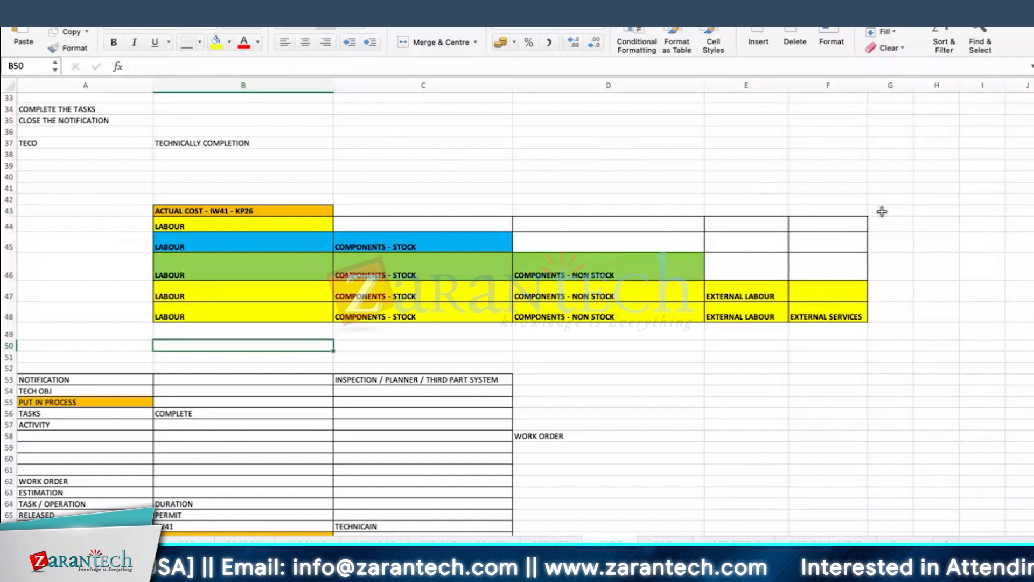
- Extend the LABOUR entry in cell B44 to read "LABOUR - PM01 - INTERNAL"
left_click(198, 210)
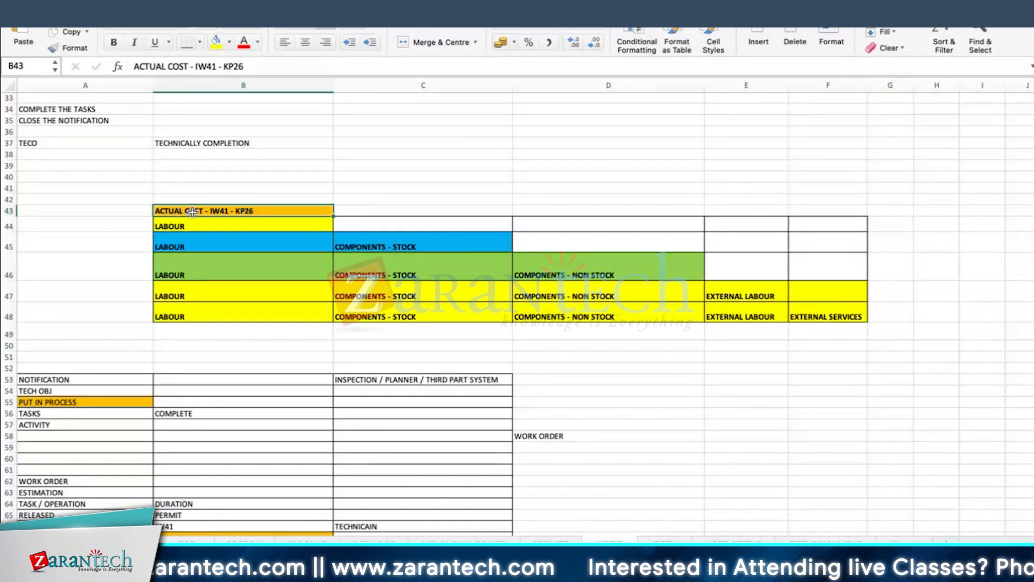
left_click(178, 225)
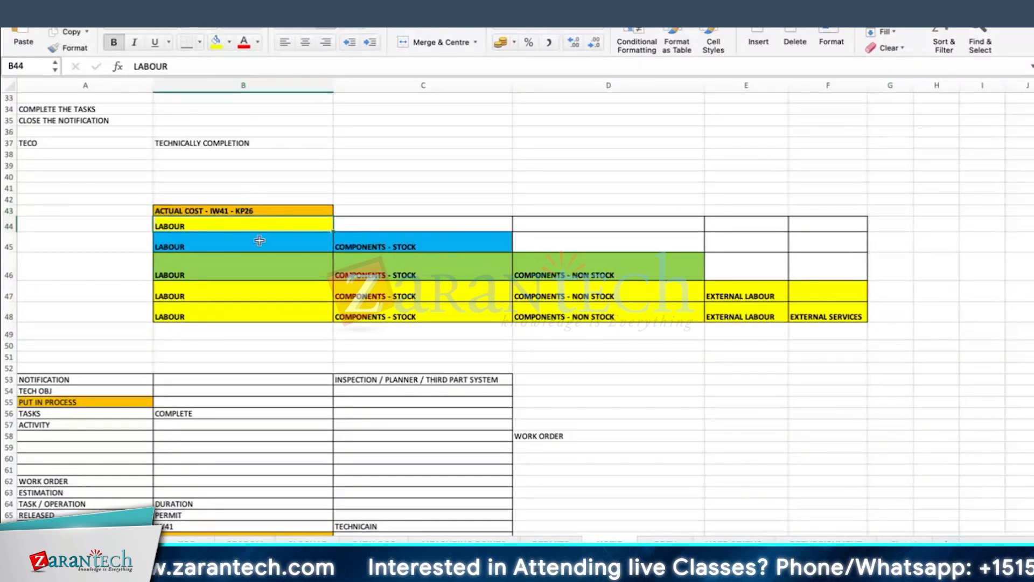
double_click(222, 226)
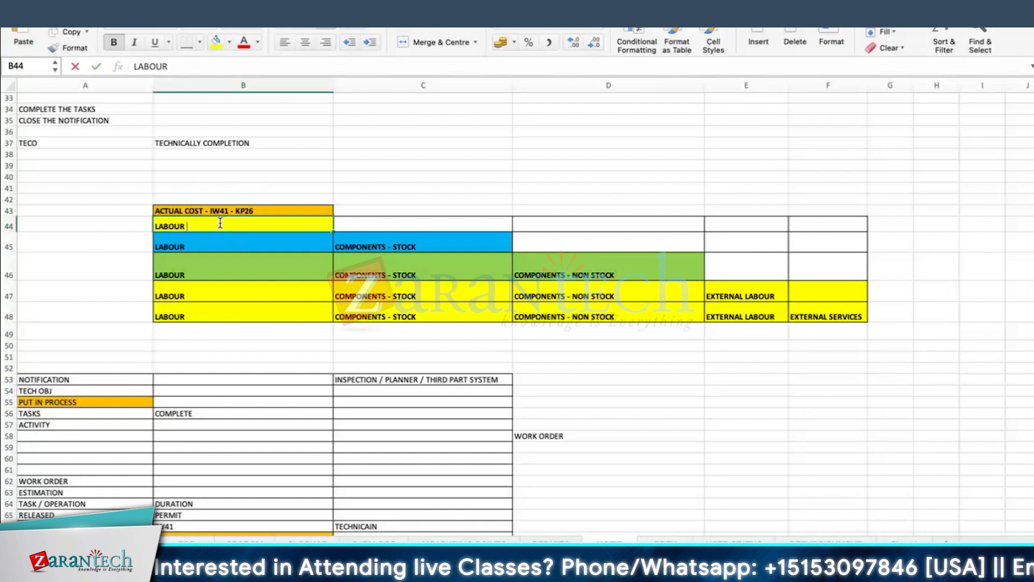
type("- pm01")
key("Tab")
double_click(202, 226)
type("PM01 - ")
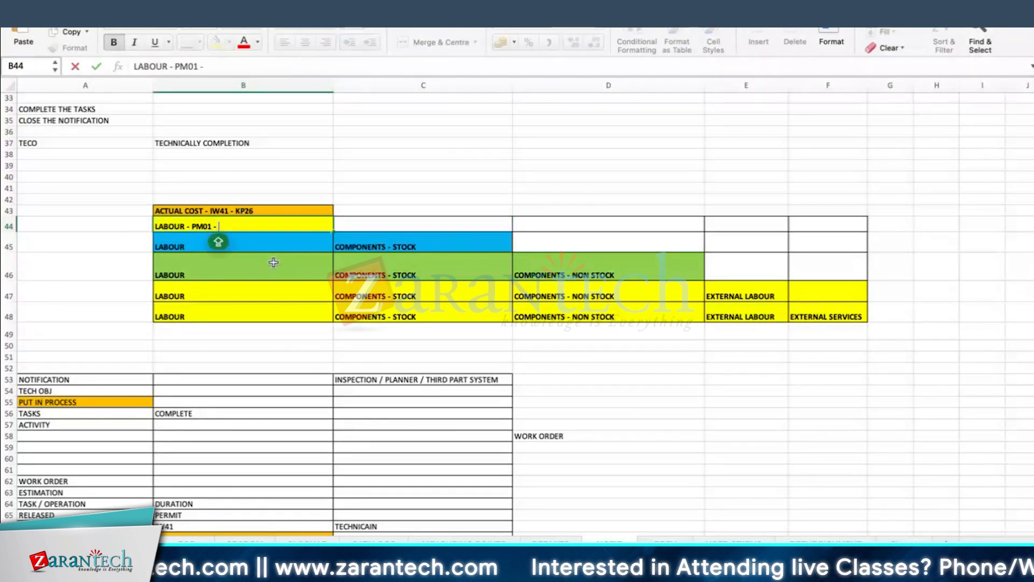
type("C")
key("BackSpace")
key("BackSpace")
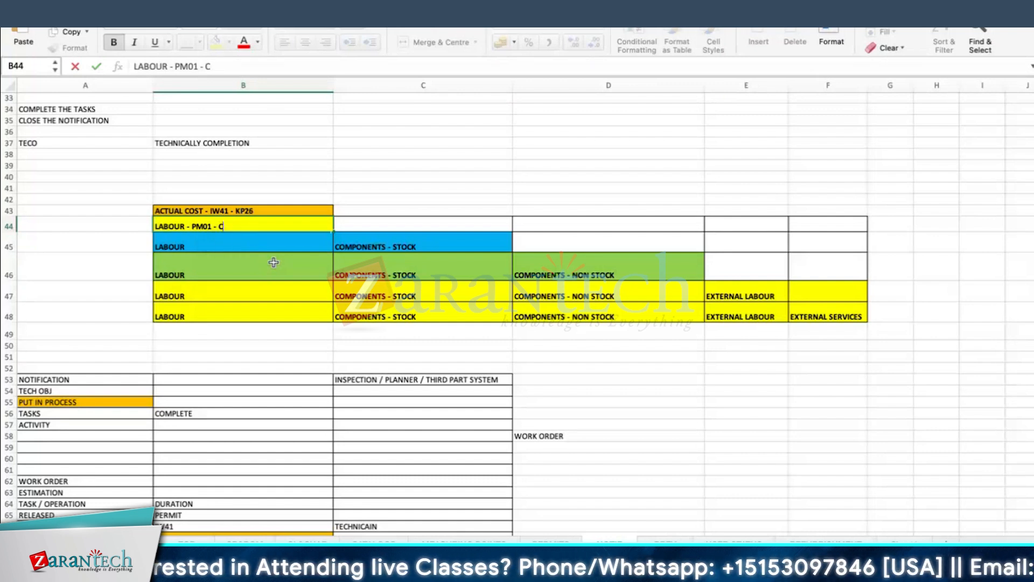
type("INTERNAL")
key("Return")
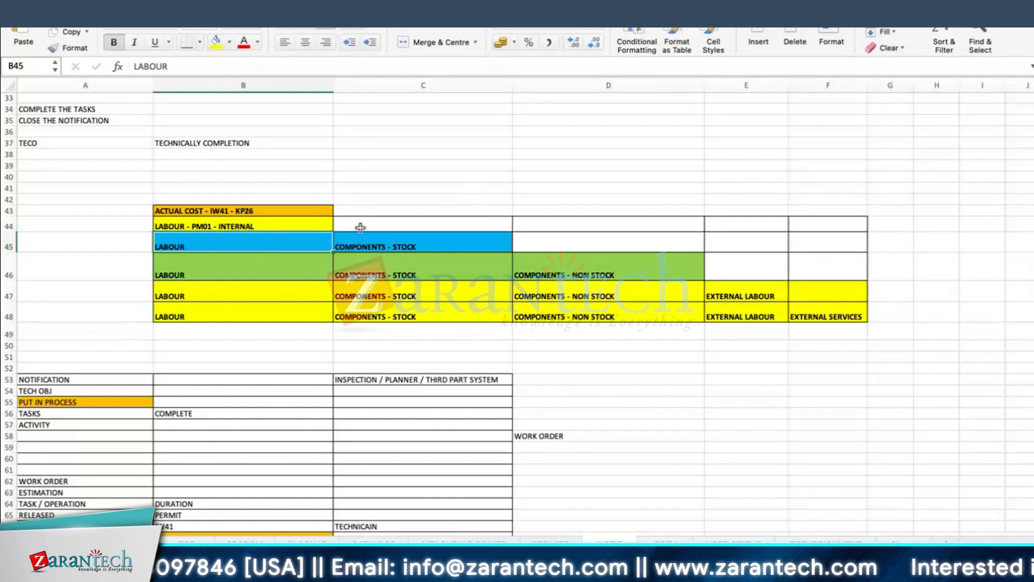
- Make row 43 slightly taller and append "- ACTIVITY TYPE" to the actual cost heading in cell B43
left_click(223, 226)
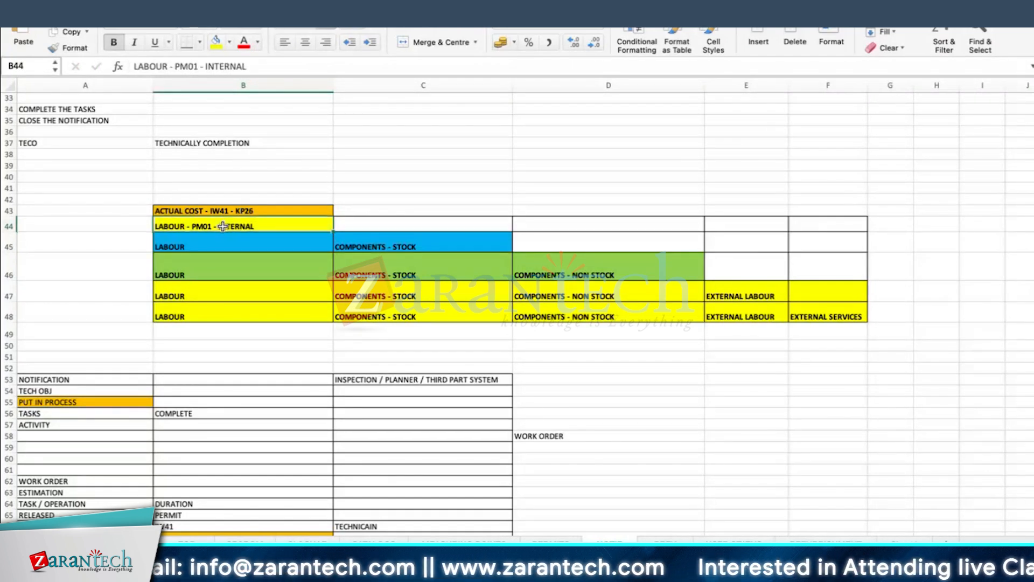
left_click(187, 213)
left_click_drag(9, 216, 9, 223)
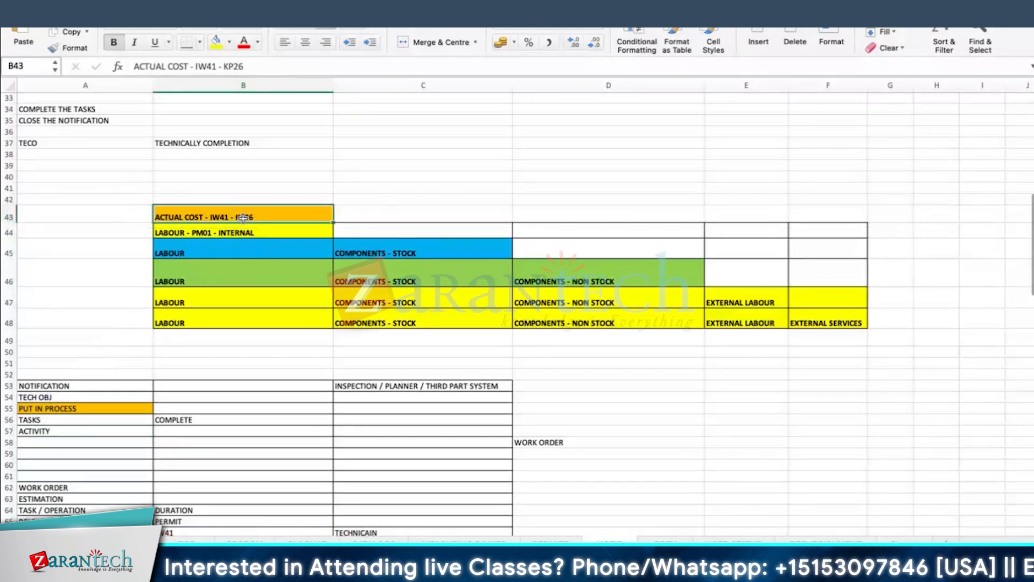
double_click(275, 216)
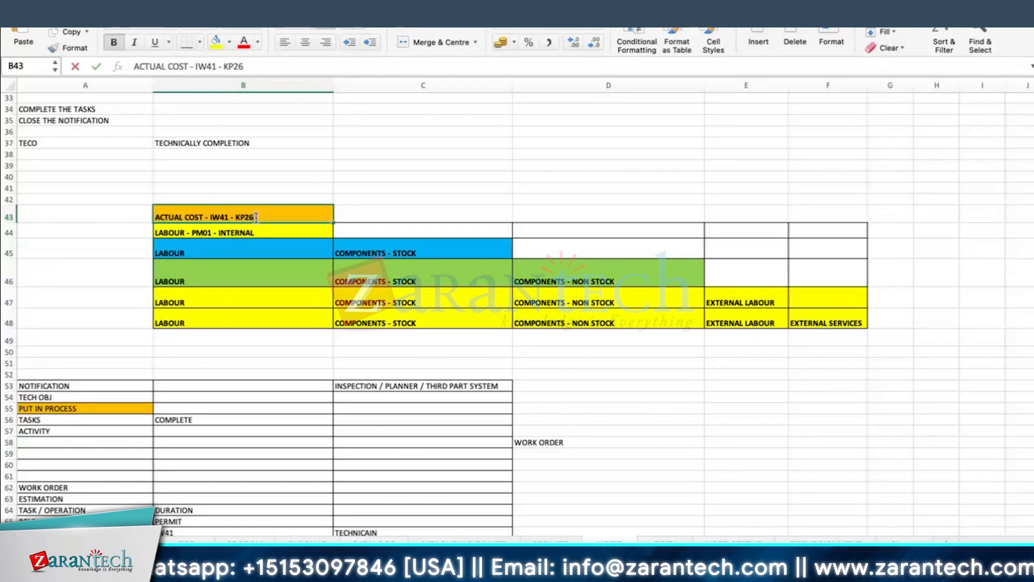
type("- ACTI")
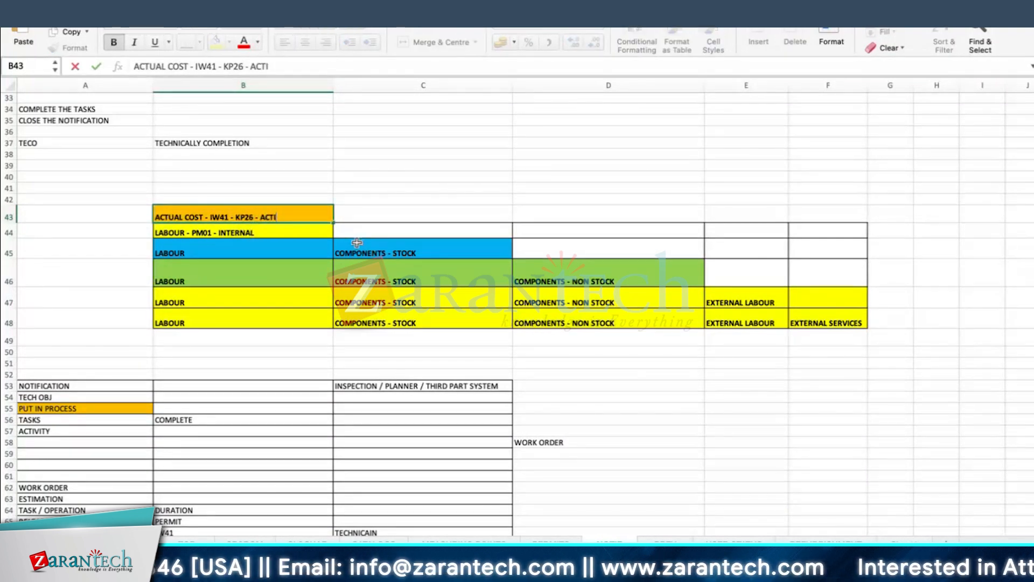
type("VITY TYPE")
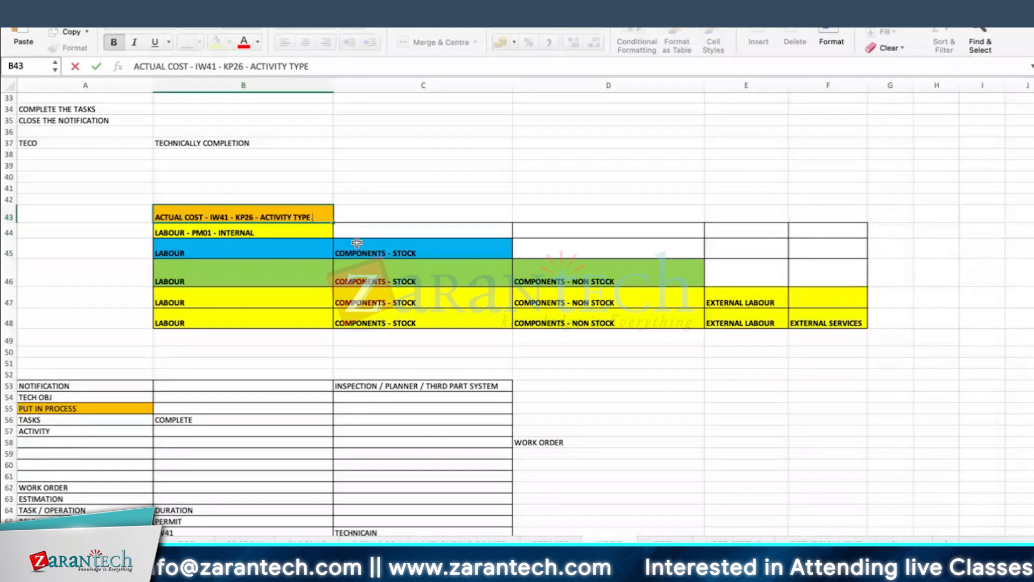
key("Return")
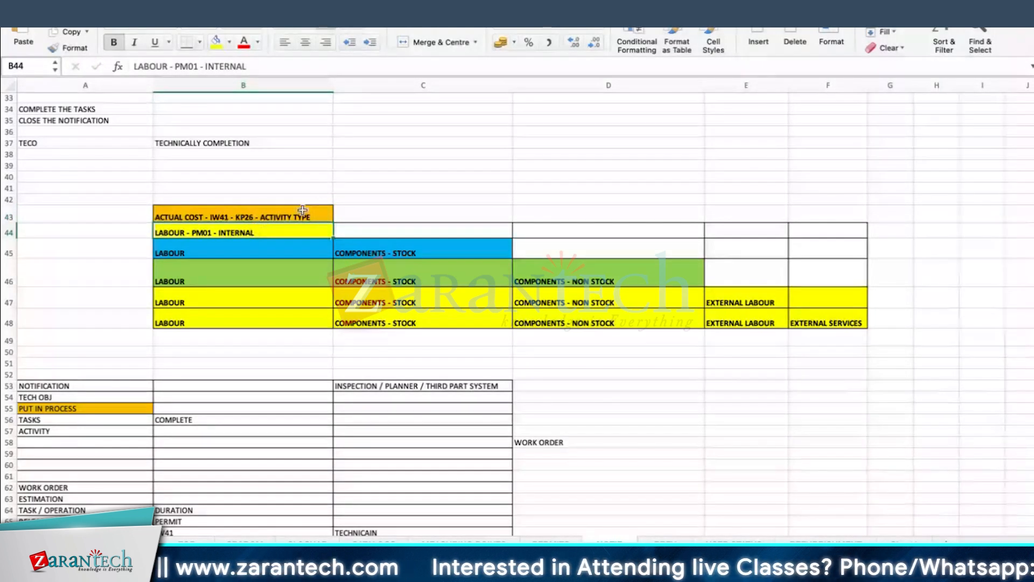
left_click(276, 216)
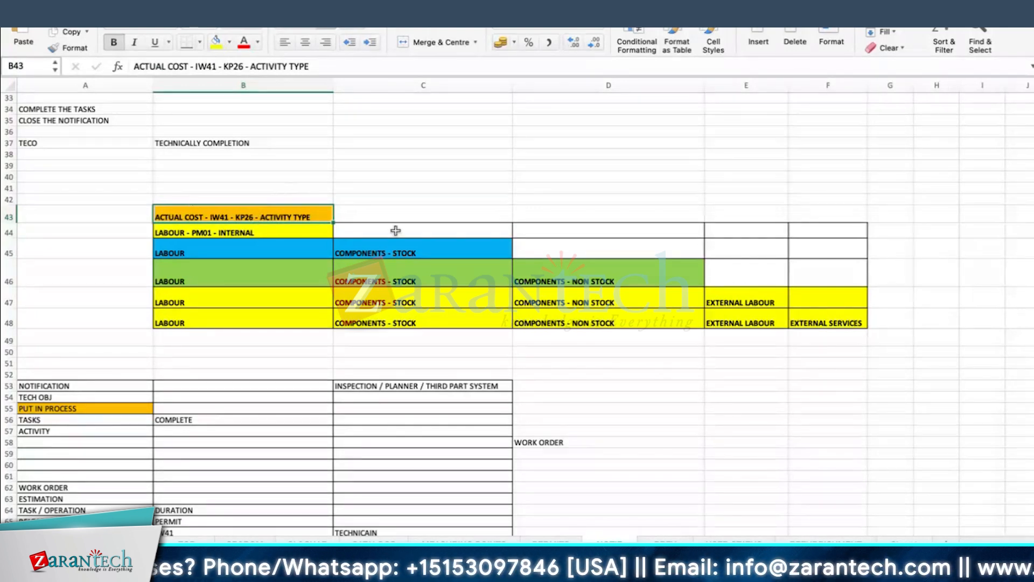
left_click(399, 215)
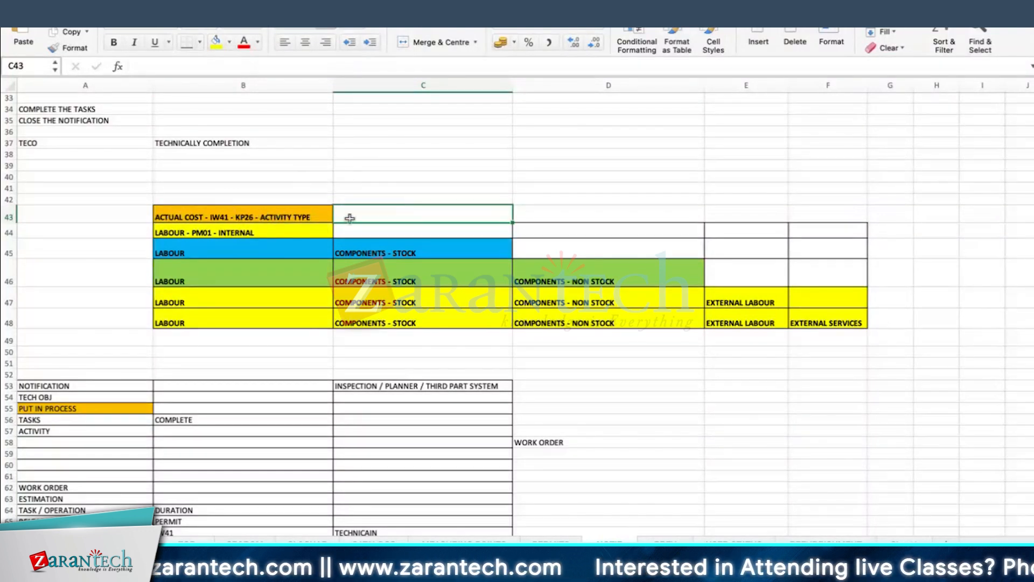
left_click(271, 218)
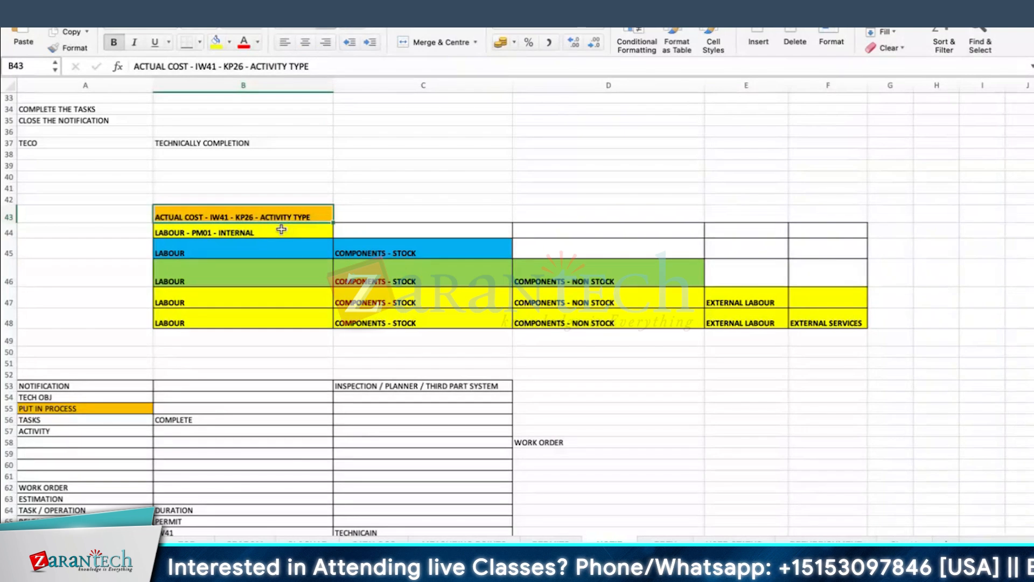
- Append "- RESERVATION" to the stock components entry in cell C45
left_click(409, 256)
double_click(426, 250)
type("- RESERVATION")
key("Return")
key("Up")
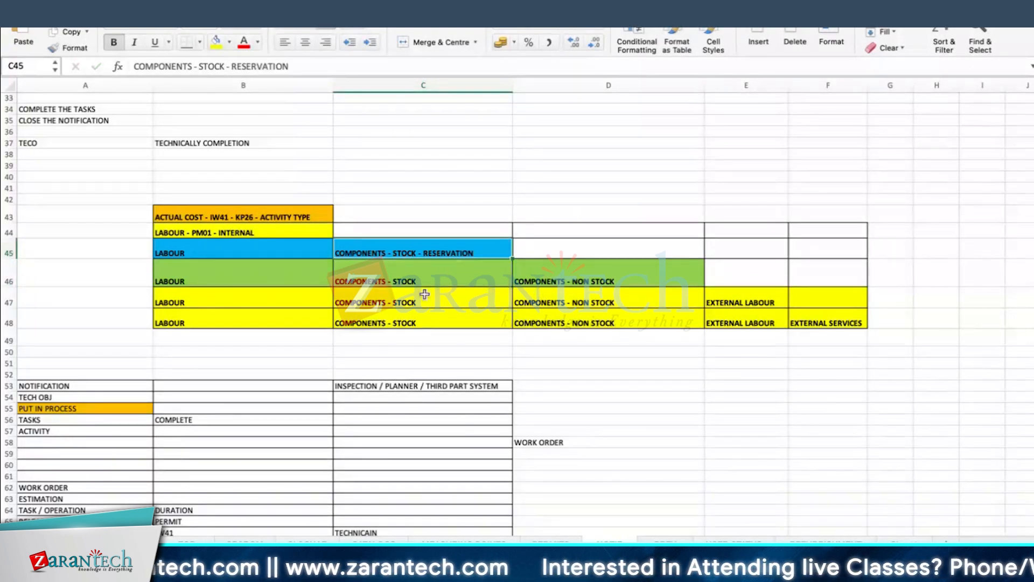
- Enter "ACTUAL COST - GOODS ISSUE - GMPS" in cell C44, above the stock components reservation entry
key("Up")
type("GOO")
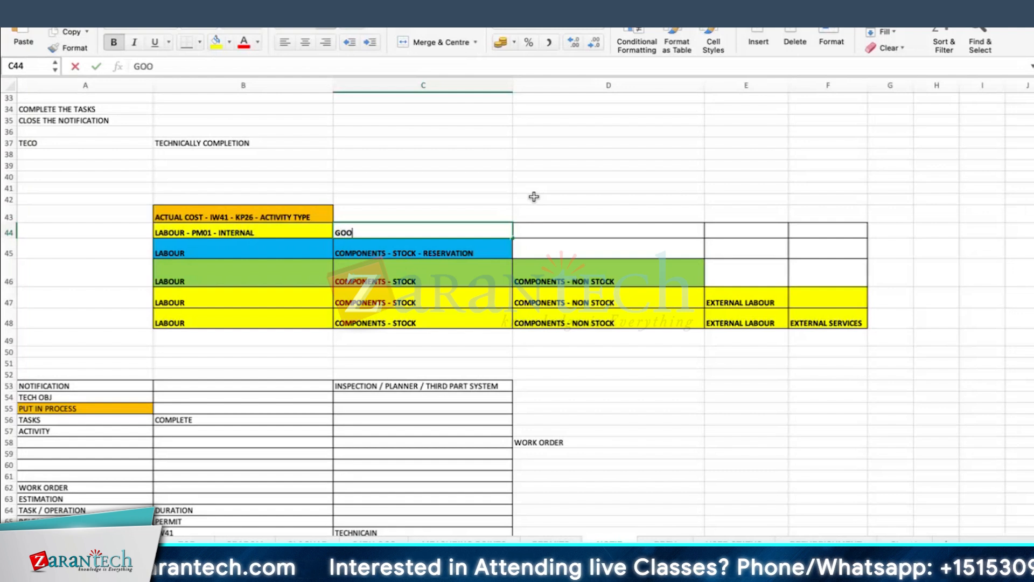
type("DS ISSUE - GMPS")
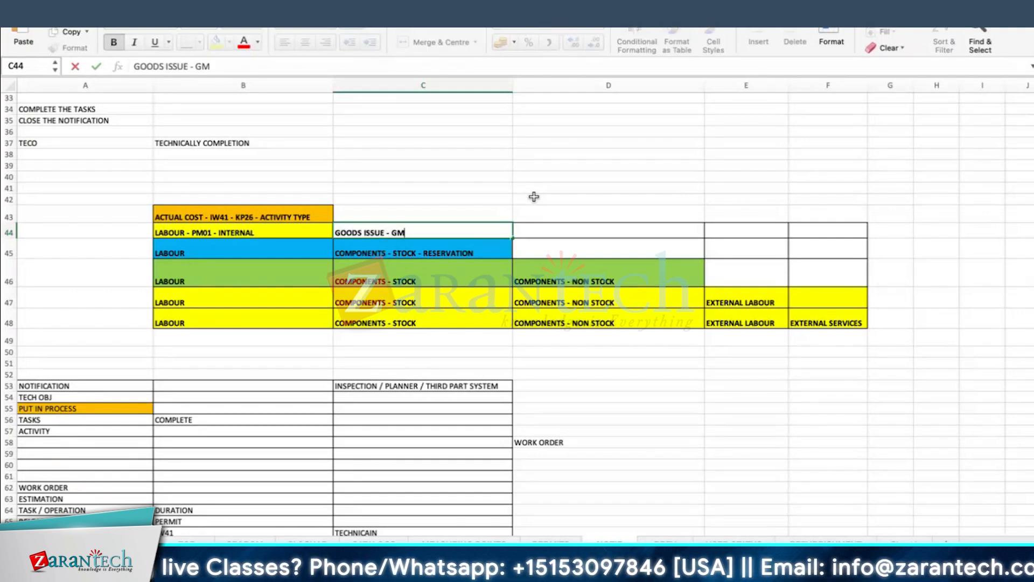
key("Return")
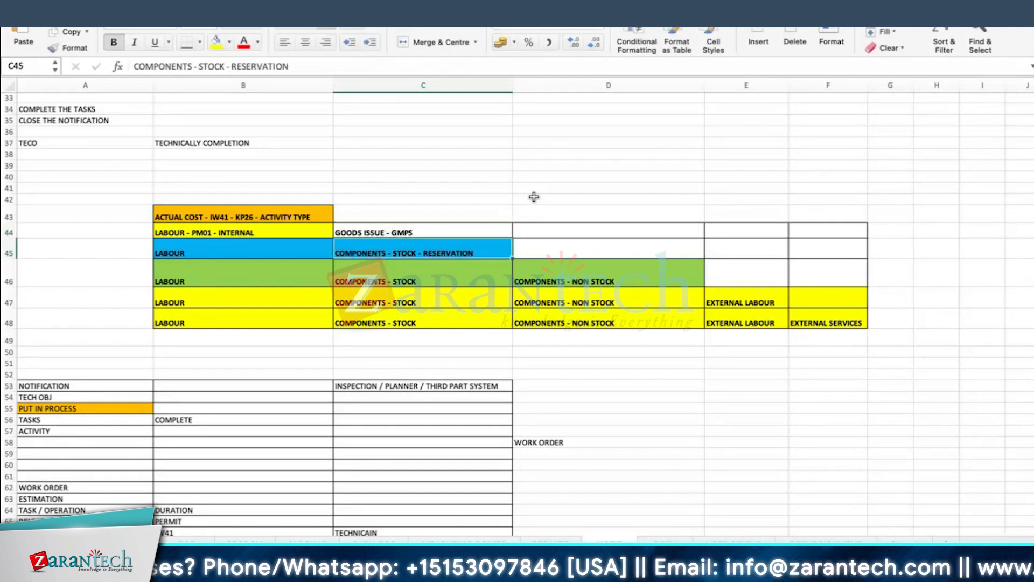
left_click(424, 232)
double_click(335, 233)
type("ACTUA")
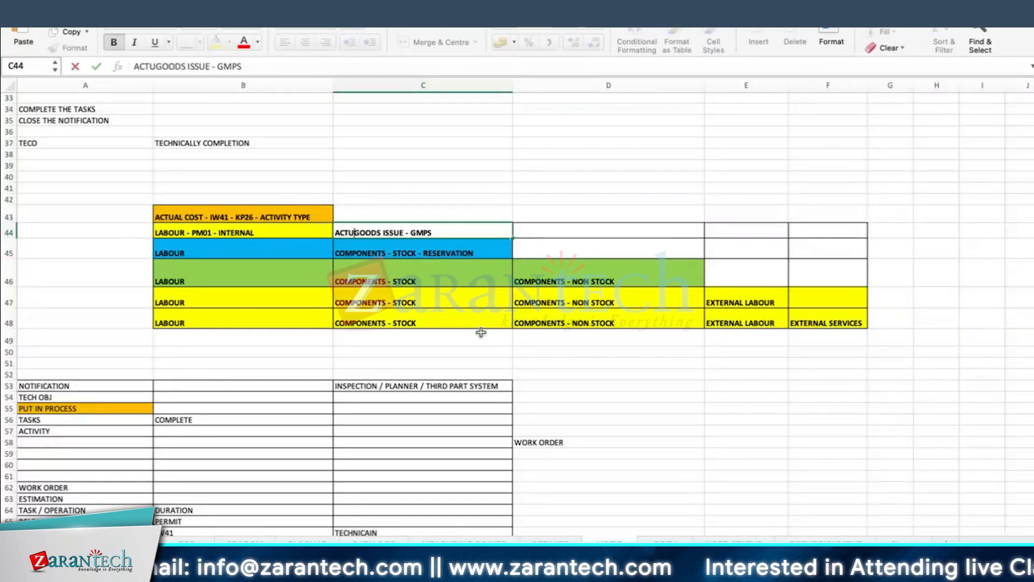
type("L COST -")
left_click(680, 354)
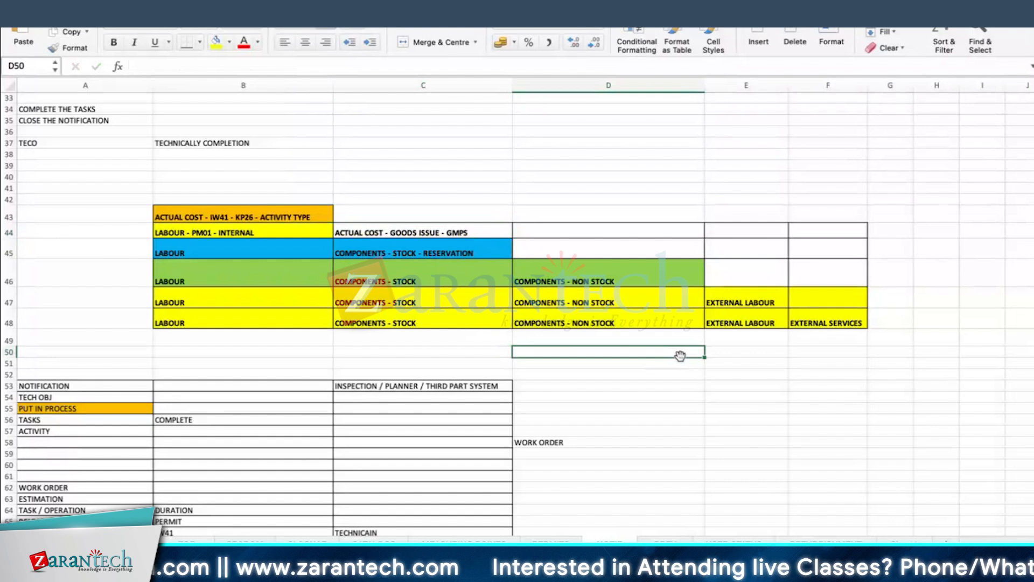
- Append "- PURCHASE REQUISITION" to the non-stock components entry in cell D46 and wrap its text
left_click(603, 283)
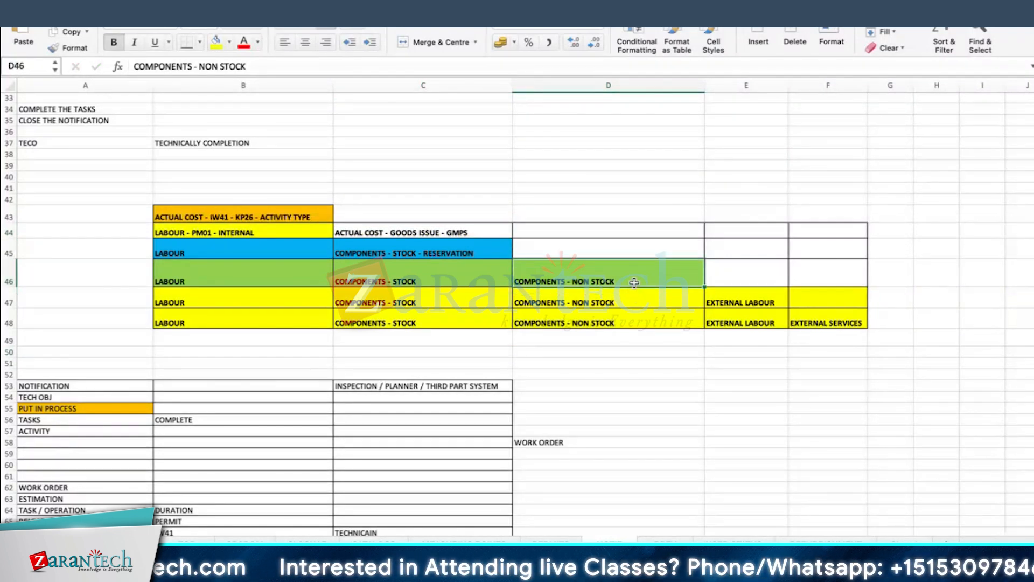
double_click(634, 283)
type("-")
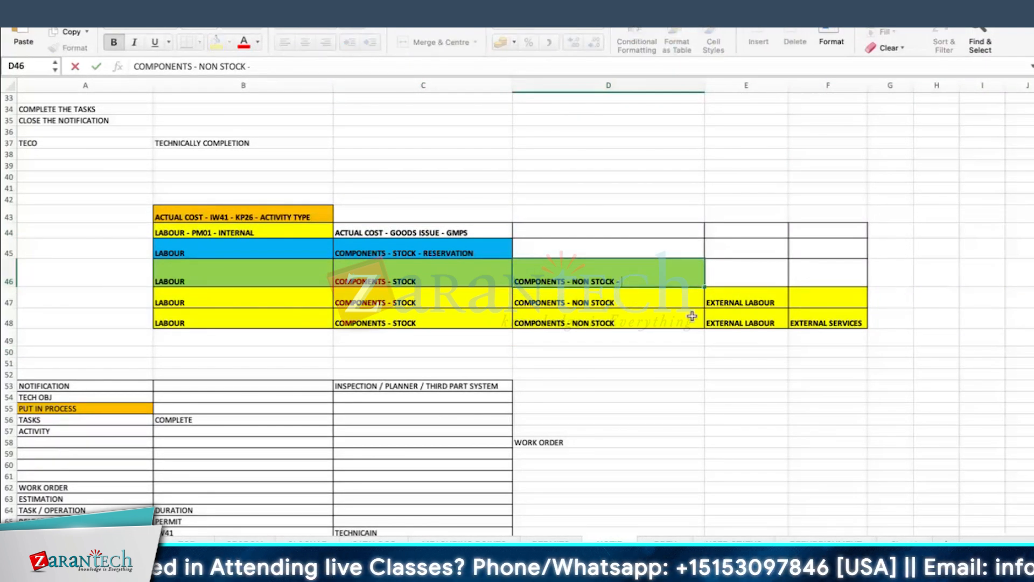
type(" PURCHASE REQUISITION")
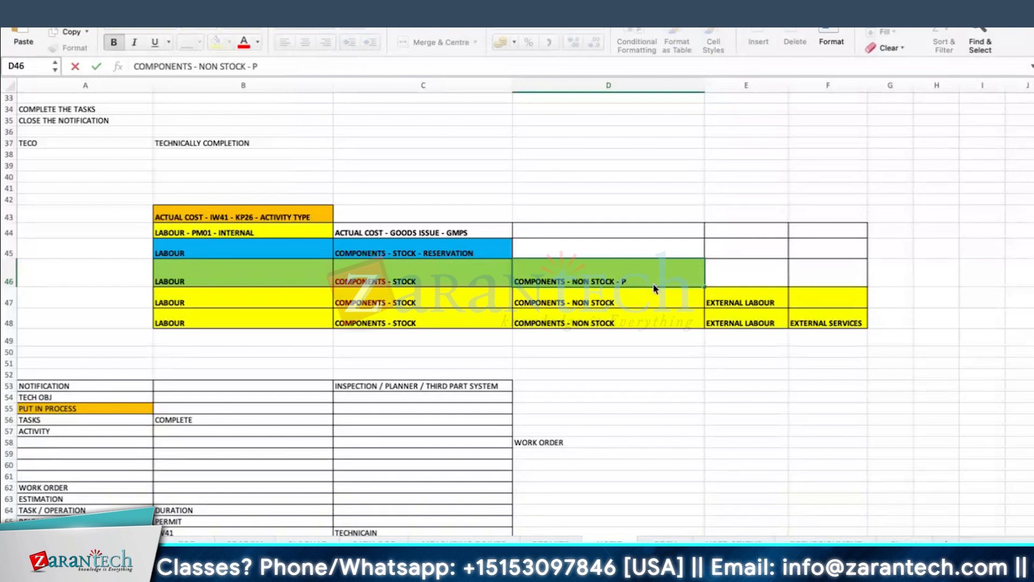
key("Return")
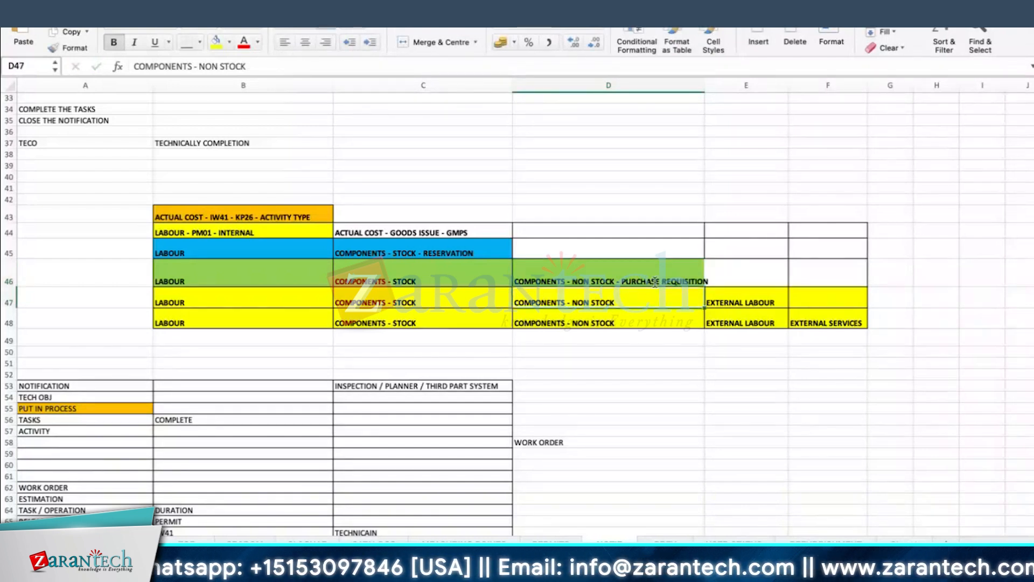
left_click(654, 284)
left_click(429, 27)
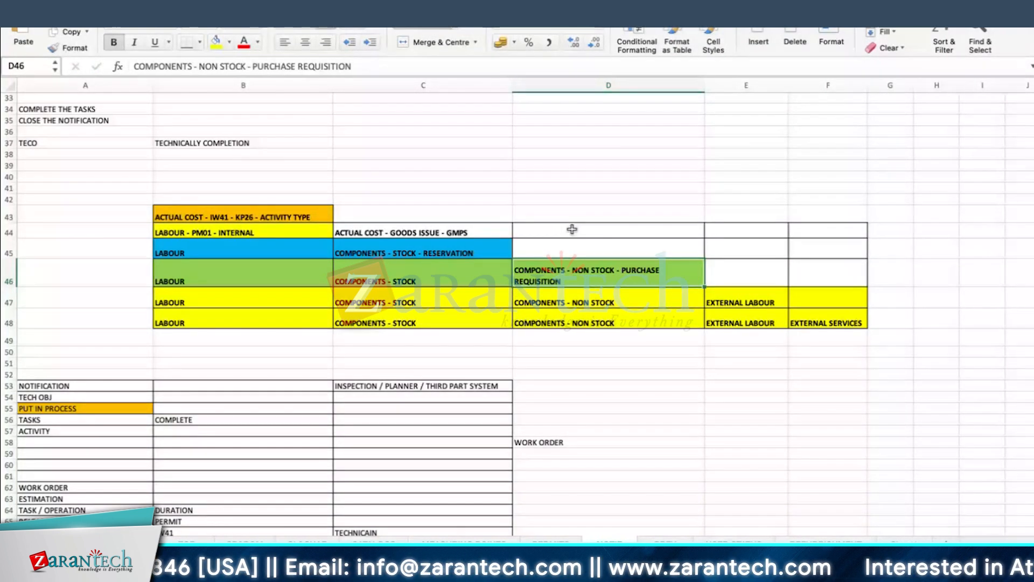
- Enter "ACTUAL COST - GOODS RECEIPT - MIGO" in cell D45, above the purchase requisition entry
left_click(553, 247)
type("ACTUAL COST - GOODS RECEIPT - MIGO")
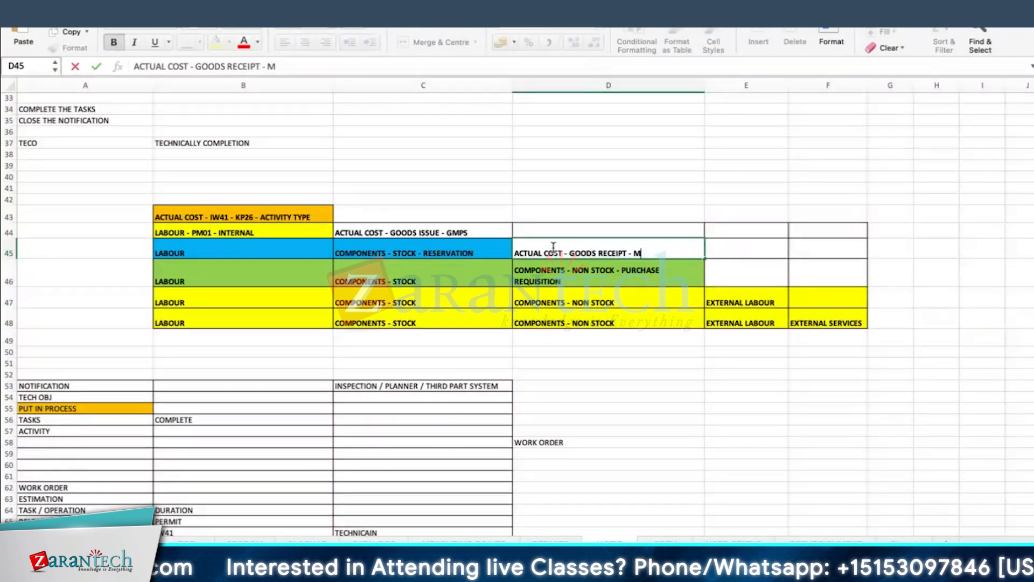
key("Return")
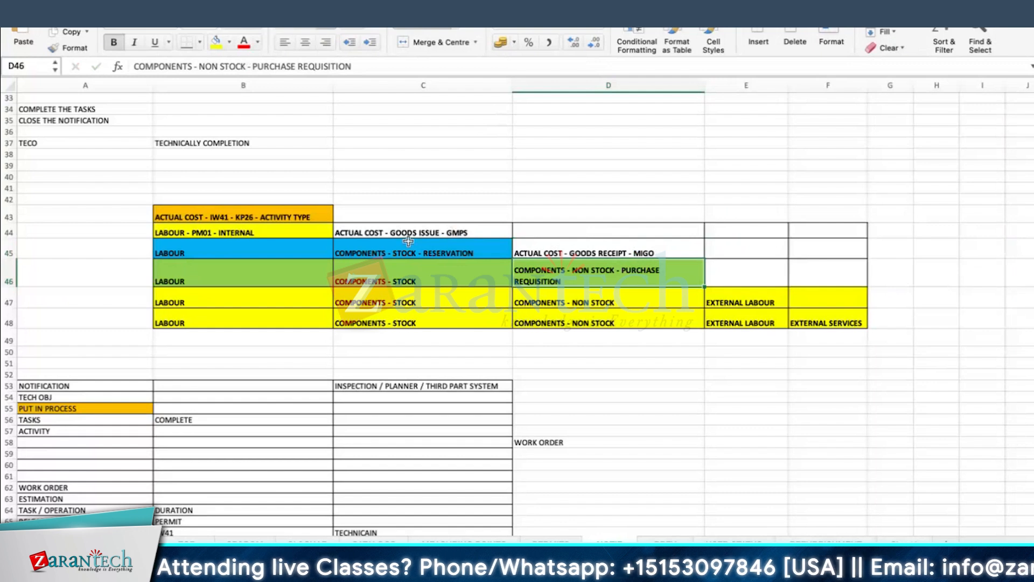
- Insert "MIGO -" before GOODS ISSUE in cell C44 so it reads "ACTUAL COST - MIGO - GOODS ISSUE - GMPS"
left_click(390, 230)
double_click(390, 230)
type("MIGO ")
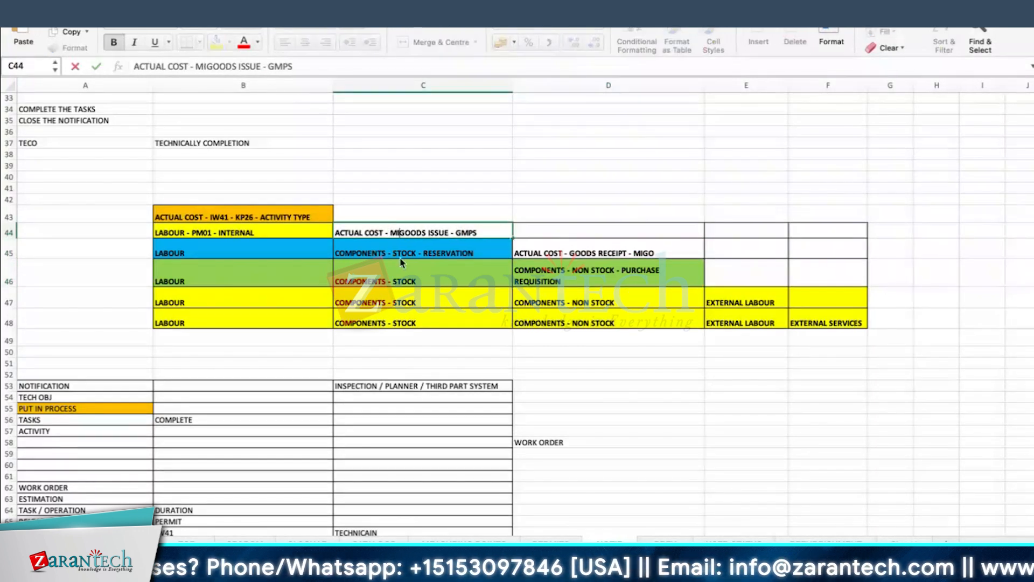
type("- GO")
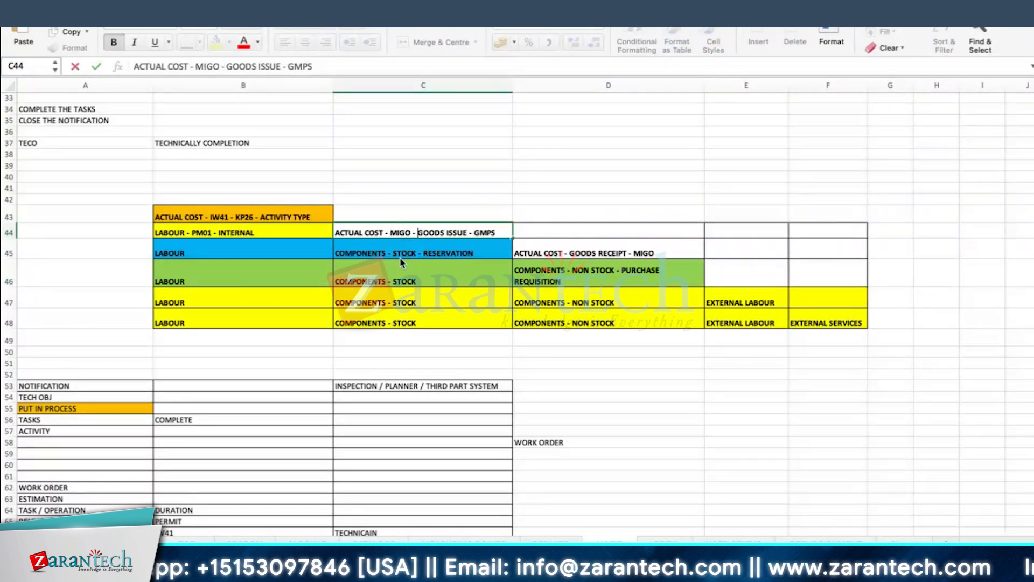
left_click(646, 373)
- Append "- GMPS" to the goods receipt actual cost entry in cell D45
double_click(668, 252)
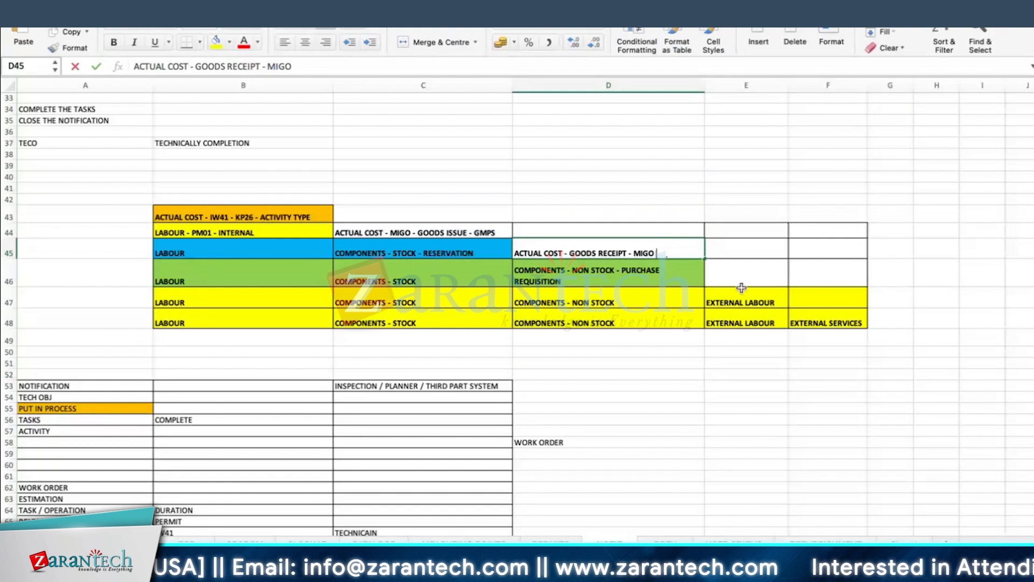
type("- GMPS")
key("Return")
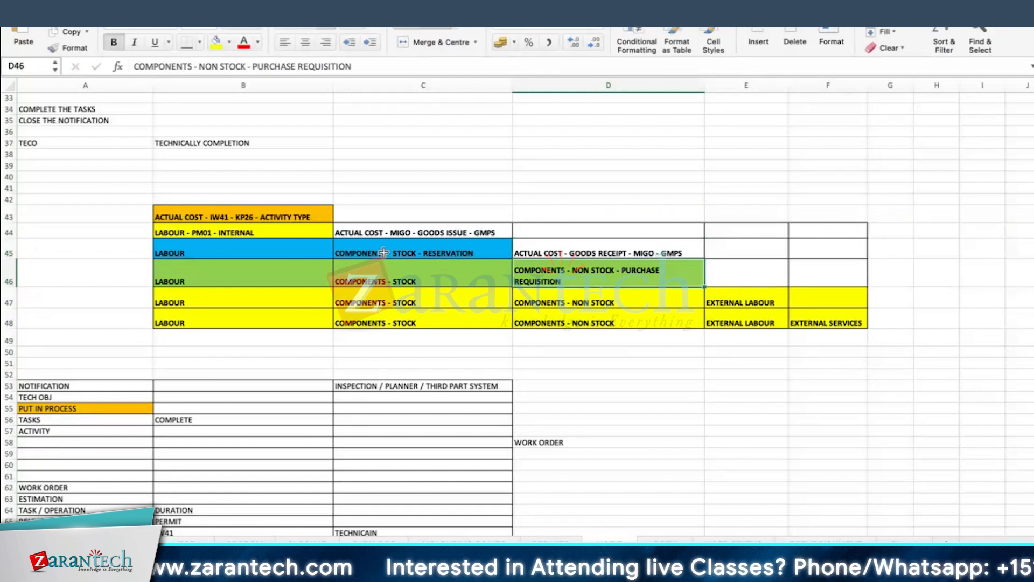
- Append "- (PCNF/CNF)" to the actual cost heading in cell B43
left_click(470, 232)
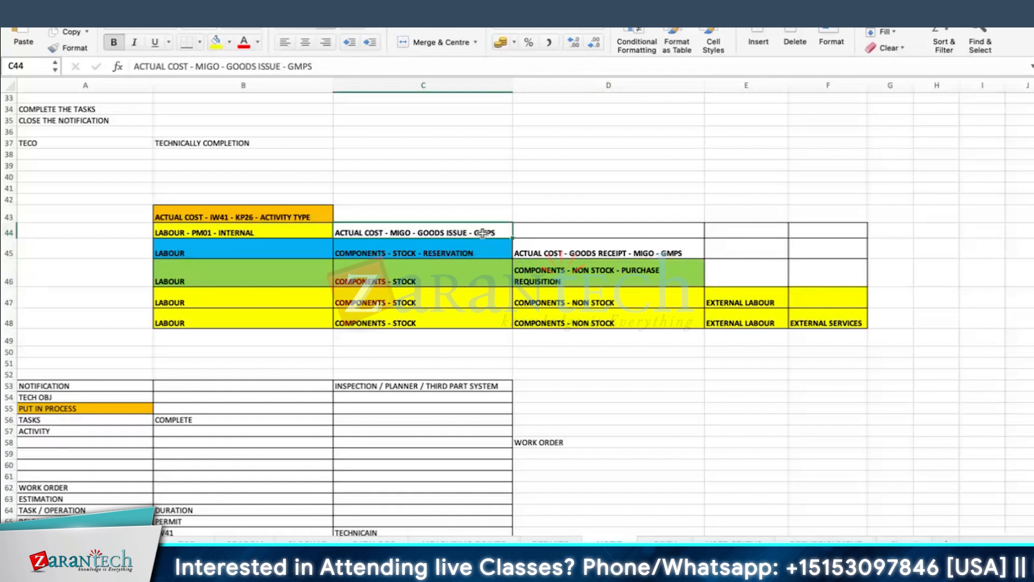
double_click(315, 216)
type("- (PCNF/CN")
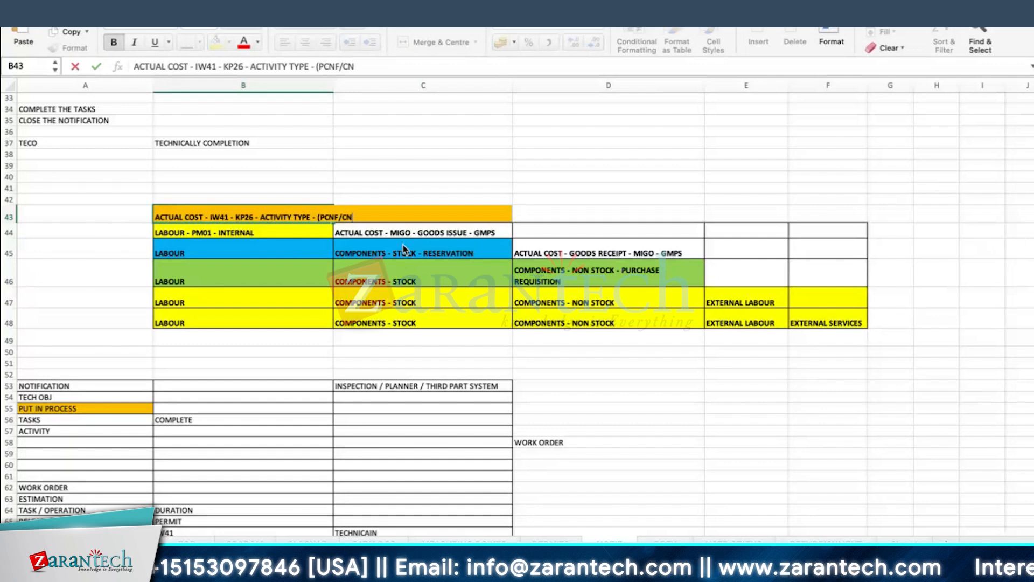
key("Return")
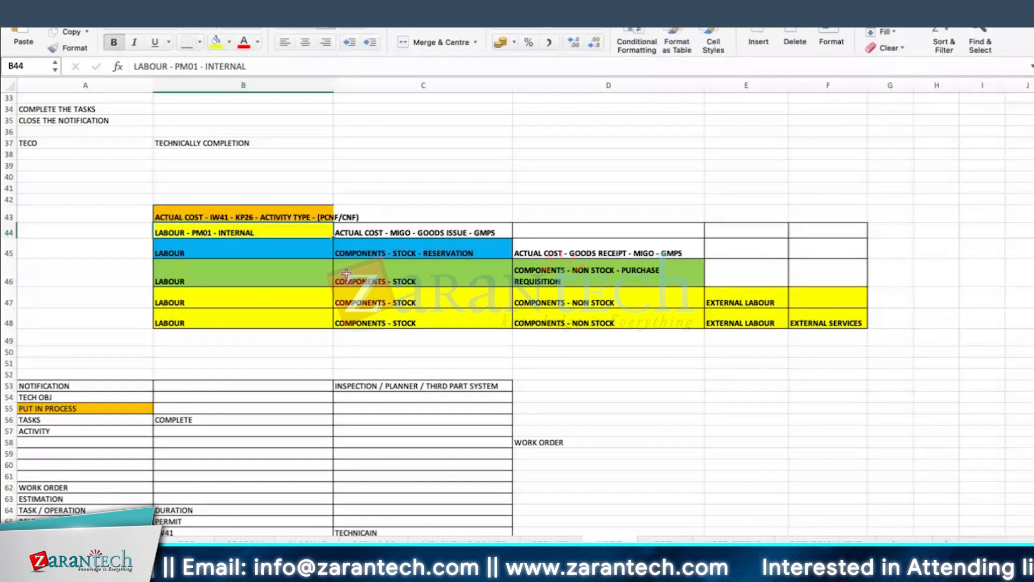
- Wrap the actual cost heading in cell B43 and increase row 43's height to fit the full text
left_click(254, 216)
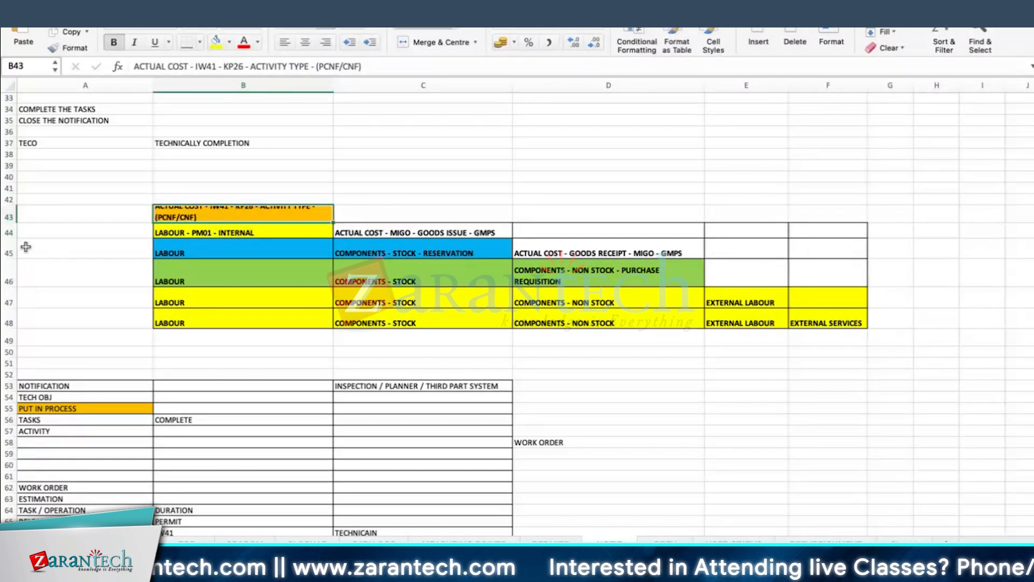
left_click_drag(12, 222, 12, 229)
left_click(449, 237)
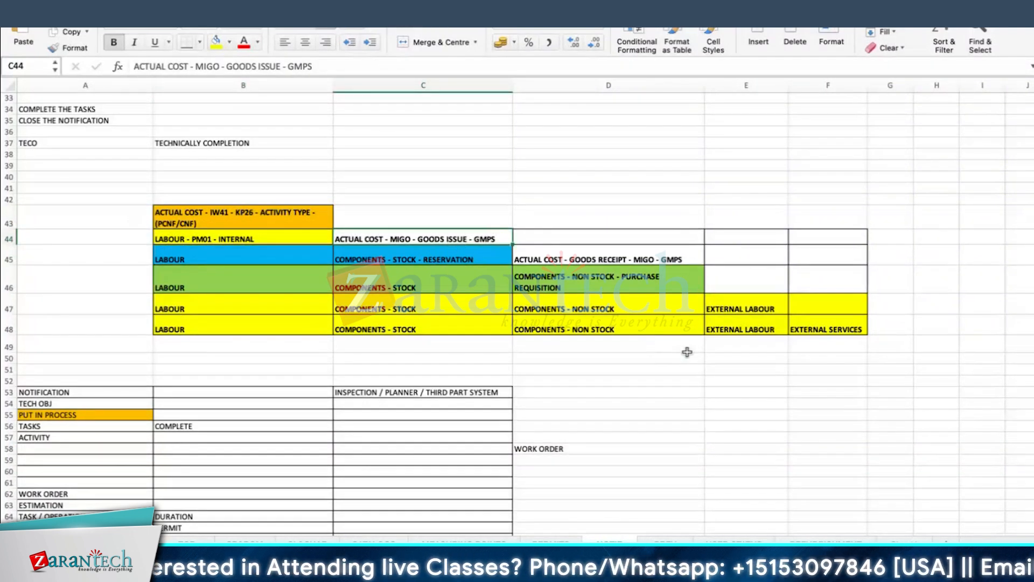
left_click(757, 302)
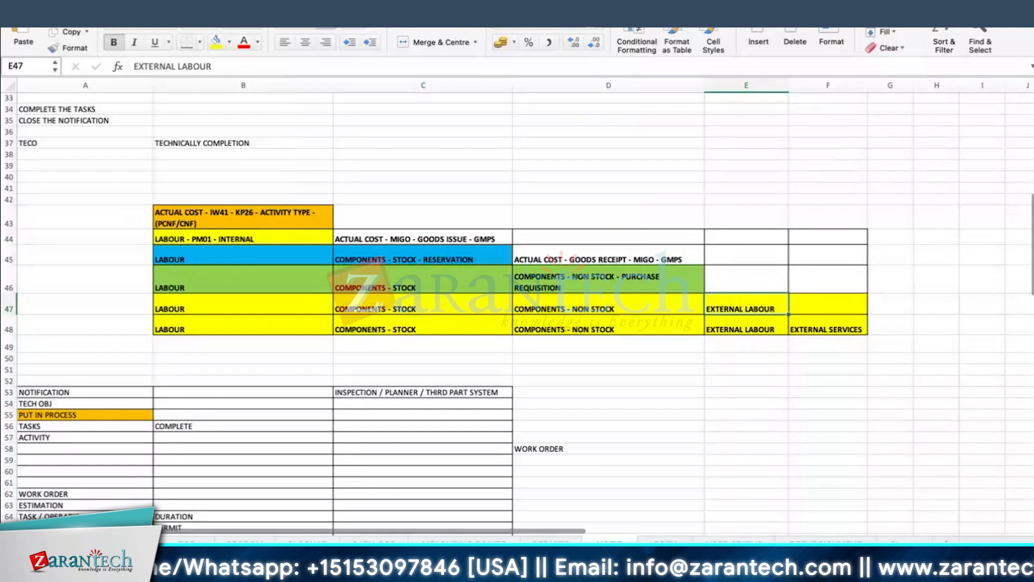
- Rename the new blank worksheet for the notification configuration and enter "NOTIFICATION - CONFIGURATION" in cell B3
double_click(904, 540)
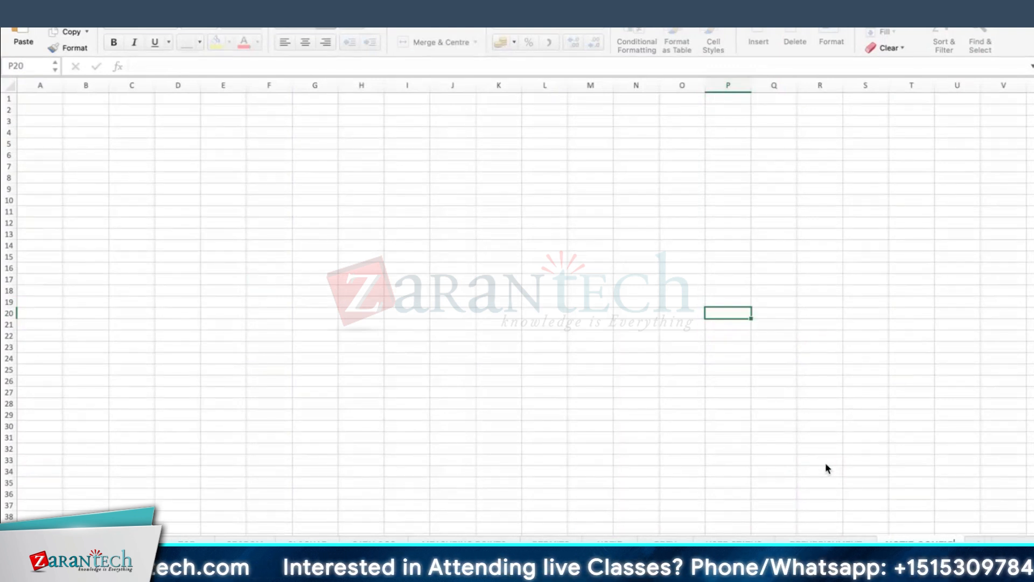
key("Return")
left_click(76, 121)
type("N")
key("BackSpace")
type("NOTIFICATION - CONFIGURATION")
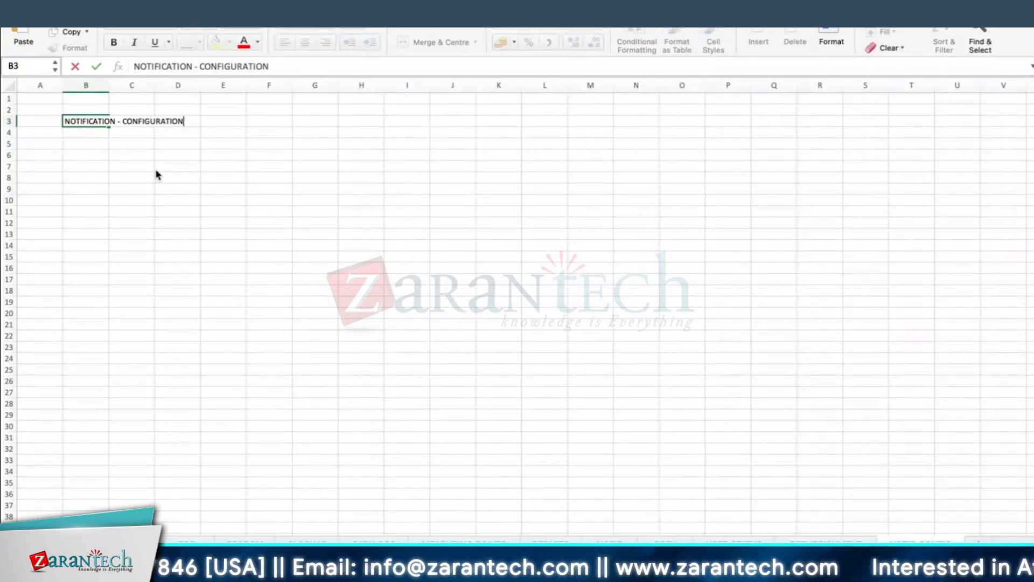
key("Return")
- Fit column B to its heading and format cell B3 with a yellow fill and bold text
double_click(109, 85)
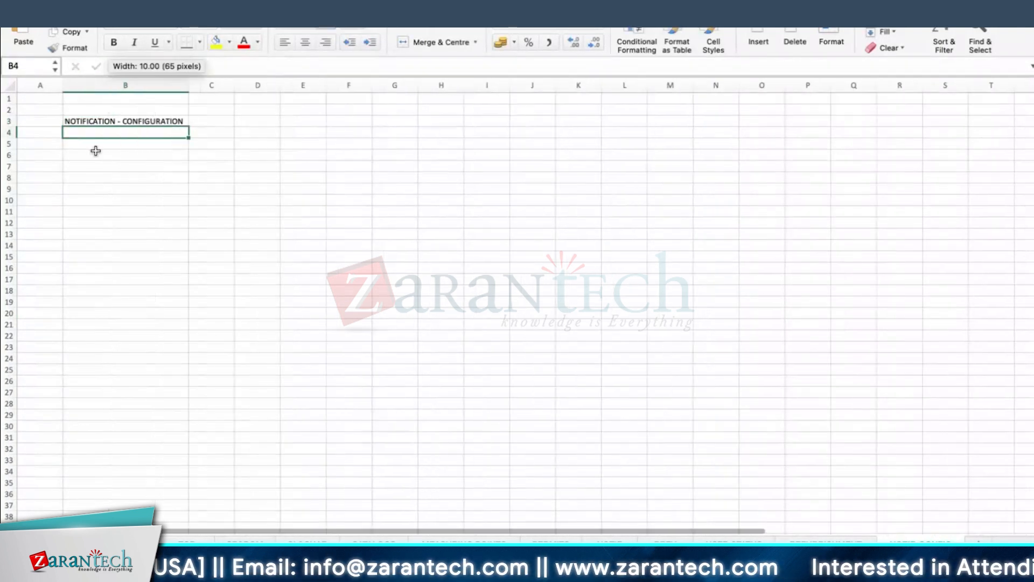
left_click(92, 122)
left_click(216, 42)
left_click(114, 42)
left_click(334, 129)
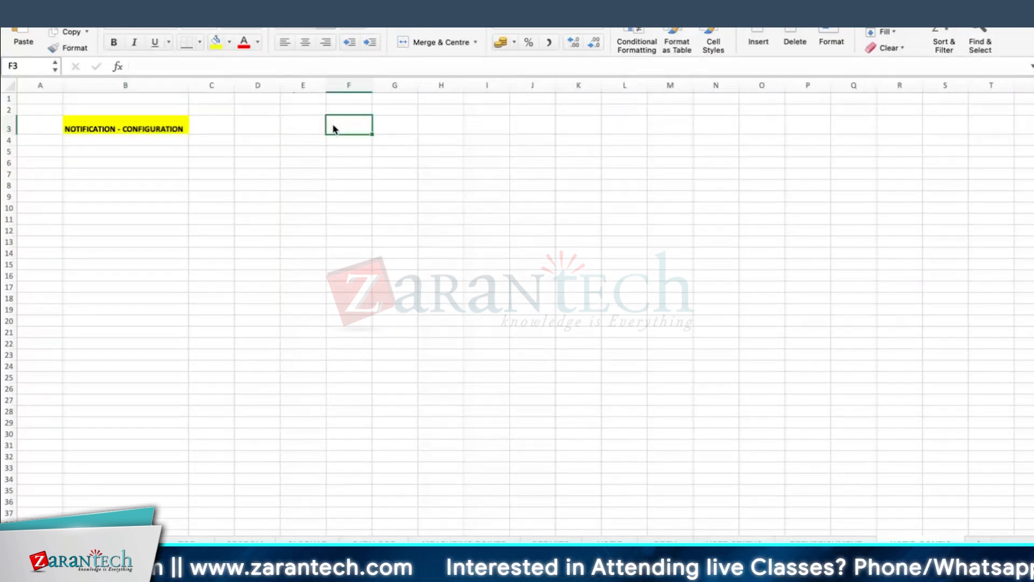
- List "MAINTENANCE REQUEST", "MALFUNCTION REPORT" and "ACTIVITY REPORT" in cells E3 to E5, widening column E to fit
left_click(316, 127)
type("MAINTENANCE REQUEST")
key("Return")
left_click_drag(326, 88, 386, 89)
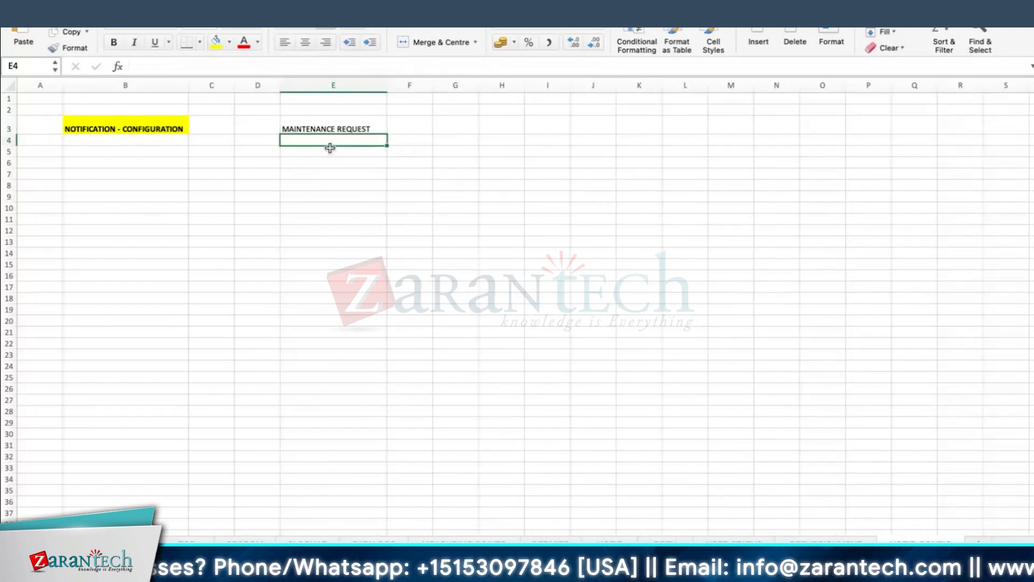
type("MALFUNCTION REPORT")
key("Return")
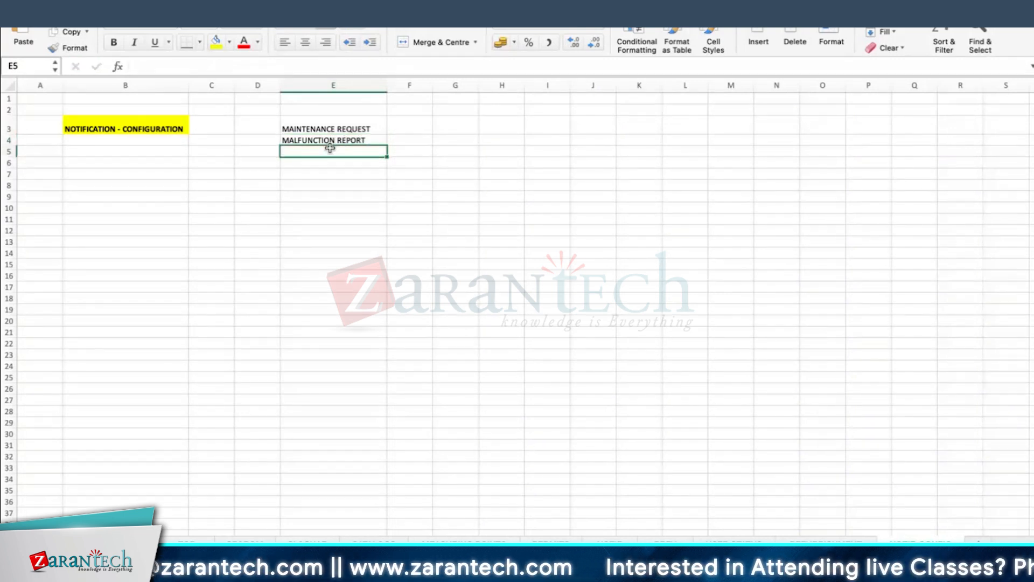
type("ACTIVITY")
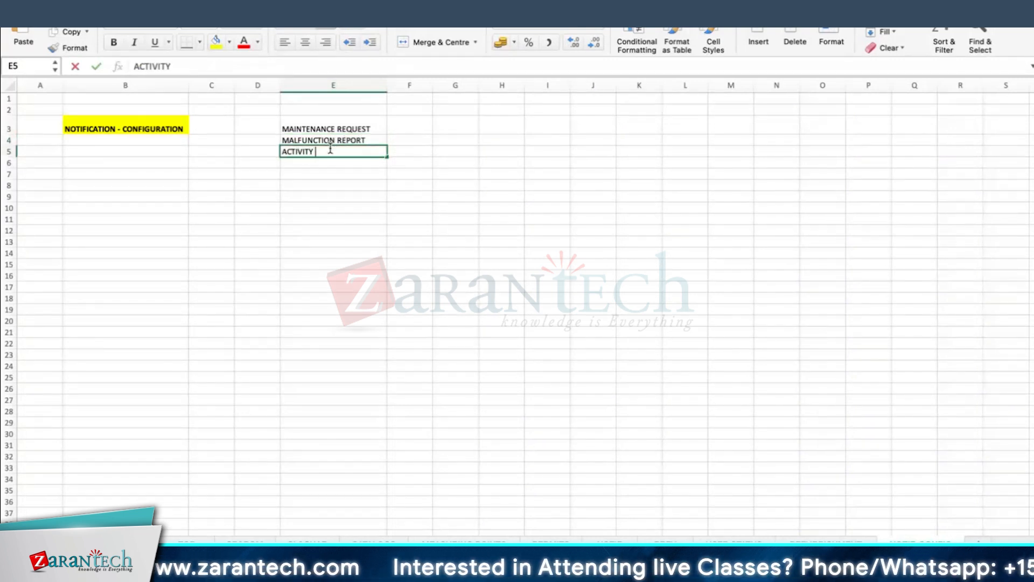
type(" REPO")
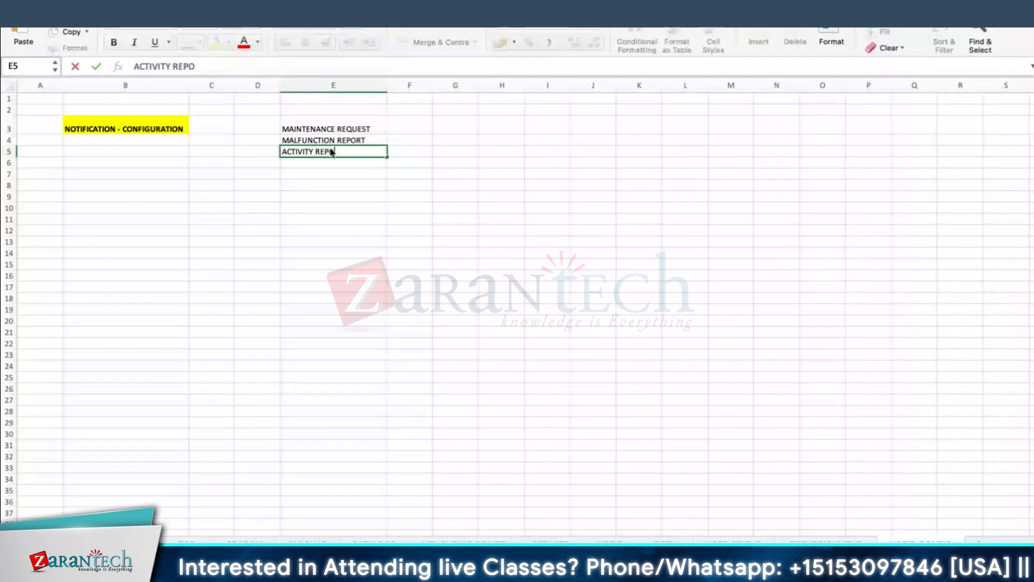
type("RT")
key("Return")
left_click(443, 149)
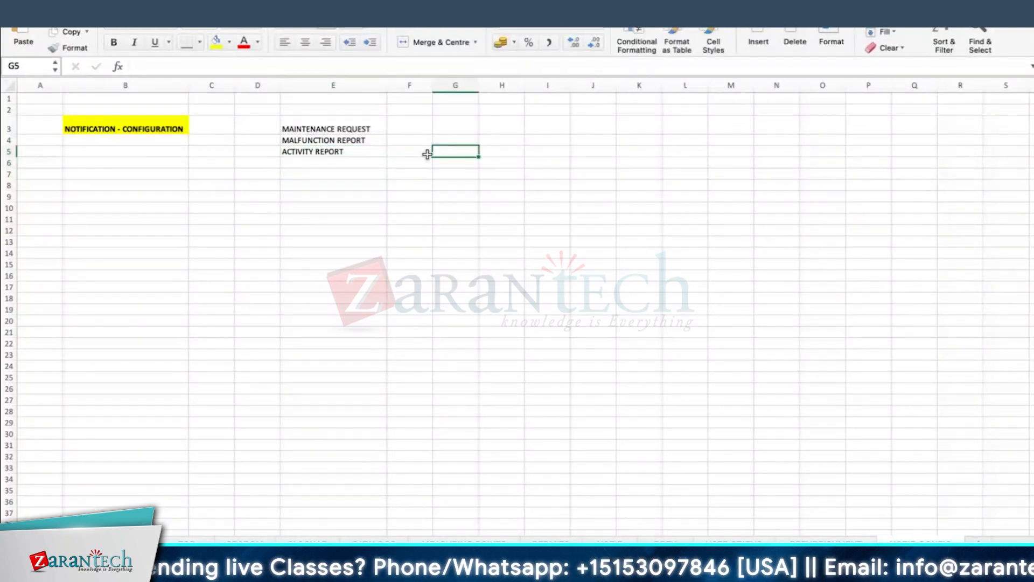
left_click(298, 148)
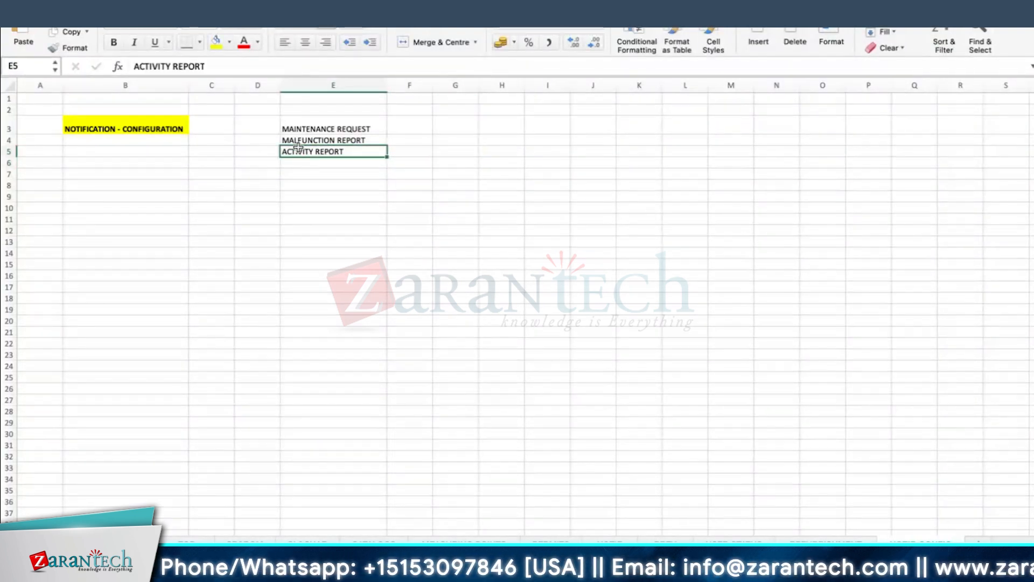
- Enter the notification type codes M1, M2 and M3 in cells D3 to D5 beside their descriptions
left_click(262, 128)
type("M1")
key("Return")
type("M2")
key("Return")
type("M3")
key("Return")
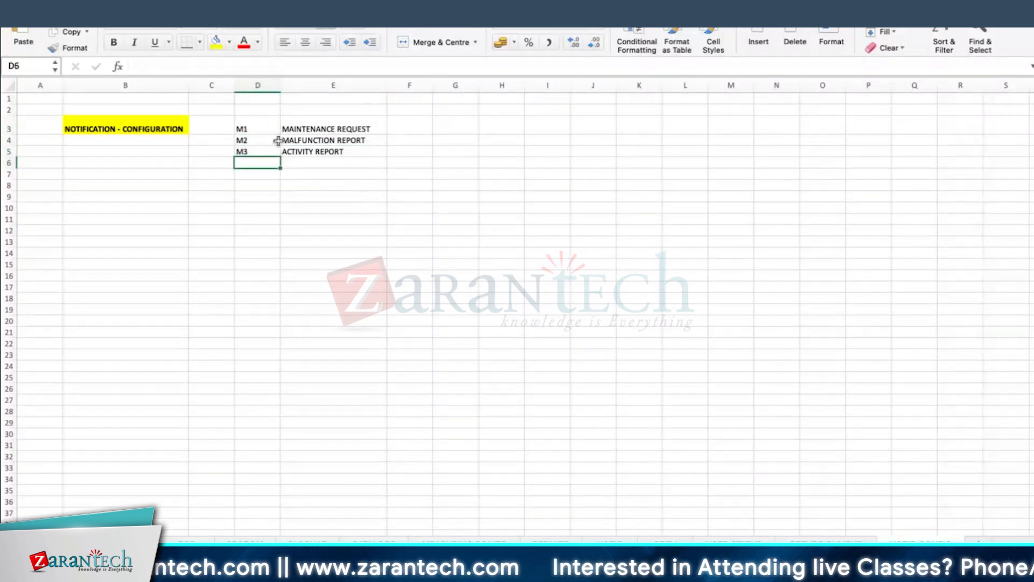
- Apply all borders to the notification type table in cells D3:E5
left_click_drag(248, 123, 377, 153)
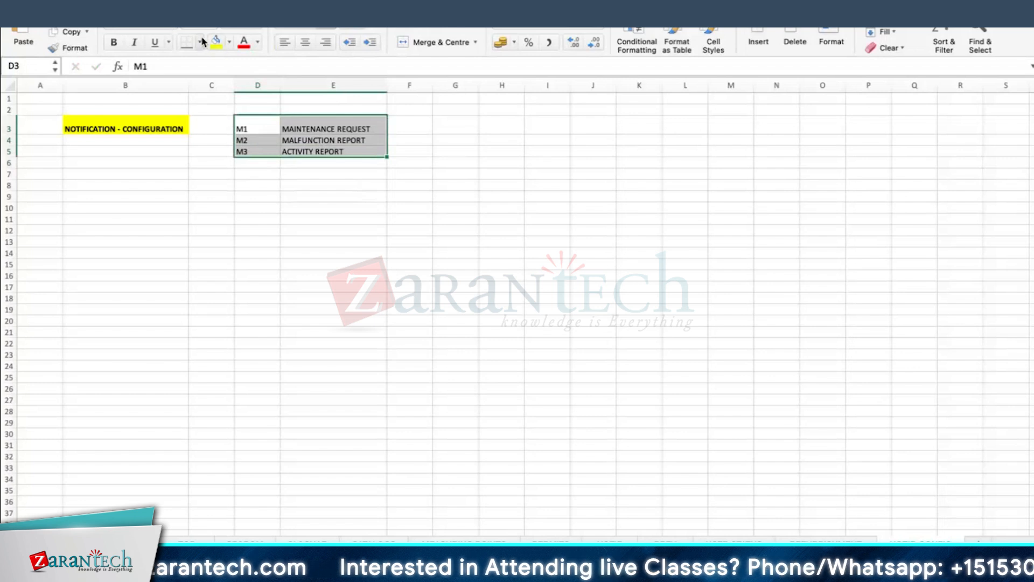
left_click(200, 42)
left_click(226, 171)
left_click(409, 252)
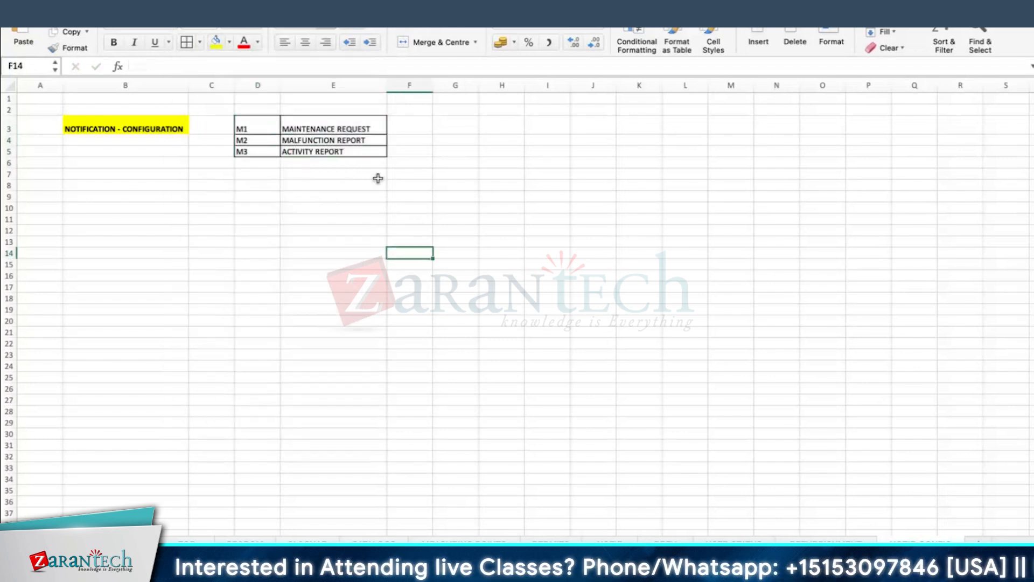
- Increase the heights of rows 4 and 5 in the notification type table
left_click(340, 129)
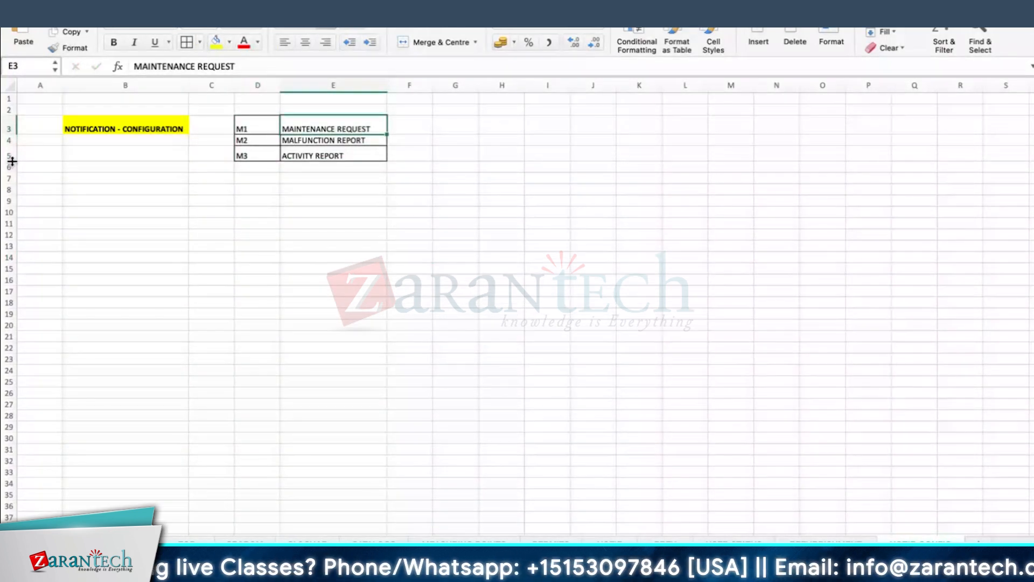
left_click_drag(9, 146, 10, 155)
left_click(371, 207)
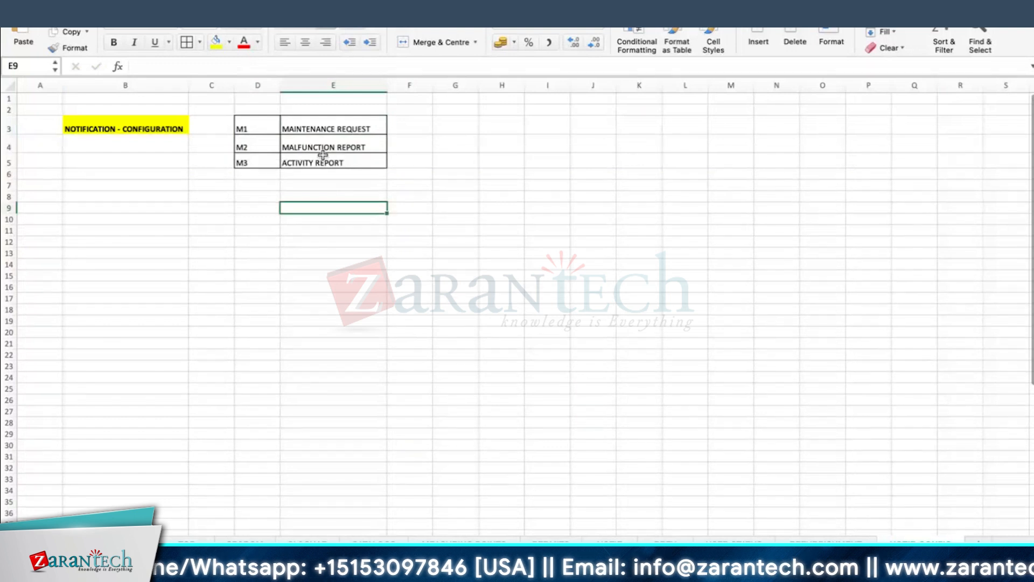
- Enter the heading "TYPE" in cell D2 above the notification type codes
left_click(258, 107)
type("TYPE")
key("Return")
- Enter "TYPE" in cell B8 and apply borders to cells B8:C8
left_click(165, 198)
type("YPE")
key("Tab")
left_click(65, 195)
double_click(67, 194)
type("T")
key("Tab")
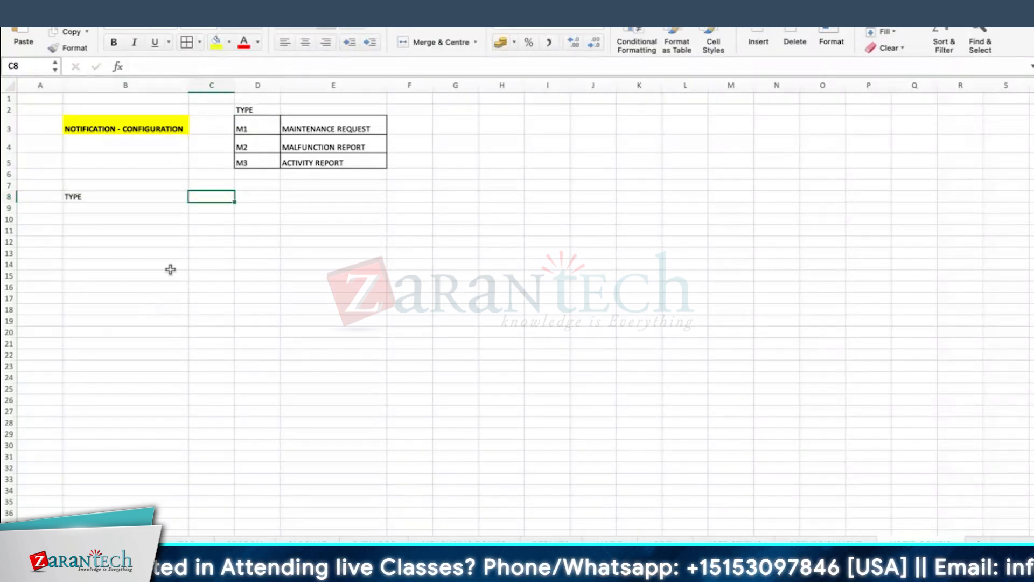
left_click_drag(132, 196, 198, 194)
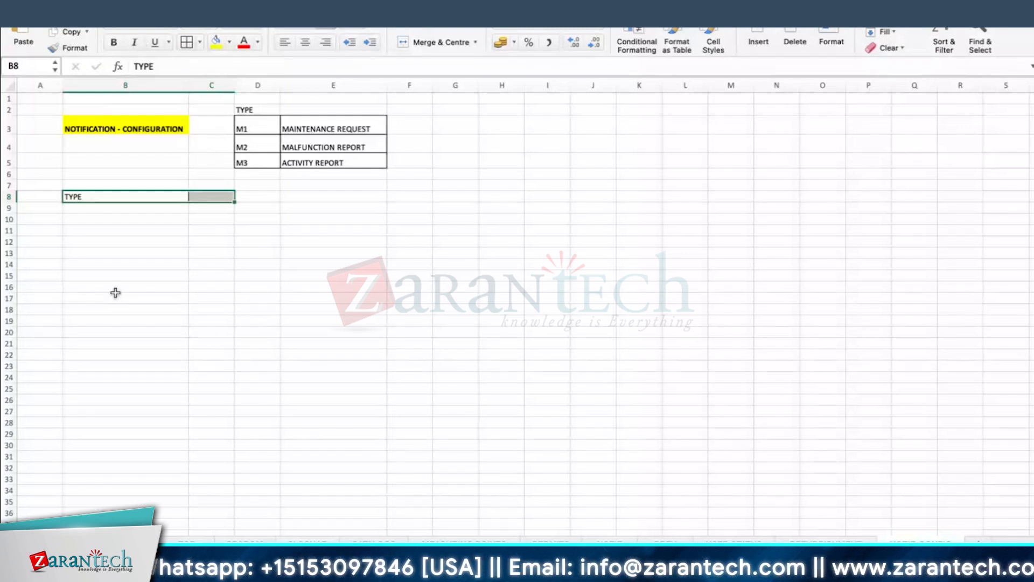
left_click_drag(115, 292, 162, 293)
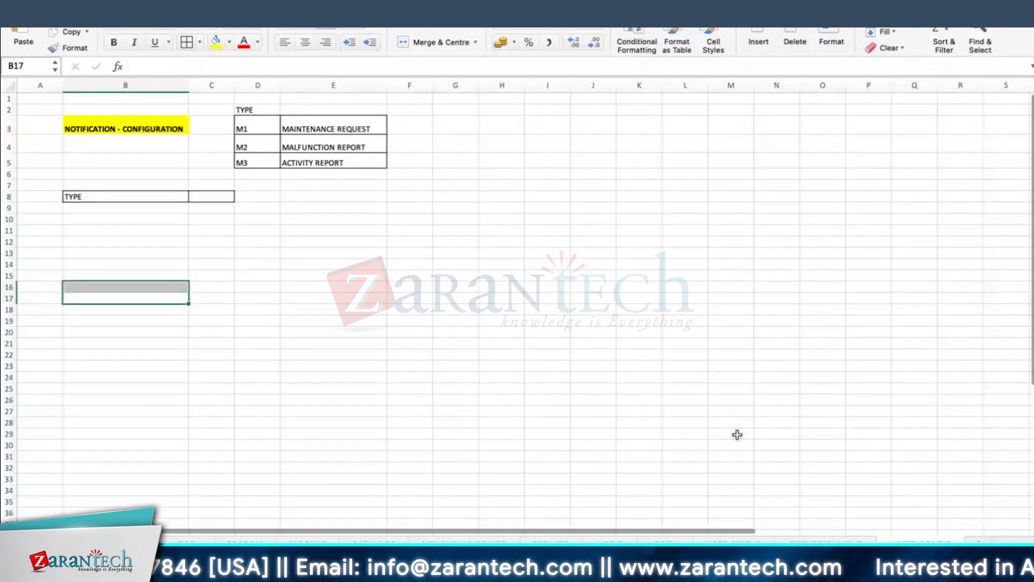
- Switch to the SAP S/4HANA session, run transaction SPRO and display the SAP Reference IMG
key("super+Tab")
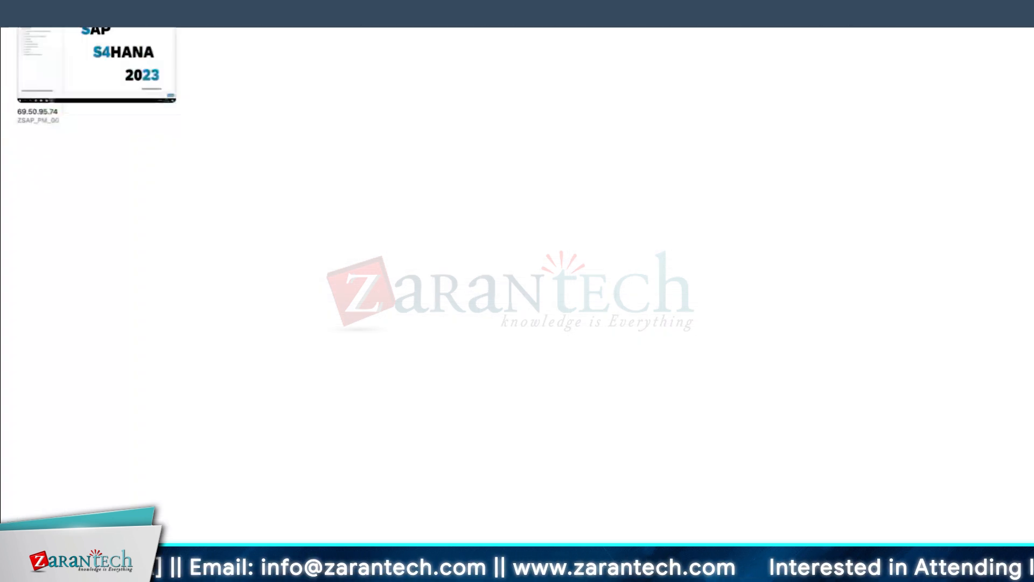
double_click(56, 64)
type("SPRO")
key("Return")
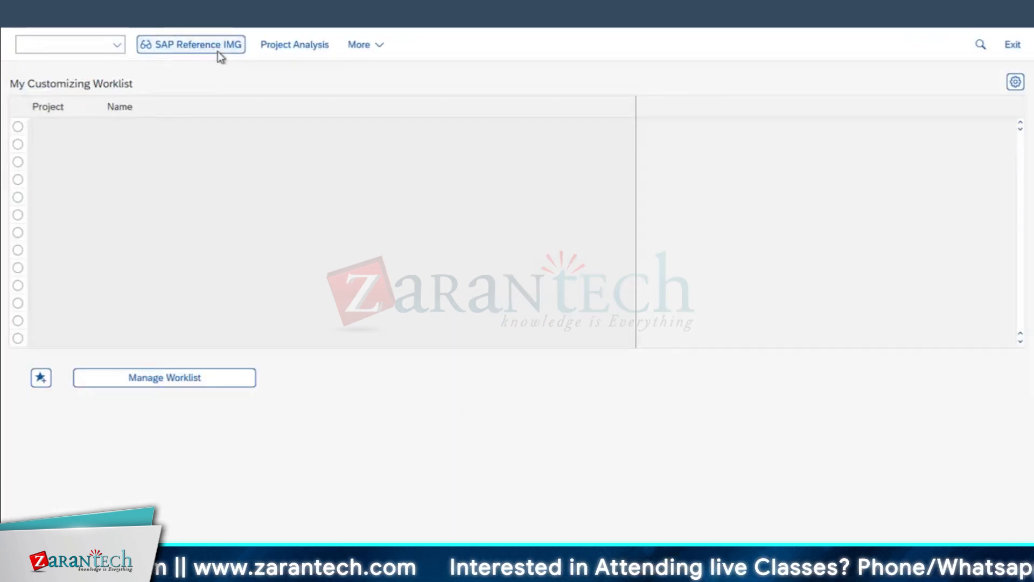
- Expand Plant Maintenance and Customer Service in the IMG structure, down to Maintenance and Service Processing
scroll(184, 335, "down", 5)
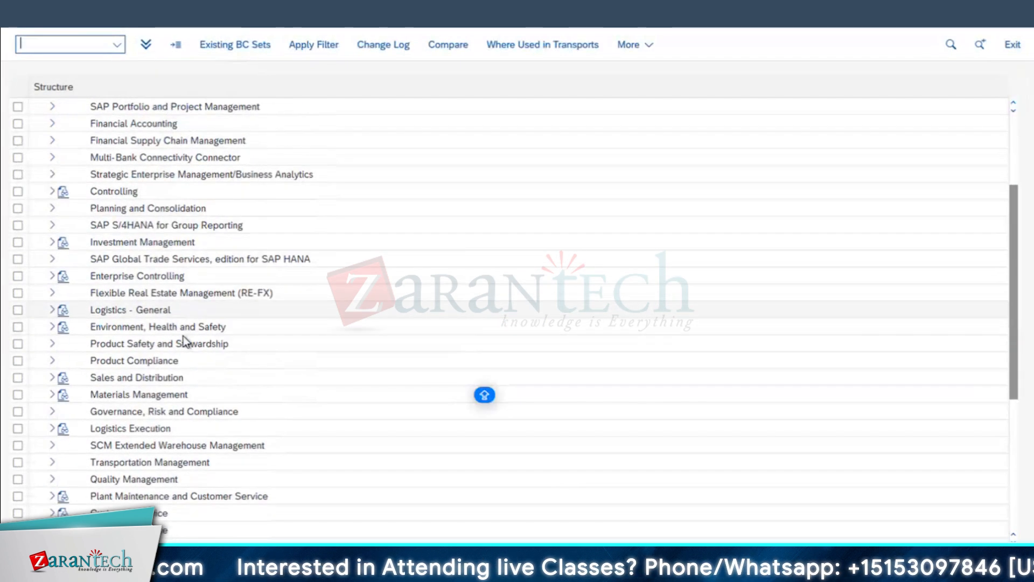
scroll(183, 335, "down", 2)
double_click(183, 328)
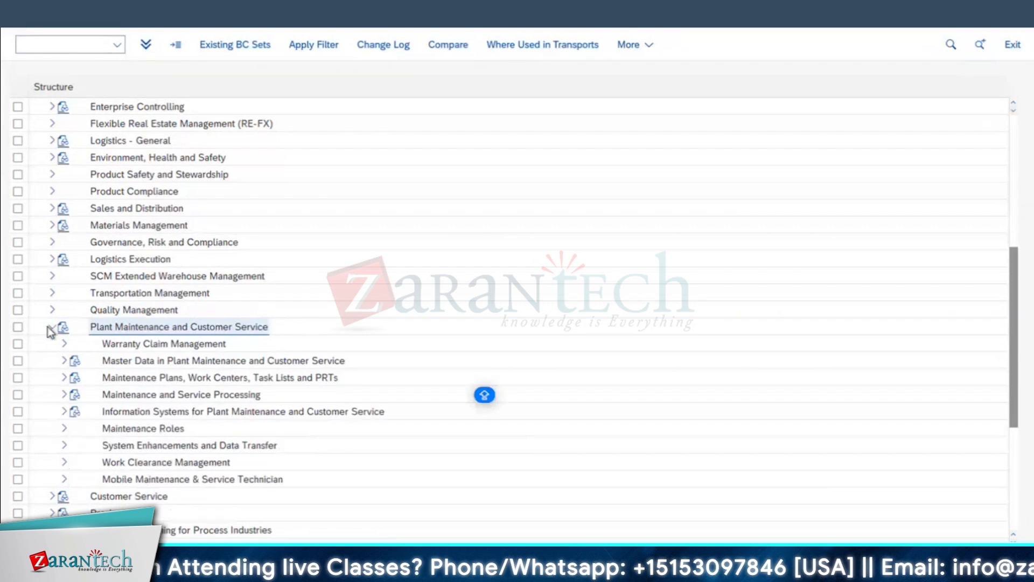
scroll(199, 351, "down", 3)
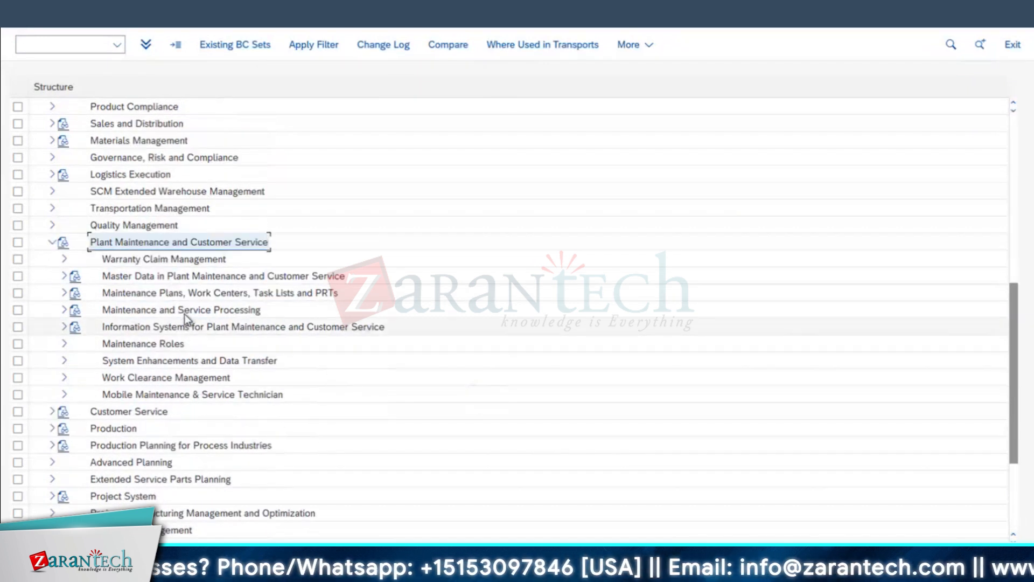
double_click(198, 309)
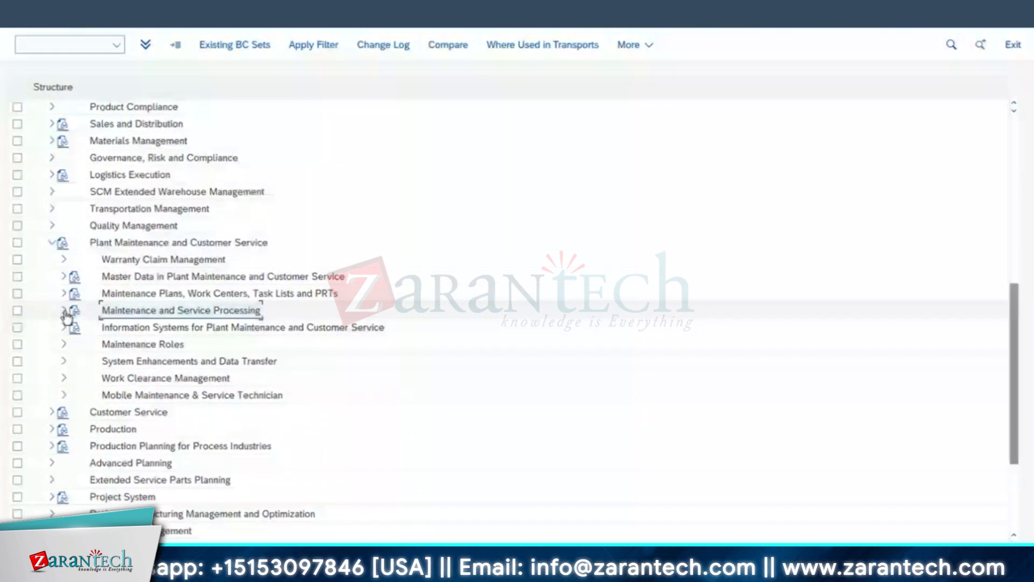
- Expand Maintenance and Service Notifications and its Notification Creation node
scroll(199, 305, "down", 2)
left_click(201, 296)
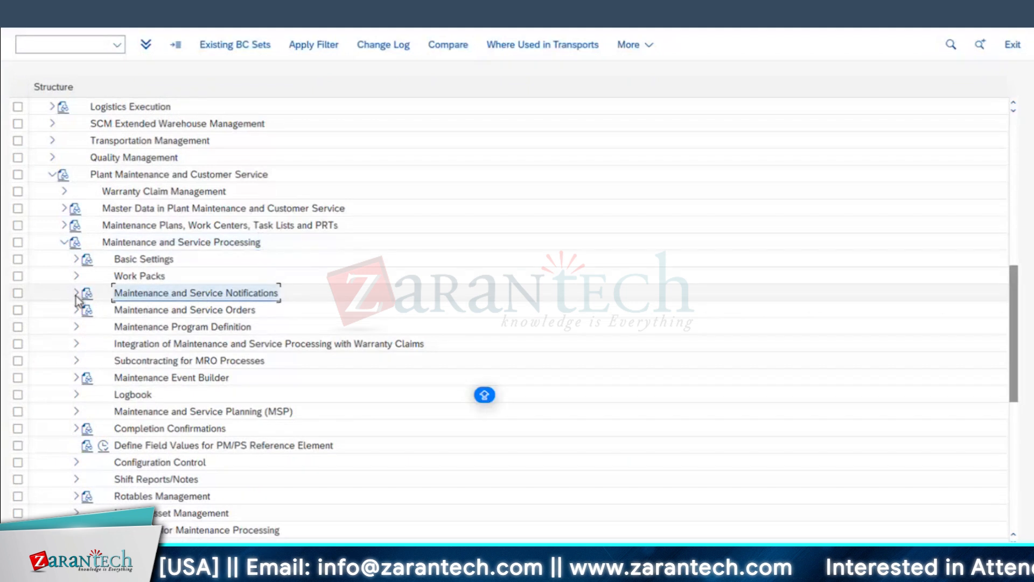
left_click(76, 293)
scroll(216, 349, "down", 3)
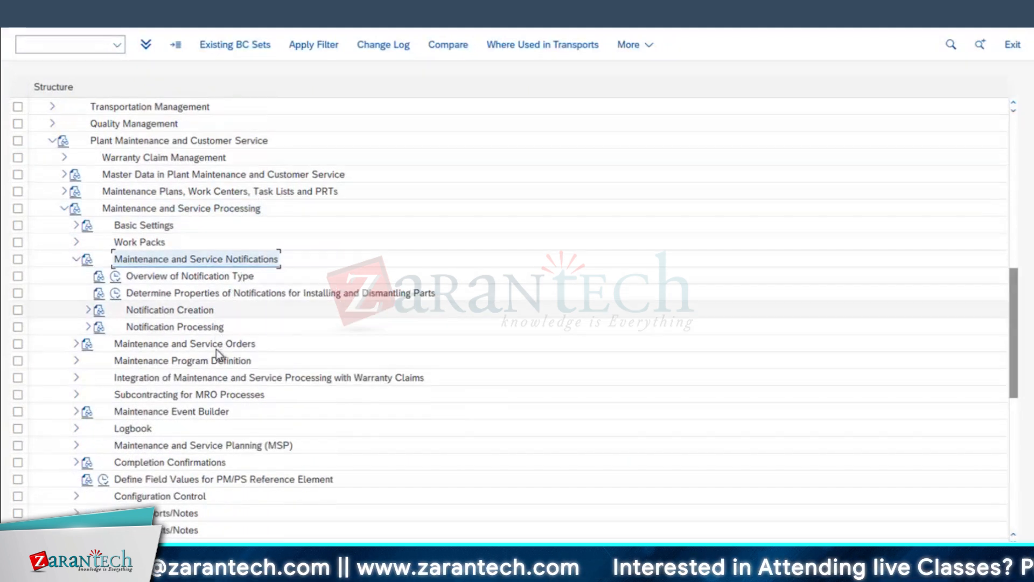
left_click(89, 294)
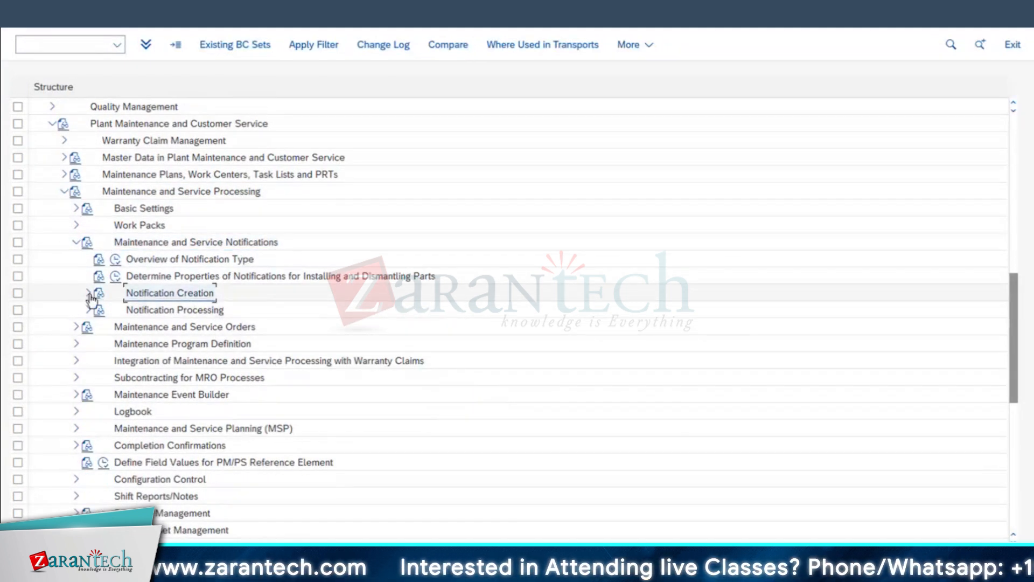
left_click(89, 294)
scroll(228, 318, "down", 3)
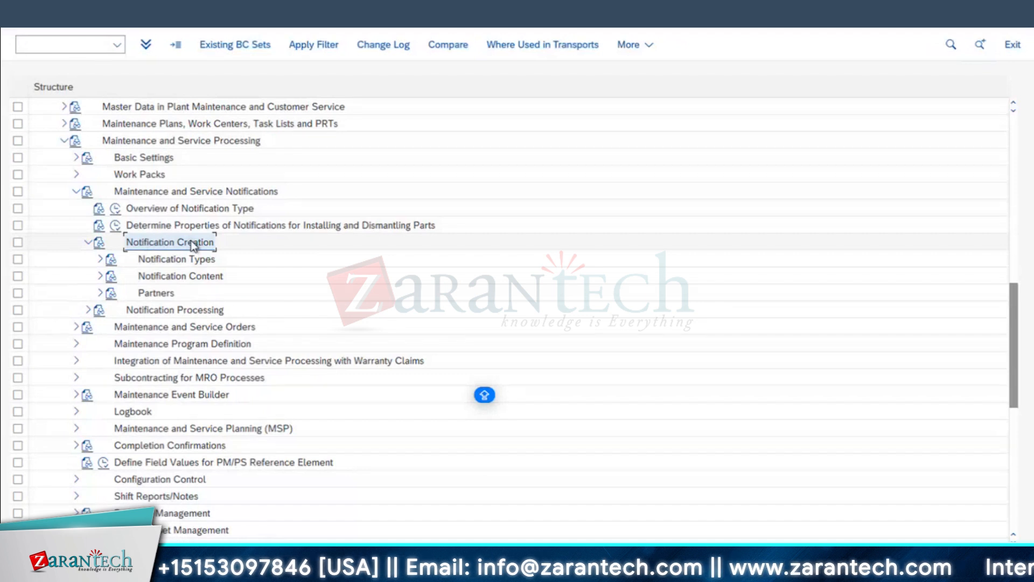
- Expand Notification Types and open the Define Notification Types activity to browse its list of types
left_click(165, 263)
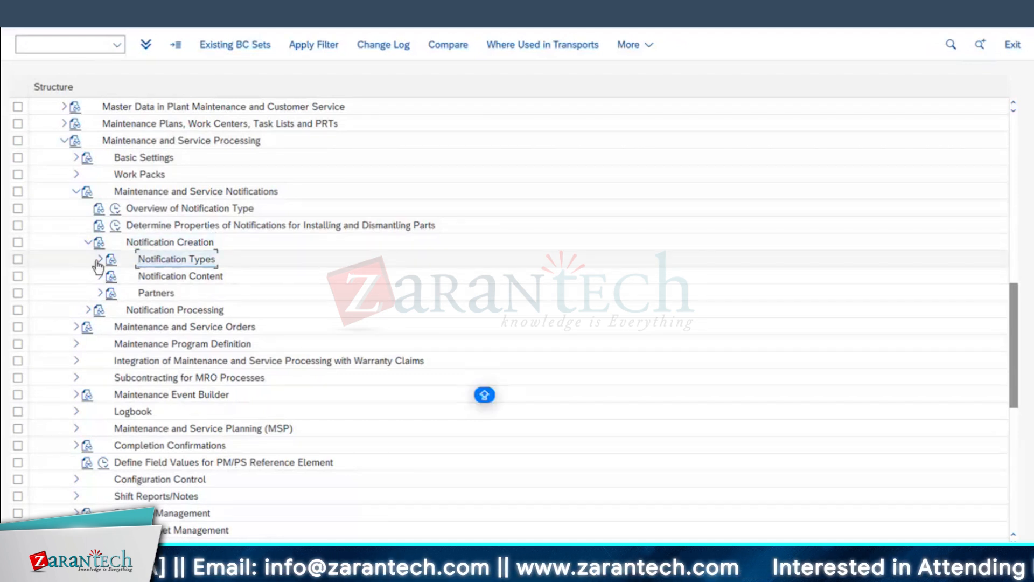
left_click(100, 261)
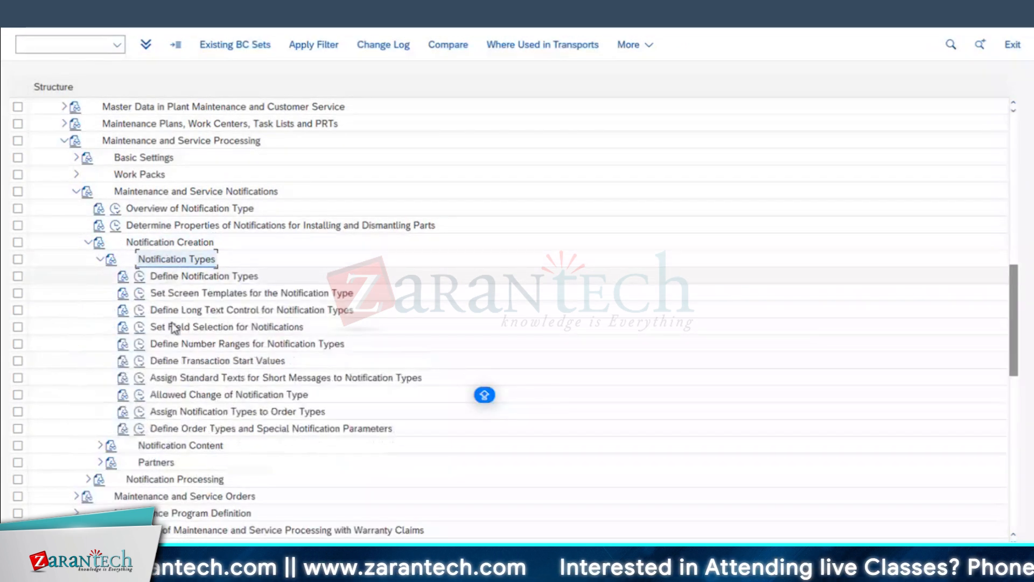
left_click(185, 279)
left_click(139, 277)
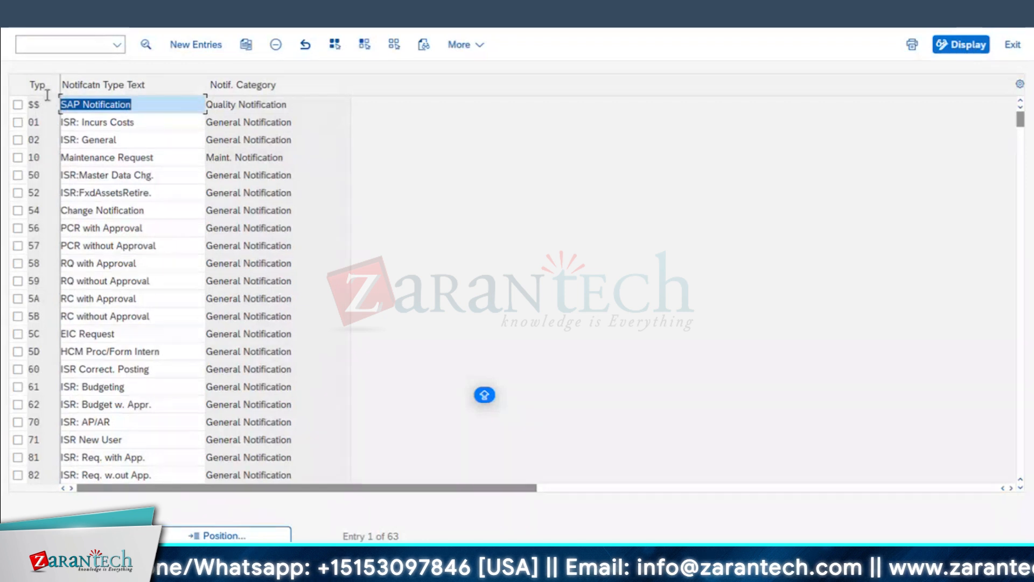
scroll(37, 327, "down", 5)
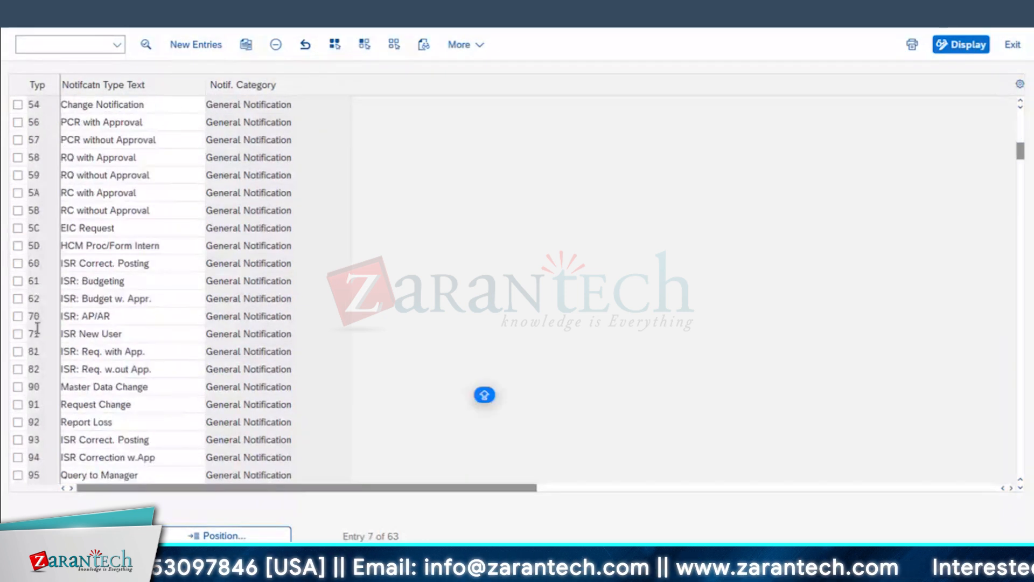
- Look through the notification types list down to its last entries, checking which type codes and categories already exist
scroll(41, 337, "down", 2)
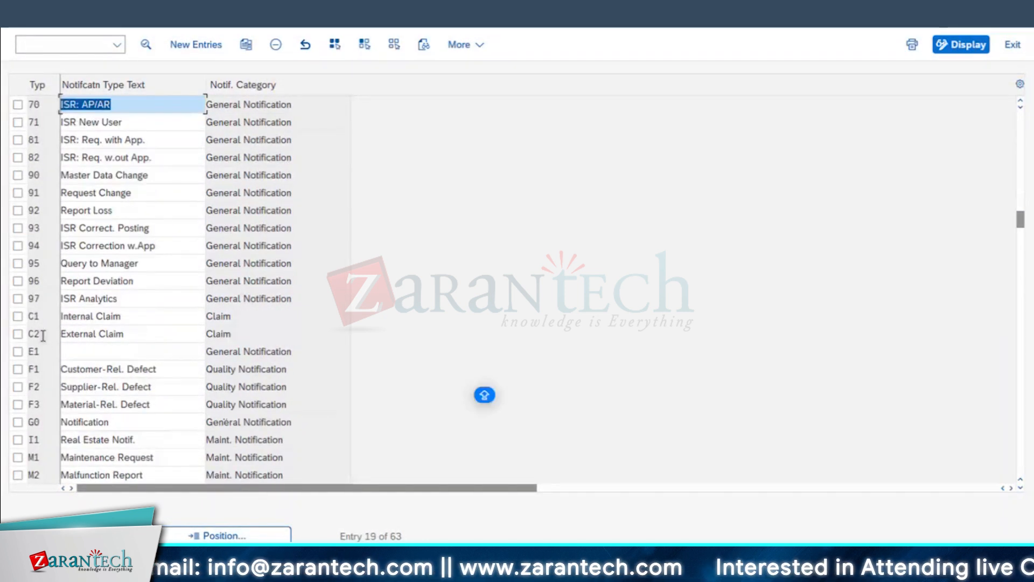
scroll(43, 385, "down", 1)
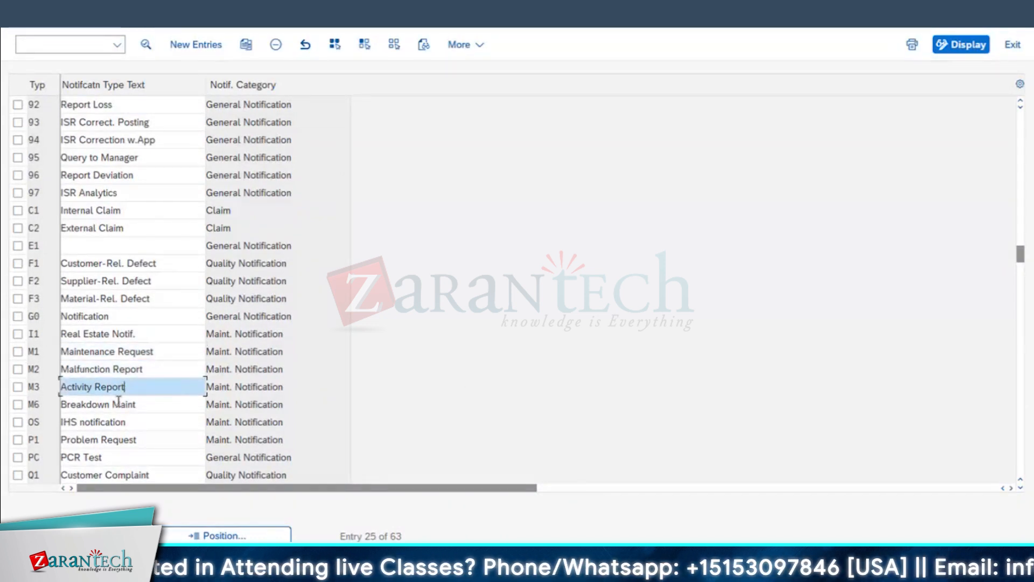
scroll(141, 387, "down", 1)
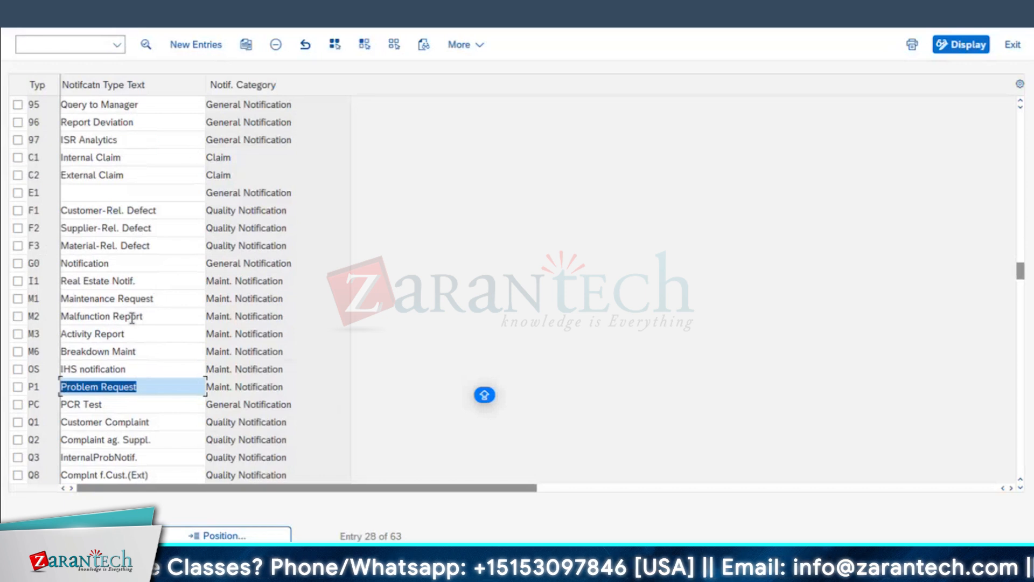
scroll(48, 440, "down", 2)
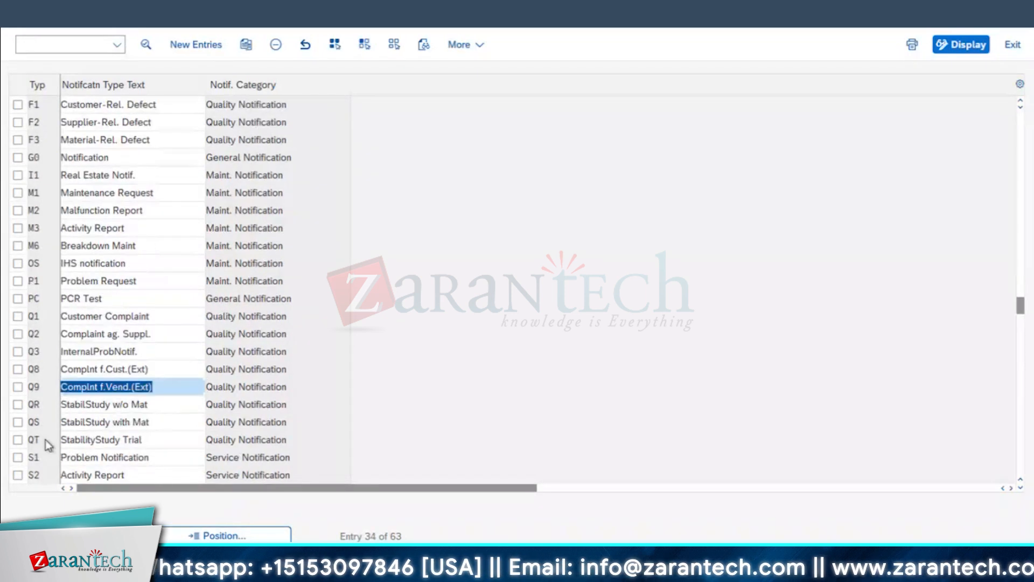
scroll(45, 440, "down", 4)
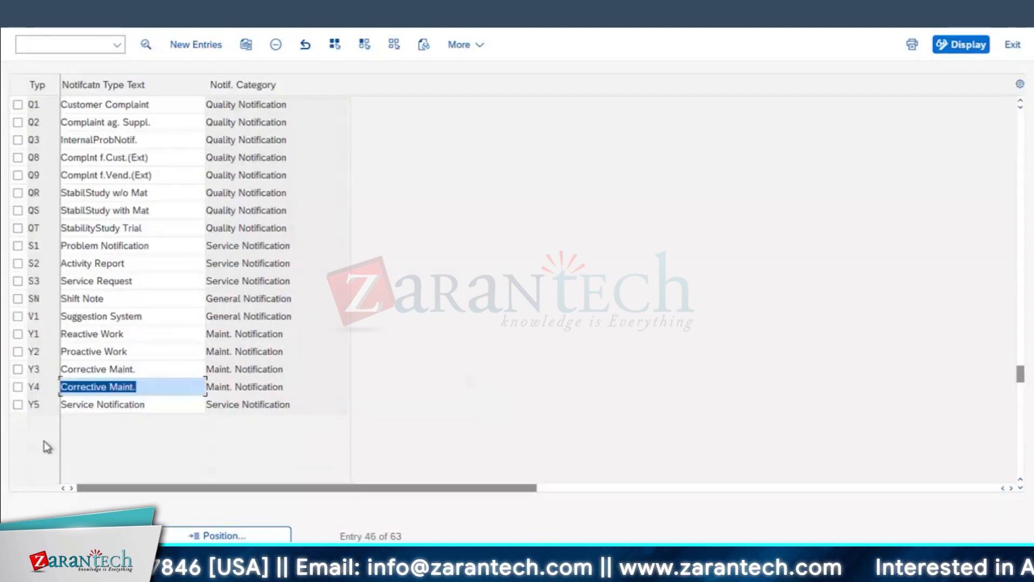
scroll(40, 358, "up", 1)
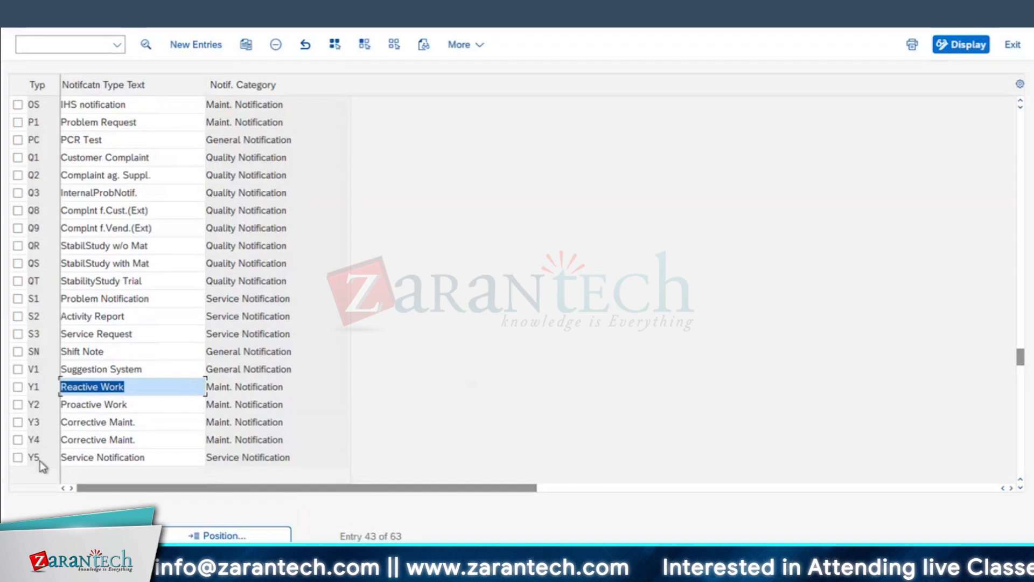
scroll(38, 452, "up", 2)
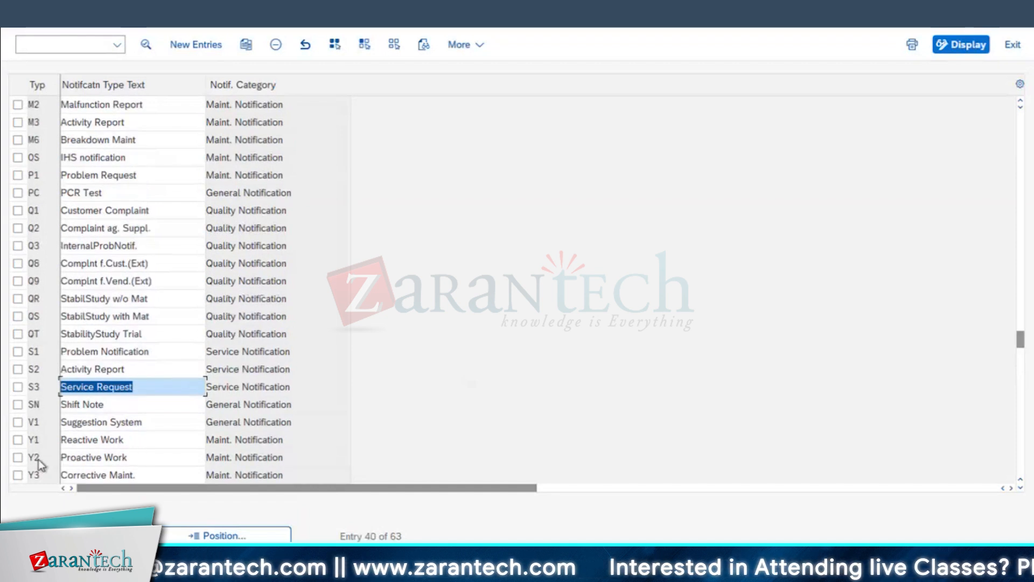
- Create a new notification type Z1 named Malfunction Report with the notification origin Malfunction report
left_click(197, 46)
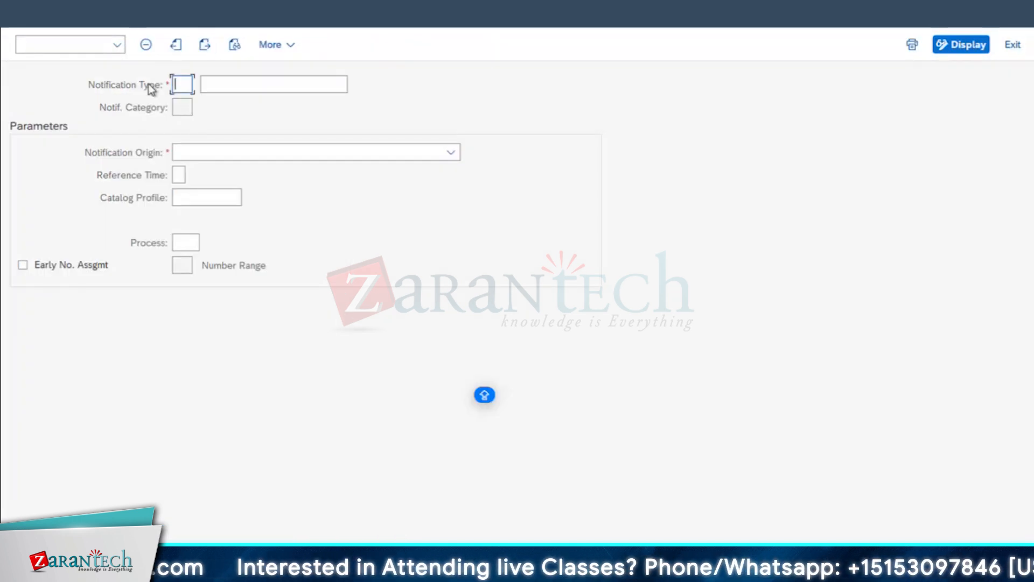
type("Z1")
key("Tab")
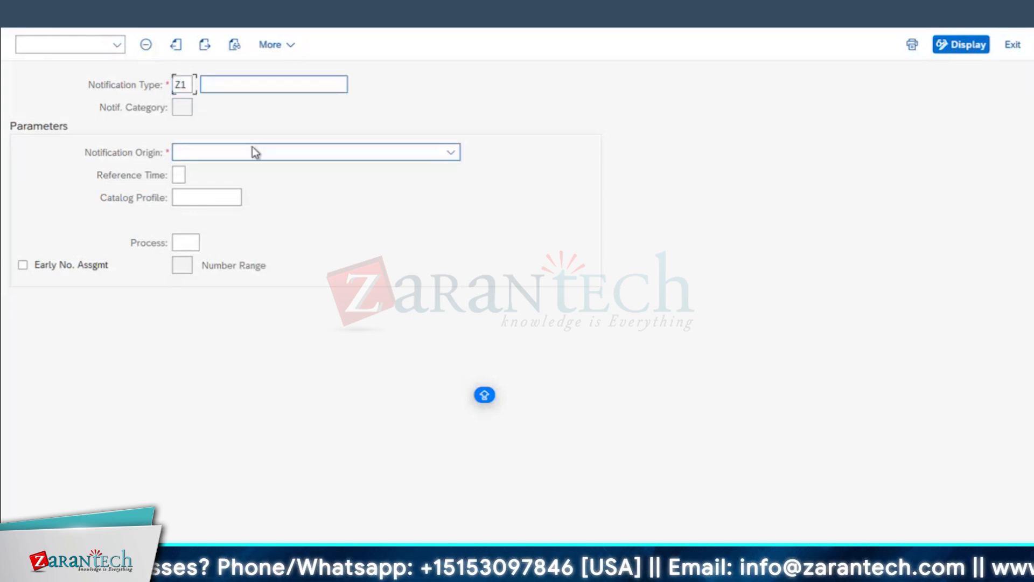
type("Malfunction Report")
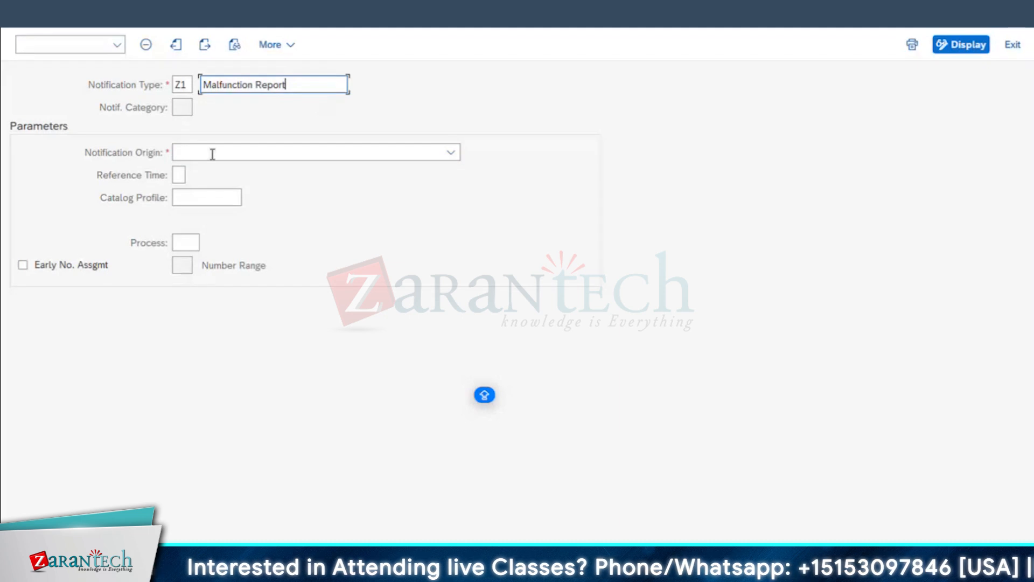
left_click(422, 153)
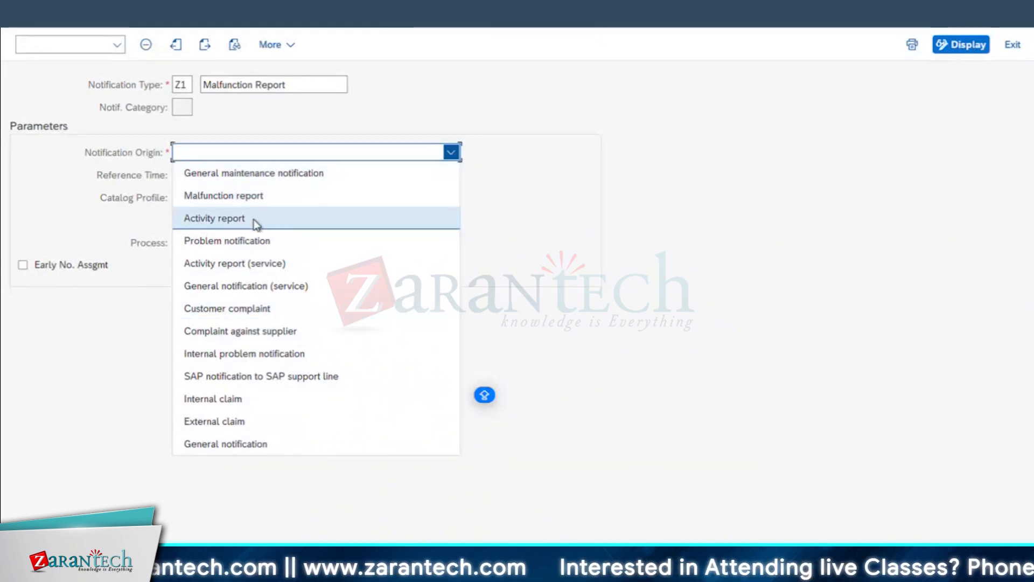
left_click(236, 196)
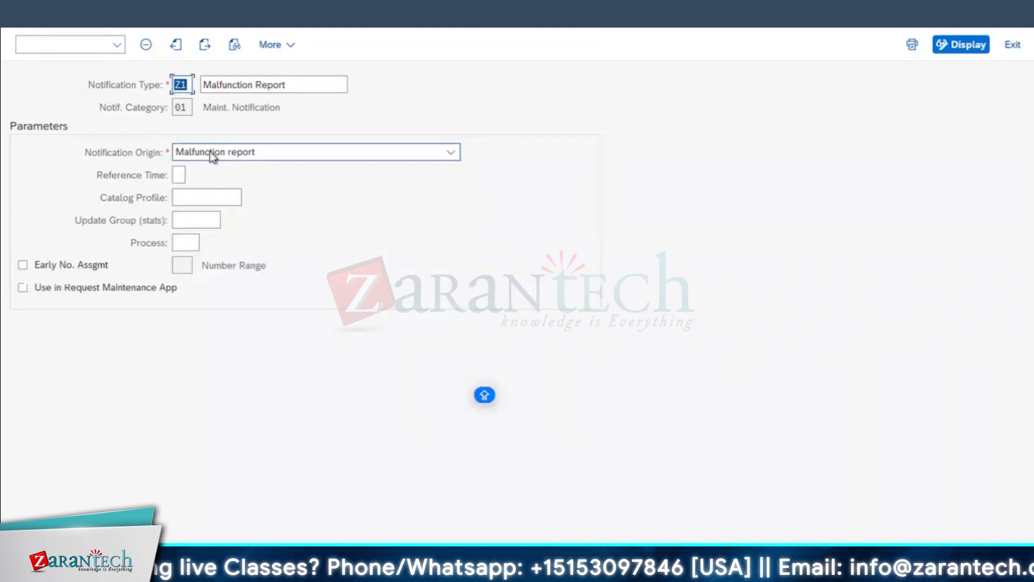
- Set the reference time of notification type Z1 to B, Notification receipt
left_click(180, 175)
left_click(193, 177)
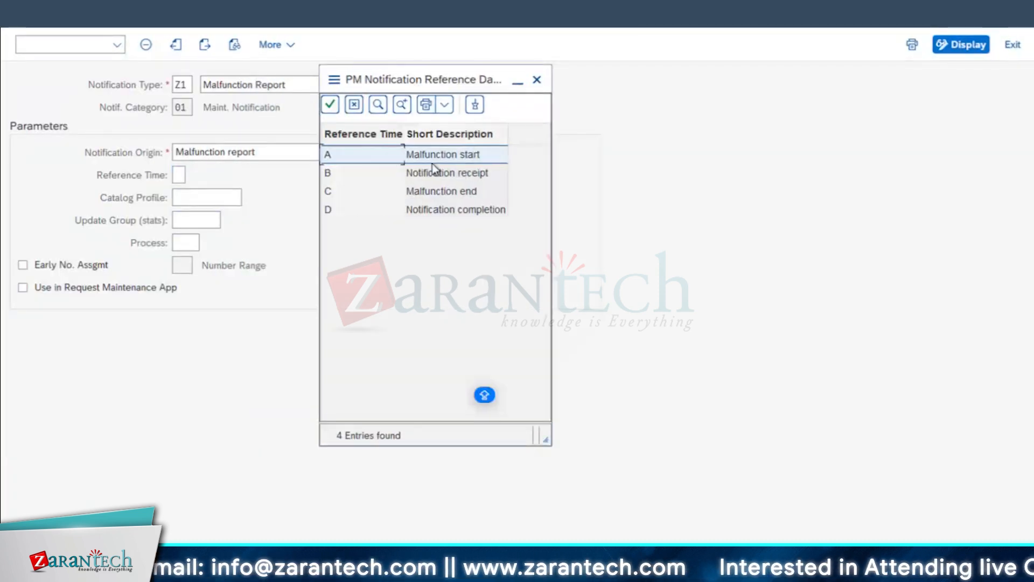
left_click(445, 174)
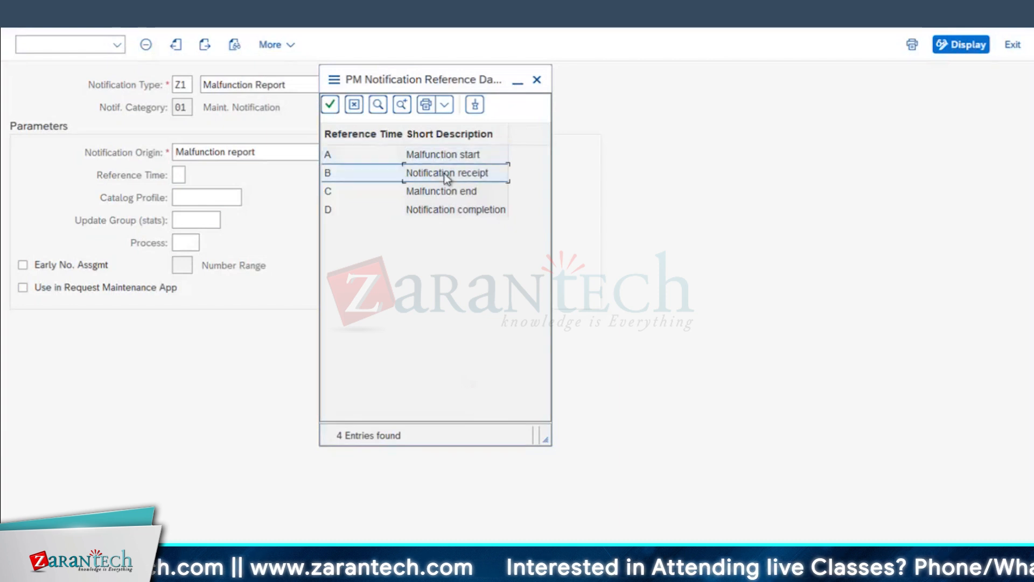
left_click(432, 193)
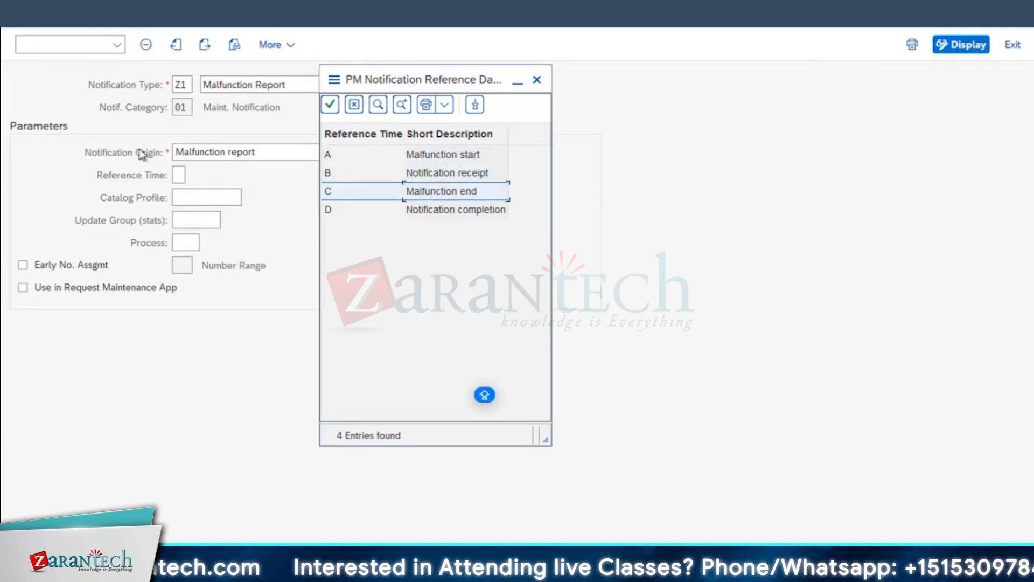
left_click(451, 177)
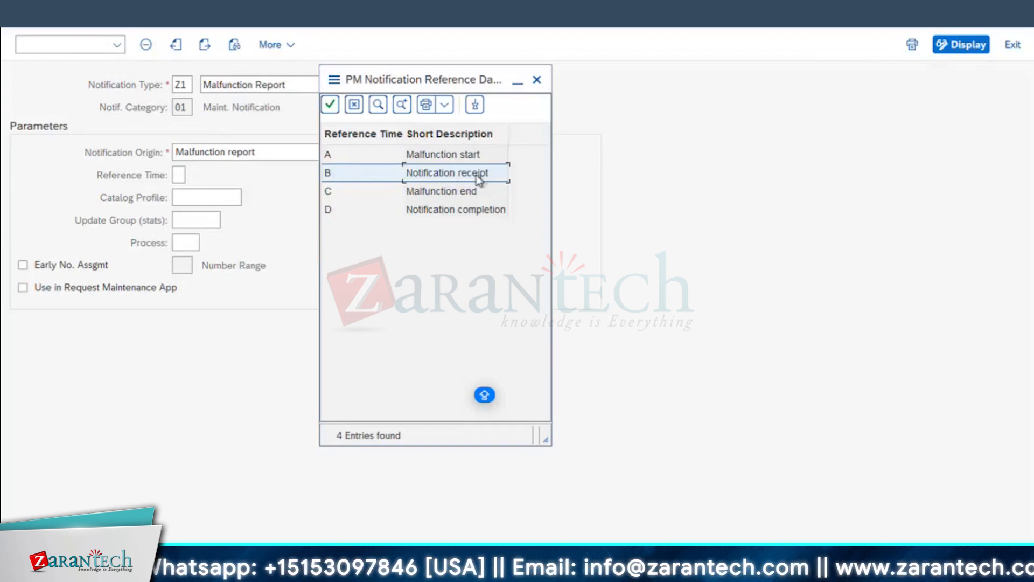
double_click(458, 174)
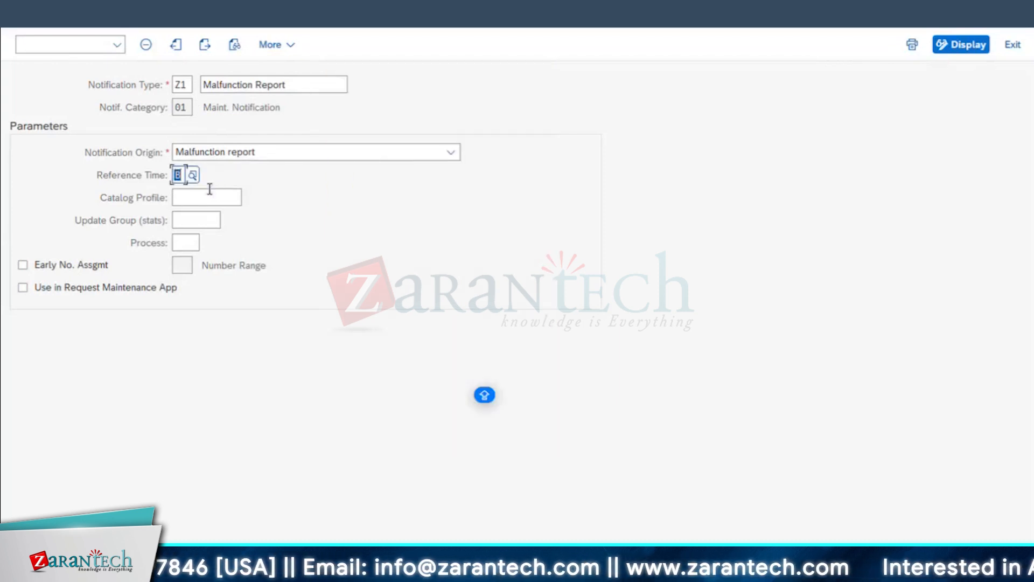
key("Return")
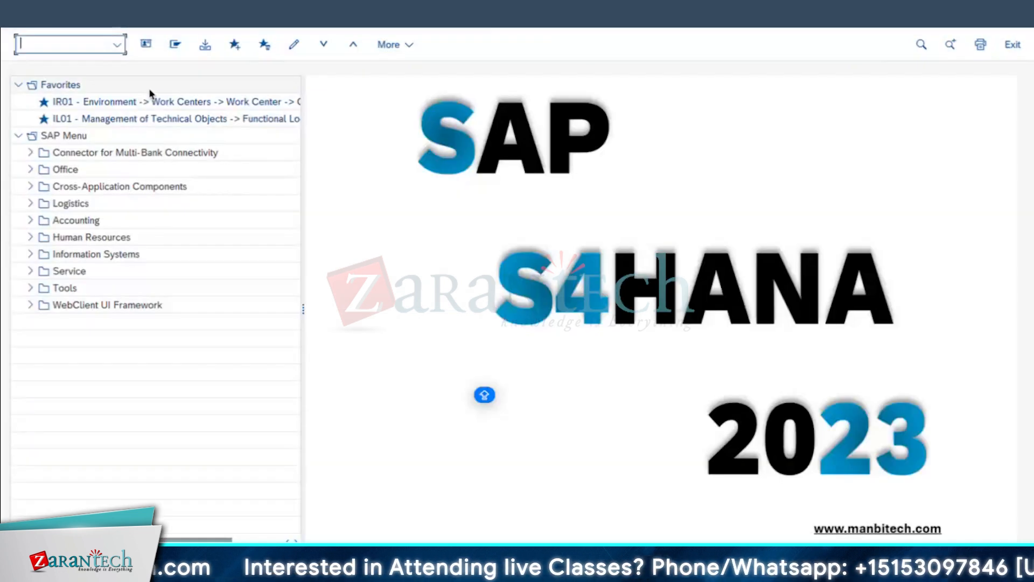
- In the other SAP session, run transaction IW21 and start creating a notification of type M1
type("iw21")
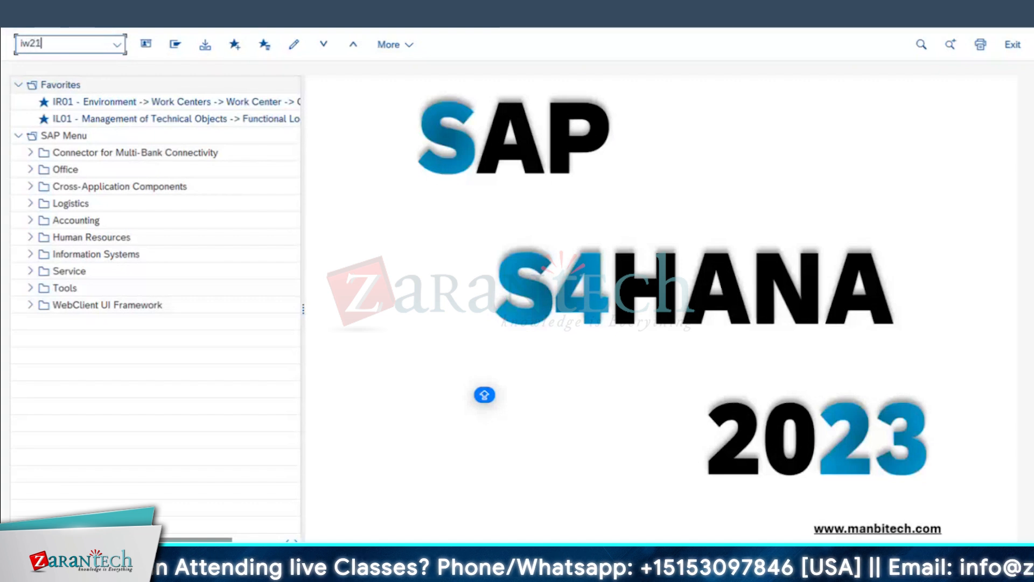
key("Return")
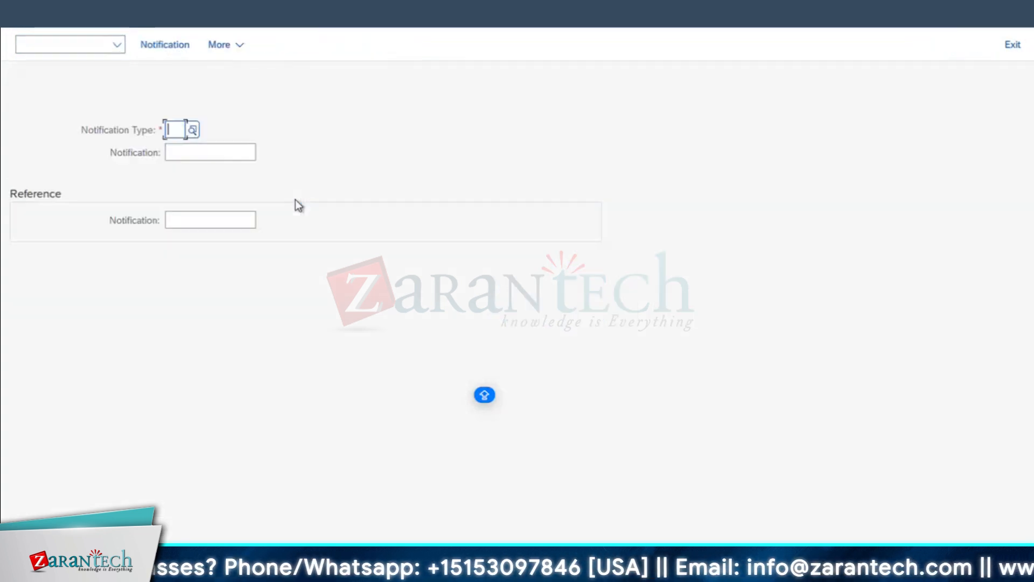
type("M1")
key("Return")
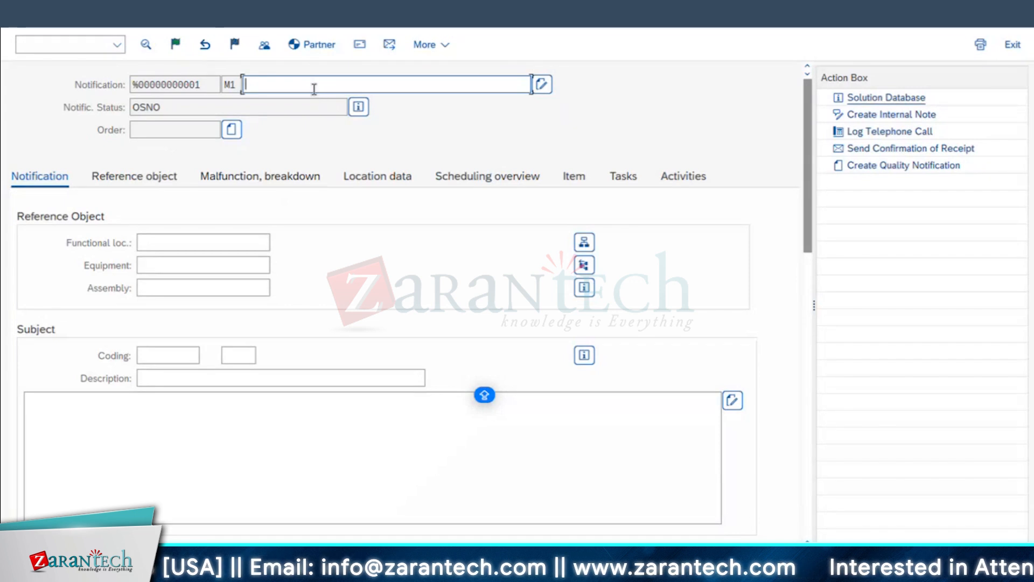
- Enter TEST001 as the notification's short text, assign equipment 10003060 and close the object information
type("TEST001")
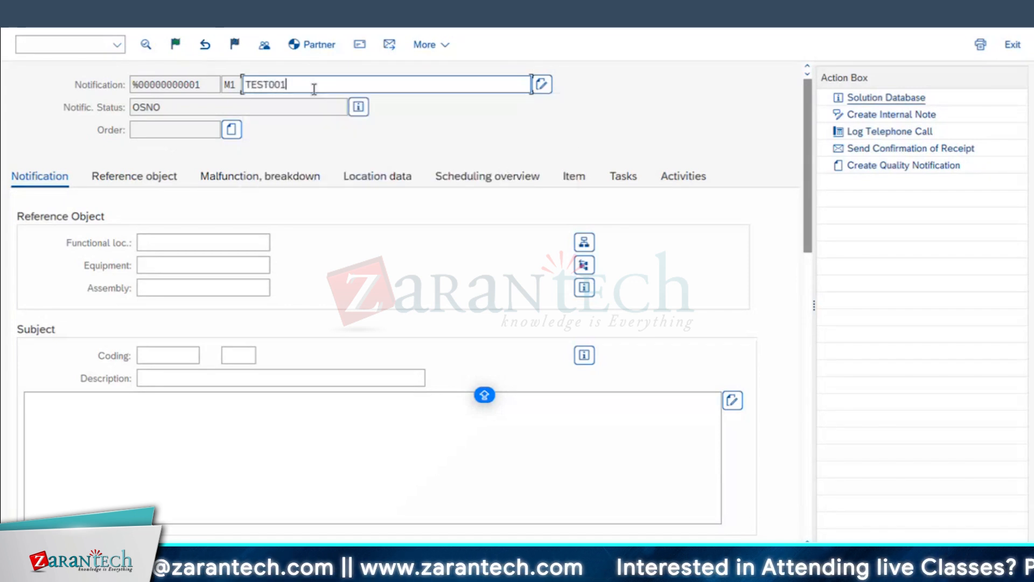
left_click(184, 265)
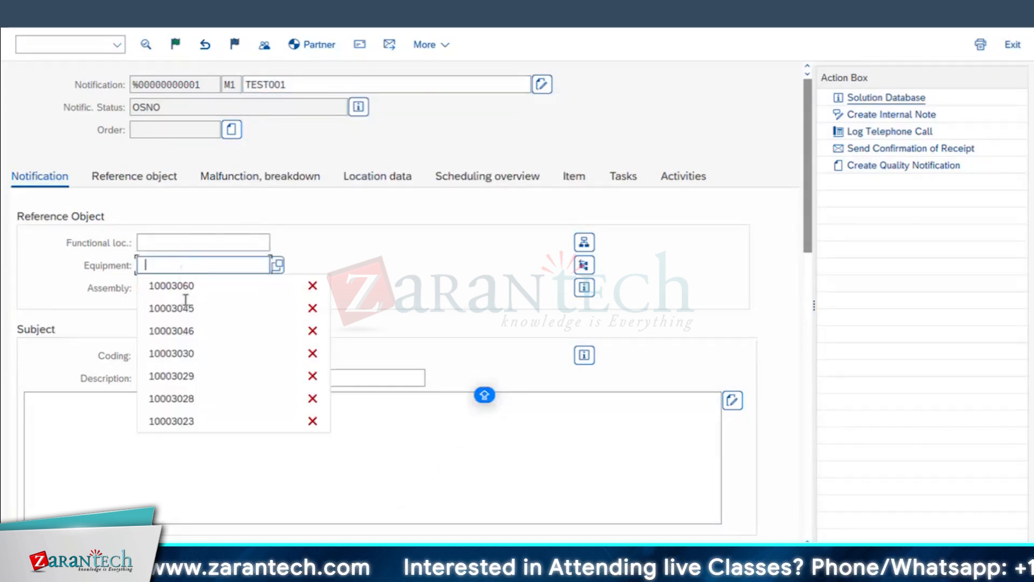
key("Return")
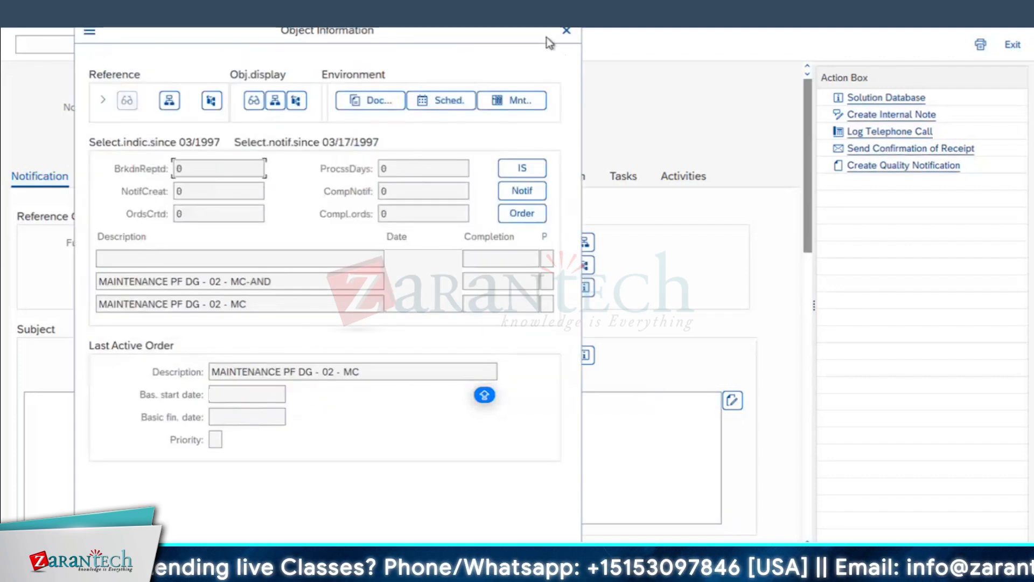
key("Return")
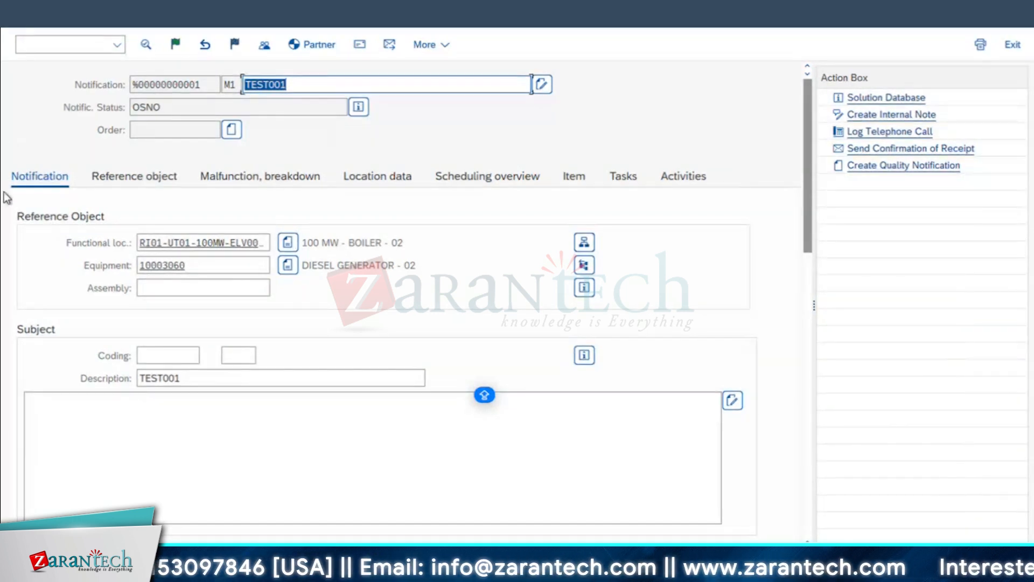
- Switch back to the session with the new Z1 notification type and go to its Catalog Profile field
key("super+Tab")
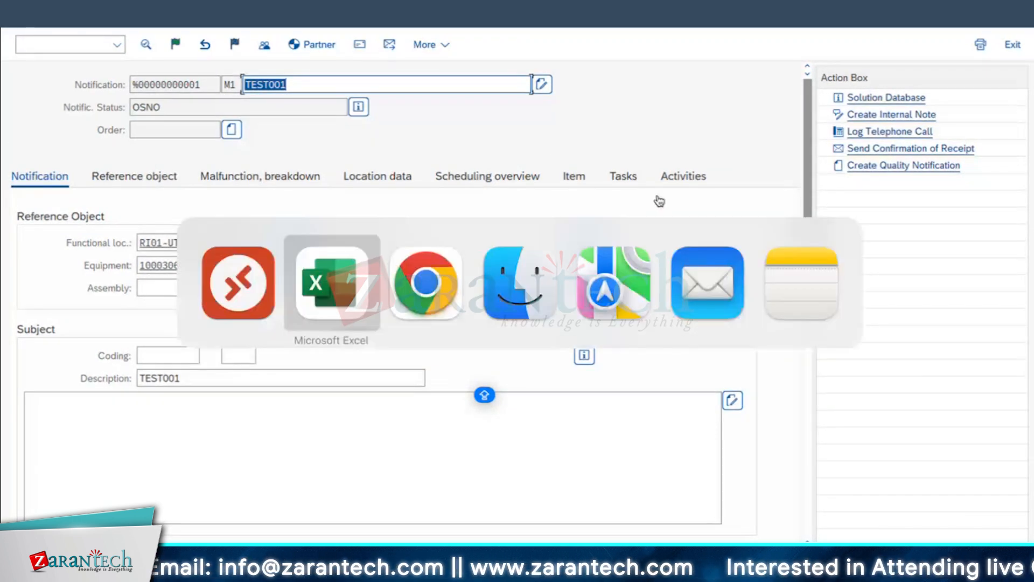
key("super+Tab")
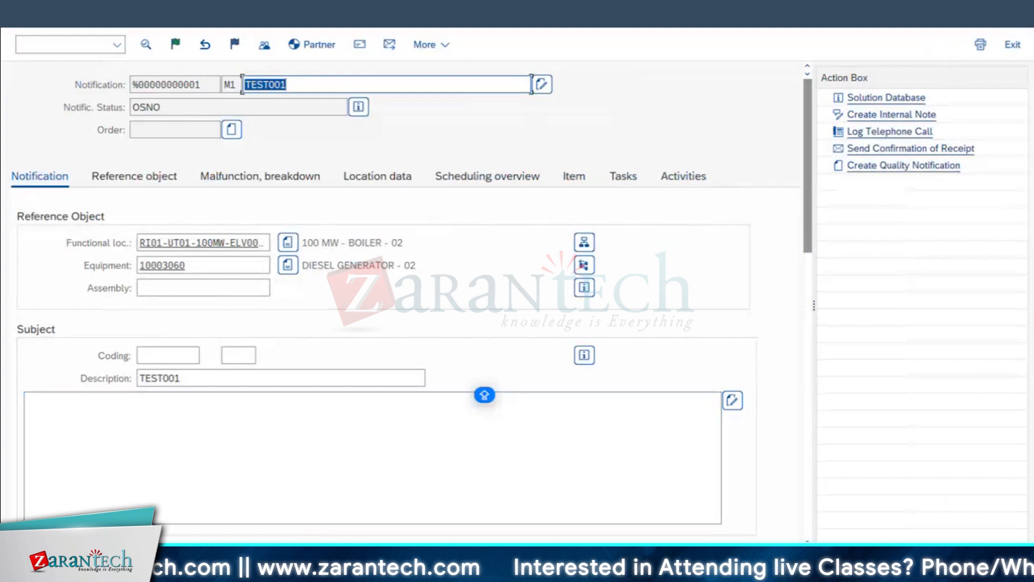
left_click(277, 576)
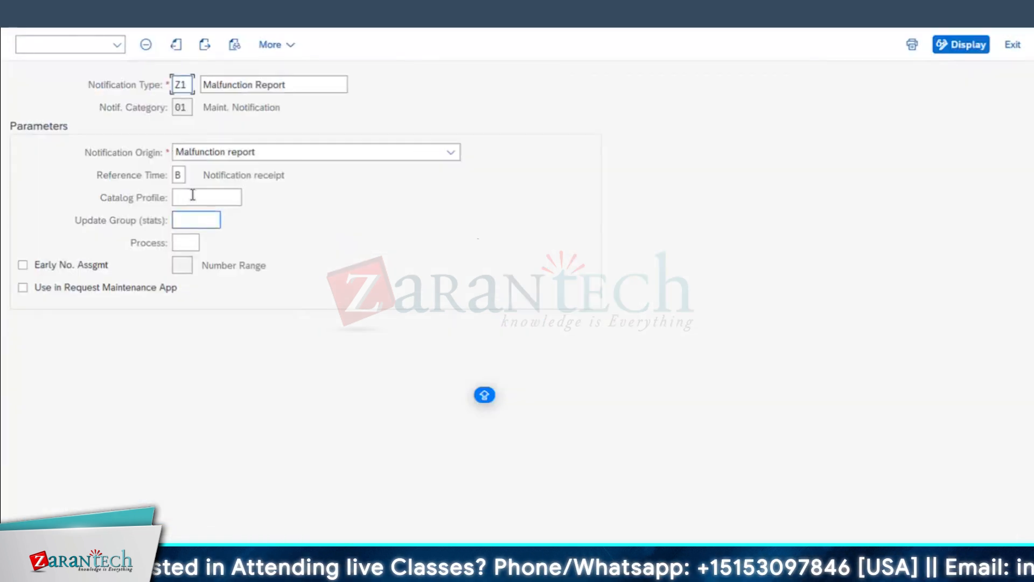
left_click(194, 197)
- Examine the Object Part, Damage and Cause fields in the TEST001 notification's Item section, and return to the Z1 entry
left_click(277, 576)
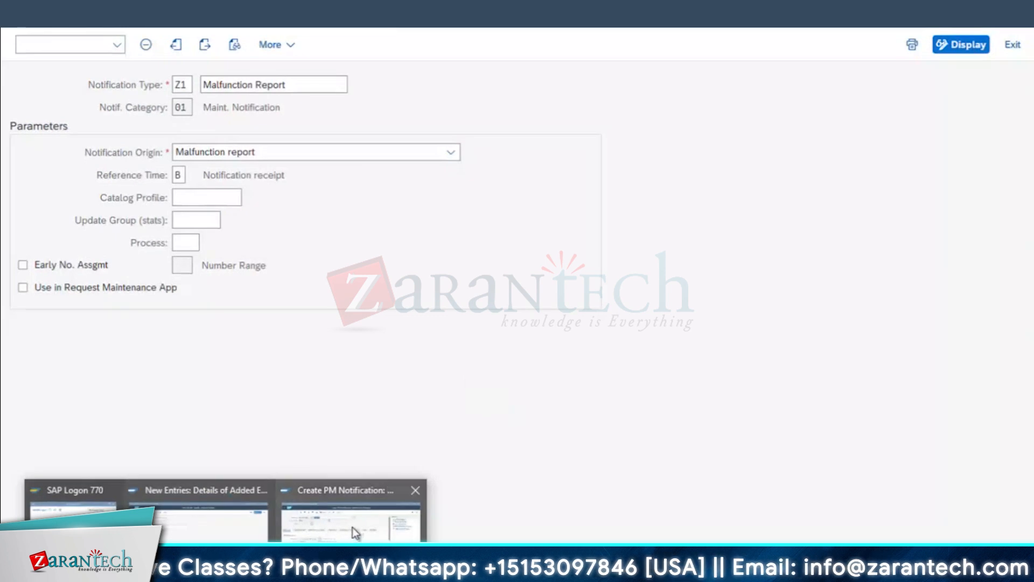
left_click(351, 528)
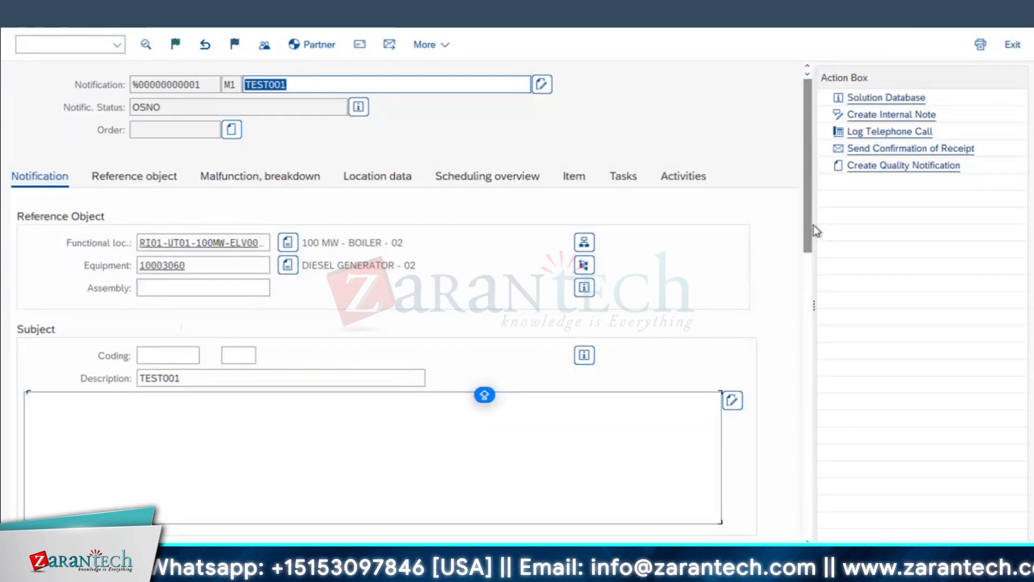
left_click_drag(807, 258, 805, 438)
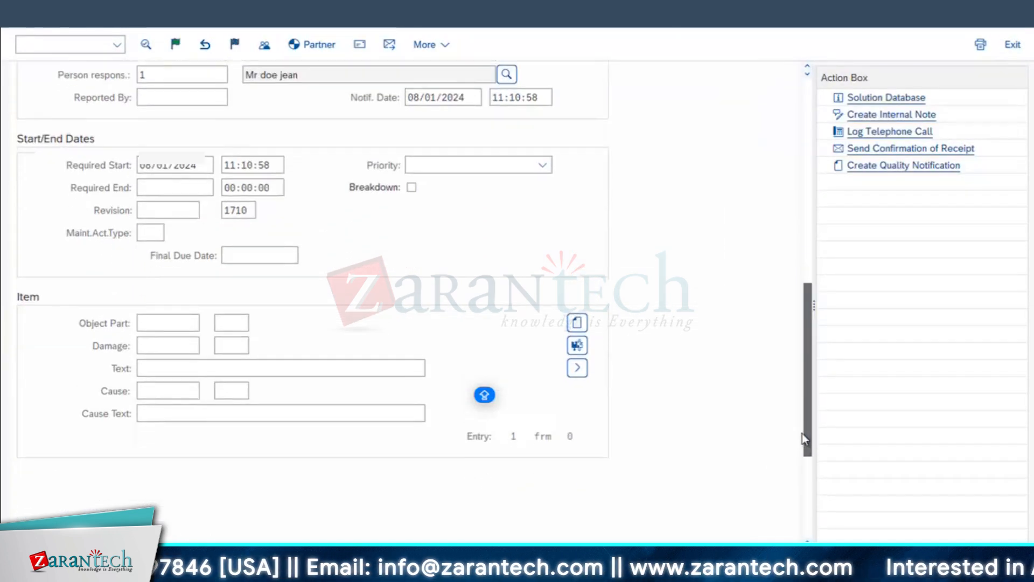
left_click(156, 319)
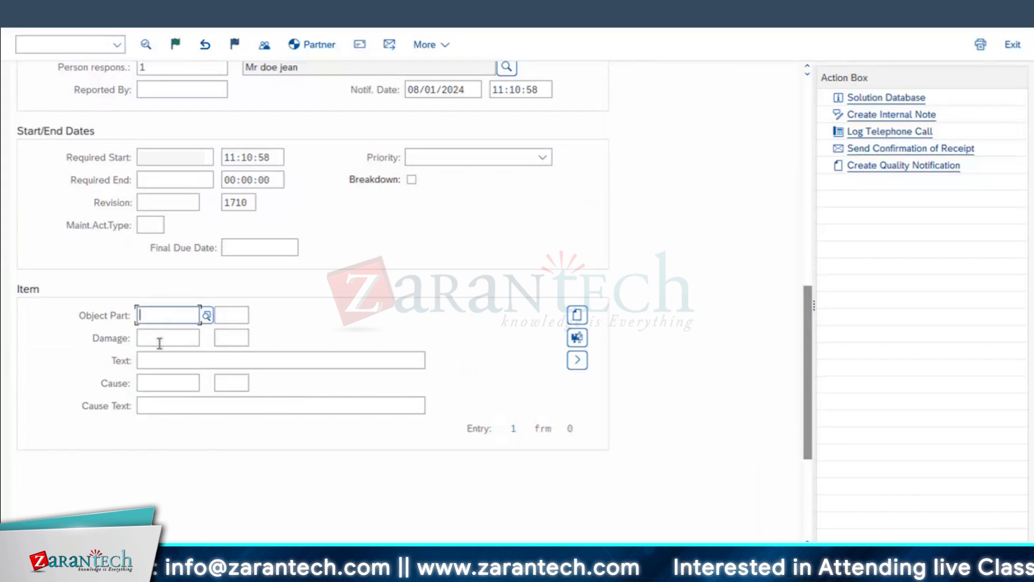
left_click(159, 338)
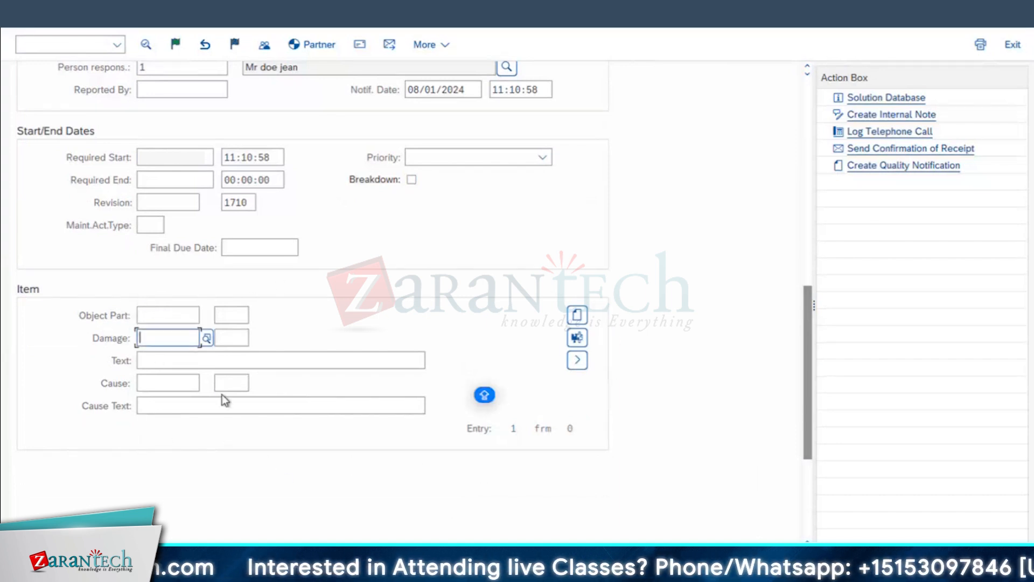
left_click(226, 570)
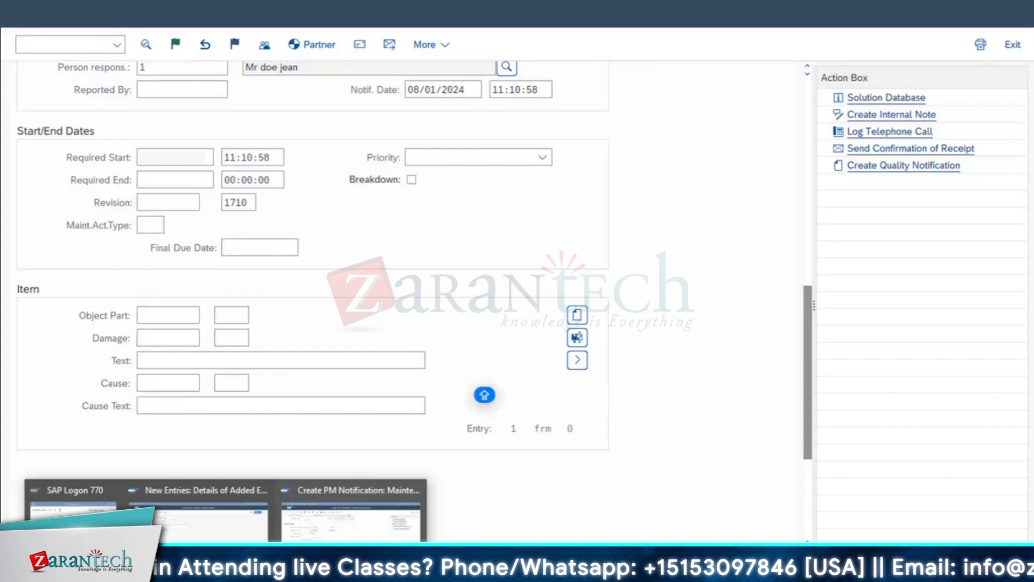
left_click(198, 517)
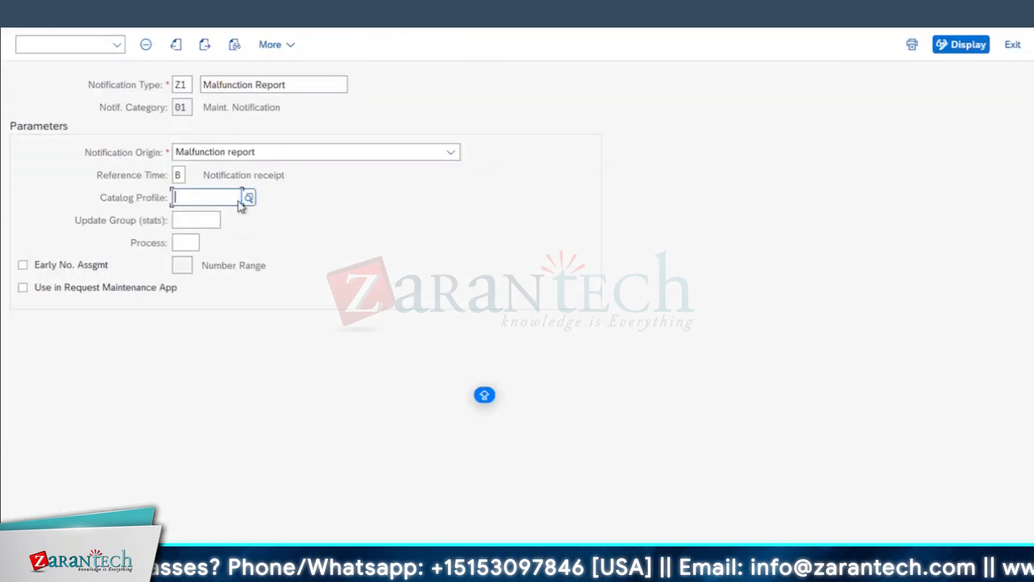
- List the available catalog profiles for notification type Z1 and examine the entries, highlighting RI-DG-CAT
left_click(248, 198)
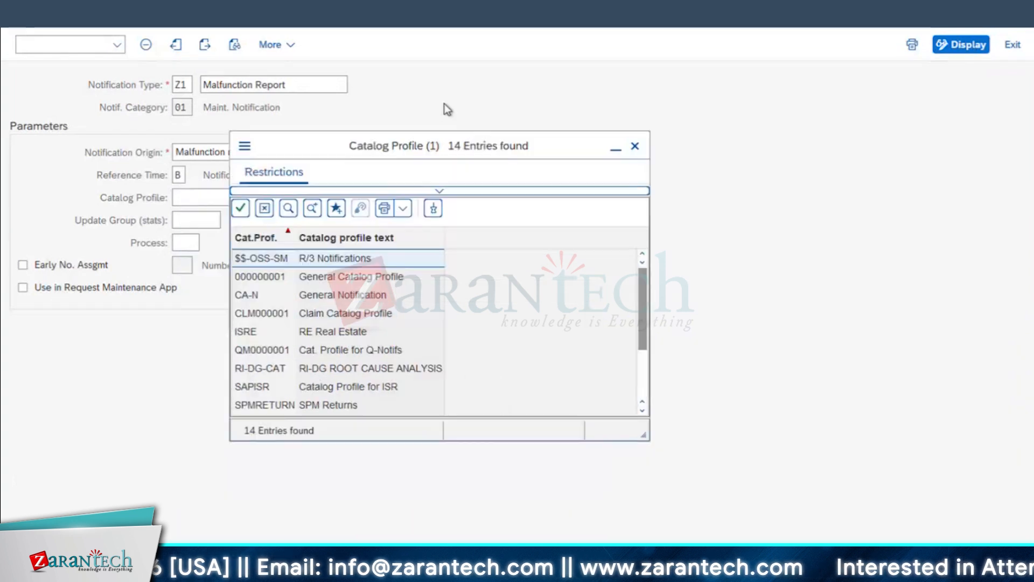
scroll(387, 324, "down", 2)
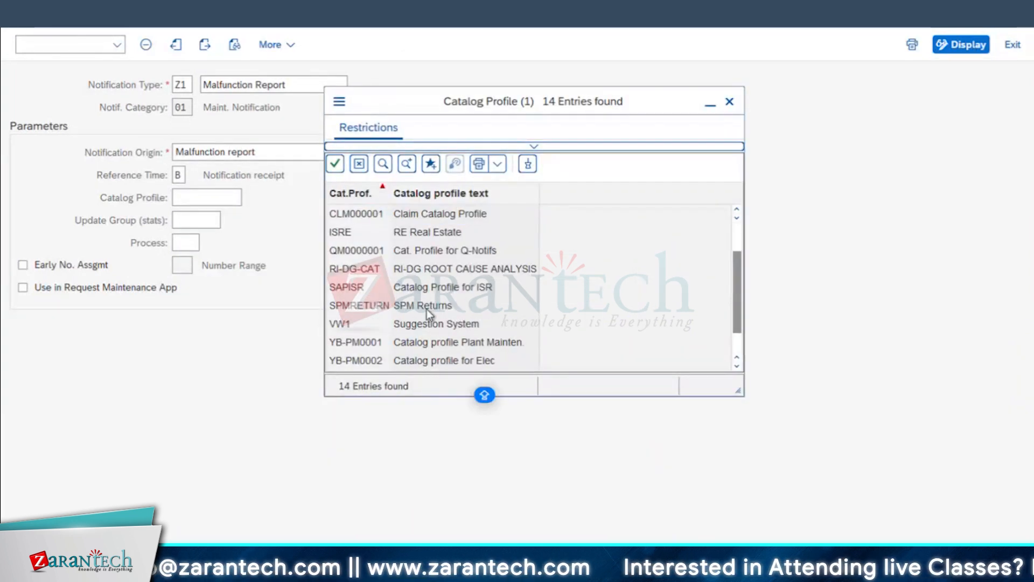
scroll(413, 290, "up", 3)
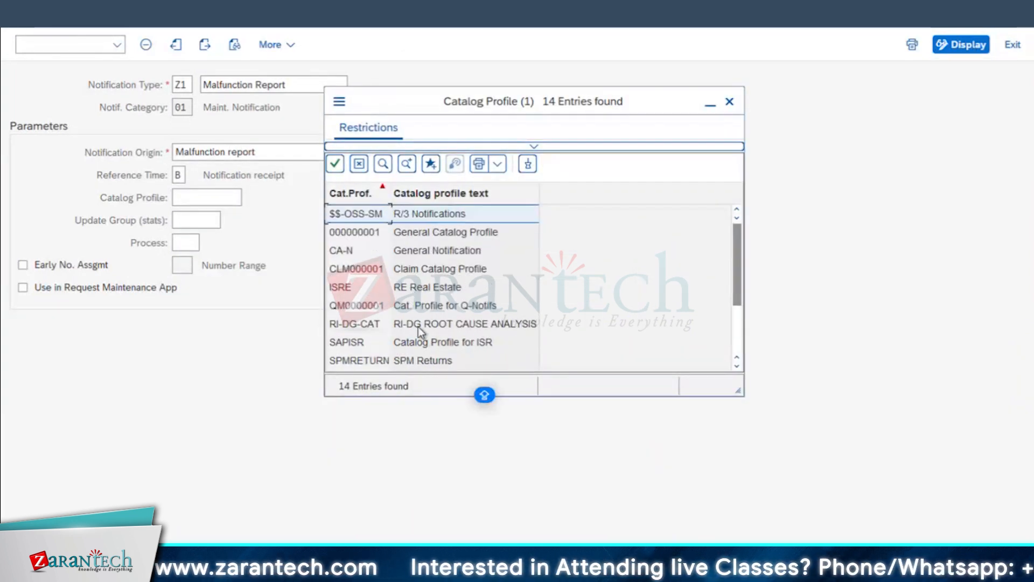
left_click(374, 325)
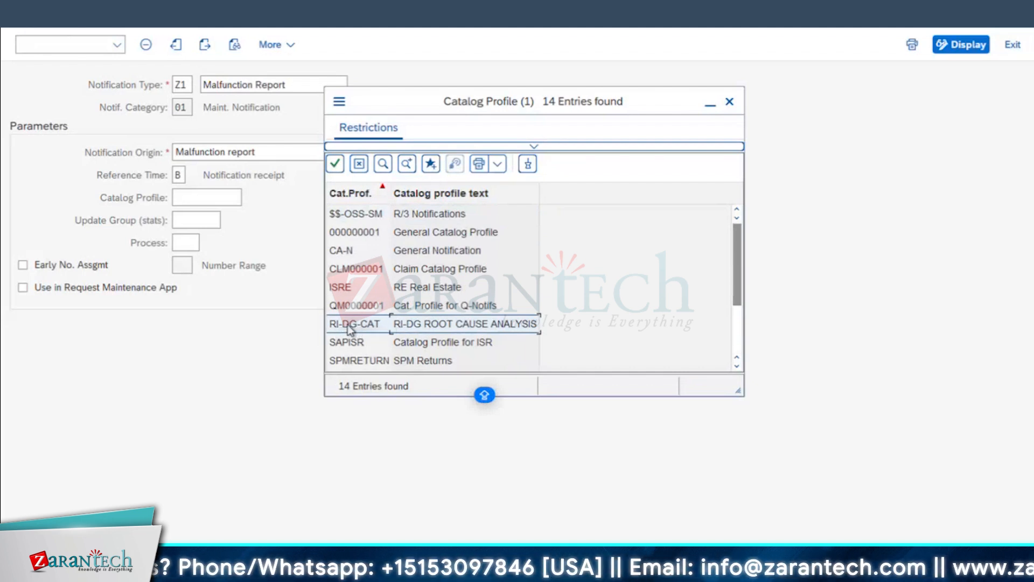
scroll(372, 330, "down", 3)
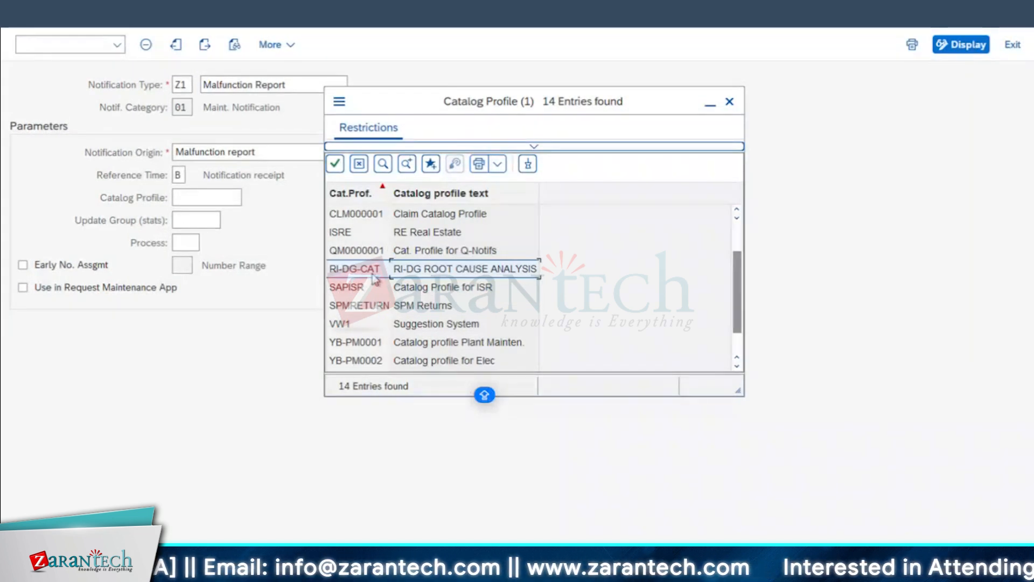
scroll(375, 278, "down", 2)
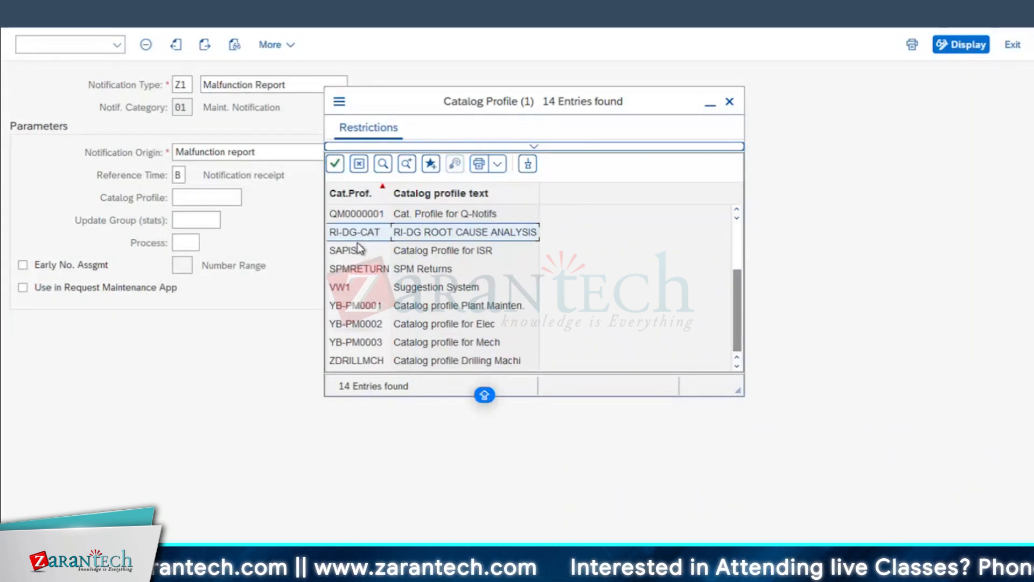
scroll(359, 248, "up", 3)
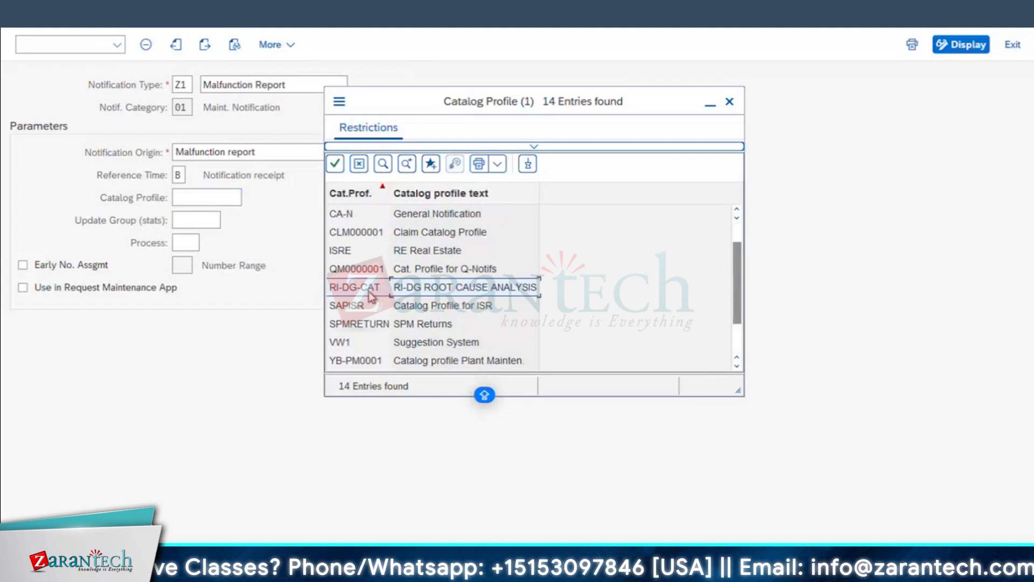
scroll(371, 296, "up", 1)
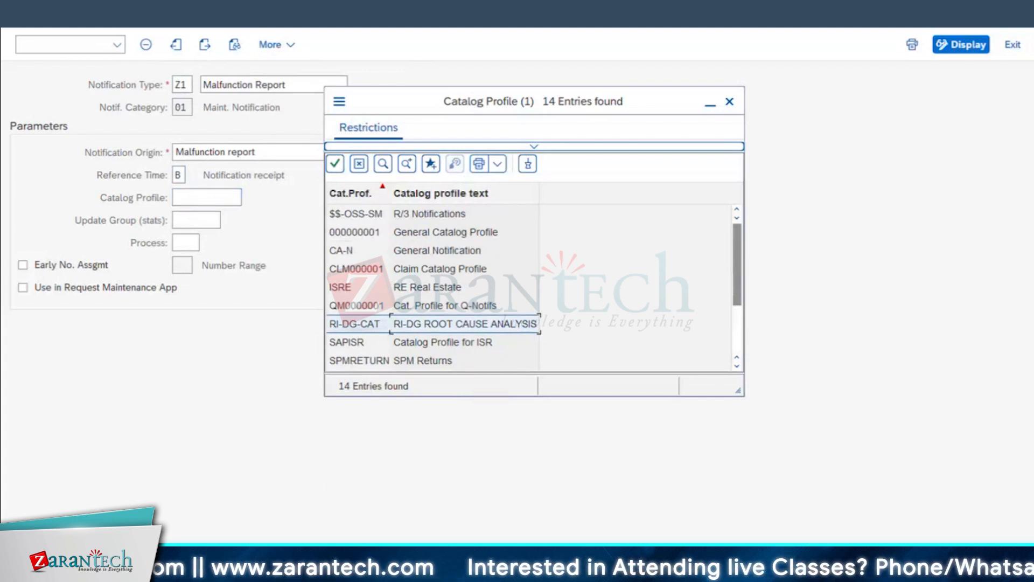
- Switch to the TEST001 notification, display equipment 10003060 from it and check the catalog profile in its organization data
left_click(265, 579)
left_click(292, 518)
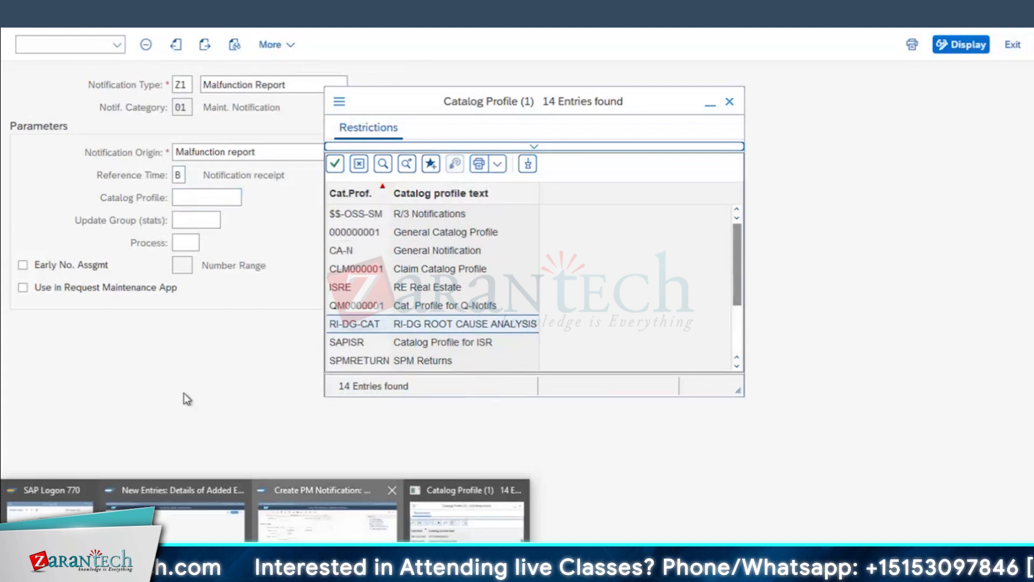
left_click(185, 317)
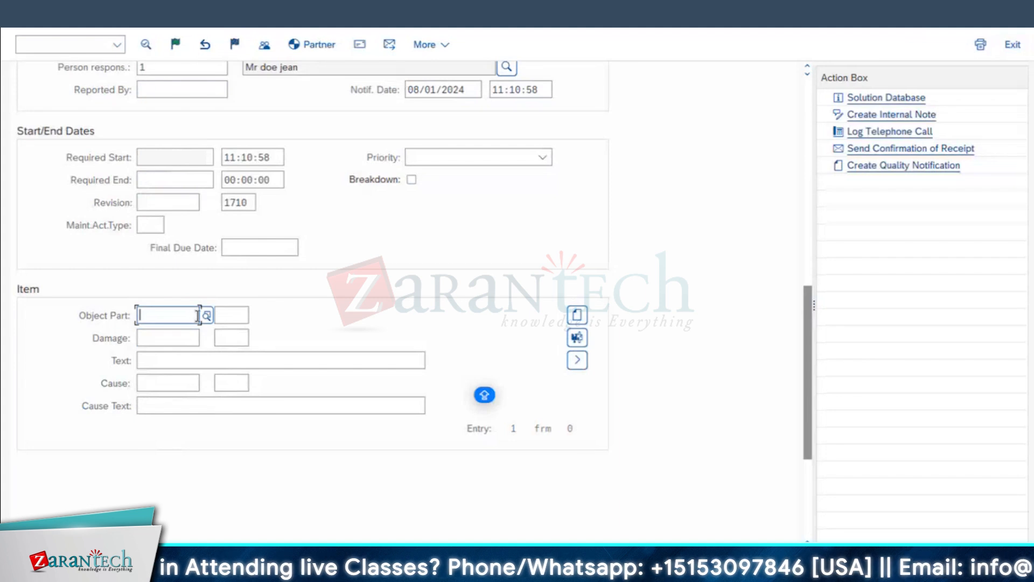
scroll(260, 168, "up", 5)
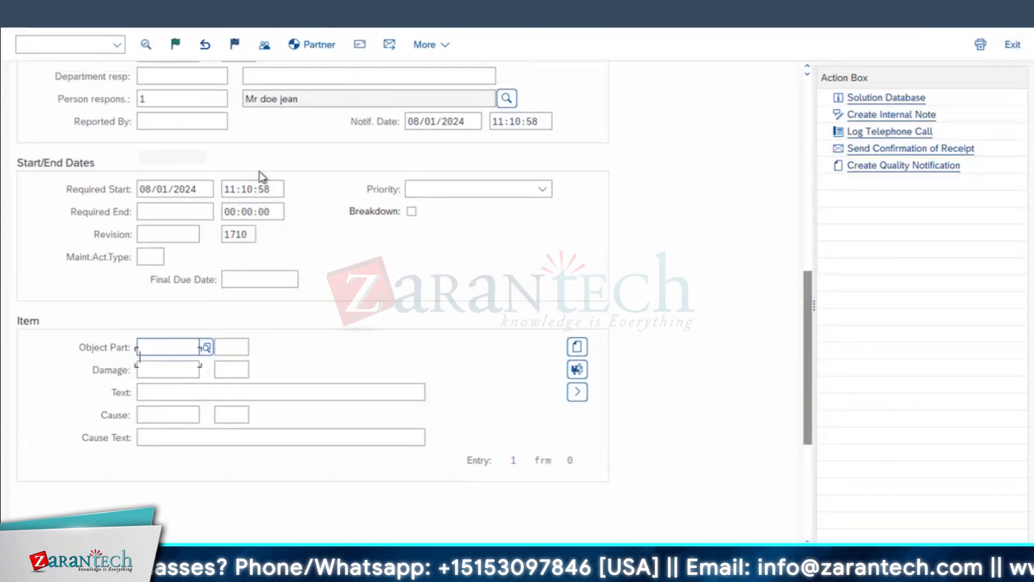
scroll(258, 140, "up", 4)
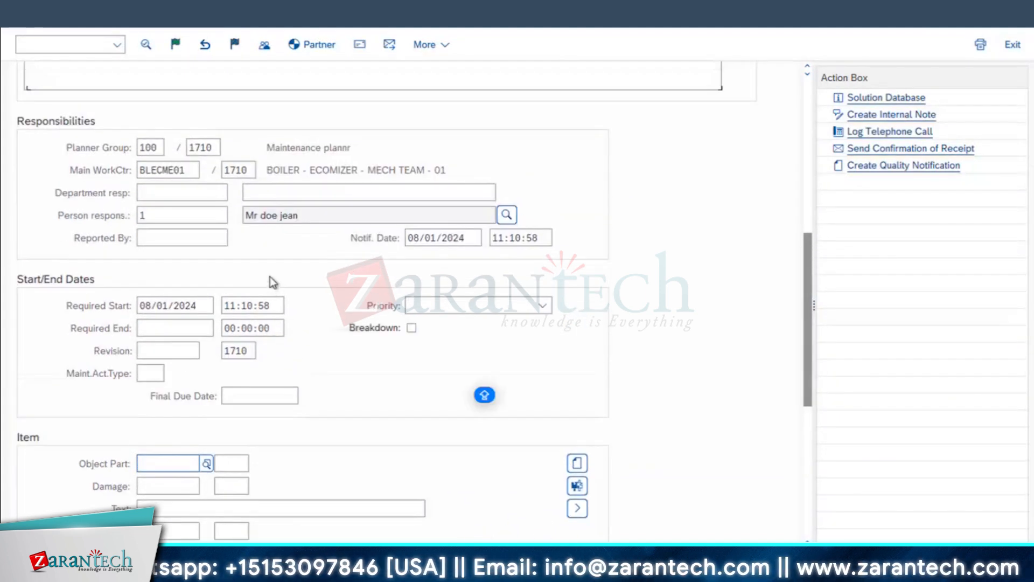
scroll(278, 286, "up", 3)
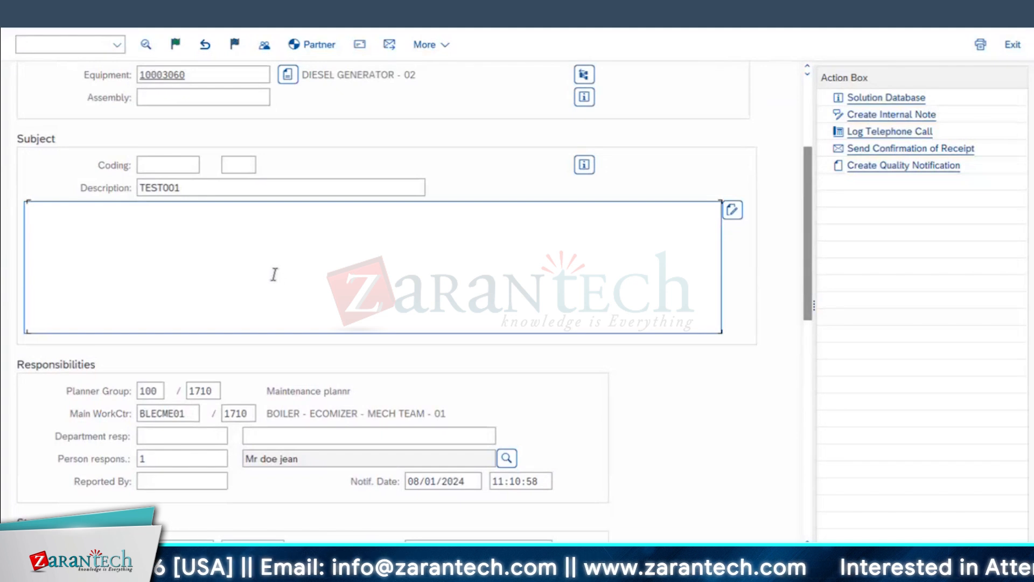
left_click(170, 78)
left_click(198, 180)
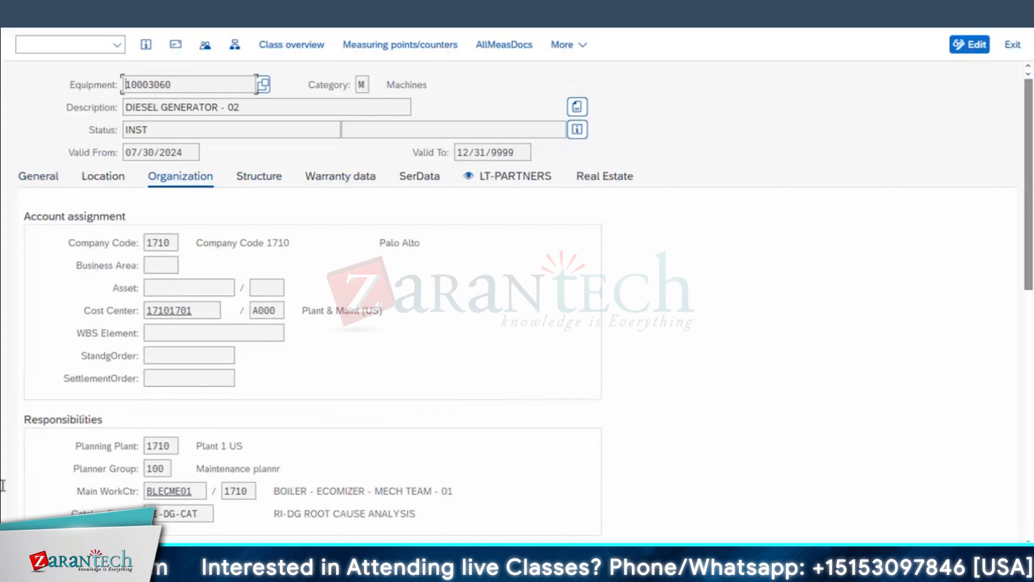
left_click(202, 512)
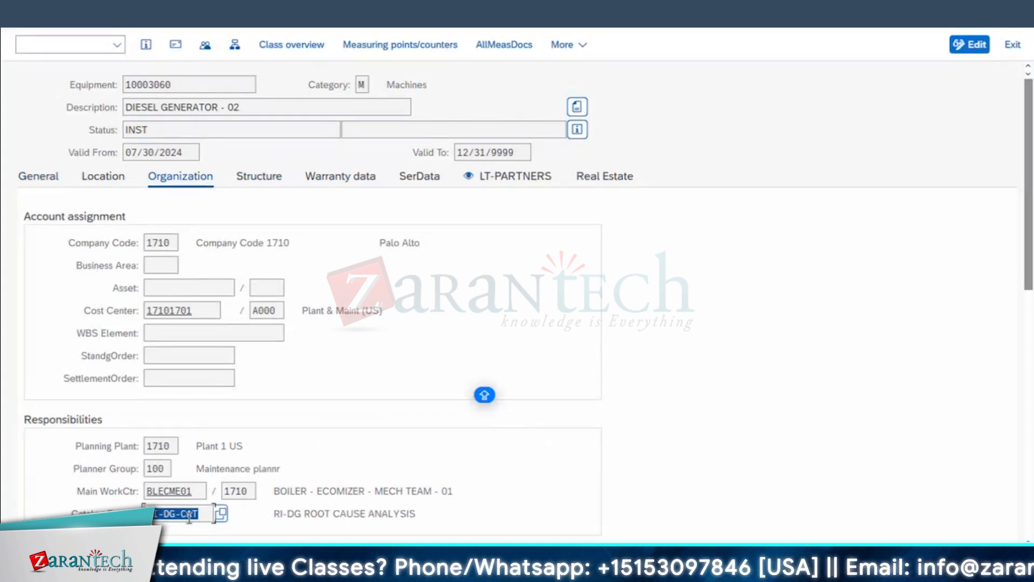
- Return to the notification, examine the catalog selection for the item's Object Part, collapse its code group and close it
left_click(23, 15)
scroll(230, 397, "down", 5)
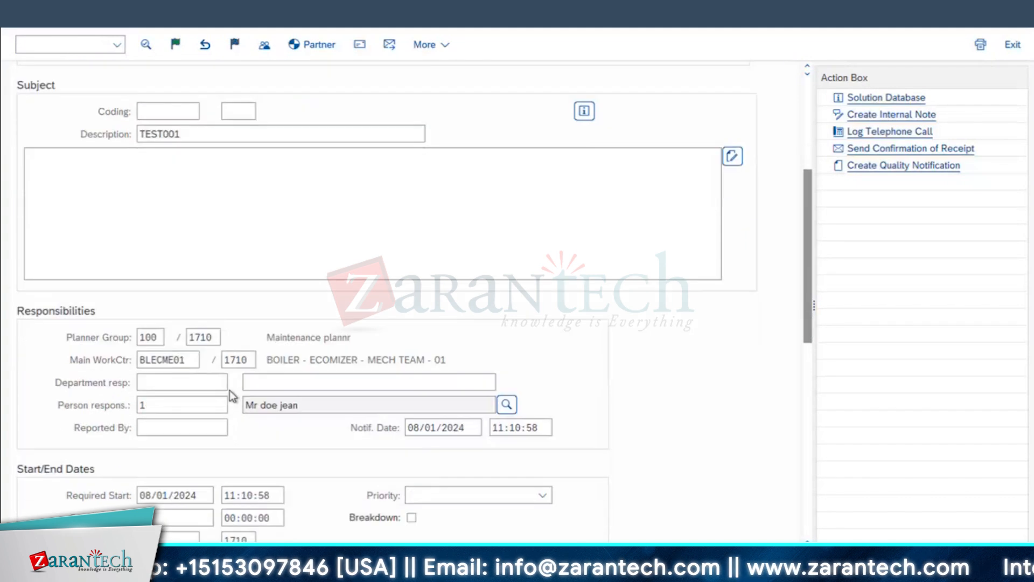
scroll(194, 485, "down", 1)
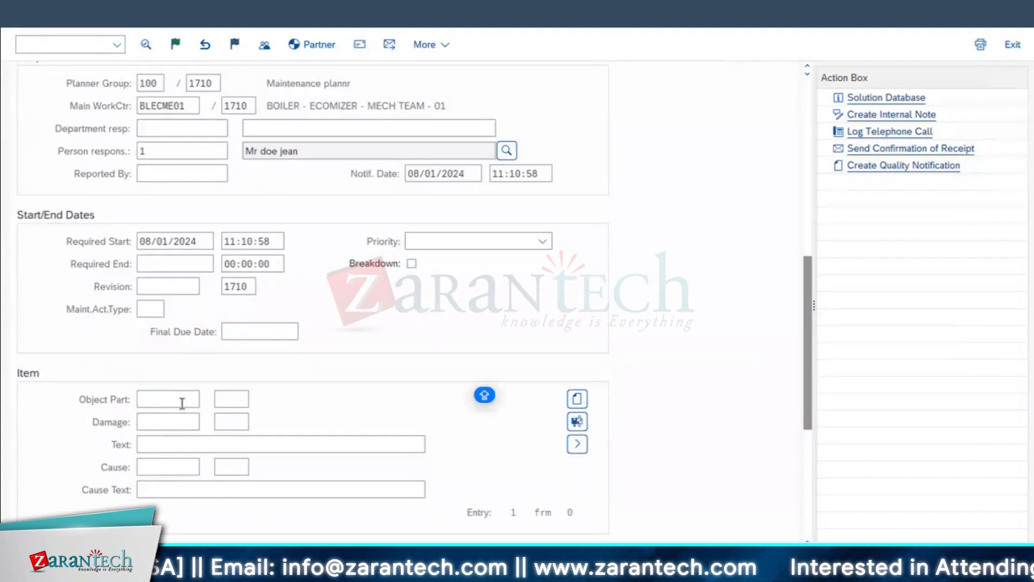
left_click(183, 399)
left_click(206, 400)
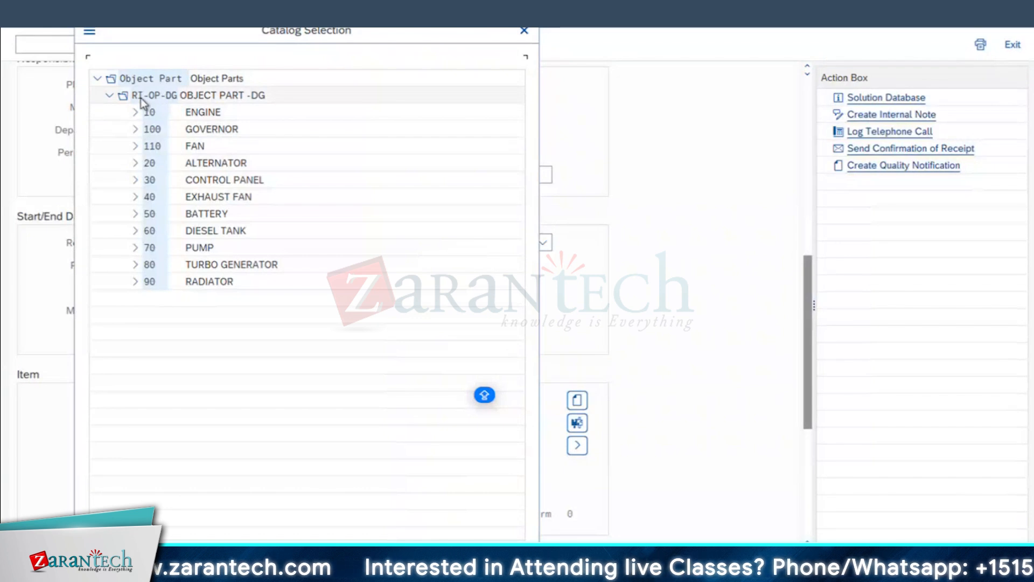
double_click(163, 102)
left_click_drag(285, 32, 321, 35)
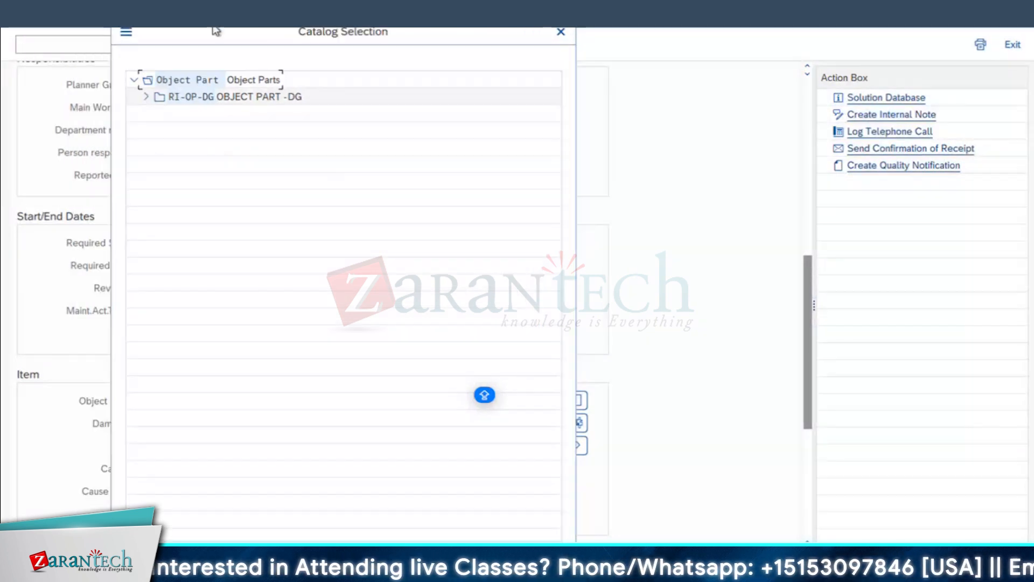
left_click(560, 33)
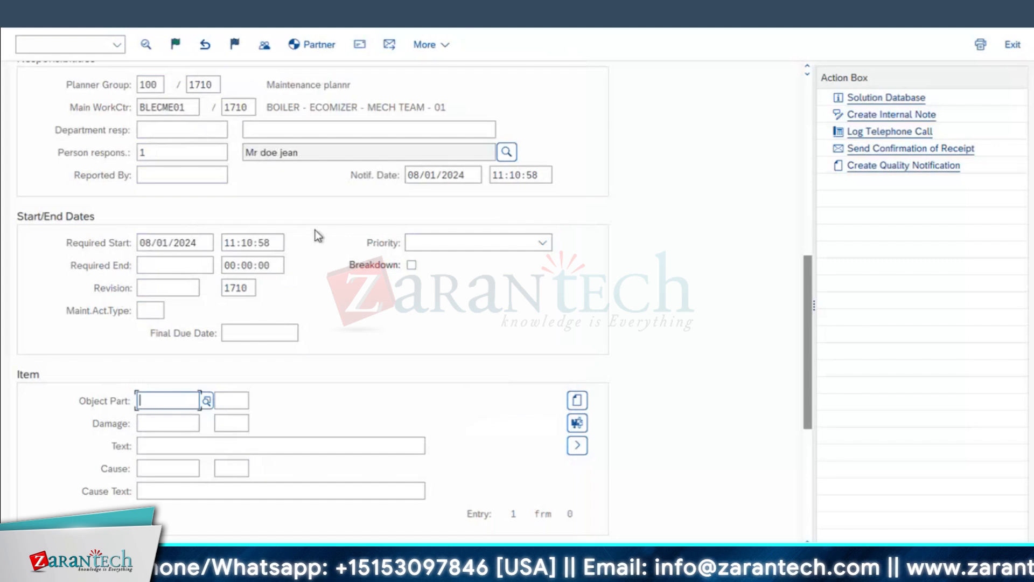
scroll(317, 235, "up", 2)
scroll(317, 236, "up", 5)
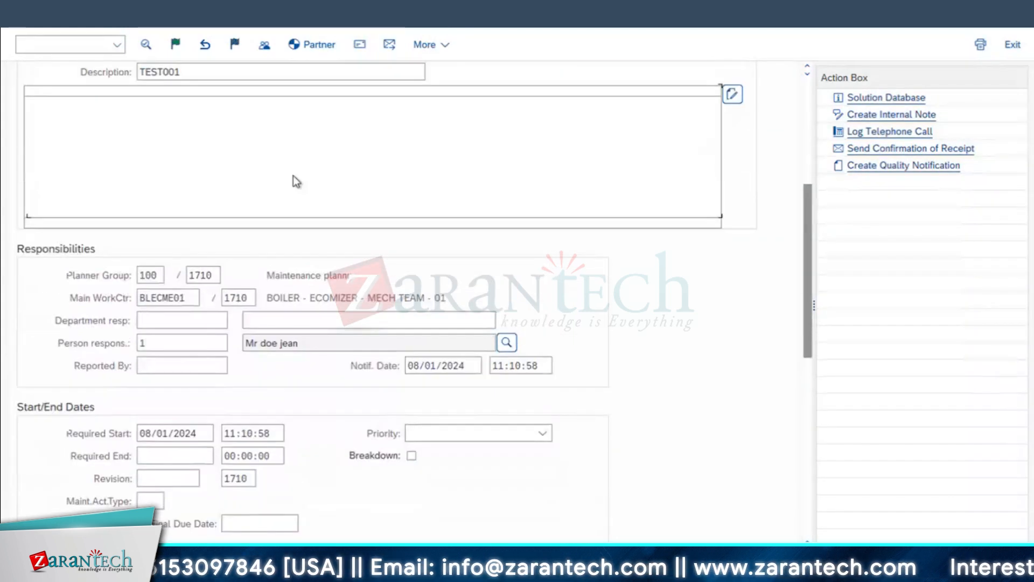
scroll(219, 138, "up", 4)
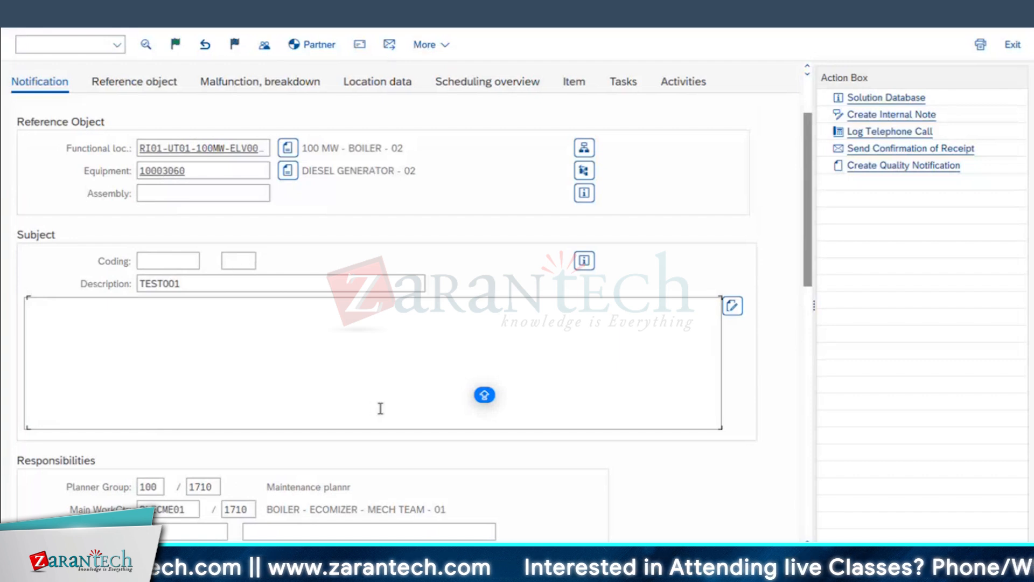
left_click(380, 401)
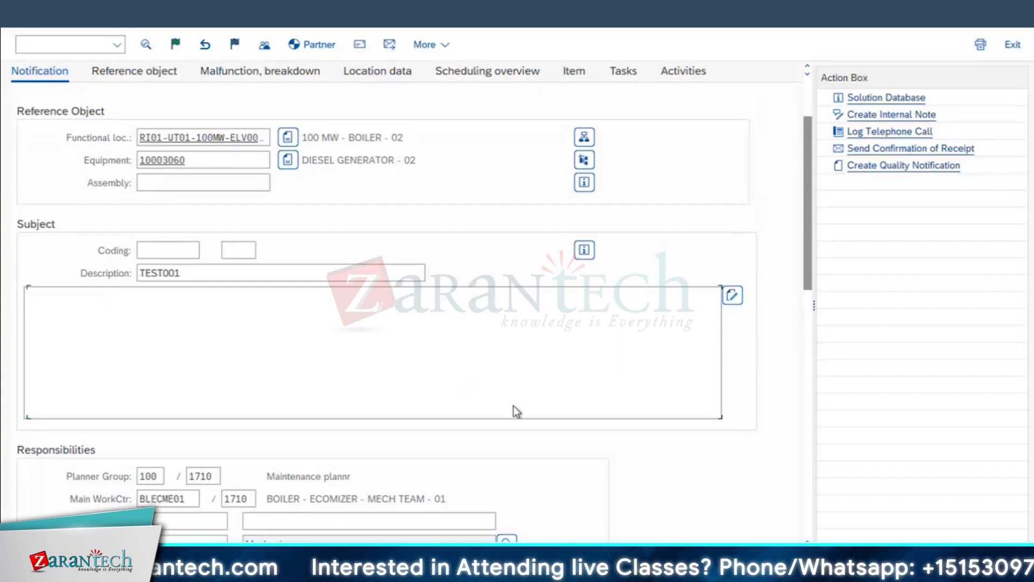
scroll(512, 411, "down", 4)
scroll(428, 520, "down", 5)
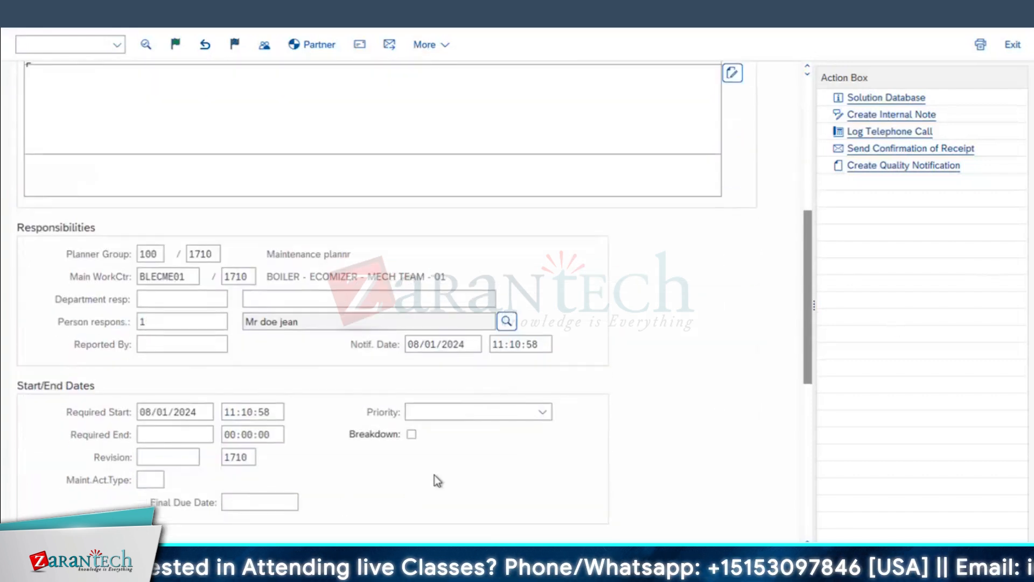
scroll(432, 467, "down", 2)
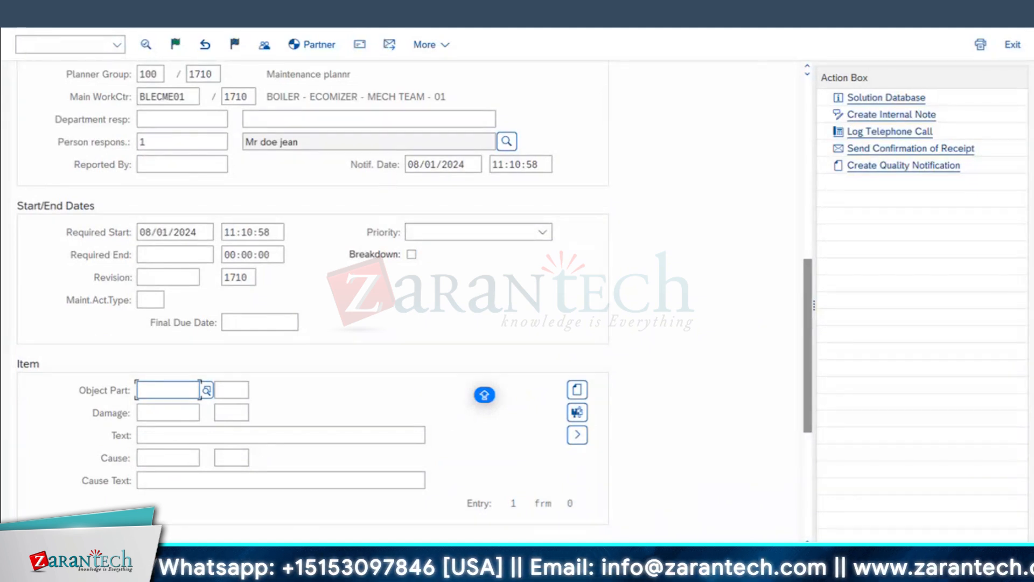
- Go to the SAP Easy Access screen, run transaction IE02 and open equipment 10003060 for change
left_click(426, 44)
key("Escape")
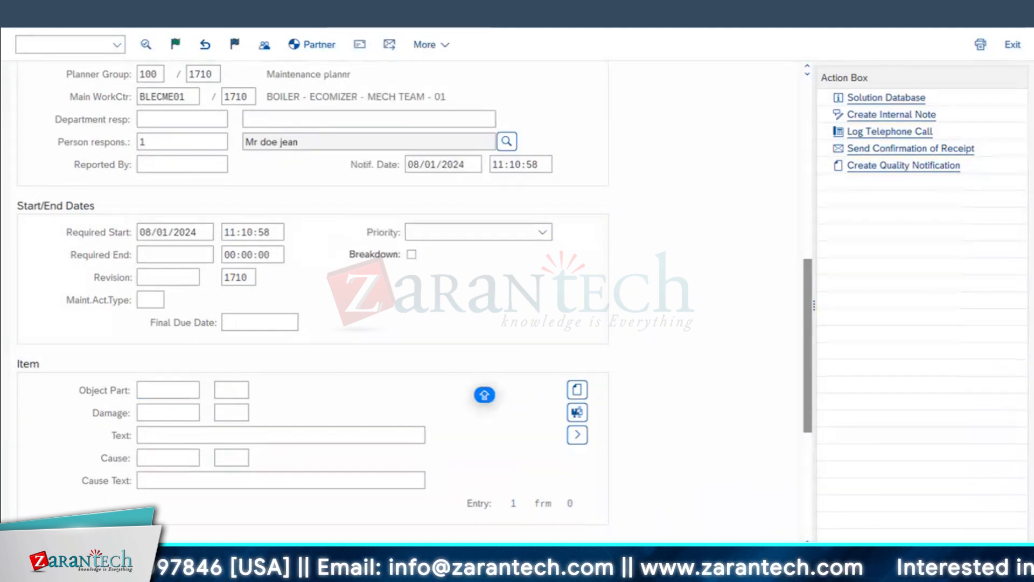
key("F5")
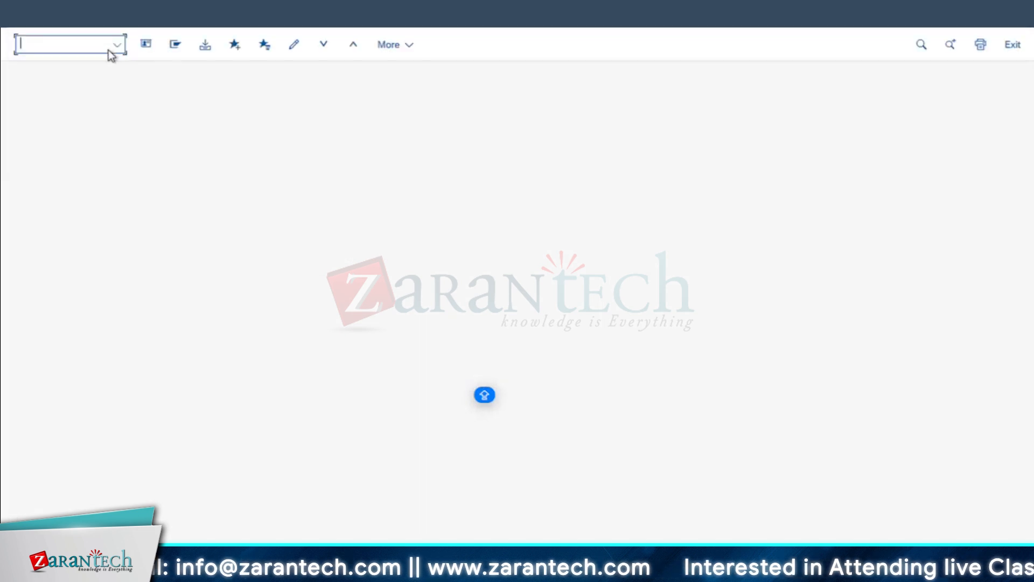
left_click(100, 48)
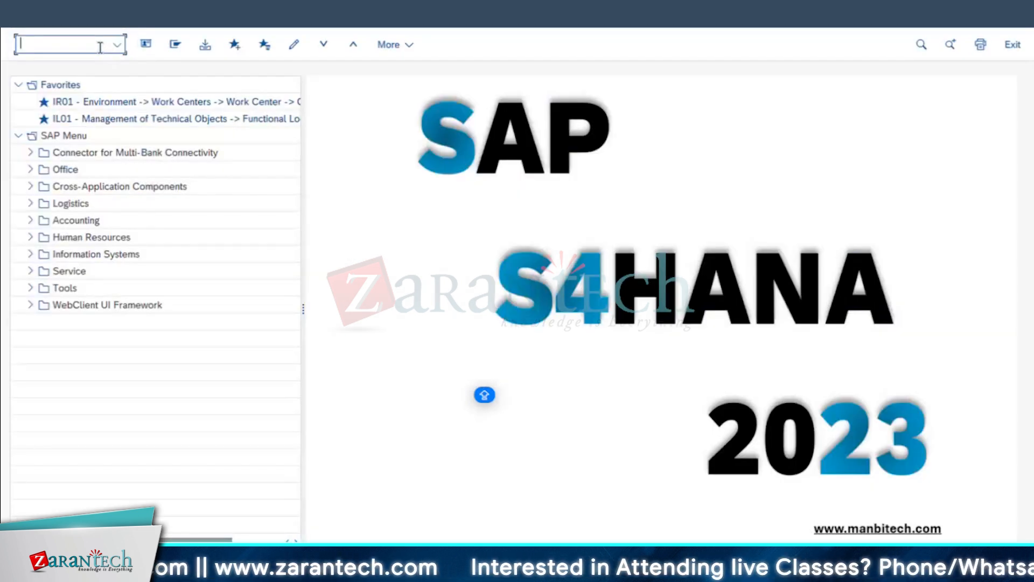
type("IE02")
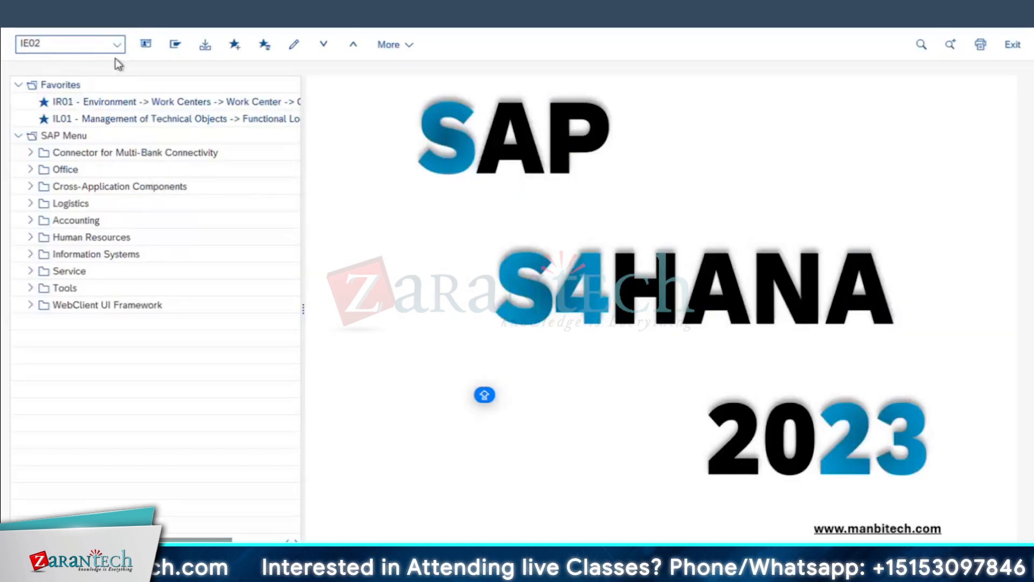
key("Return")
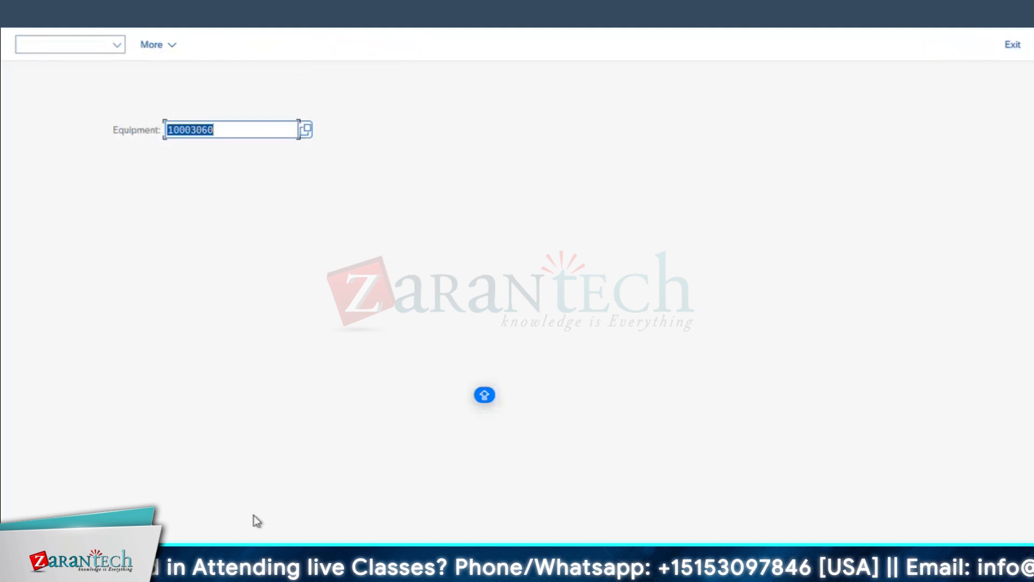
key("Return")
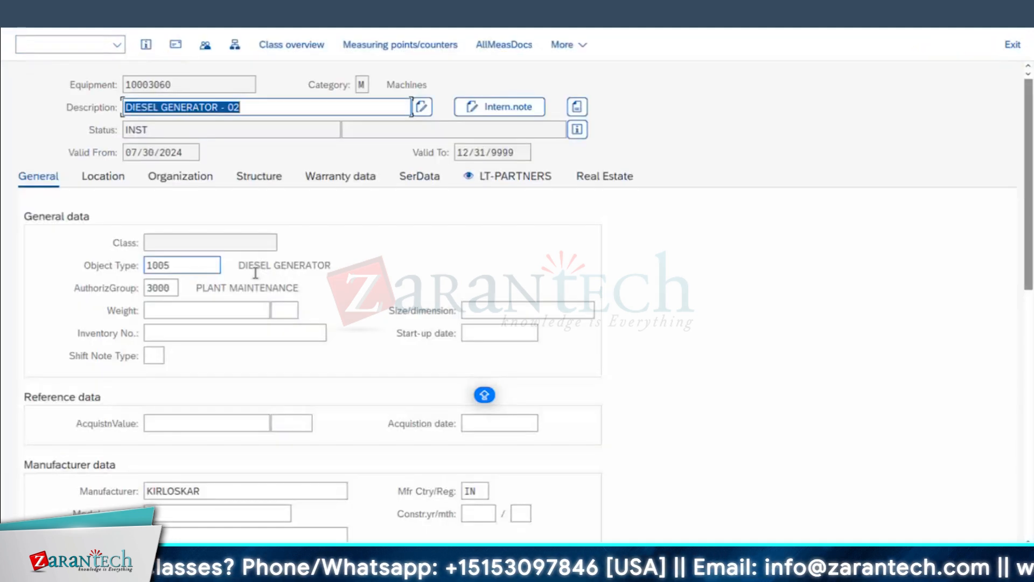
- Clear the catalog profile in the equipment's organization data and save the equipment
left_click(189, 180)
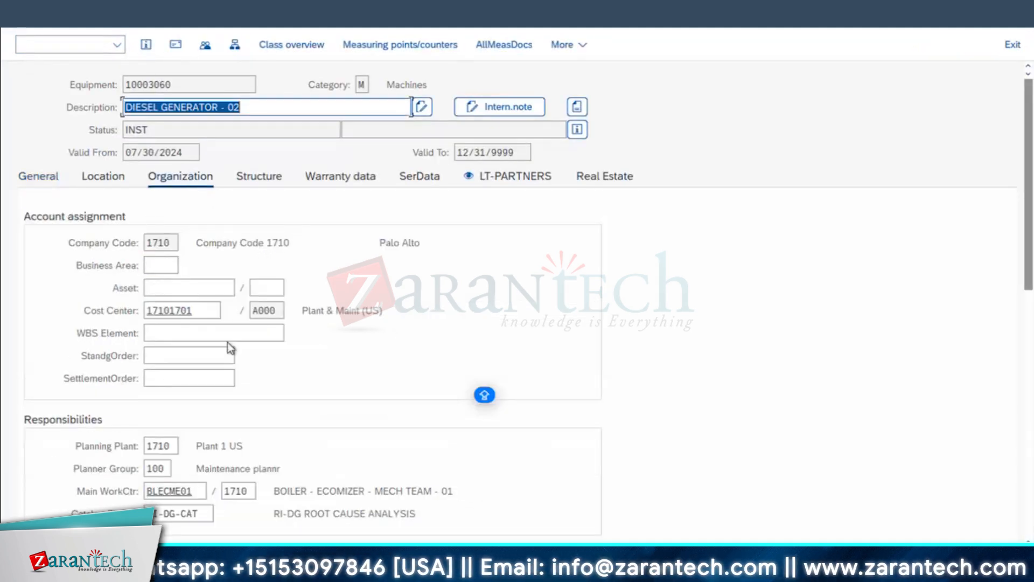
left_click(186, 513)
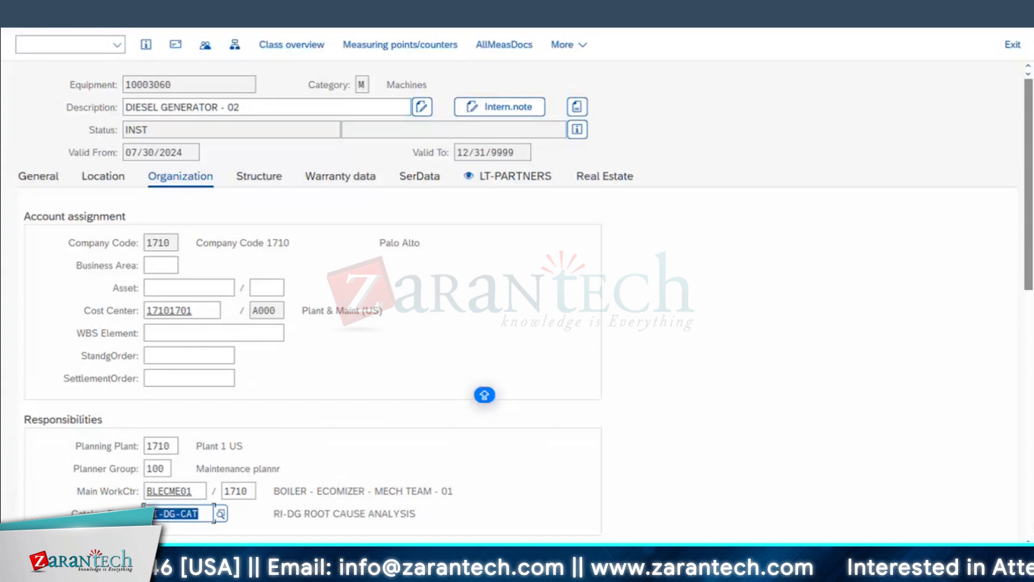
key("Delete")
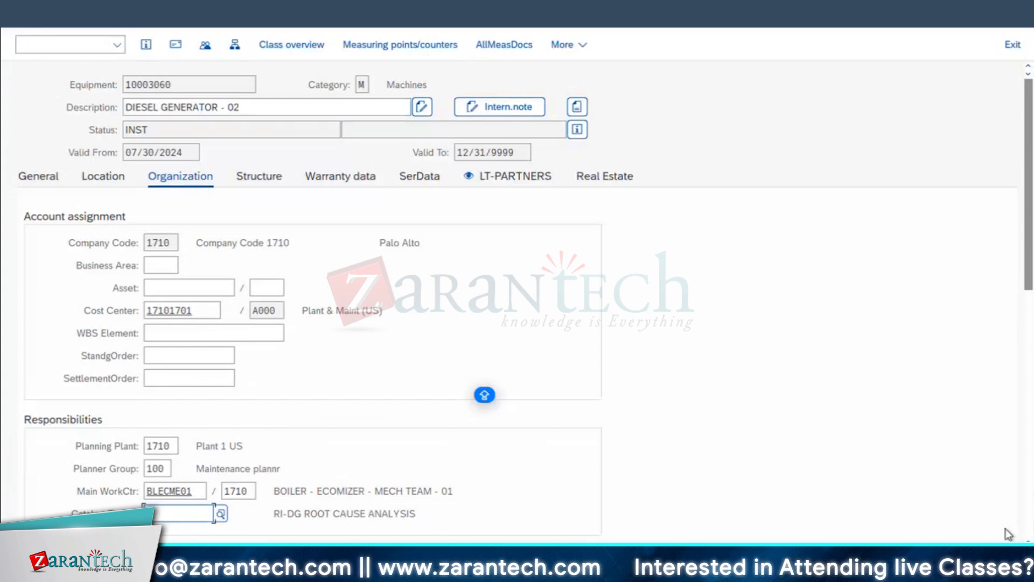
key("ctrl+s")
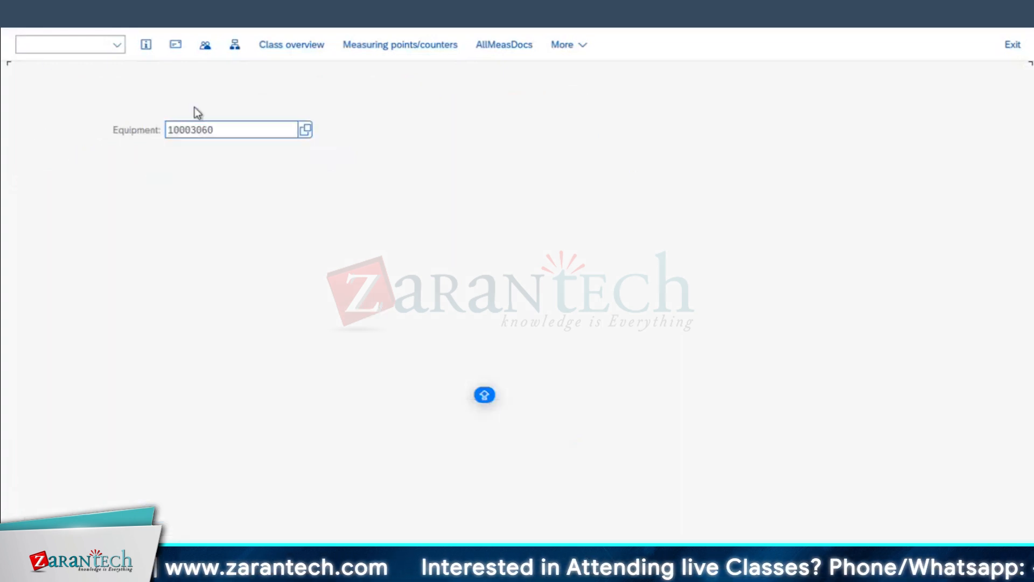
- Switch to the TEST001 notification and leave it without saving, returning to the notification creation's initial screen
key("Return")
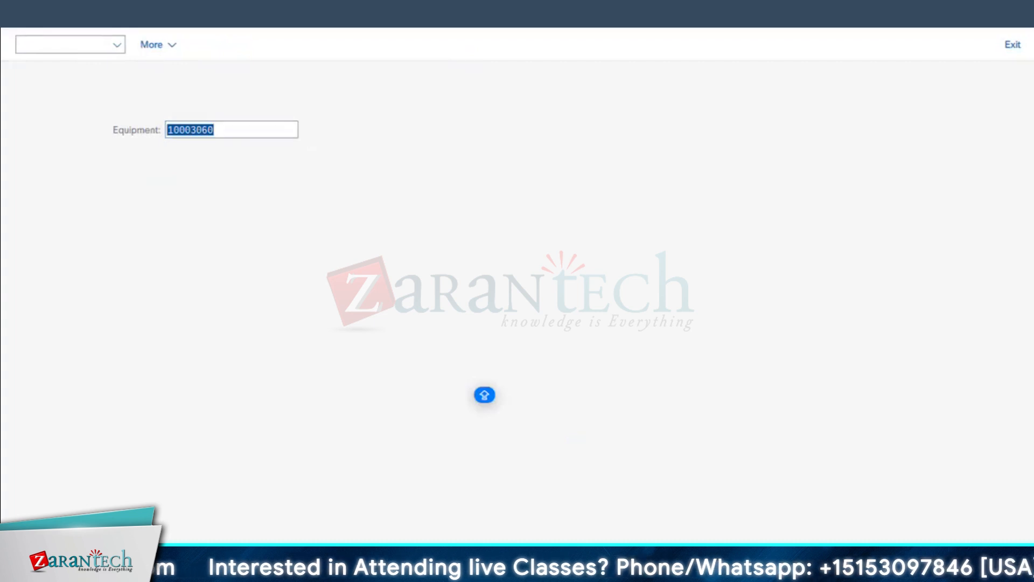
mouse_move(226, 578)
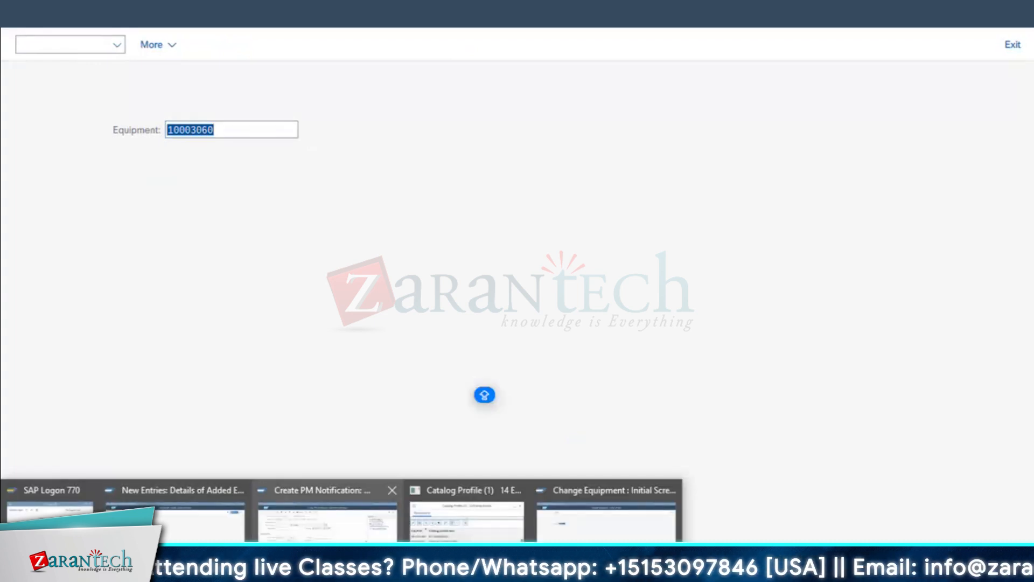
left_click(324, 517)
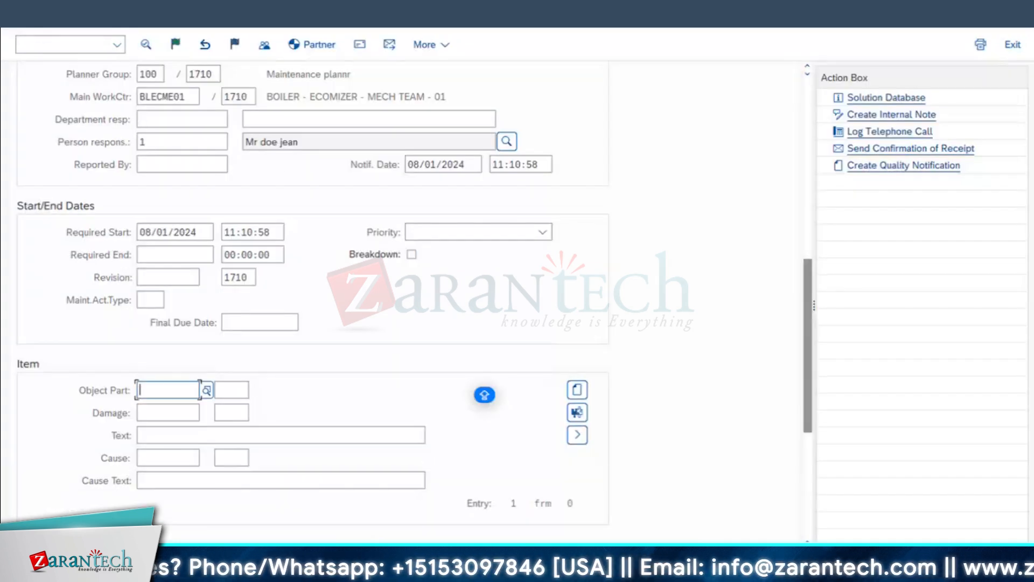
left_click(25, 17)
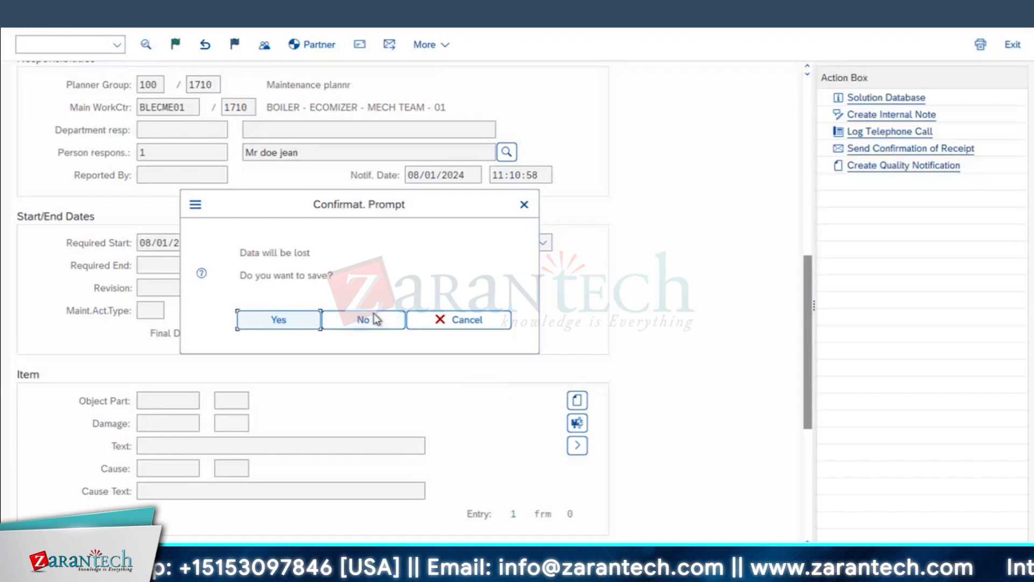
left_click(363, 320)
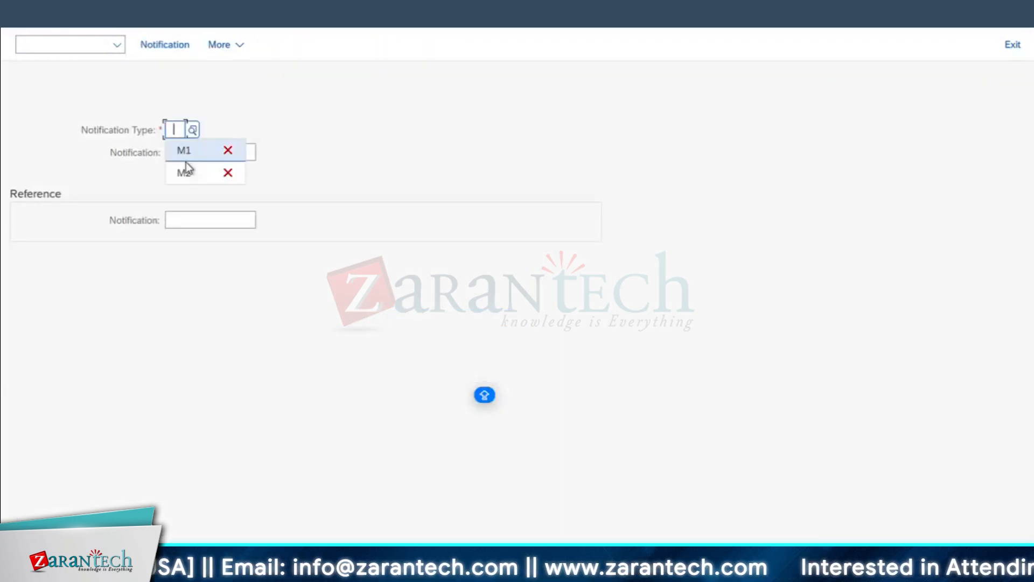
- Start a new M1 notification for equipment 10003060 with the description TEST001, closing the object information that opens
left_click(185, 152)
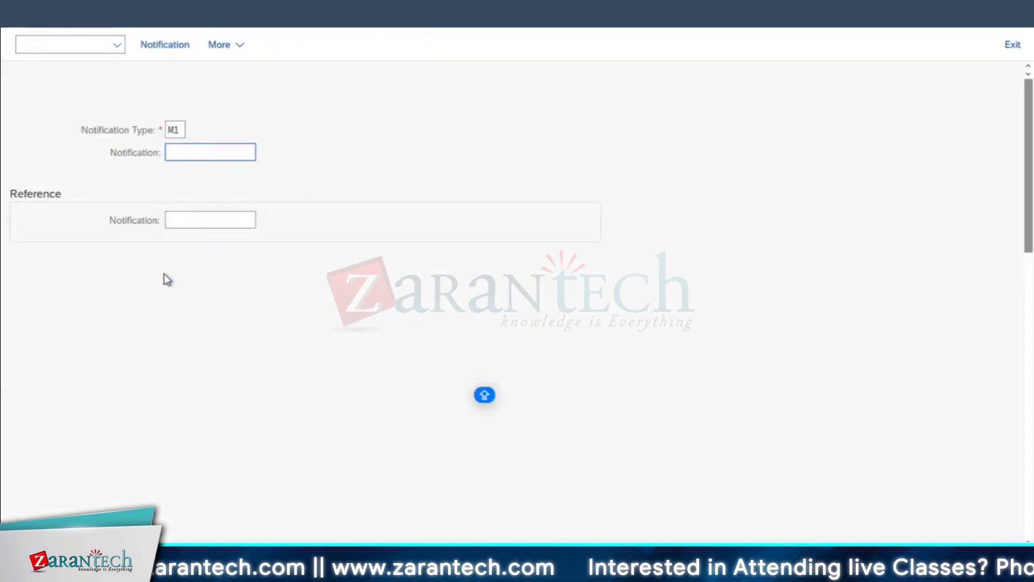
key("Return")
left_click(162, 264)
left_click(192, 285)
left_click(361, 85)
left_click(278, 101)
key("Return")
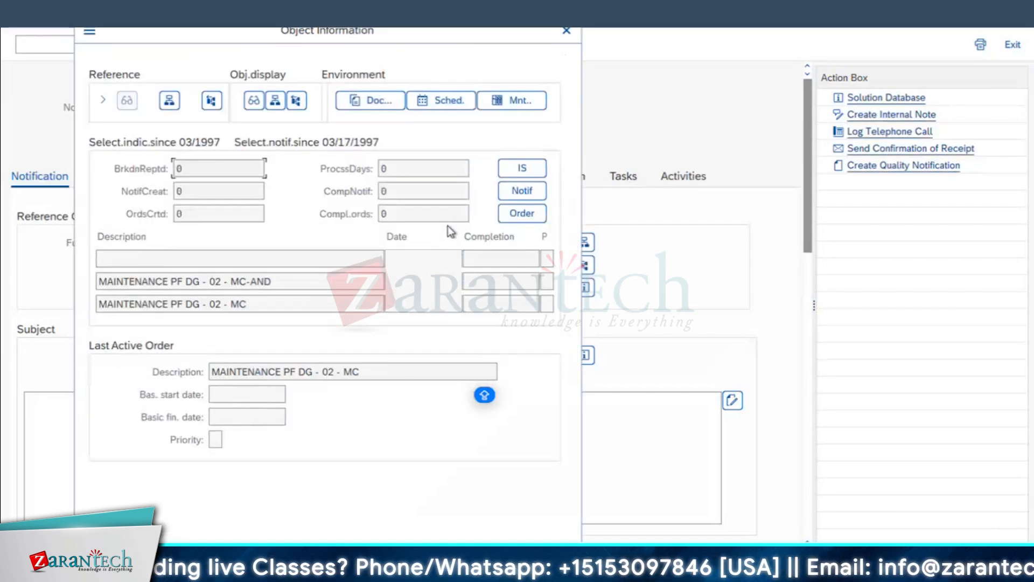
key("Return")
- Examine the catalog selection for the item's Object Part, expanding code groups YB-PMEL1 and YB-PMME1, and close it
left_click_drag(807, 221, 808, 496)
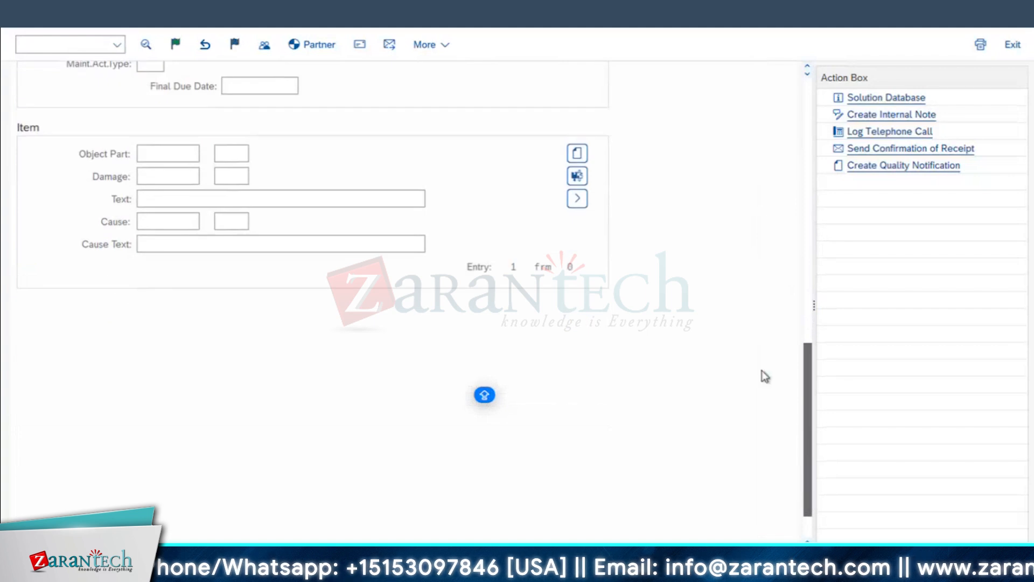
left_click(186, 153)
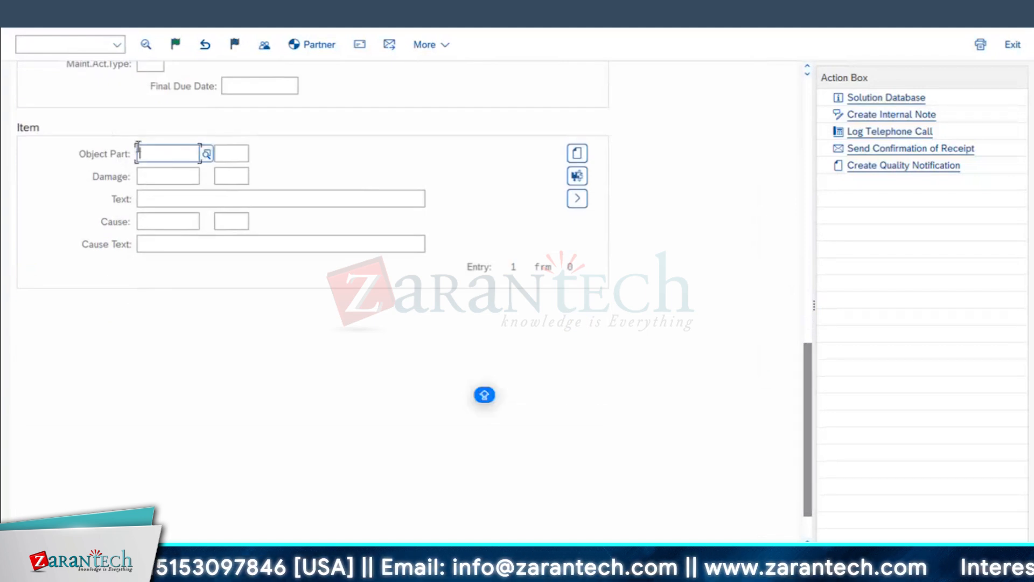
left_click(207, 155)
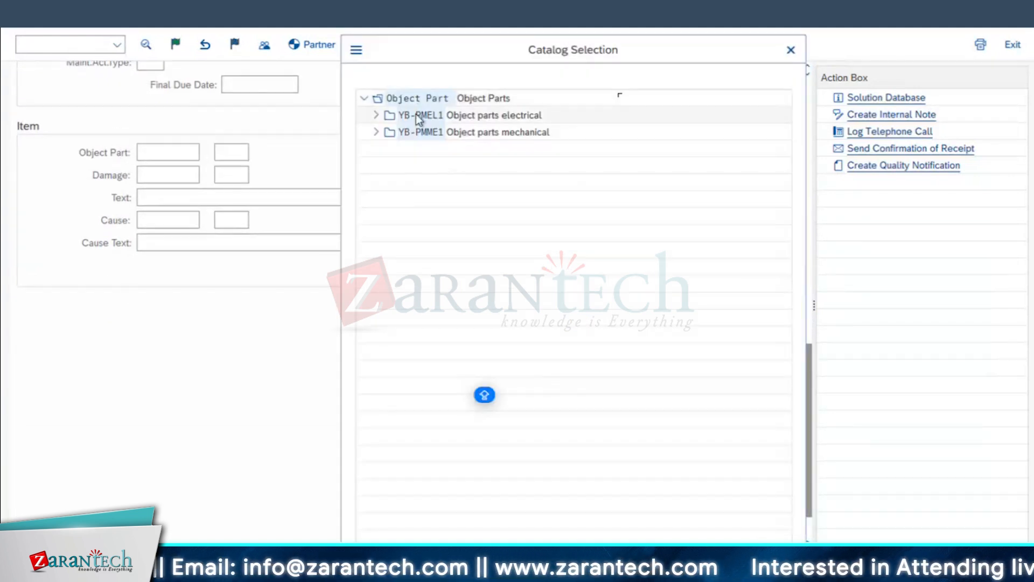
left_click(376, 115)
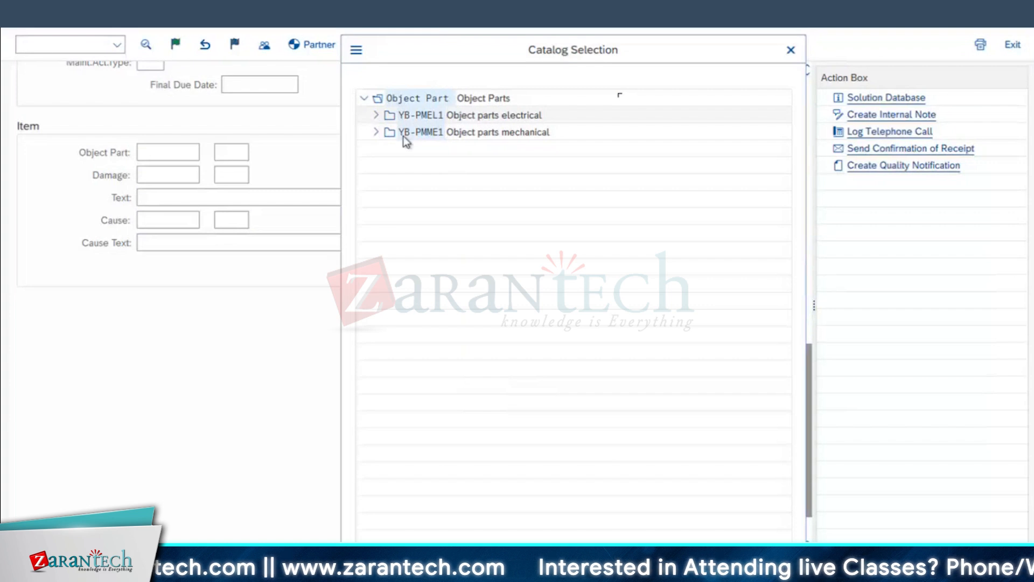
left_click(376, 200)
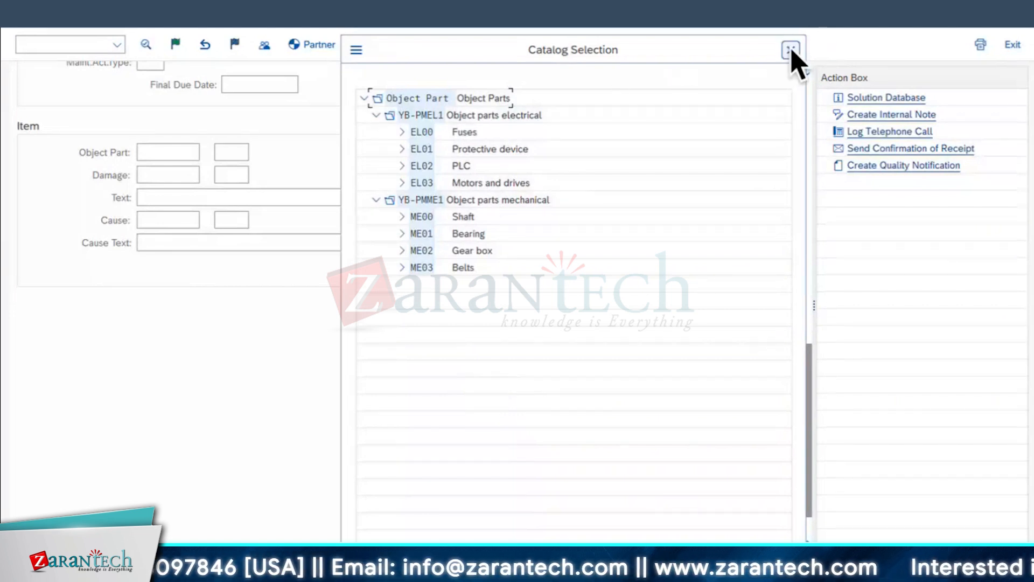
left_click(791, 49)
- Check the catalog selection for the item's Damage, recheck the one for Object Part and return to the item section
left_click(167, 175)
left_click(207, 175)
left_click(524, 30)
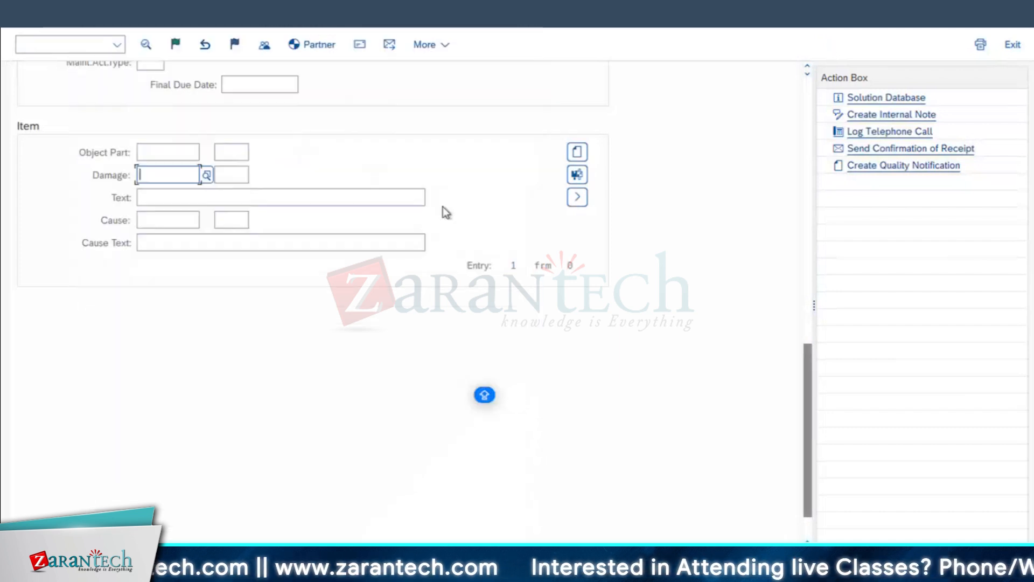
left_click(190, 154)
left_click(206, 153)
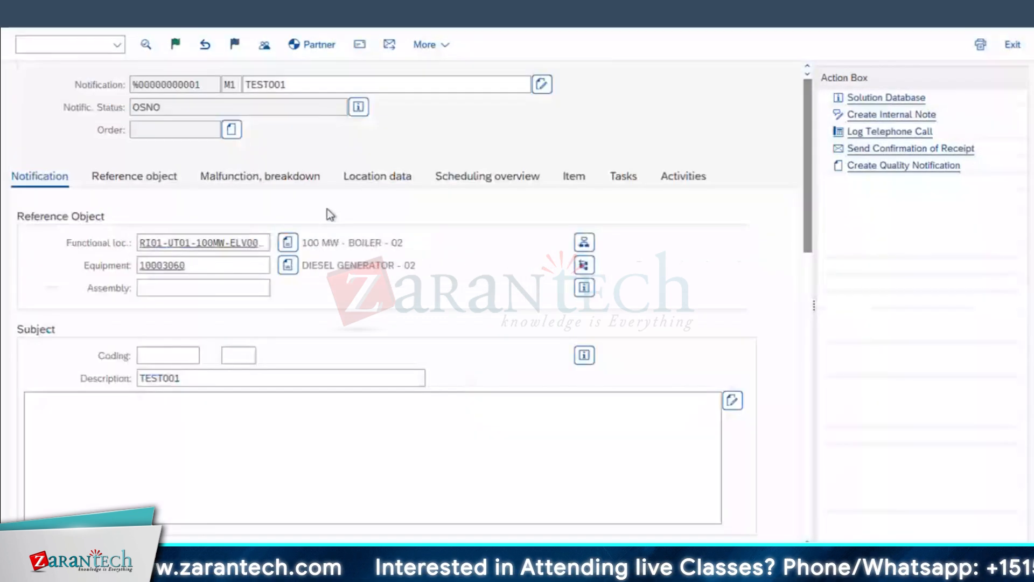
scroll(323, 219, "down", 5)
scroll(279, 428, "down", 2)
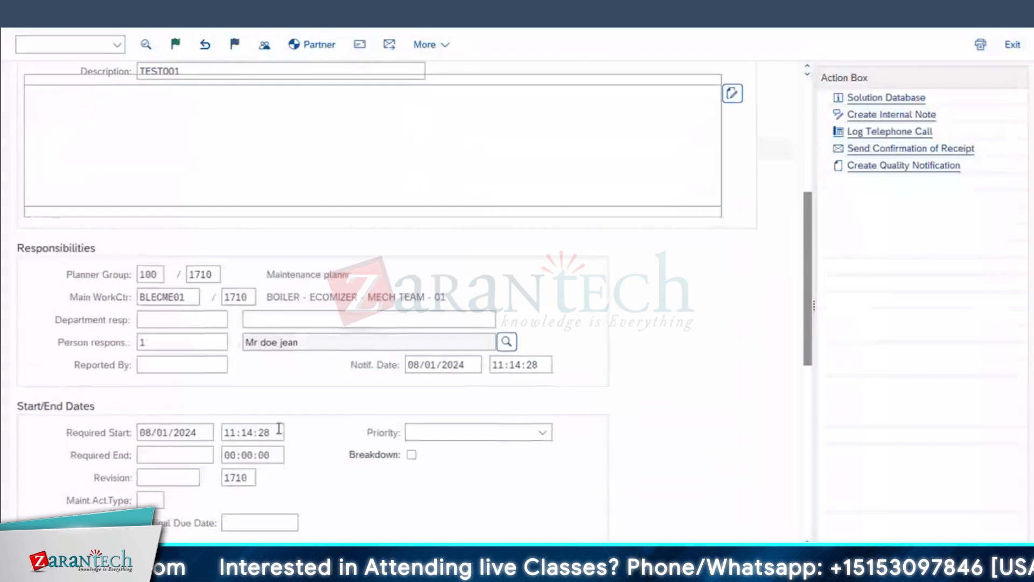
scroll(279, 428, "down", 2)
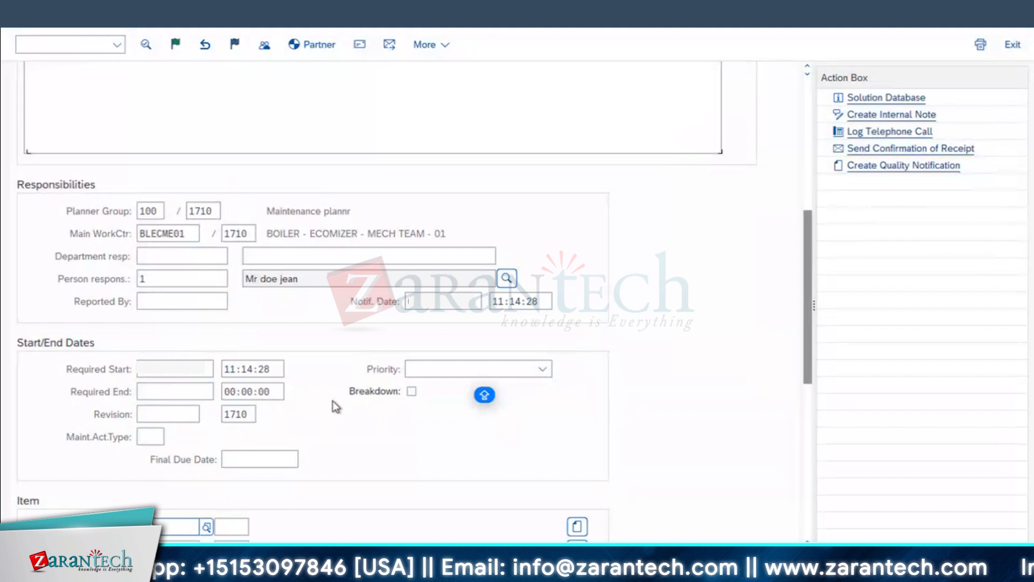
- Run transaction QS41 from the SAP Easy Access screen, view the code groups of catalog B and go back
left_click(338, 6)
left_click(366, 15)
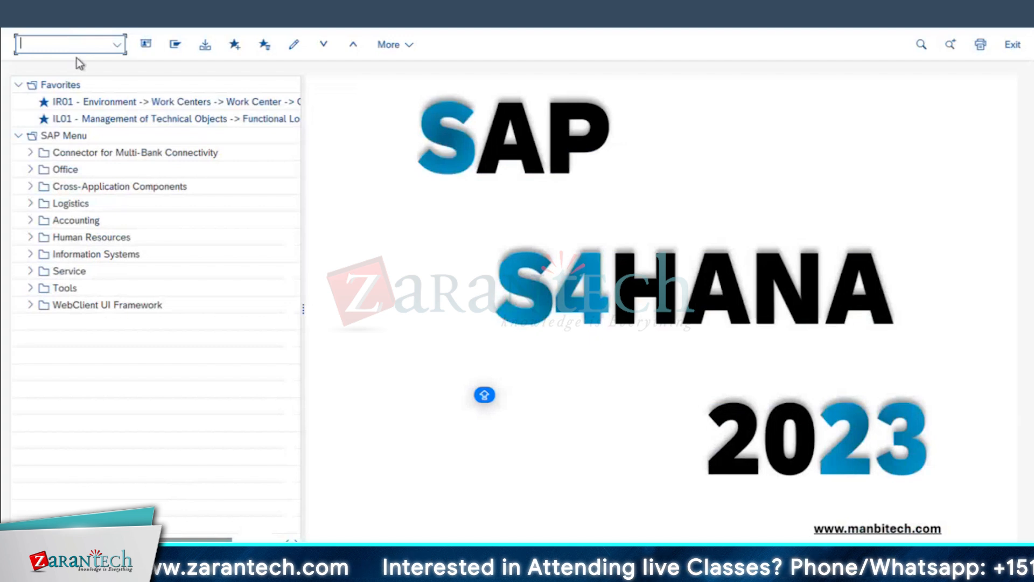
type("QS")
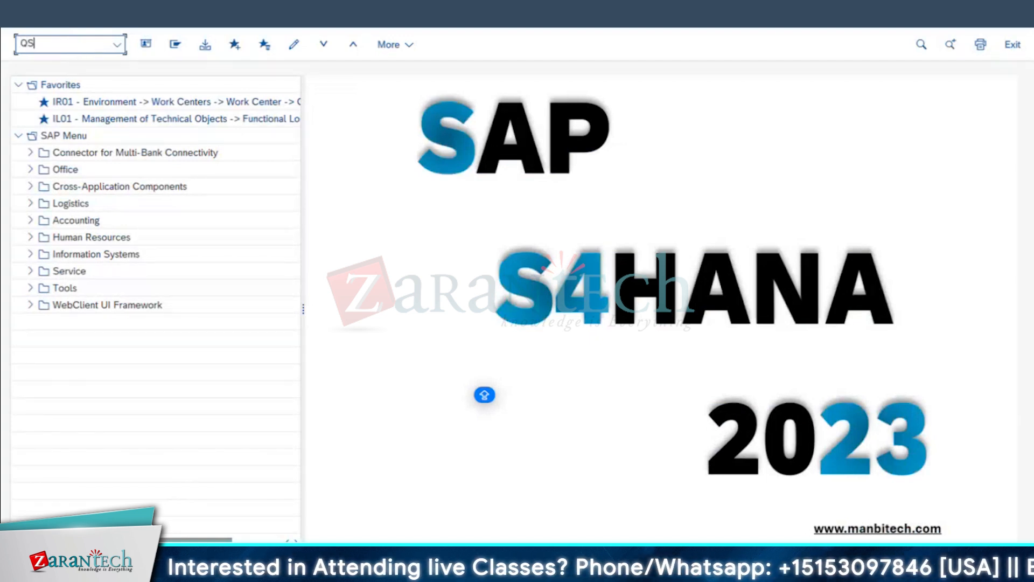
type("41")
key("Return")
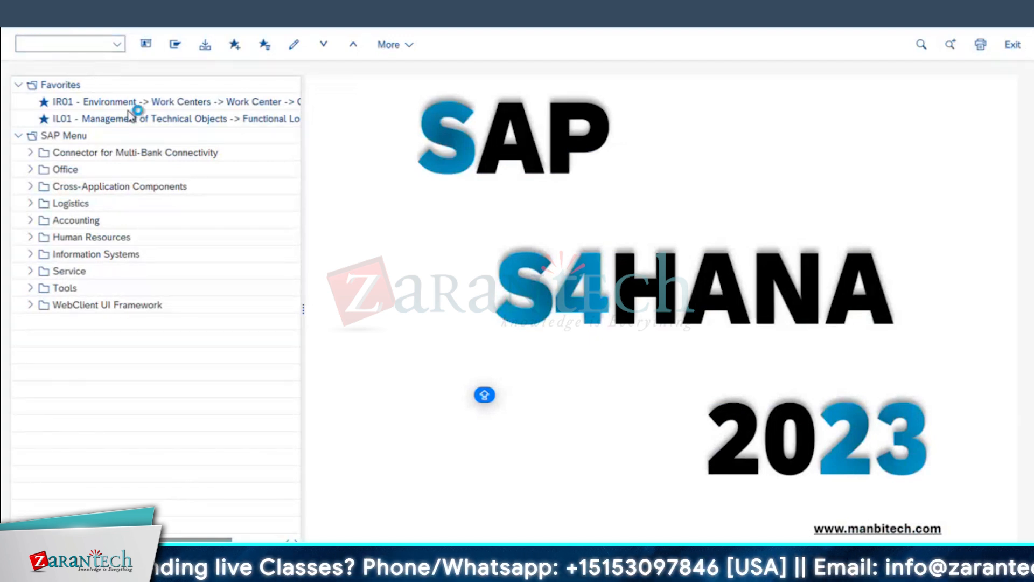
type("B")
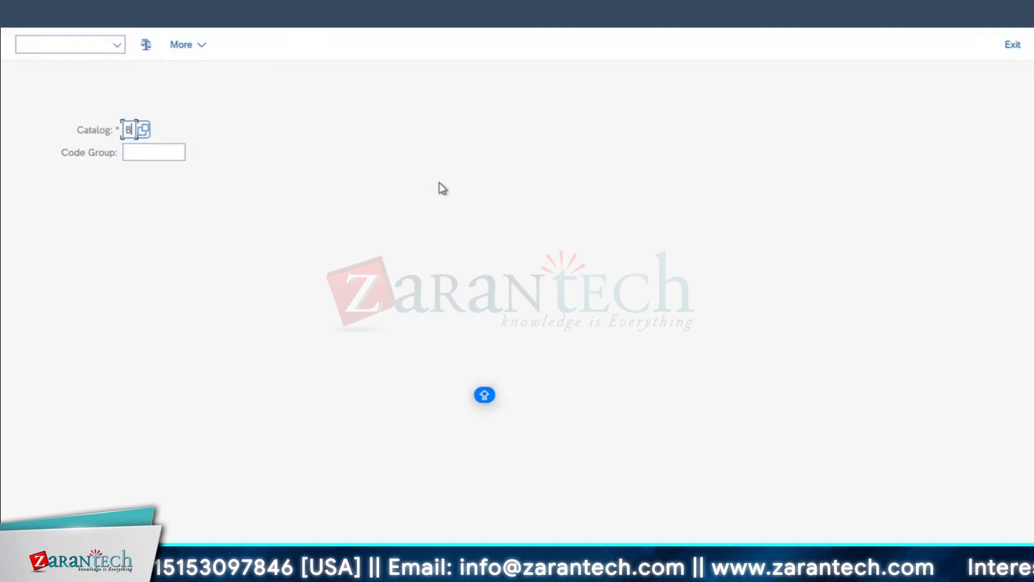
key("Return")
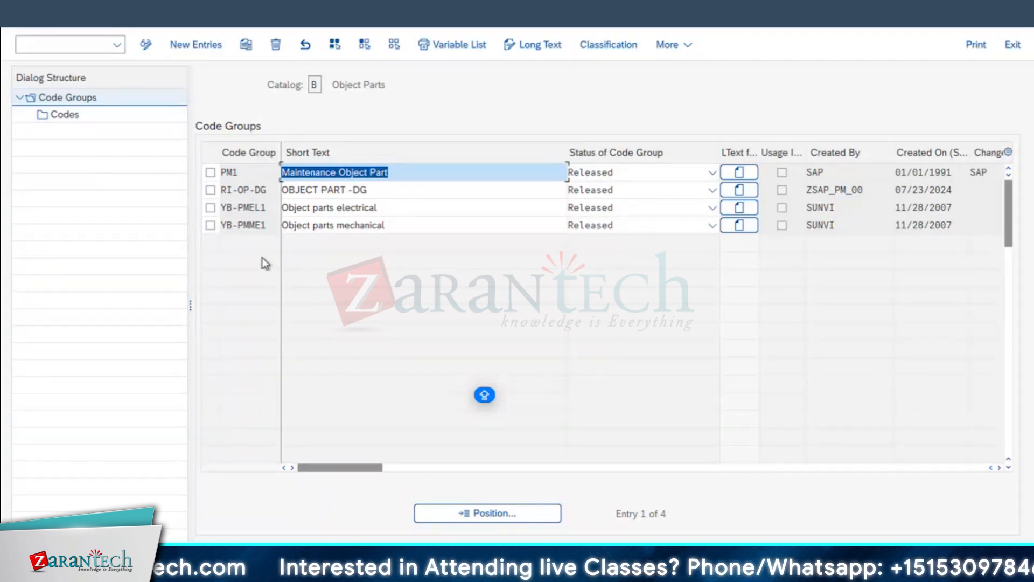
key("F3")
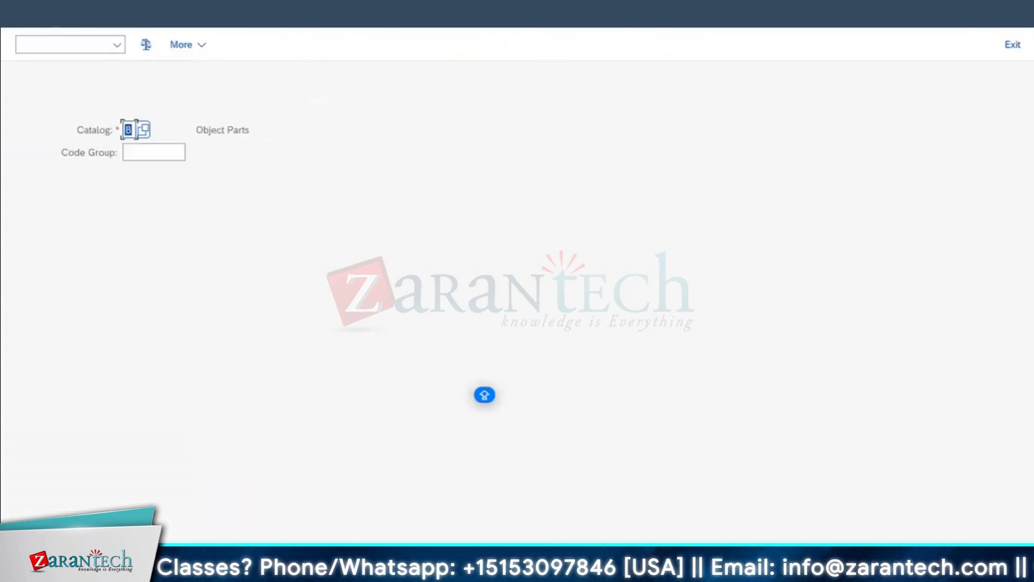
- Switch to the Z1 notification type entry and set its catalog profile to 000000001 General Catalog Profile
left_click(334, 575)
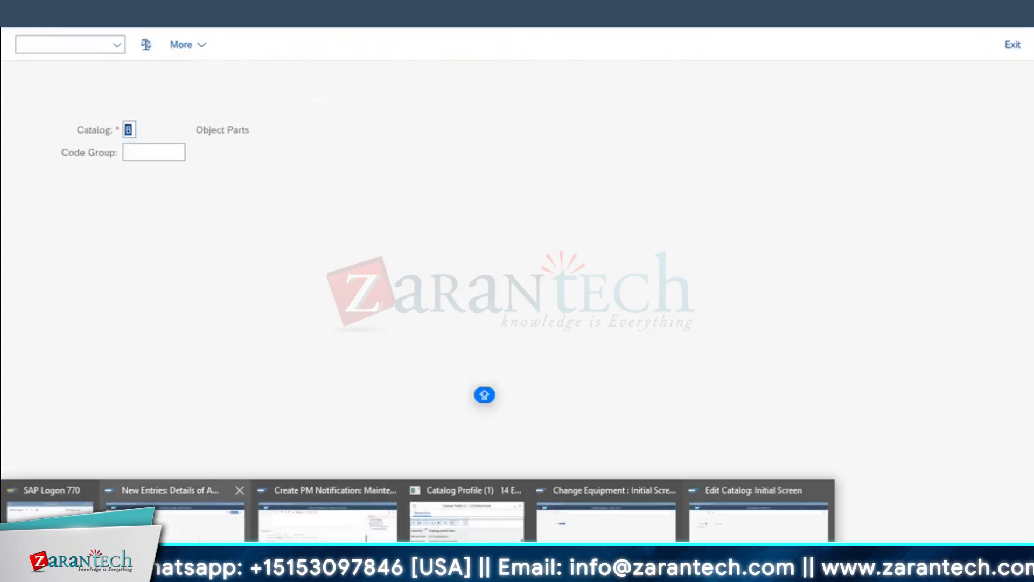
left_click(178, 545)
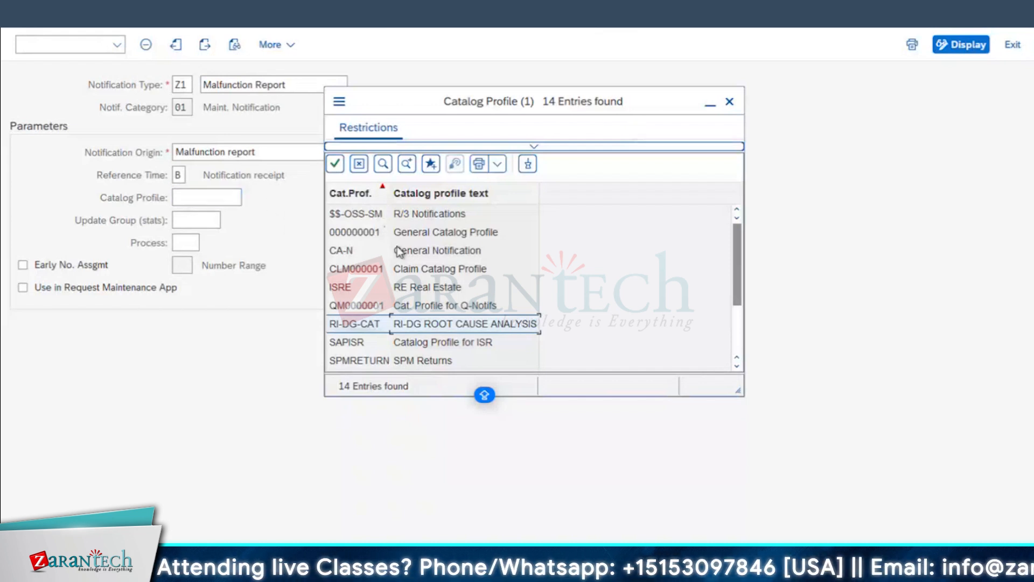
left_click(407, 234)
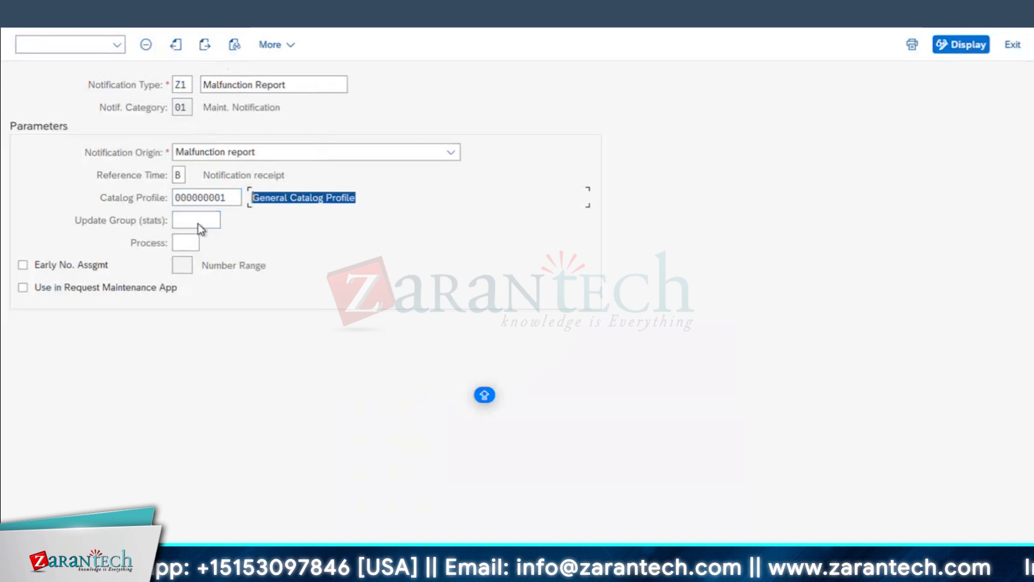
- Enable Use in Request Maintenance App for notification type Z1 and confirm the entry
left_click(187, 242)
left_click(254, 268)
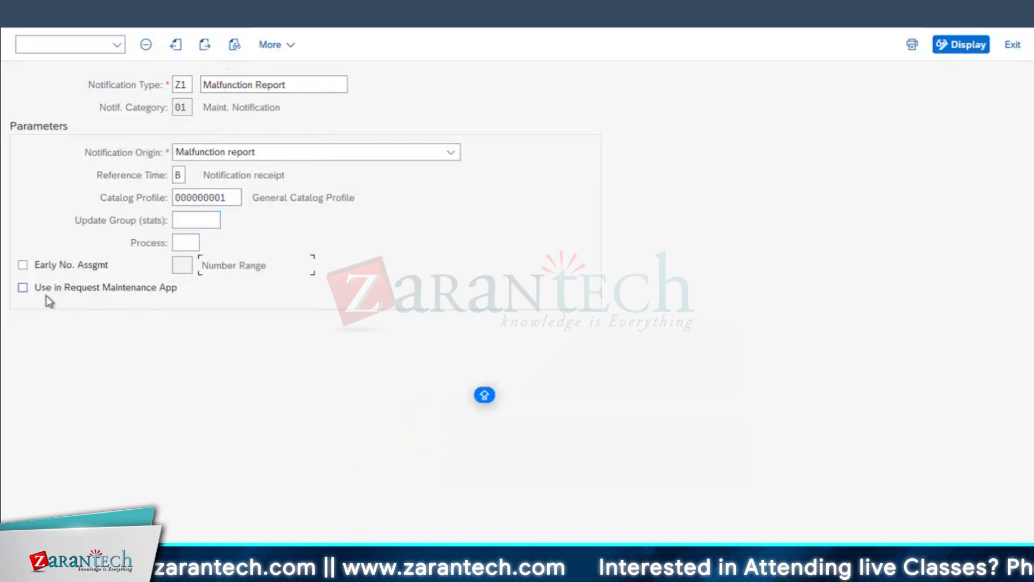
left_click(113, 289)
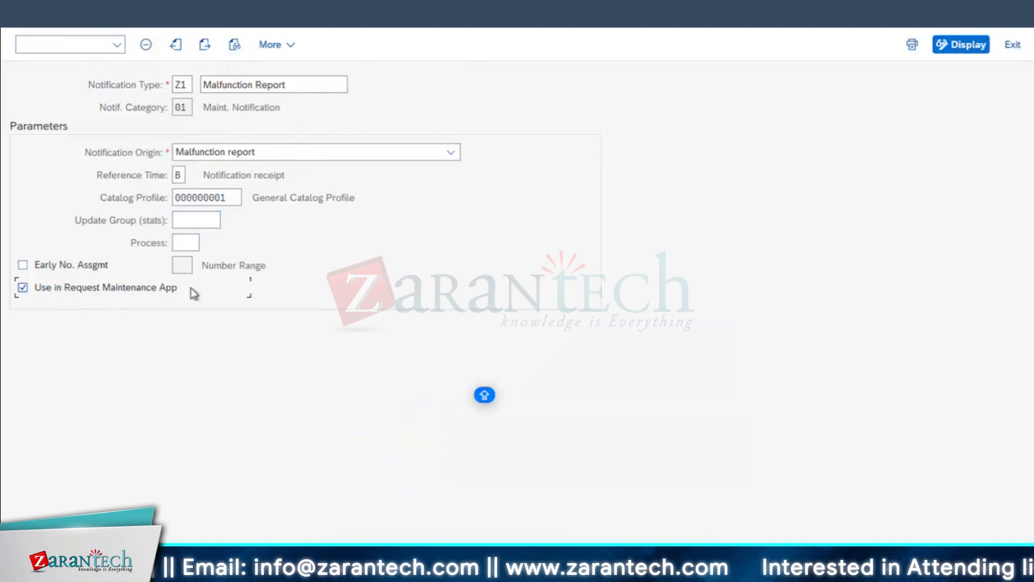
key("Return")
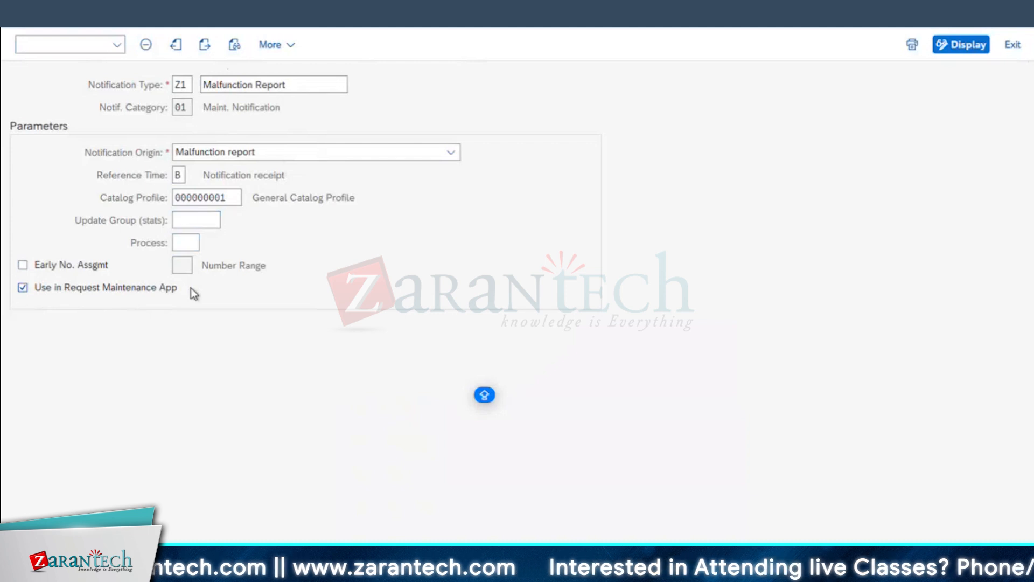
- Examine the available notification categories for type Z1, including 01 Maint. Notification, and close the list
key("Tab")
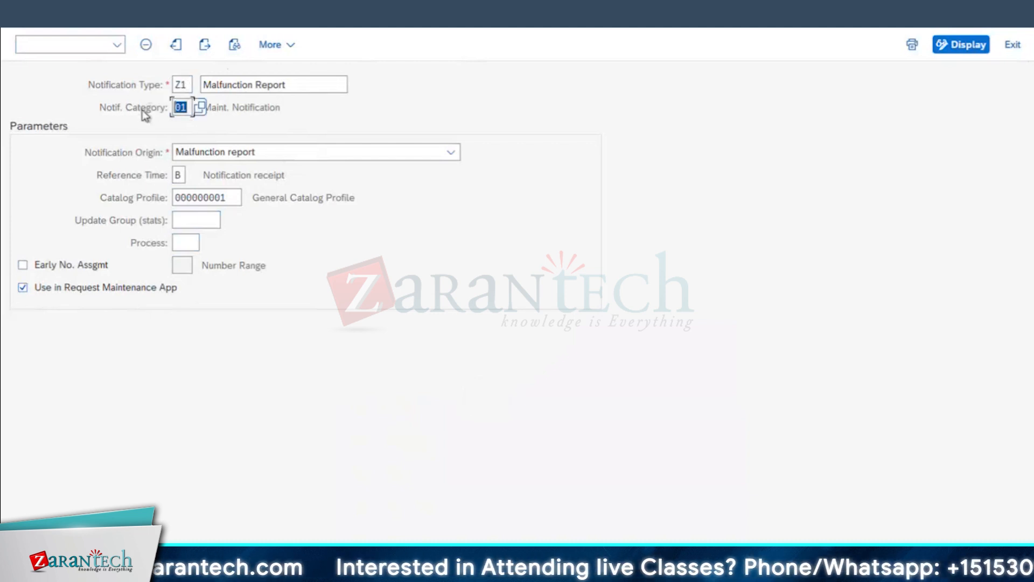
left_click(201, 108)
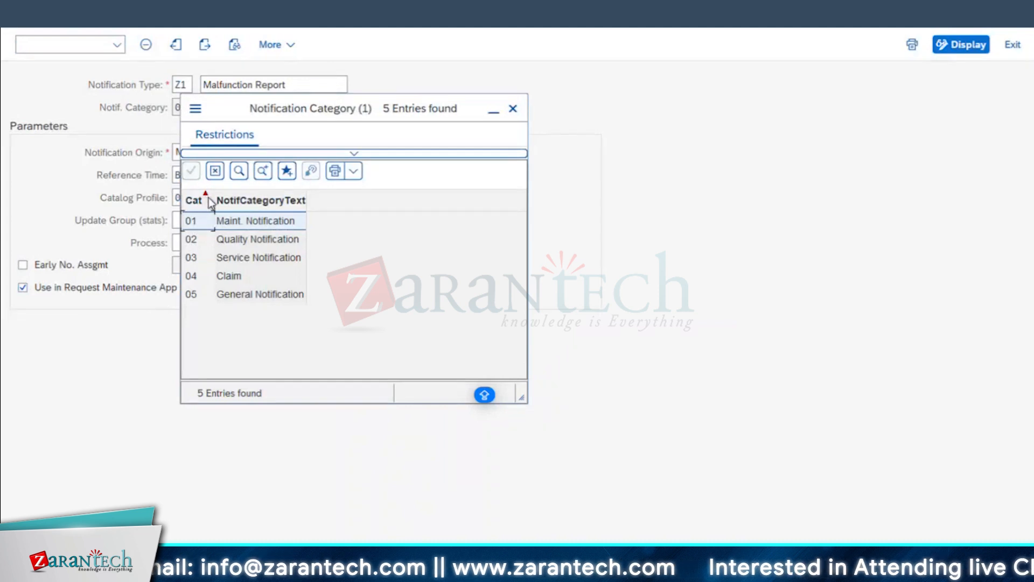
left_click_drag(211, 200, 215, 200)
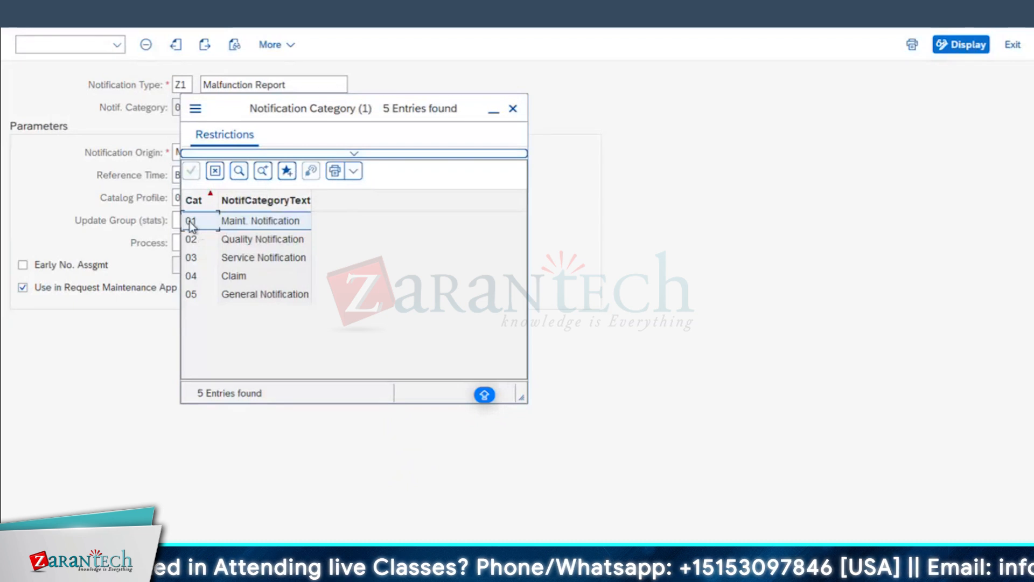
left_click_drag(386, 107, 513, 103)
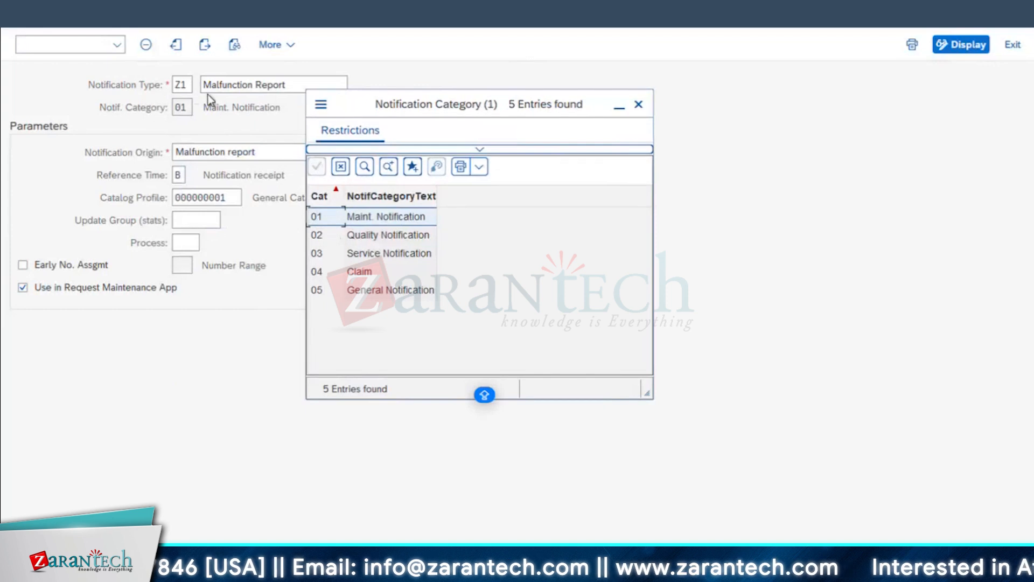
left_click(324, 218)
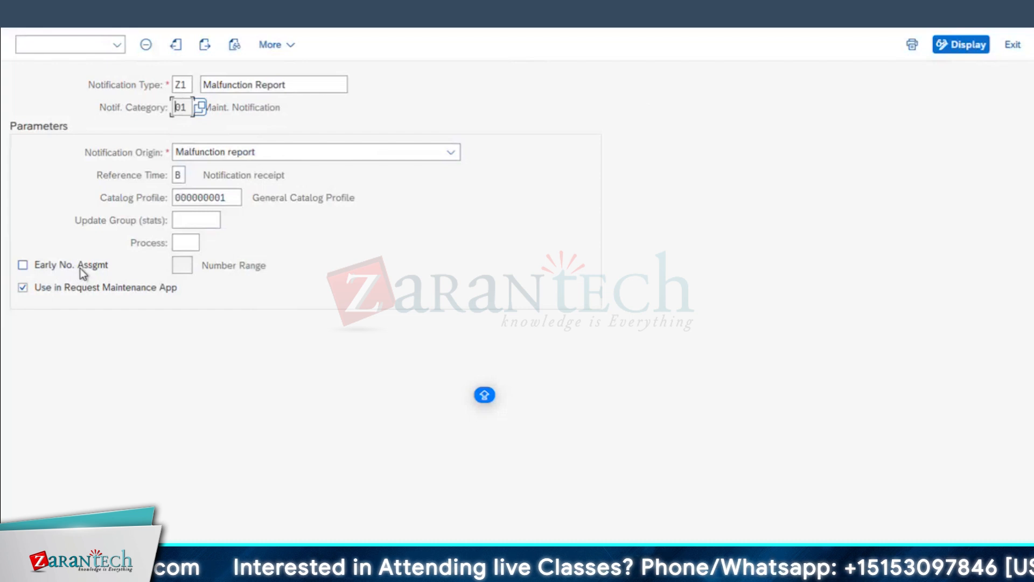
- Switch to the Create PM Notification session and examine the temporary notification number of TEST001
left_click(328, 572)
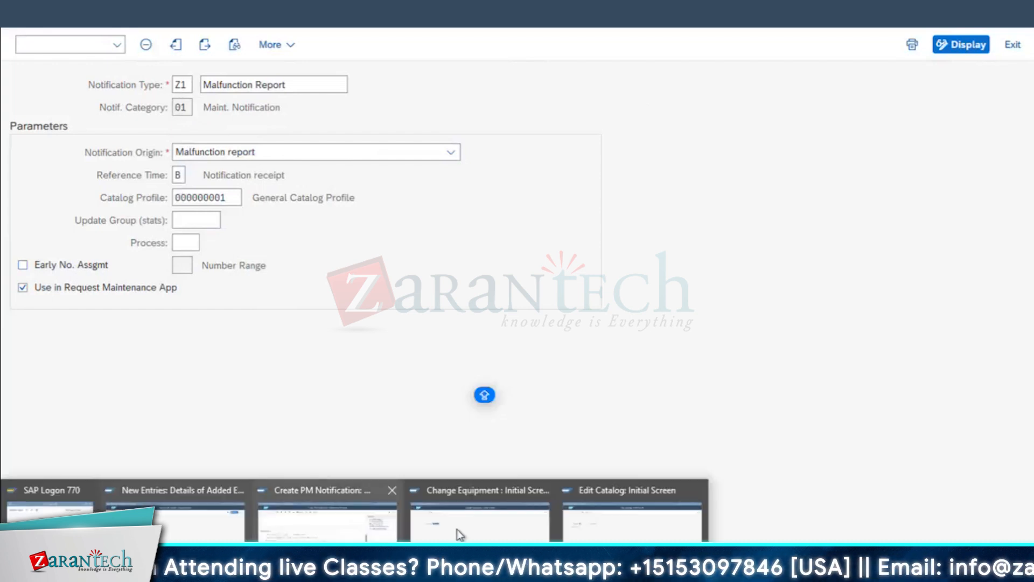
left_click(327, 520)
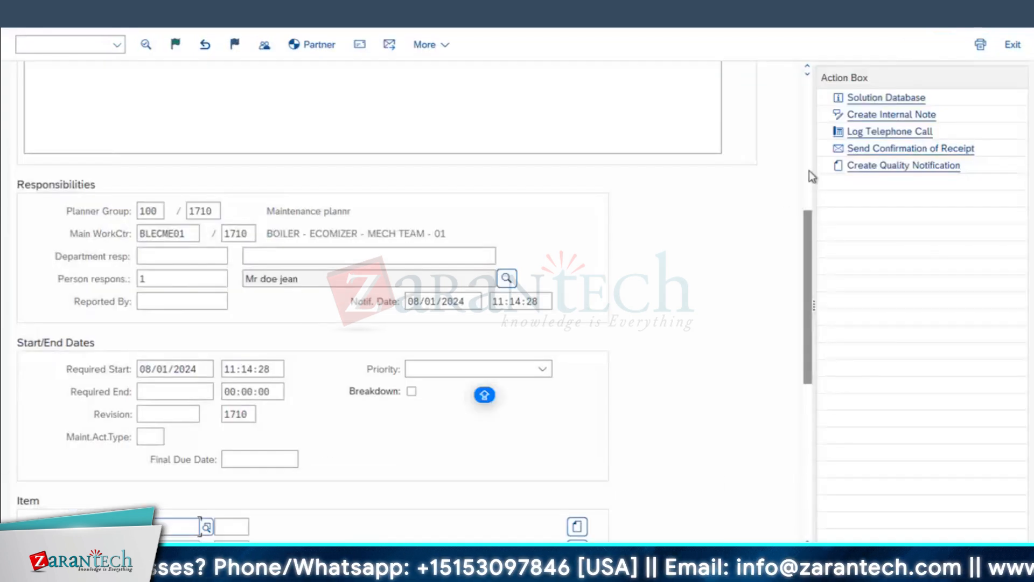
scroll(813, 109, "up", 5)
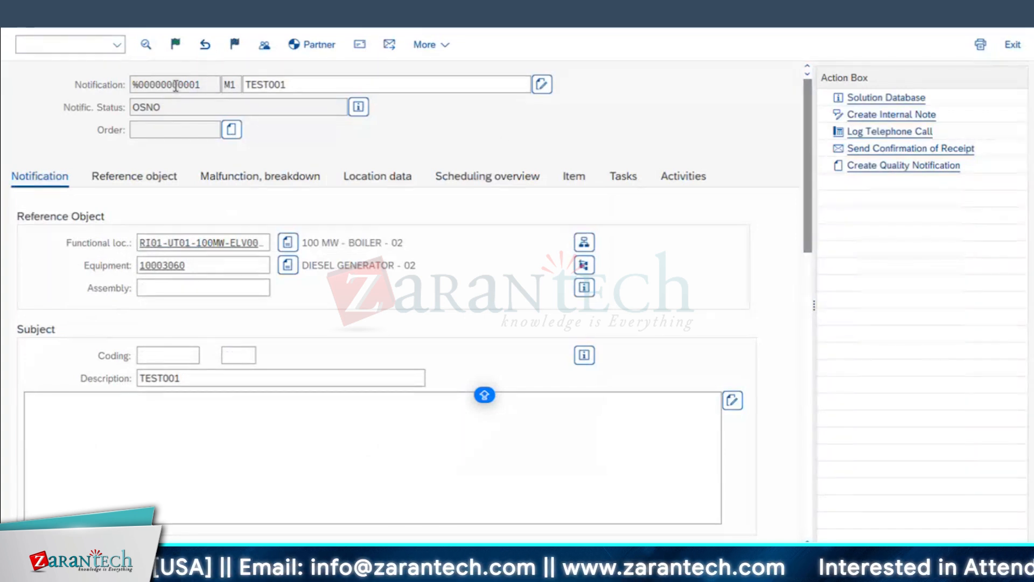
left_click(177, 85)
left_click_drag(201, 85, 14, 84)
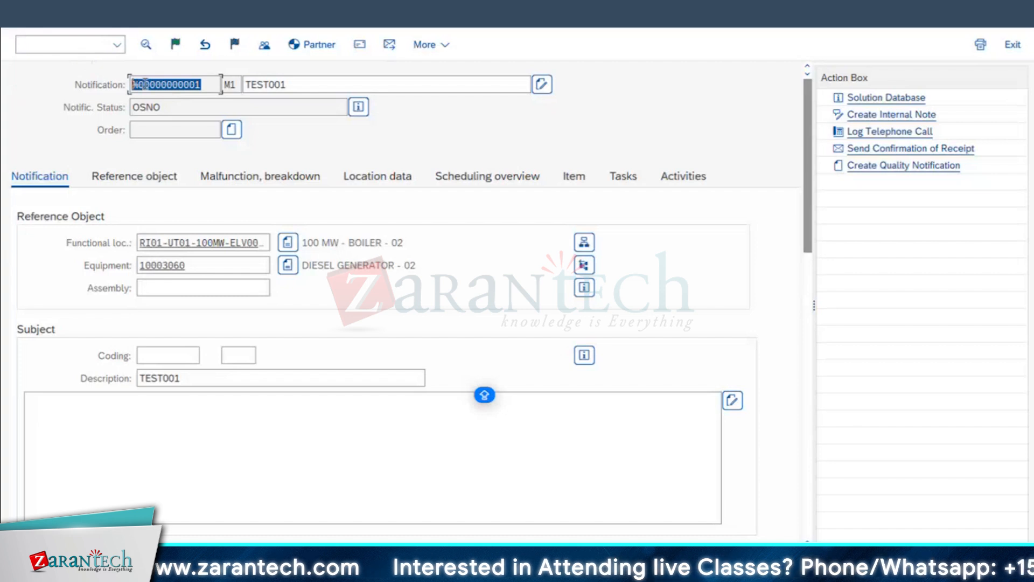
left_click(184, 86)
left_click_drag(201, 85, 89, 84)
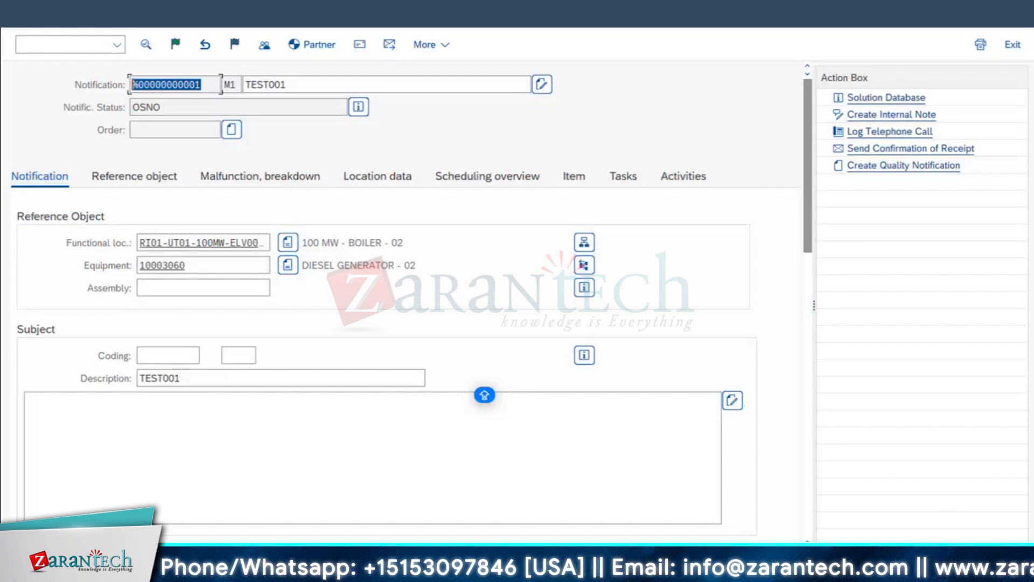
mouse_move(324, 570)
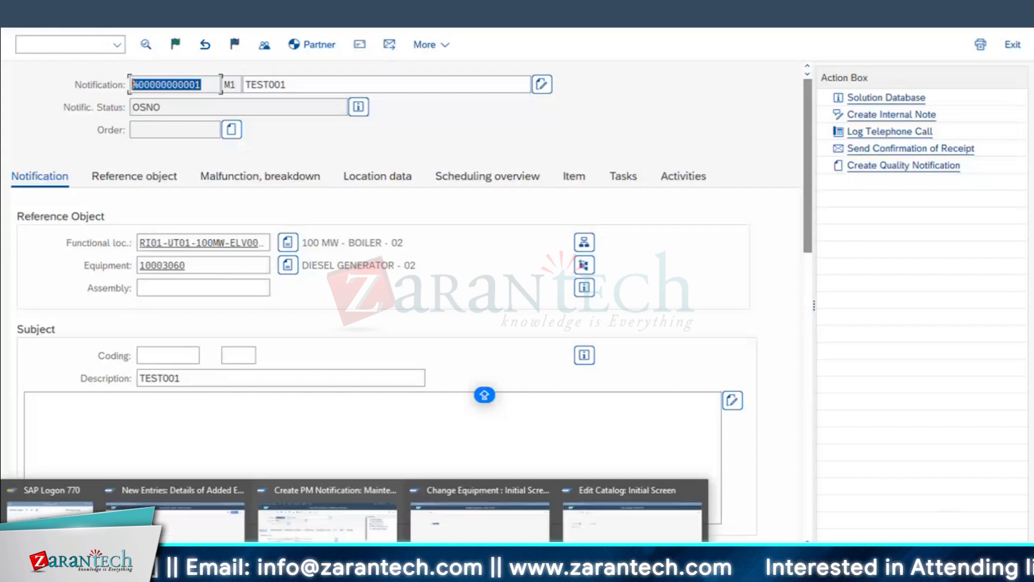
- Enable Early No. Assgmt for notification type Z1, and in the notification session start leaving TEST001 but cancel the exit
left_click(175, 514)
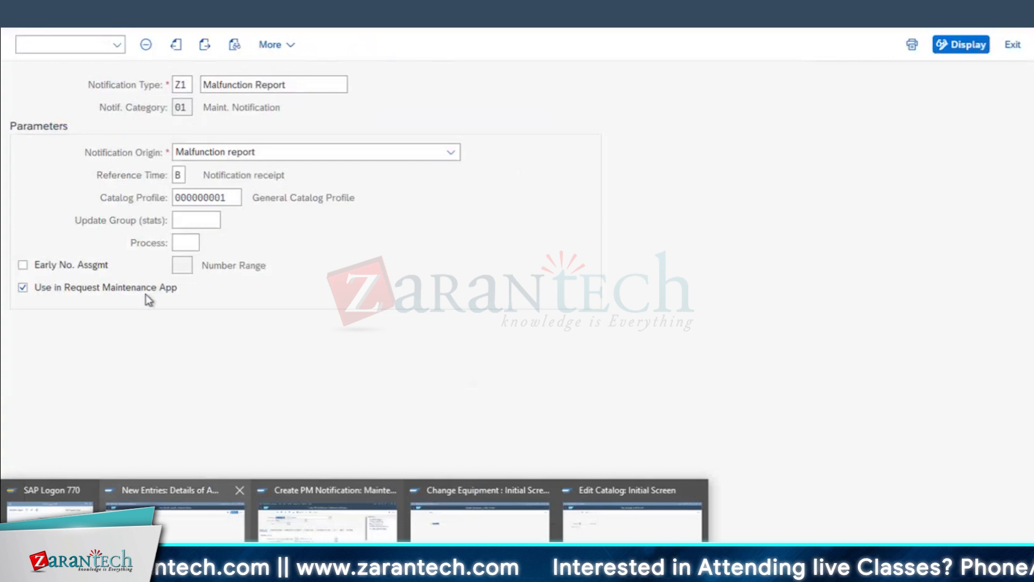
left_click(23, 266)
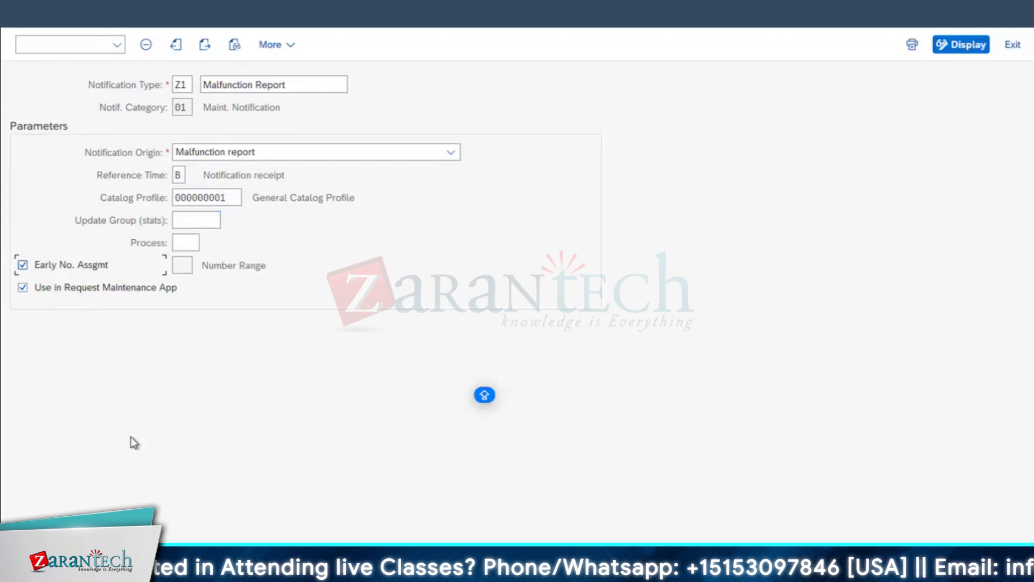
left_click(358, 563)
left_click(300, 534)
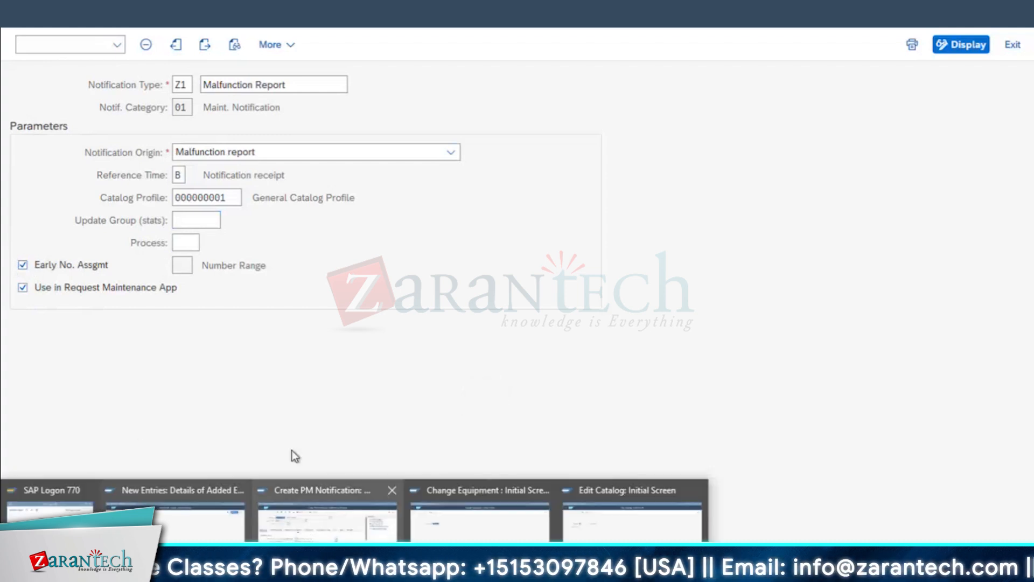
left_click(14, 18)
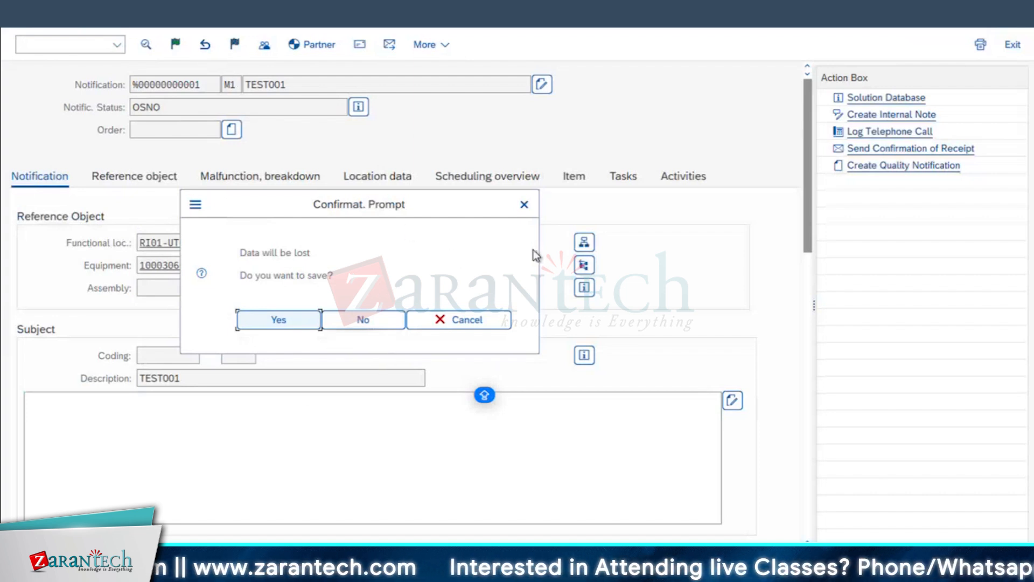
left_click(521, 203)
- Disable Early No. Assgmt for notification type Z1 and save the entry, starting a new customizing request
left_click(205, 570)
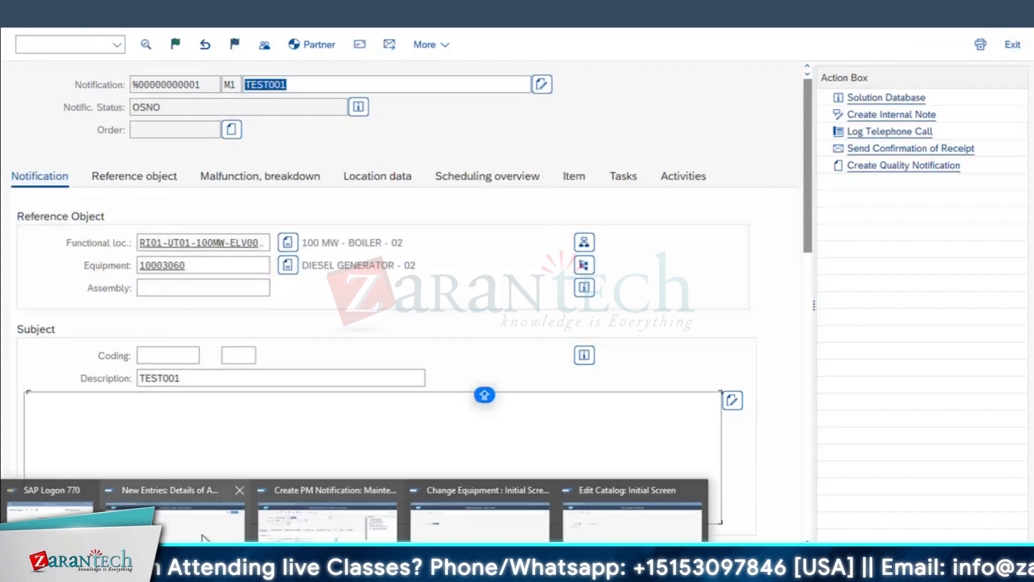
left_click(203, 531)
left_click(23, 264)
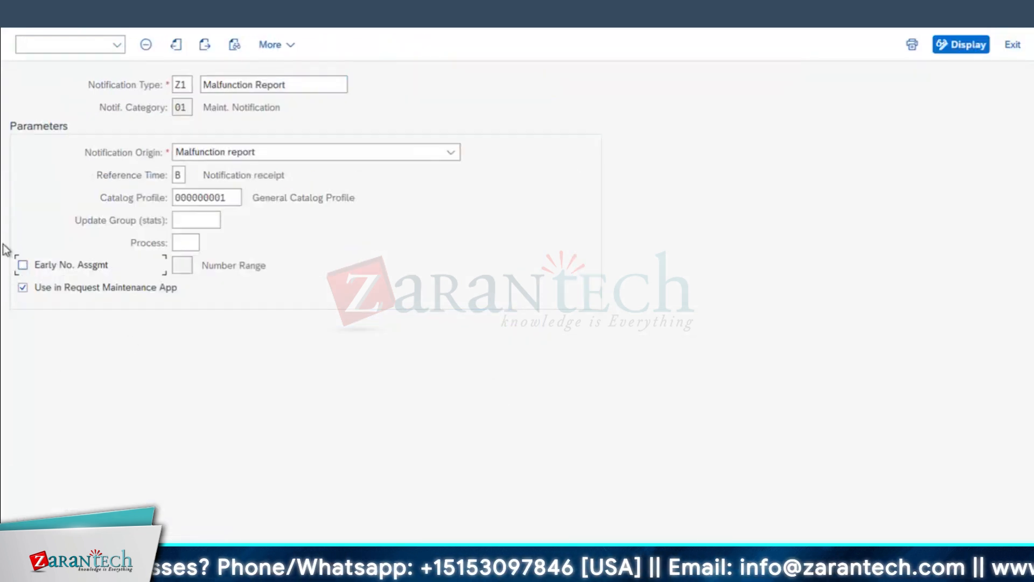
left_click(976, 551)
- Switch to the Create PM Notification session, check the temporary number and save notification TEST001
mouse_move(481, 571)
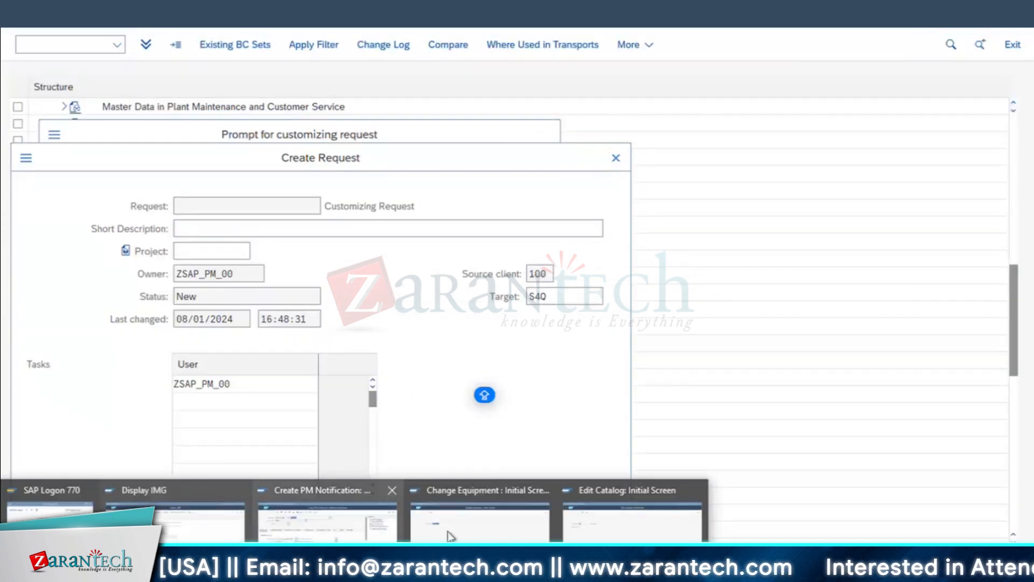
left_click(327, 523)
double_click(176, 84)
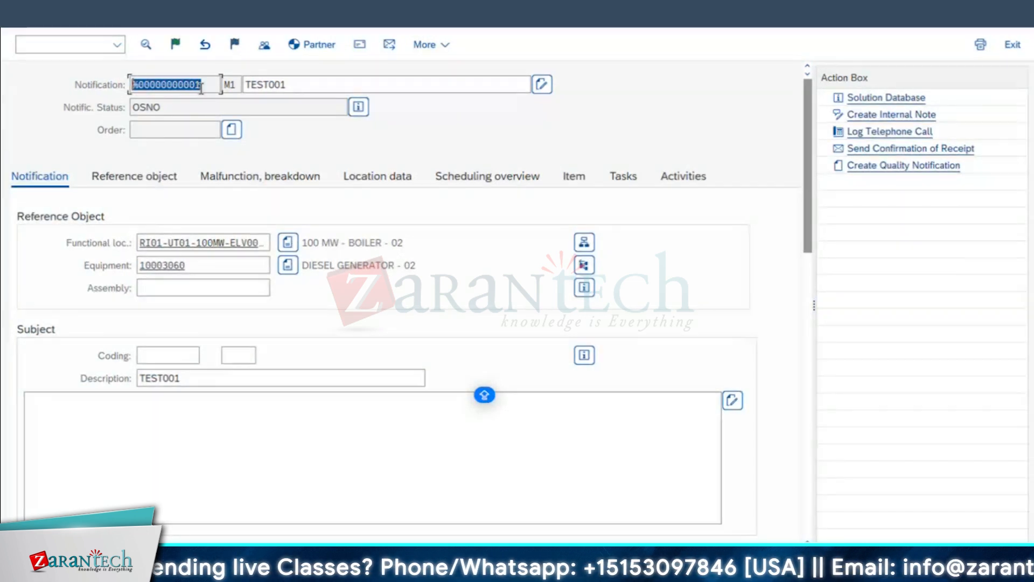
left_click(168, 85)
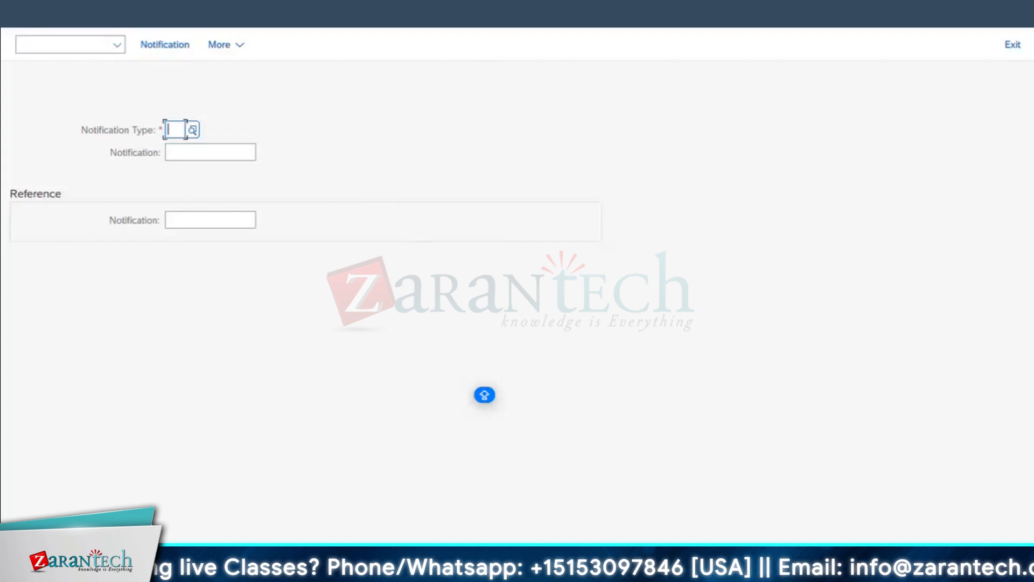
- Open the saved notification TEST001 in change mode
left_click(70, 44)
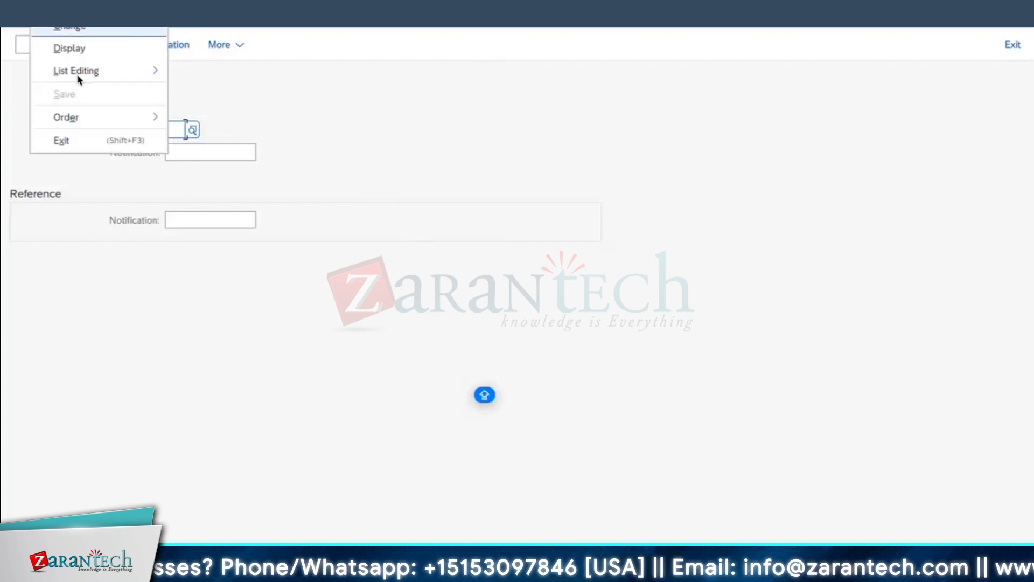
left_click(80, 32)
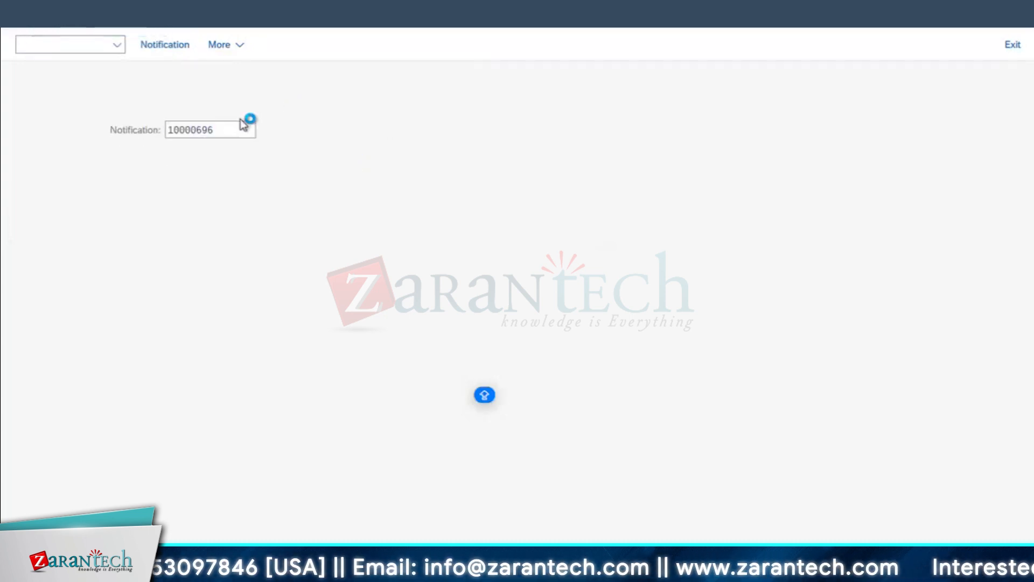
key("Return")
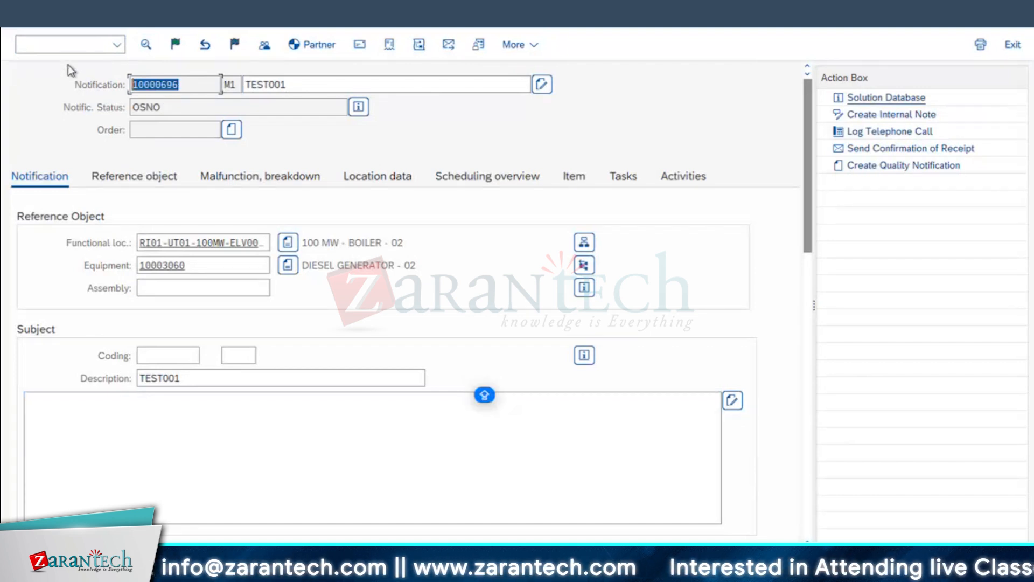
- Examine the number assigned to the saved notification TEST001 and go back to the initial change screen
left_click(141, 88)
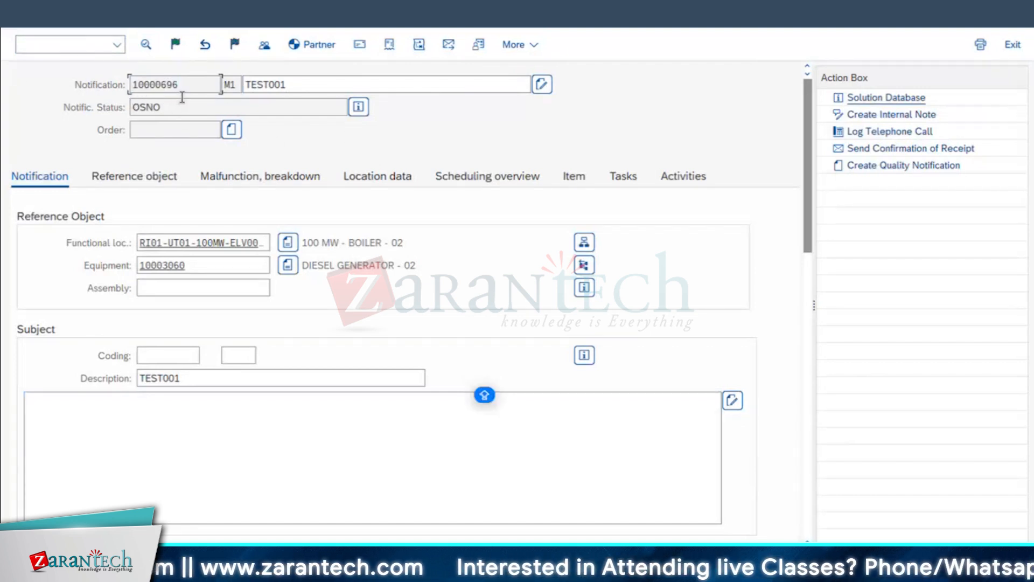
double_click(178, 85)
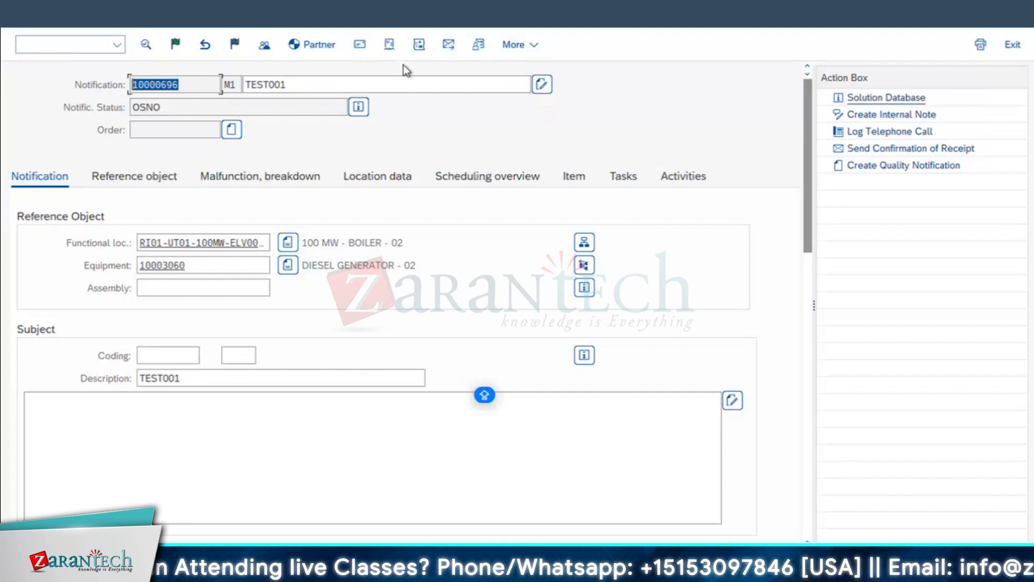
left_click(202, 88)
left_click_drag(202, 89, 89, 85)
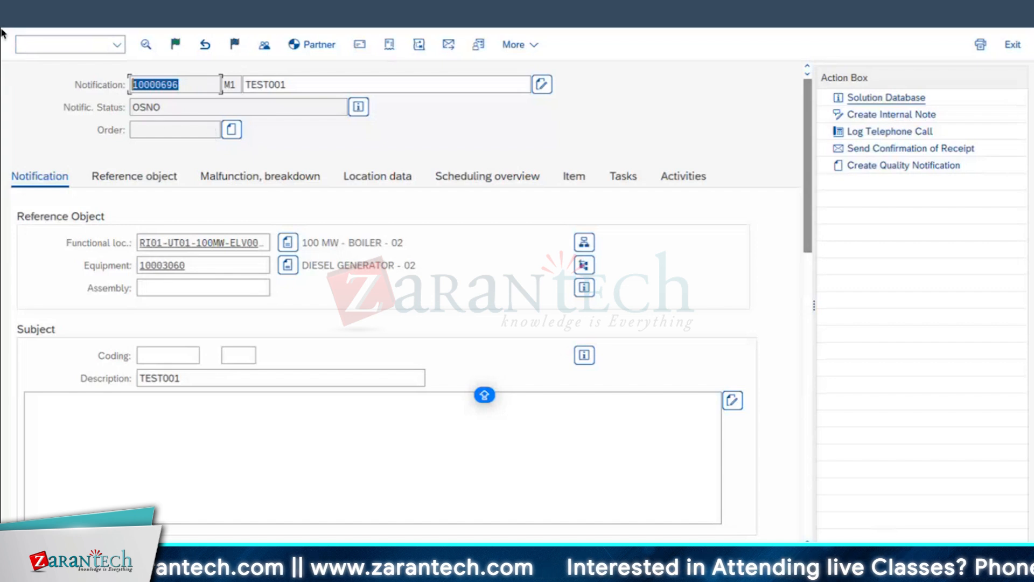
left_click(26, 17)
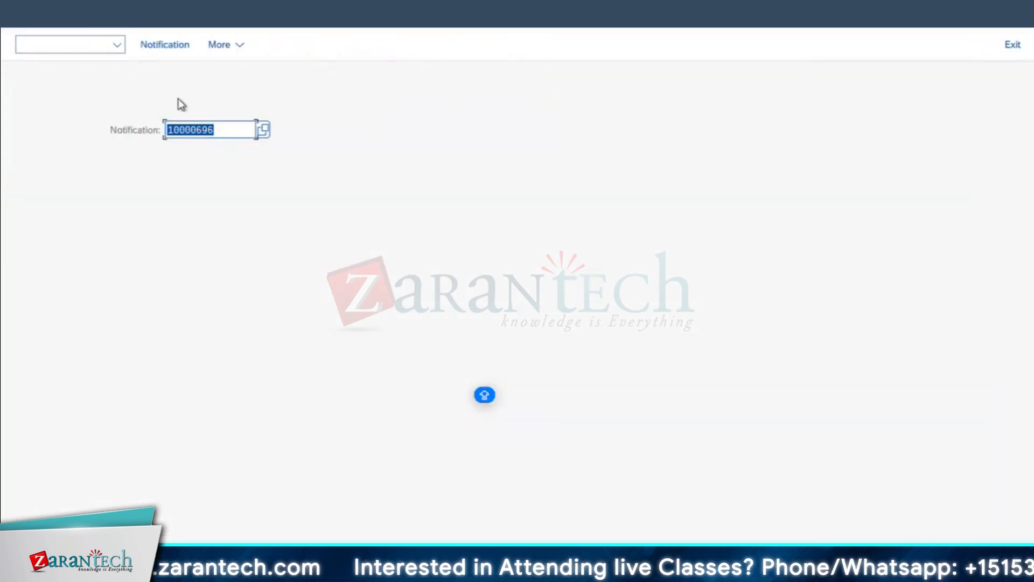
- Create the customizing request with short description NOTIFICATION CONFIGURATION - Z1, save type Z1 to it and return to the IMG structure
left_click(354, 570)
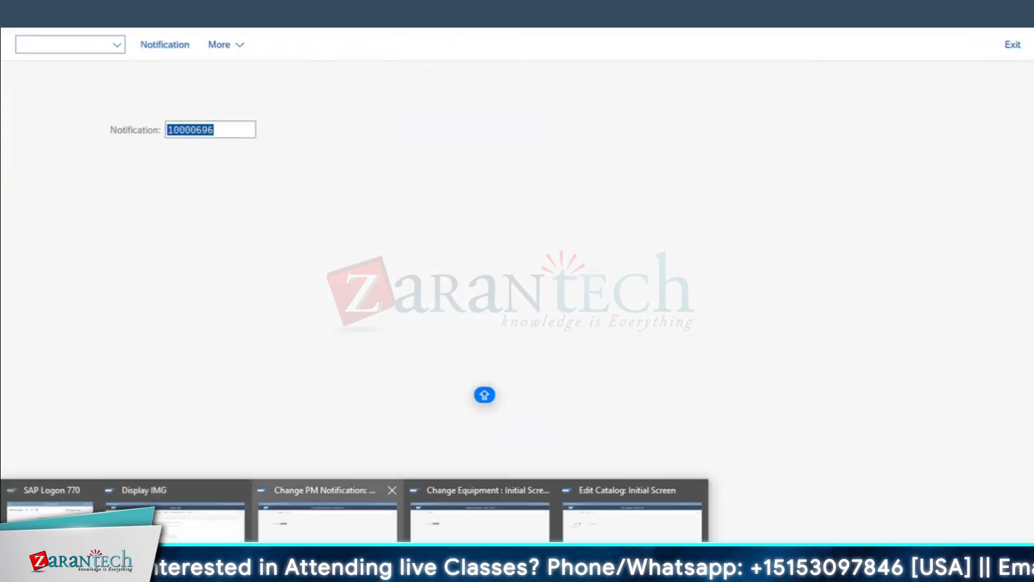
left_click(175, 514)
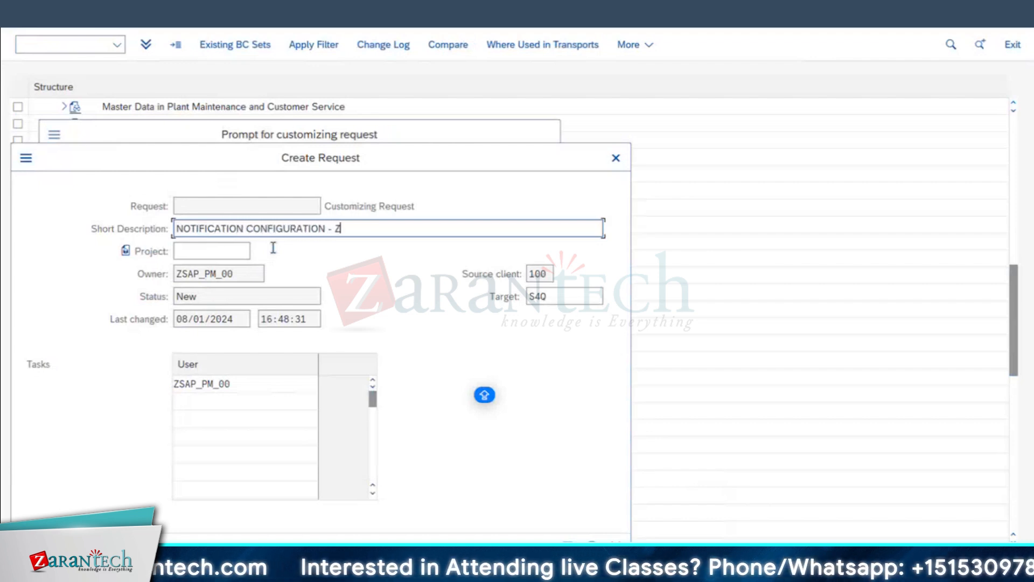
key("Return")
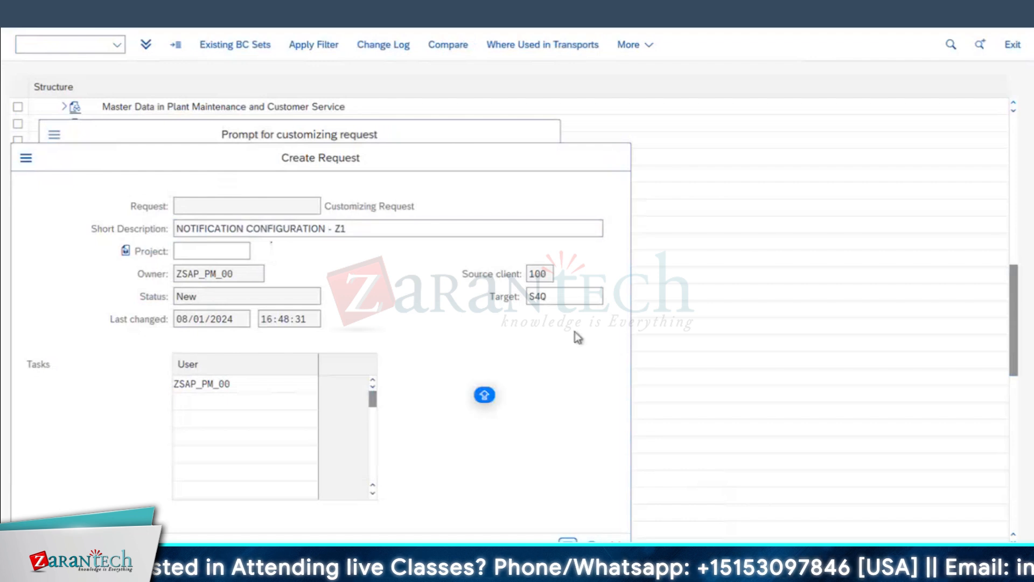
left_click(421, 275)
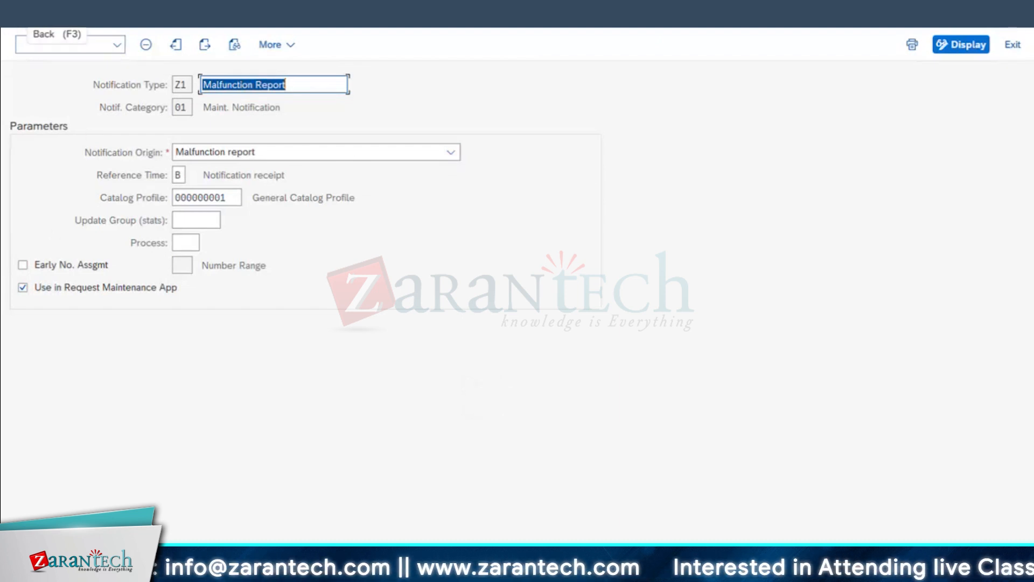
left_click(21, 16)
left_click(21, 16)
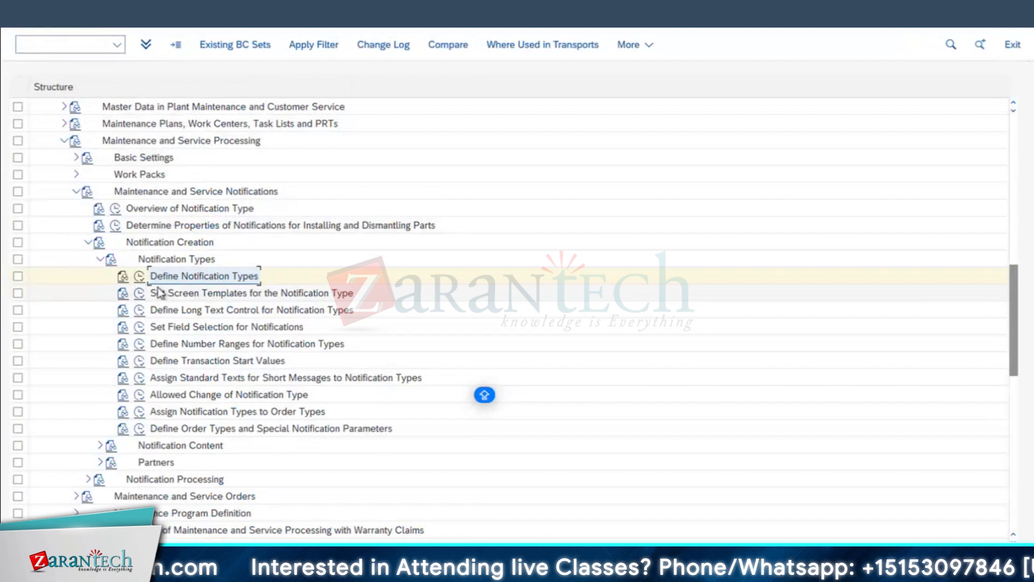
- Open notification type M1 Maintenance Request under Define Notification Types, enable Early No. Assgmt and save
left_click(140, 276)
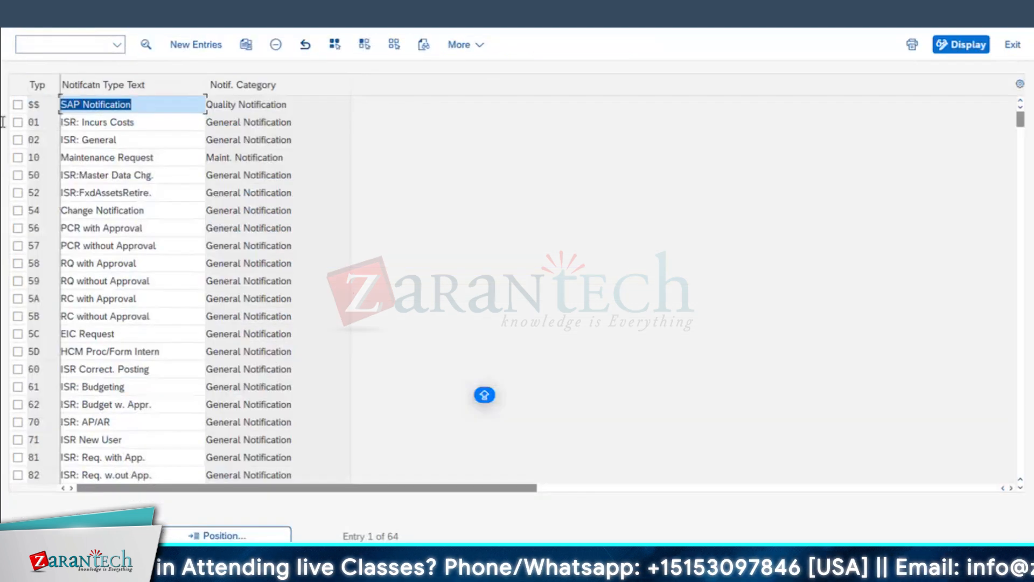
scroll(53, 349, "down", 2)
scroll(54, 349, "down", 5)
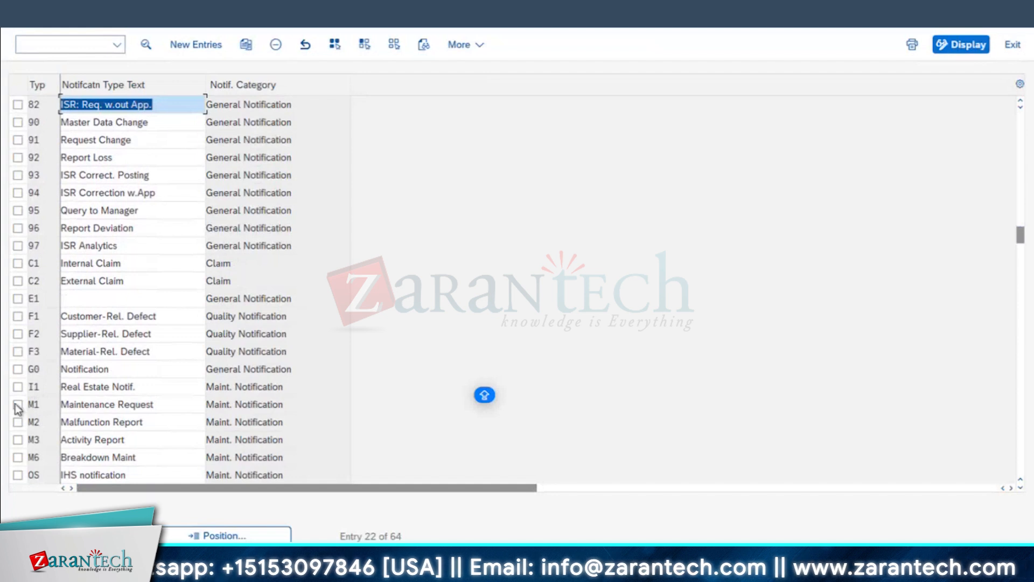
double_click(34, 405)
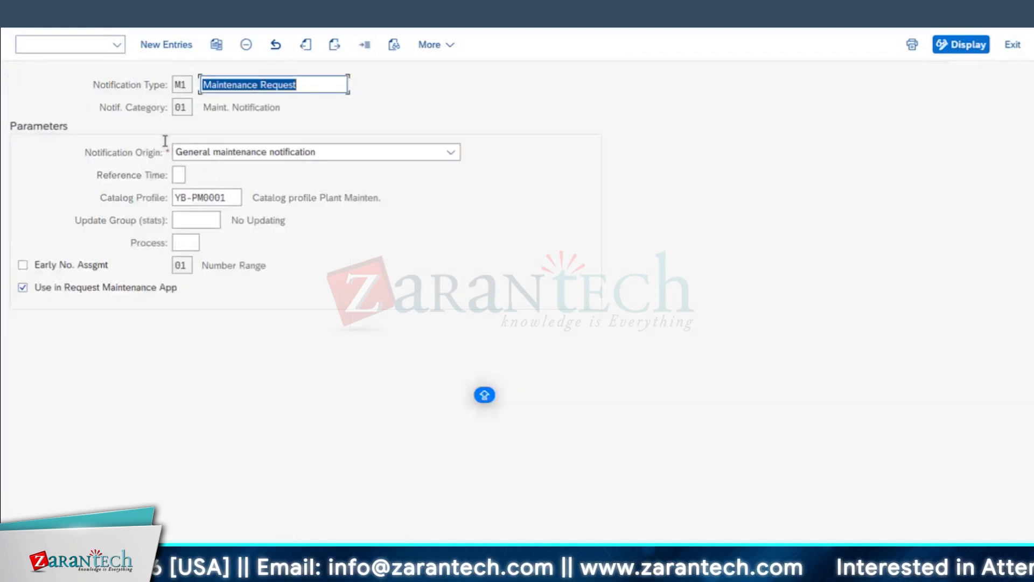
left_click(49, 270)
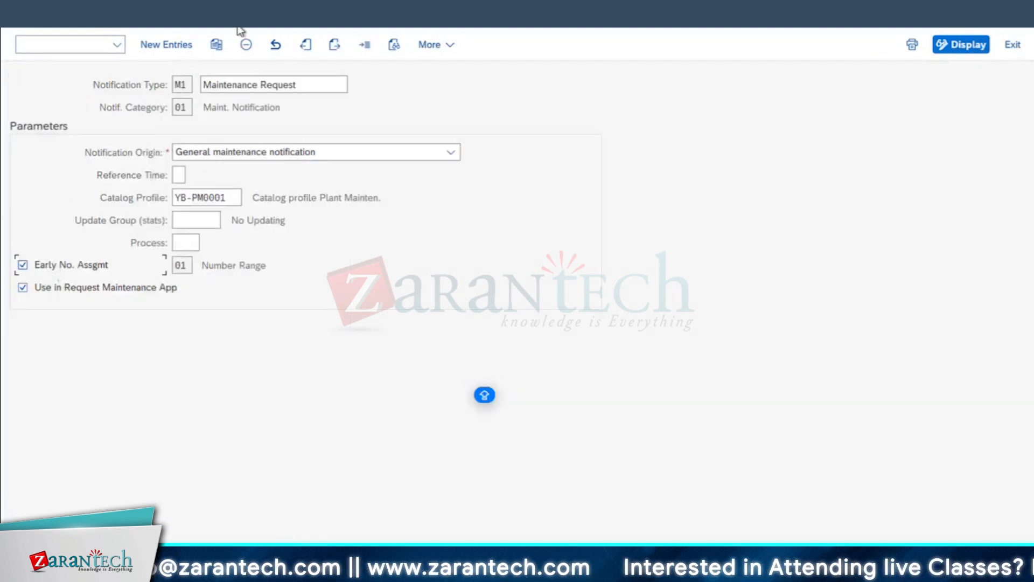
key("ctrl+s")
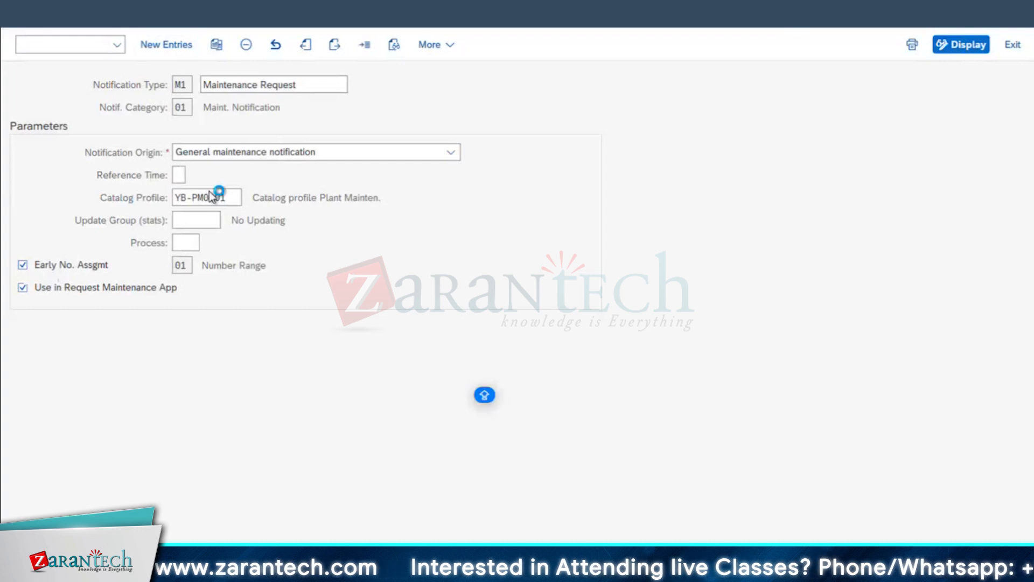
- Switch to the Change PM Notification session, leave it and start an M1 notification in transaction IW26 with description TEST001
left_click(352, 579)
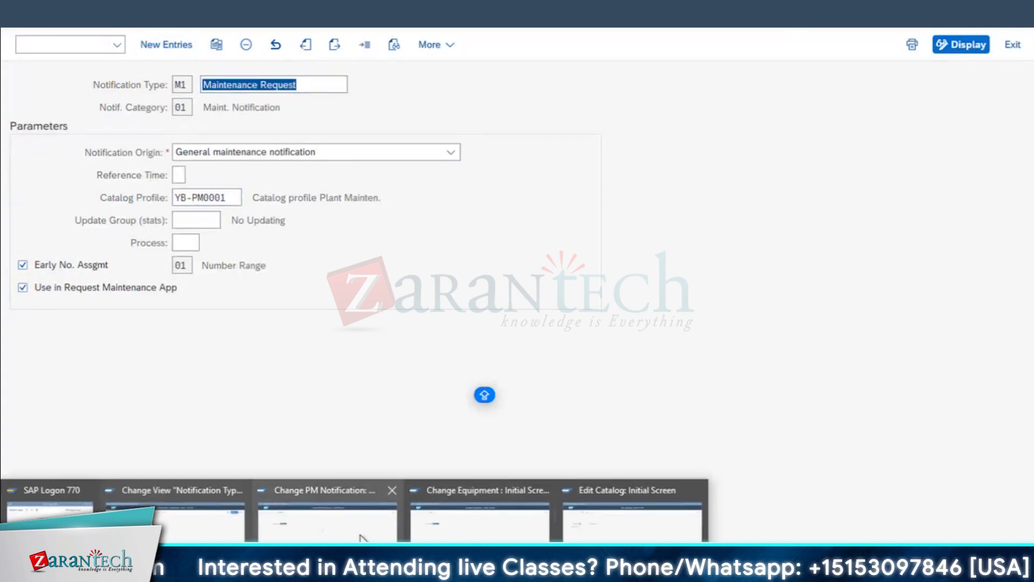
left_click(327, 517)
key("F3")
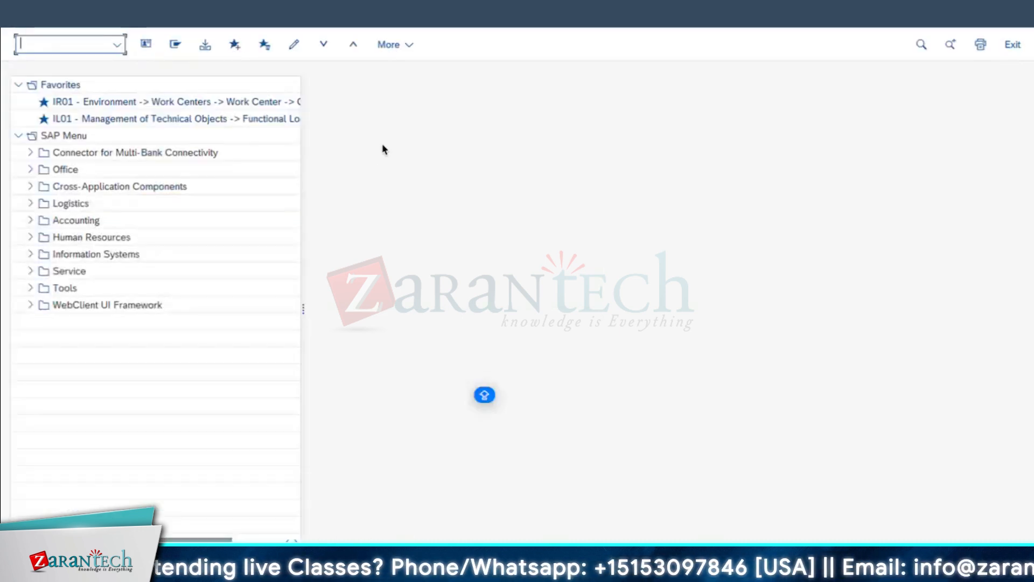
type("IW26")
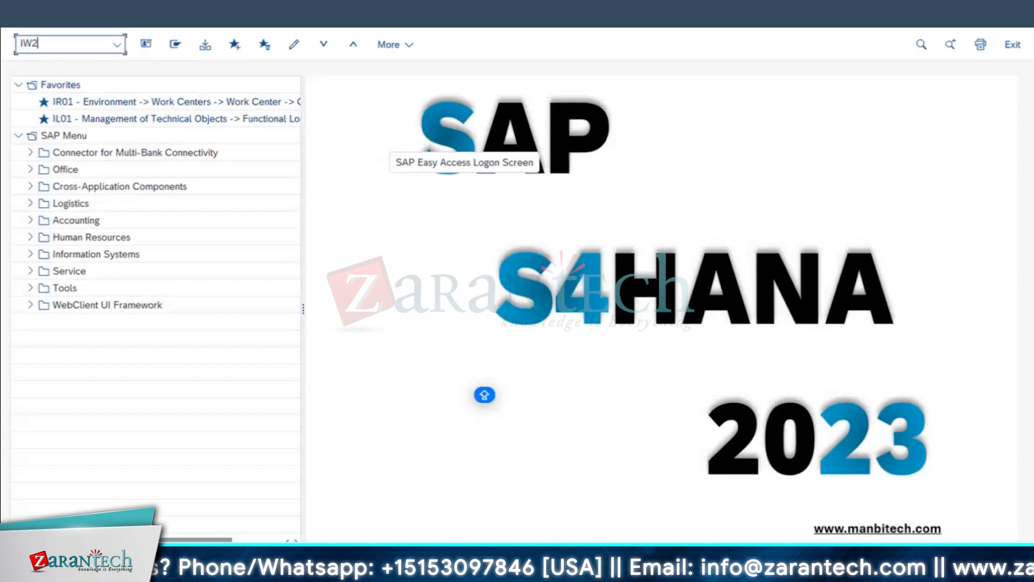
key("Return")
left_click(300, 86)
left_click(283, 104)
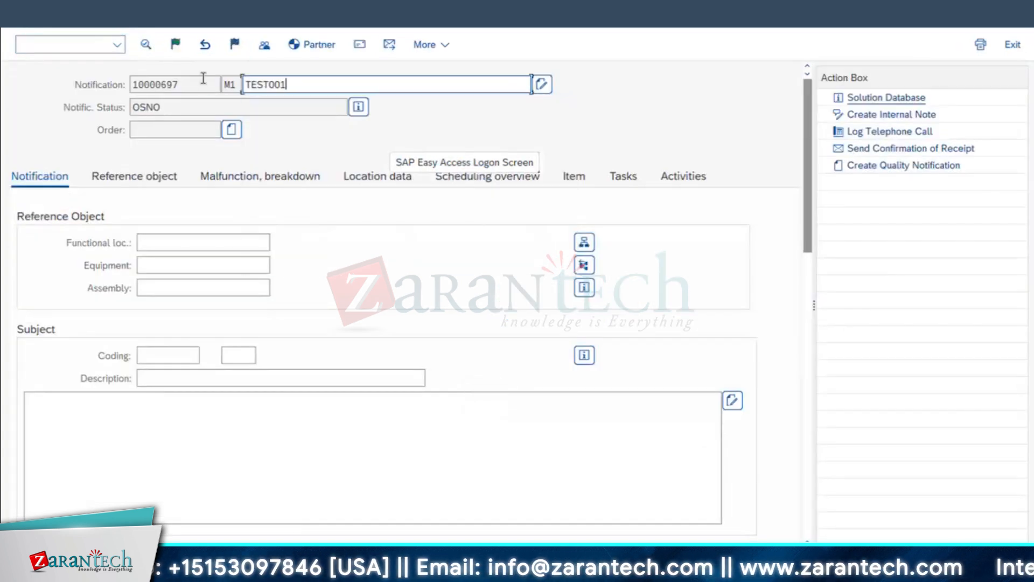
key("Return")
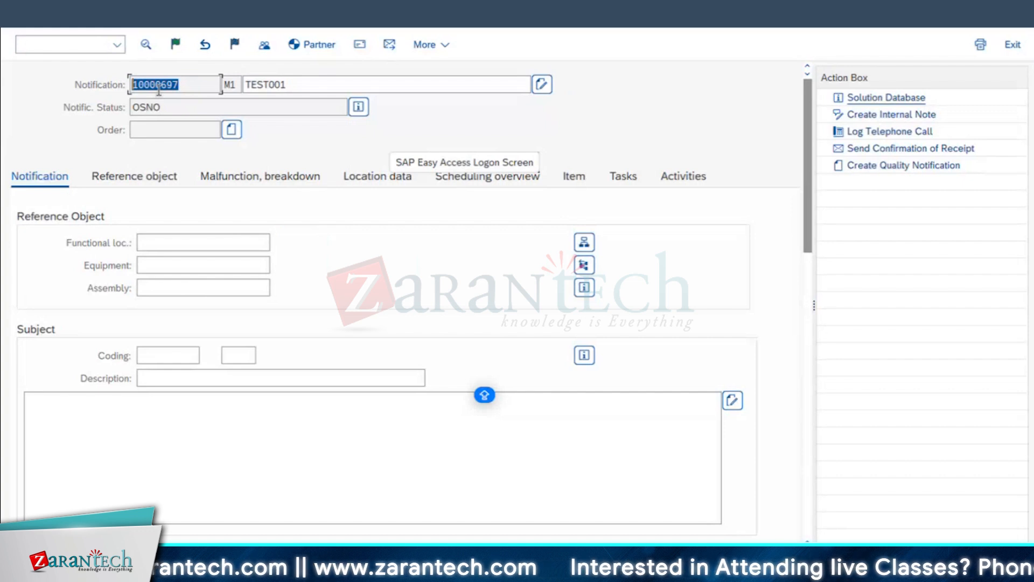
- Examine the number of the unsaved M1 notification TEST001 and leave it without saving
left_click(182, 86)
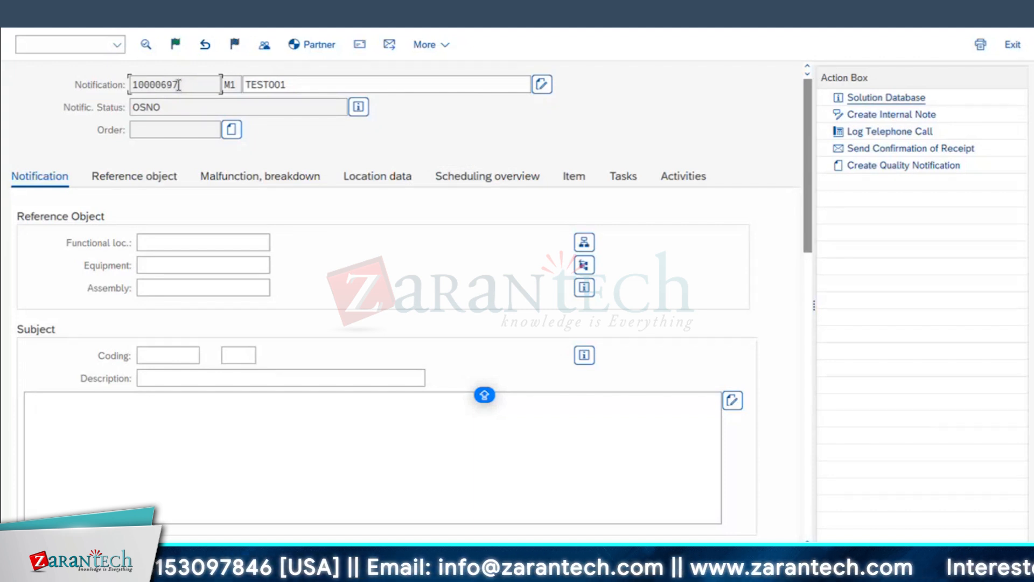
left_click_drag(181, 84, 131, 85)
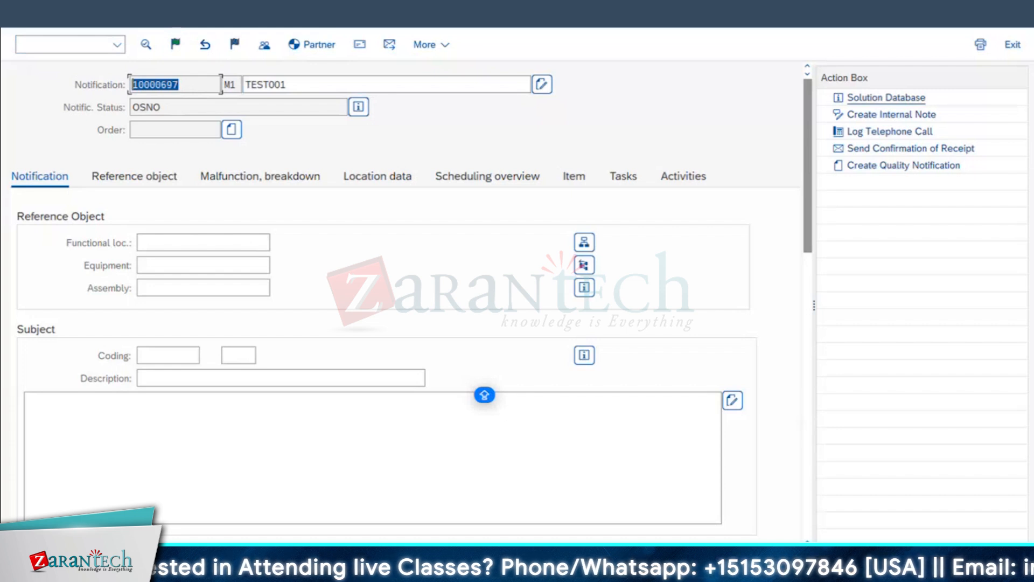
left_click(12, 17)
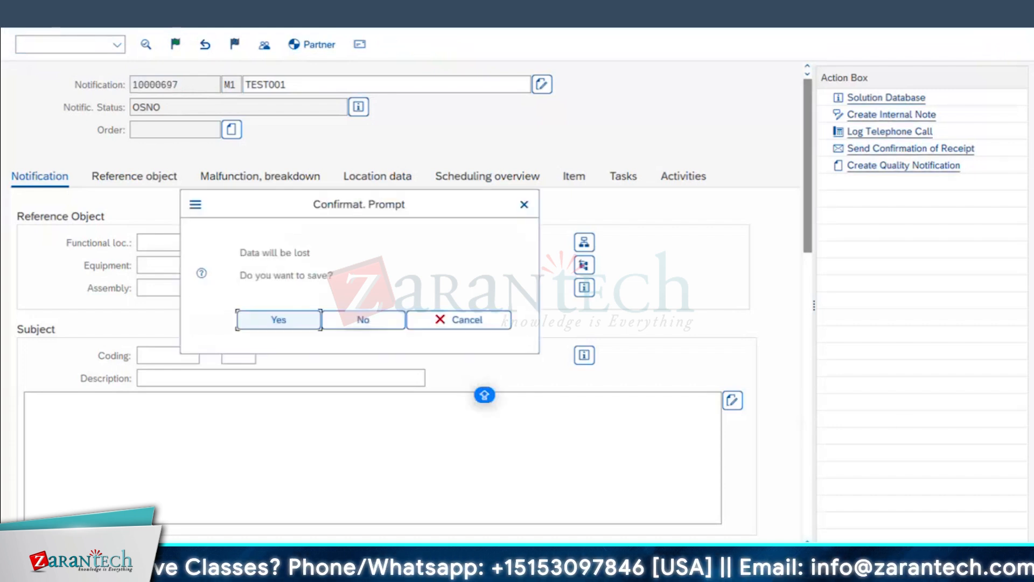
left_click(362, 321)
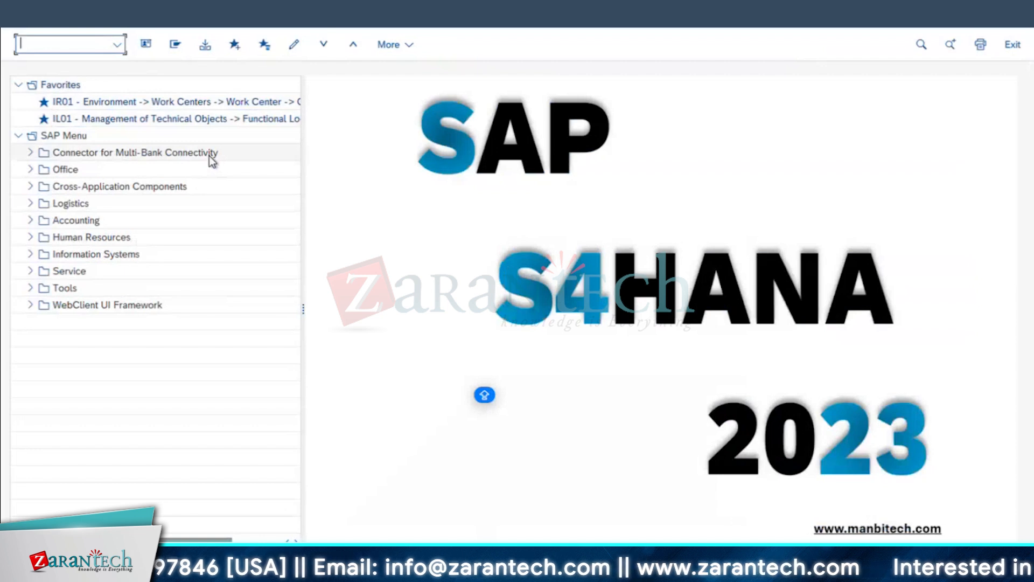
- Start another M1 notification with transaction IW26 and examine its preassigned notification number
type("IW26")
key("Return")
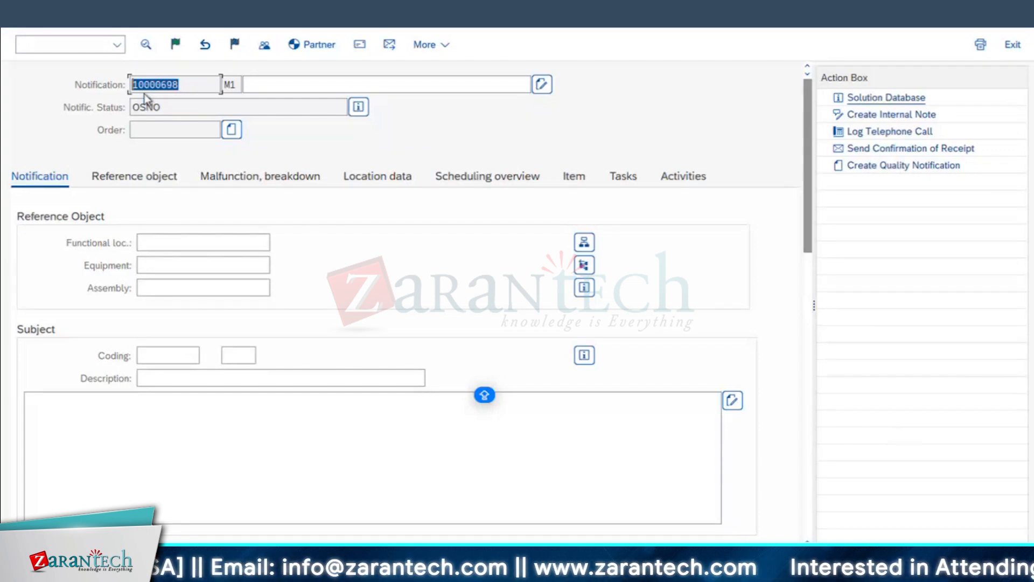
left_click(182, 87)
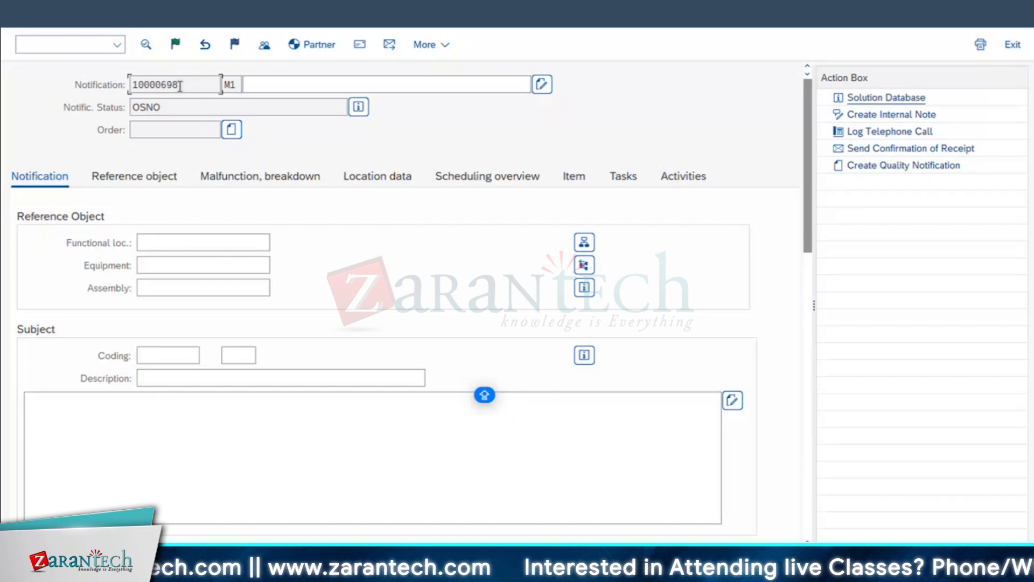
left_click_drag(183, 85, 2, 75)
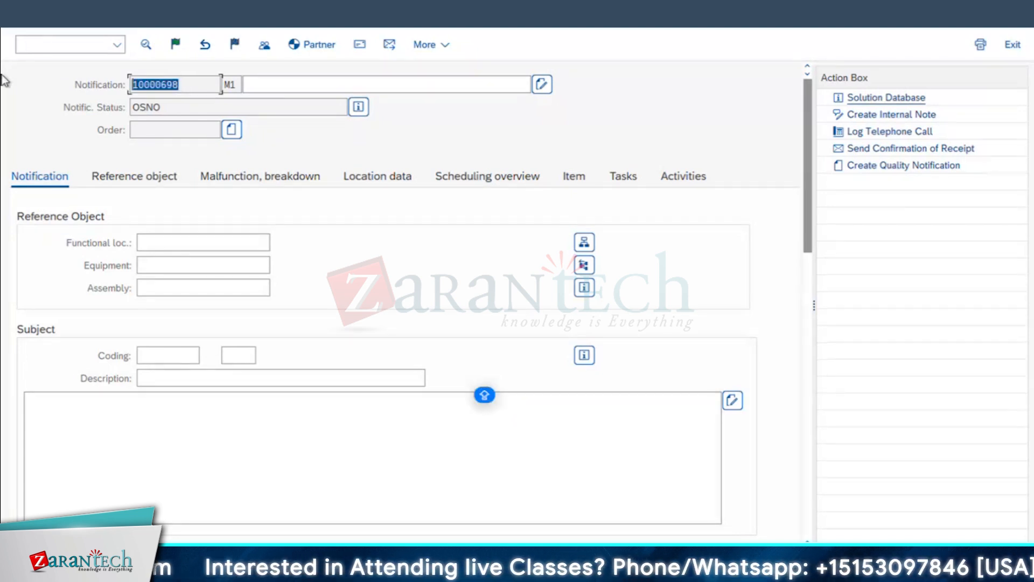
left_click(215, 85)
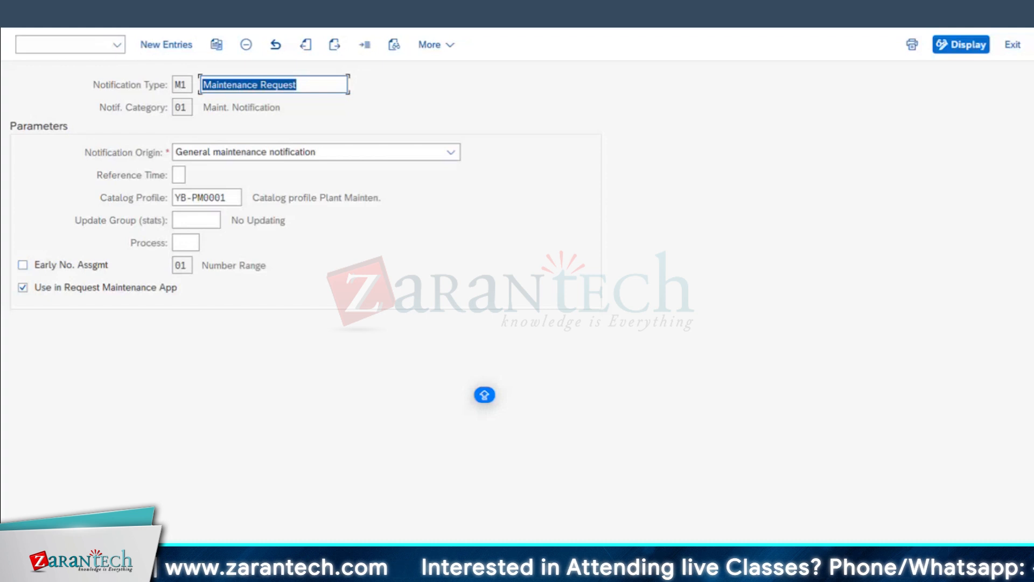
- Switch to the Edit Catalog session and start transaction IW21 for creating a PM notification
mouse_move(479, 571)
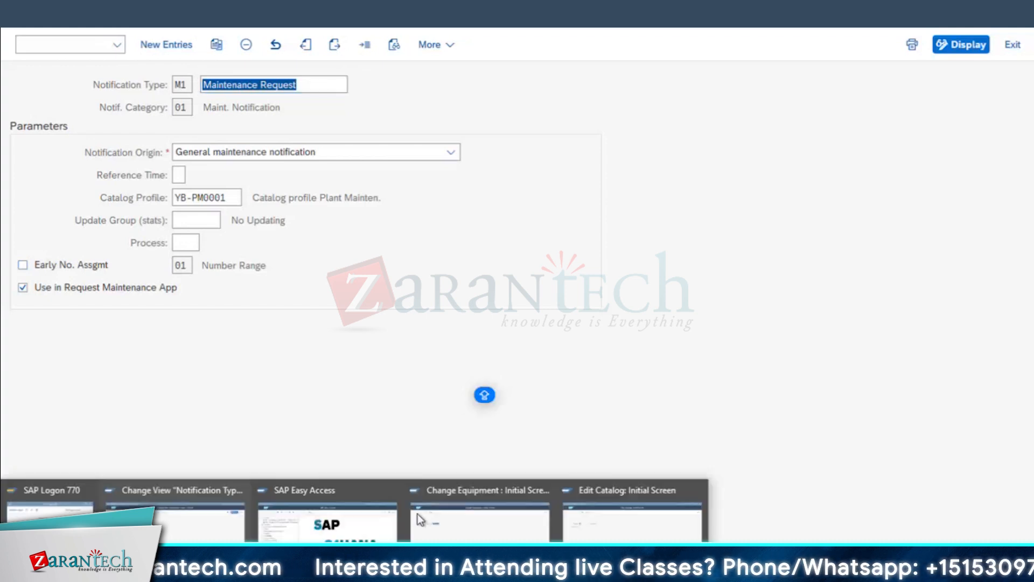
left_click(630, 525)
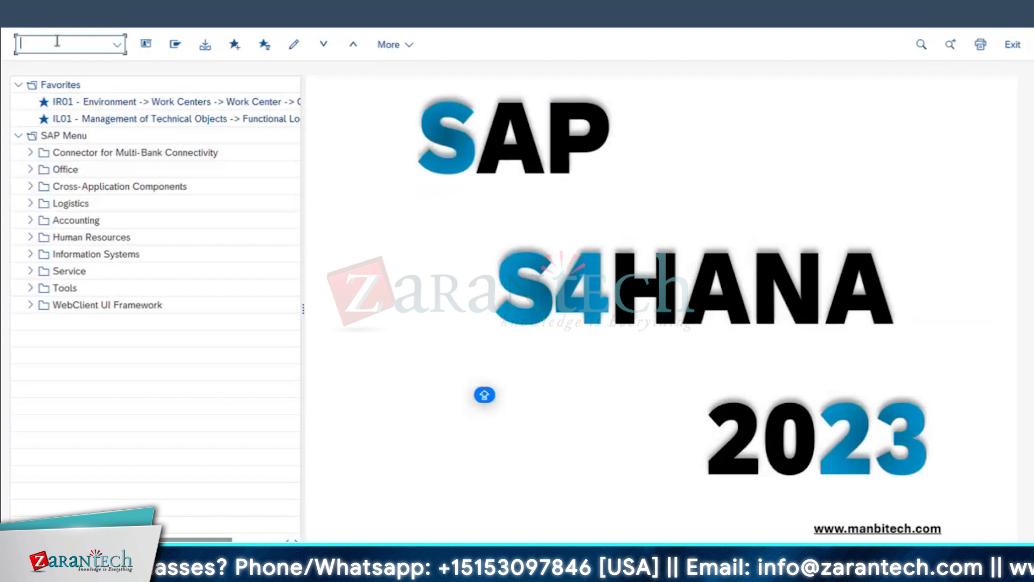
type("IW21")
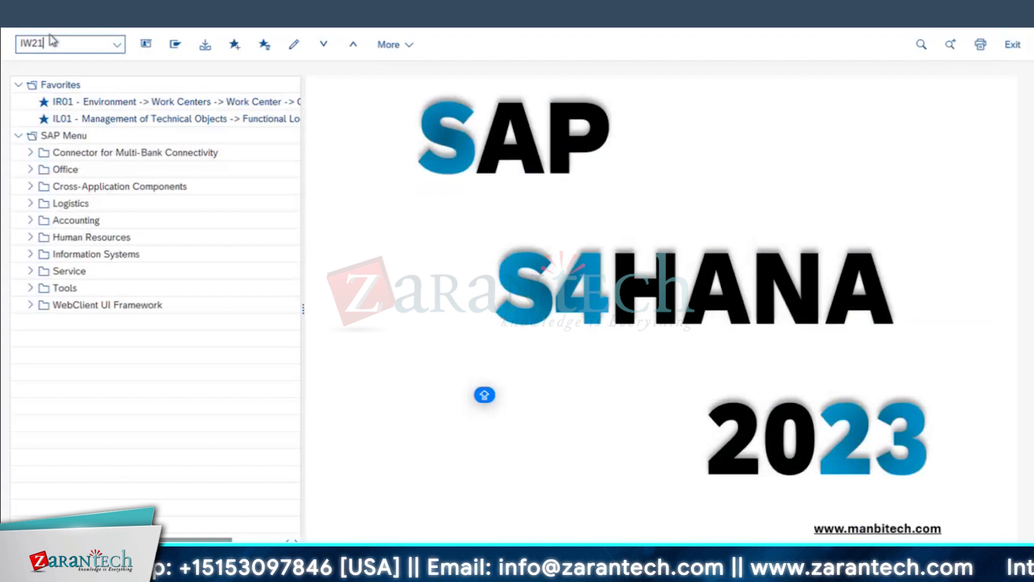
key("Return")
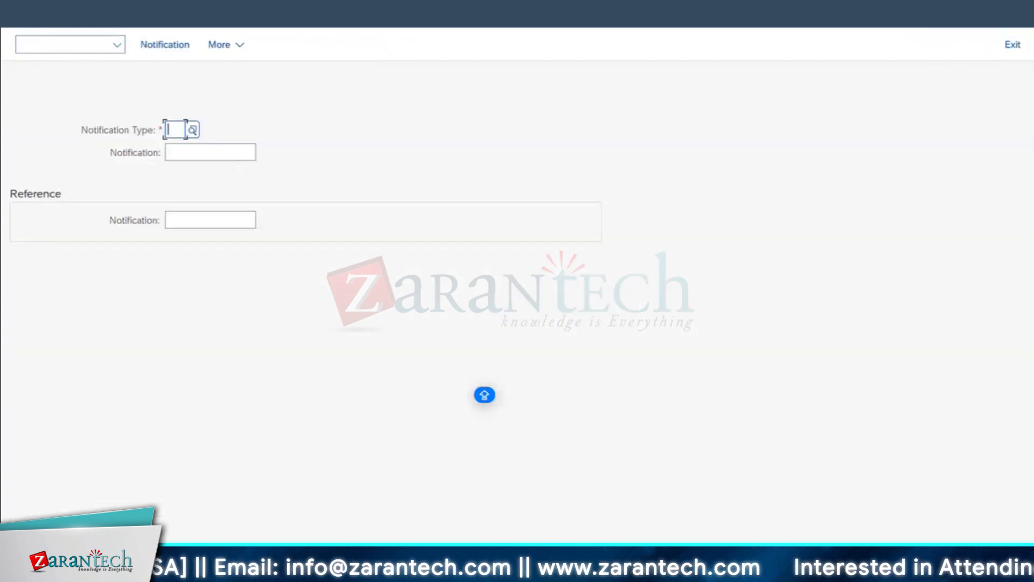
- Return to the notification type configuration session, enable Early No. Assgmt for type M1 Maintenance Request and save
left_click(259, 577)
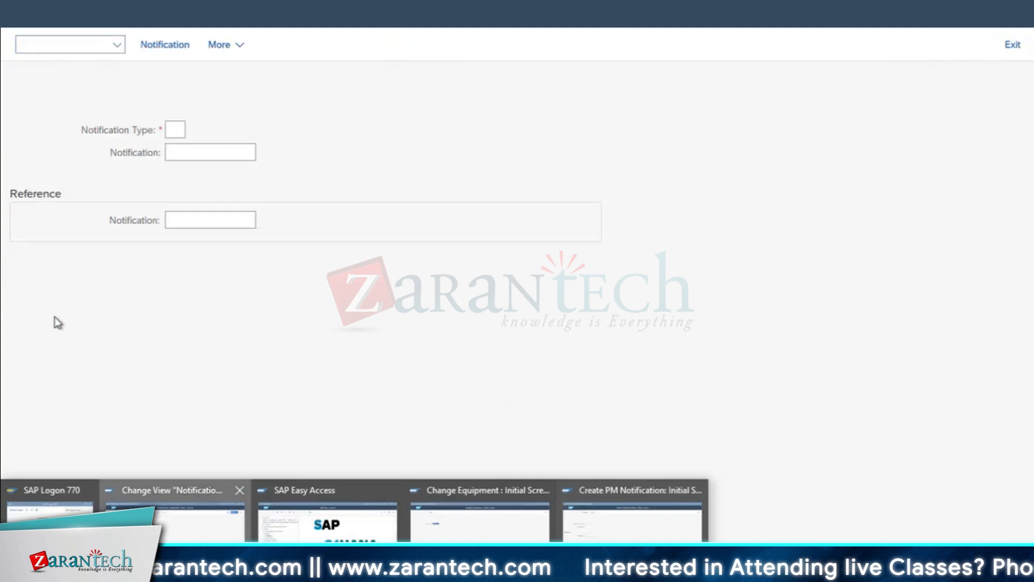
left_click(172, 522)
left_click(47, 264)
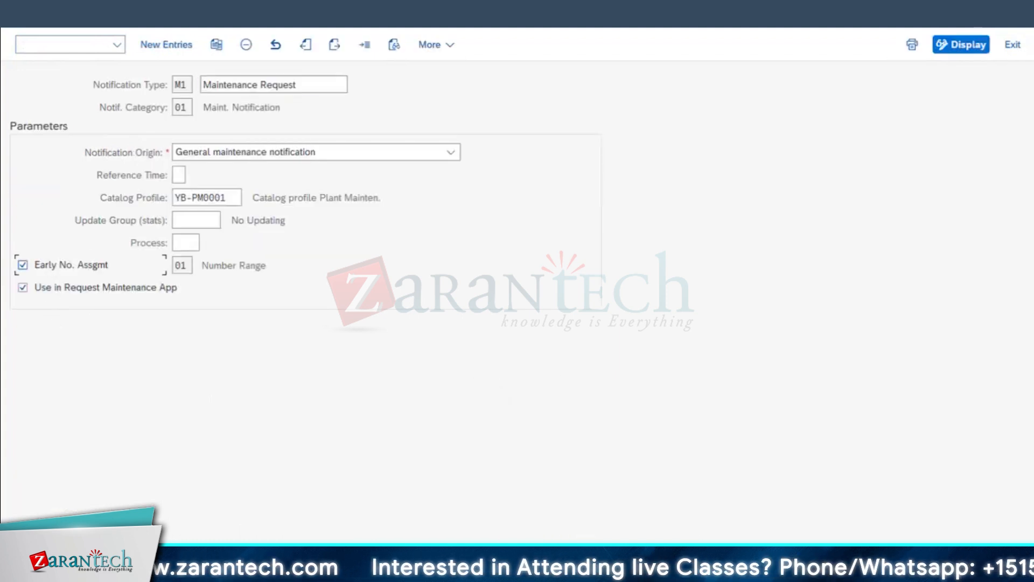
key("Return")
- Switch to the Create PM Notification session and create an M1 notification with transaction IW26 and description TEST001
left_click(345, 574)
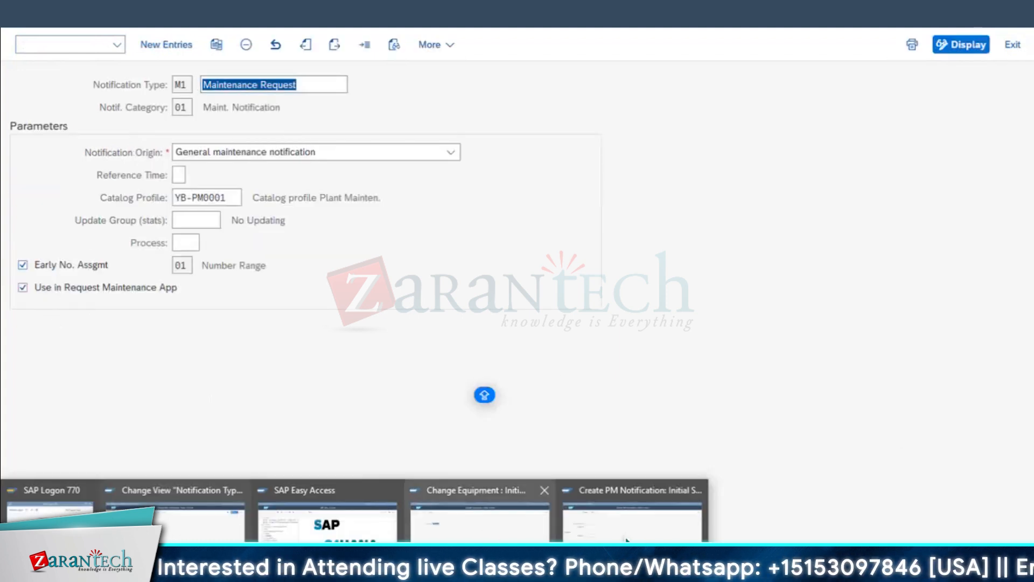
left_click(633, 520)
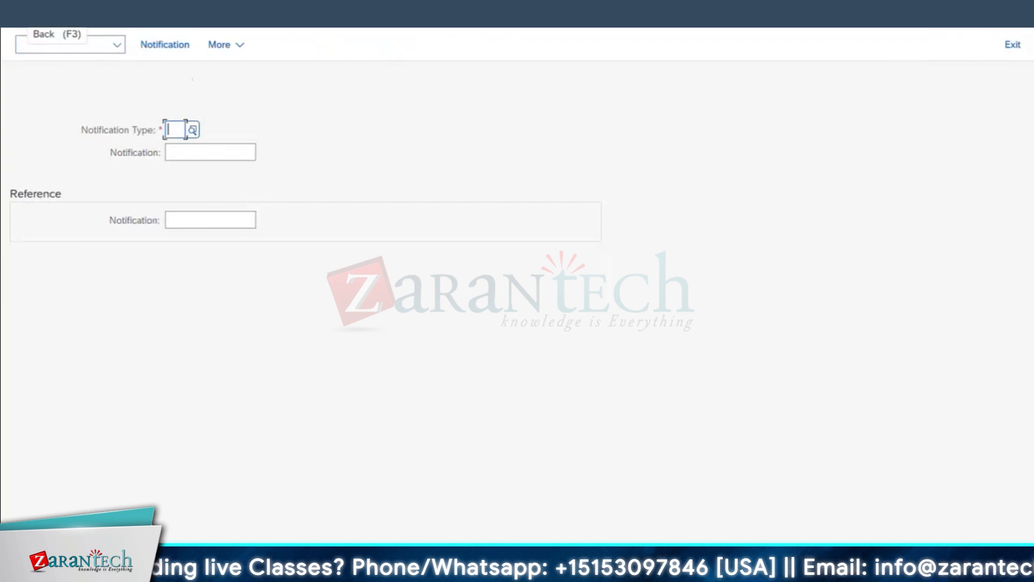
type("M1")
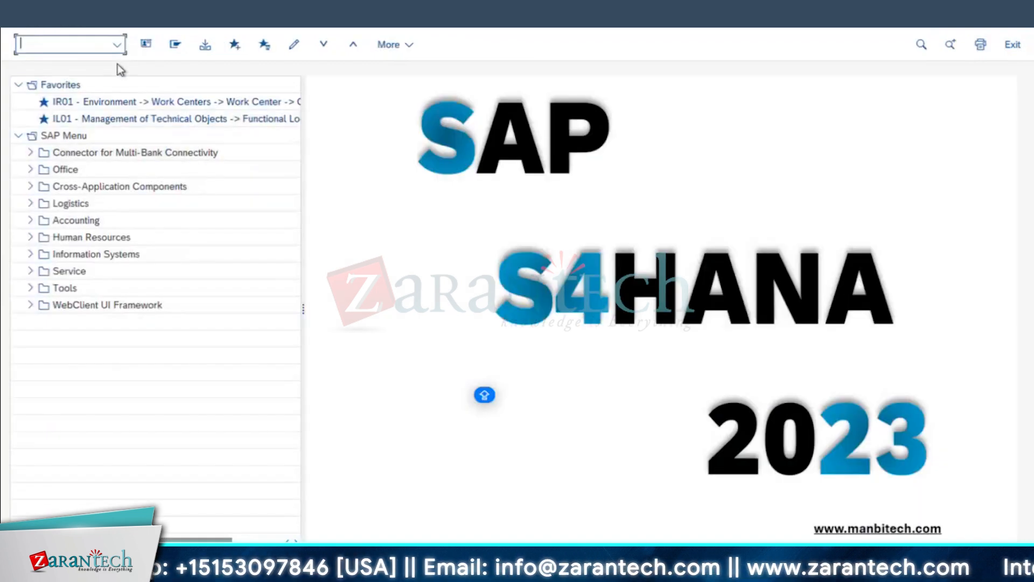
type("IW26")
key("Return")
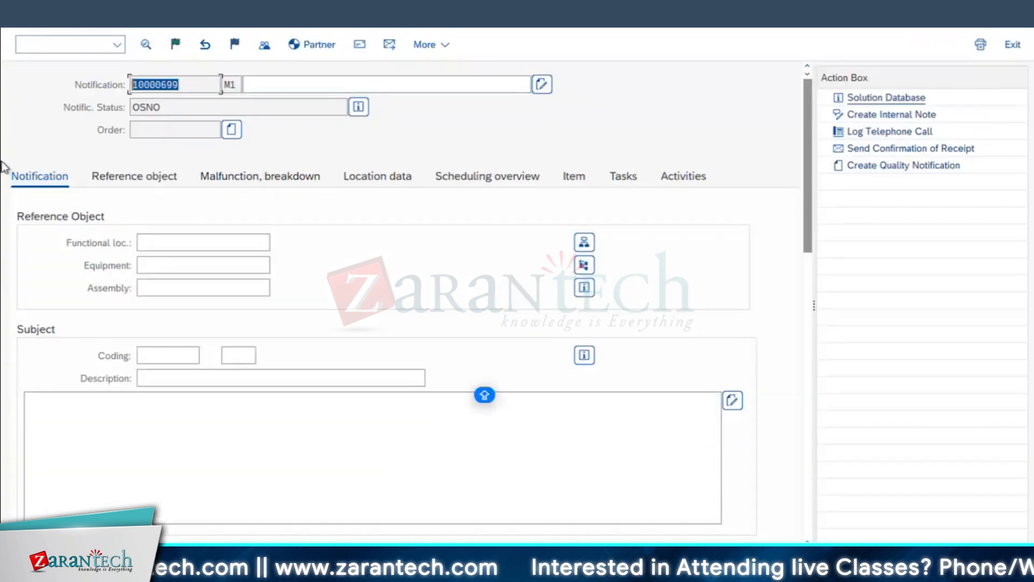
left_click(293, 81)
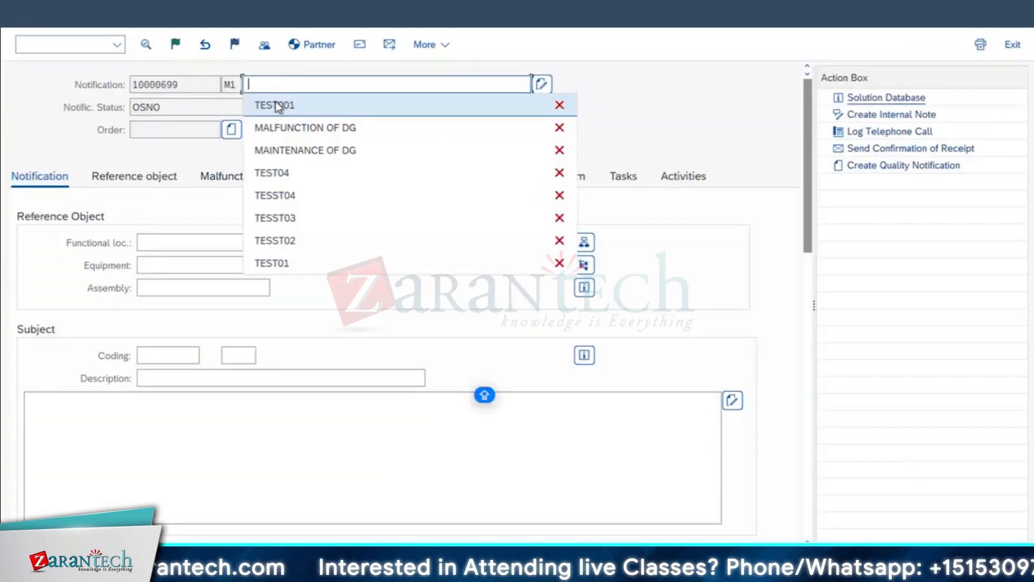
left_click(279, 106)
- Assign equipment 10003060 as the notification's reference object and close its object information
left_click(166, 264)
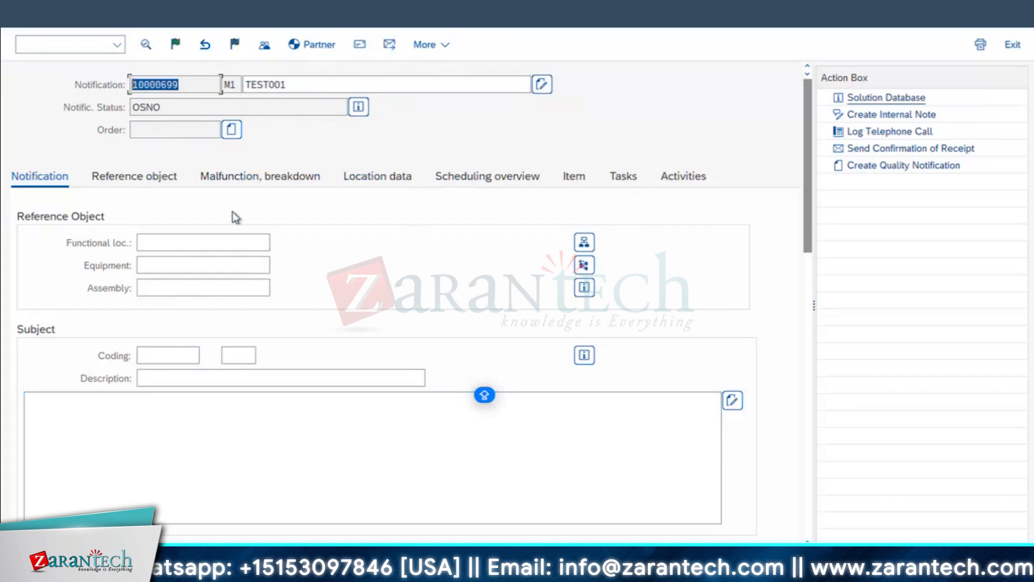
left_click(157, 264)
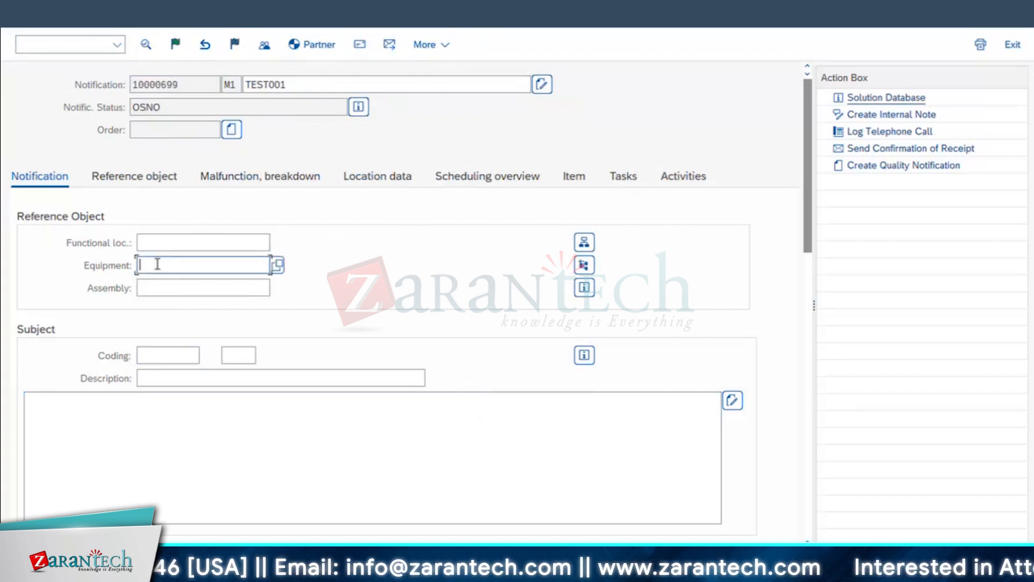
left_click(171, 286)
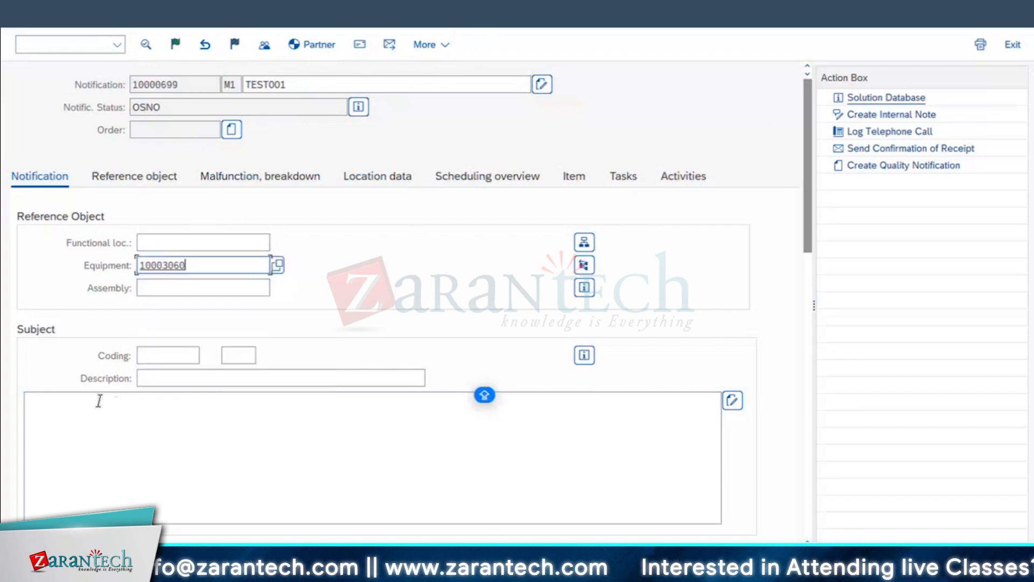
key("Return")
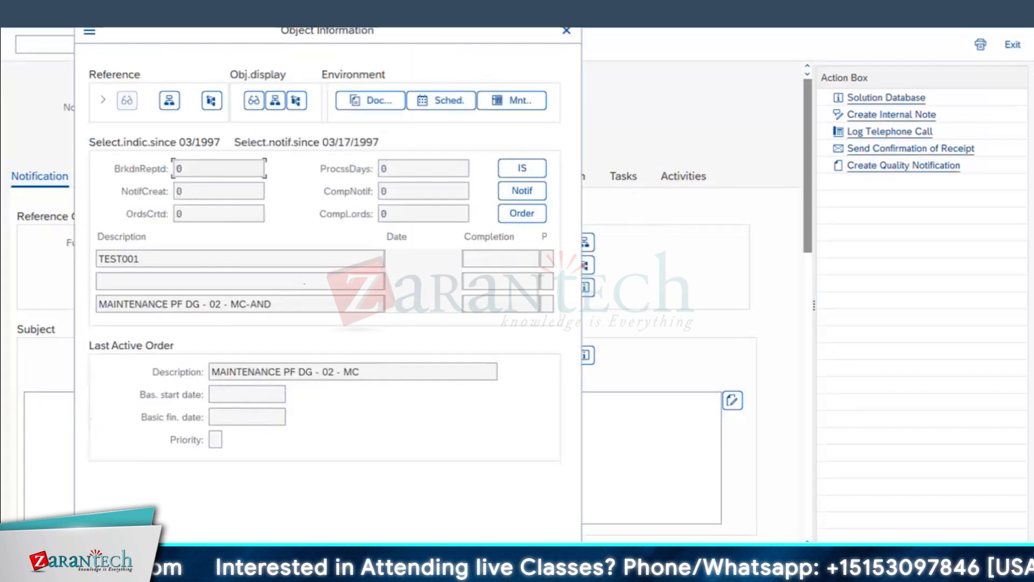
key("Return")
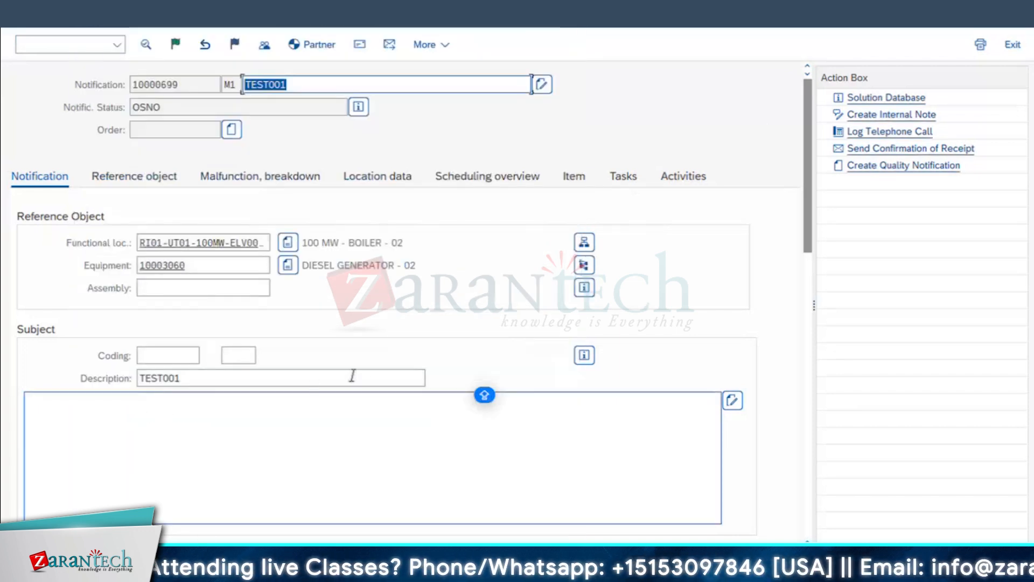
- Enter the long text ERFEGTE, save notification TEST001 and leave the next blank notification without saving
left_click(168, 83)
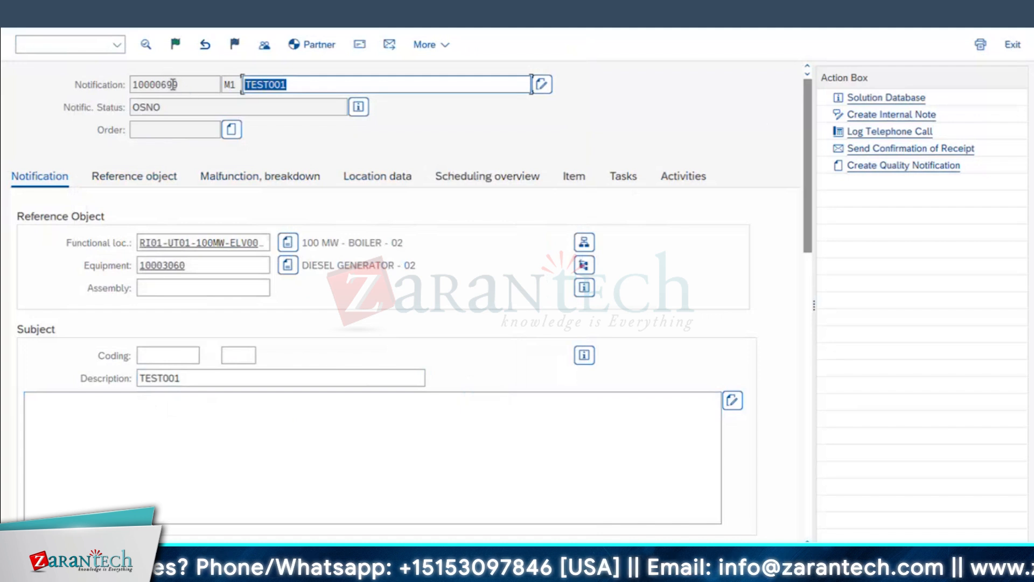
left_click(86, 408)
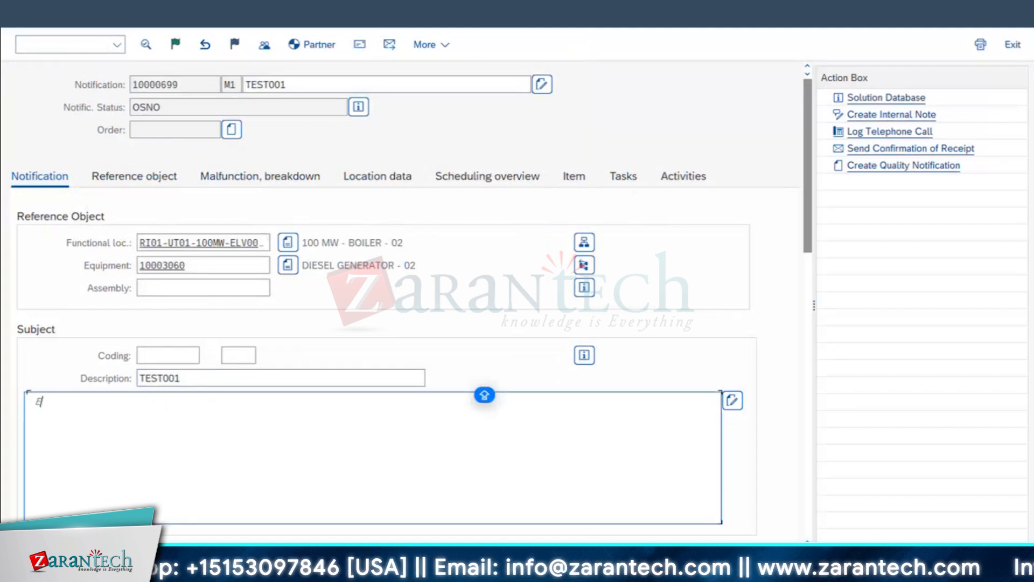
key("ctrl+s")
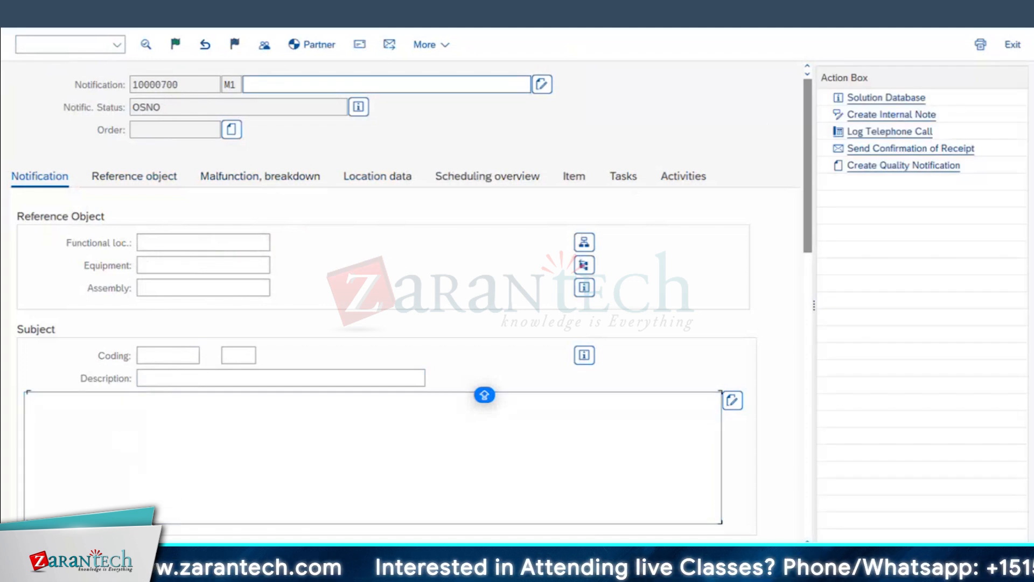
key("F3")
left_click(362, 319)
- Open the newly saved M1 notification TEST001 in change mode
left_click(53, 44)
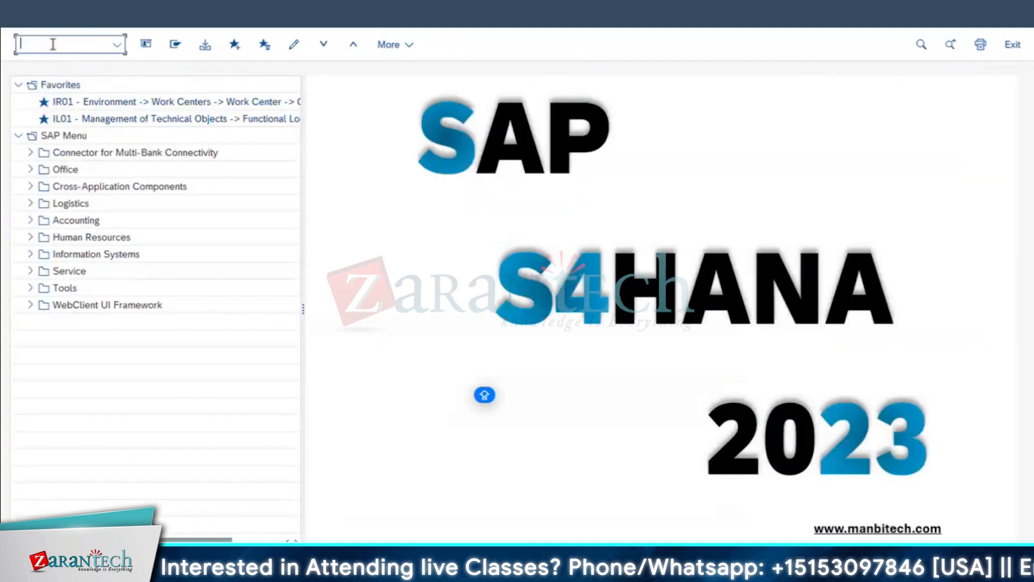
key("Return")
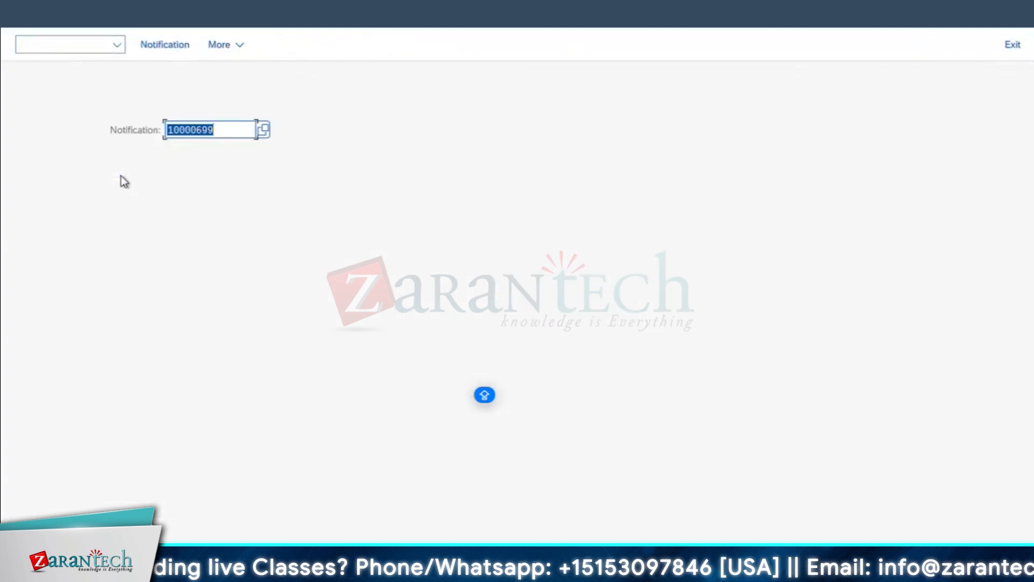
key("Return")
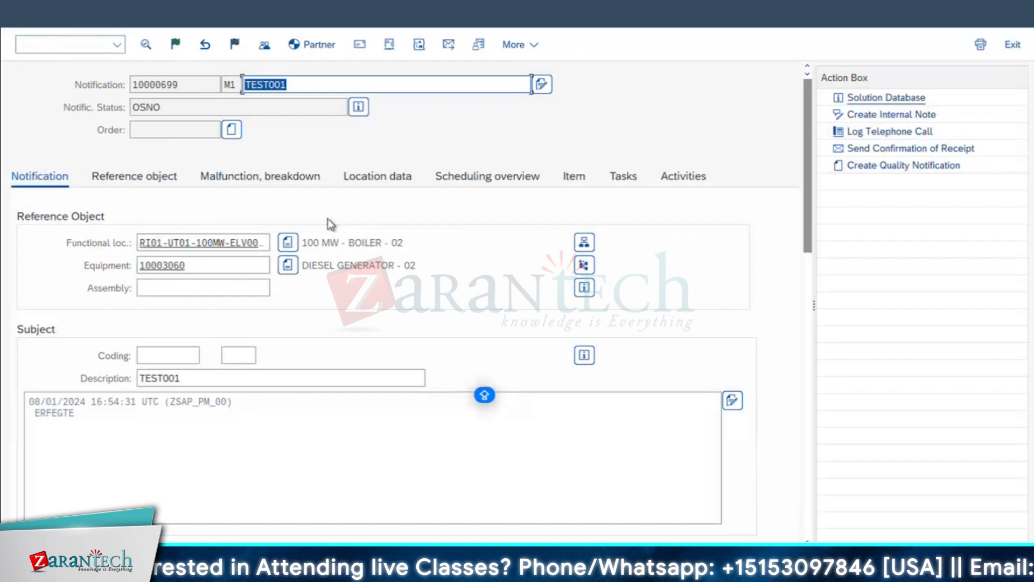
- Check the number of the saved M1 notification TEST001, then leave it and reopen it in change mode
double_click(138, 80)
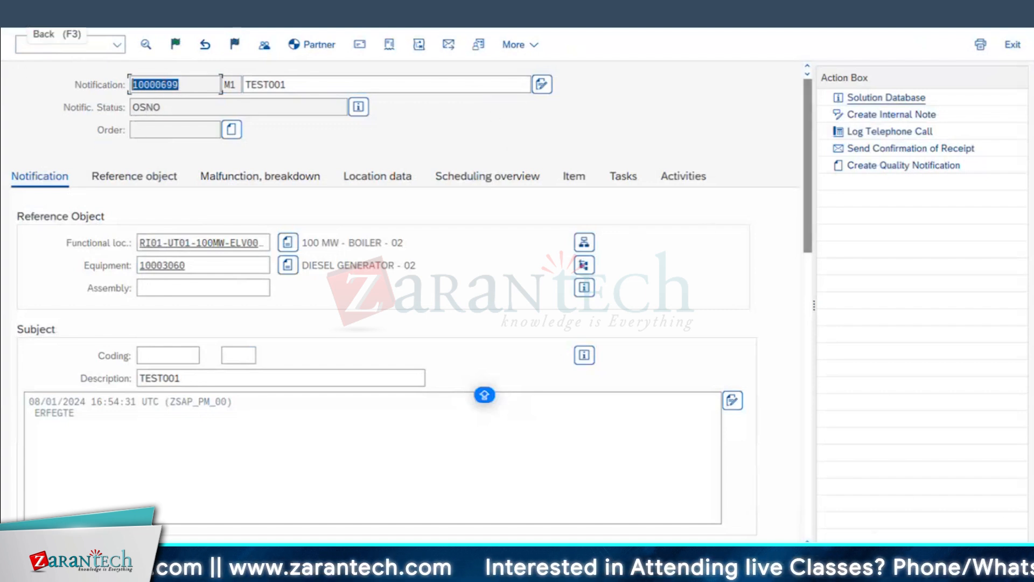
left_click(16, 17)
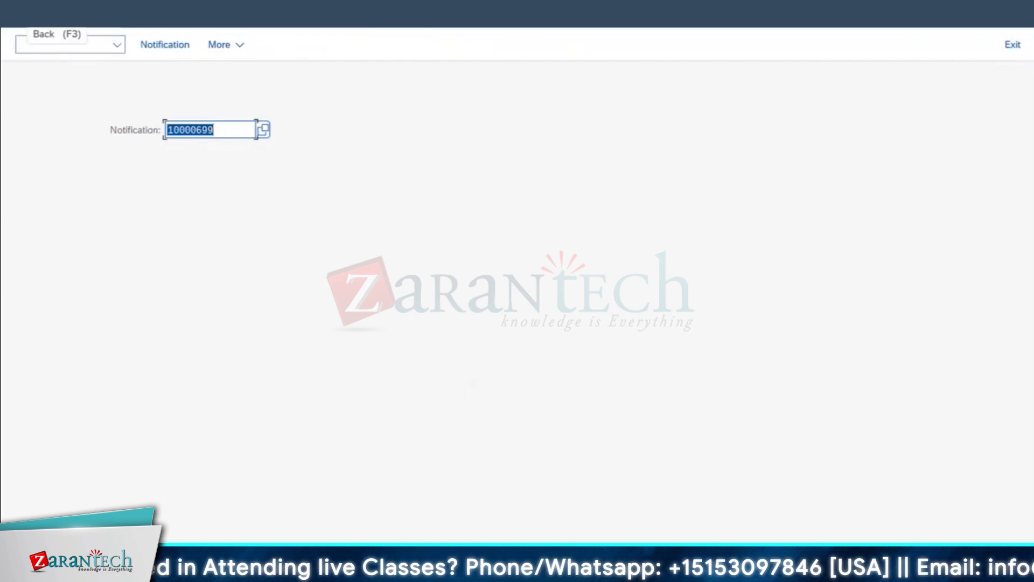
left_click(16, 18)
left_click(354, 571)
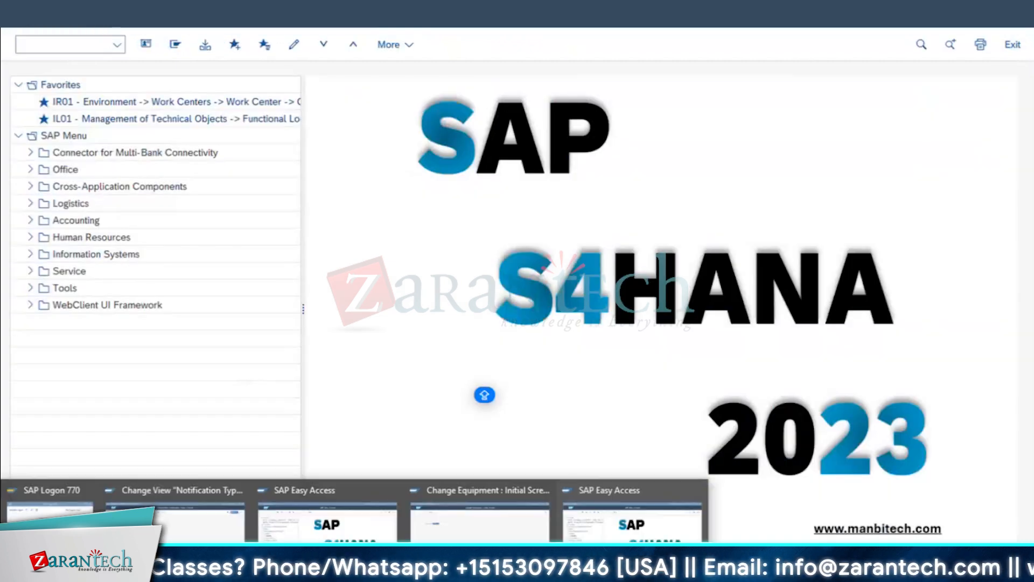
left_click(93, 43)
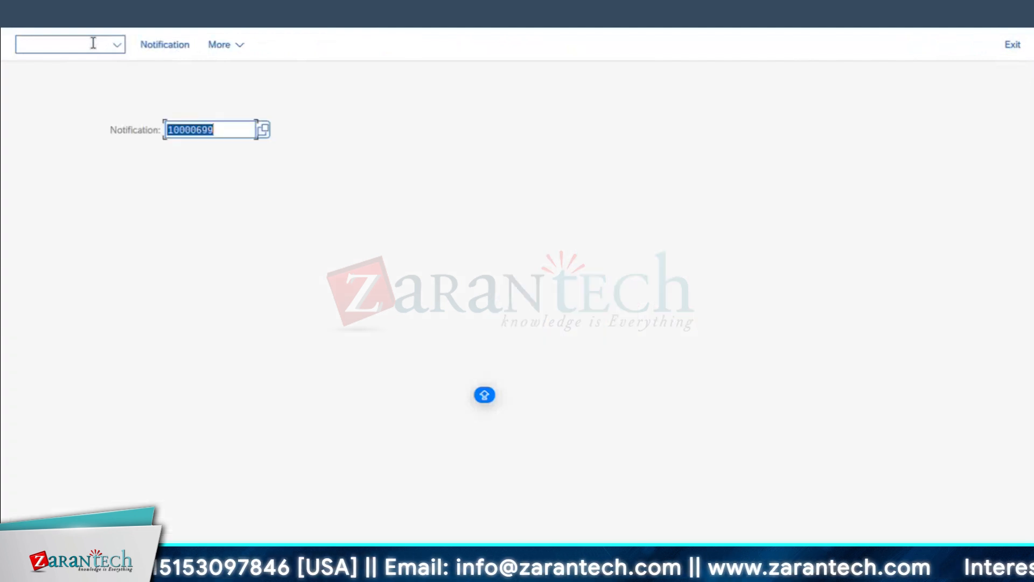
key("Return")
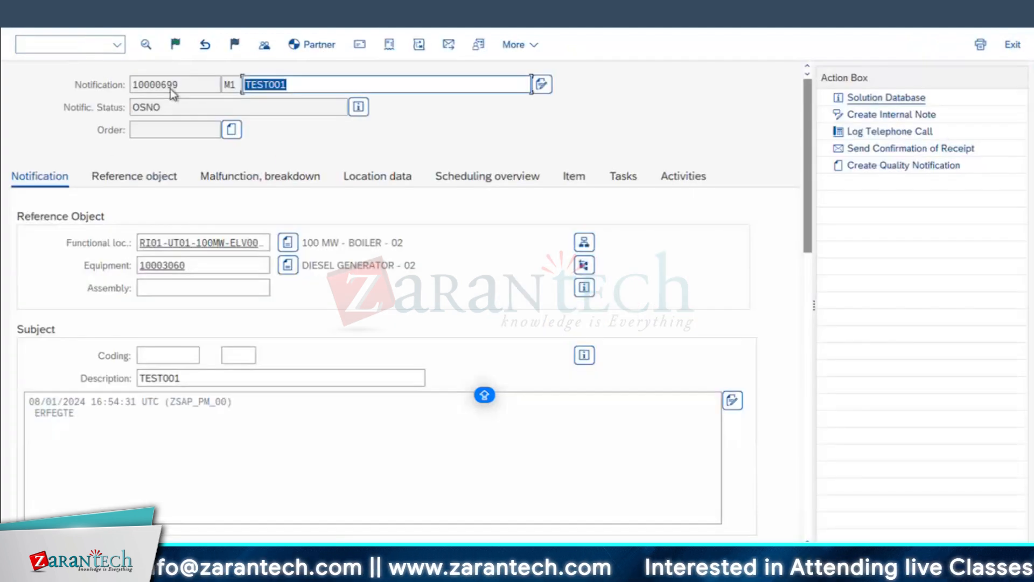
left_click(172, 88)
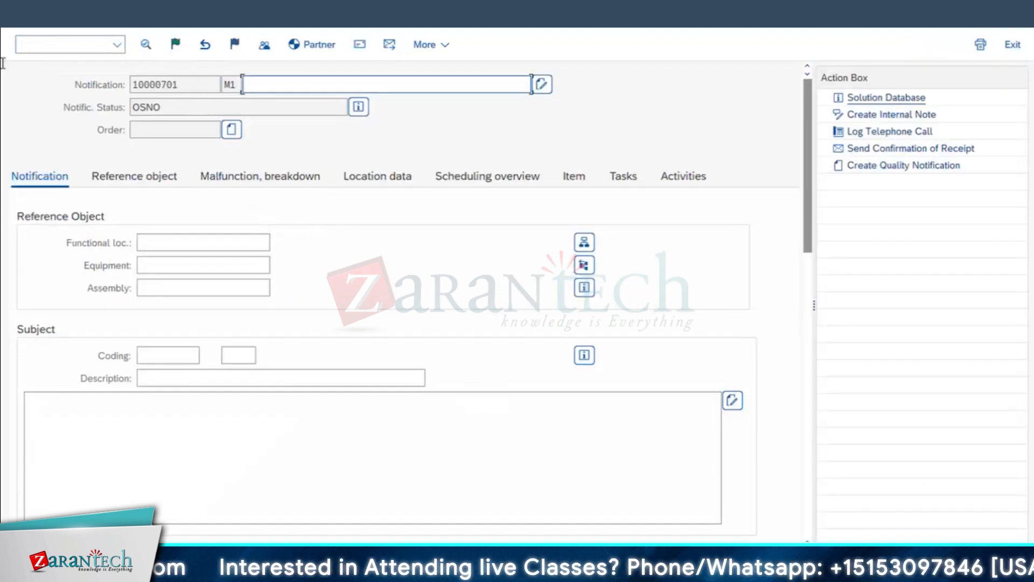
- Examine the number assigned in advance to the new, unsaved M1 notification
left_click(2, 162)
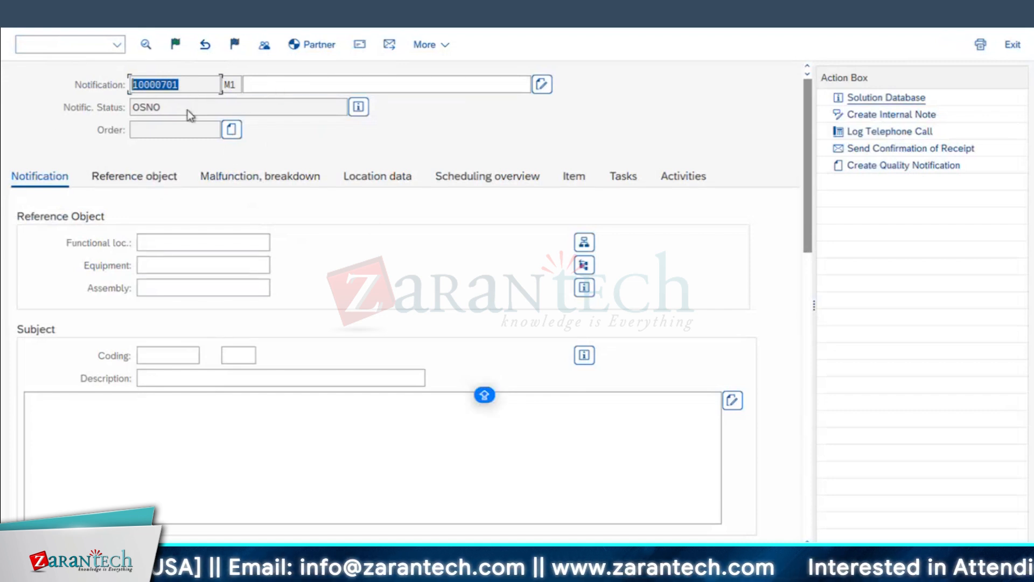
left_click(221, 109)
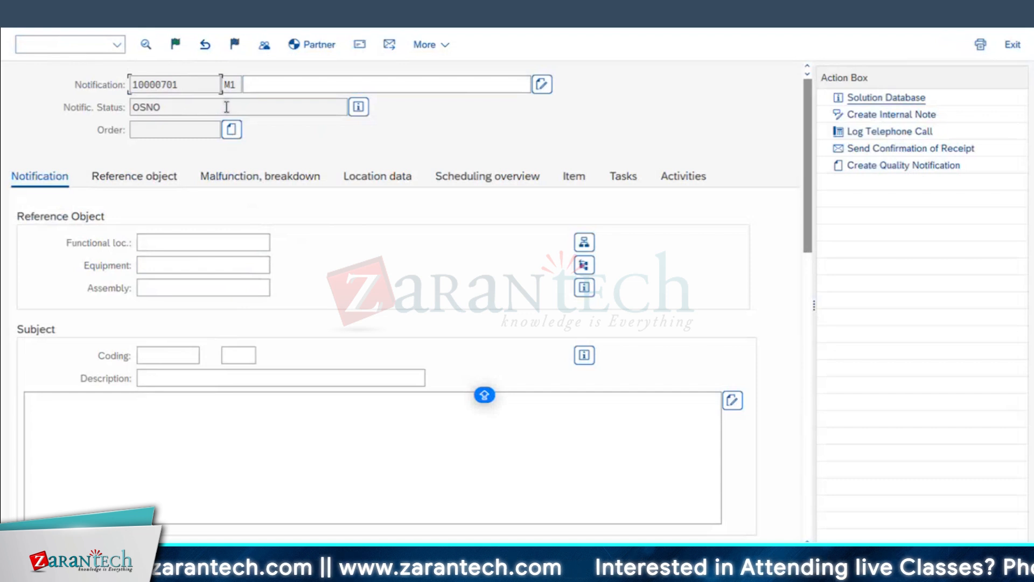
left_click(85, 82)
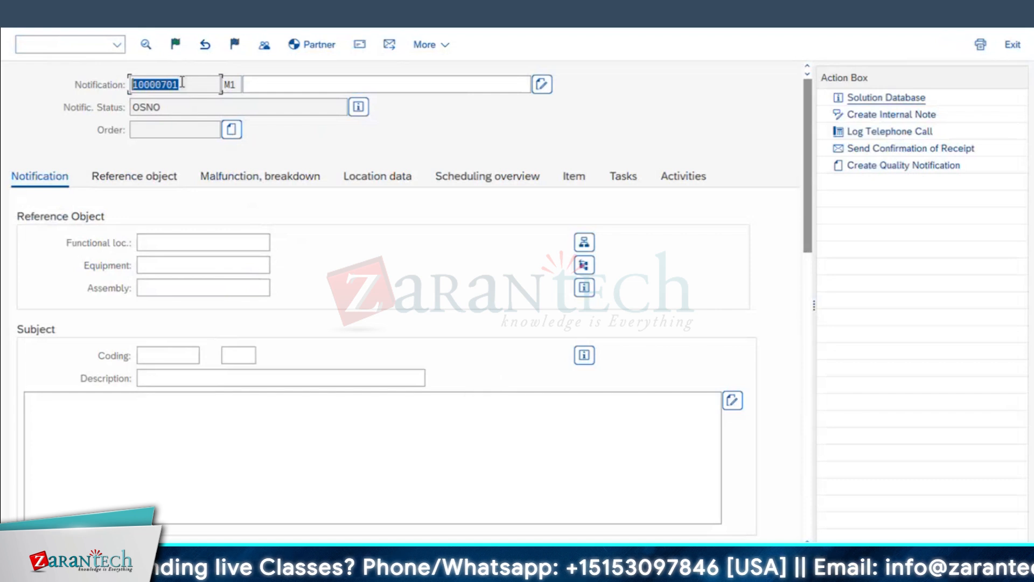
left_click(181, 86)
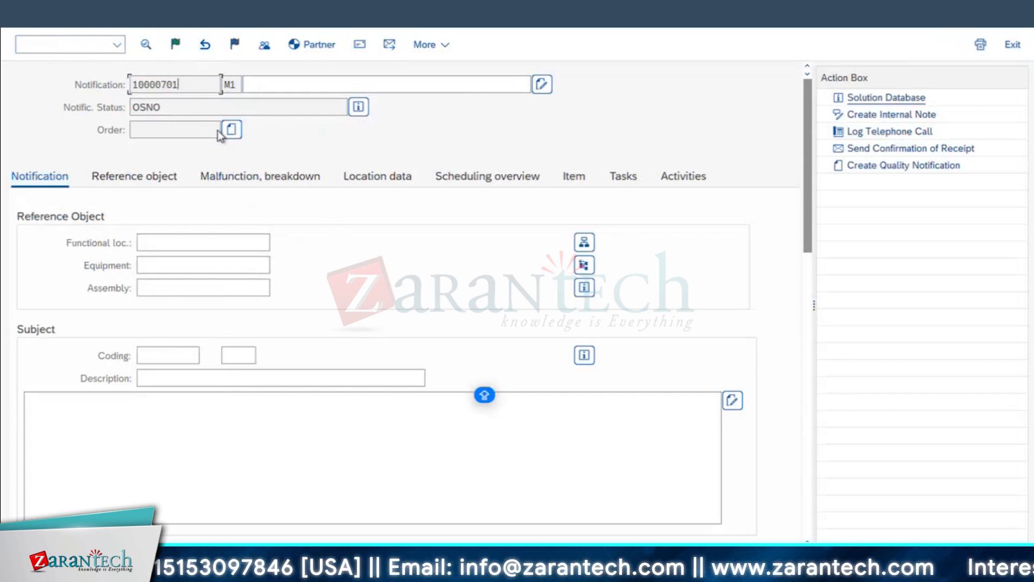
double_click(161, 88)
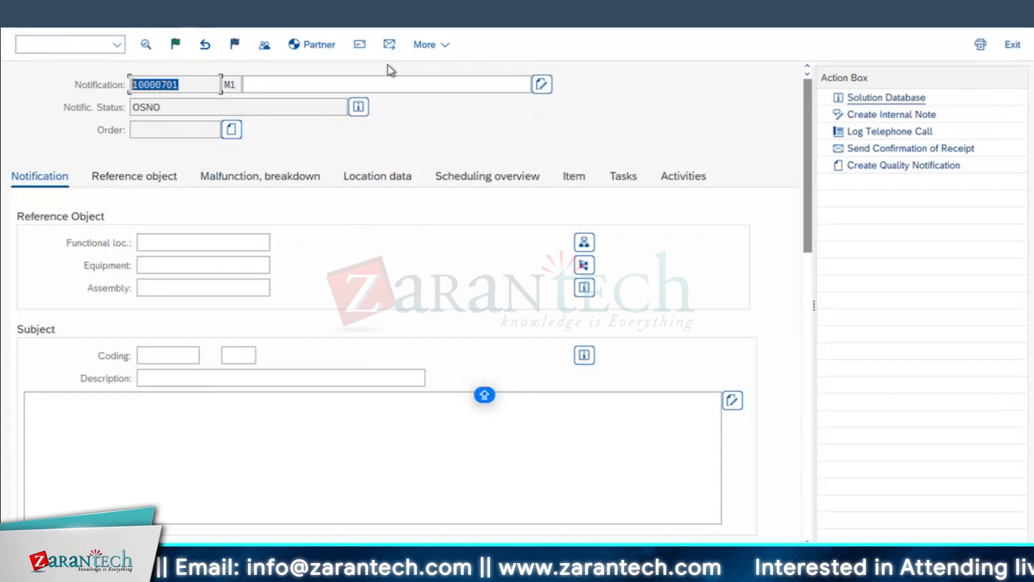
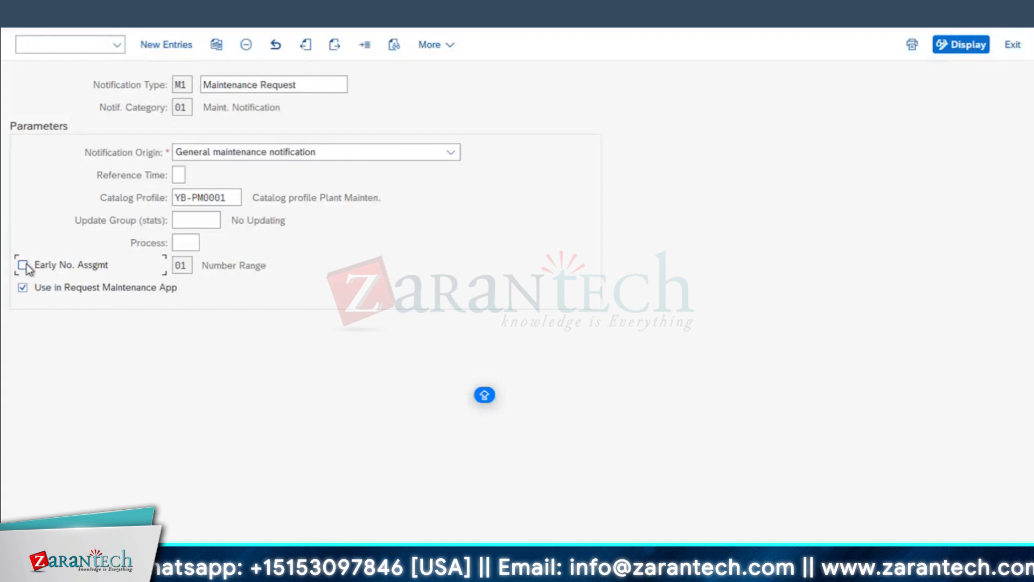
- Clear Early No. Assgmt for notification type M1 and start a new M1 notification with transaction IW26
left_click(2, 280)
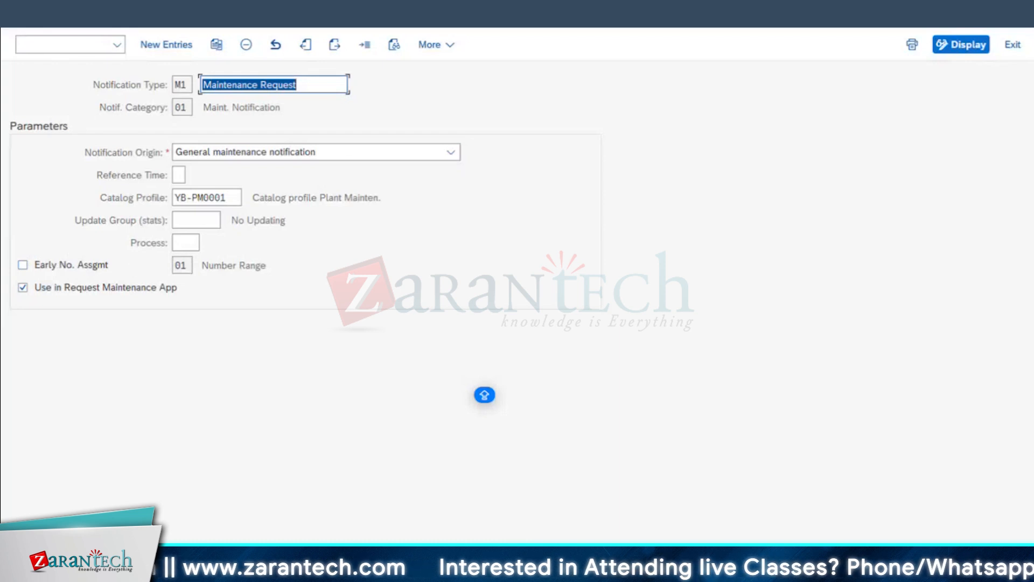
mouse_move(355, 570)
left_click(632, 506)
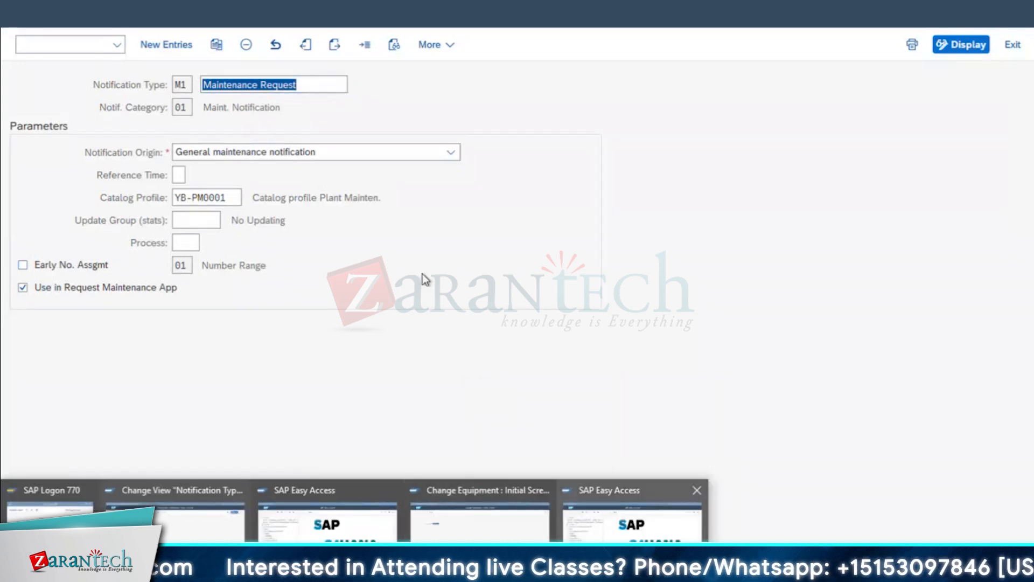
type("IW26")
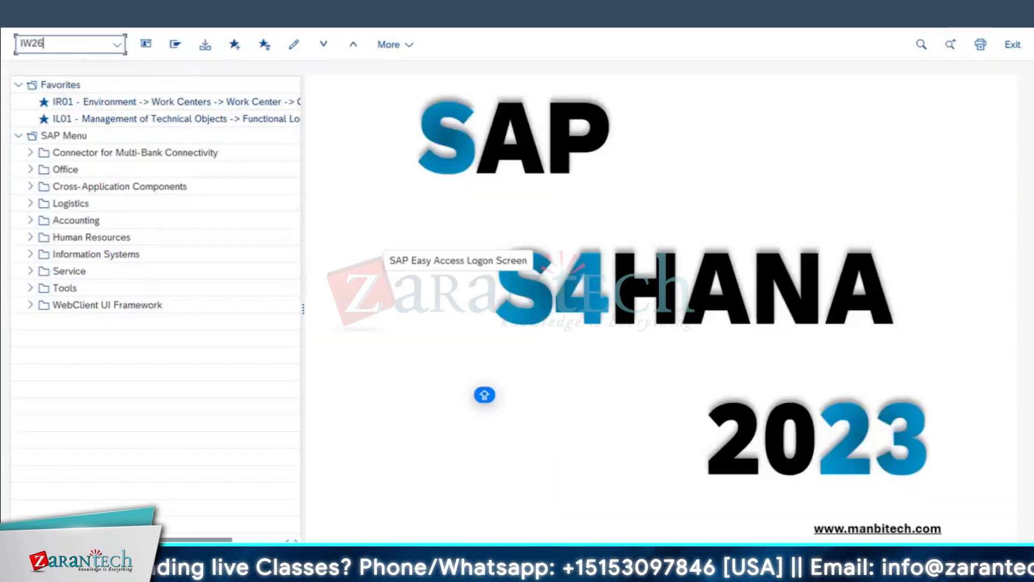
key("Return")
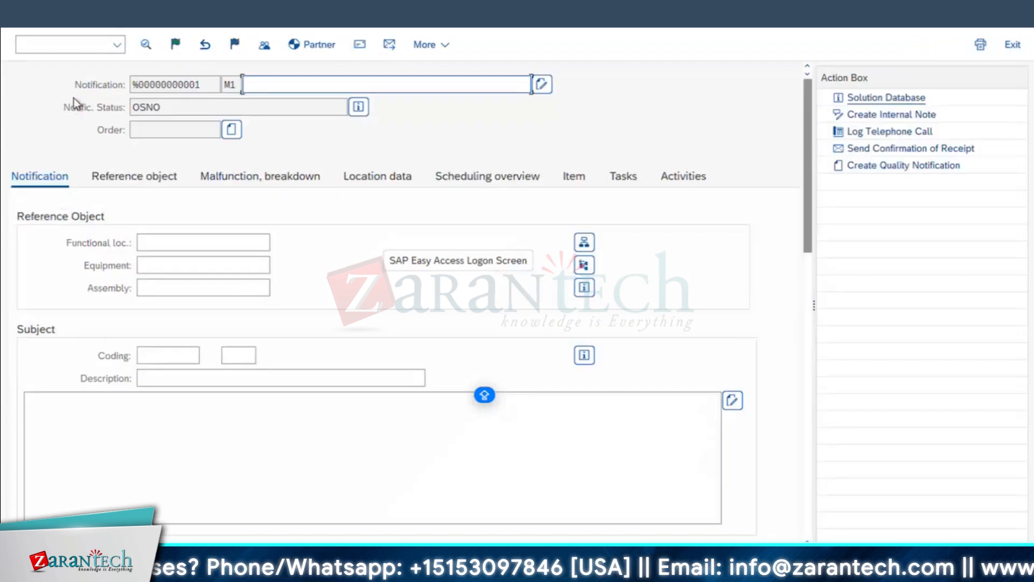
- Examine the number field of the new M1 notification and leave the notification without saving
left_click_drag(203, 85, 5, 122)
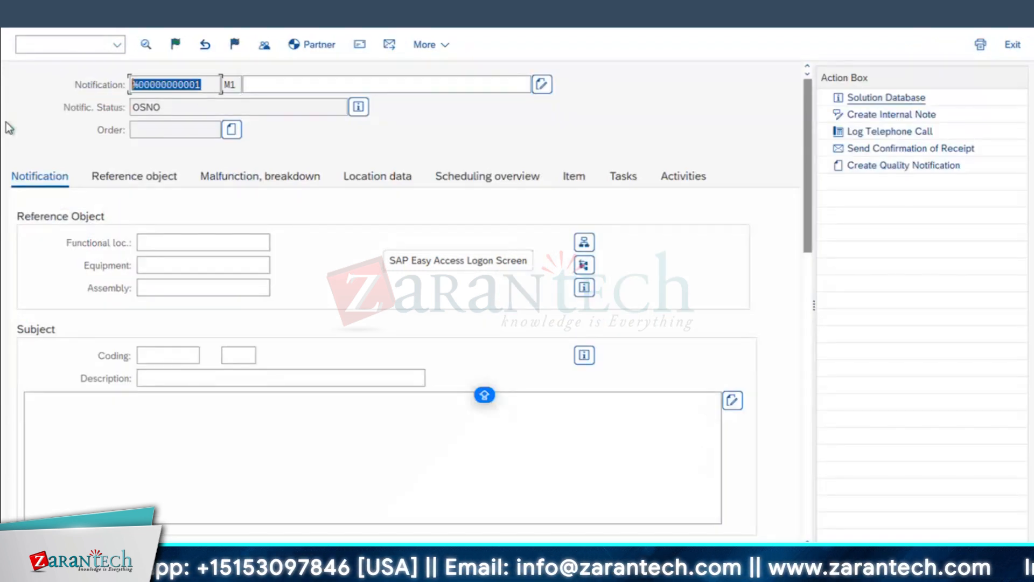
left_click(199, 84)
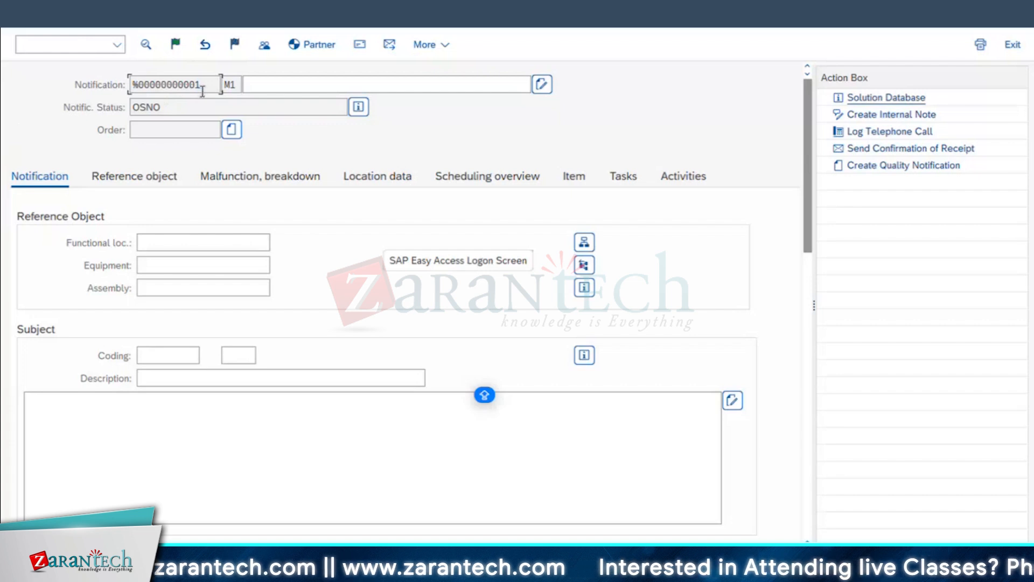
left_click_drag(205, 84, 52, 80)
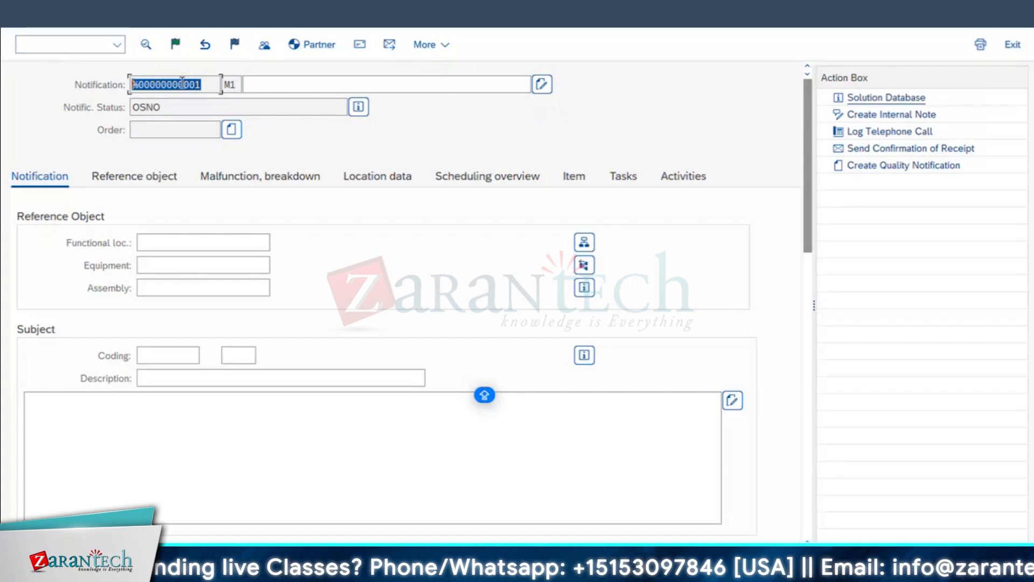
left_click(203, 84)
double_click(179, 83)
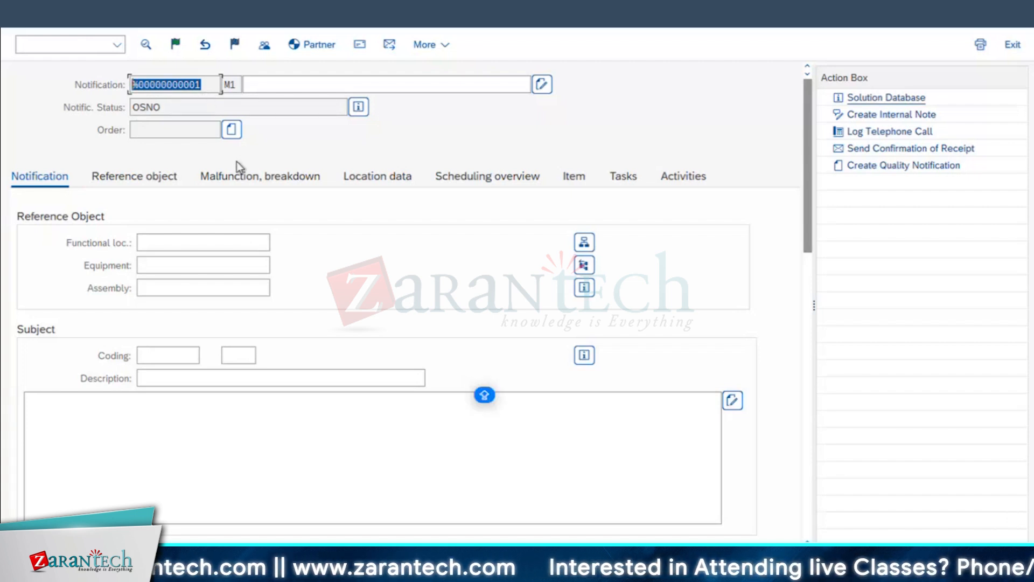
left_click(34, 16)
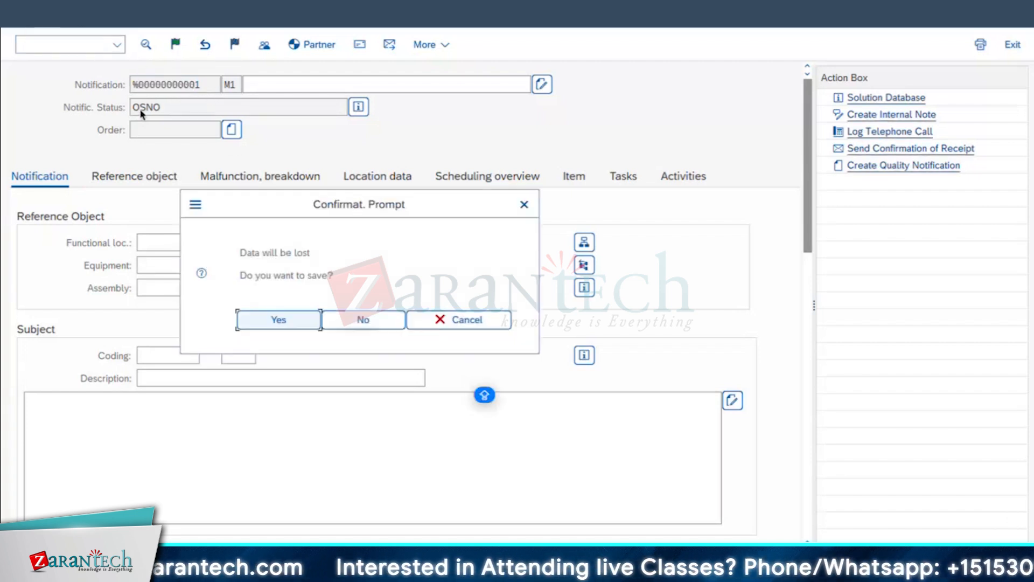
left_click(372, 321)
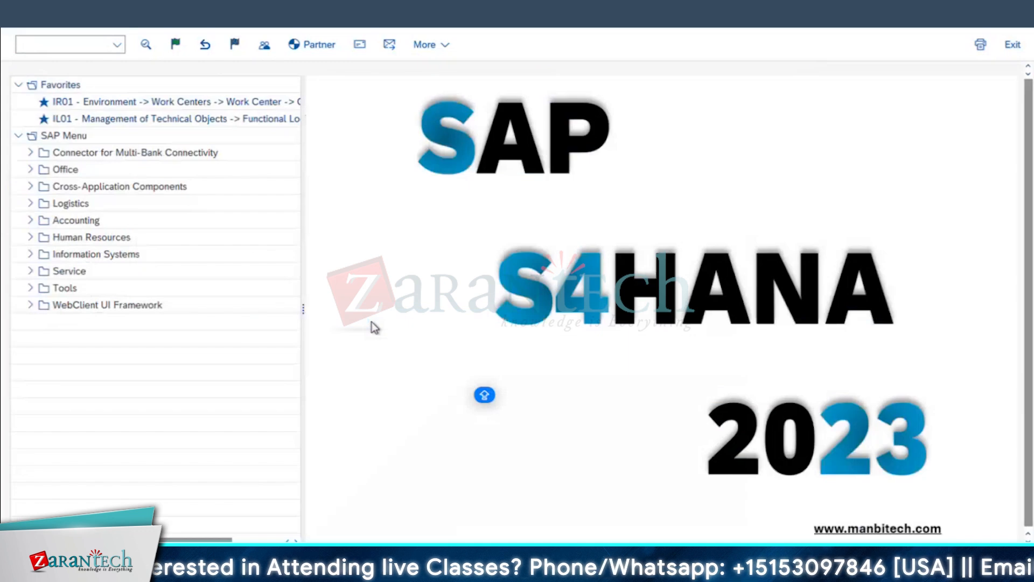
- Start another M1 notification from a different session and inspect the number in its header
left_click(334, 577)
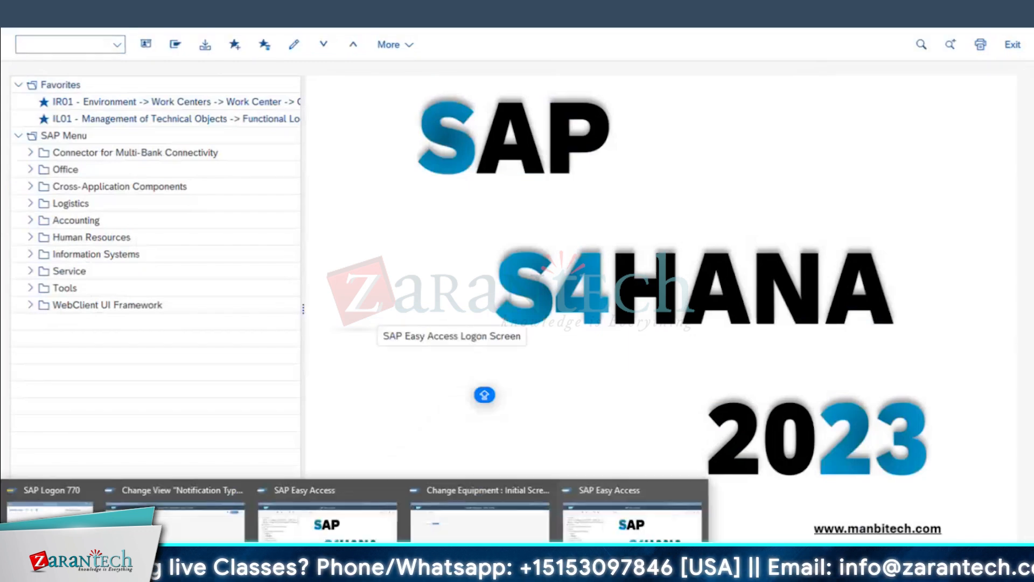
left_click(535, 490)
left_click(187, 153)
key("Return")
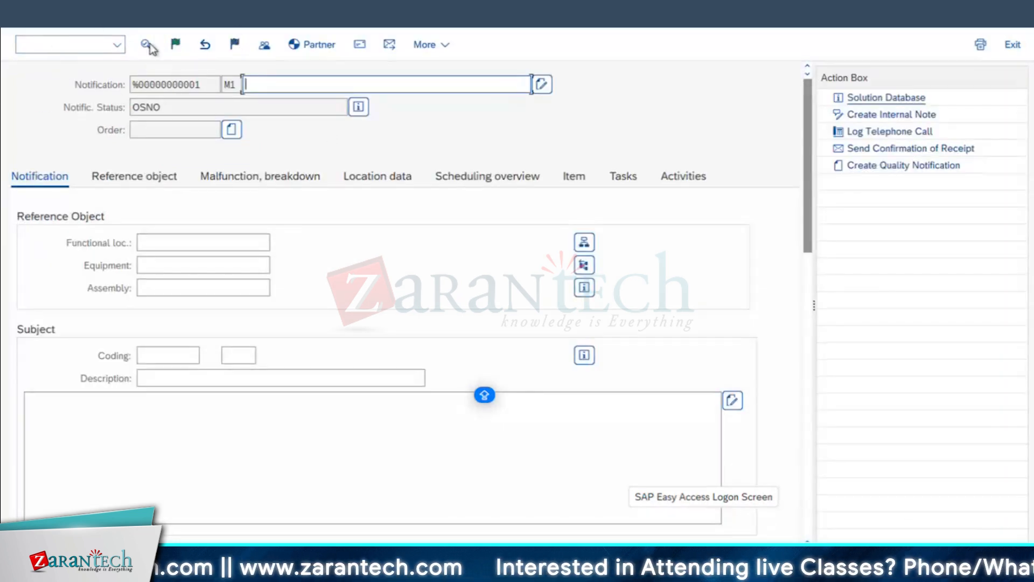
double_click(203, 86)
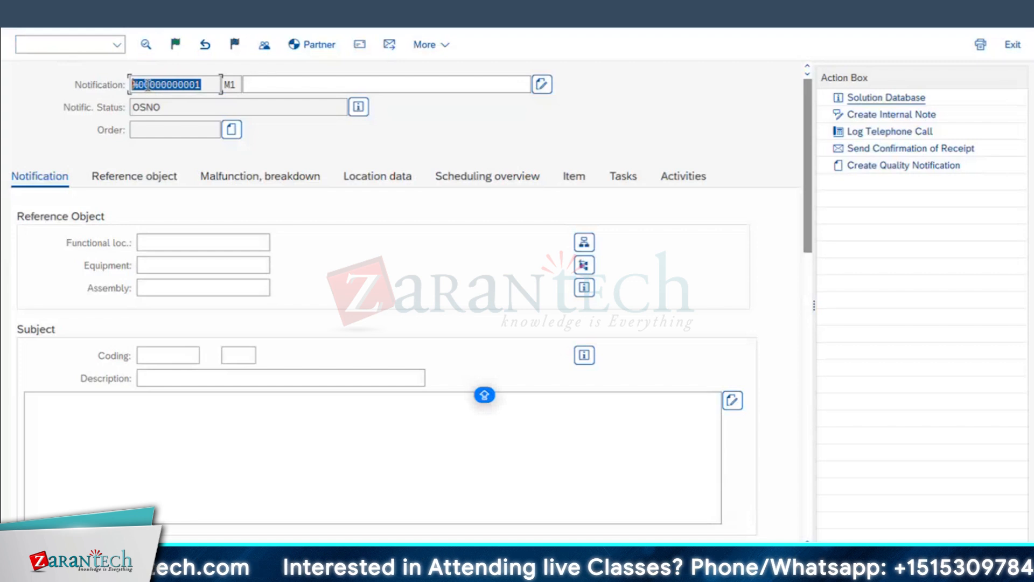
double_click(203, 85)
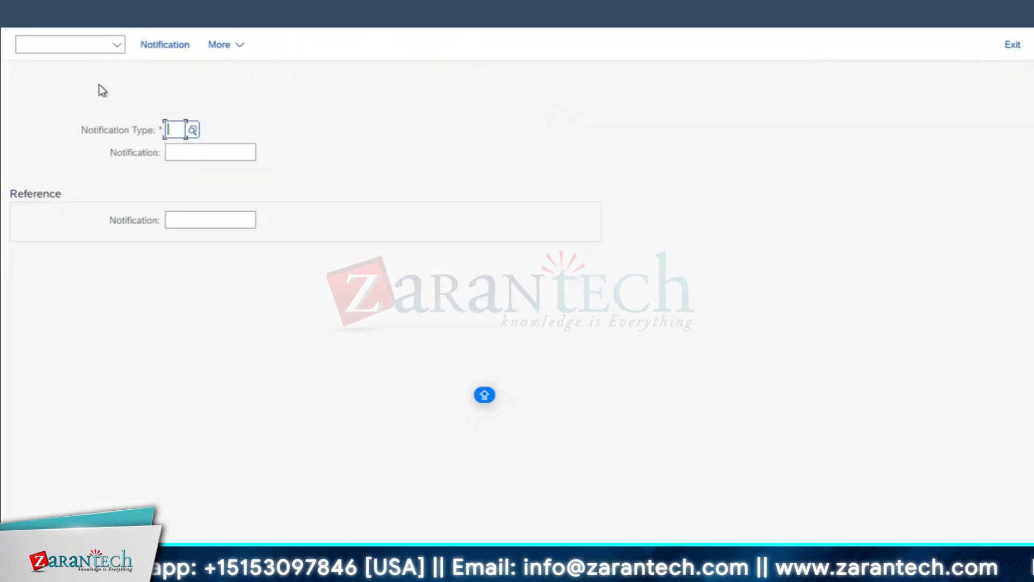
- Leave the notification creation screen and return to the SAP Easy Access screen
left_click(20, 17)
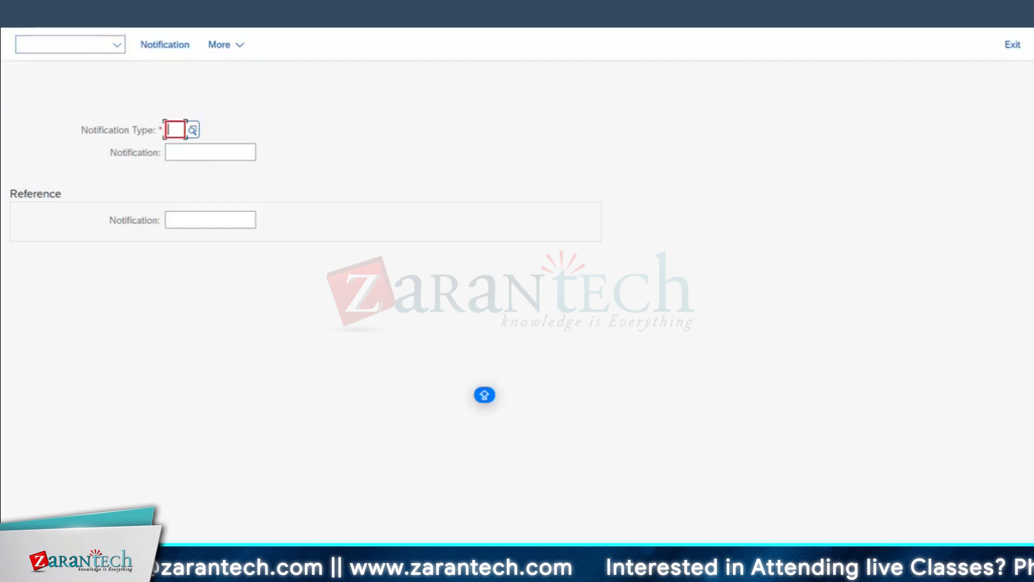
left_click(1013, 45)
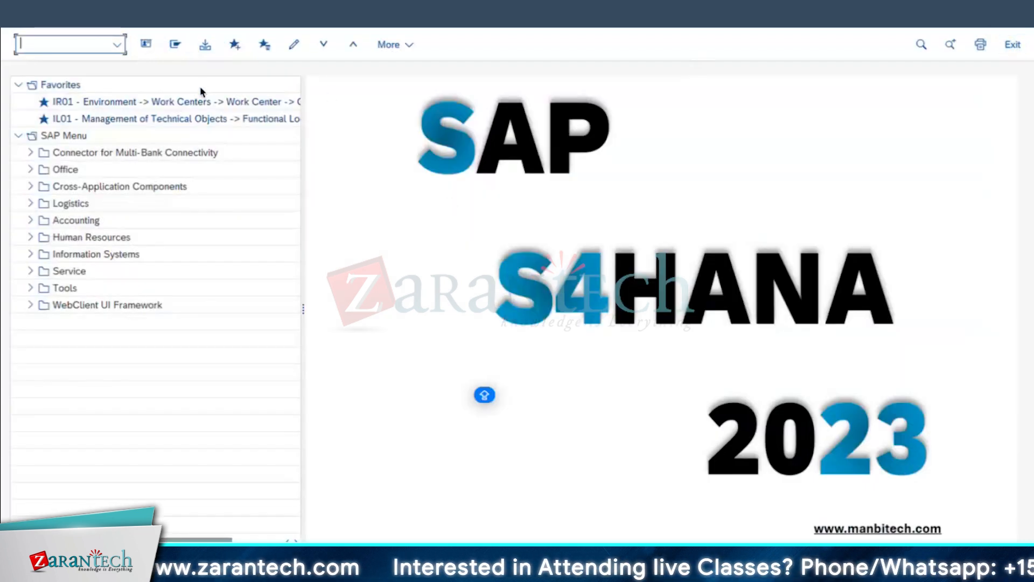
left_click_drag(302, 307, 274, 302)
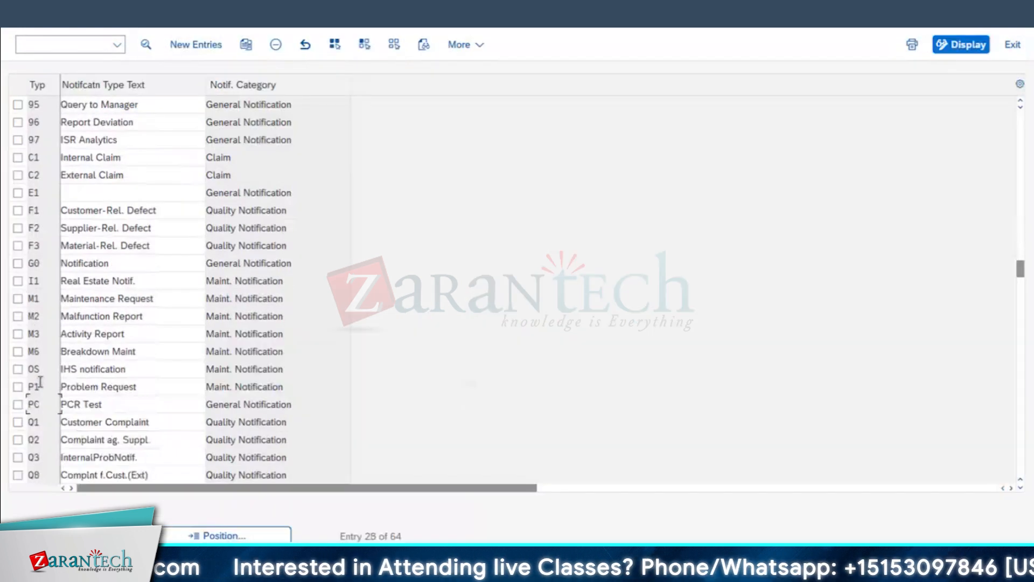
- Select notification type Z1 Malfunction Report in the notification types overview and open its details
scroll(38, 451, "down", 4)
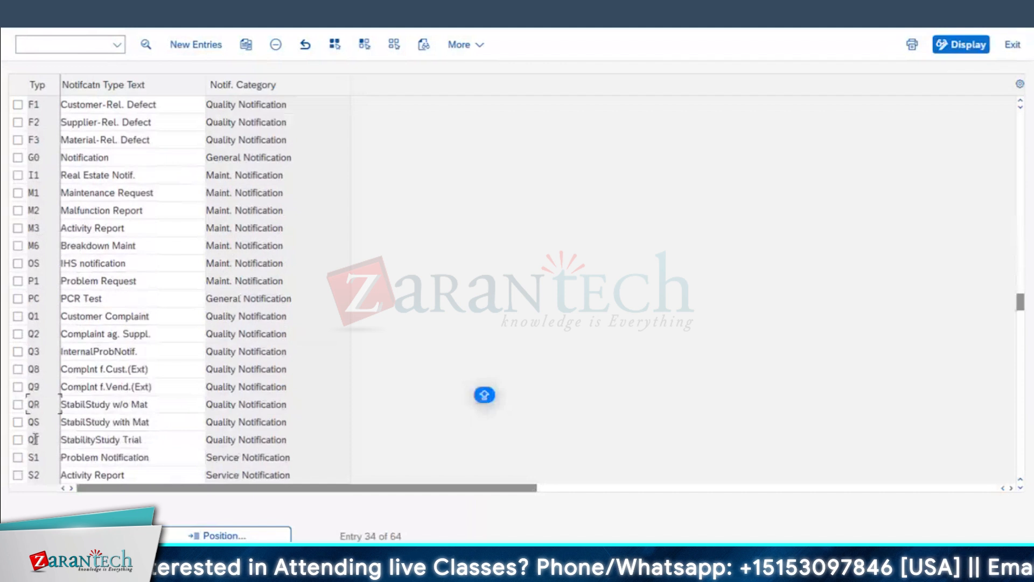
scroll(39, 452, "down", 4)
scroll(42, 364, "up", 2)
left_click(17, 424)
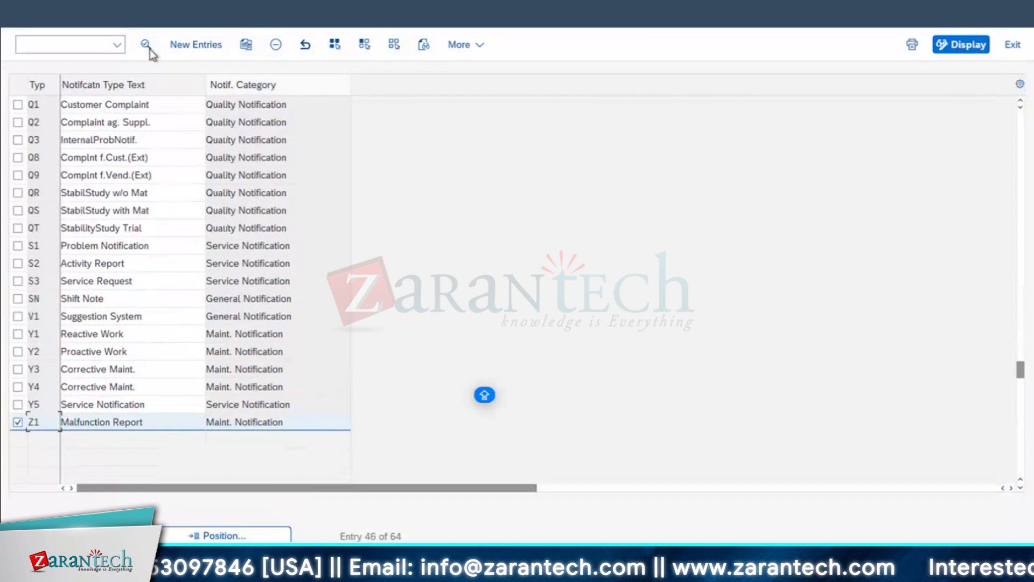
left_click(149, 48)
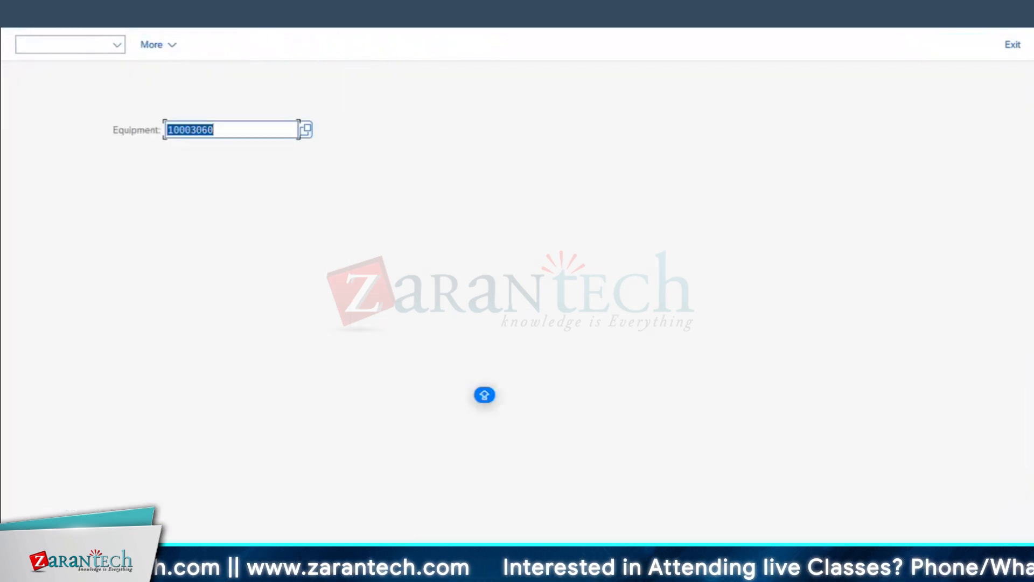
- Try to create a notification of type Z1 Malfunction Report with transaction IW21
left_click(34, 37)
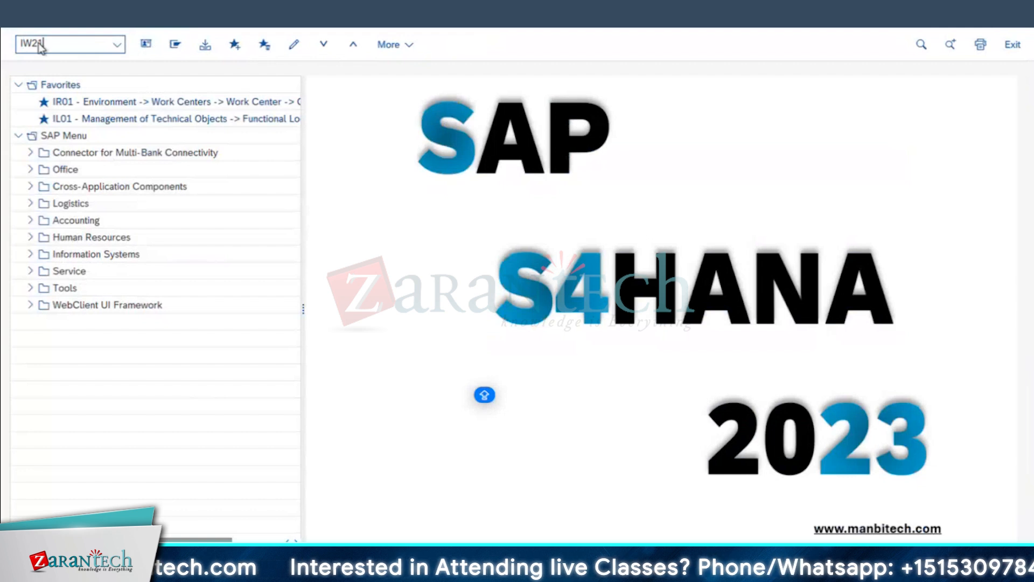
type("IW21")
key("Return")
left_click(193, 132)
scroll(135, 211, "down", 2)
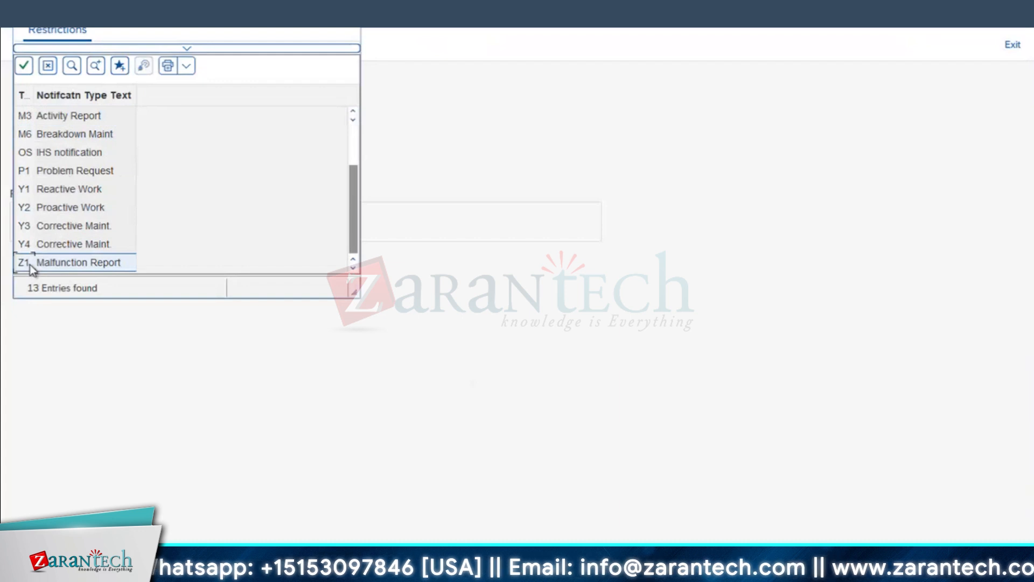
double_click(30, 264)
key("Return")
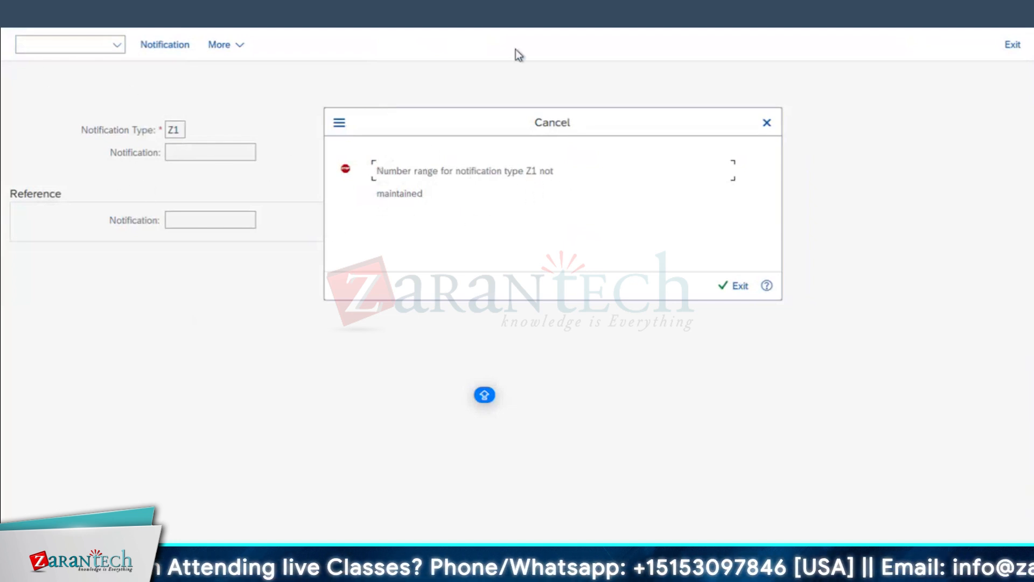
- Close the number range error, return to the customizing session and leave the notification types overview for the customizing activity structure
left_click(767, 123)
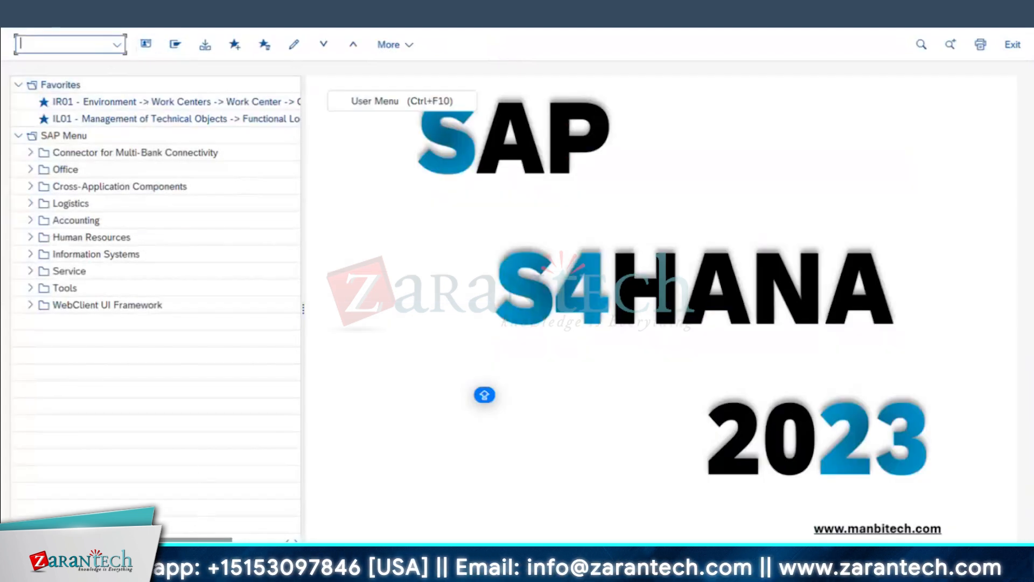
left_click(336, 570)
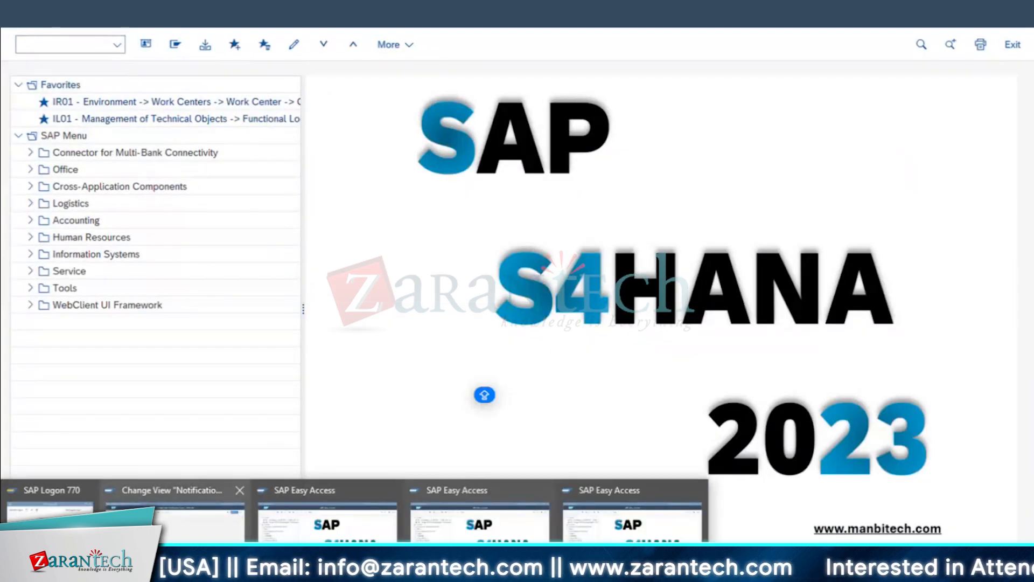
left_click(175, 517)
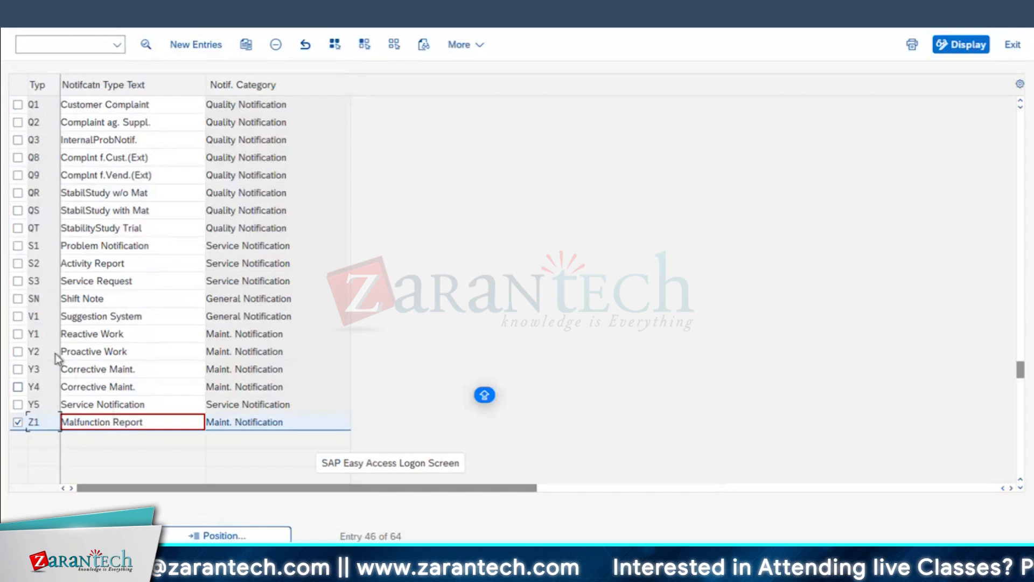
left_click(14, 15)
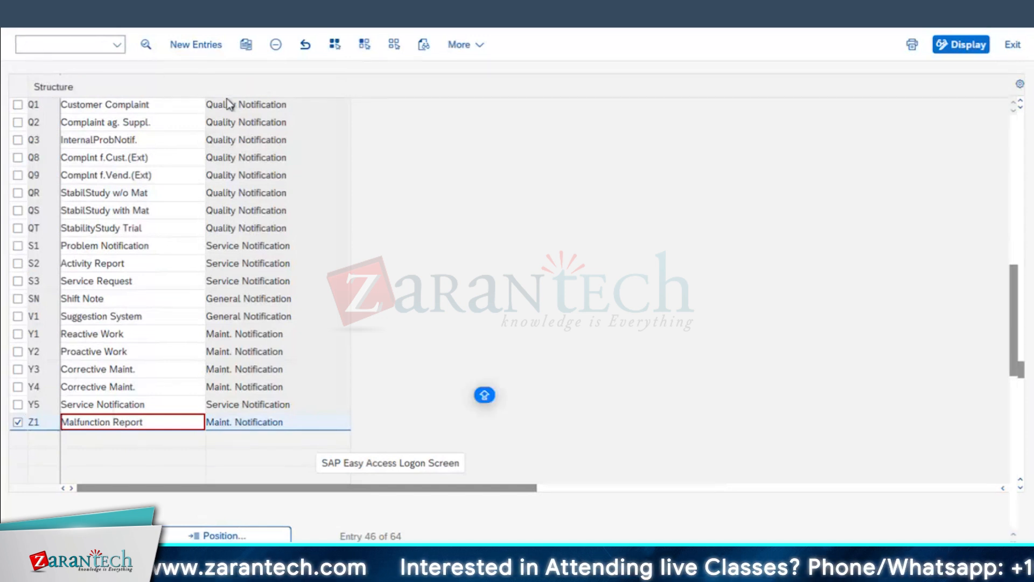
scroll(329, 242, "down", 1)
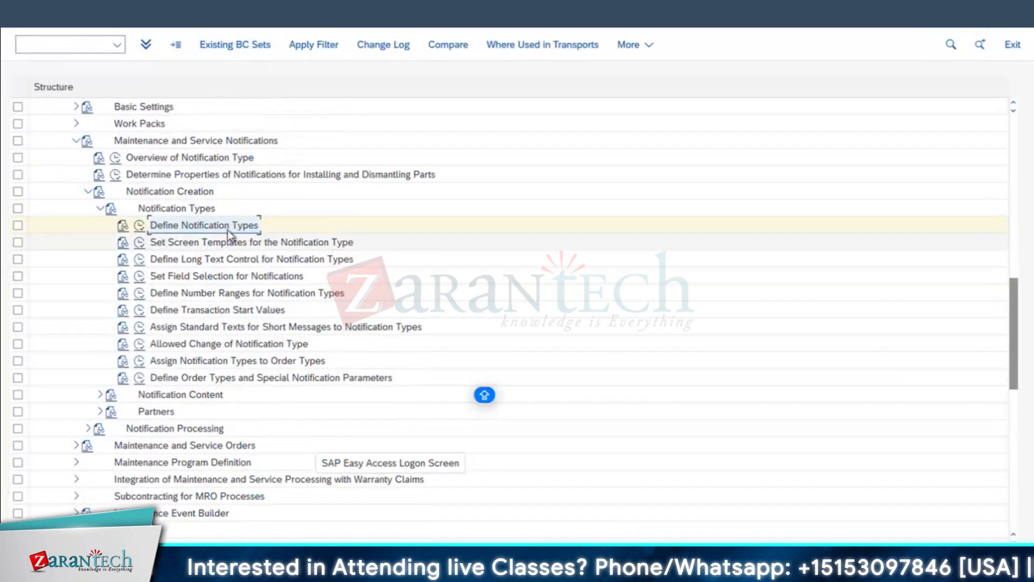
- Open Set Screen Templates for the Notification Type for type M1 and review its tab entries
left_click(190, 241)
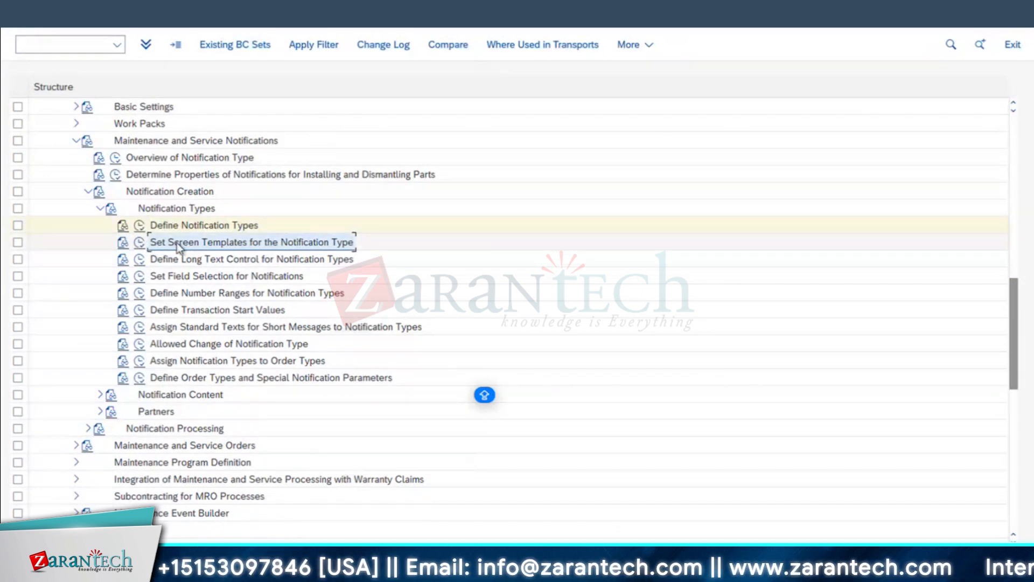
left_click(140, 243)
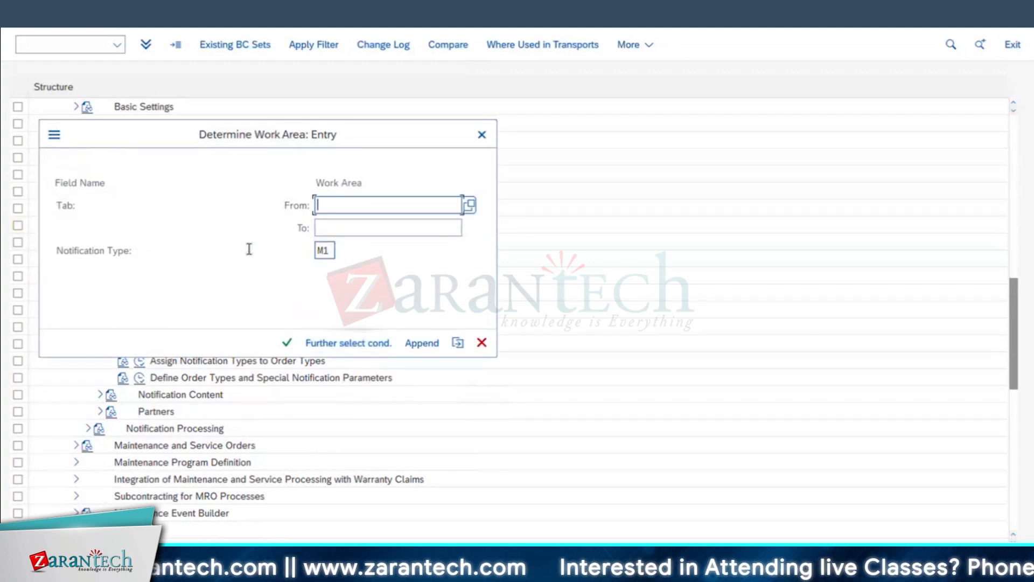
double_click(325, 251)
left_click(344, 249)
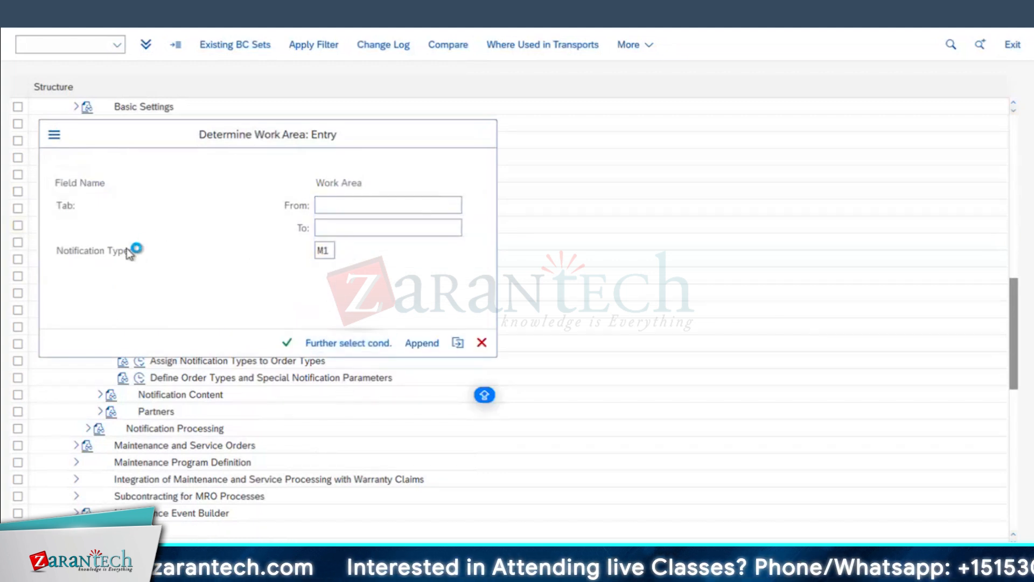
left_click(372, 134)
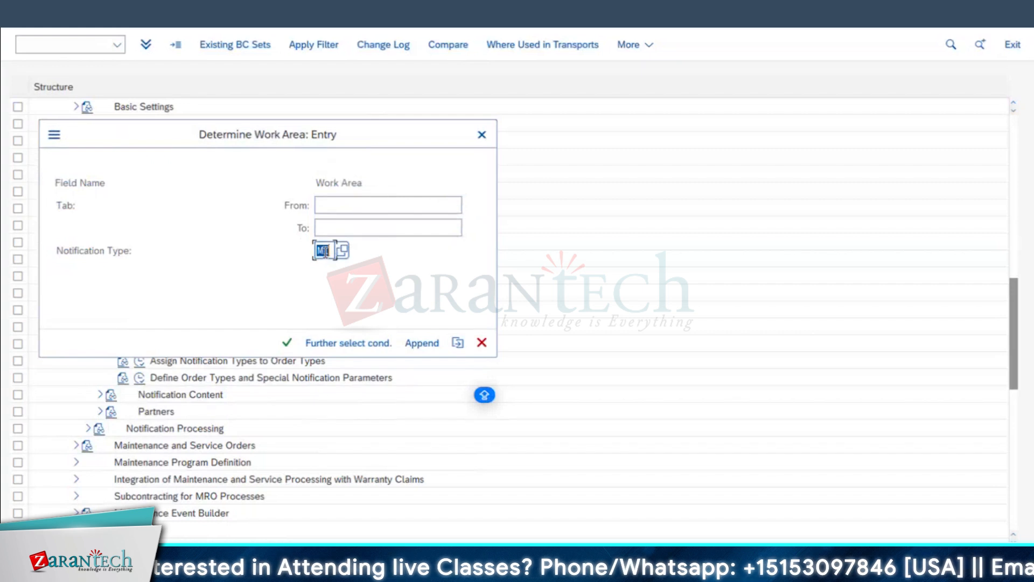
left_click(291, 342)
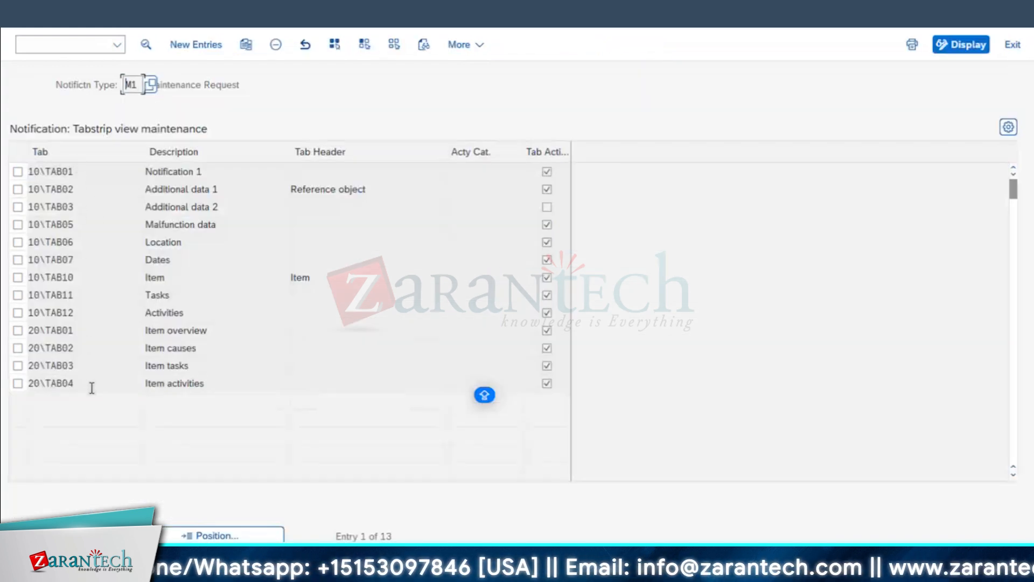
left_click(207, 188)
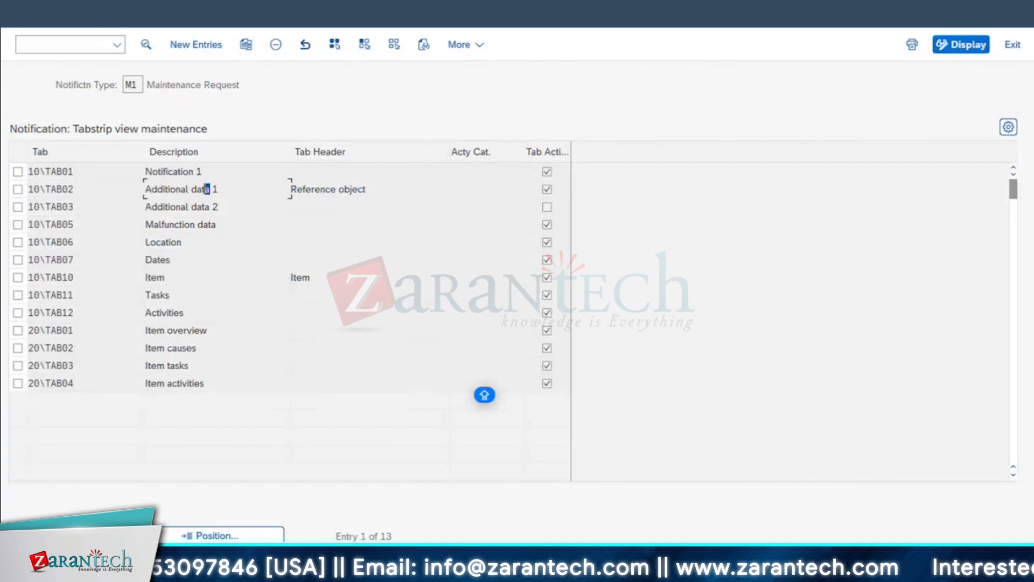
- Display the M1 notification TEST001 with transaction IW23 in another session, check its tabs and return to the initial screen
mouse_move(622, 549)
left_click(337, 521)
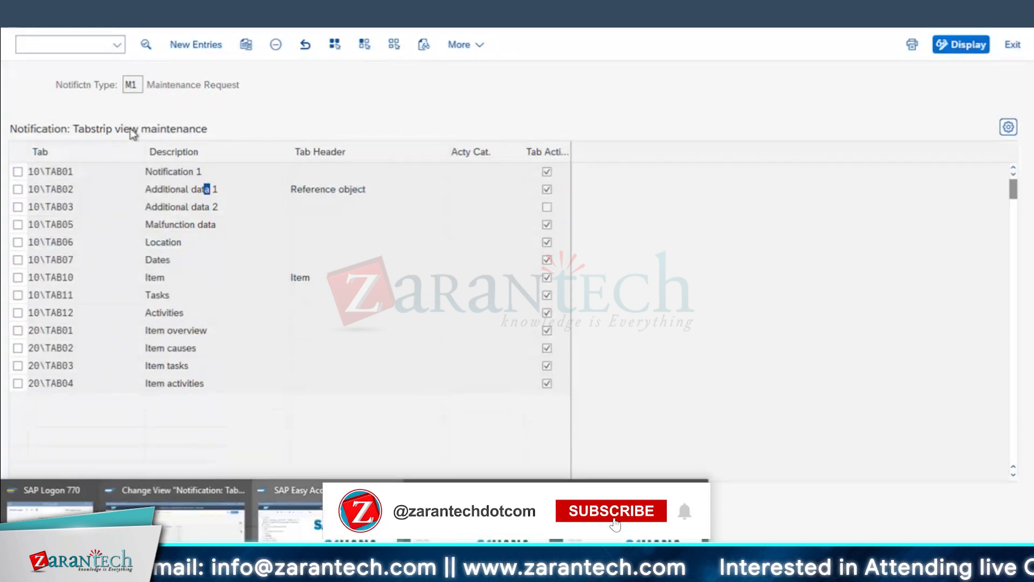
type("IW23")
key("Return")
key("Return")
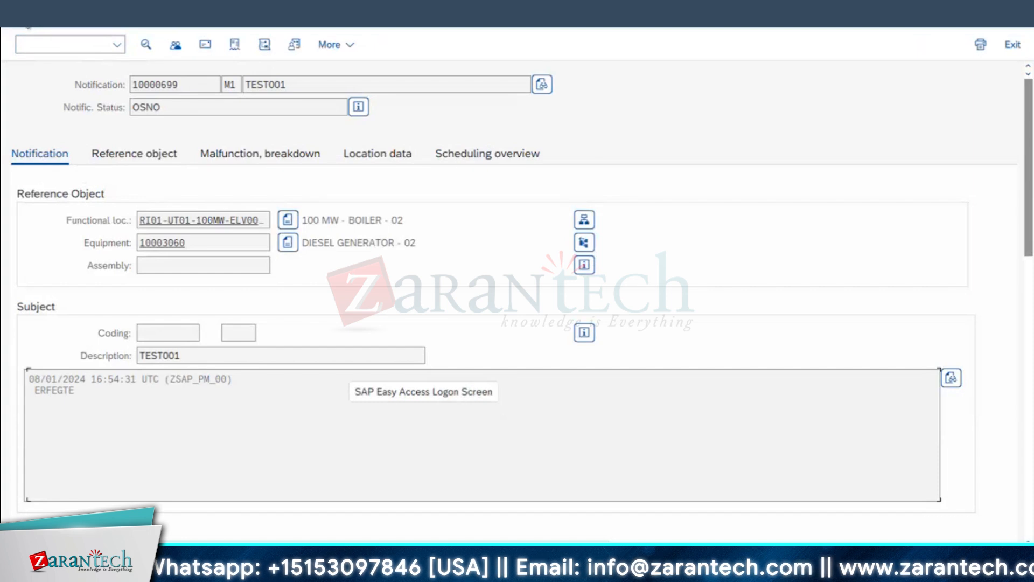
key("F3")
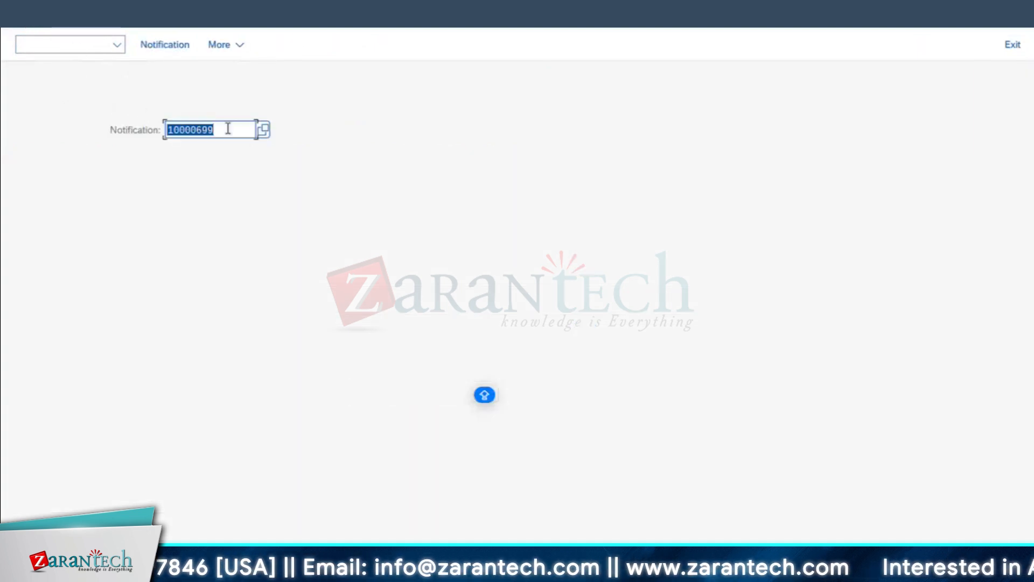
- Display the M2 notification TEST04, review its tabs and return to the initial screen
key("BackSpace")
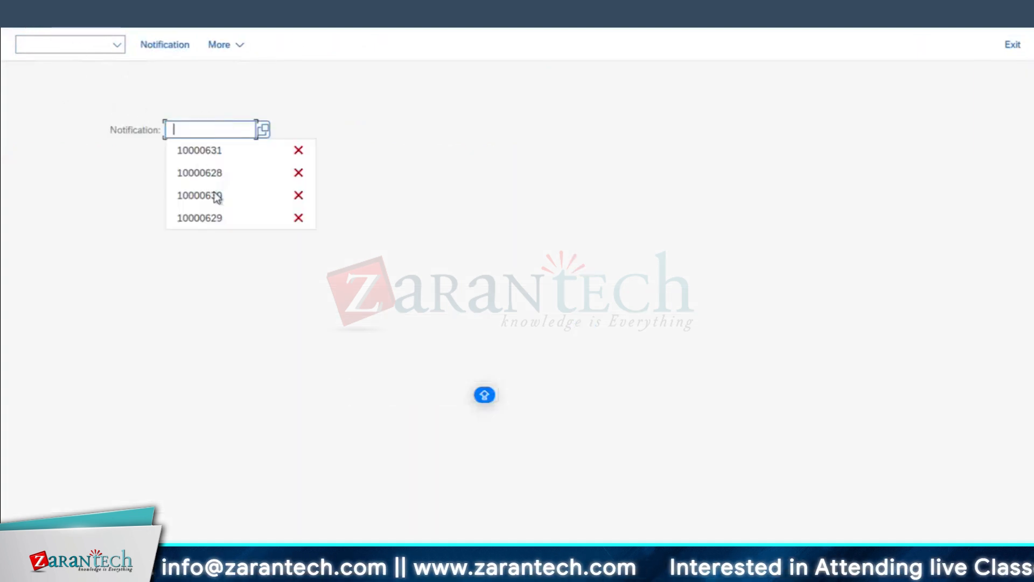
left_click(221, 218)
key("Return")
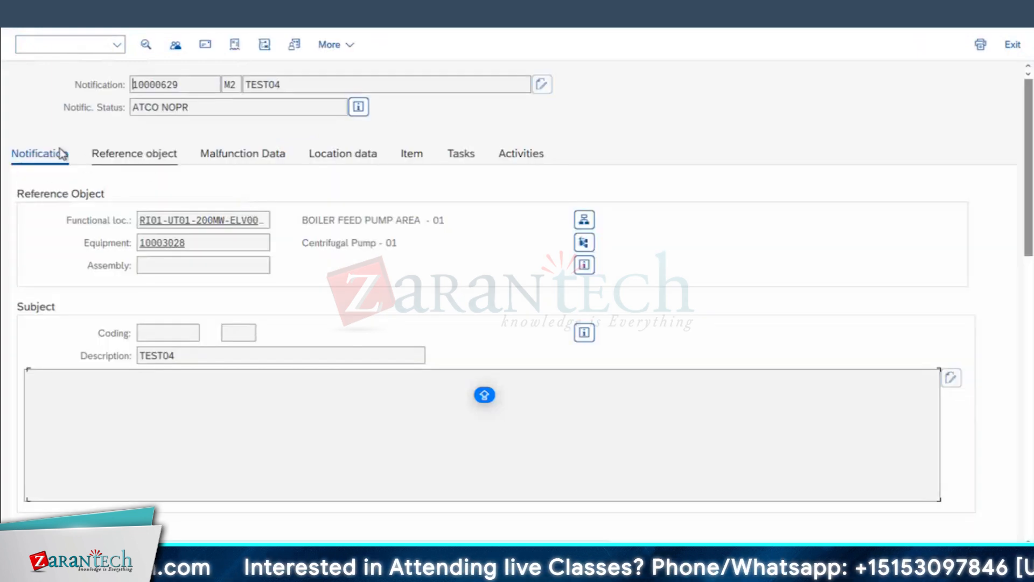
scroll(266, 313, "down", 1)
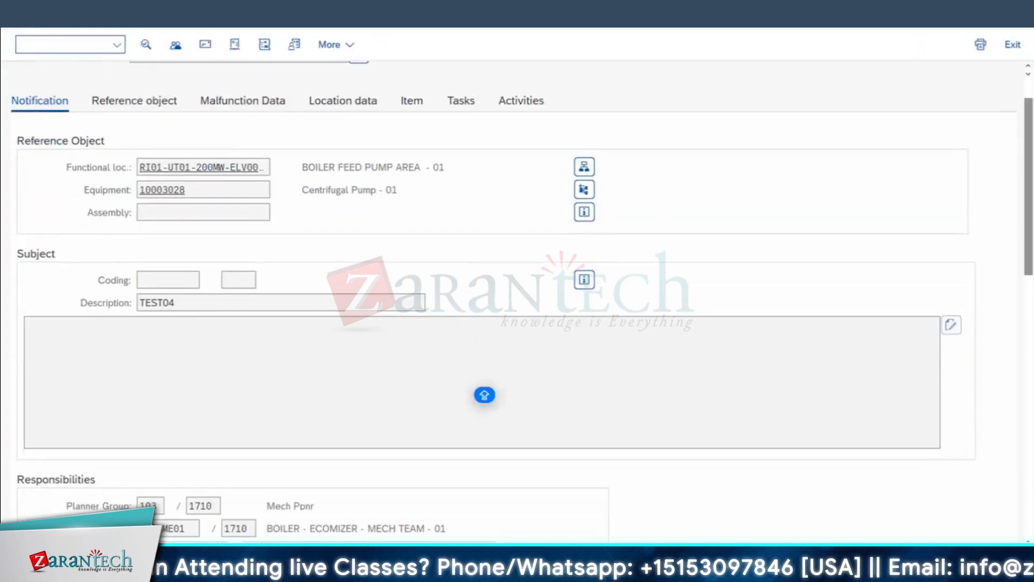
key("F3")
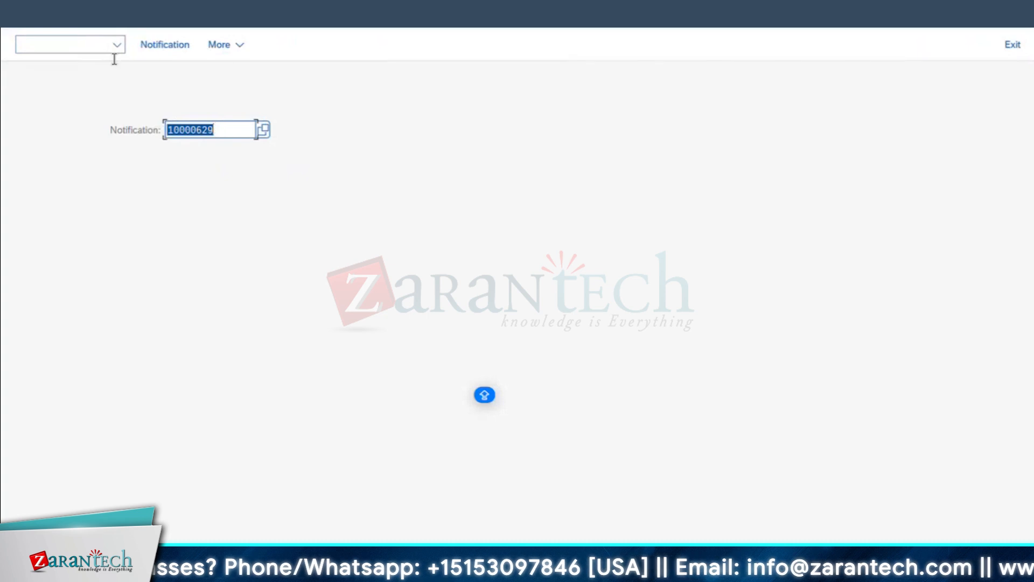
- Open the M2 notification TEST04 in change mode, review its layout and leave it
left_click(70, 44)
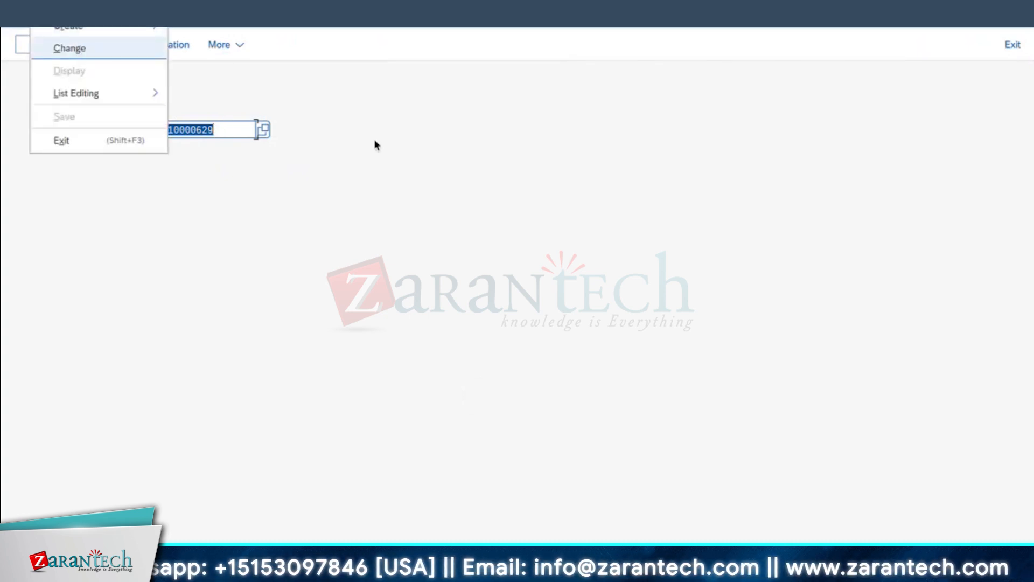
left_click(429, 152)
key("Return")
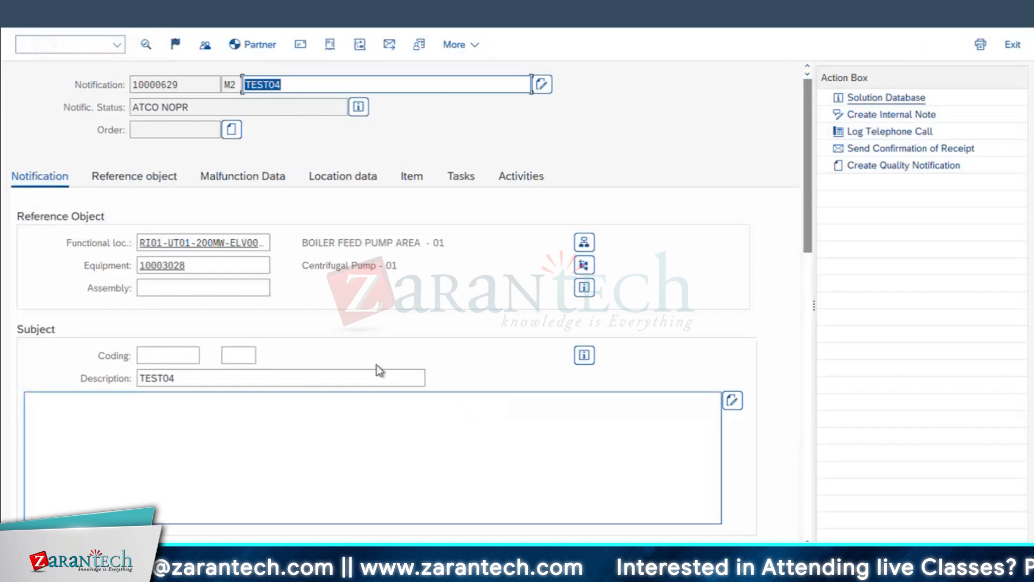
scroll(378, 367, "down", 1)
left_click(11, 20)
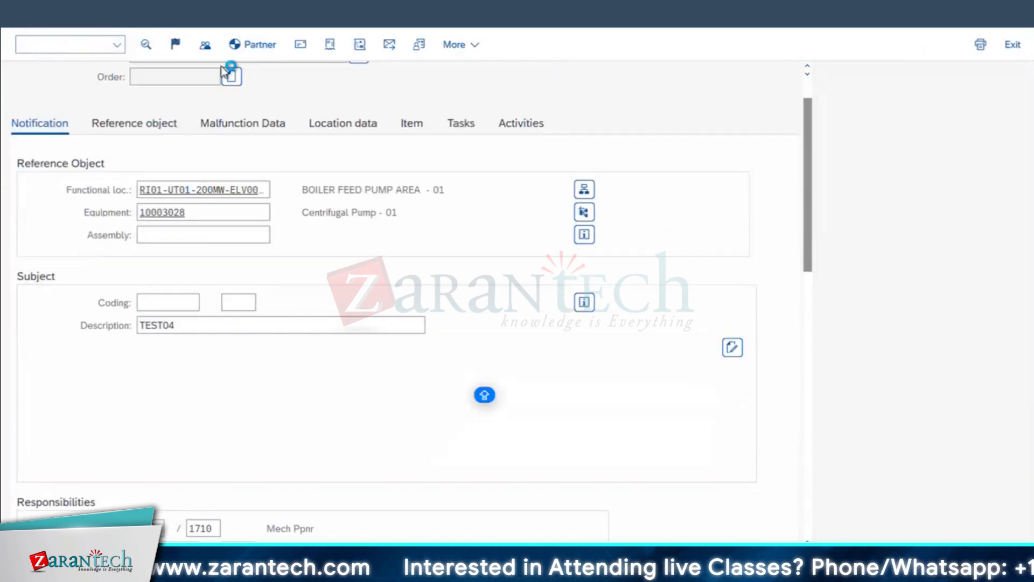
- Return to SAP Easy Access and start a new notification of type M1 to inspect its tabs
left_click(11, 20)
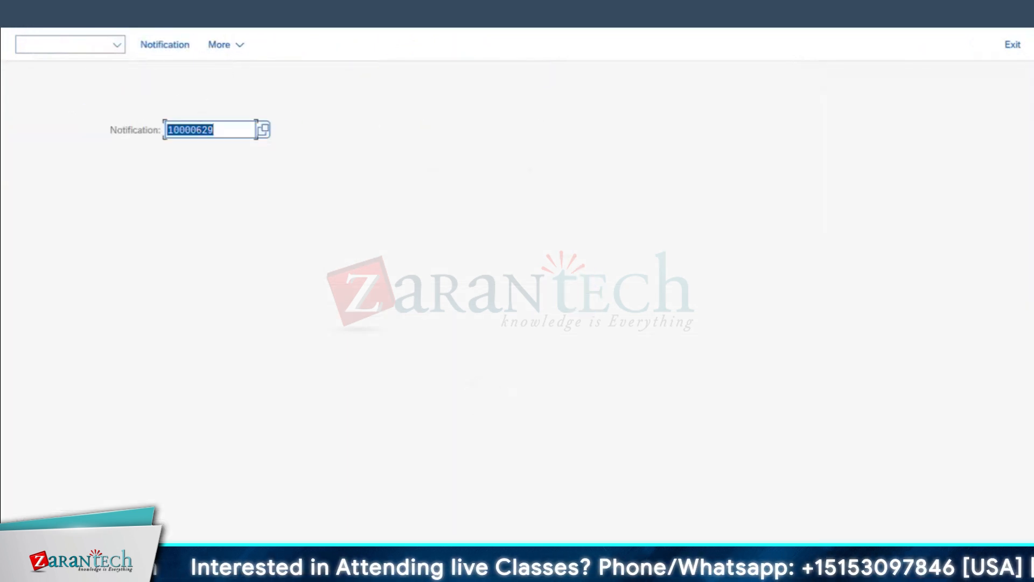
key("Return")
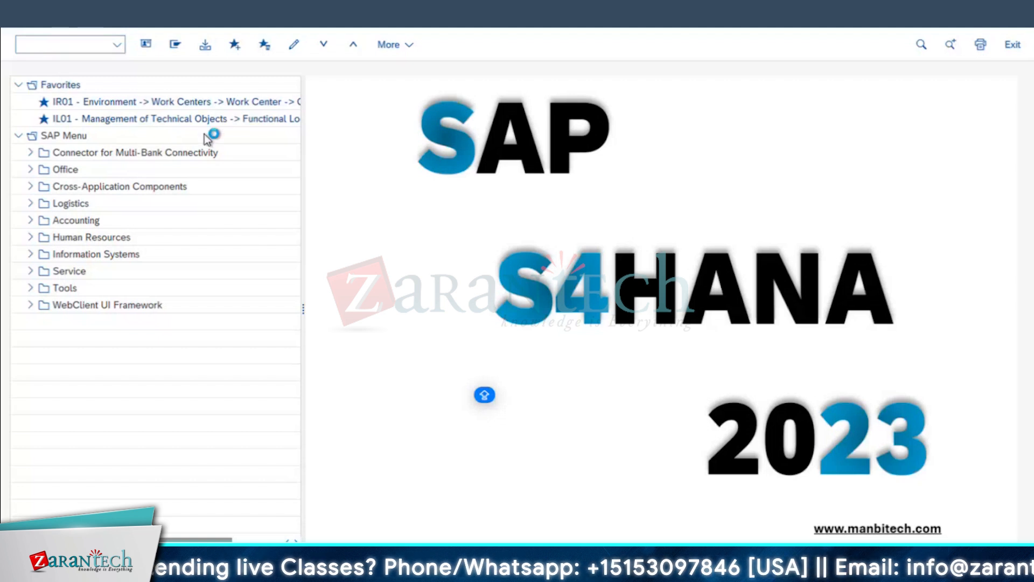
type("M1")
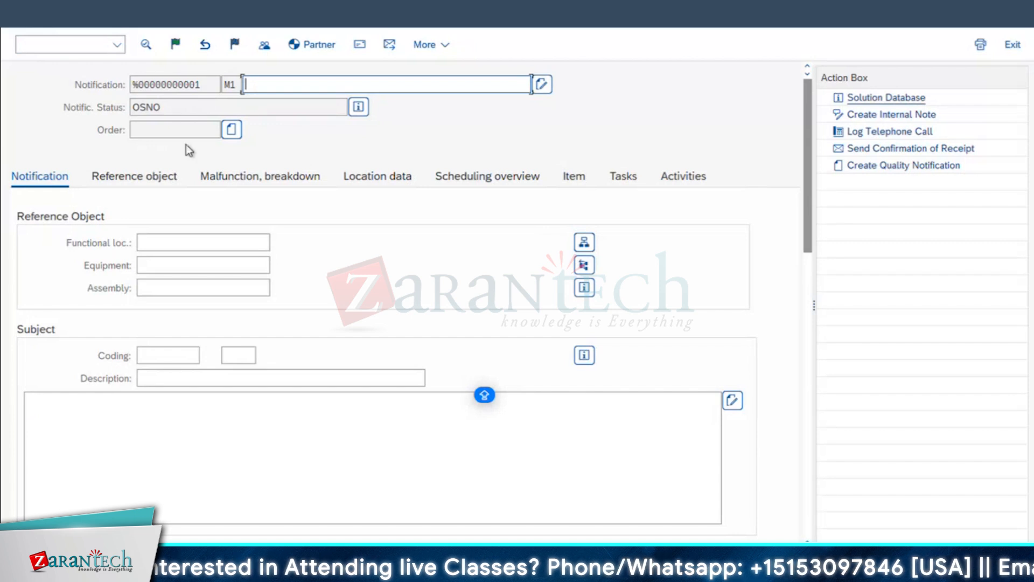
- Switch back to the customizing session and leave the M1 tabstrip view for the customizing activity structure
mouse_move(312, 533)
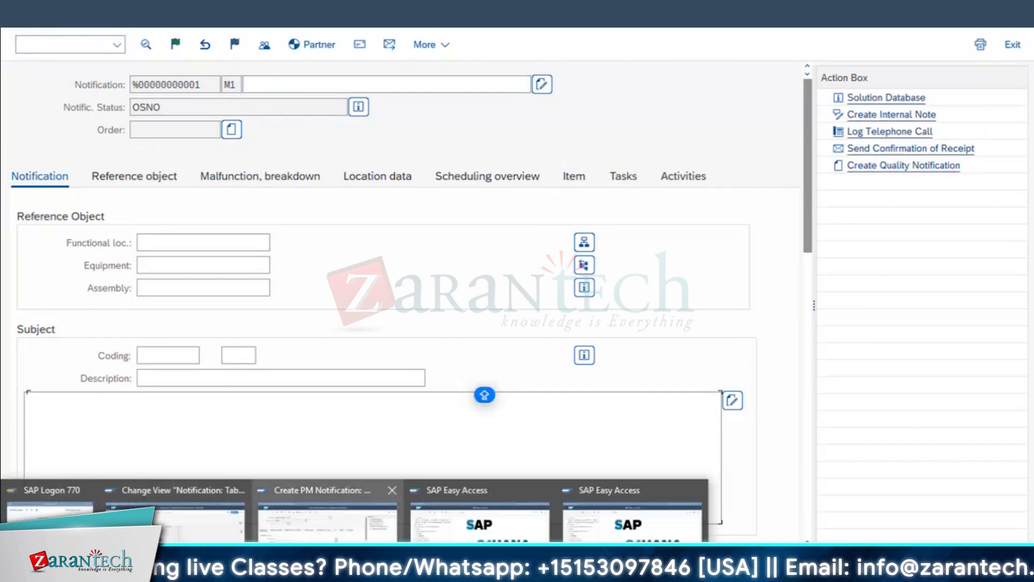
left_click(174, 519)
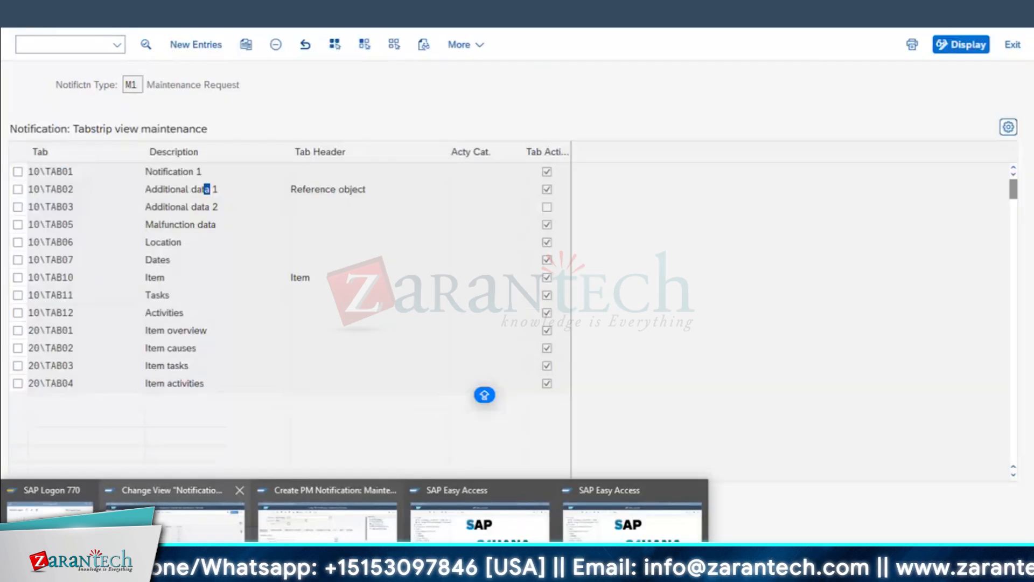
left_click(451, 521)
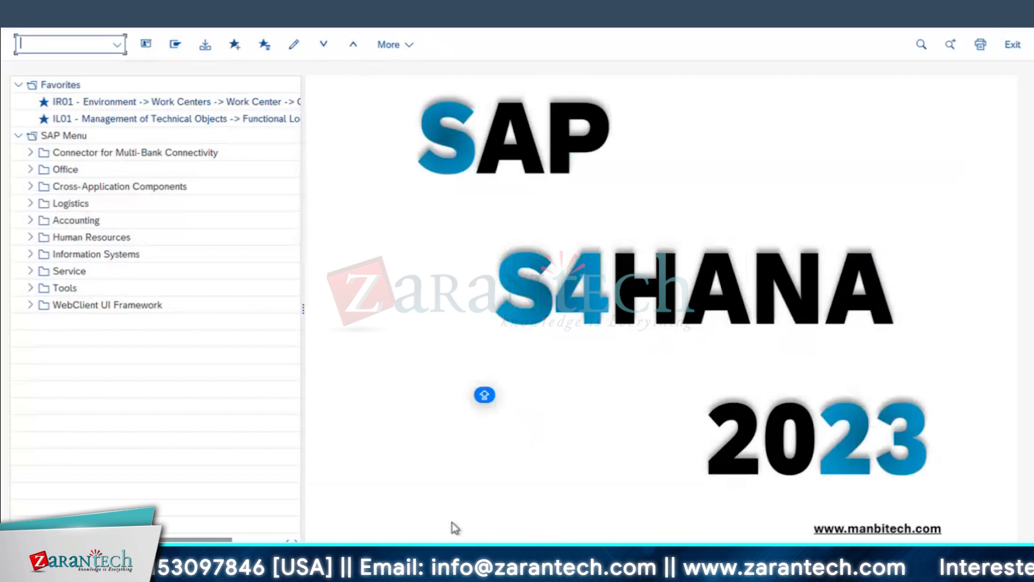
mouse_move(237, 565)
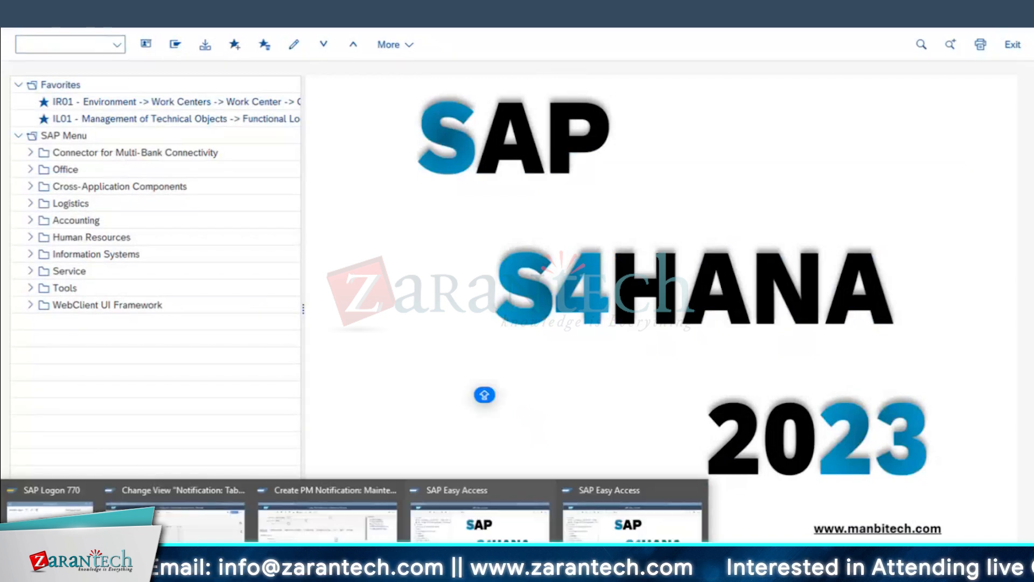
mouse_move(359, 537)
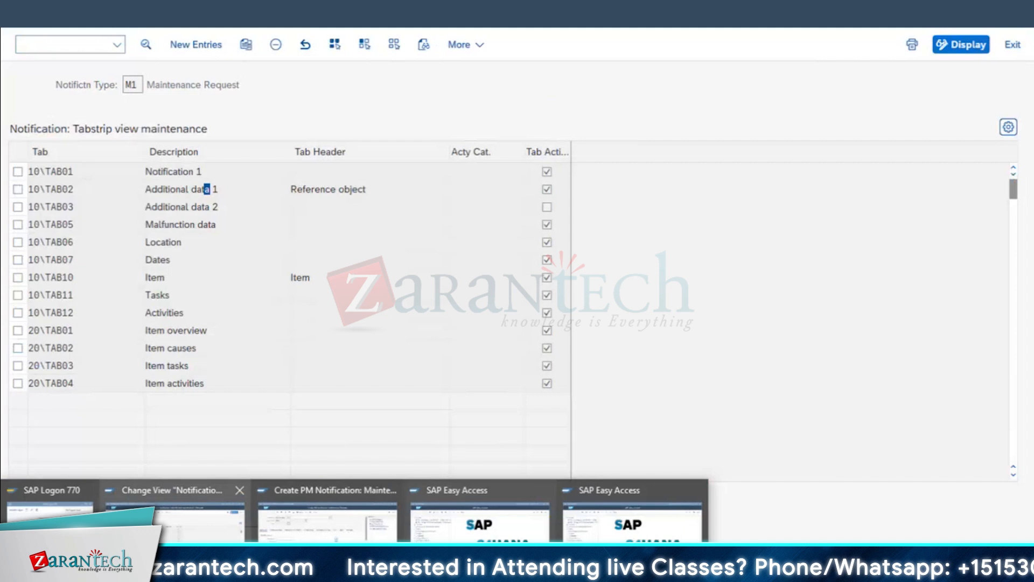
left_click(175, 523)
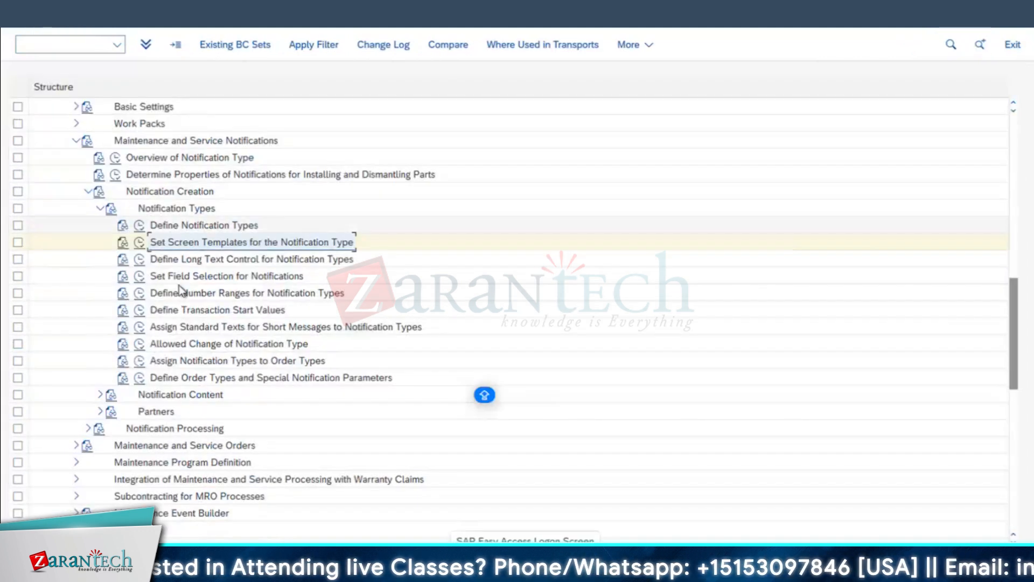
- Open Set Screen Templates for the Notification Type with notification type Z1 as the work area
left_click(188, 225)
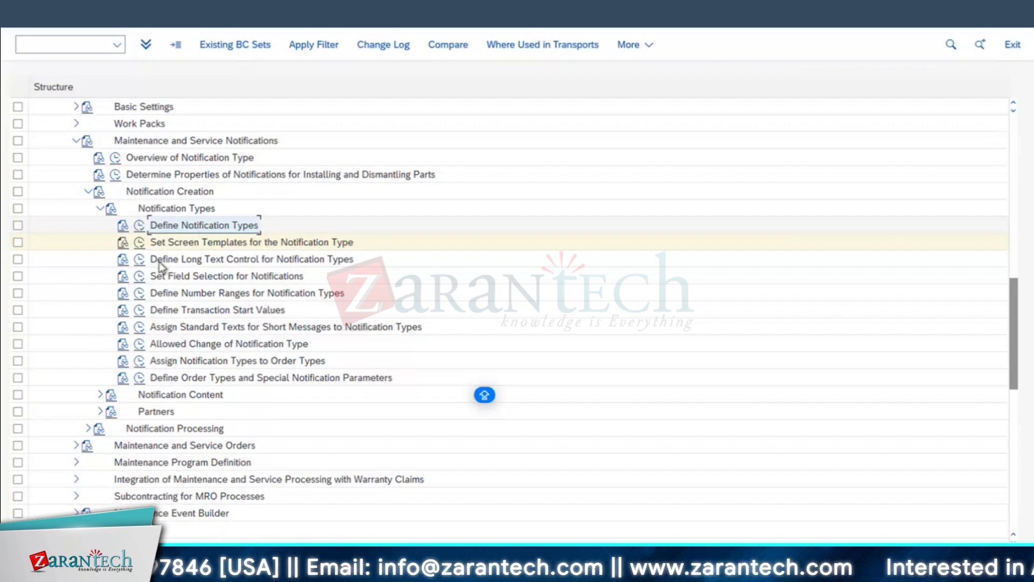
left_click(139, 242)
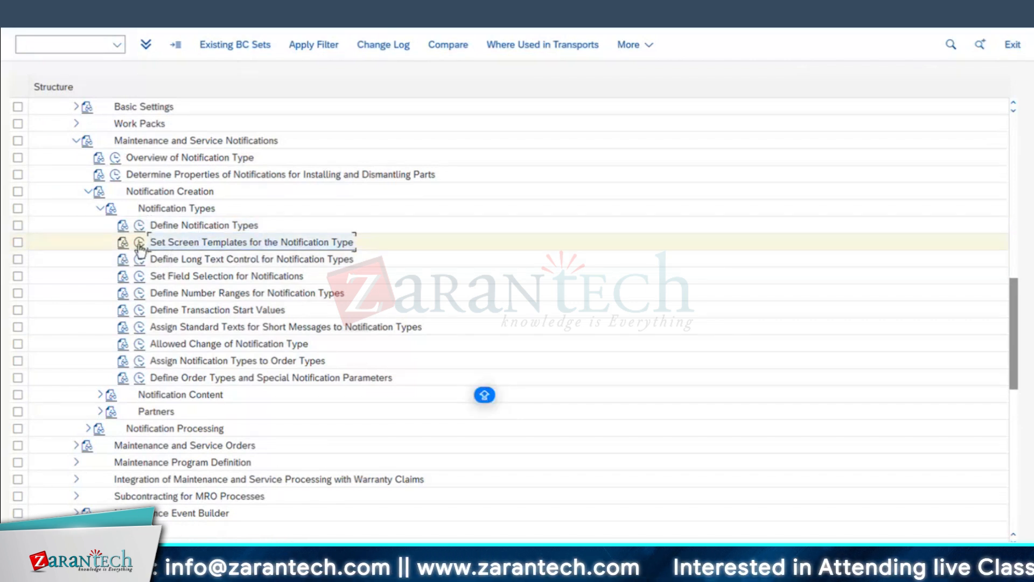
left_click(139, 243)
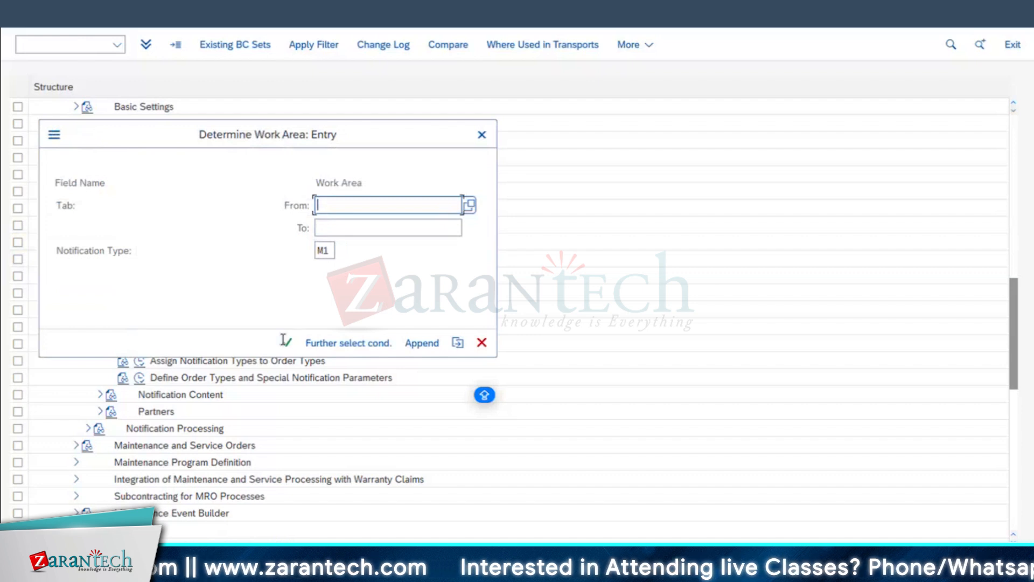
left_click_drag(331, 251, 311, 251)
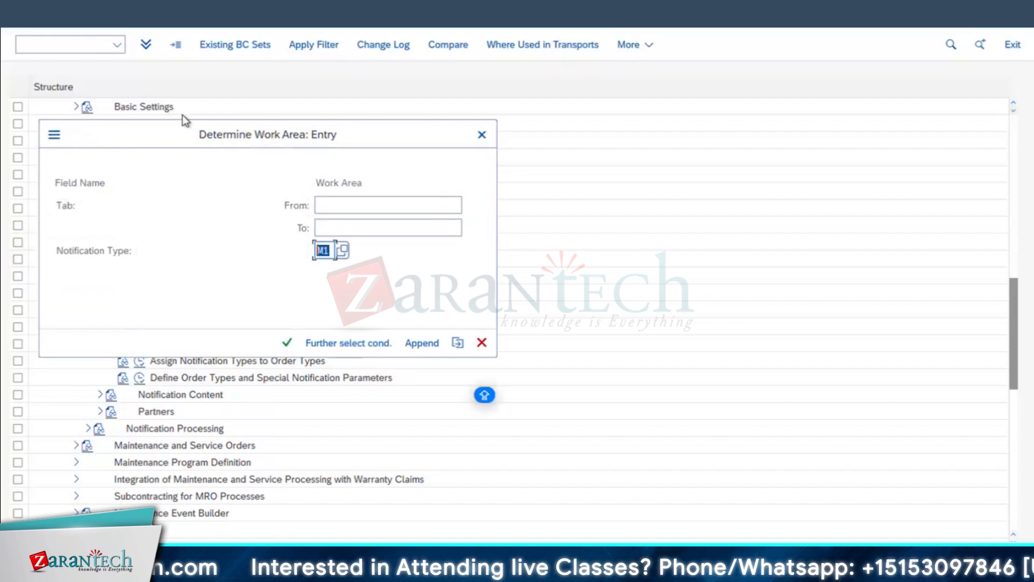
type("Z1")
left_click(287, 343)
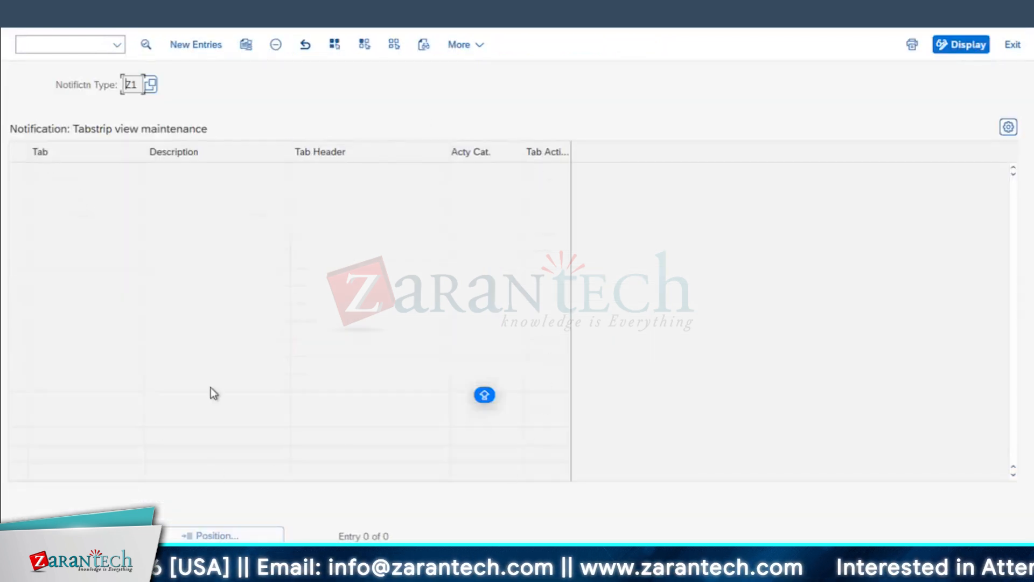
- Start a new tabstrip entry for notification type Z1 Malfunction Report
left_click(199, 45)
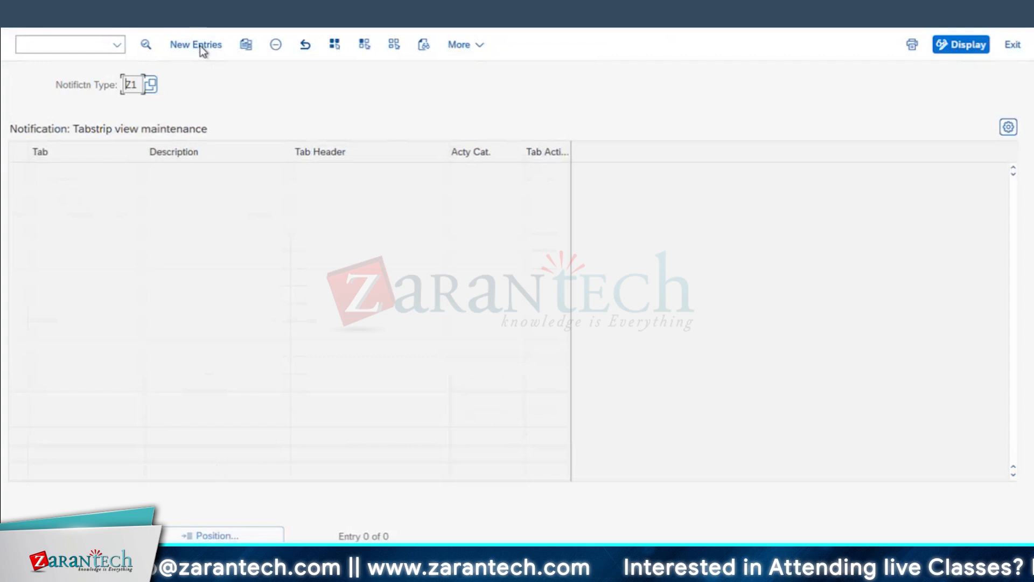
left_click(273, 196)
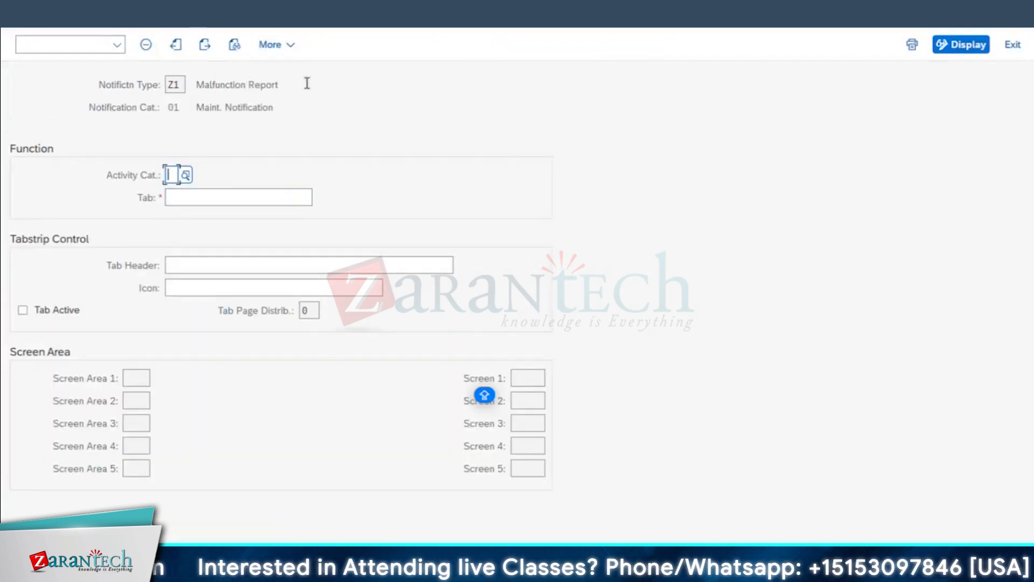
left_click_drag(282, 85, 156, 82)
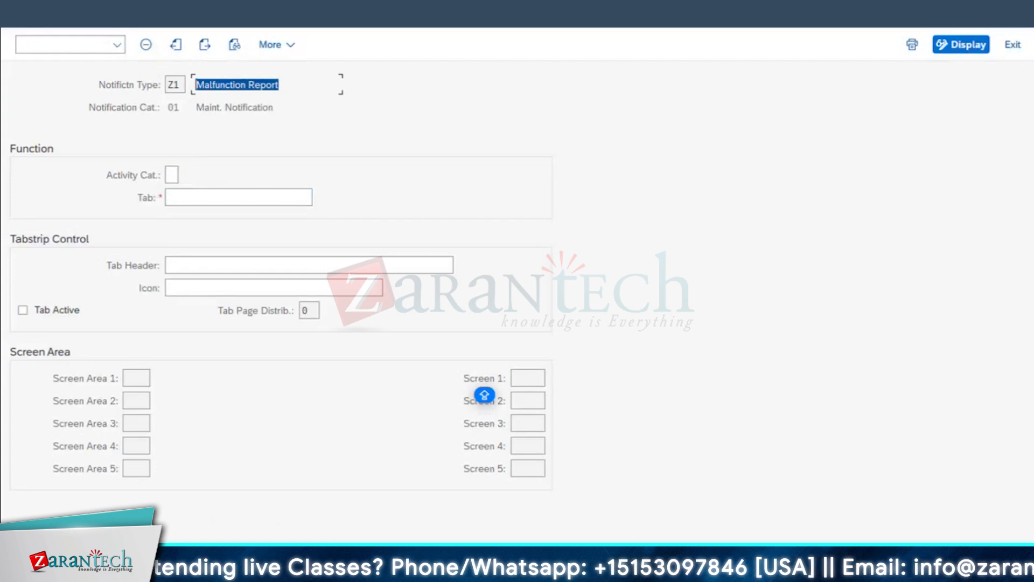
- Switch to the M1 notification being created to review its tabs, and return to the new Z1 tabstrip entry
mouse_move(347, 566)
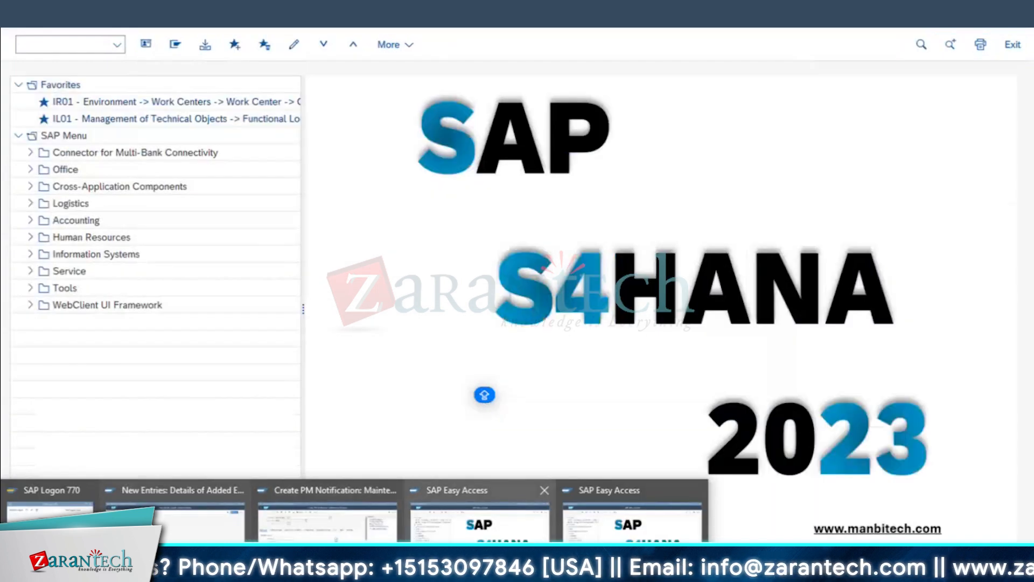
left_click(340, 509)
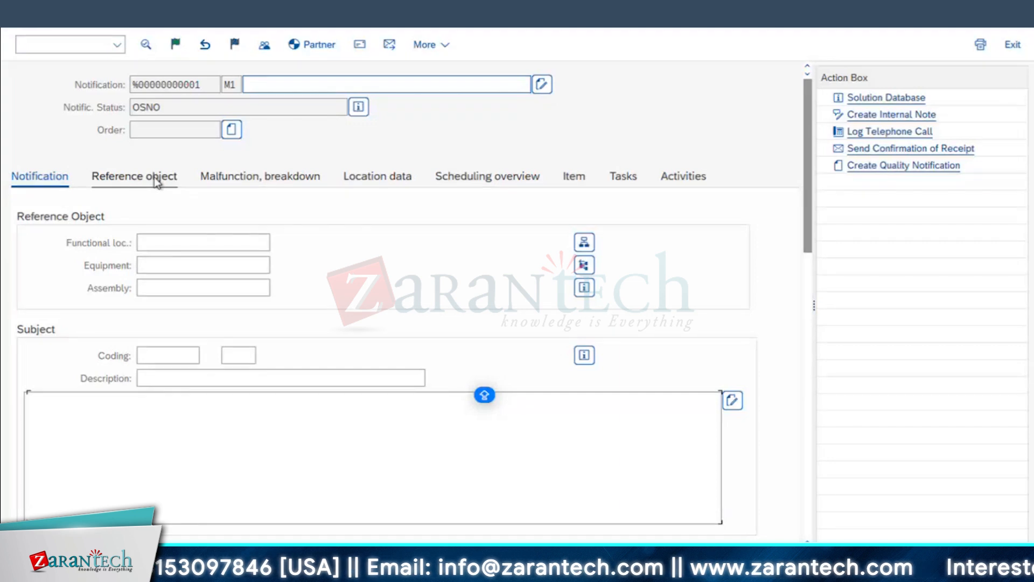
key("super+Tab")
key("super+Tab")
key("super+shift+Tab")
key("super+shift+Tab")
key("super")
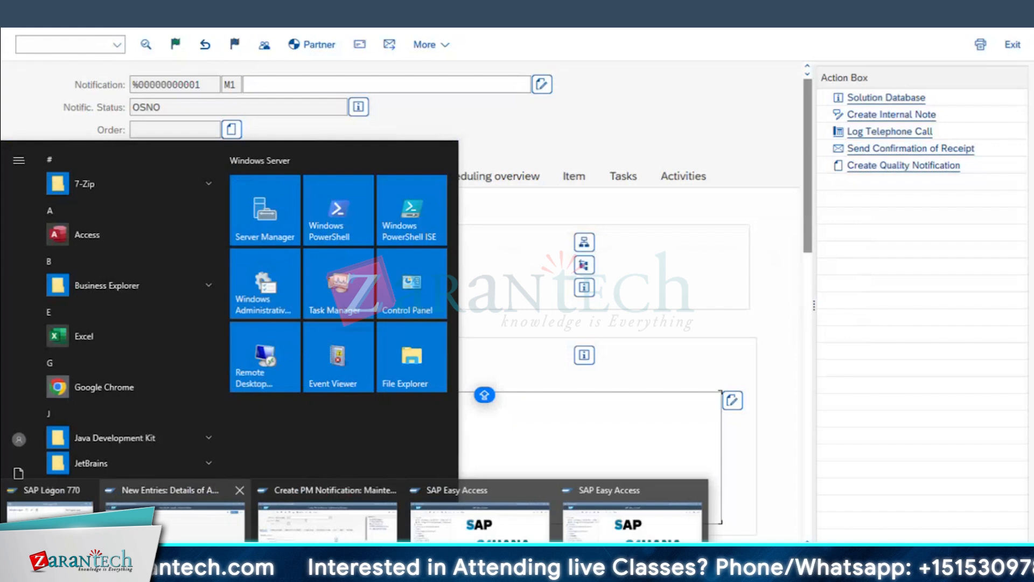
left_click(189, 520)
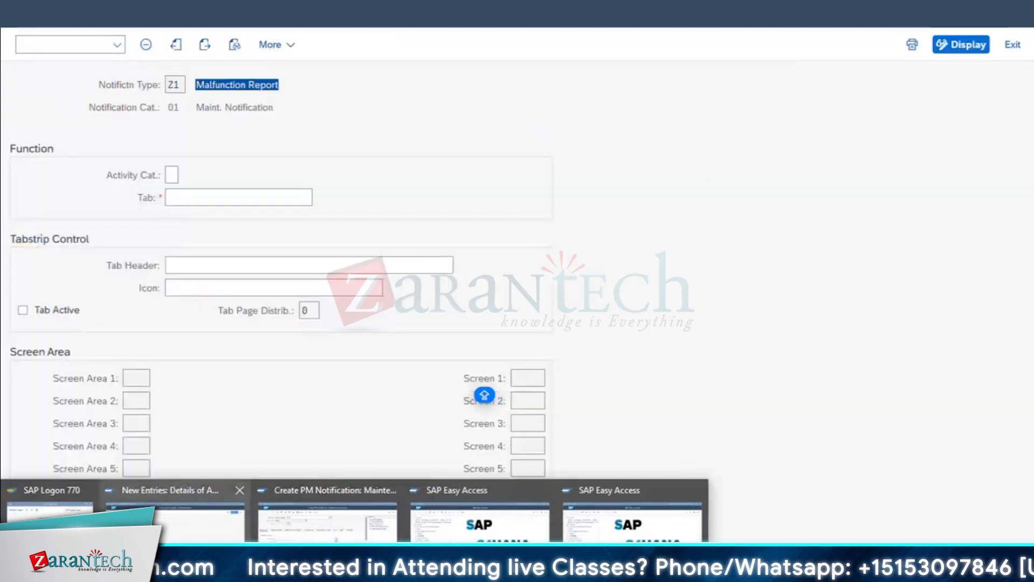
- Assign tab 10\TAB01 (Notification 1) to the new Z1 entry from the list of available tabs
left_click(199, 197)
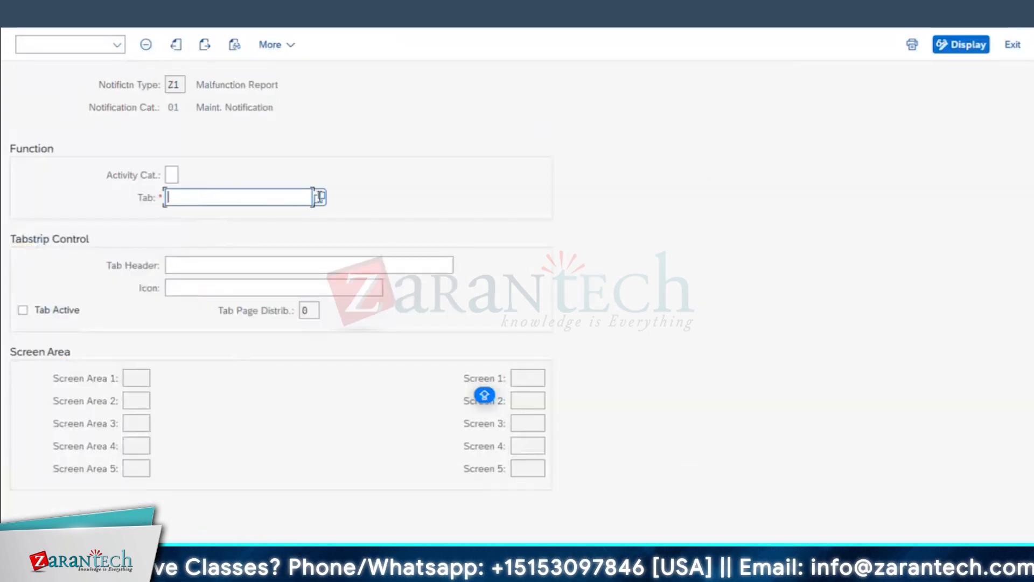
left_click(318, 196)
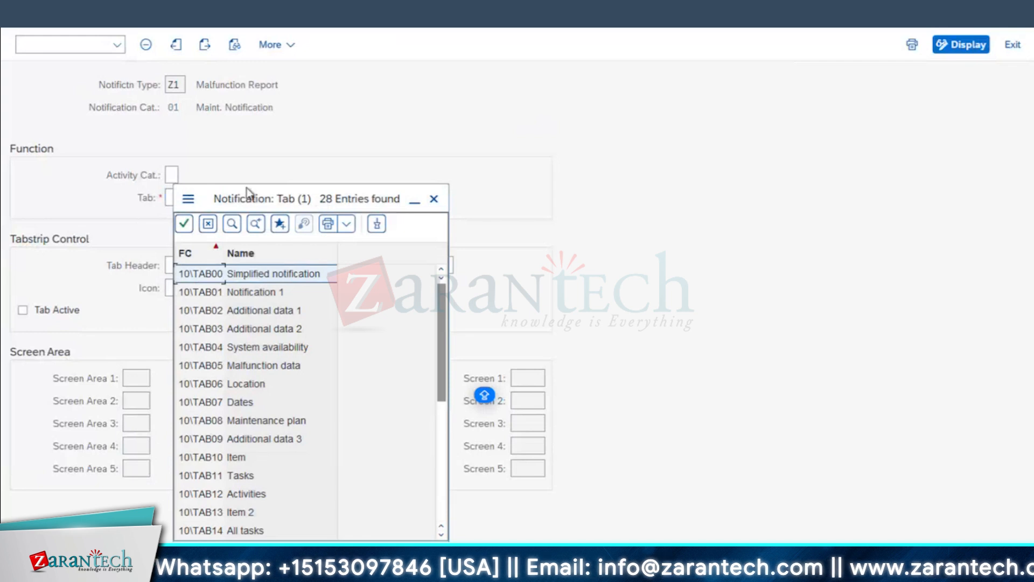
left_click_drag(472, 143, 381, 102)
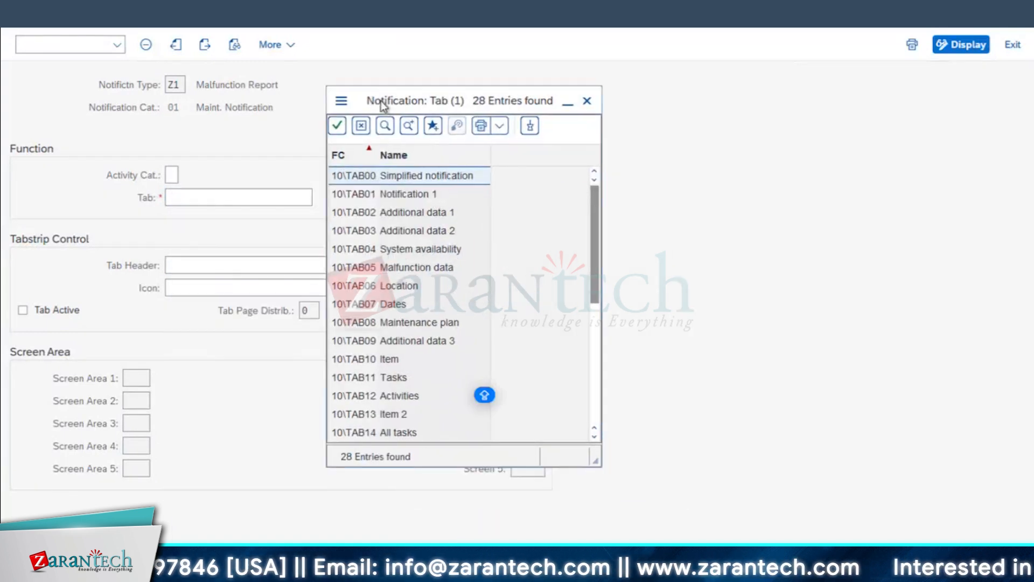
left_click_drag(378, 154, 390, 155)
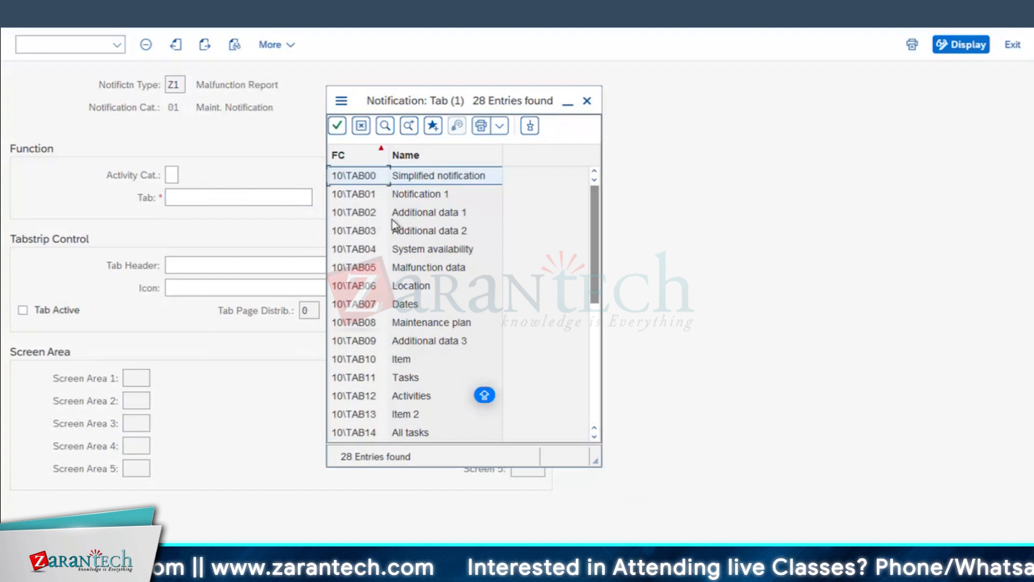
left_click(414, 198)
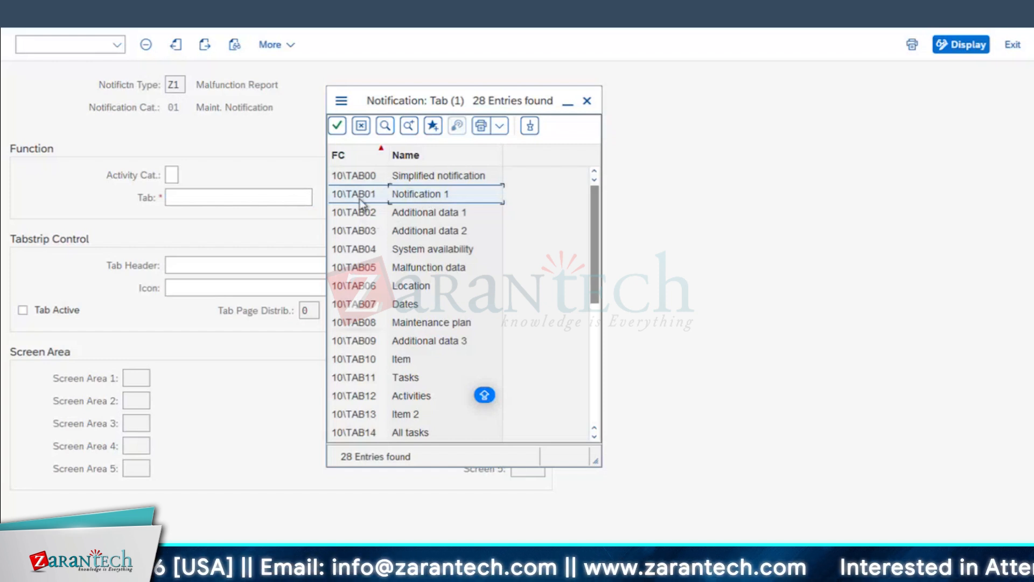
double_click(412, 195)
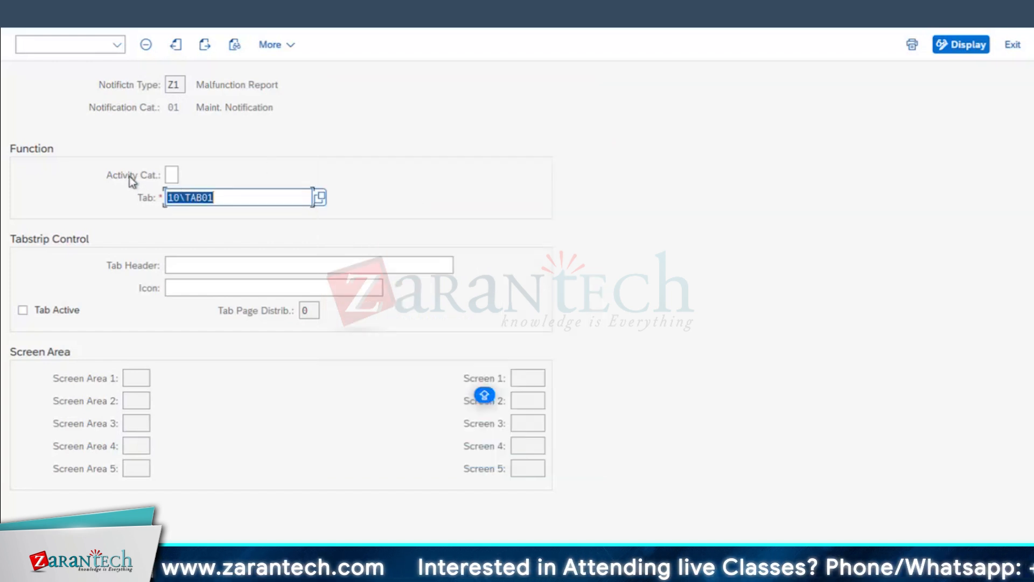
- Set the activity category of the 10\TAB01 entry to H (Add)
left_click(171, 175)
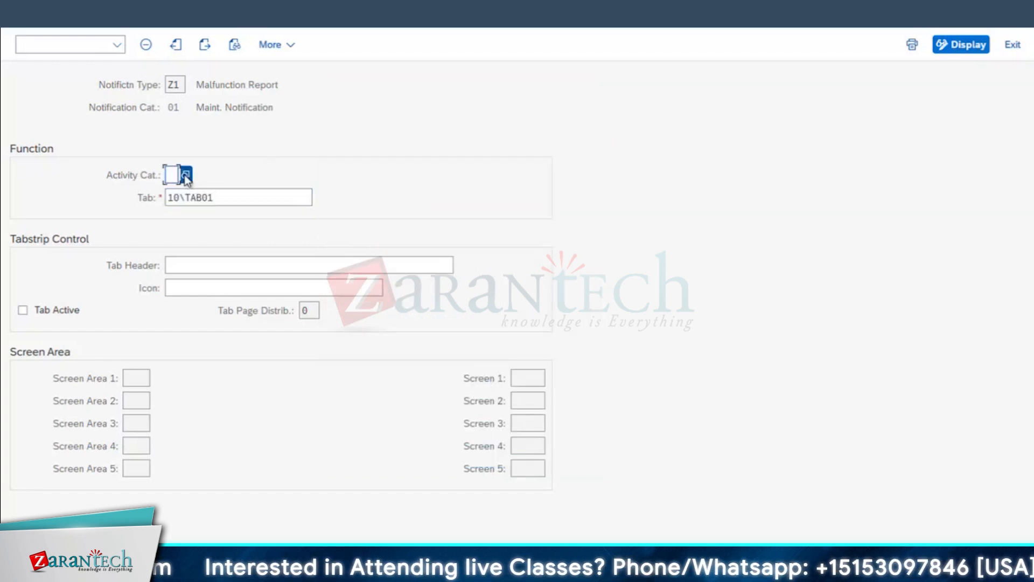
left_click(184, 175)
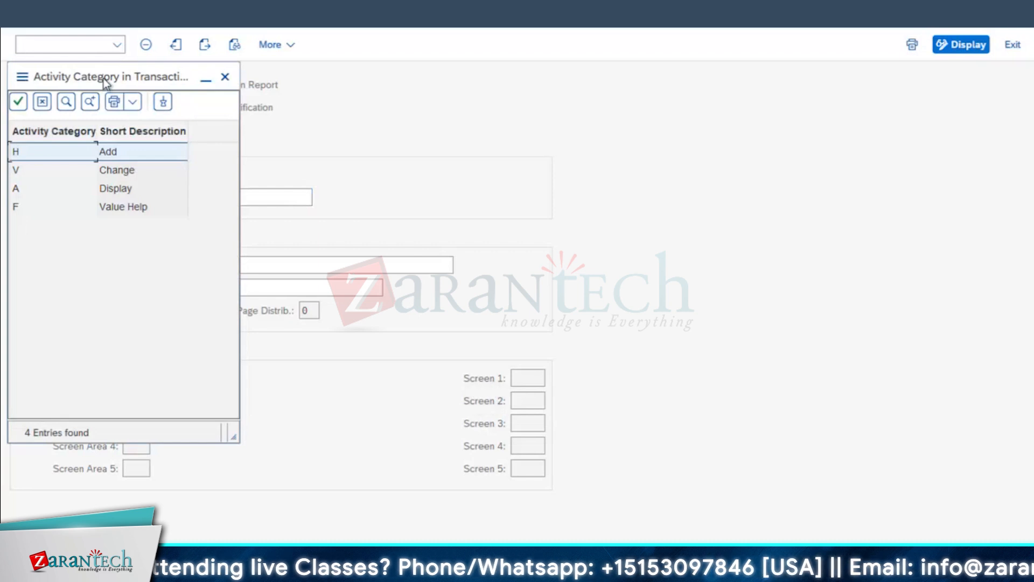
left_click_drag(103, 79, 379, 99)
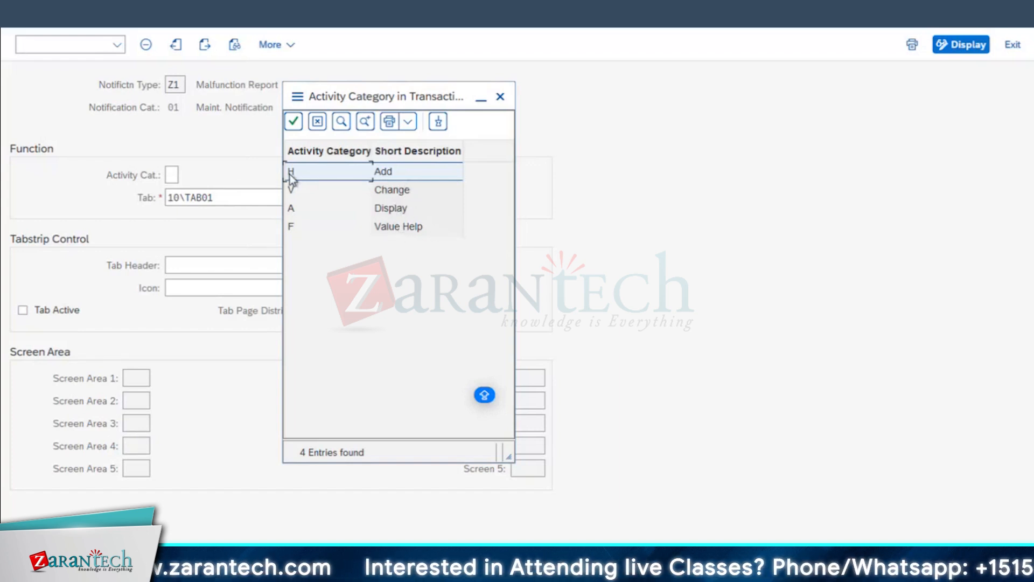
double_click(384, 176)
left_click(175, 175)
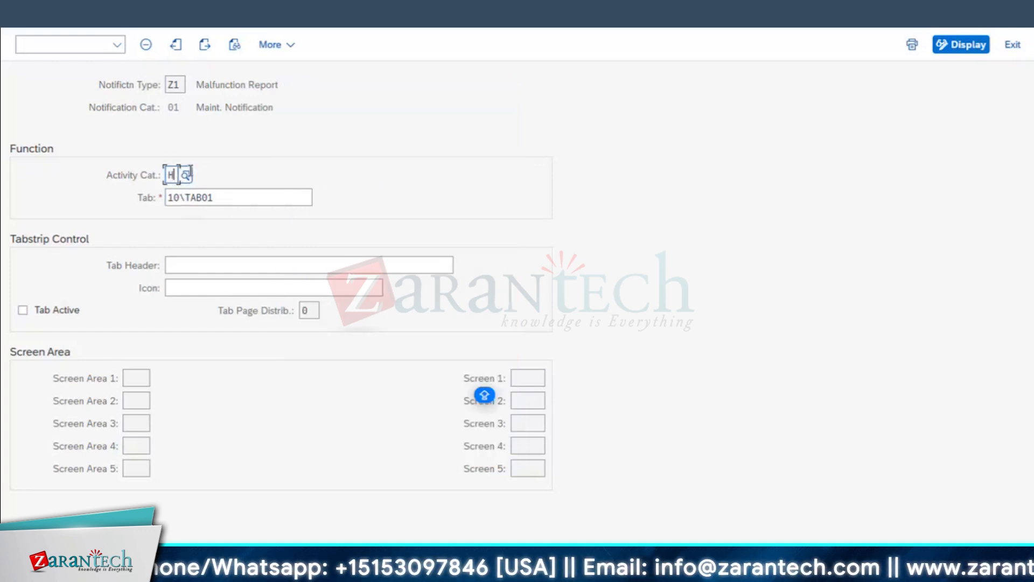
left_click(185, 175)
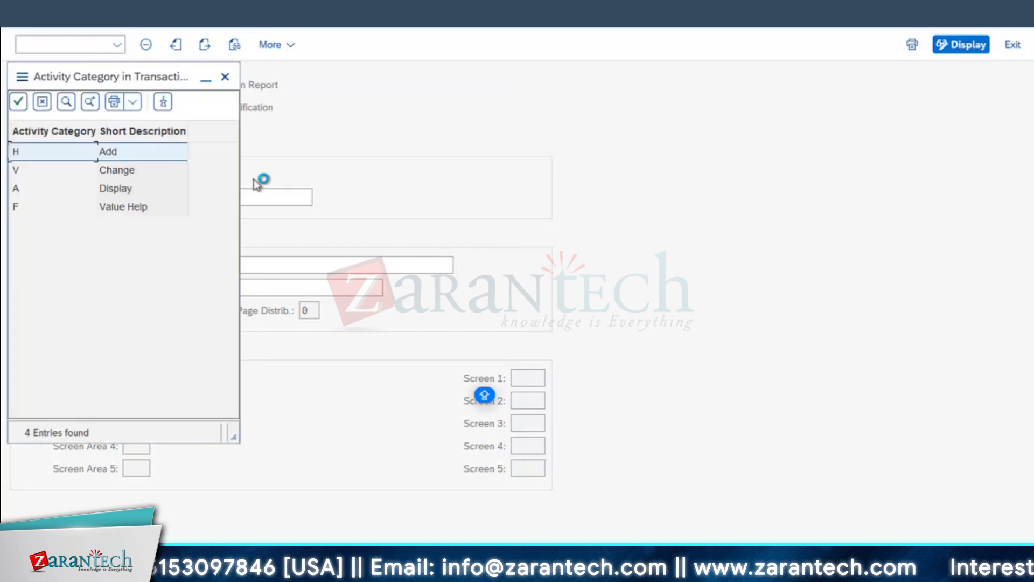
double_click(118, 152)
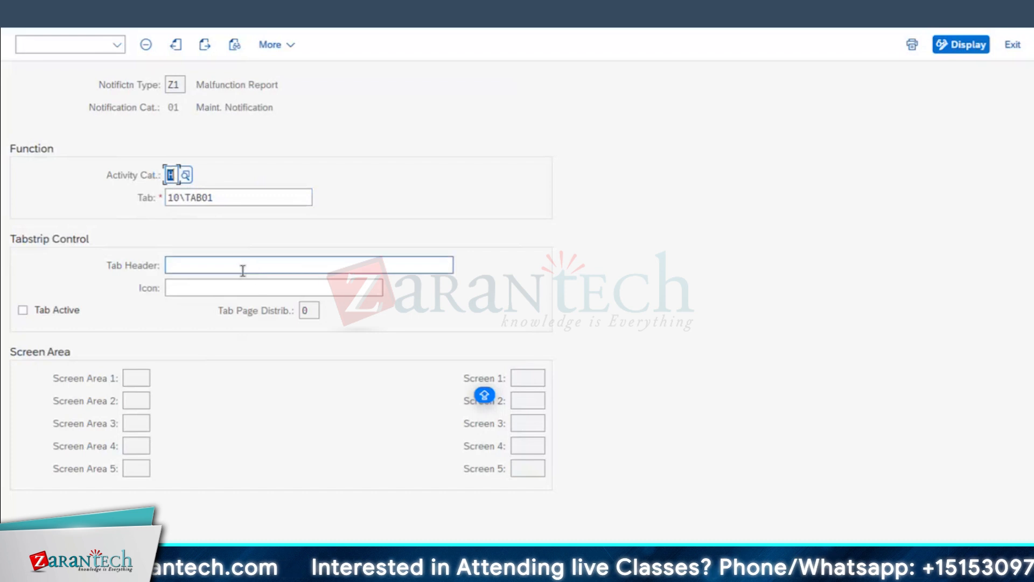
- Reopen the list of available tabs and reselect Notification 1 for the Z1 entry
left_click(225, 269)
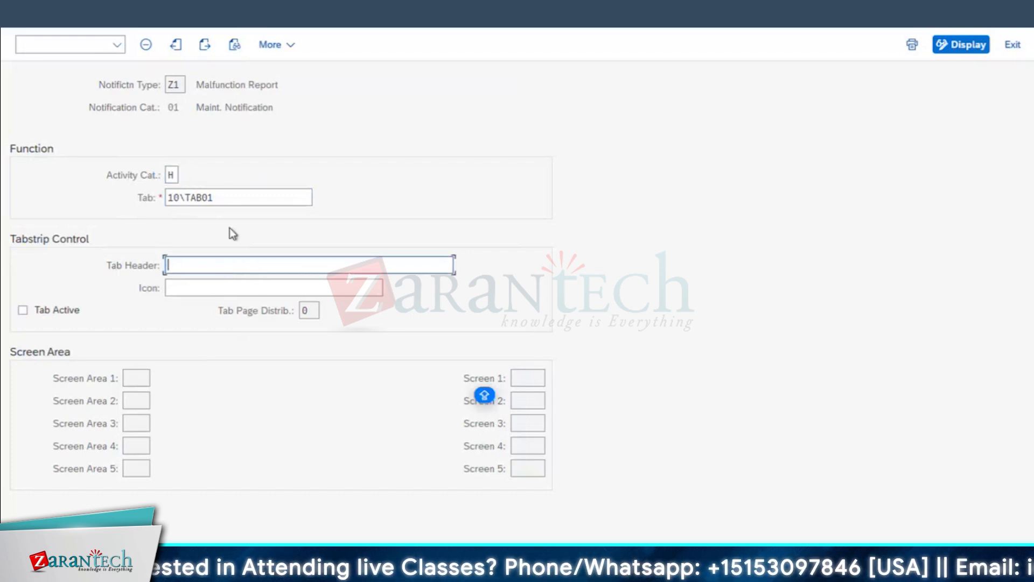
left_click(251, 198)
left_click(320, 200)
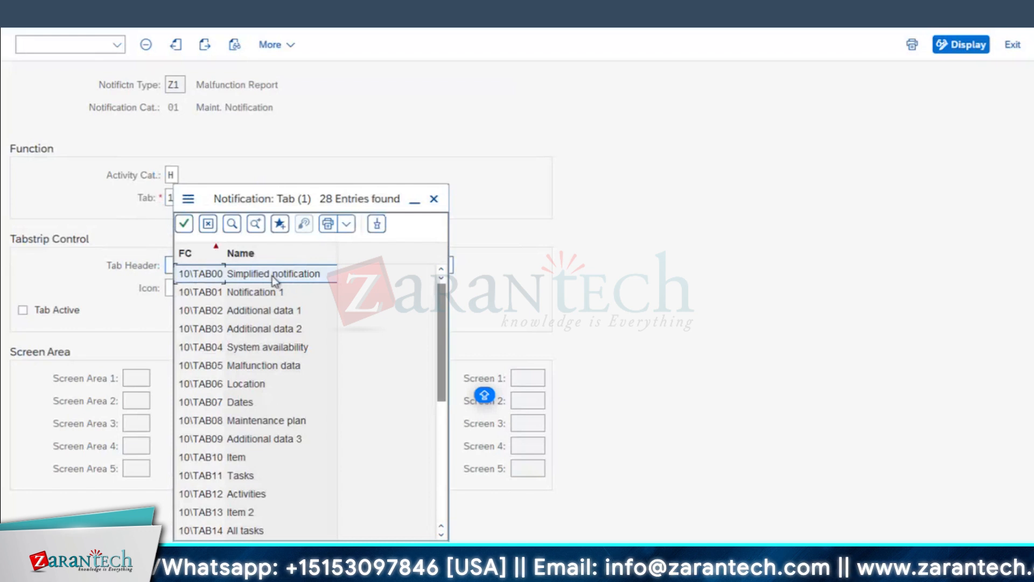
left_click(256, 294)
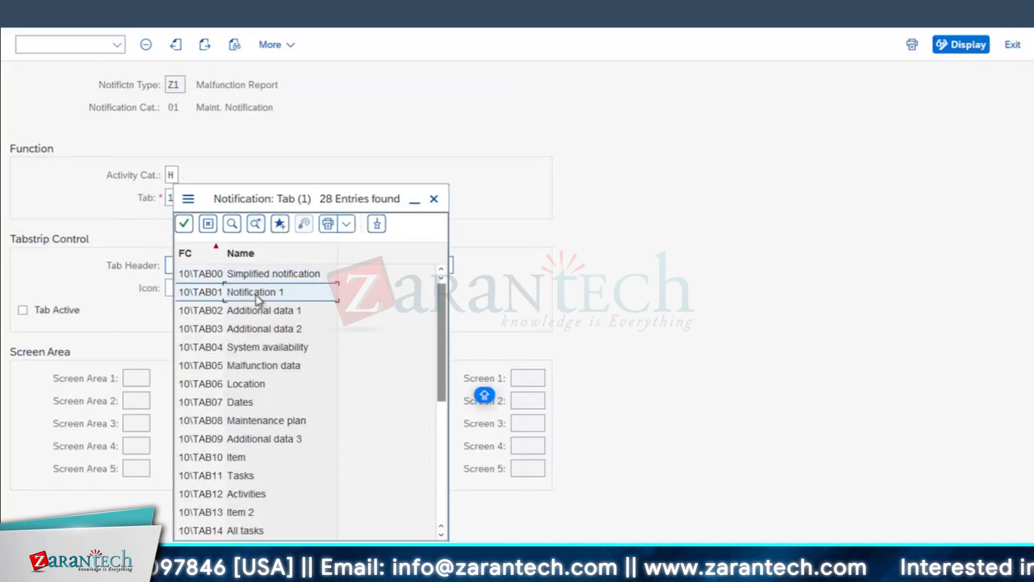
left_click(184, 223)
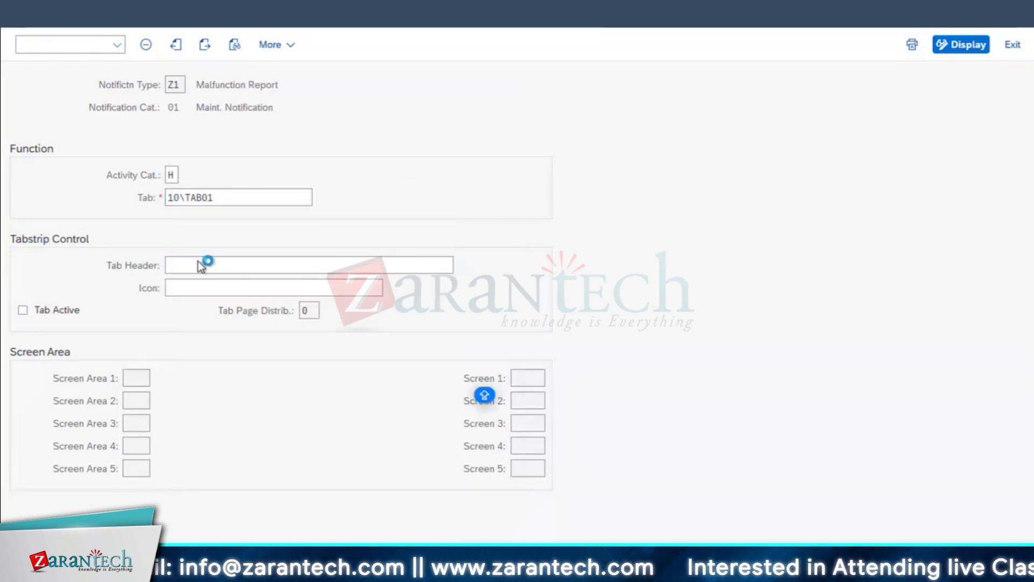
left_click(198, 264)
- Check the name of the first tab in the M1 notification and return to the Z1 entry
left_click(343, 576)
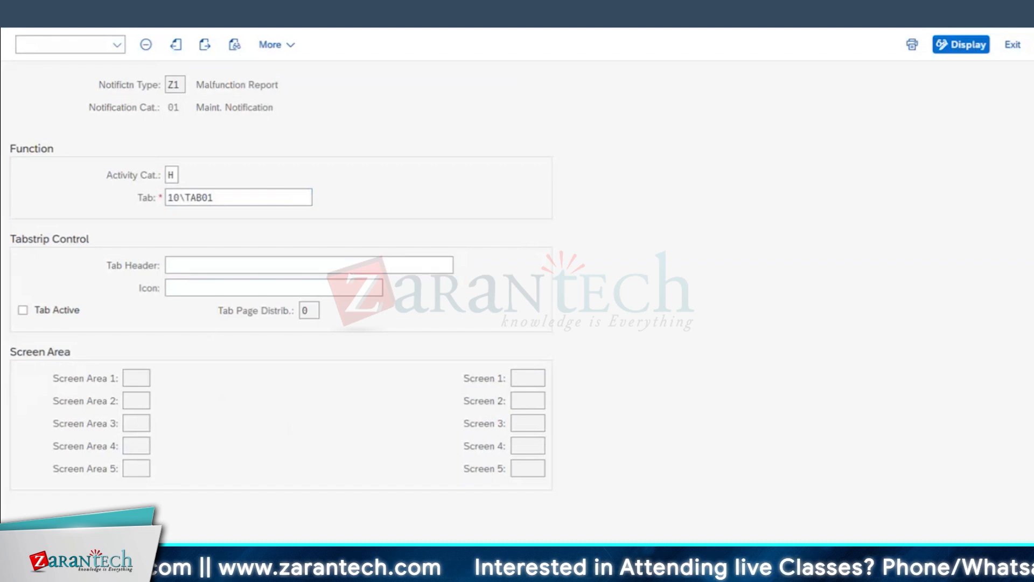
left_click(343, 539)
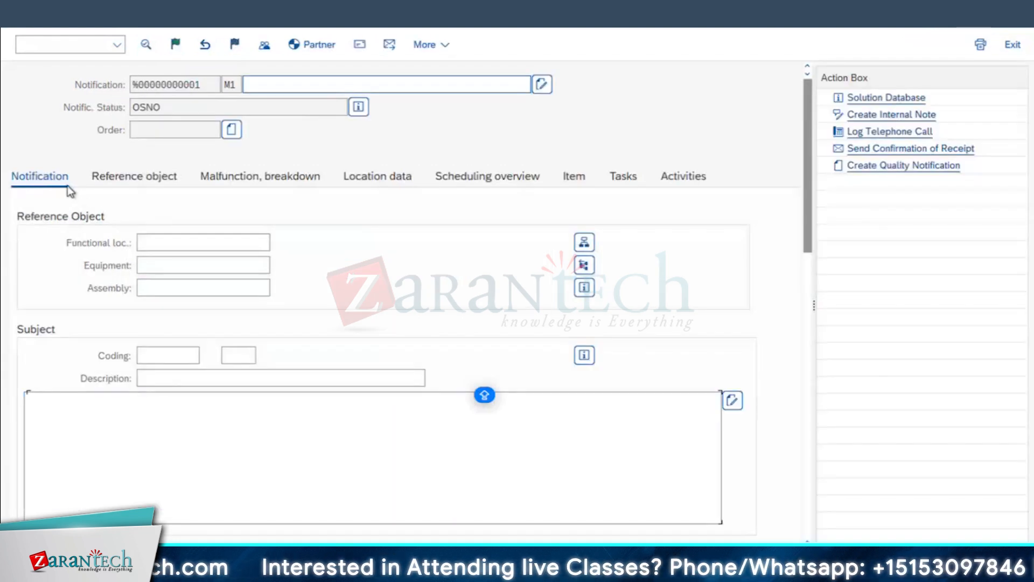
left_click(233, 572)
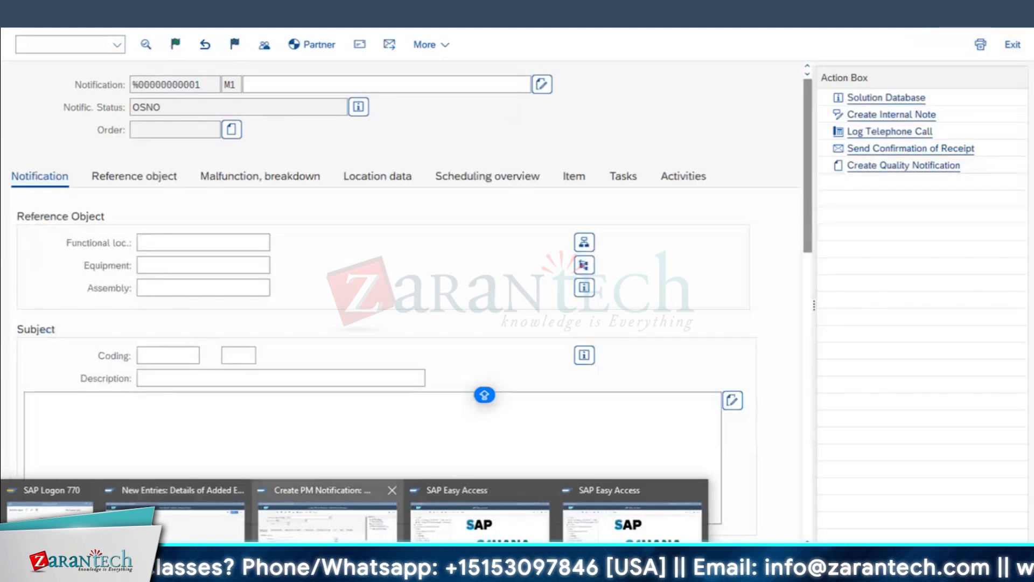
left_click(175, 517)
- Enter NOTIF-HEADER as the tab header of the 10\TAB01 entry
left_click(203, 272)
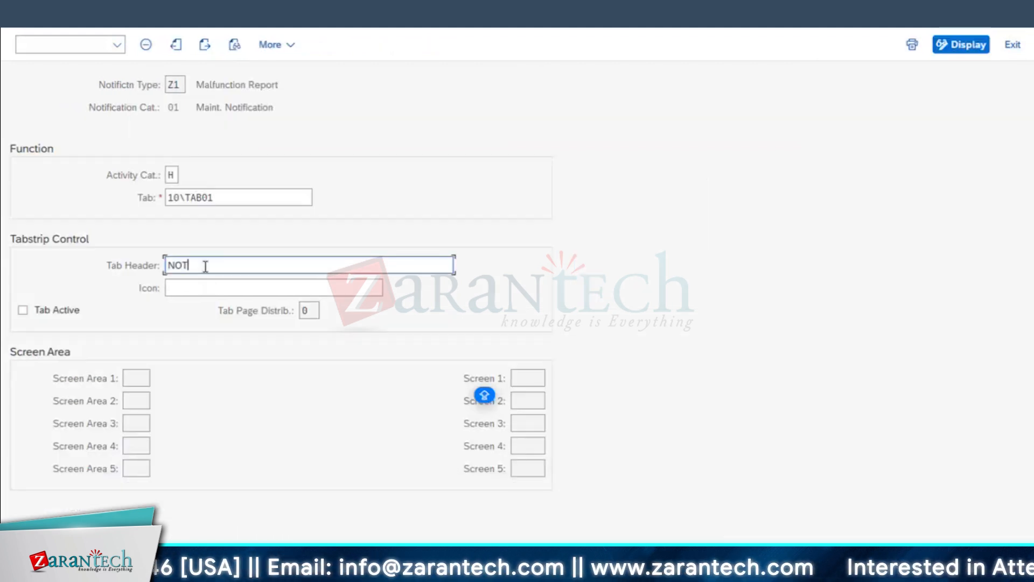
type("NOTIFHEADER")
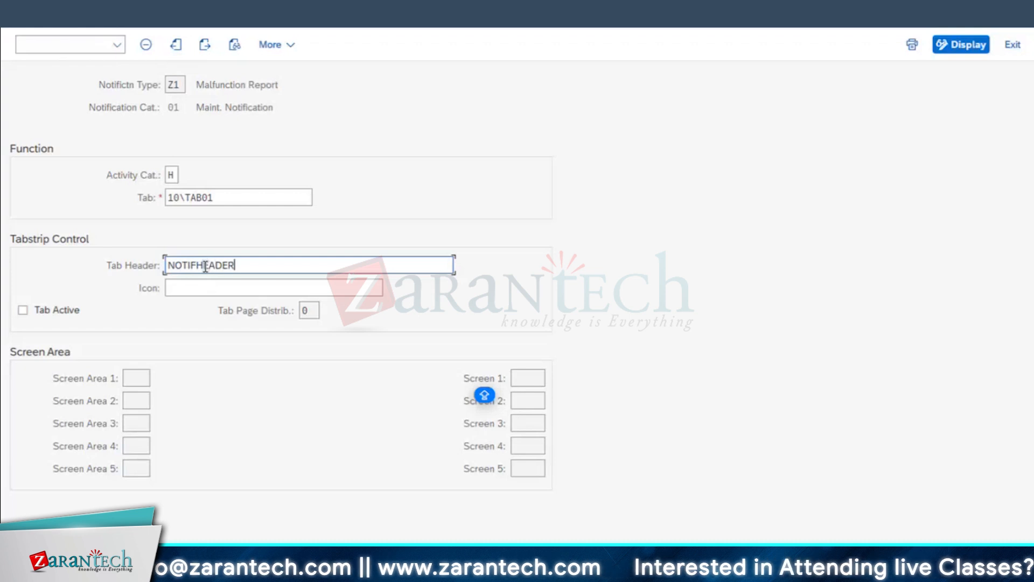
key("Left")
key("Left")
key("Left")
key("Left")
key("Left")
key("Left")
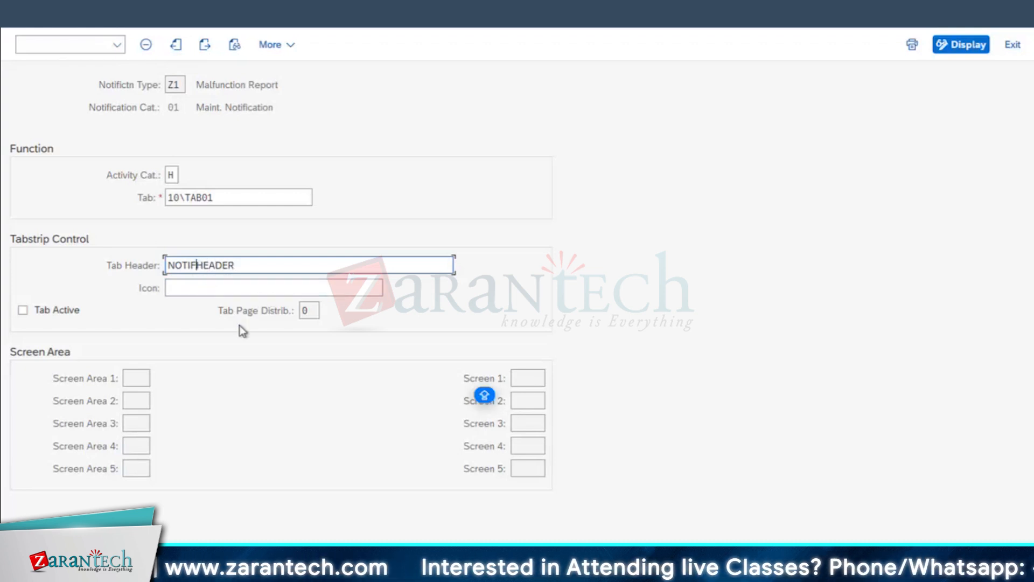
type("-")
- Open the list of system icons for the tab's icon
left_click(206, 286)
left_click(389, 287)
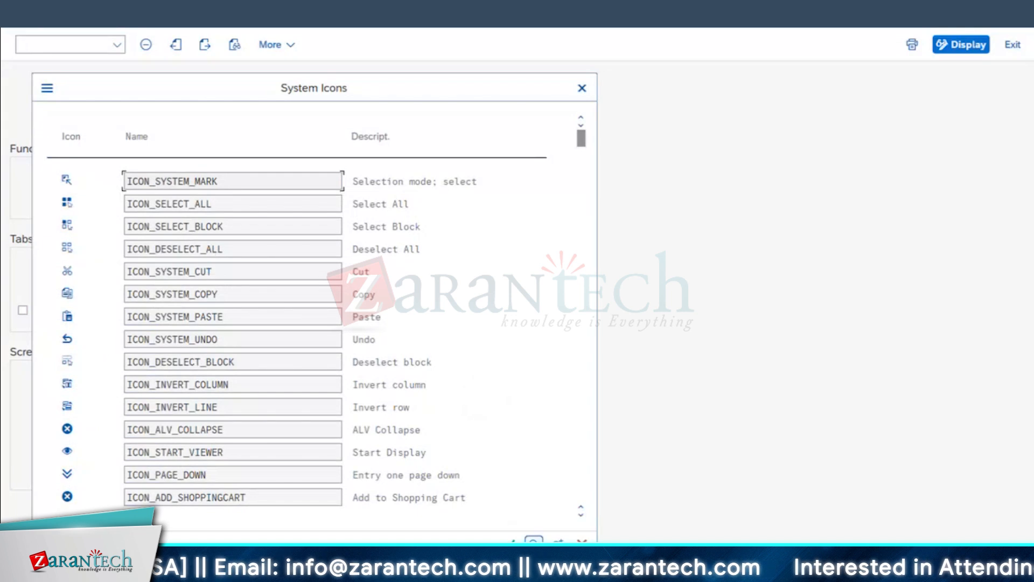
- Assign the icon ICON_HEADER to tab 10\TAB01 of notification type Z1 and mark the tab as active
left_click(533, 541)
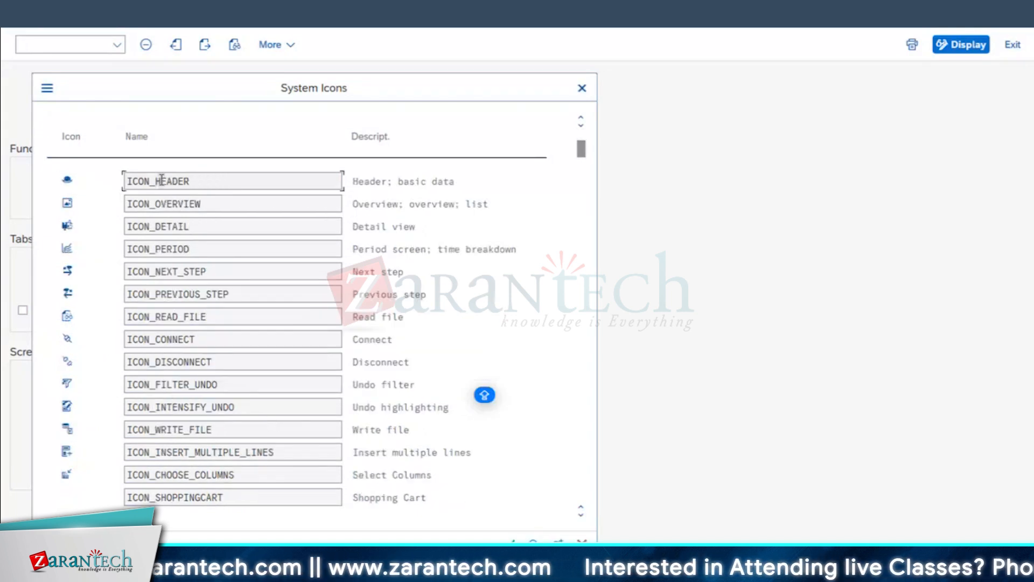
double_click(160, 179)
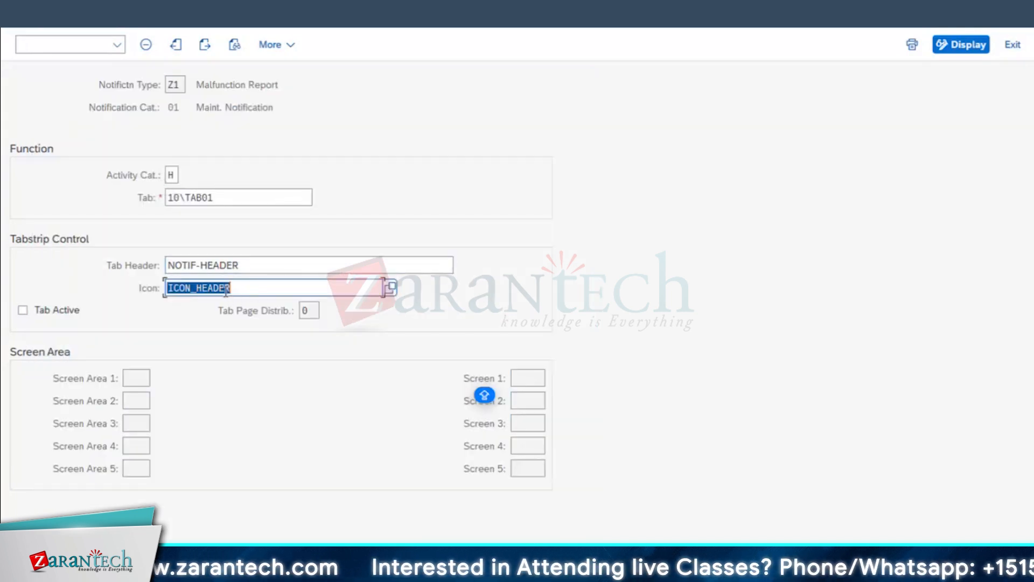
left_click(23, 312)
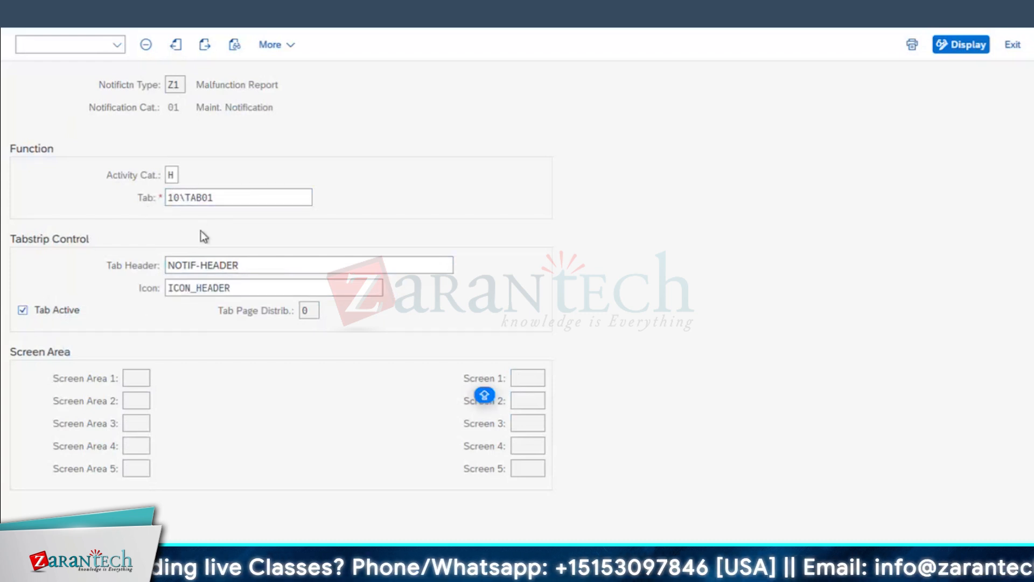
key("Return")
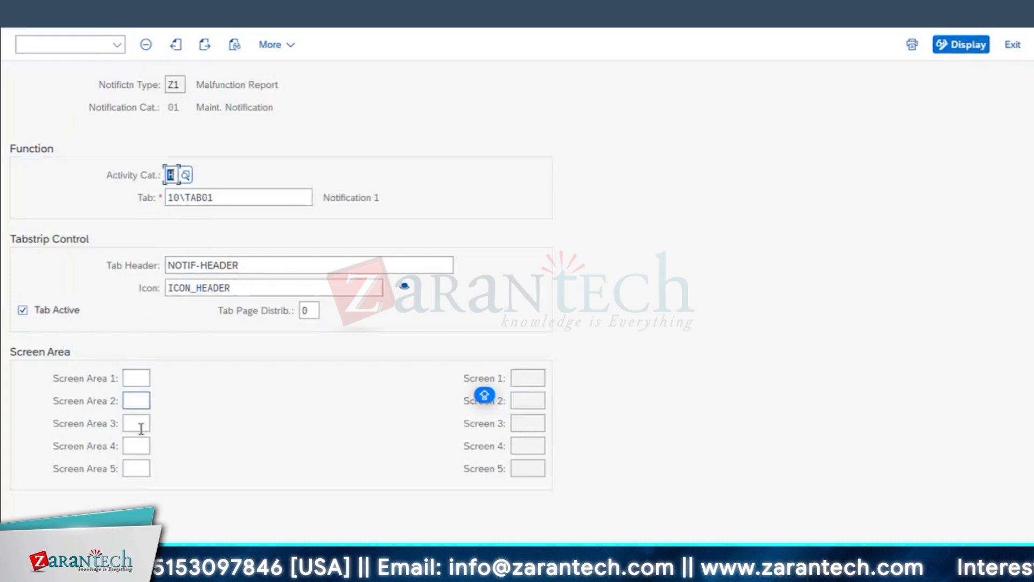
- Review the section layout of the Notification tab in the Create PM Notification window as a reference for the screen areas
left_click(139, 377)
key("F4")
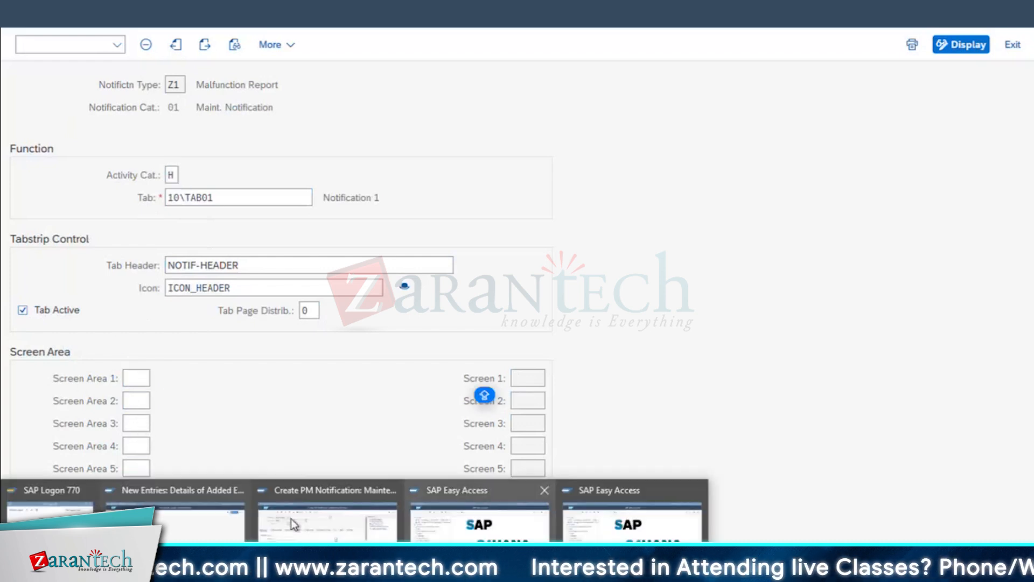
left_click(323, 491)
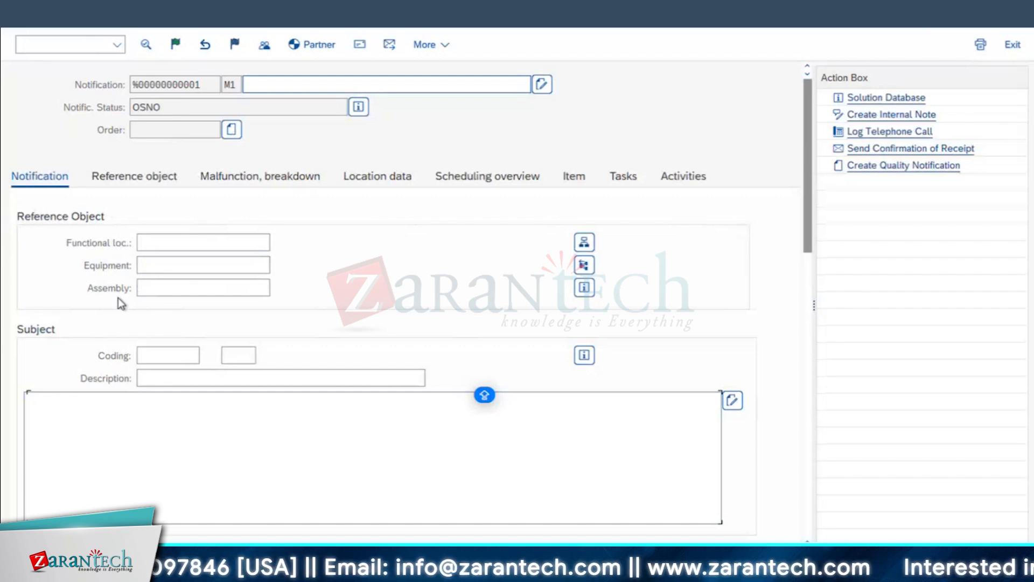
scroll(140, 303, "down", 1)
scroll(139, 304, "down", 2)
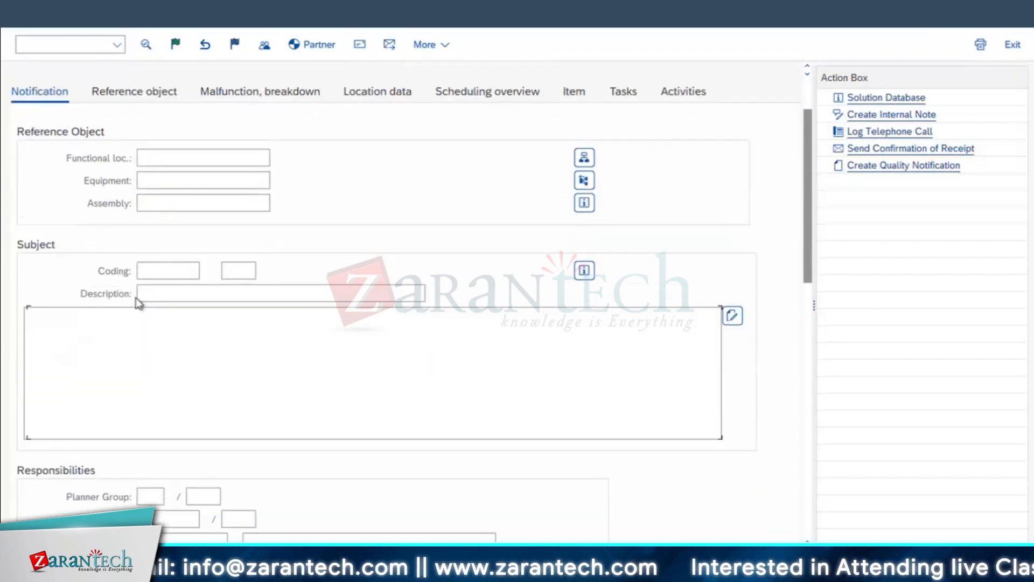
scroll(127, 428, "up", 1)
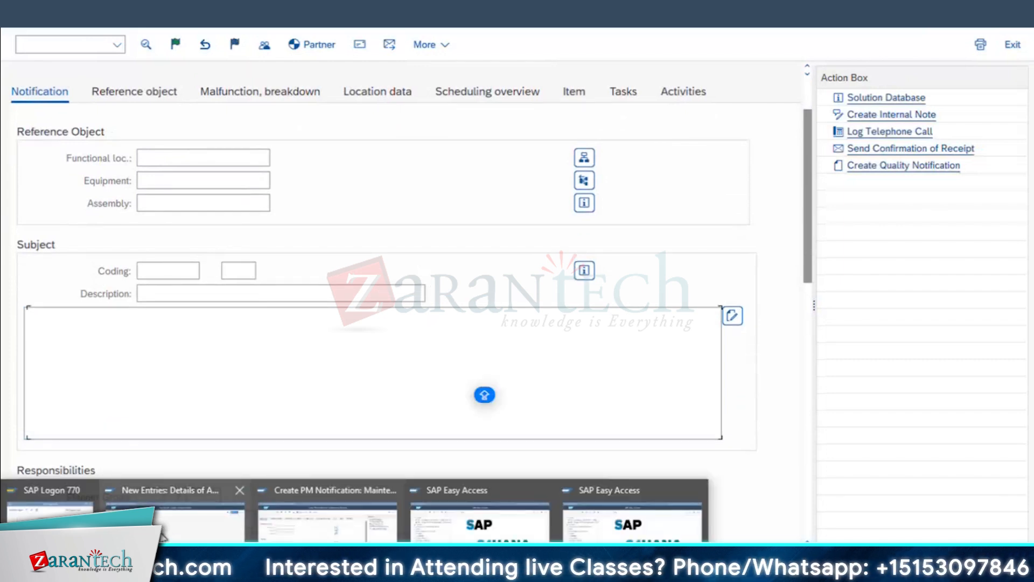
left_click(161, 536)
- Set Screen Area 1 to 005 (Reference Object) and Screen Area 2 to 010 (Responsible Parties)
left_click(138, 377)
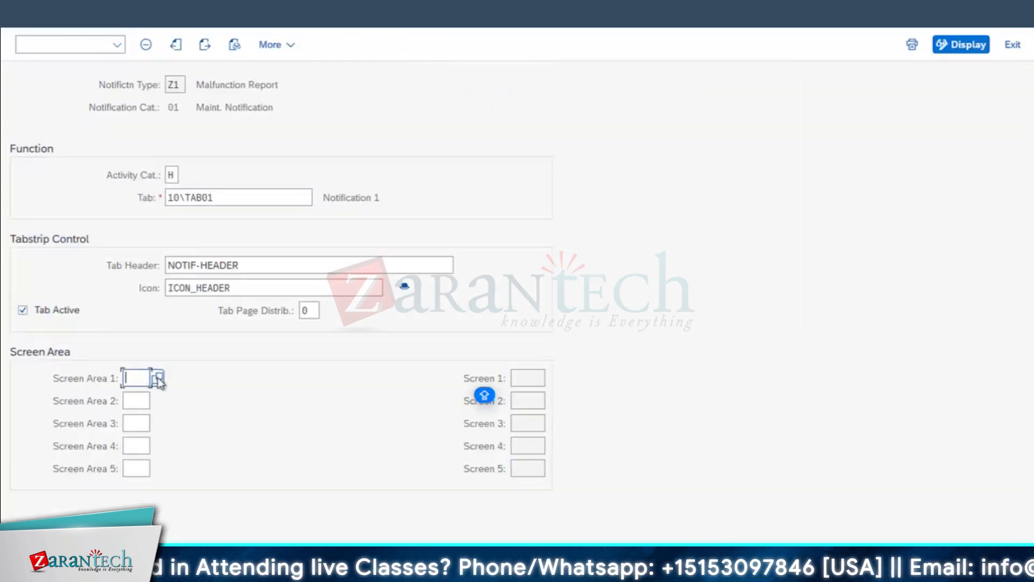
key("F4")
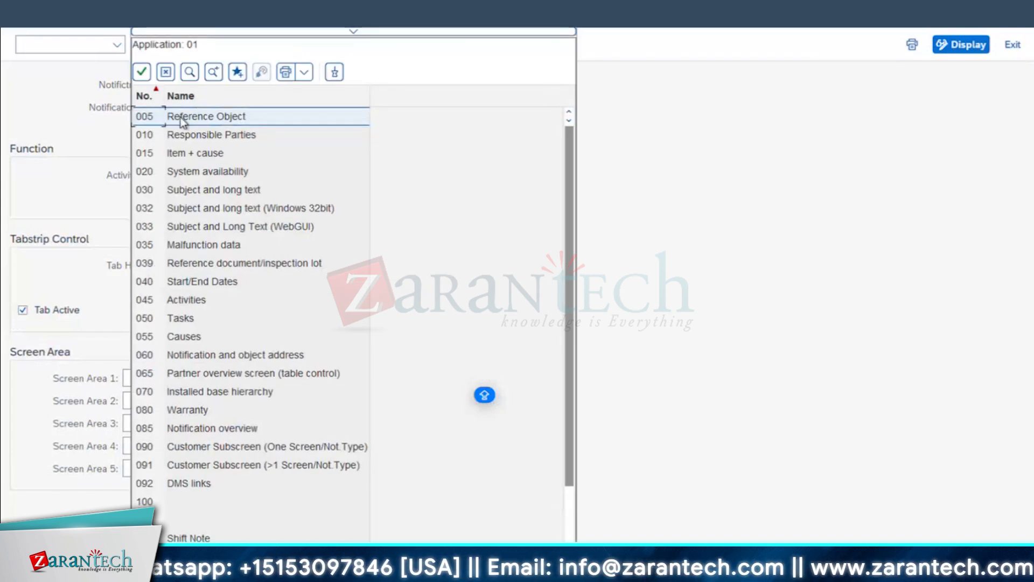
double_click(146, 117)
left_click(142, 400)
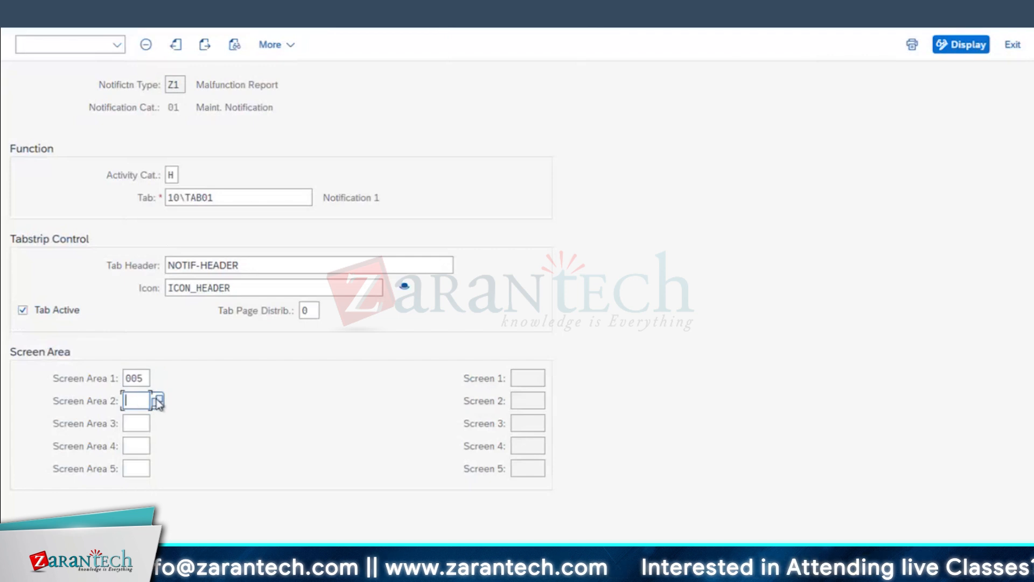
left_click(156, 400)
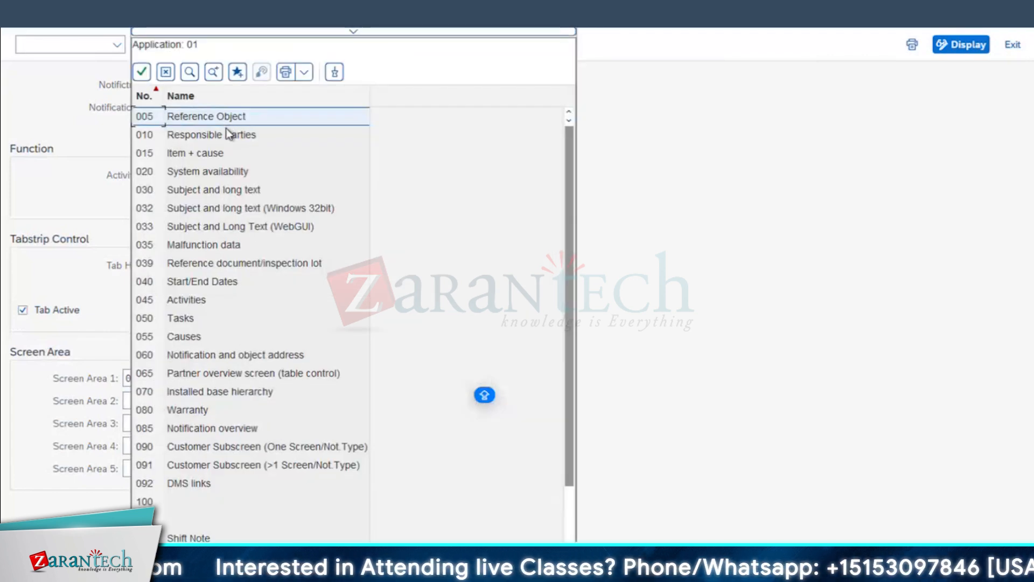
double_click(210, 136)
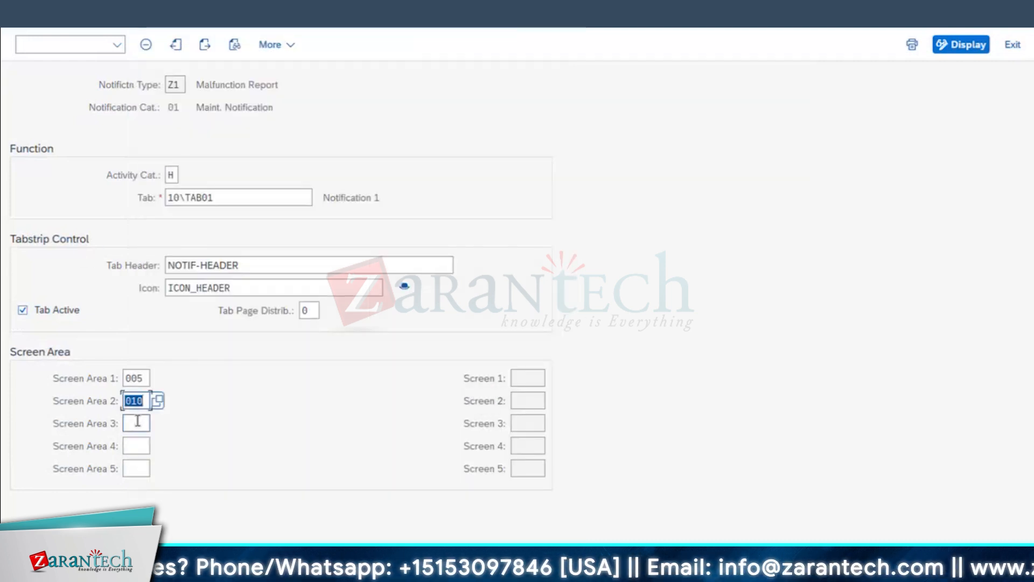
- Set Screen Area 3 to 032 (Subject and long text, Windows 32bit) and Screen Area 4 to 015 (Item + cause)
left_click(138, 422)
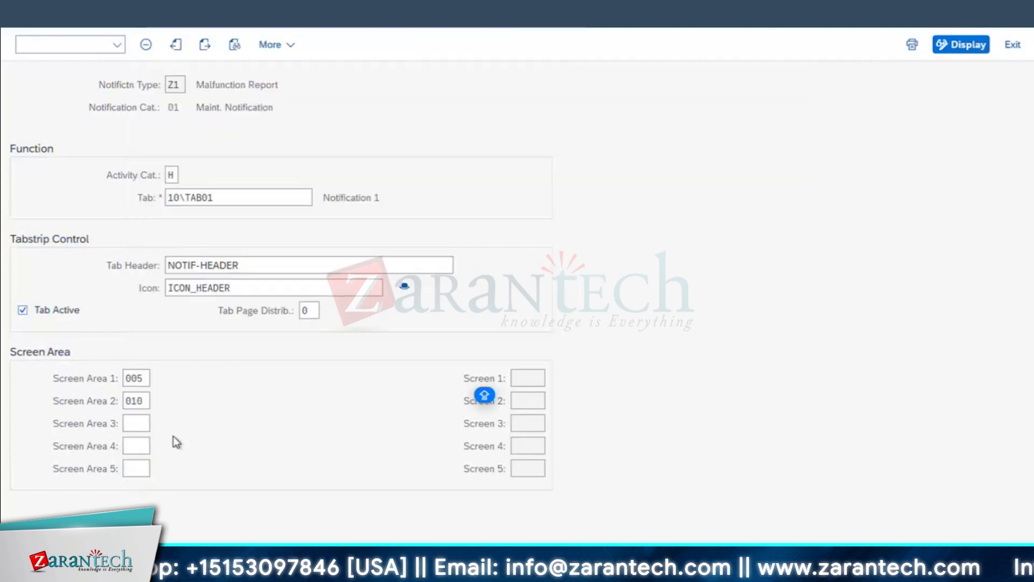
left_click(157, 424)
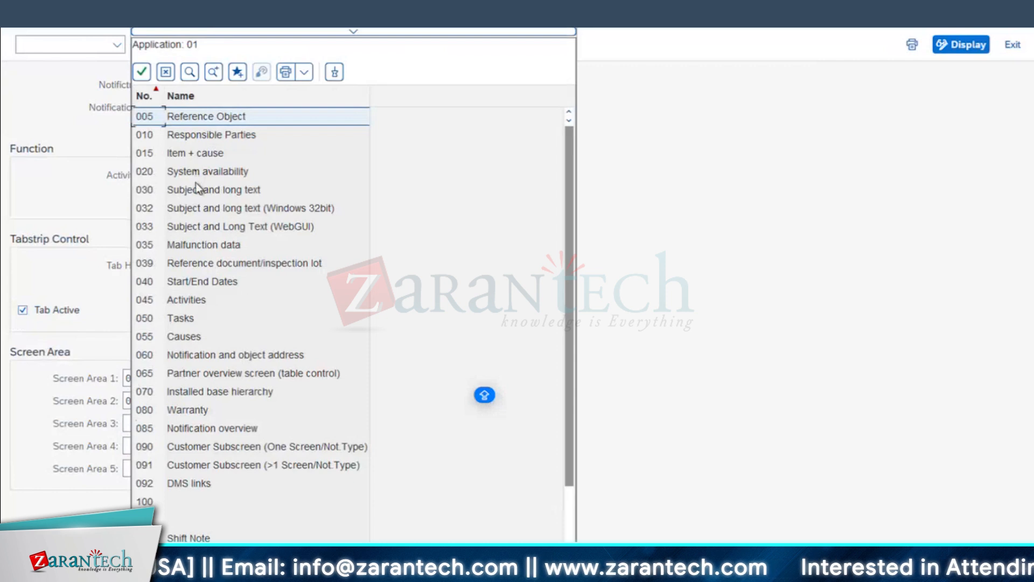
left_click(160, 211)
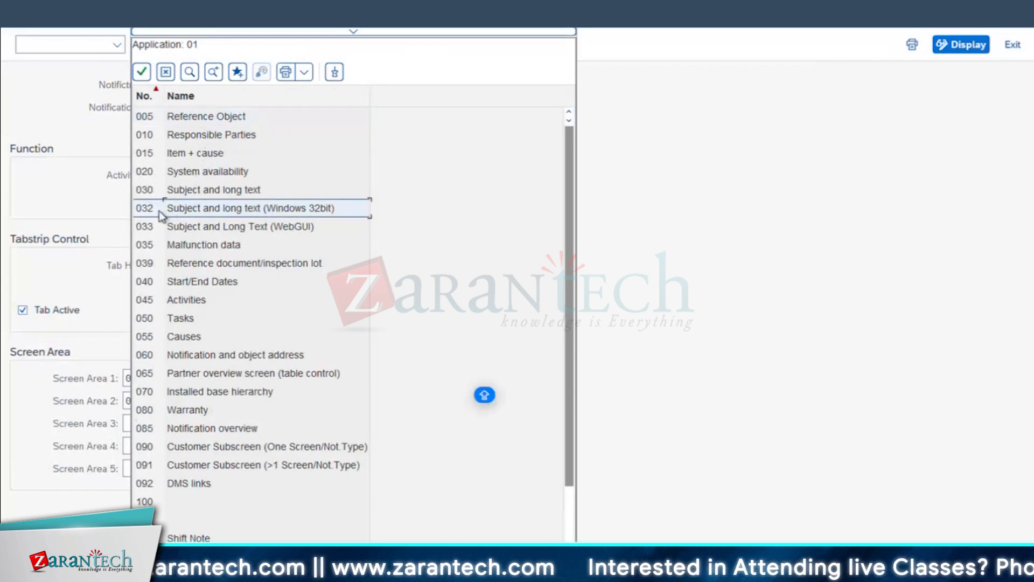
double_click(185, 208)
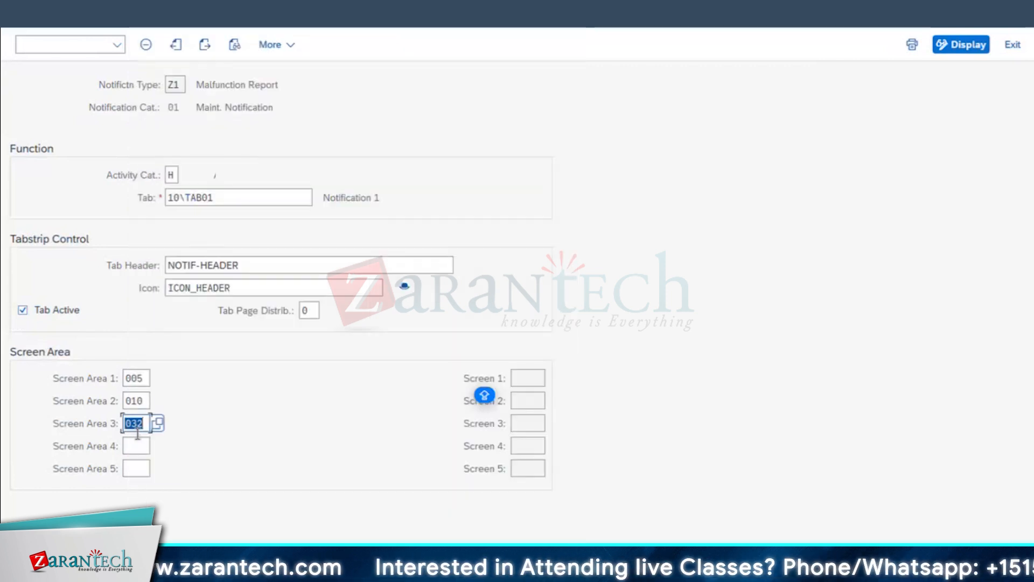
left_click(153, 446)
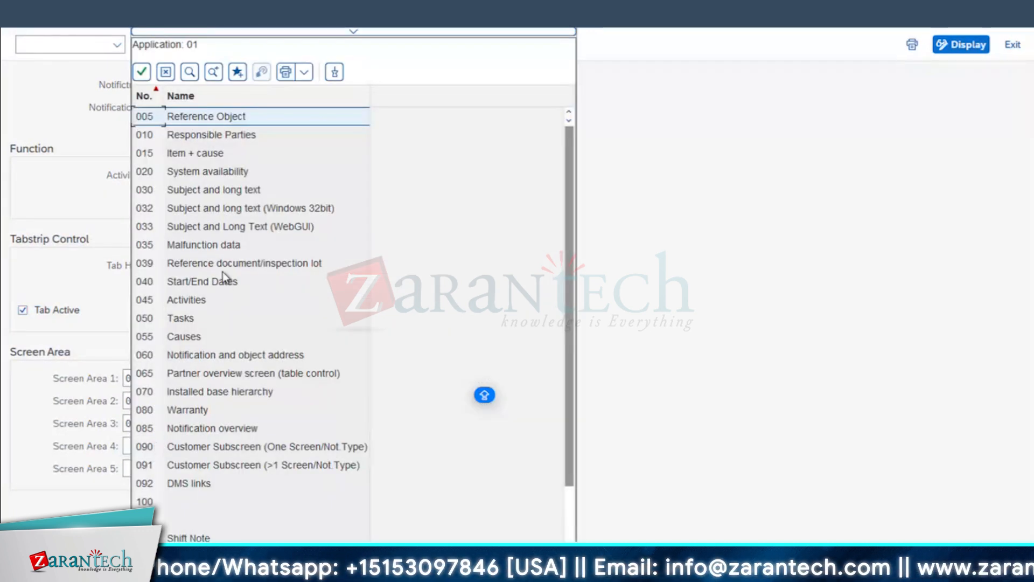
double_click(183, 154)
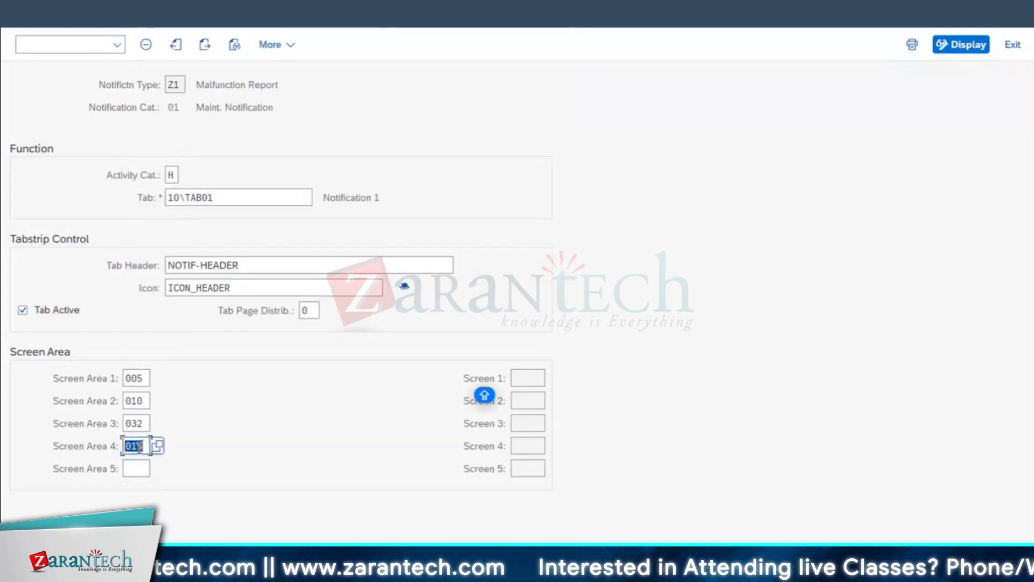
key("Return")
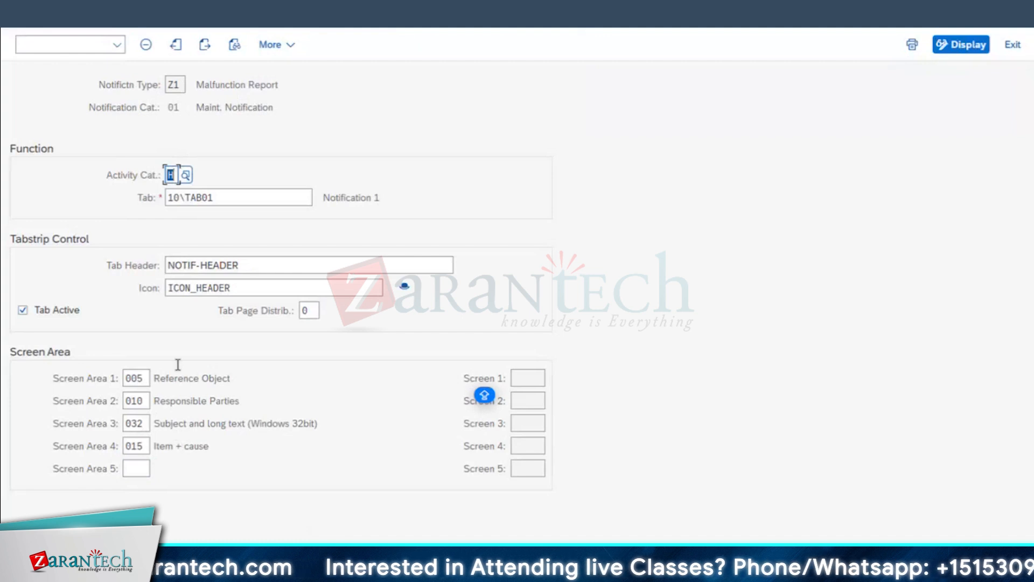
left_click(136, 468)
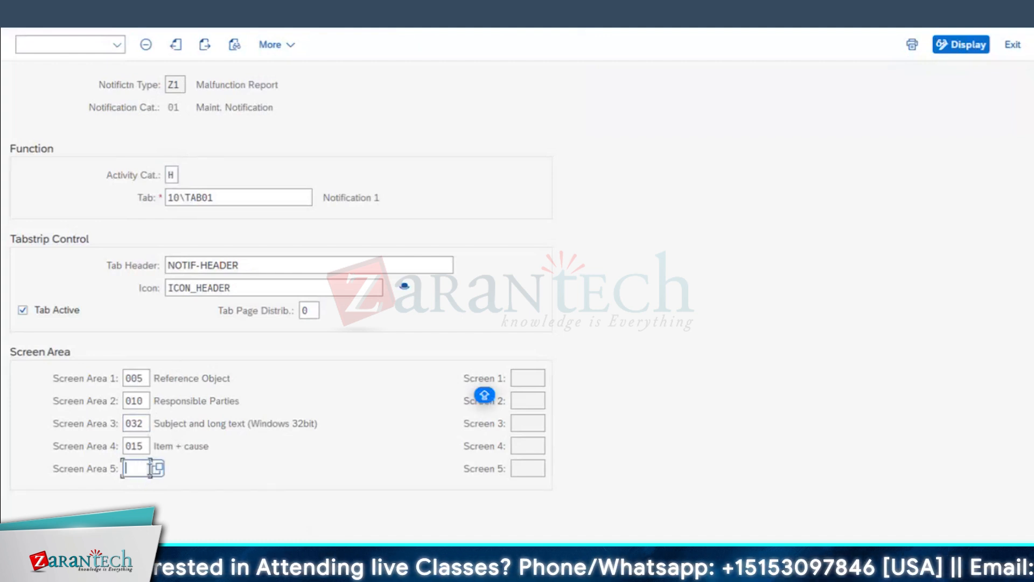
left_click(158, 468)
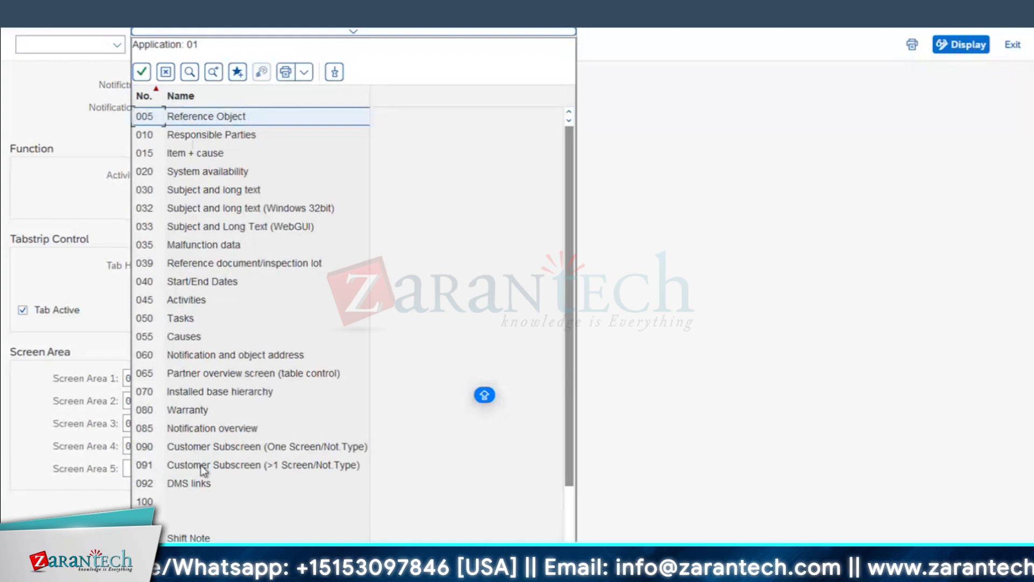
scroll(204, 468, "down", 2)
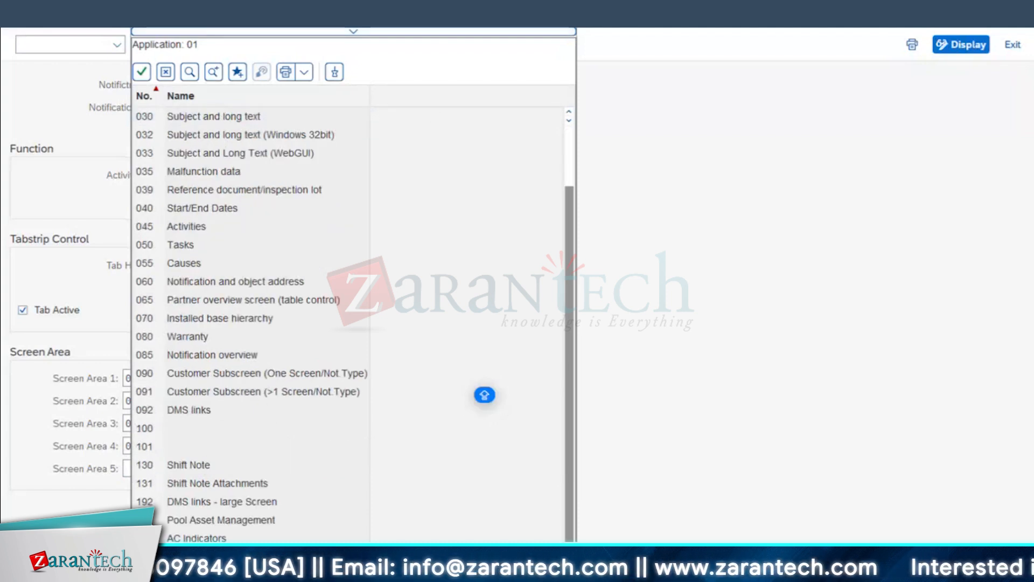
key("Escape")
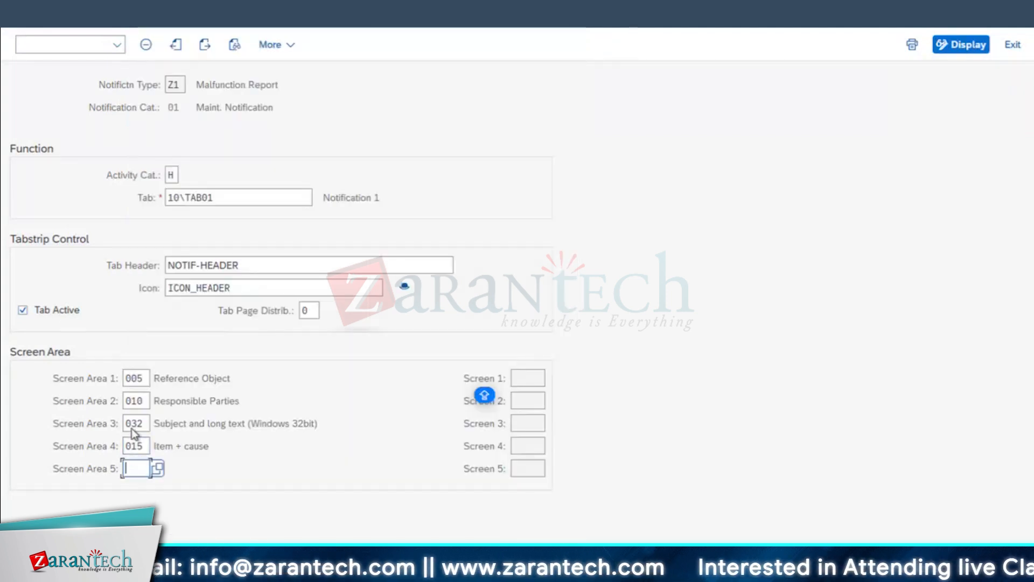
- Save the tab entry under the customizing request "NOTIFICATION CONFIGURATION - Z1" and return to the tabstrip overview
left_click(176, 46)
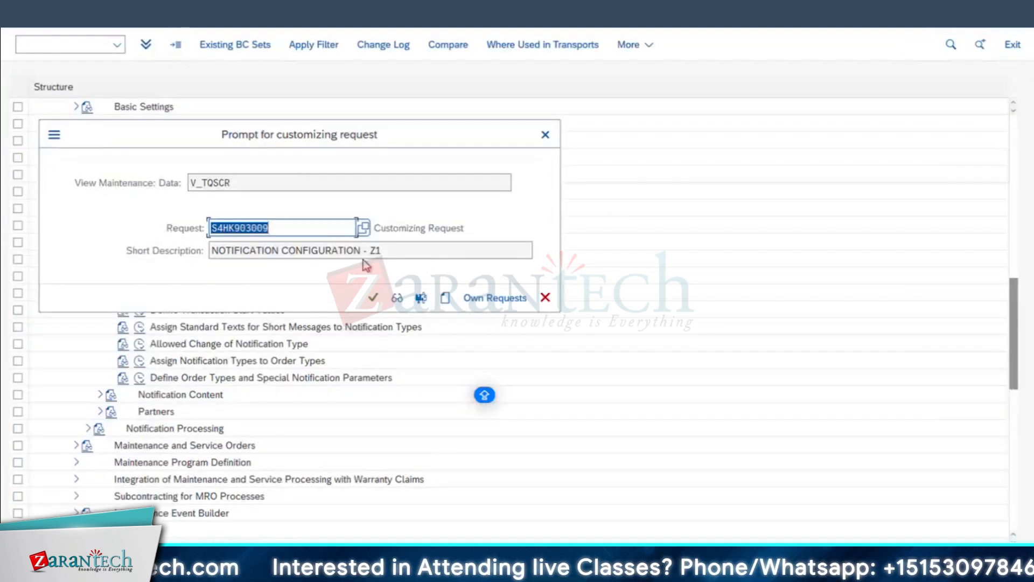
left_click(376, 298)
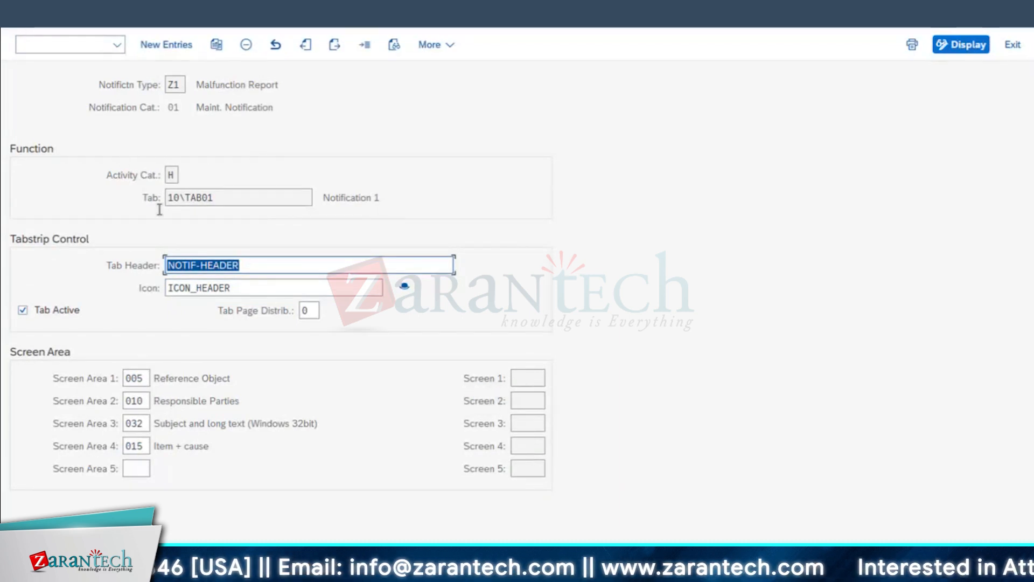
left_click(144, 225)
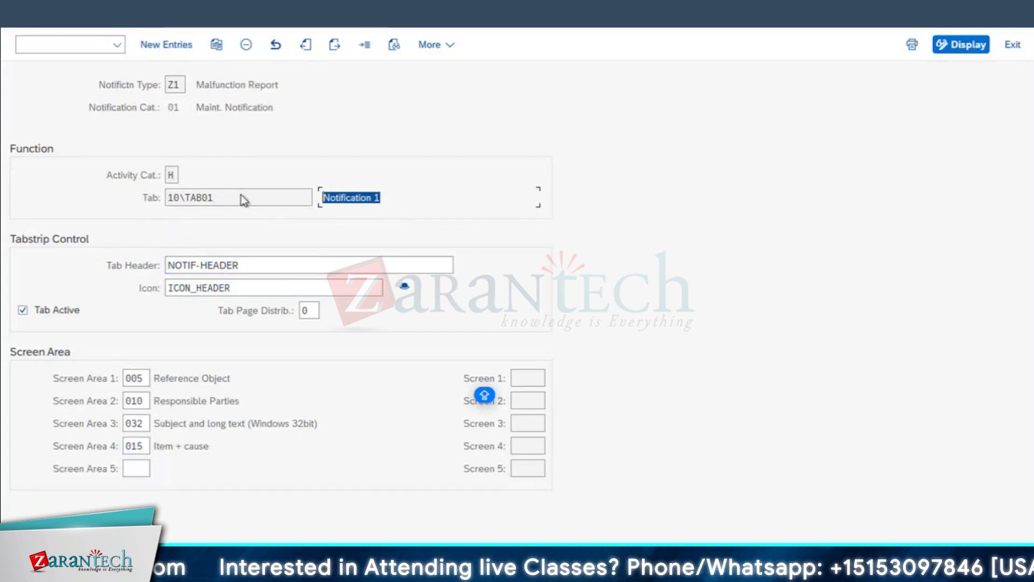
left_click_drag(241, 196, 76, 181)
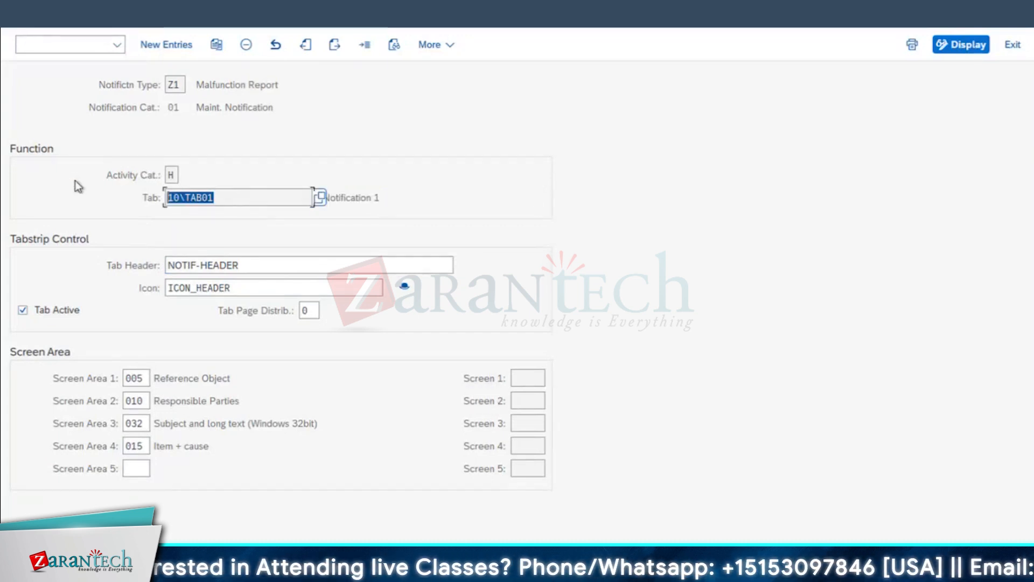
left_click(173, 175)
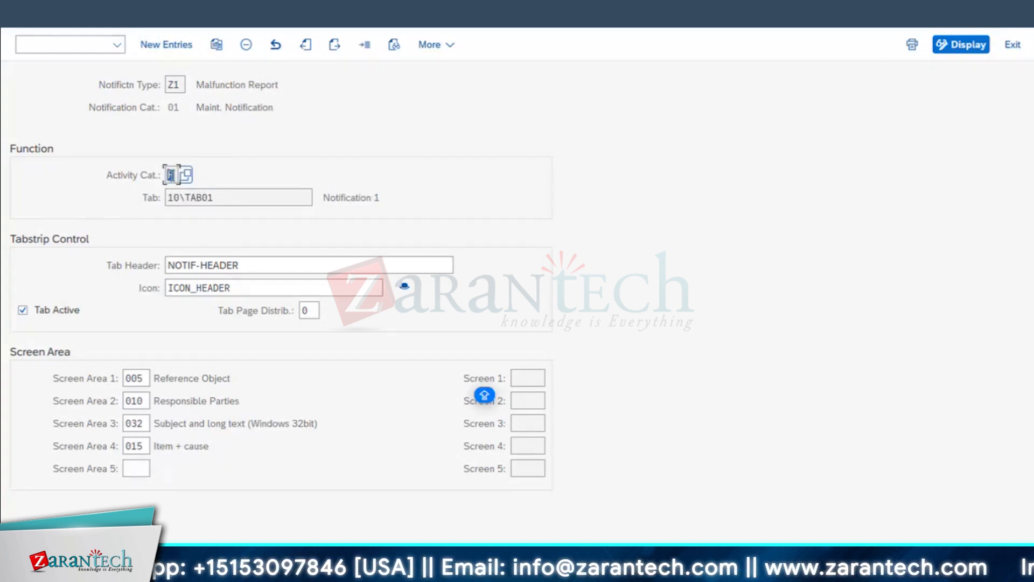
left_click(20, 15)
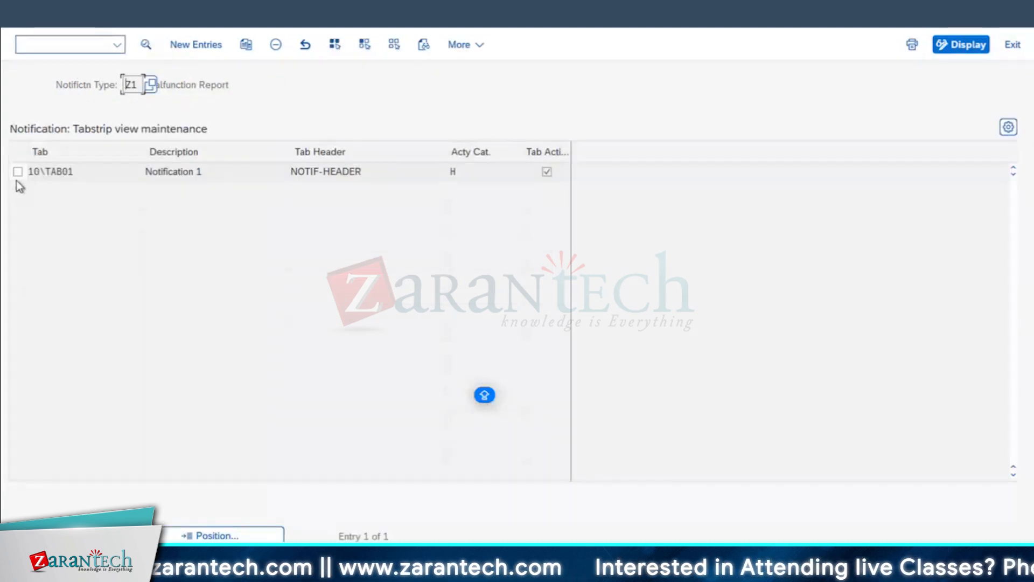
- Copy the 10\TAB01 entry with activity category H to a new entry with a blank activity category
left_click(453, 171)
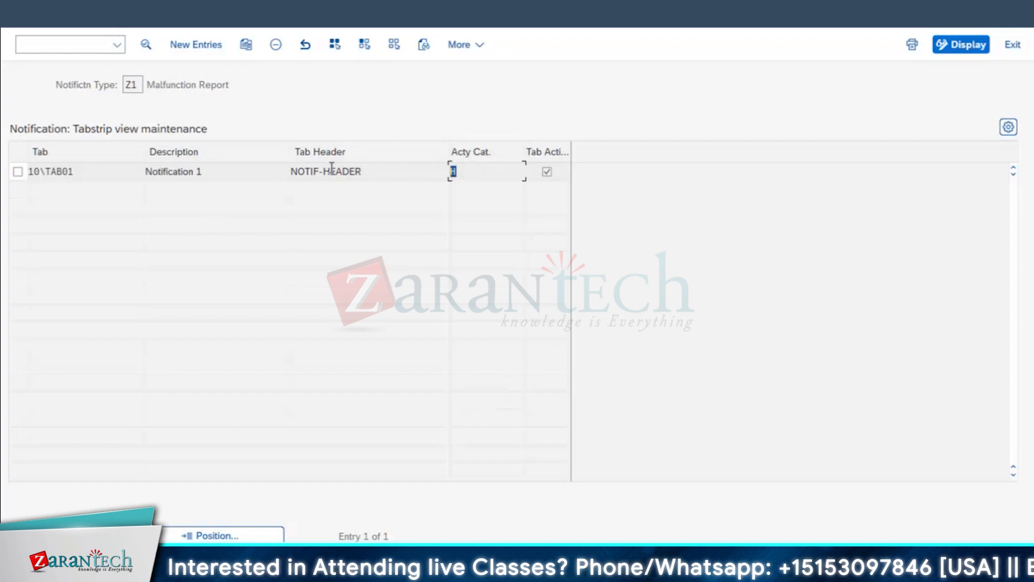
left_click(18, 171)
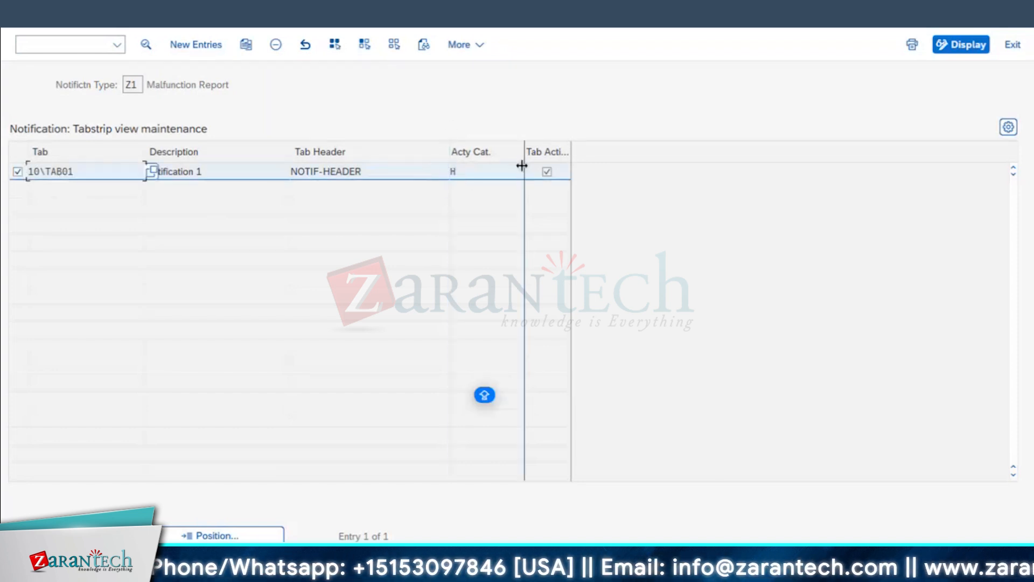
left_click(247, 46)
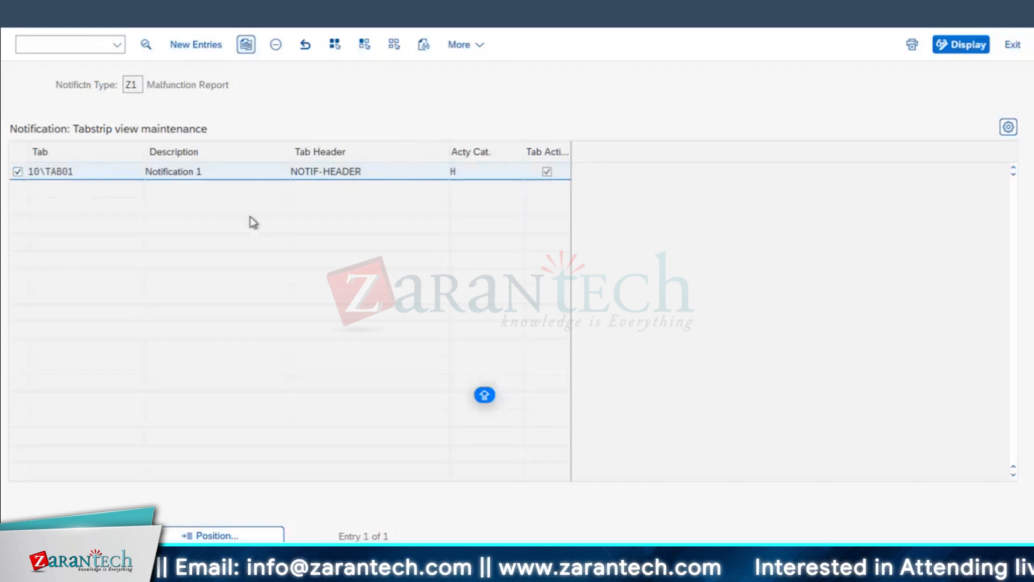
key("BackSpace")
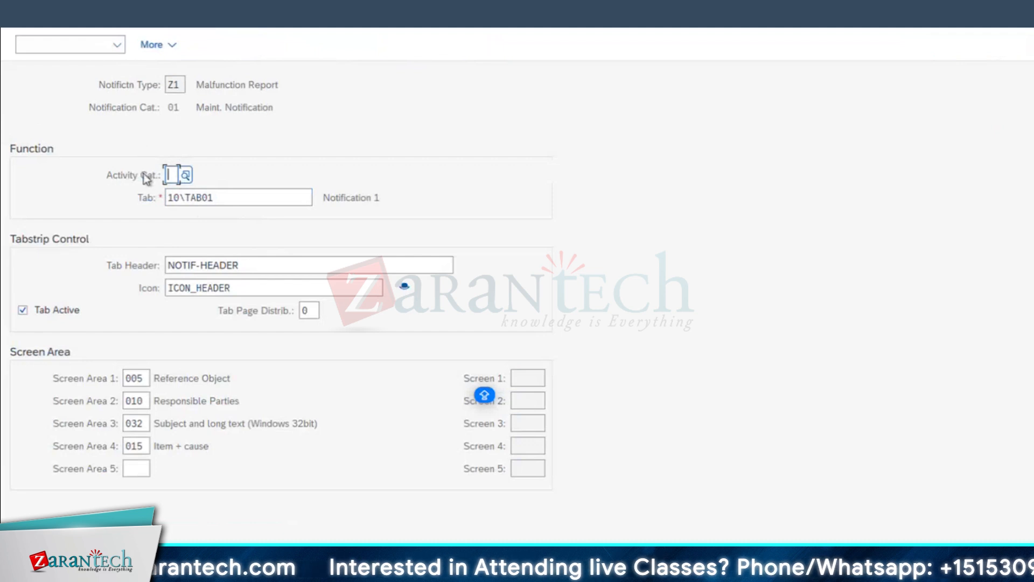
key("Return")
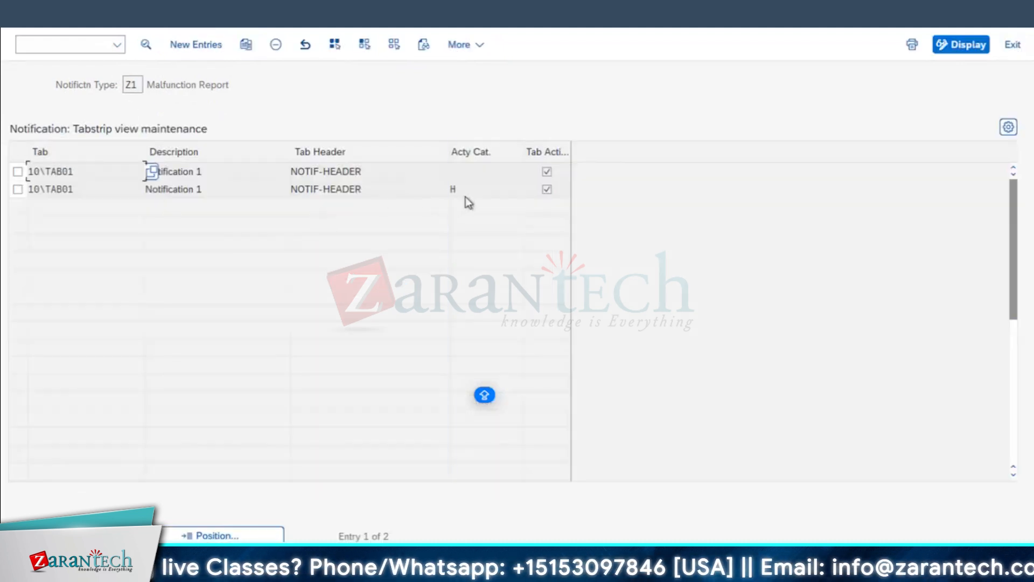
left_click(472, 173)
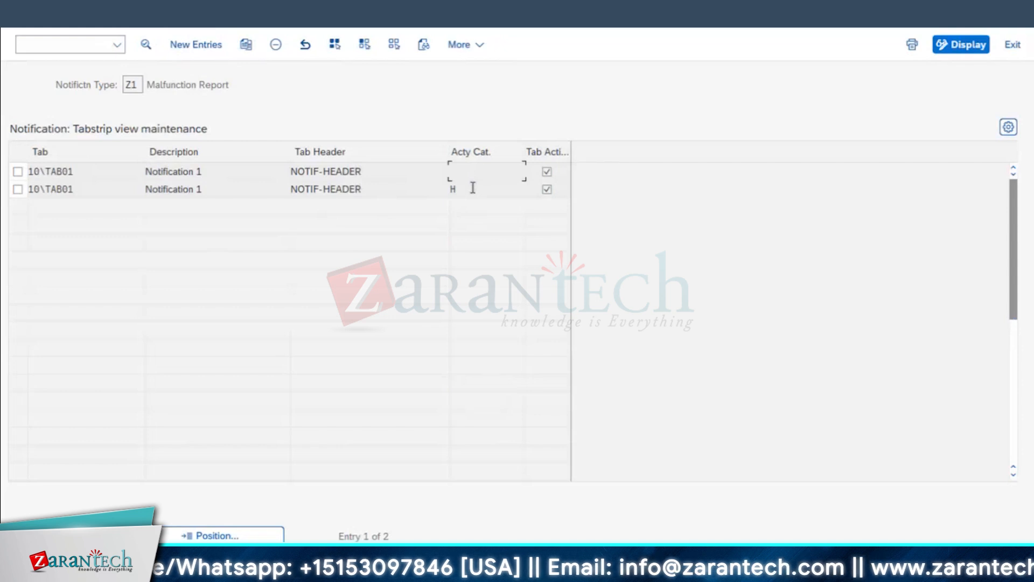
left_click(473, 187)
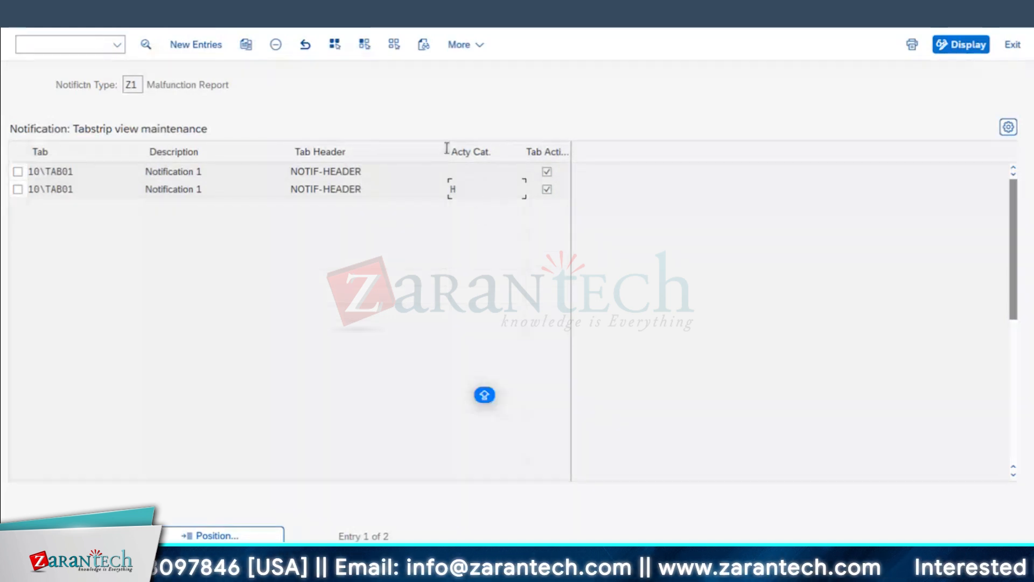
left_click(461, 176)
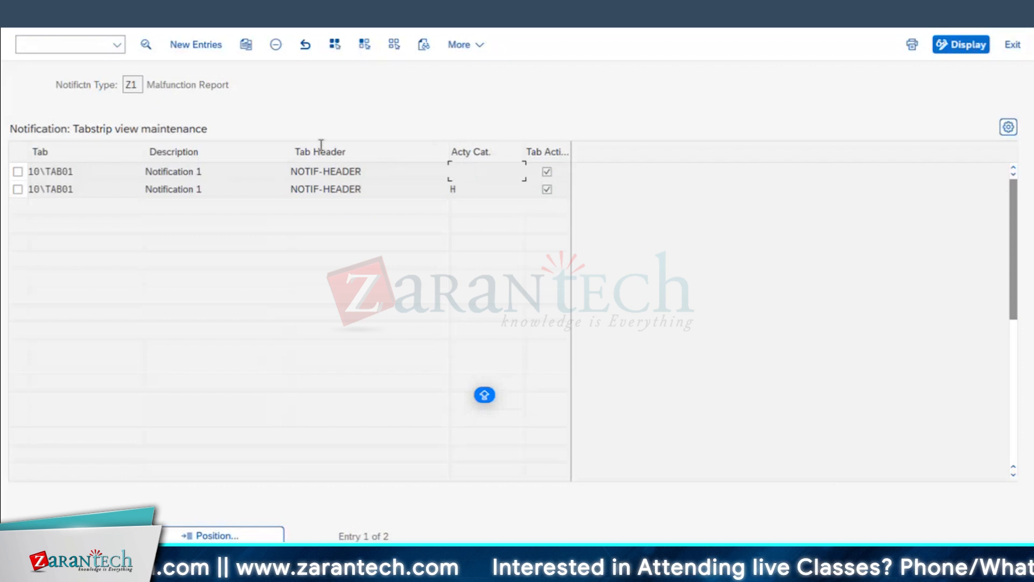
- Create a new tabstrip entry with activity category H (Add) and tab 10\TAB02 (Additional data 1)
left_click(213, 48)
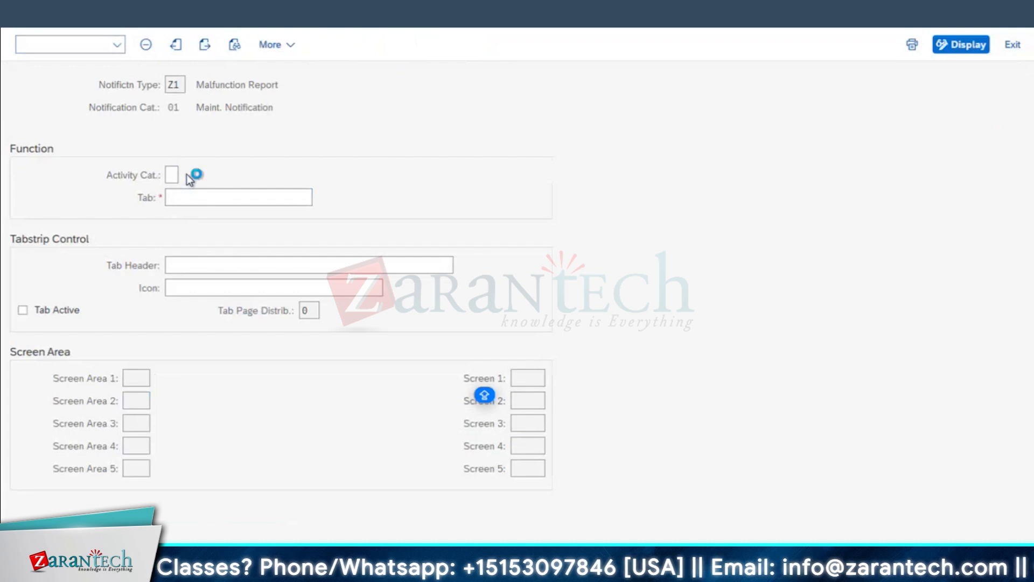
left_click(187, 173)
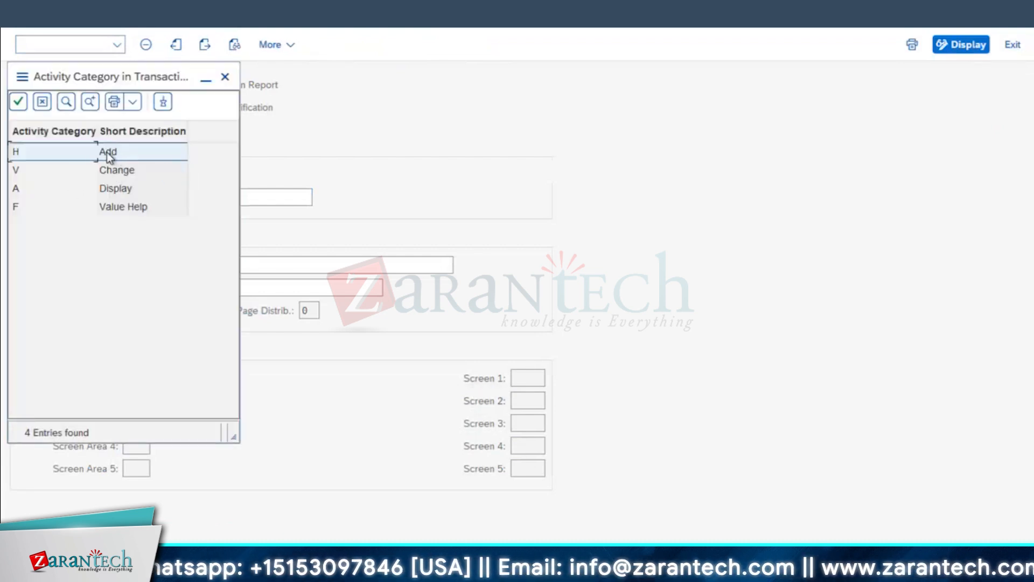
double_click(107, 152)
left_click(187, 196)
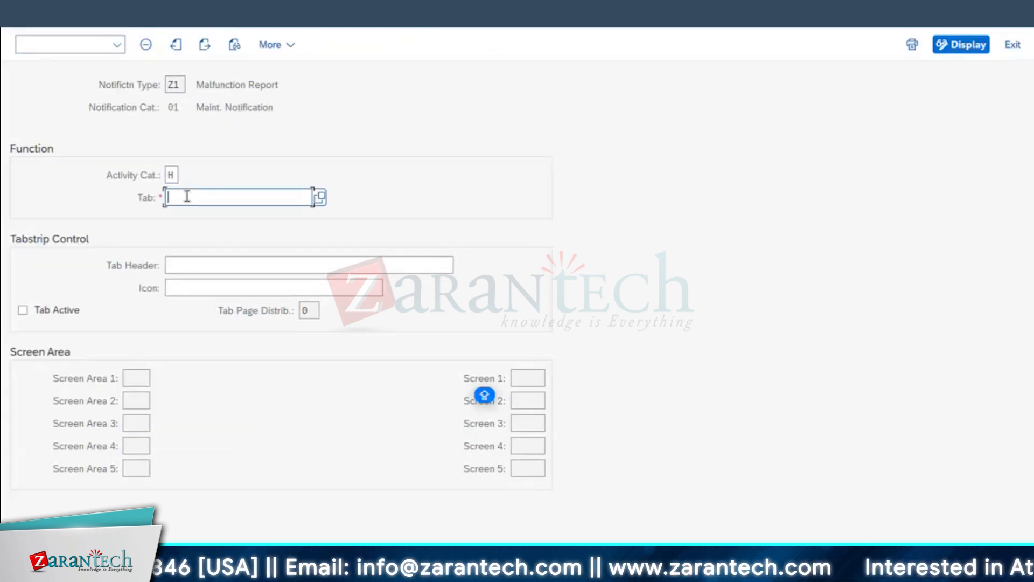
left_click(319, 197)
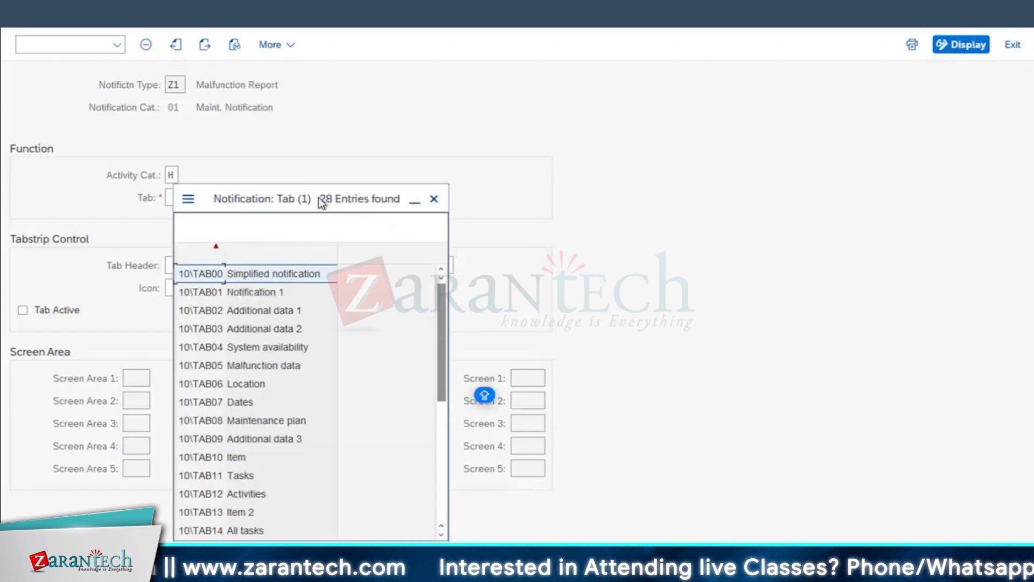
left_click(211, 310)
left_click(211, 310)
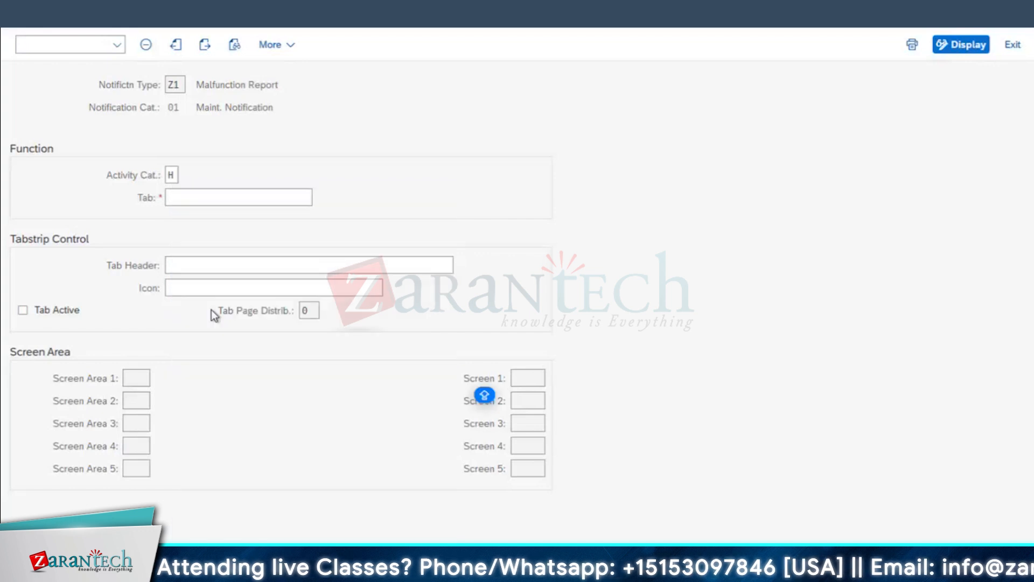
- Enter "Reference object" as the tab header of the 10\TAB02 entry
left_click(193, 265)
type("R")
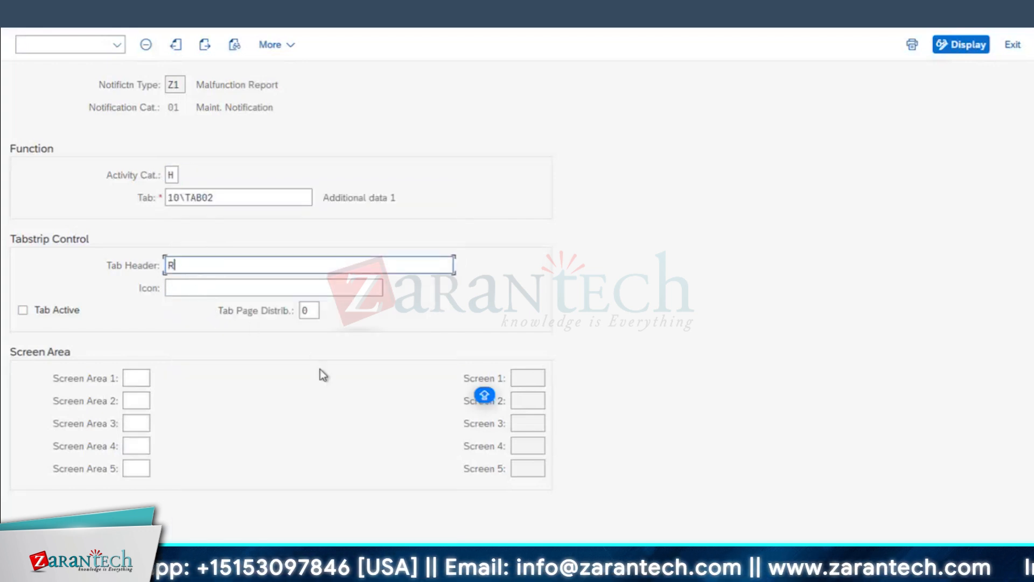
type("eference object")
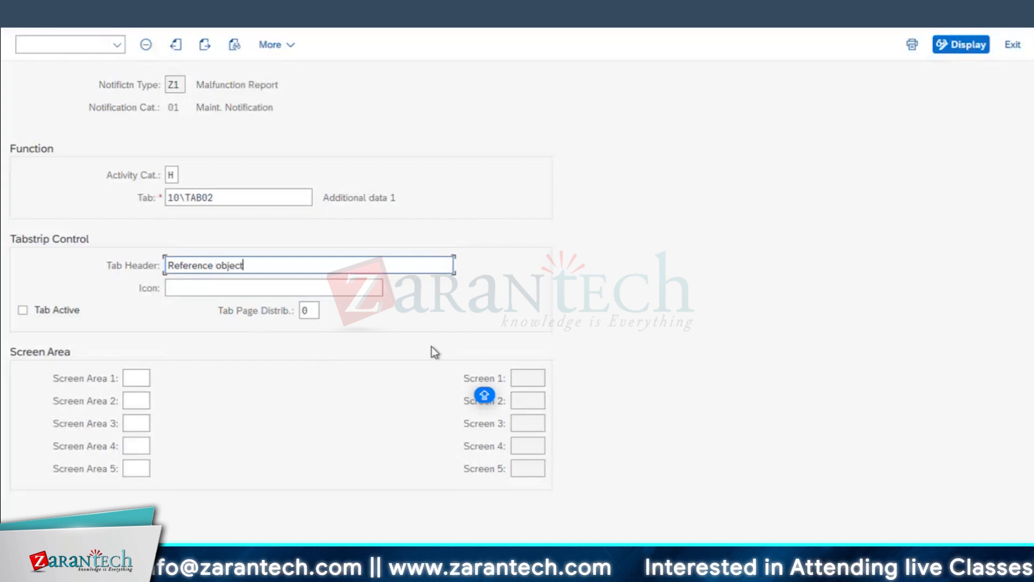
key("Return")
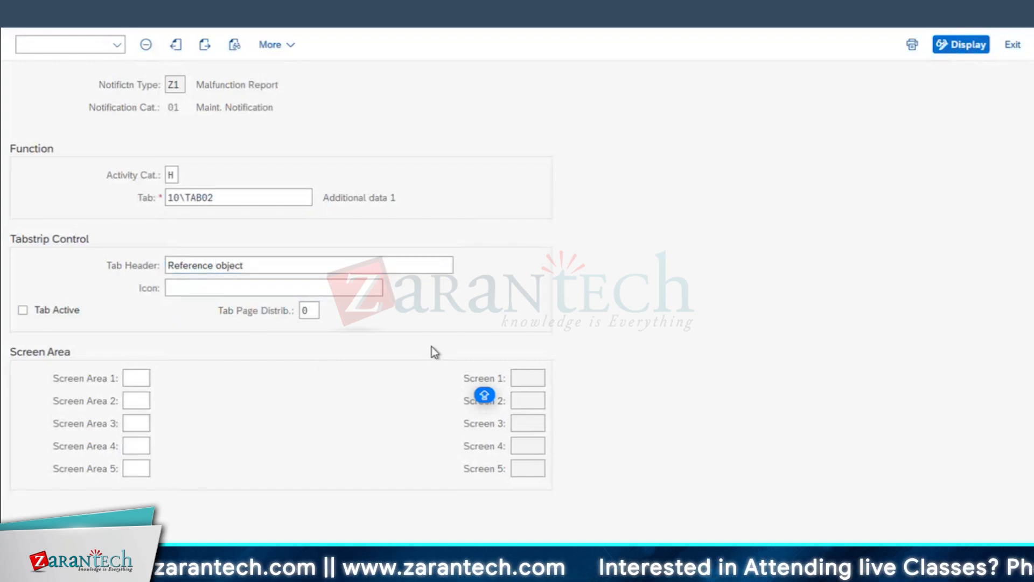
- Set Screen Area 1 to 040 (Start/End Dates) and Screen Area 2 to 035 (Malfunction data)
left_click(139, 379)
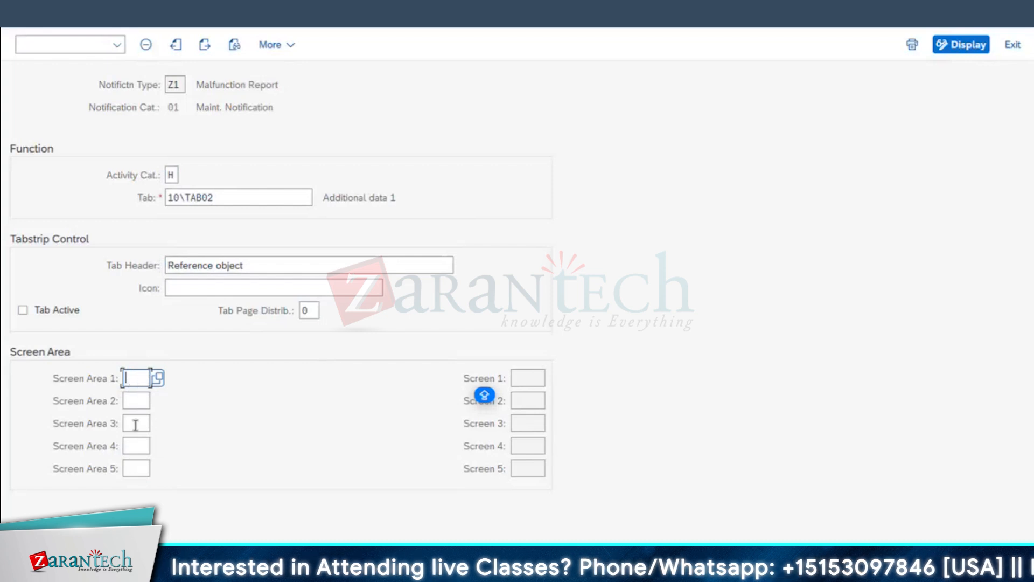
left_click(156, 376)
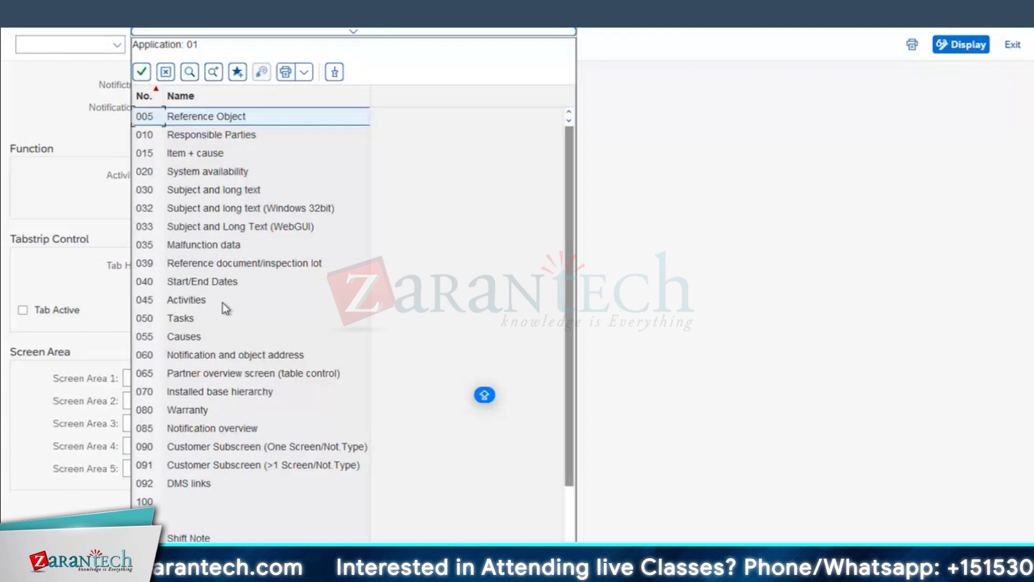
left_click(183, 282)
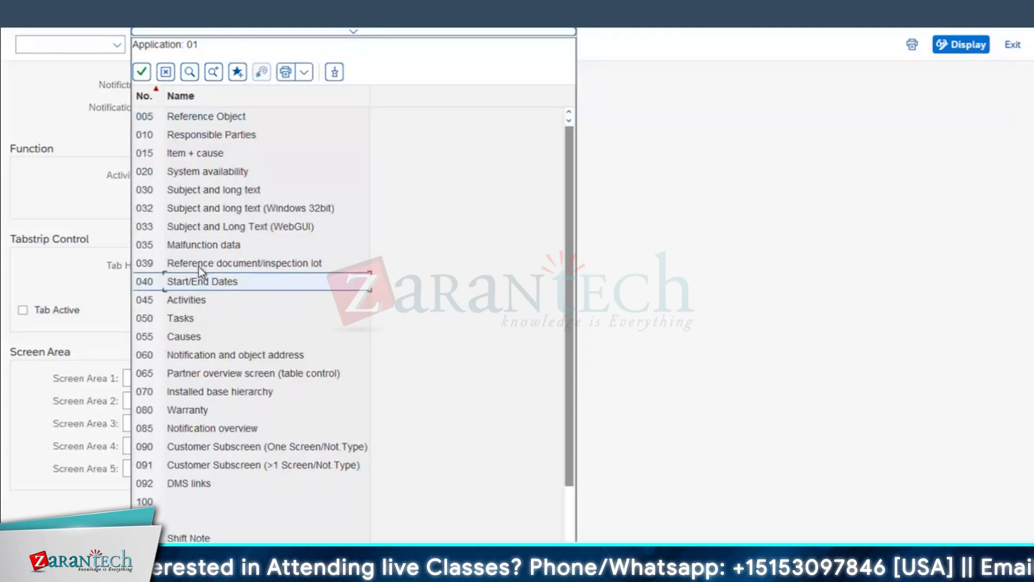
double_click(197, 283)
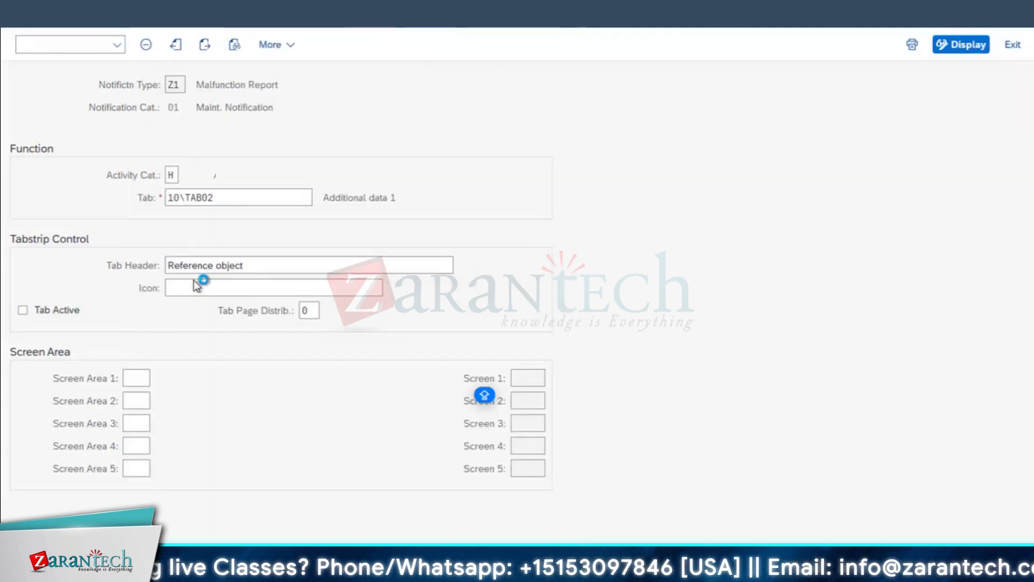
left_click(138, 401)
left_click(158, 401)
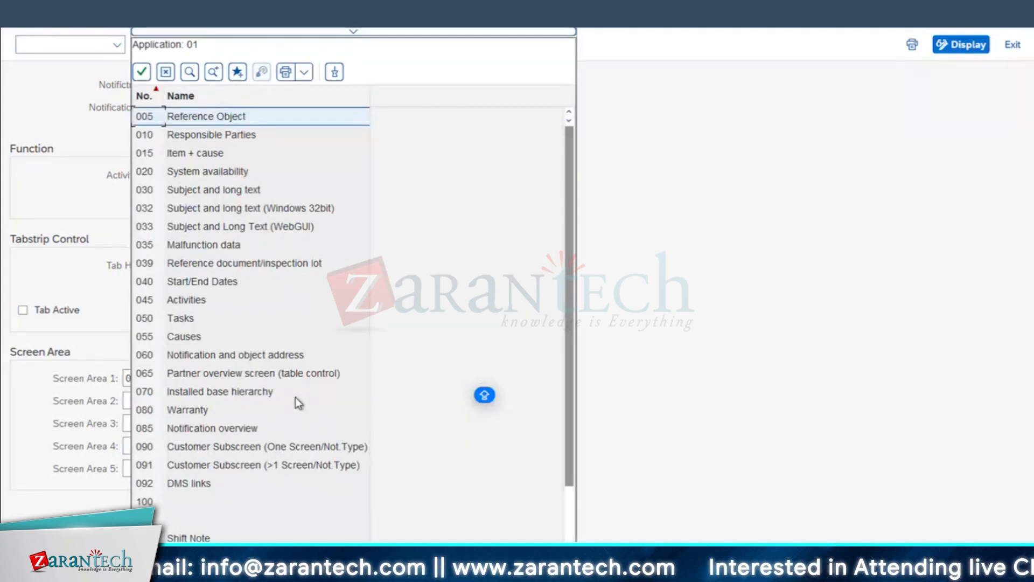
double_click(203, 247)
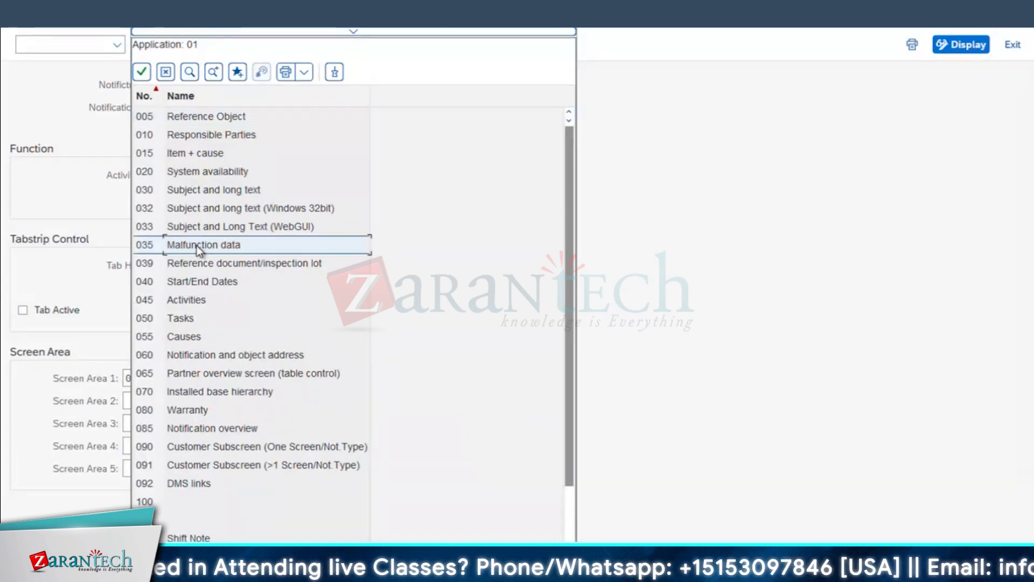
- Set Screen Area 3 to 065 (Partner overview screen, table control) and Screen Area 4 to 092 (DMS links)
left_click(139, 424)
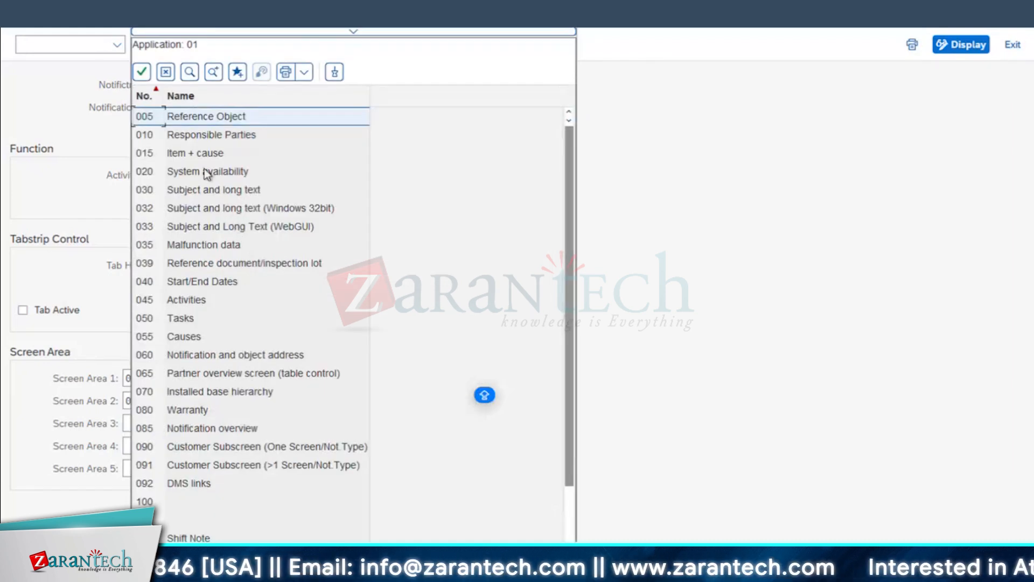
left_click(206, 375)
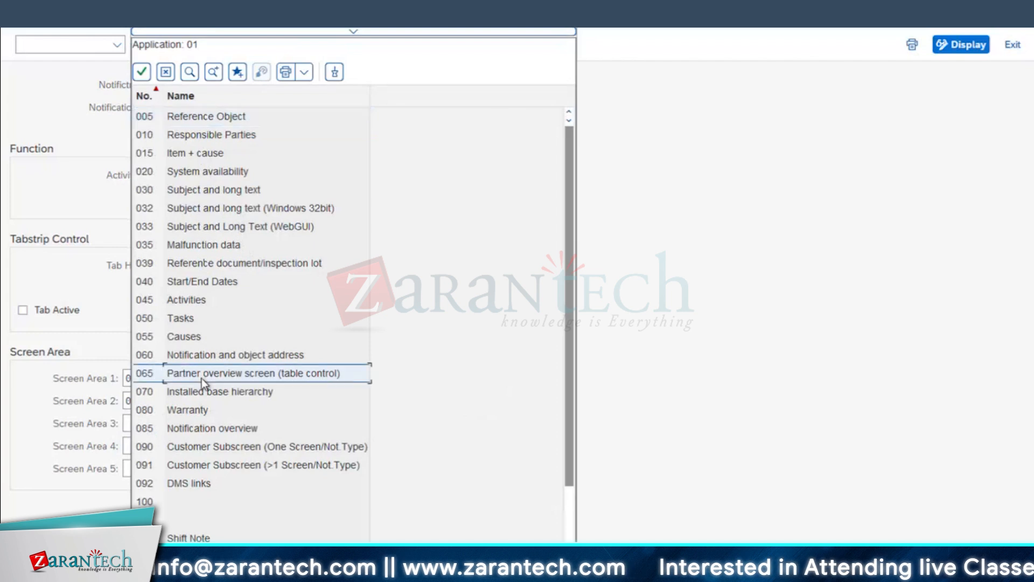
double_click(198, 375)
left_click(132, 446)
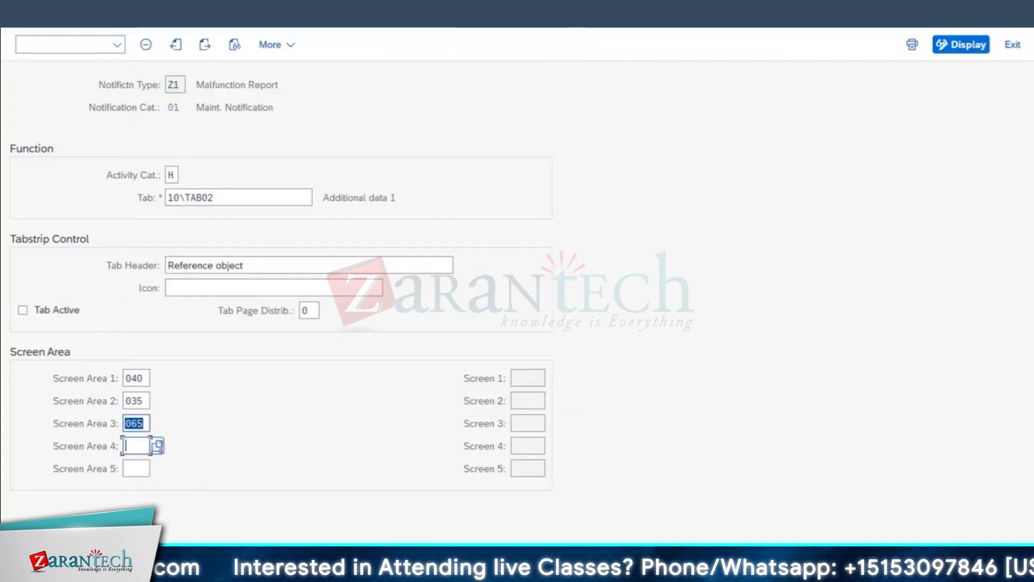
left_click(158, 444)
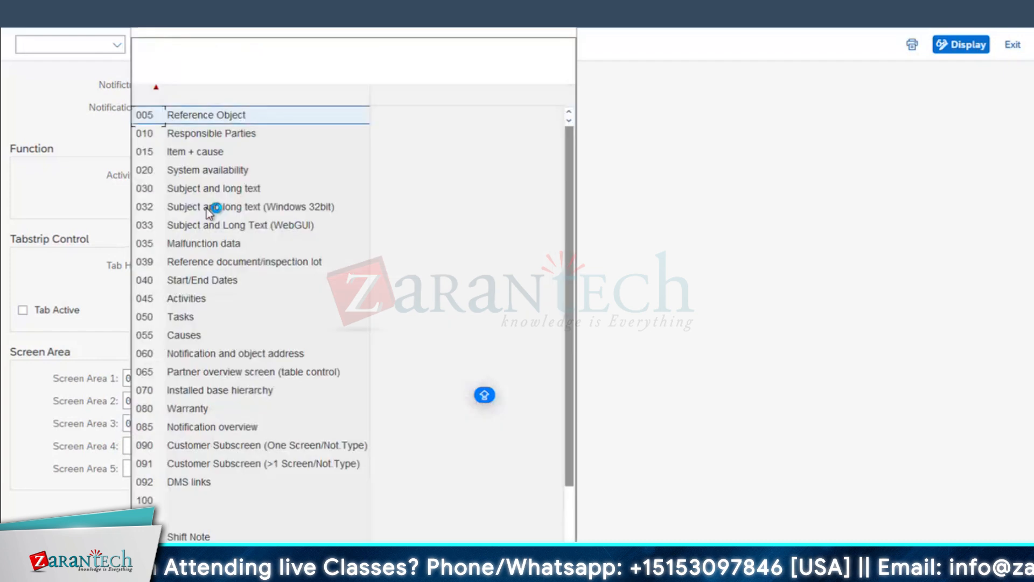
left_click(144, 484)
double_click(144, 484)
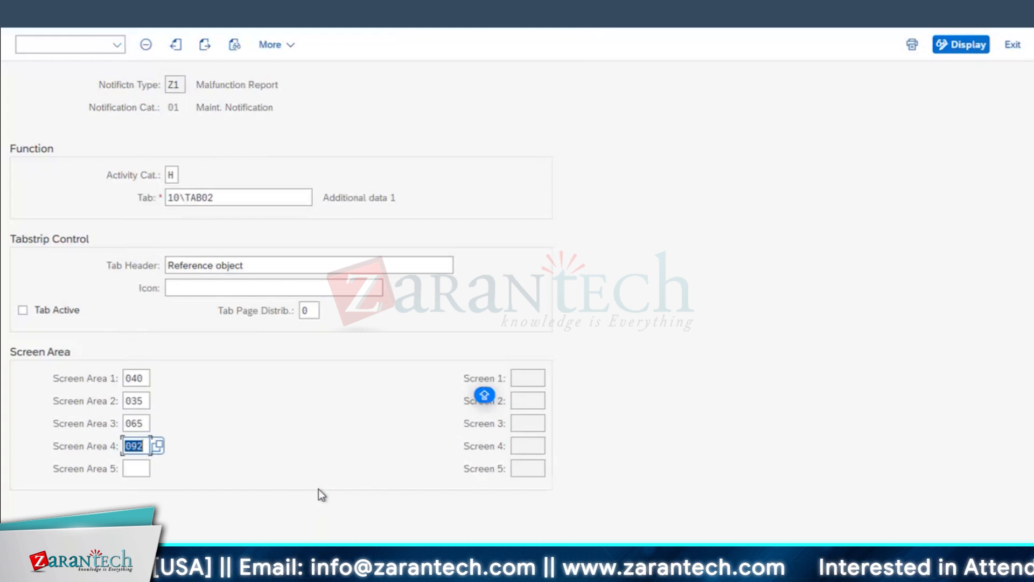
key("Return")
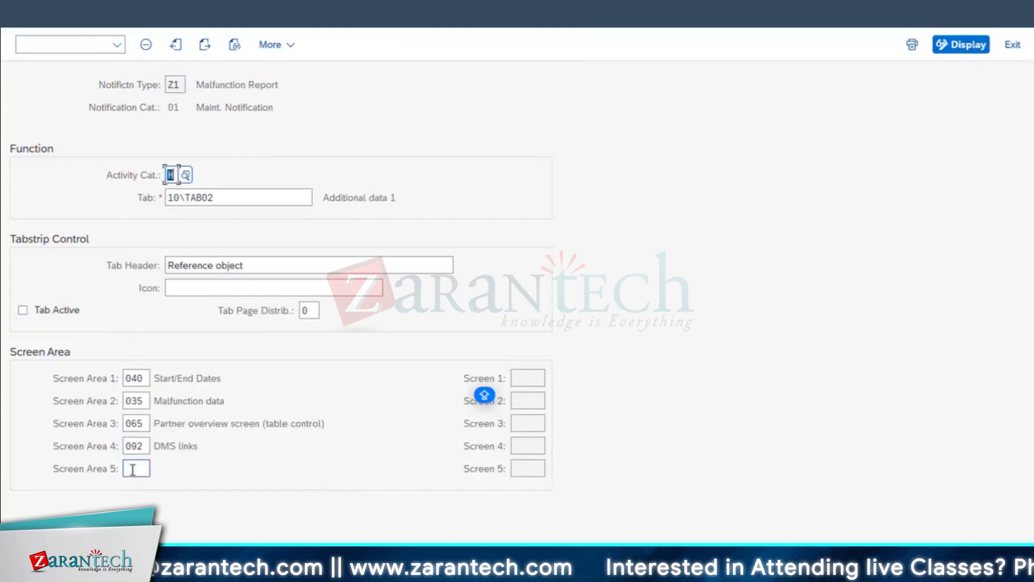
- Mark the 10\TAB02 tab as active, then save the entry and return to the tabstrip overview
key("Tab")
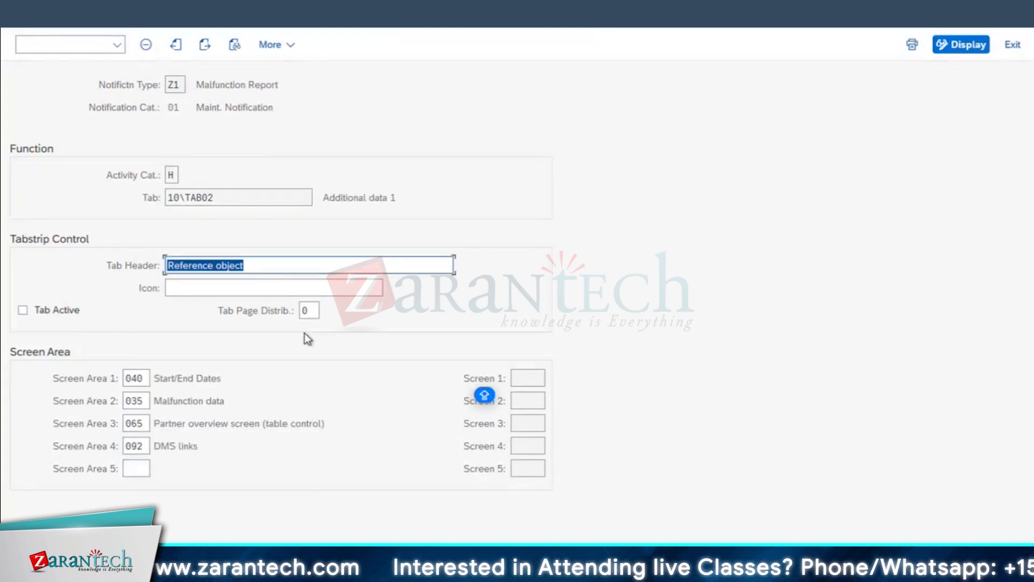
left_click(23, 311)
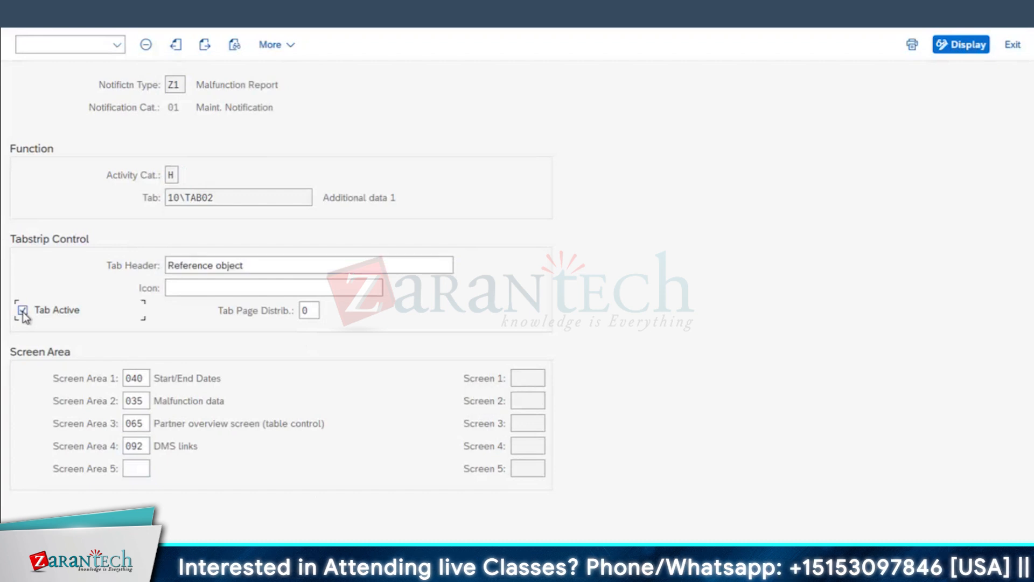
left_click(967, 560)
left_click(23, 14)
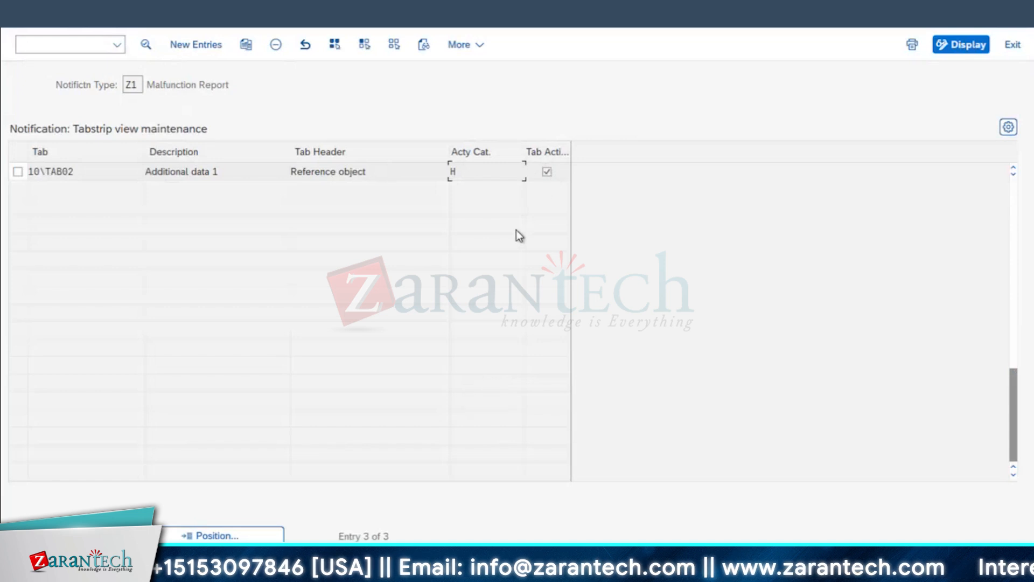
- Copy the 10\TAB02 entry with activity category H to a new entry with a blank activity category
left_click(18, 171)
left_click(246, 44)
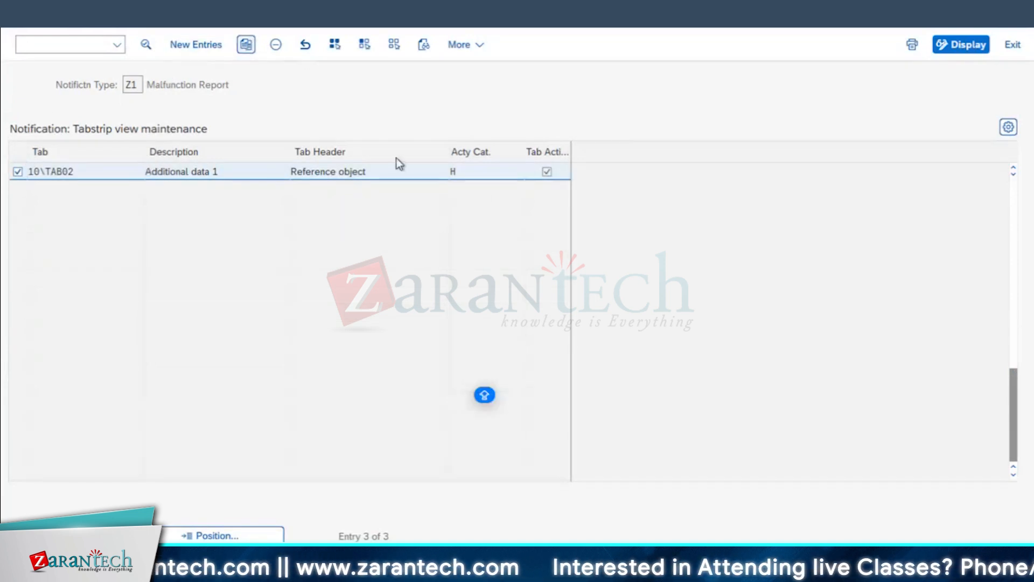
key("BackSpace")
key("F3")
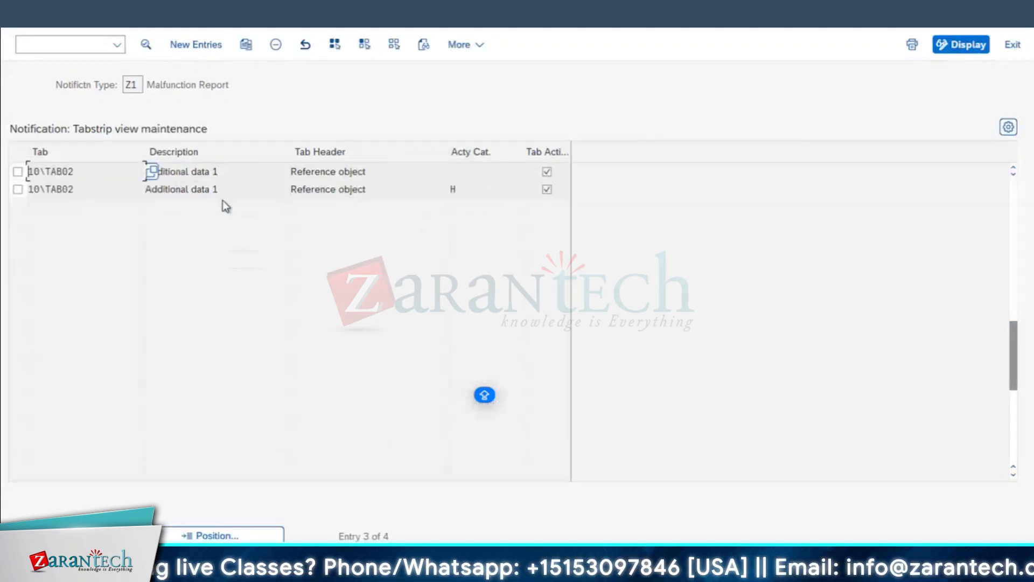
- Start another new tabstrip entry and choose tab 10\TAB03 (Additional data 2) for it
left_click(199, 45)
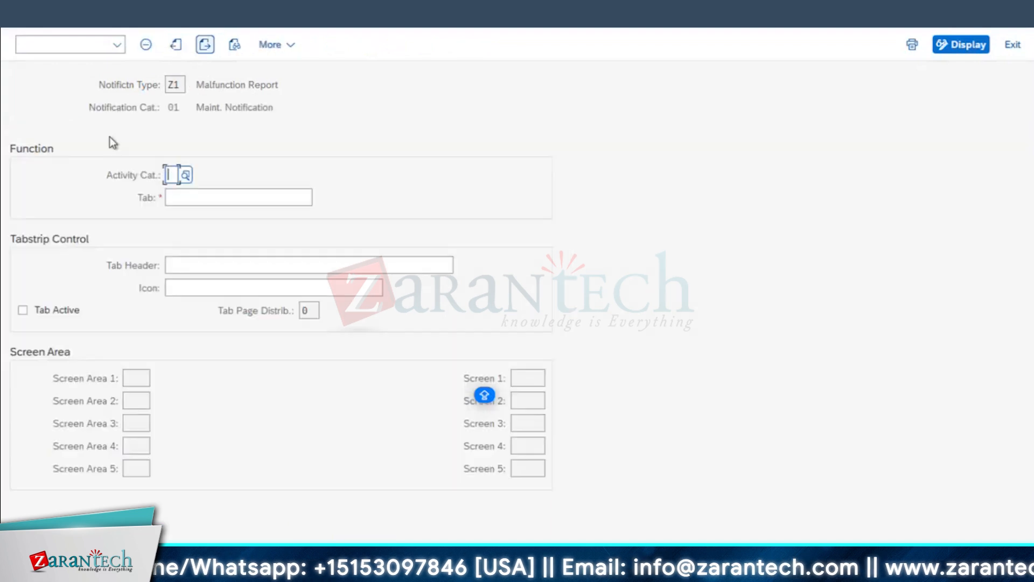
left_click(186, 196)
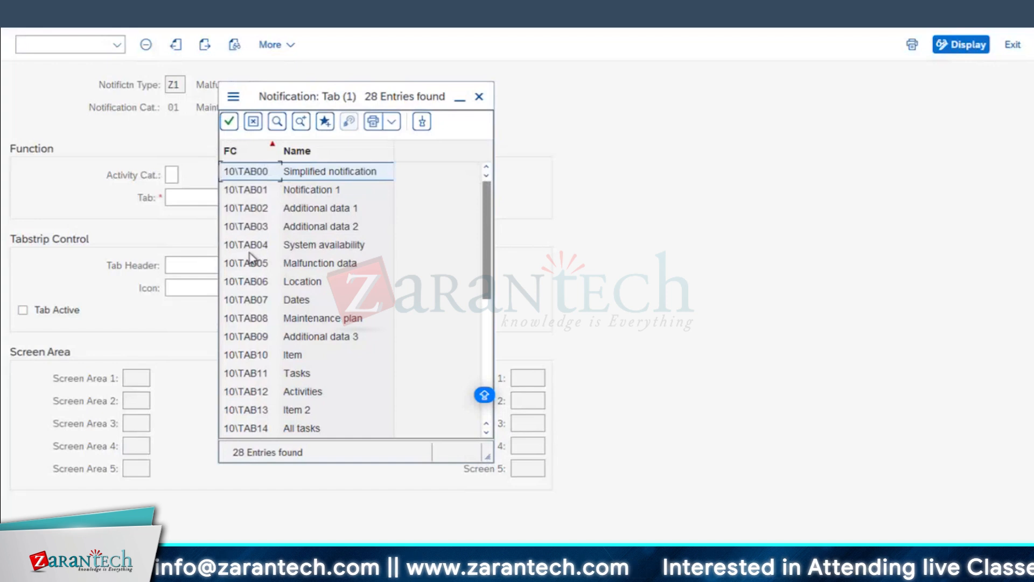
double_click(313, 228)
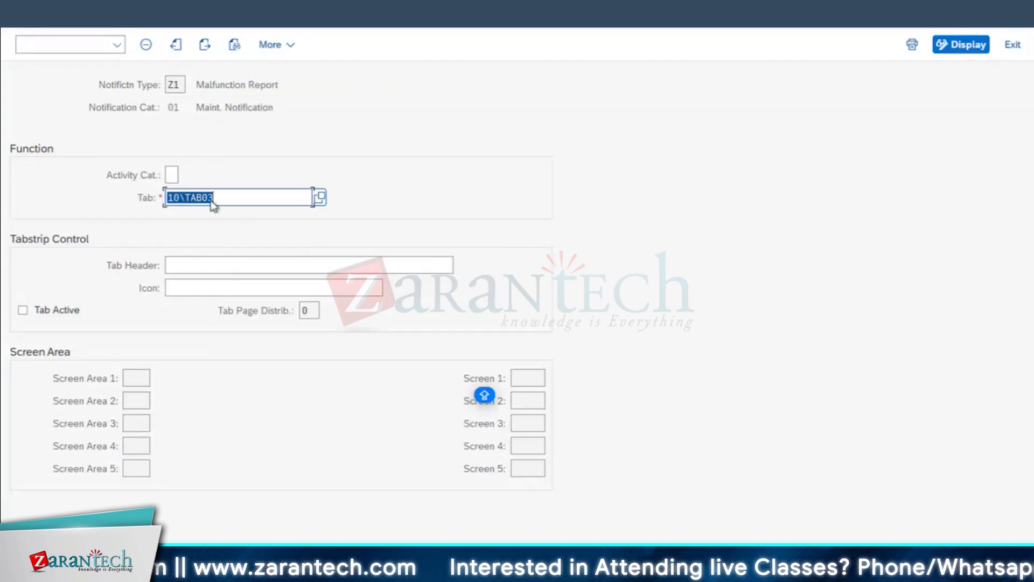
- Change the new entry's tab to 10\TAB05 (Malfunction data)
left_click(321, 197)
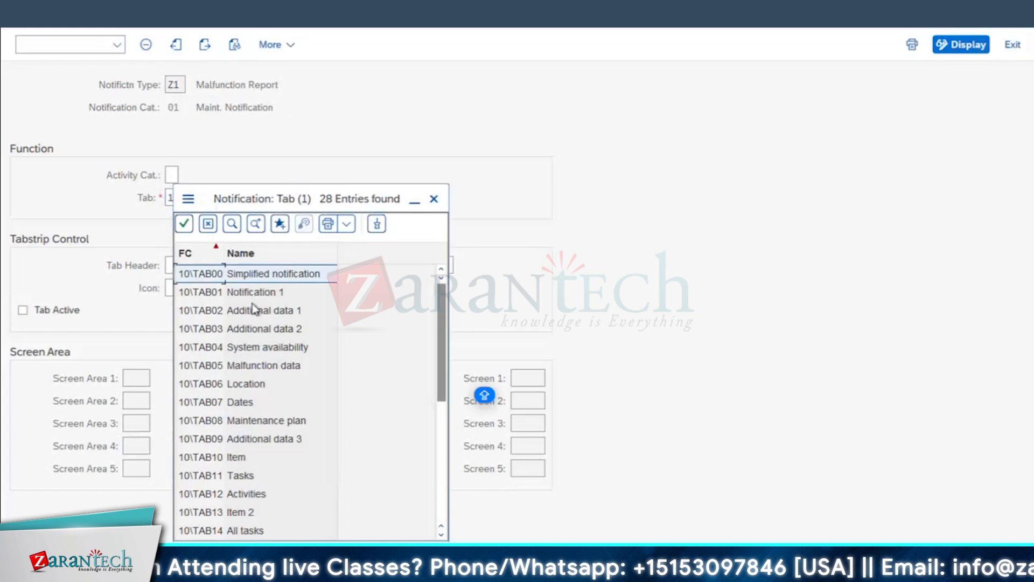
left_click(202, 349)
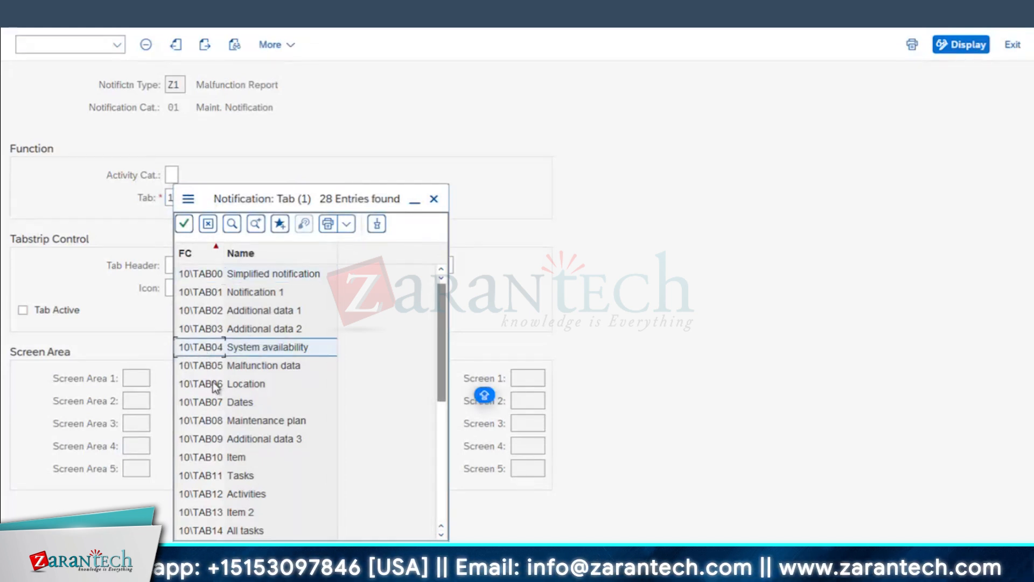
left_click(212, 368)
double_click(211, 368)
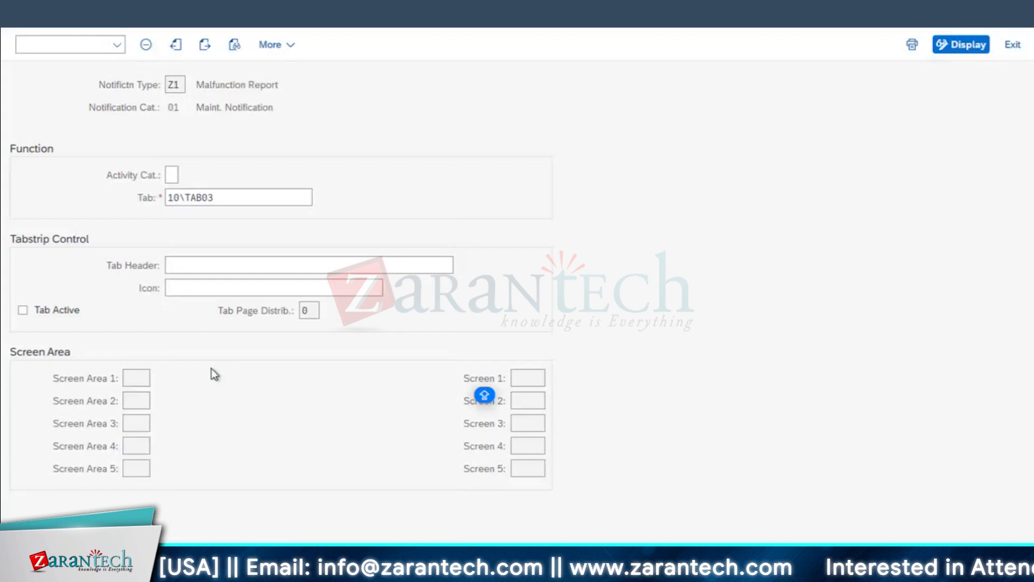
key("Return")
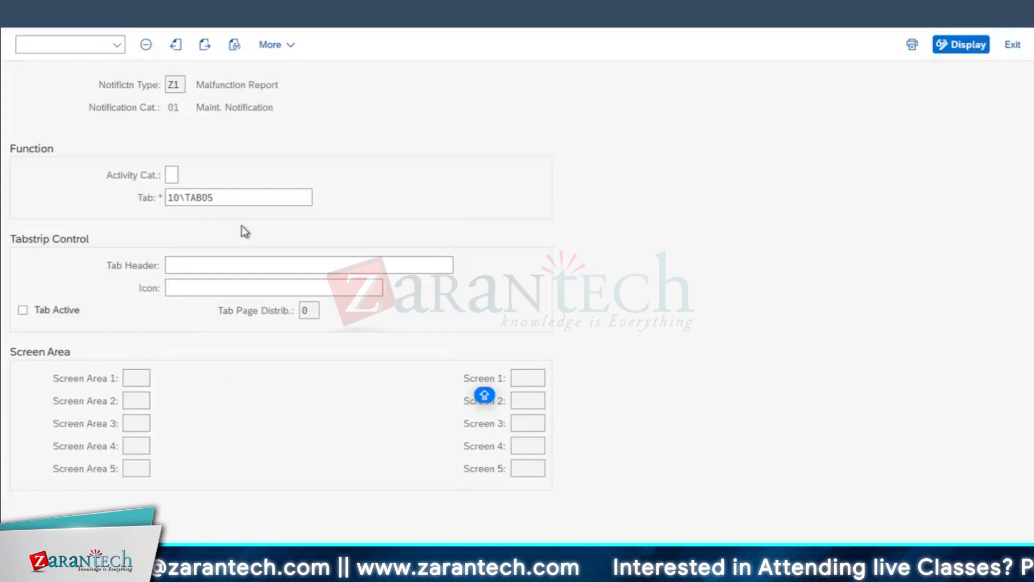
- Change the new entry's tab to 10\TAB04 (System availability) and mark the tab as active
left_click(254, 195)
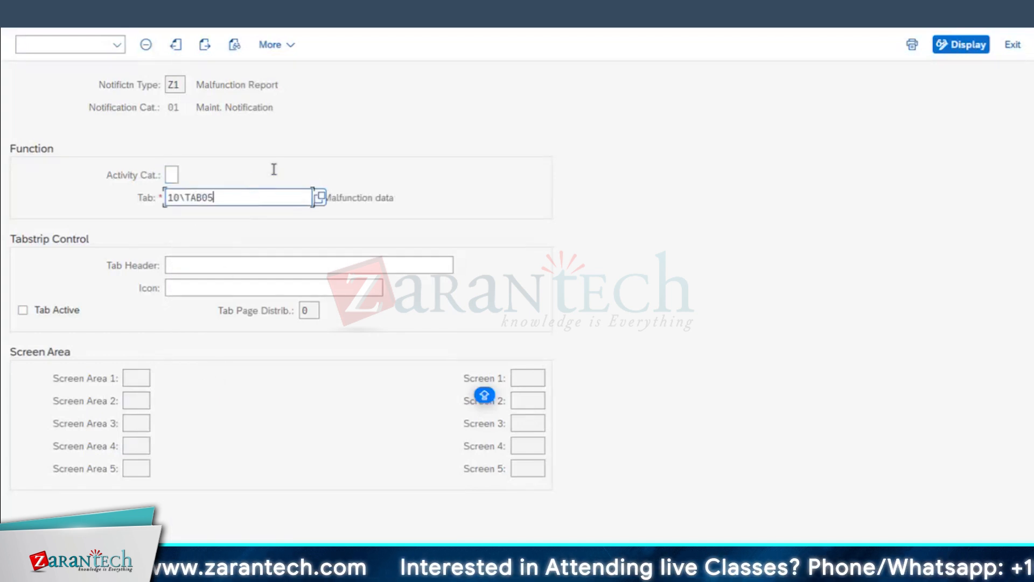
left_click(321, 196)
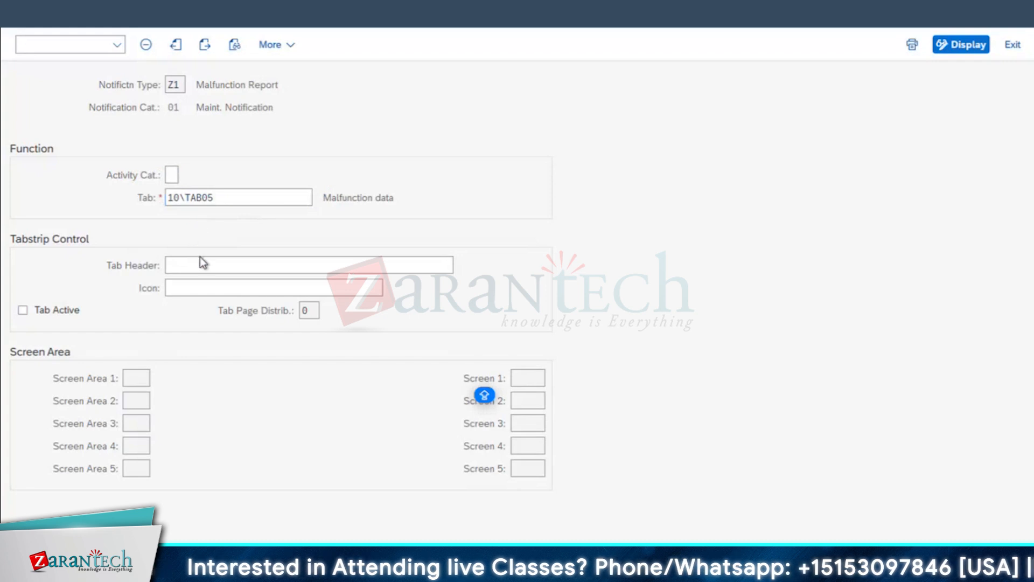
double_click(199, 347)
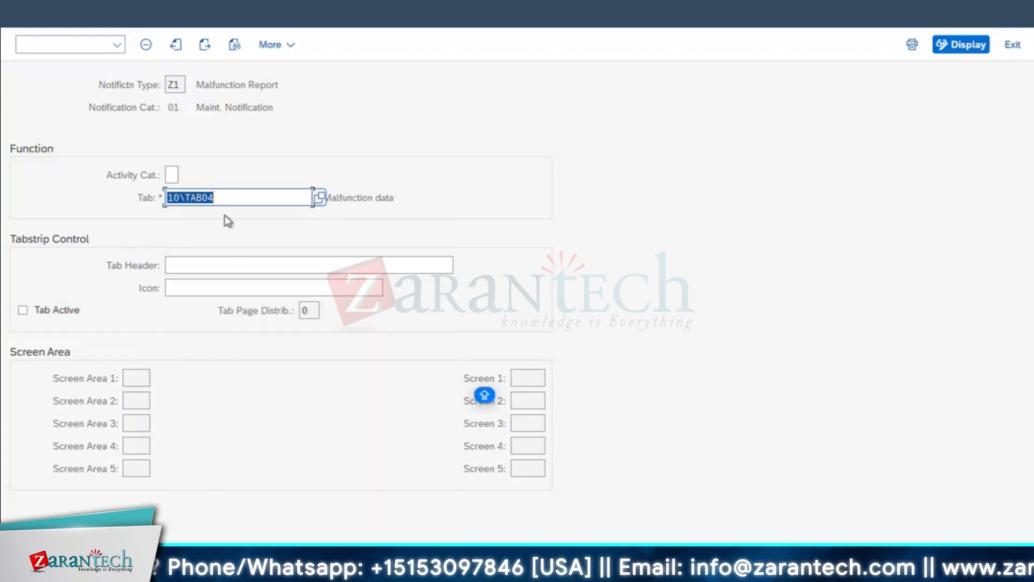
left_click(362, 266)
key("Return")
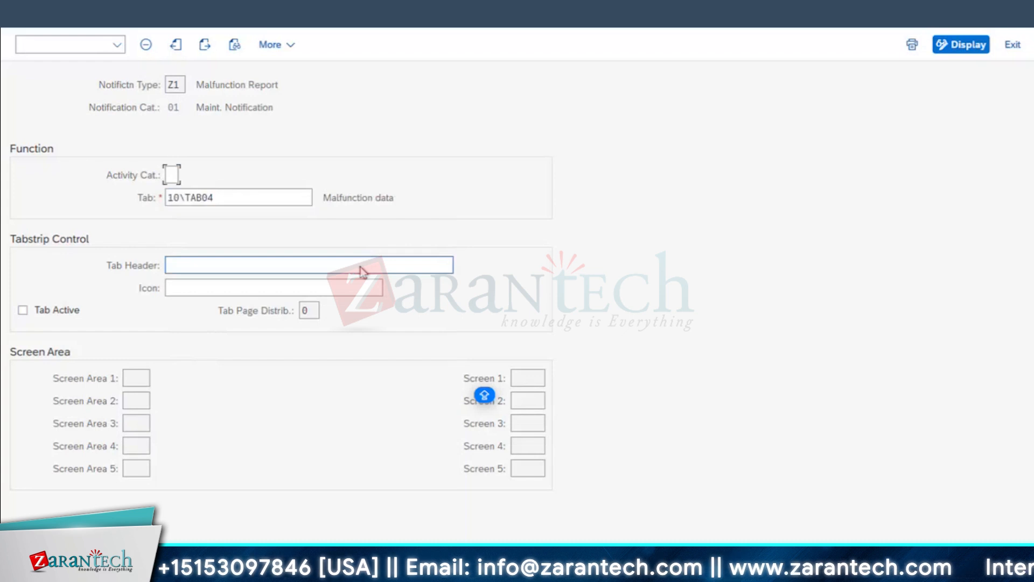
left_click(47, 312)
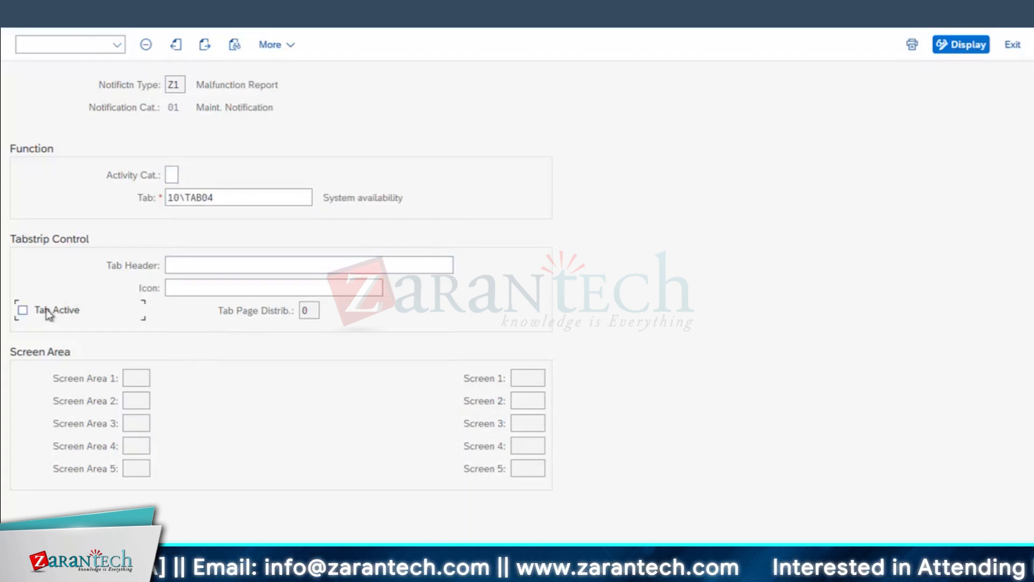
left_click(184, 267)
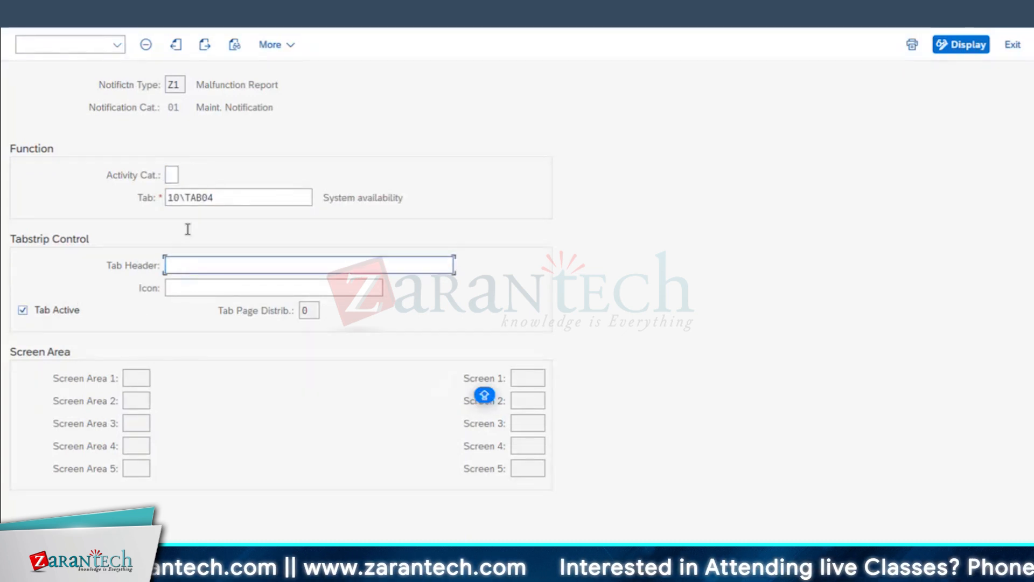
- Review the 10\TAB04 entry's description, activity category and screen area fields
left_click_drag(404, 203, 279, 199)
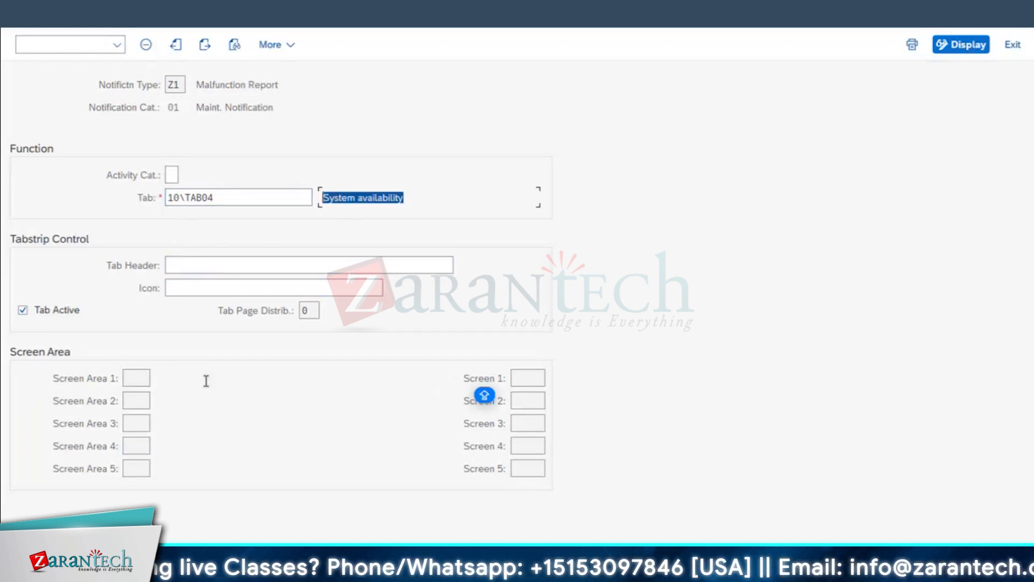
key("Return")
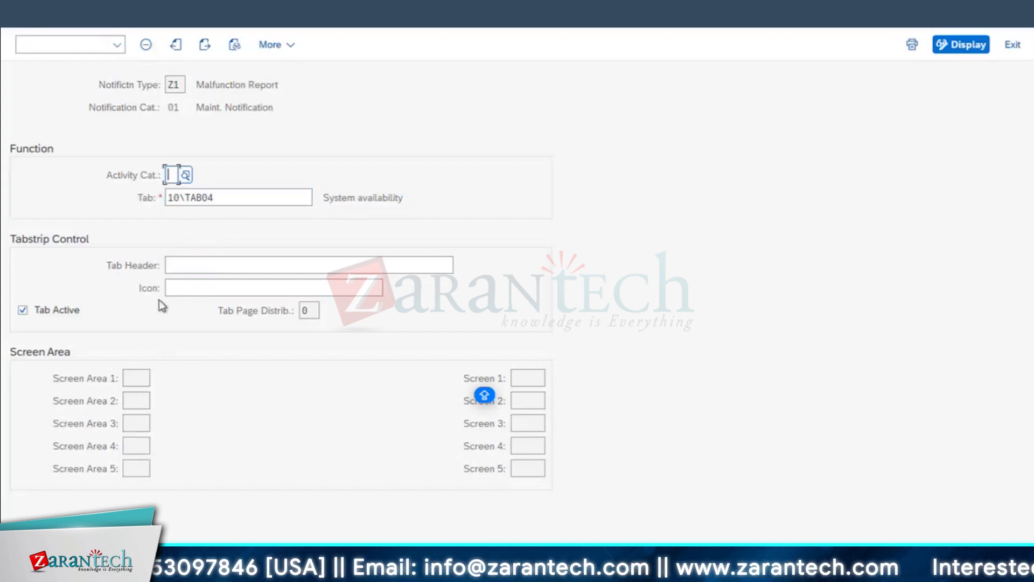
left_click(368, 200)
left_click(175, 176)
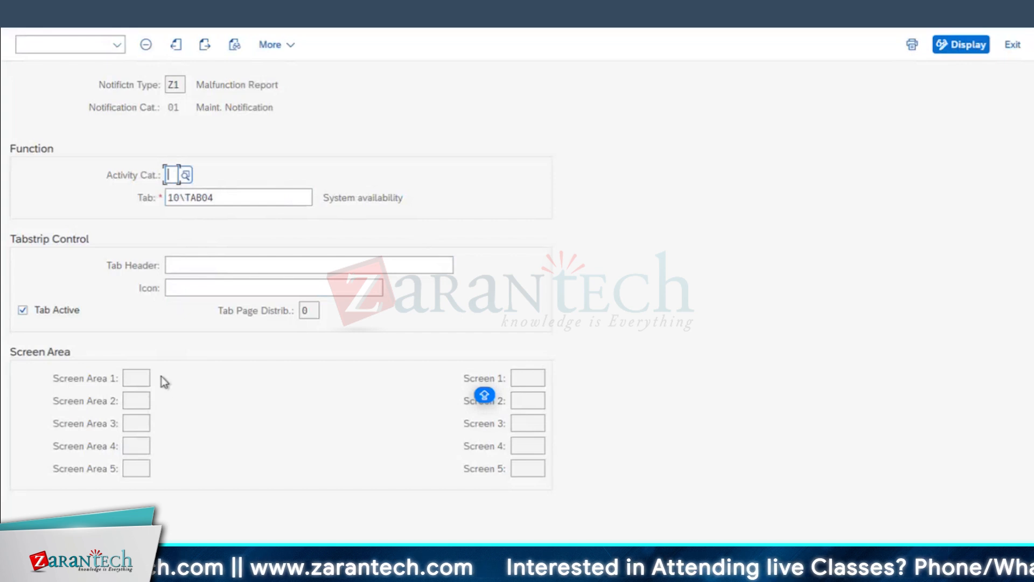
left_click(136, 378)
left_click(134, 399)
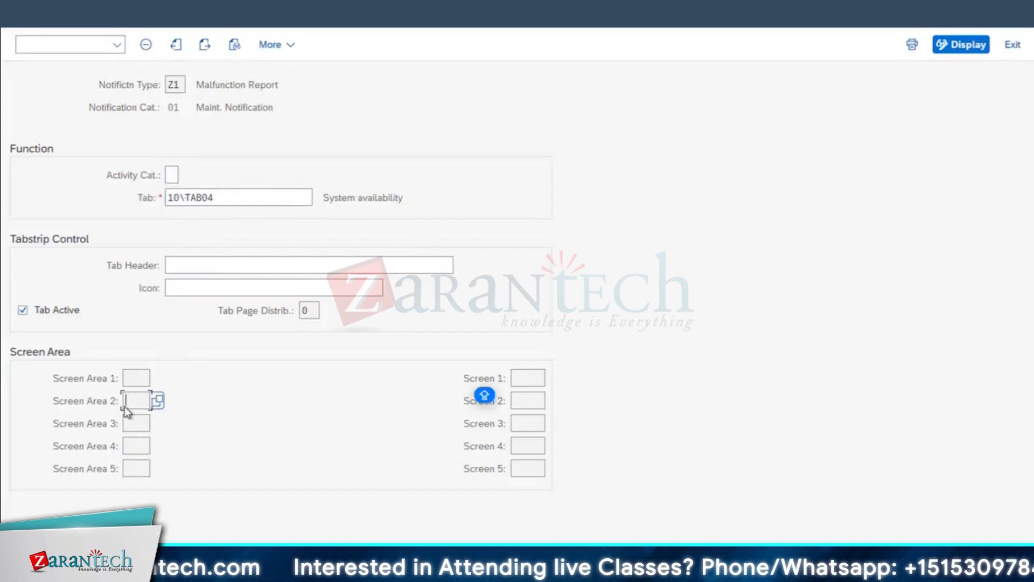
left_click(131, 380)
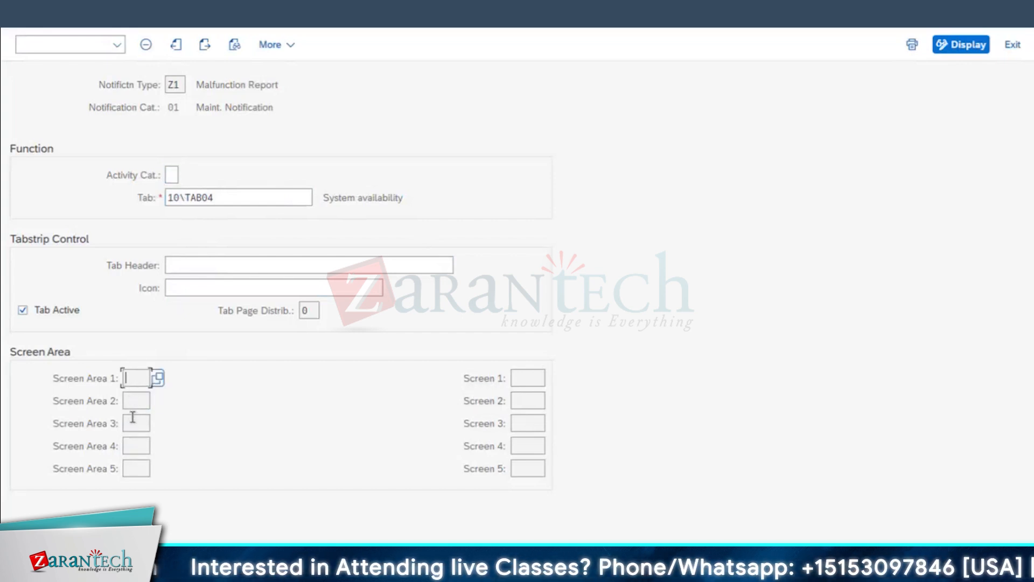
left_click(135, 468)
left_click_drag(408, 198, 305, 197)
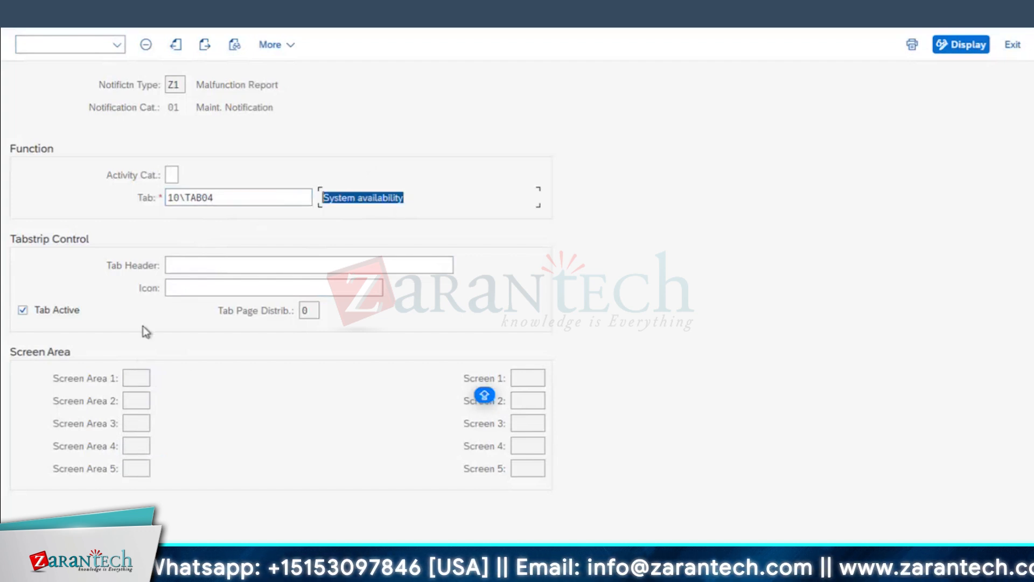
left_click(160, 349)
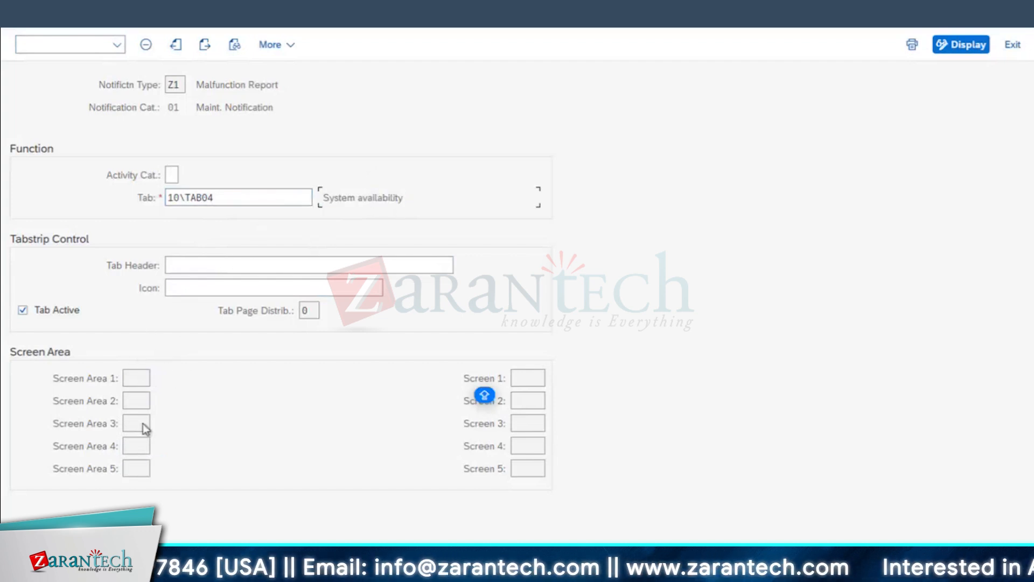
left_click(253, 285)
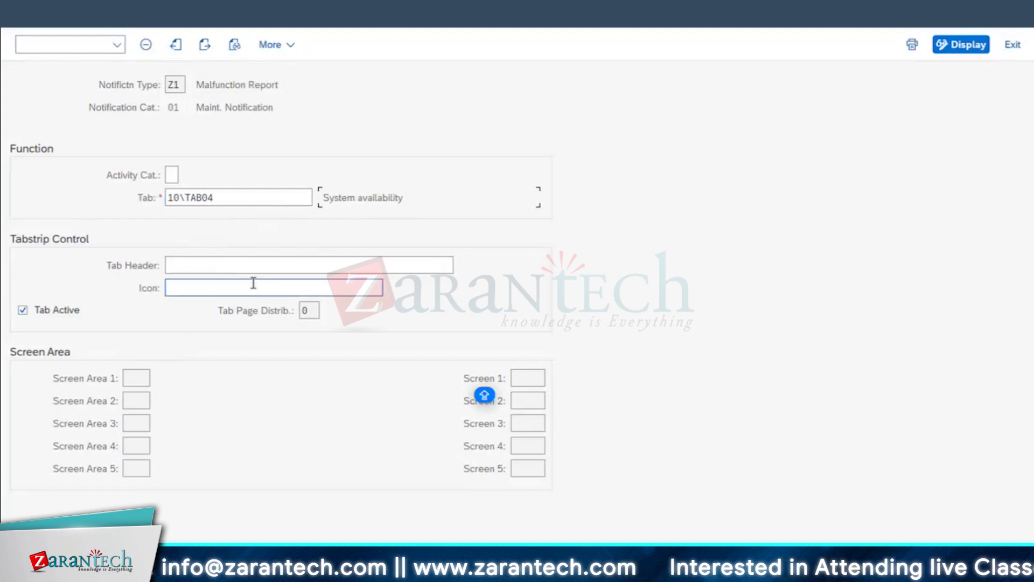
left_click(200, 341)
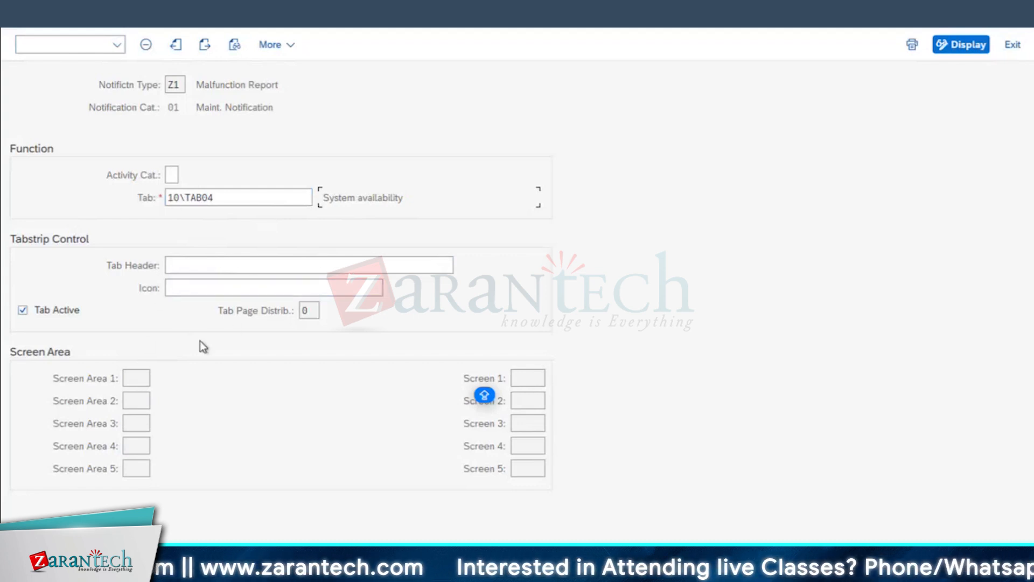
left_click_drag(199, 340, 91, 238)
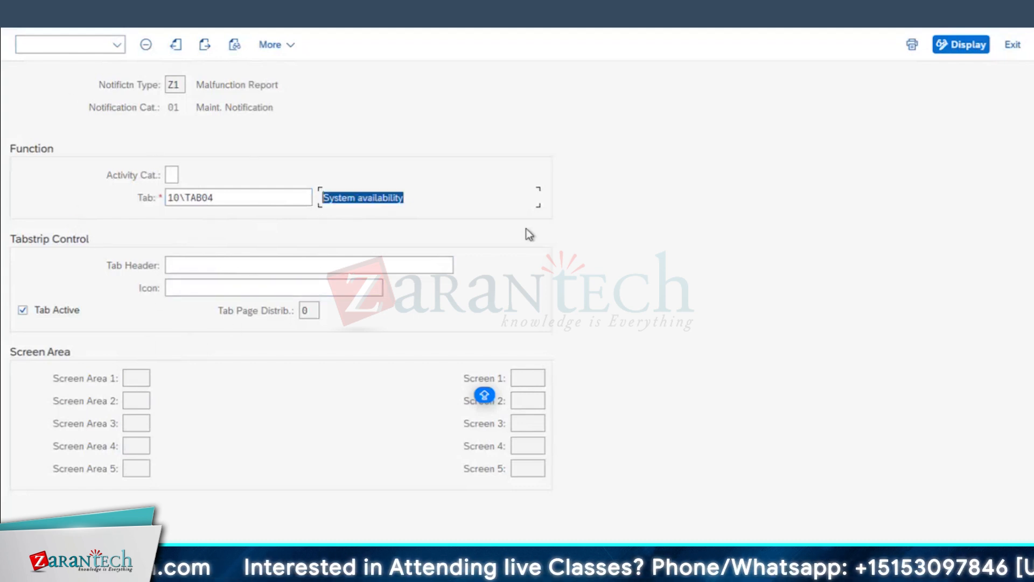
- Save the 10\TAB04 entry and return to the tabstrip overview
key("ctrl+s")
left_click(16, 15)
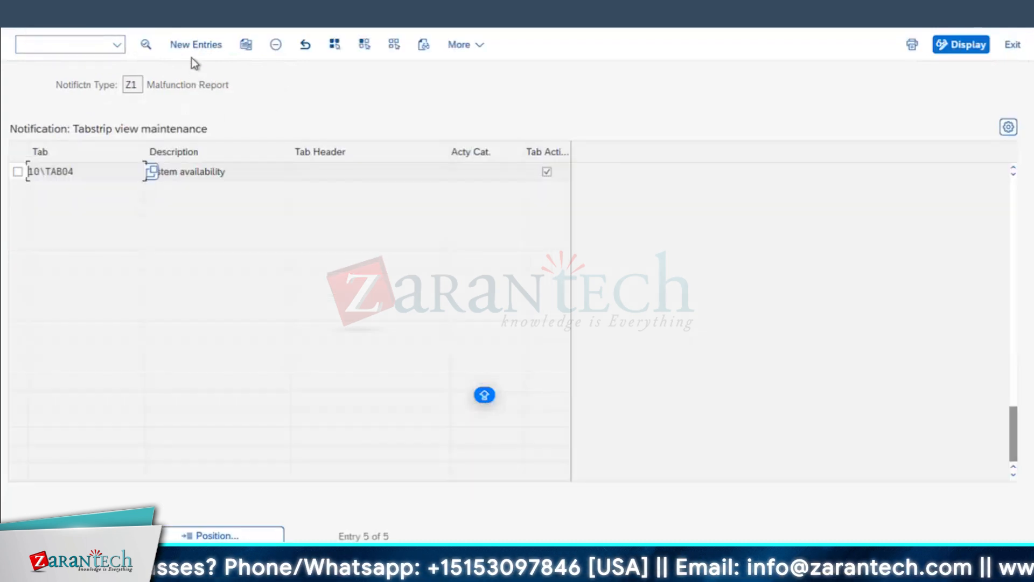
- Add a new active tabstrip entry for tab 10\TAB05 (Malfunction data) with a blank activity category, then return to the overview
left_click(198, 46)
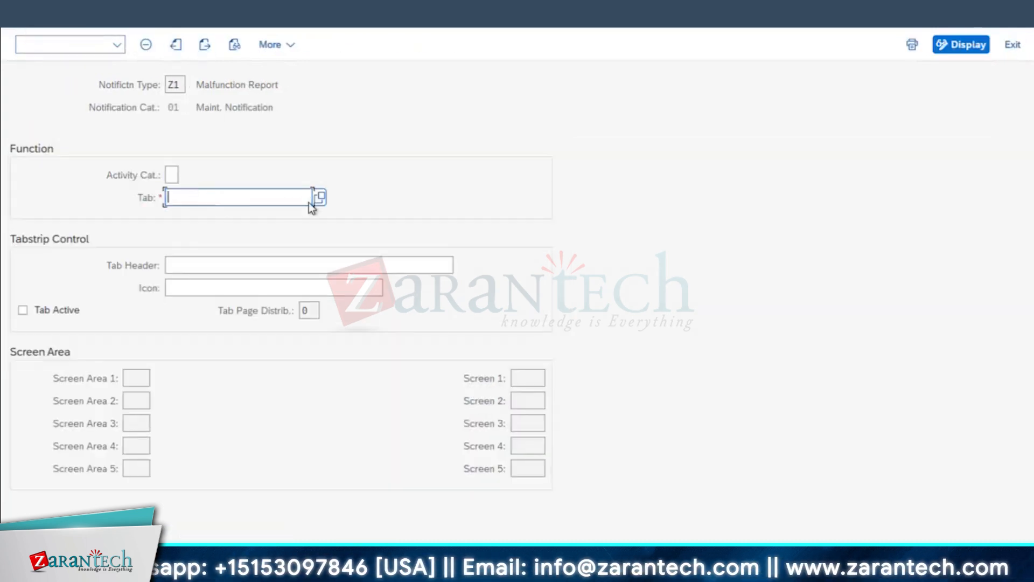
left_click(318, 198)
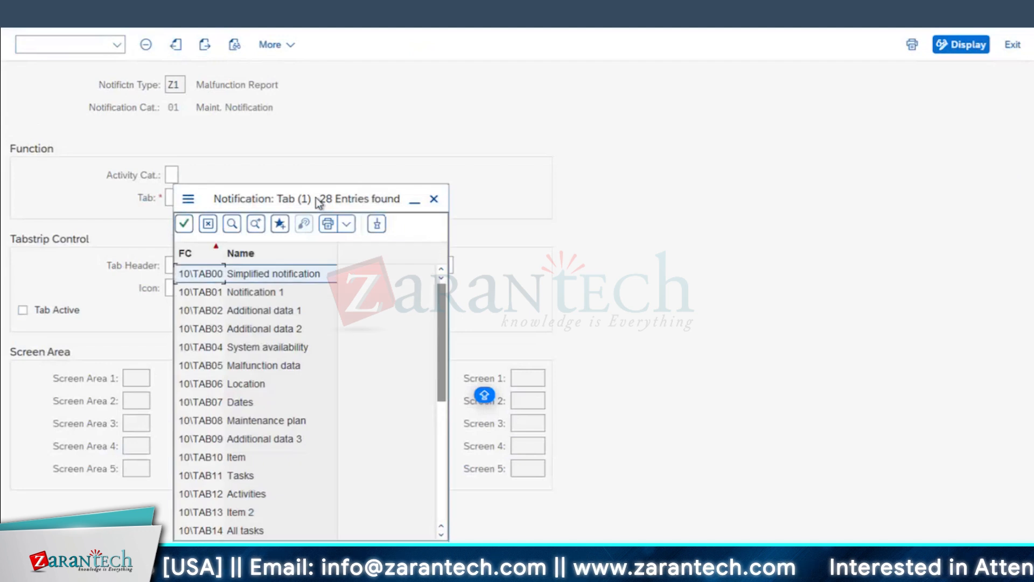
left_click(205, 367)
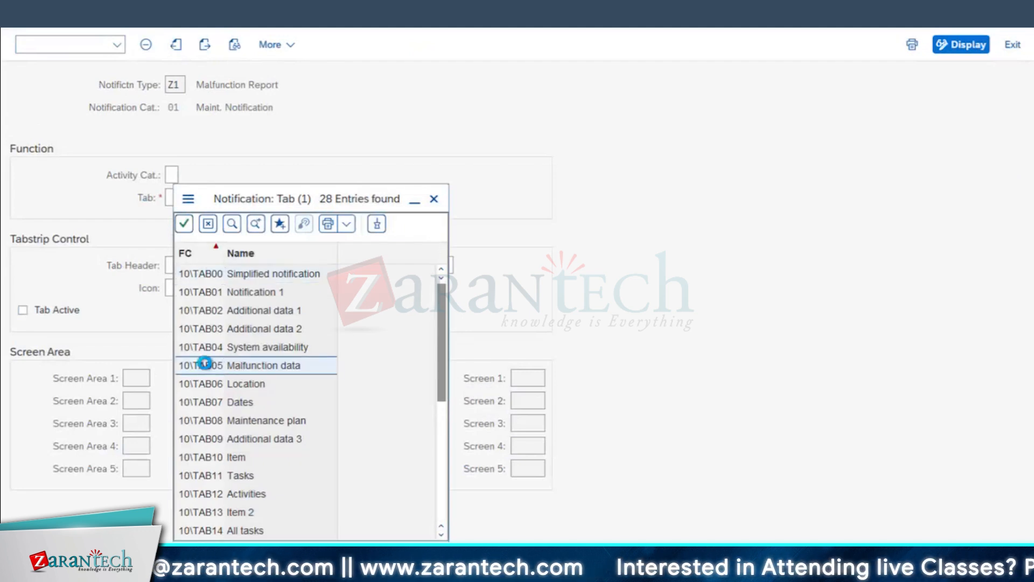
double_click(205, 365)
left_click(22, 311)
left_click(248, 287)
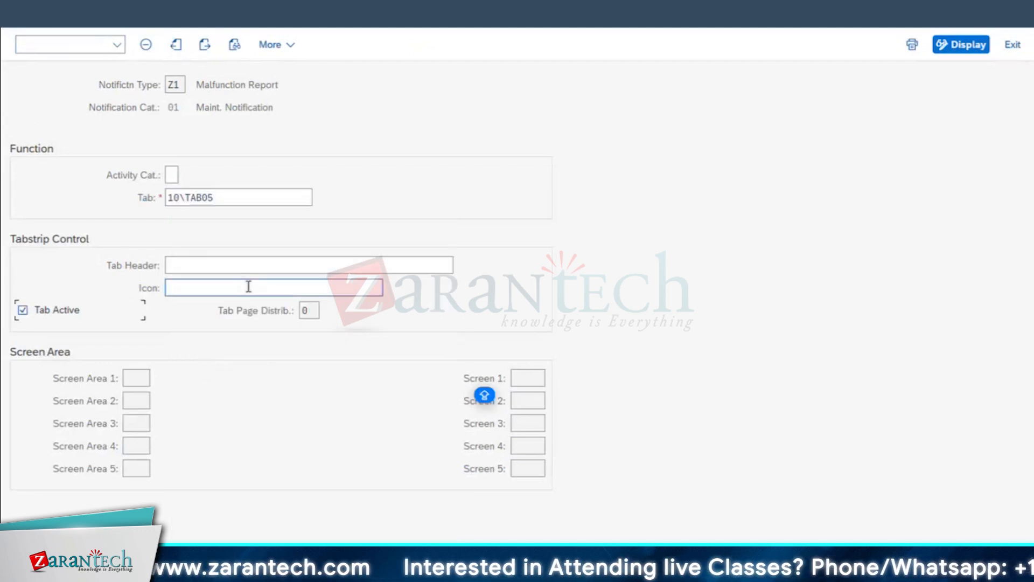
left_click(171, 179)
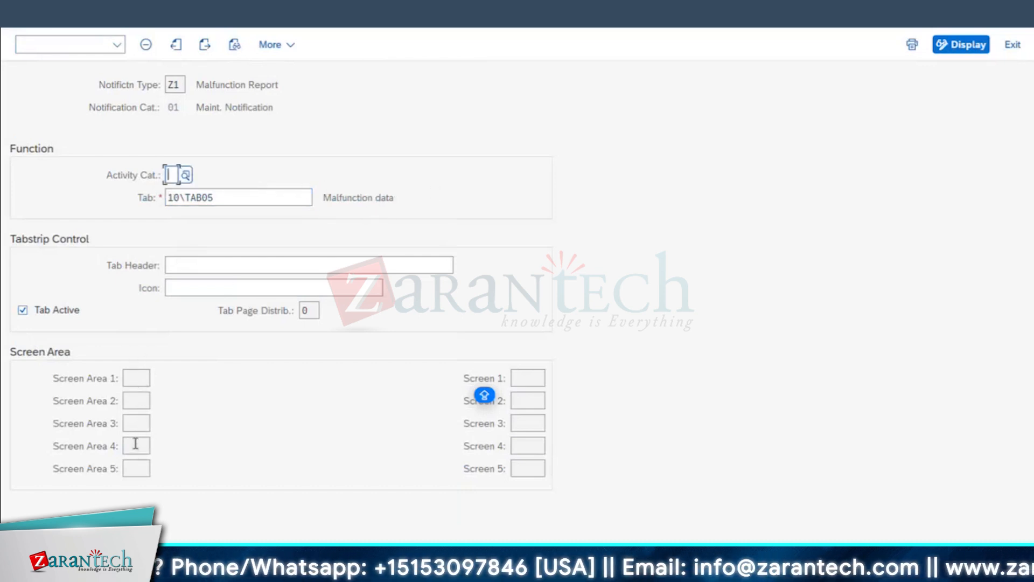
left_click(403, 197)
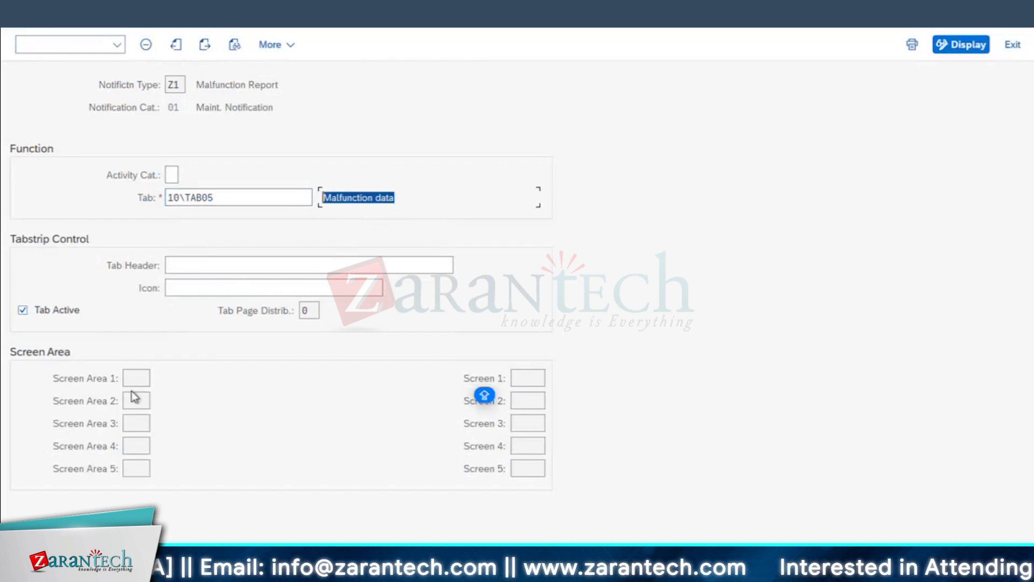
left_click(23, 17)
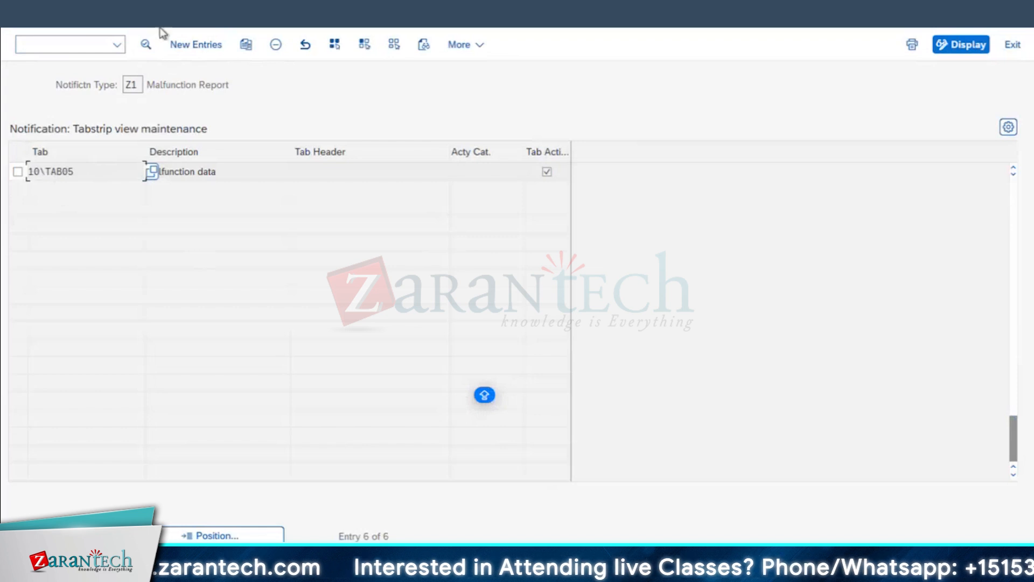
- Add a new active tabstrip entry for tab 10\TAB06 (Location) with a blank activity category, then return to the overview
left_click(195, 47)
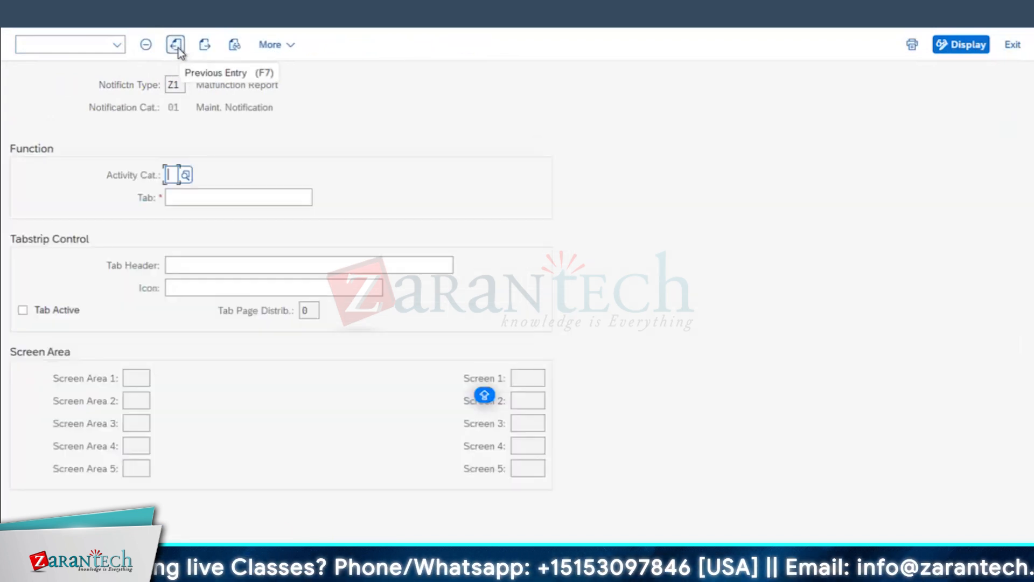
left_click(318, 198)
left_click(323, 196)
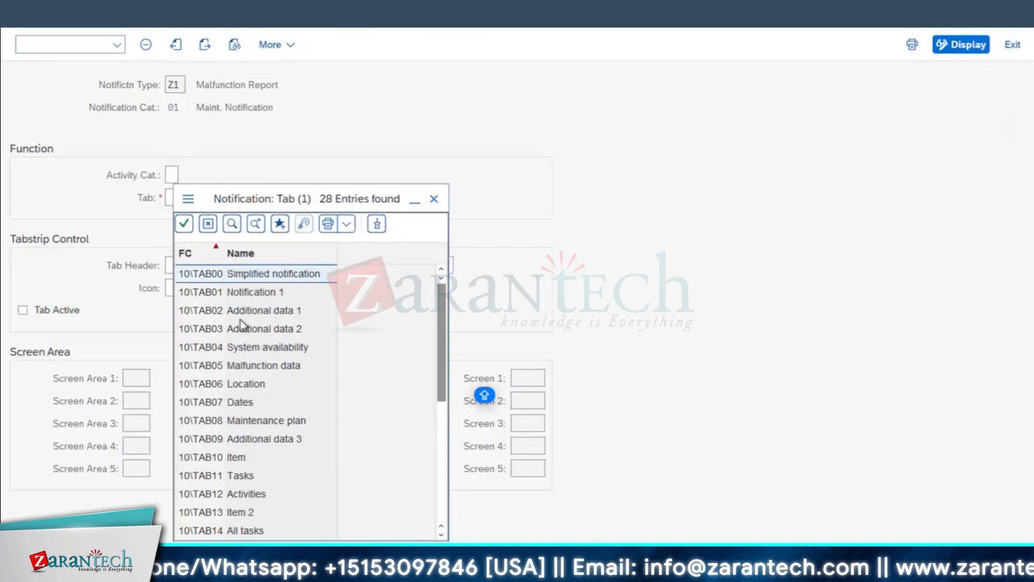
left_click(241, 384)
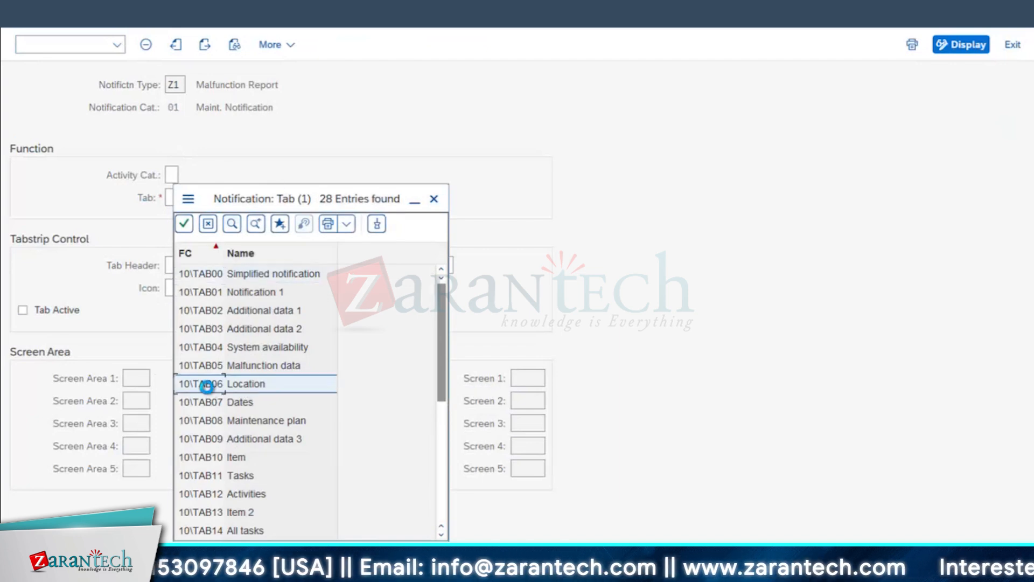
double_click(207, 388)
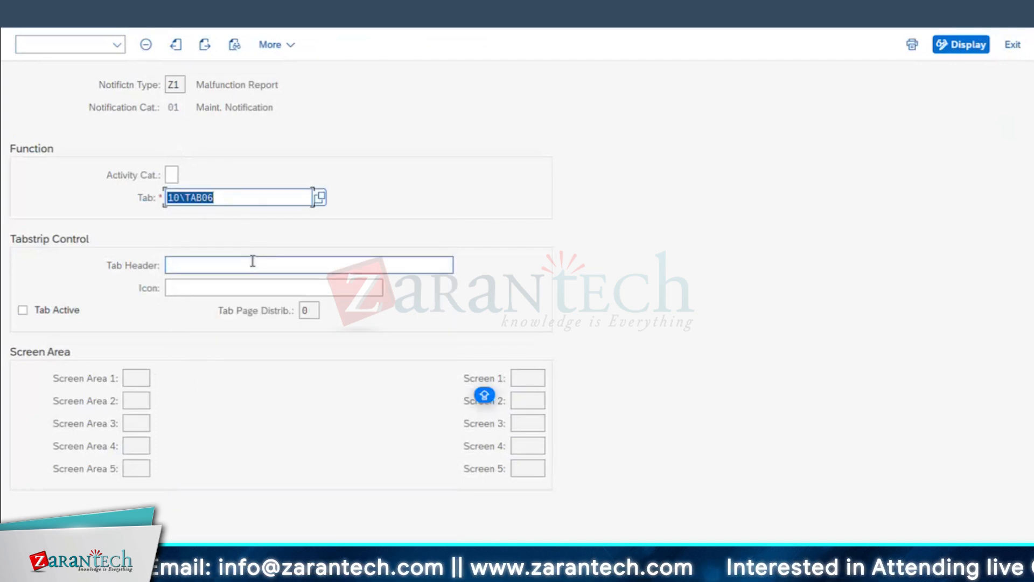
key("Return")
double_click(352, 198)
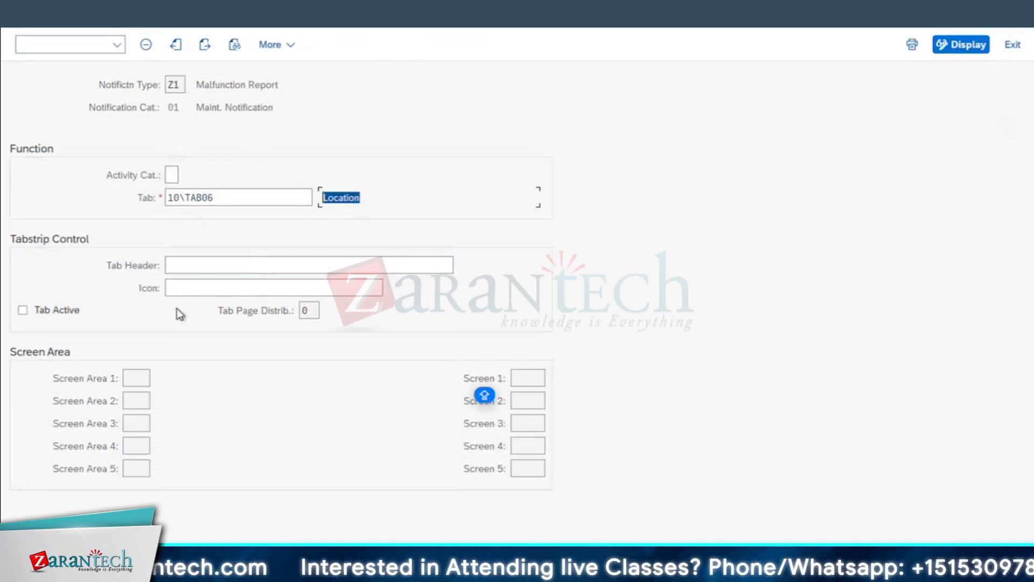
left_click(23, 311)
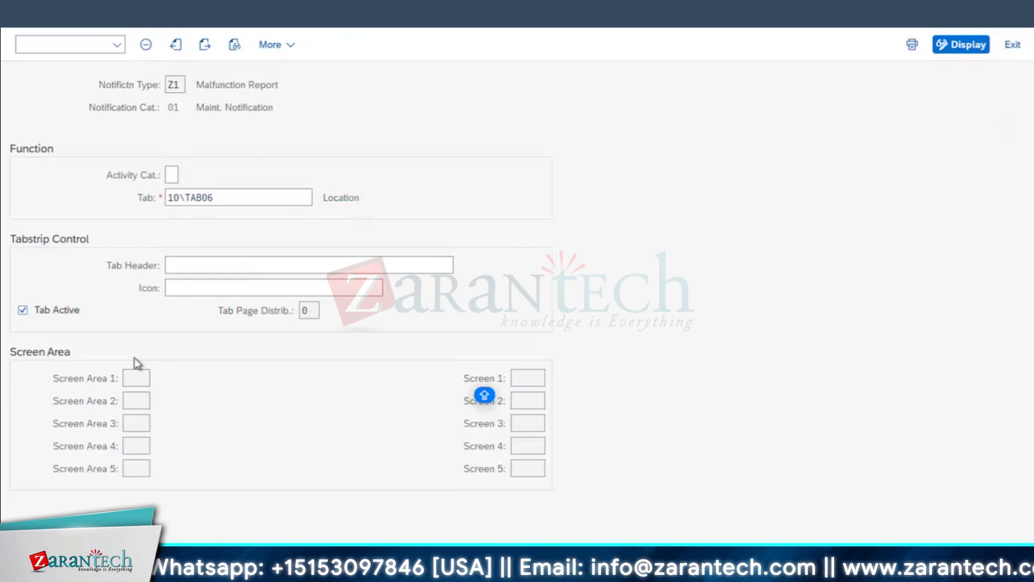
key("Return")
left_click(19, 15)
- Create and save a new active tabstrip entry for tab 10\TAB07 (Dates), then leave the entry
left_click(206, 46)
left_click(210, 197)
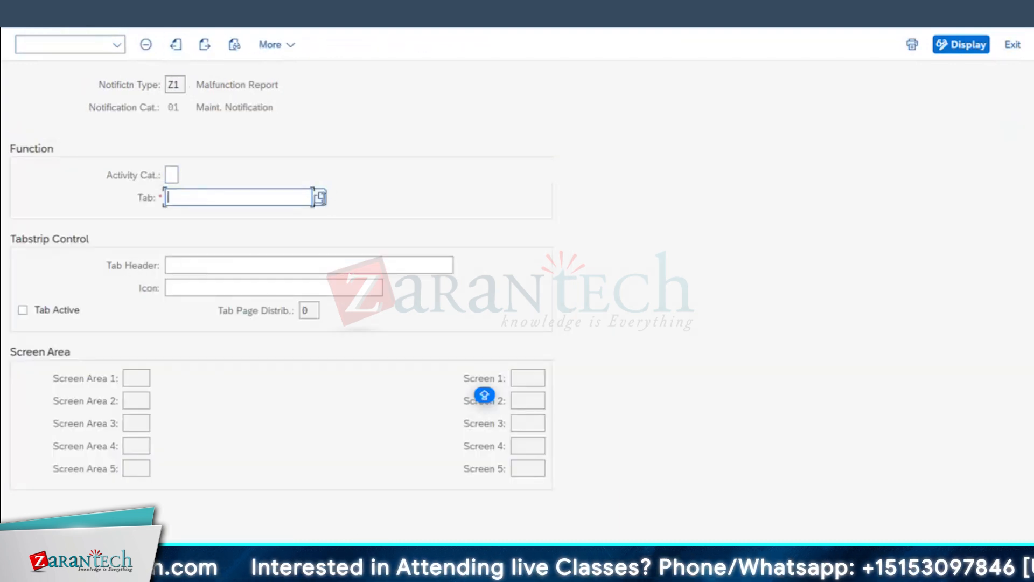
left_click(323, 198)
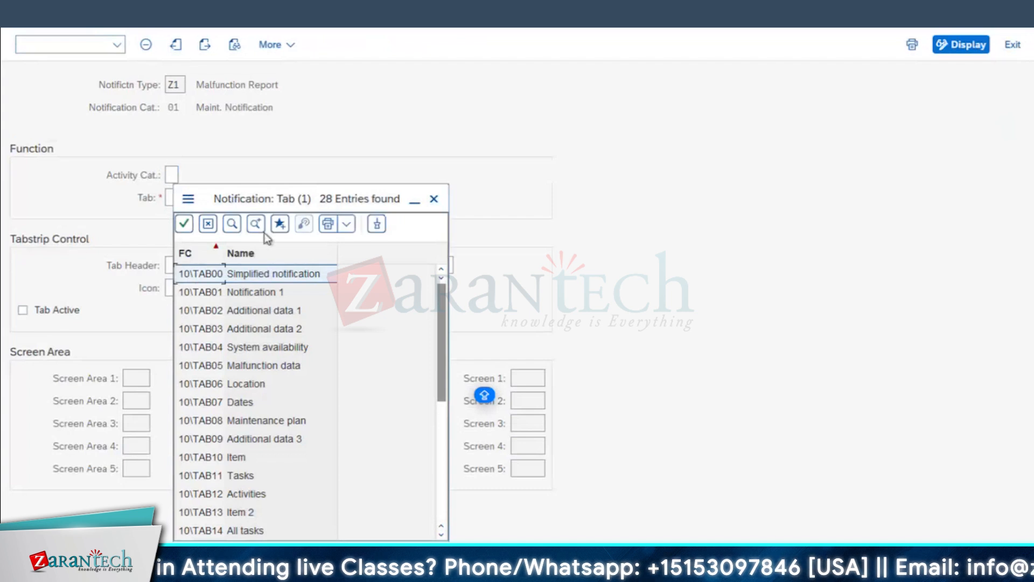
left_click(209, 403)
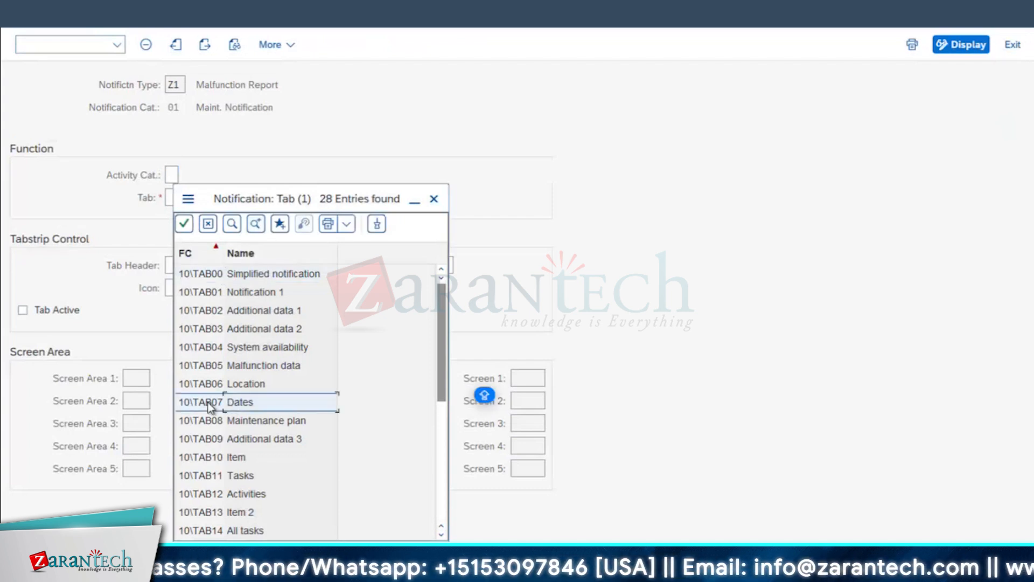
double_click(209, 403)
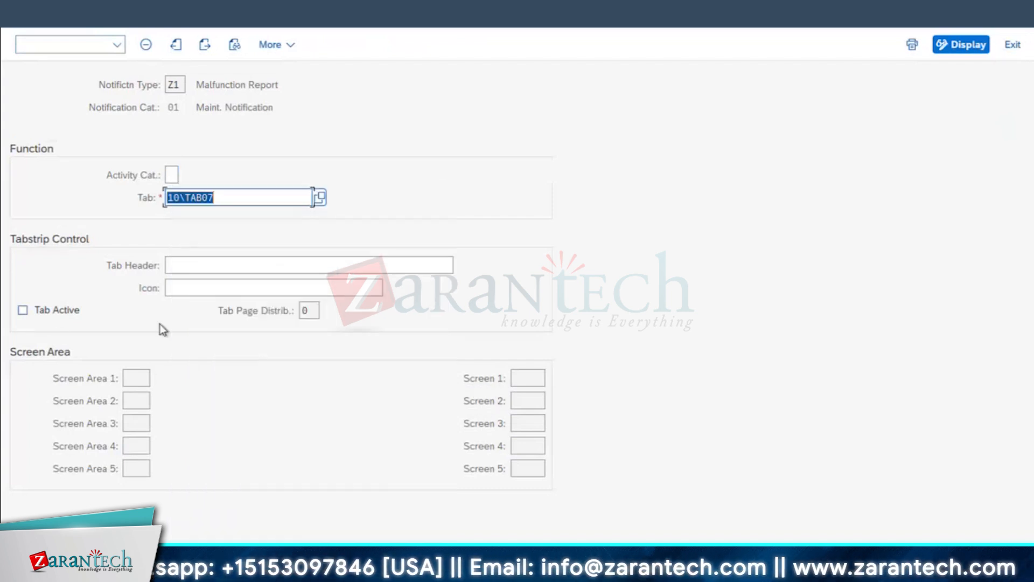
left_click(23, 16)
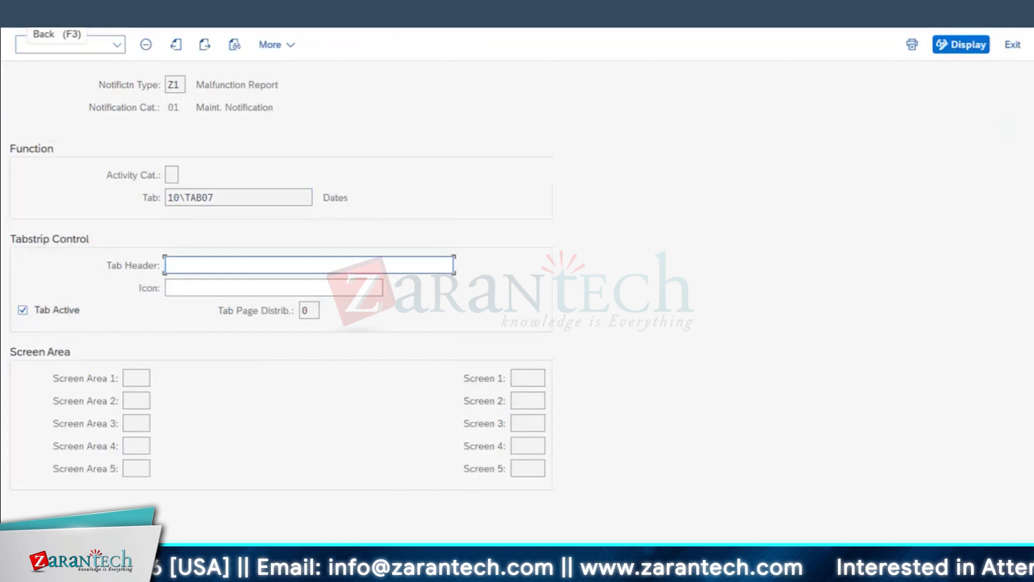
- Add a new active tabstrip entry for tab 10\TAB10 (Item) with a blank activity category
left_click(203, 44)
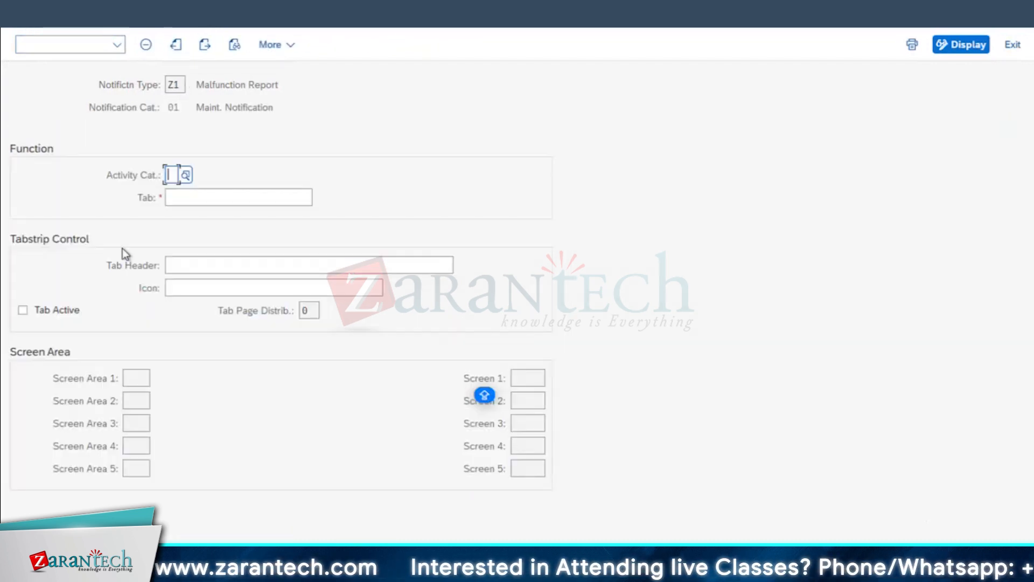
left_click(264, 197)
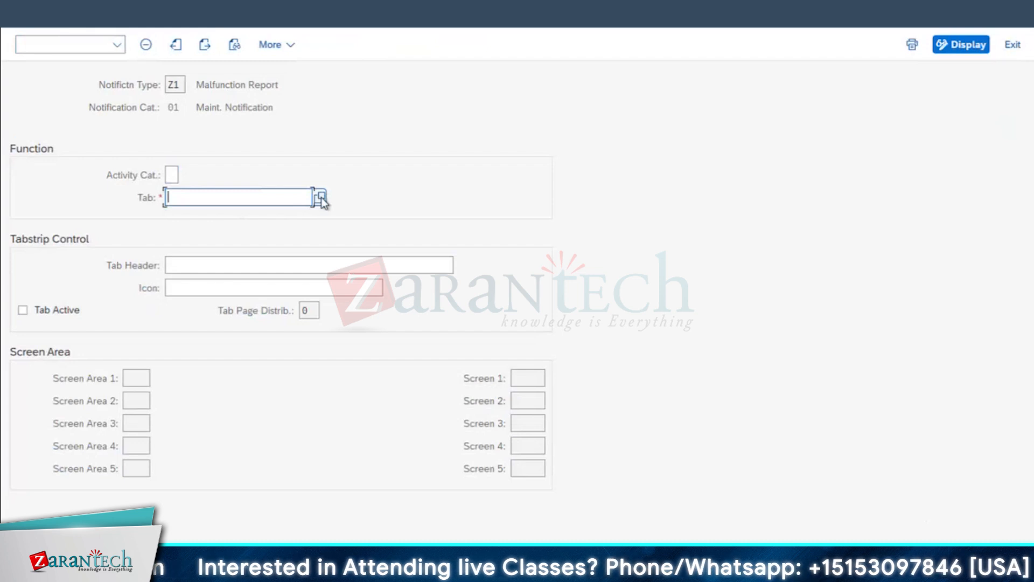
left_click(321, 197)
left_click(256, 454)
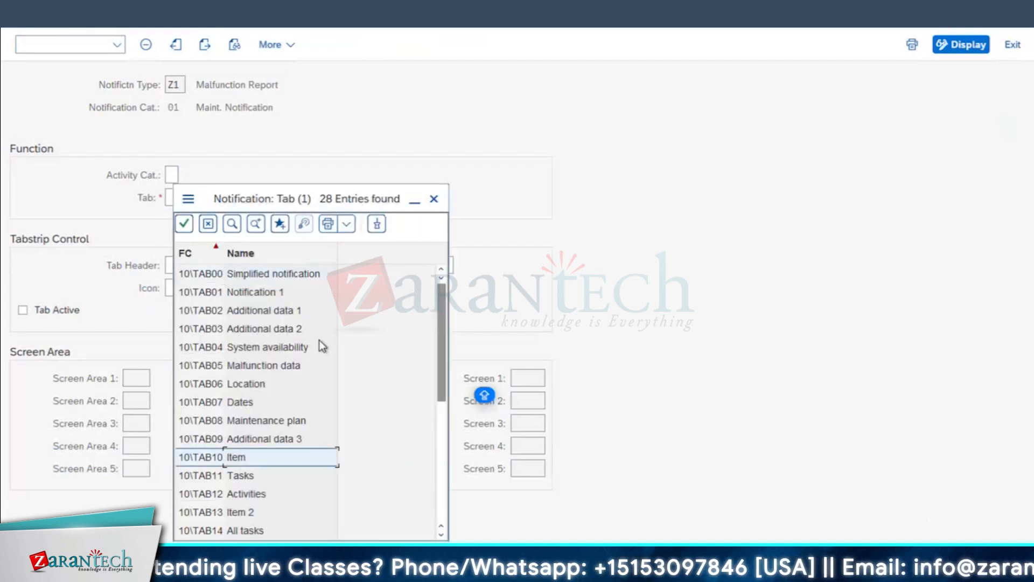
scroll(319, 341, "down", 1)
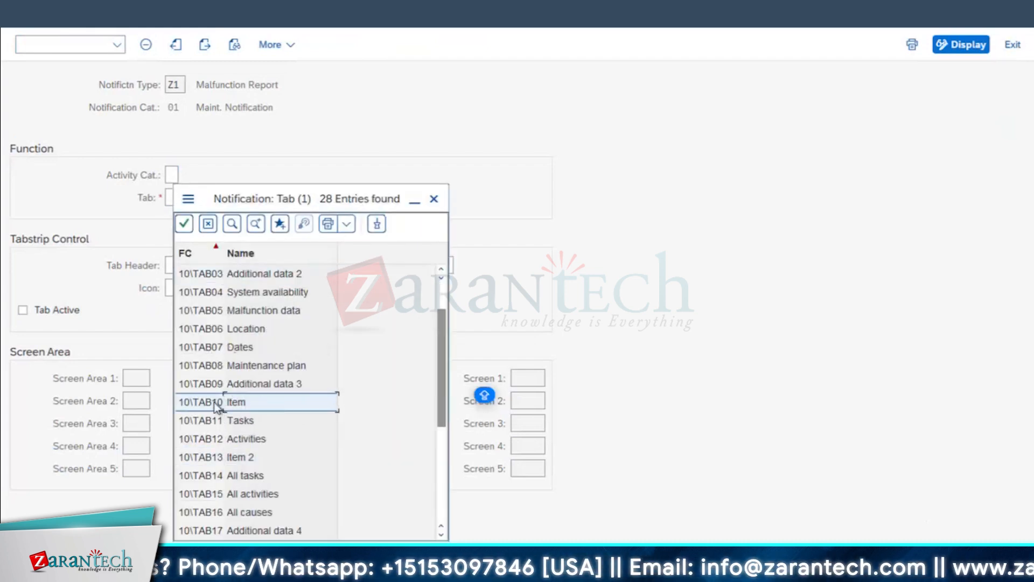
double_click(215, 403)
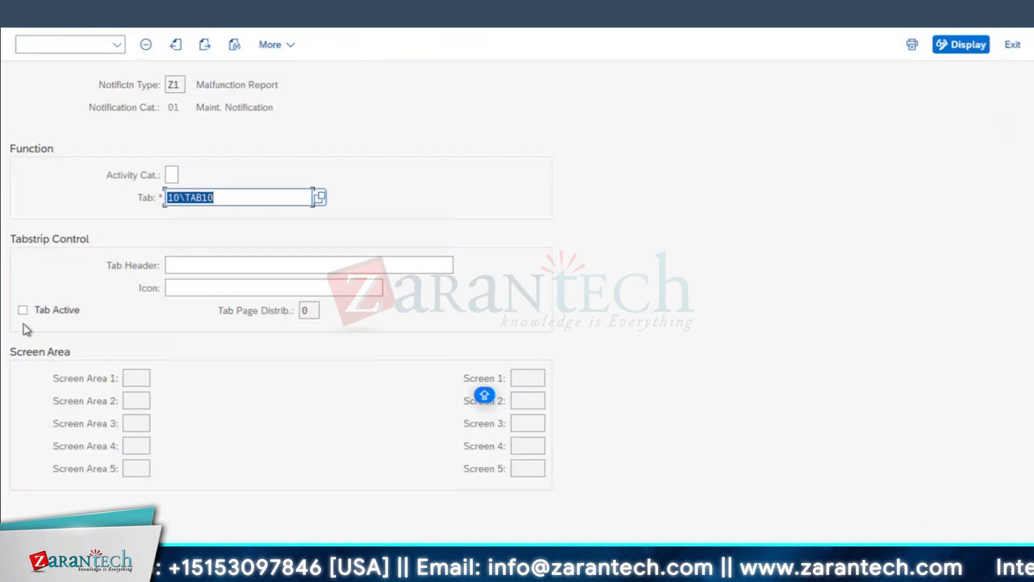
left_click(23, 310)
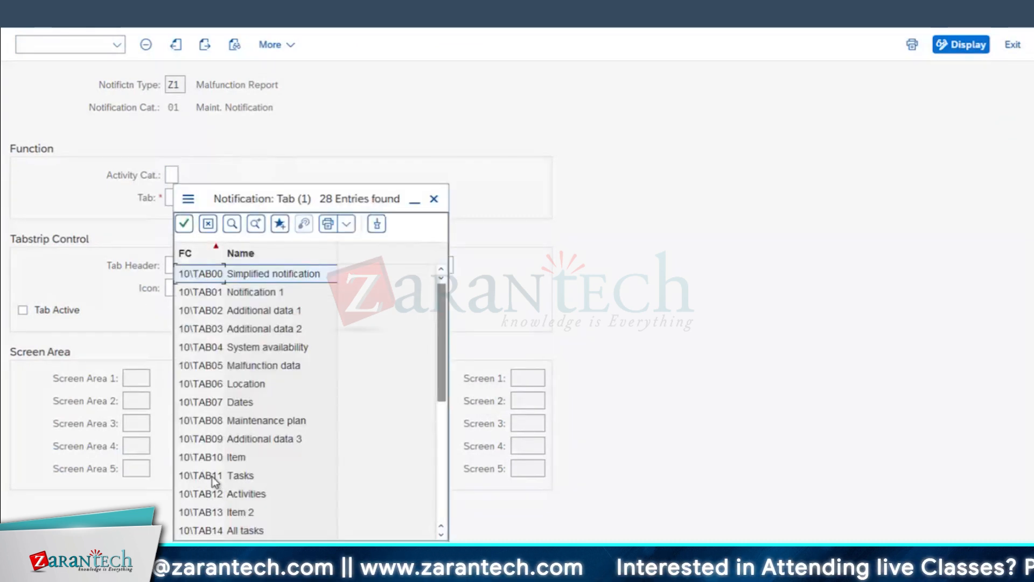
- Add a new active tabstrip entry for tab 10\TAB11 (Tasks) with a blank activity category, and return to the overview
double_click(212, 476)
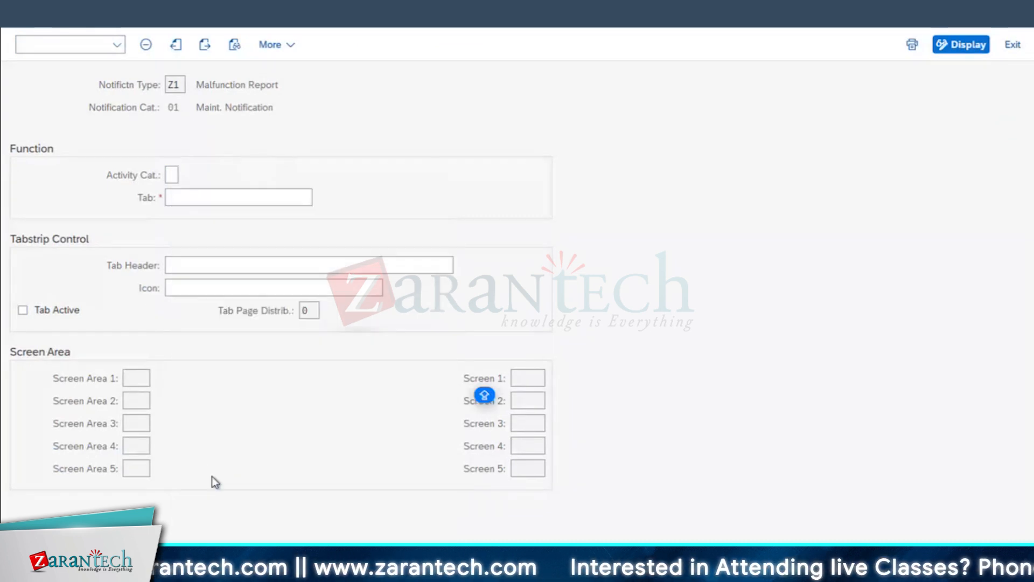
left_click(56, 311)
key("Return")
key("F3")
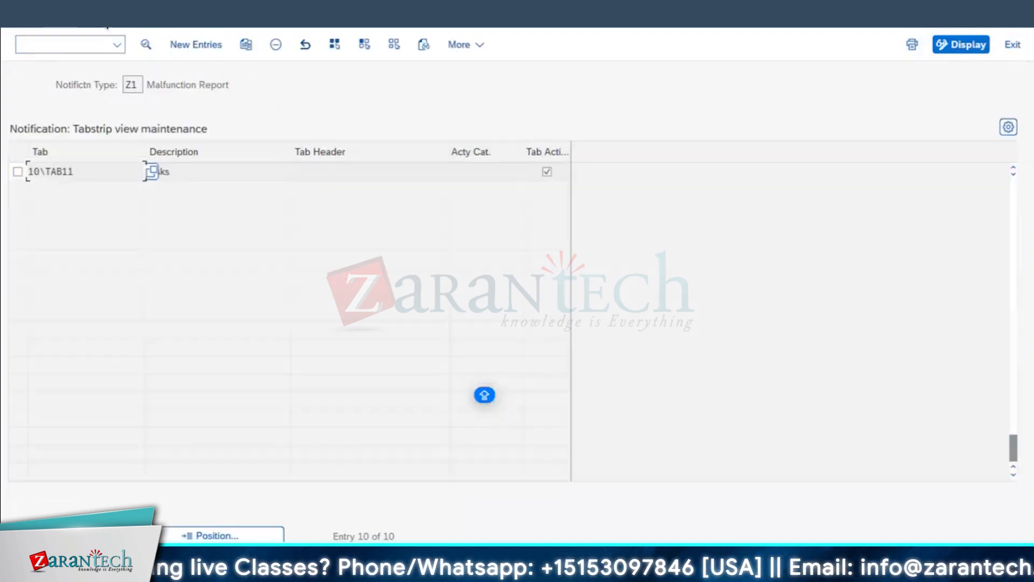
- Add a new active tabstrip entry for tab 10\TAB12 (Activities) with a blank activity category, and return to the overview
left_click(207, 47)
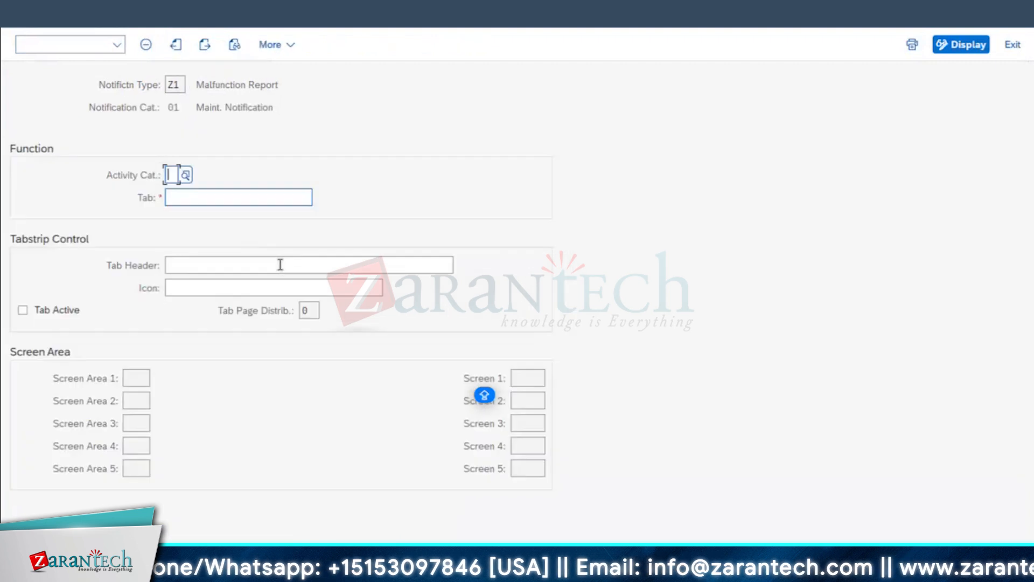
left_click(218, 198)
left_click(320, 198)
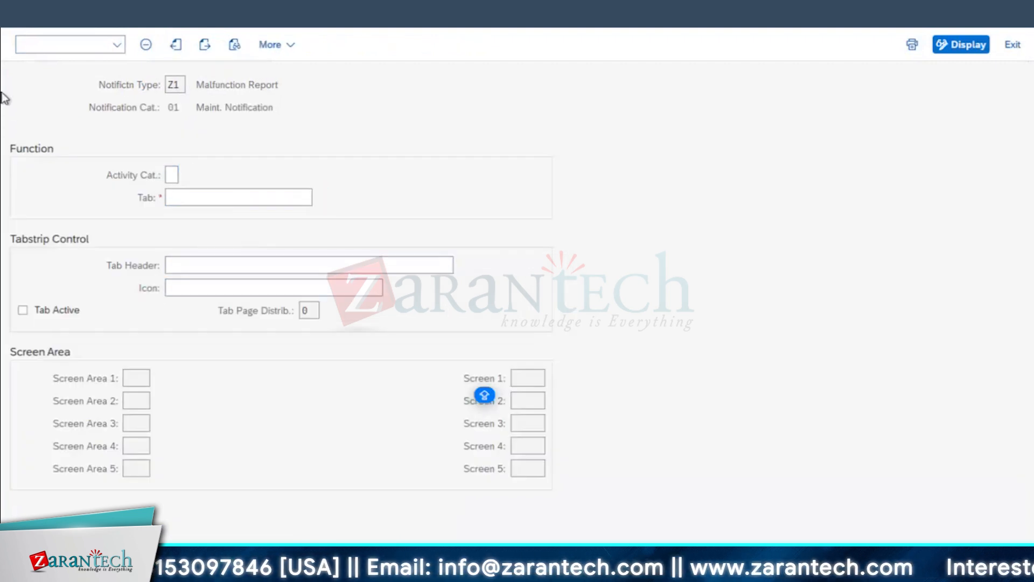
double_click(237, 493)
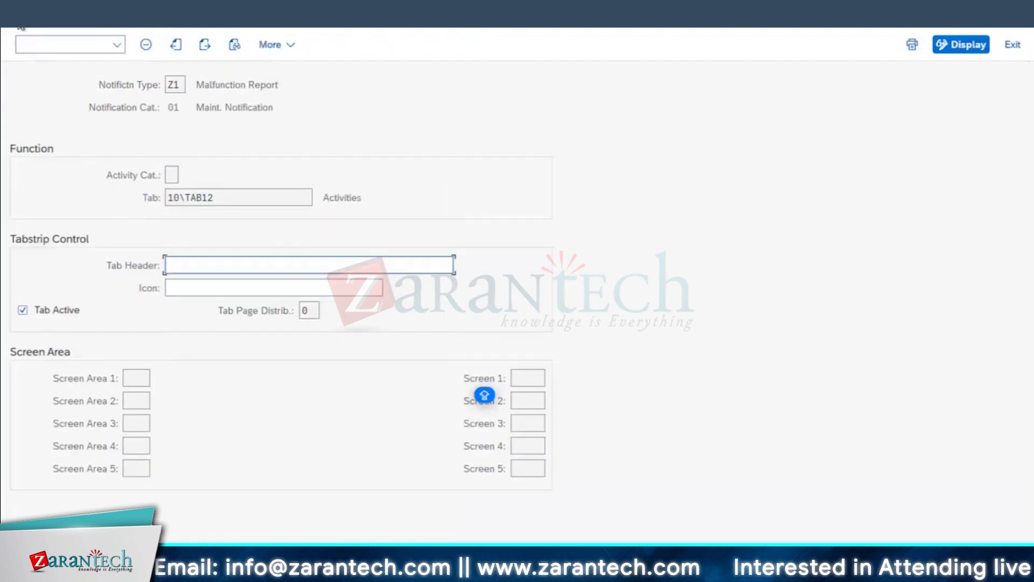
left_click(16, 15)
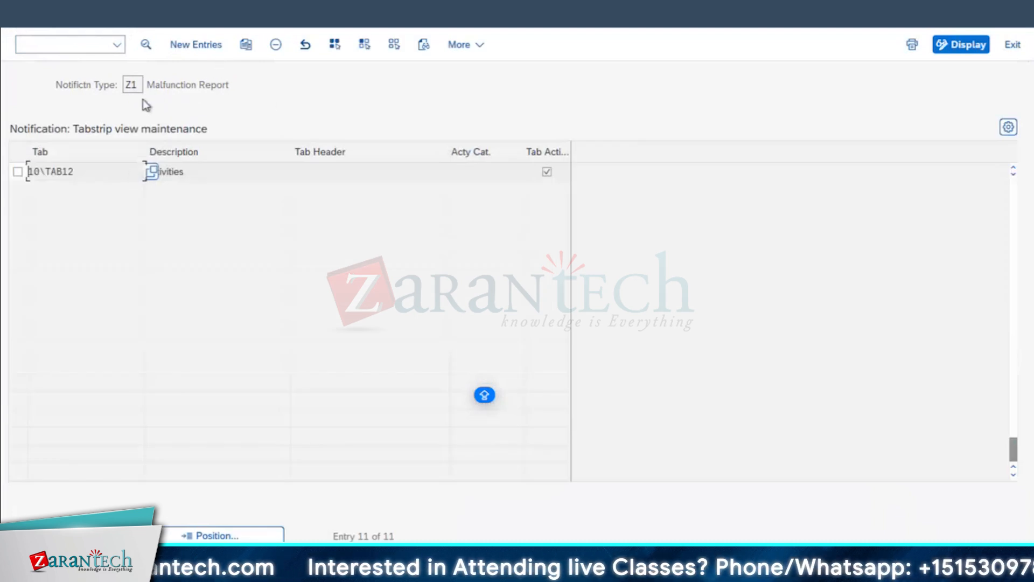
- Leave and reopen the tabstrip overview of notification type Z1 to review all its entries and their active settings
left_click(16, 15)
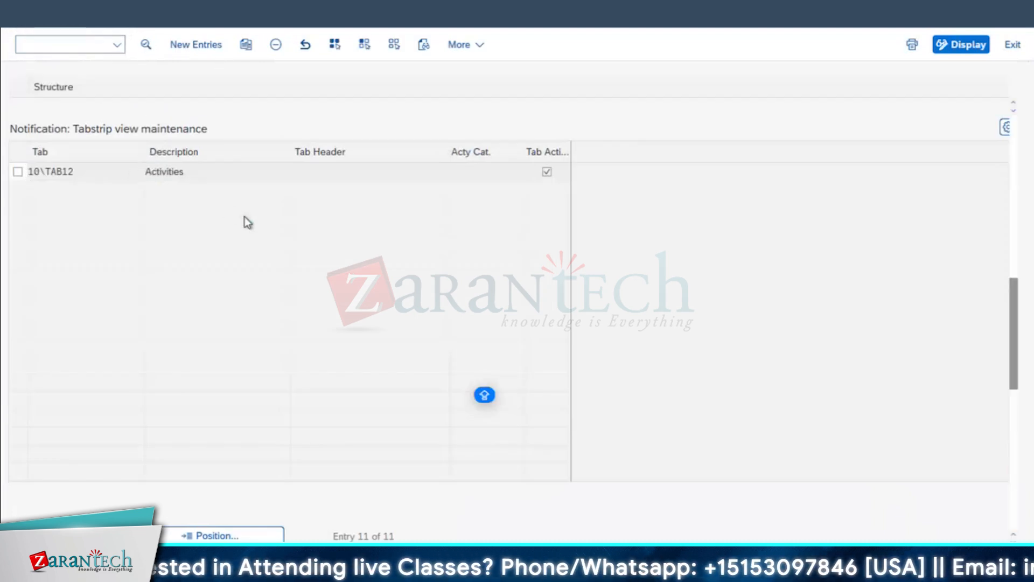
left_click(288, 342)
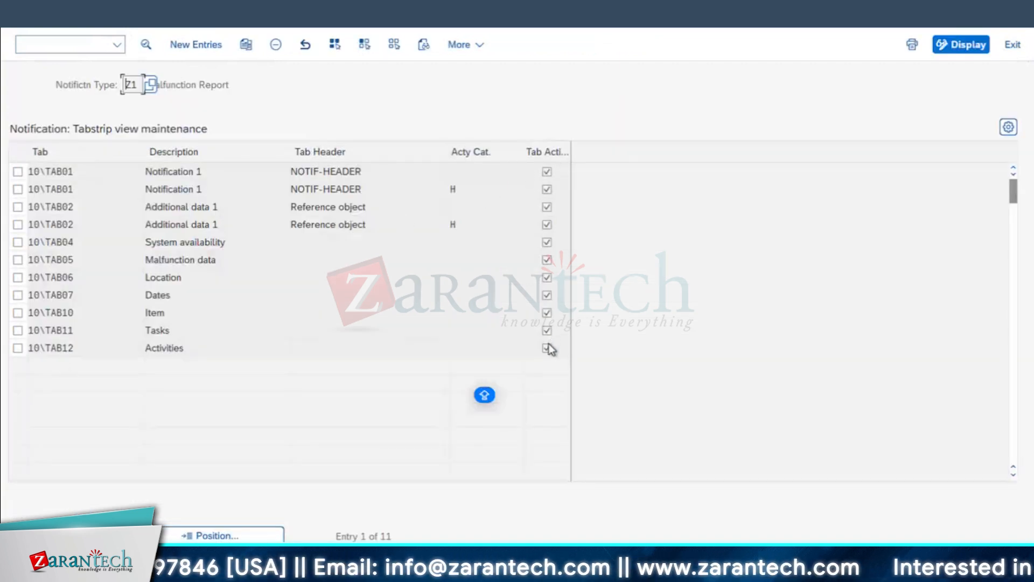
left_click(547, 209)
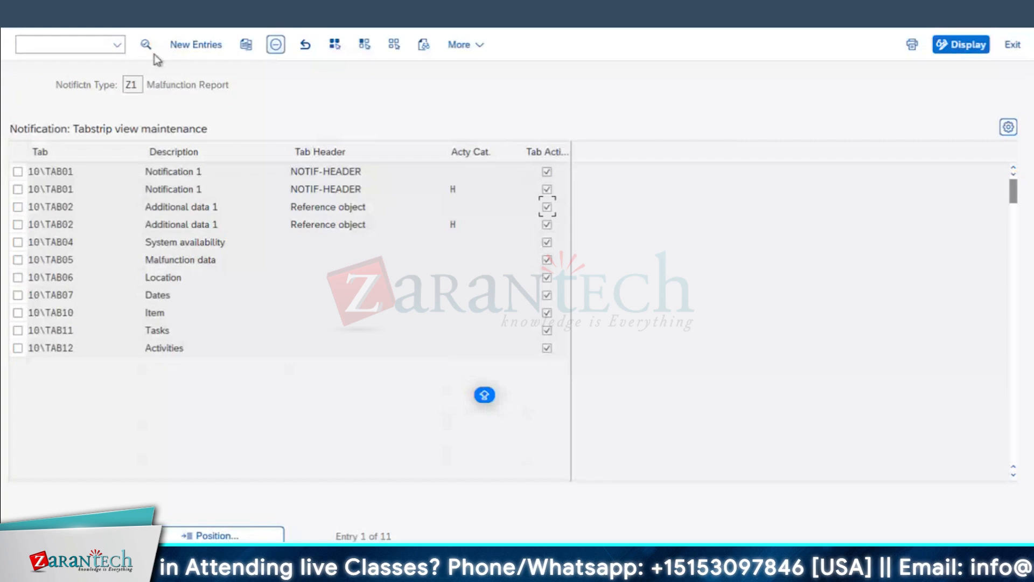
- Deactivate and reactivate tab 10\TAB04 (System availability) in its detail entry, and return to the overview
left_click(68, 247)
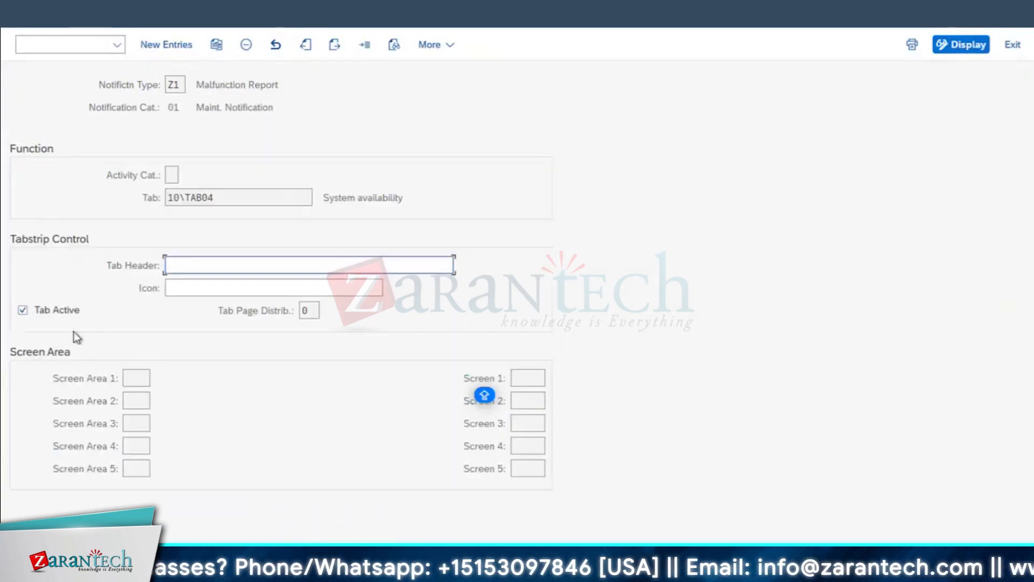
left_click(29, 310)
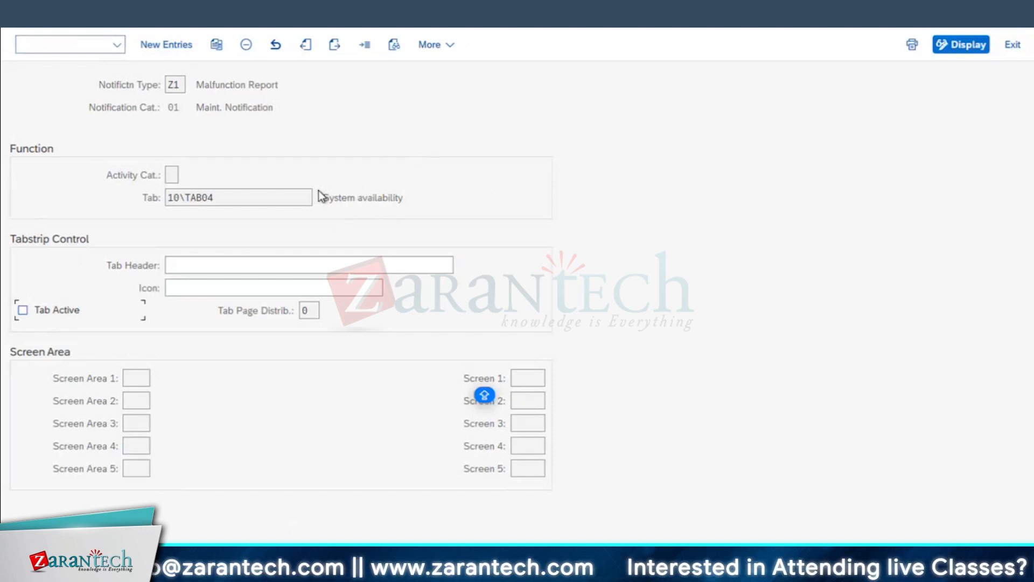
left_click(34, 315)
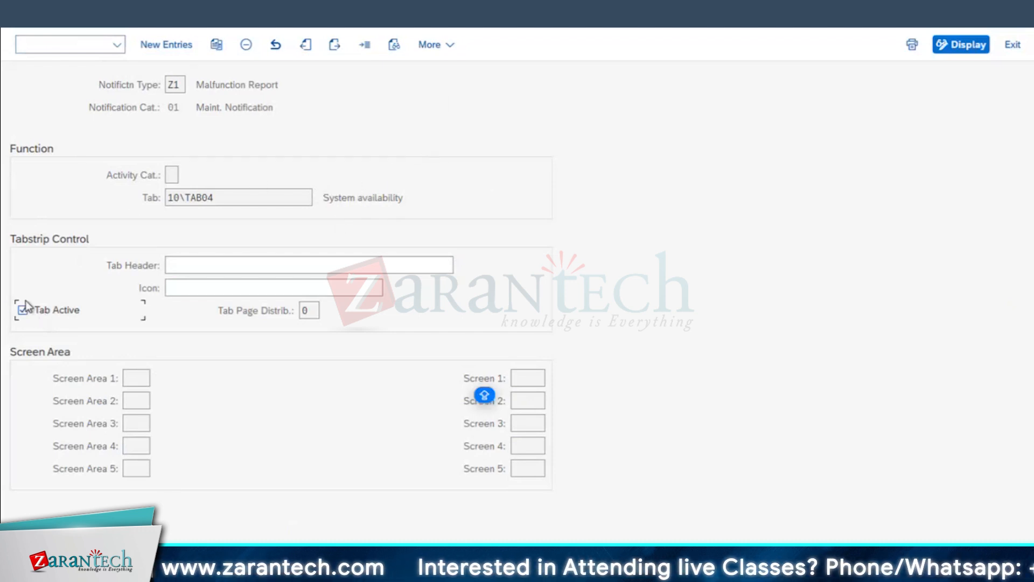
left_click(27, 16)
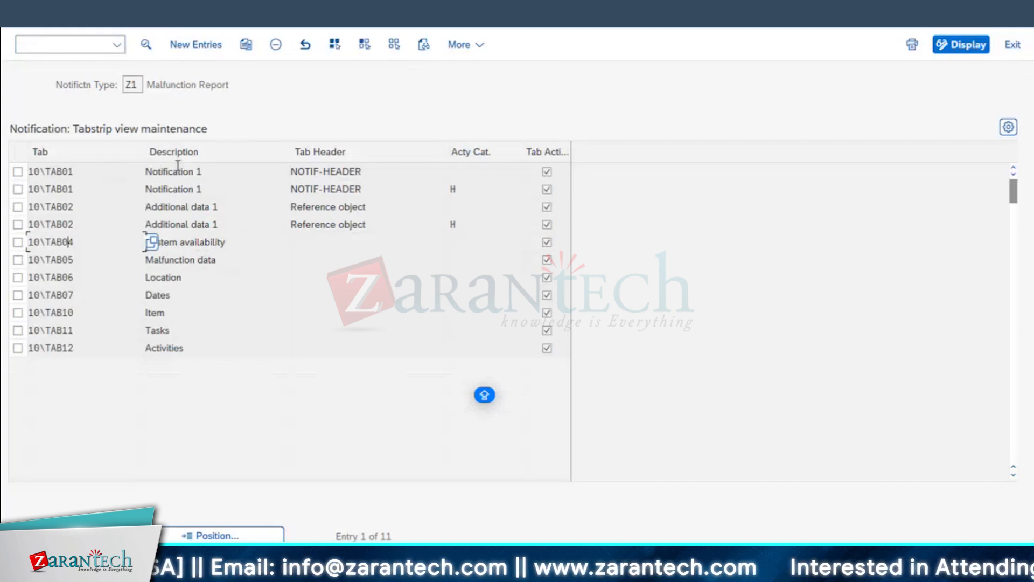
- Switch to the Create PM Notification window and examine the M1 notification's Item page, including its Causes section
left_click(329, 579)
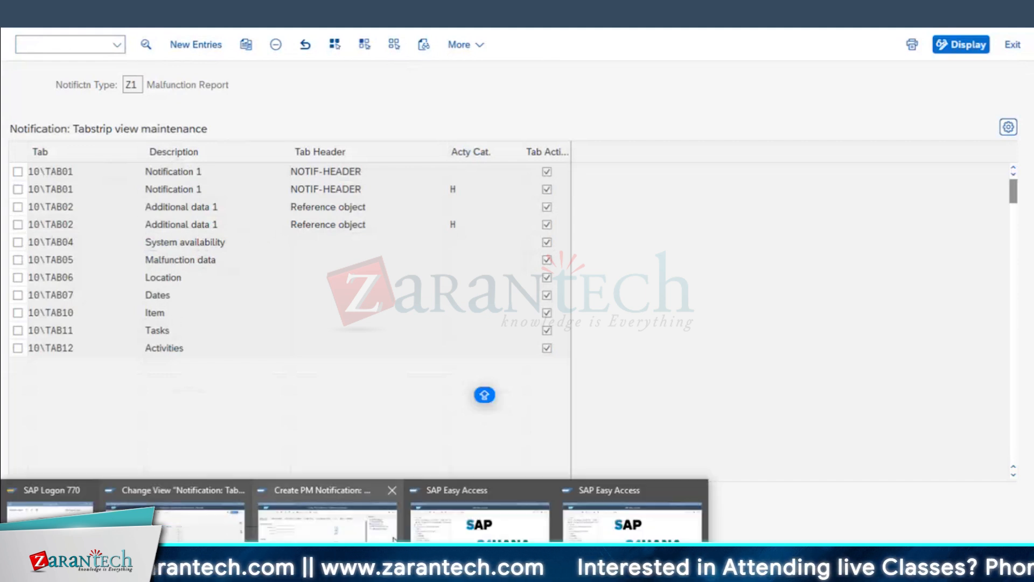
mouse_move(328, 554)
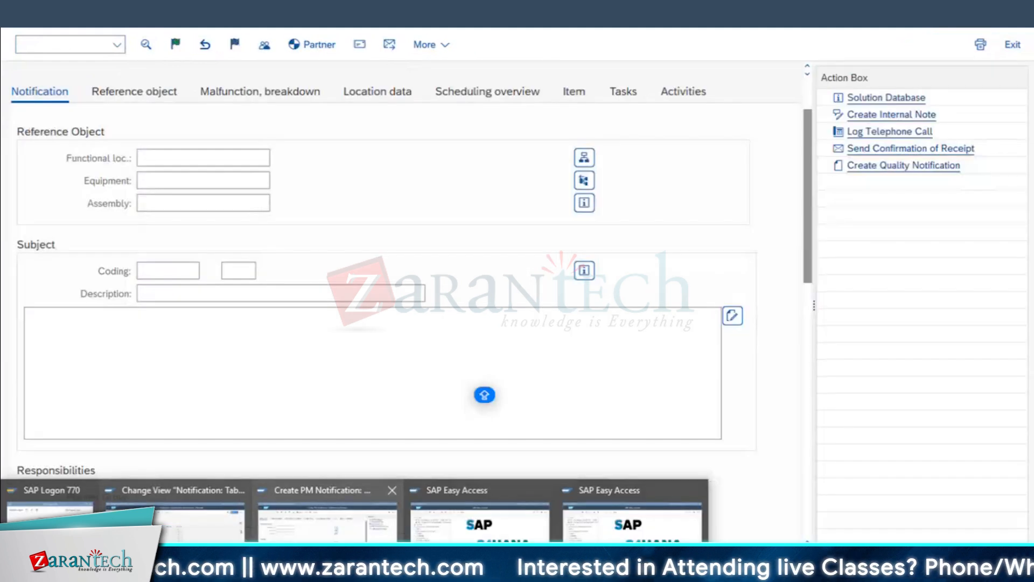
left_click(353, 529)
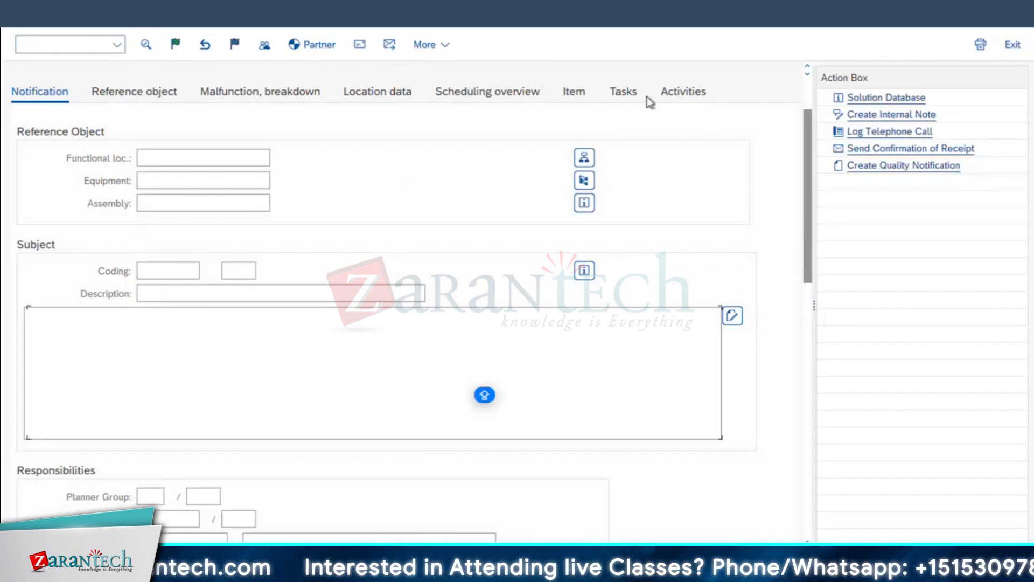
left_click(574, 93)
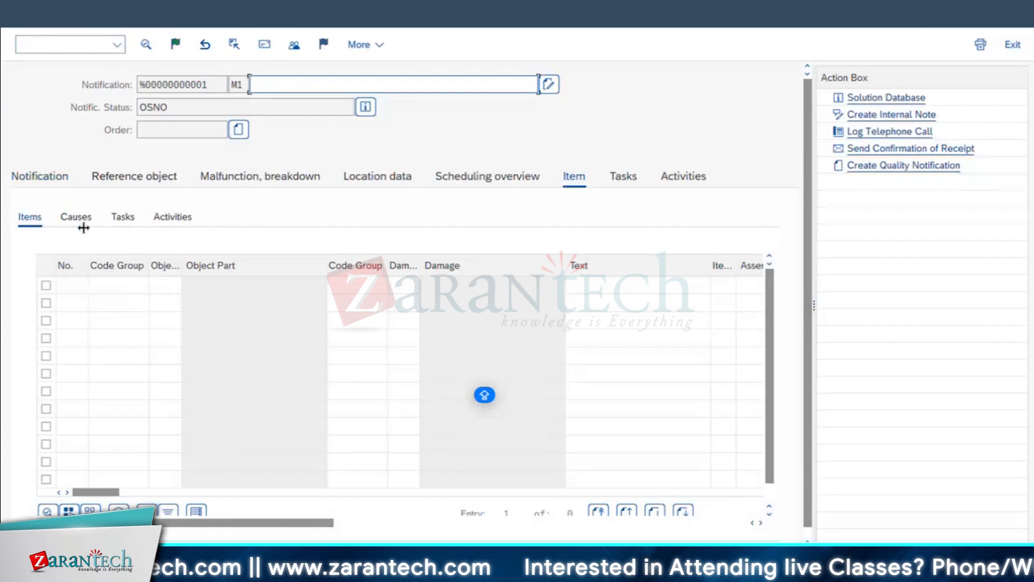
left_click(80, 223)
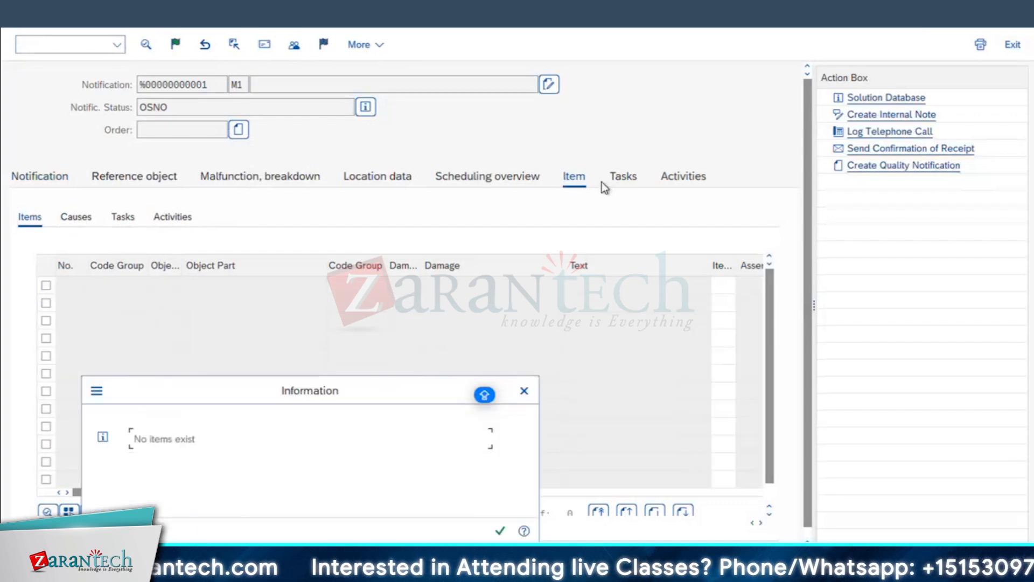
left_click(524, 392)
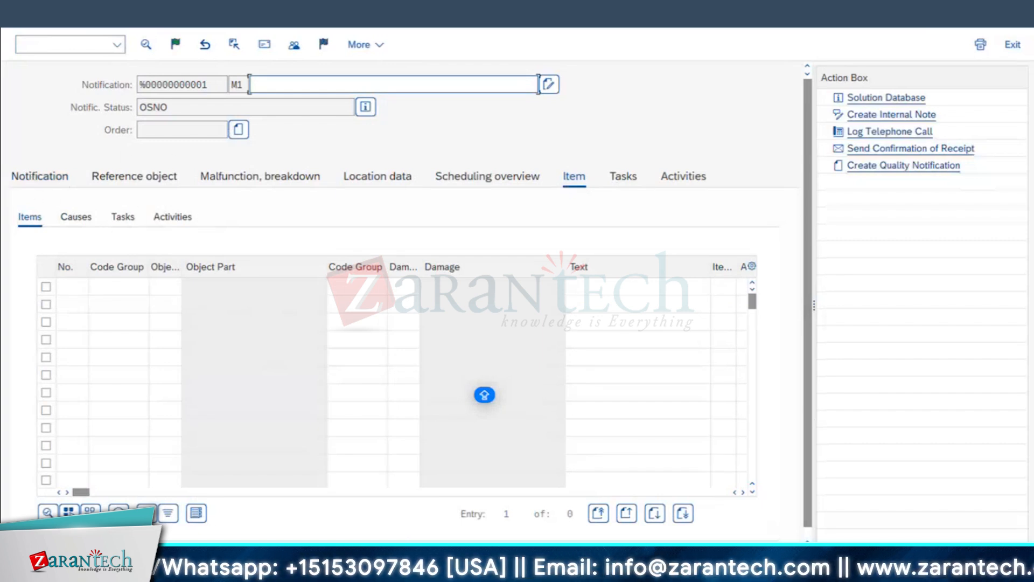
- Return to the M1 notification's Notification page and examine its Reference Object and Subject screen areas
left_click(323, 570)
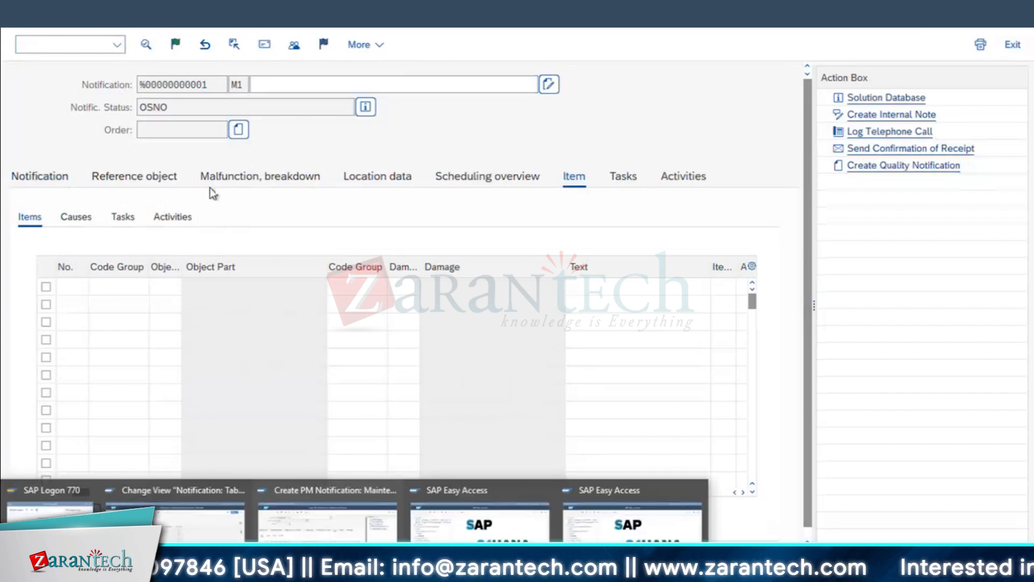
left_click(138, 182)
left_click(36, 179)
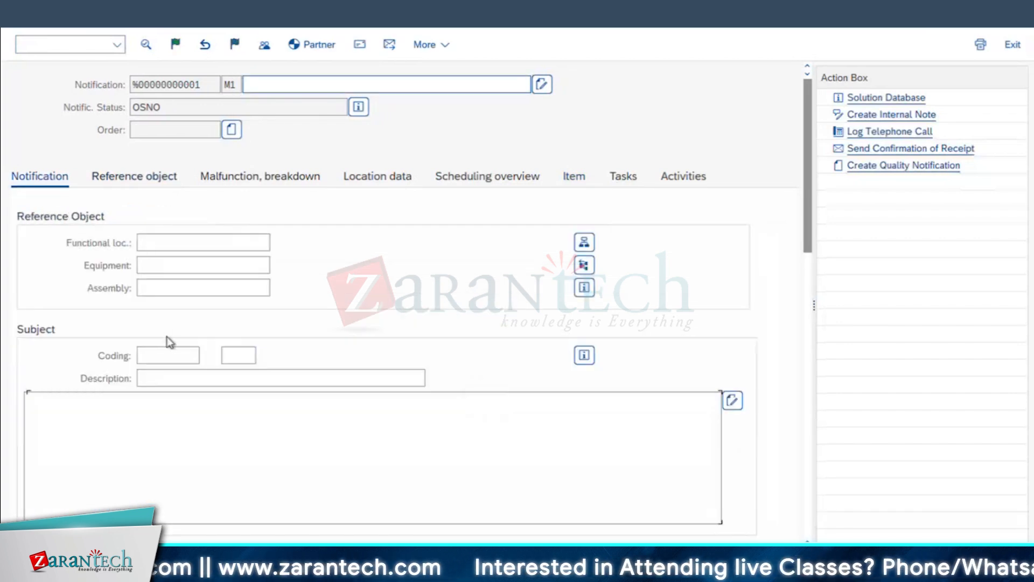
scroll(30, 204, "down", 1)
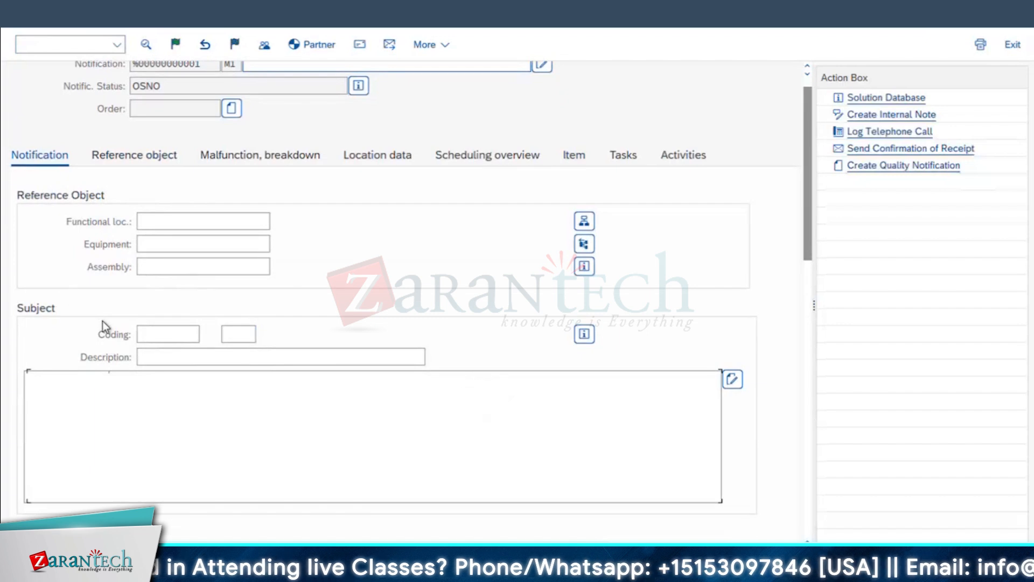
scroll(108, 332, "down", 2)
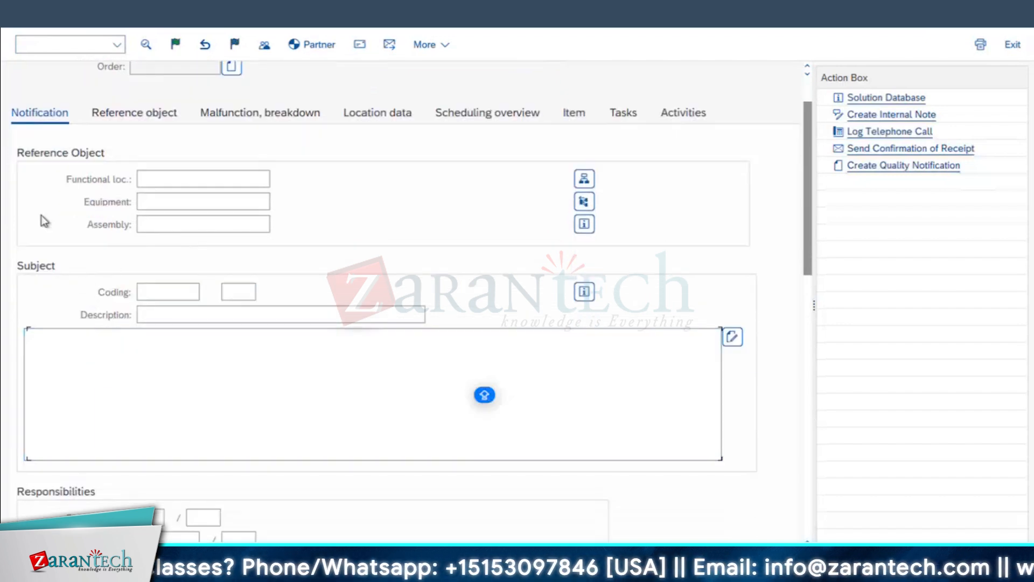
left_click(157, 404)
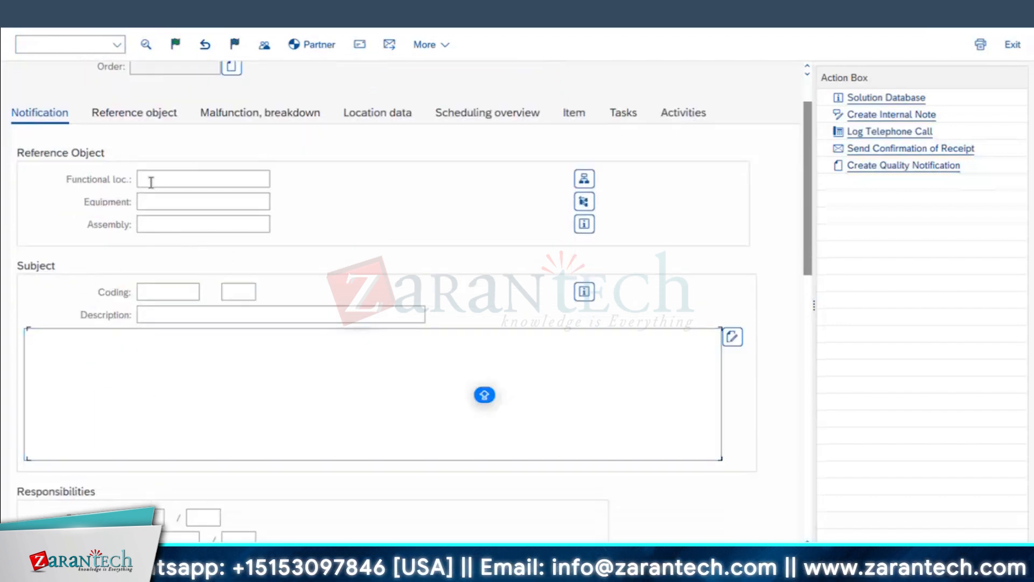
- Review the M1 notification's Reference object, Malfunction/breakdown, Location data, Scheduling overview and Item pages
left_click(172, 114)
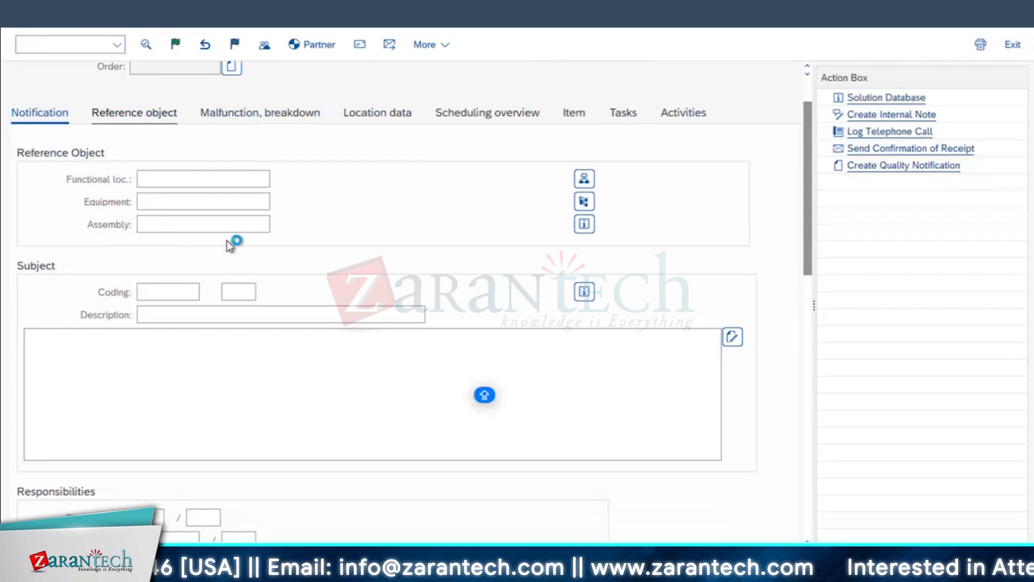
left_click(276, 116)
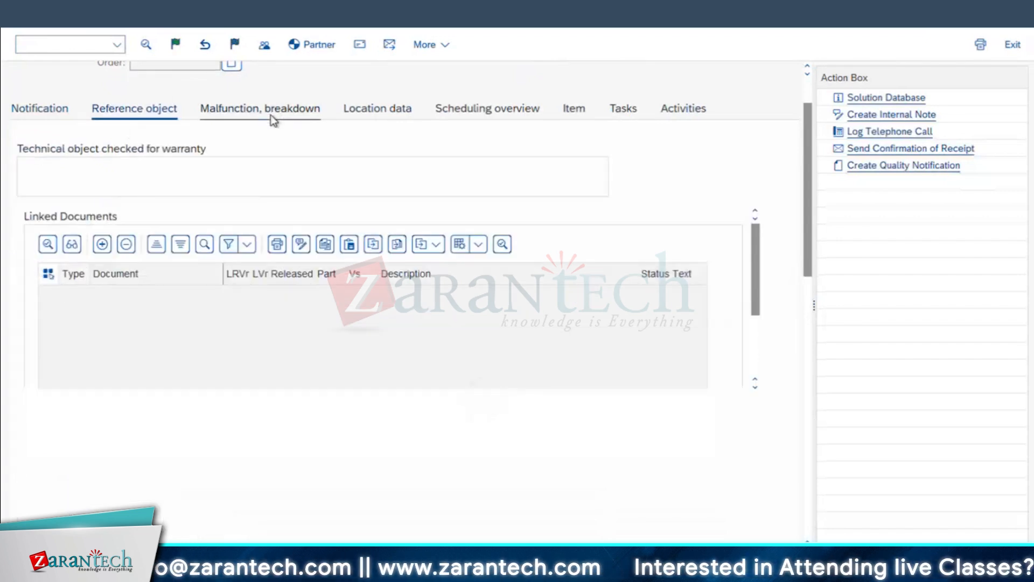
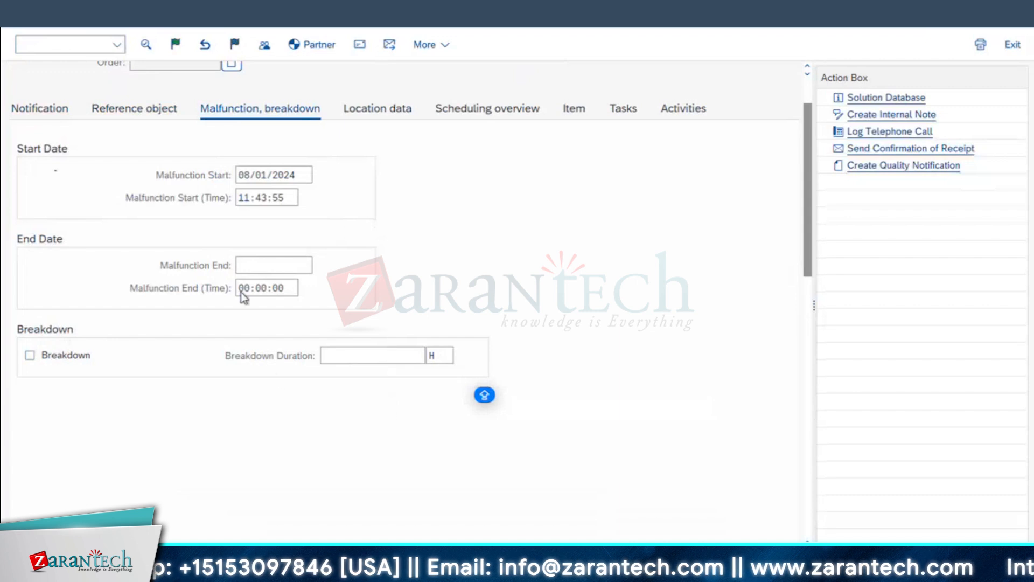
left_click(377, 113)
left_click(515, 114)
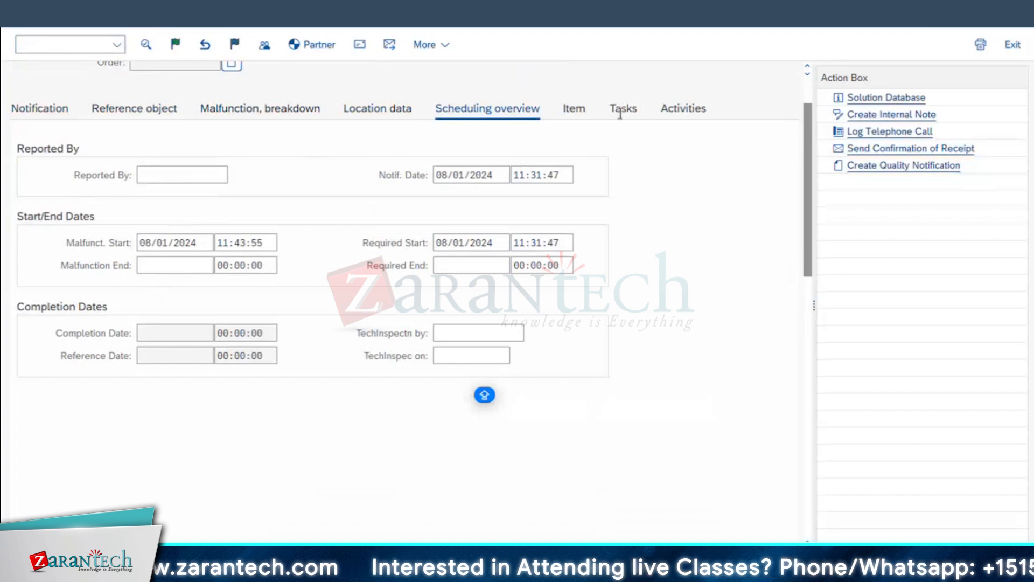
left_click(573, 110)
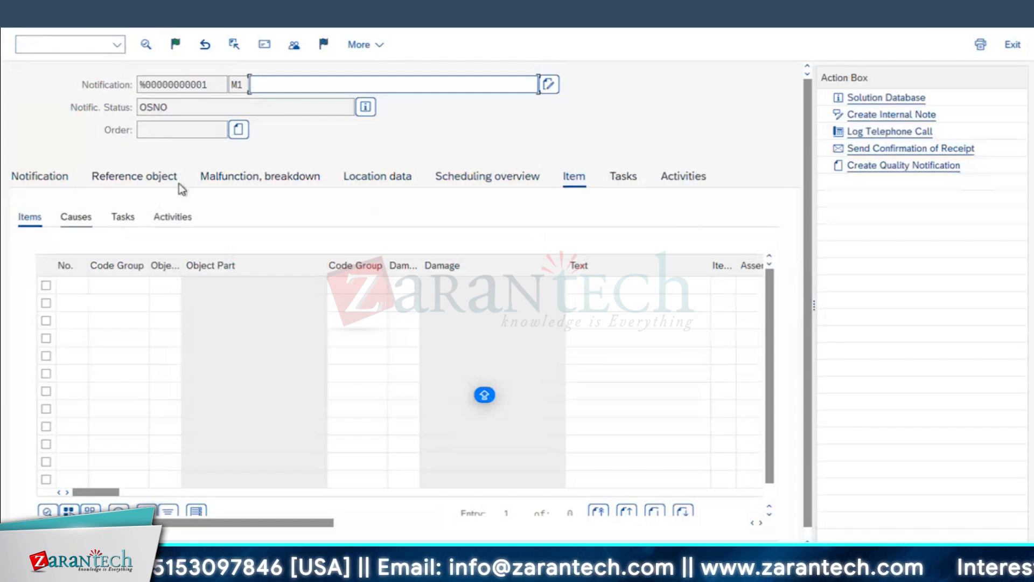
- Switch back to the Z1 tabstrip customizing and add tab 20\TAB01 (Item overview) as an active tab
left_click(258, 575)
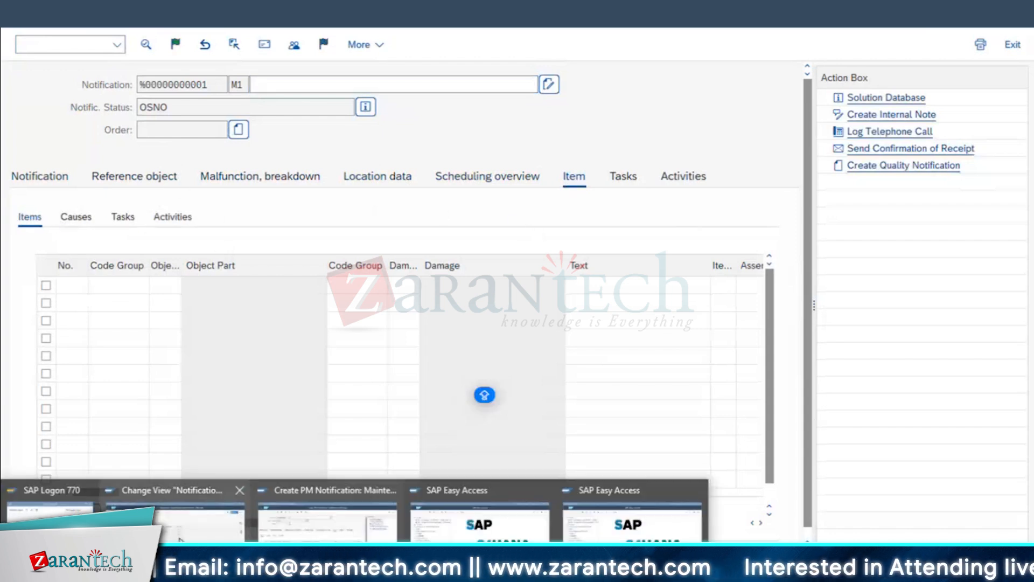
left_click(179, 525)
left_click(183, 45)
left_click(321, 193)
left_click(321, 197)
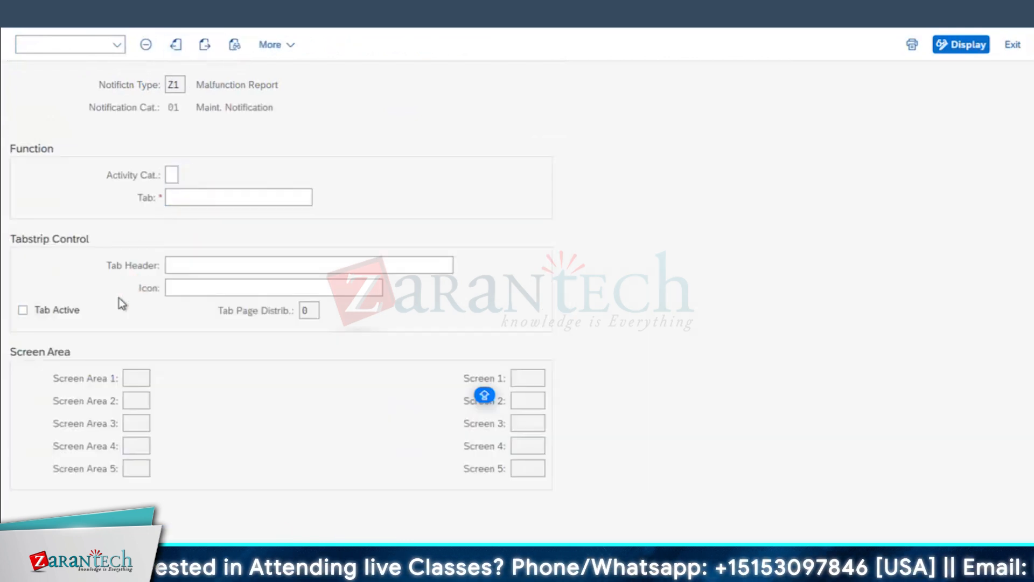
scroll(418, 214, "down", 5)
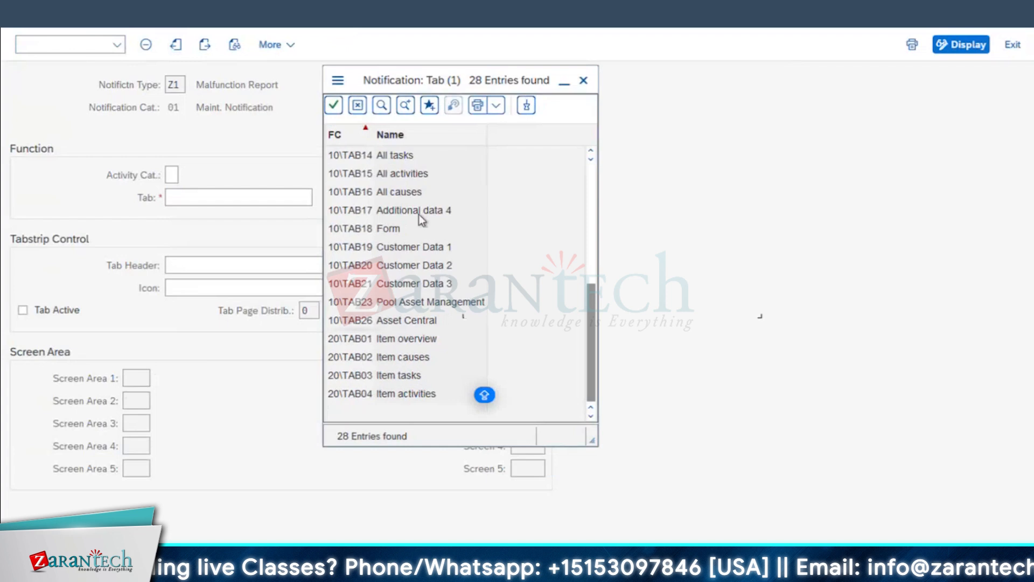
left_click(351, 340)
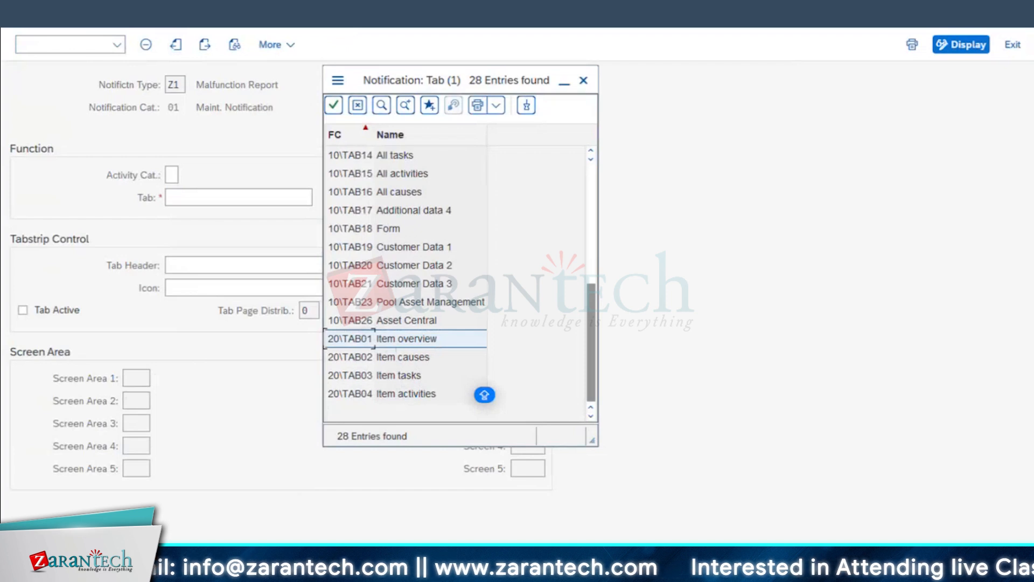
double_click(356, 340)
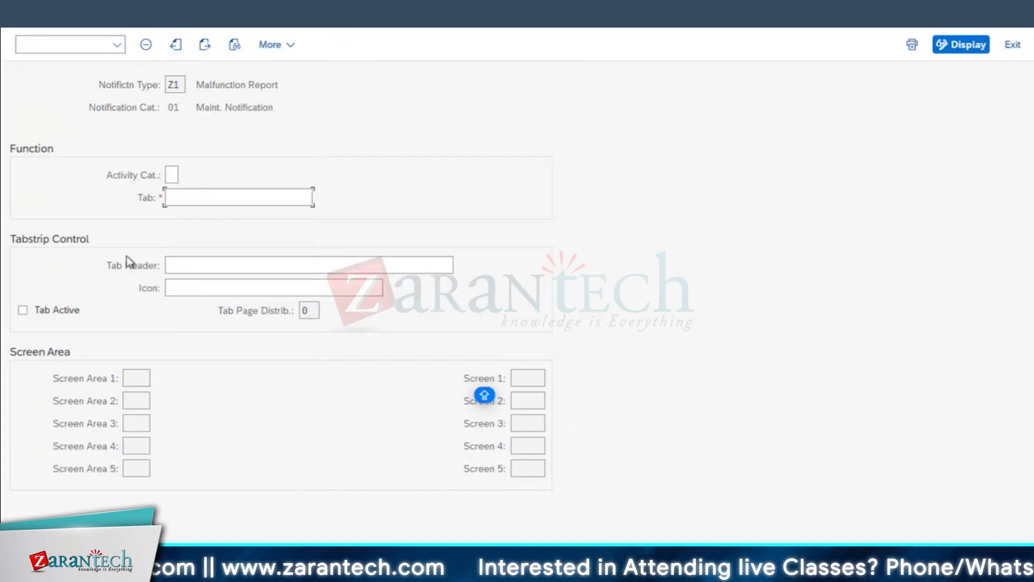
left_click(23, 310)
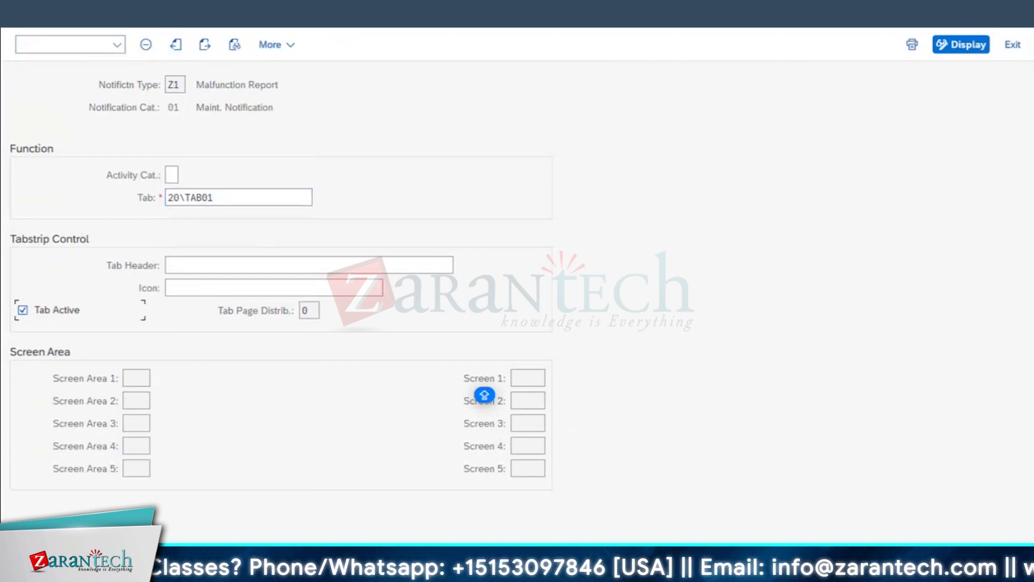
mouse_move(358, 562)
left_click(337, 514)
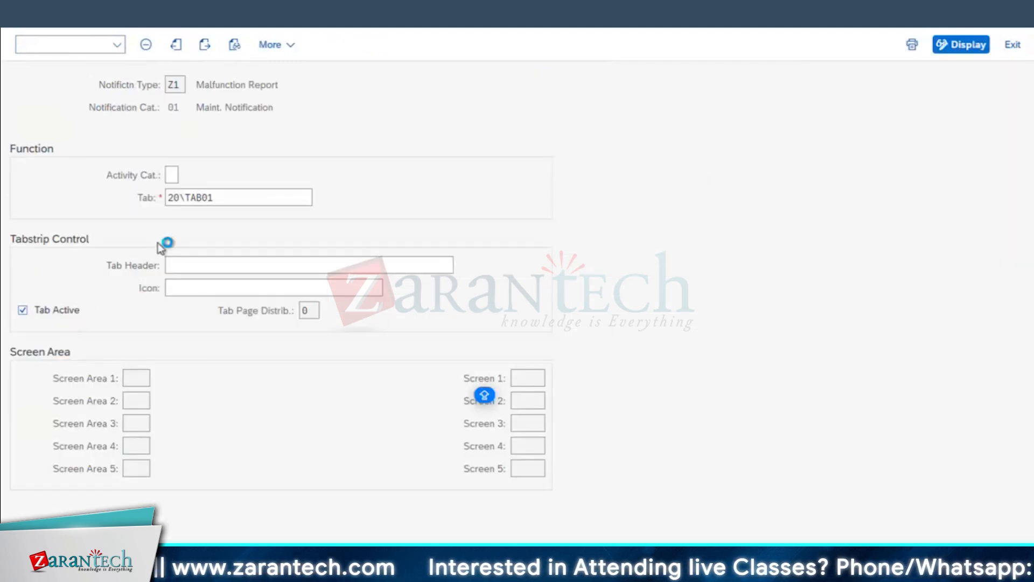
left_click(171, 264)
key("F3")
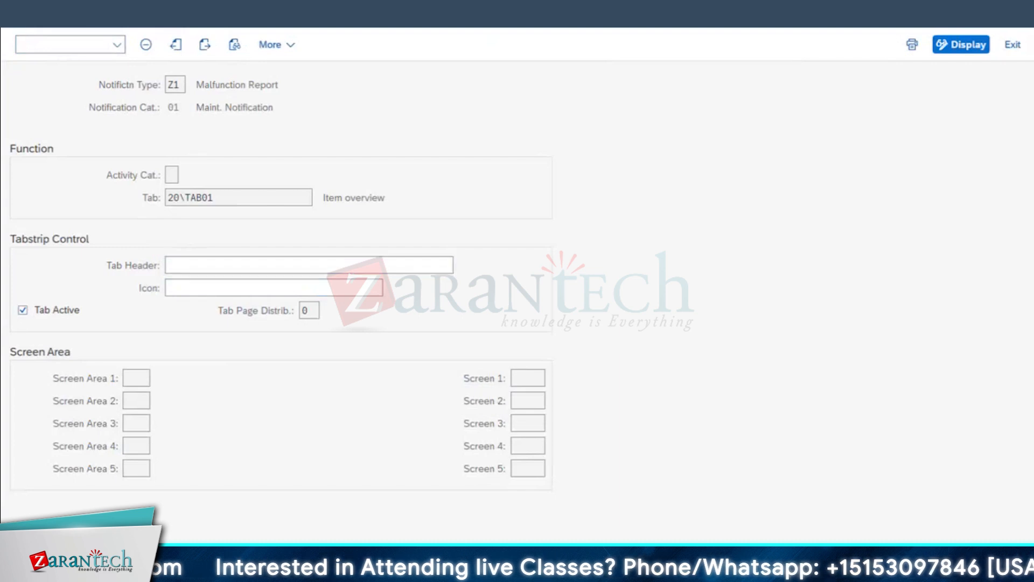
- Add a new active tab entry 20\TAB02 (Item causes) for notification type Z1
left_click(196, 44)
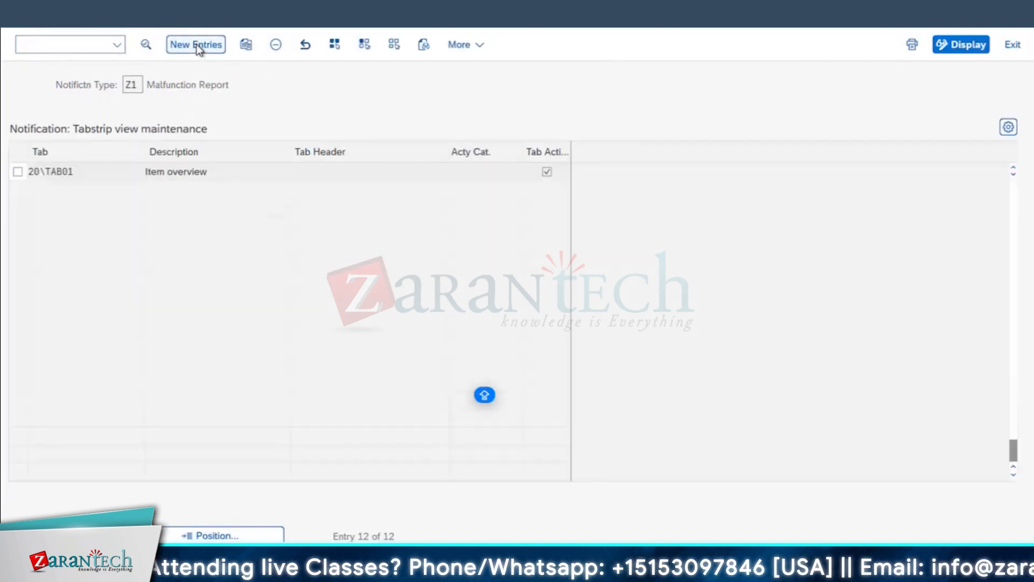
left_click(227, 197)
left_click(240, 214)
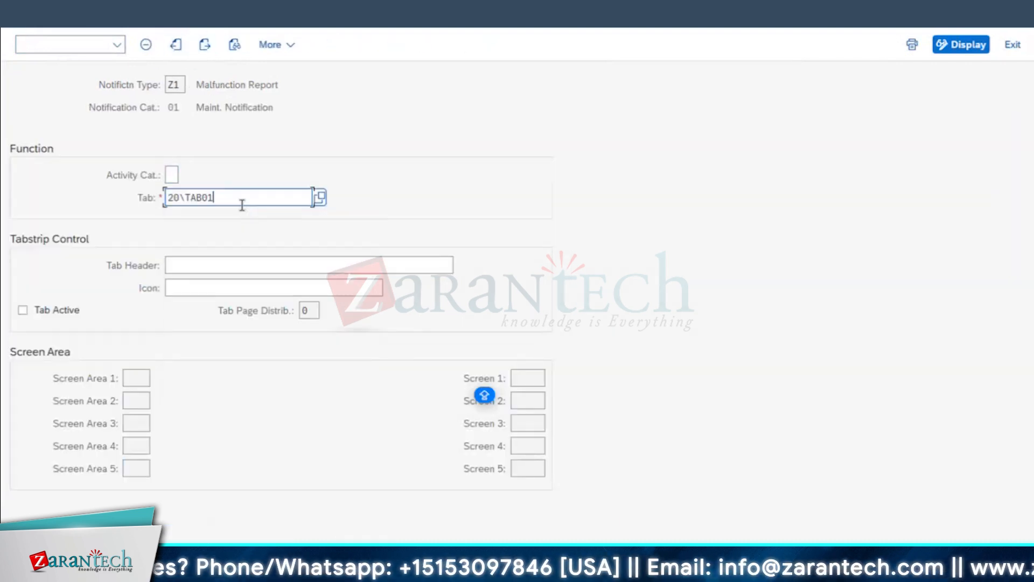
key("BackSpace")
type("2")
key("Return")
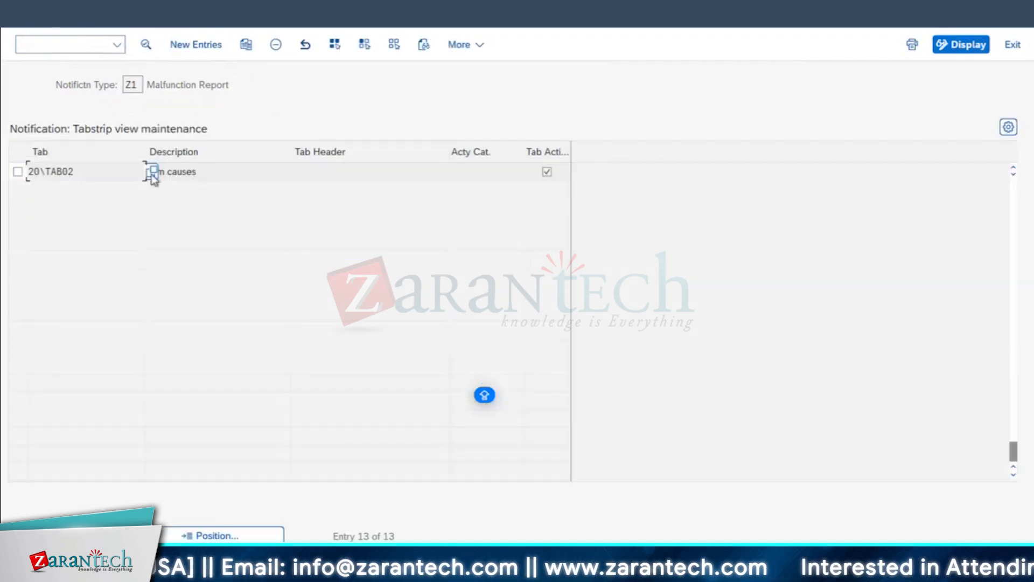
- Add a new active tab entry 20\TAB03 (Item tasks) for notification type Z1
left_click(196, 45)
left_click(258, 199)
type("20\\TAB02")
key("BackSpace")
type("3")
key("Return")
key("F3")
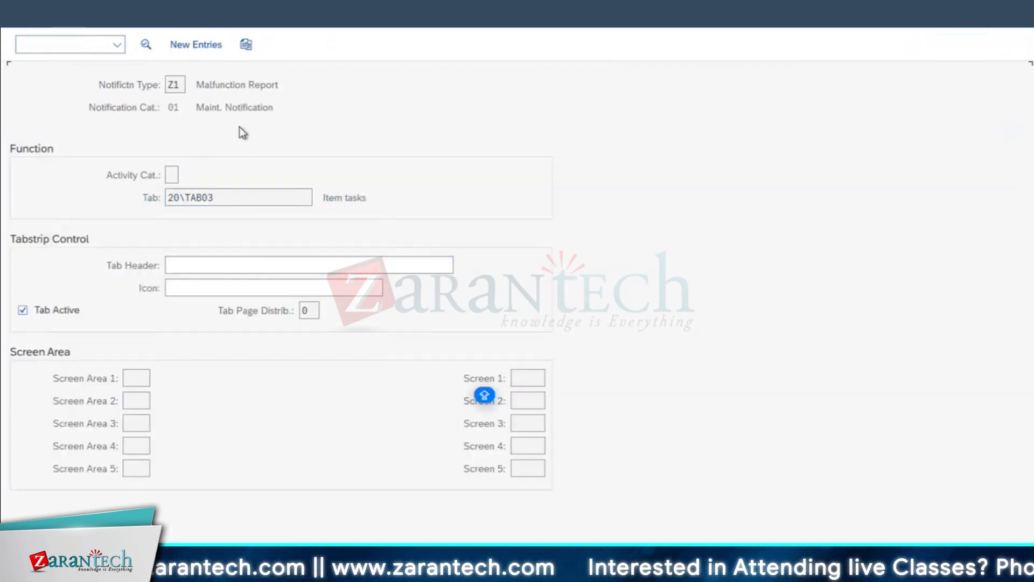
- Add tab 20\TAB04 (Item activities) as an active tab for Z1, save it, and return to the tab overview
left_click(194, 42)
left_click(212, 199)
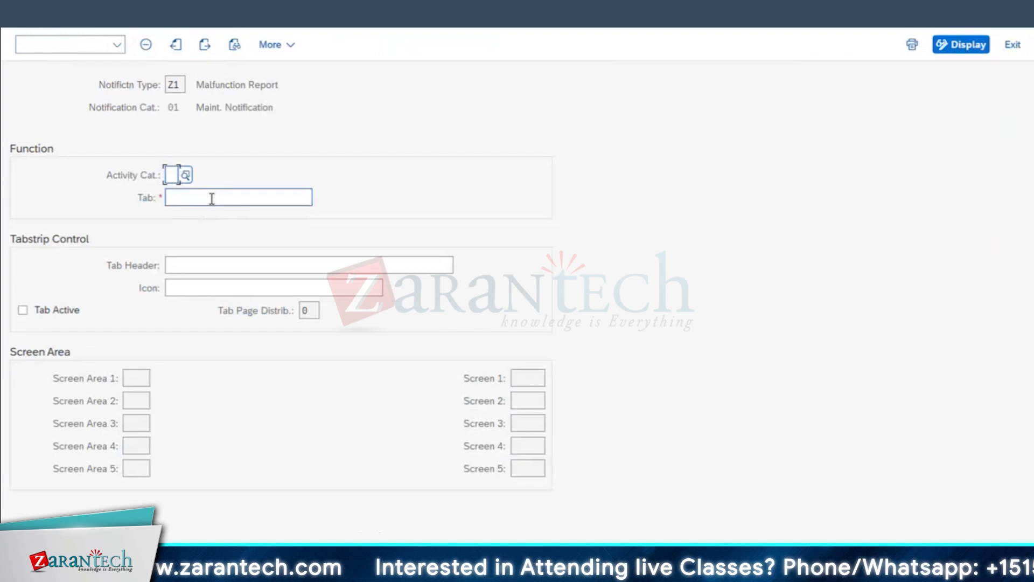
left_click(279, 221)
key("BackSpace")
type("4")
key("Return")
left_click(22, 310)
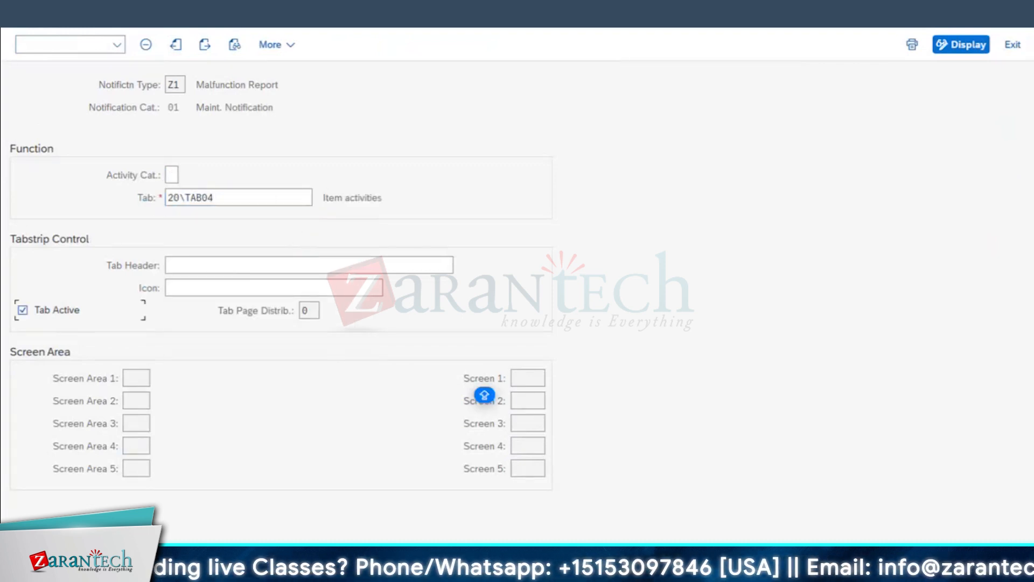
key("ctrl+s")
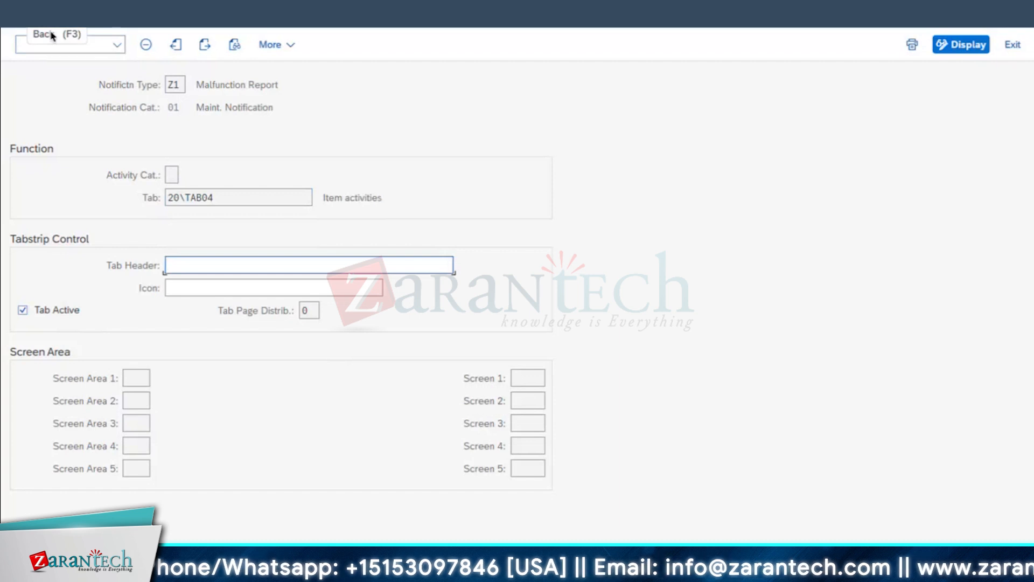
left_click(51, 35)
key("F3")
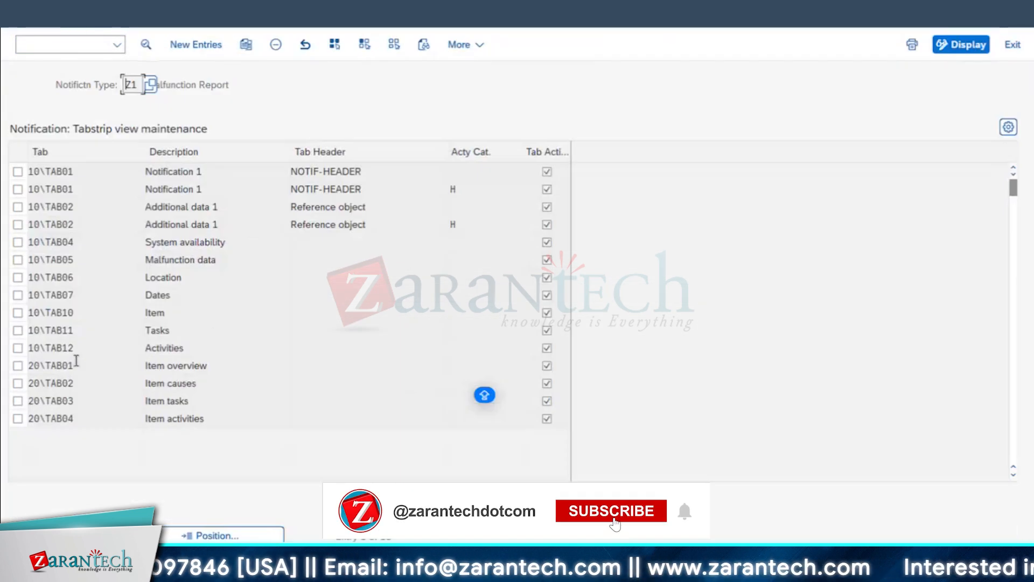
- Review Z1's item-level tabs 20\TAB01 to 20\TAB04 and the headers of the tab entries with activity category H
mouse_move(29, 383)
left_mouse_down()
mouse_move(69, 383)
mouse_move(29, 366)
left_mouse_up()
left_click(200, 367)
key("Down")
key("Down")
key("Down")
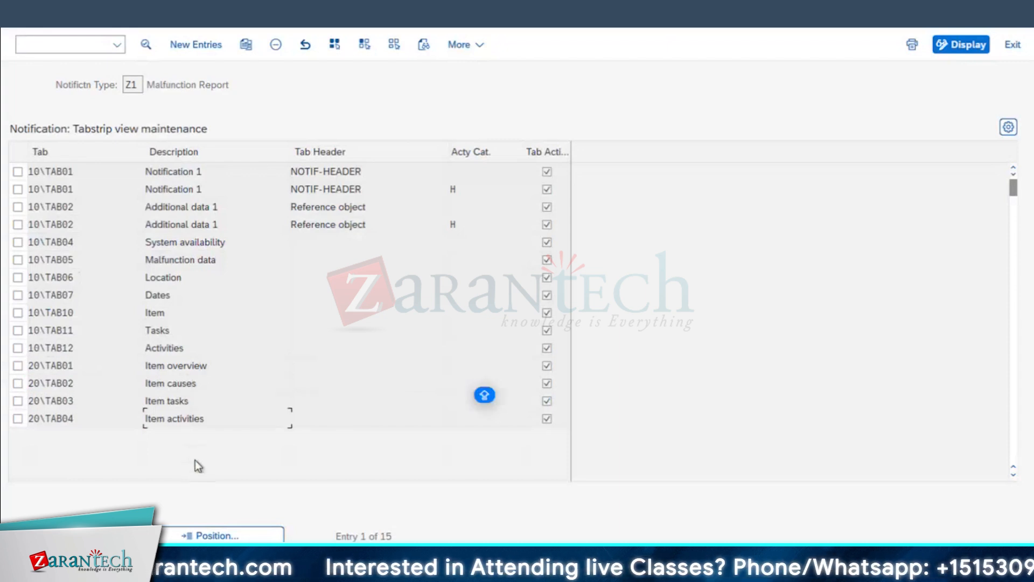
left_click(448, 189)
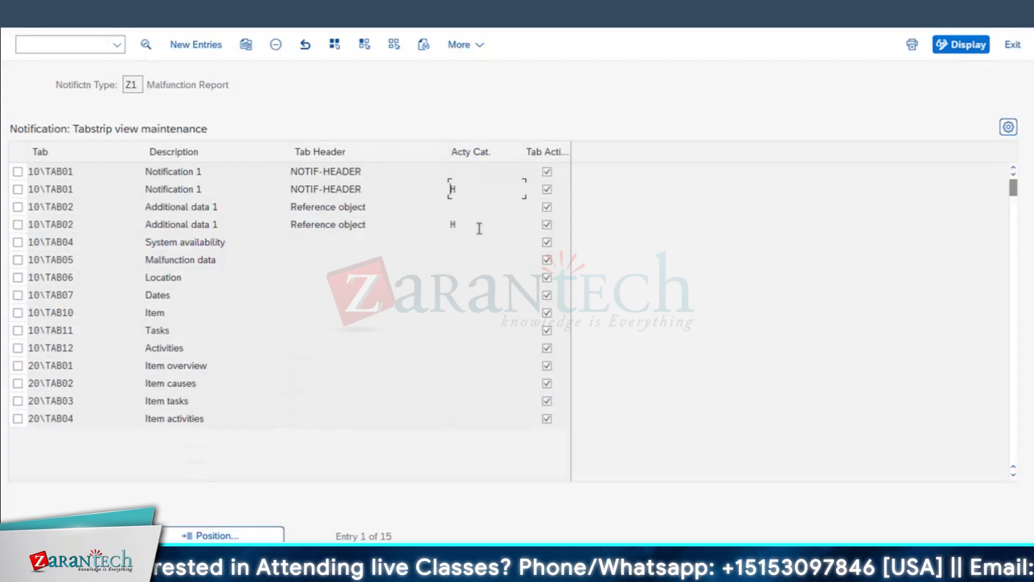
left_click(312, 189)
left_click(306, 225)
left_click_drag(364, 192, 205, 164)
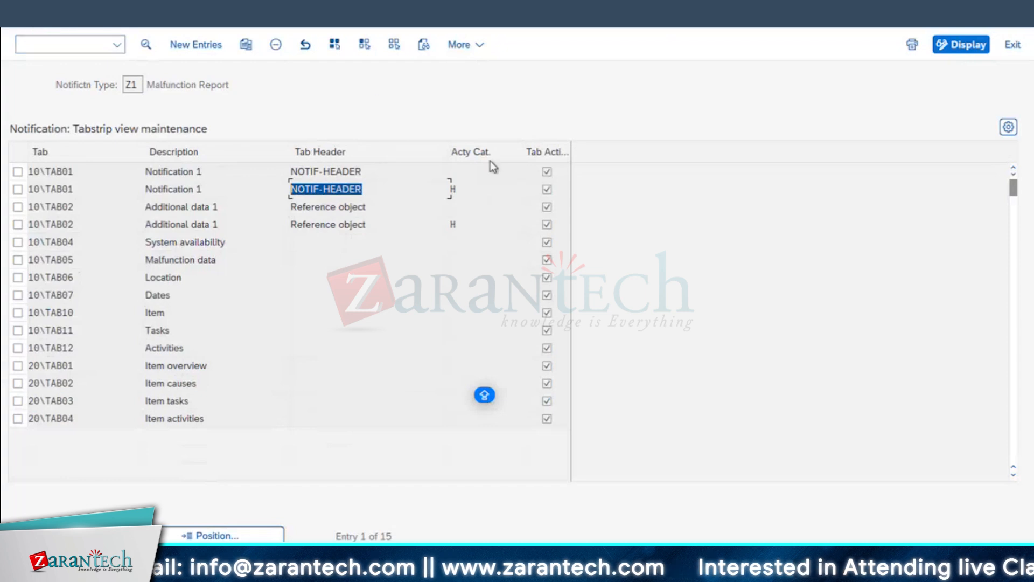
- Return to the customizing tree, open Define Number Ranges for Notification Types in change mode, and select Z1 among the non-assigned elements
left_click(24, 15)
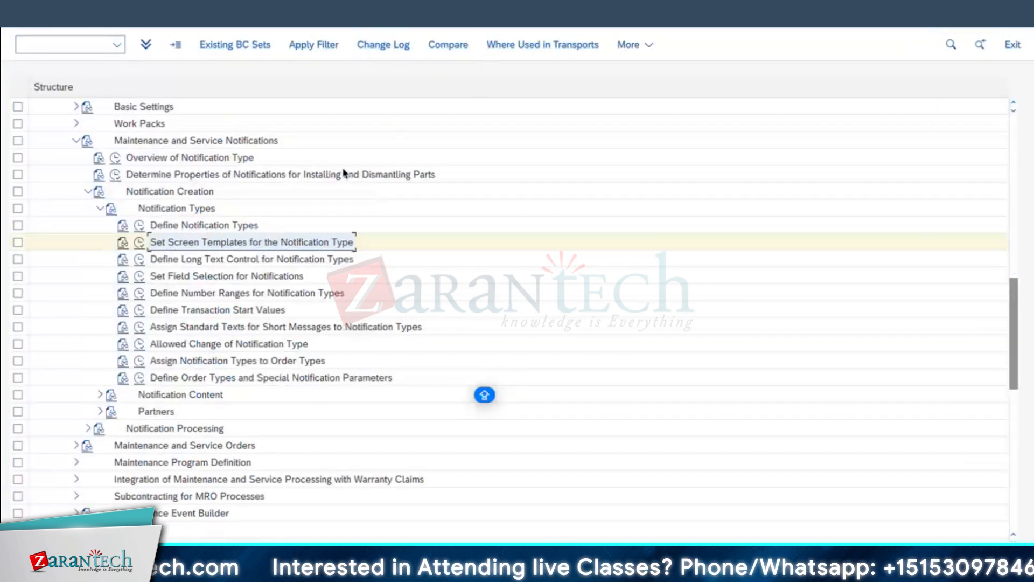
left_click(206, 226)
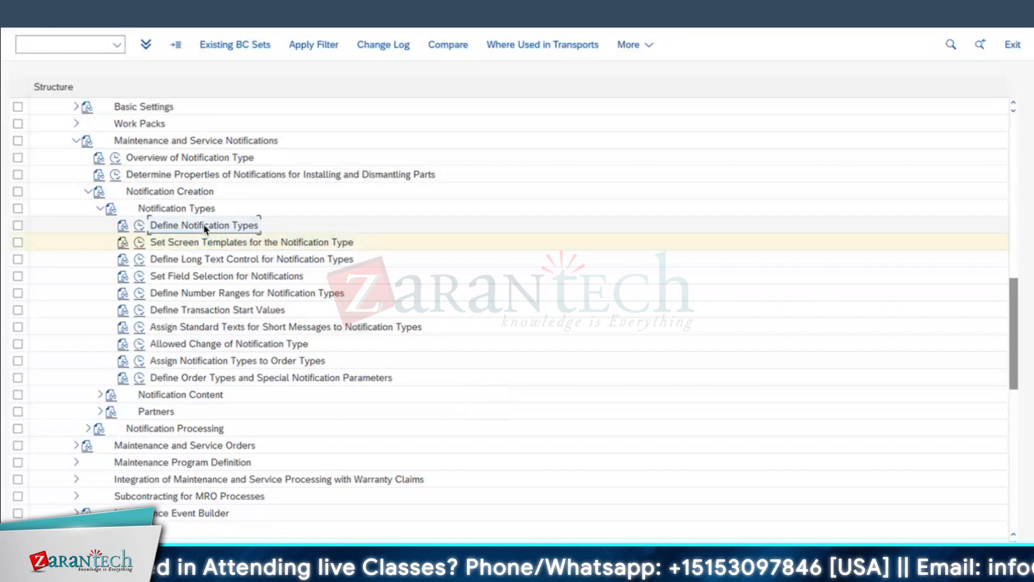
left_click(187, 243)
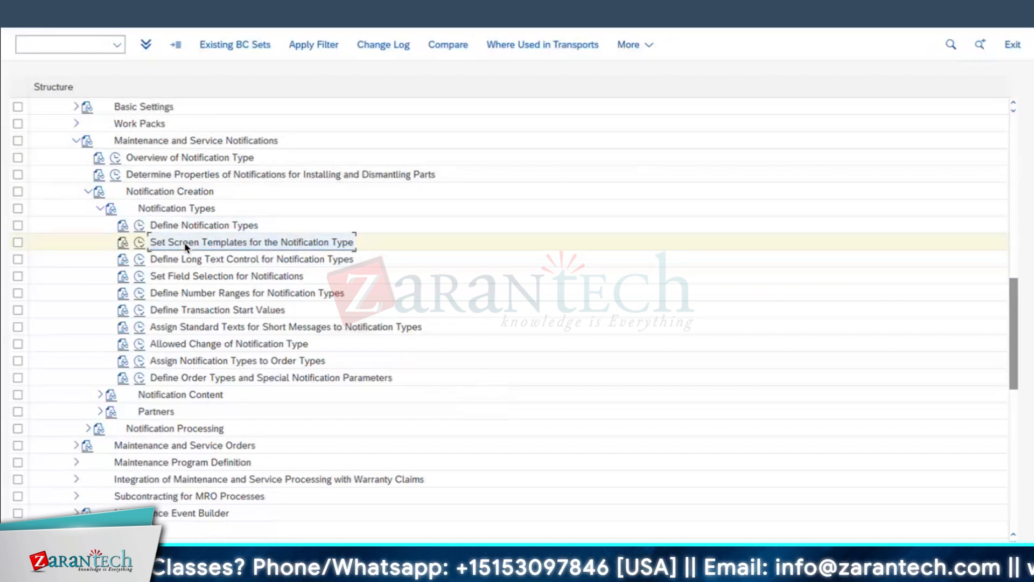
left_click(220, 295)
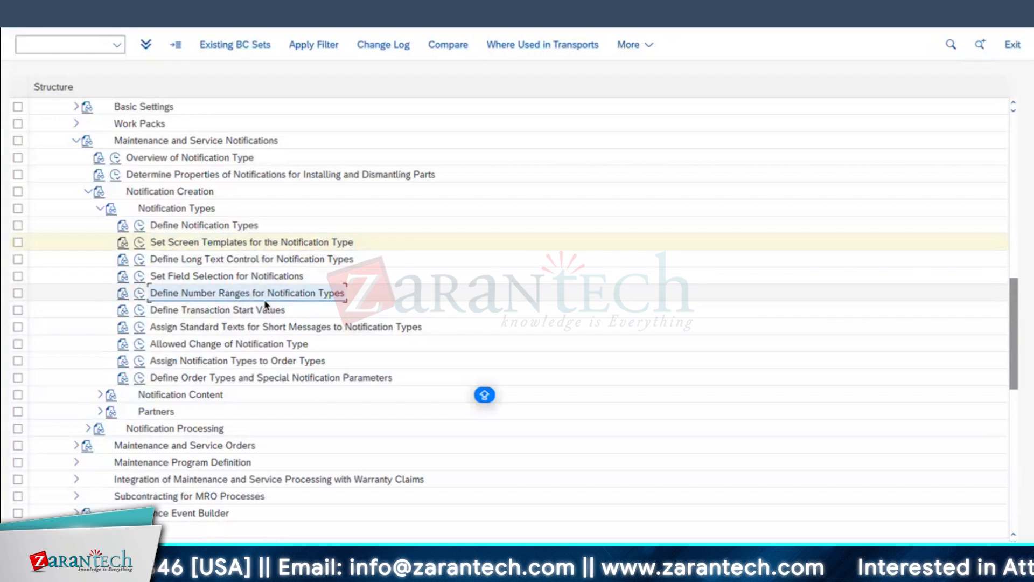
left_click(141, 298)
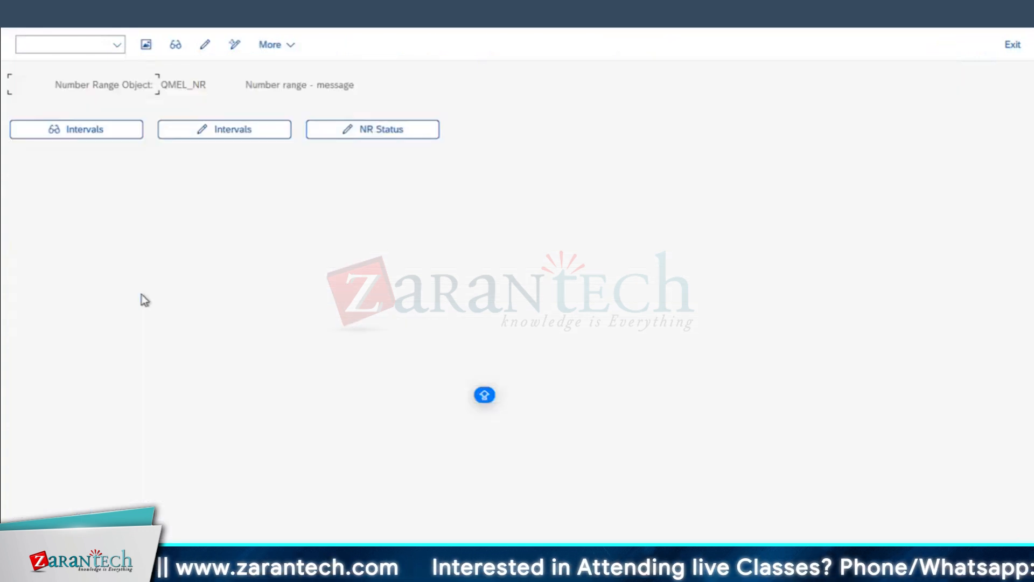
left_click(204, 45)
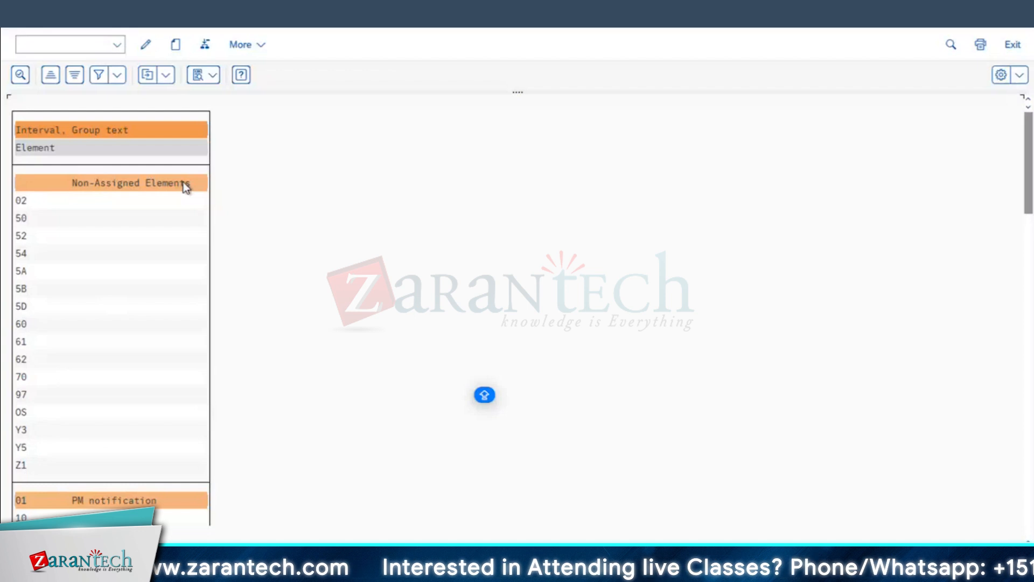
left_click(22, 469)
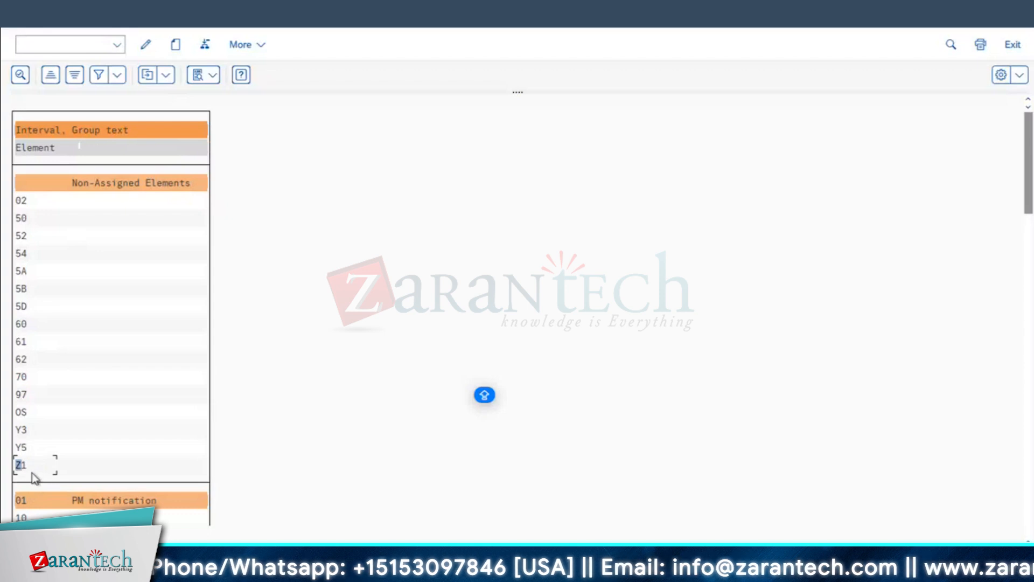
- Open the form for a new number range group, examine its Number Range No., From No. and To Number fields, and leave it
left_click(177, 48)
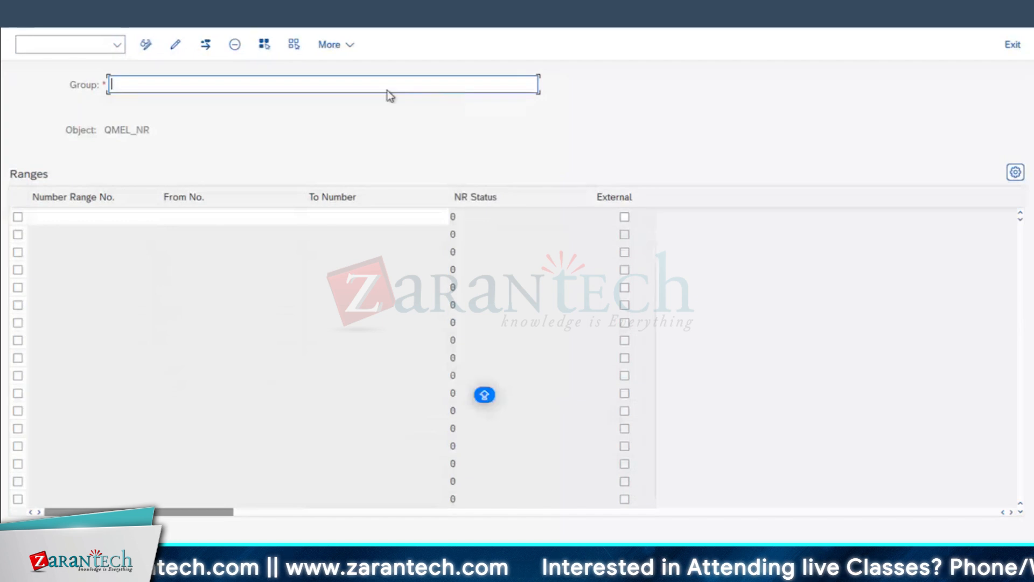
left_click(91, 217)
left_click(321, 217)
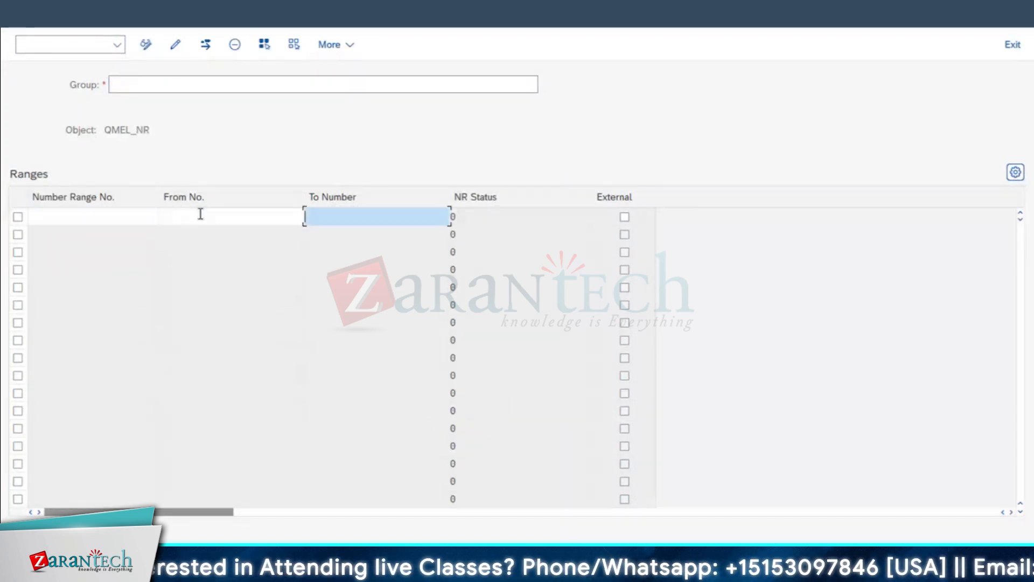
left_click(199, 214)
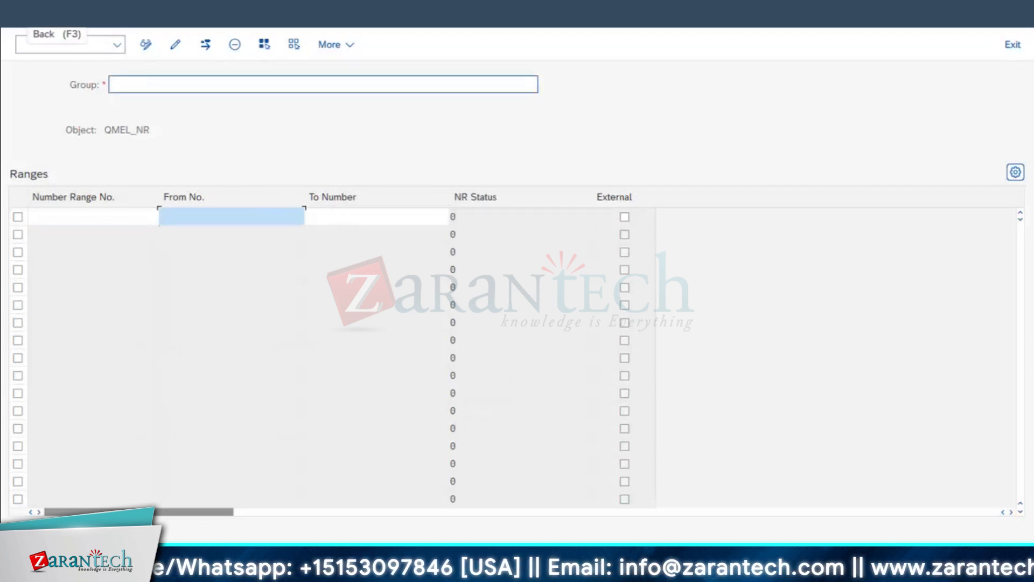
left_click(26, 16)
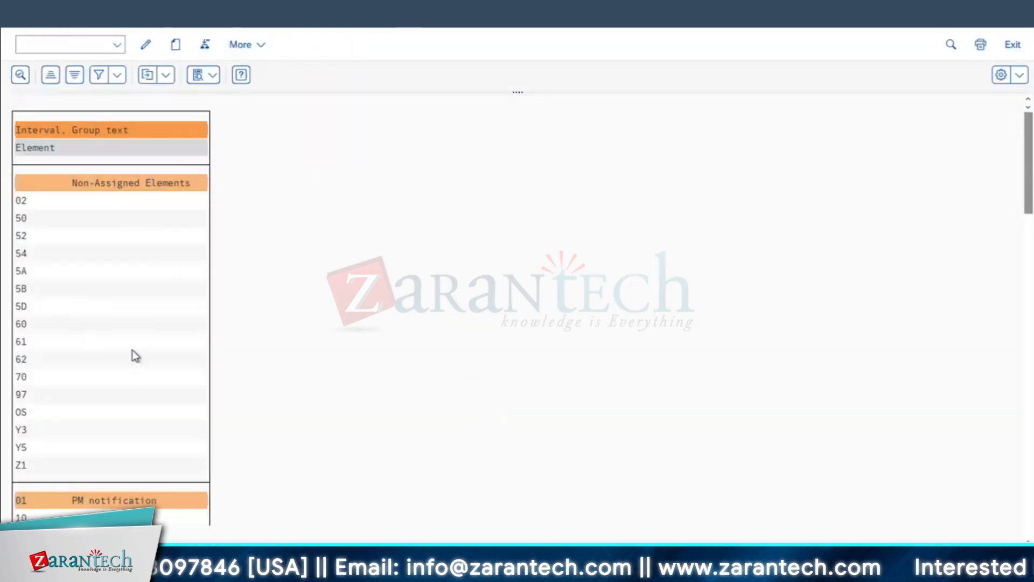
- Examine the notification types assigned to number range group 01 (PM notification), including M1
scroll(119, 345, "down", 3)
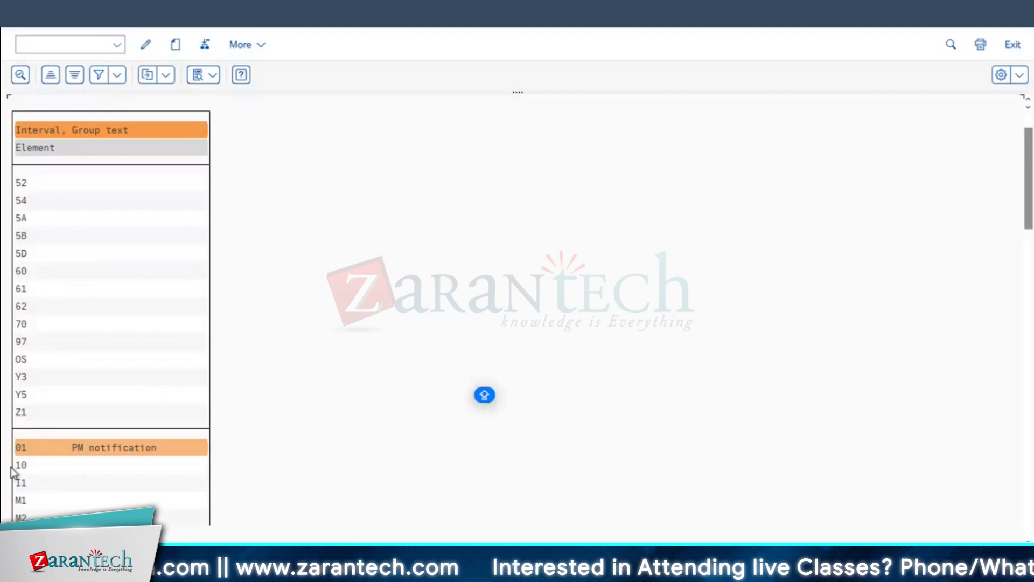
scroll(92, 448, "down", 1)
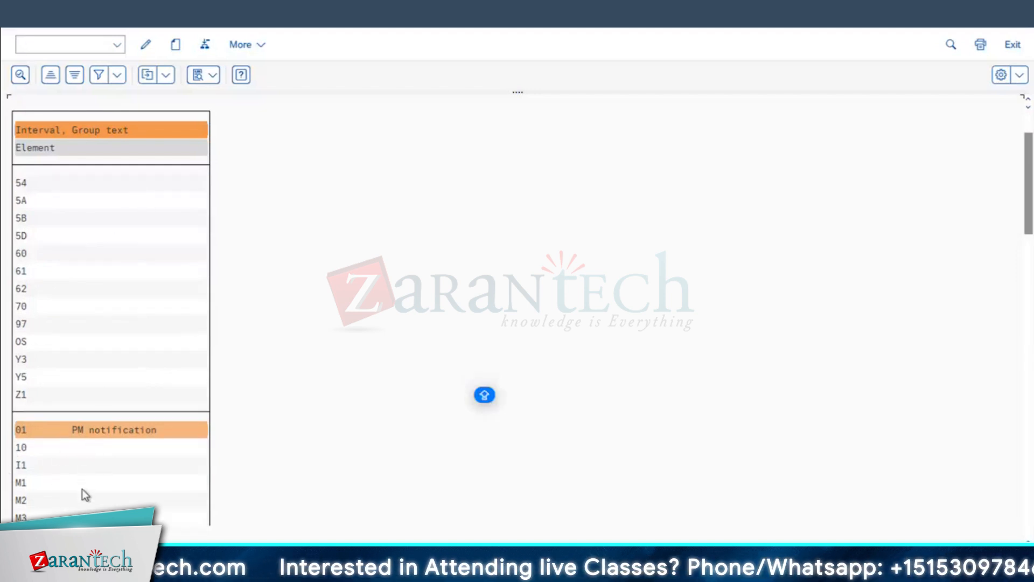
scroll(148, 452, "down", 3)
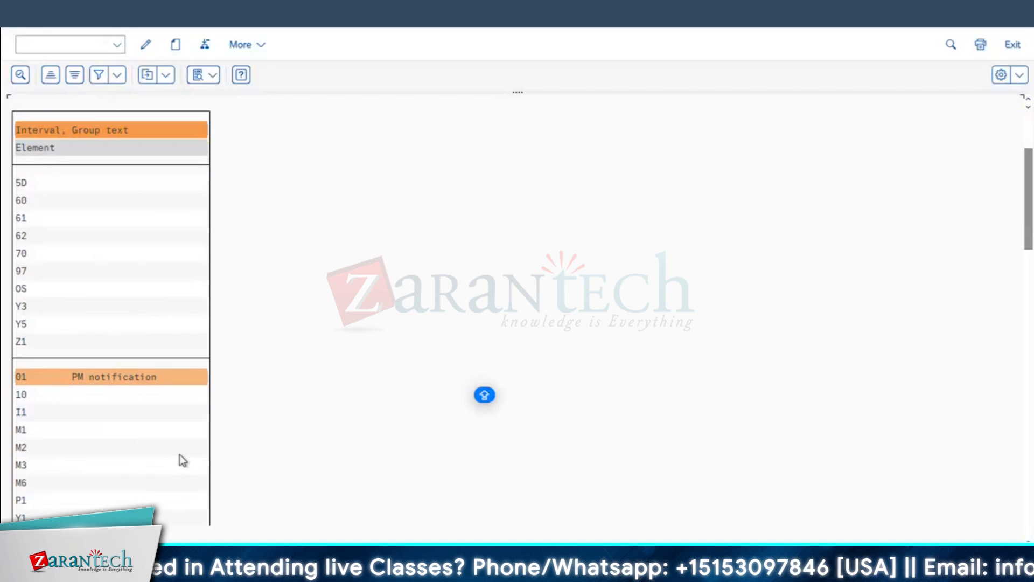
left_click(25, 433)
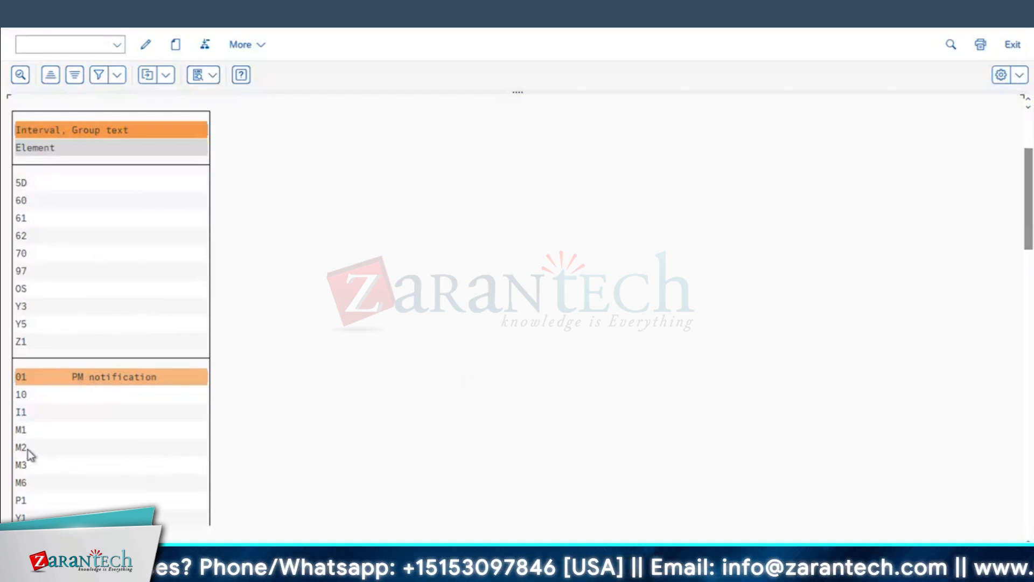
left_click(85, 377)
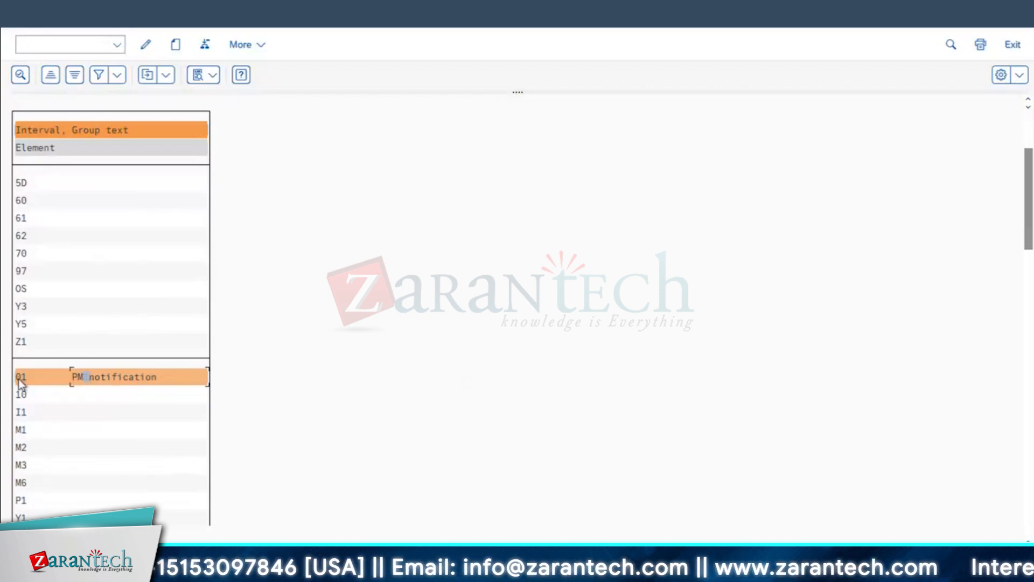
- Open the number range of group 01 (PM notification), examine its From No., To Number and NR Status, and return to the group overview
double_click(105, 378)
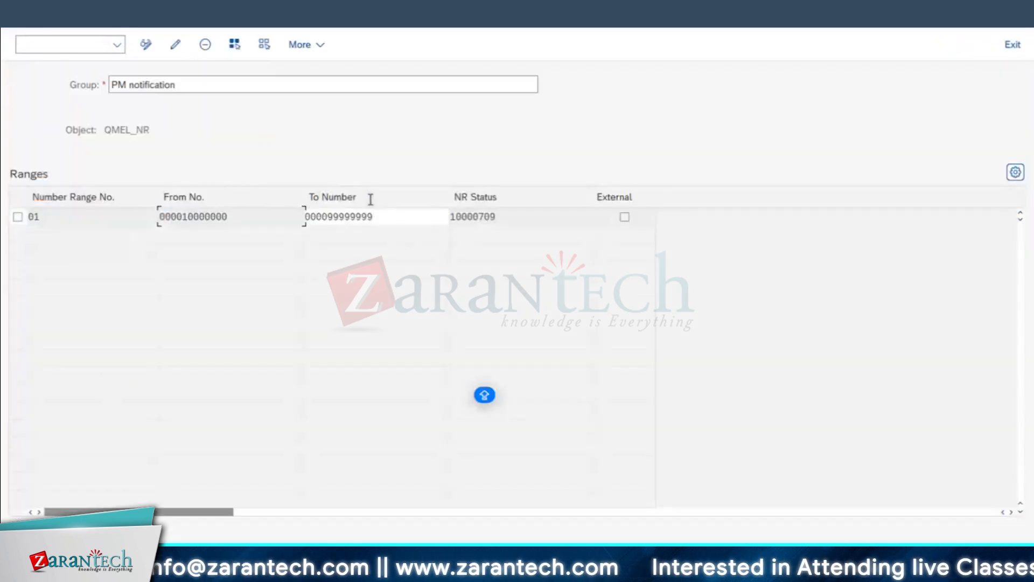
left_click_drag(508, 218, 67, 269)
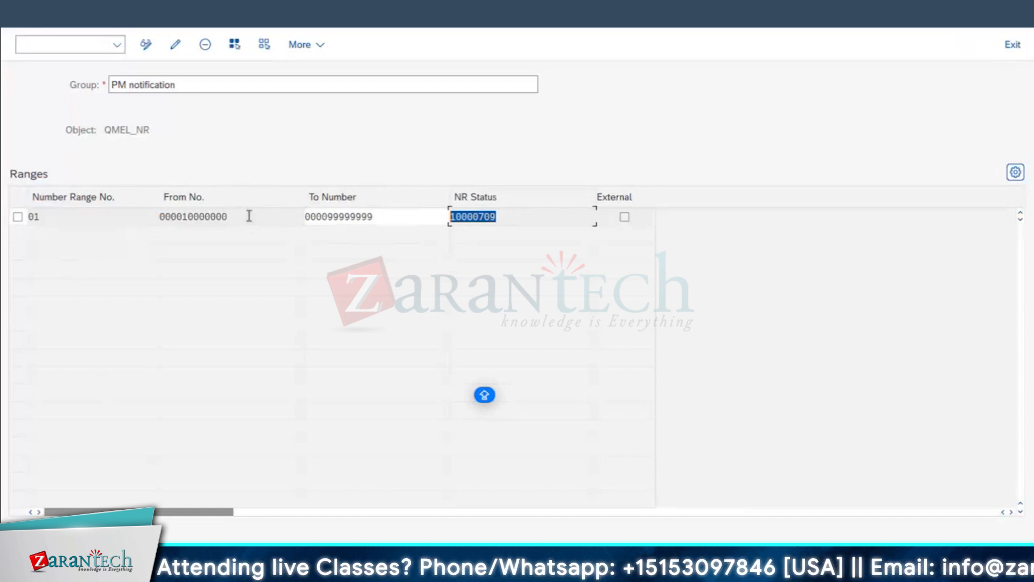
left_click_drag(249, 216, 30, 219)
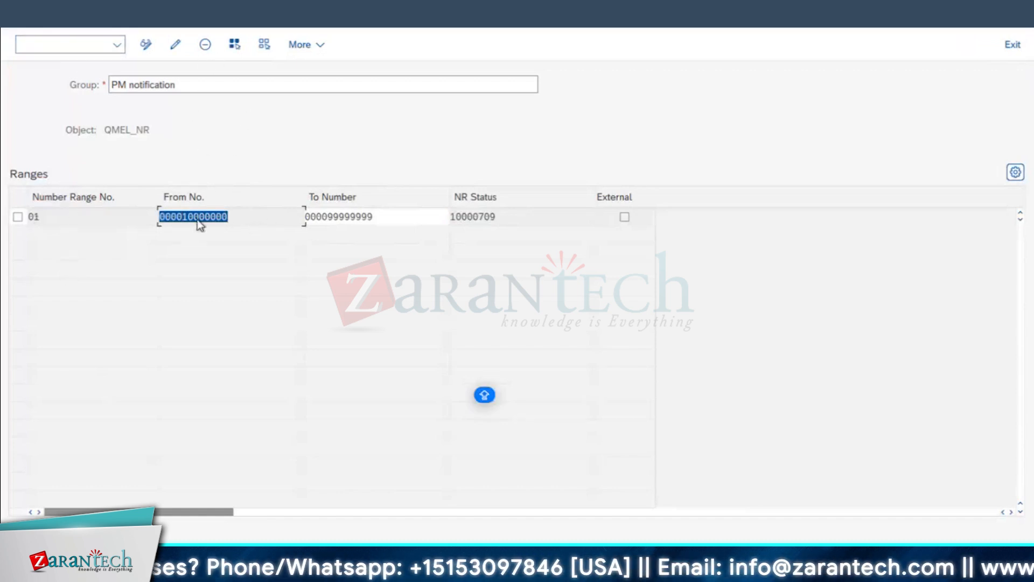
left_click_drag(233, 217, 157, 218)
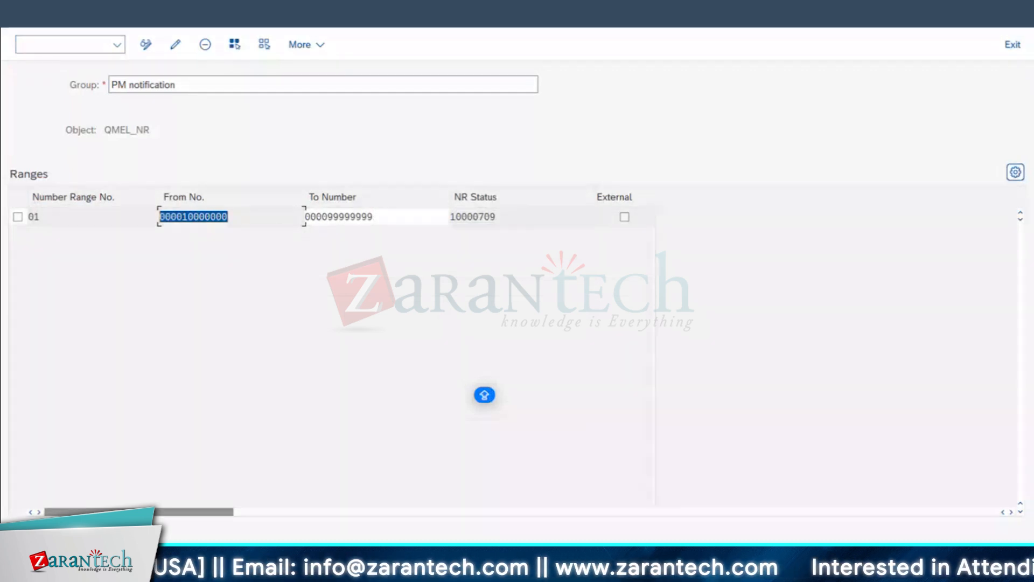
left_click(15, 15)
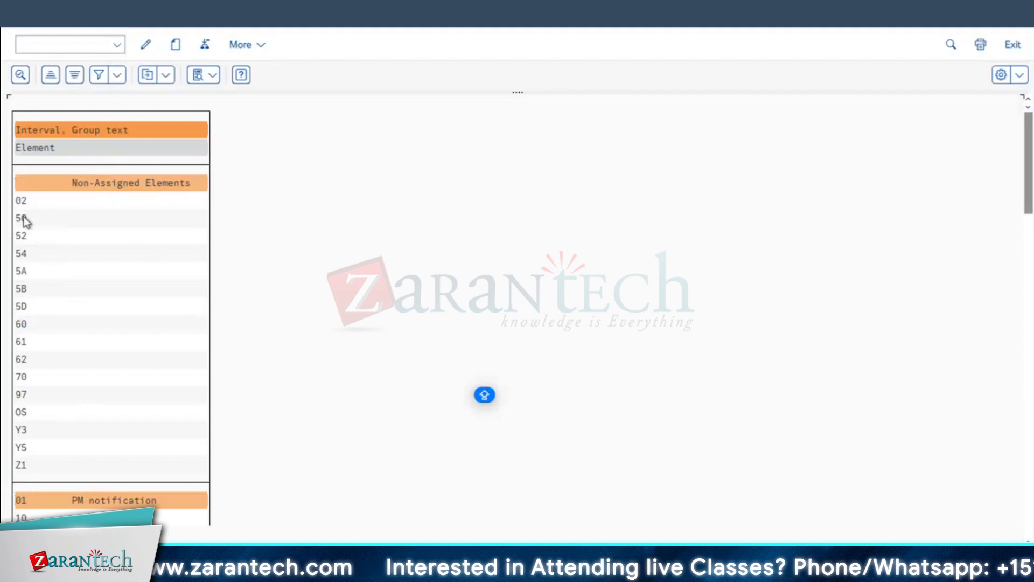
- Assign the non-assigned notification type Z1 to number range group 01 (PM notification) and save the change
left_click(21, 465)
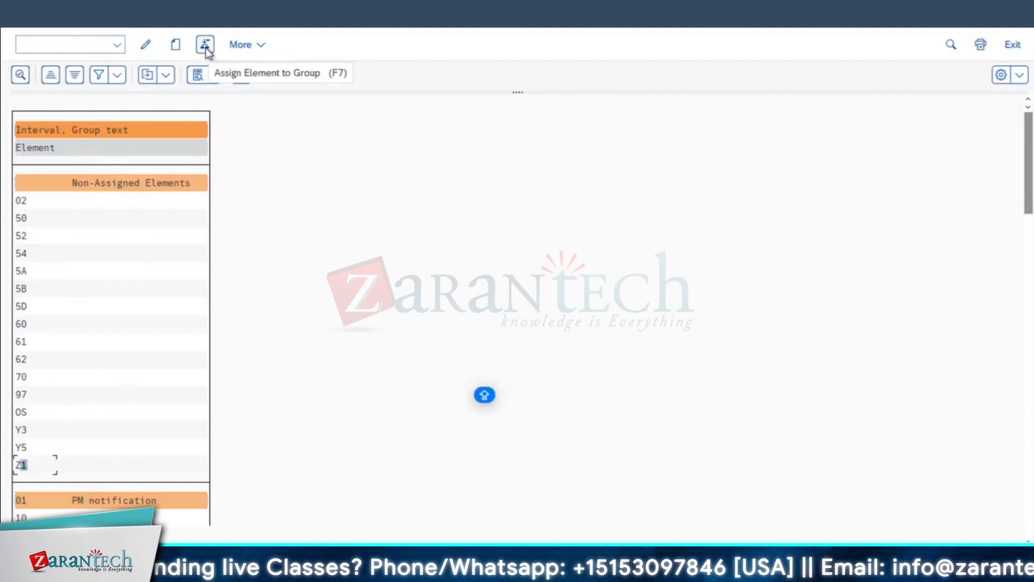
left_click(205, 47)
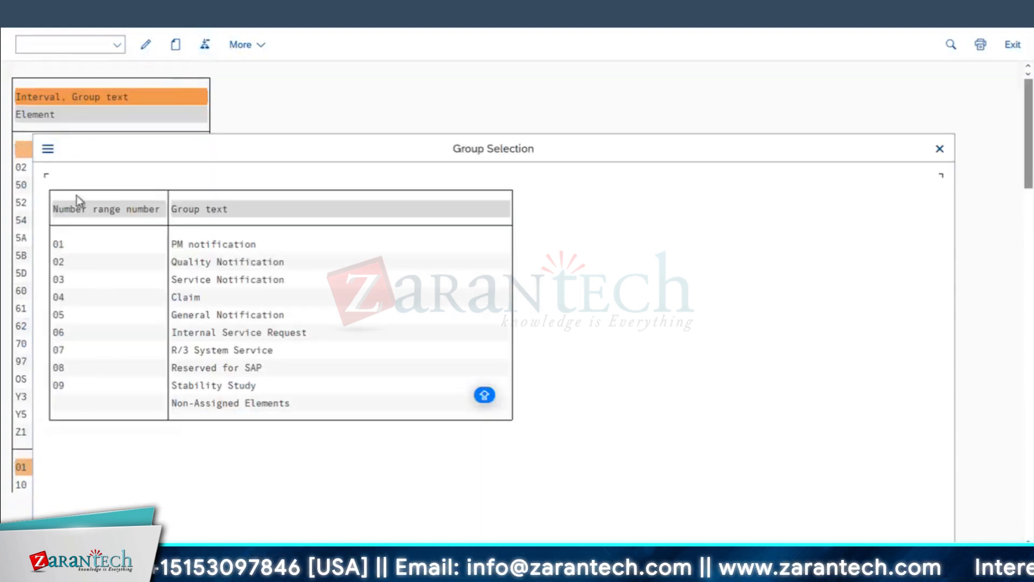
double_click(60, 248)
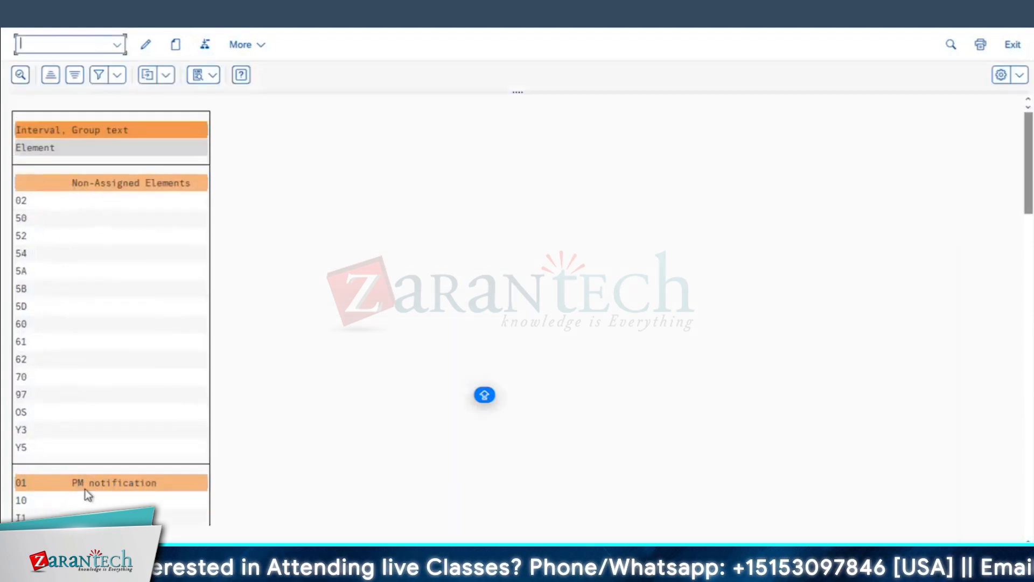
scroll(83, 477, "down", 5)
scroll(83, 476, "down", 7)
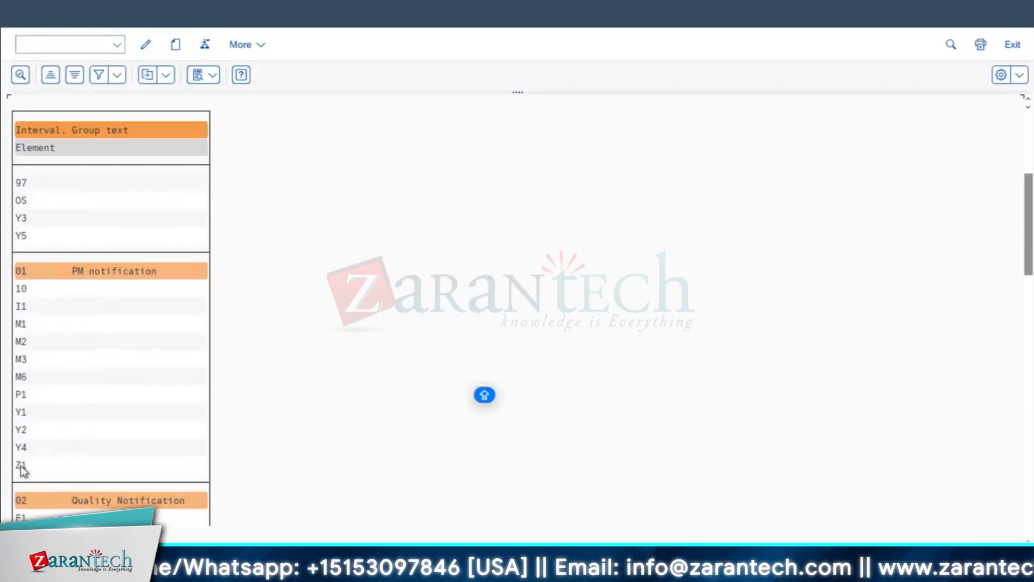
double_click(109, 274)
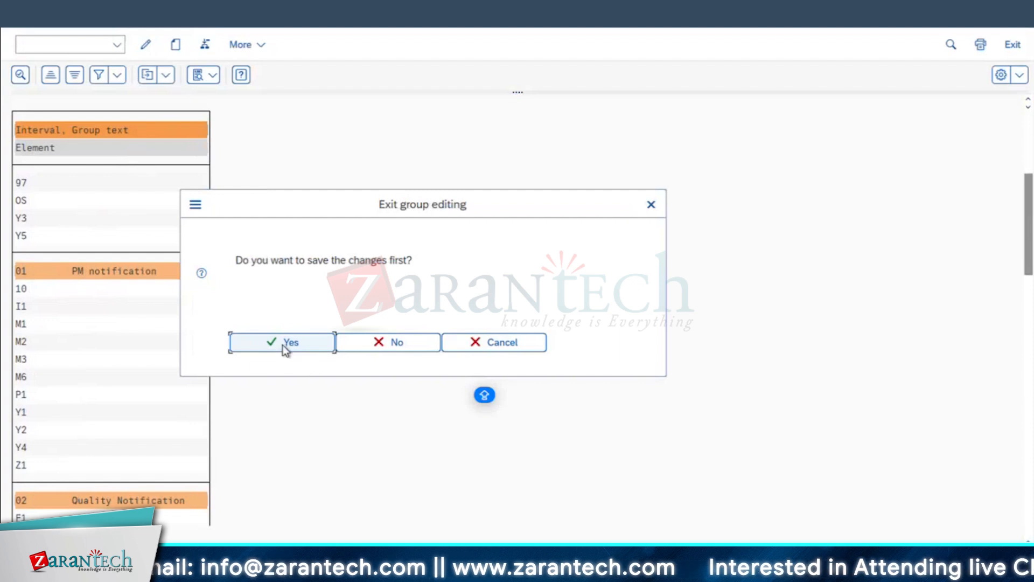
left_click(285, 345)
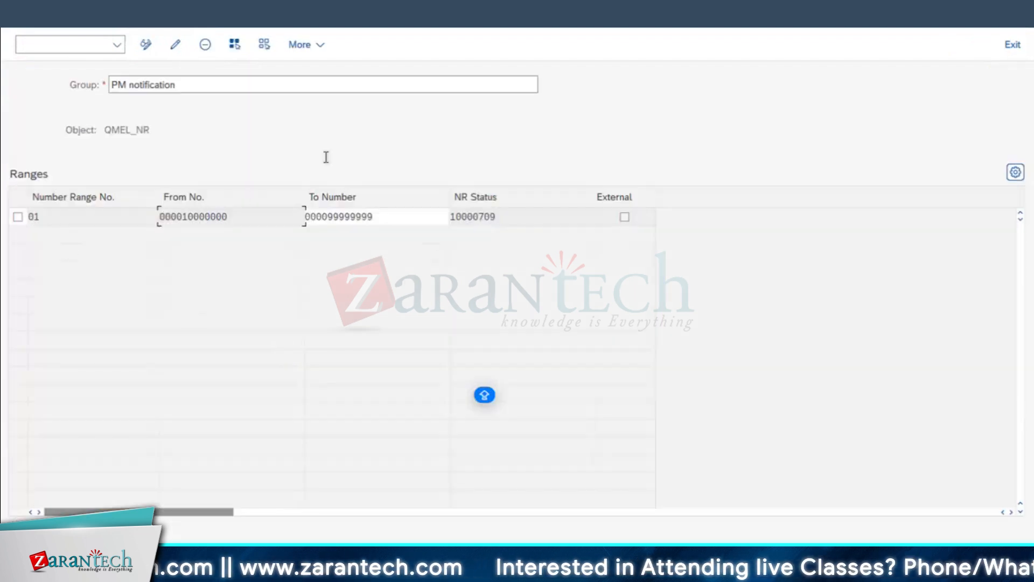
- Return to the customizing tree, open Define Long Text Control for Notification Types, and display the details of type Z1
left_click(25, 17)
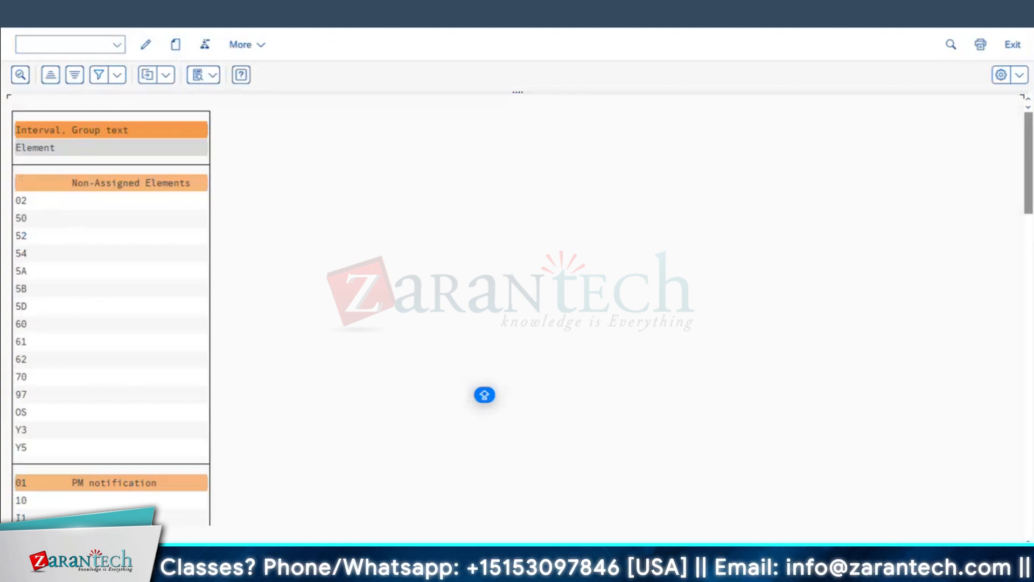
left_click(26, 30)
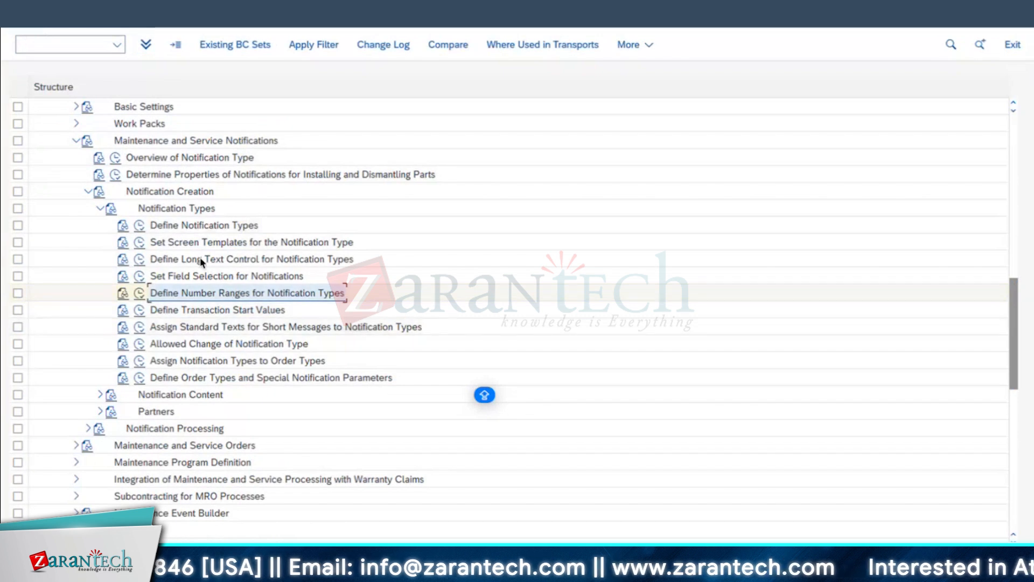
left_click(202, 261)
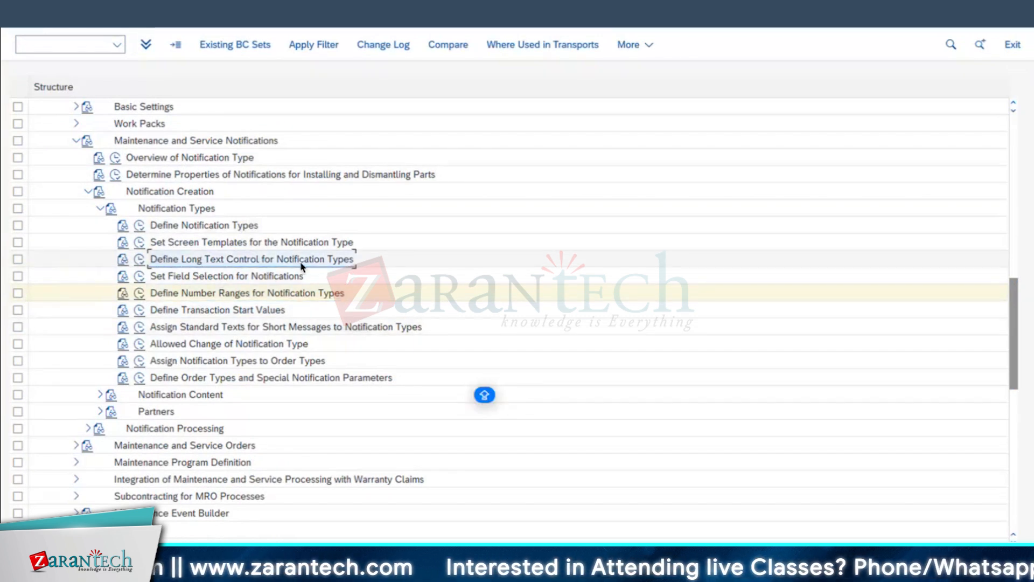
left_click(140, 260)
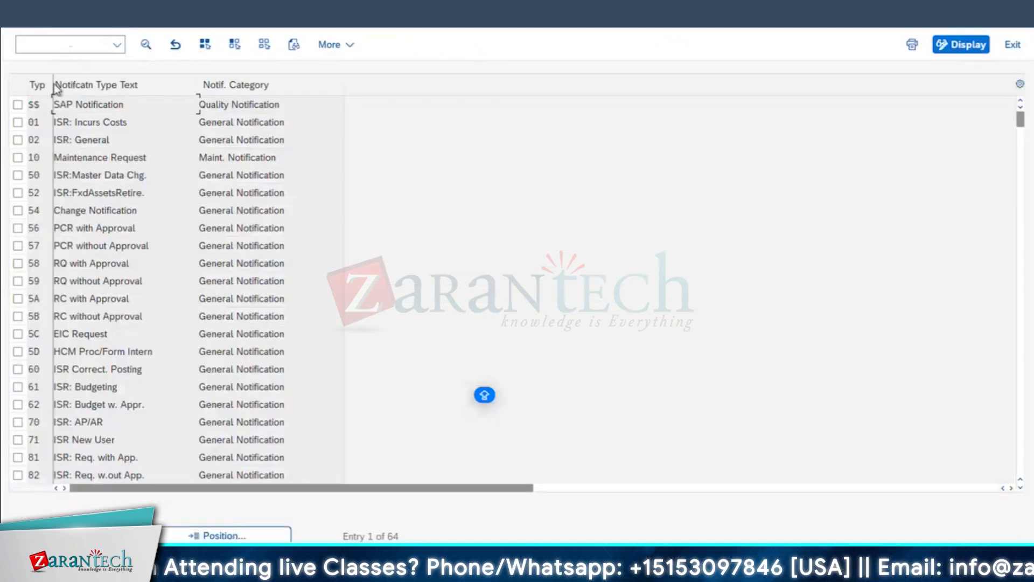
left_click(189, 535)
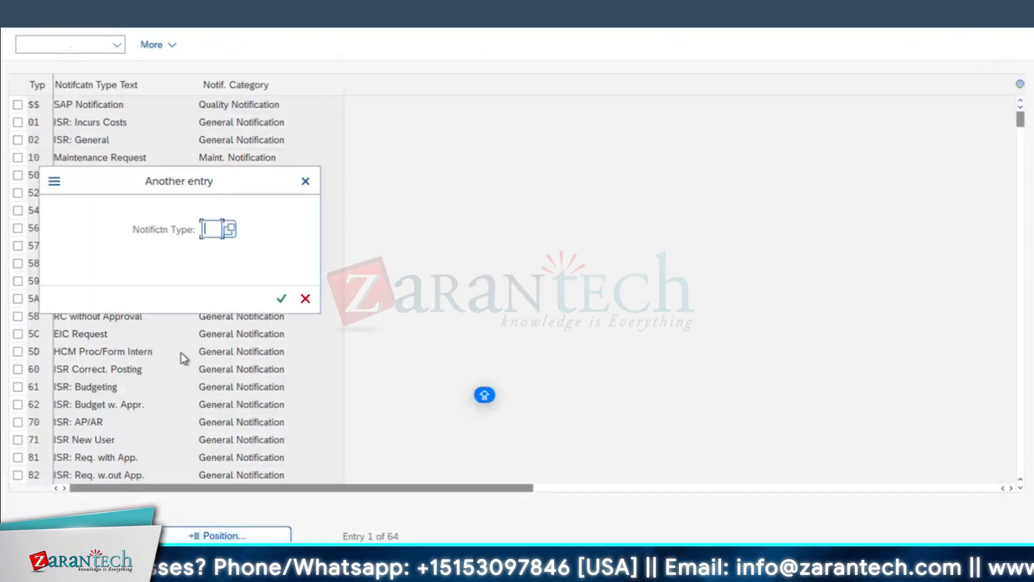
type("Z1")
key("Return")
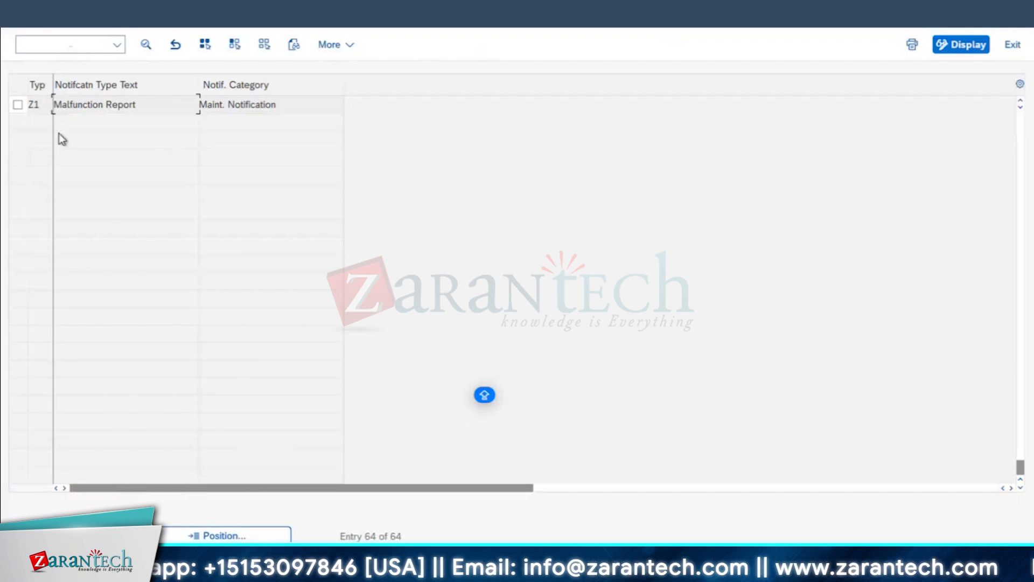
left_click(18, 106)
left_click(146, 44)
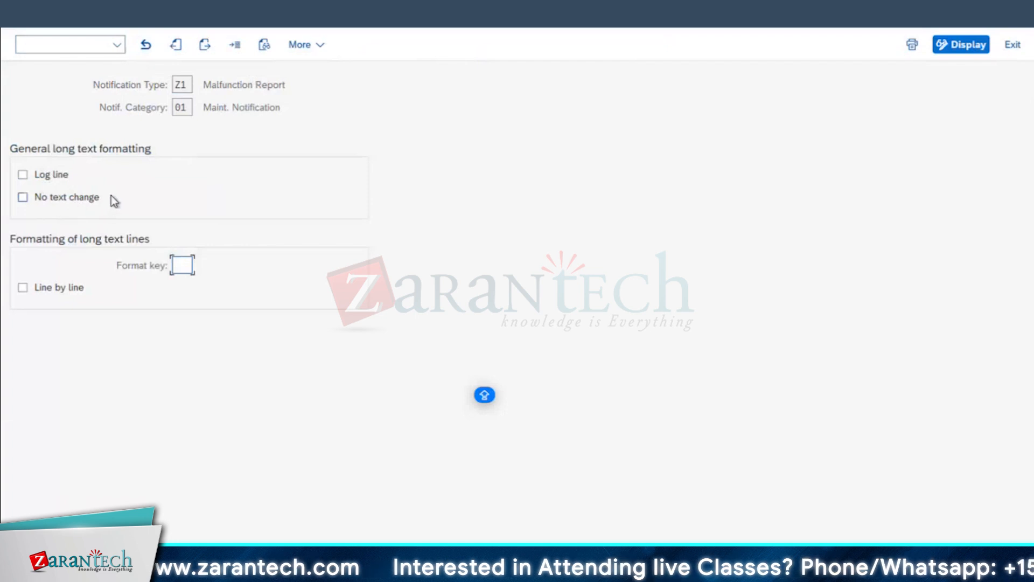
- Switch to the M1 notification being created and enter TEST001 as its short text and 10003060 as the equipment
left_click(231, 566)
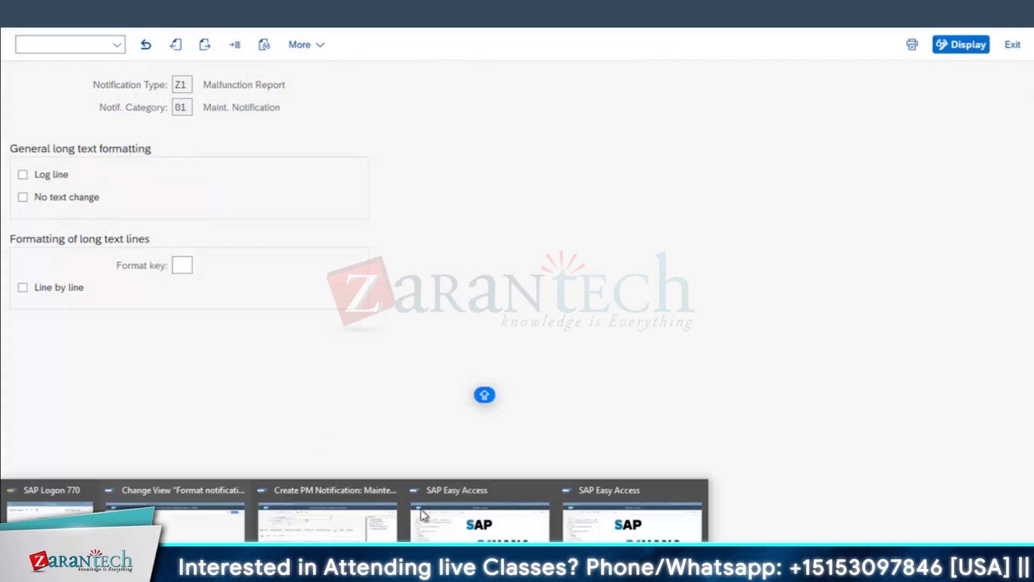
left_click(334, 507)
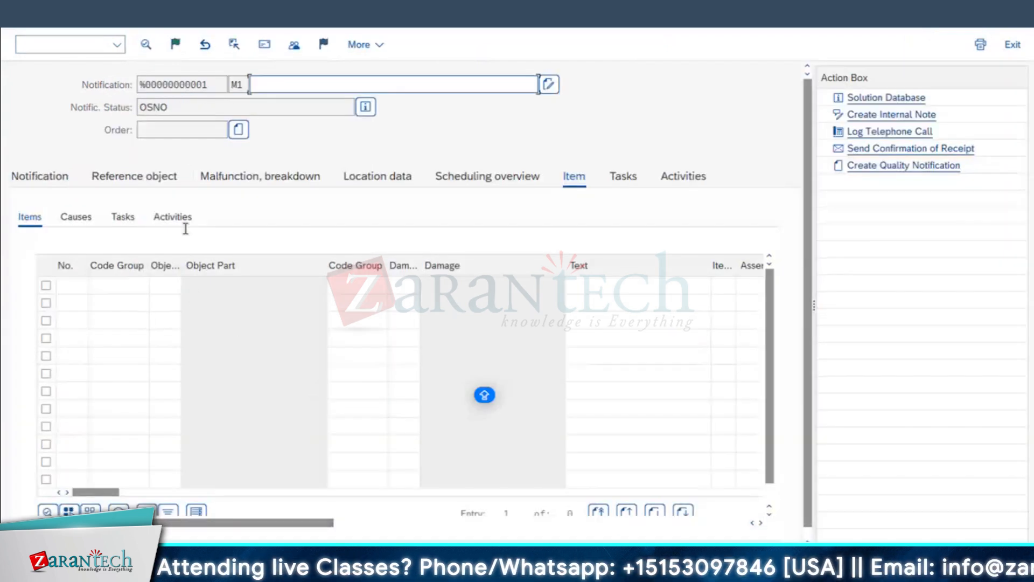
left_click(29, 178)
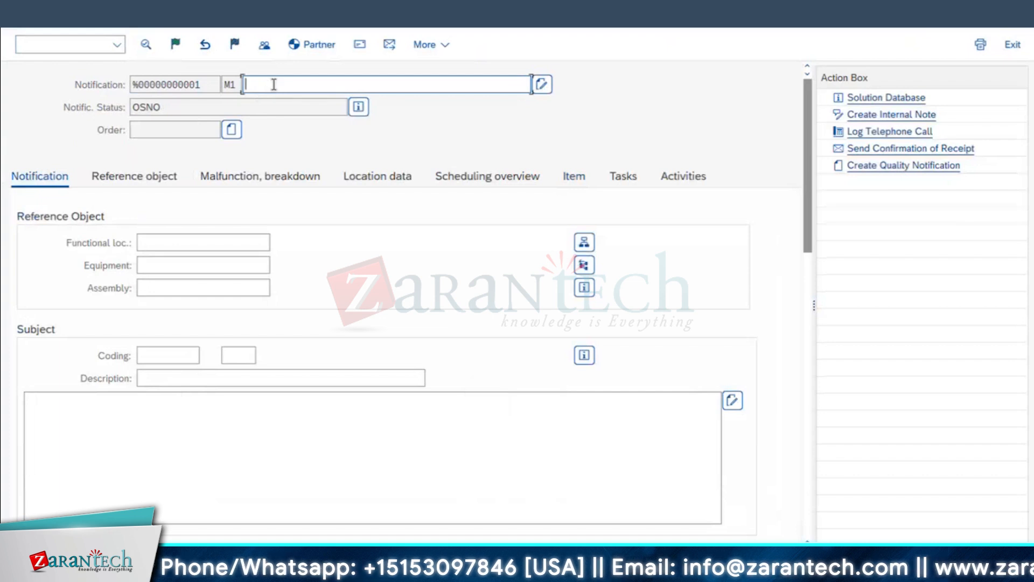
type("TEST001")
left_click(180, 267)
left_click(179, 283)
- Enter test00012345 as the long text in the M1 notification's Subject section
left_click(86, 404)
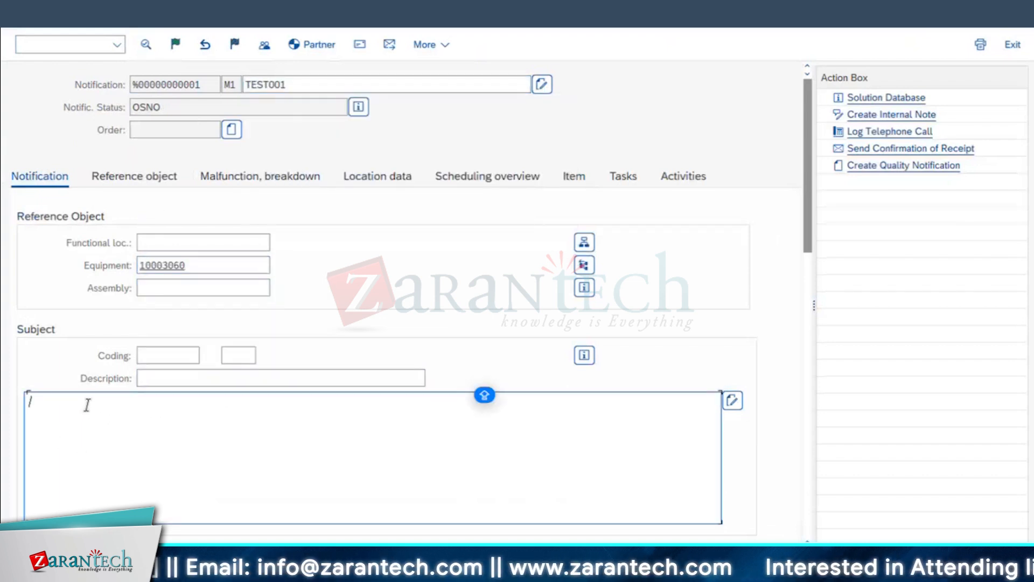
type("t")
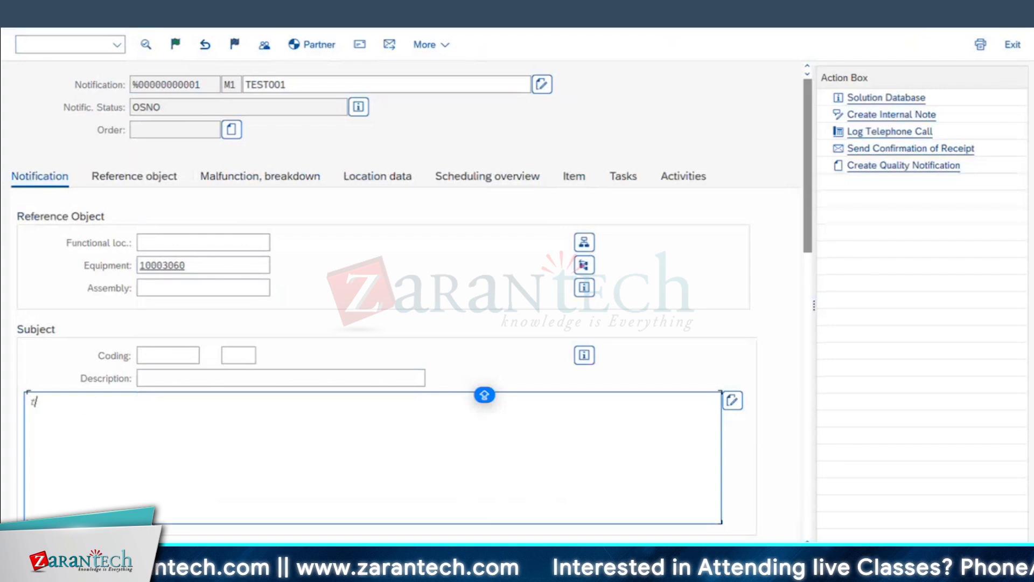
type("est00012345")
key("Return")
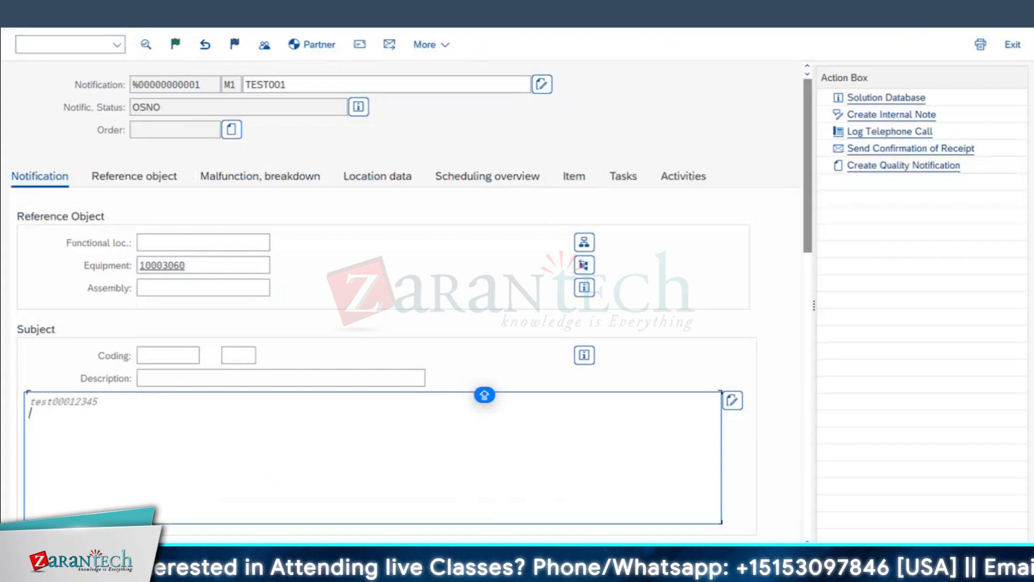
- Dismiss the object information, save the M1 notification, and reopen it in change mode
left_click(584, 287)
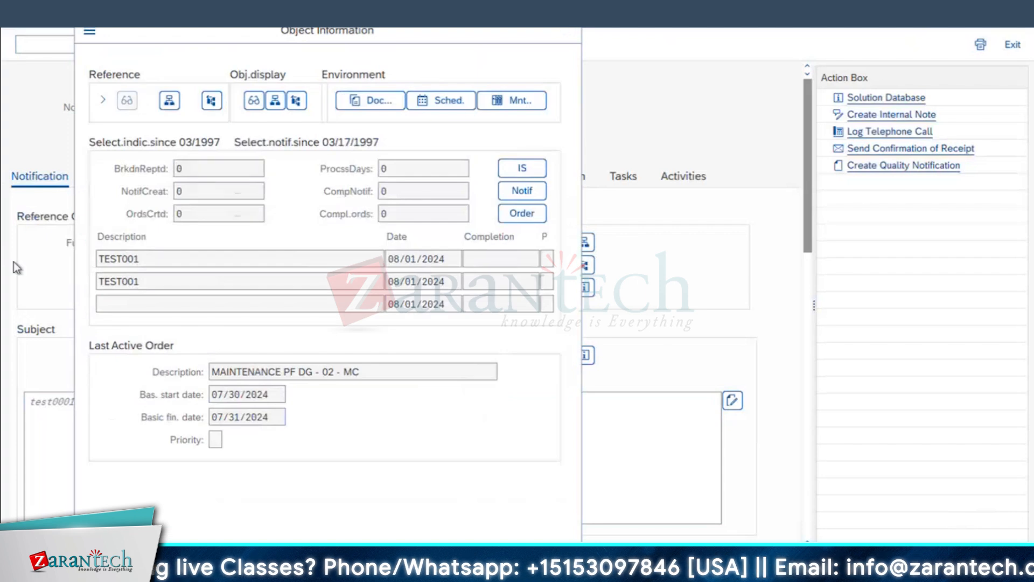
left_click(80, 32)
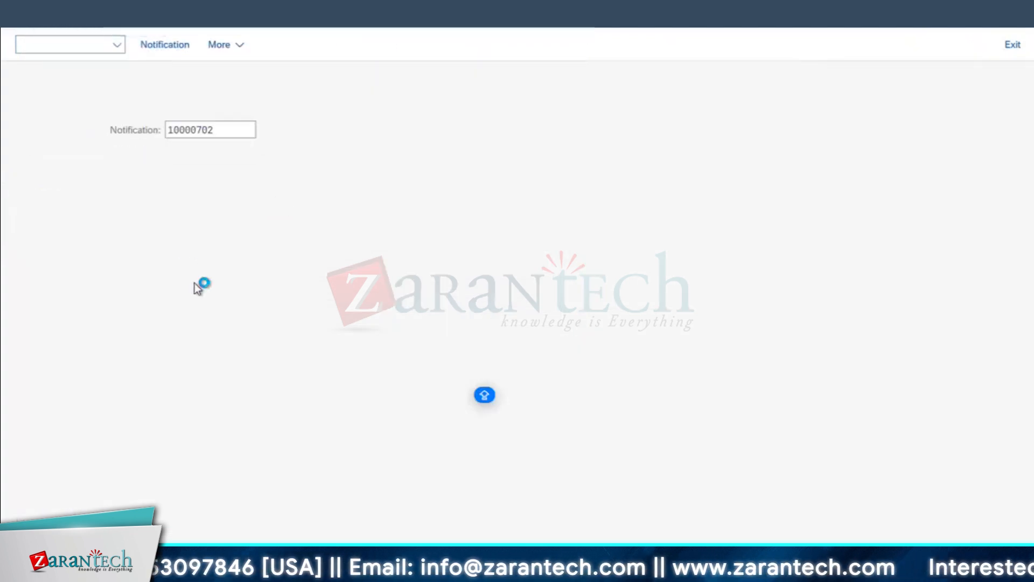
key("Return")
scroll(362, 370, "down", 1)
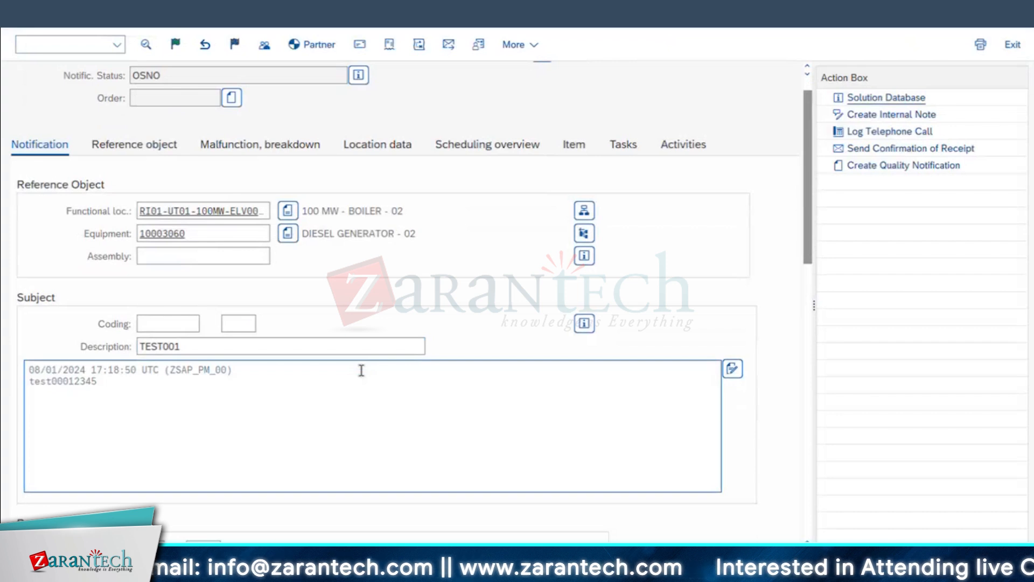
- Test whether the saved notification's Description TEST001 and its long text test00012345 can still be edited
left_click(361, 370)
left_click(101, 382)
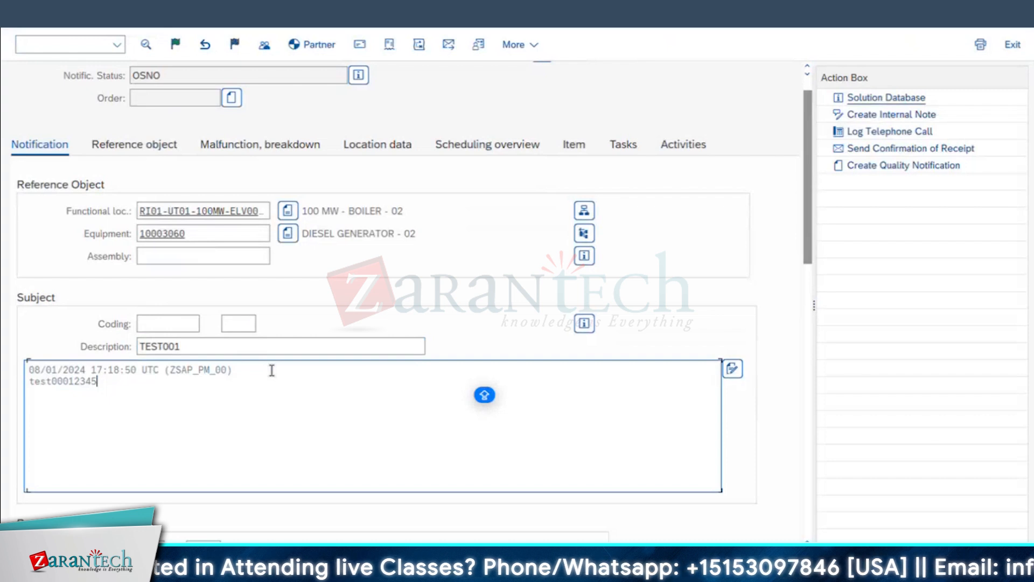
left_click(196, 348)
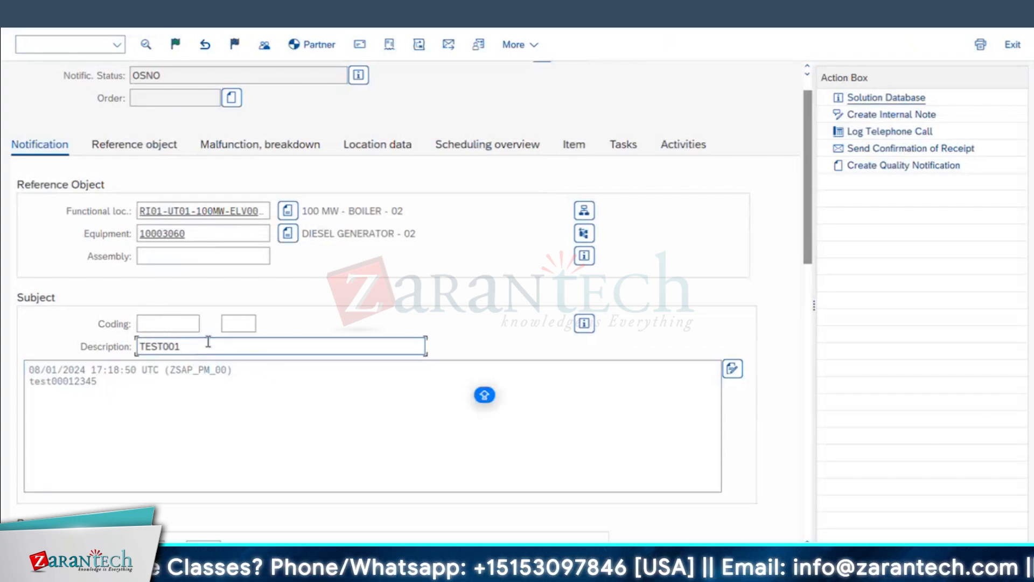
key("BackSpace")
key("BackSpace")
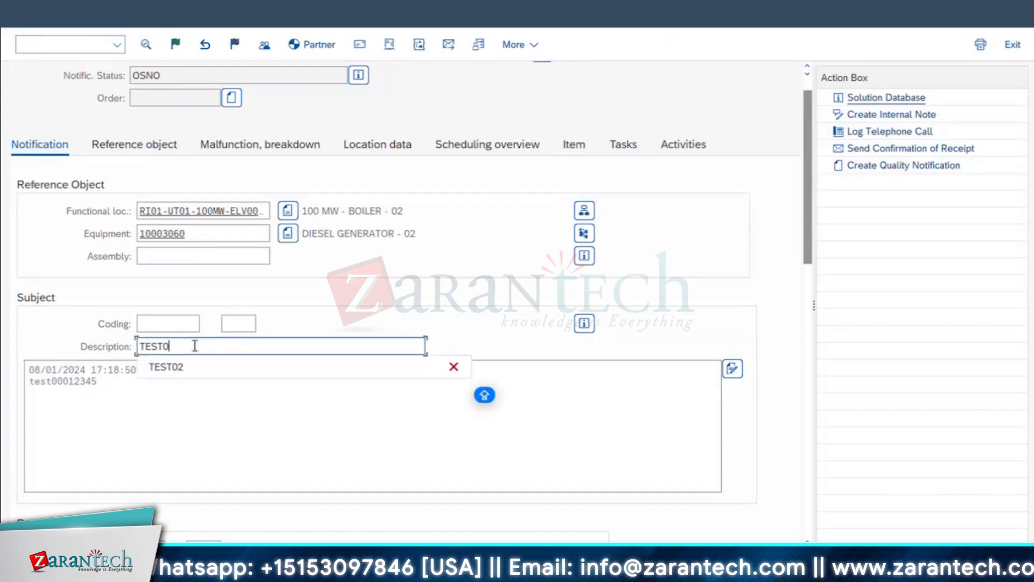
type("O")
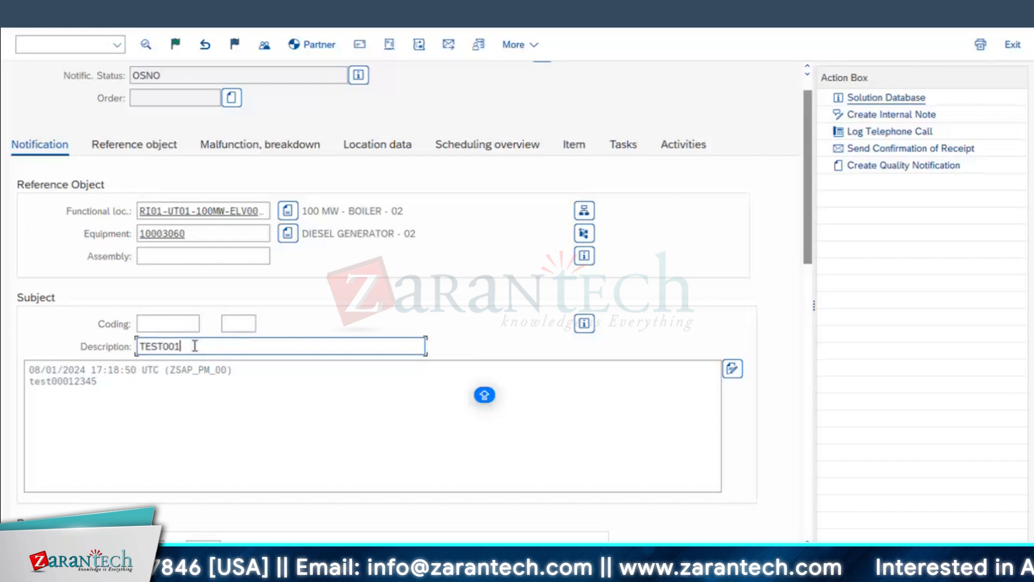
left_click(115, 378)
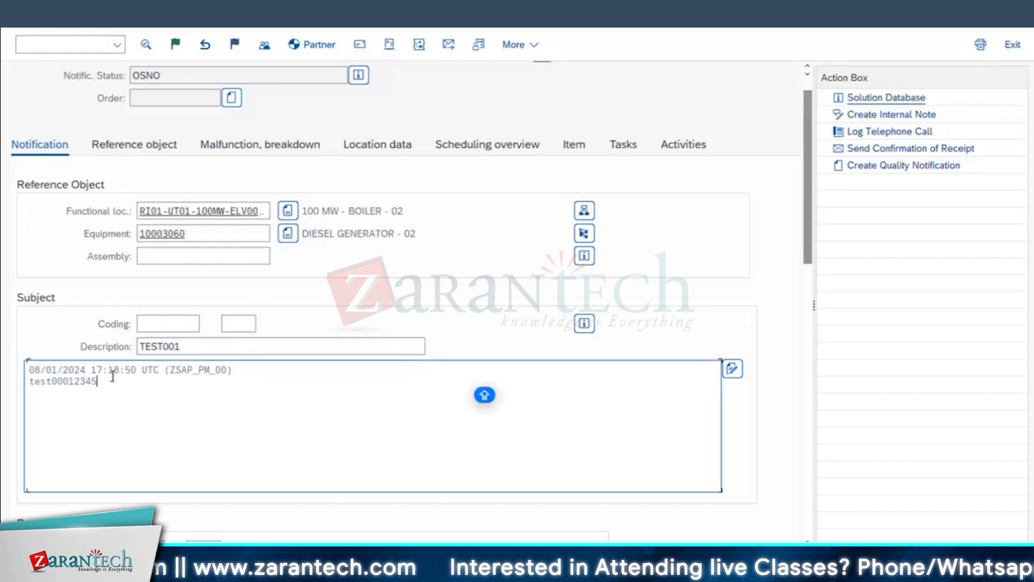
left_click_drag(97, 382, 3, 377)
left_click(134, 407)
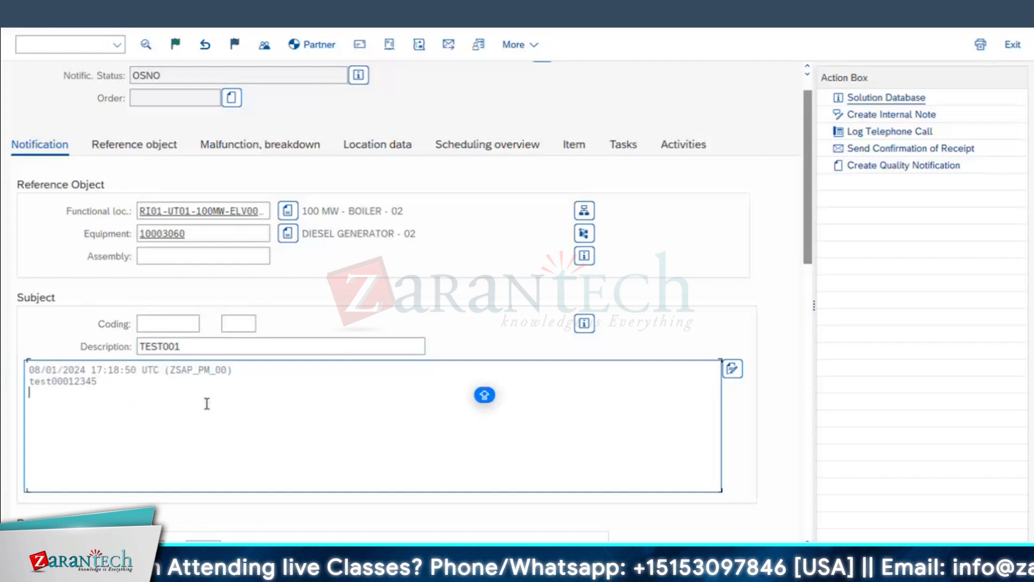
left_click(66, 381)
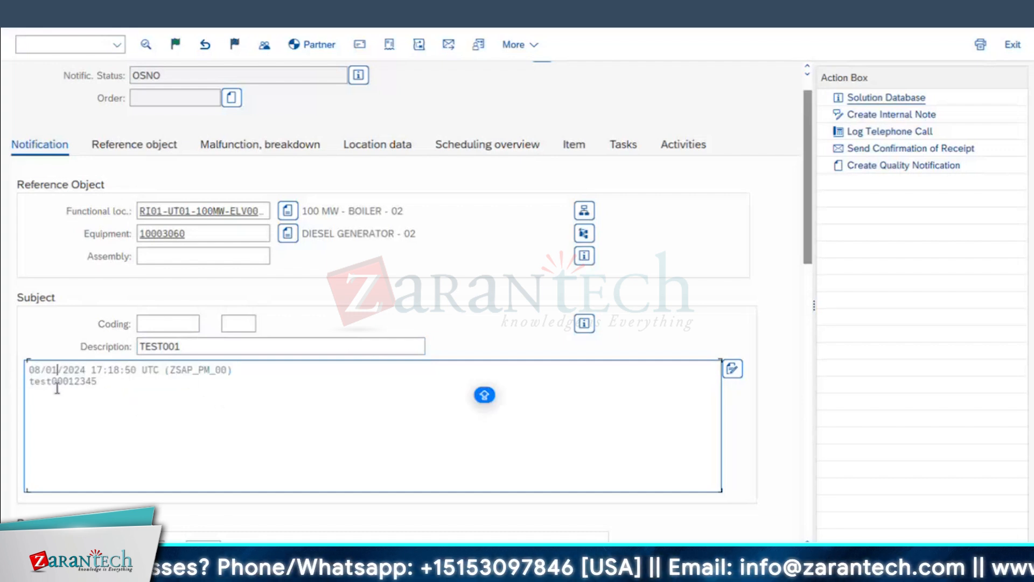
left_click_drag(98, 381, 20, 383)
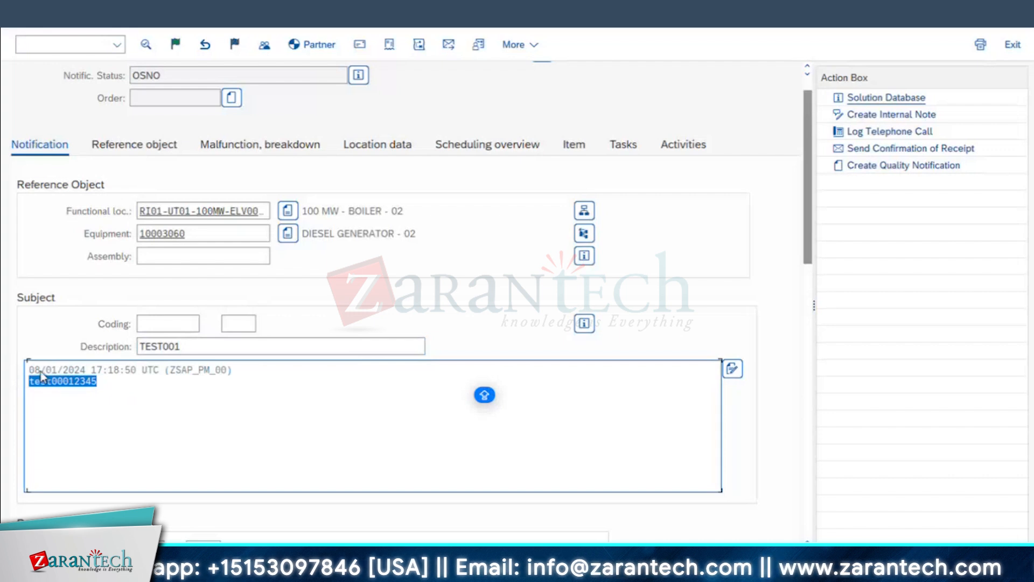
- Examine the log line and the saved long text test00012345 in the M1 notification's Subject section
left_click(47, 370)
double_click(48, 371)
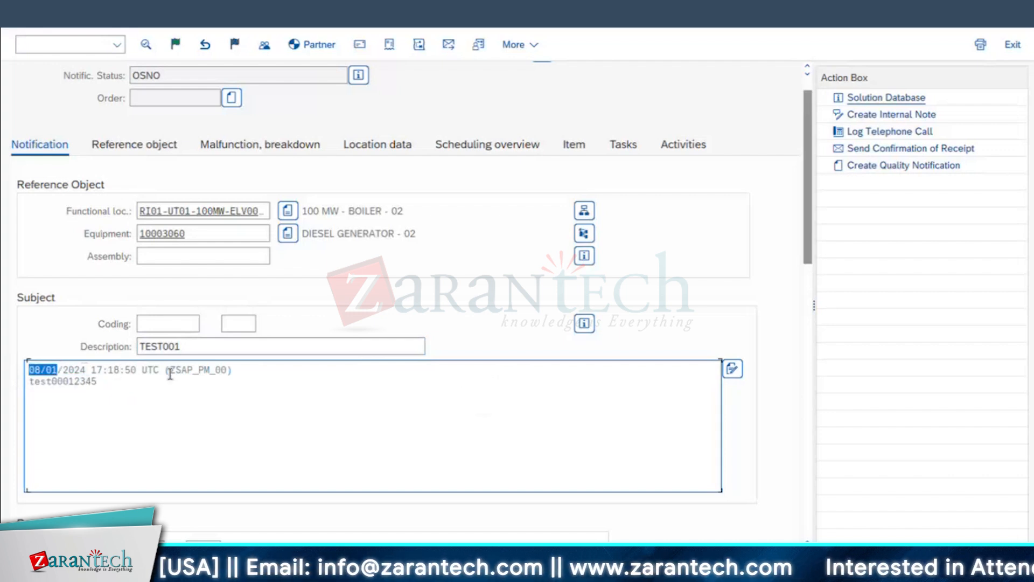
left_click_drag(234, 370, 164, 399)
left_click_drag(233, 371, 27, 371)
left_click(55, 384)
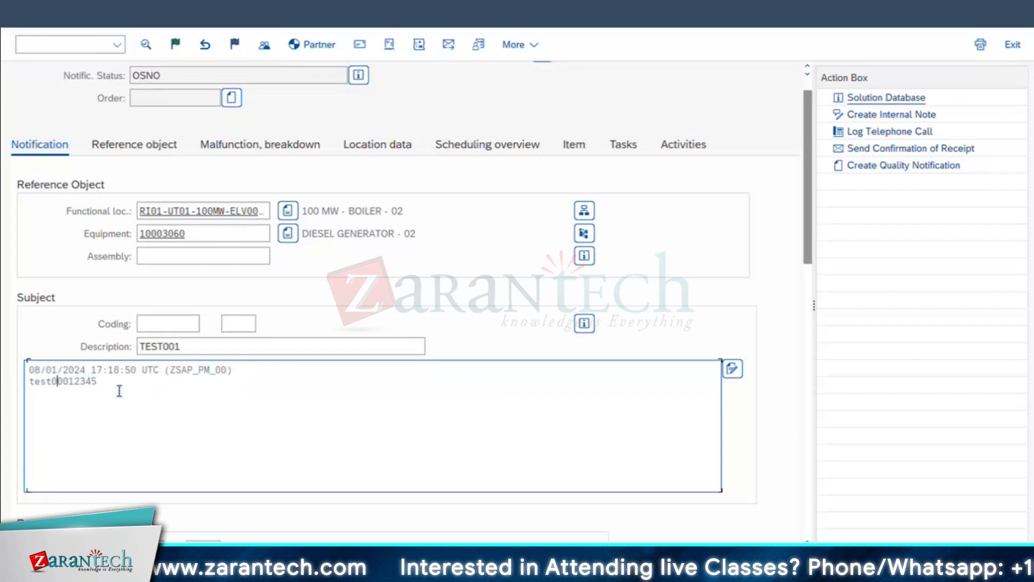
left_click_drag(119, 391, 20, 388)
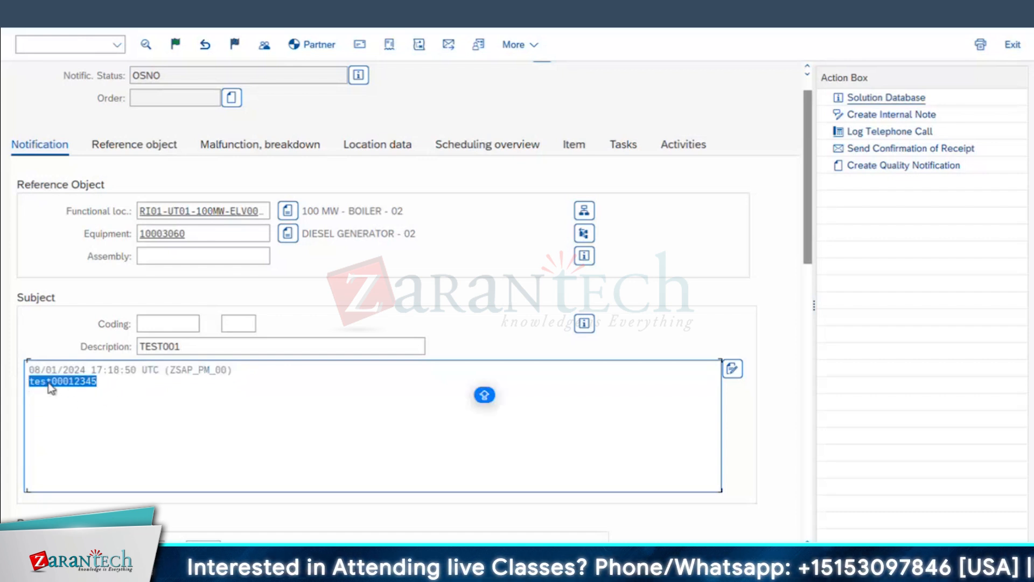
left_click(52, 382)
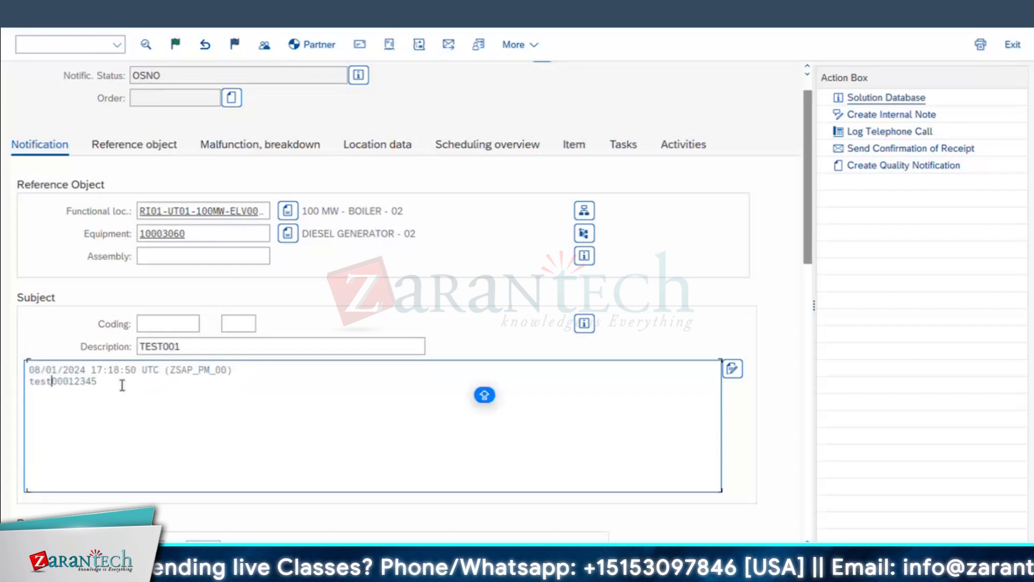
- Select Log line and No text change for notification type Z1's long text, save, and return to the customizing structure
left_click(215, 570)
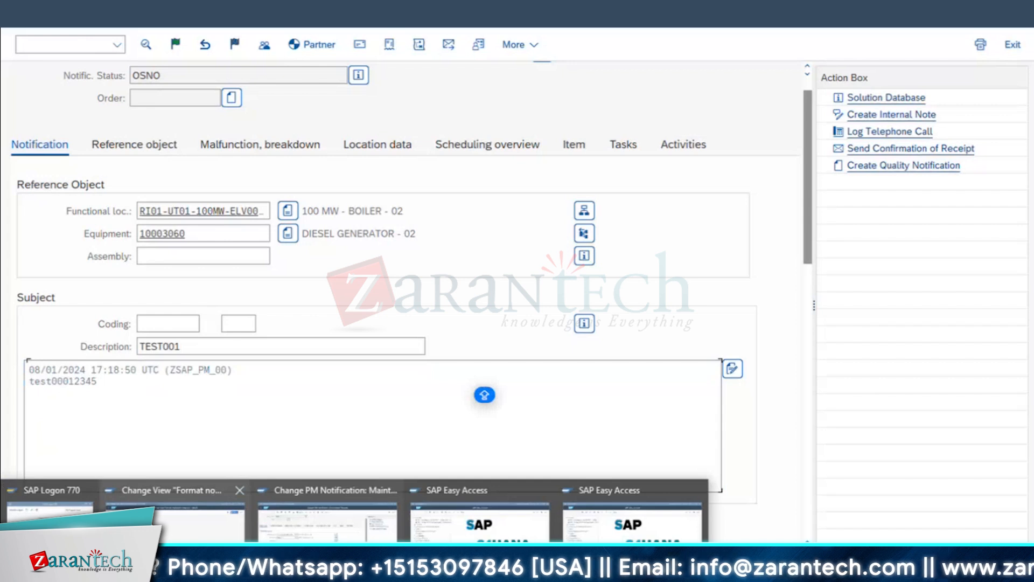
left_click(156, 487)
left_click(54, 178)
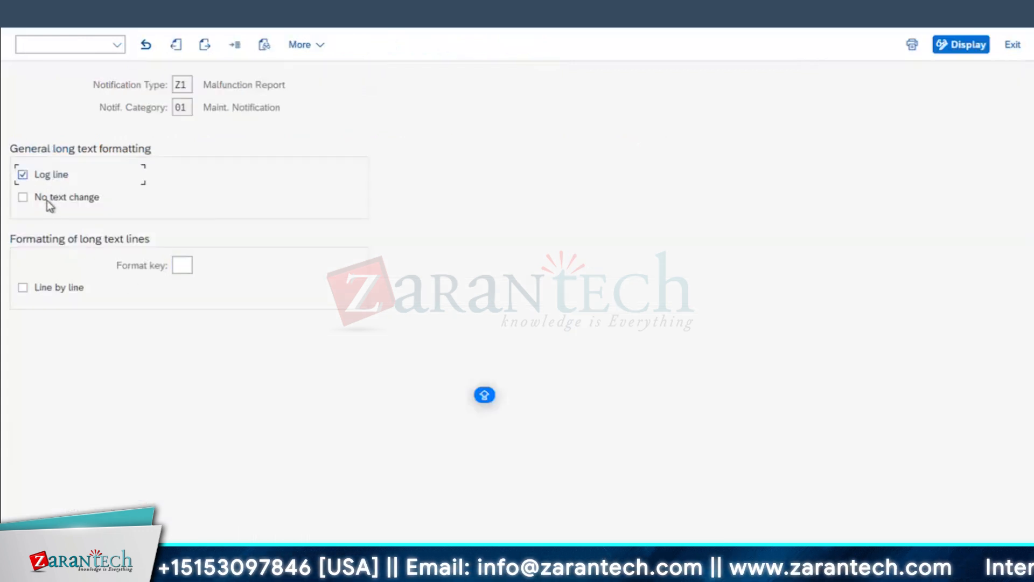
left_click(44, 199)
key("ctrl+s")
key("Return")
key("F3")
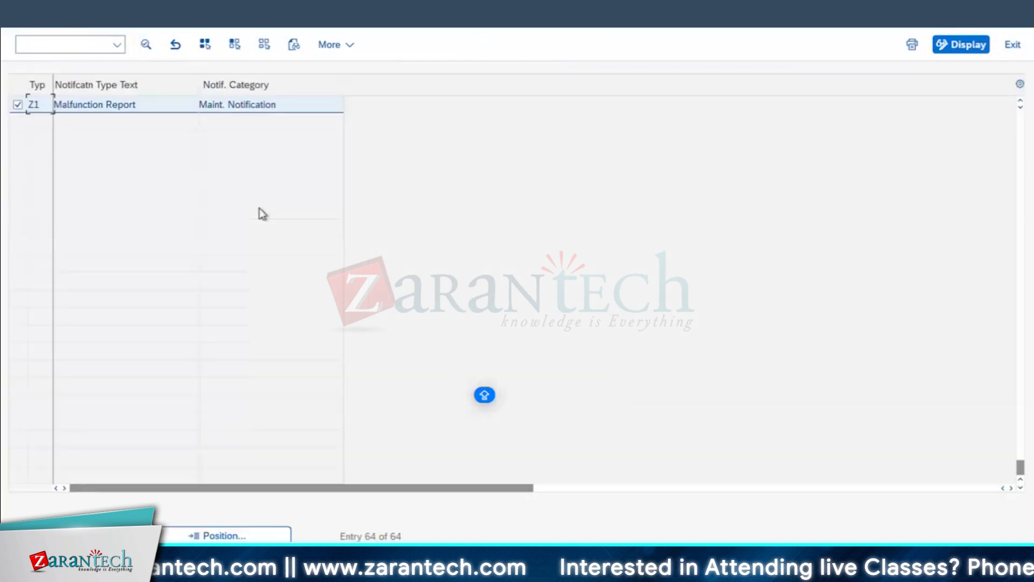
key("F3")
- Open the Field Selection for Maintenance Notifications activity under Set Field Selection for Notifications
left_click(225, 276)
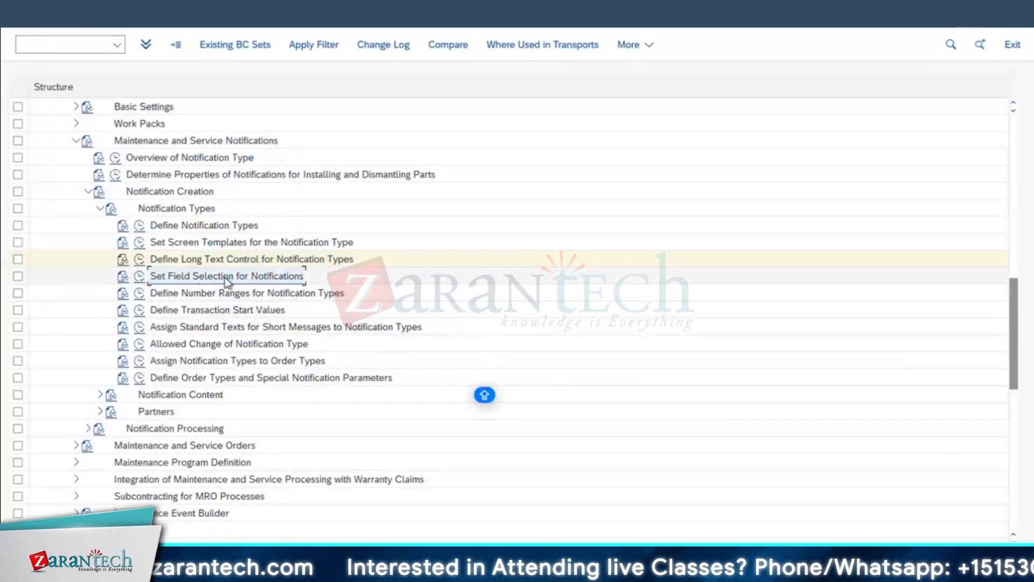
left_click(138, 278)
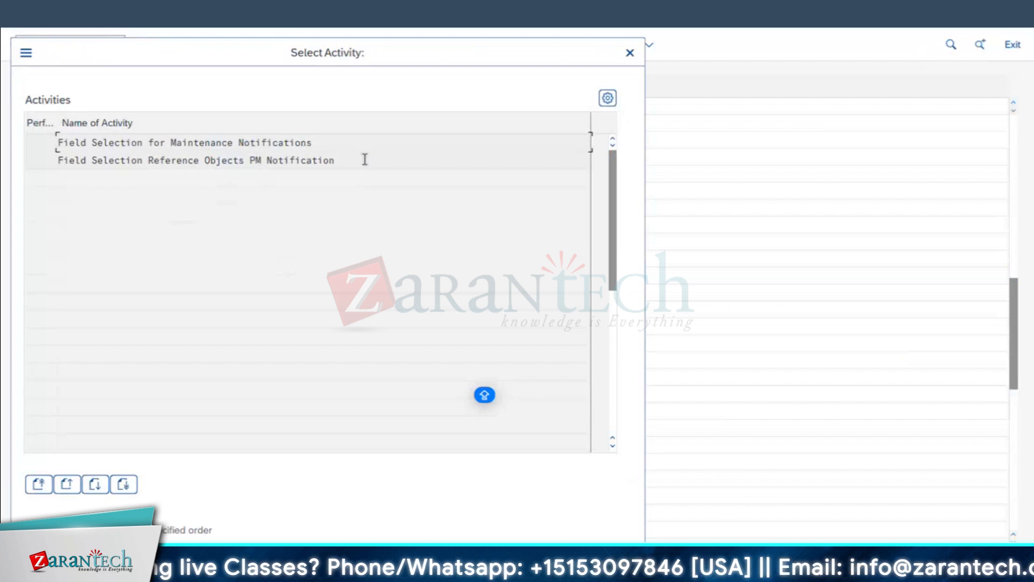
left_click_drag(331, 58, 501, 93)
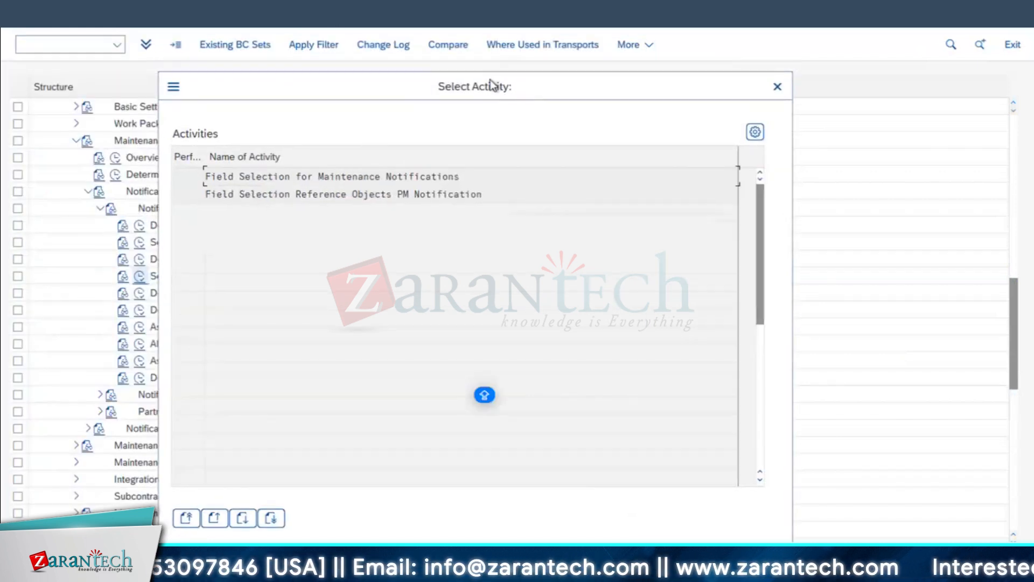
left_click_drag(238, 177, 484, 177)
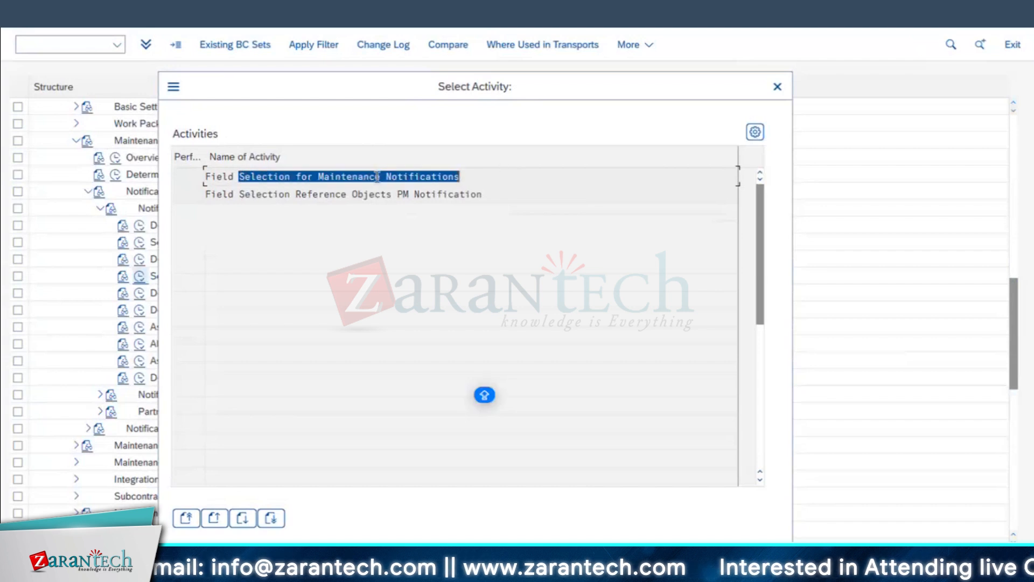
double_click(317, 177)
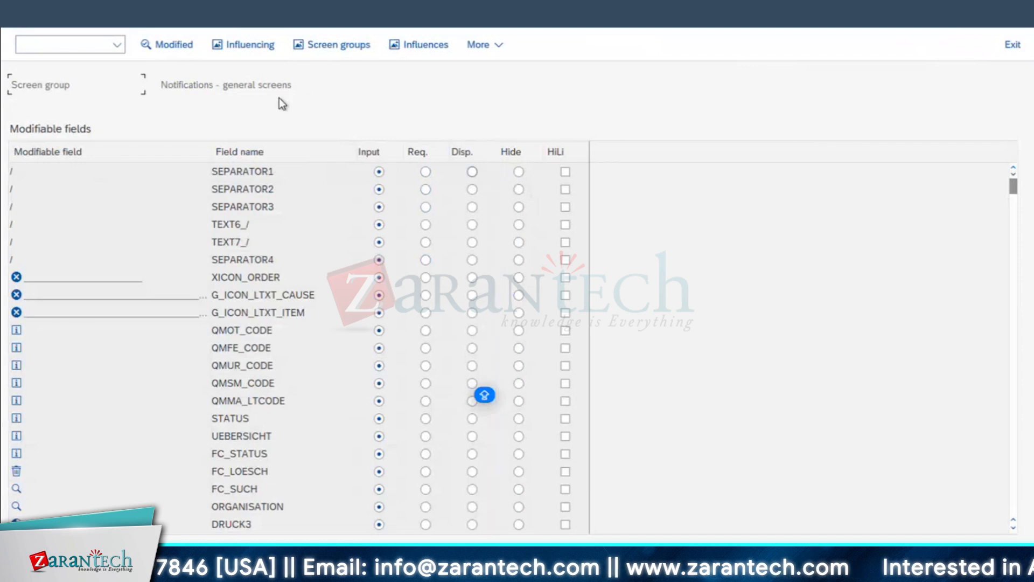
- Choose Notification Type as the influencing field and enter Z1 as its contents
left_click(238, 45)
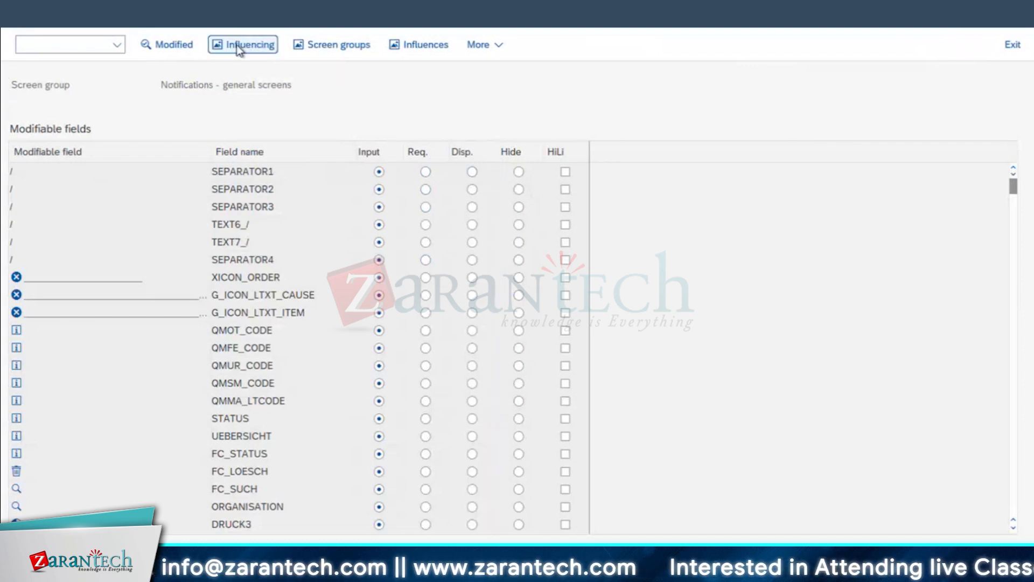
left_click(59, 262)
double_click(58, 261)
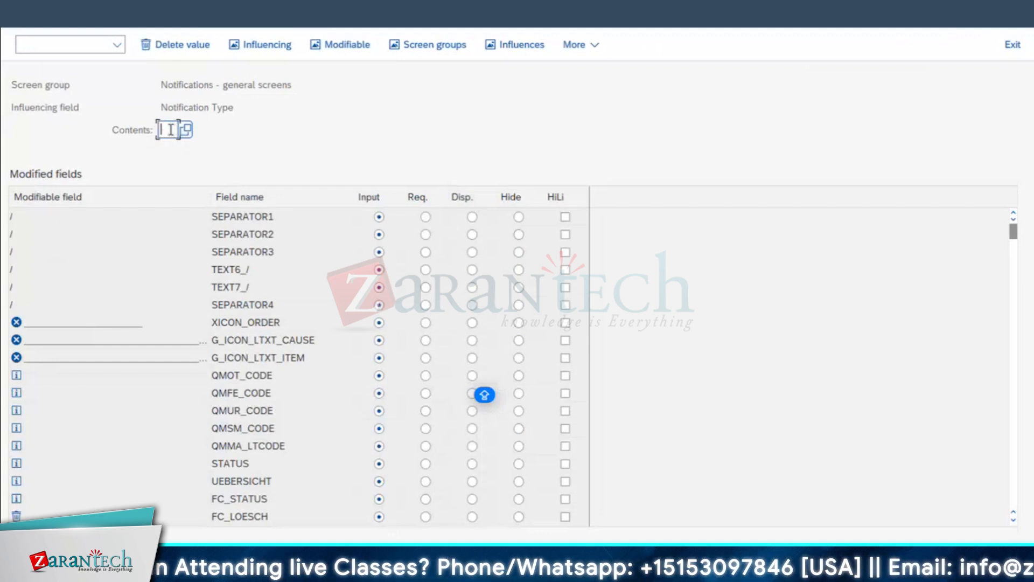
type("Z1")
key("Return")
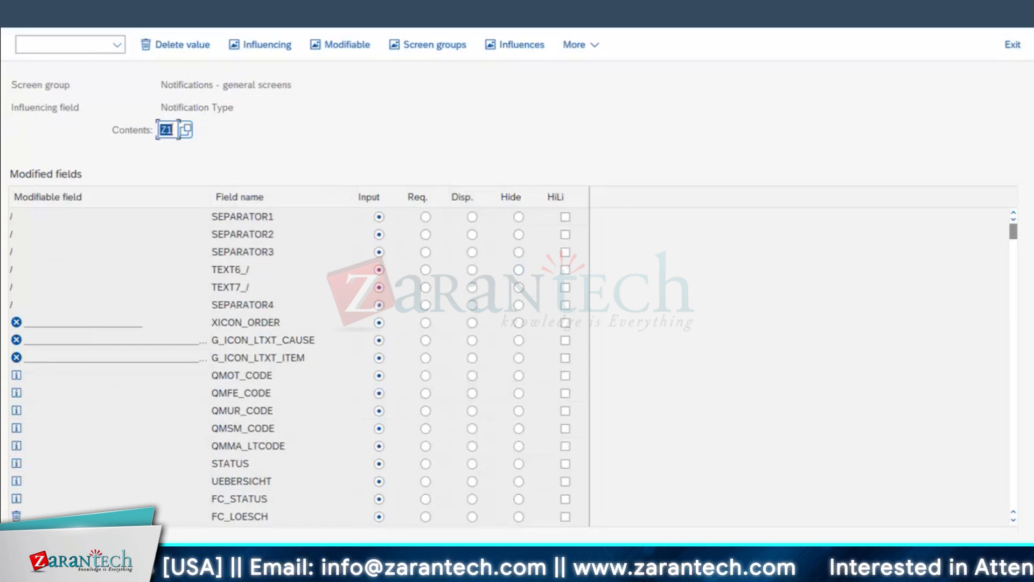
- Switch to the M1 notification and open the technical information for its short text field
left_click(345, 577)
left_click(312, 529)
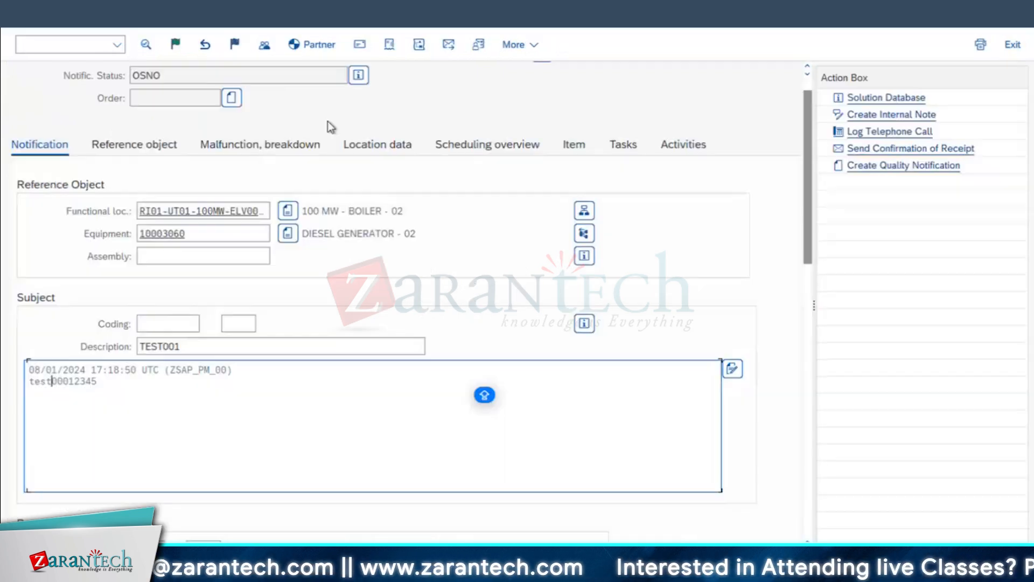
left_click_drag(811, 189, 801, 100)
left_click_drag(328, 85, 118, 89)
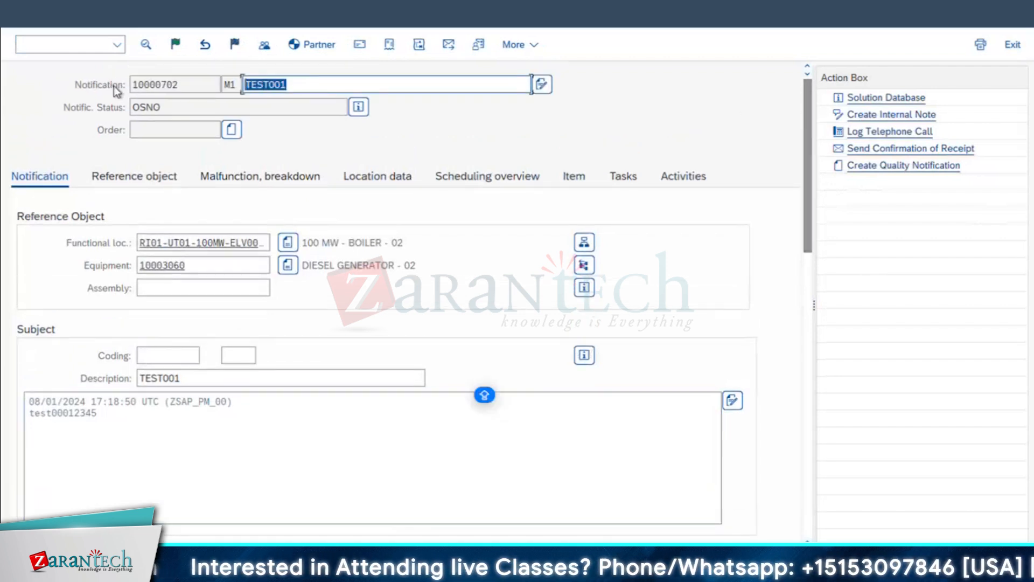
left_click(280, 86)
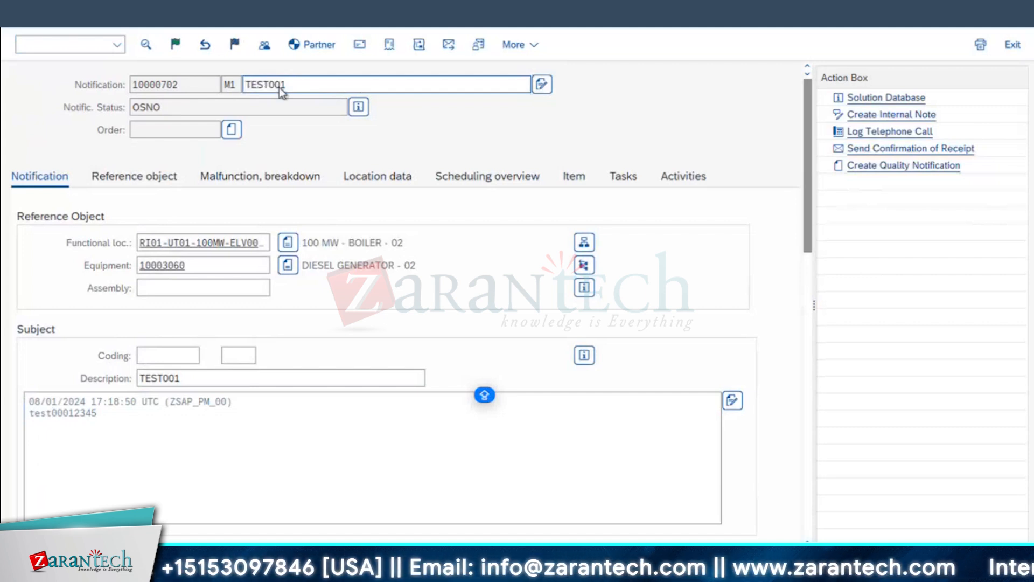
key("F1")
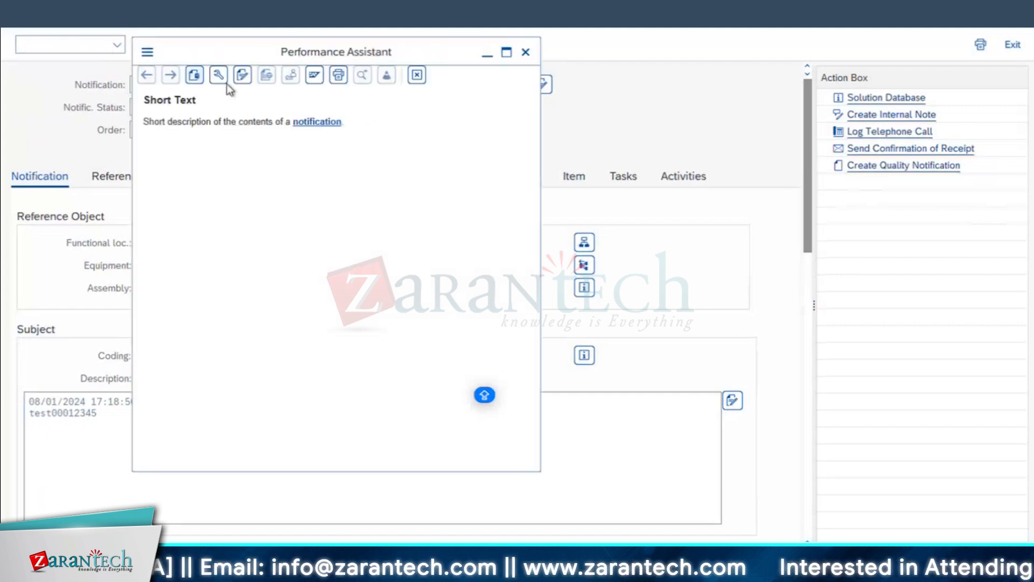
left_click(219, 79)
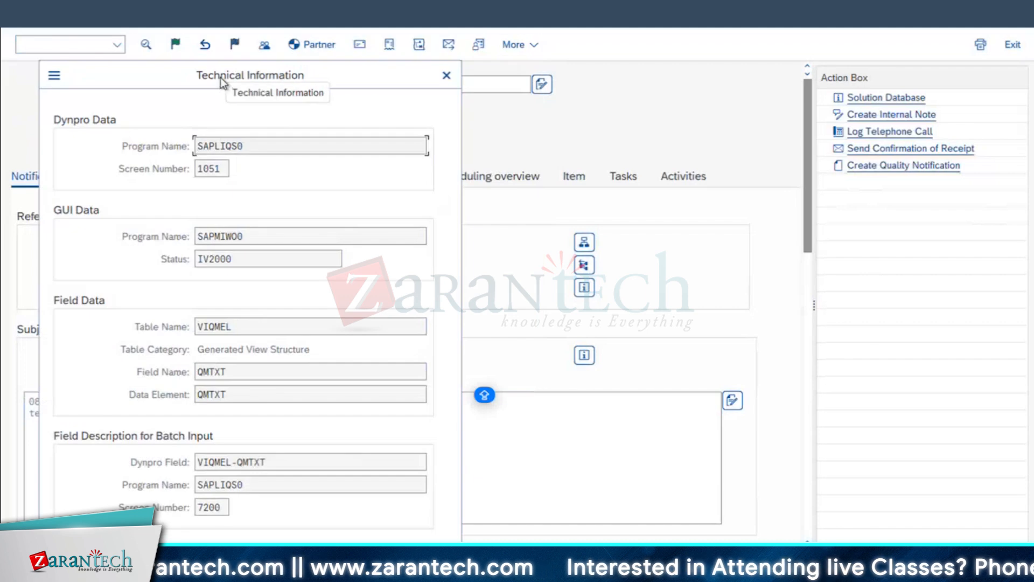
- Examine the short text's field name, dynpro field and table category in the technical information
double_click(211, 373)
left_click(261, 459)
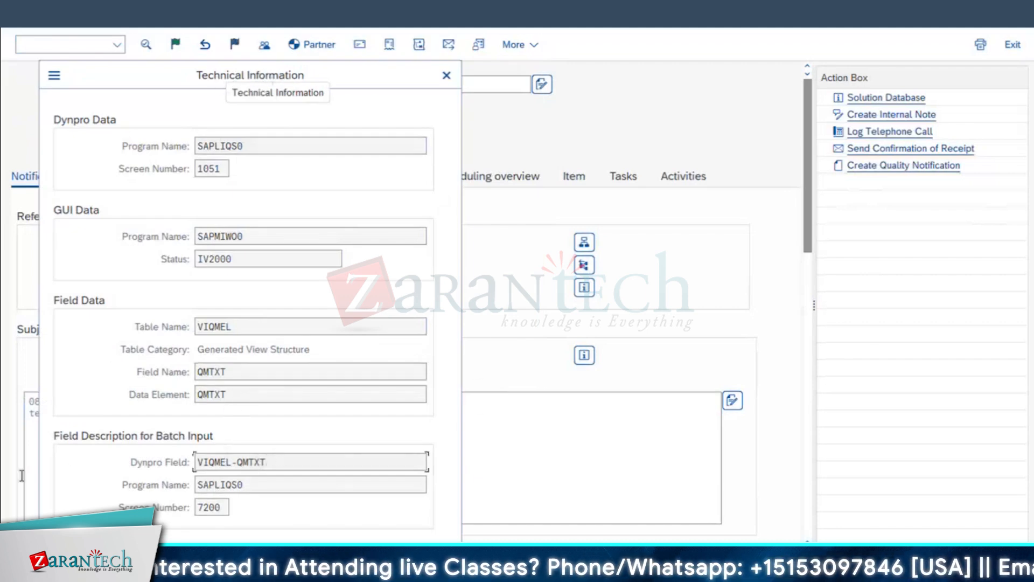
key("ctrl+a")
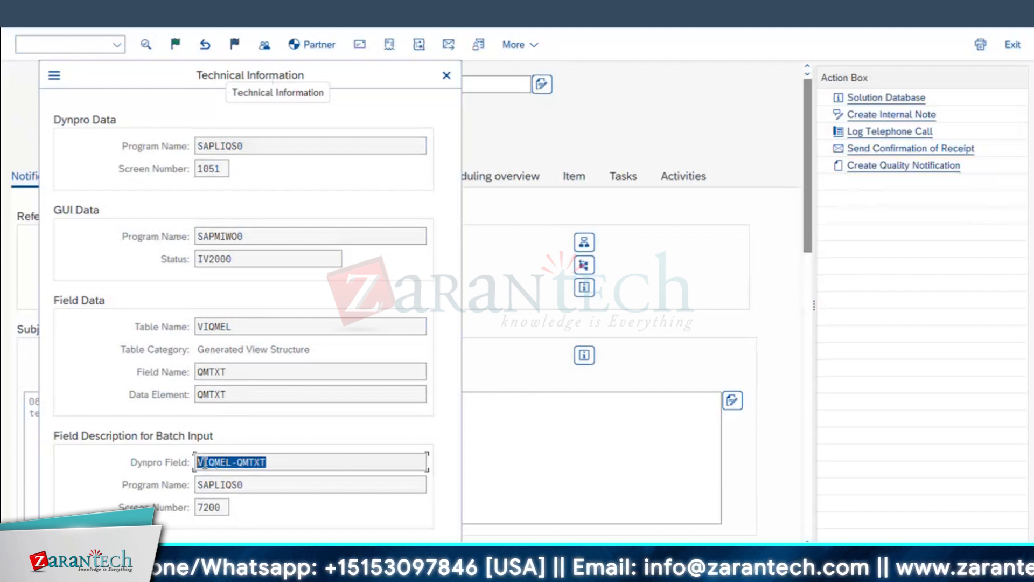
left_click(248, 464)
left_click_drag(239, 462, 266, 462)
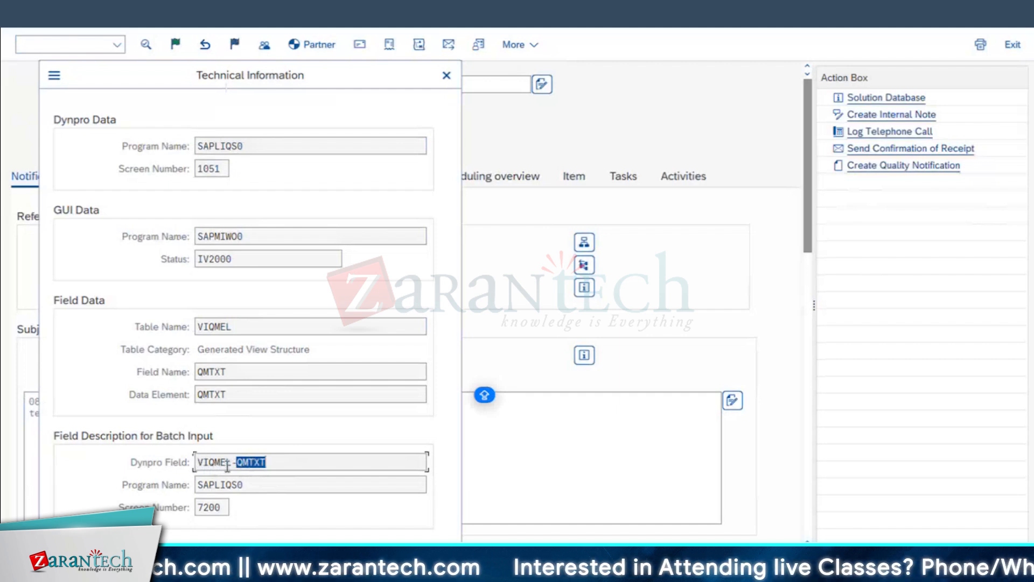
key("ctrl+a")
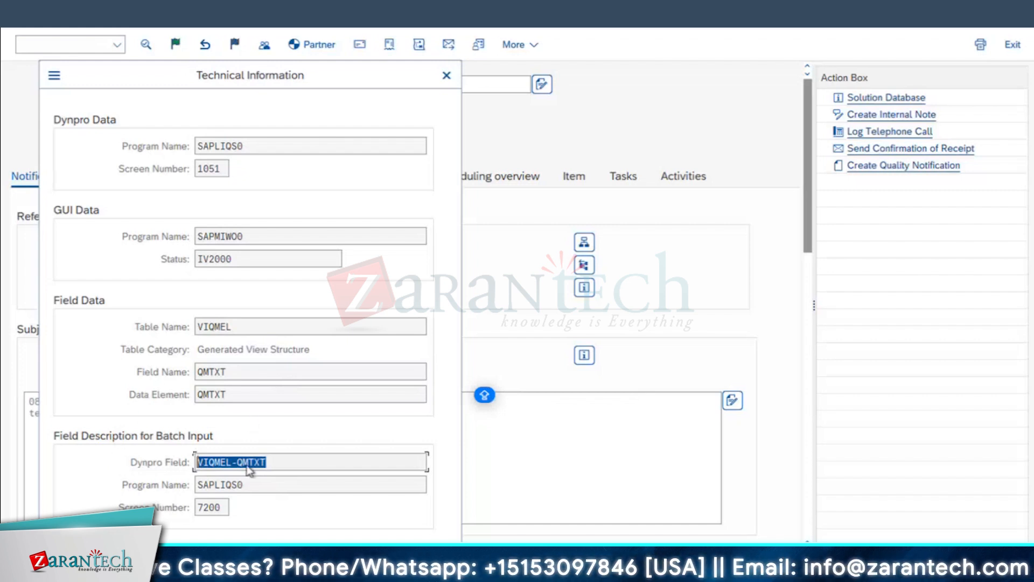
left_click_drag(315, 349, 197, 349)
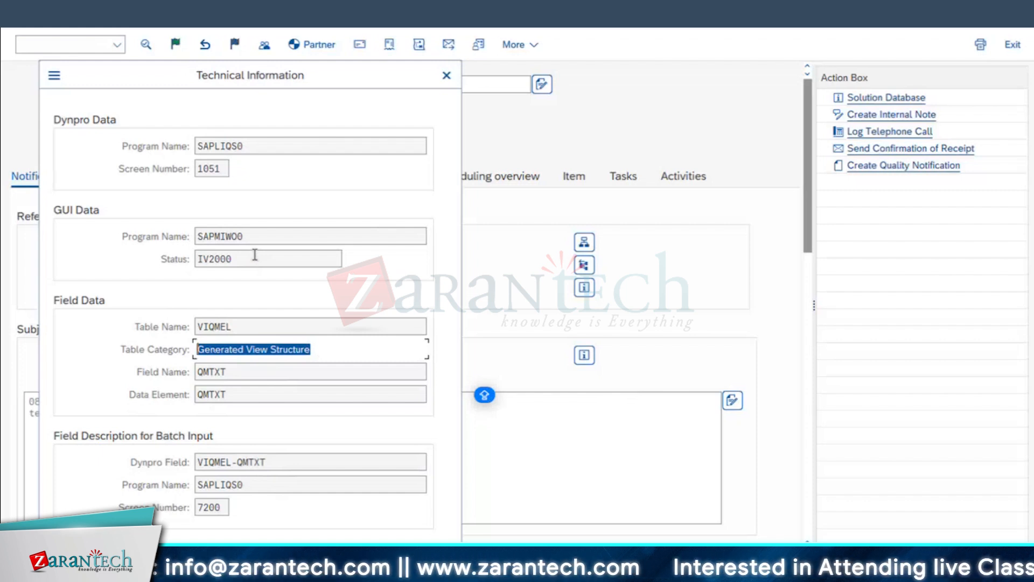
- Make the Description field VIQMEL-QMTXT required for notification type Z1, and leave field selection for the customizing structure
left_click(312, 570)
left_click(181, 514)
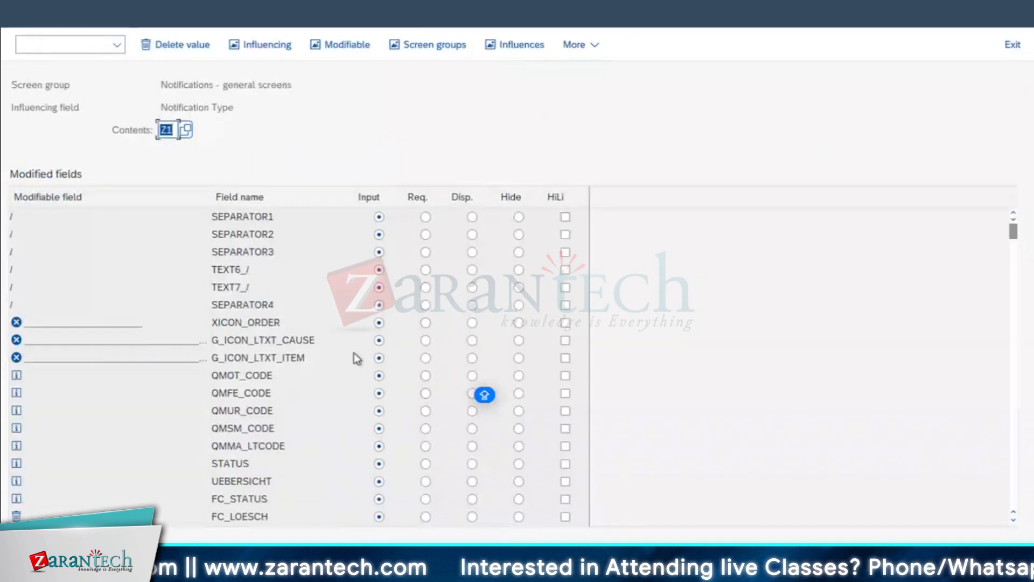
scroll(305, 423, "down", 4)
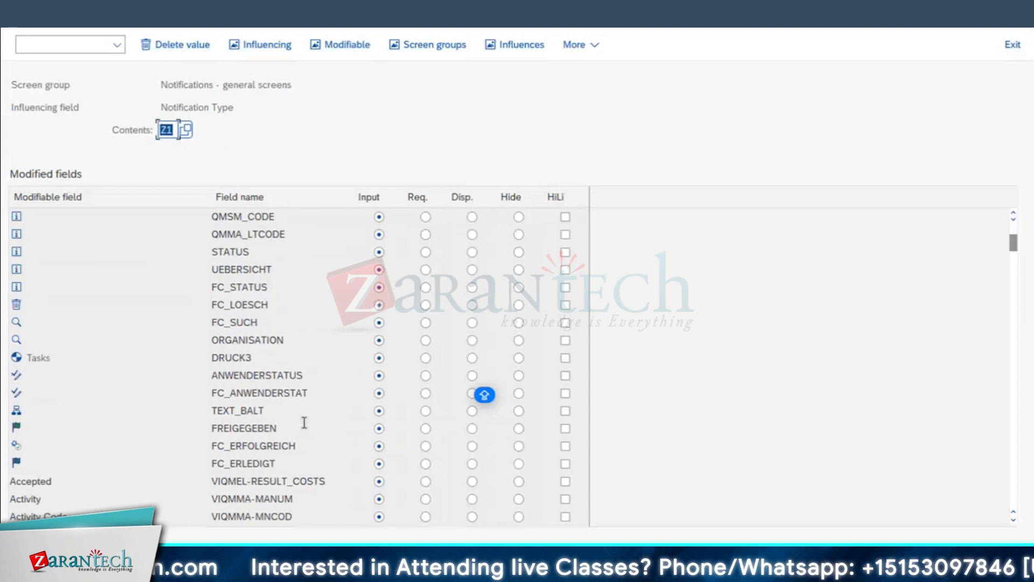
left_click_drag(1018, 248, 1016, 335)
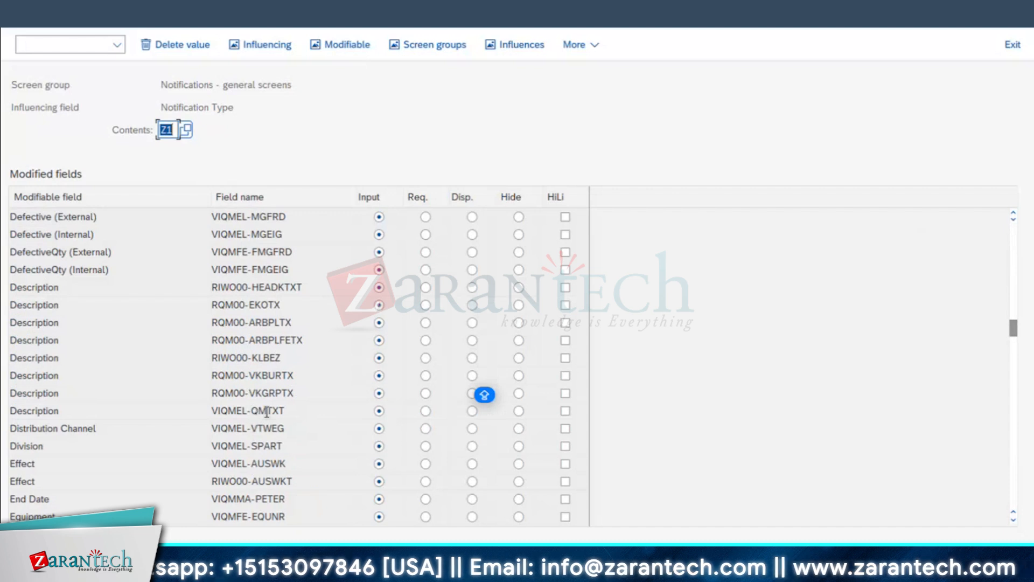
left_click_drag(294, 410, 108, 427)
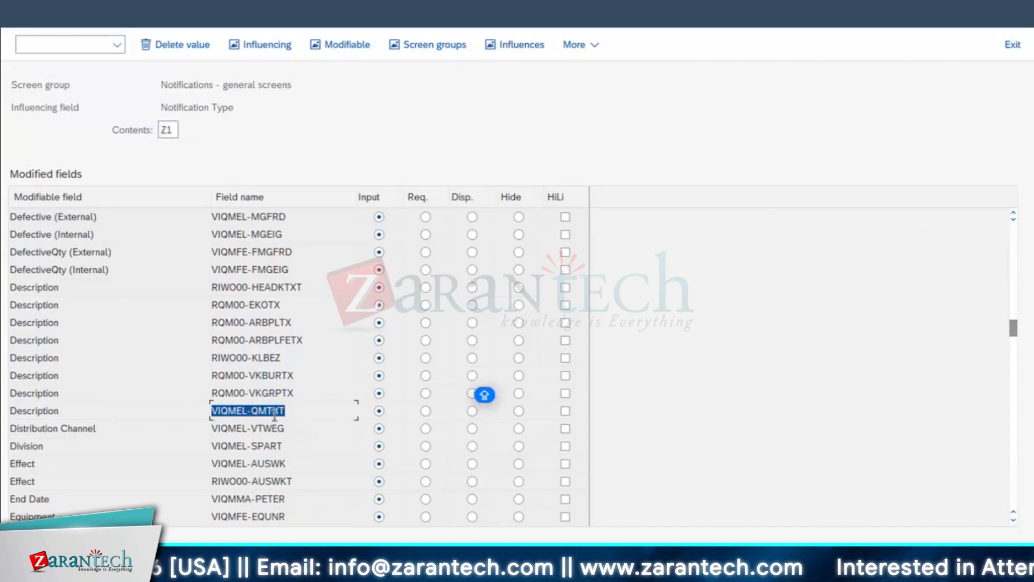
left_click(425, 411)
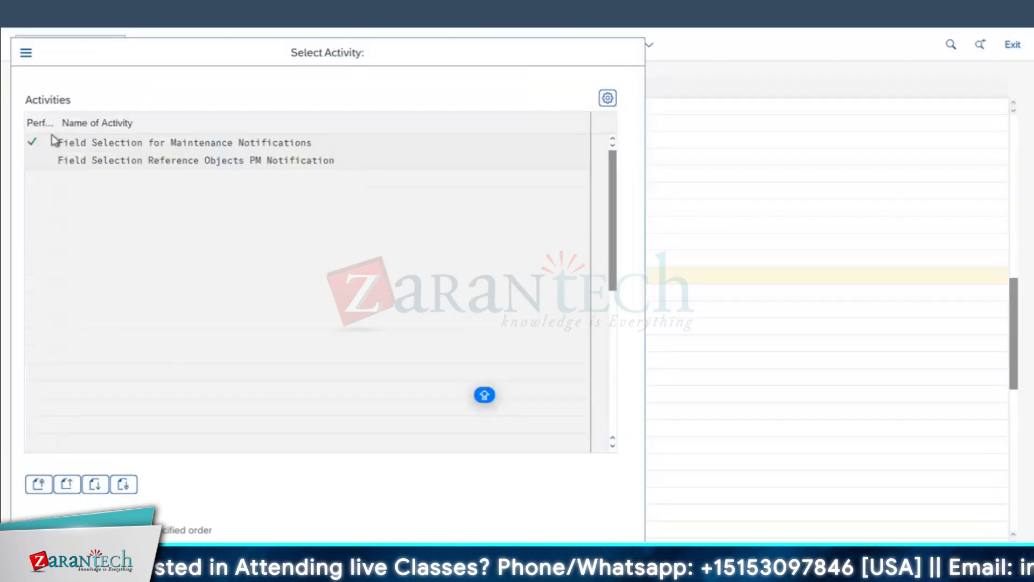
key("Escape")
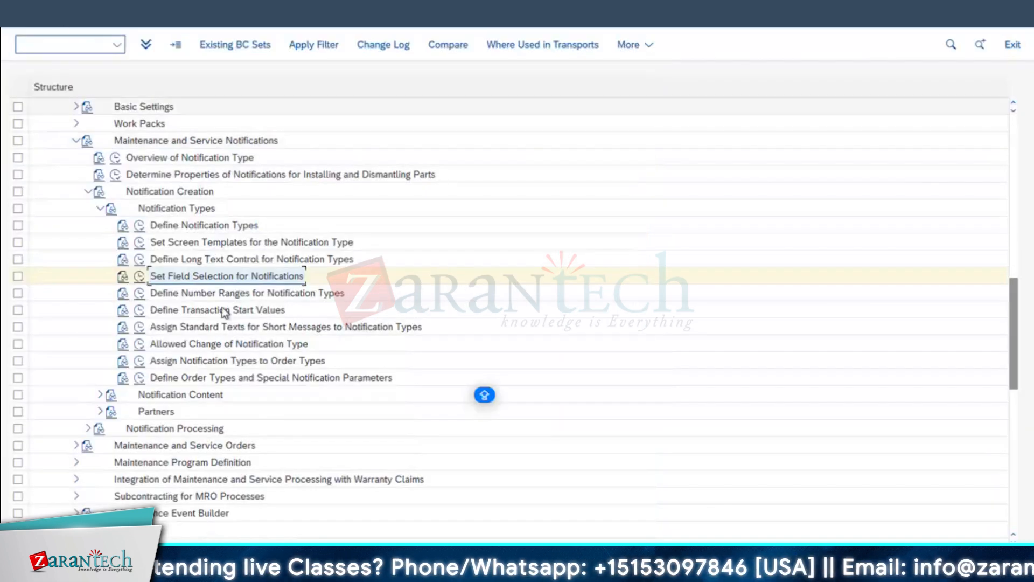
- Locate Define Transaction Start Values in the customizing structure, and start transaction IW21 in another SAP Easy Access session
left_click(236, 295)
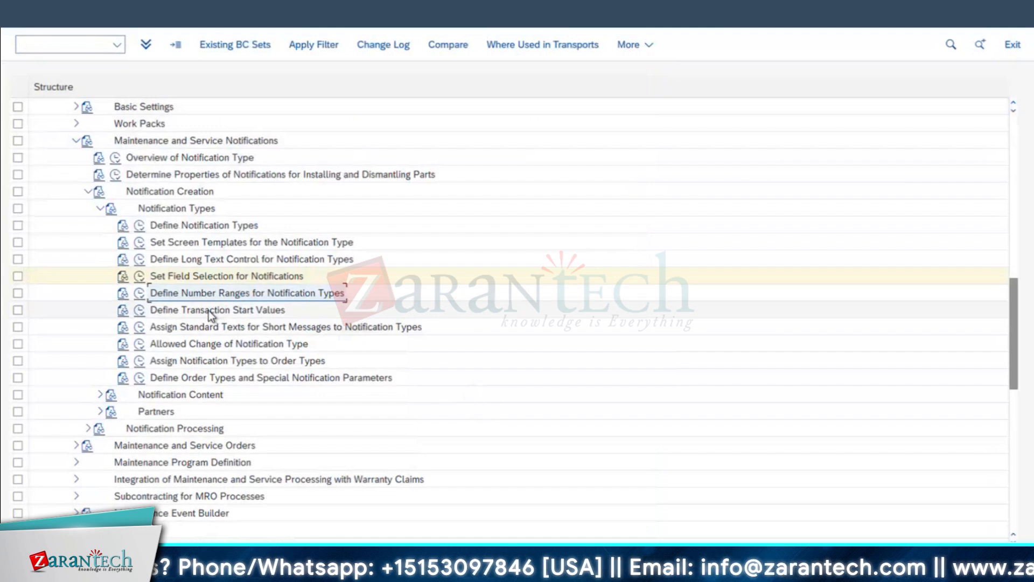
left_click(191, 311)
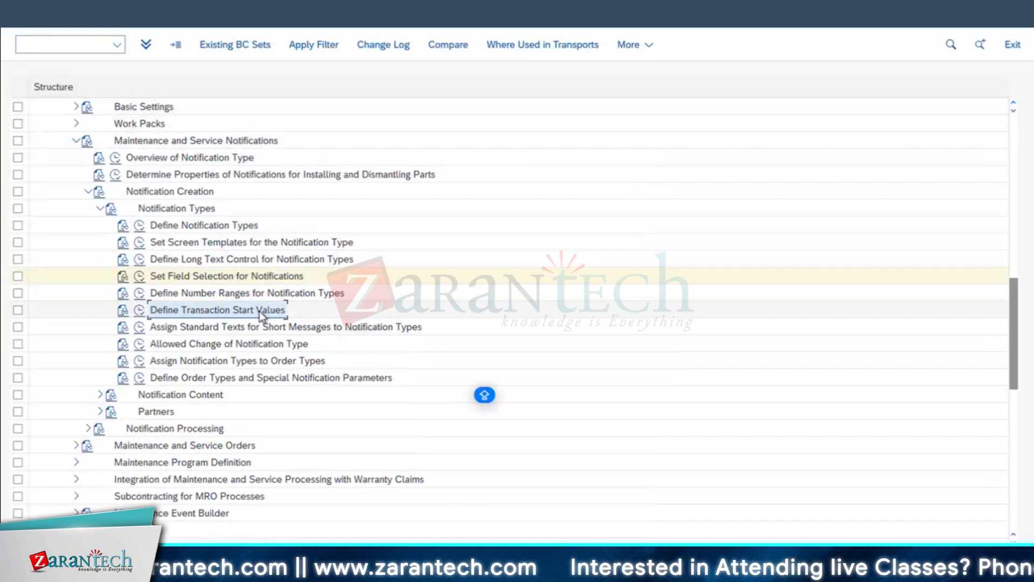
left_click(353, 563)
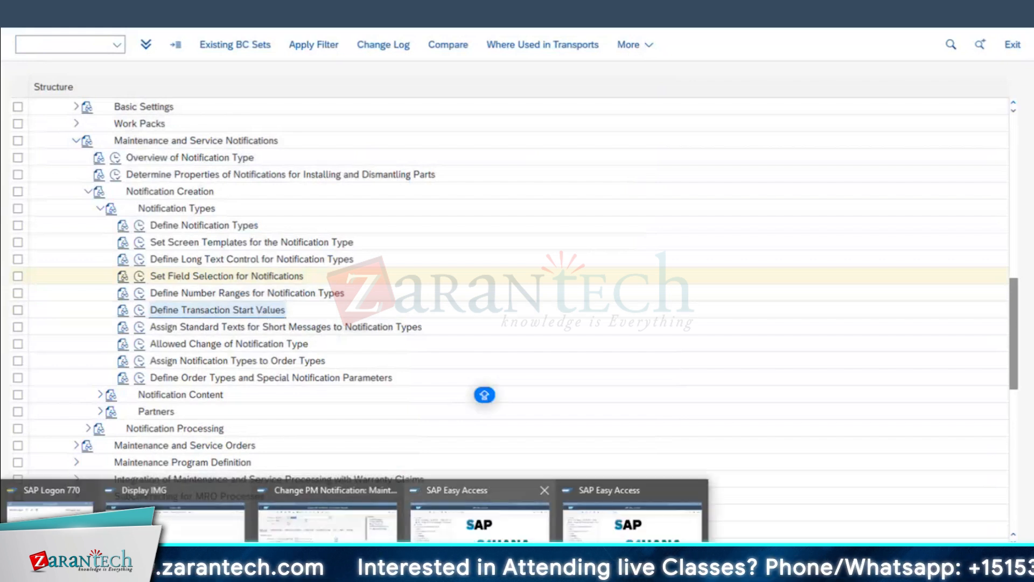
left_click(479, 520)
type("iw21")
key("Return")
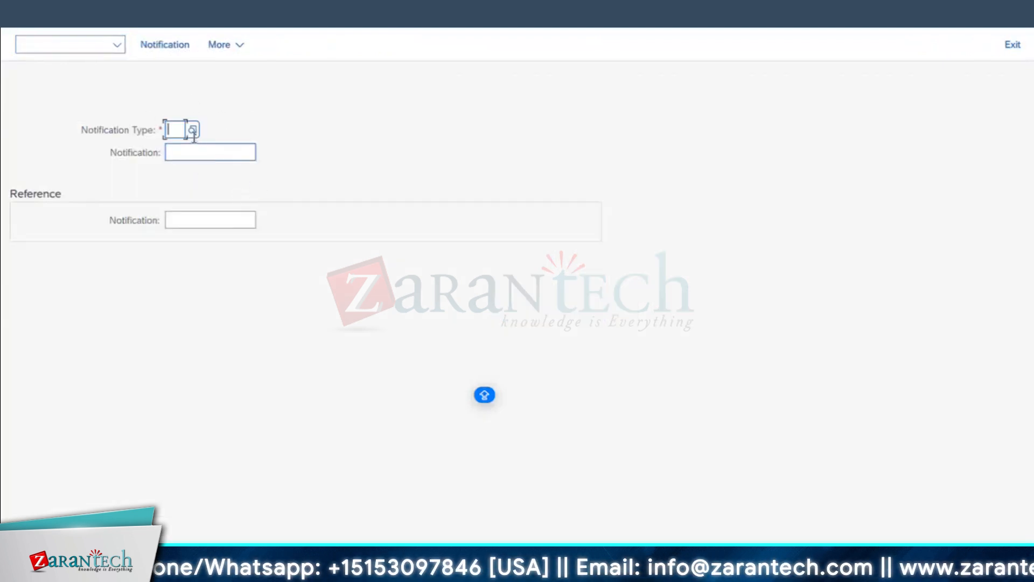
- Look through the notification types offered when creating a notification with IW21, and exit the transaction
left_click(193, 130)
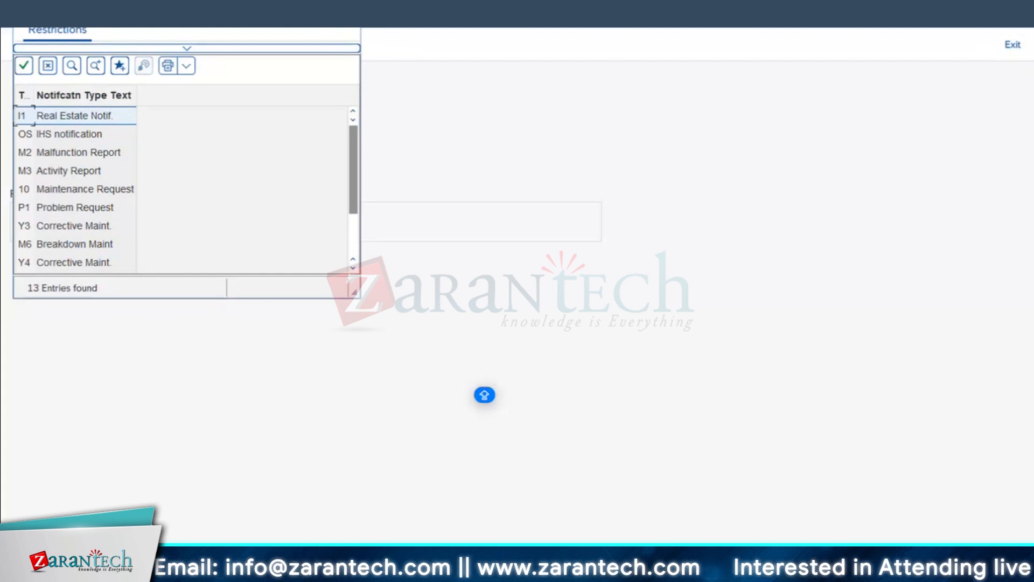
left_click(349, 12)
left_click(29, 21)
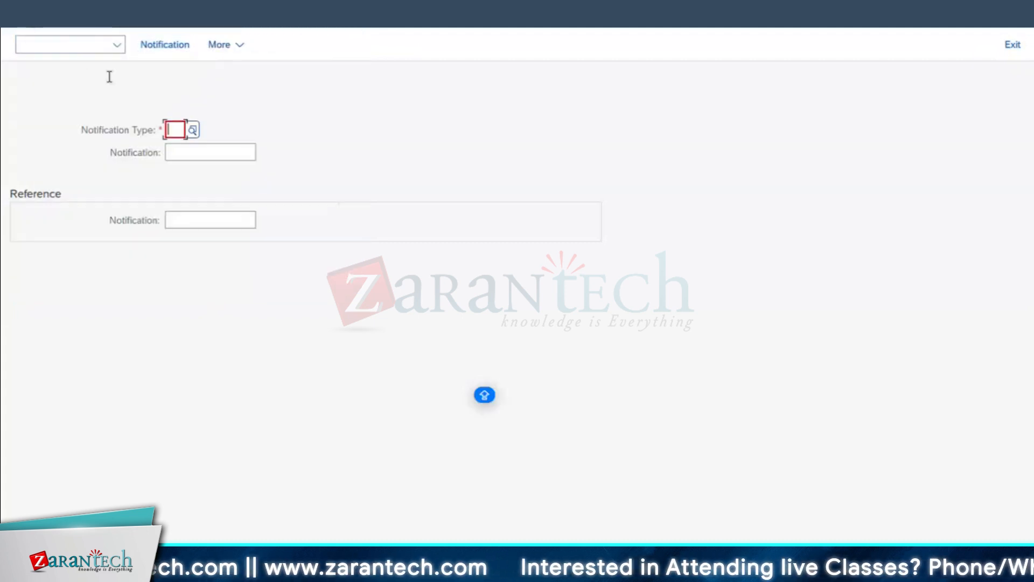
left_click(1014, 45)
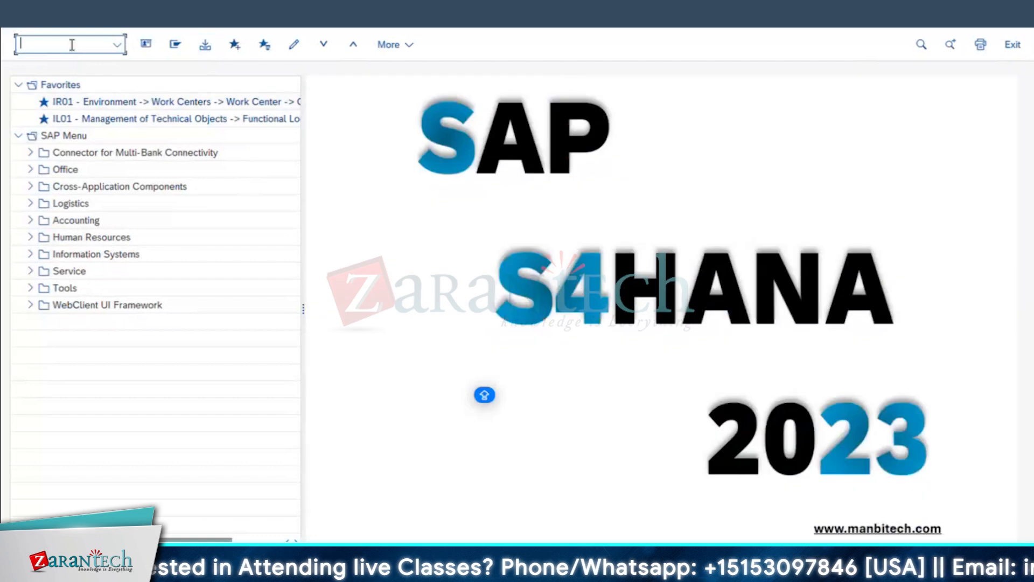
- Start transaction IW24 and check its default notification type
type("IW24")
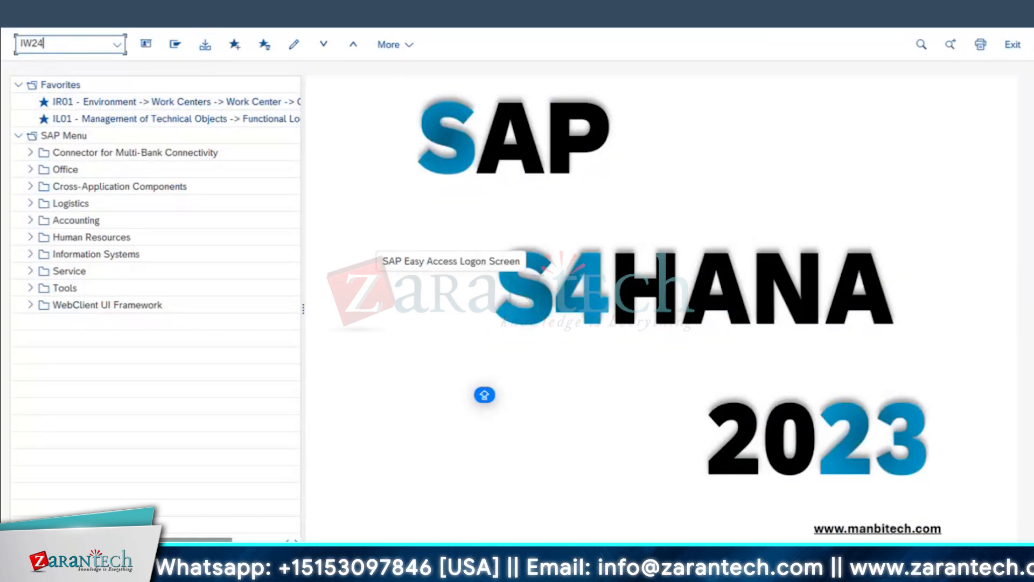
key("Return")
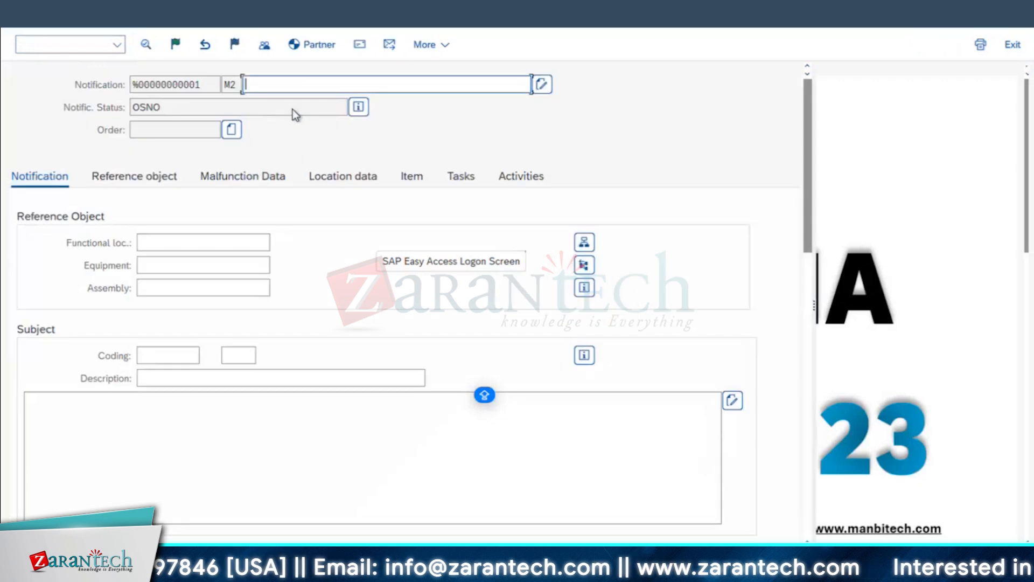
key("shift+Tab")
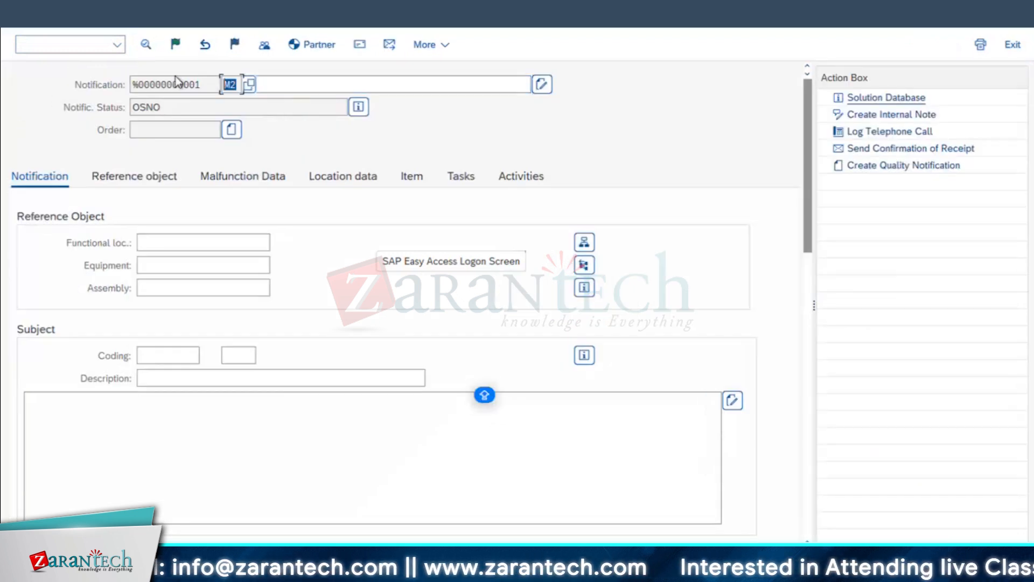
left_click(179, 160)
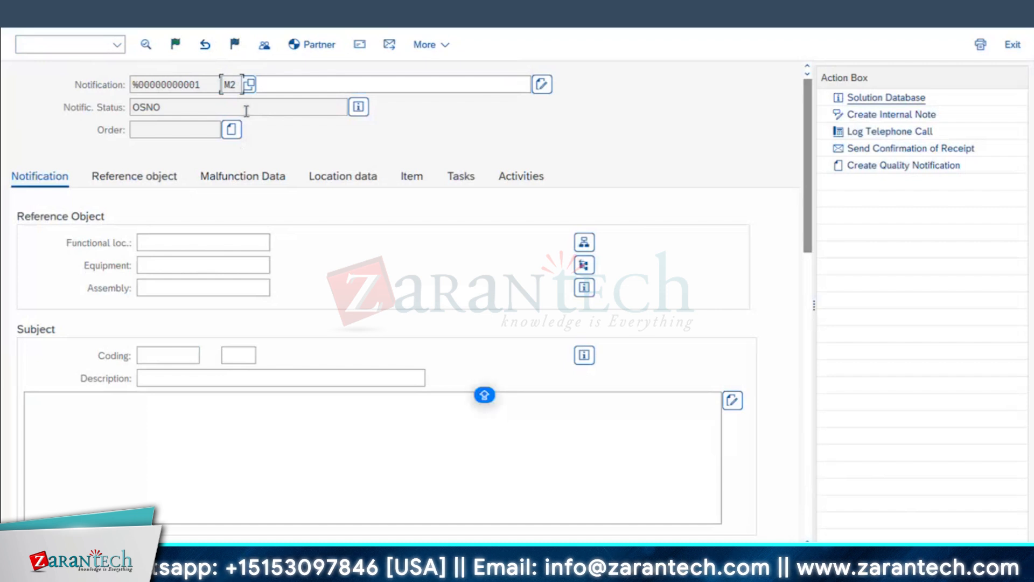
- Switch to the Display IMG window and open the Define Transaction Start Values activity
left_click(334, 571)
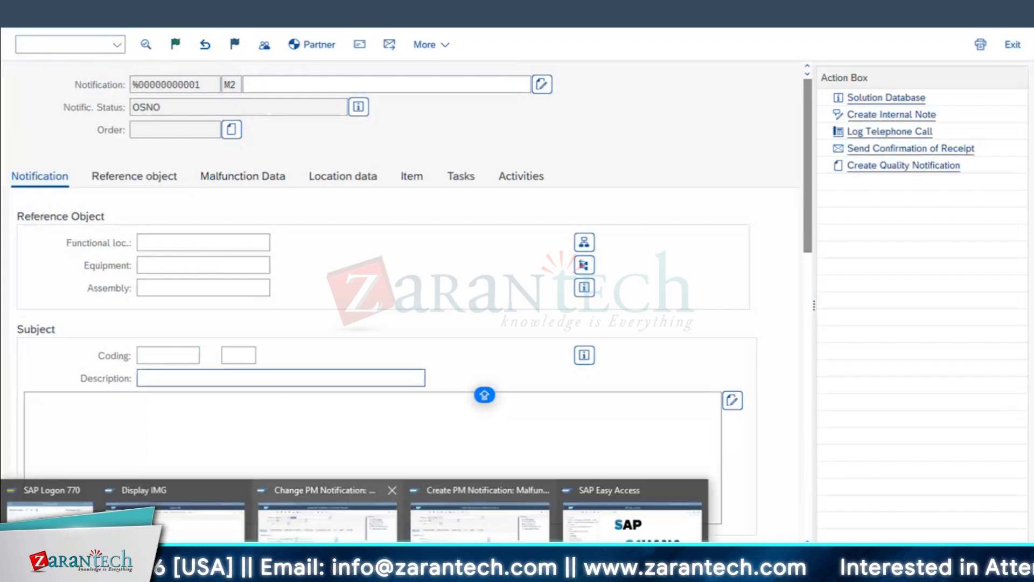
left_click(479, 511)
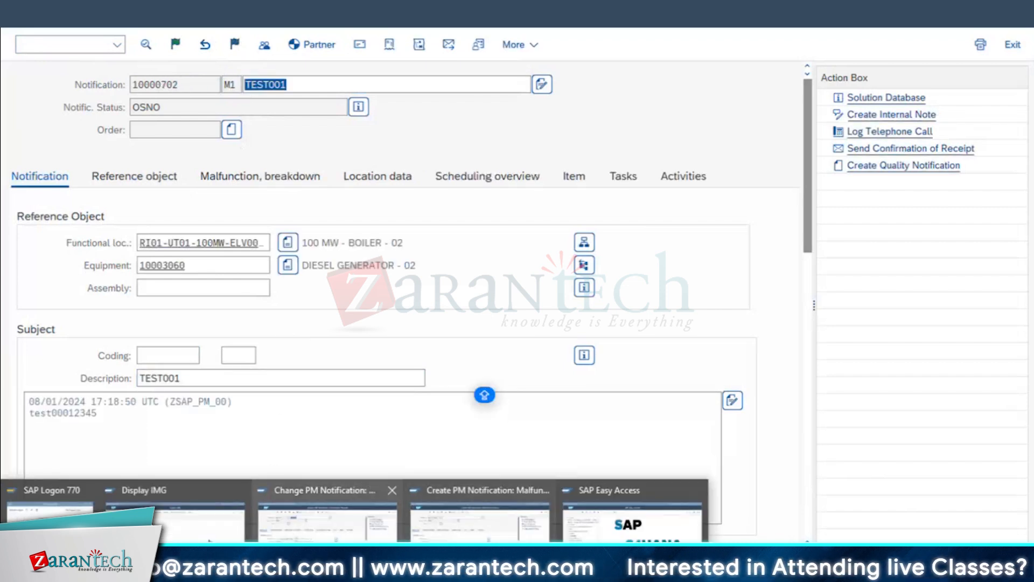
left_click(175, 514)
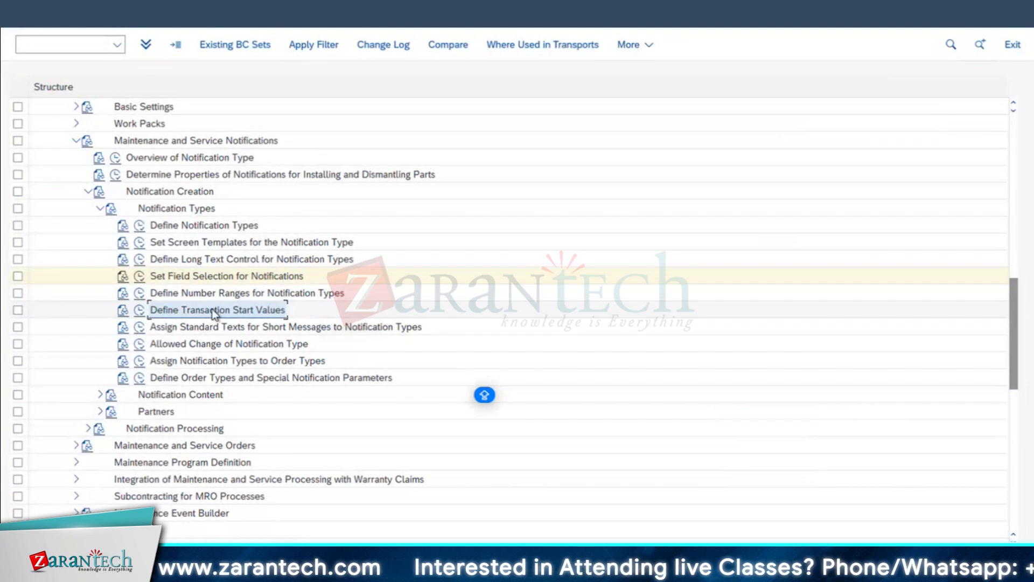
left_click(139, 310)
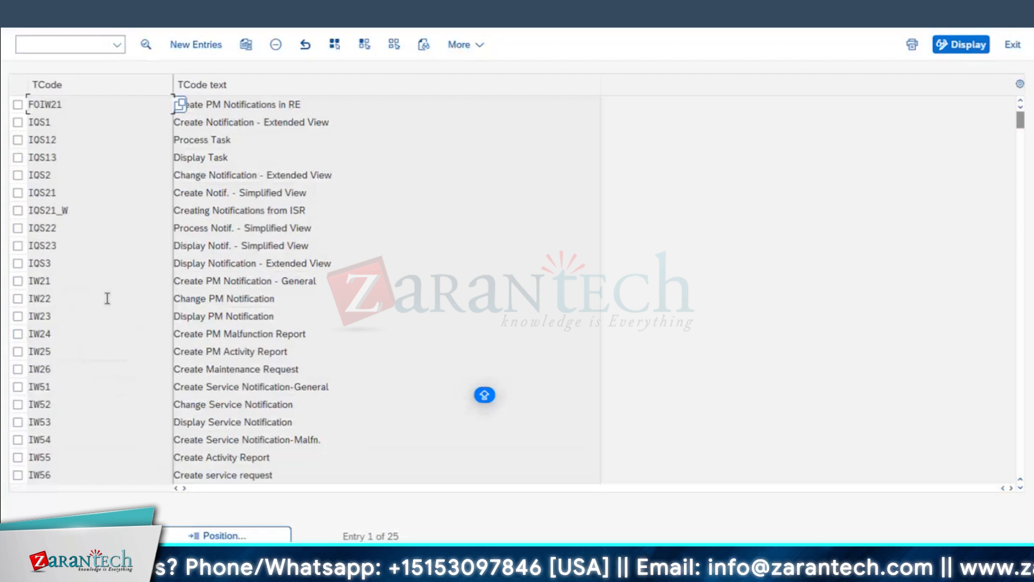
- Examine the start value parameters of transaction IW21 and return to the transaction code list
left_click(17, 281)
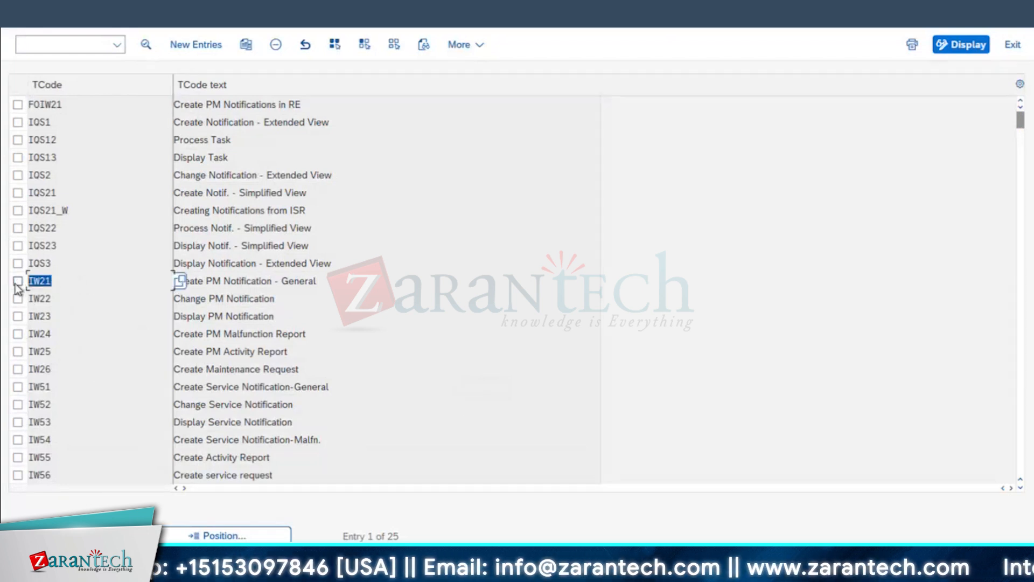
left_click(147, 46)
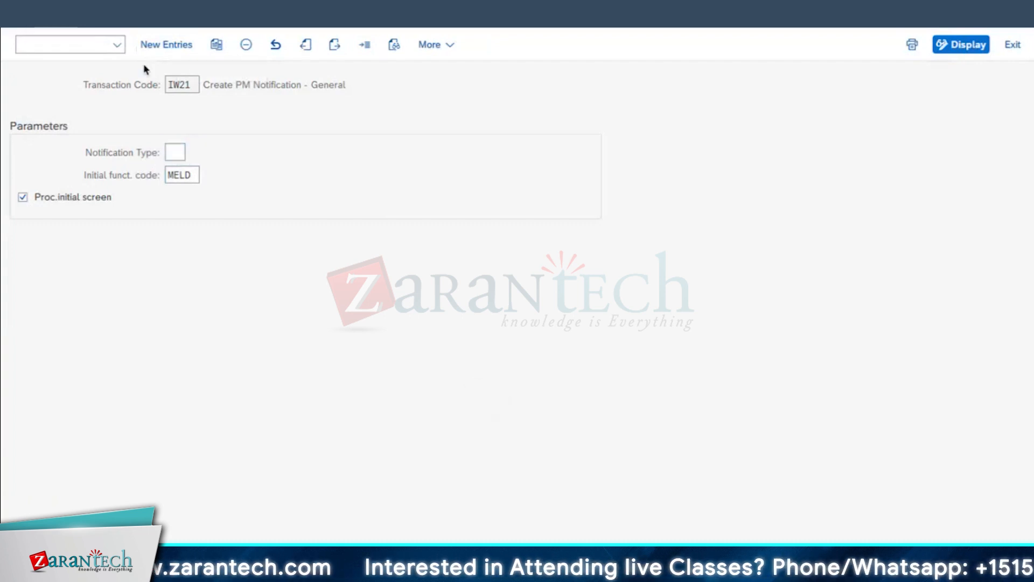
key("F3")
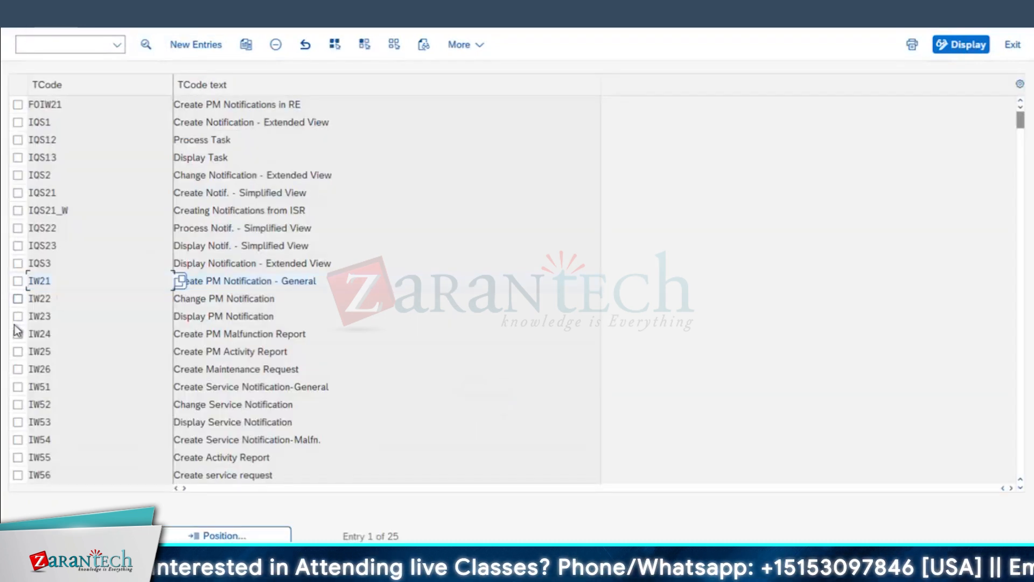
- Set the default notification type of transaction IW24 to Z1 Malfunction Report
left_click(17, 333)
left_click(146, 46)
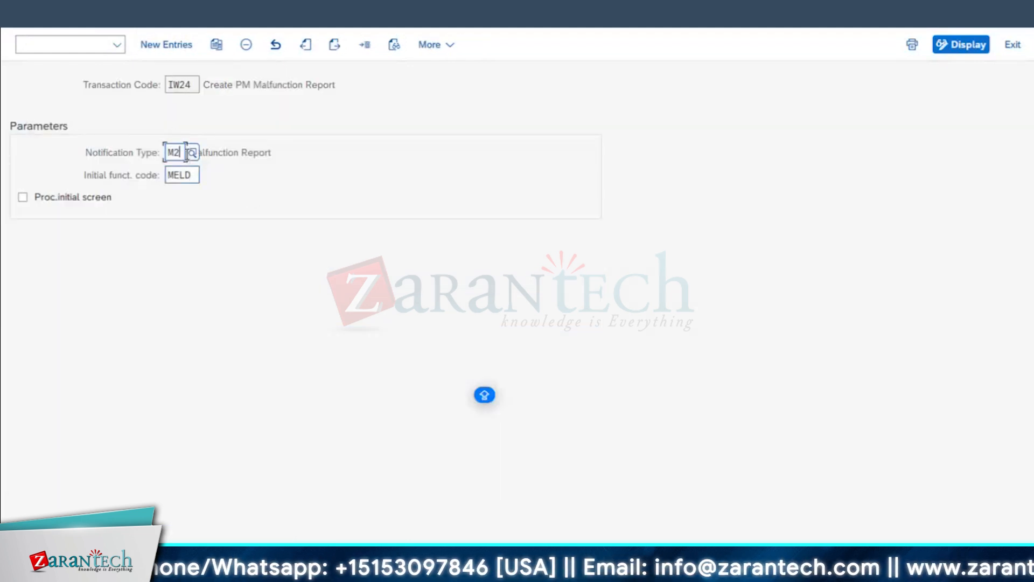
left_click(384, 165)
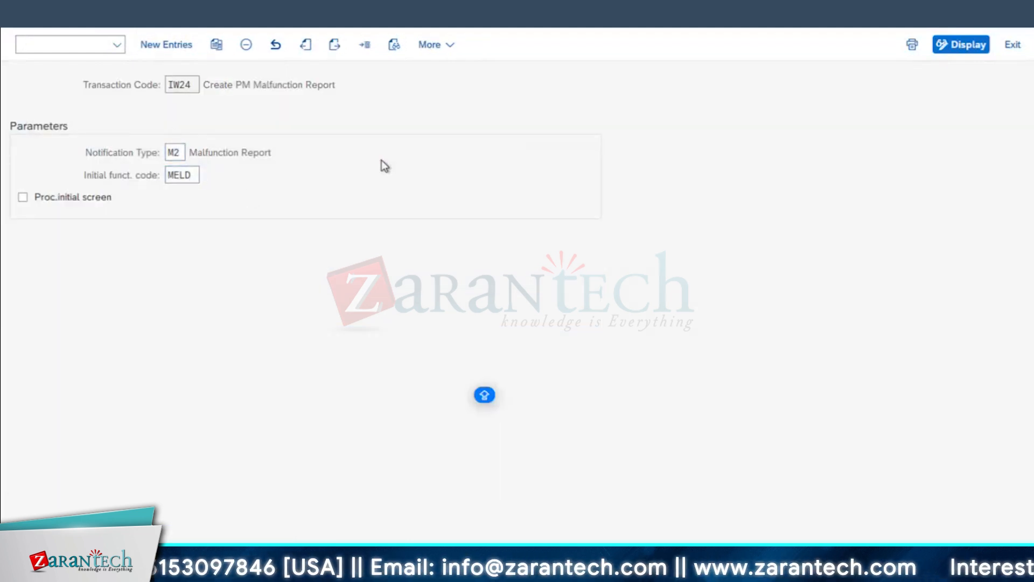
left_click_drag(512, 285, 514, 415)
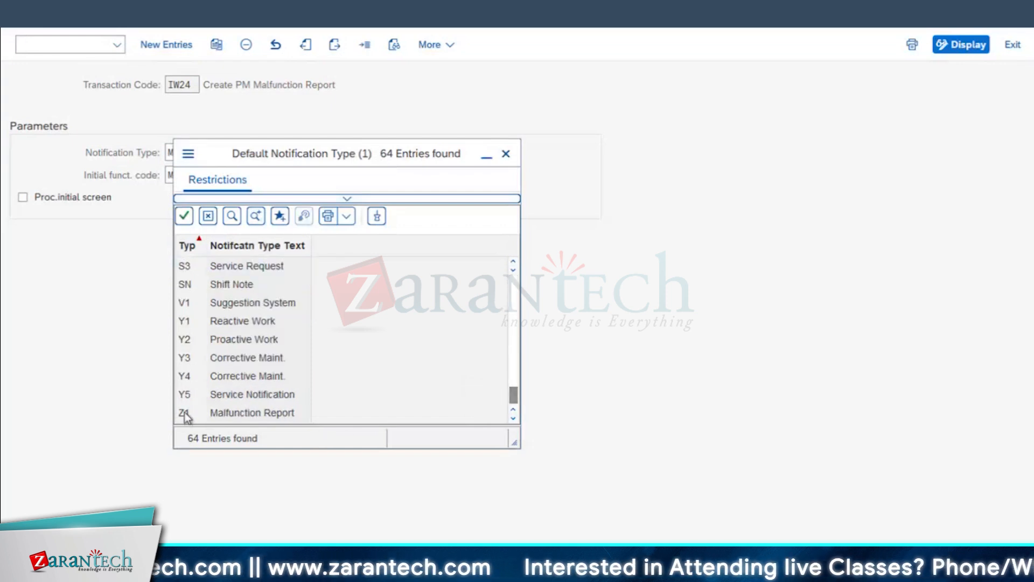
double_click(185, 414)
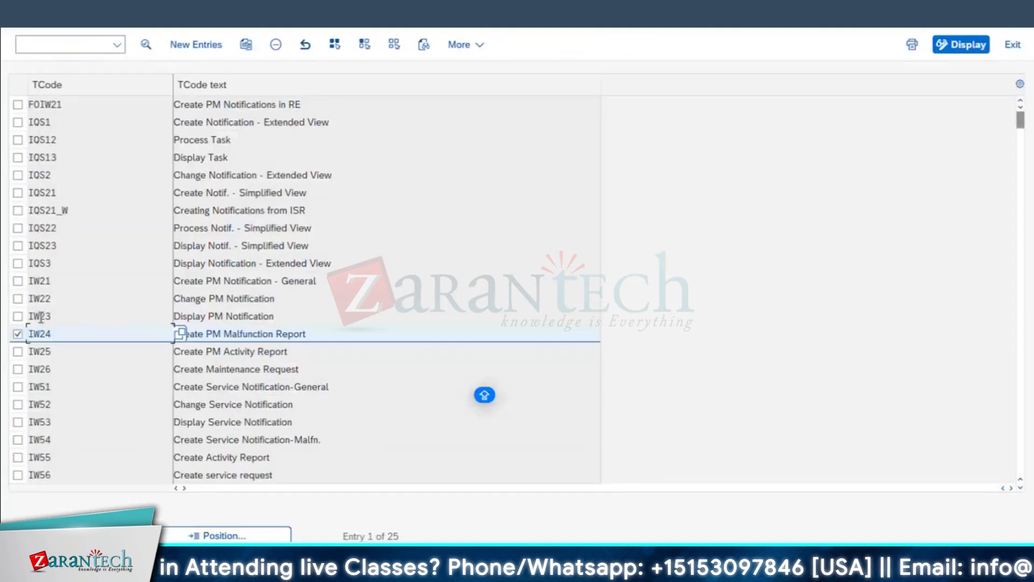
- Examine the start values of transactions IW26 and IW25, and return to the customizing structure
left_click(18, 369)
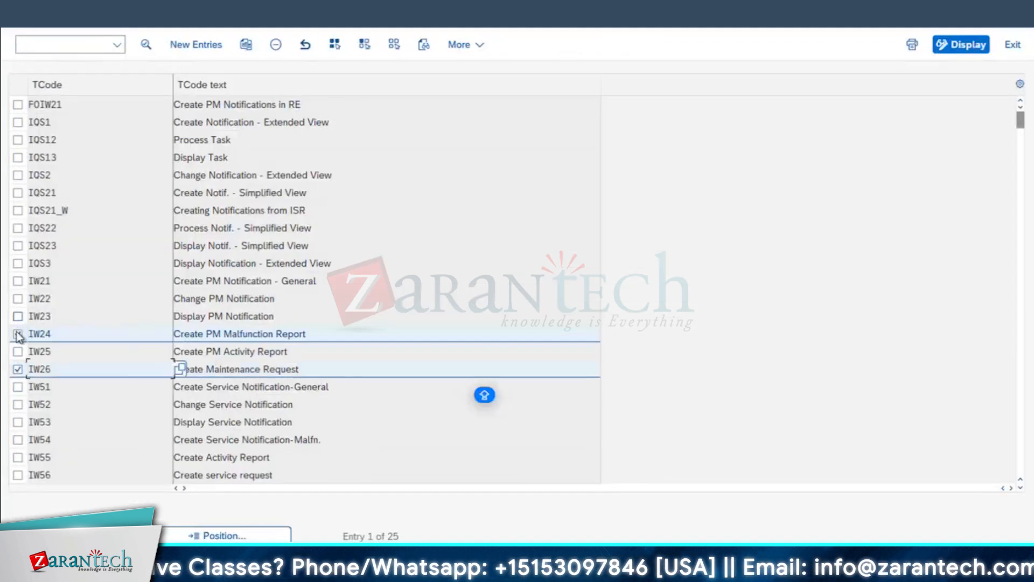
left_click(145, 44)
left_click_drag(319, 160, 153, 161)
left_click(22, 16)
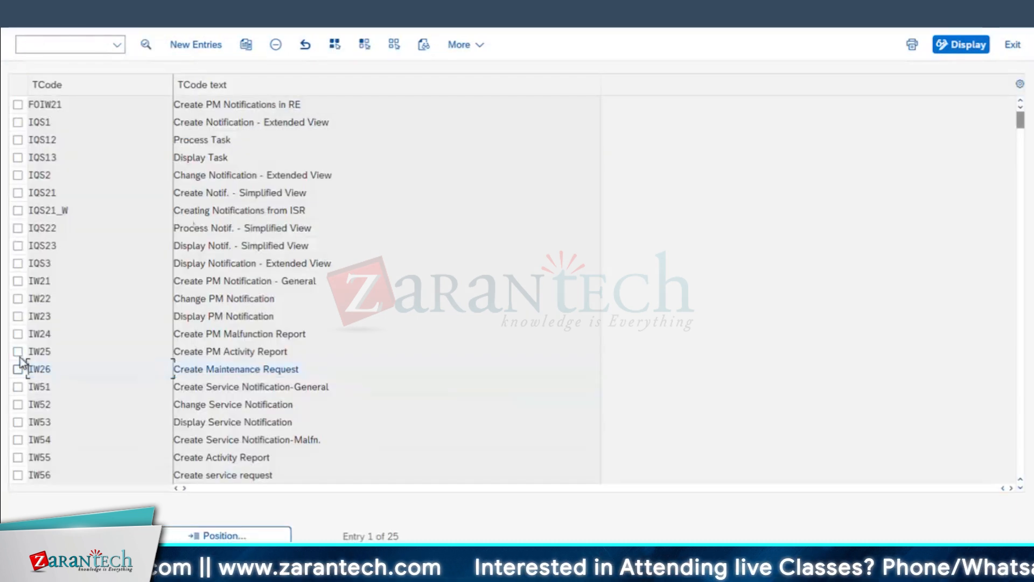
left_click(18, 351)
left_click(145, 44)
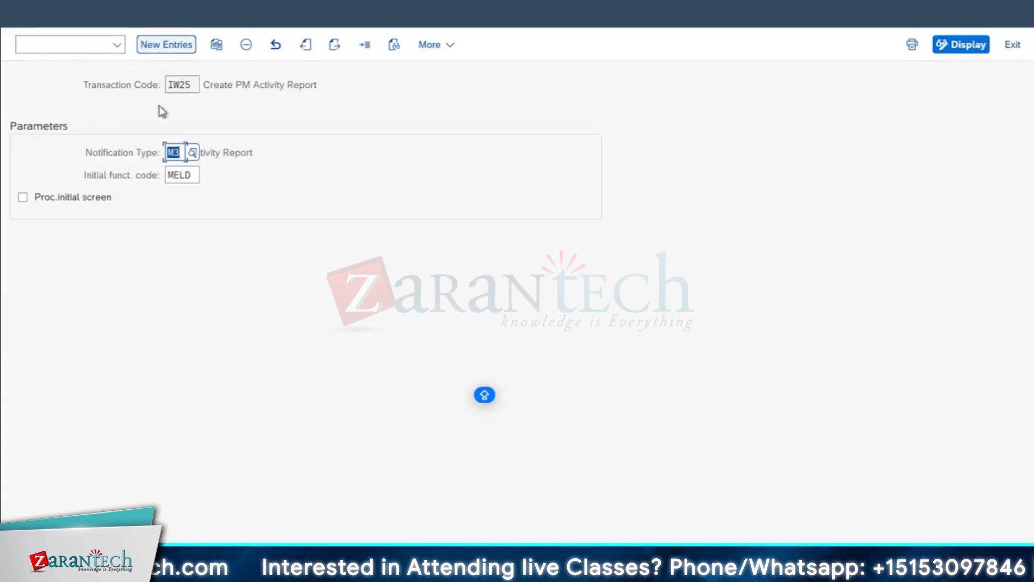
left_click(23, 17)
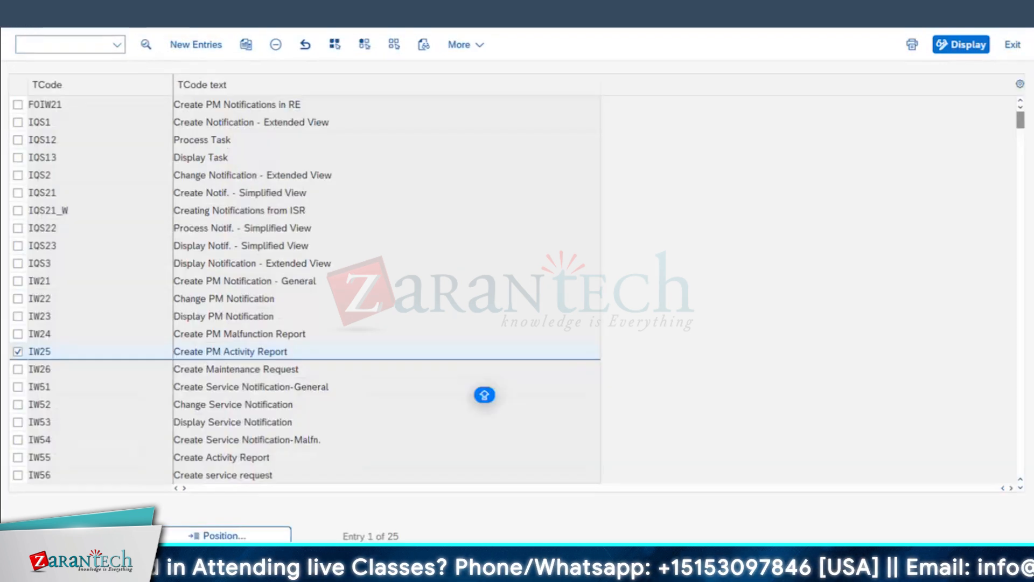
left_click(23, 16)
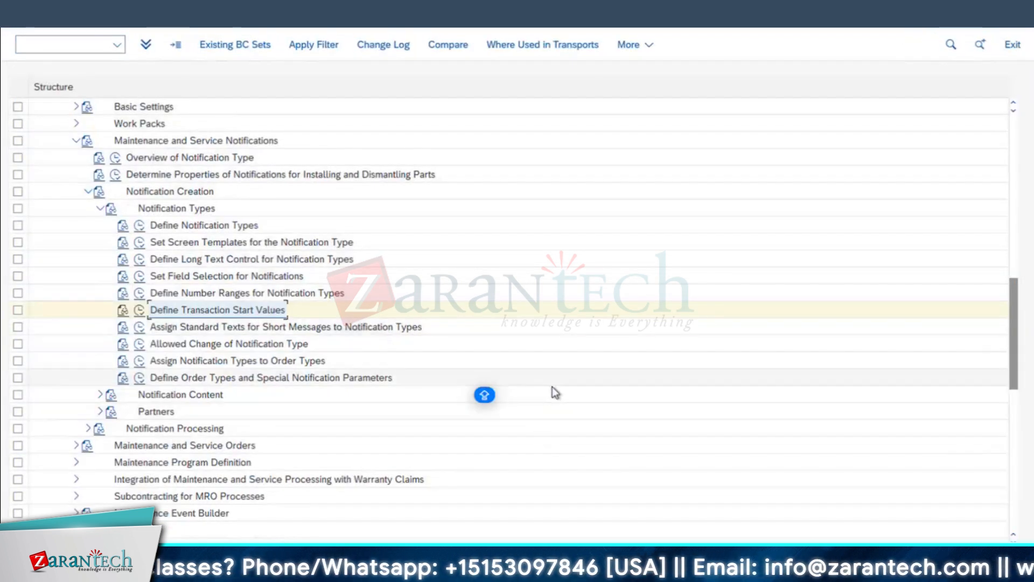
- In Allowed Change of Notification Type, add a new entry with original type M2 and target type Z1
left_click(149, 345)
left_click(139, 344)
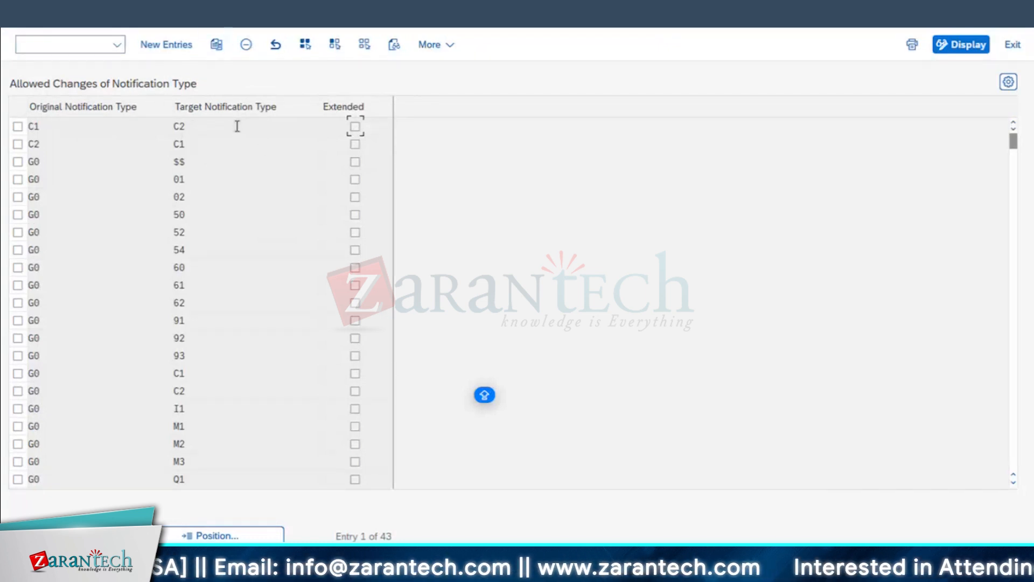
left_click(162, 45)
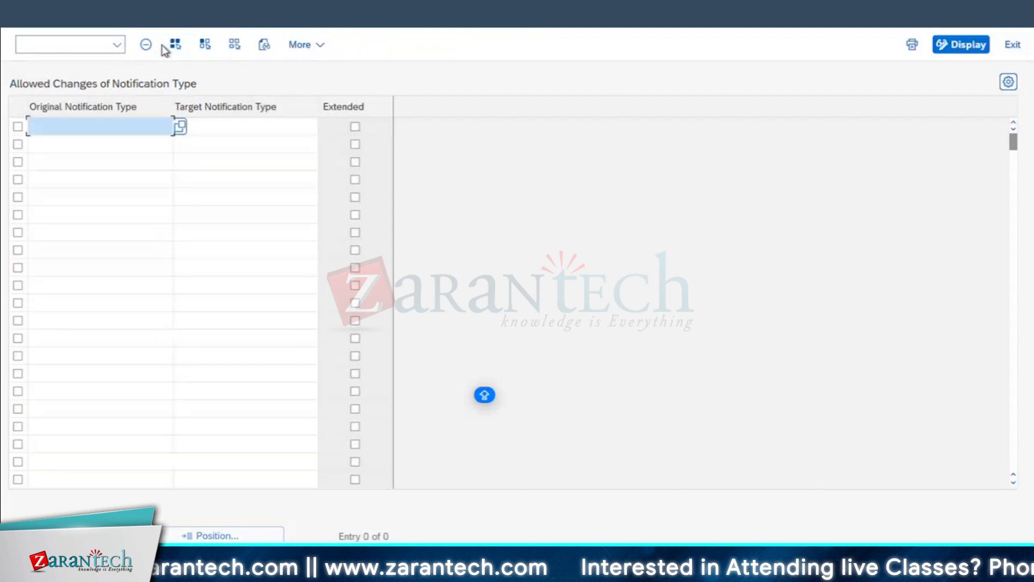
left_click(180, 123)
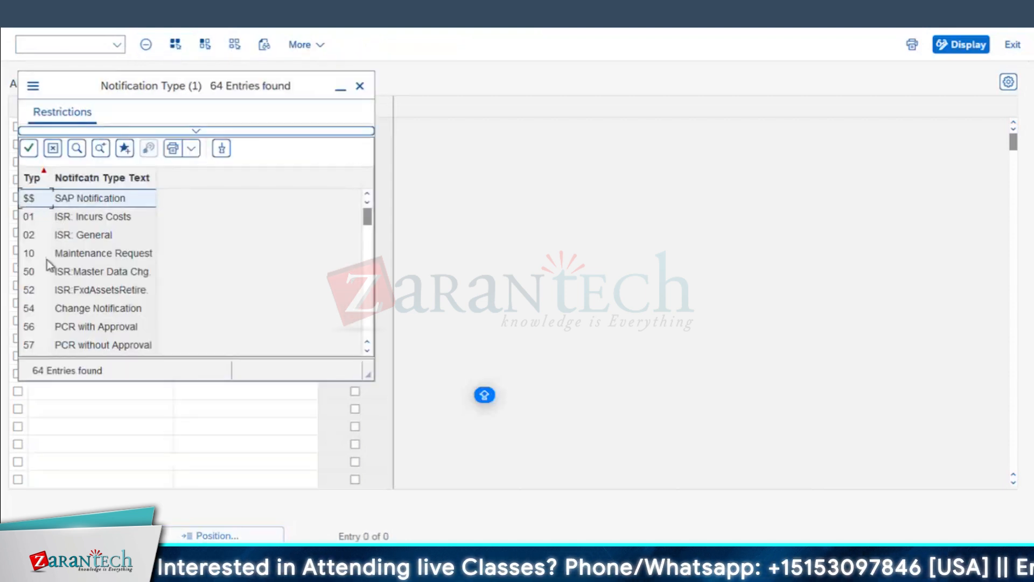
scroll(51, 269, "down", 10)
scroll(52, 269, "up", 6)
scroll(51, 269, "down", 1)
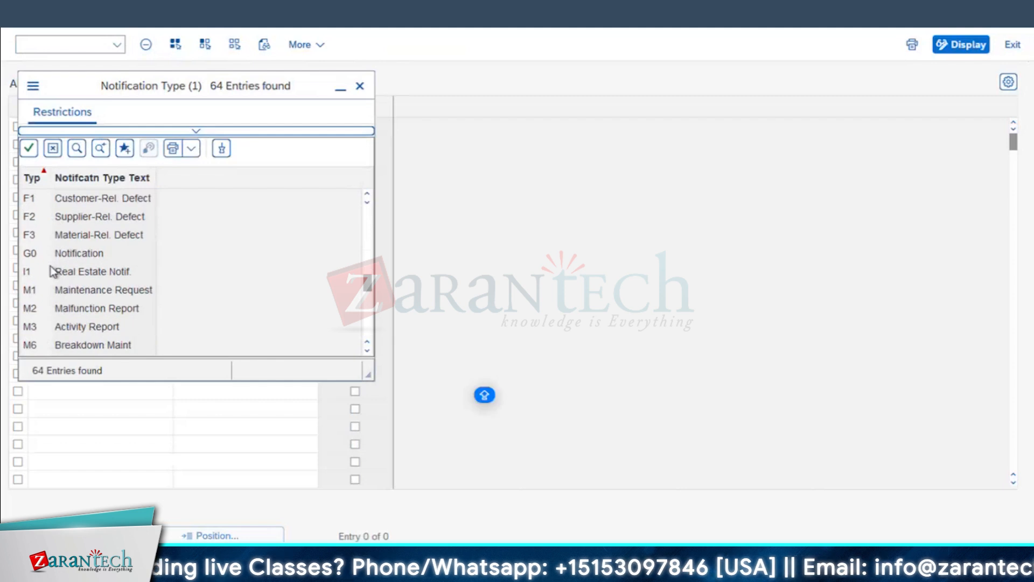
left_click(51, 307)
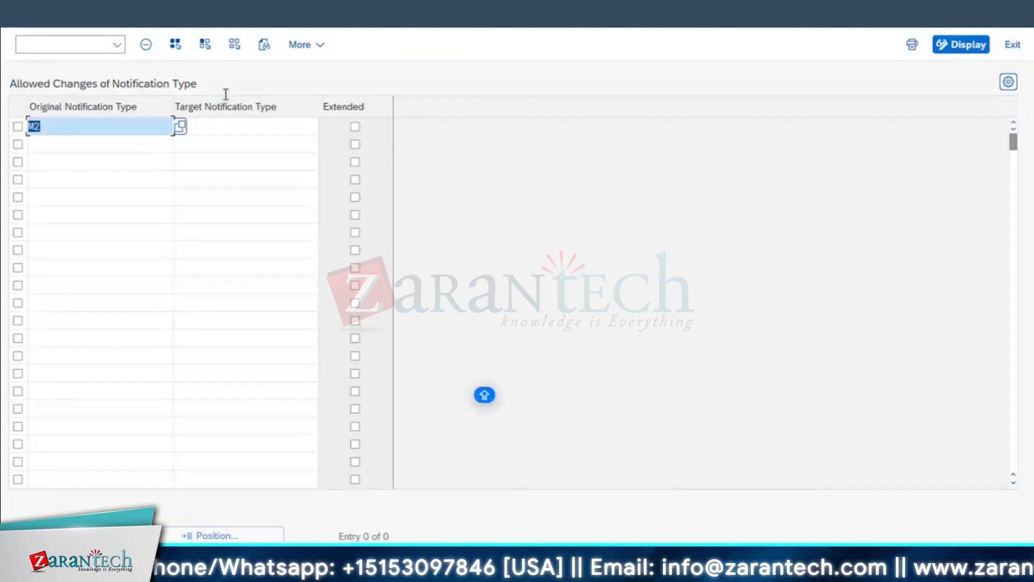
left_click(252, 123)
left_click(326, 127)
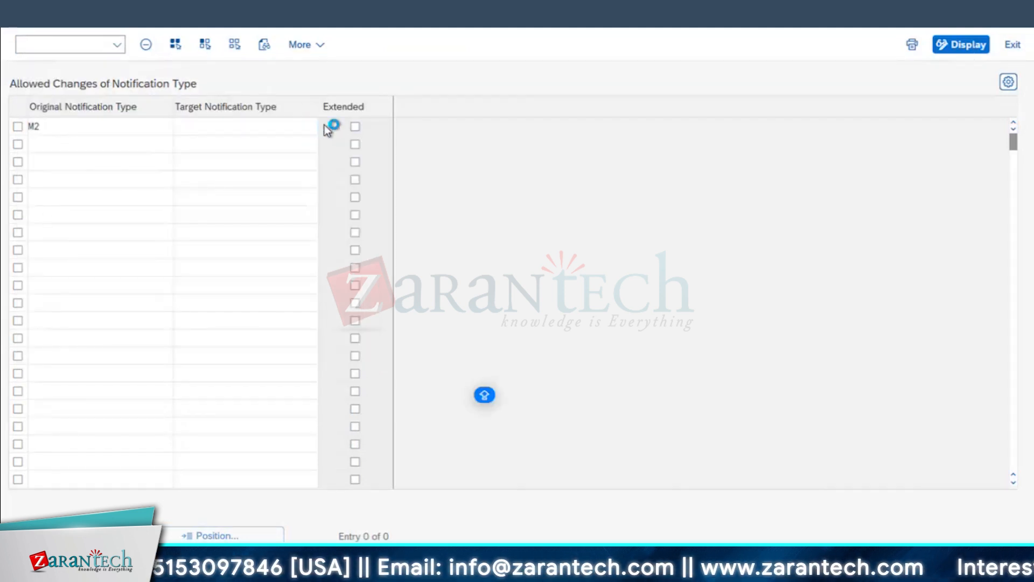
left_click(56, 345)
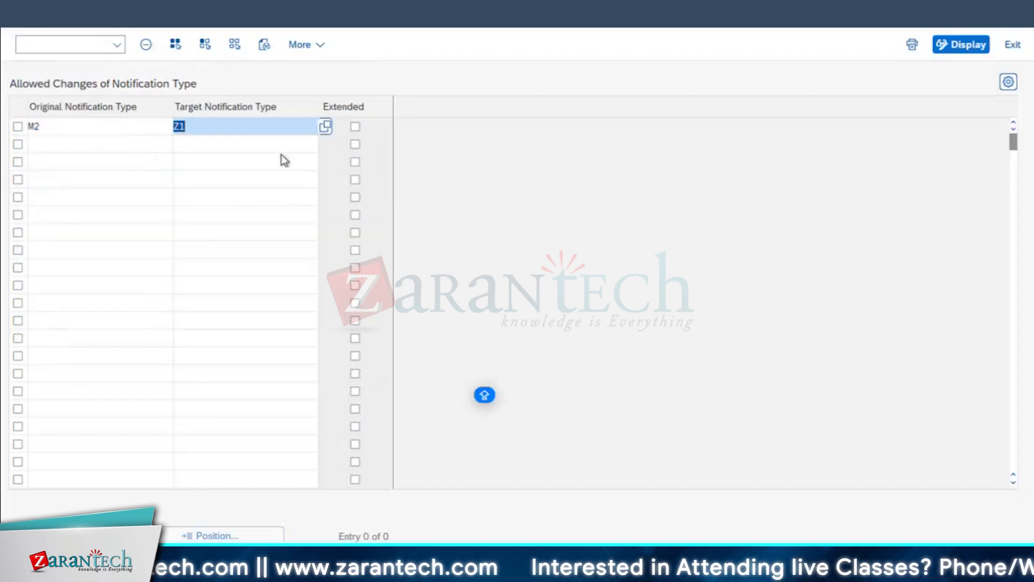
key("Return")
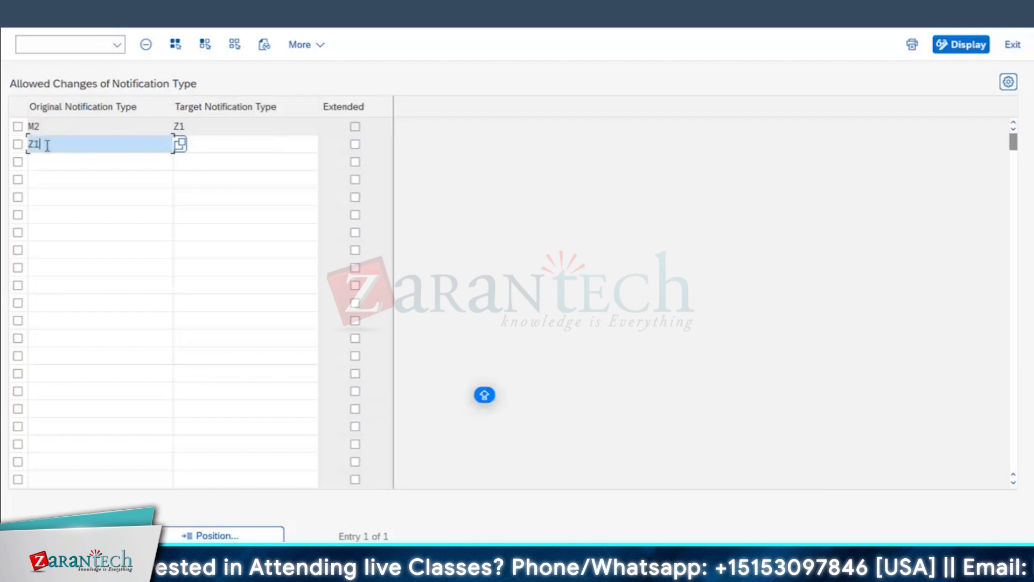
- Add the reverse entry from Z1 to M2, save to the customizing request NOTIFICATION CONFIGURATION - Z1, and leave the new entries
key("Tab")
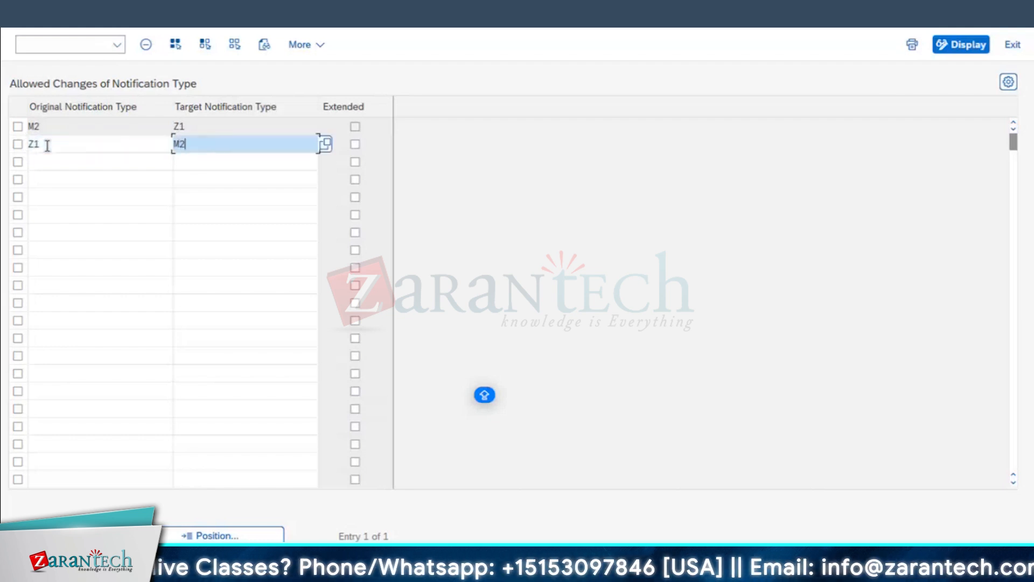
type("M2")
key("Return")
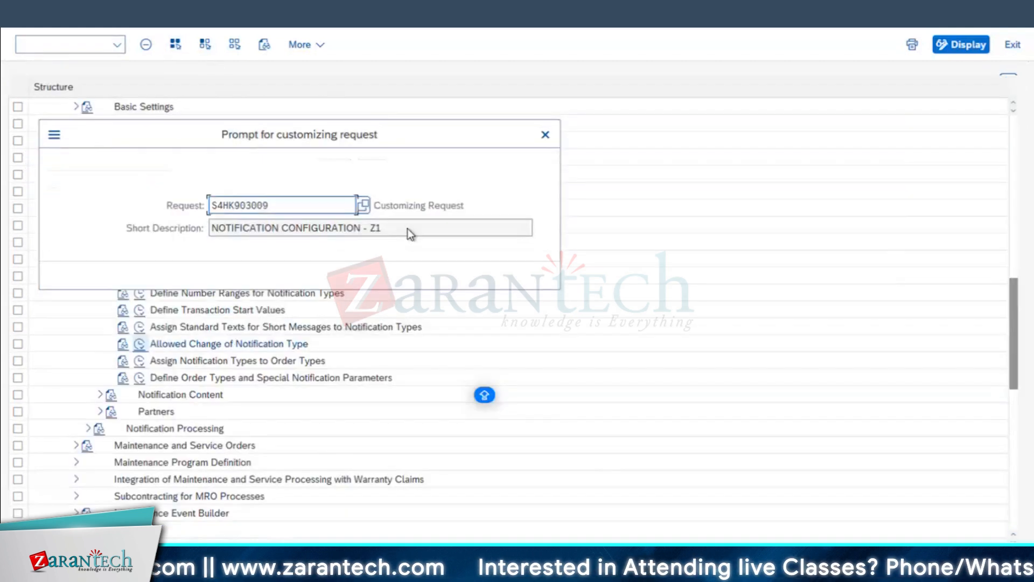
left_click(421, 274)
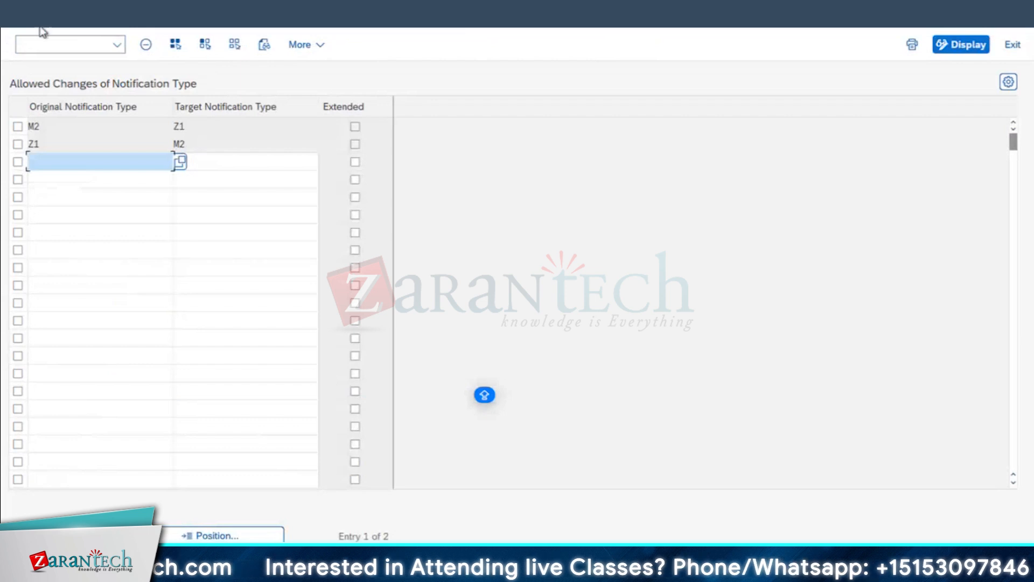
left_click(23, 16)
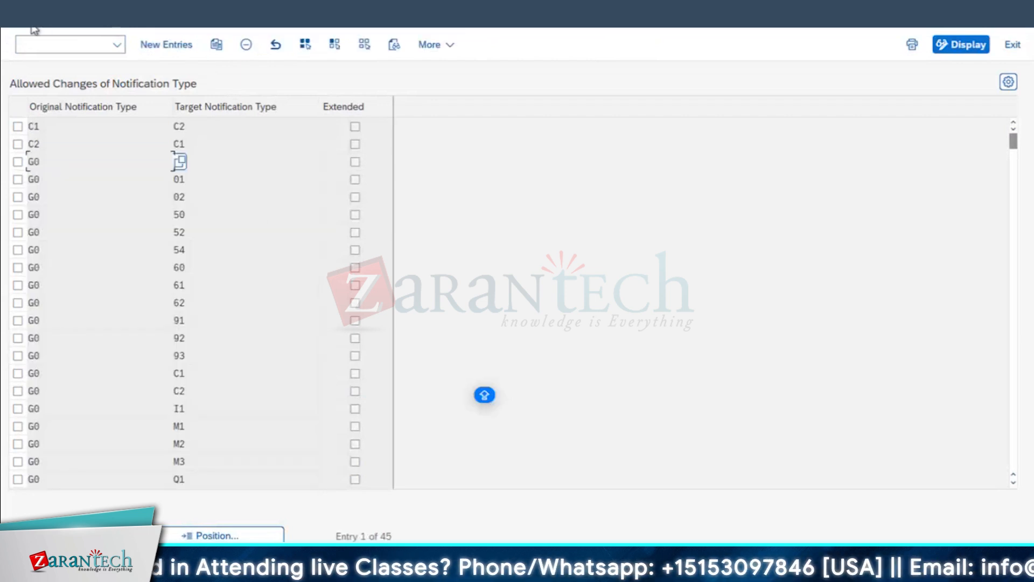
- In Assign Notification Types to Order Types, assign order type PM01 to notification type Z1 and return to the customizing structure
left_click(33, 30)
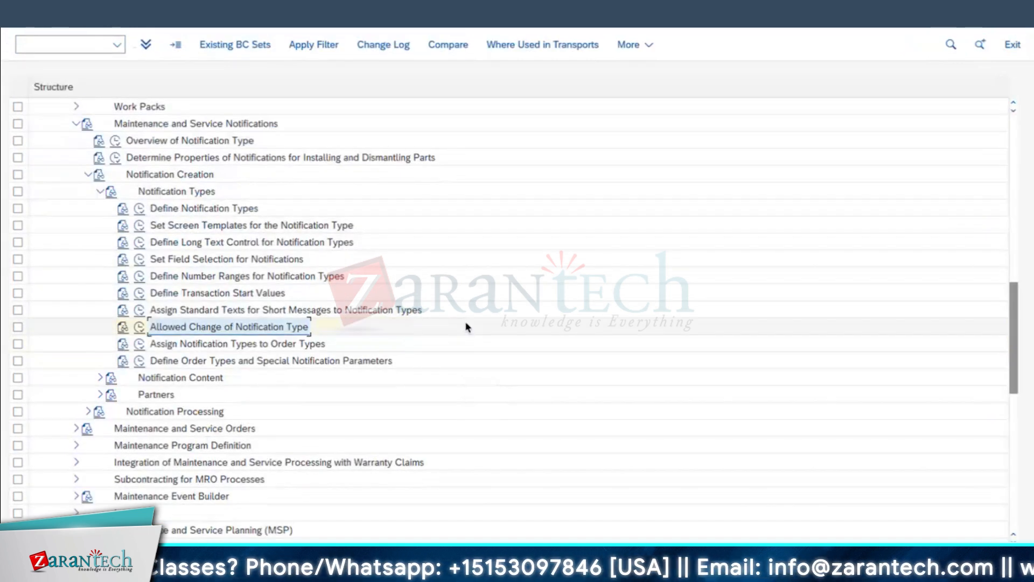
scroll(467, 328, "down", 1)
left_click(224, 331)
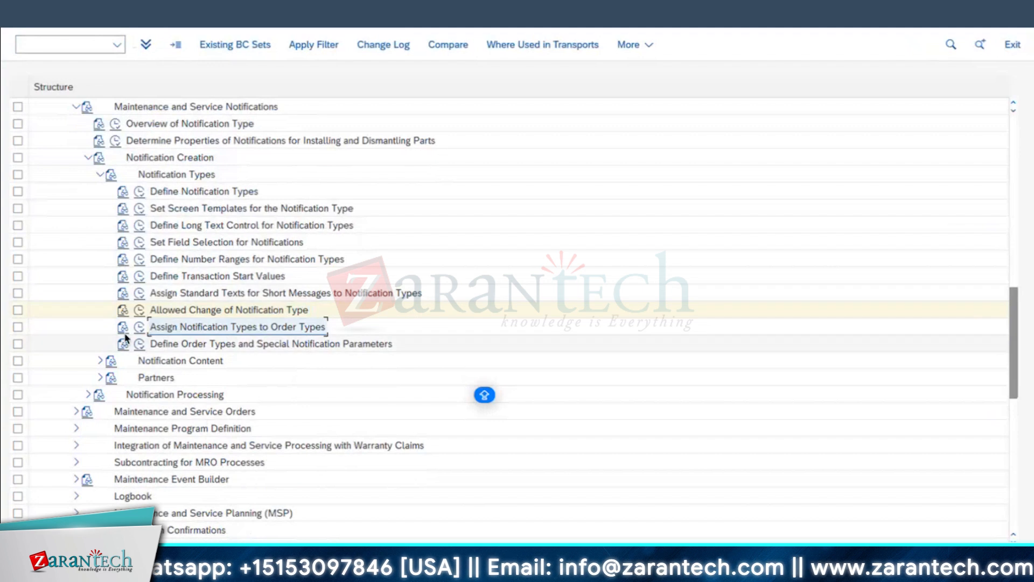
left_click(140, 326)
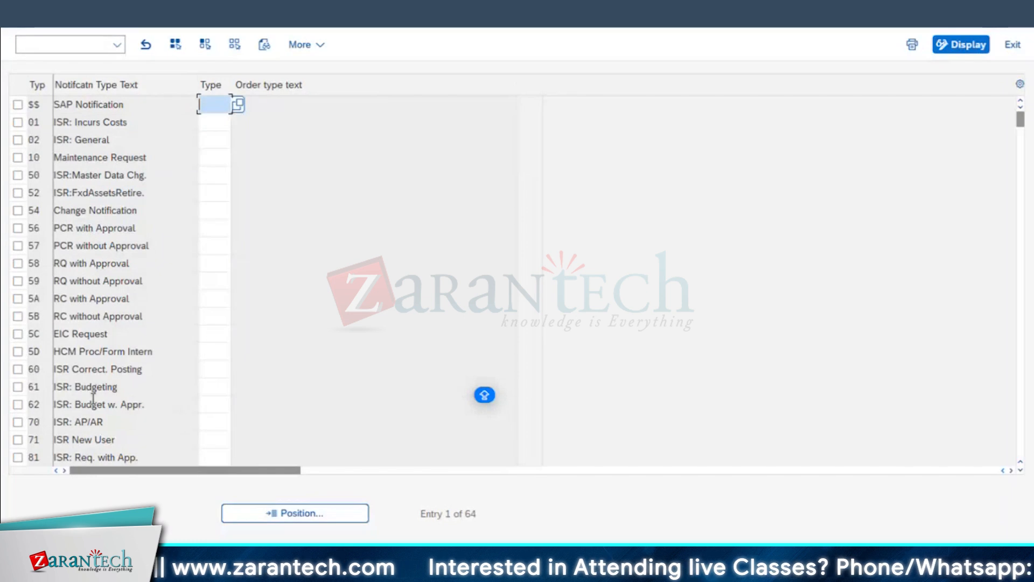
scroll(113, 372, "down", 1)
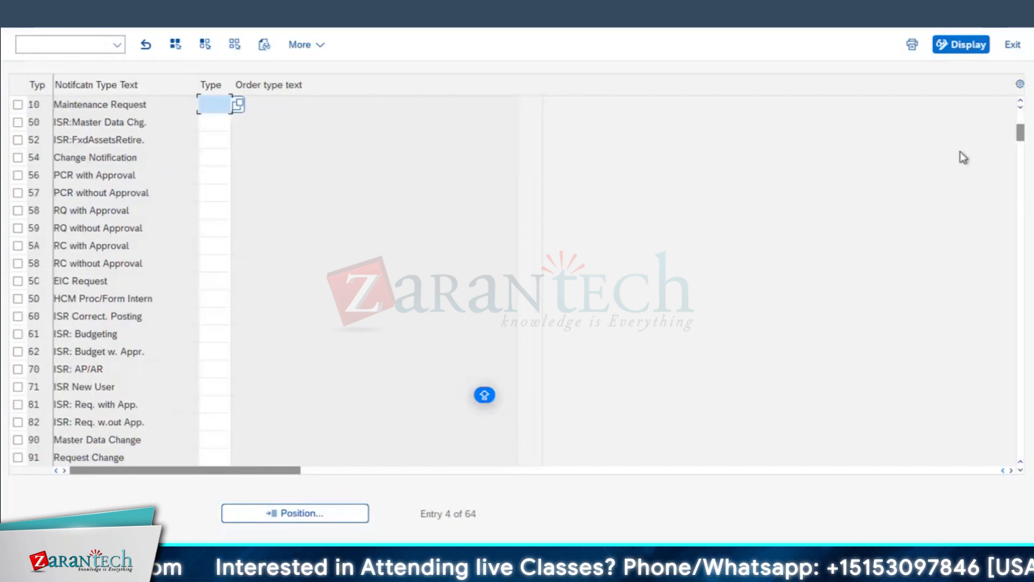
left_click(305, 511)
type("Z")
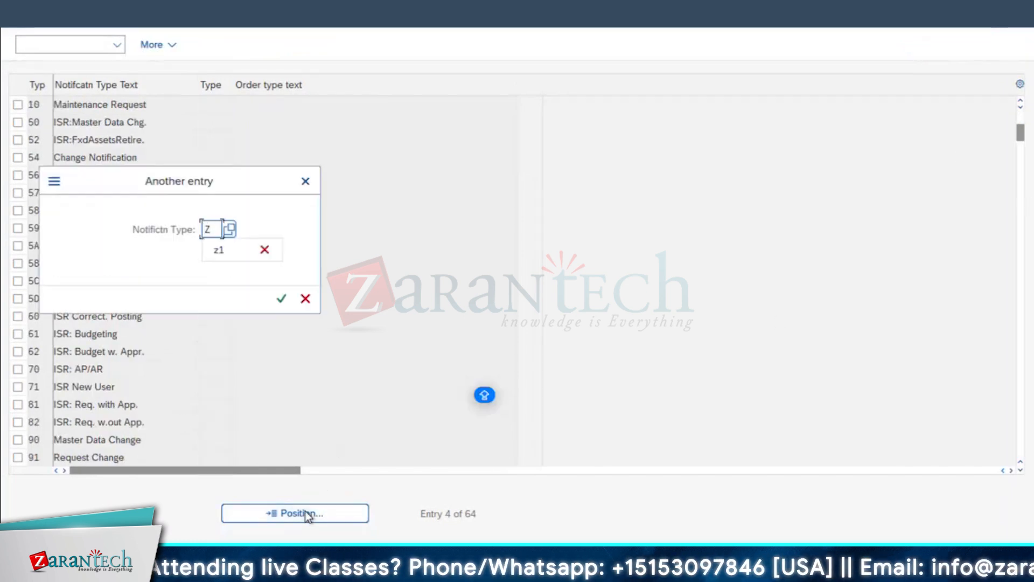
key("Return")
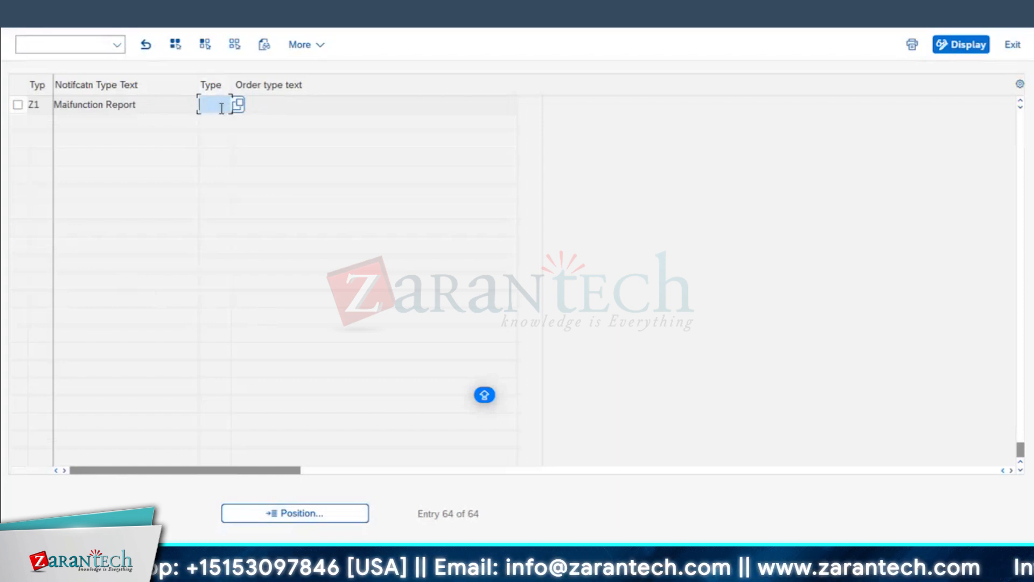
type("PM01")
key("Return")
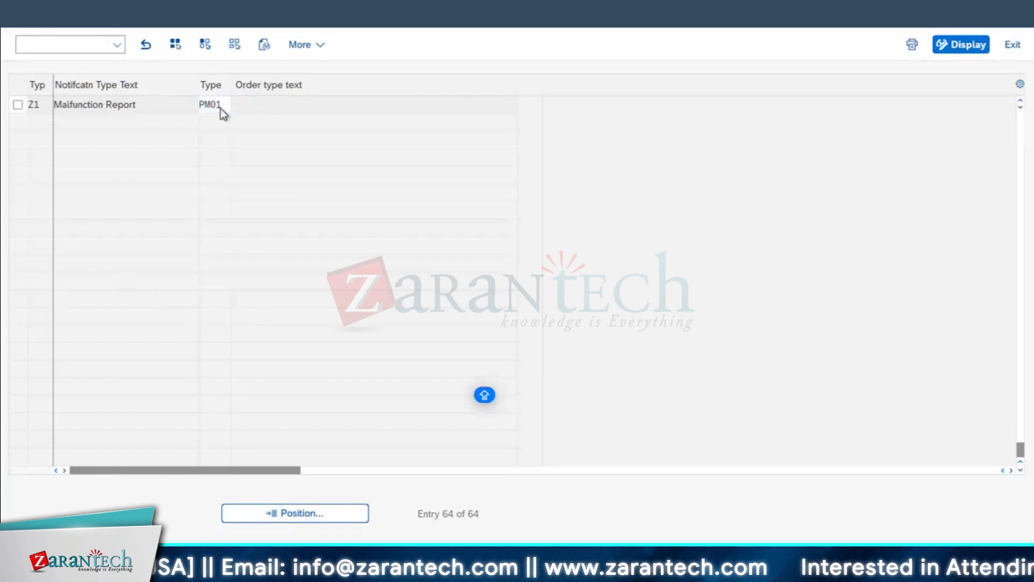
left_click_drag(316, 103, 125, 89)
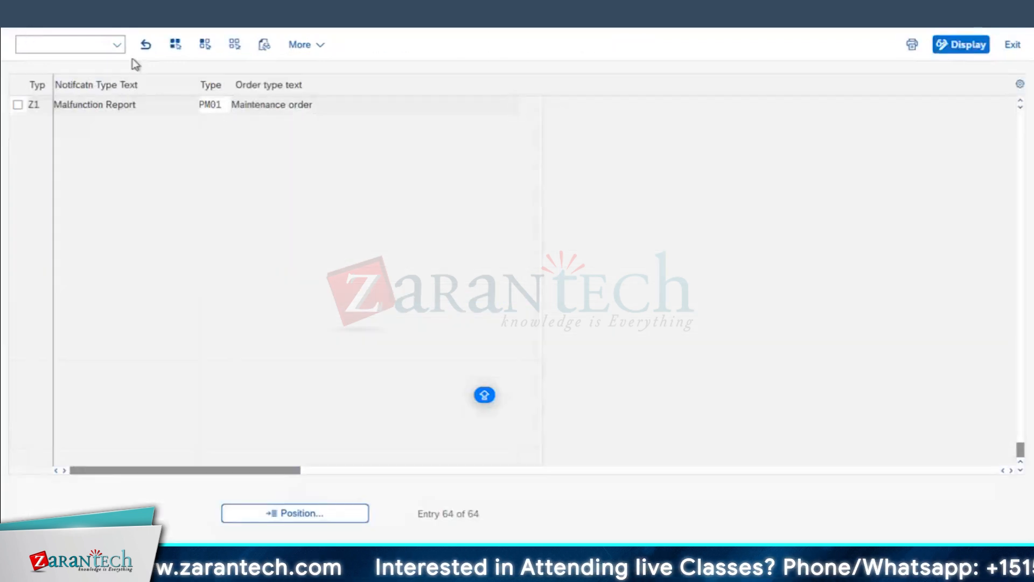
key("F3")
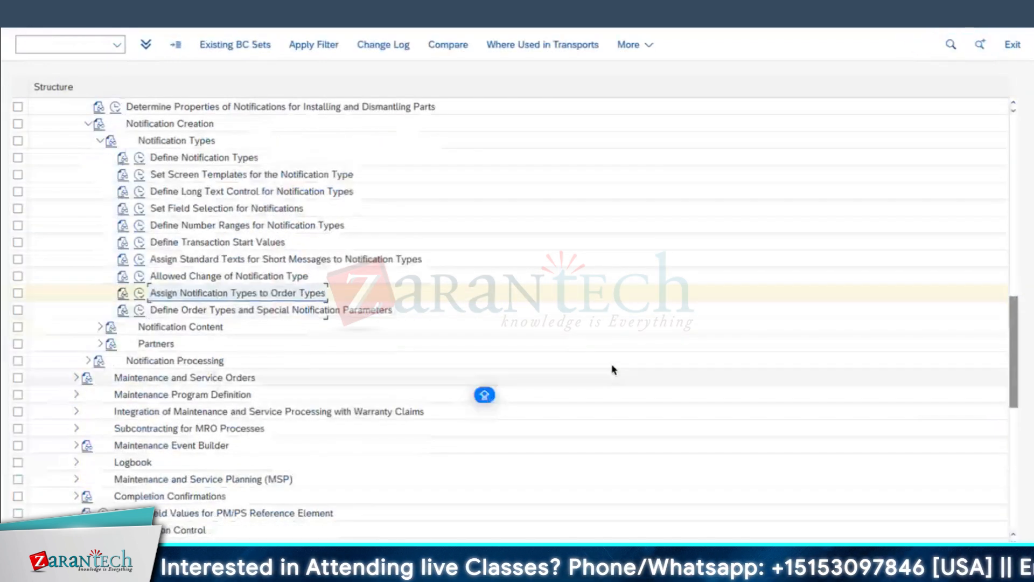
- Expand Notification Content in the structure and view the available activities of Maintain Catalogs
left_click(100, 327)
left_click(168, 344)
scroll(380, 367, "down", 2)
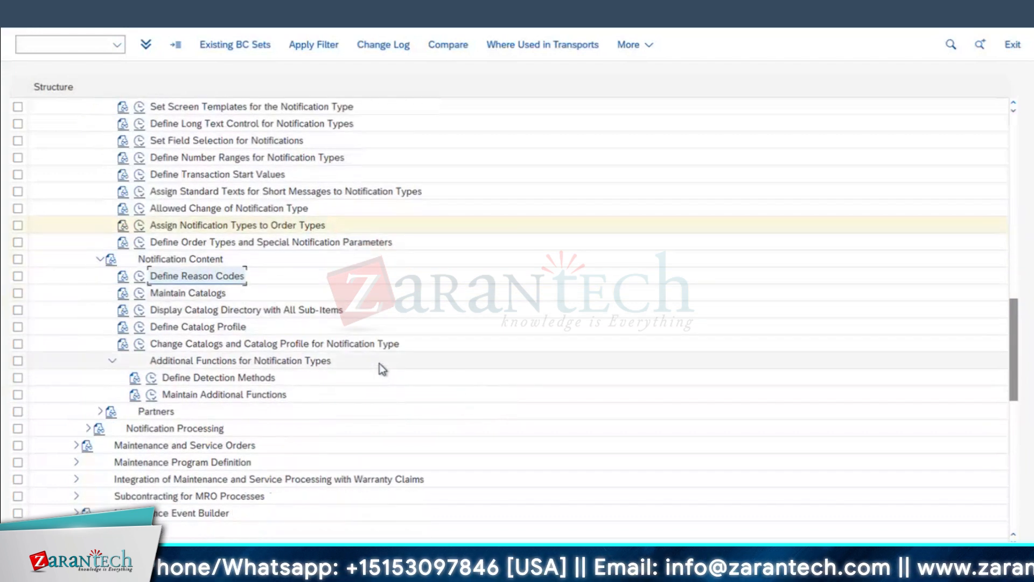
scroll(379, 363, "down", 1)
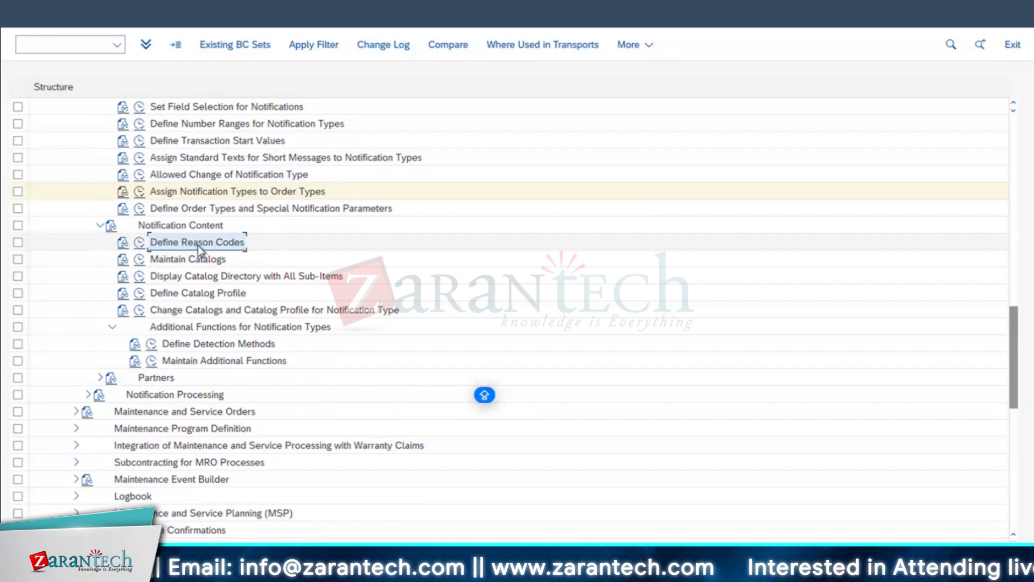
left_click(193, 260)
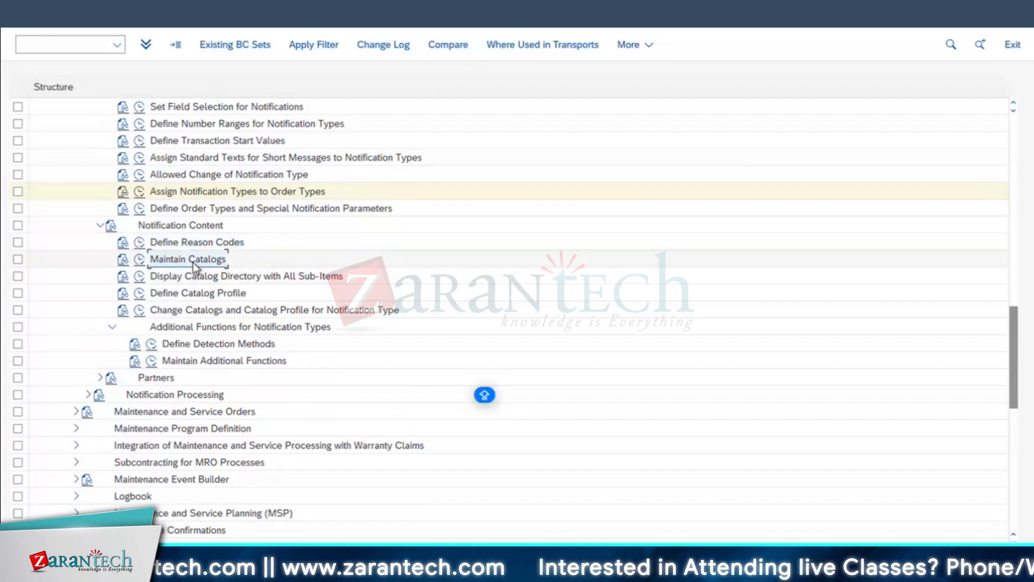
left_click(140, 260)
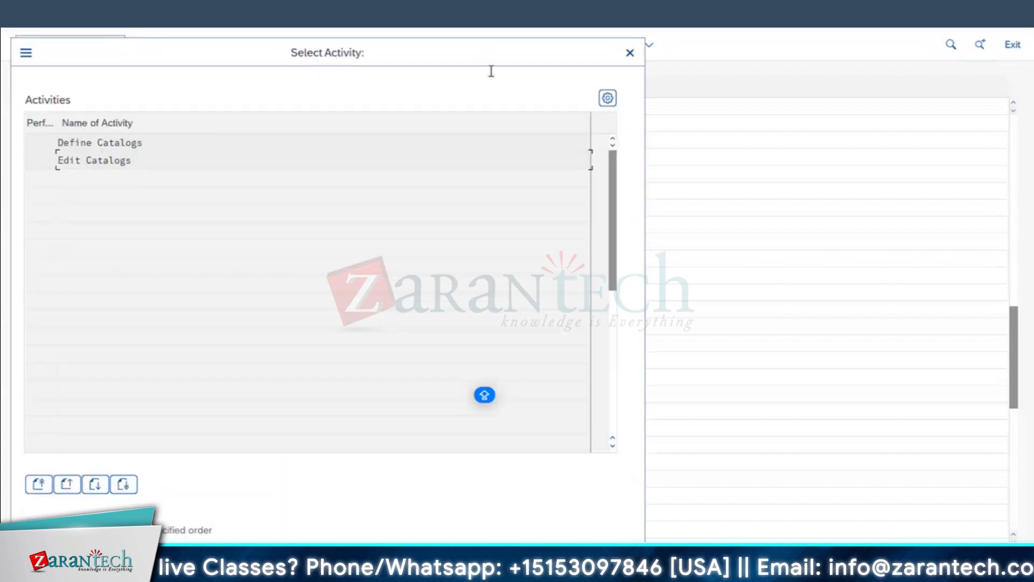
left_click(629, 52)
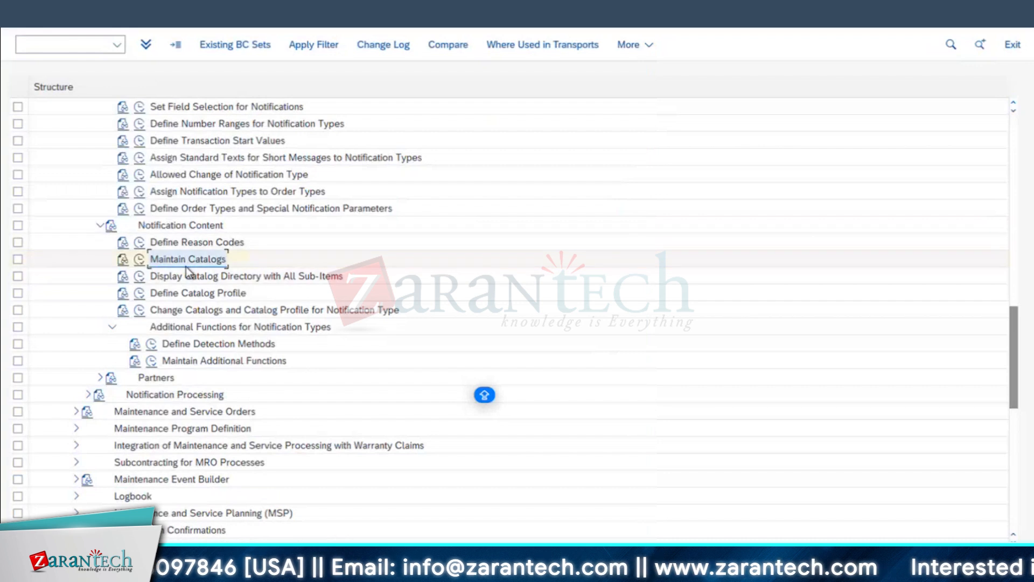
- In Define Catalog Profile, examine the catalogs and code groups of profile RI-DG-CAT, and return to the structure
left_click(198, 295)
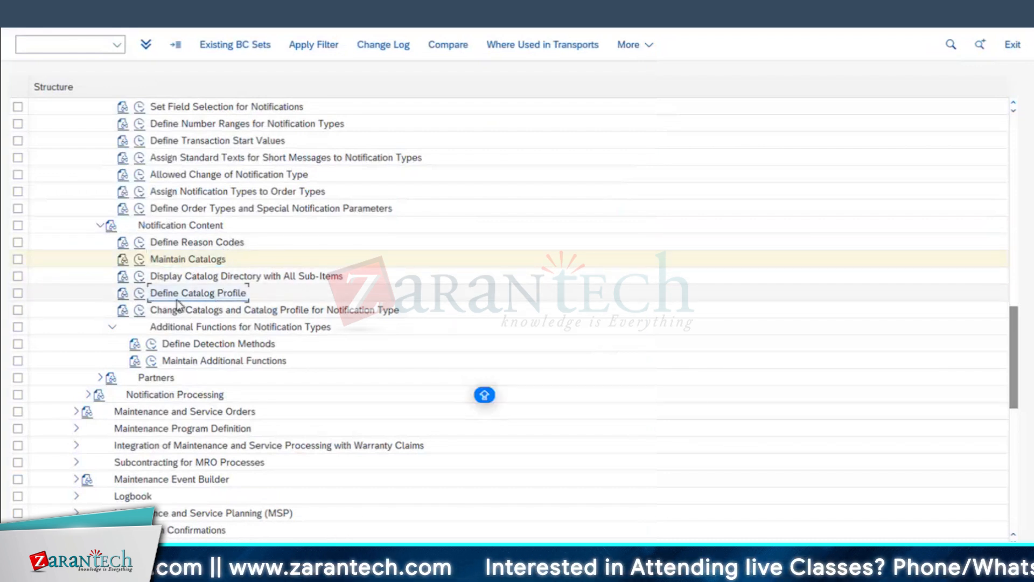
left_click(141, 293)
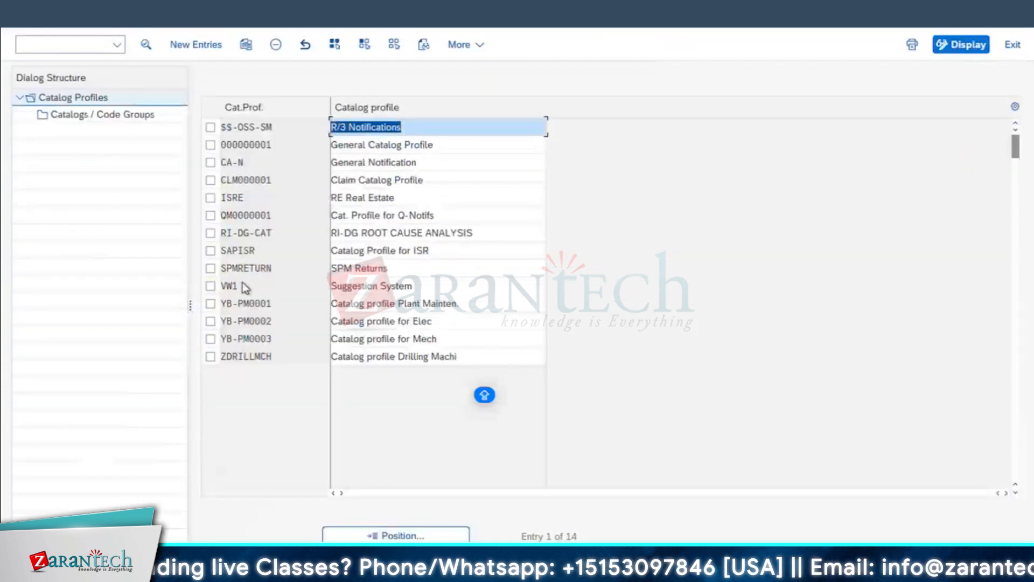
left_click_drag(273, 233, 199, 234)
left_click(210, 233)
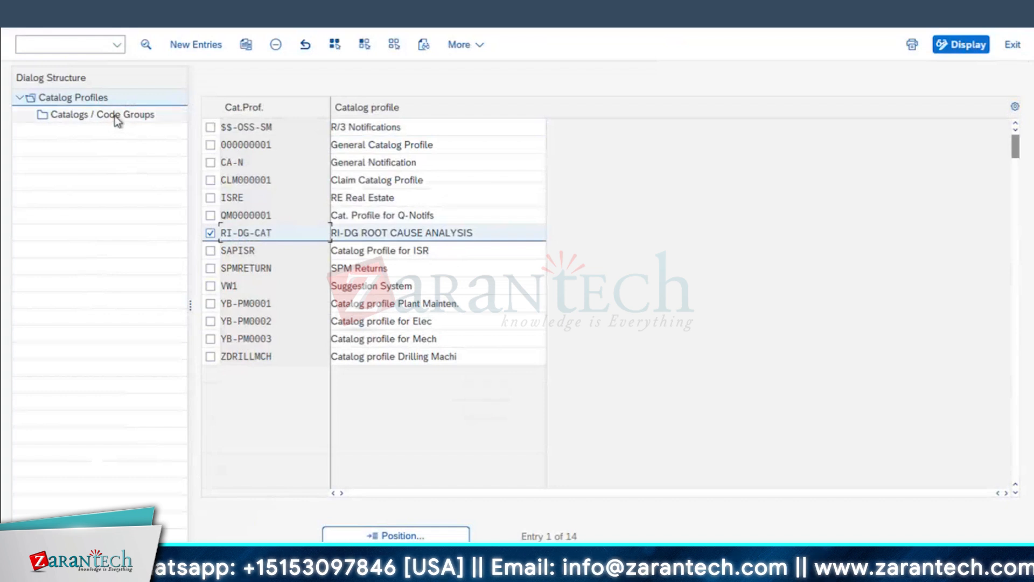
double_click(115, 119)
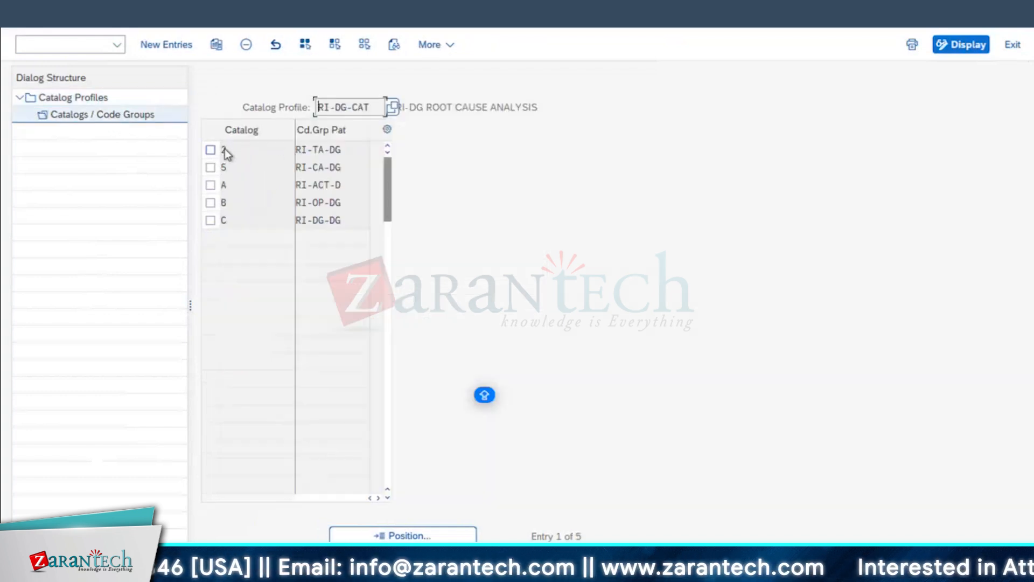
key("F3")
key("F3")
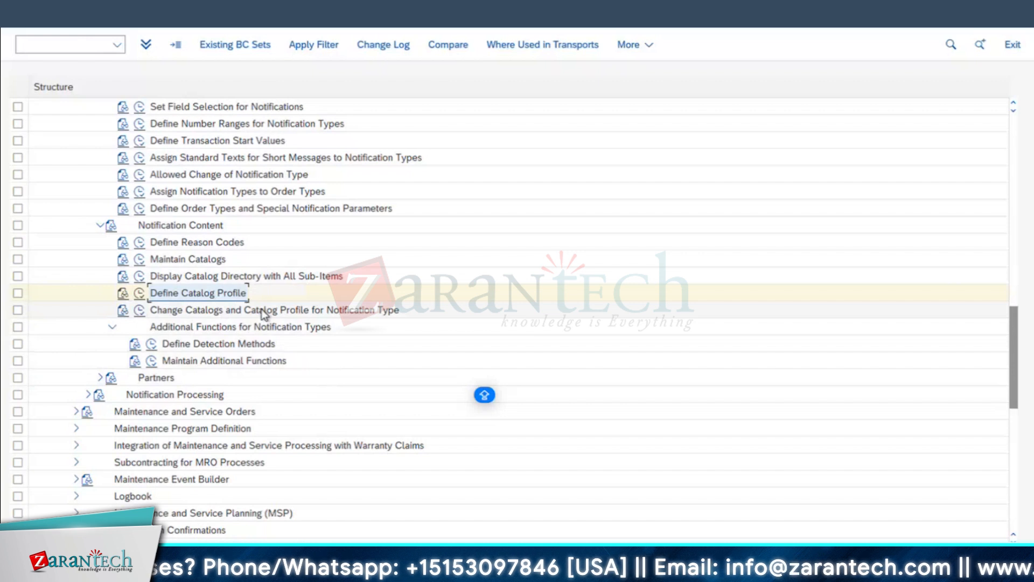
- In Define Notification Types, check the catalog profile in the details of type Z1, and return to the structure
left_click(388, 312)
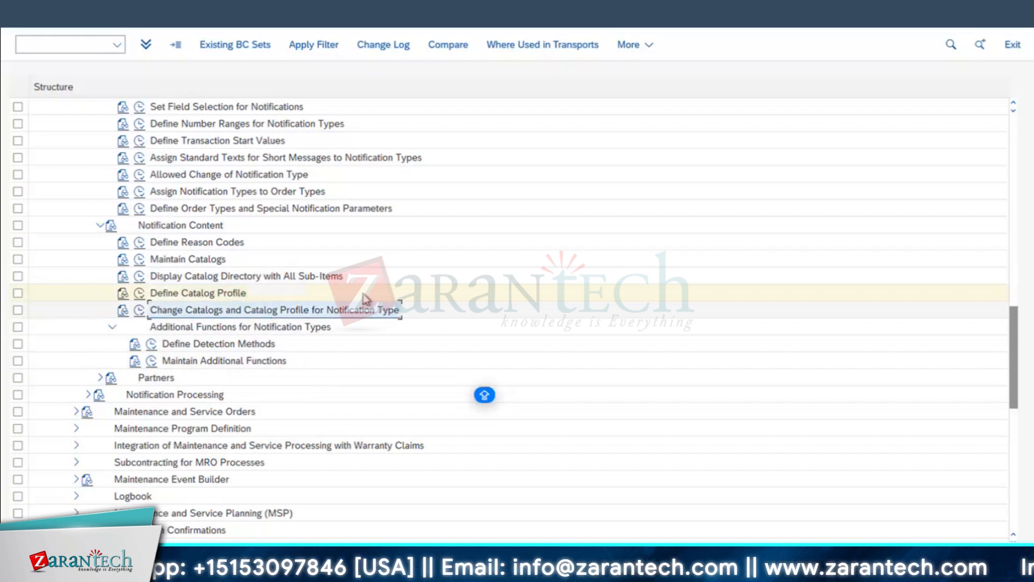
scroll(382, 173, "up", 5)
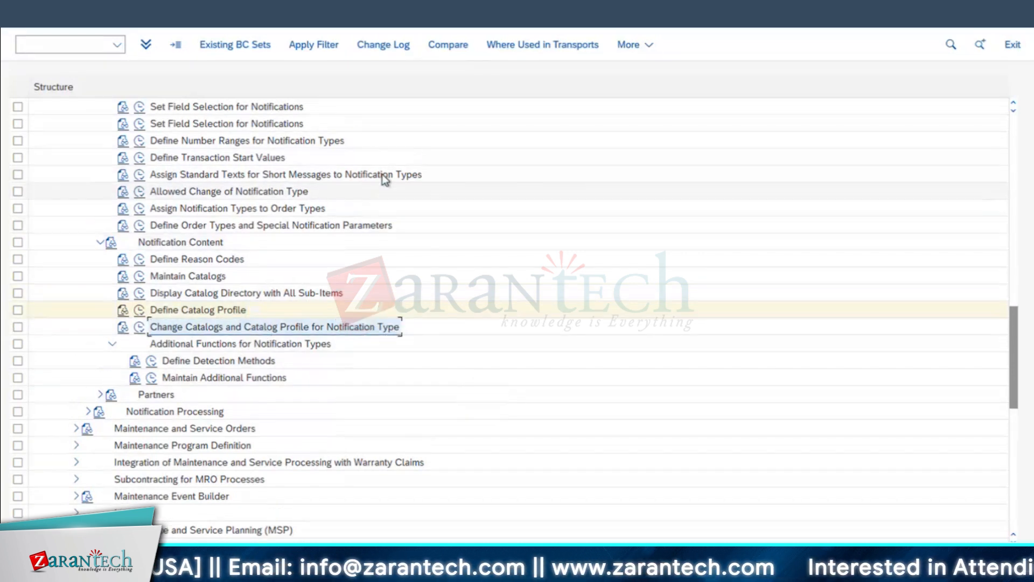
scroll(219, 158, "up", 3)
double_click(169, 210)
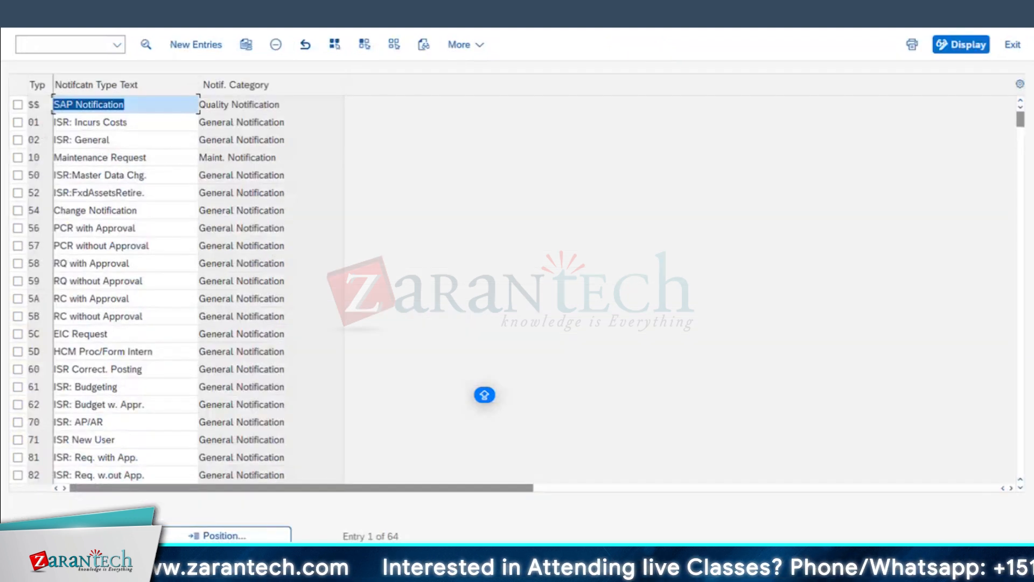
left_click(227, 535)
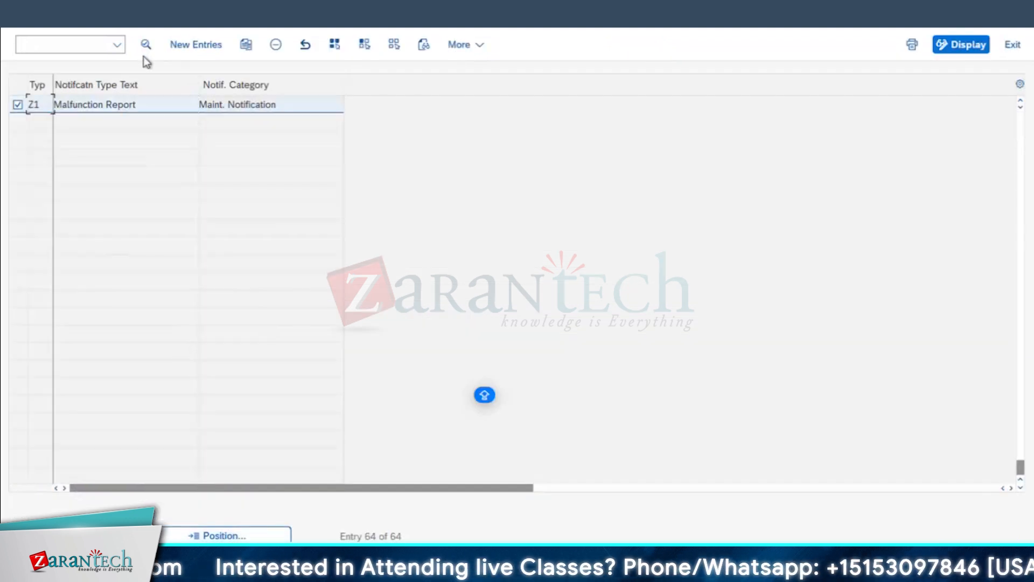
left_click(146, 44)
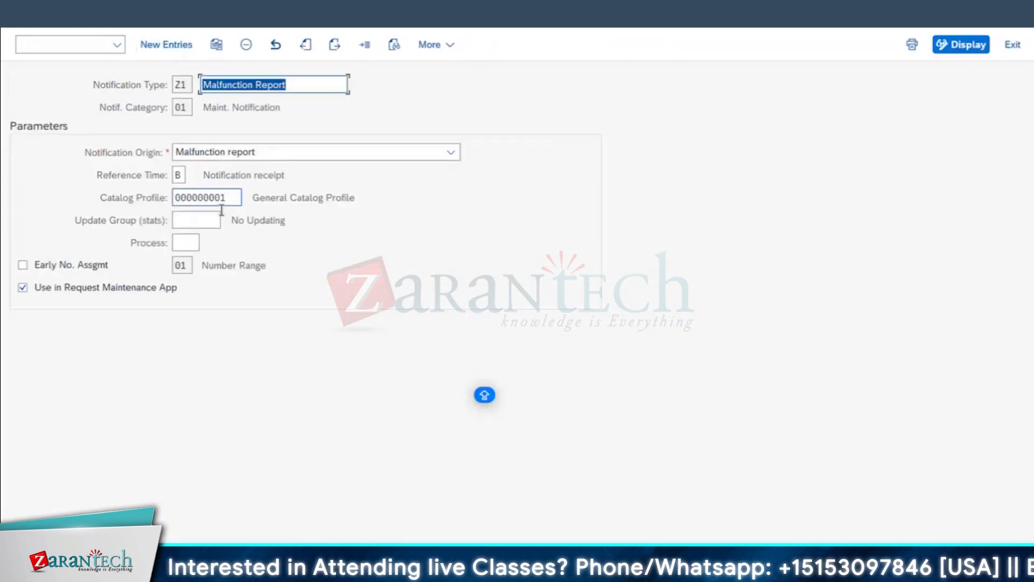
left_click(146, 212)
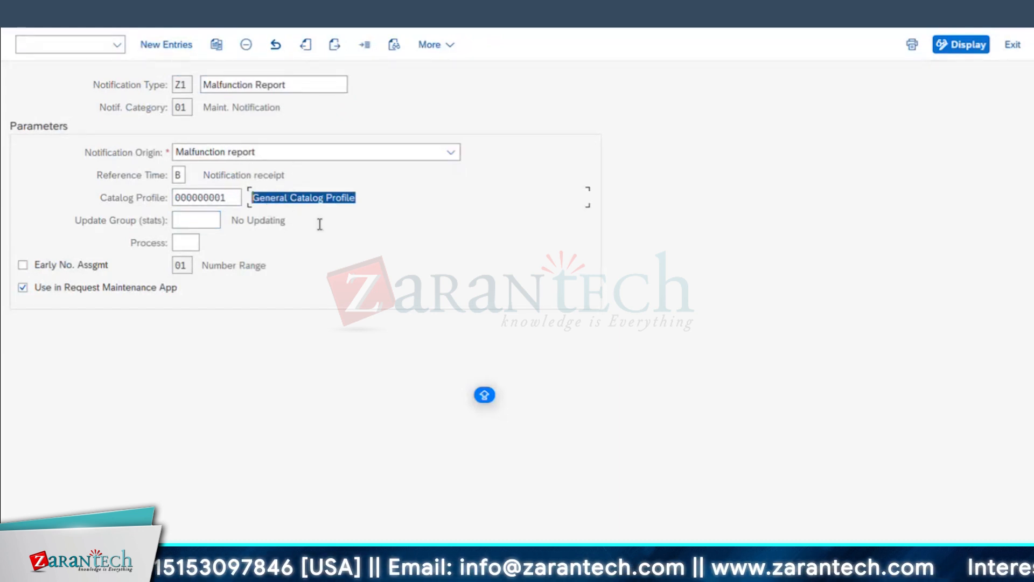
left_click(22, 20)
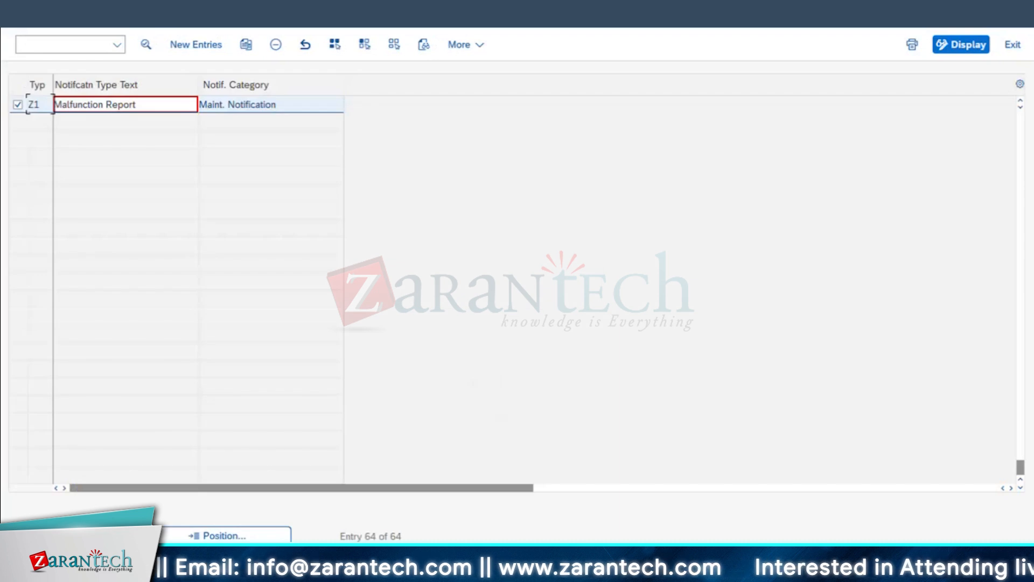
left_click(21, 20)
- In Change Catalogs and Catalog Profile for Notification Type, locate type Z1 and open its details
left_click(264, 379)
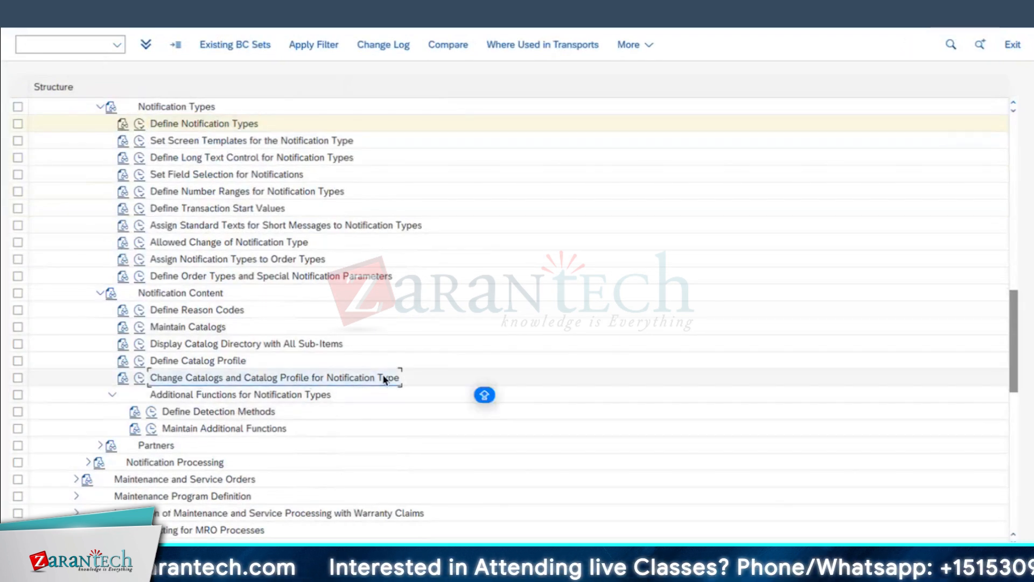
left_click(139, 378)
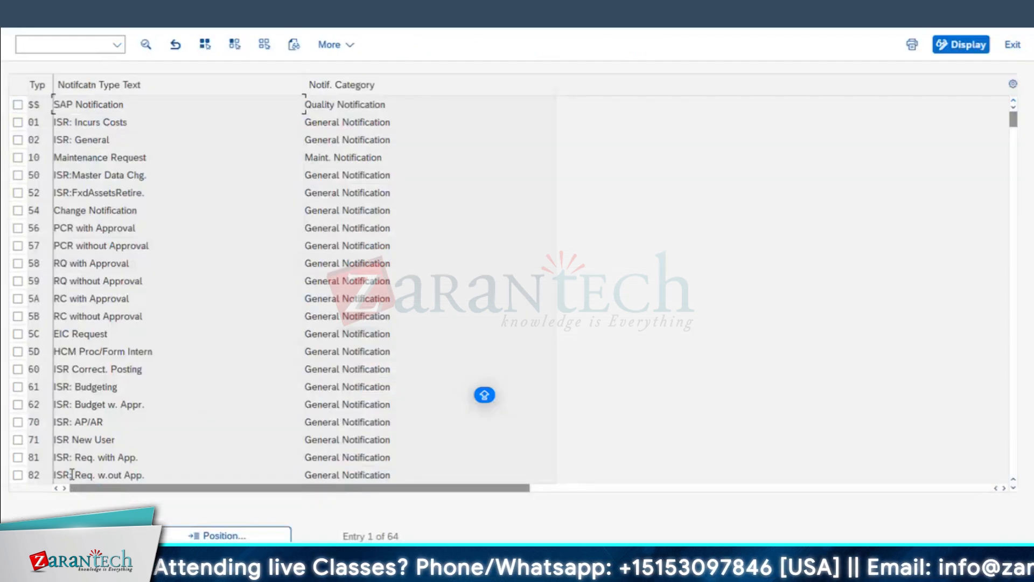
left_click(226, 535)
type("Z1")
key("Return")
left_click(18, 105)
left_click(146, 45)
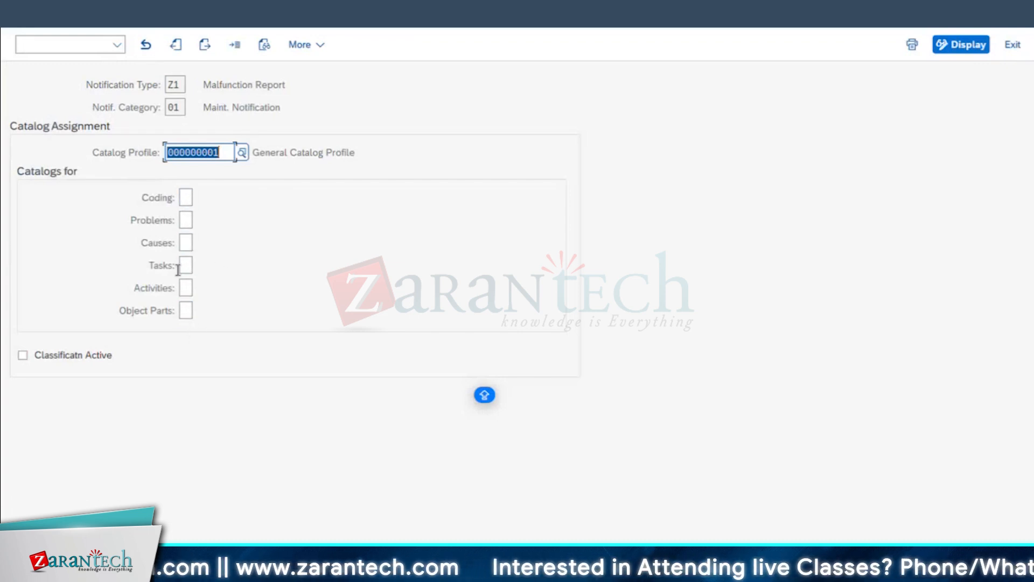
- Assign catalog B to Object Parts and catalog 5 to Causes for notification type Z1
left_click(188, 310)
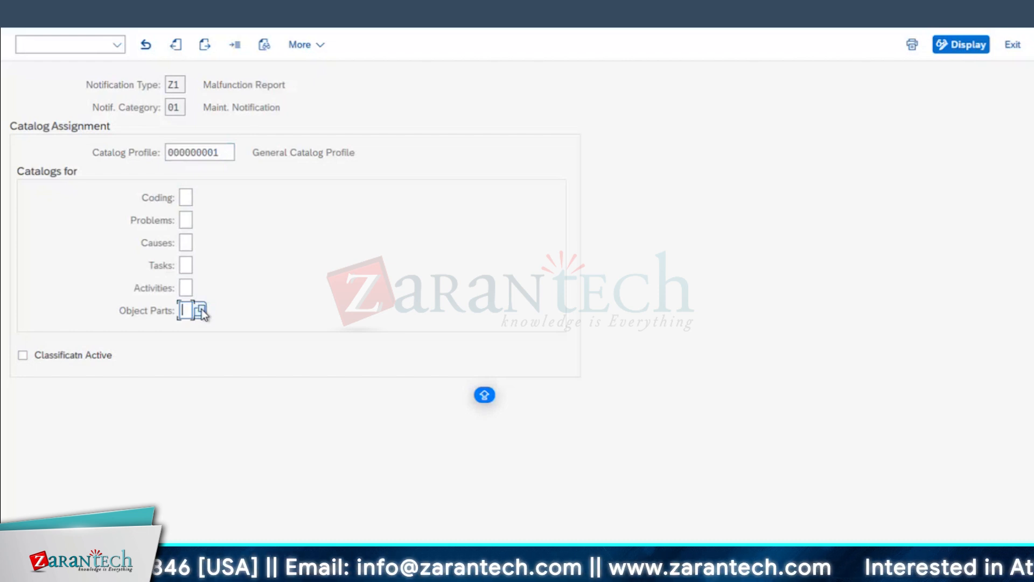
left_click(201, 310)
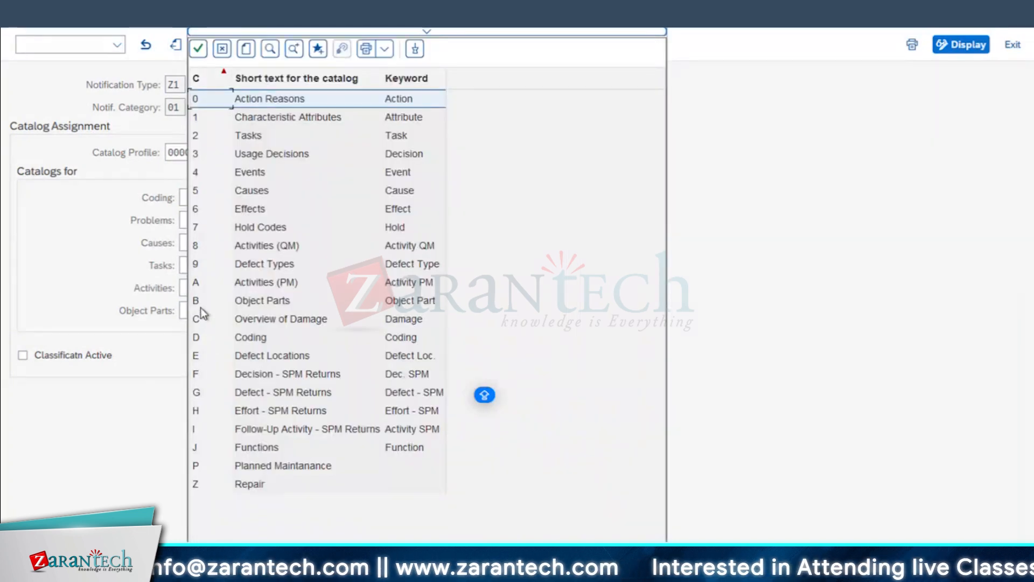
double_click(195, 300)
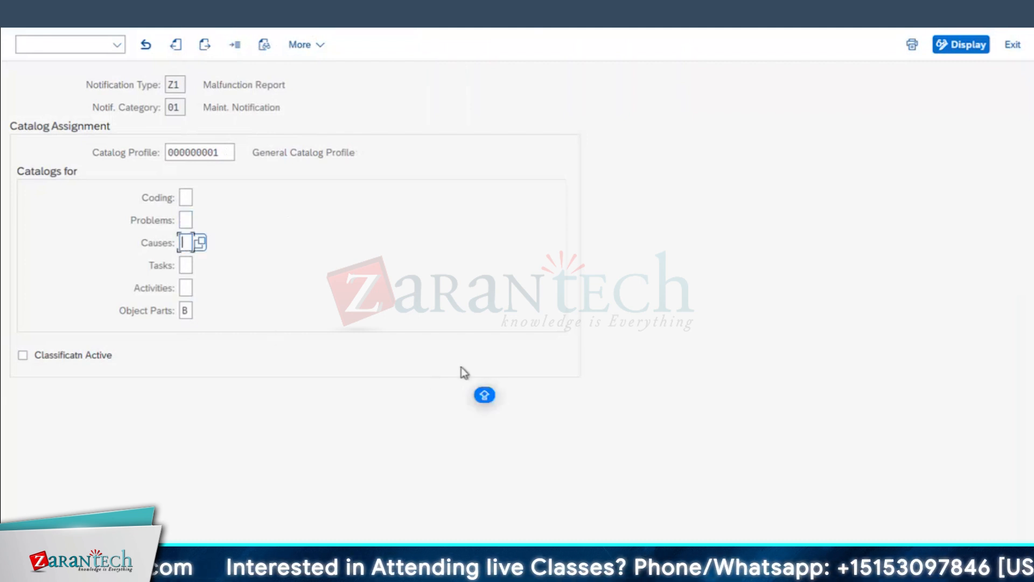
left_click(199, 243)
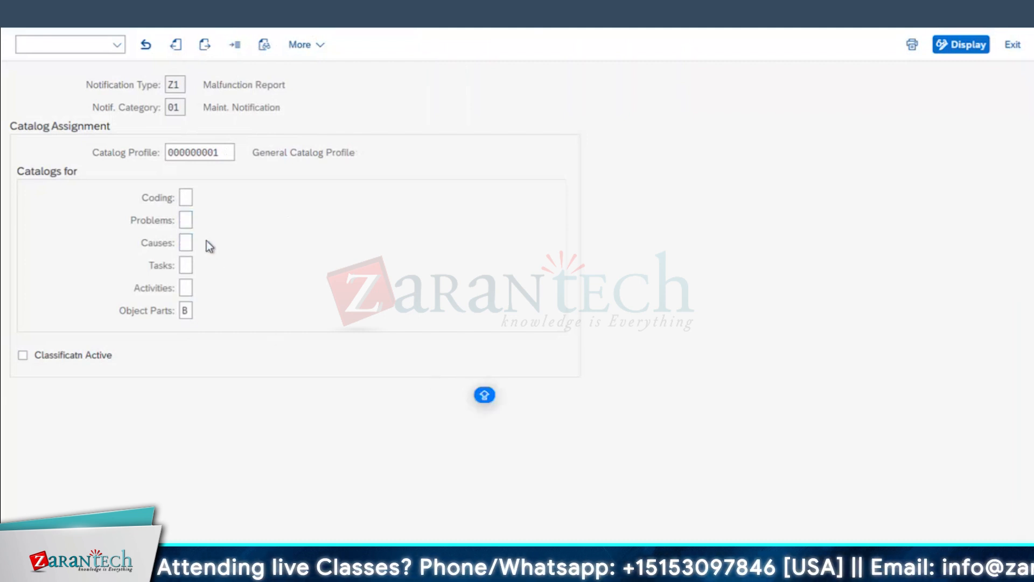
left_click_drag(283, 245, 314, 118)
left_click(237, 324)
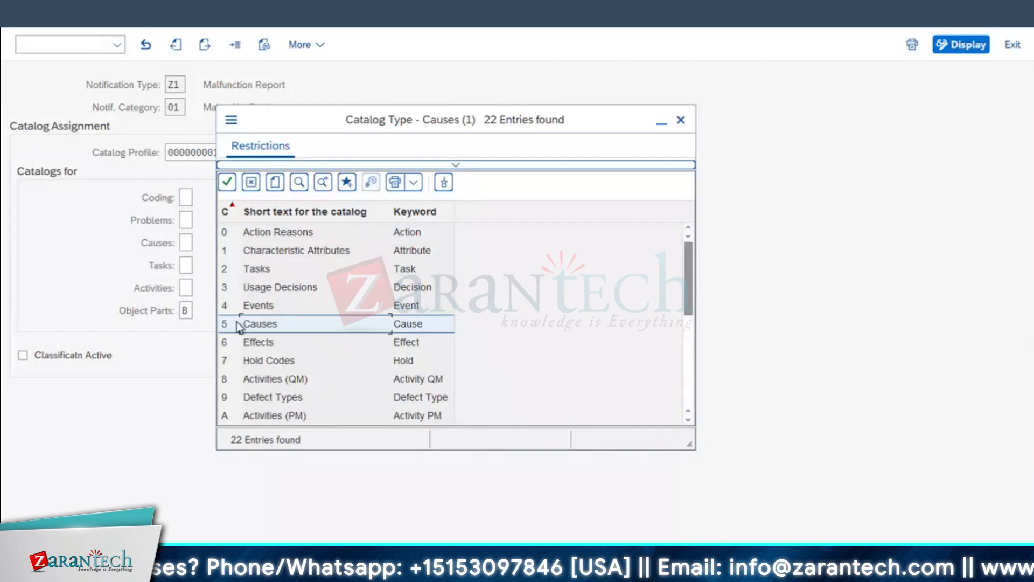
double_click(237, 323)
- Assign catalog C, Overview of Damage, to Problems for notification type Z1
left_click(188, 219)
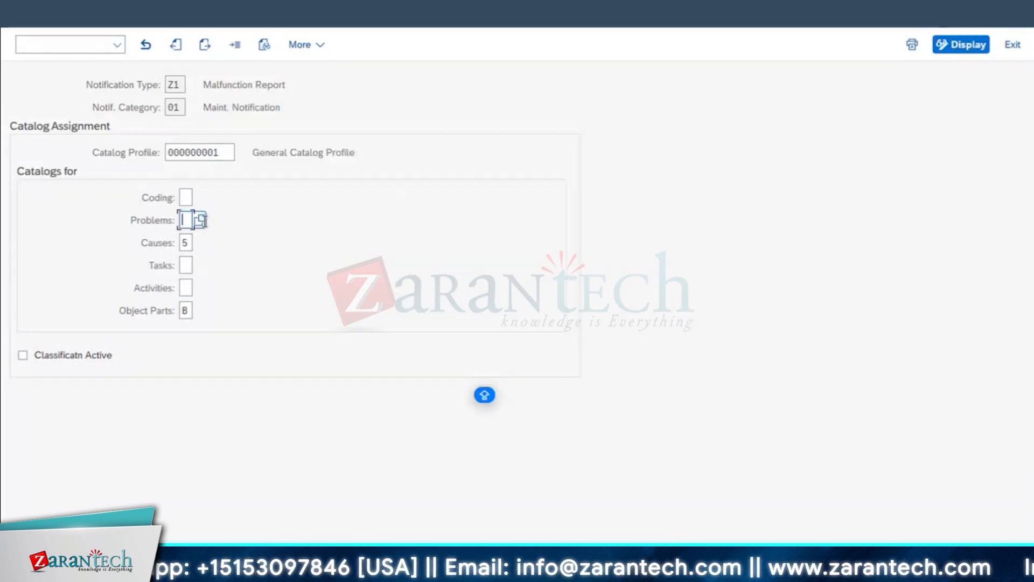
left_click(200, 220)
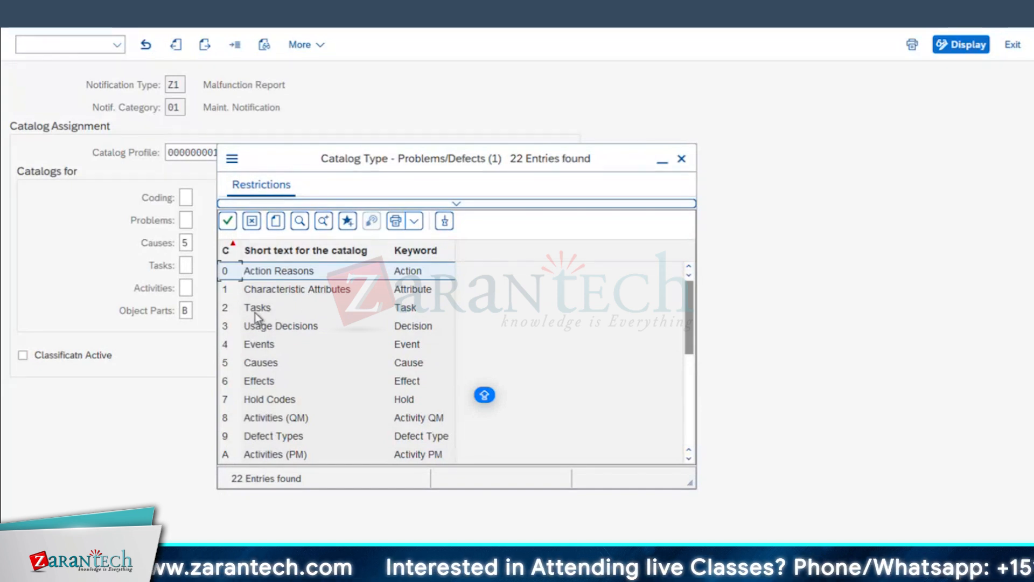
scroll(275, 390, "down", 2)
left_click(268, 379)
left_click(268, 379)
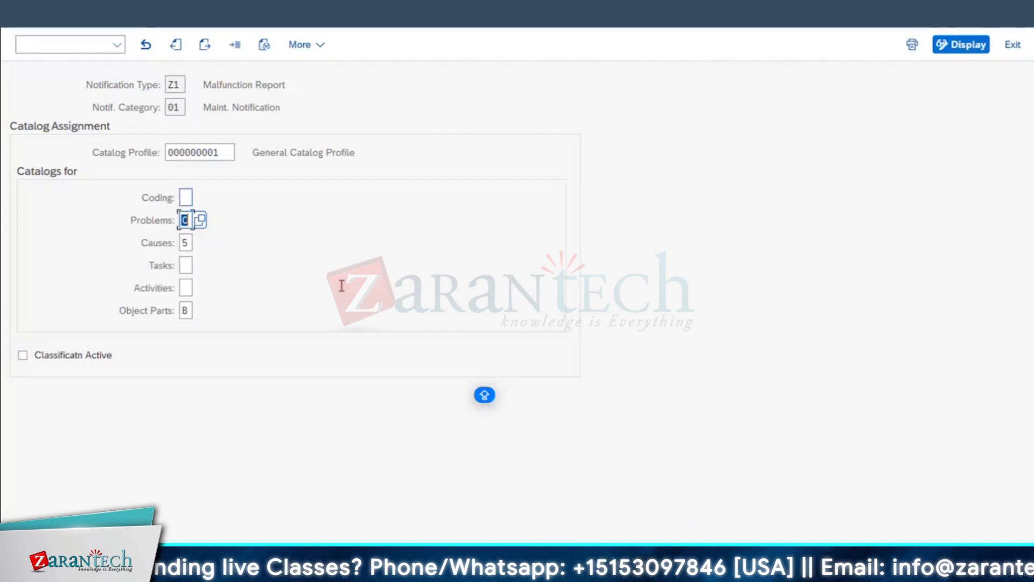
- Assign catalog 2 to Tasks and catalog A, Activities (PM), to Activities for notification type Z1
left_click(185, 264)
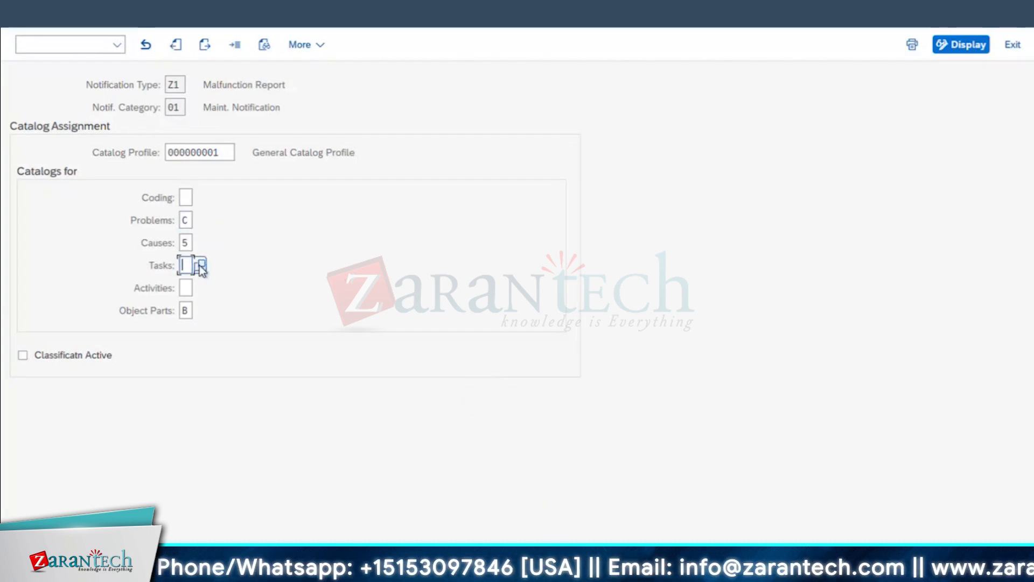
left_click(186, 265)
type("2")
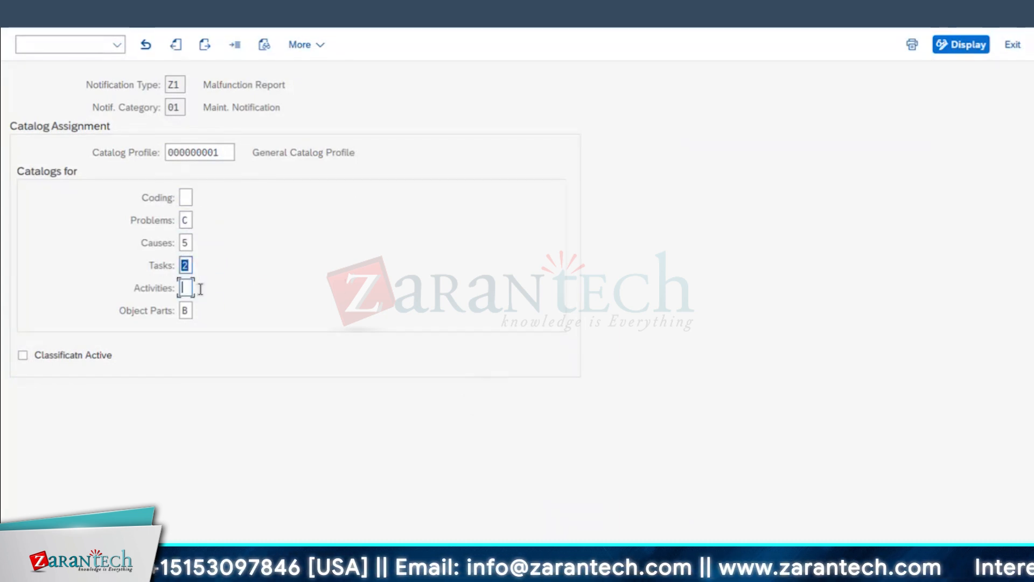
left_click(186, 288)
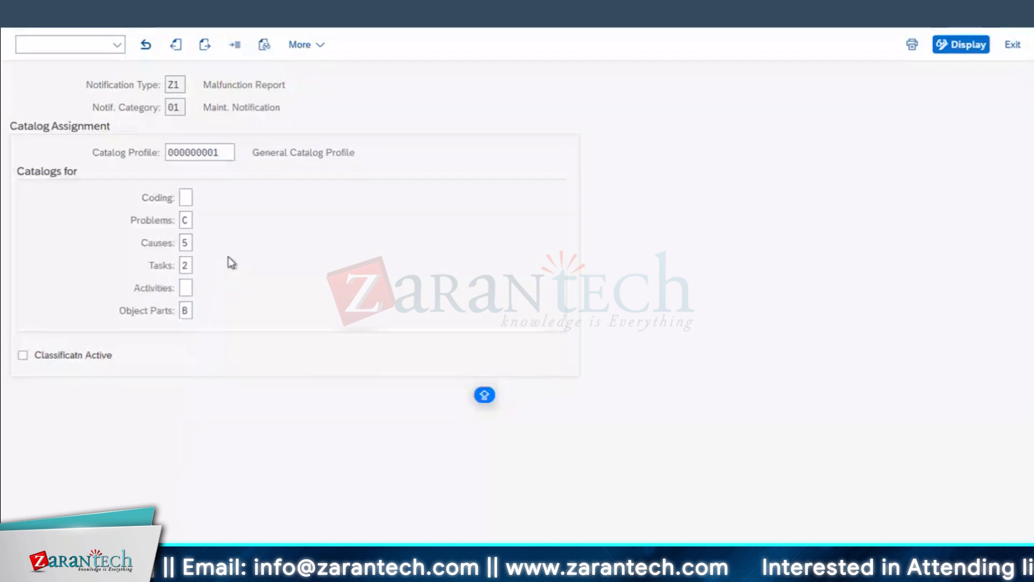
key("F4")
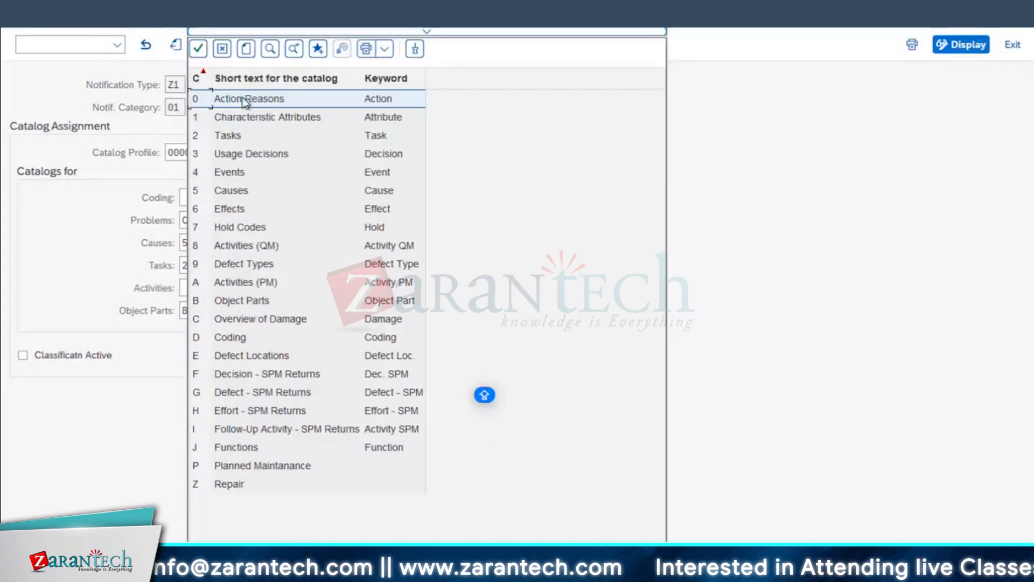
double_click(229, 281)
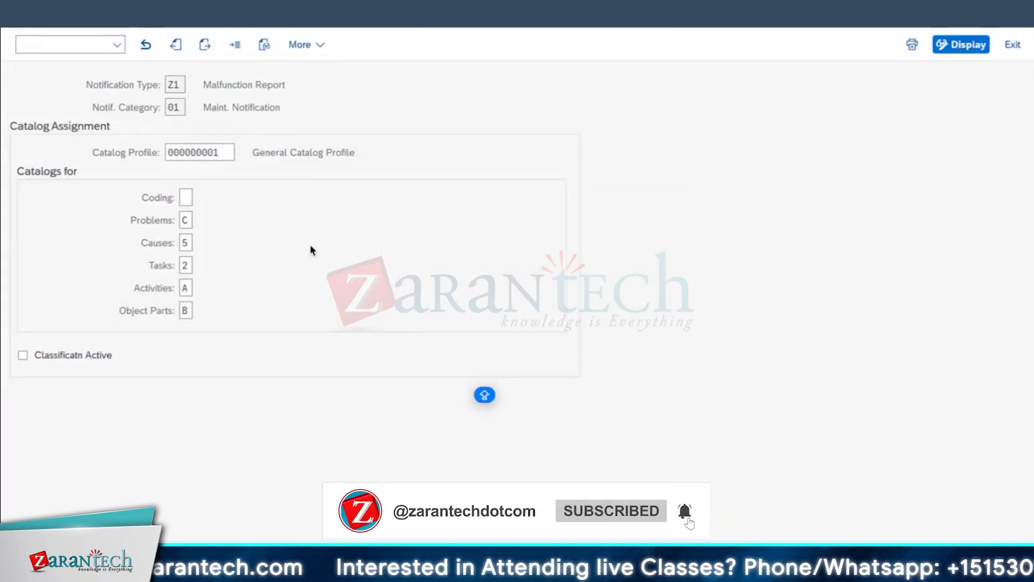
key("Return")
- Examine the catalog types available for Coding, including entry D, and close the list without choosing one
left_click(188, 197)
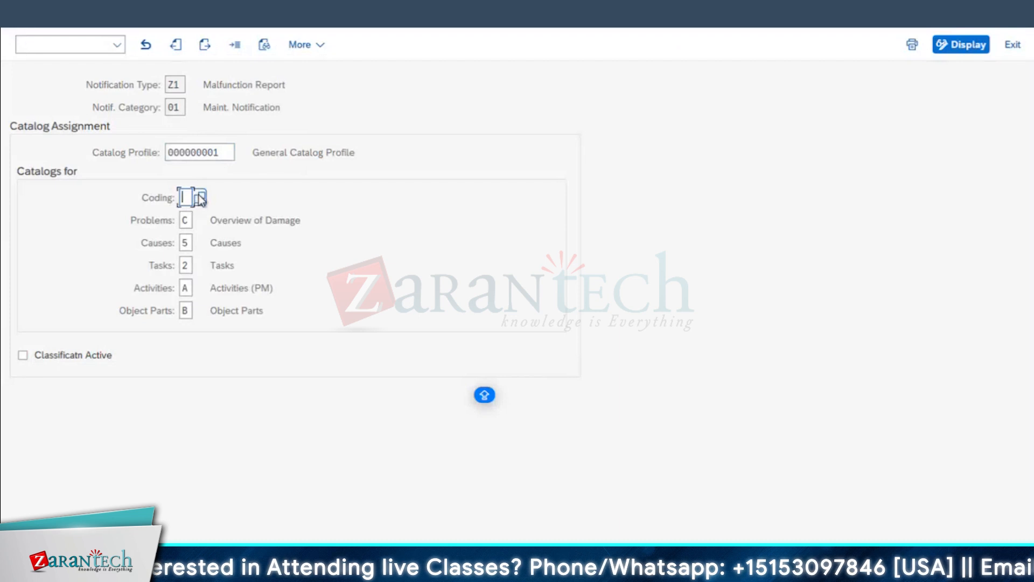
left_click(201, 198)
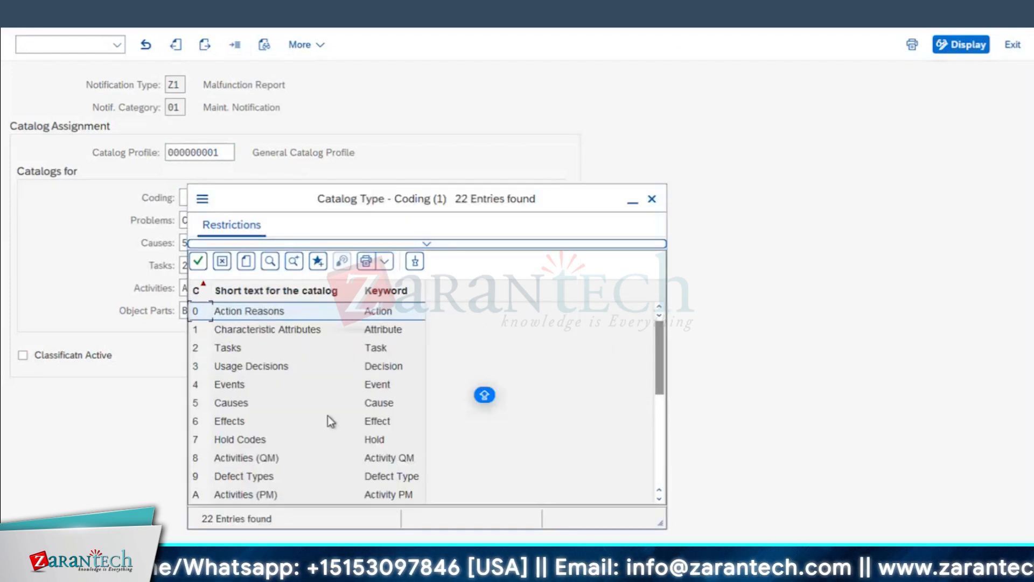
scroll(334, 412, "down", 2)
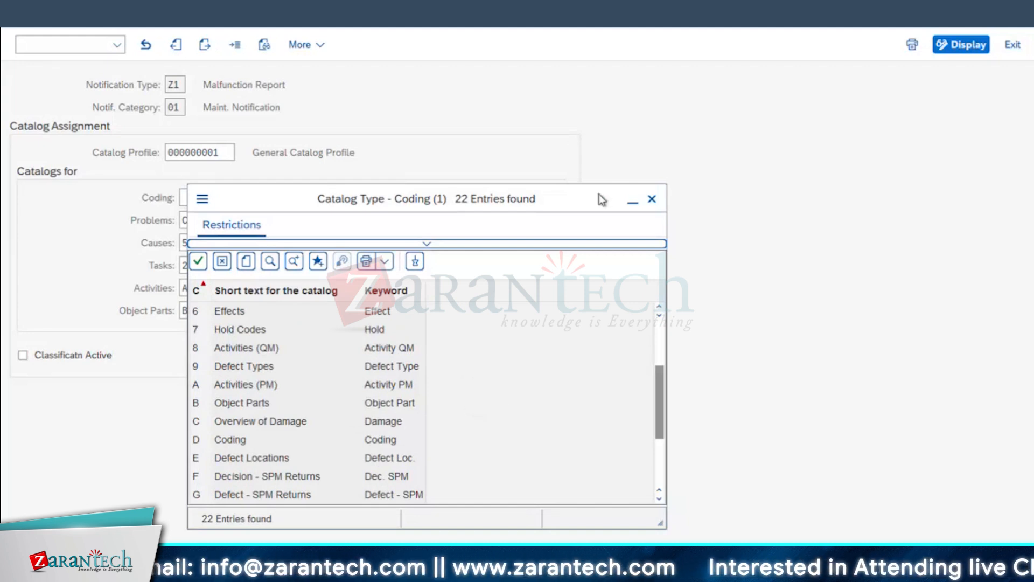
left_click_drag(599, 194, 783, 178)
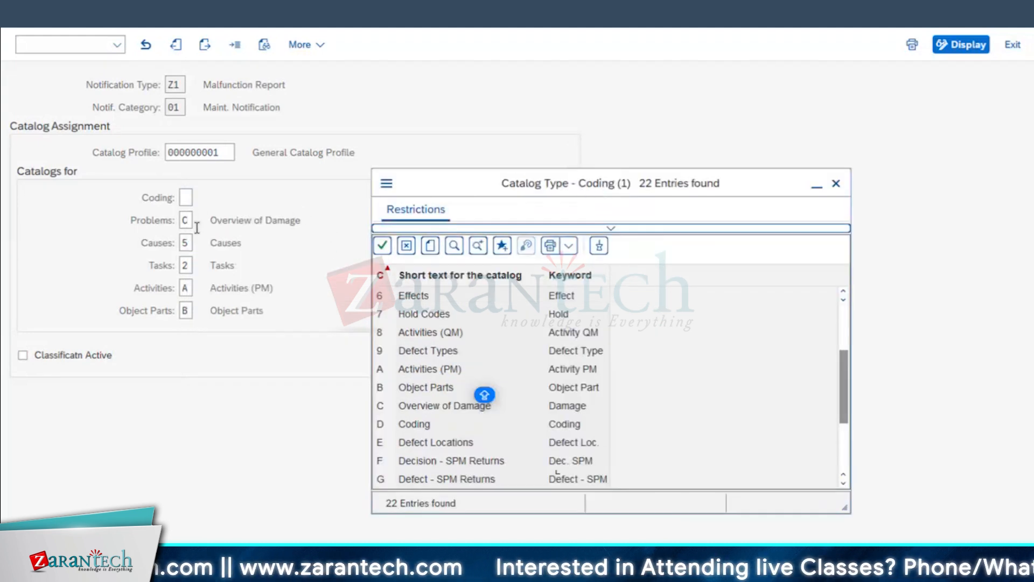
left_click(184, 199)
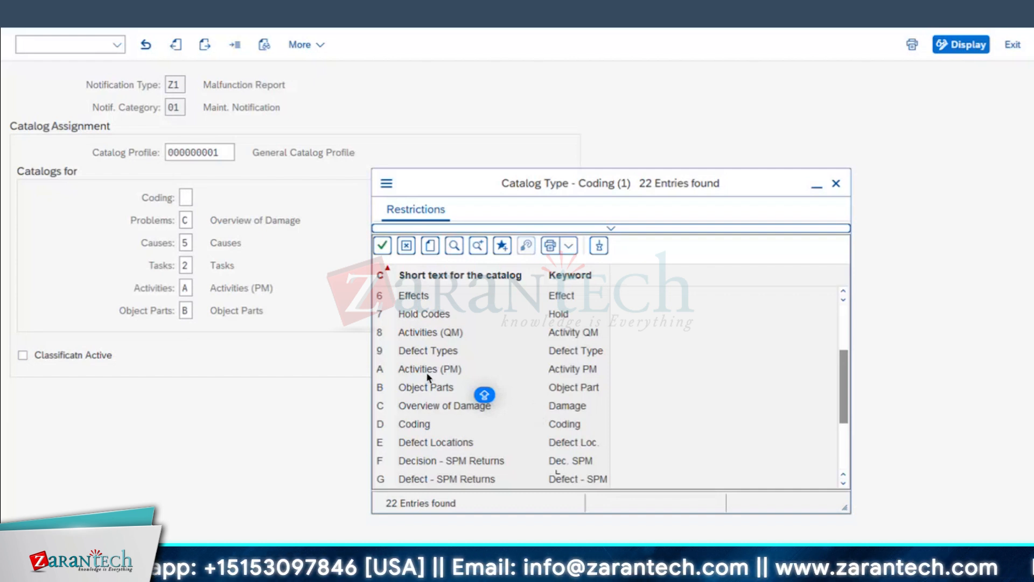
left_click(428, 424)
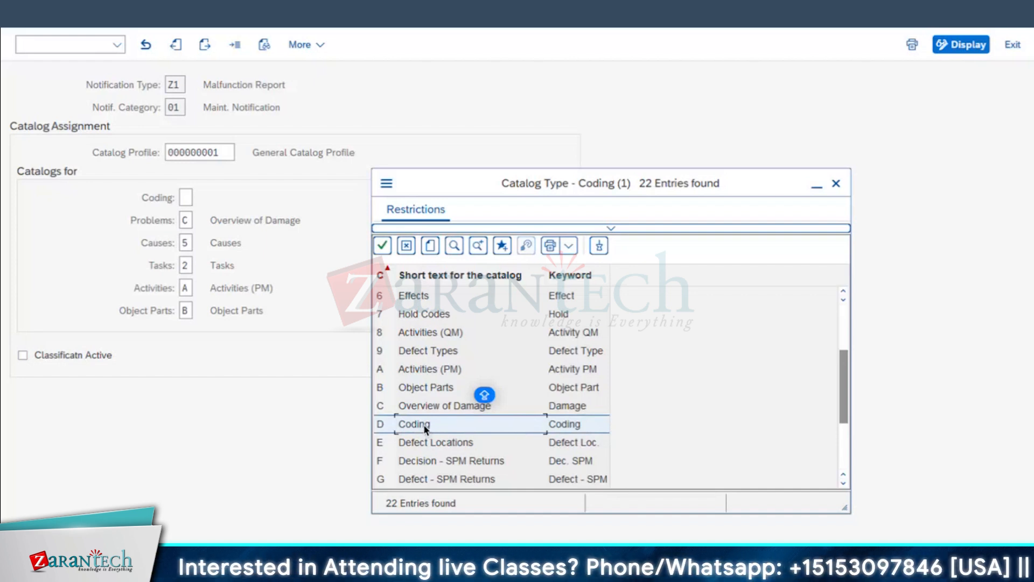
left_click(387, 430)
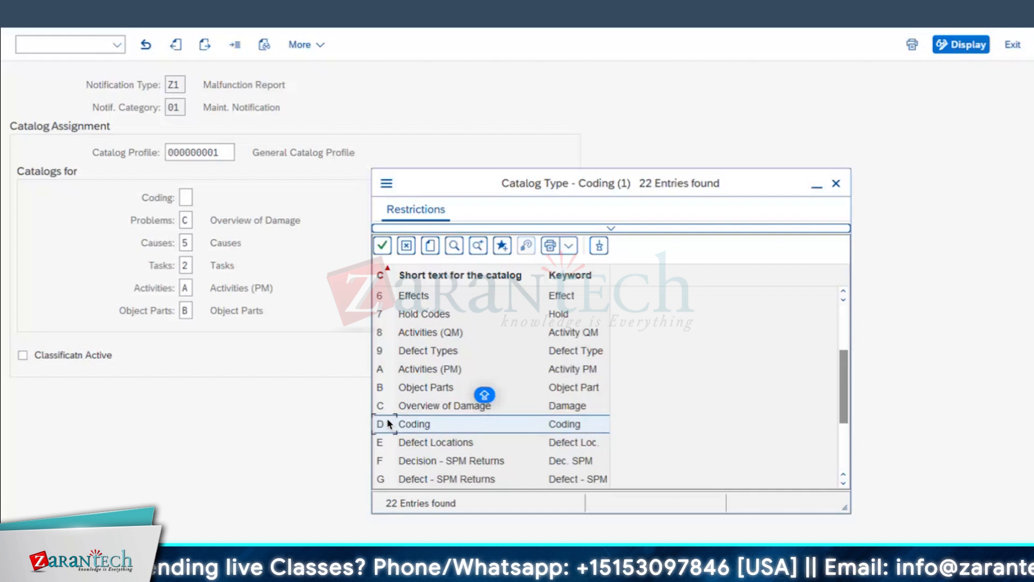
left_click(836, 184)
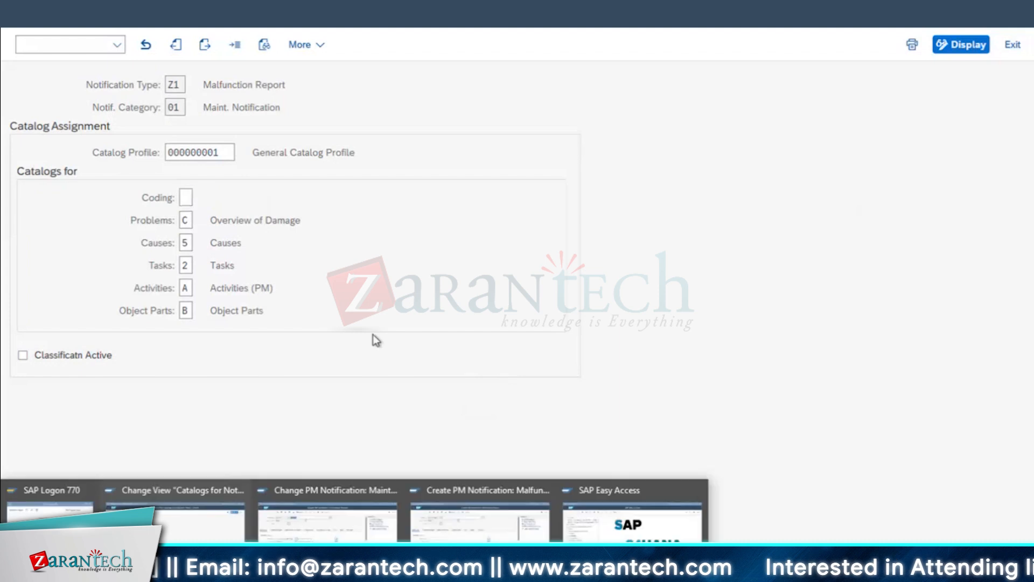
- Save the catalog assignment of notification type Z1 and return to the customizing structure
key("ctrl+s")
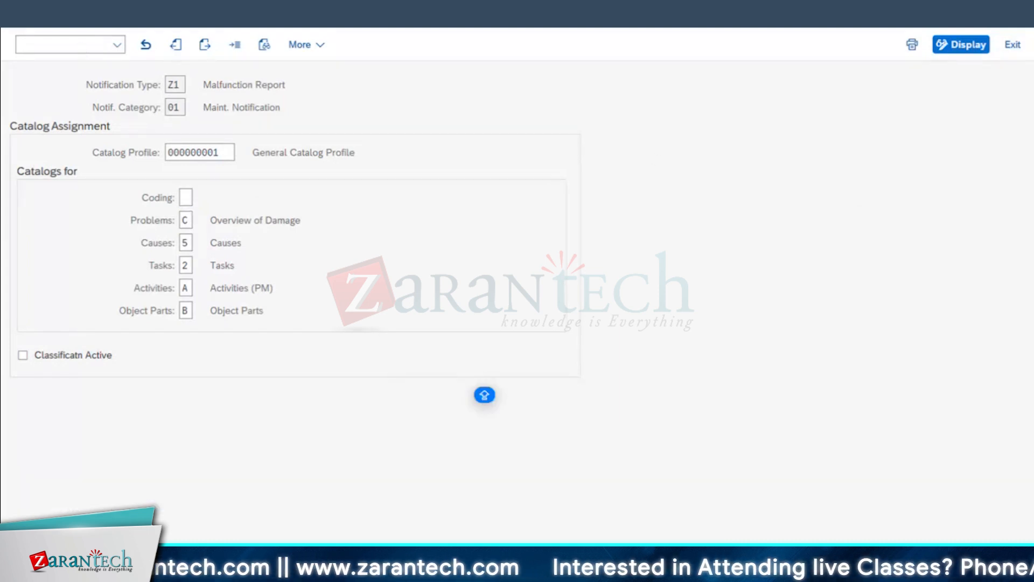
left_click(373, 297)
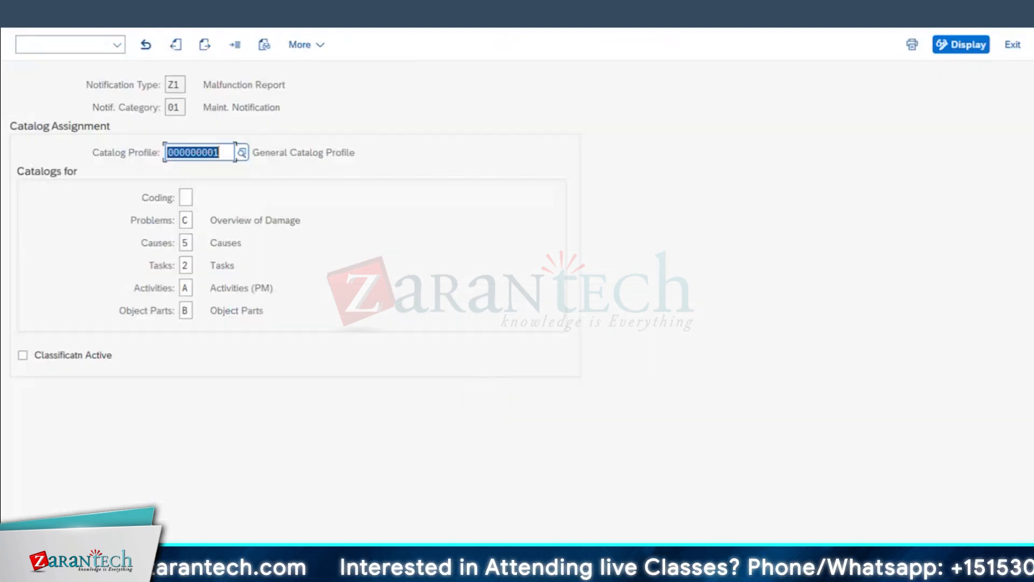
key("F3")
scroll(293, 359, "up", 1)
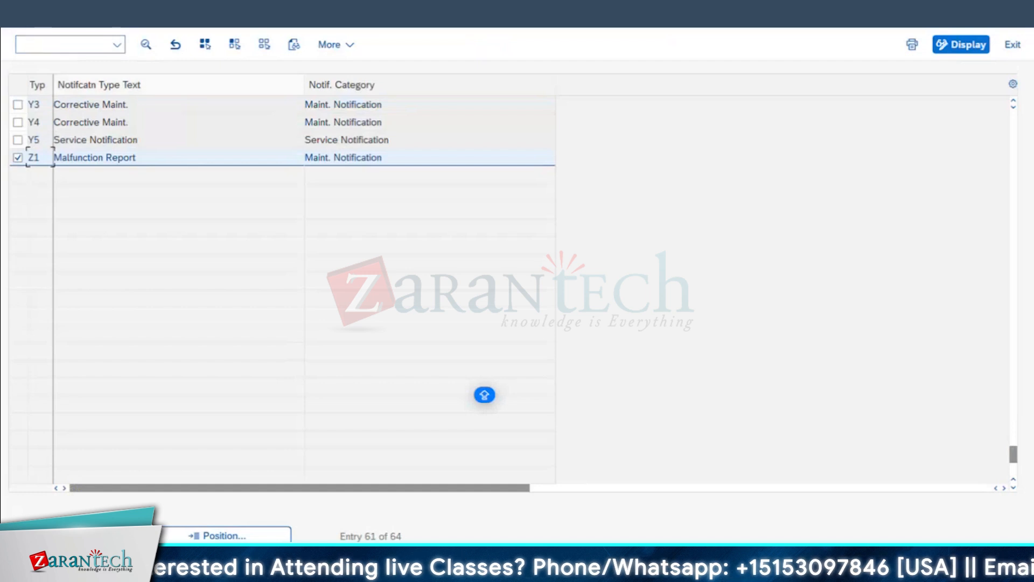
key("F3")
- Open Define Measuring Point Categories under Master Data in Plant Maintenance and Customer Service, Basic Settings, Measuring Points, Counters and Measurement Documents
scroll(250, 246, "up", 5)
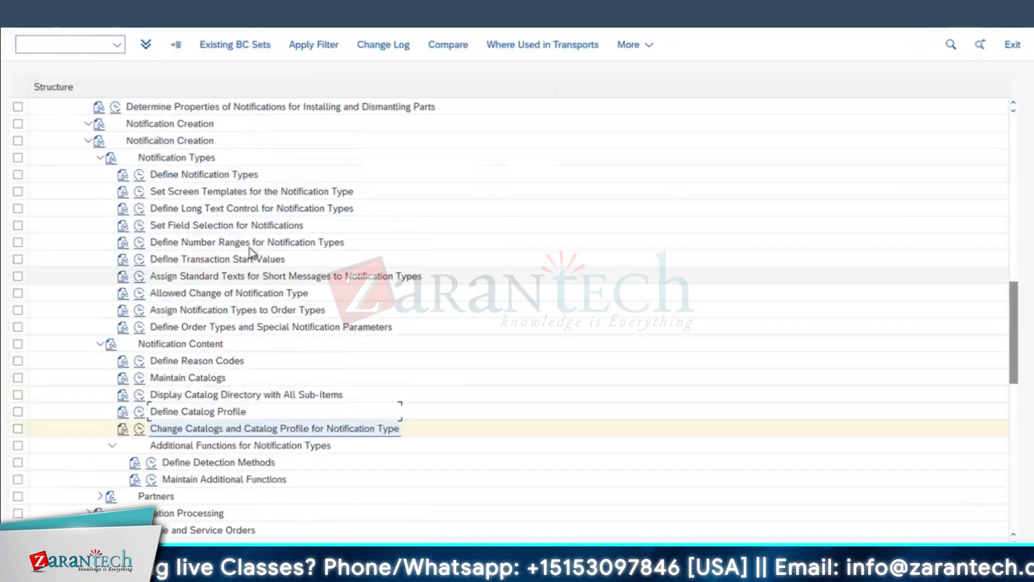
scroll(250, 248, "up", 5)
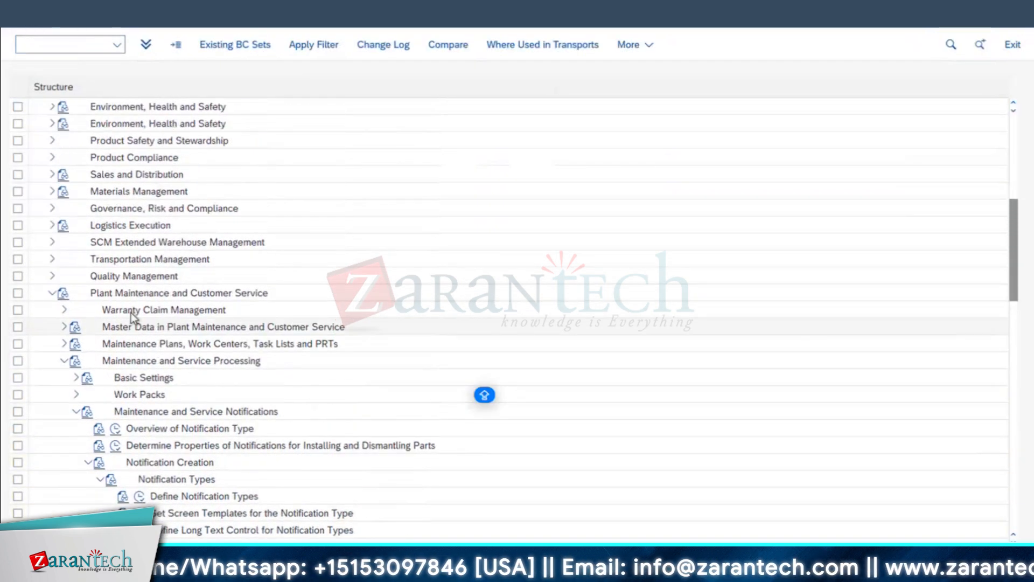
left_click(65, 310)
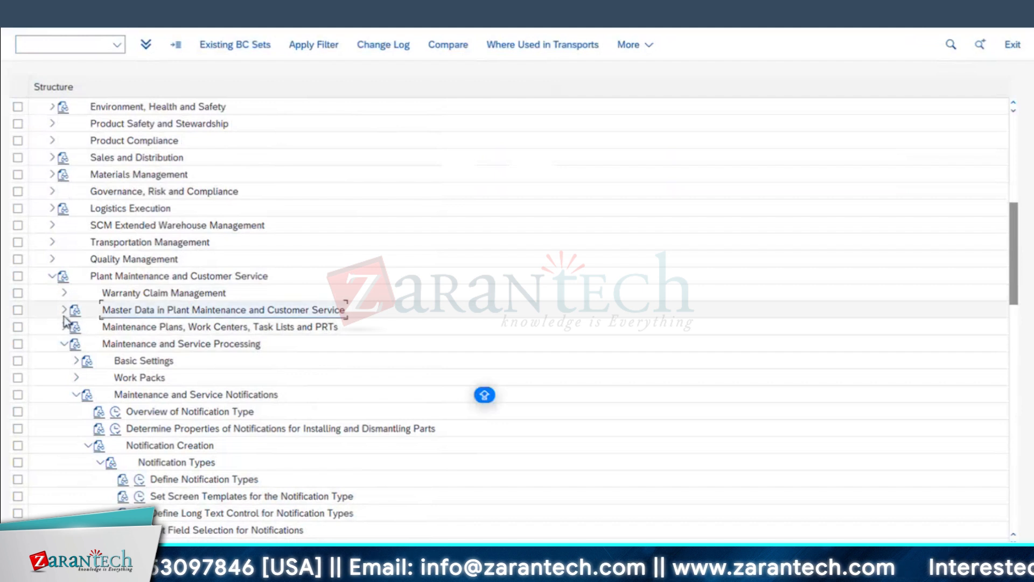
left_click(76, 327)
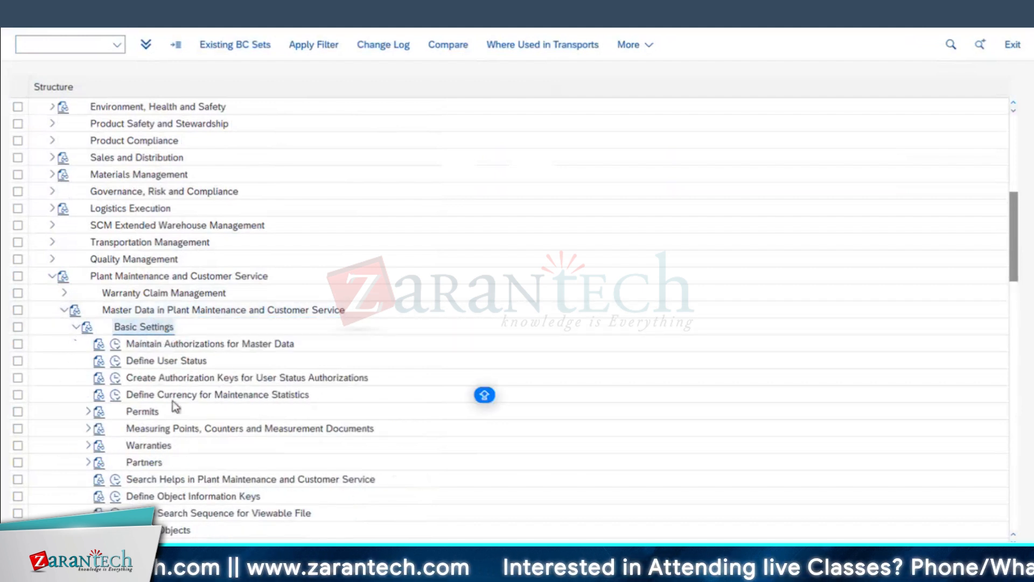
left_click(87, 428)
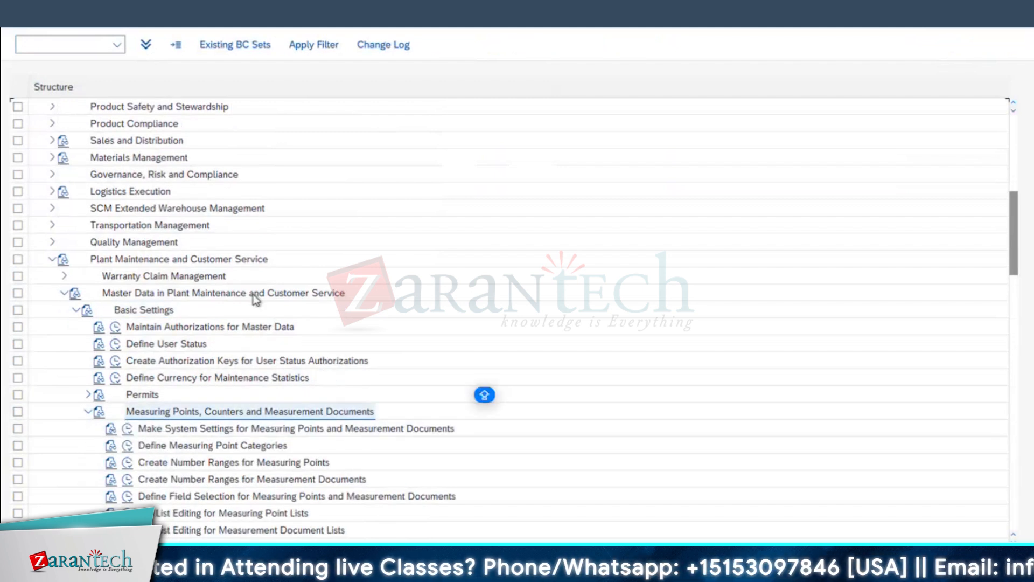
scroll(299, 382, "down", 1)
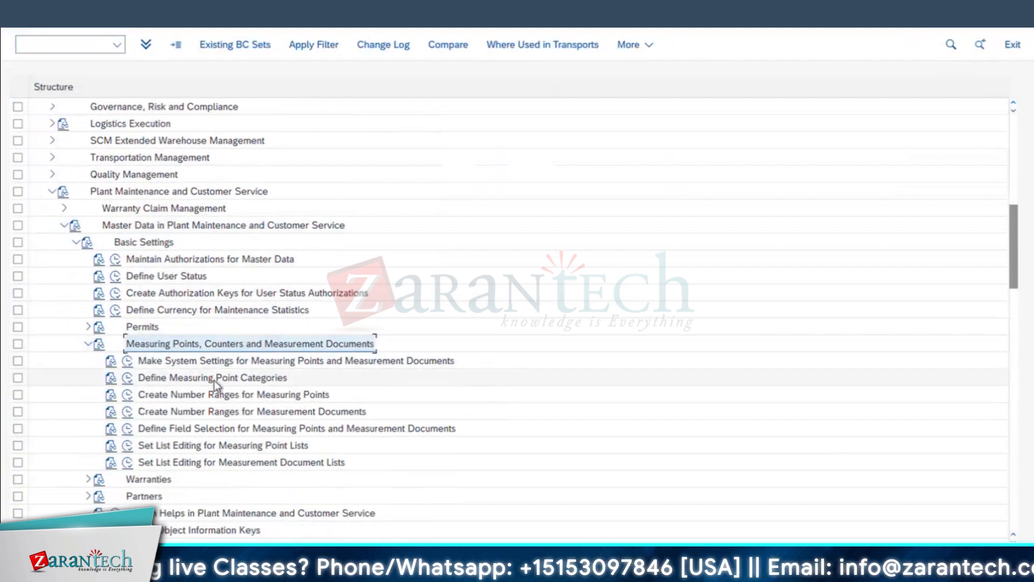
double_click(165, 381)
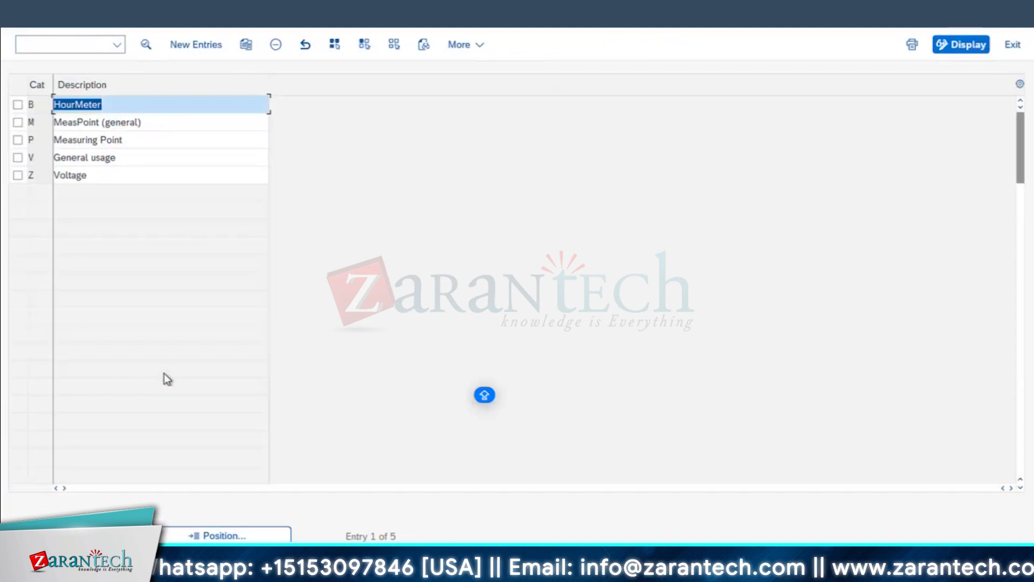
- Open the details of measuring point category M, MeasPoint (general)
left_click(37, 123)
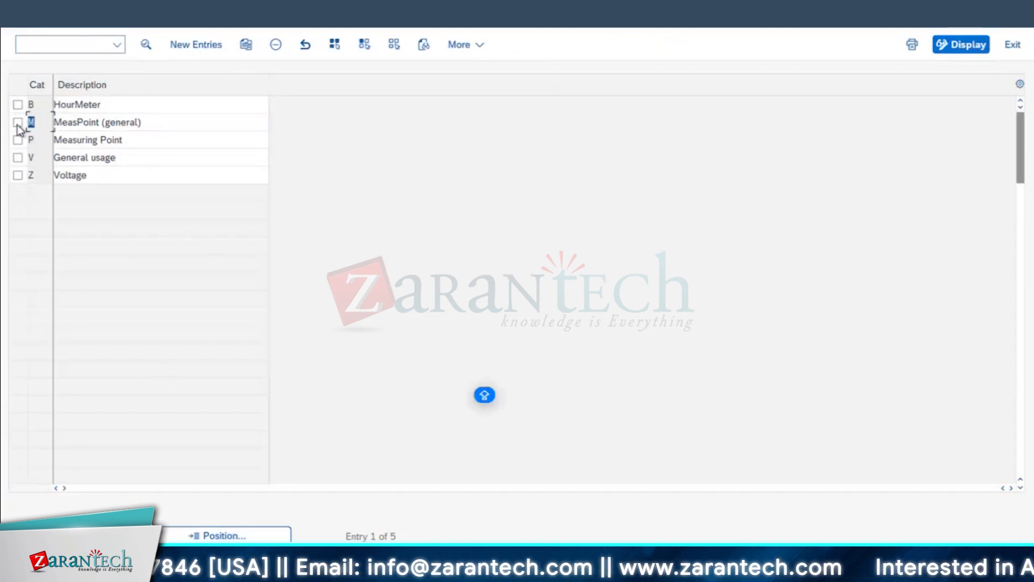
left_click(18, 123)
left_click(146, 44)
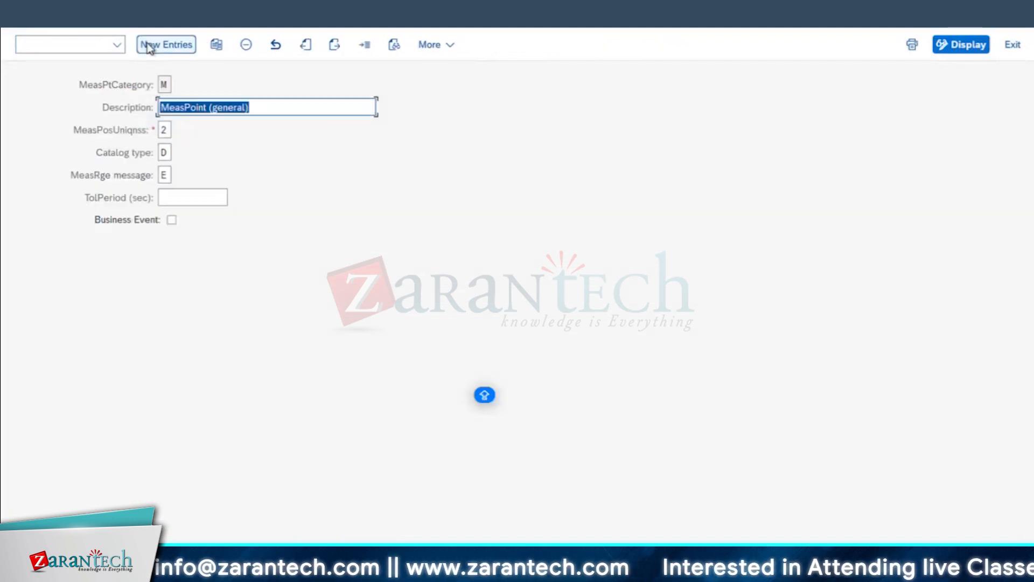
- Look up catalog type D, Coding, among the possible catalog types and close the list without changing the entry
left_click(166, 157)
left_click(181, 155)
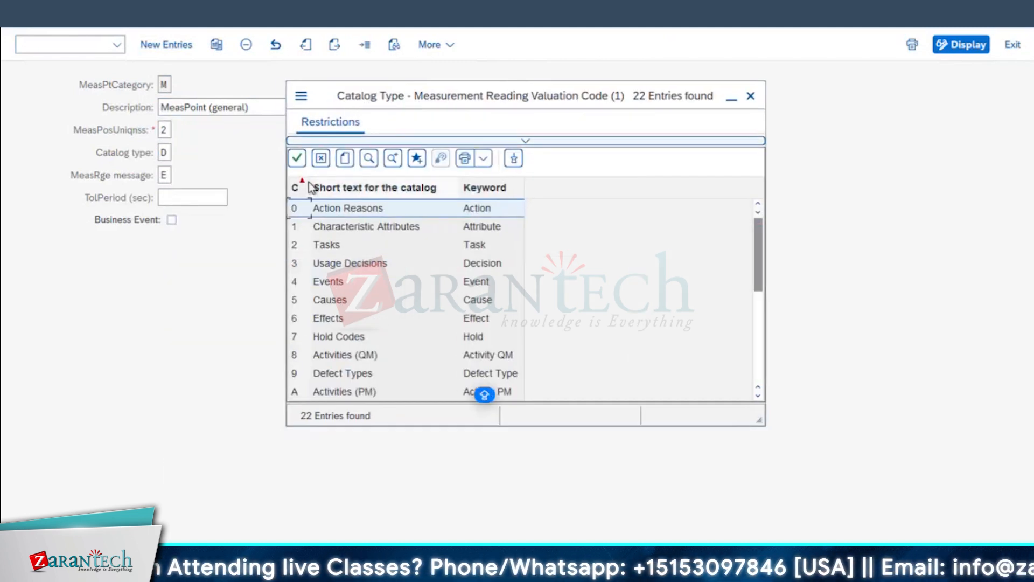
left_click_drag(322, 265, 335, 264)
left_click(348, 302)
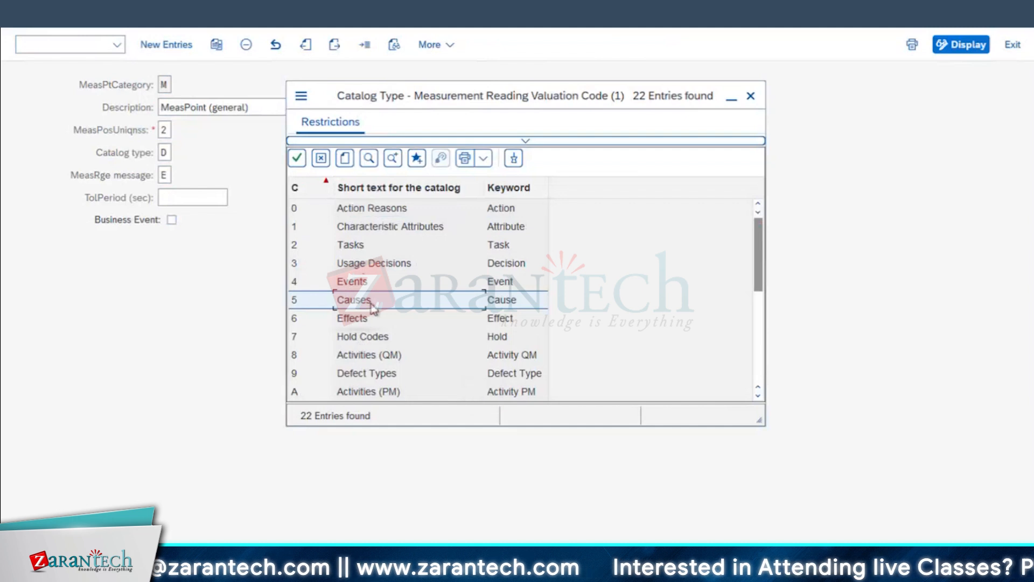
scroll(372, 308, "down", 1)
left_click(355, 393)
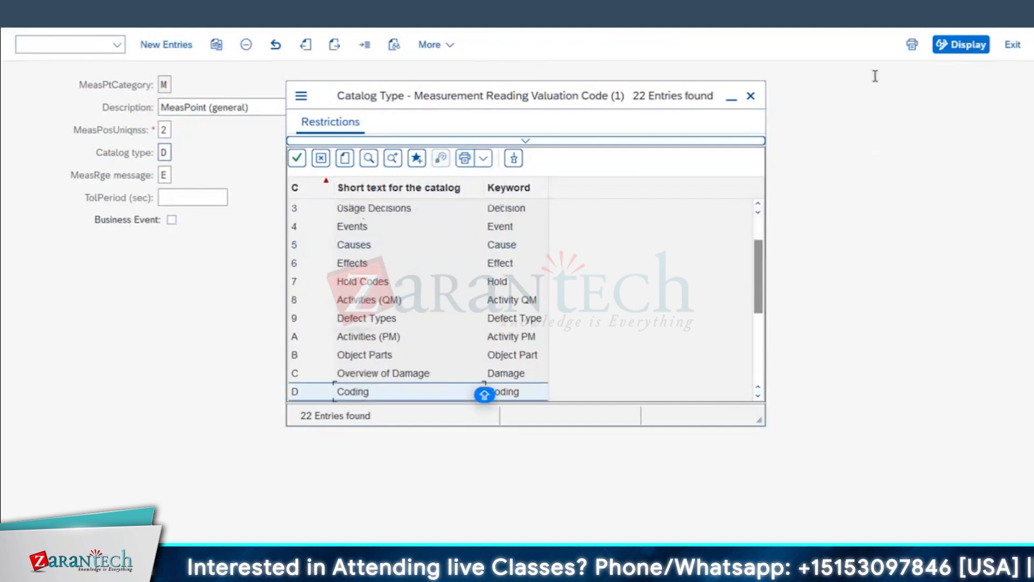
left_click(752, 97)
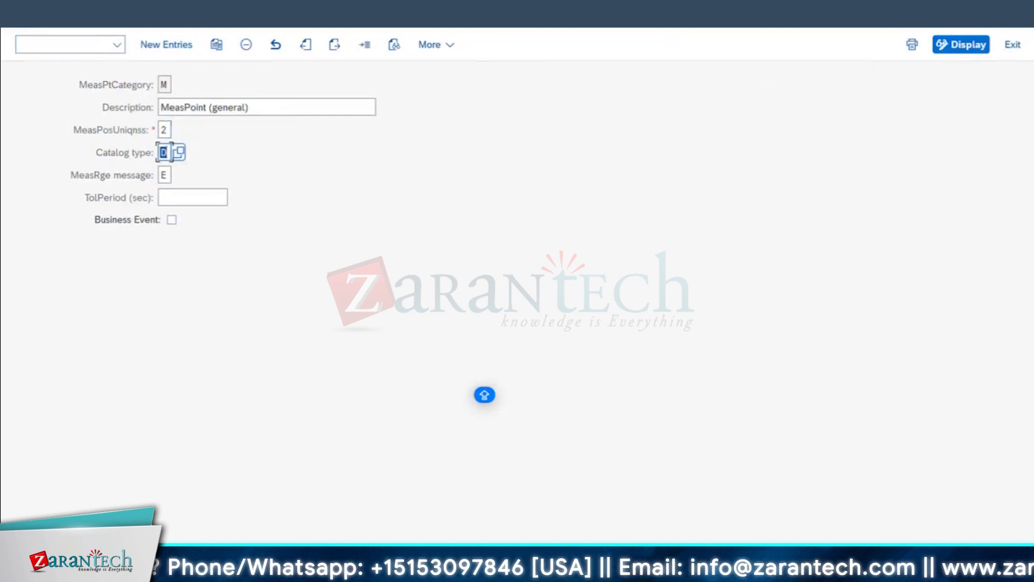
- Open a new session, start the code group maintenance transaction and display the code groups of catalog D
left_click(277, 4)
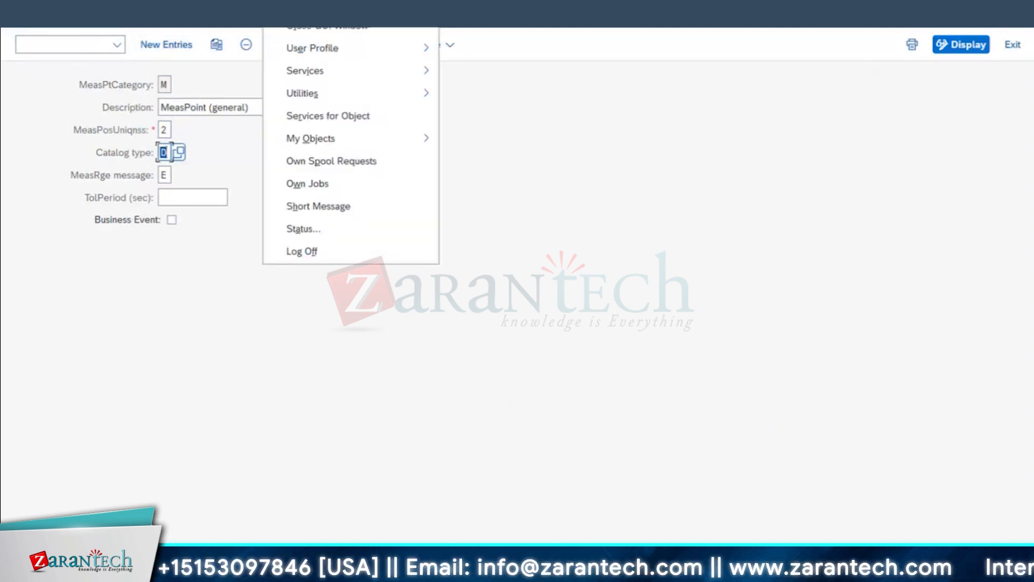
left_click(307, 7)
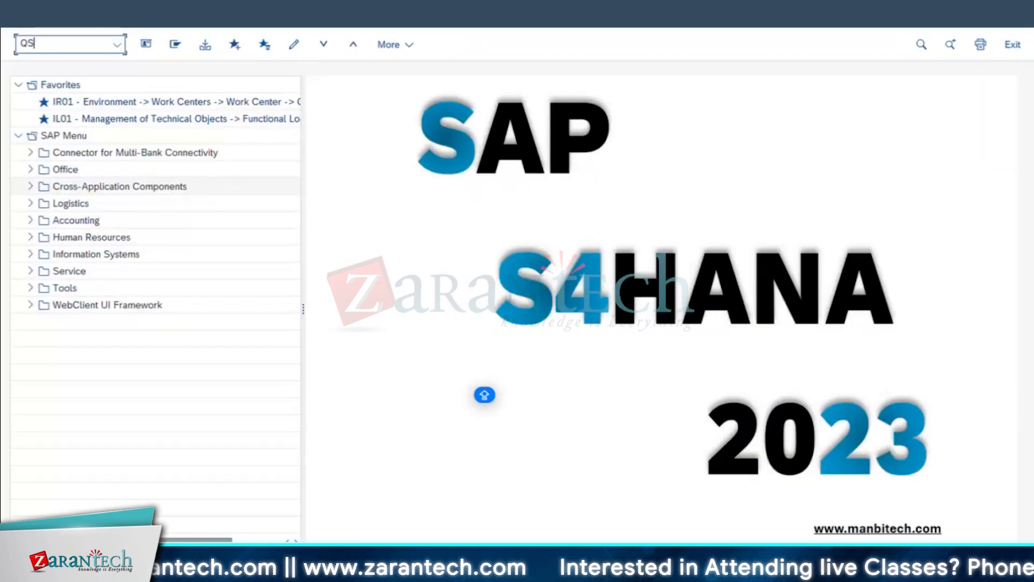
key("Return")
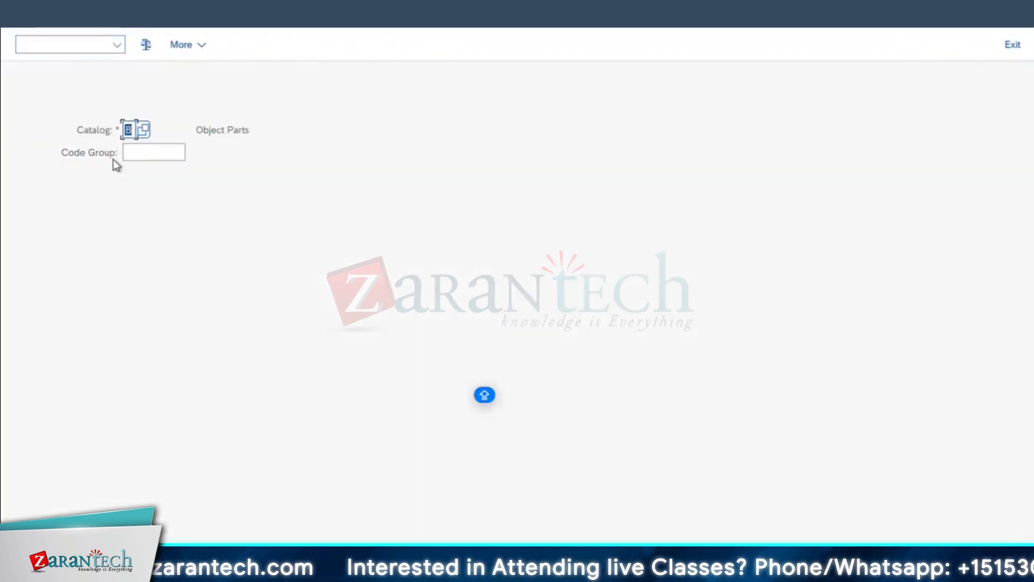
type("D")
key("Return")
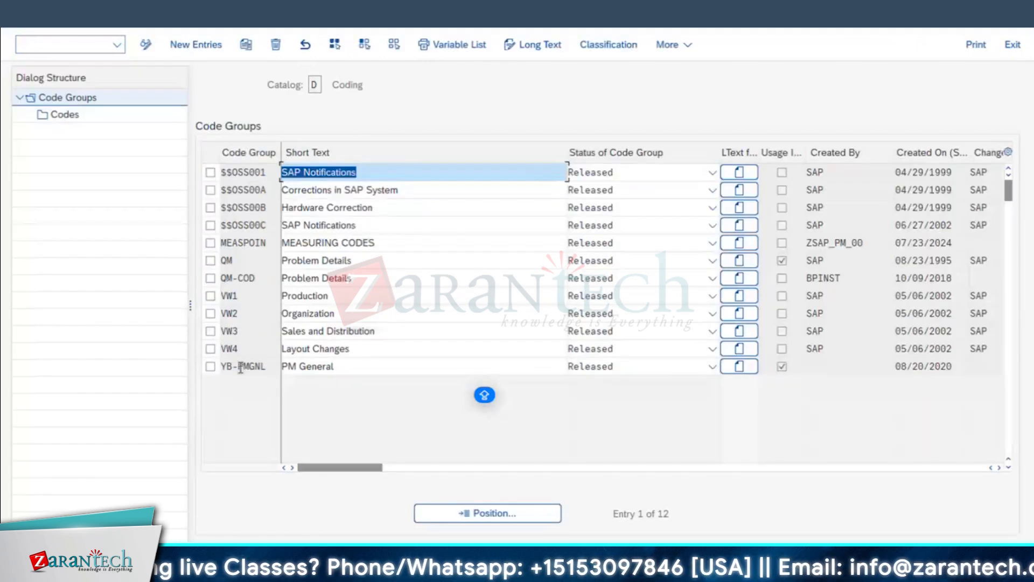
- Open the codes of code group MEASPOIN and review their short texts
left_click(265, 245)
left_click(211, 244)
double_click(65, 114)
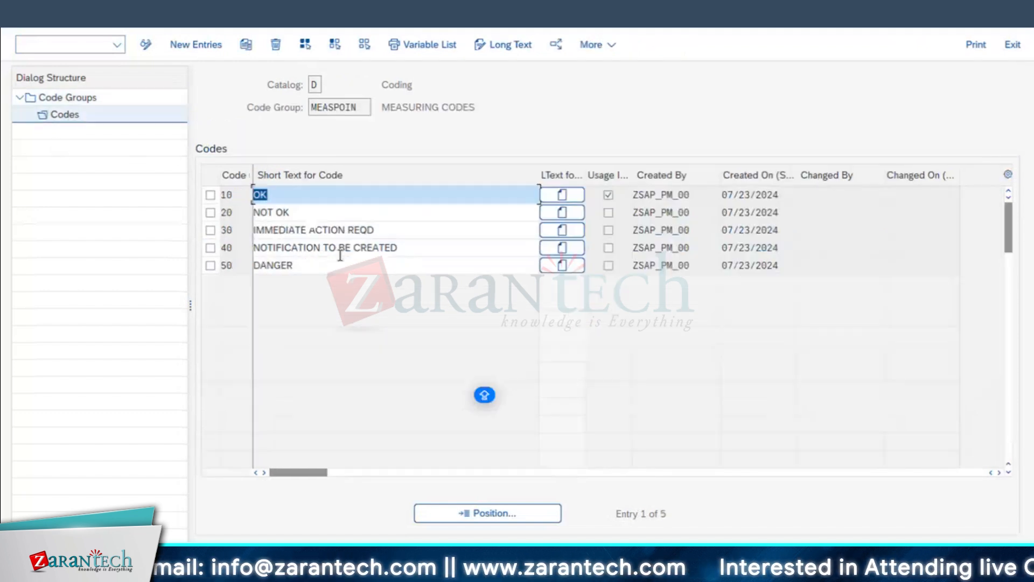
left_click(284, 216)
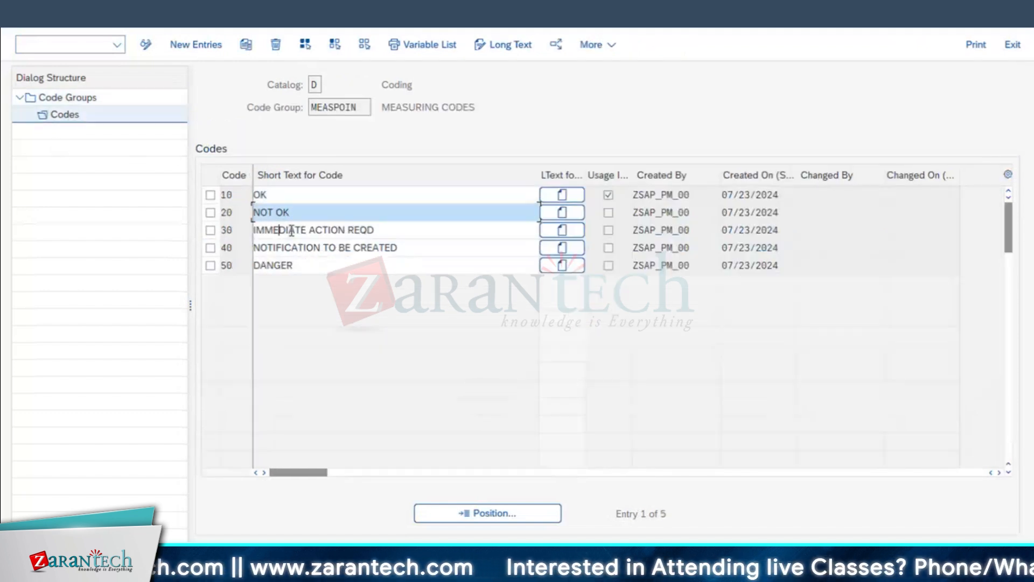
left_click(292, 230)
left_click(302, 249)
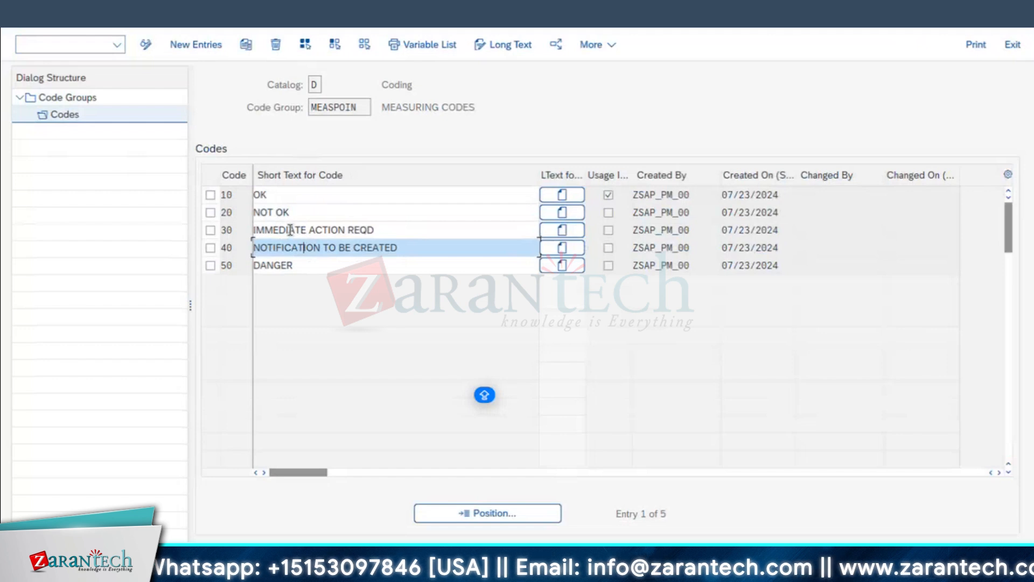
left_click_drag(284, 212, 159, 194)
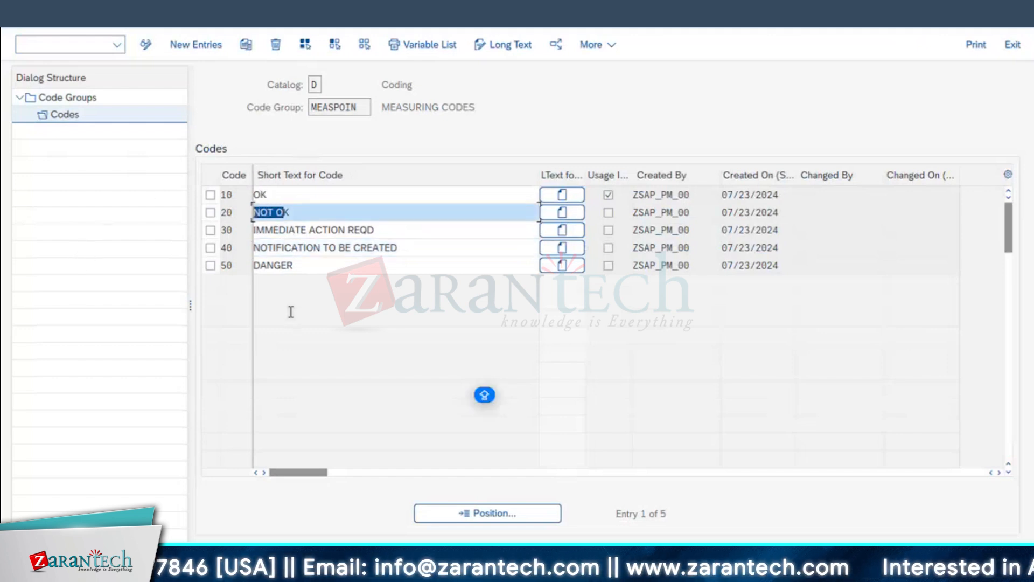
left_click_drag(293, 270, 249, 264)
- Leave the code group session and return from the measuring point category details to the customizing structure
left_click(27, 18)
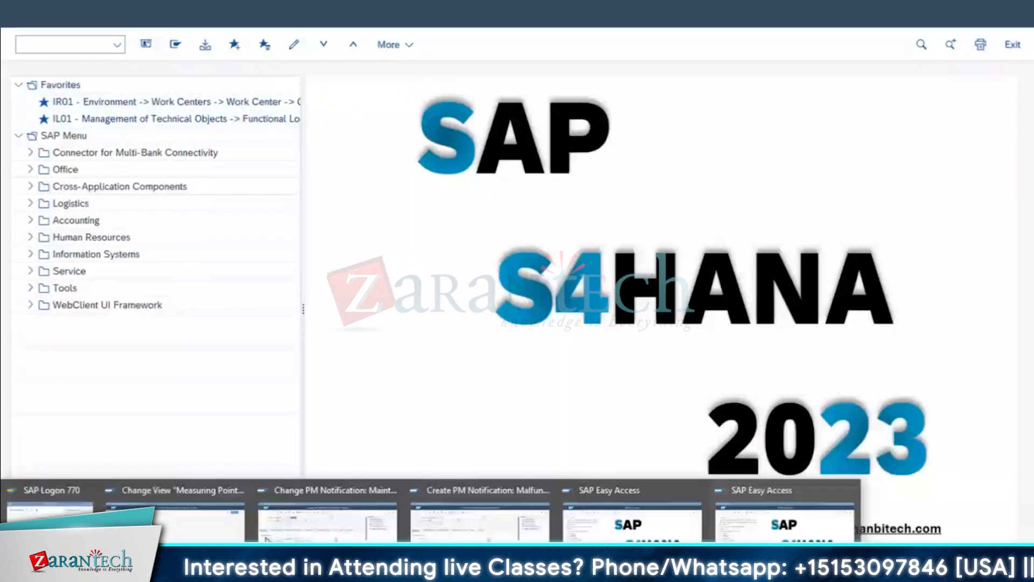
mouse_move(302, 530)
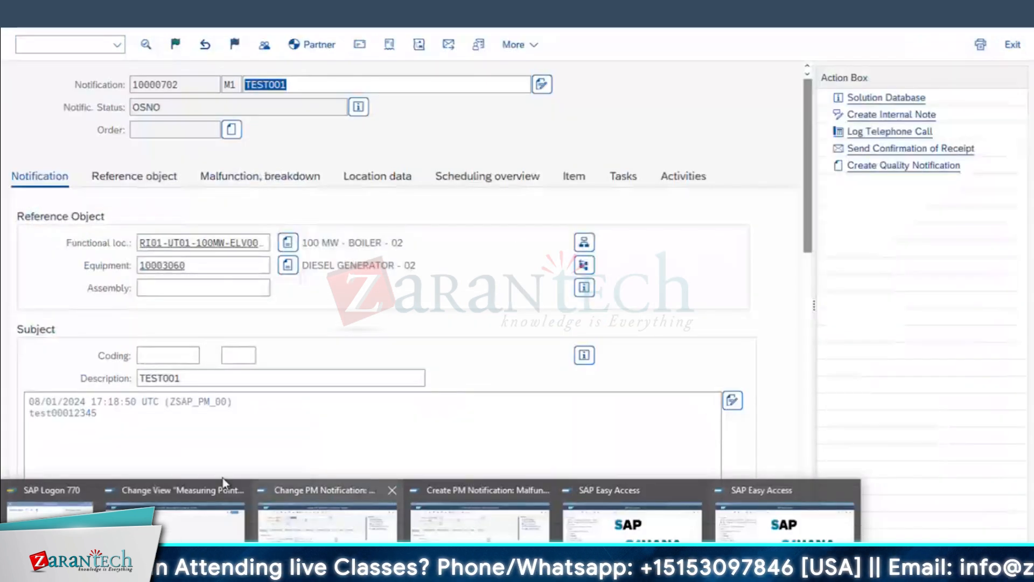
left_click(177, 524)
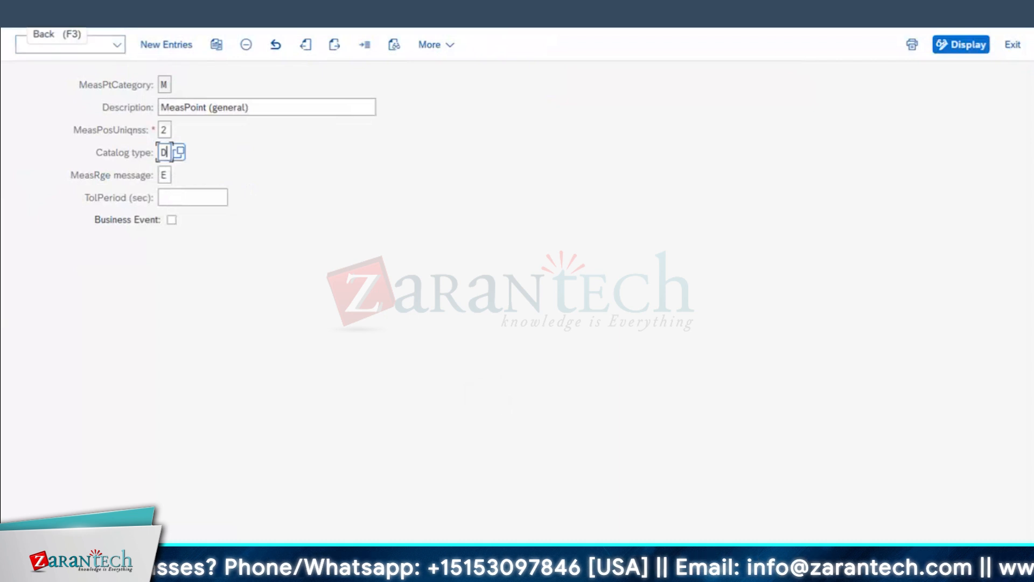
left_click(27, 18)
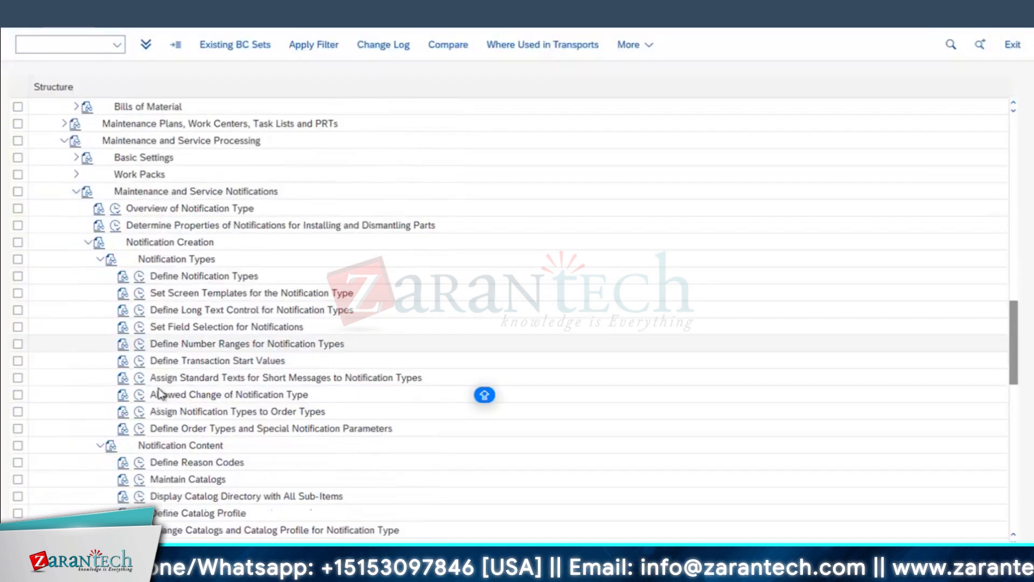
- Review the catalog profile and catalog assignments of notification type Z1 under Change Catalogs and Catalog Profile for Notification Type, and leave the details
scroll(161, 377, "down", 5)
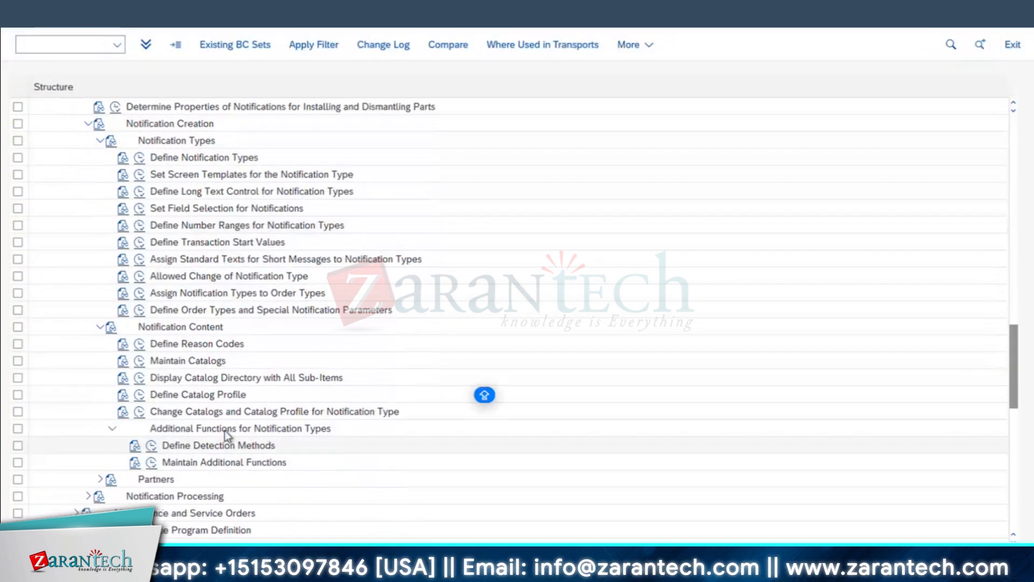
scroll(247, 453, "down", 1)
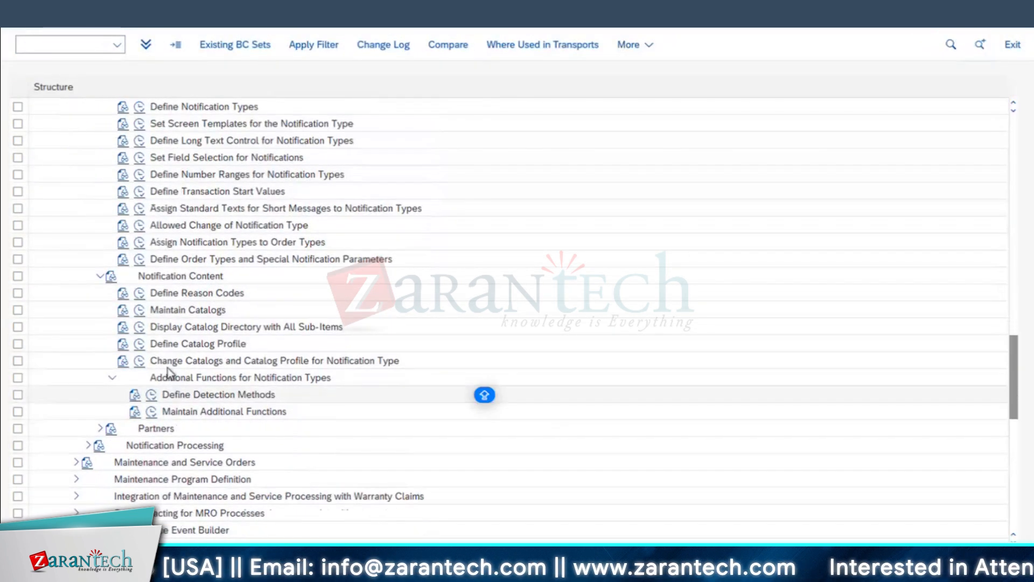
left_click(140, 361)
scroll(299, 385, "down", 15)
double_click(34, 105)
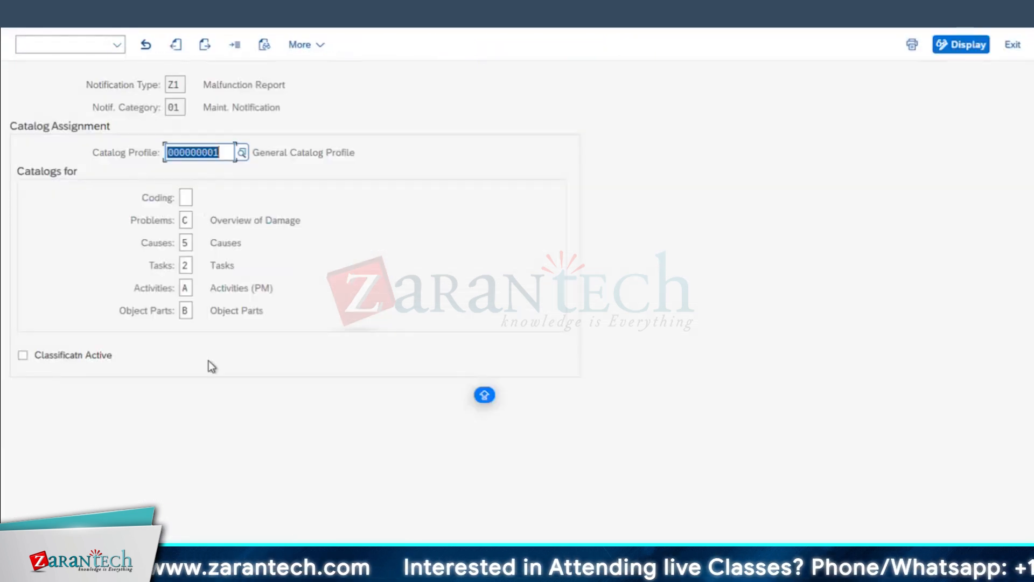
left_click(994, 524)
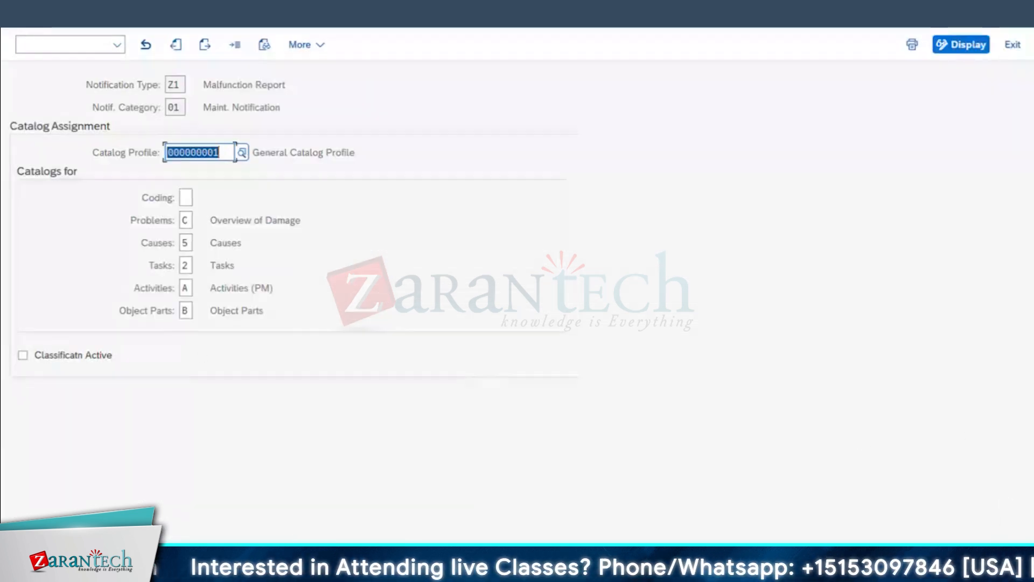
key("F3")
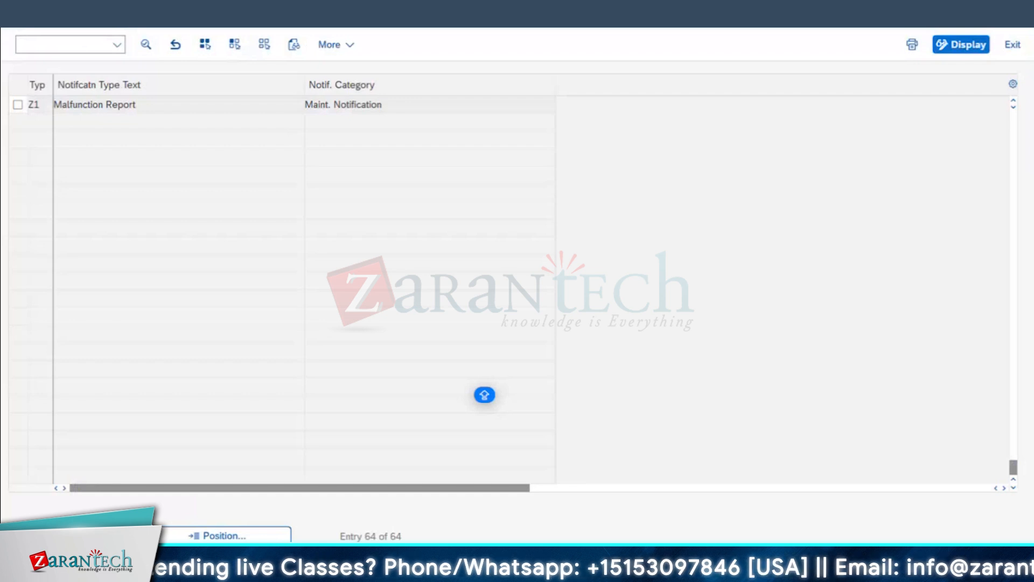
- Collapse the Notification Content node in the customizing structure and expand the Partners node
scroll(350, 406, "down", 1)
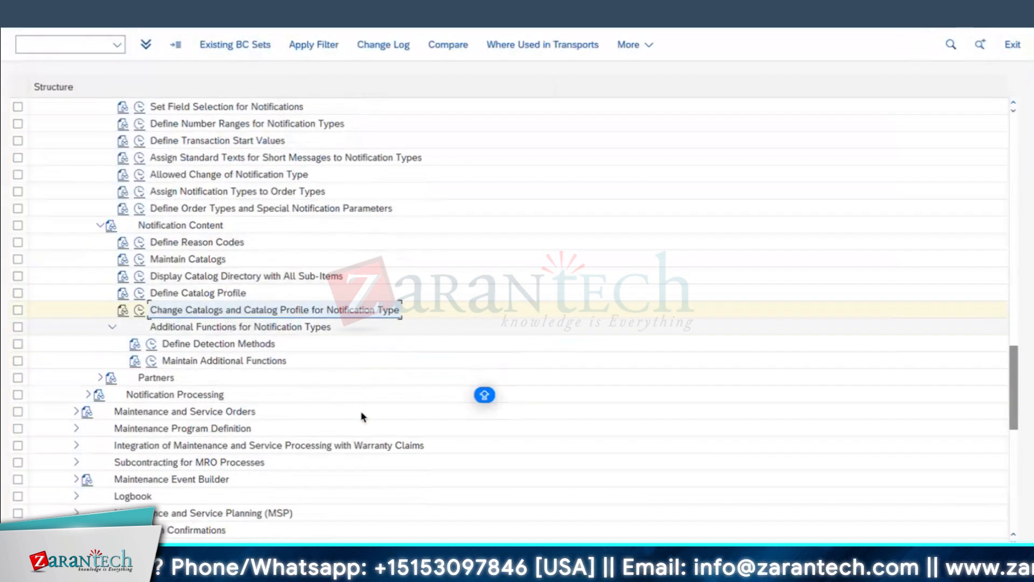
scroll(367, 413, "down", 2)
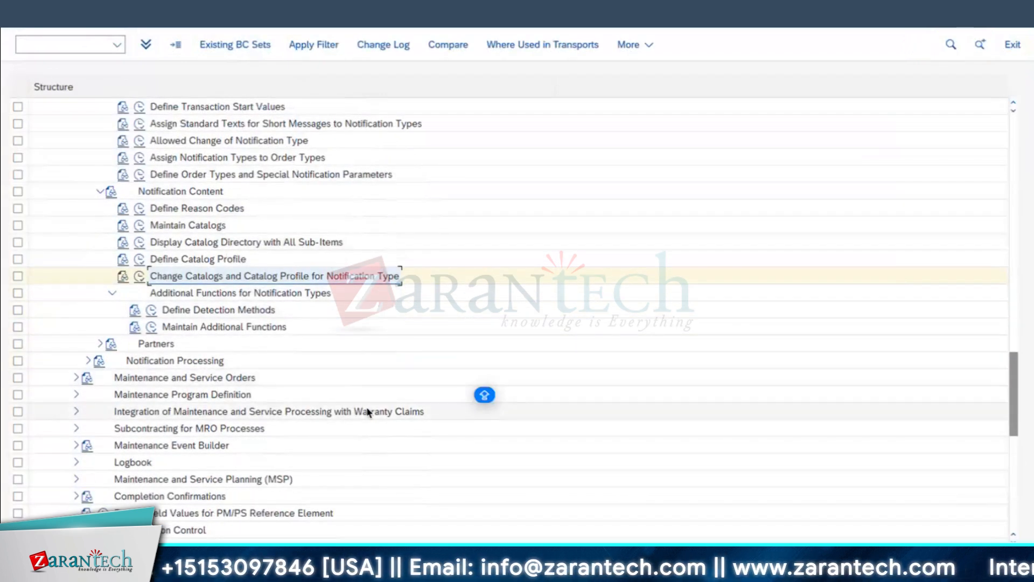
scroll(367, 411, "down", 3)
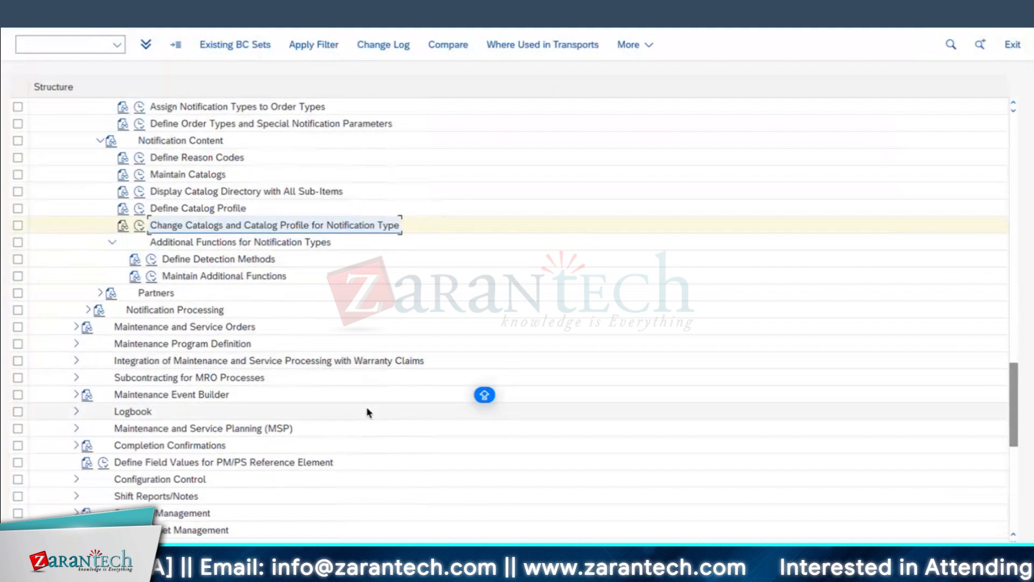
left_click(98, 140)
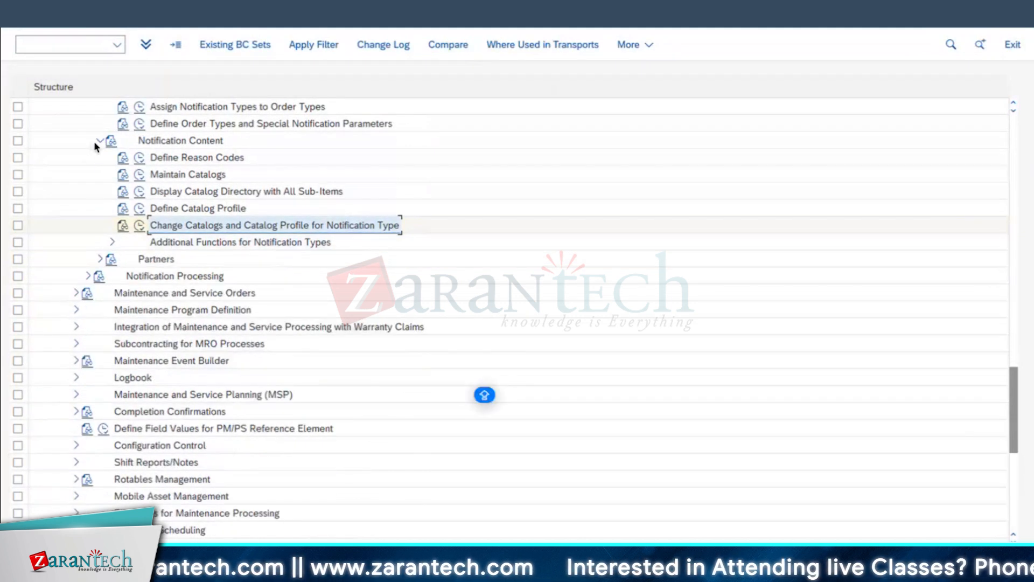
left_click(155, 157)
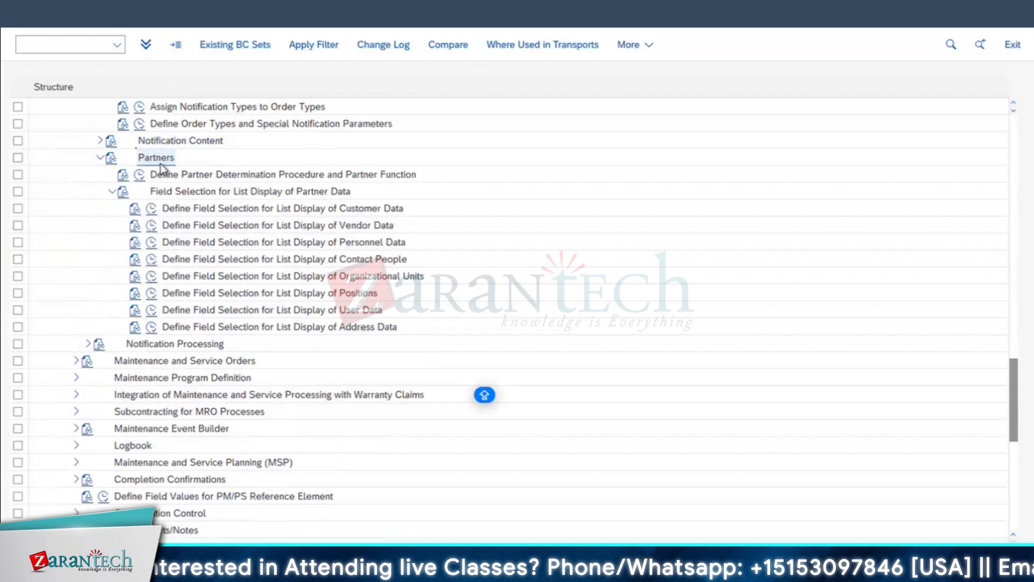
- View the Define Partner Determination Procedure activity under Define Partner Determination Procedure and Partner Function, and return to the activity selection
left_click(251, 175)
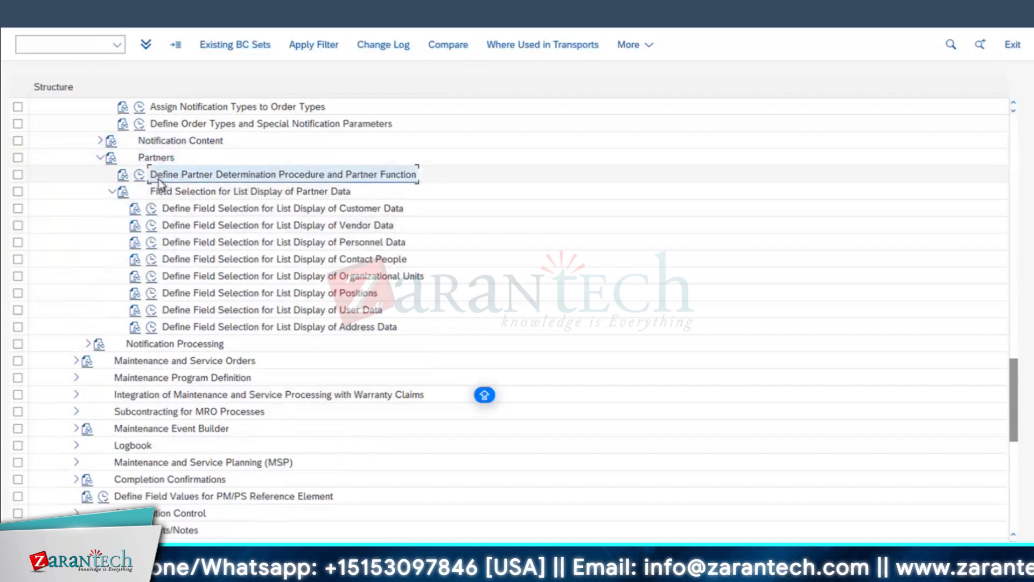
left_click(139, 174)
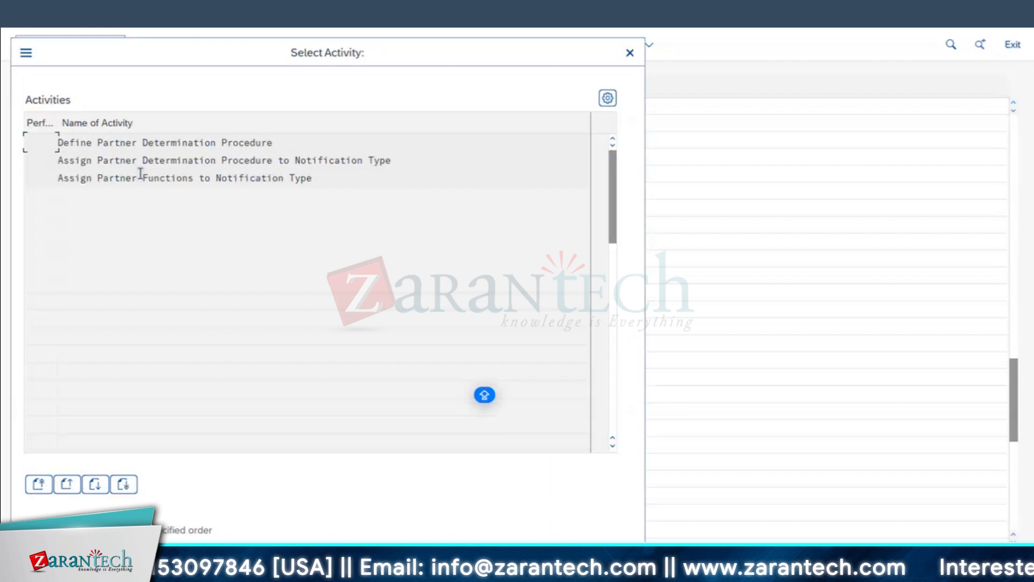
triple_click(72, 145)
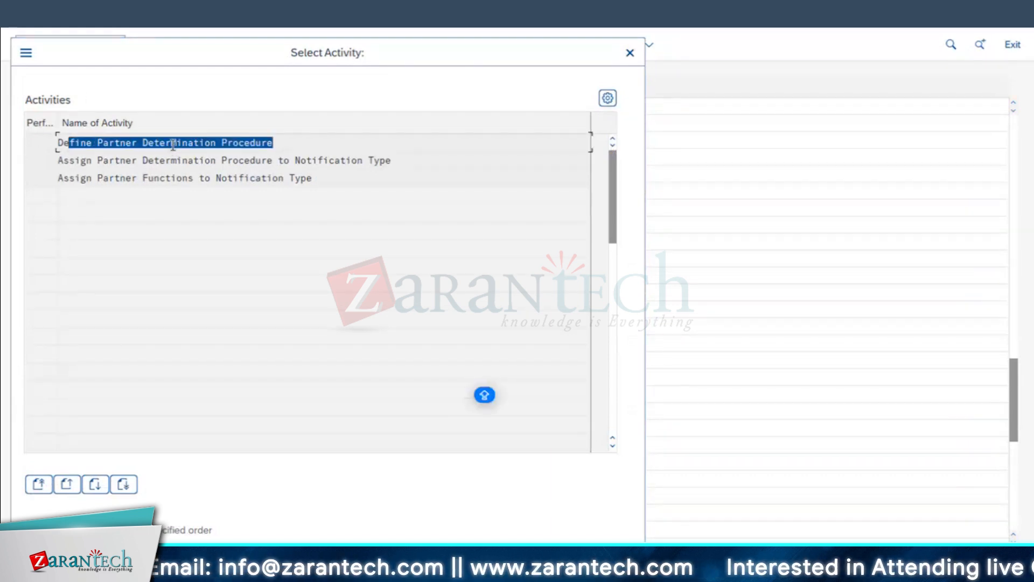
double_click(172, 144)
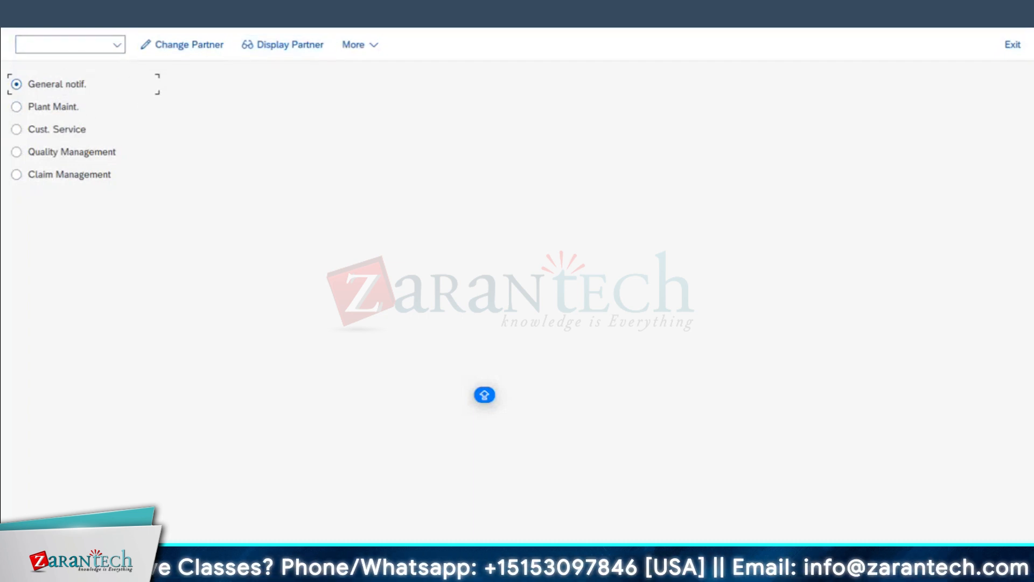
left_click(9, 18)
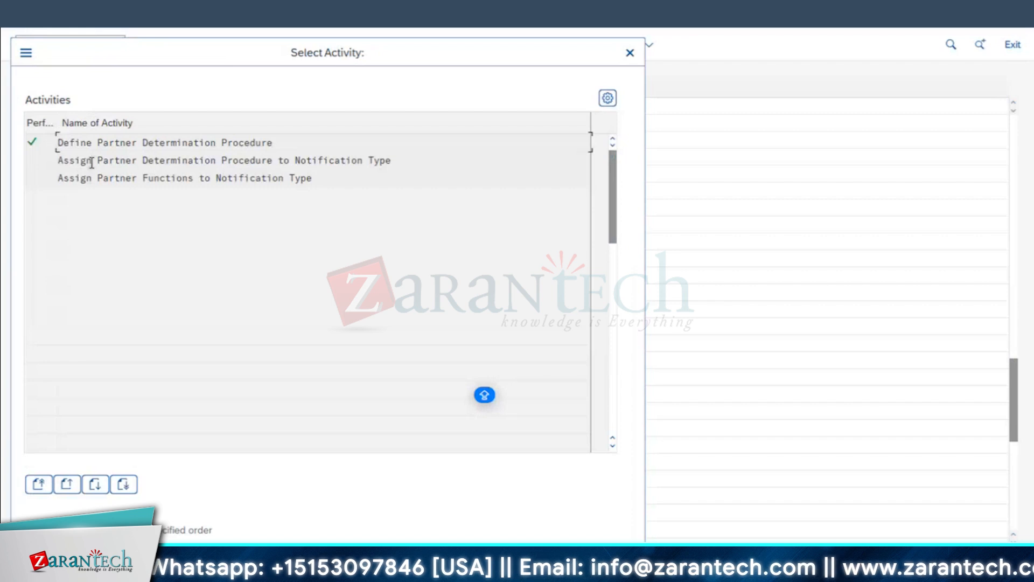
- Open Assign Partner Determination Procedure to Notification Type, check the M2 notification's Reference object and Notification pages, and return to the assignment table
double_click(90, 162)
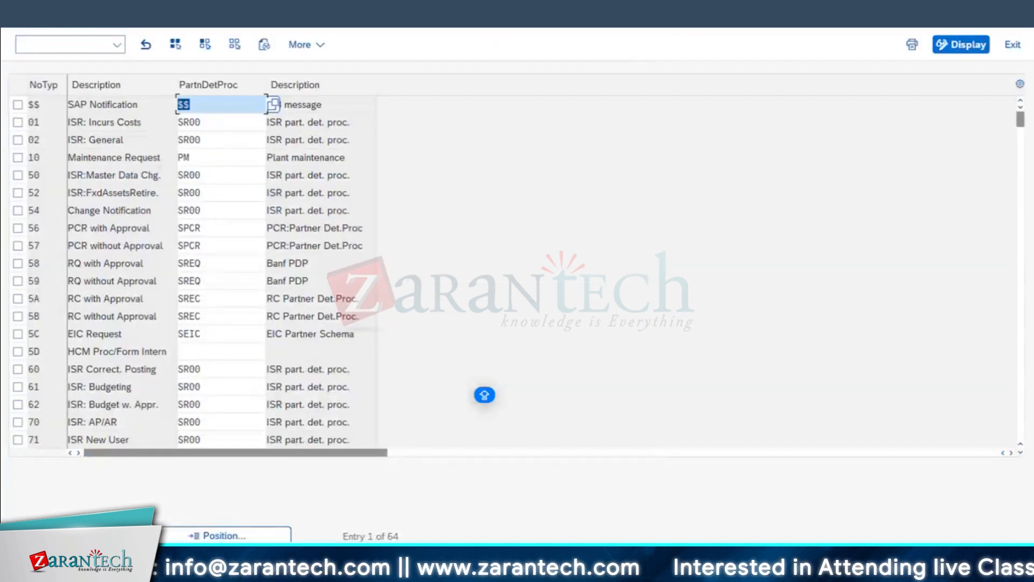
mouse_move(355, 523)
left_click(480, 520)
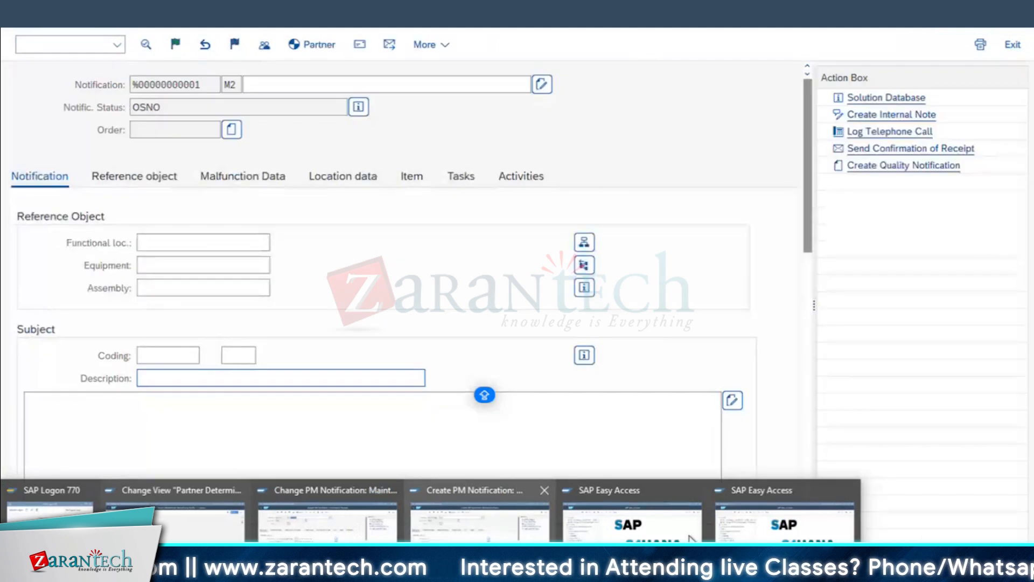
left_click(144, 180)
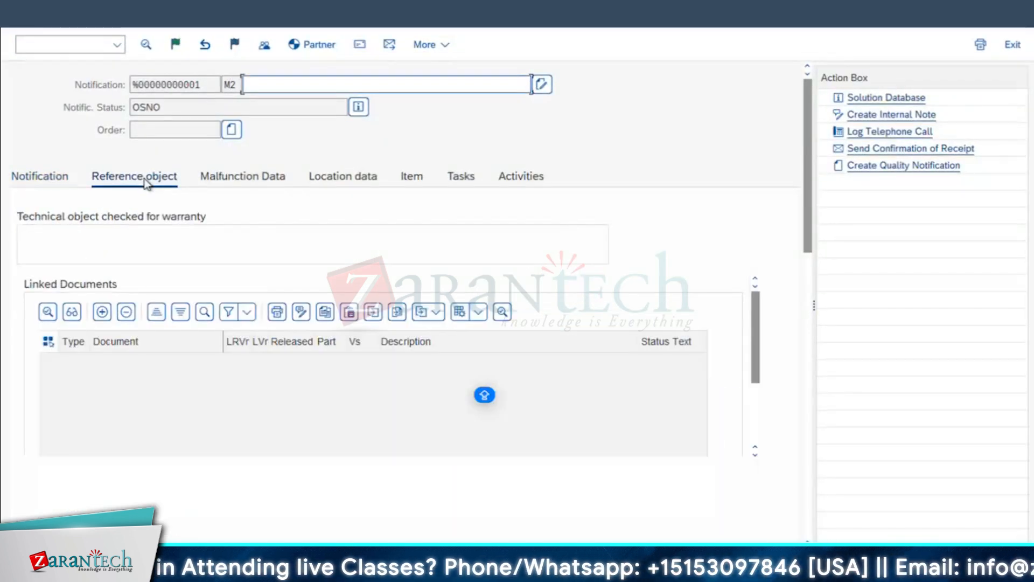
left_click(50, 180)
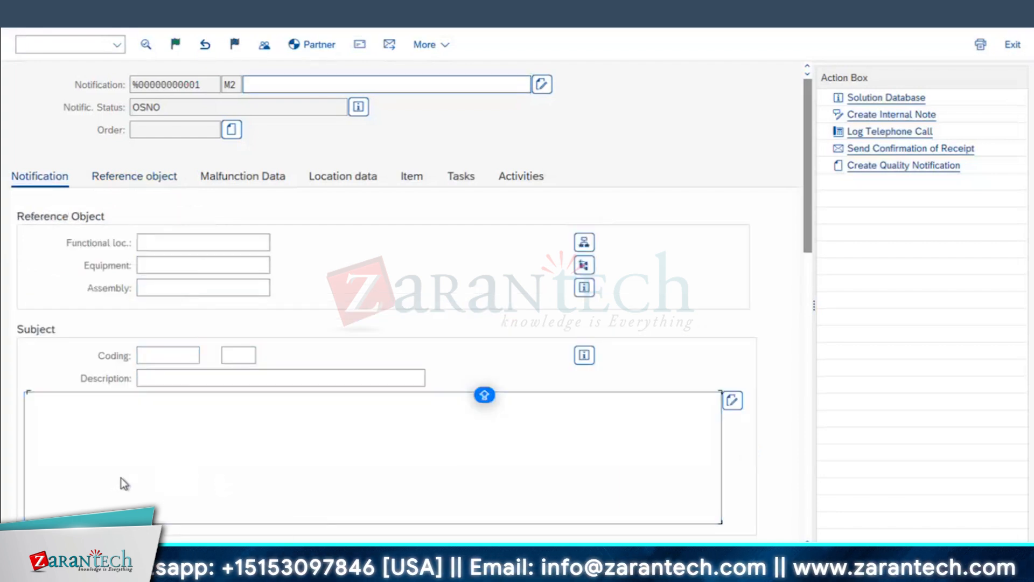
mouse_move(313, 534)
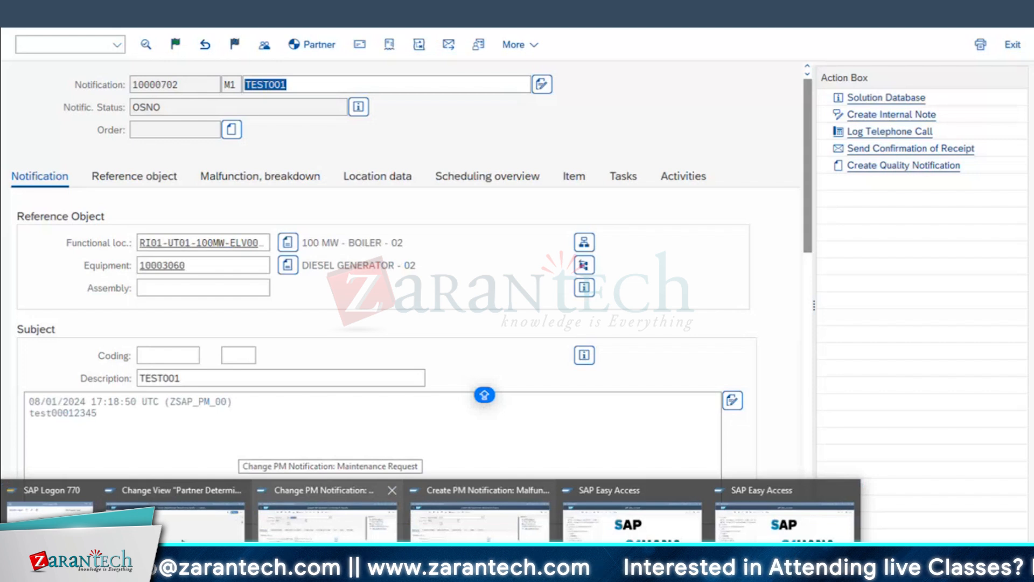
left_click(175, 521)
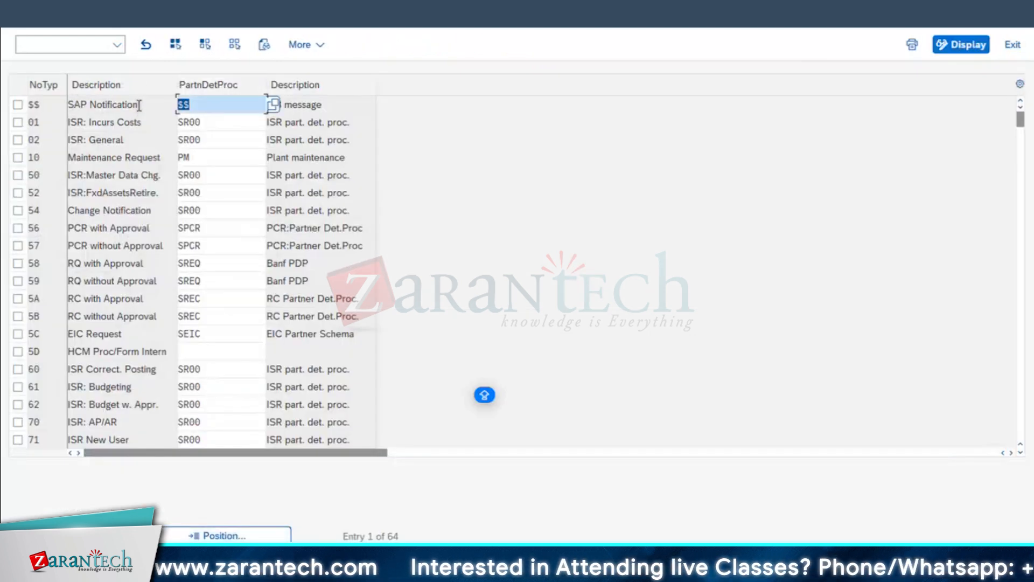
- Position the partner determination assignment table at notification type Z1
scroll(128, 376, "down", 1)
scroll(132, 394, "down", 5)
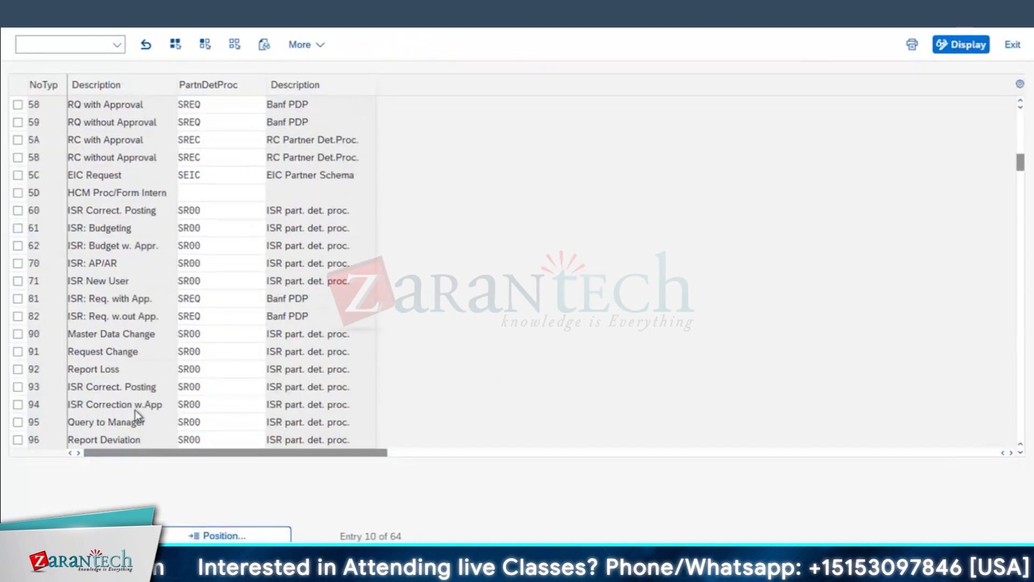
left_click(218, 535)
type("Z1")
key("Return")
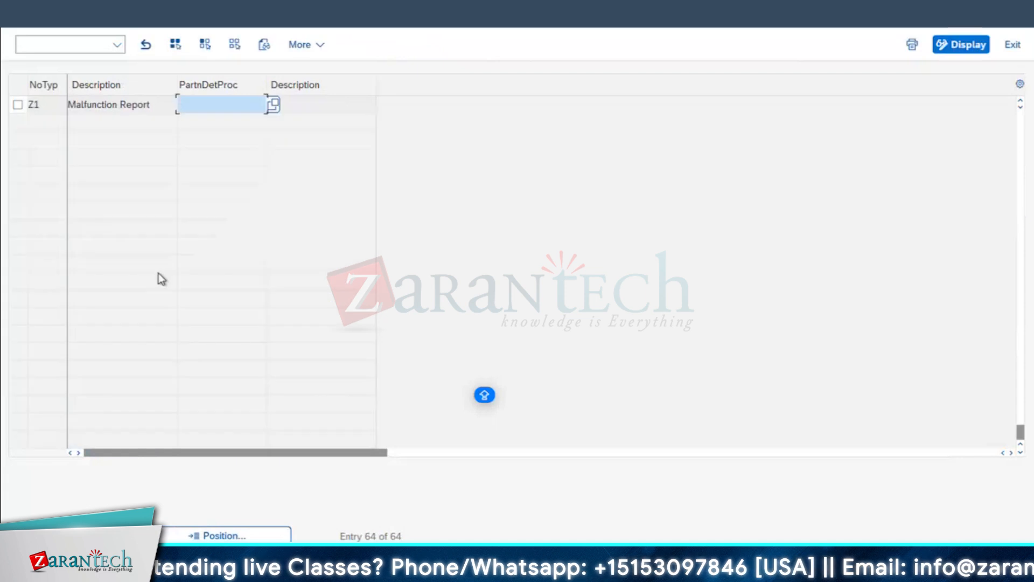
- Assign partner determination procedure PM (Plant maintenance) to notification type Z1 from the list of possible values
left_click(271, 105)
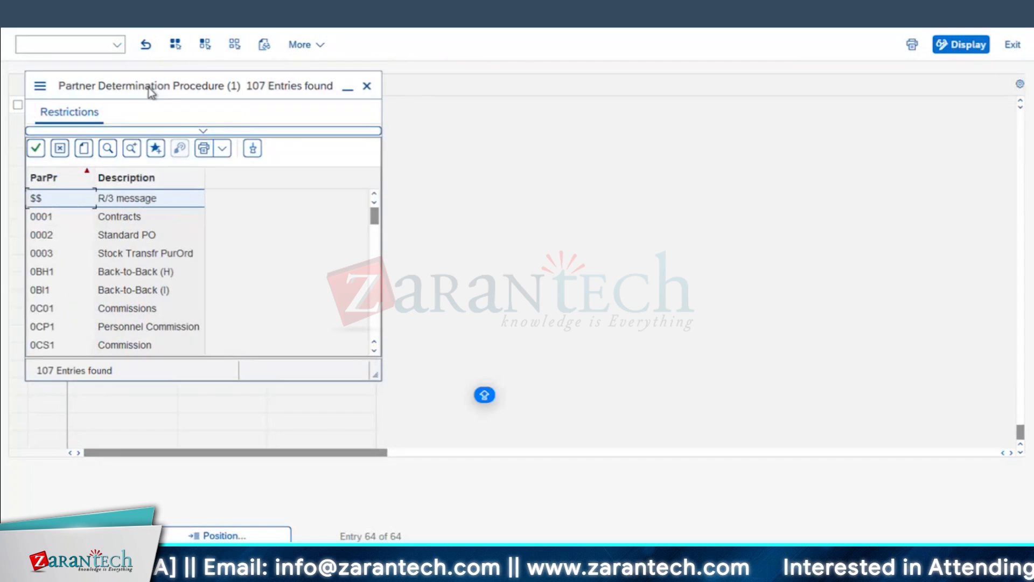
left_click_drag(147, 86, 396, 65)
scroll(309, 275, "down", 3)
scroll(310, 274, "down", 6)
scroll(311, 278, "down", 5)
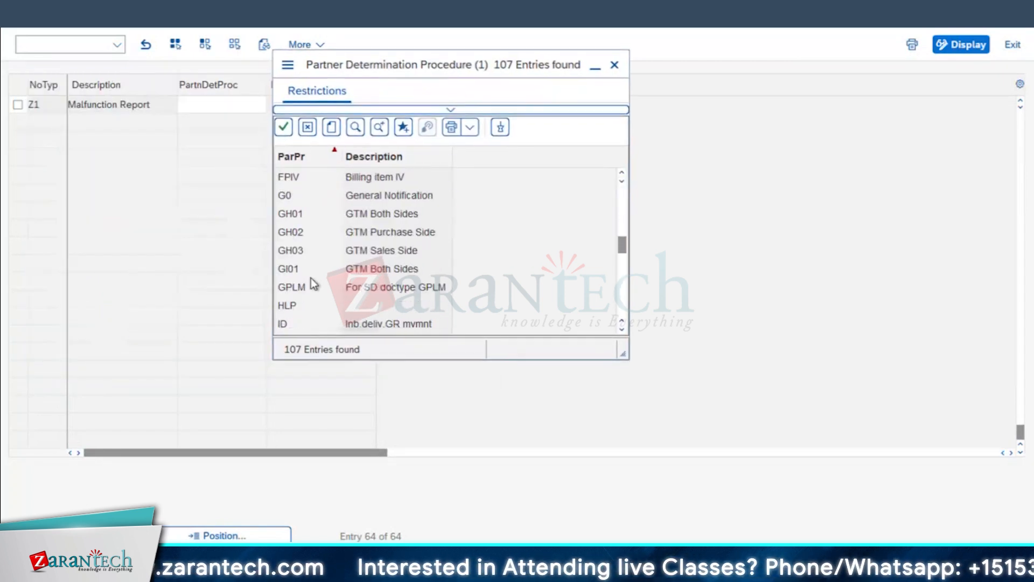
scroll(311, 278, "down", 3)
scroll(311, 278, "down", 8)
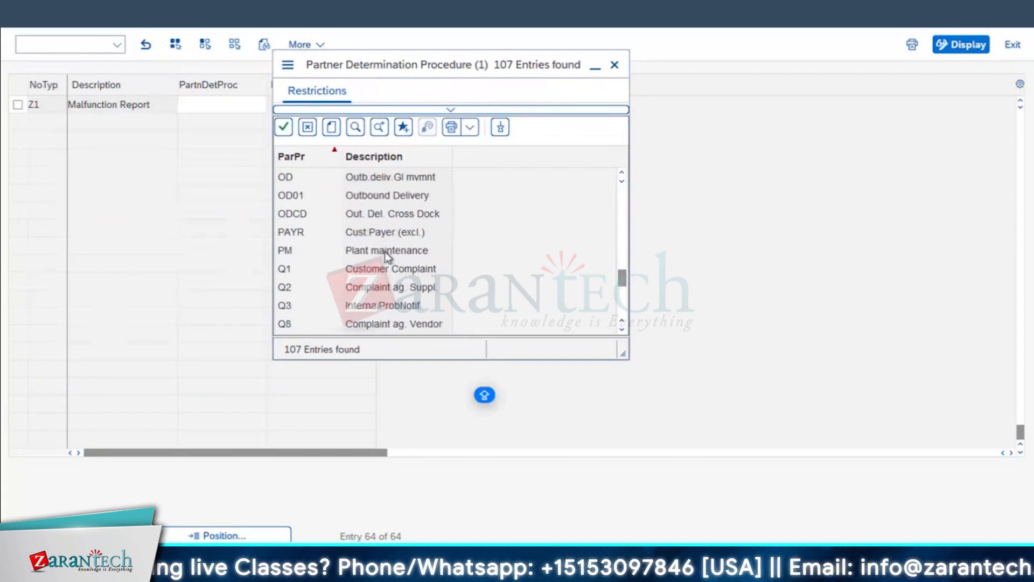
double_click(294, 251)
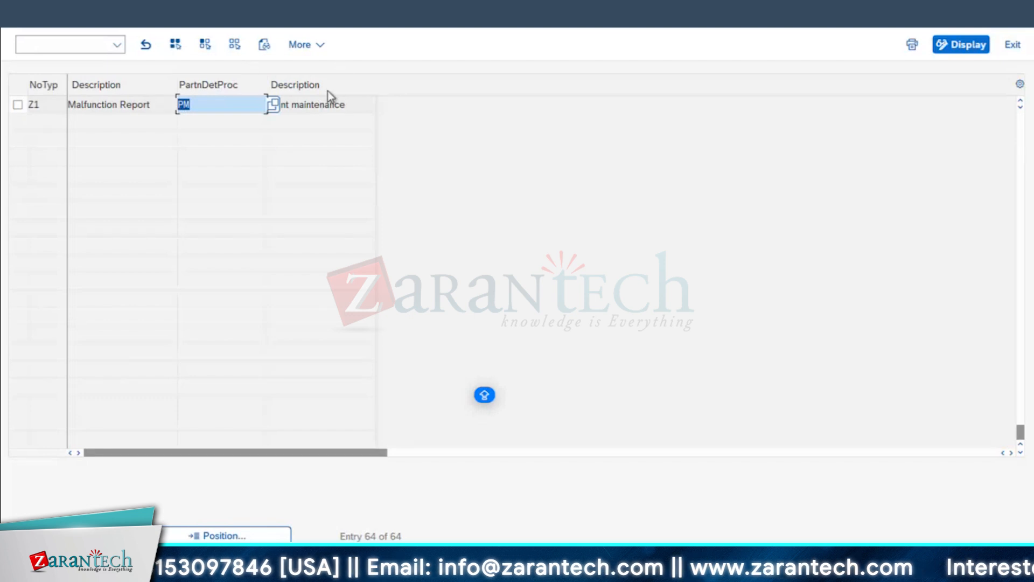
- Save the partner determination assignment of notification type Z1 and return to the activity selection
left_click(346, 104)
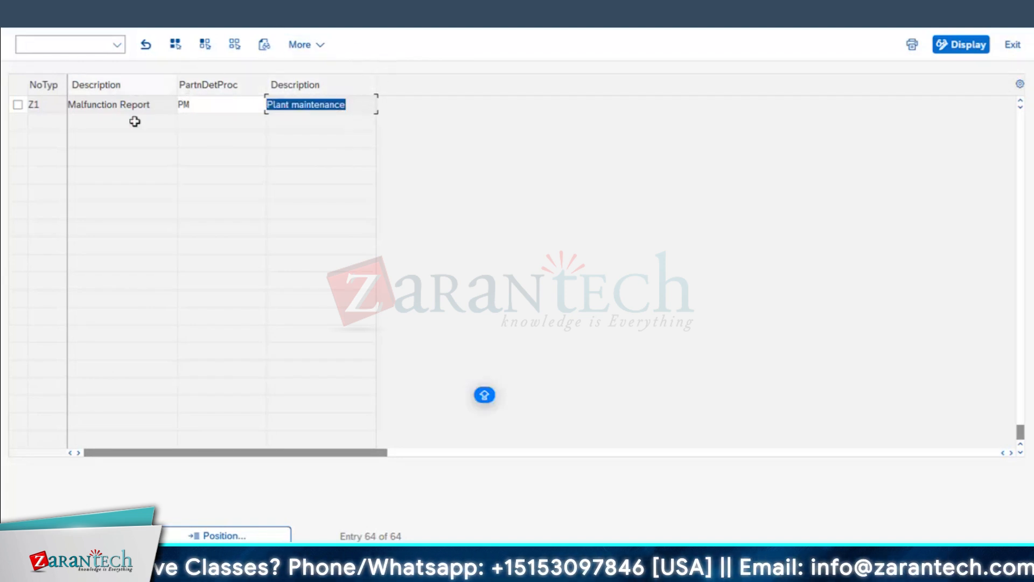
key("ctrl+s")
left_click(372, 298)
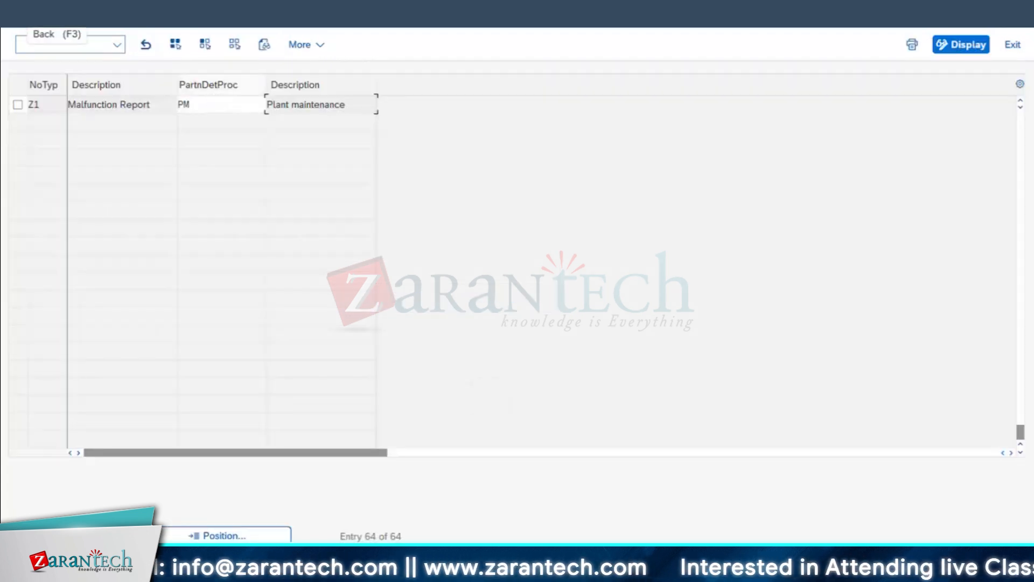
left_click(25, 18)
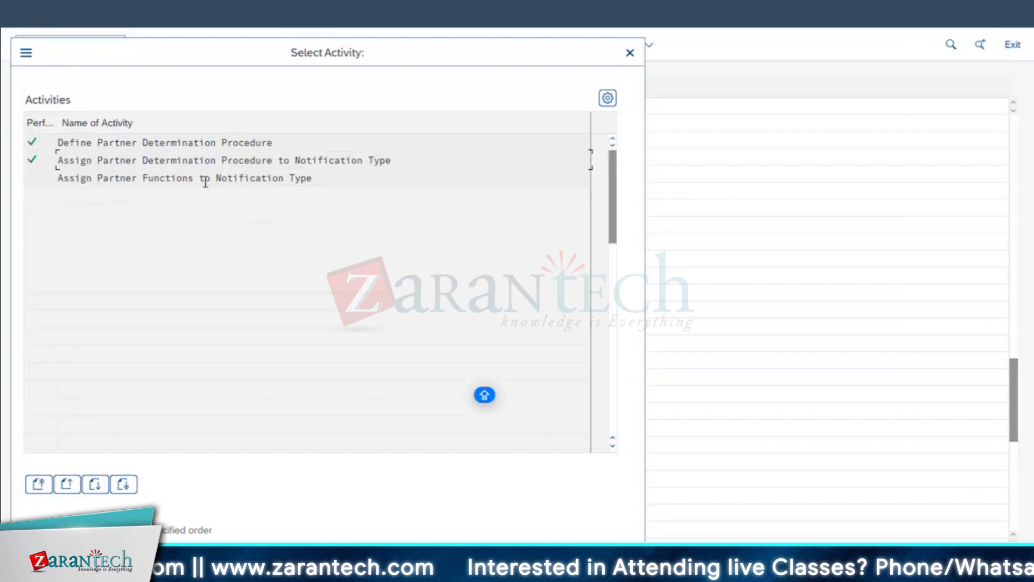
- View notification type Z1 in Assign Partner Functions to Notification Type, and leave the activity selection for the customizing structure
double_click(209, 182)
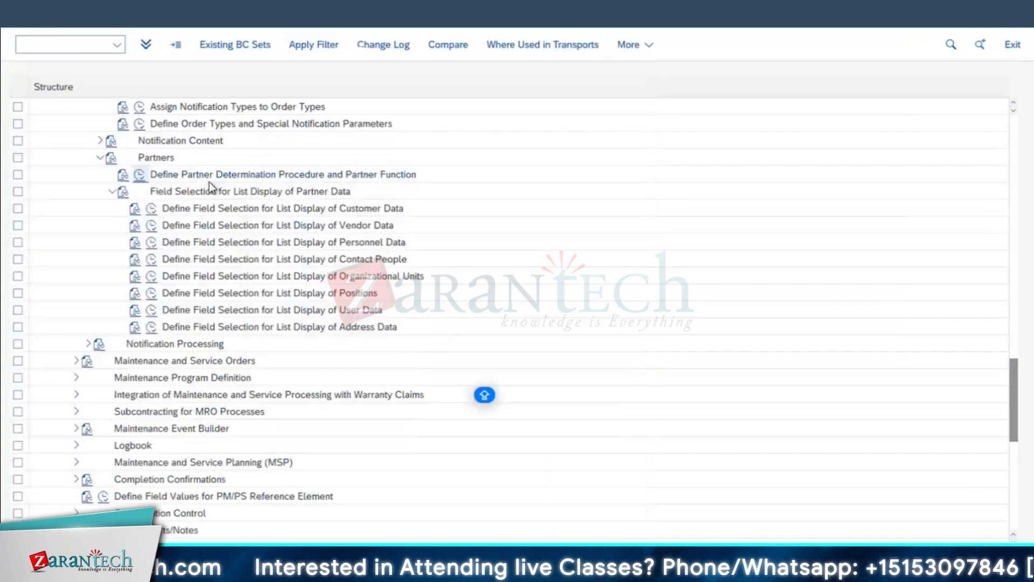
left_click(239, 536)
type("Z1")
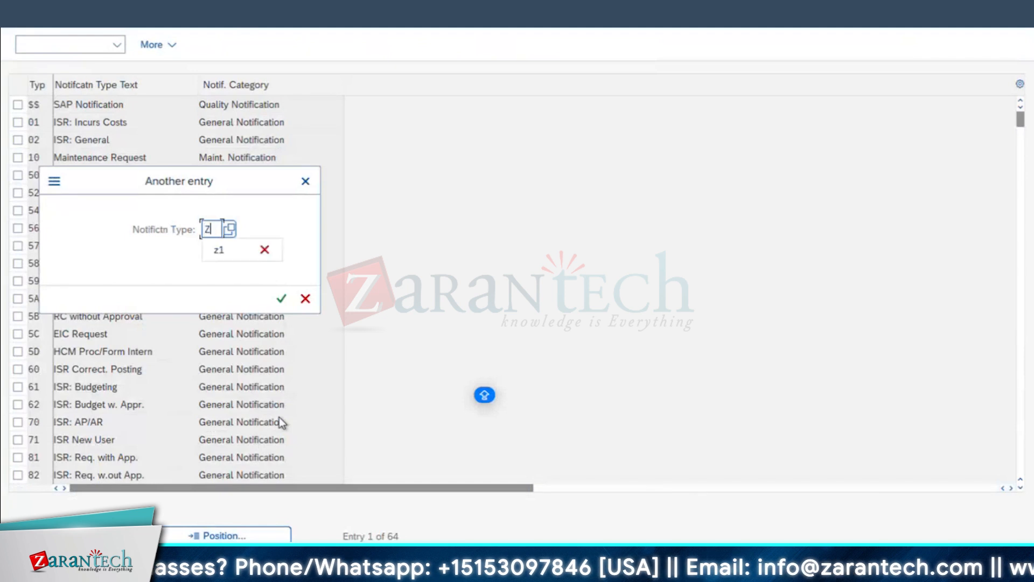
key("Return")
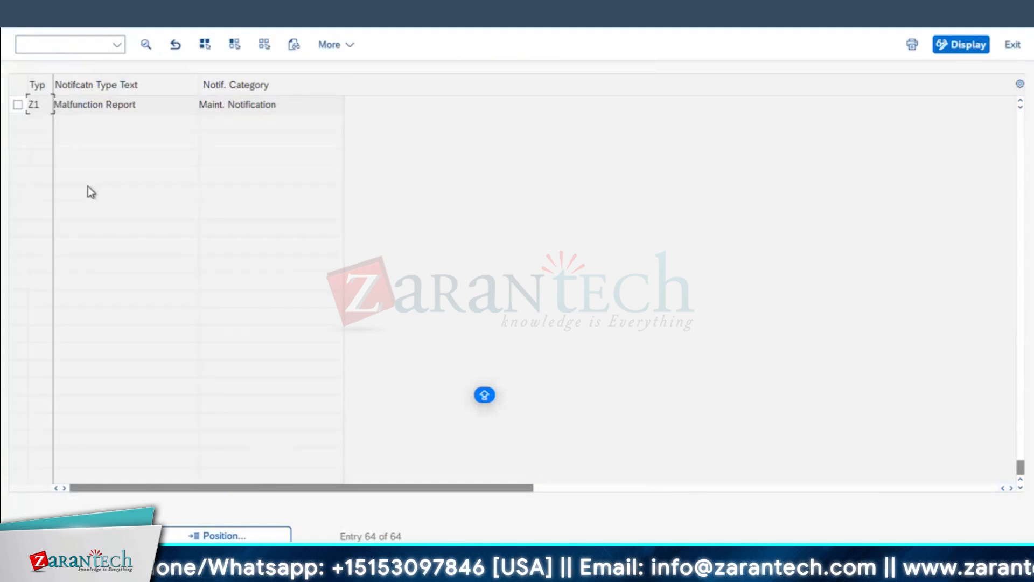
left_click(290, 106)
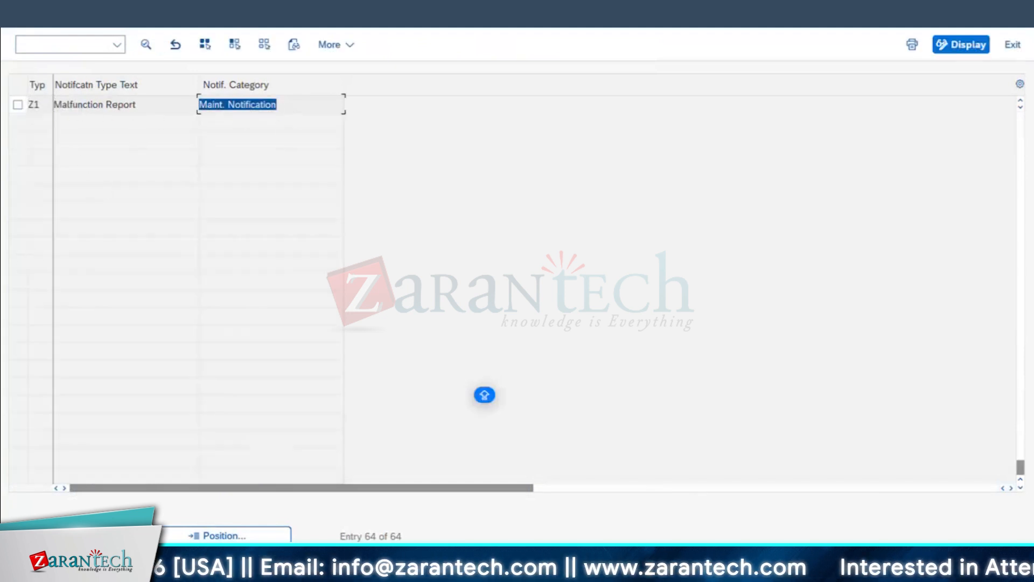
key("F3")
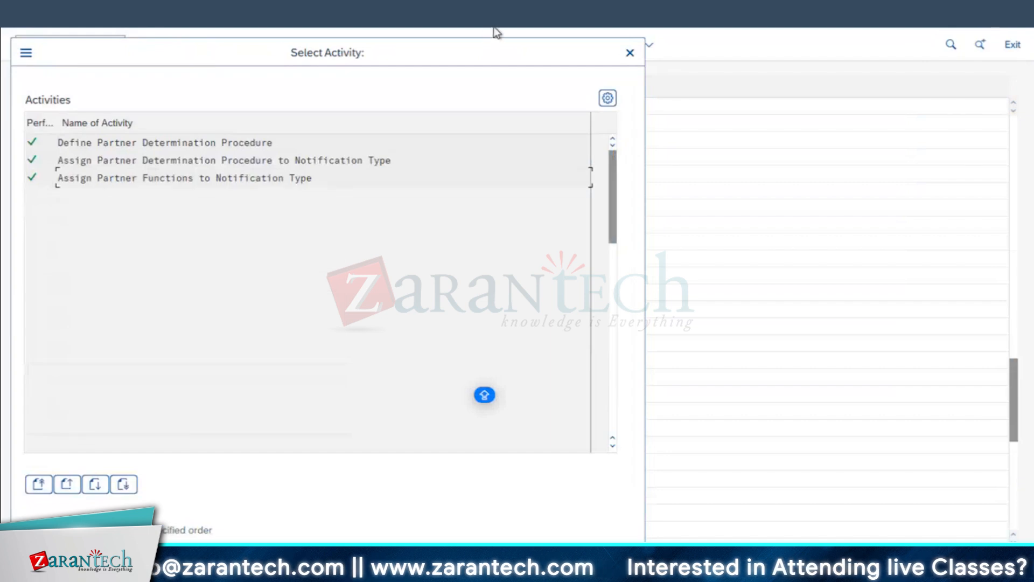
left_click(630, 54)
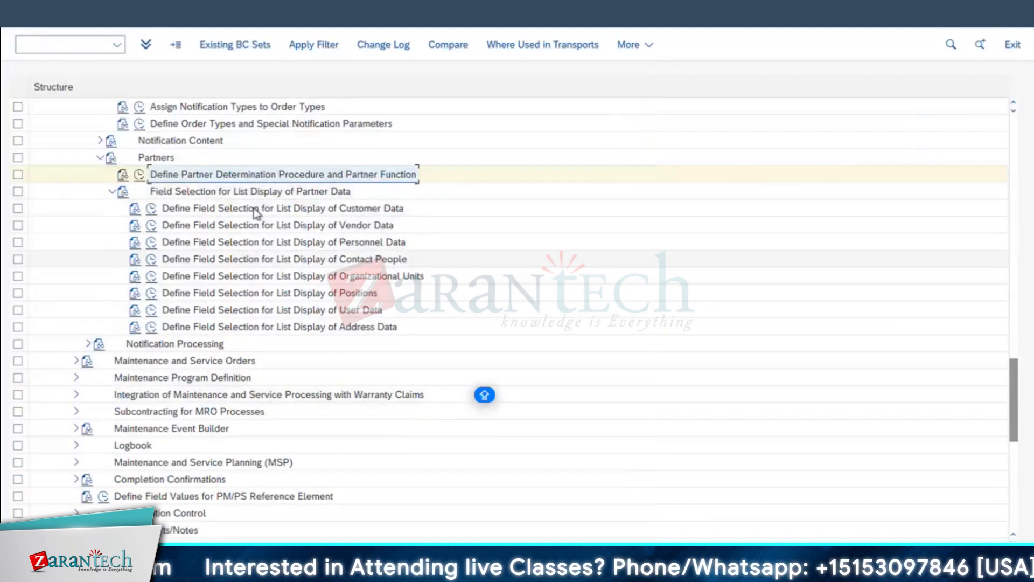
- Look through the activities under Field Selection for List Display of Partner Data, from Customer Data to Address Data
left_click(281, 225)
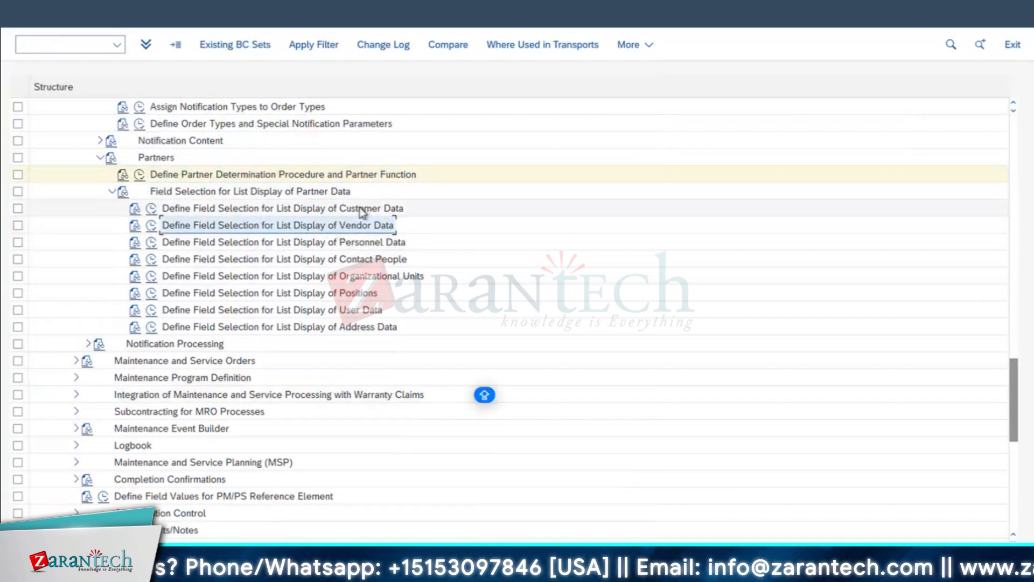
left_click(366, 328)
left_click(371, 311)
left_click(374, 293)
left_click(375, 276)
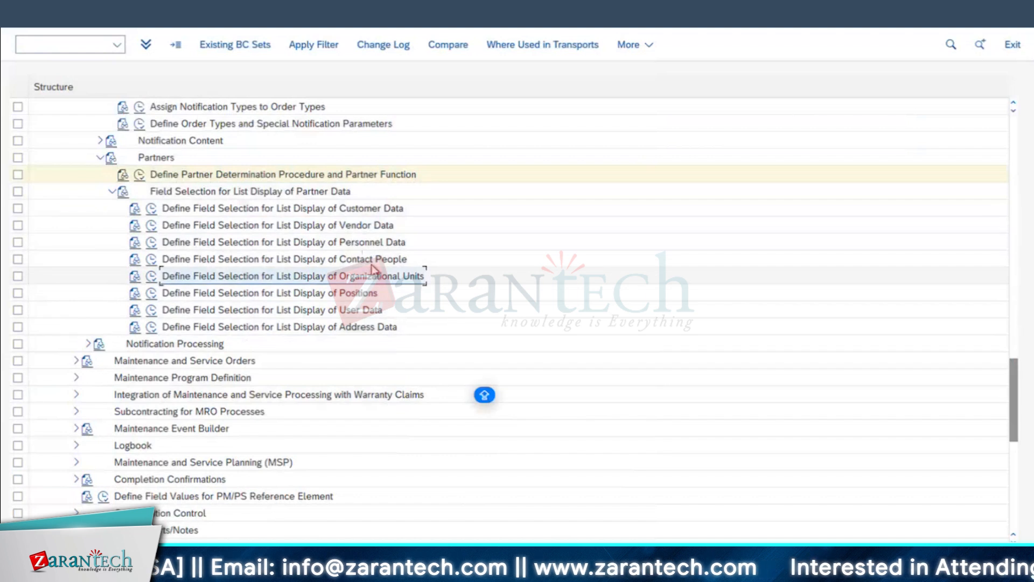
left_click(370, 259)
left_click(361, 242)
key("Up")
key("Up")
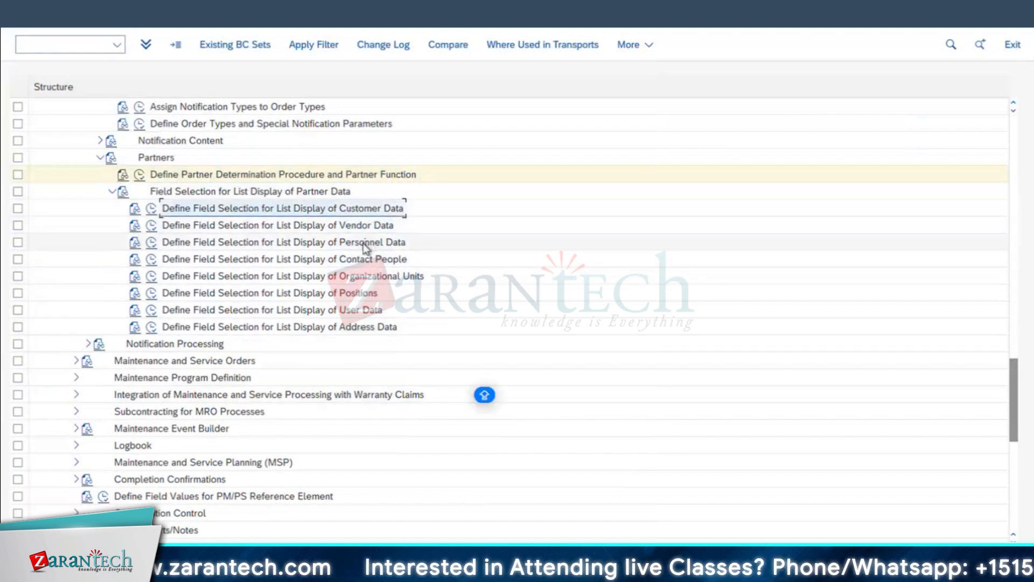
left_click(365, 243)
left_click(367, 226)
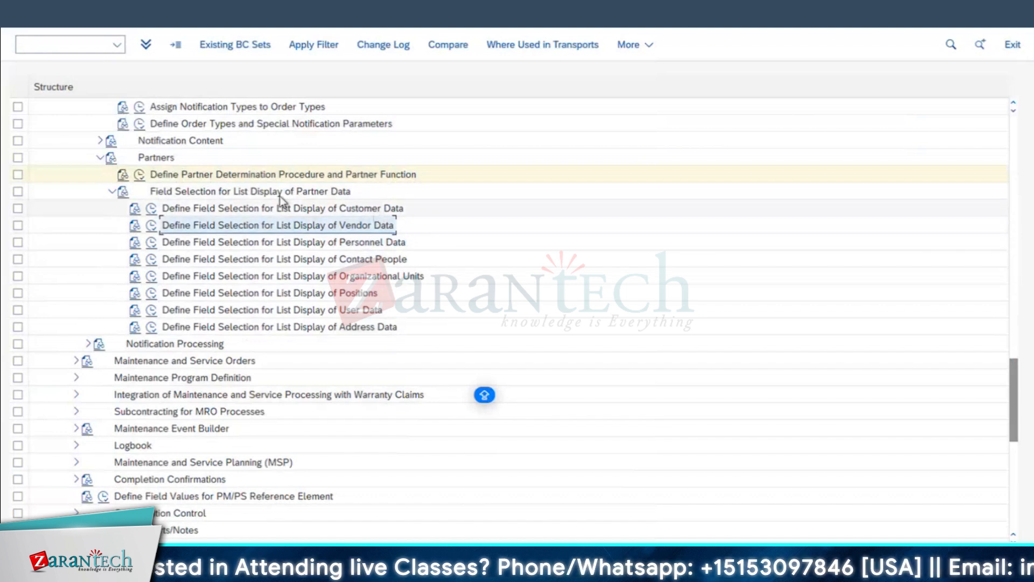
left_click(371, 209)
- Collapse Field Selection for List Display of Partner Data, expand Notification Processing down to Response Time Monitoring, and select Define Priorities
left_click(112, 191)
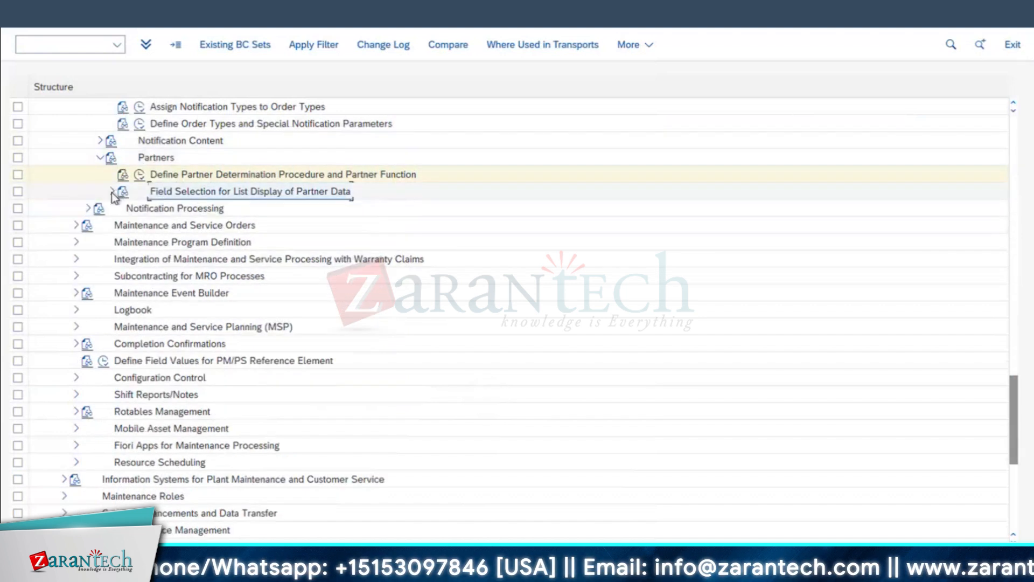
left_click(88, 208)
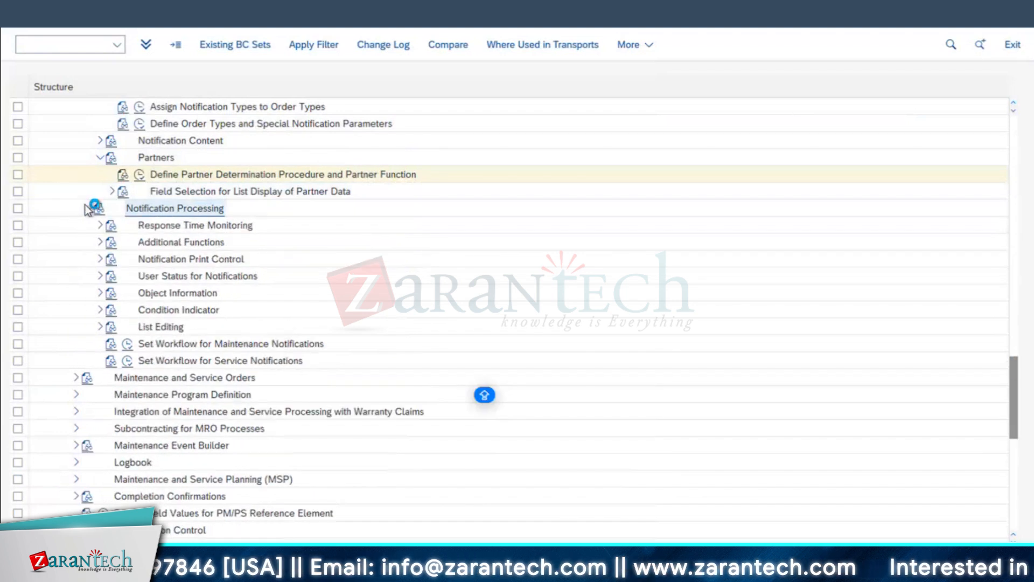
left_click(193, 225)
double_click(192, 224)
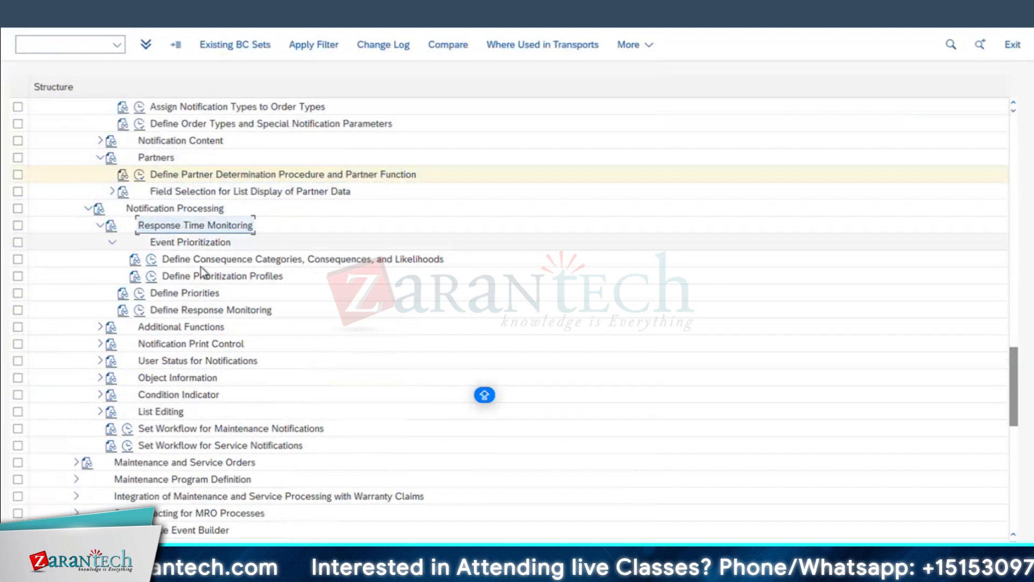
left_click(222, 276)
left_click(177, 293)
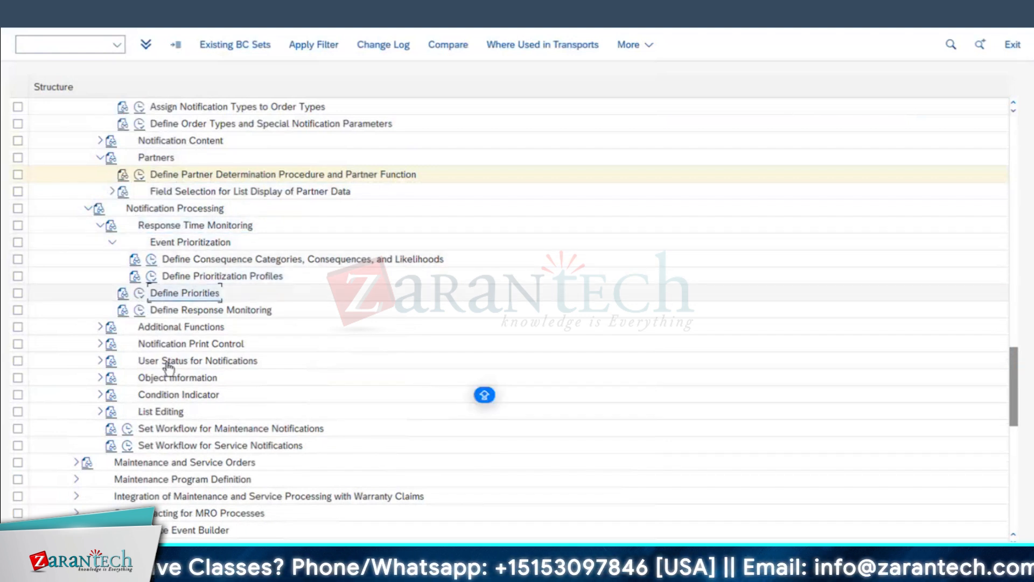
- Switch to the new M2 notification, set its priority to Very High under Start/End Dates, and go to the Required End date
mouse_move(474, 572)
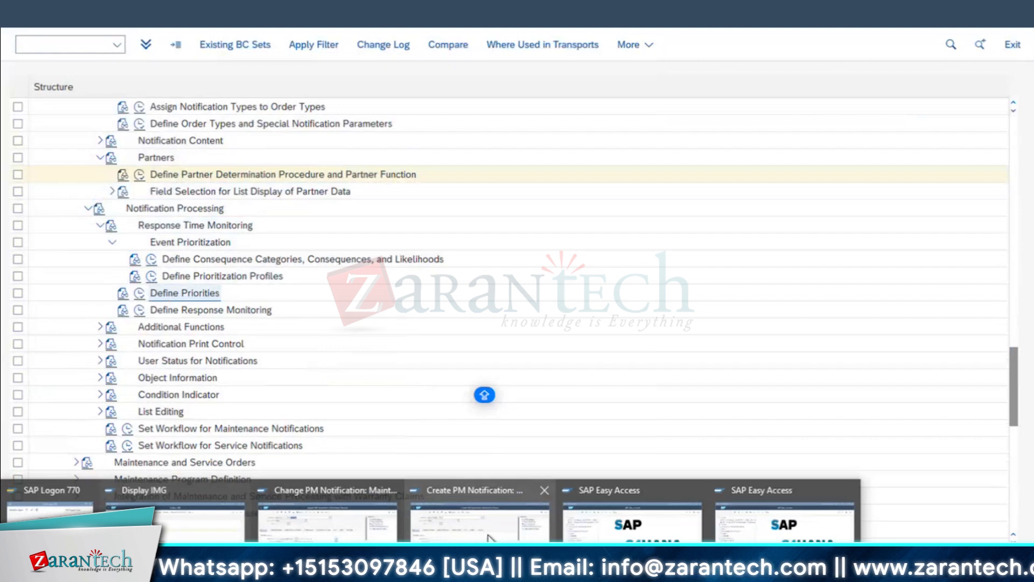
left_click(487, 536)
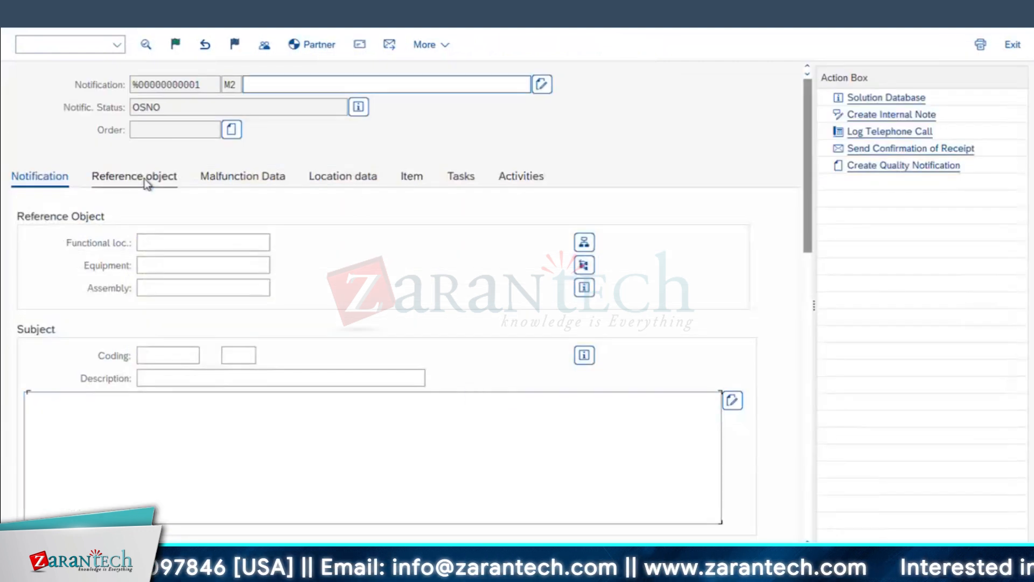
left_click(147, 182)
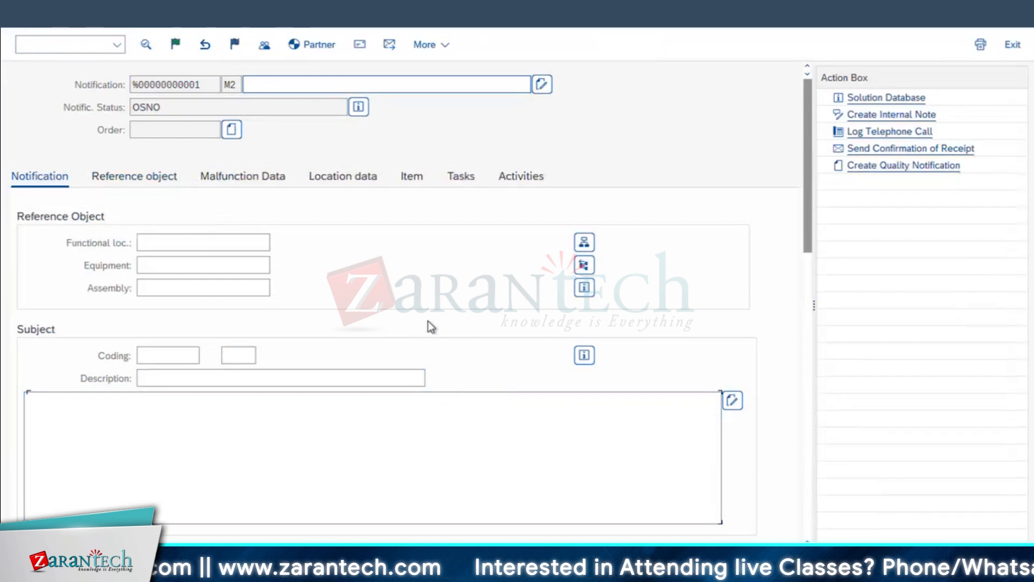
scroll(641, 409, "down", 5)
left_click(542, 388)
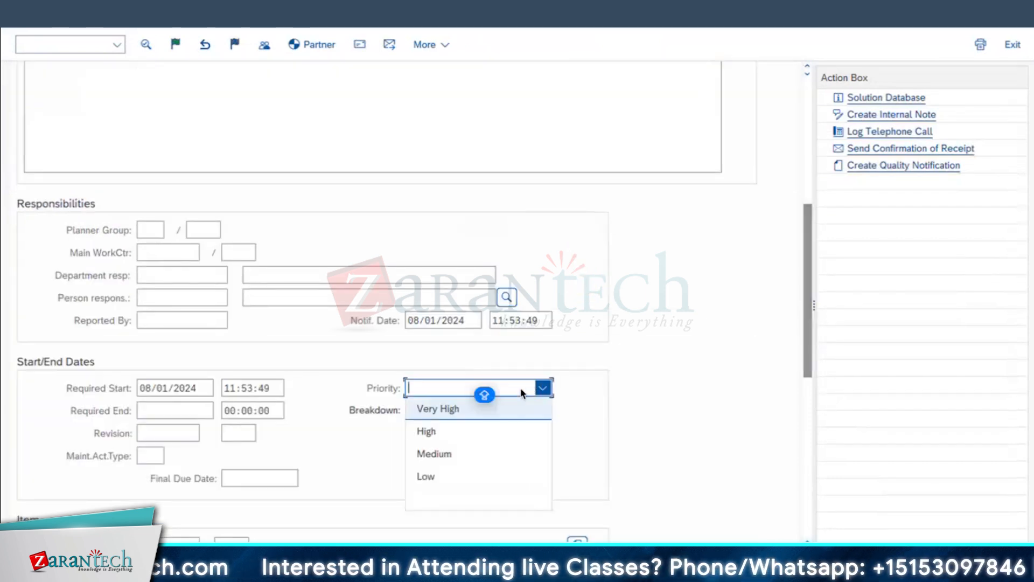
left_click(454, 410)
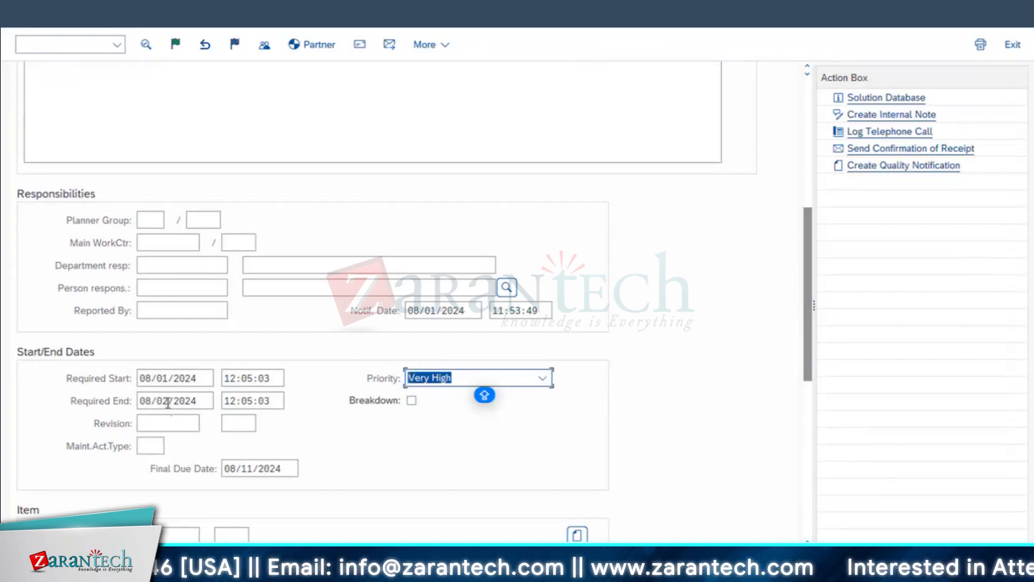
left_click(168, 401)
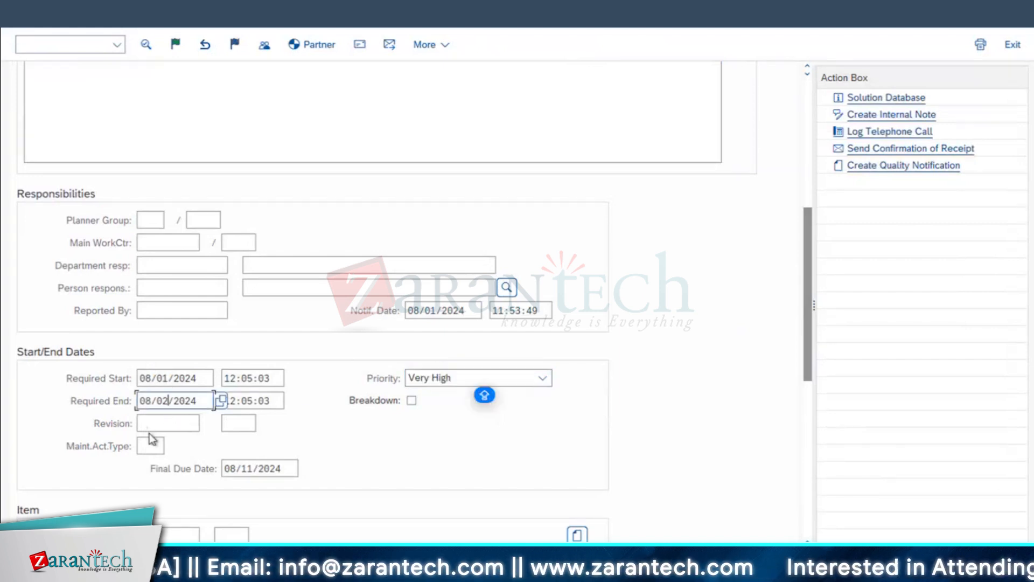
- Set the notification's priority to High, Medium and finally Low, accepting the recalculation of the required dates each time
left_click(486, 381)
left_click(431, 428)
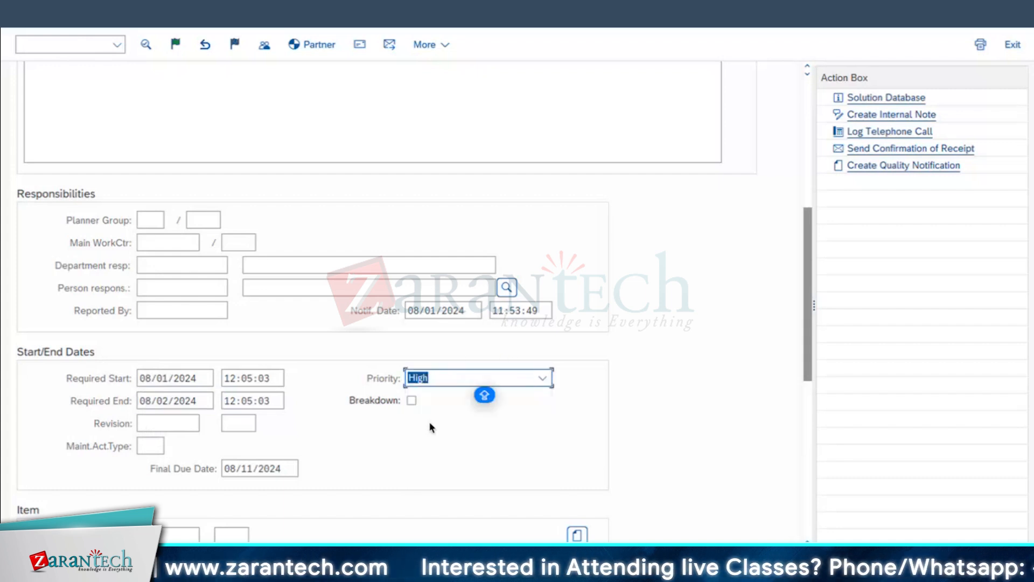
left_click(284, 345)
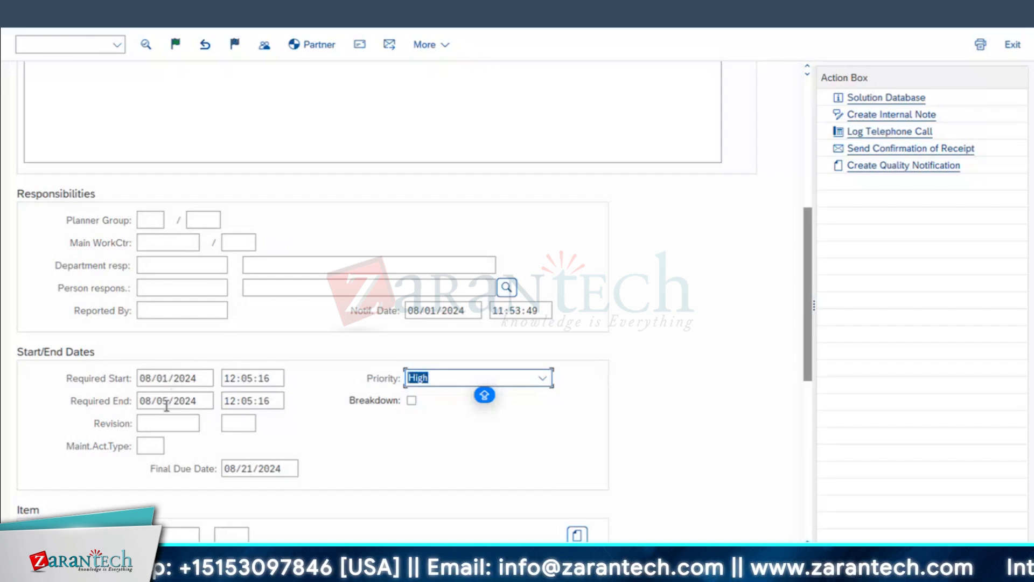
left_click(424, 382)
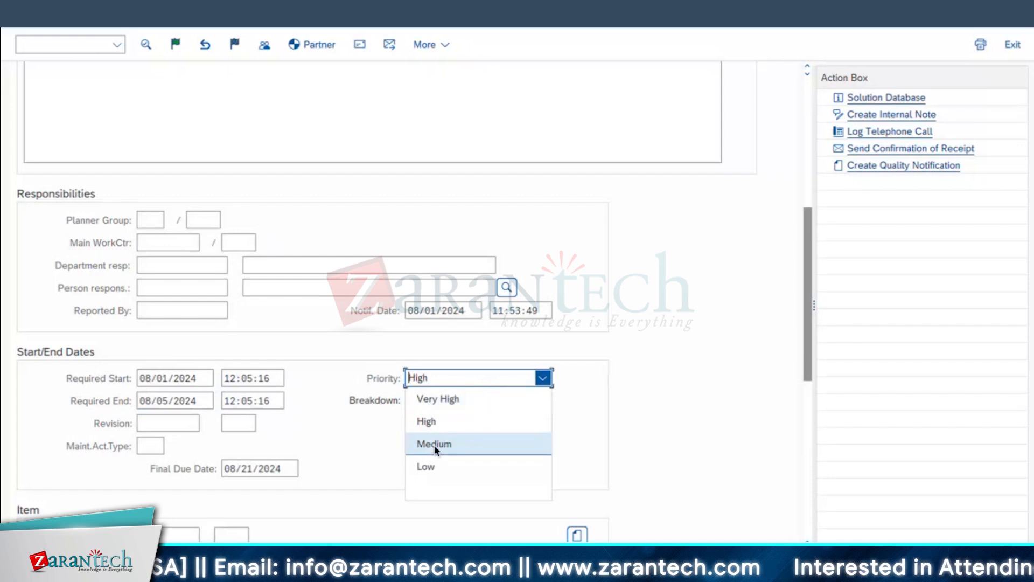
left_click(435, 446)
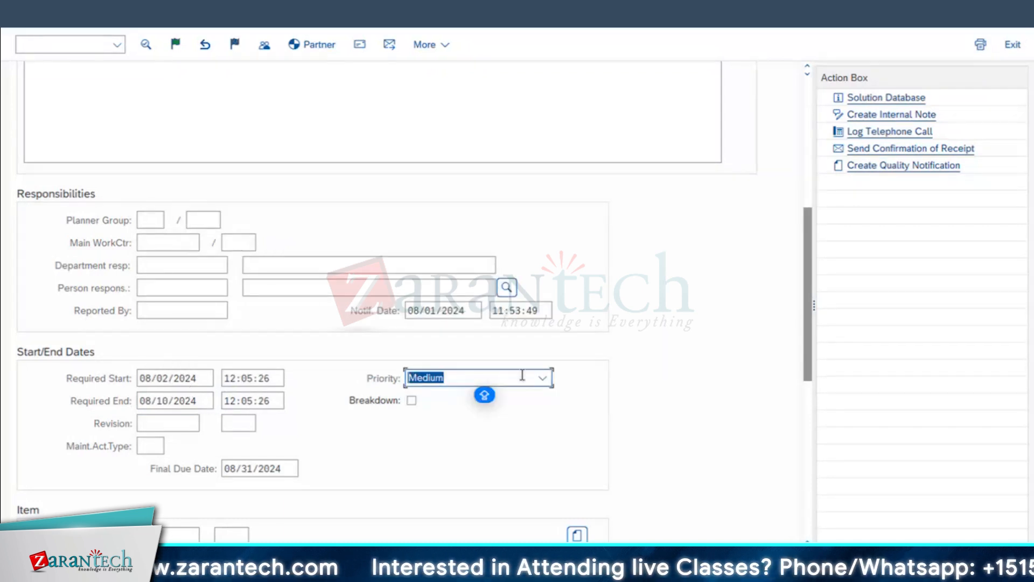
left_click(451, 380)
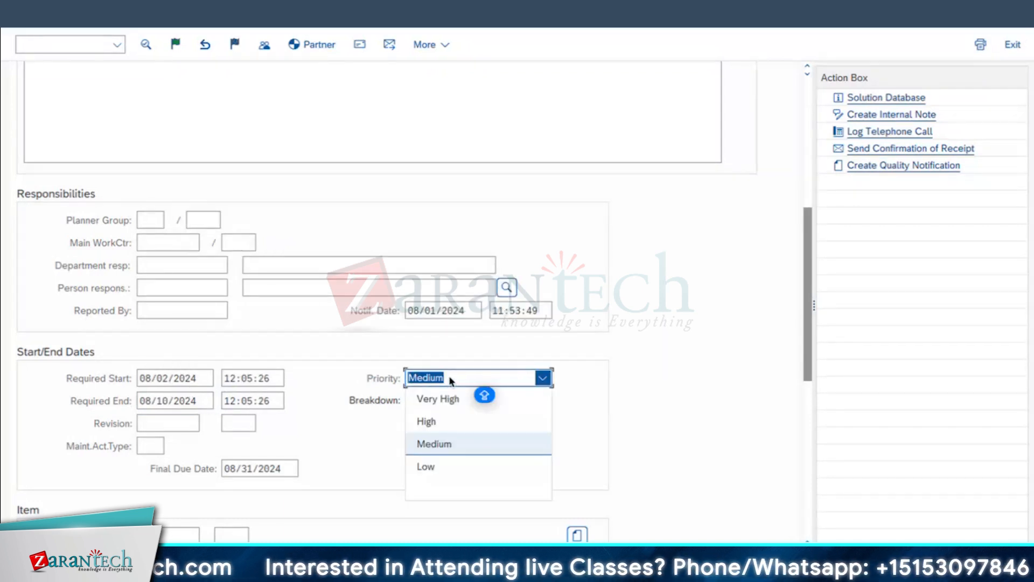
left_click(432, 466)
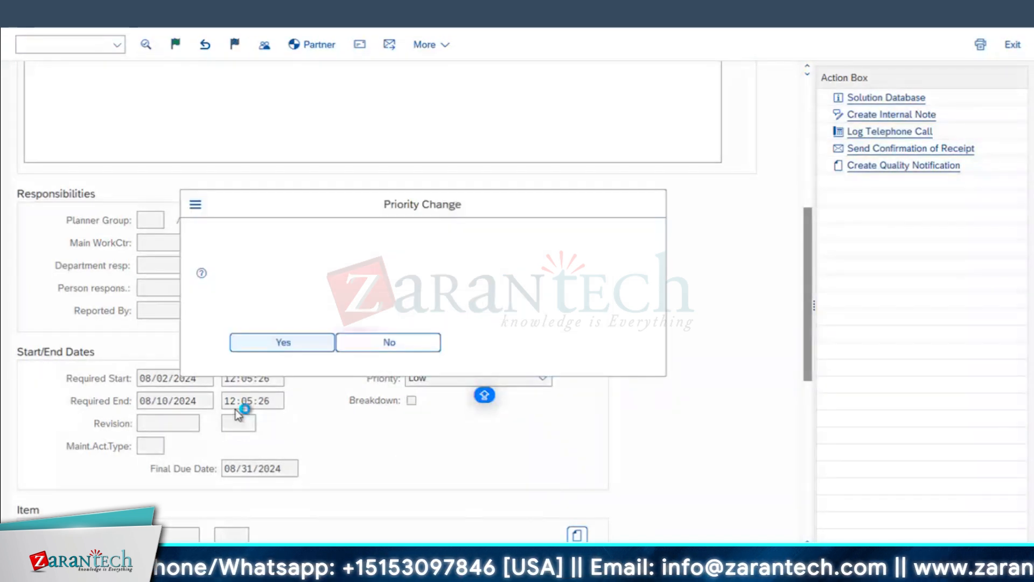
key("Return")
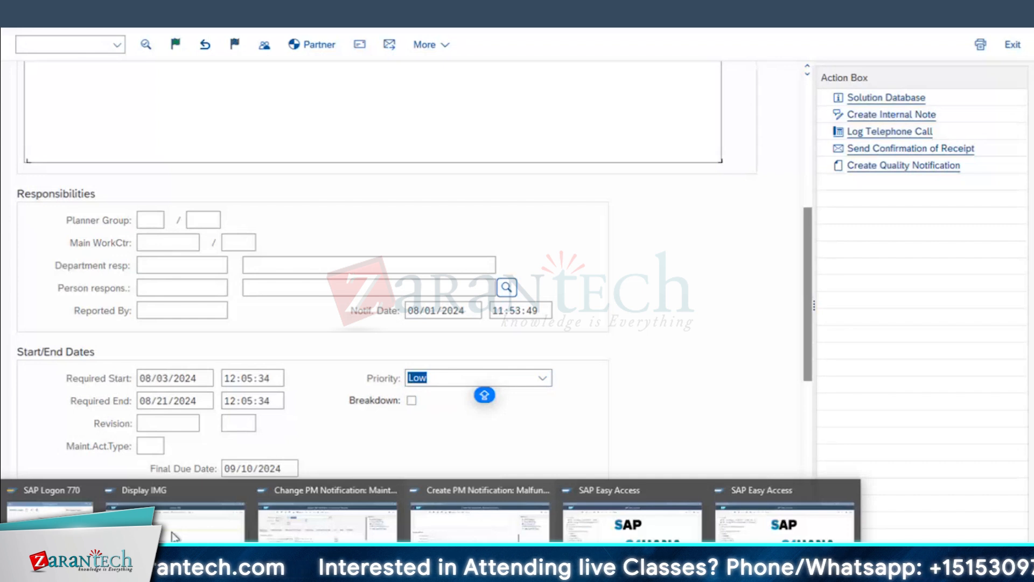
- Switch to the Display IMG session, view the PM entry under Define Priority Types, and return to the activity selection
left_click(173, 534)
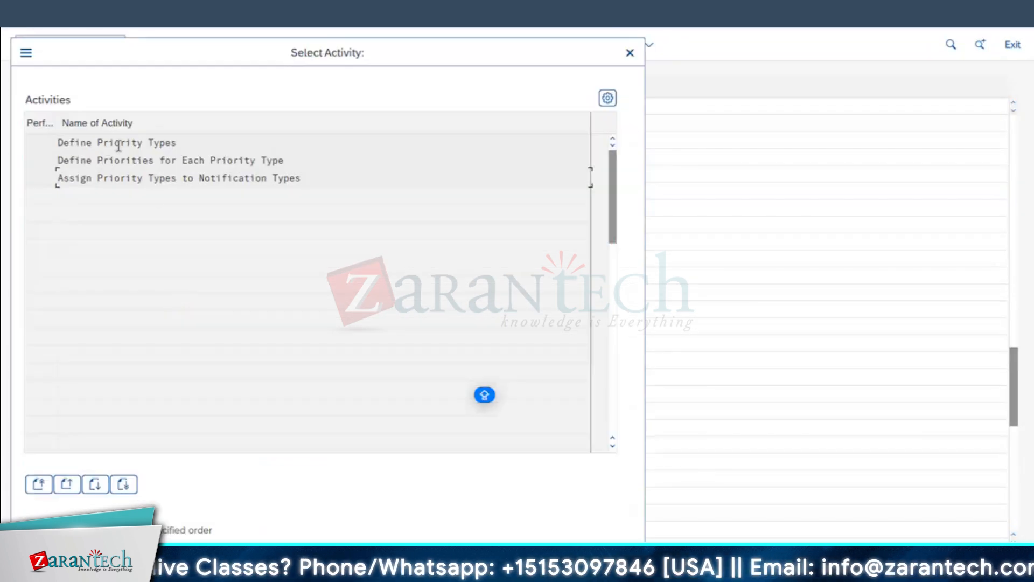
double_click(117, 144)
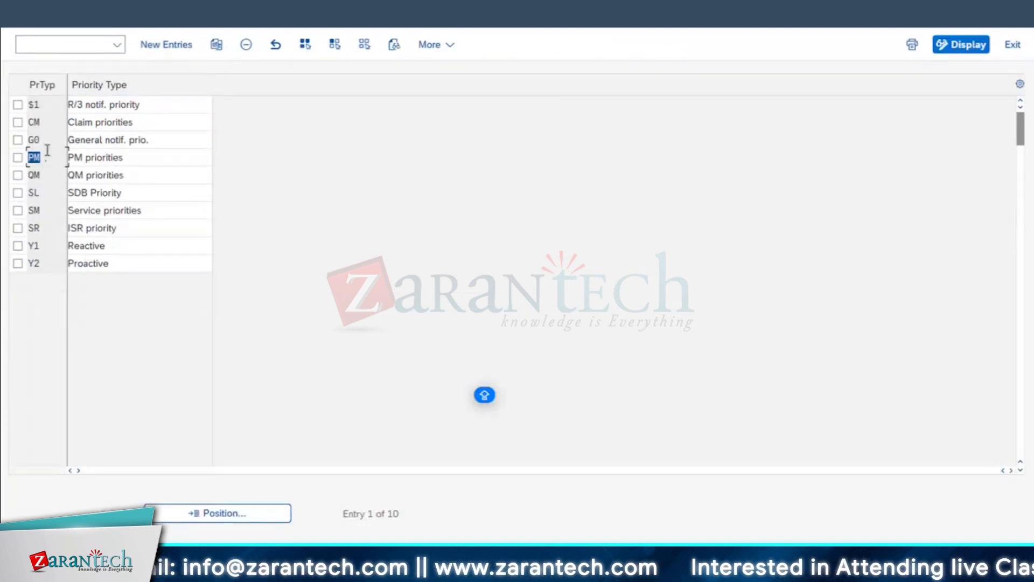
left_click(128, 157)
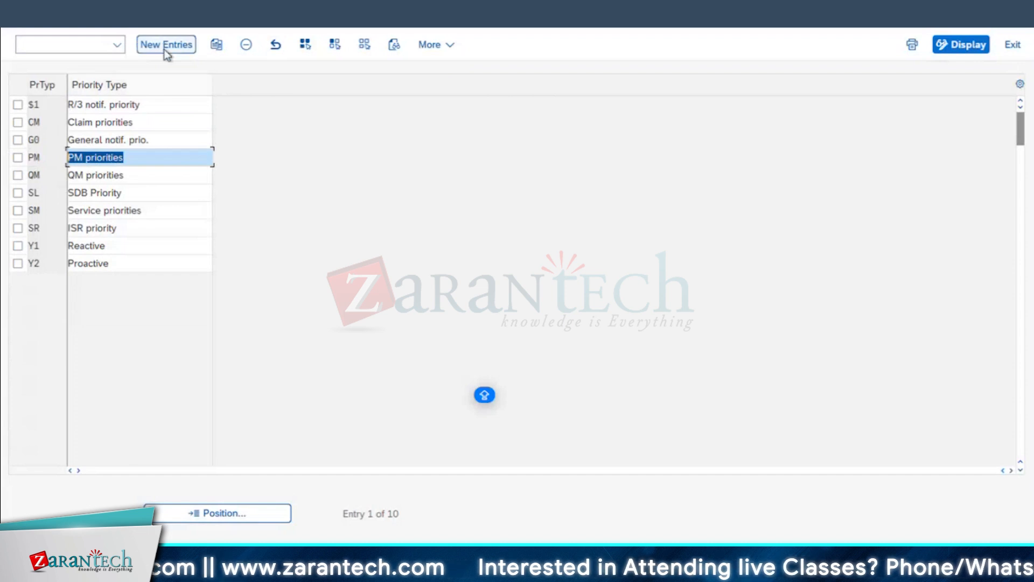
left_click(34, 157)
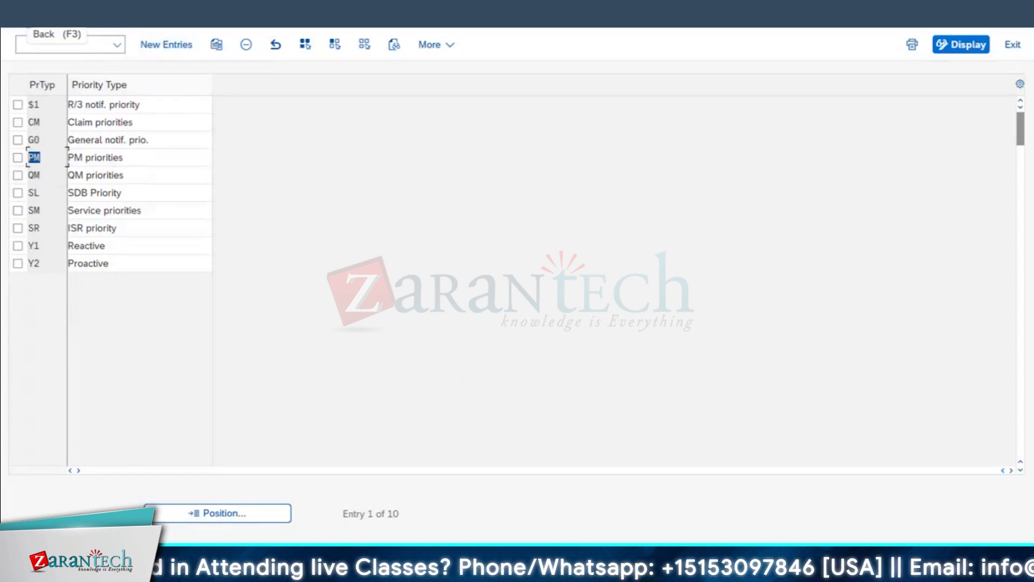
left_click(23, 17)
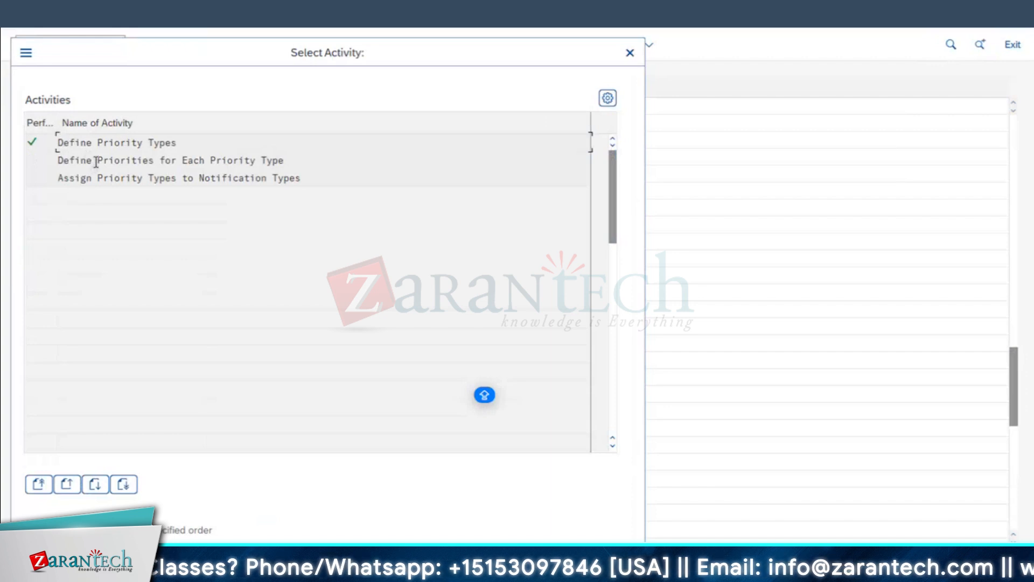
- Open Define Priorities for Each Priority Type, widen the priority key column, and review the PM priorities from Very High to Low
double_click(177, 160)
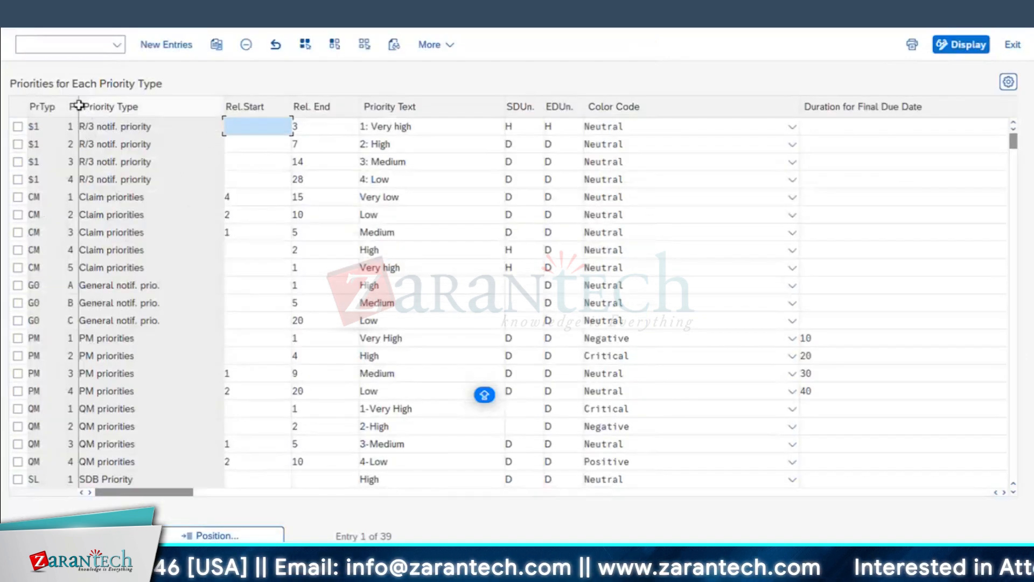
left_click_drag(101, 106, 100, 106)
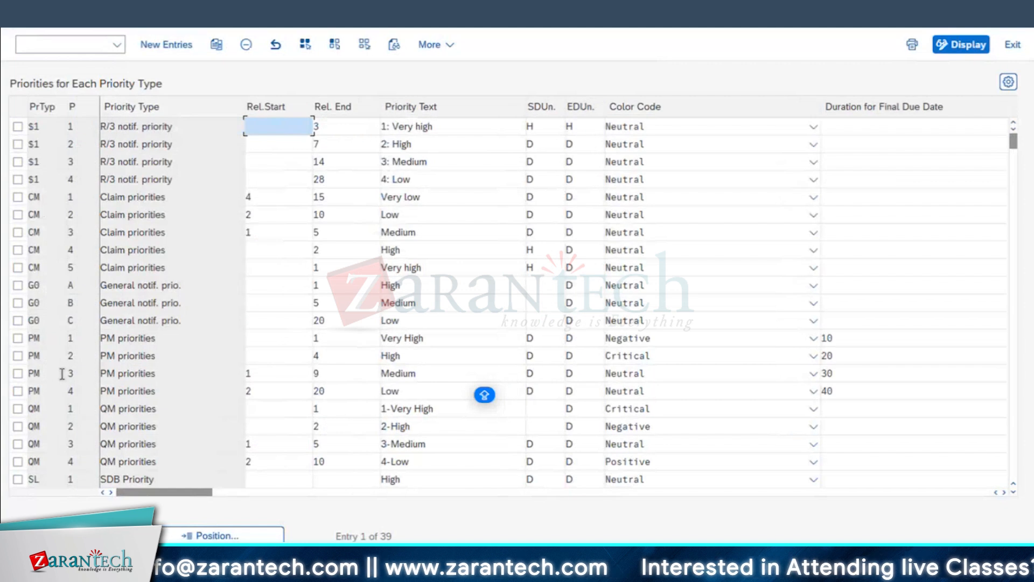
double_click(38, 338)
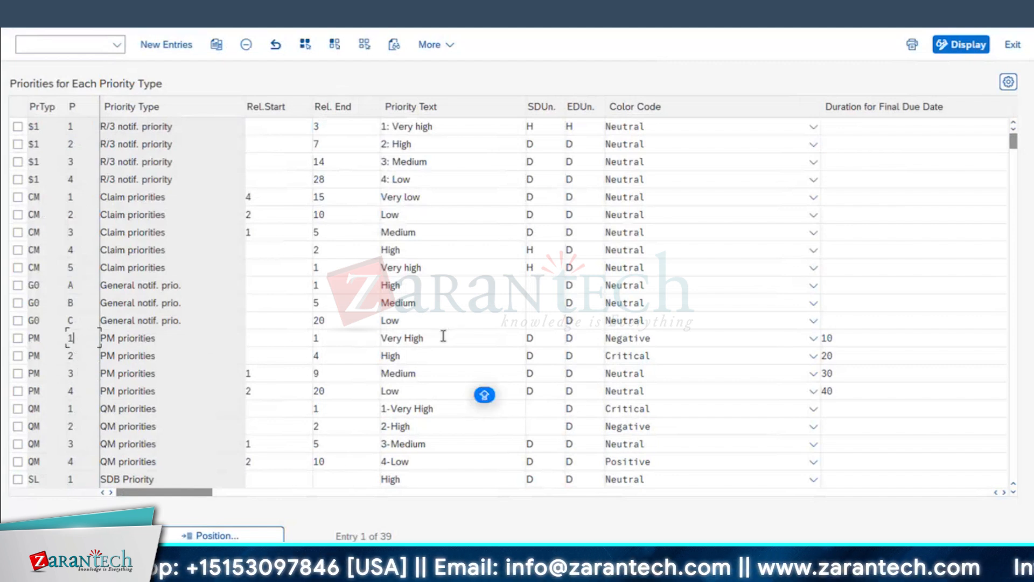
key("Tab")
key("Tab")
key("Tab")
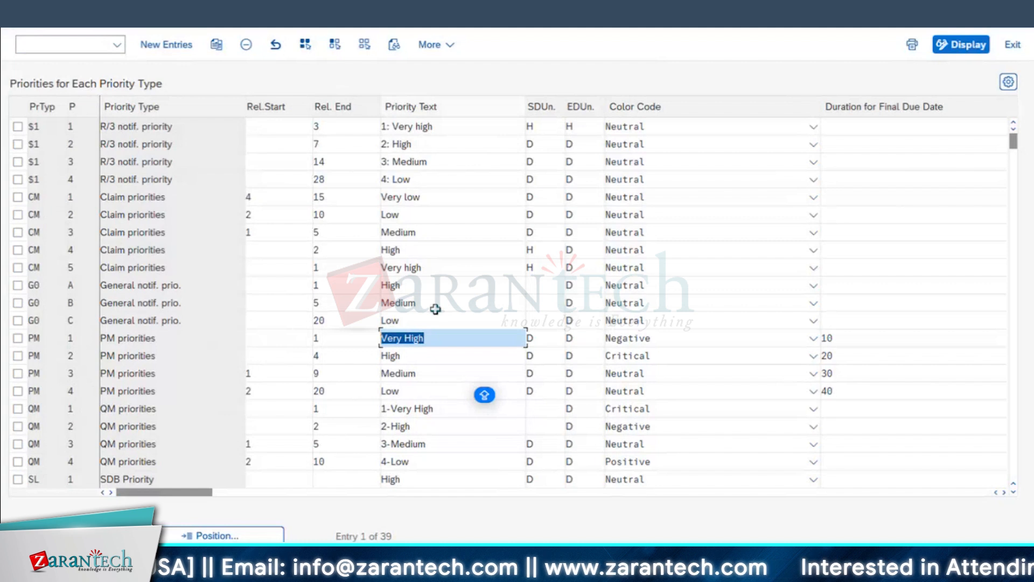
left_click(398, 355)
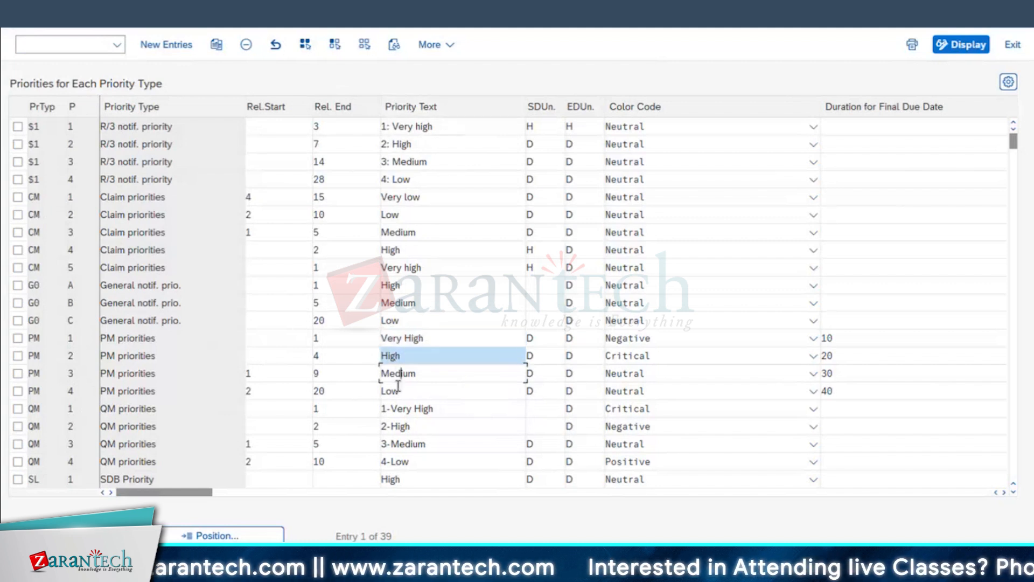
left_click(398, 389)
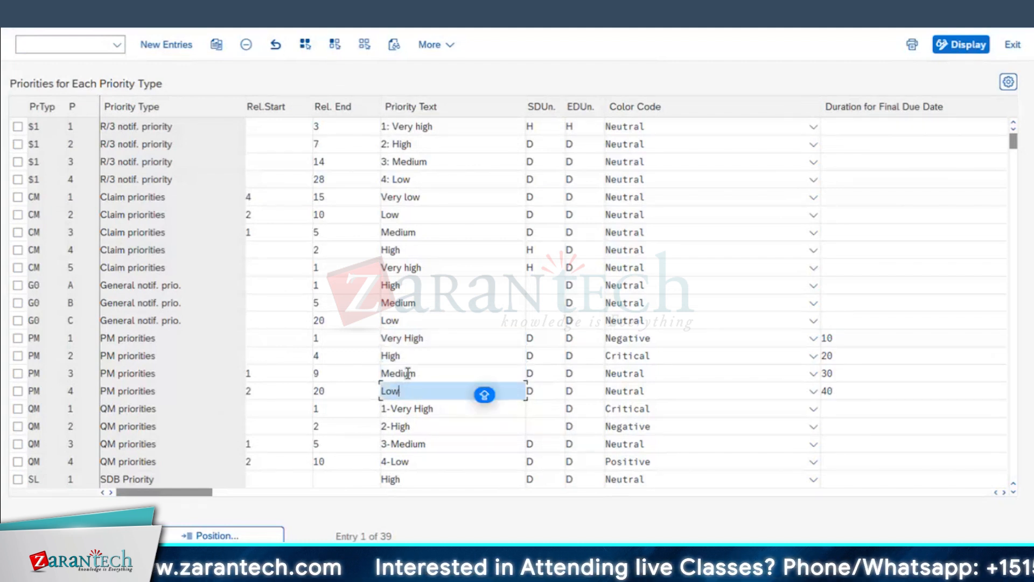
- Set the relative start of PM priority 1 (Very High) to 1
left_click(76, 338)
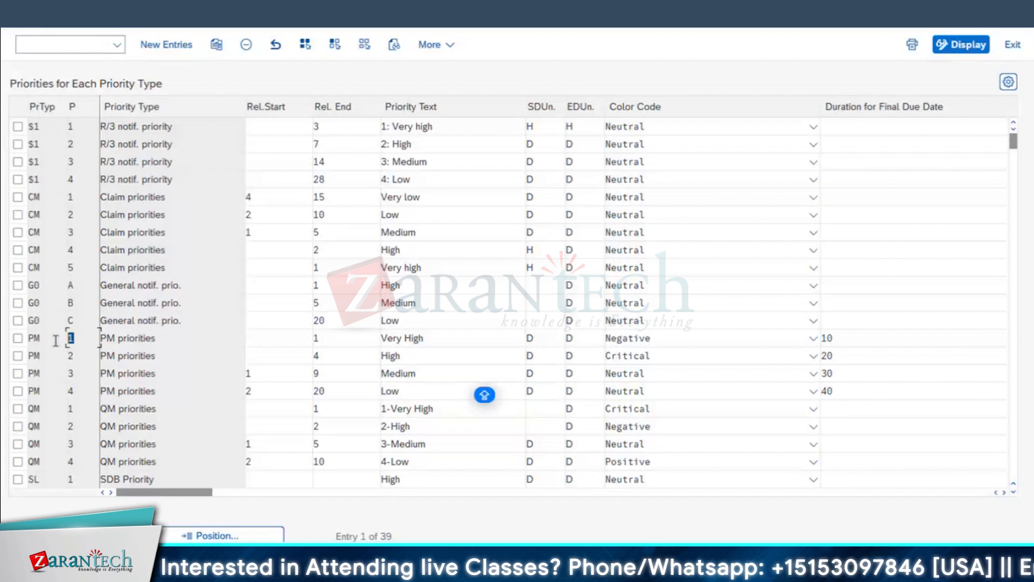
left_click(288, 339)
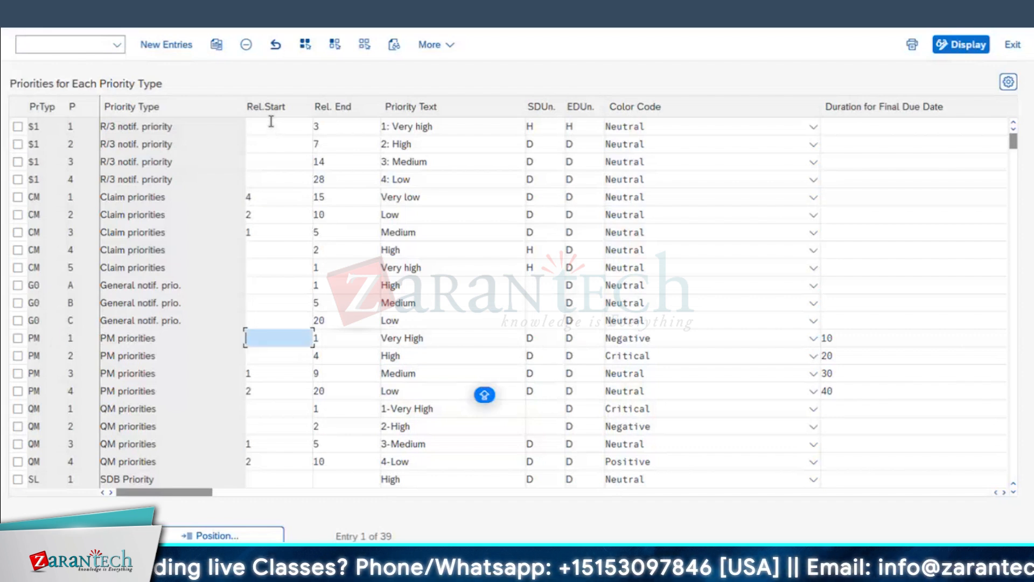
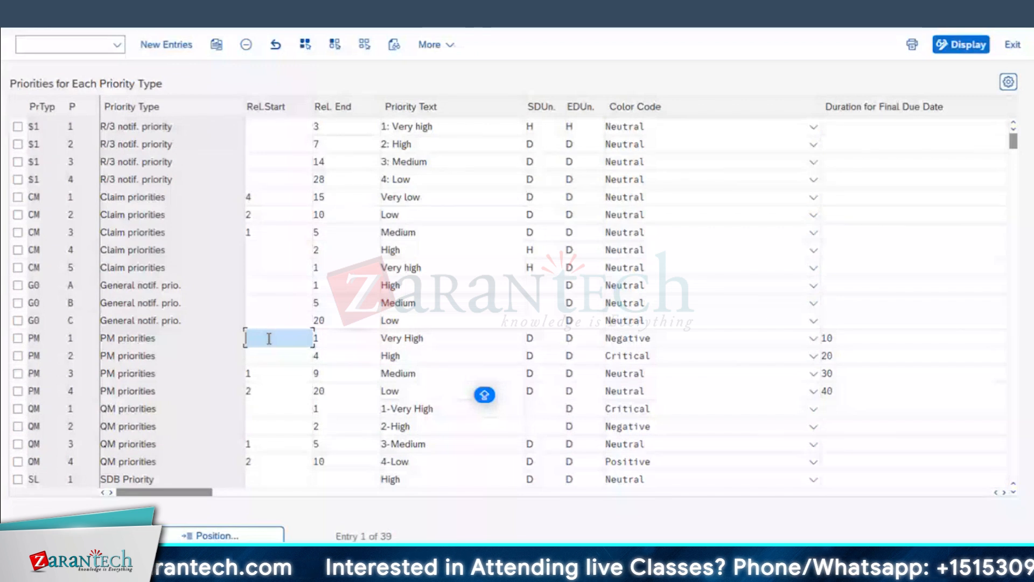
left_click(334, 337)
left_click_drag(334, 338, 230, 338)
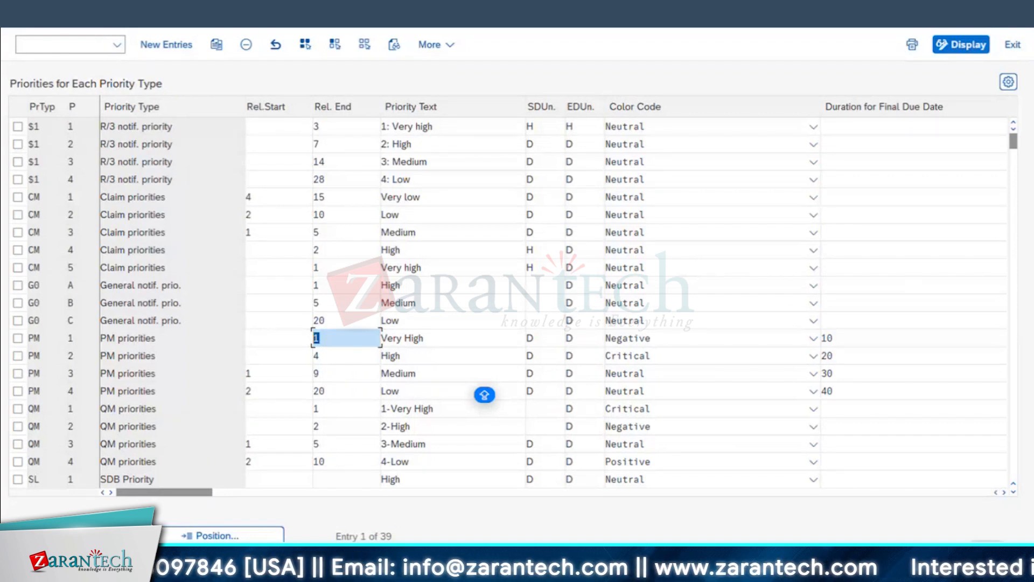
left_click(278, 343)
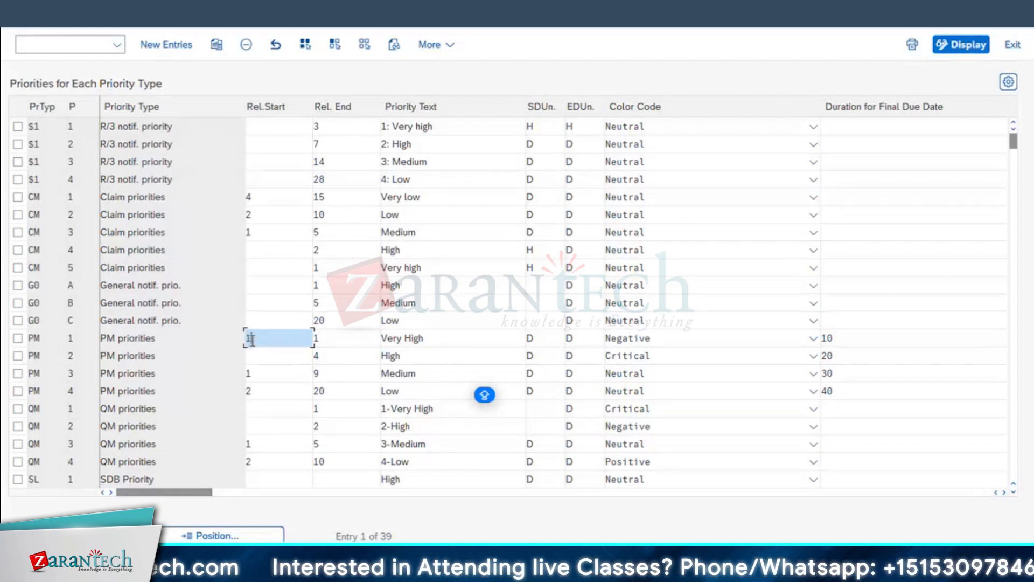
- Compare the relative start and relative end of PM priority 1 (Very High)
left_click(332, 342)
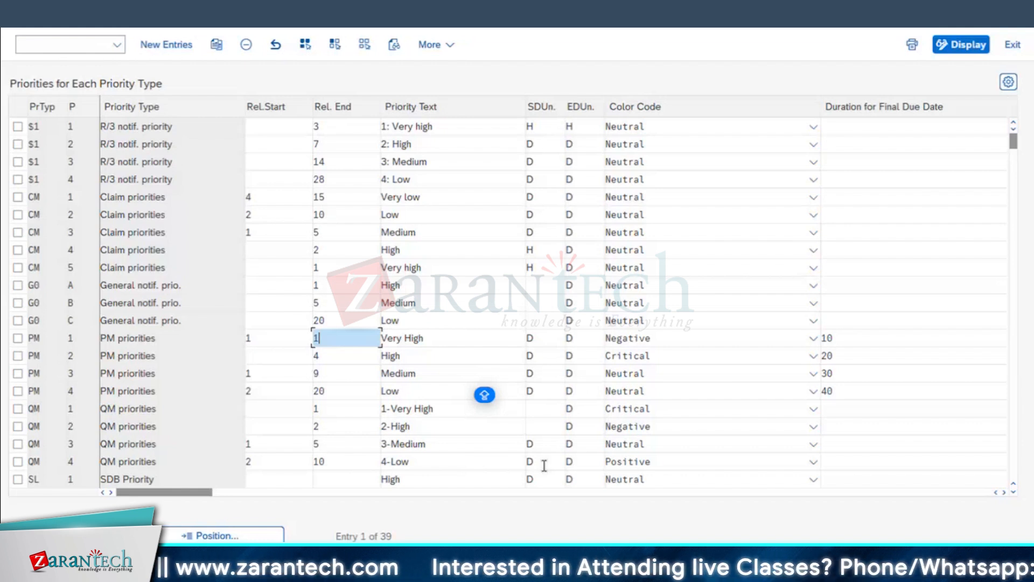
left_click(256, 332)
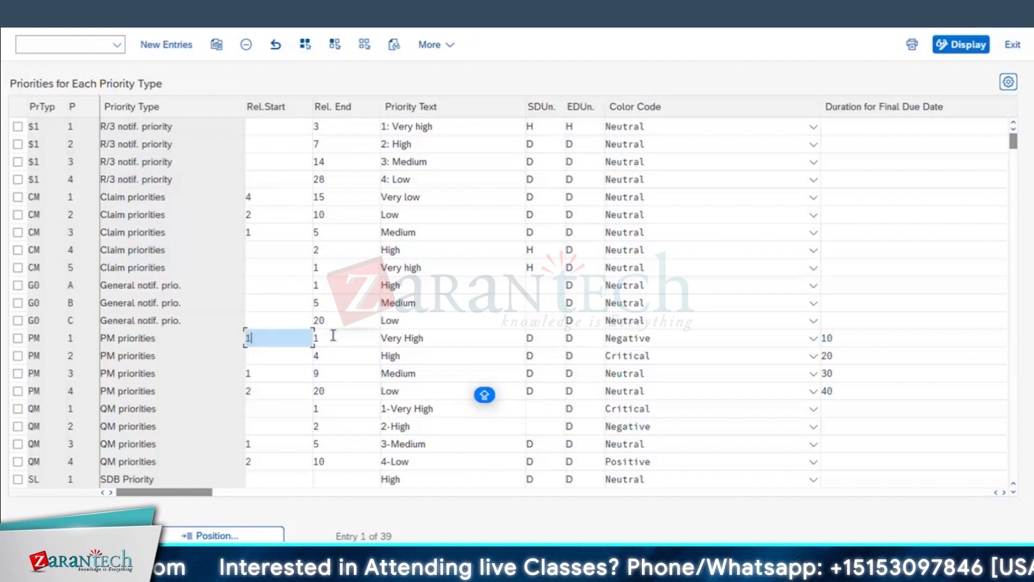
key("shift+Home")
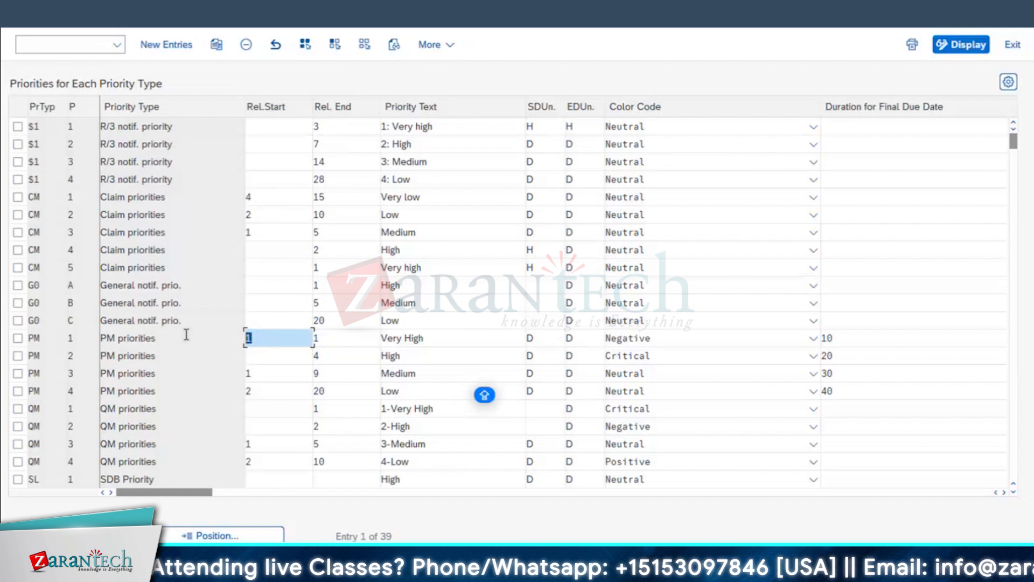
left_click(336, 336)
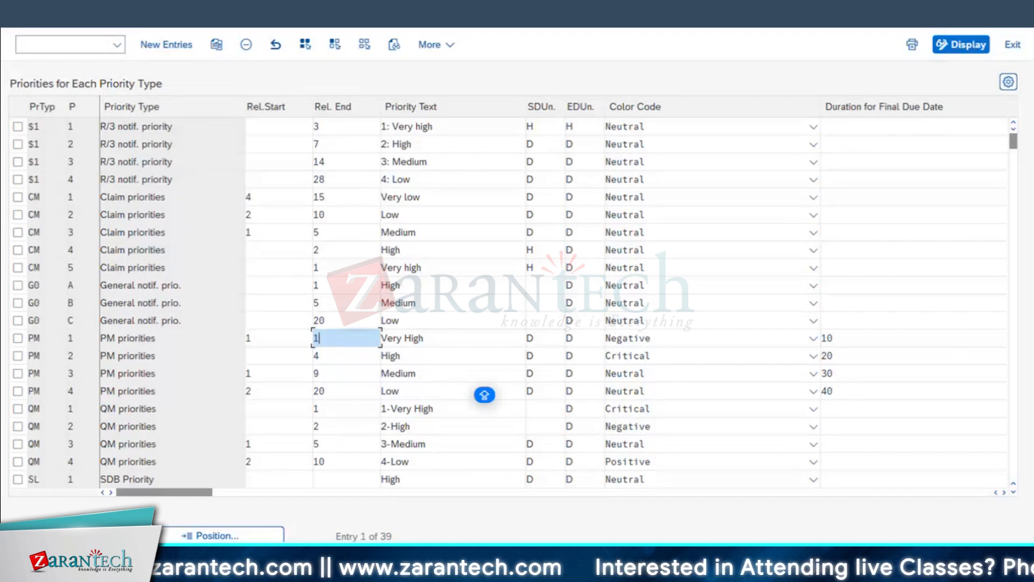
left_click_drag(337, 340, 279, 351)
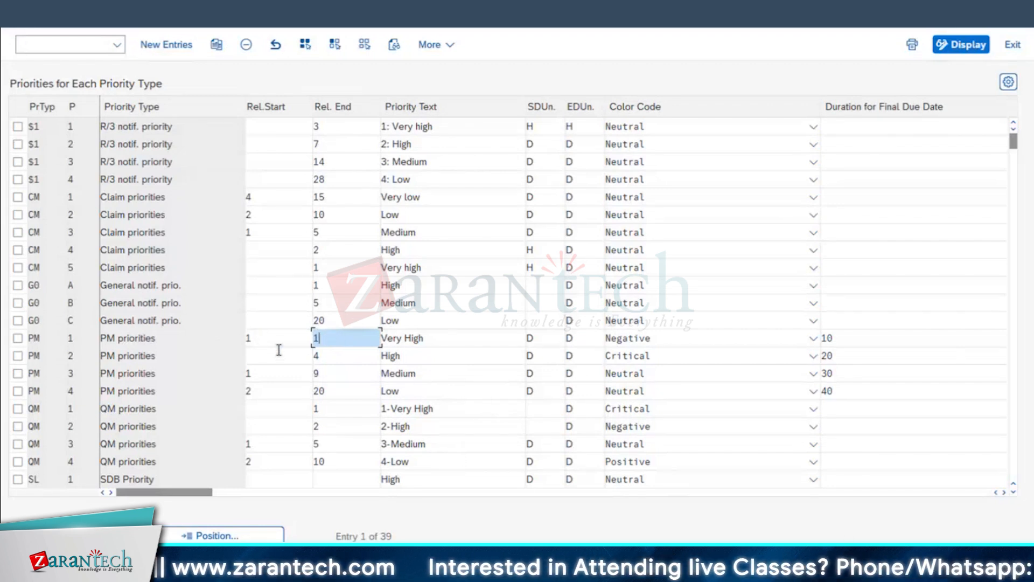
double_click(243, 342)
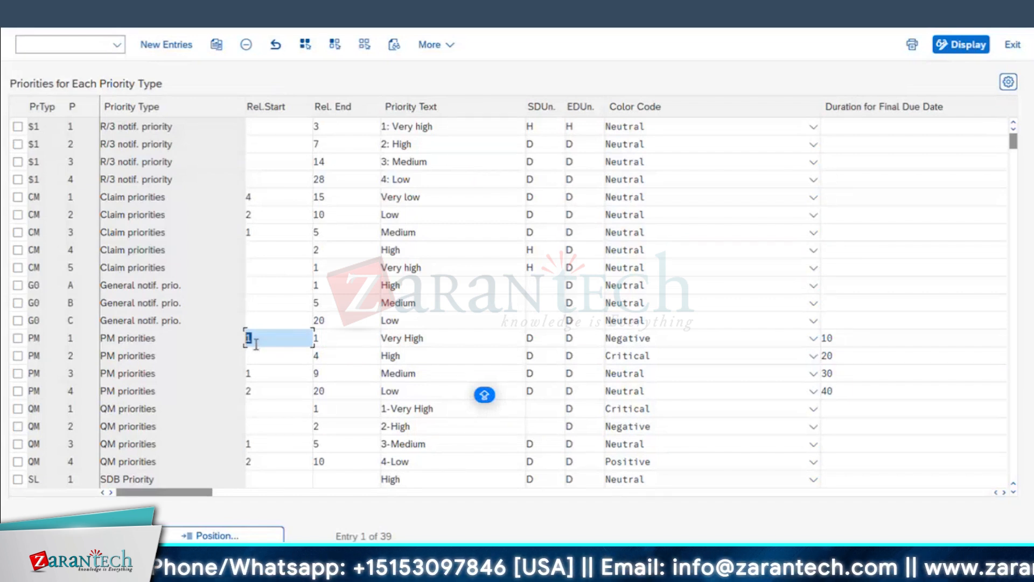
- Browse the possible units of measurement for the start-date unit of PM priority 1 (Very High), keeping the current unit
left_click(539, 341)
left_click(572, 339)
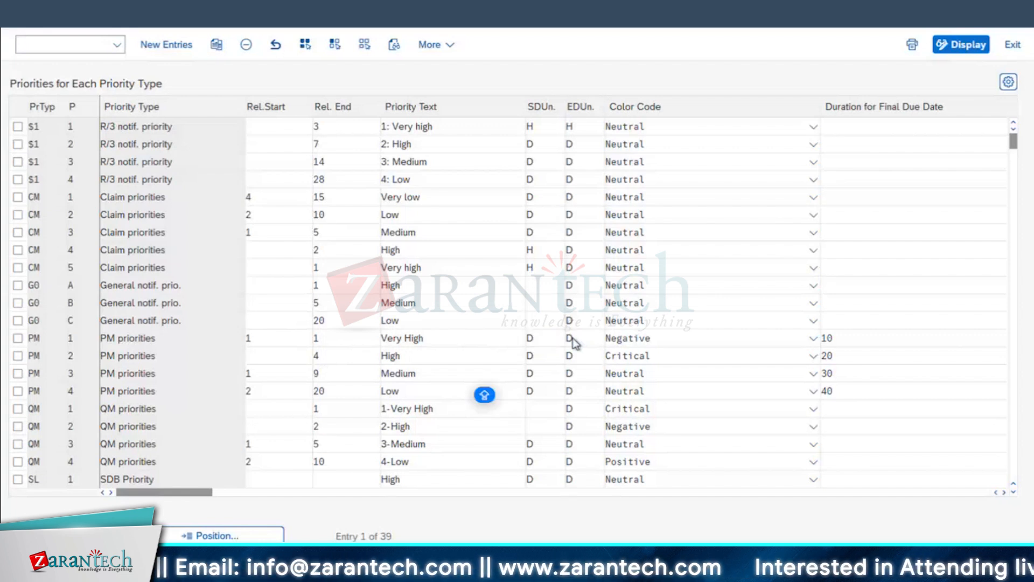
scroll(100, 362, "down", 5)
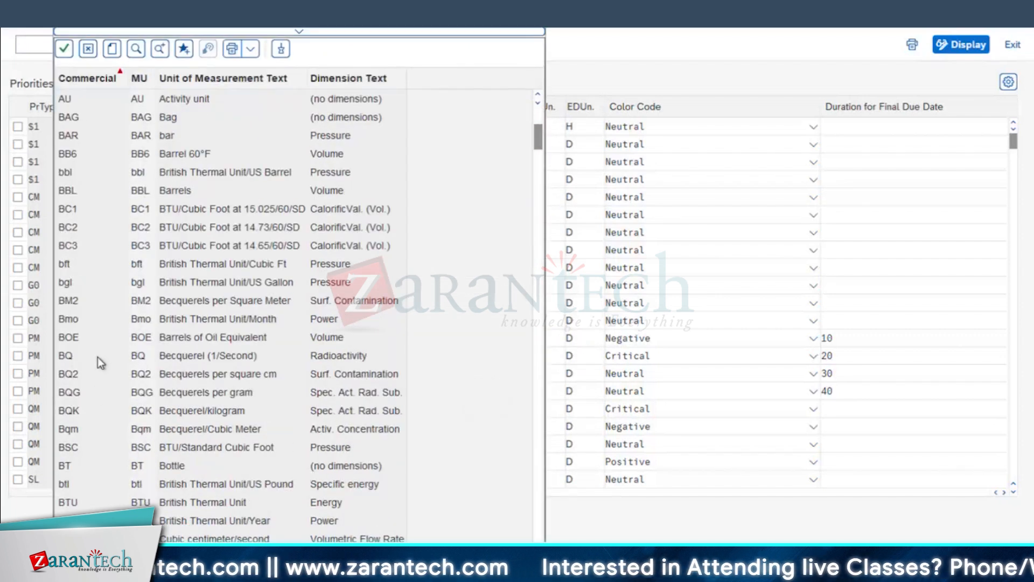
scroll(101, 362, "down", 20)
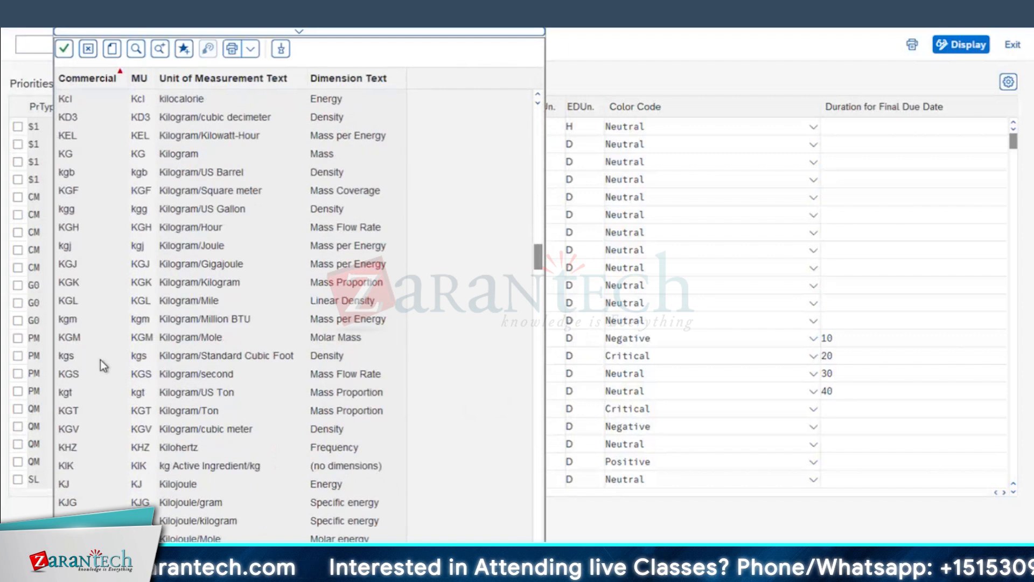
scroll(100, 360, "down", 10)
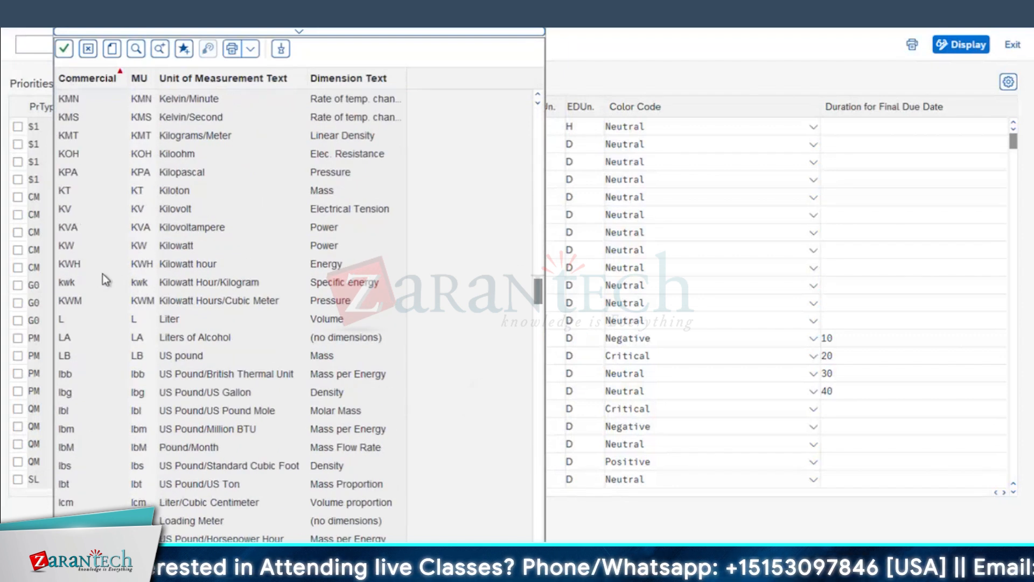
scroll(103, 274, "down", 12)
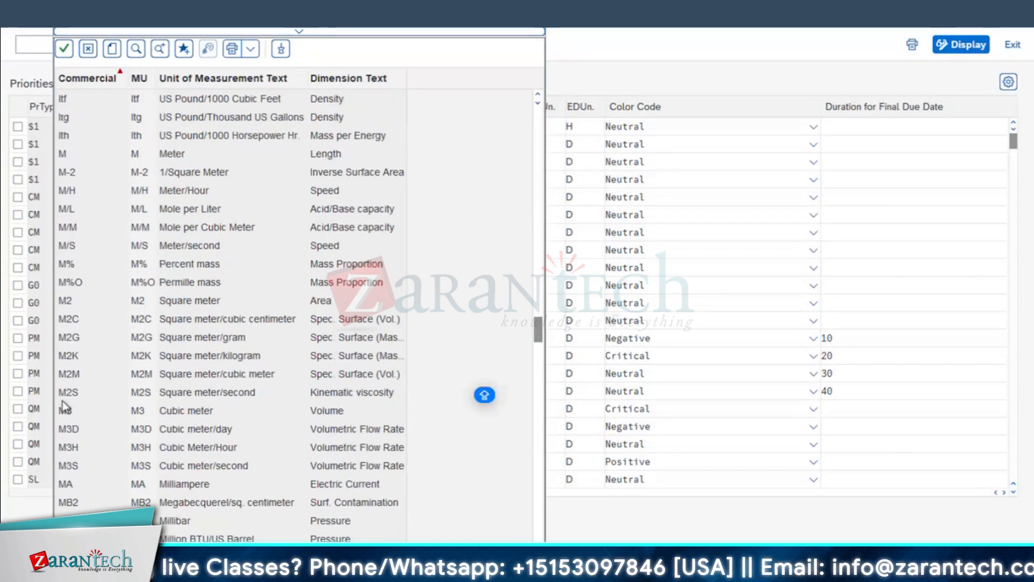
scroll(93, 429, "down", 10)
scroll(81, 355, "up", 5)
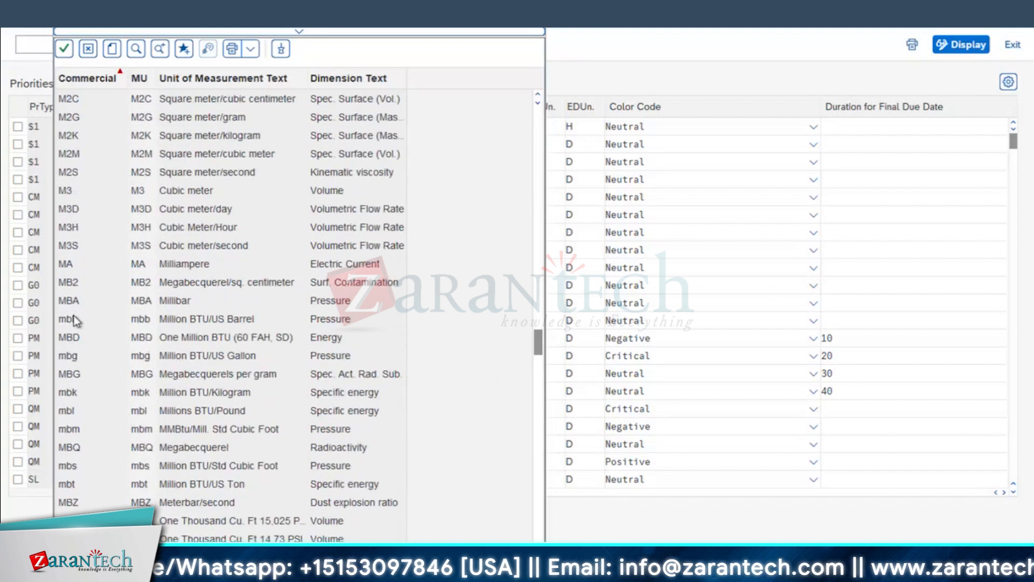
scroll(75, 321, "up", 10)
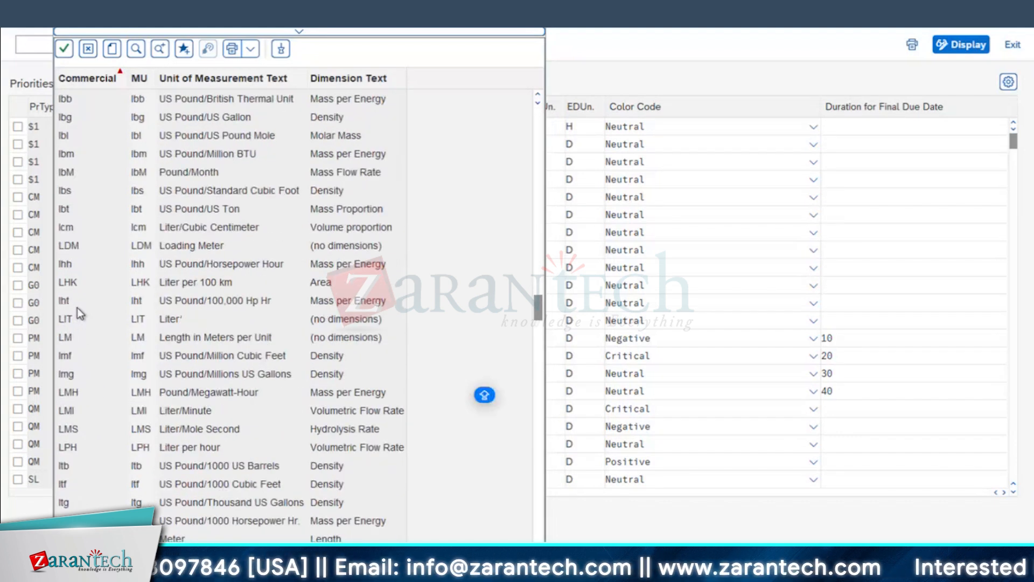
scroll(77, 311, "up", 3)
scroll(77, 312, "up", 1)
scroll(76, 311, "up", 5)
scroll(79, 309, "down", 13)
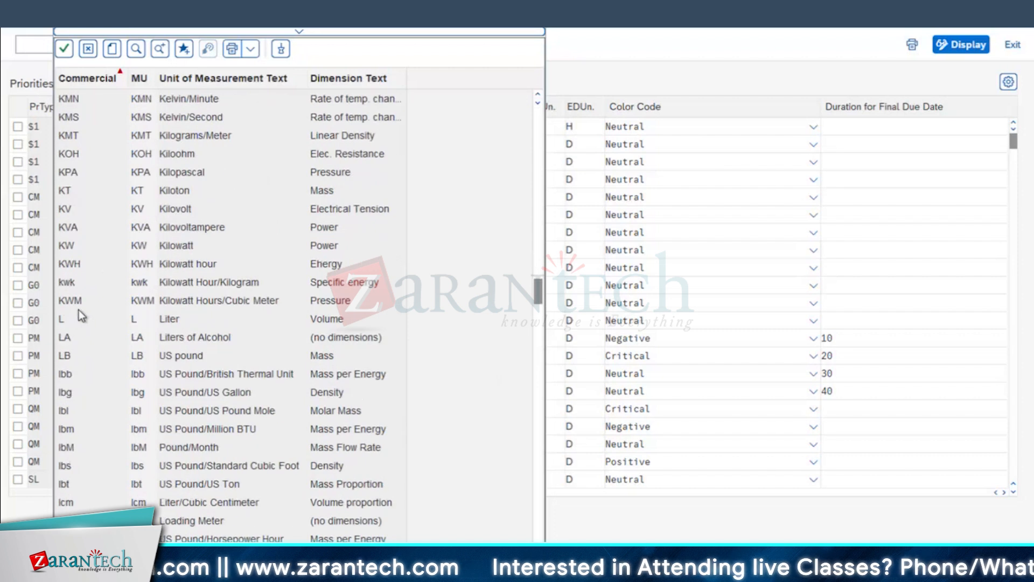
scroll(78, 309, "down", 20)
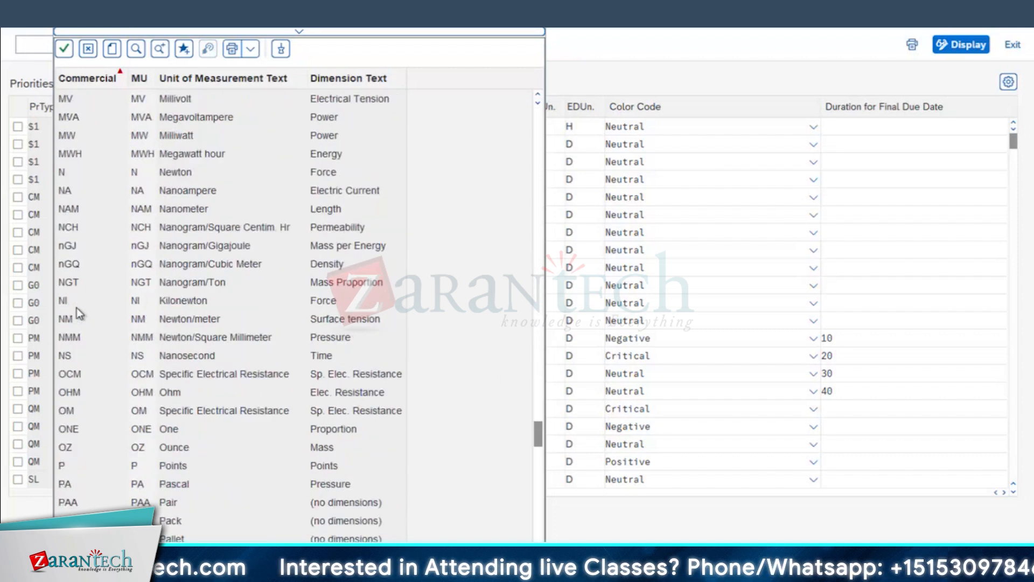
scroll(76, 308, "down", 6)
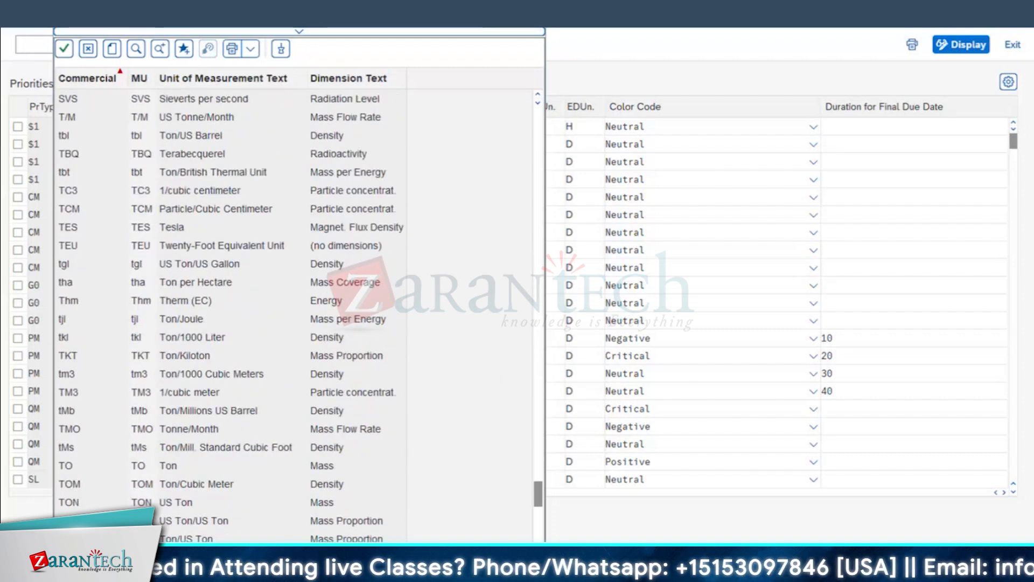
key("Escape")
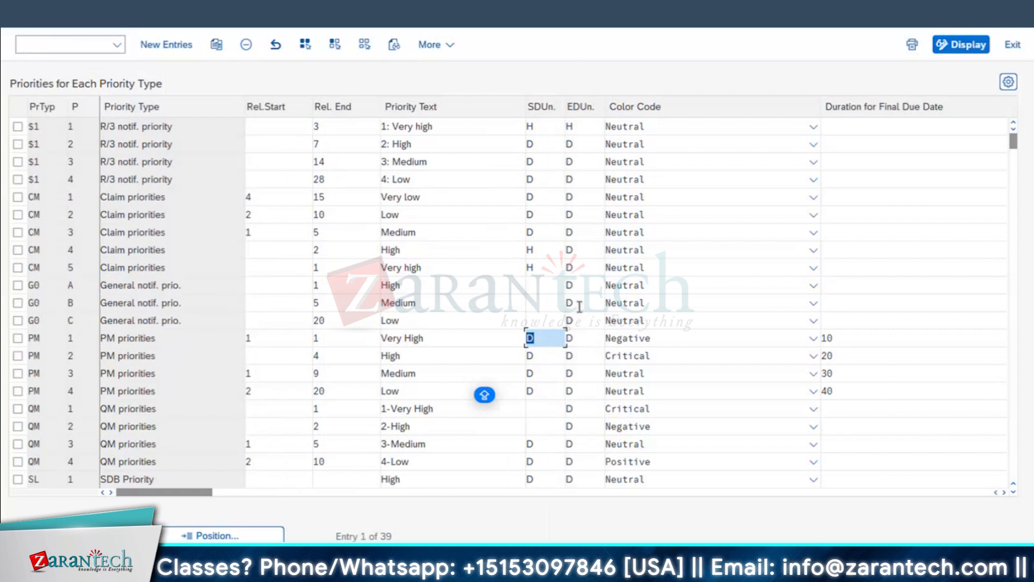
- Compare the relative start and the start and end units of PM priority 1 with the start unit of claim priority 4
left_click(588, 342)
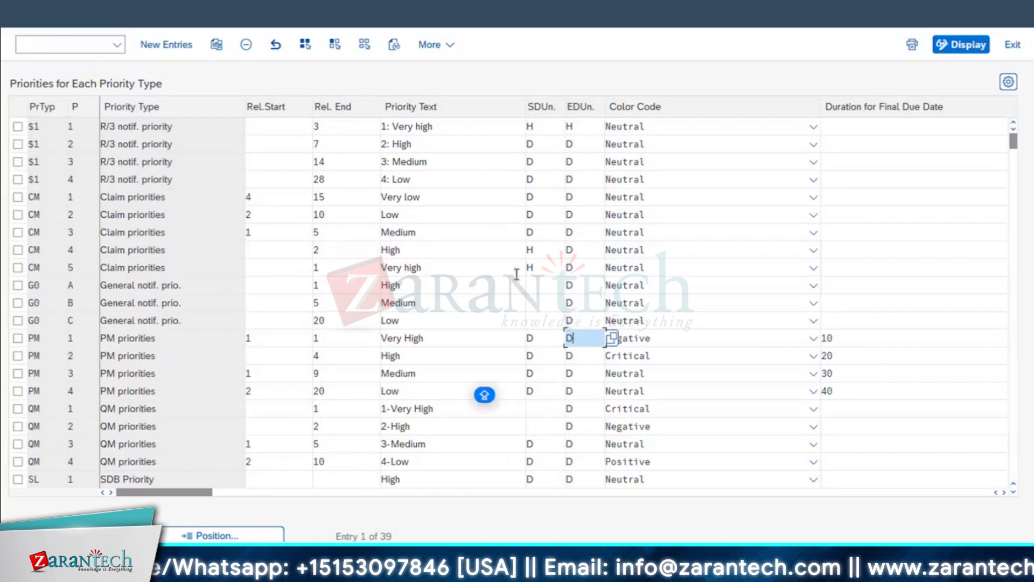
left_click(277, 340)
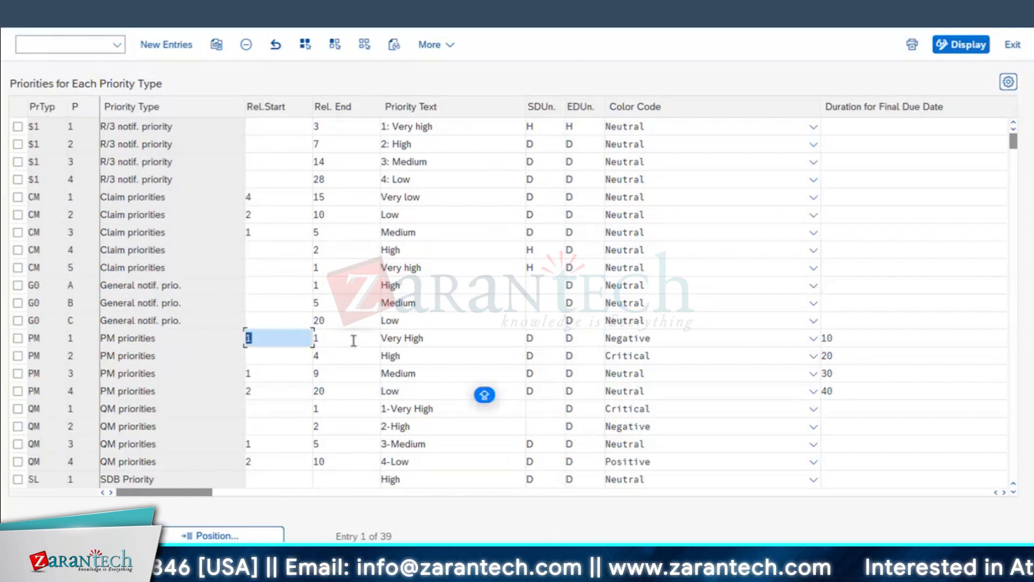
left_click(544, 340)
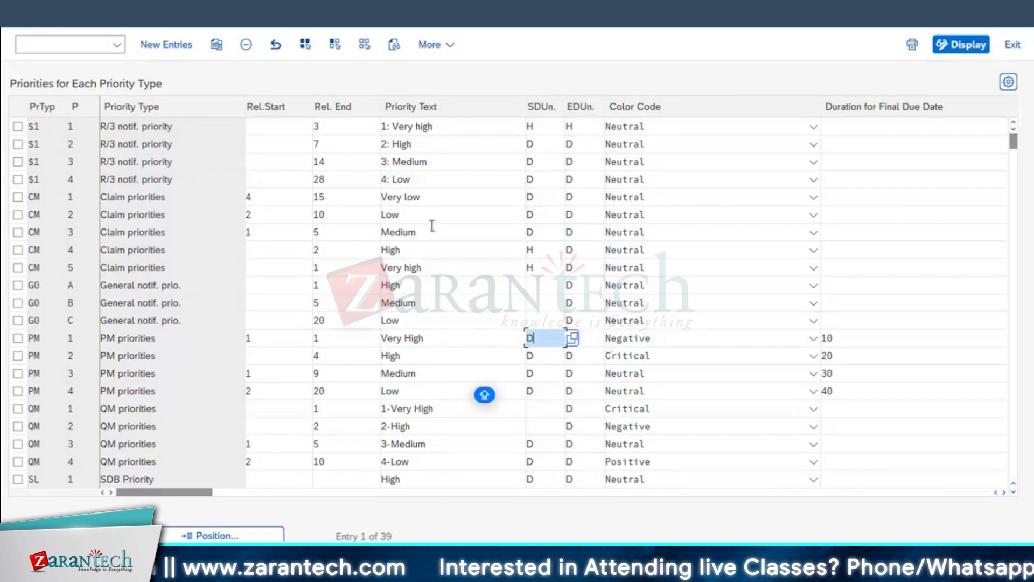
left_click(533, 250)
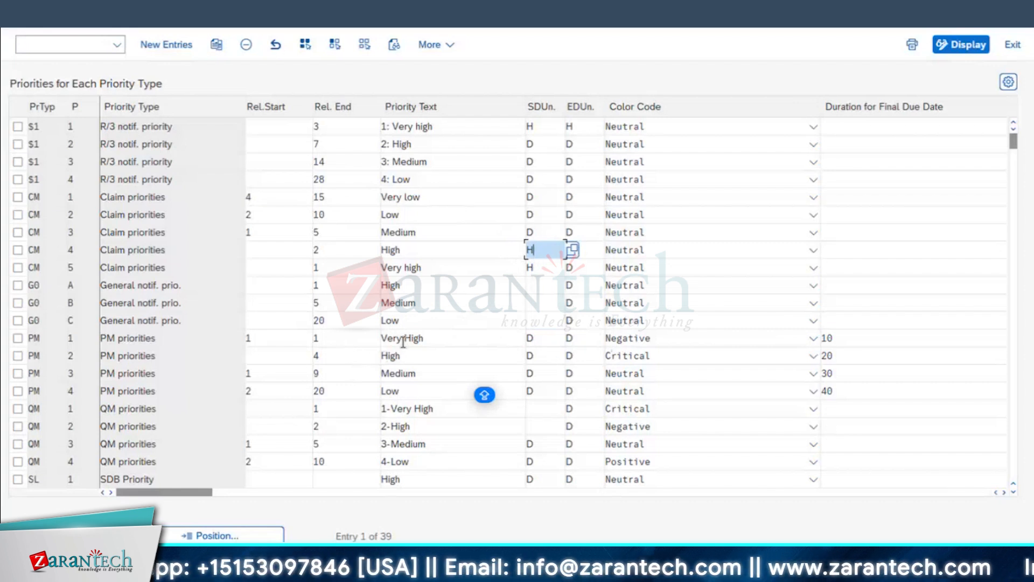
- Clear the relative start of PM priority 1 and save the priorities to the customizing request NOTIFICATION CONFIGURATION - Z1
left_click(262, 334)
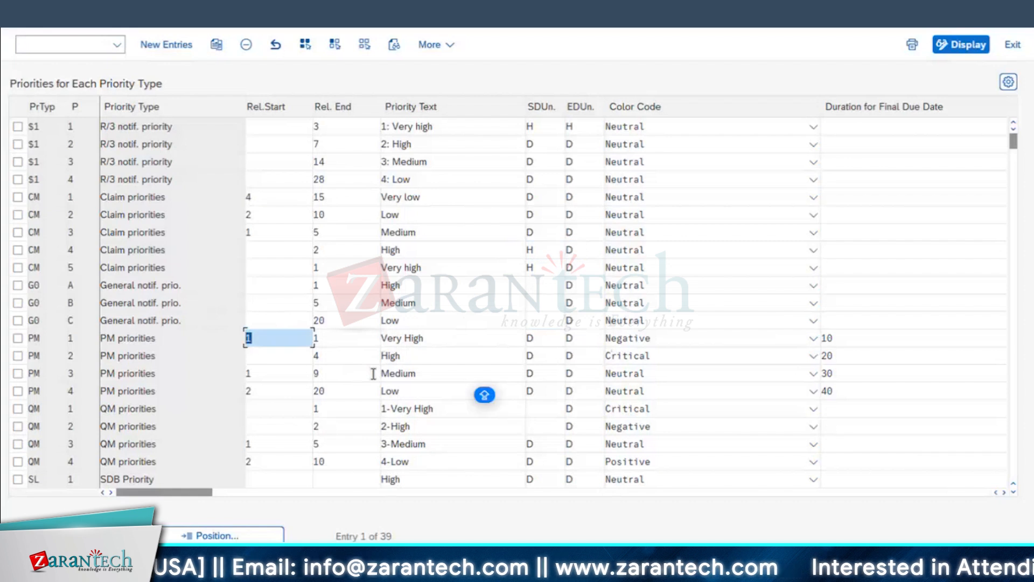
key("BackSpace")
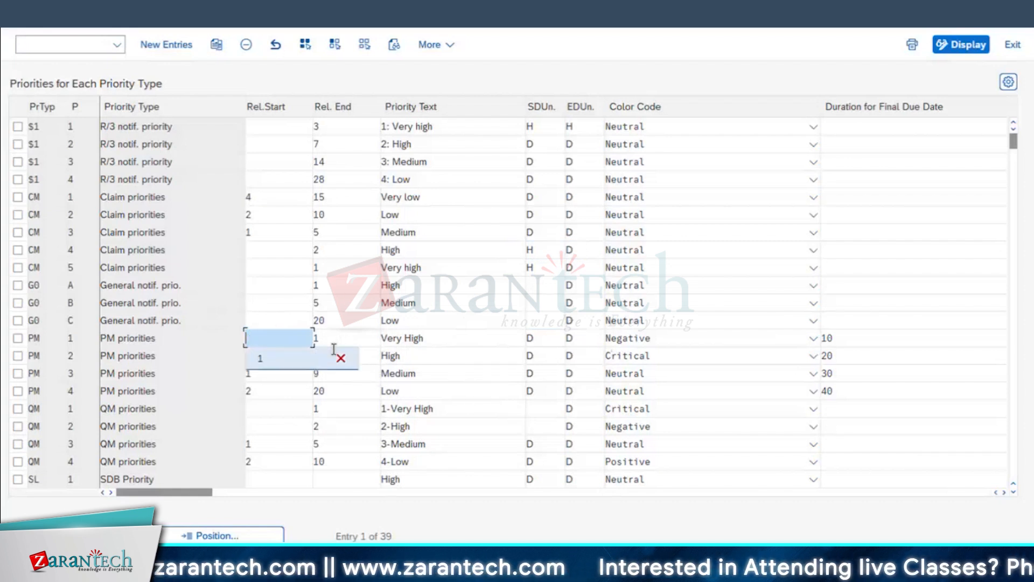
left_click(336, 322)
left_click(255, 372)
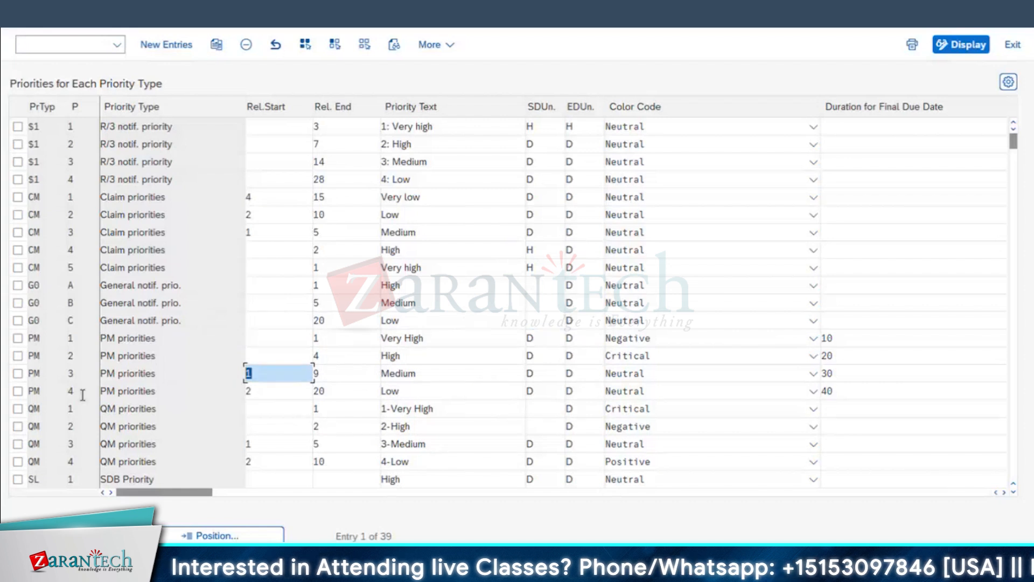
key("Down")
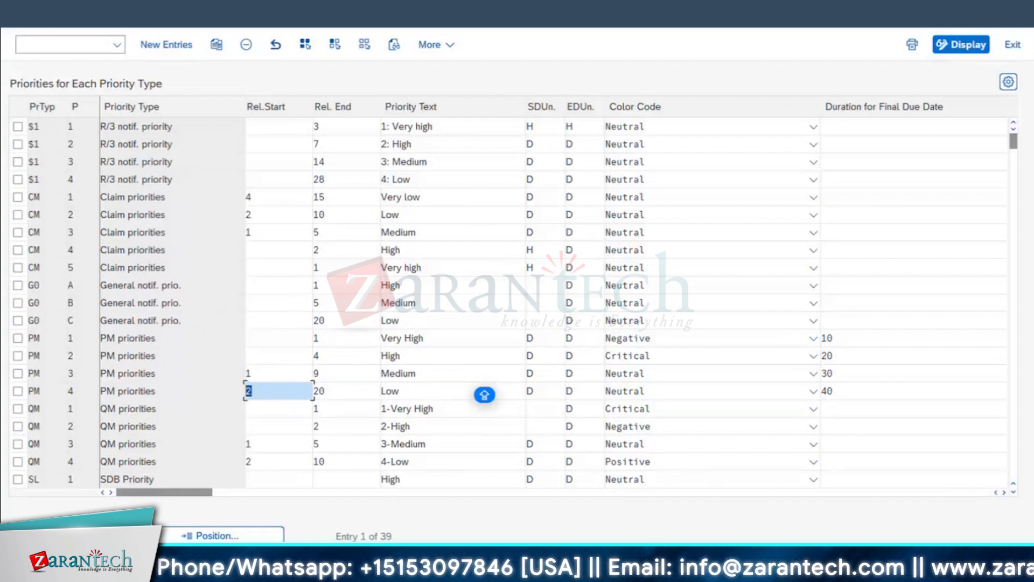
key("ctrl+s")
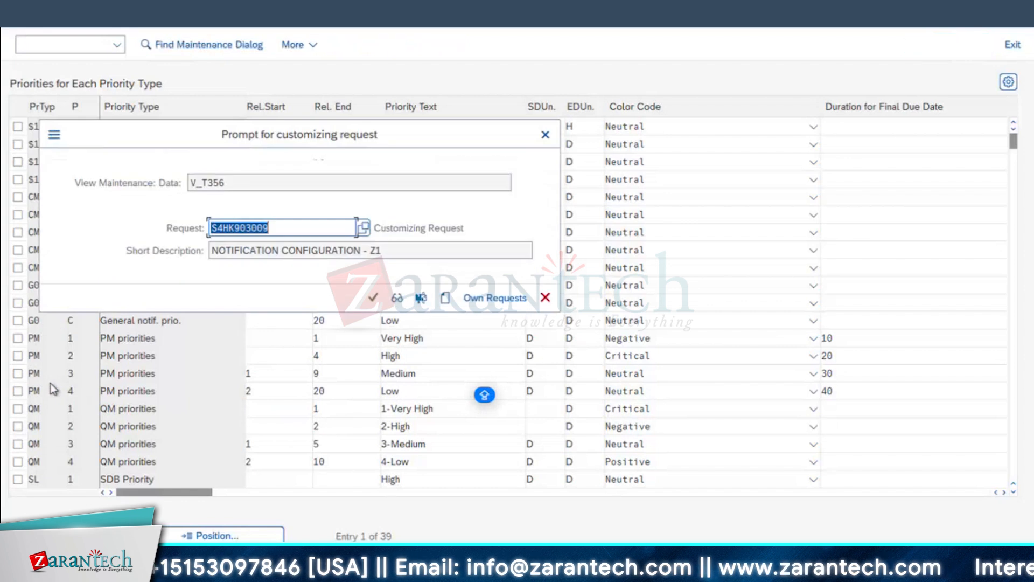
left_click(372, 298)
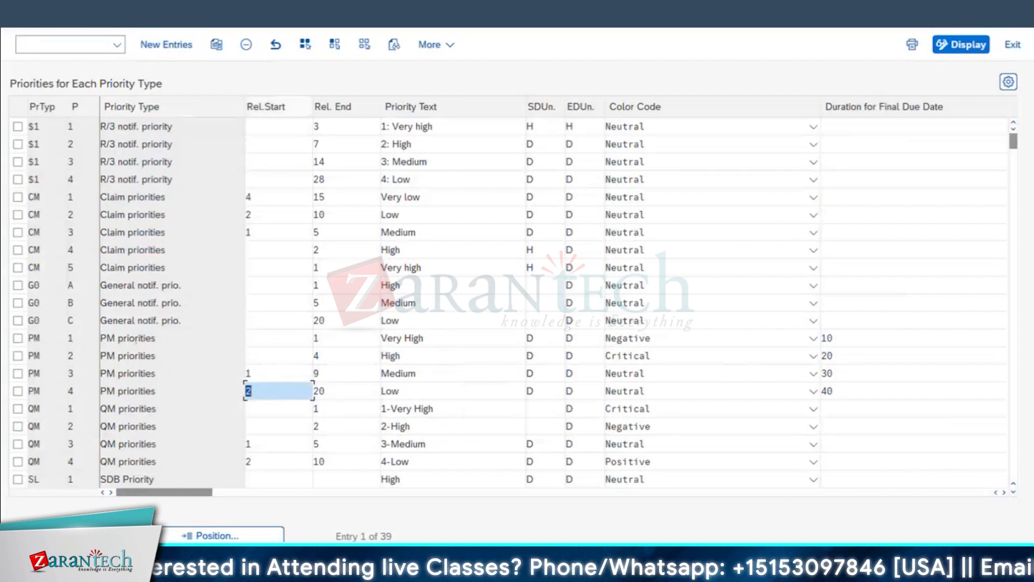
- Go to Assign Priority Types to Notification Types and open the details of notification type Z1 (Malfunction Report)
left_click(24, 16)
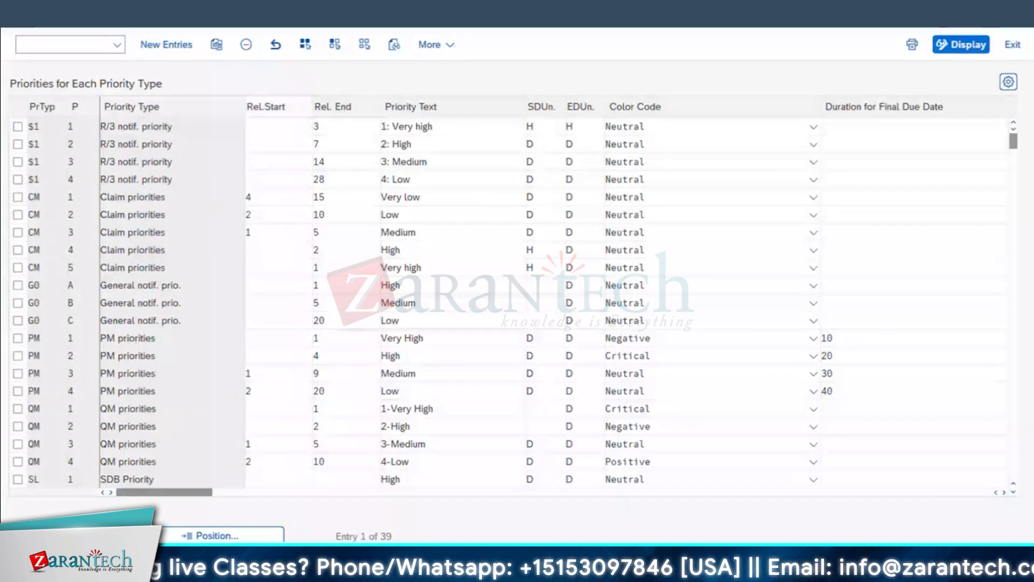
double_click(142, 179)
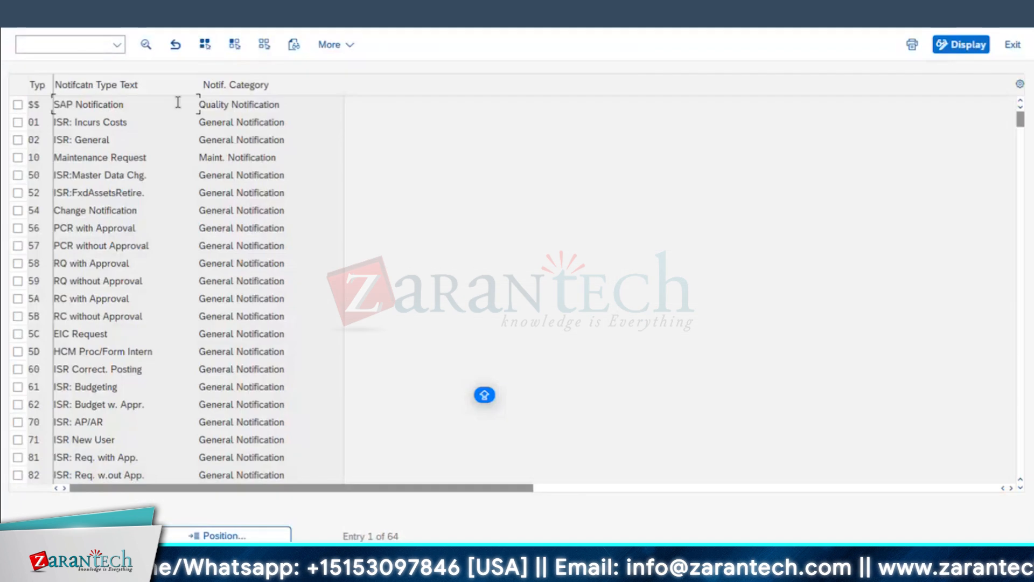
left_click(212, 533)
type("Z1")
key("Return")
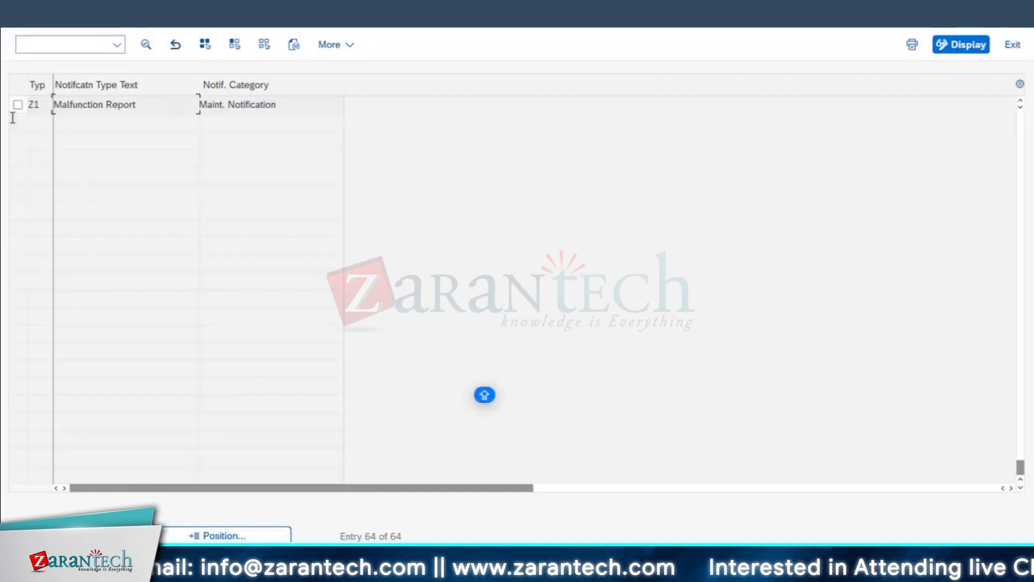
left_click(145, 44)
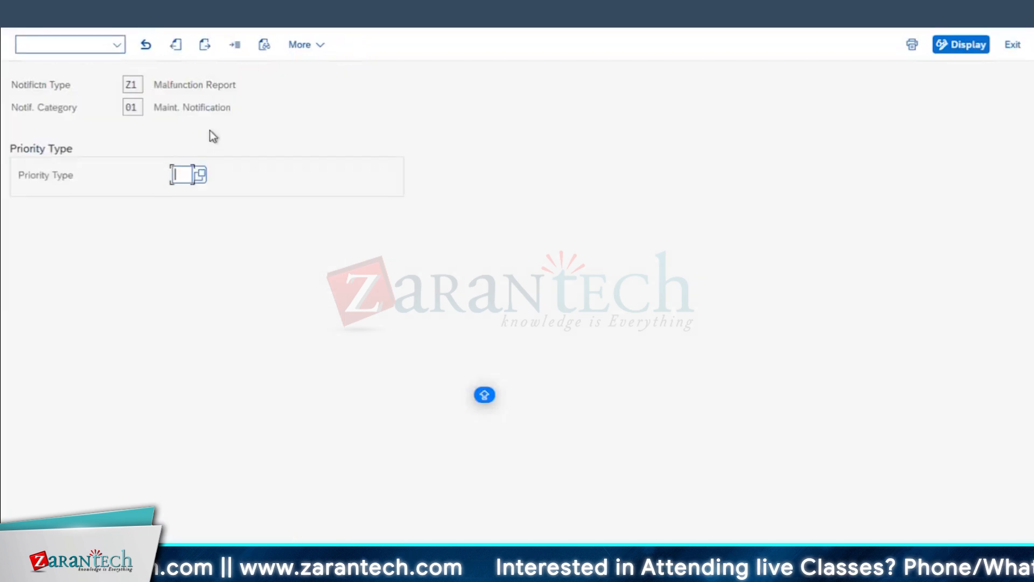
- Assign priority type PM to notification type Z1, save it to the Z1 customizing request, and return to the IMG structure
left_click(198, 172)
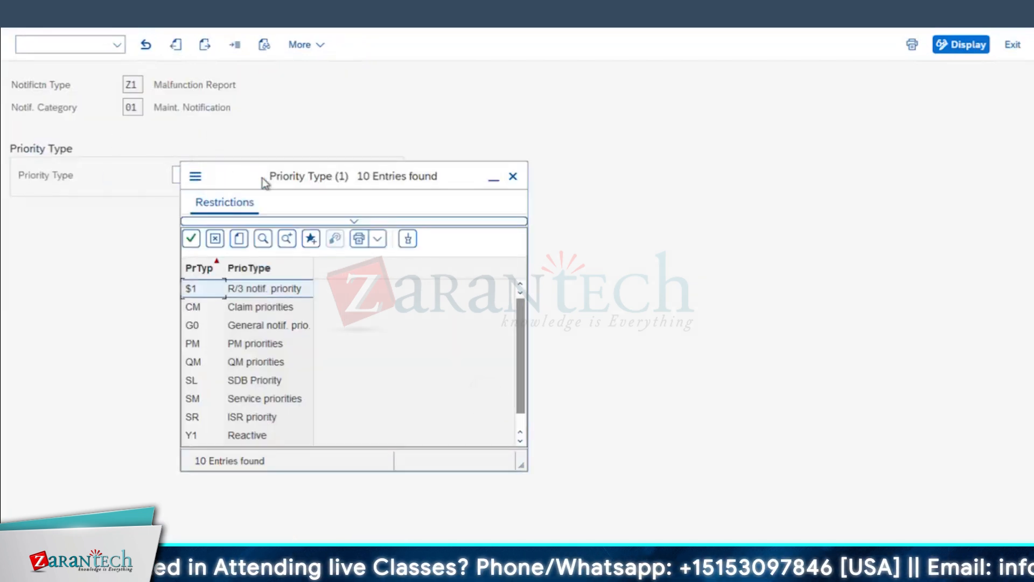
scroll(276, 321, "down", 1)
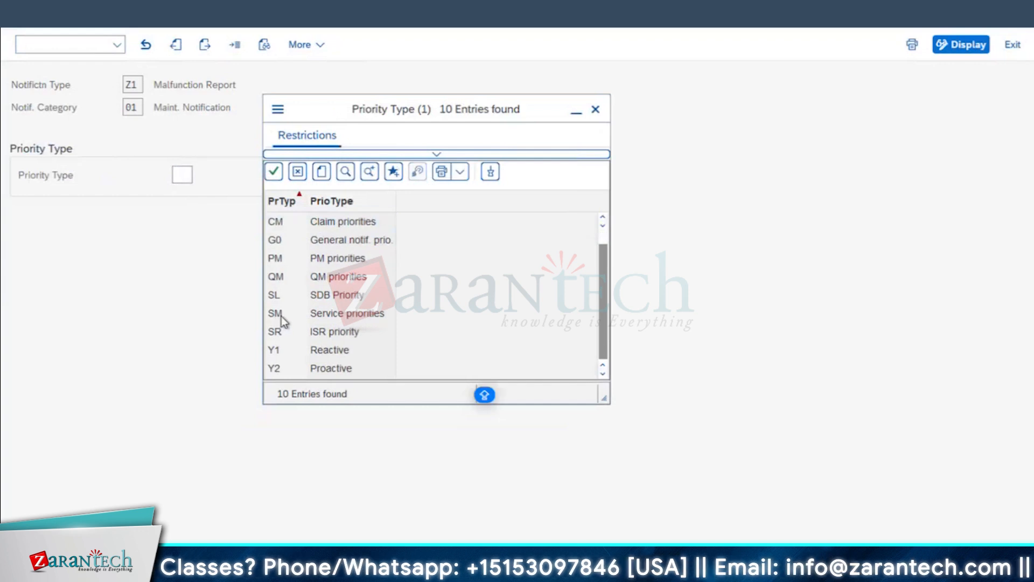
double_click(318, 260)
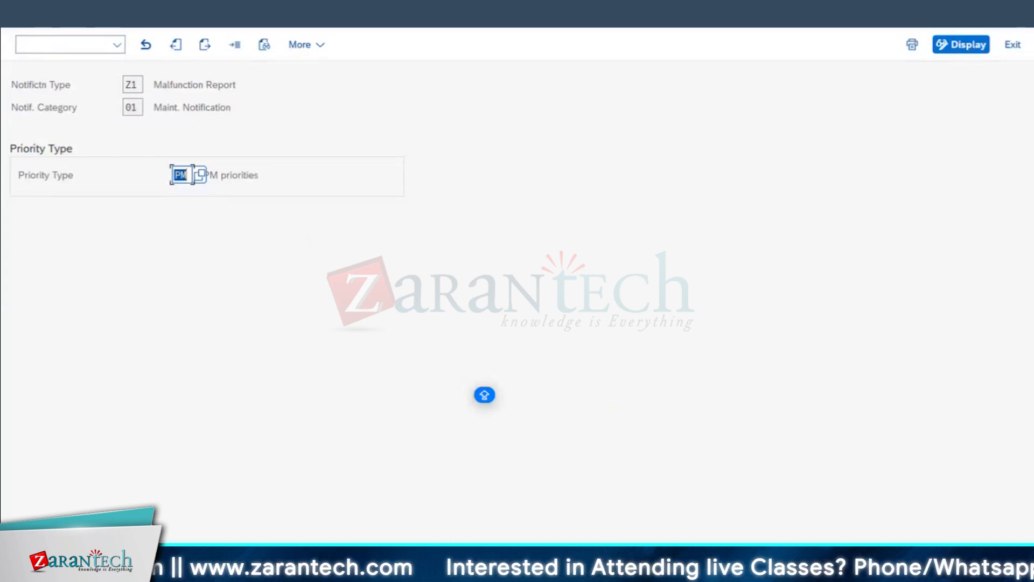
left_click(970, 560)
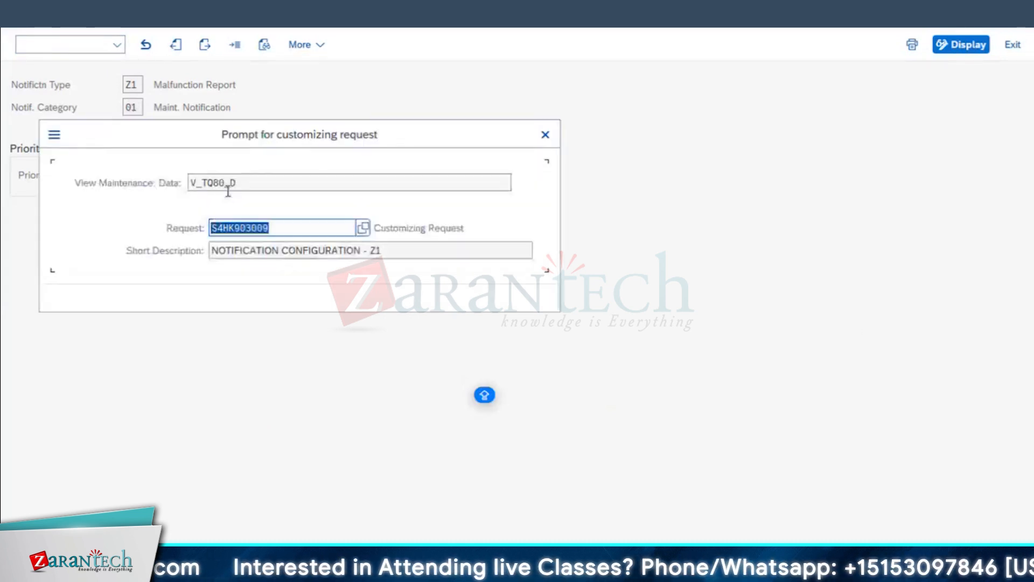
key("Return")
left_click(23, 17)
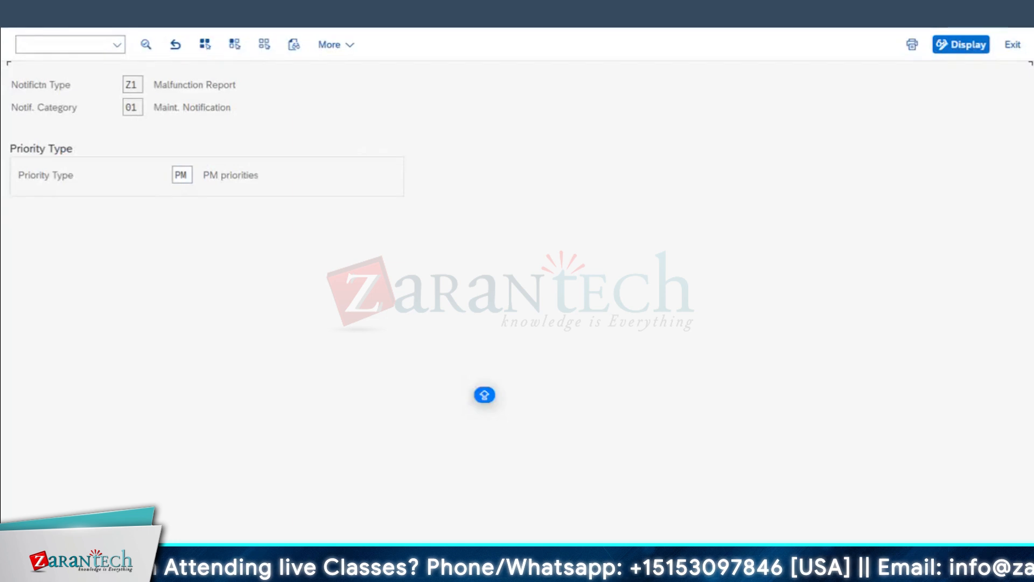
left_click(22, 17)
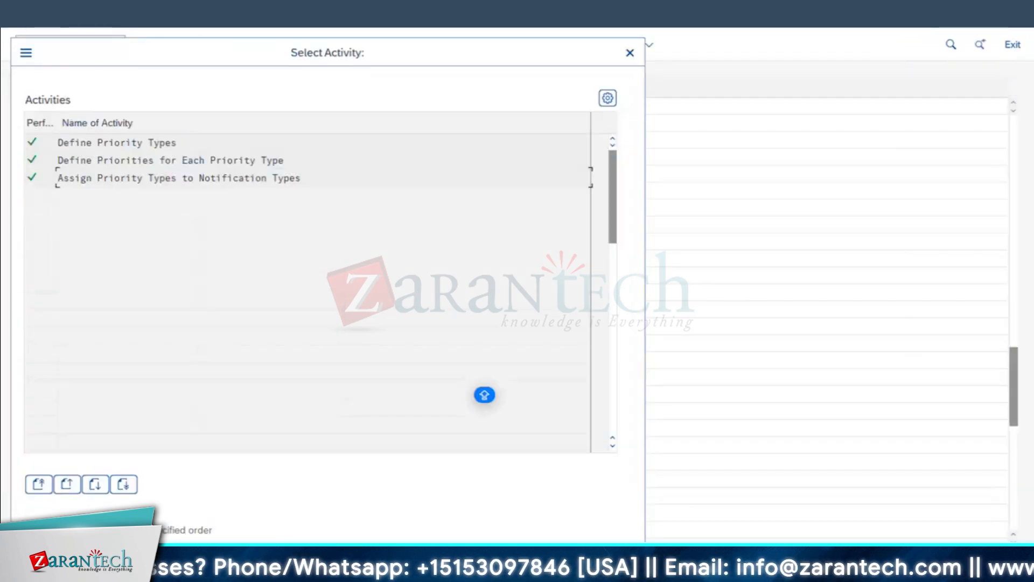
left_click(629, 54)
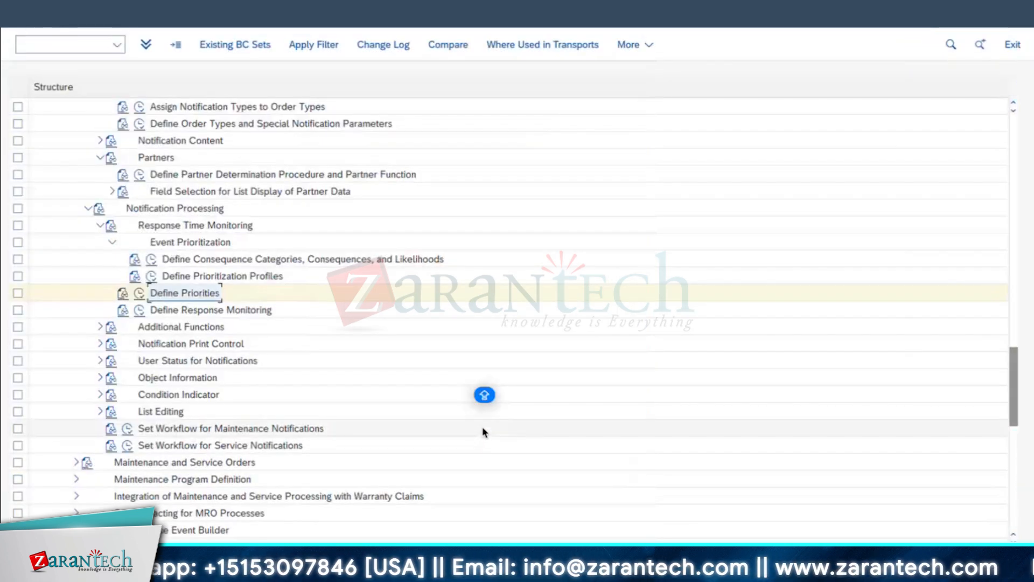
- View the activities under Define Response Monitoring and close the activity selection
scroll(454, 358, "down", 2)
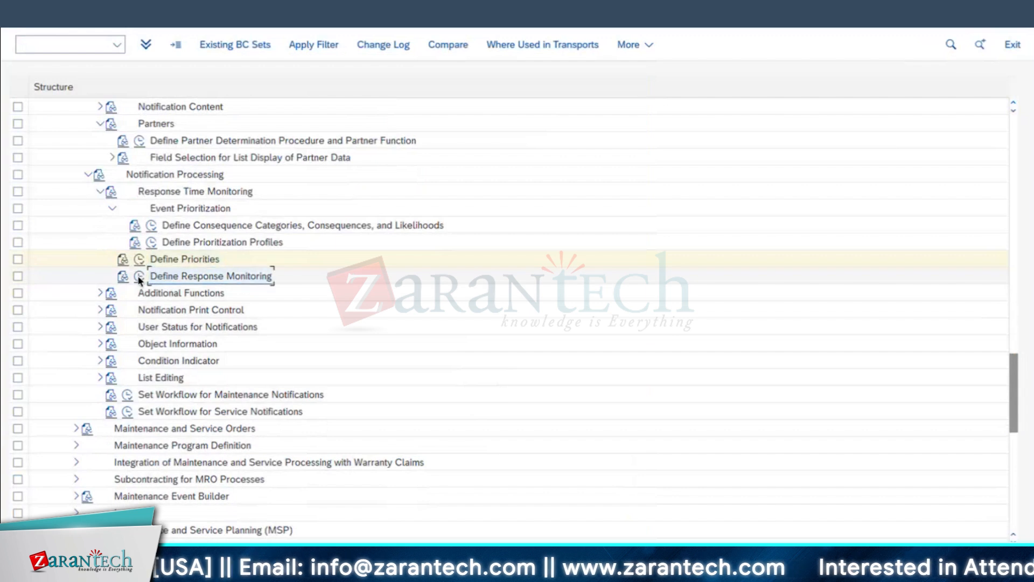
left_click(140, 277)
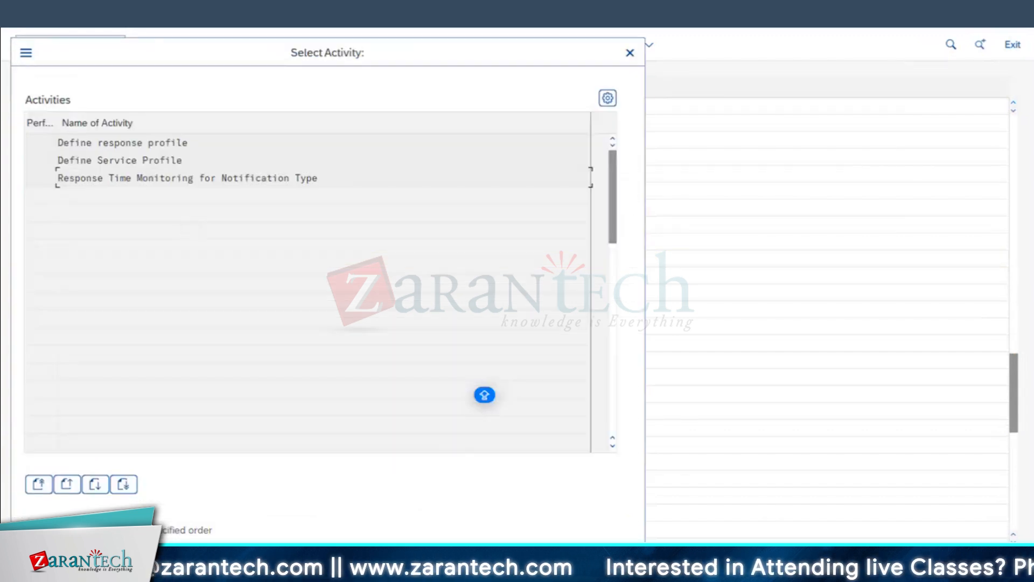
left_click(630, 53)
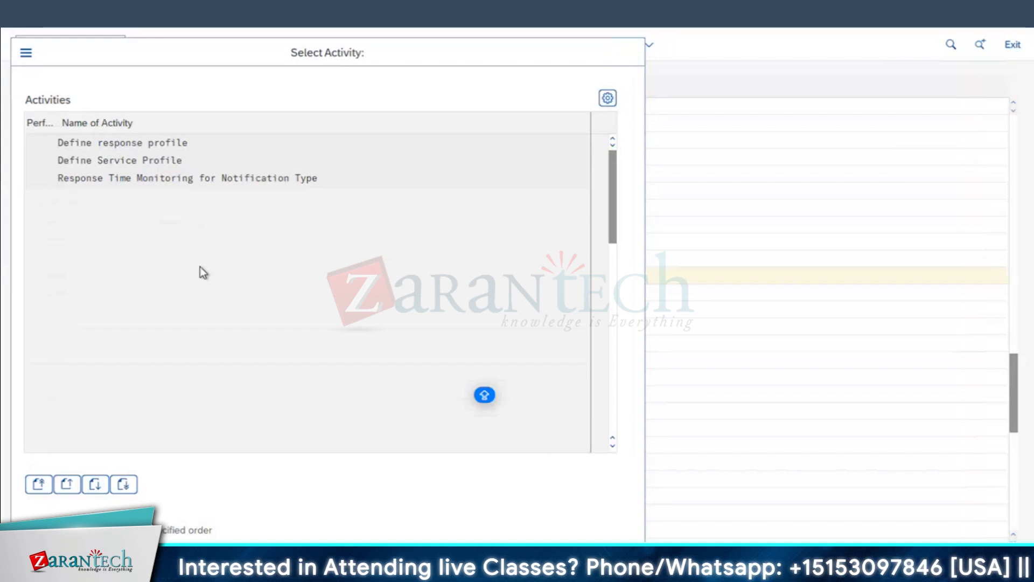
- Expand Notification Print Control and open the notification shop paper definitions under Define Shop Papers, Forms and Output Programs
left_click(182, 310)
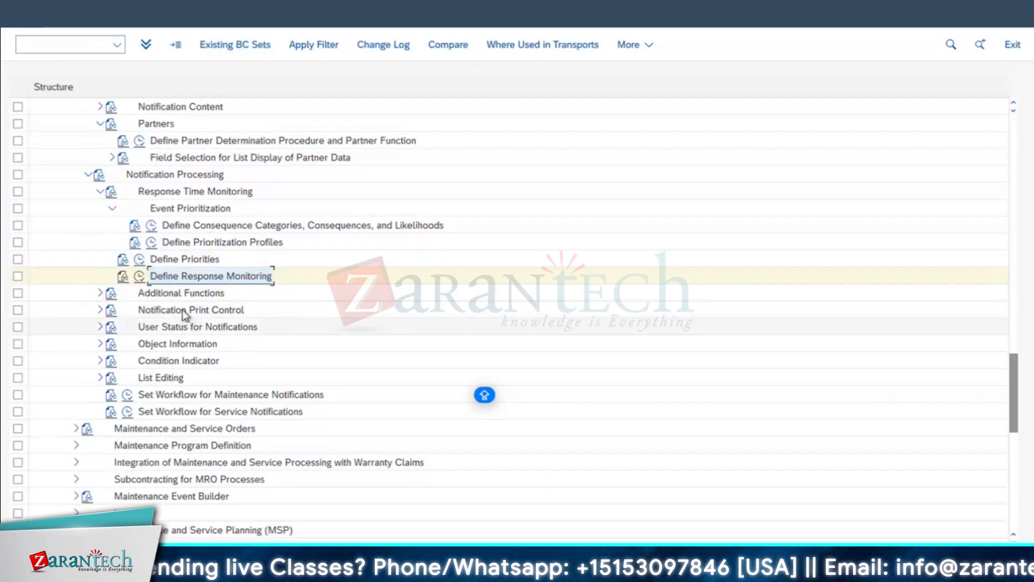
left_click(100, 310)
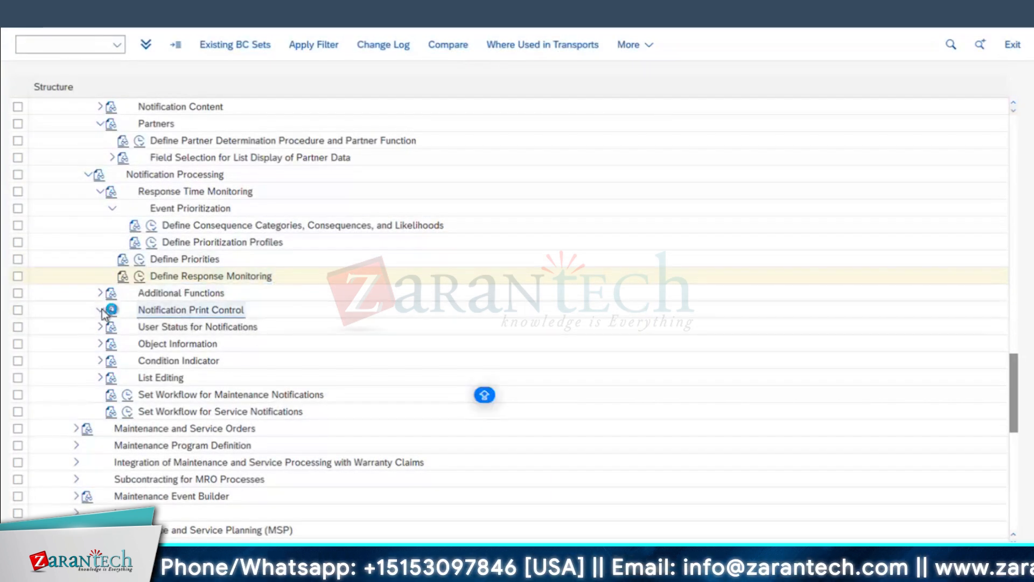
left_click(188, 327)
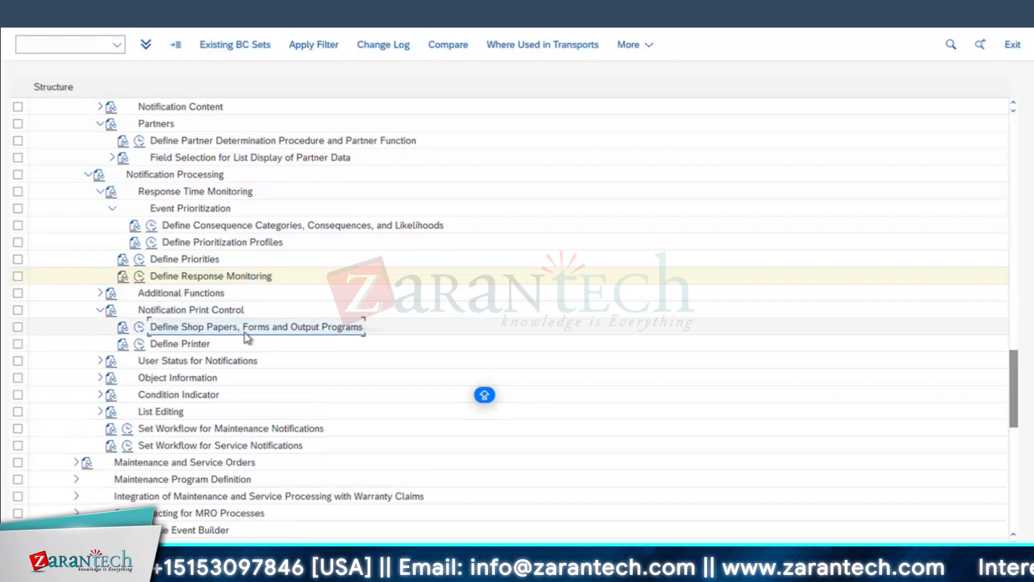
left_click(139, 327)
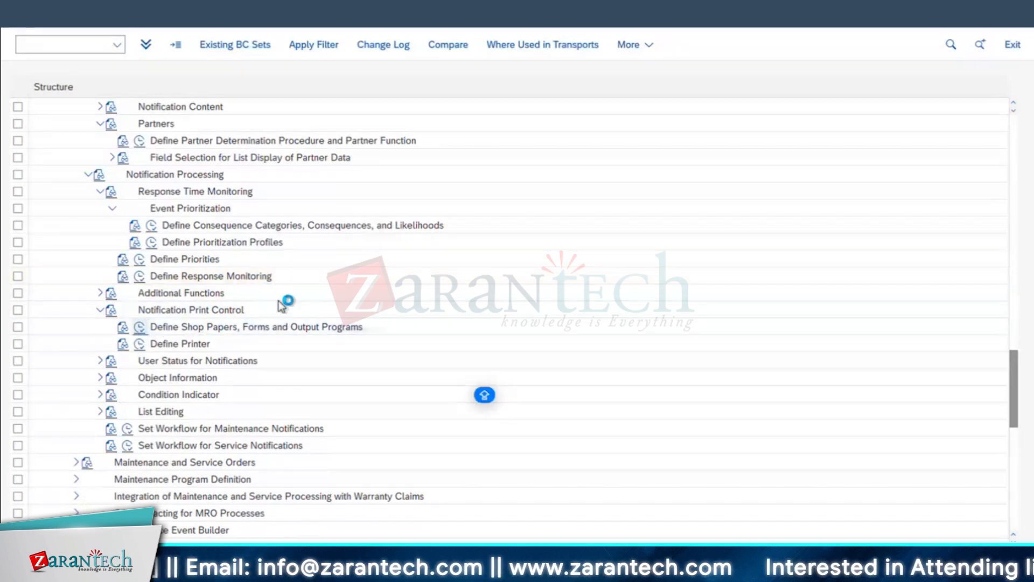
double_click(116, 142)
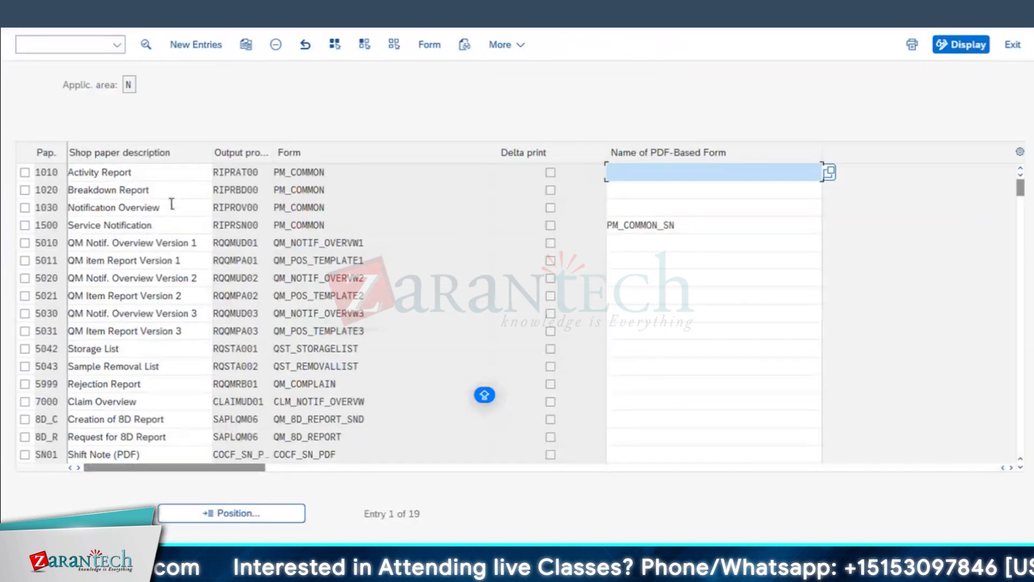
- Widen the narrow columns of the shop paper list and examine the details of shop paper 1010 (Activity Report), including its program name
left_click_drag(68, 151, 85, 153)
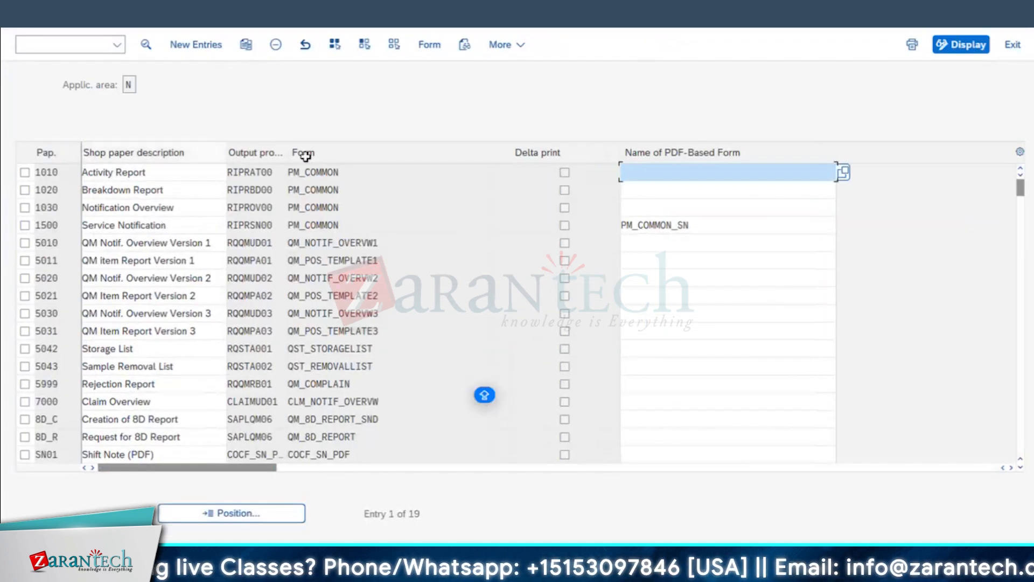
left_click_drag(286, 151, 300, 151)
left_click(24, 171)
left_click(146, 45)
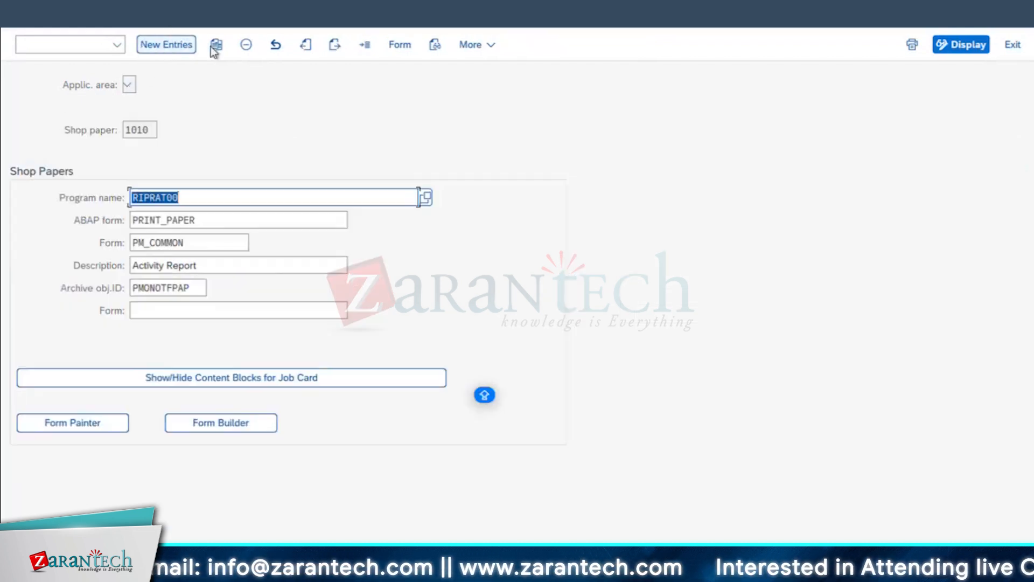
left_click(164, 198)
key("ctrl+a")
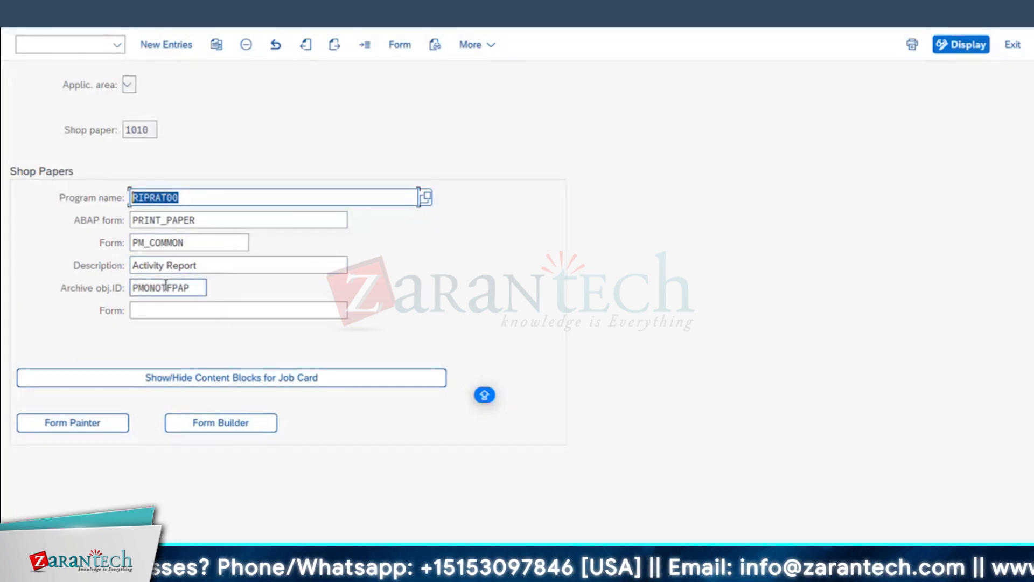
double_click(155, 129)
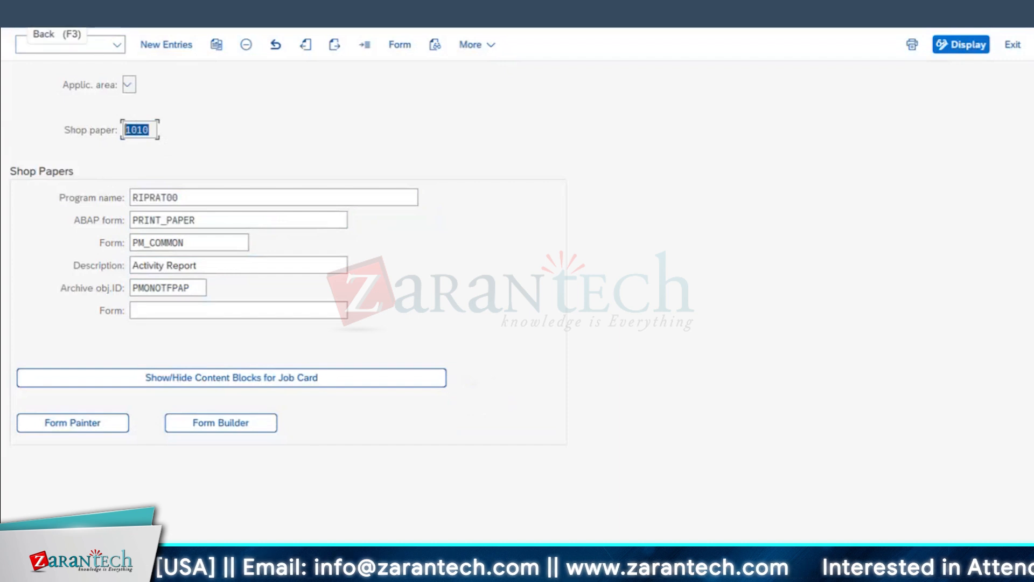
left_click(21, 18)
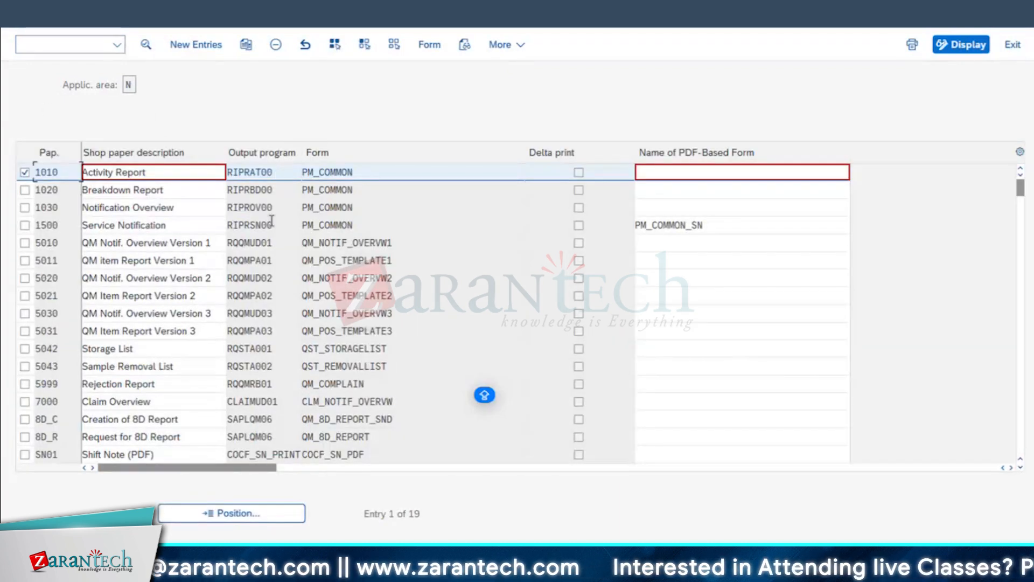
- Deselect shop paper 1010, check entries 1020 and 1030, and go to the assignment of shop papers to notification types
left_click(24, 172)
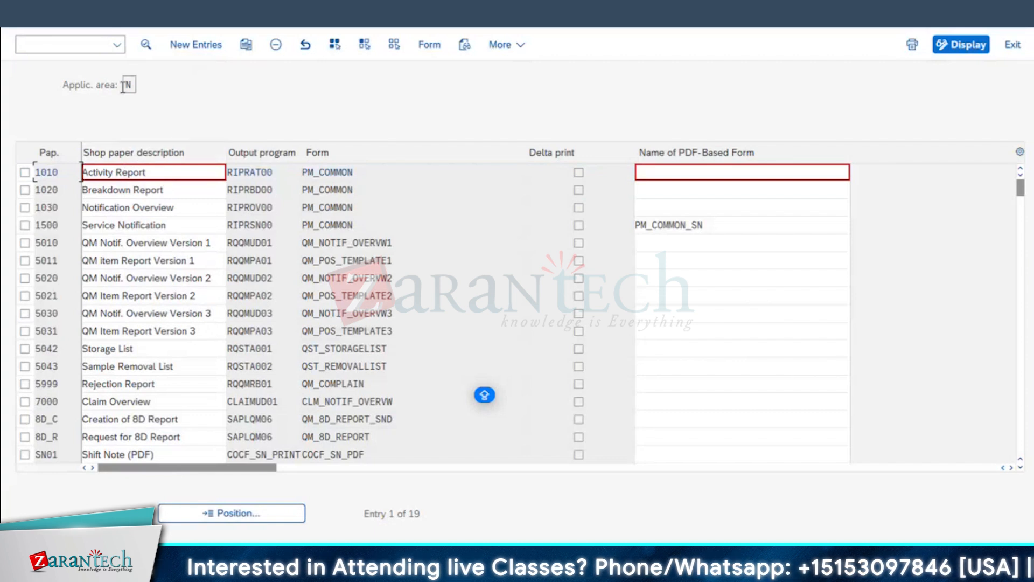
left_click(59, 191)
left_click(57, 203)
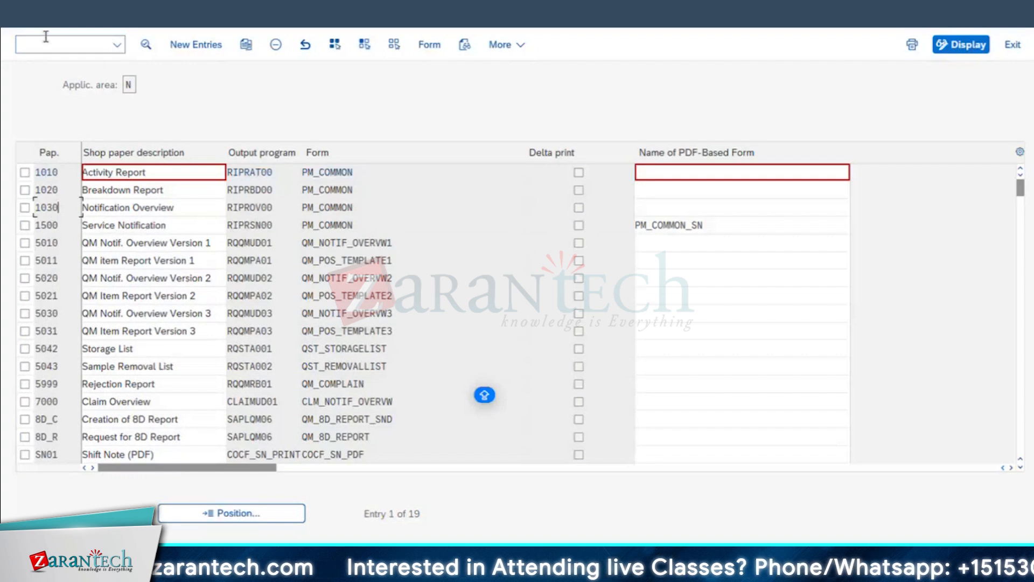
left_click(33, 17)
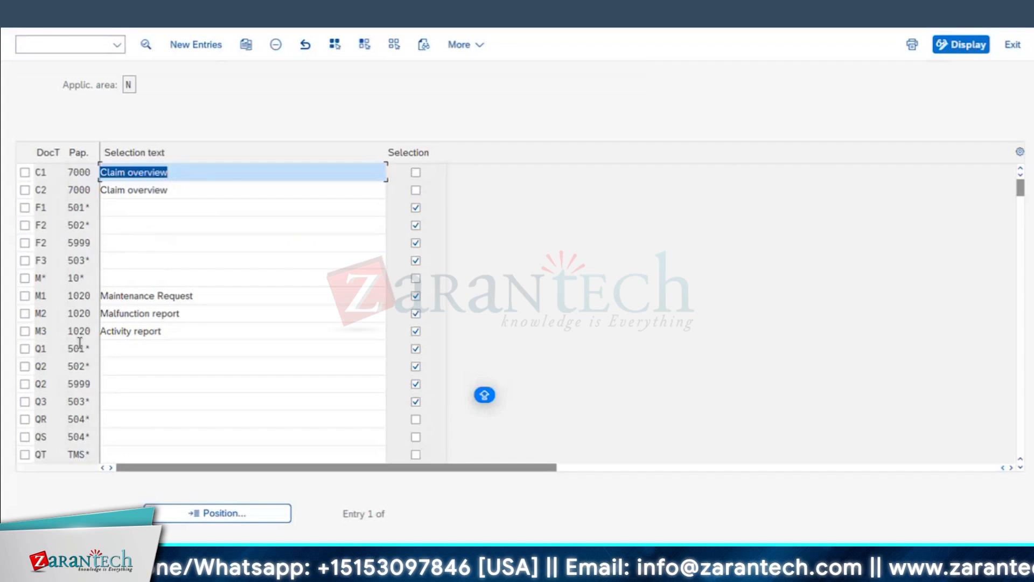
- Examine which shop papers are assigned to document types M*, M1, M2 and M3 and to the other types
left_click(81, 278)
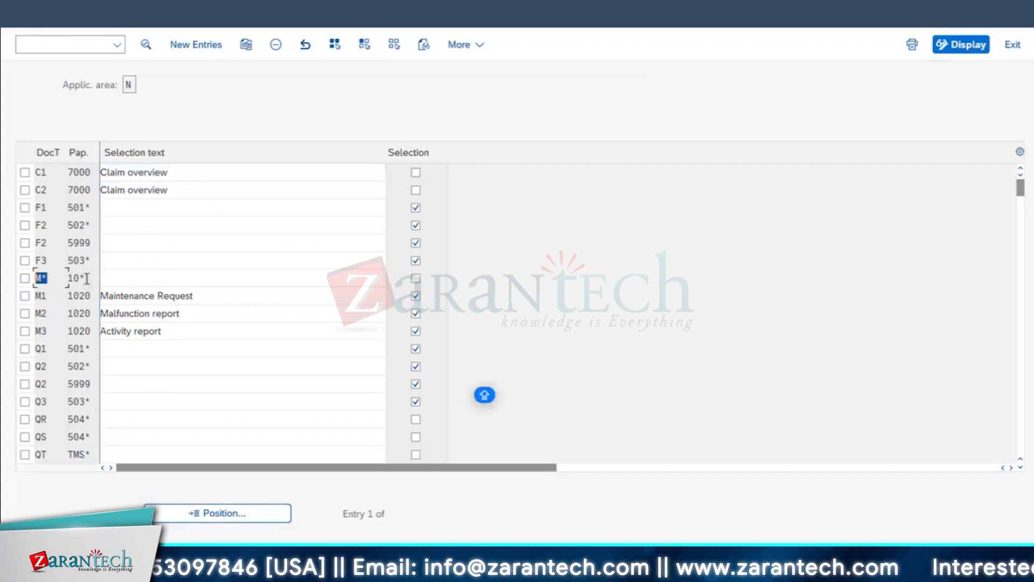
left_click(36, 278)
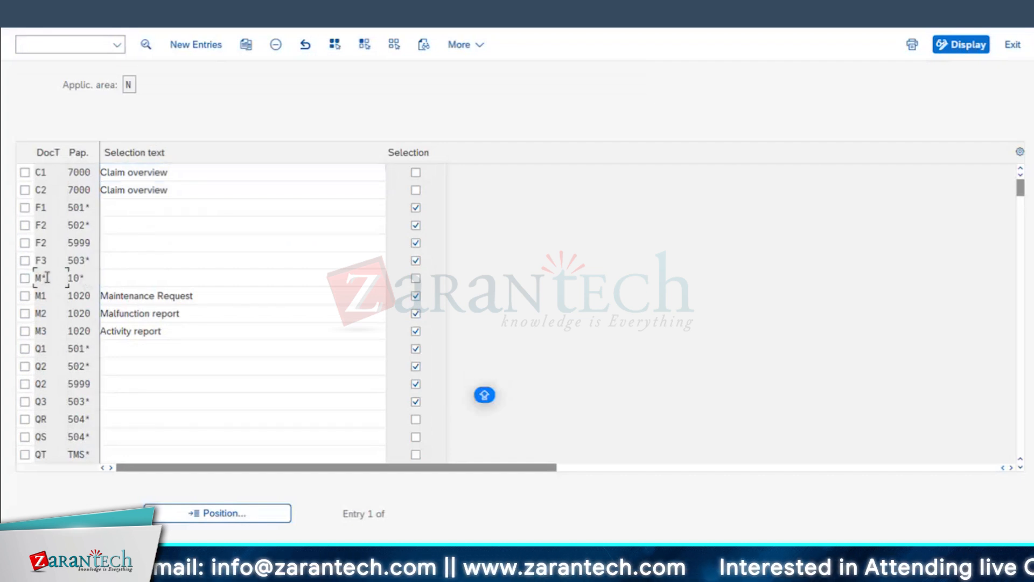
double_click(36, 278)
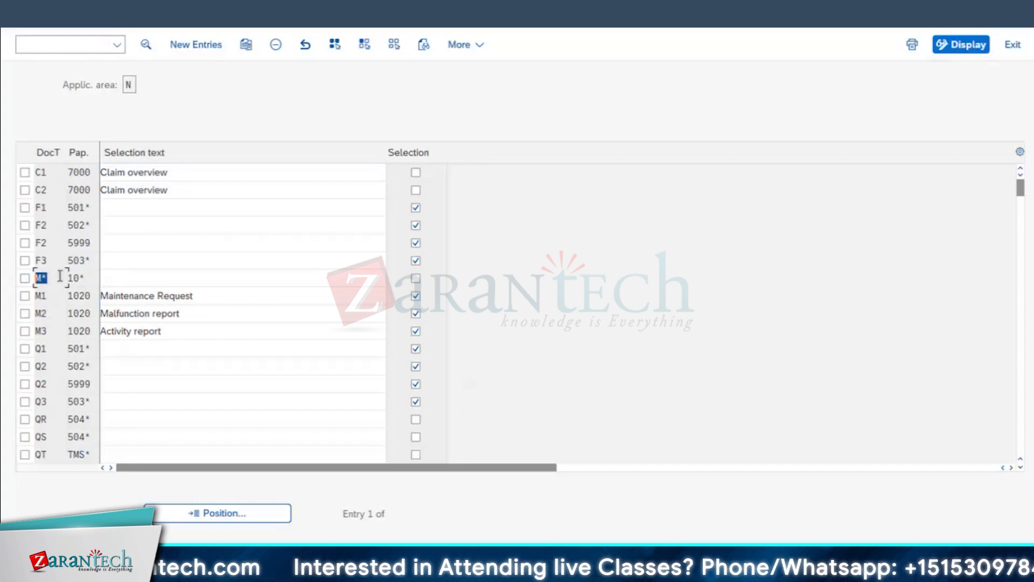
double_click(81, 278)
left_click_drag(86, 278, 154, 286)
left_click_drag(47, 277, 4, 296)
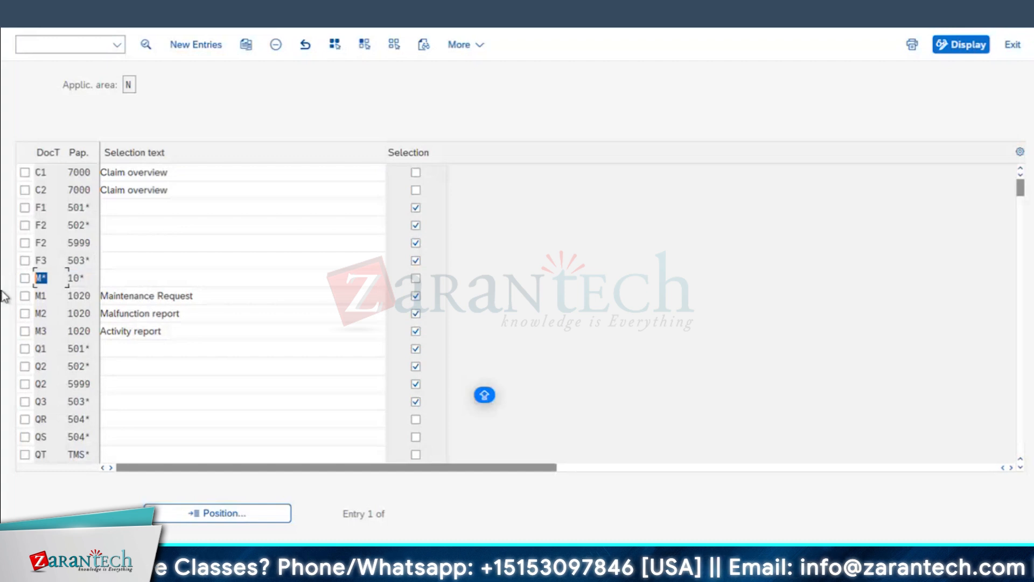
left_click(48, 298)
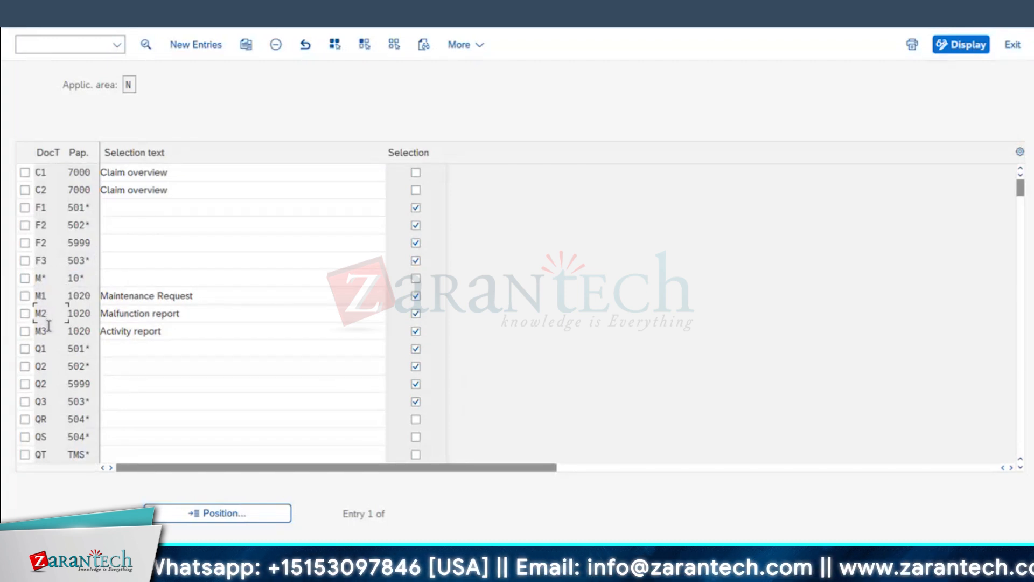
left_click(49, 325)
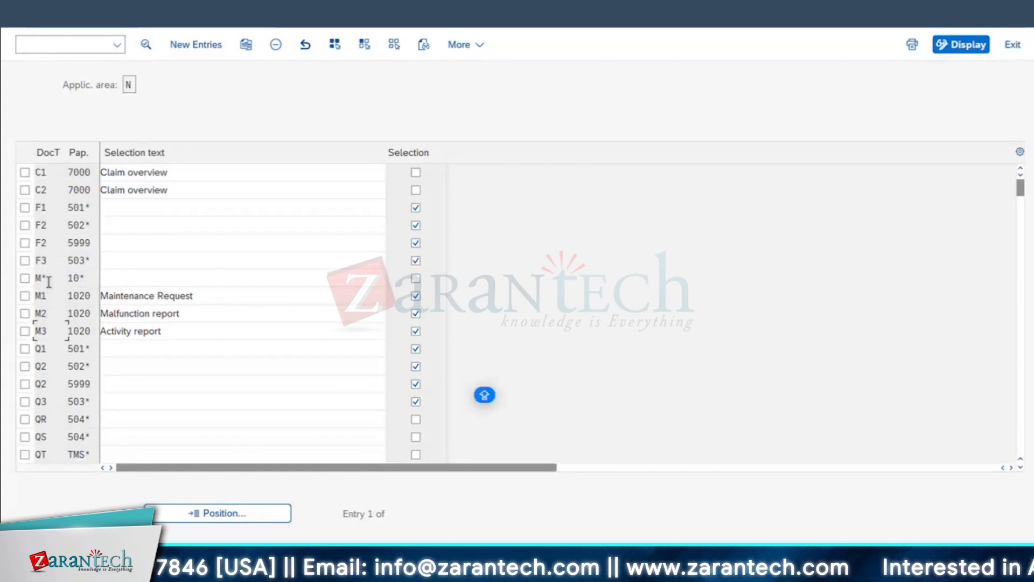
scroll(59, 401, "down", 1)
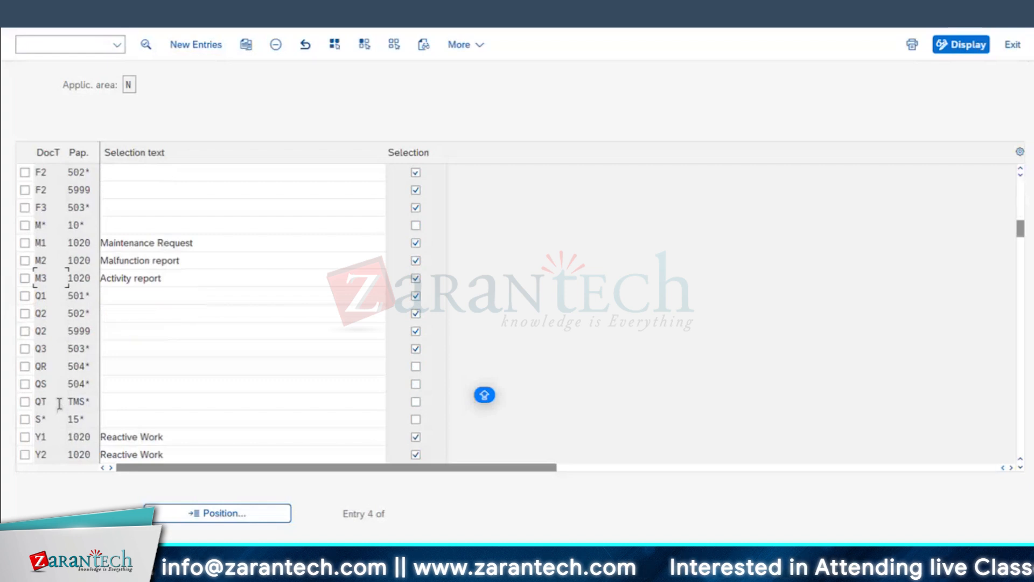
scroll(48, 171, "up", 1)
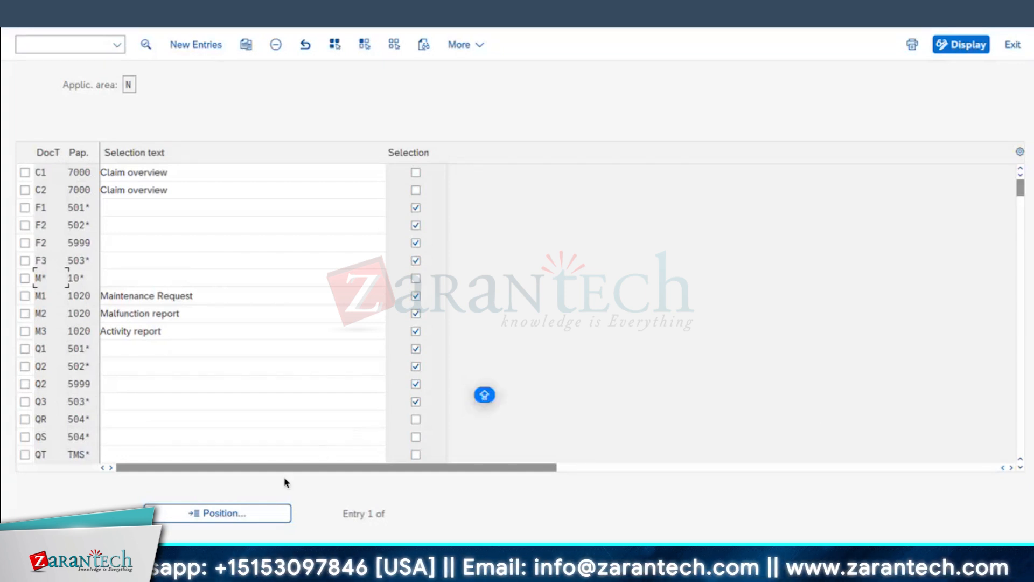
- Create a new entry that assigns shop paper 10* to document type Z1
left_click(190, 47)
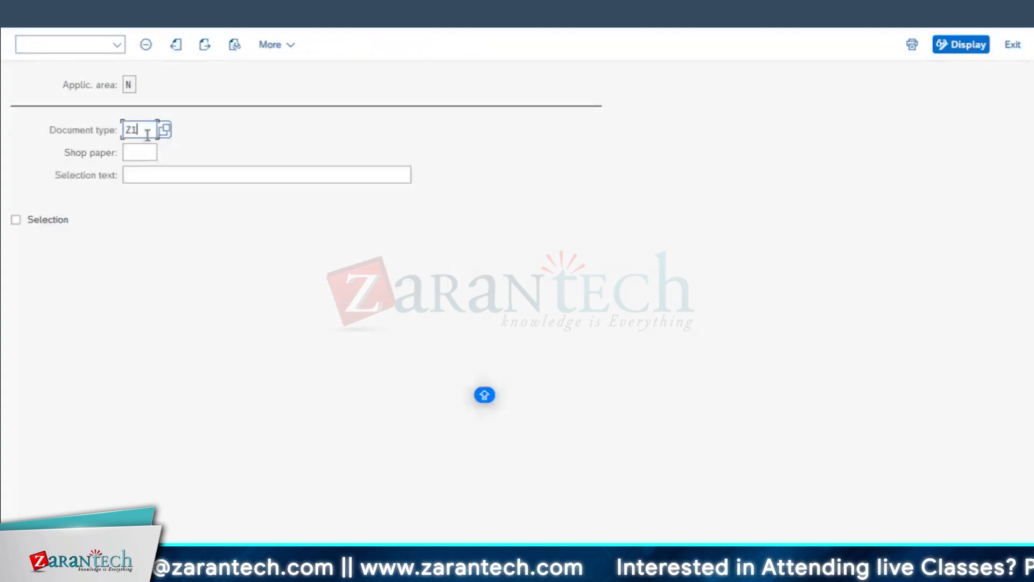
left_click(139, 153)
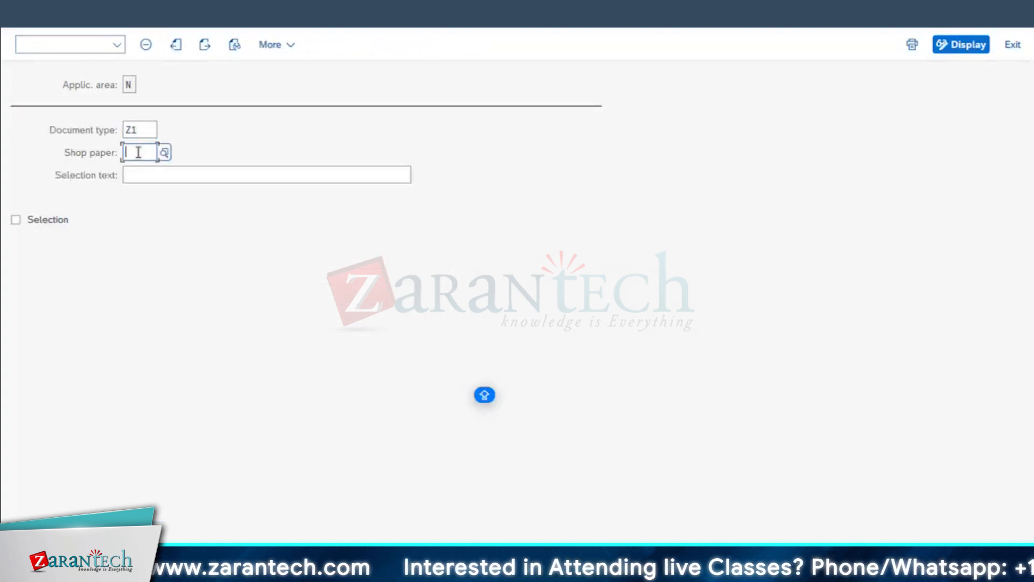
type("10")
key("Return")
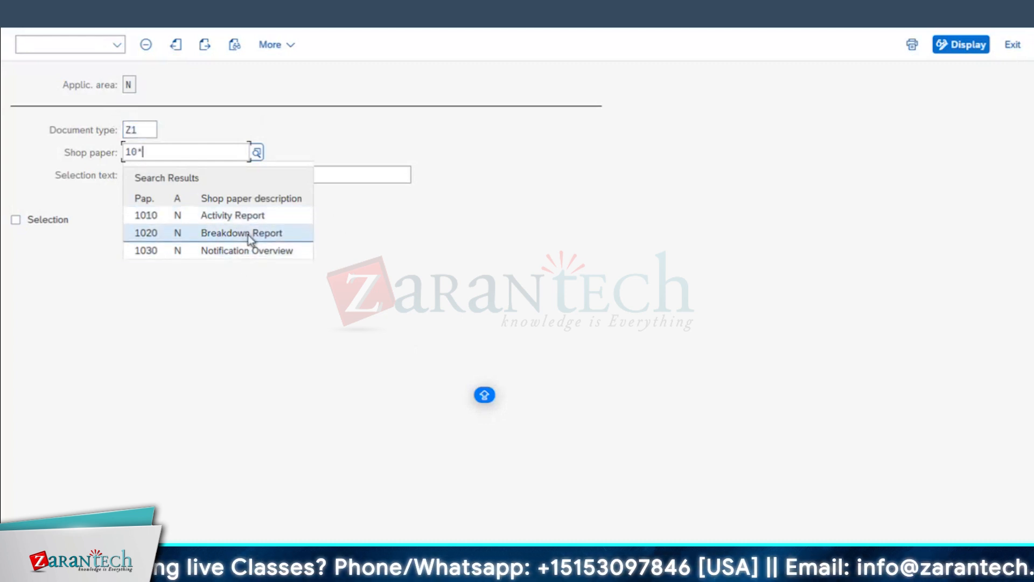
left_click(481, 260)
key("Return")
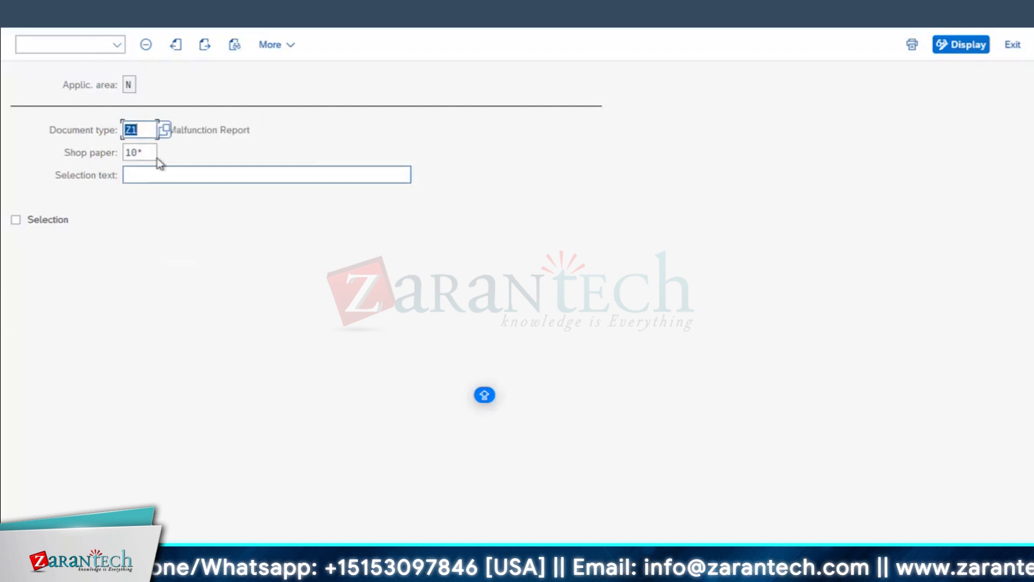
- Save the Z1 shop paper assignment and return to the IMG structure
key("ctrl+s")
left_click(370, 298)
left_click(27, 16)
left_click(27, 16)
left_click(629, 53)
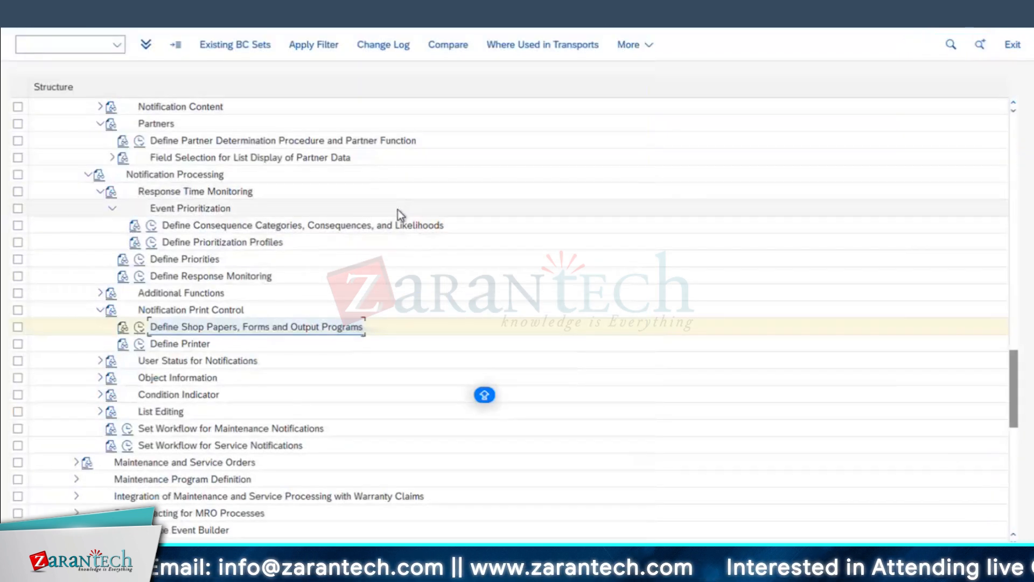
- Expand Object Information in the IMG, and review the object information of maintenance notification TEST001, including reported breakdowns and created notifications
left_click(97, 380)
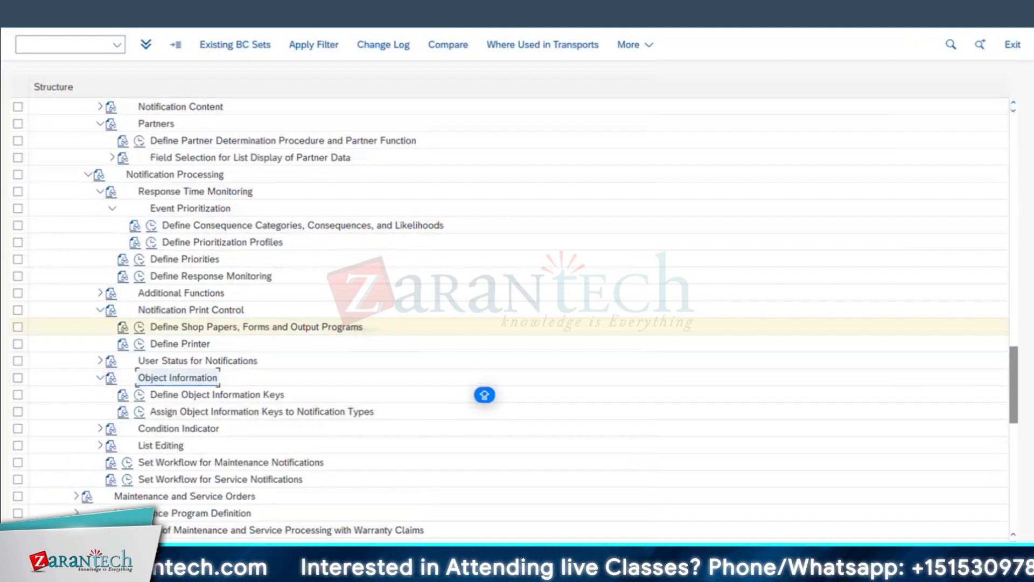
mouse_move(435, 570)
left_click(345, 504)
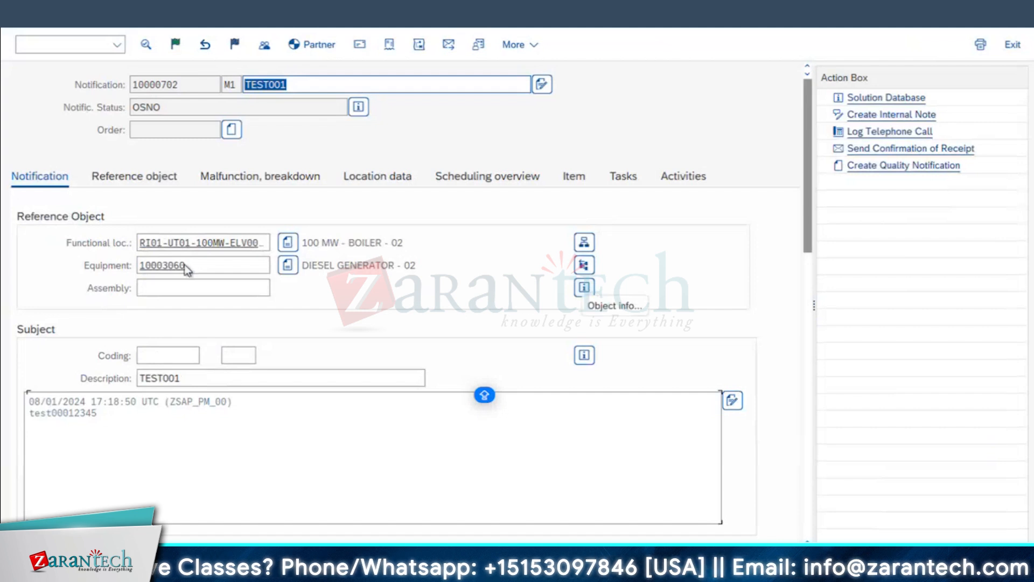
left_click(586, 291)
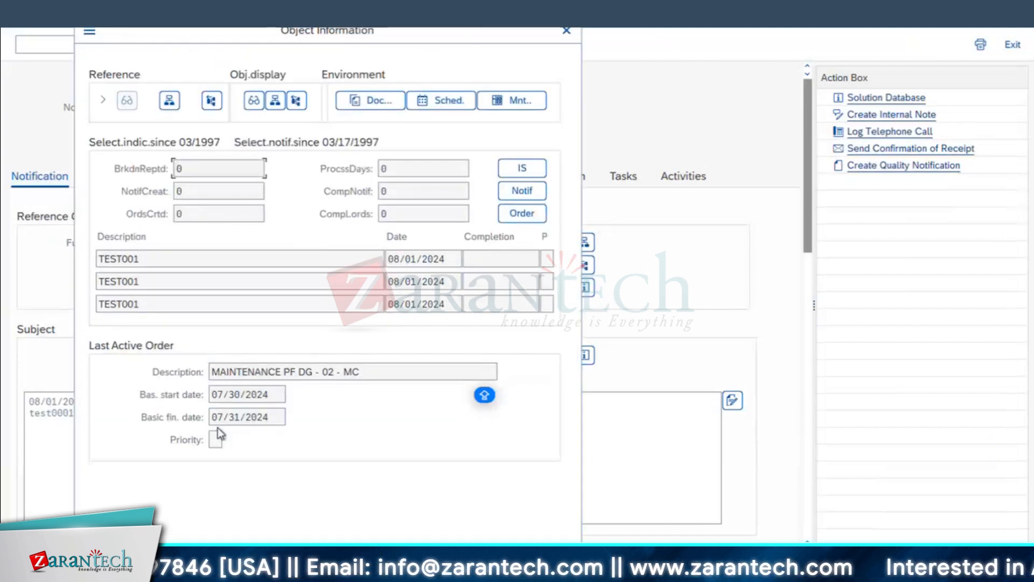
left_click(190, 167)
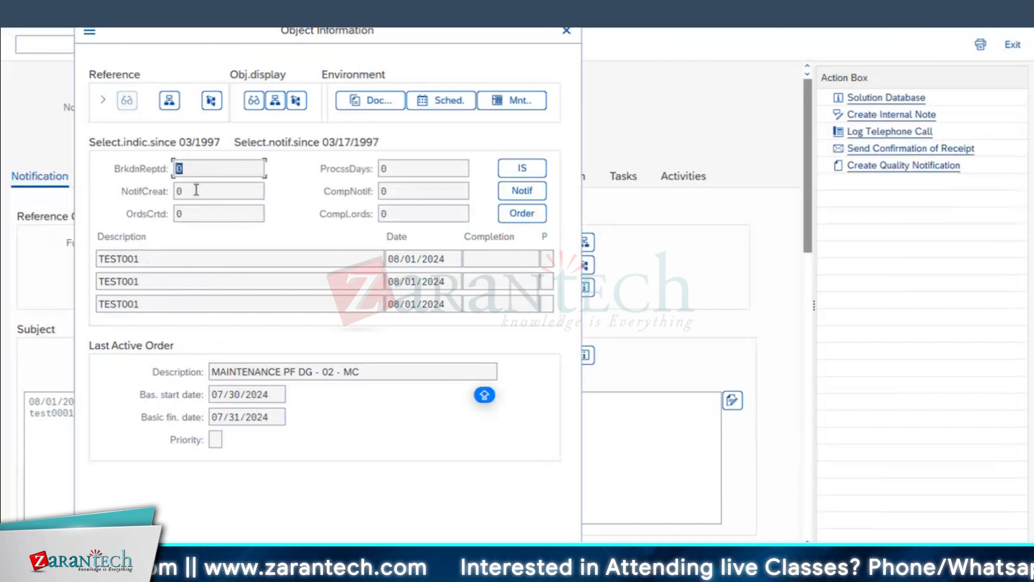
key("Tab")
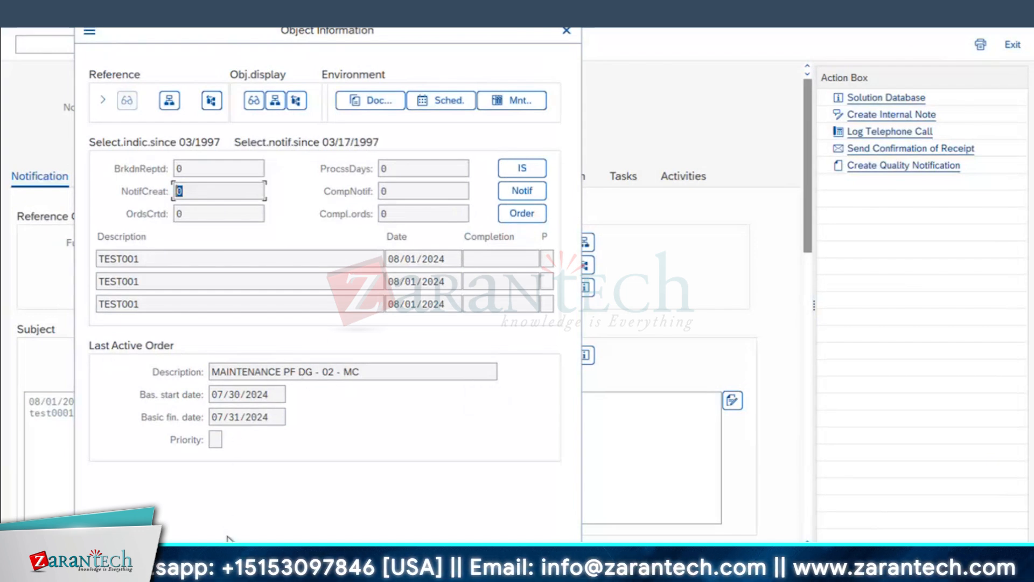
- Close the notification's object information, switch back to the IMG structure, and select Define Object Information Keys
left_click(566, 31)
key("super+Tab")
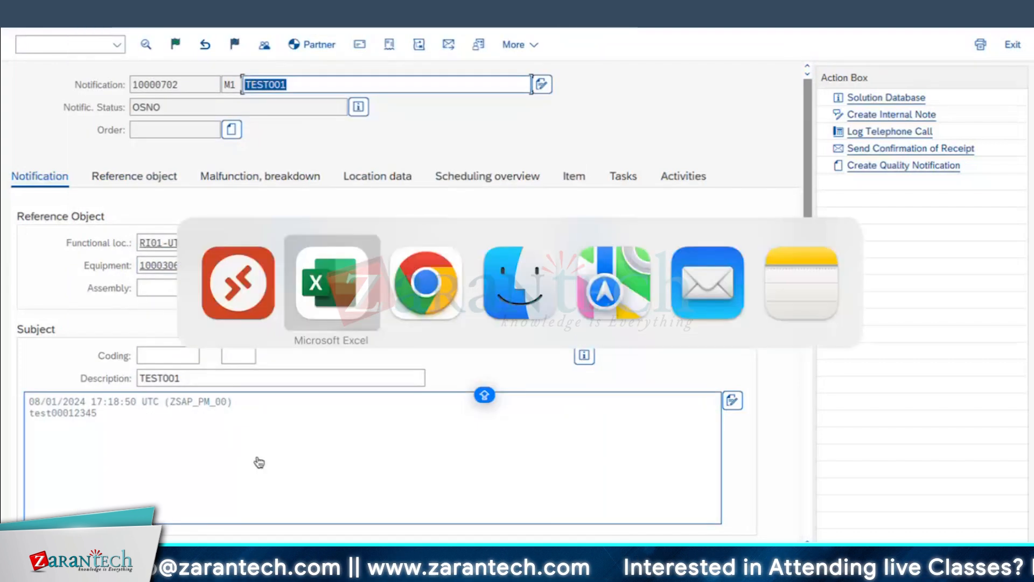
key("super+shift+Tab")
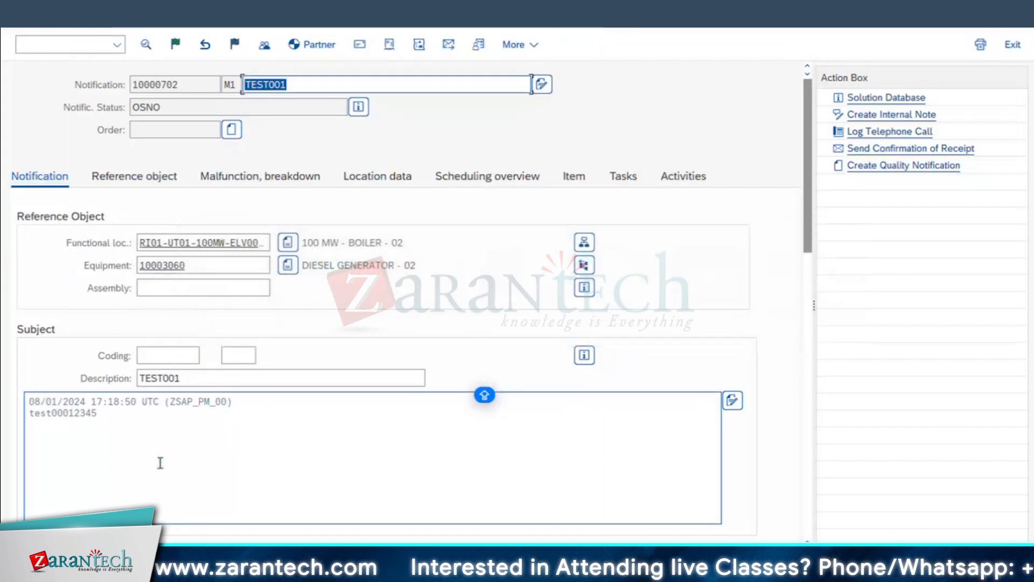
key("super")
mouse_move(242, 563)
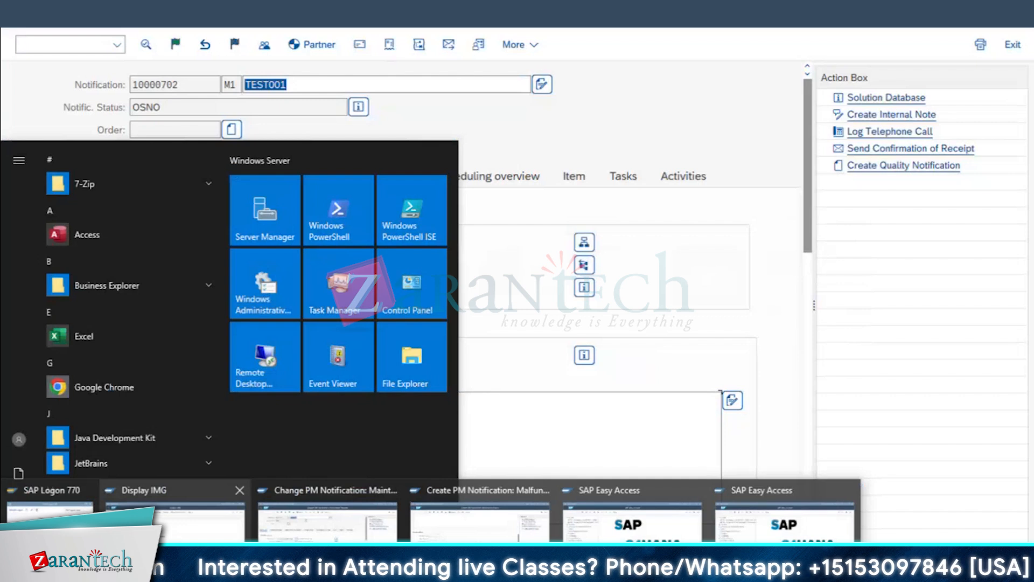
left_click(186, 512)
left_click(179, 396)
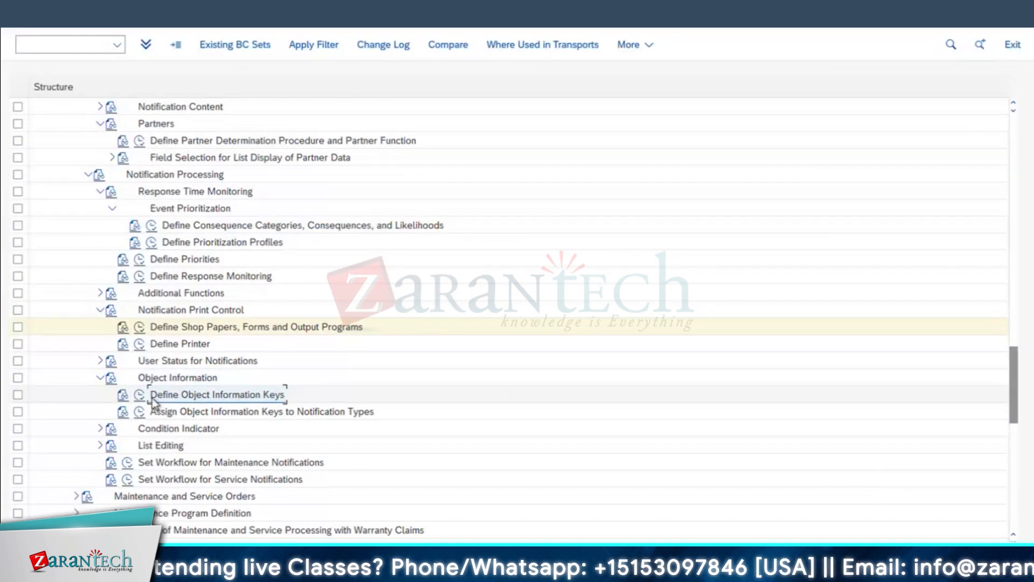
- Open the object information key definitions, review the details of key PM, and return to the IMG structure
left_click(139, 397)
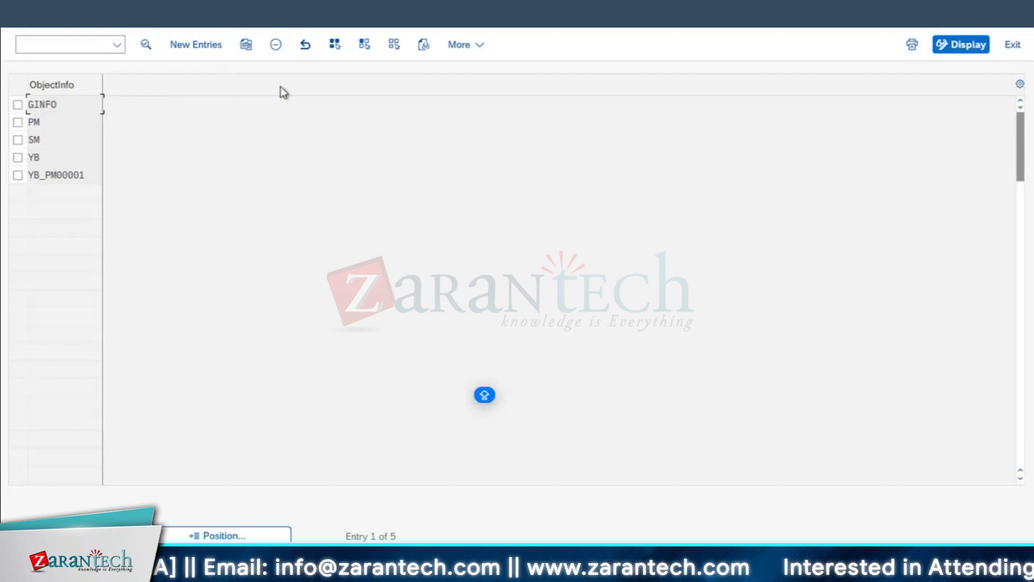
left_click(17, 122)
left_click(147, 46)
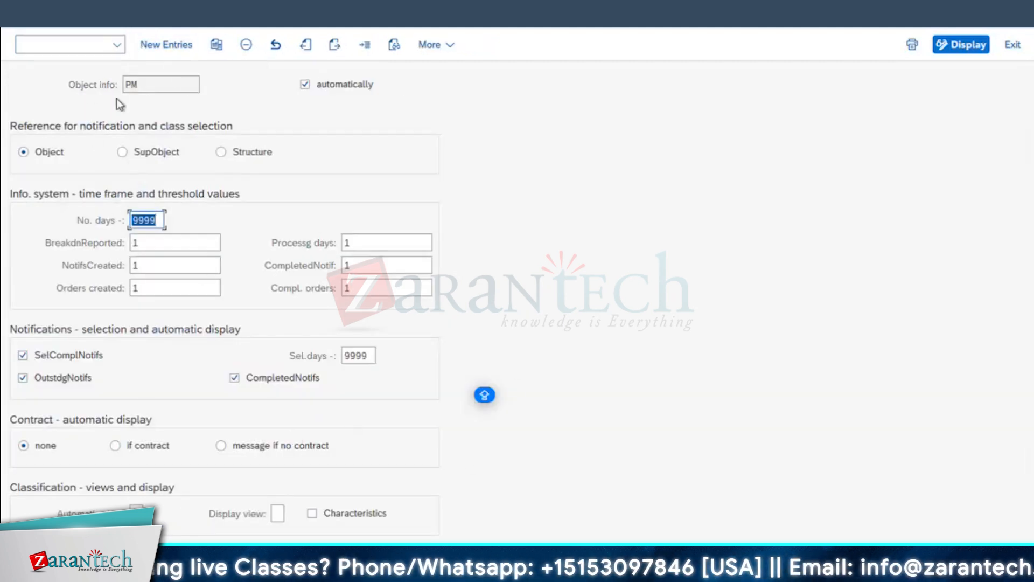
left_click(43, 82)
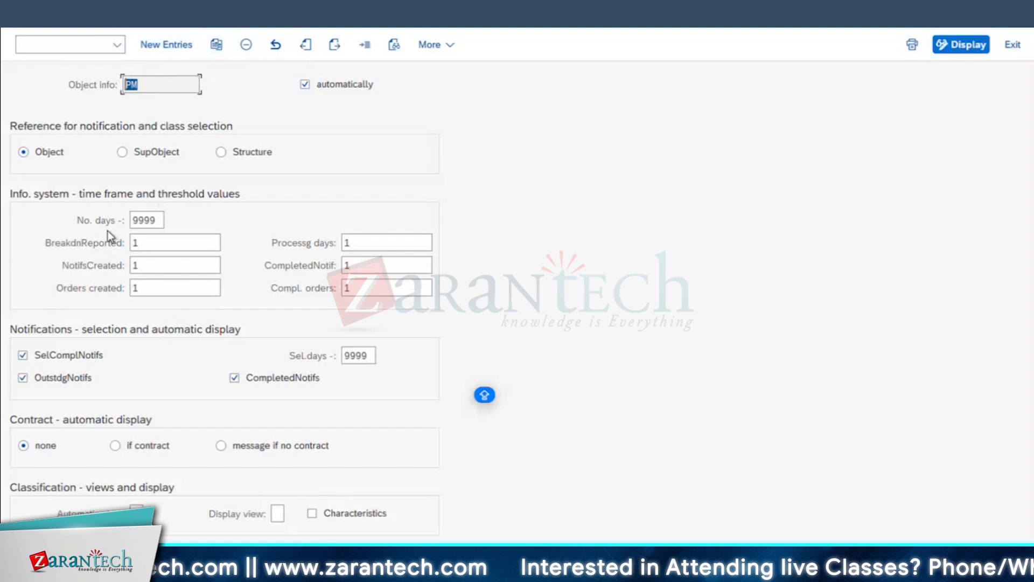
left_click(22, 14)
left_click(23, 15)
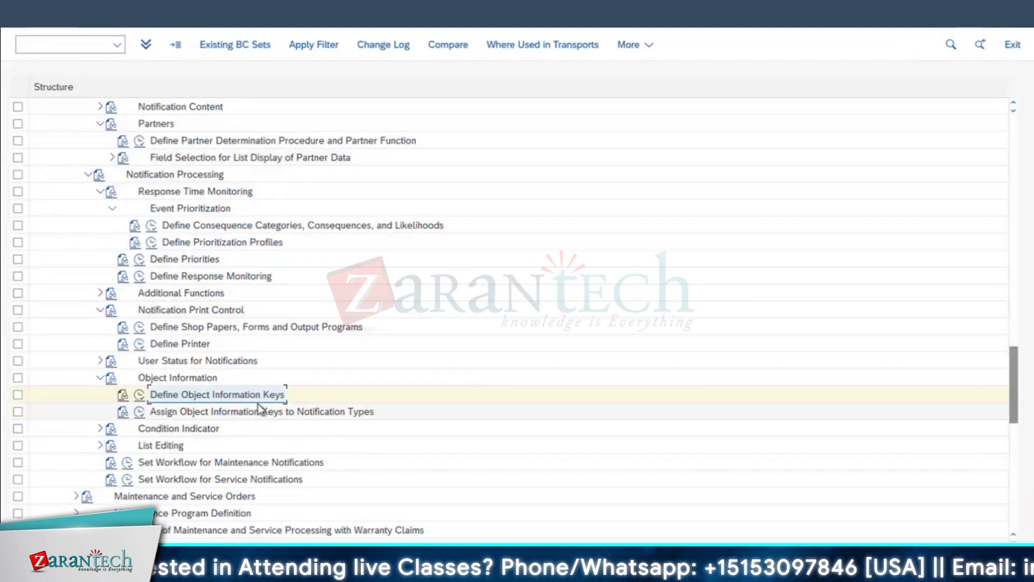
- Open the assignment of object information keys to notification types, find type Z1, and assign it the key PM
scroll(255, 412, "down", 1)
left_click(141, 364)
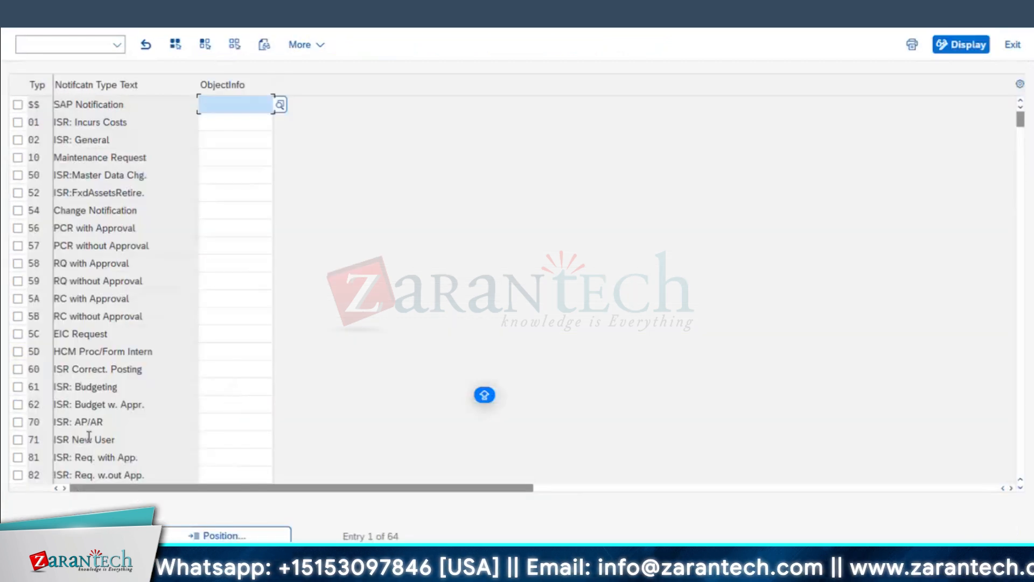
left_click(211, 539)
type("11")
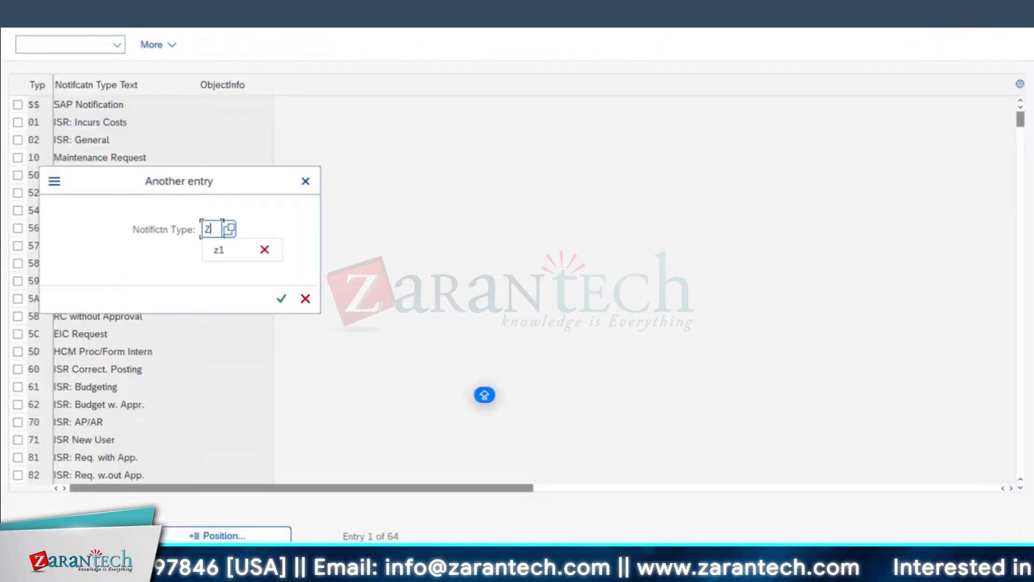
key("Return")
left_click(279, 102)
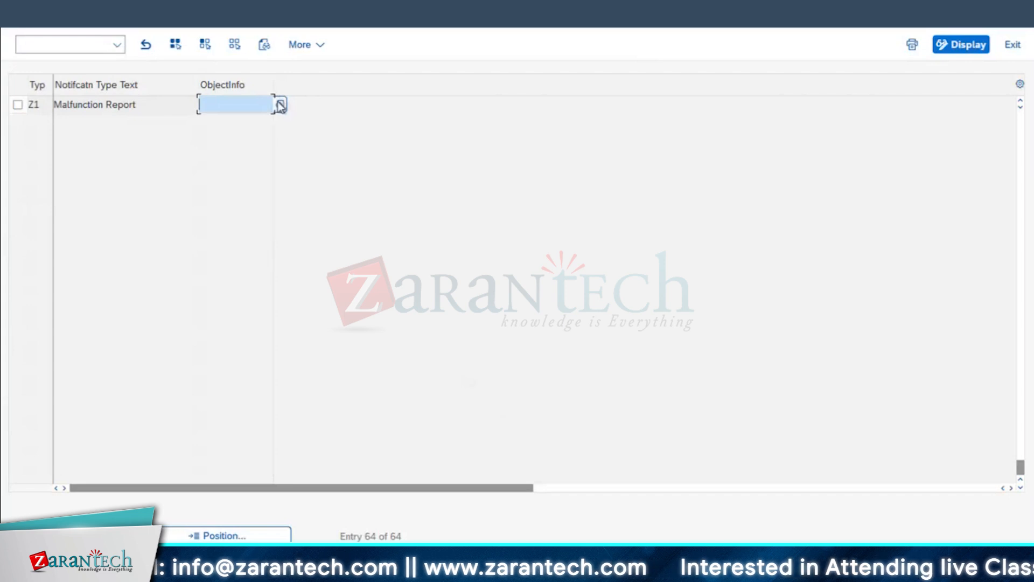
left_click(82, 147)
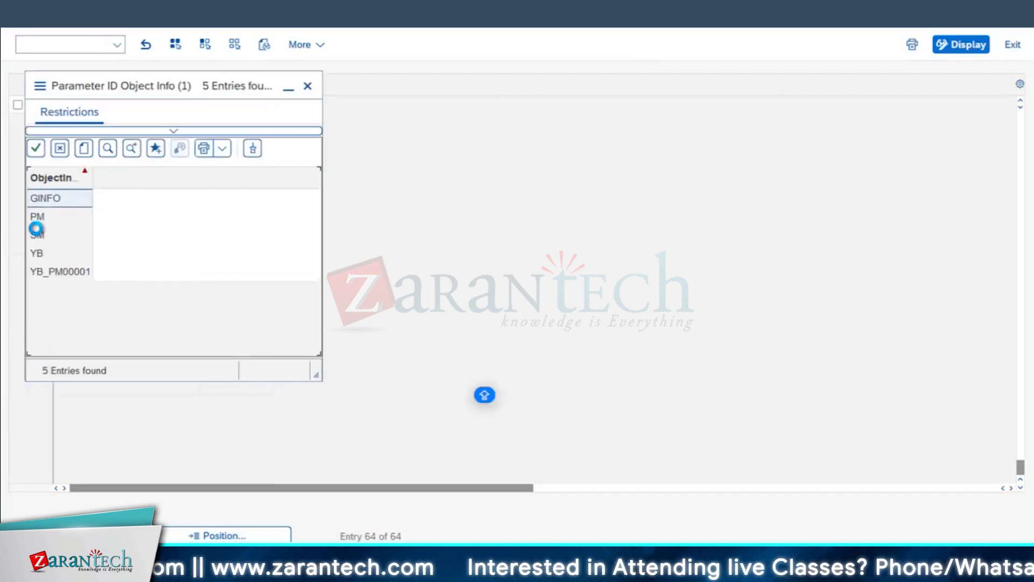
left_click(38, 215)
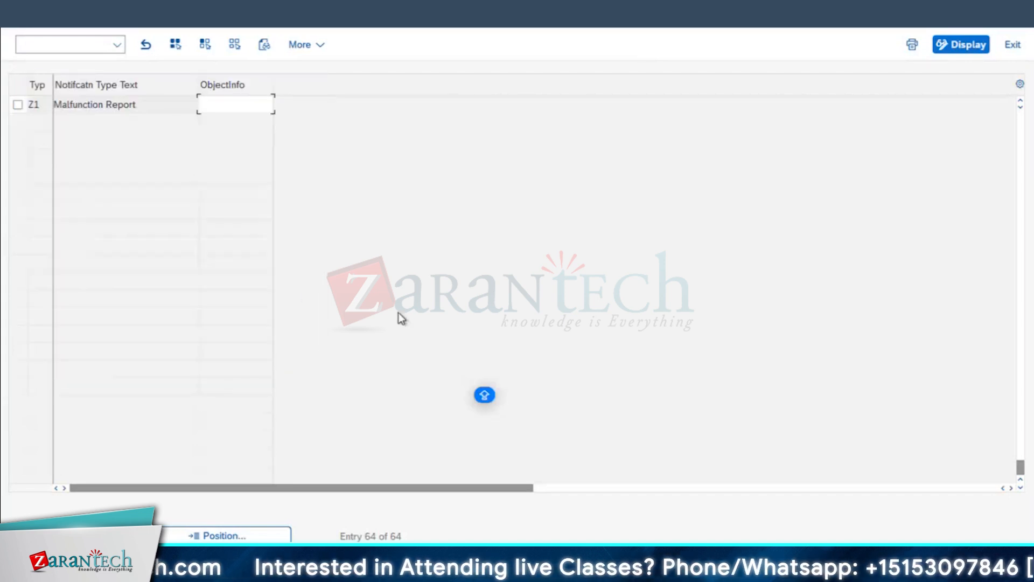
- Save the Z1 object information assignment in the customizing request NOTIFICATION CONFIGURATION - Z1 and return to the IMG structure
key("ctrl+s")
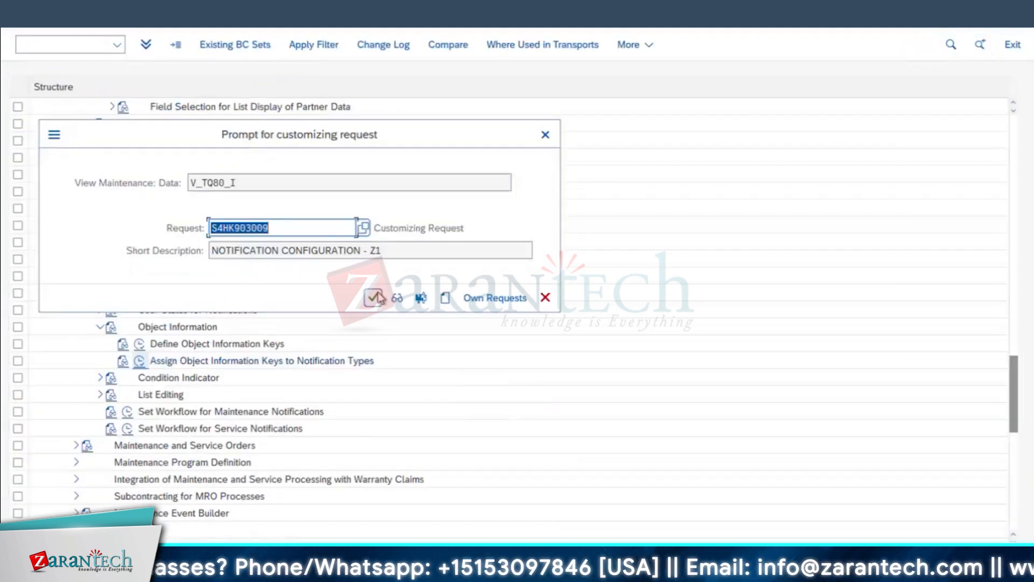
left_click(372, 298)
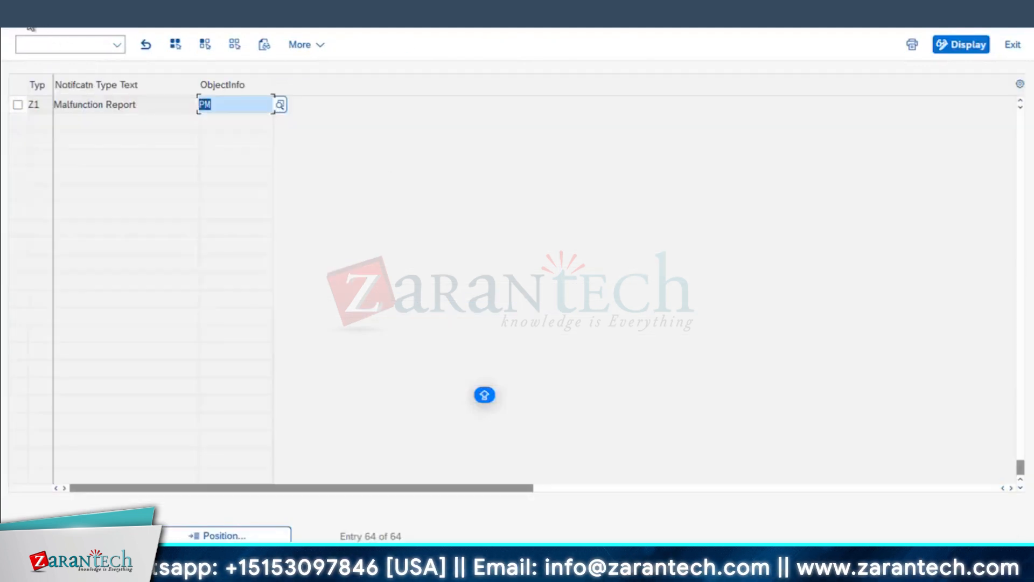
left_click(15, 14)
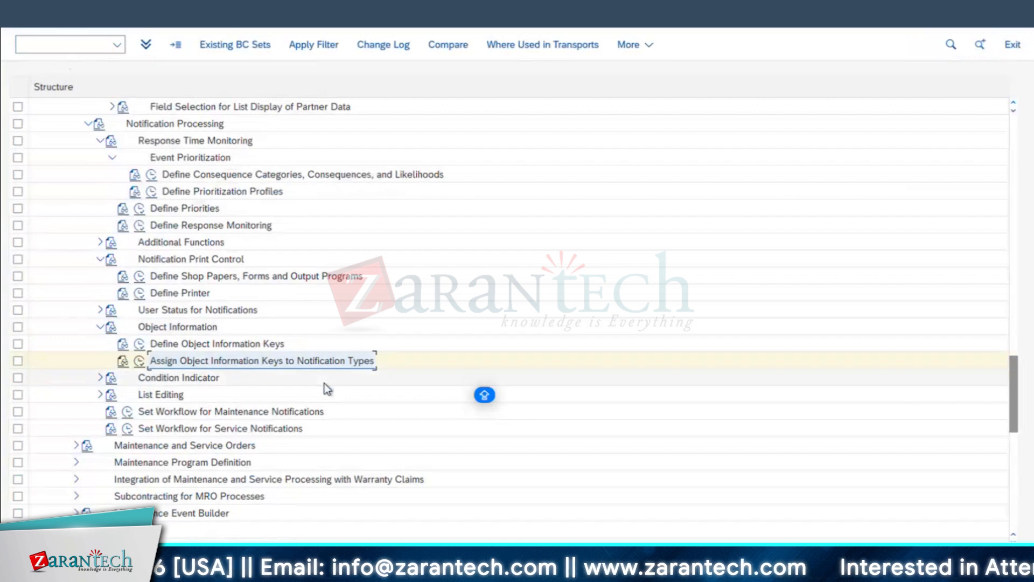
- Look at maintenance notification TEST001 in the other session, and switch back to the IMG structure
scroll(324, 383, "up", 5)
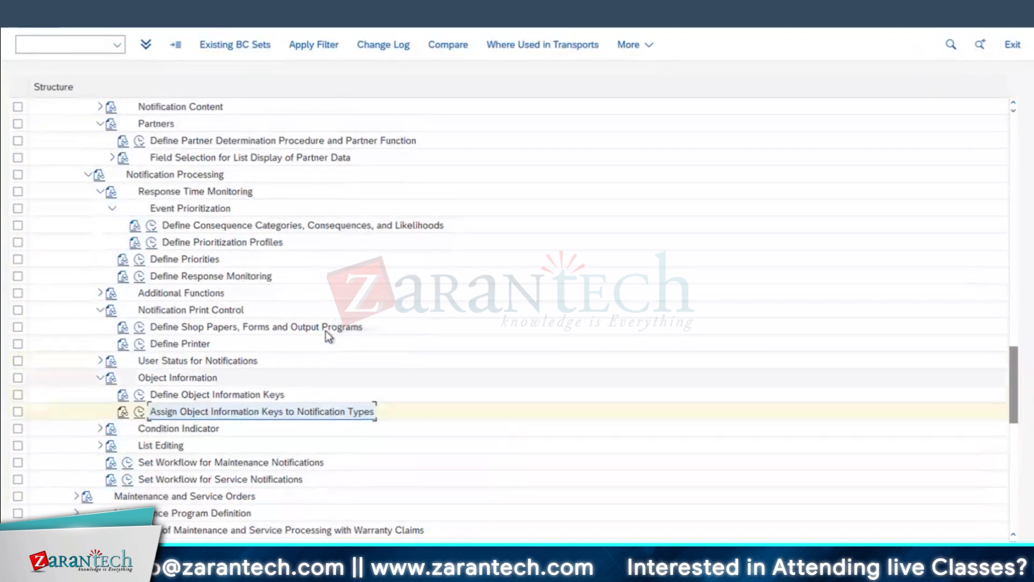
scroll(324, 496, "up", 2)
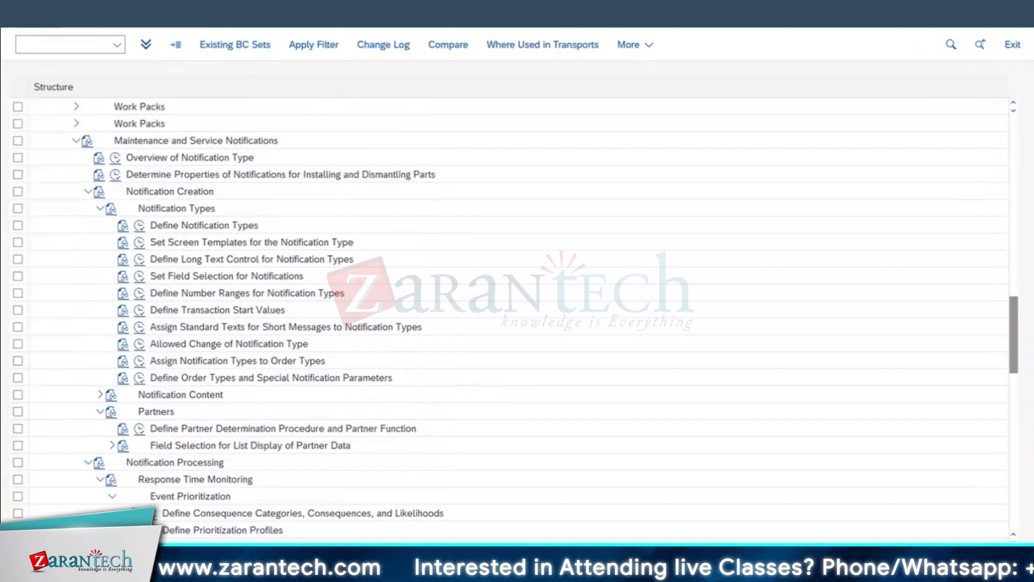
mouse_move(239, 563)
left_click(299, 523)
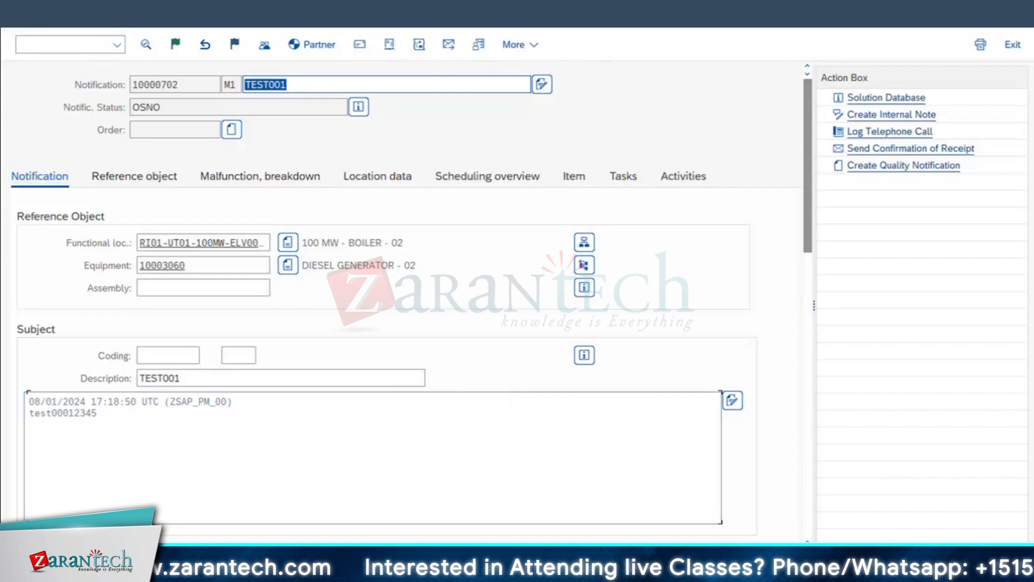
mouse_move(431, 571)
left_click(175, 517)
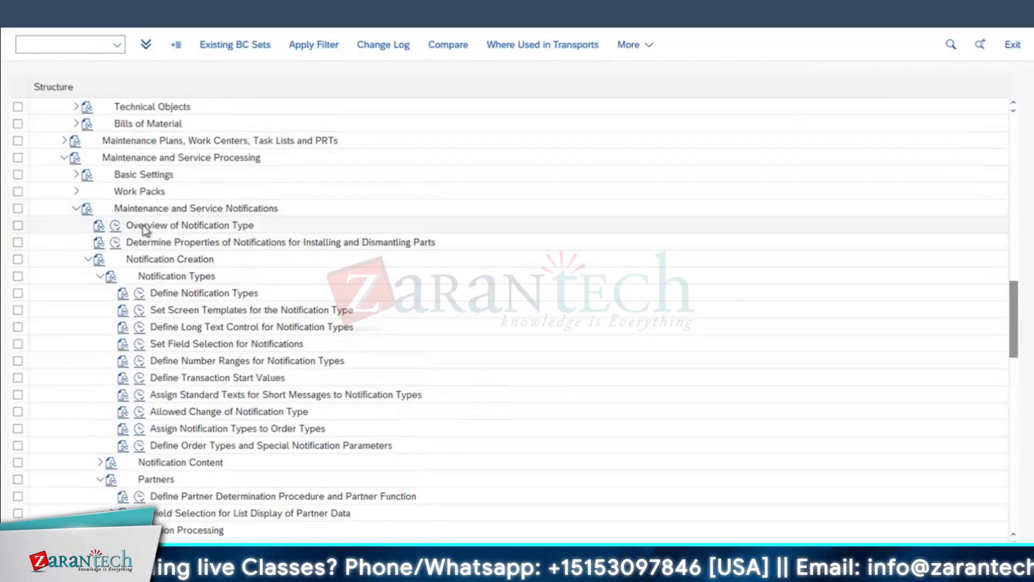
- Open Overview of Notification Type, find notification type Z1, and select its Malfunction Report entry
left_click(143, 226)
left_click(116, 227)
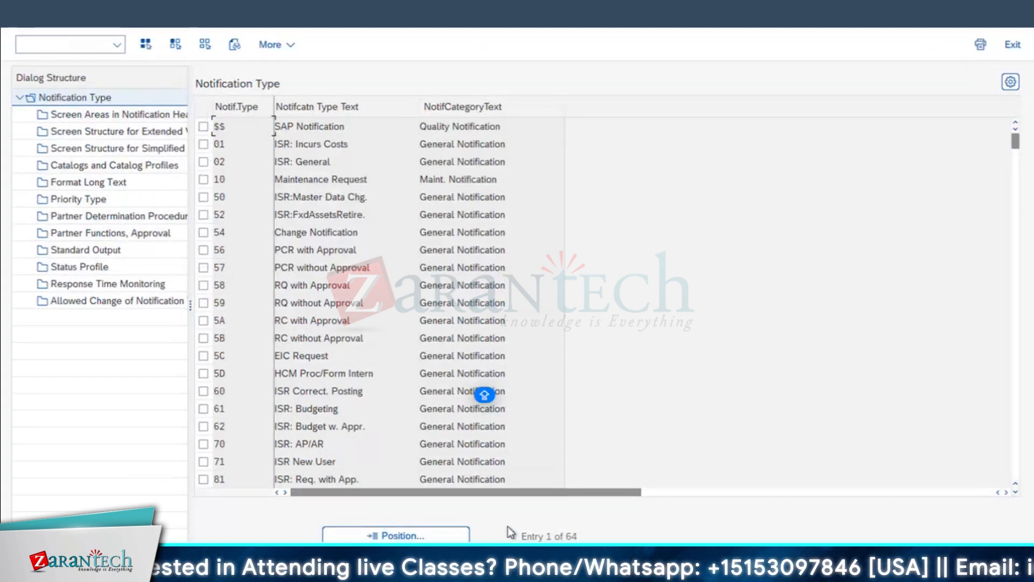
left_click(424, 535)
type("Z1")
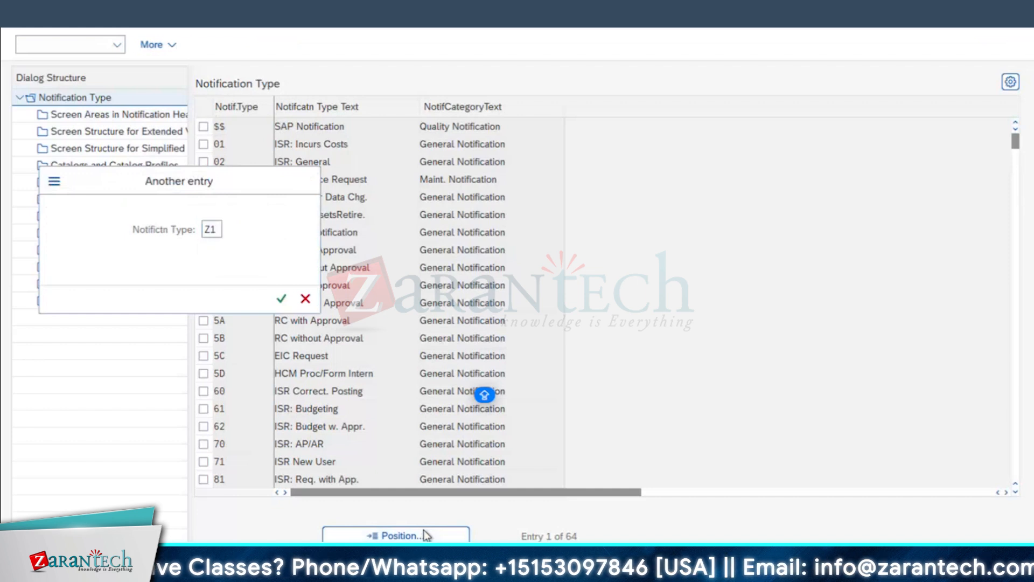
key("Return")
left_click(203, 126)
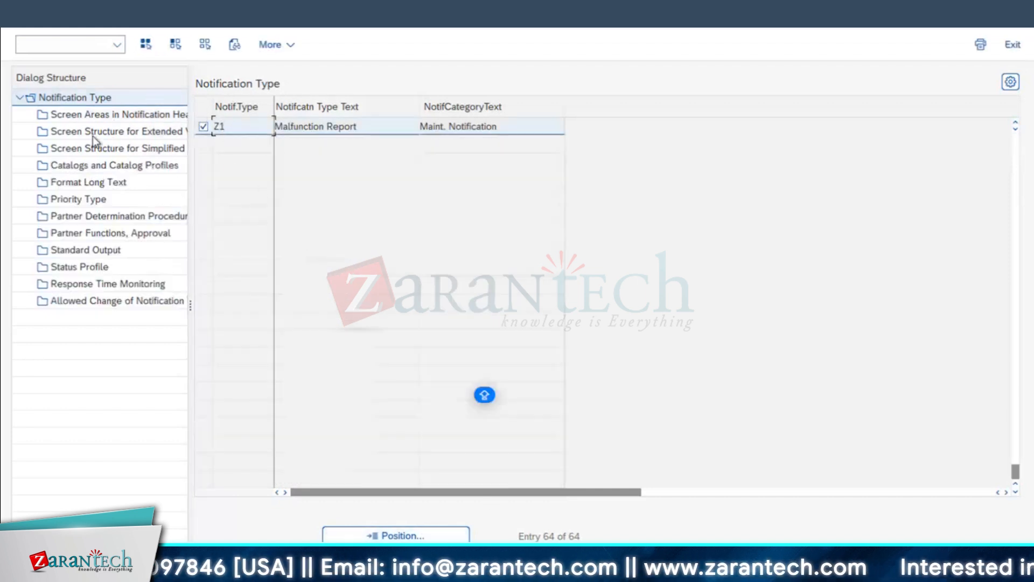
- In Z1's notification header screen areas, set the header screen type to H100 and the object screen type to O100
left_click(94, 118)
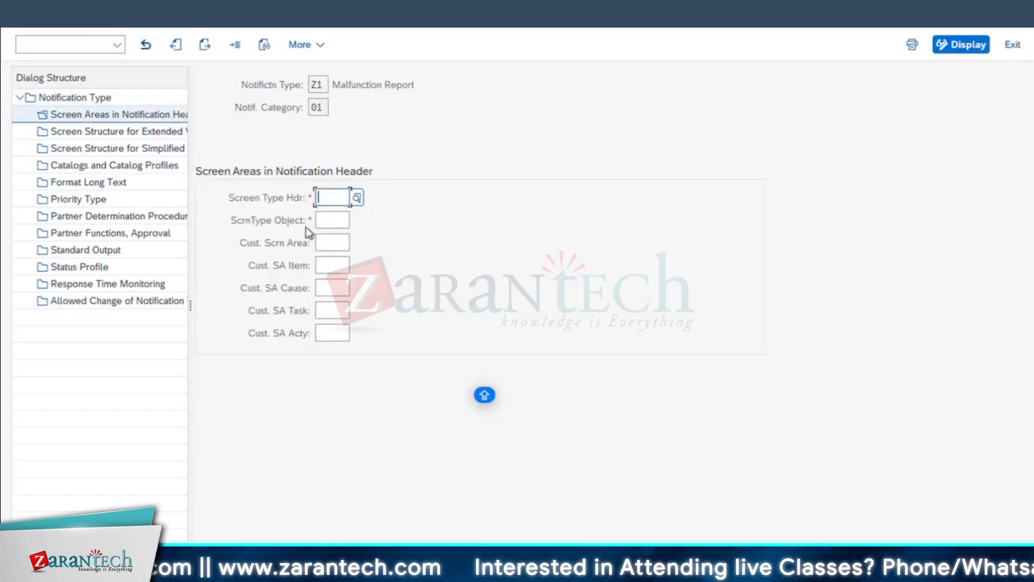
left_click(357, 198)
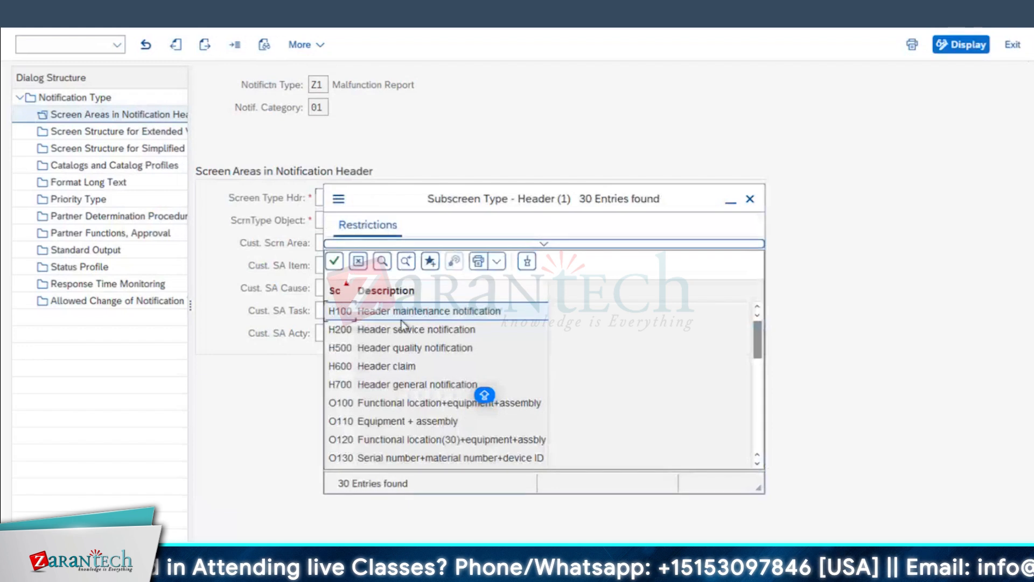
left_click(432, 312)
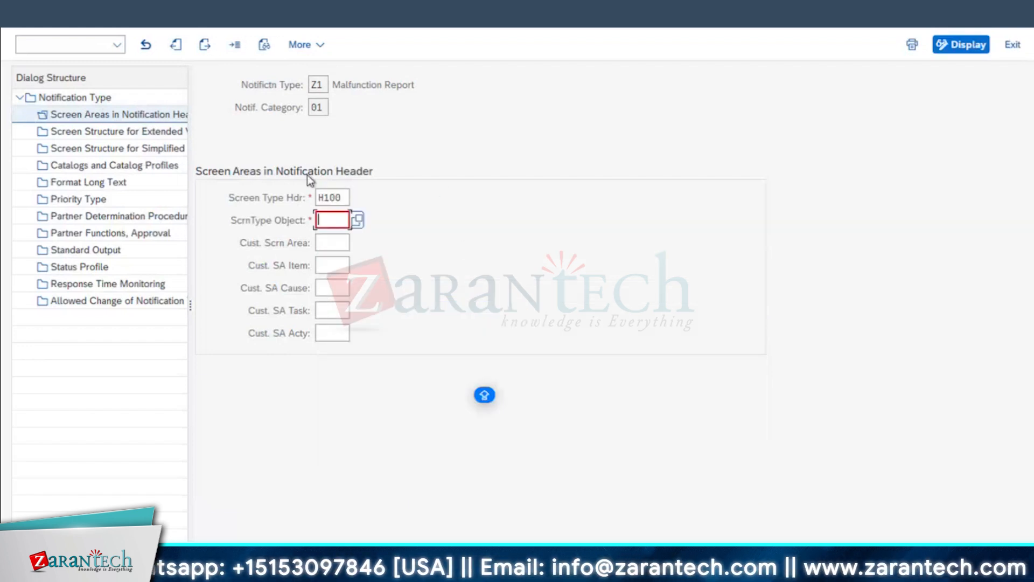
left_click(357, 221)
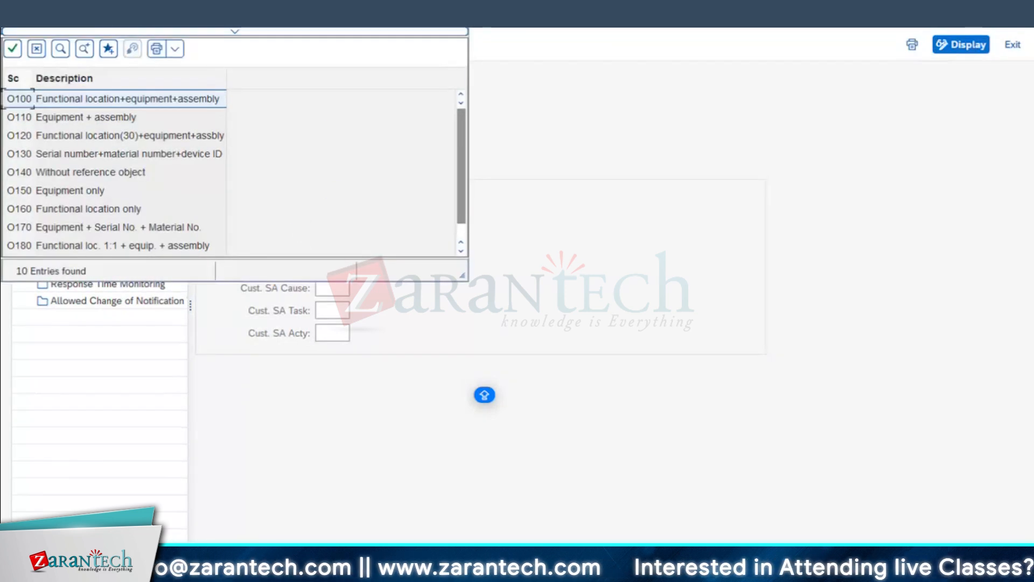
left_click(180, 101)
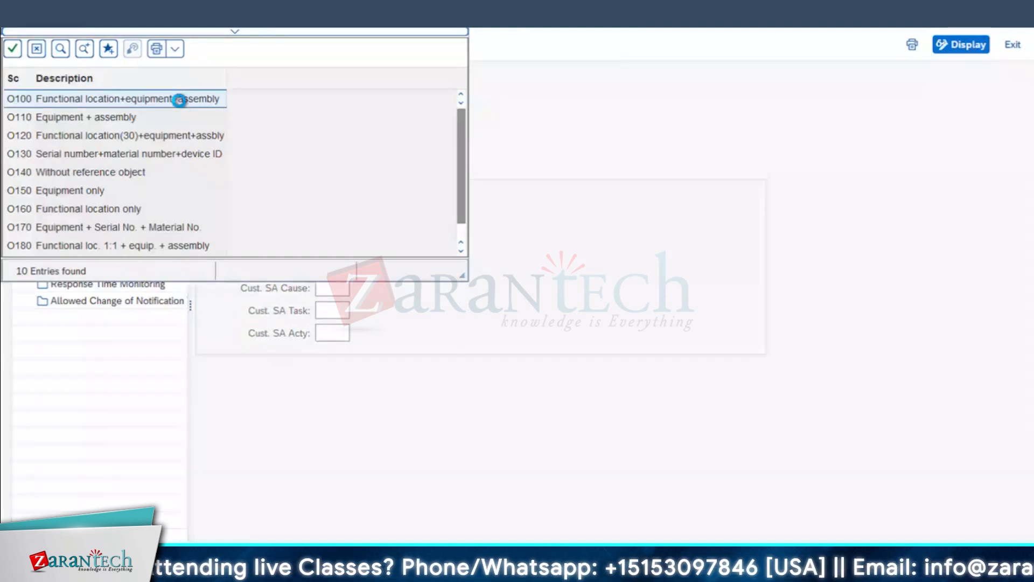
double_click(179, 101)
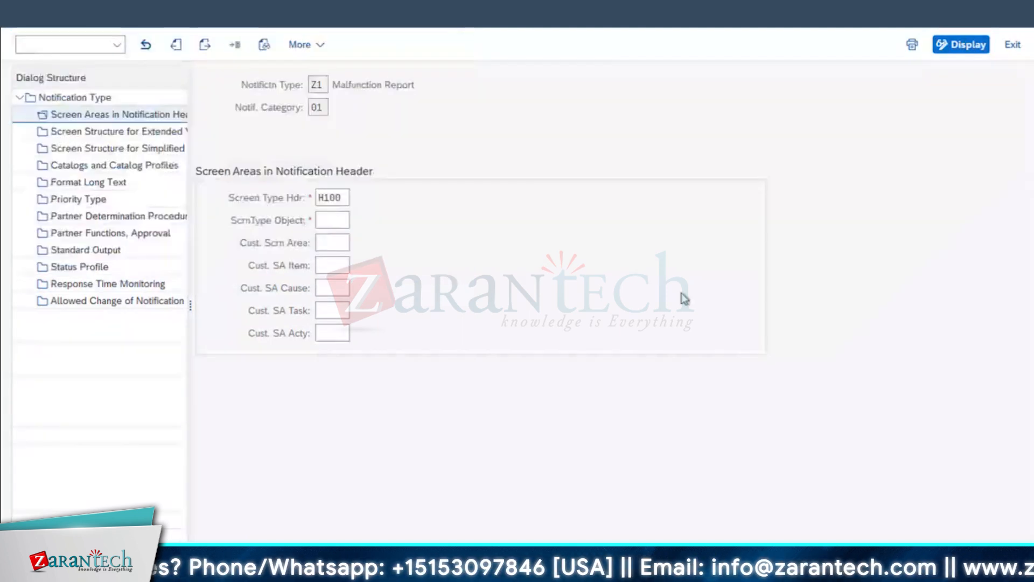
key("Return")
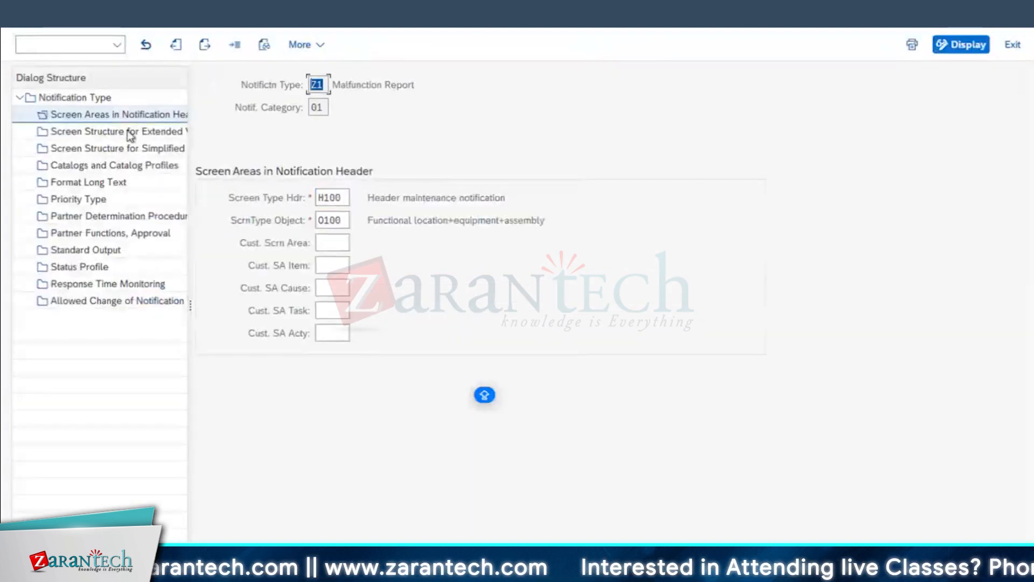
- Review Z1's extended view, catalogs, priority type, partner determination, status profile, response monitoring and allowed type changes, and return to the IMG structure
left_click_drag(192, 189, 237, 186)
left_click(105, 131)
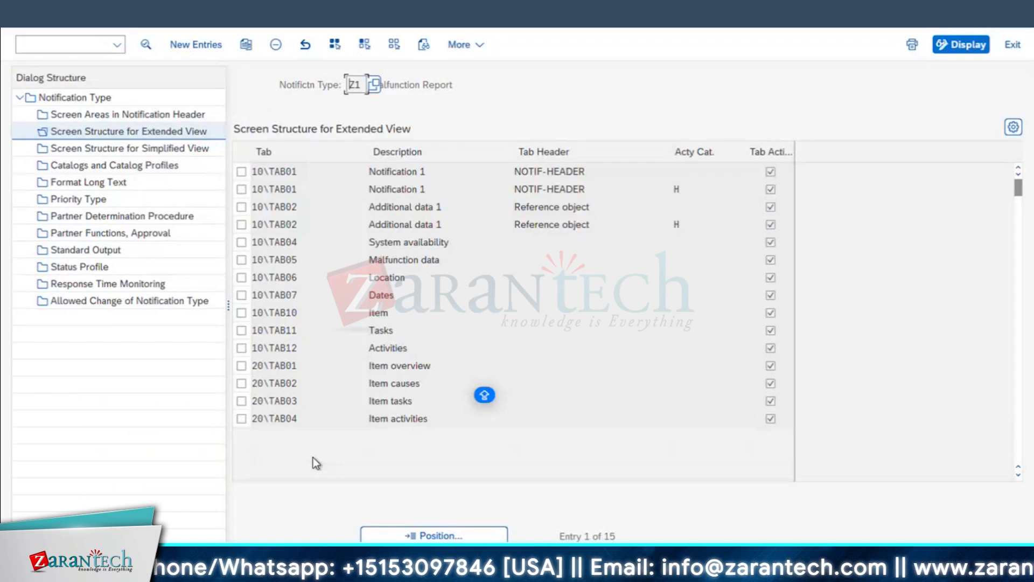
left_click(120, 169)
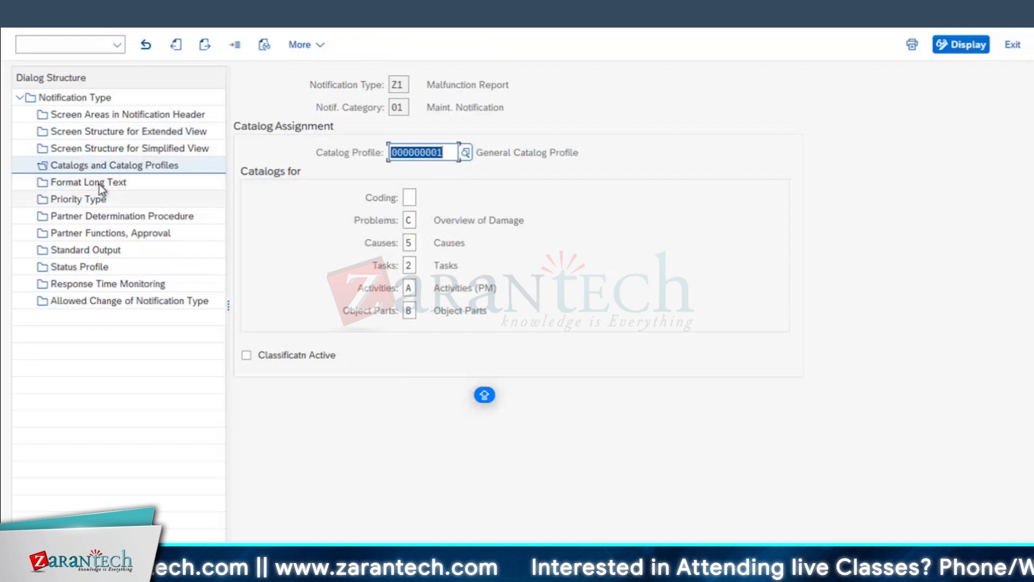
left_click(92, 200)
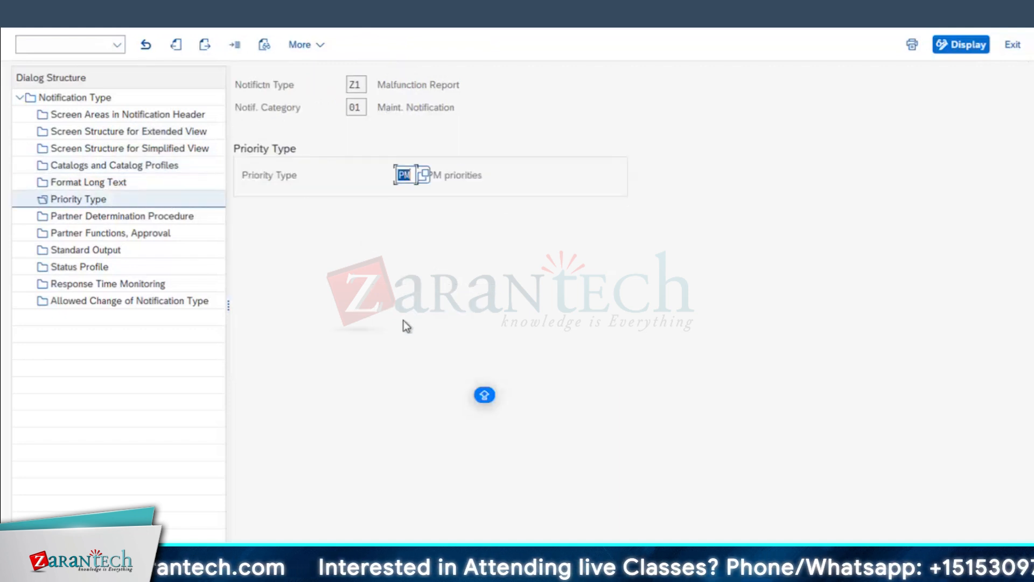
left_click(128, 215)
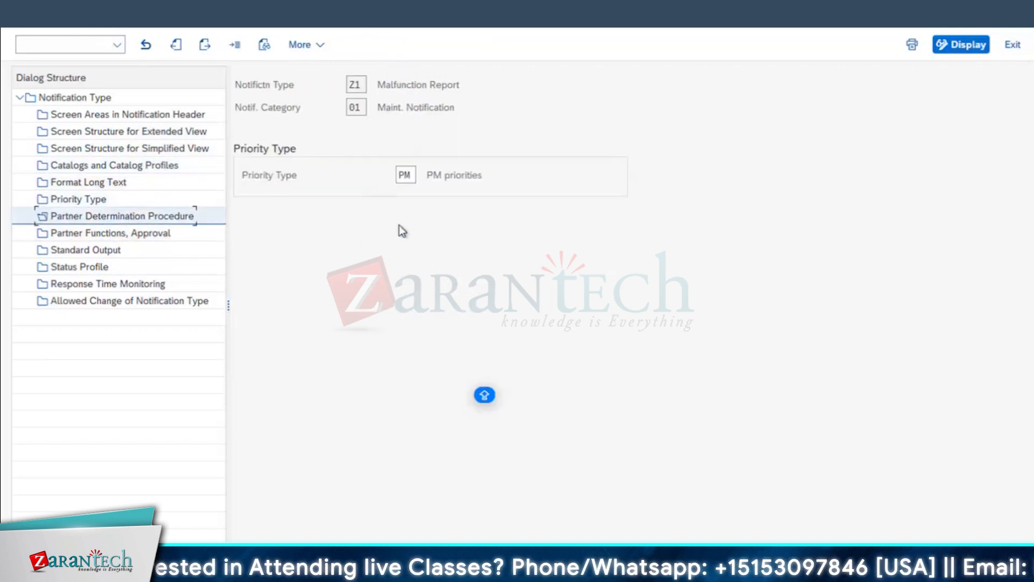
left_click(99, 266)
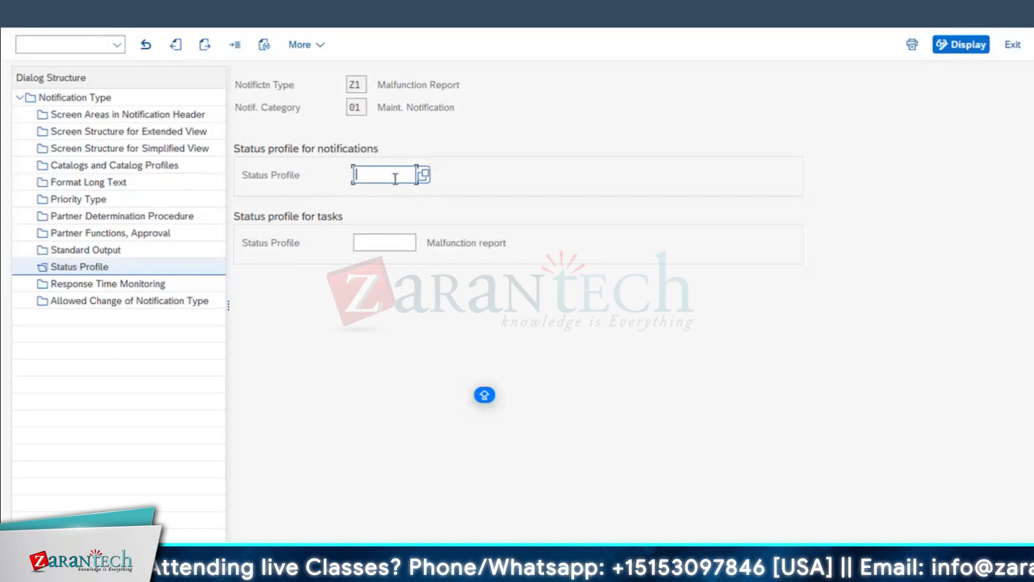
left_click(93, 283)
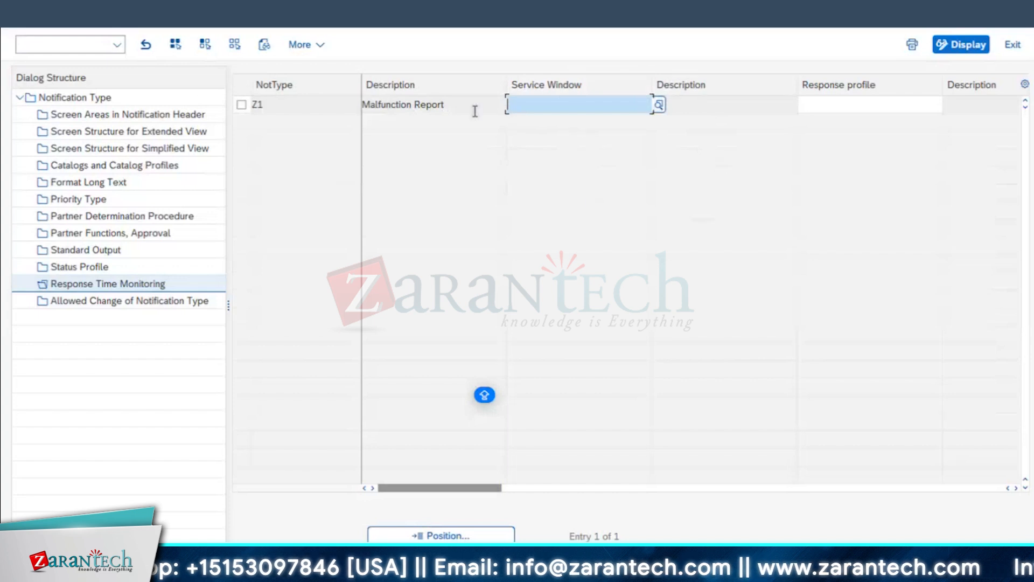
left_click(92, 301)
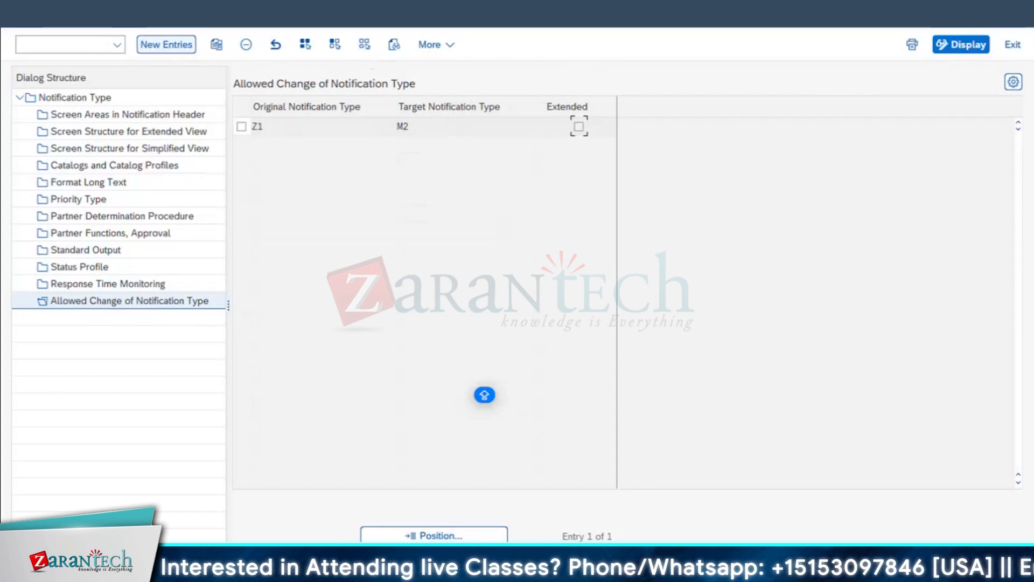
double_click(75, 97)
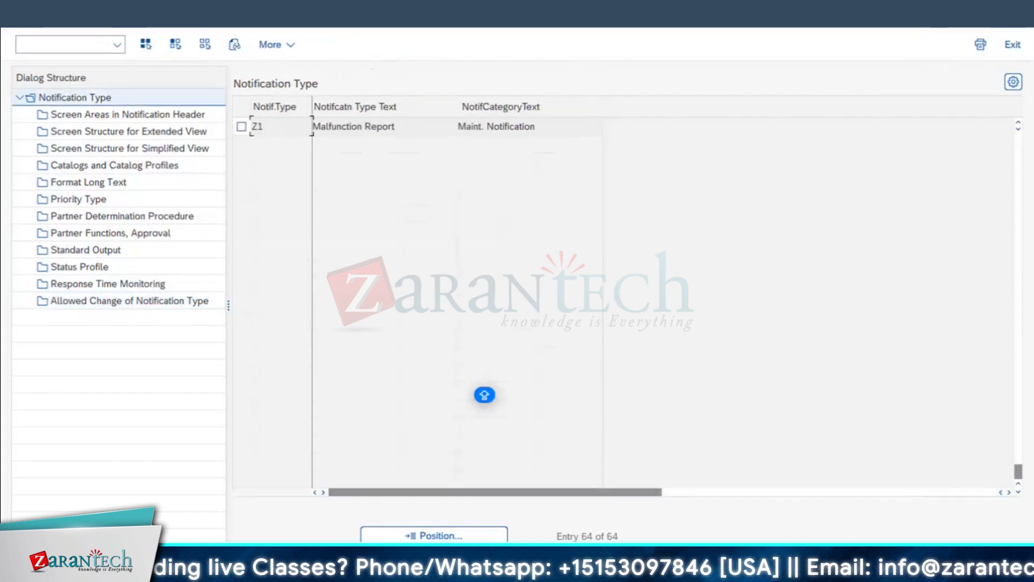
left_click(29, 28)
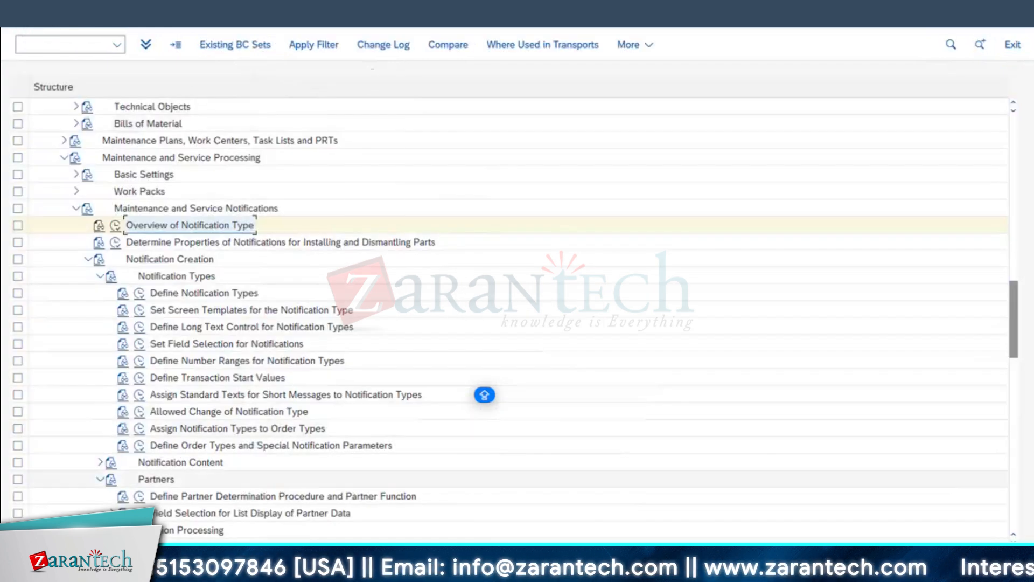
- Switch to a free SAP Easy Access session and start transaction IW24 with notification type Z1
left_click(326, 570)
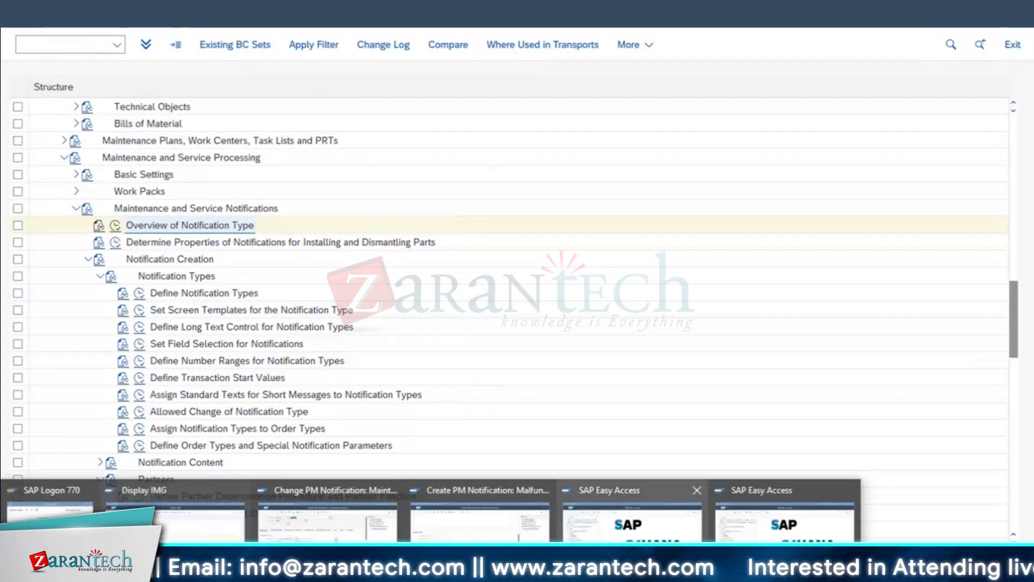
left_click(631, 514)
left_click(92, 43)
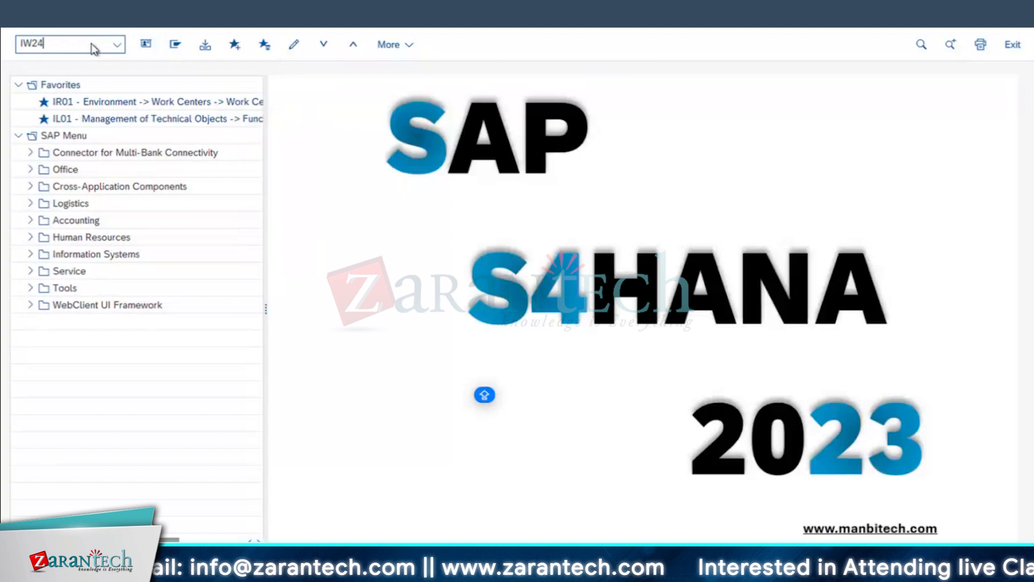
key("Return")
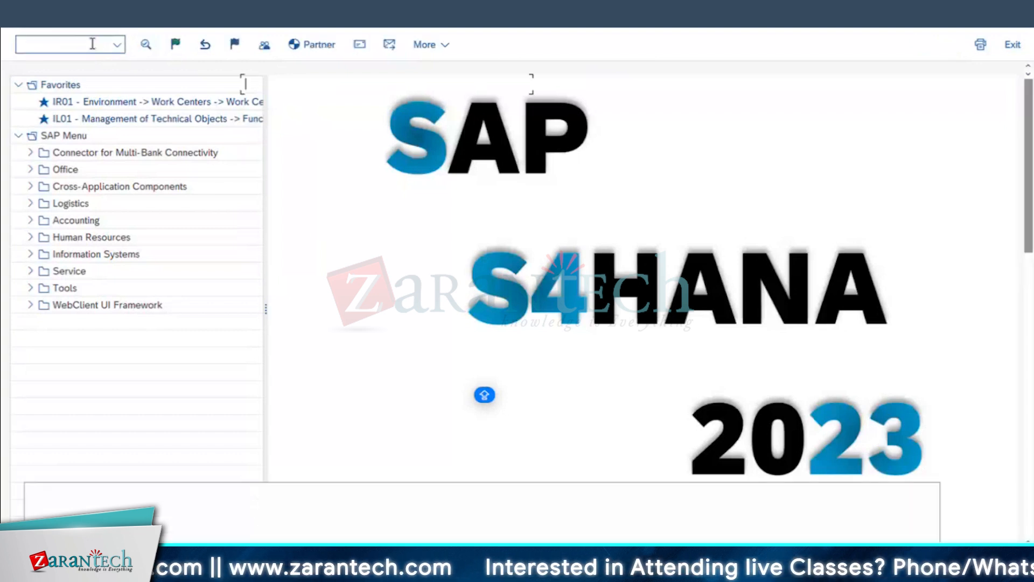
left_click(235, 83)
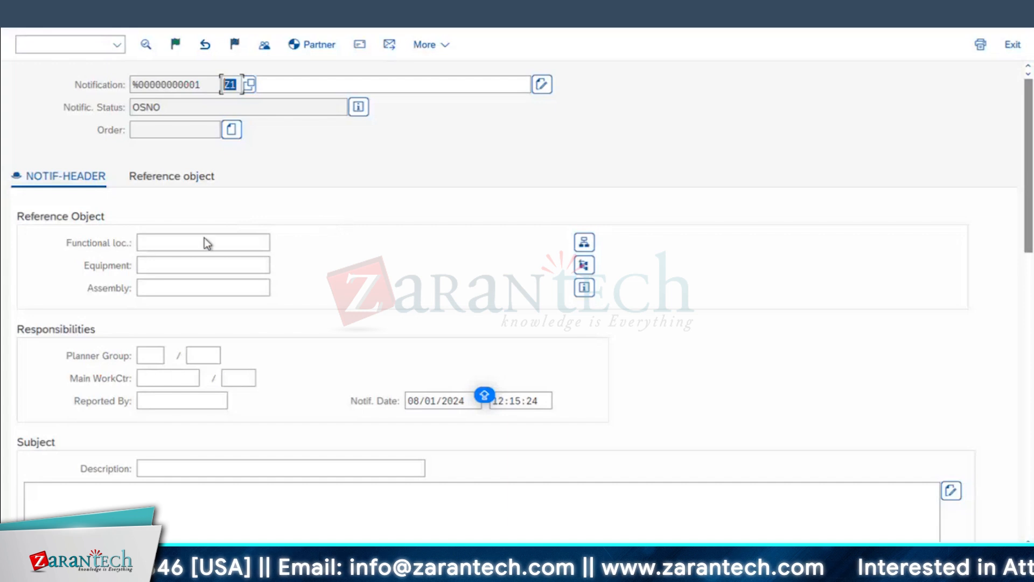
- Enter equipment 10003046 and the description MAINTENANCE OF DG - Z1 TYPE, and close the object information
left_click(156, 270)
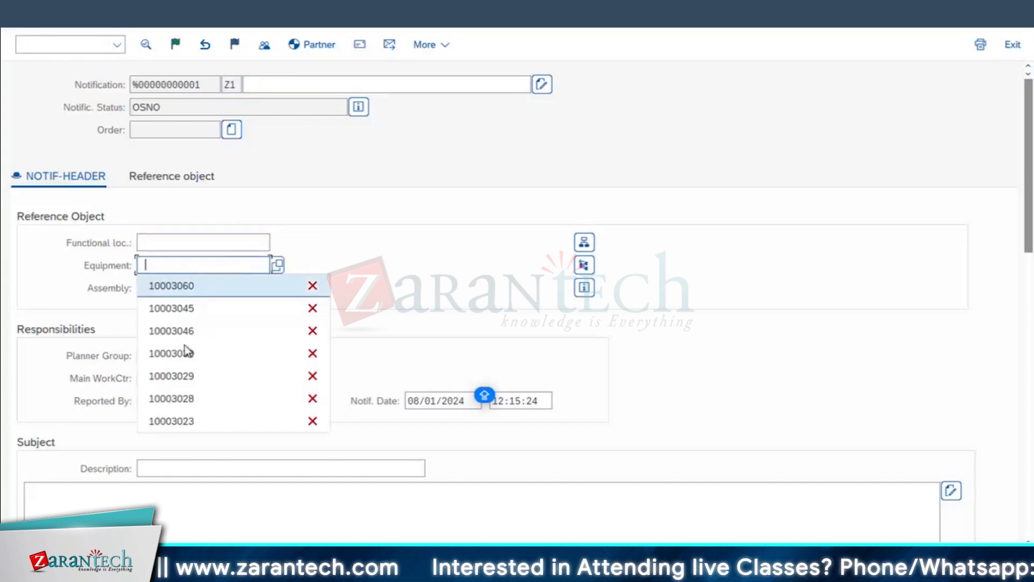
left_click(189, 331)
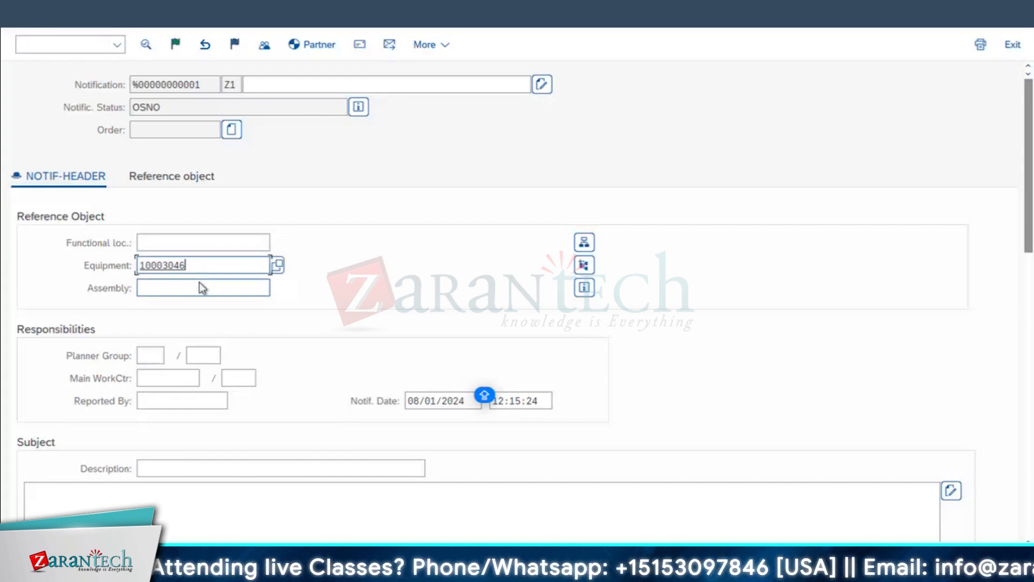
key("Return")
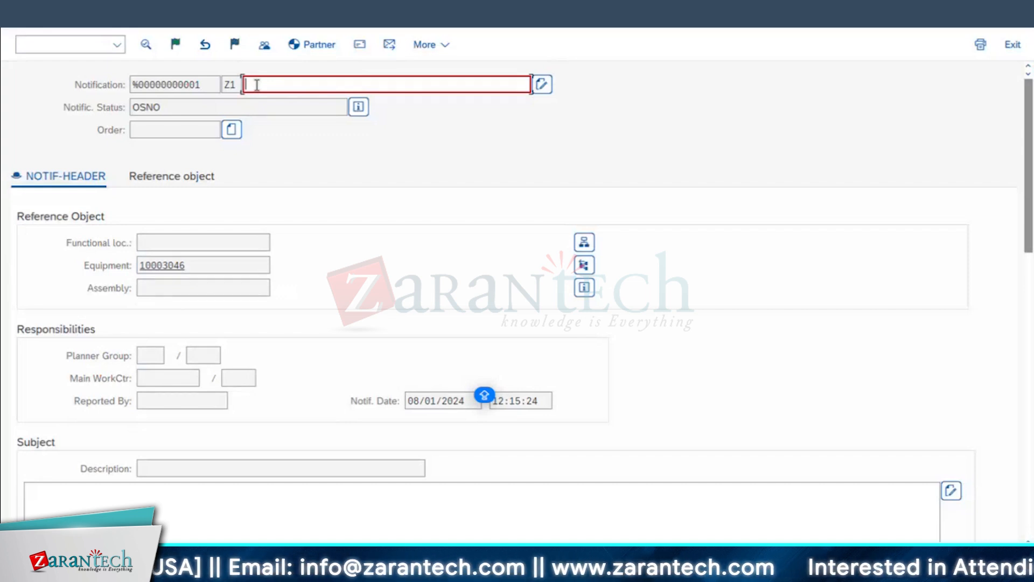
type("MAINTENANCE OF ")
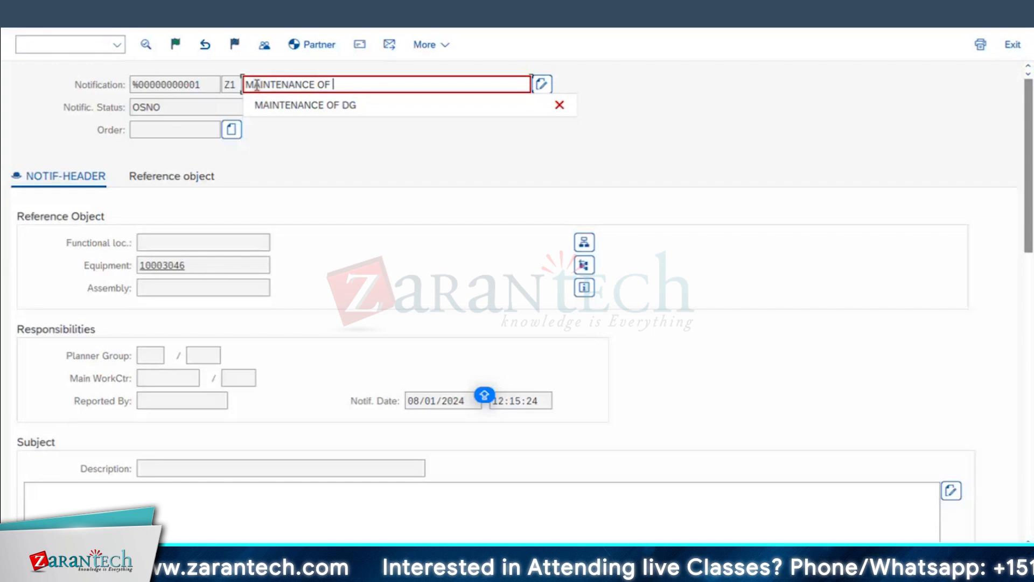
type("DG - Z1 TYPE")
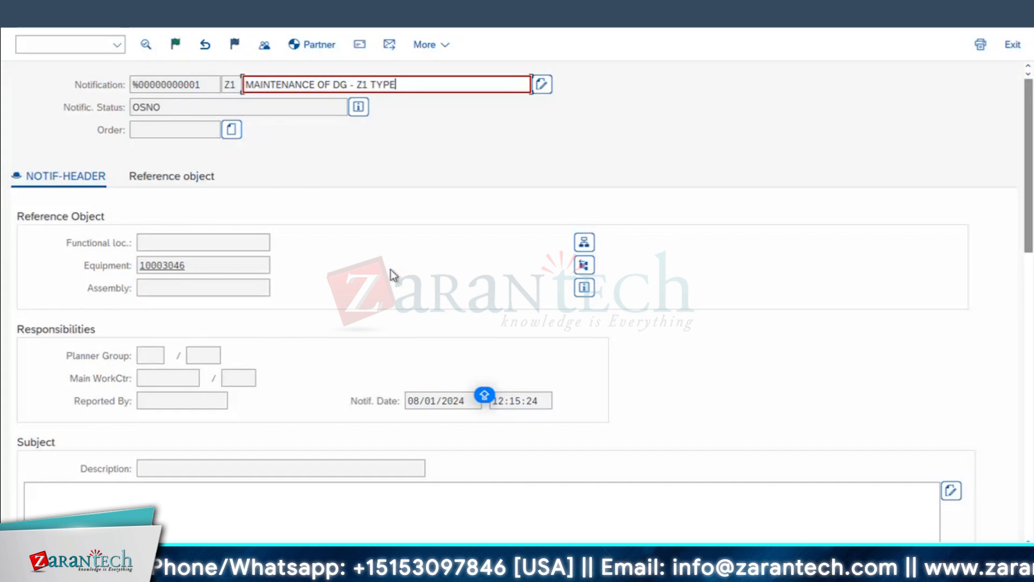
key("Return")
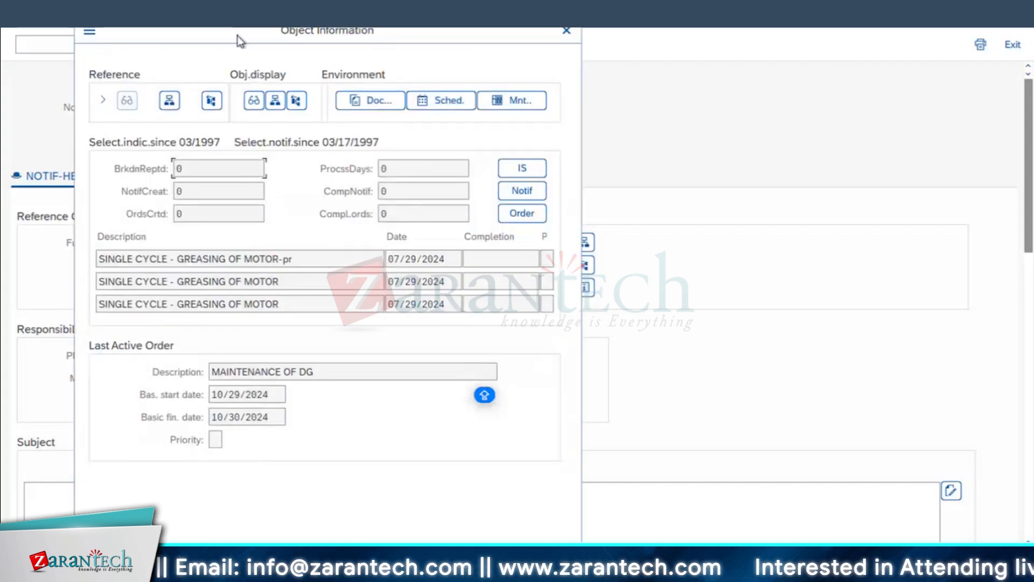
left_click_drag(238, 36, 287, 3)
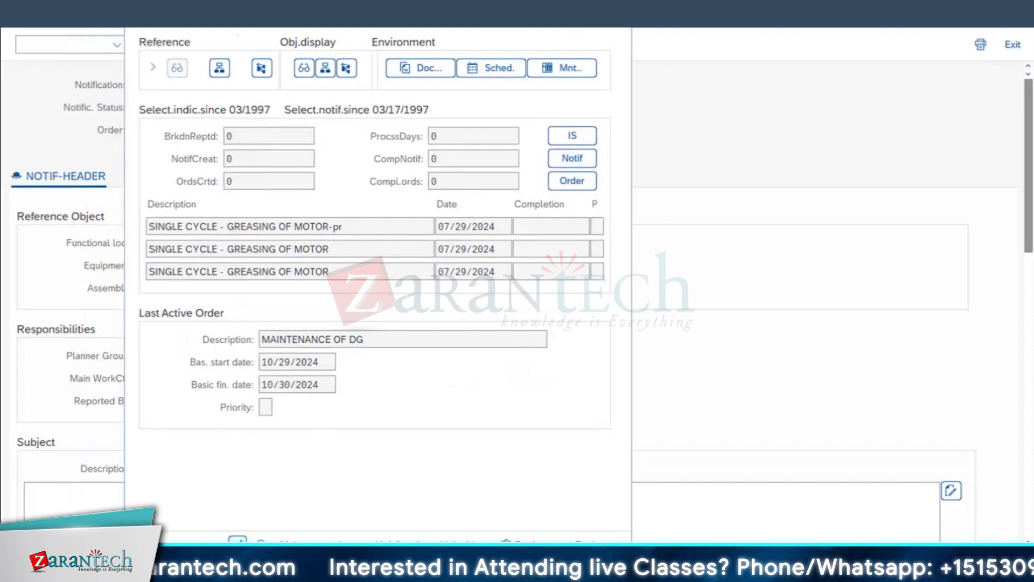
left_click(239, 544)
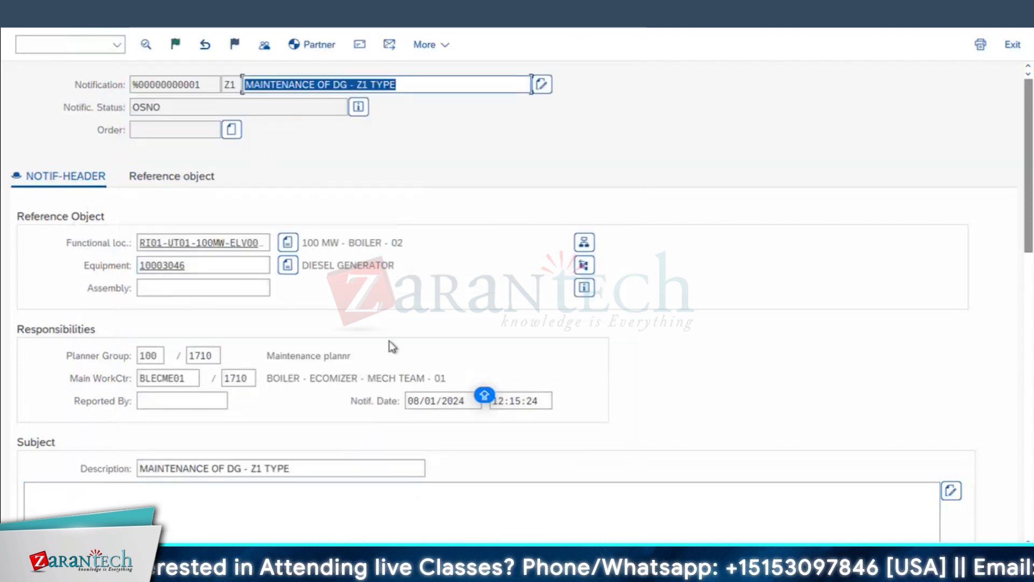
- Enter TEST 001 - Z1 as the notification's long text in the Subject section
scroll(316, 323, "down", 1)
scroll(317, 353, "down", 1)
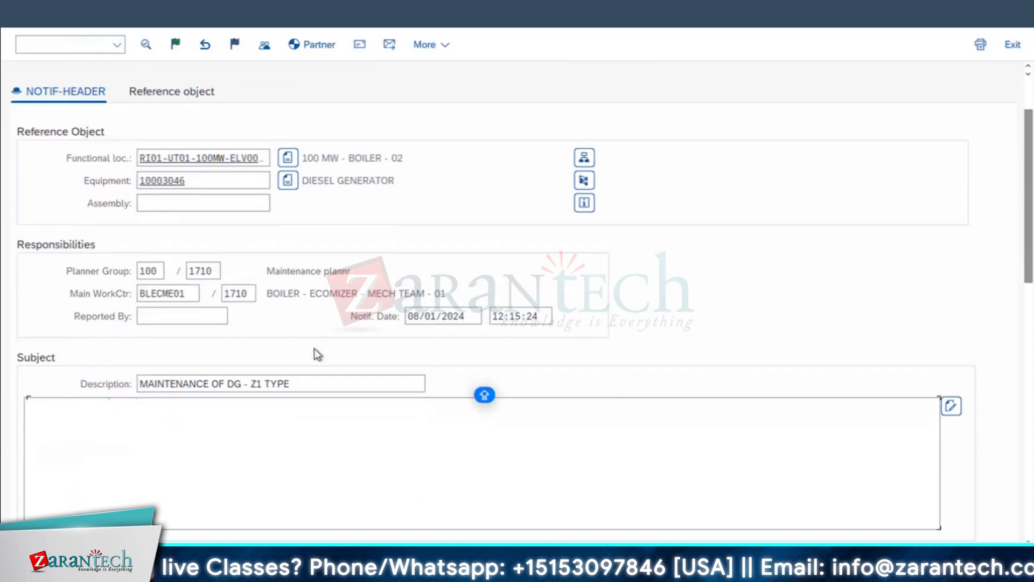
scroll(317, 347, "down", 1)
left_click(76, 402)
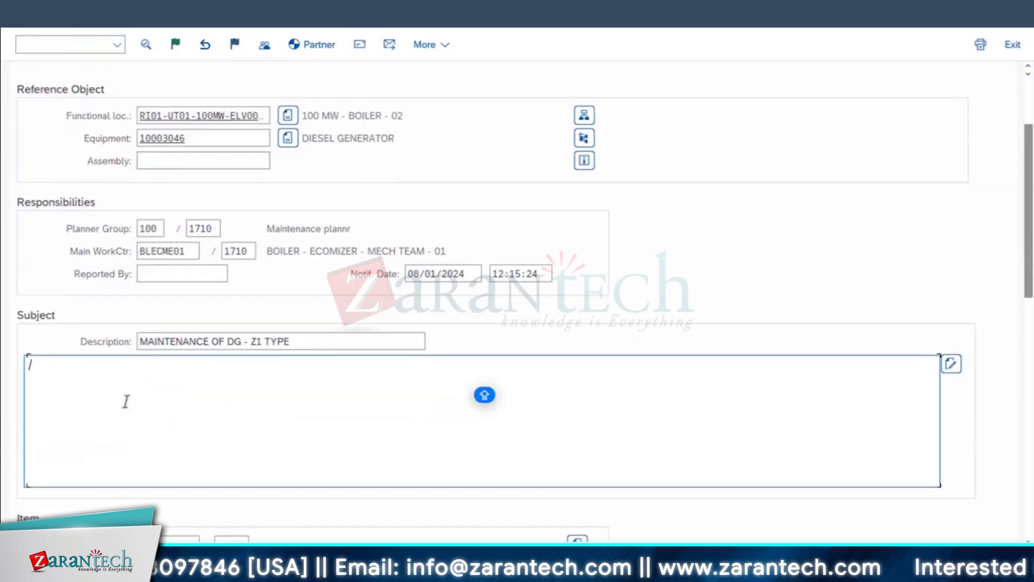
type("TEST 001 ")
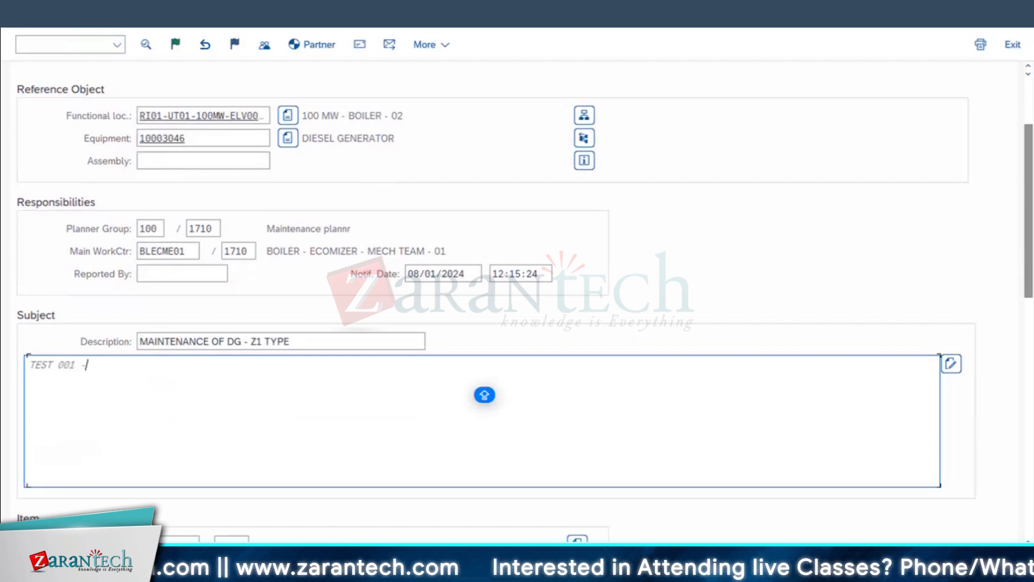
type("- Z1")
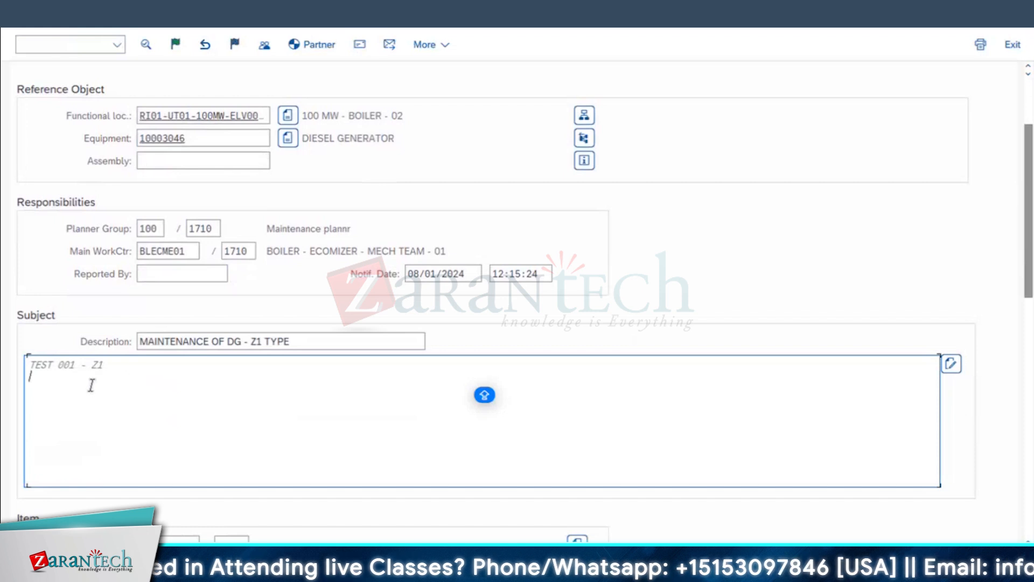
left_click(121, 366)
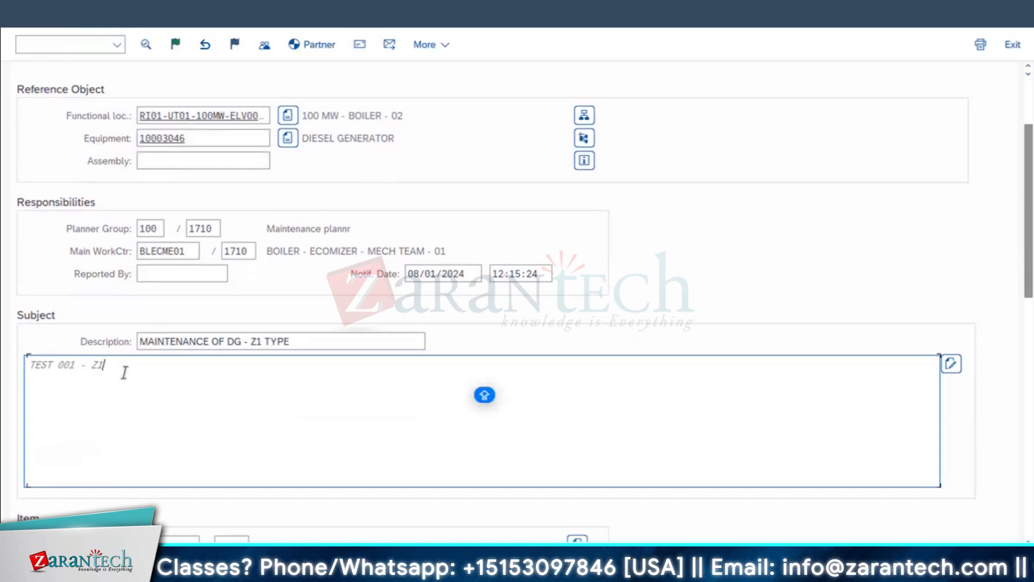
type("1")
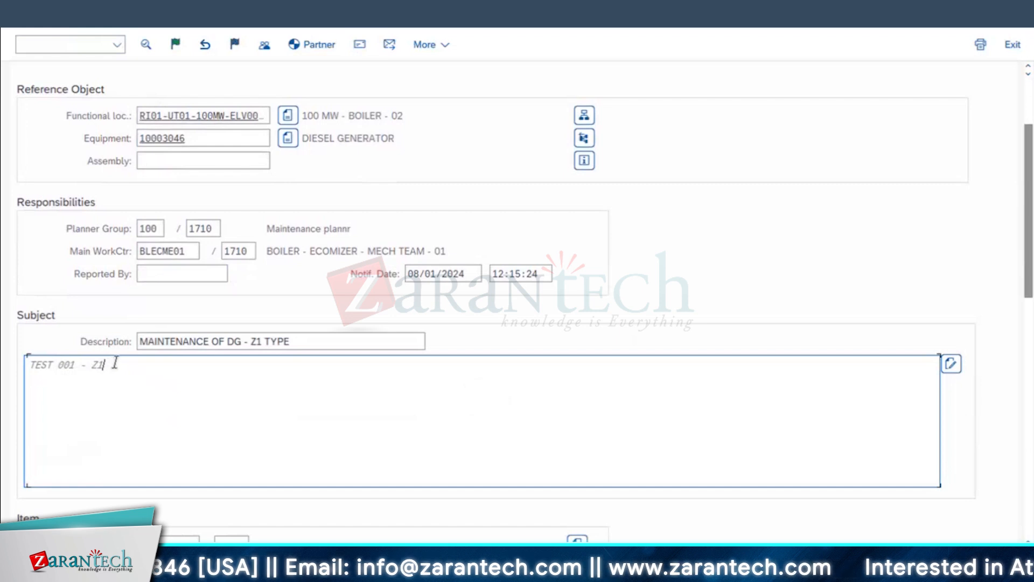
left_click_drag(110, 364, 6, 367)
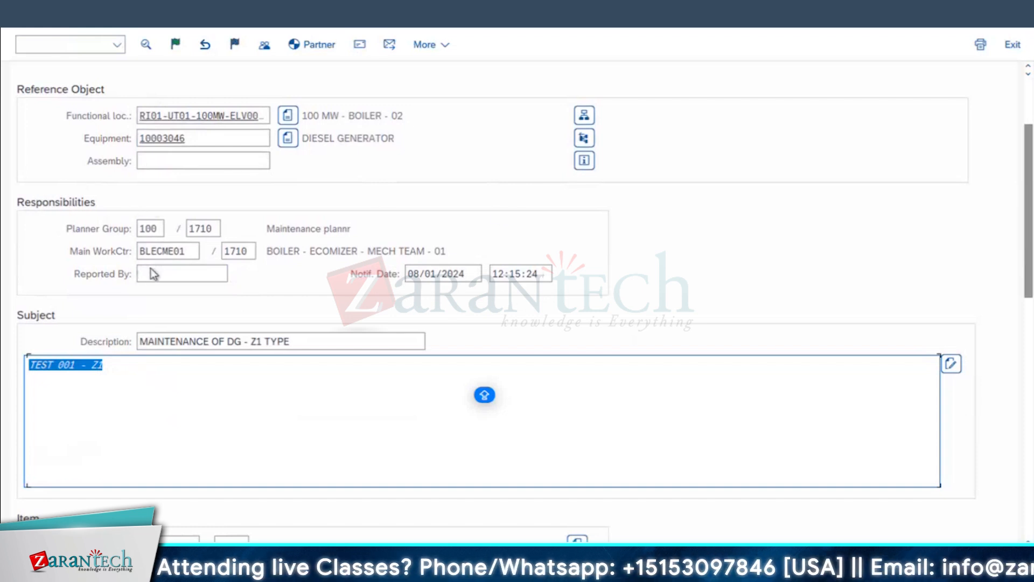
- Search the user list without restrictions and set Reported By to IHR_MAN
left_click(236, 273)
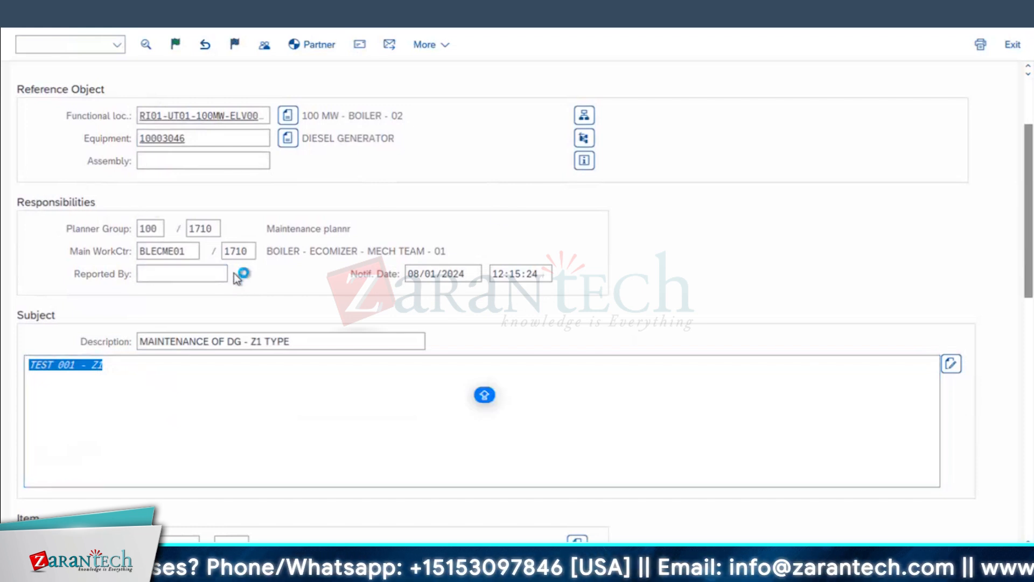
left_click(234, 272)
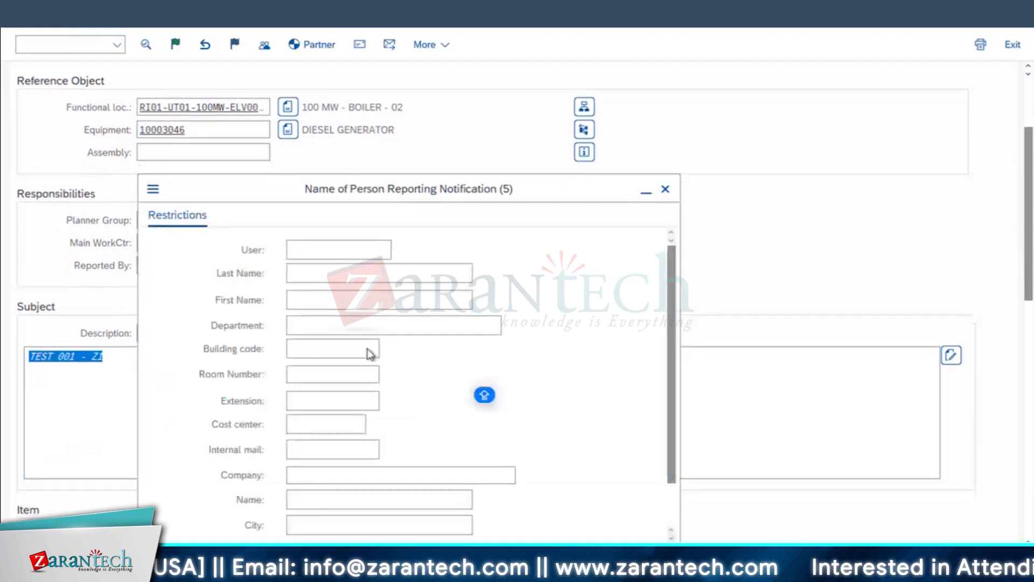
key("Return")
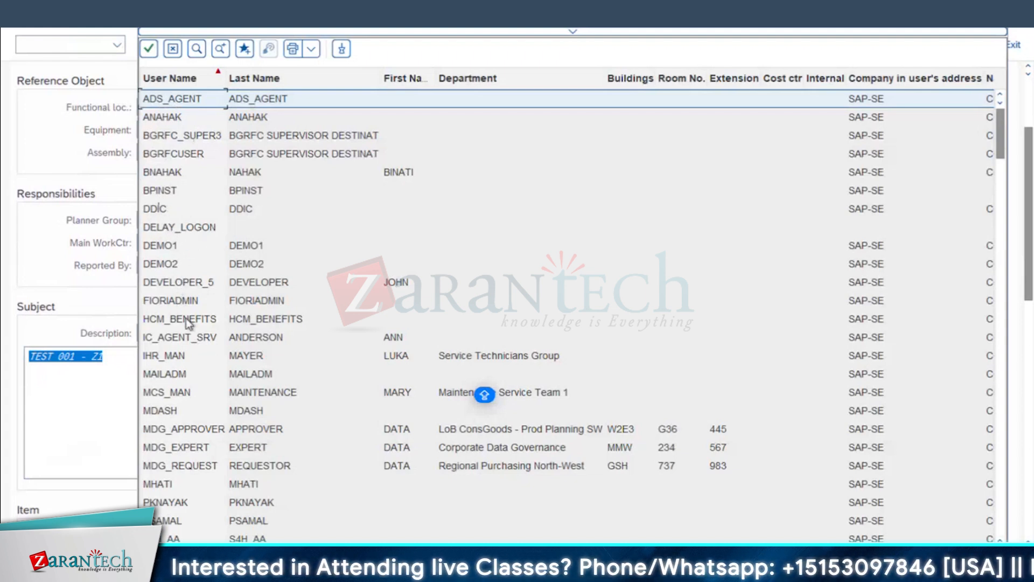
double_click(174, 358)
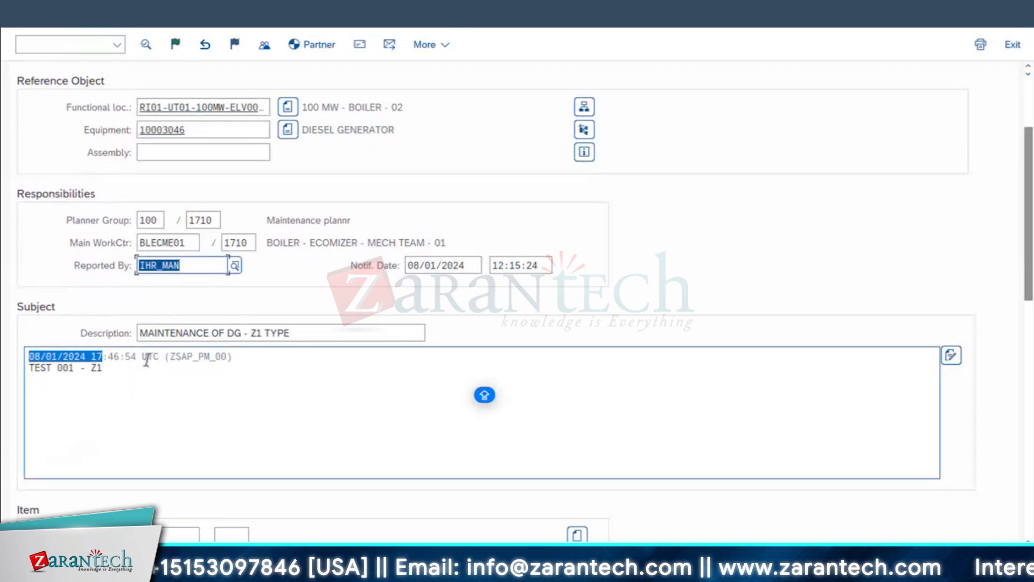
- Review the long text's log line and the item fields, and check the notification's status details and available status profiles
left_click_drag(232, 356, 28, 356)
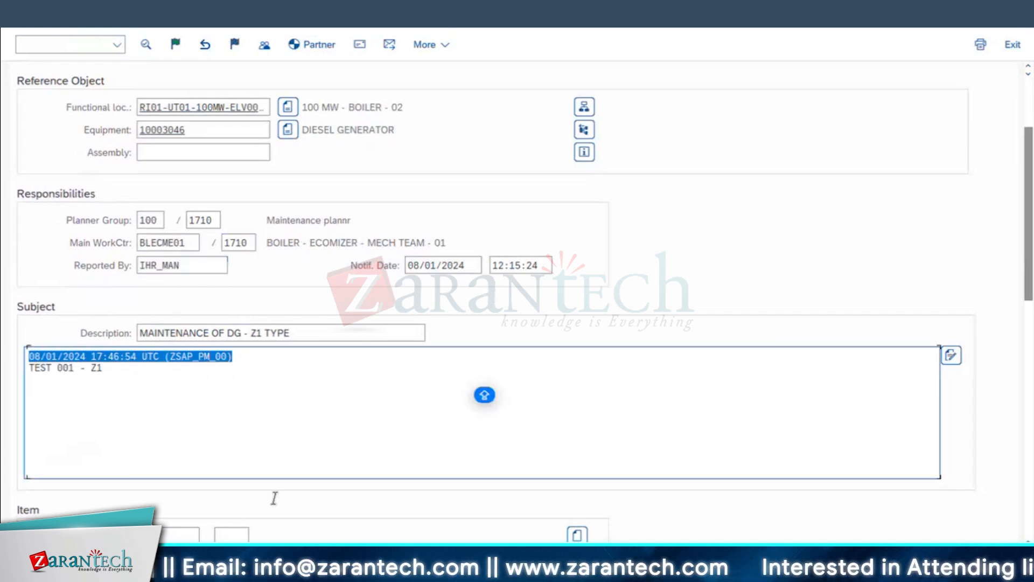
scroll(320, 538, "down", 1)
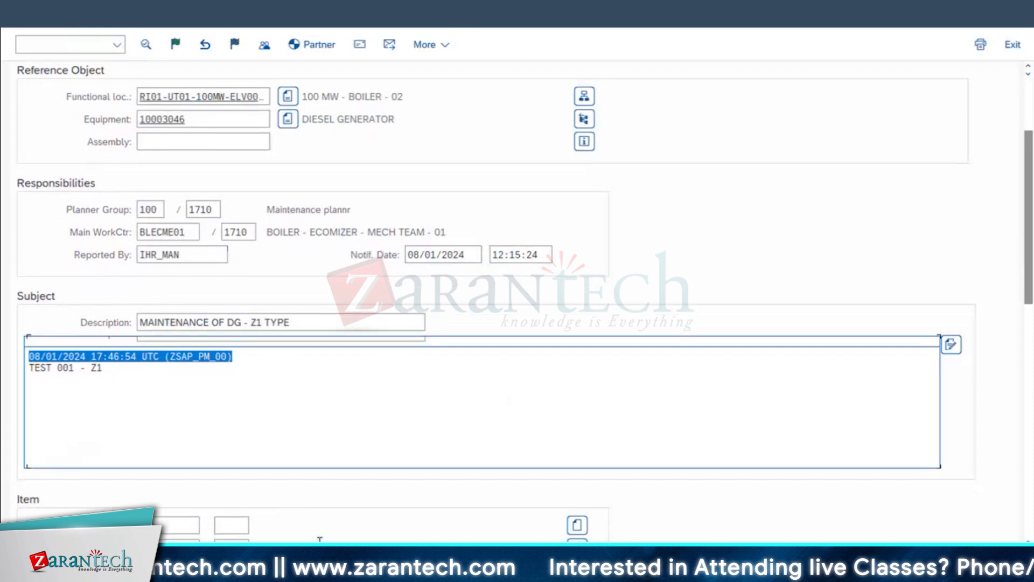
scroll(320, 539, "down", 5)
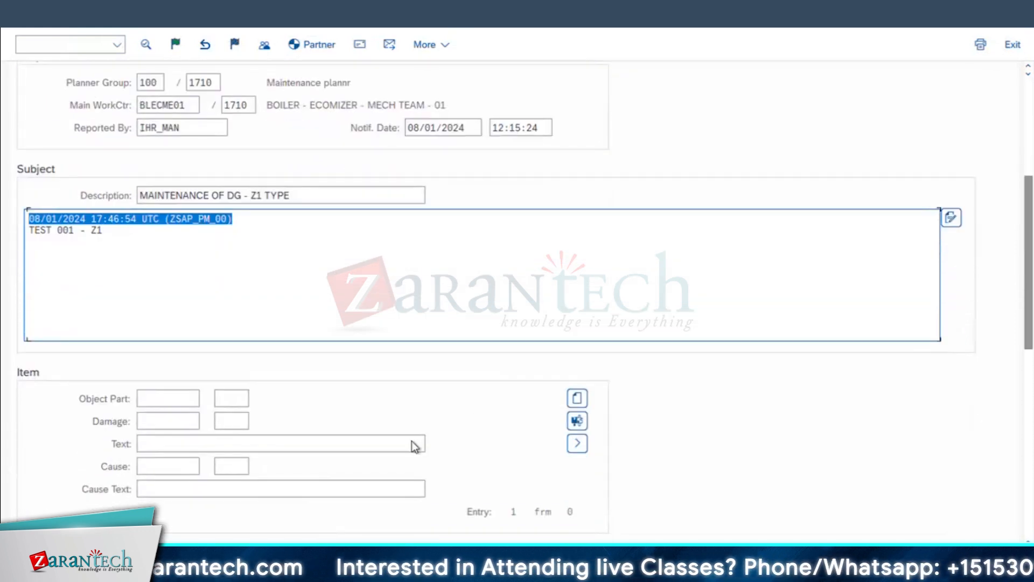
scroll(411, 440, "up", 5)
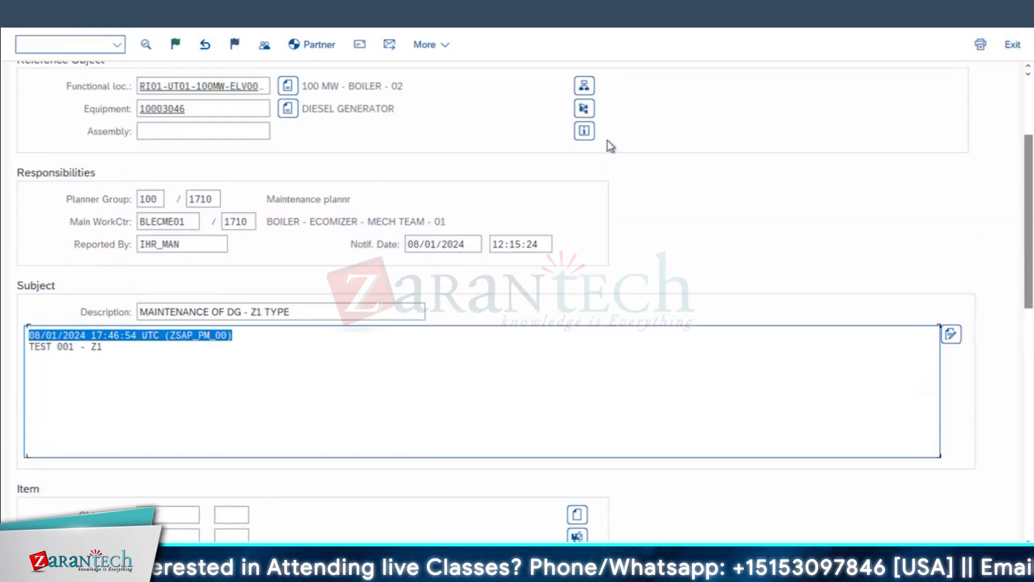
scroll(606, 140, "up", 6)
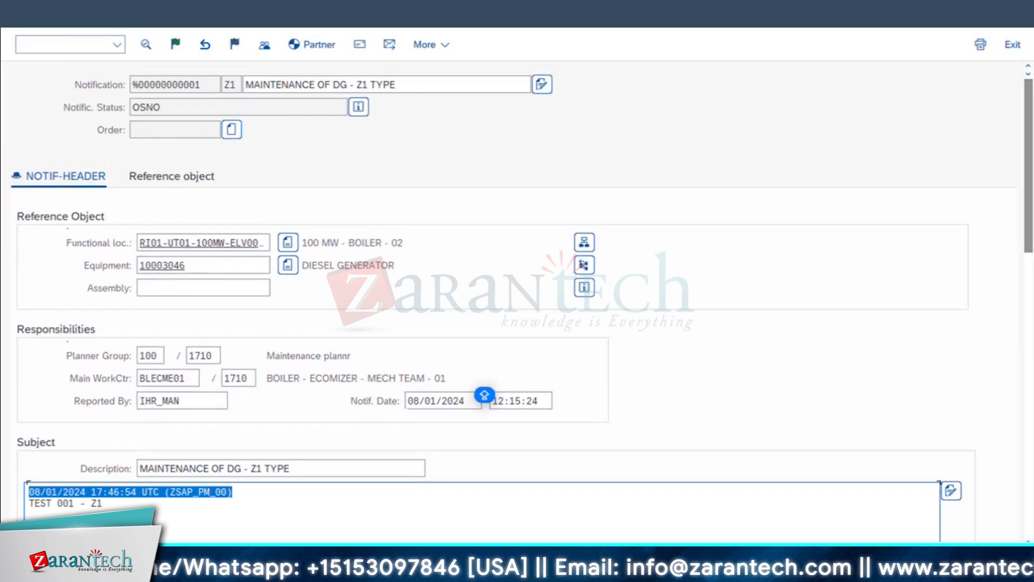
mouse_move(1030, 202)
left_mouse_down()
mouse_move(1030, 270)
mouse_move(1029, 197)
left_mouse_up()
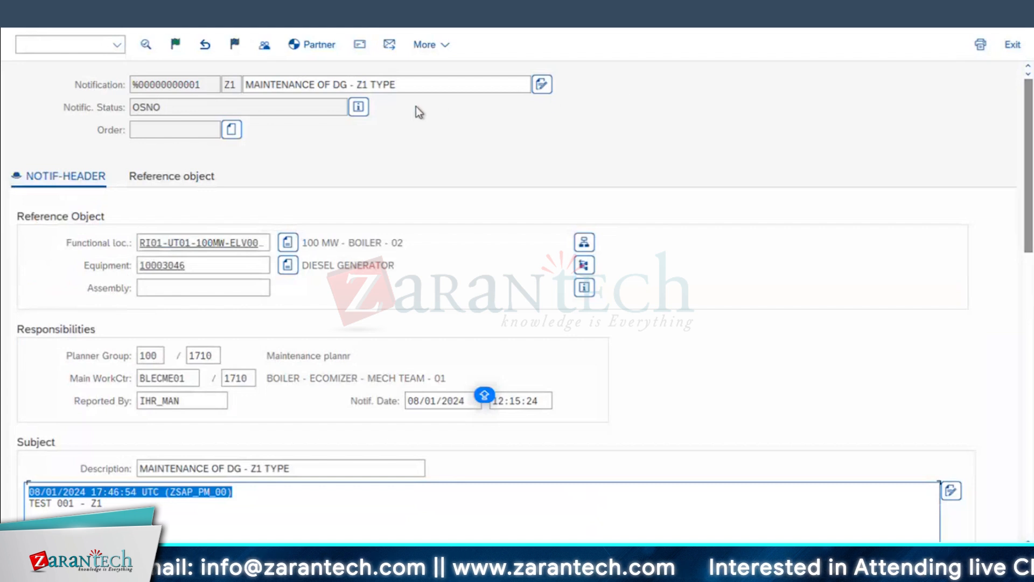
left_click(356, 109)
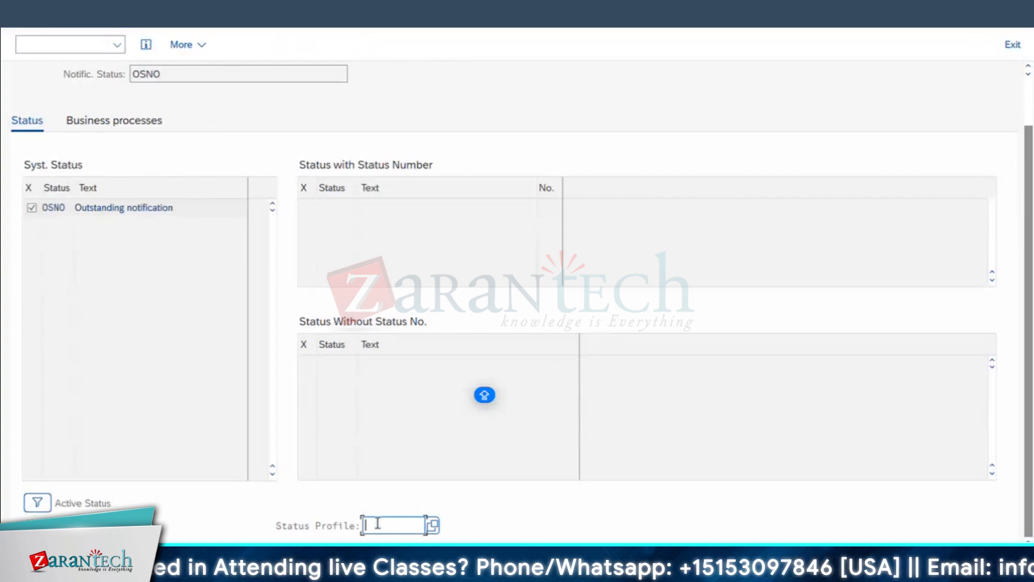
left_click(431, 525)
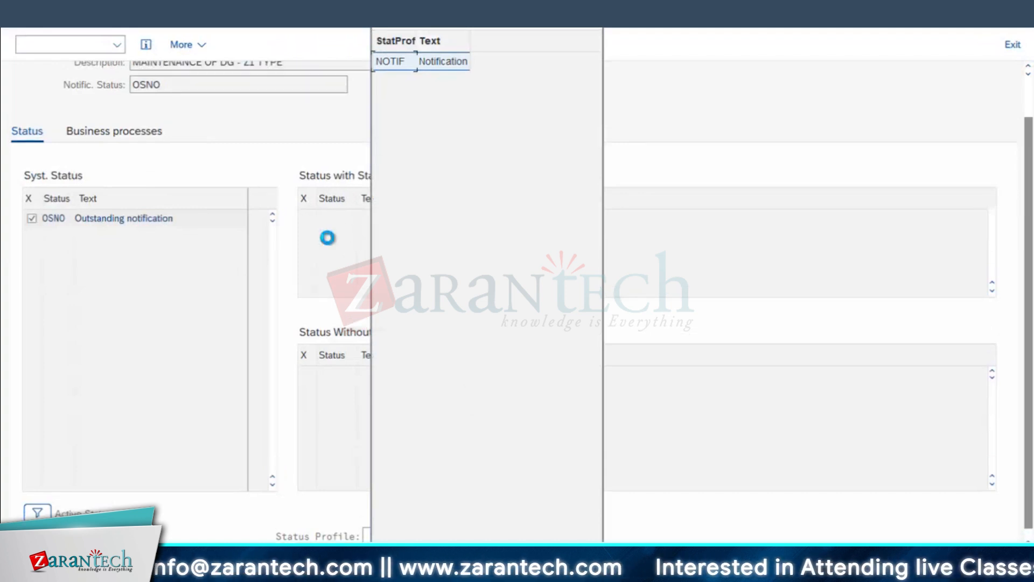
key("Escape")
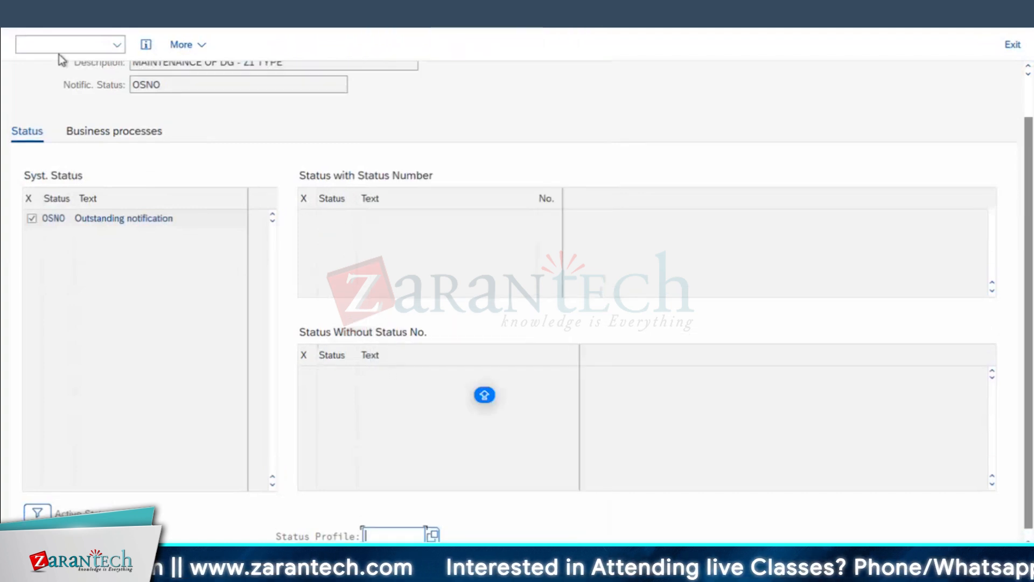
left_click(24, 15)
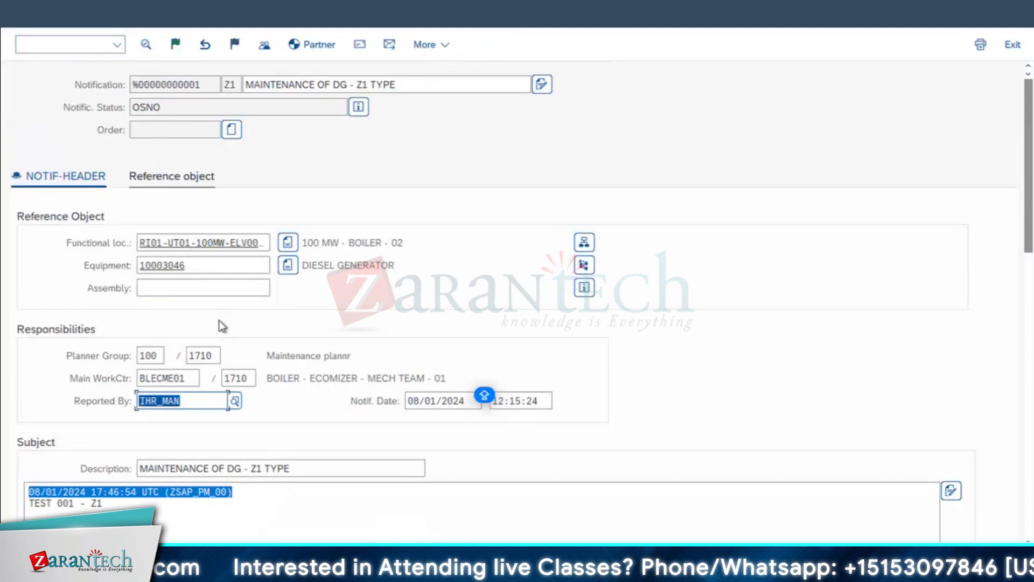
- Open the catalog selection for the item's Object Part code and close it without choosing a code
scroll(520, 315, "down", 5)
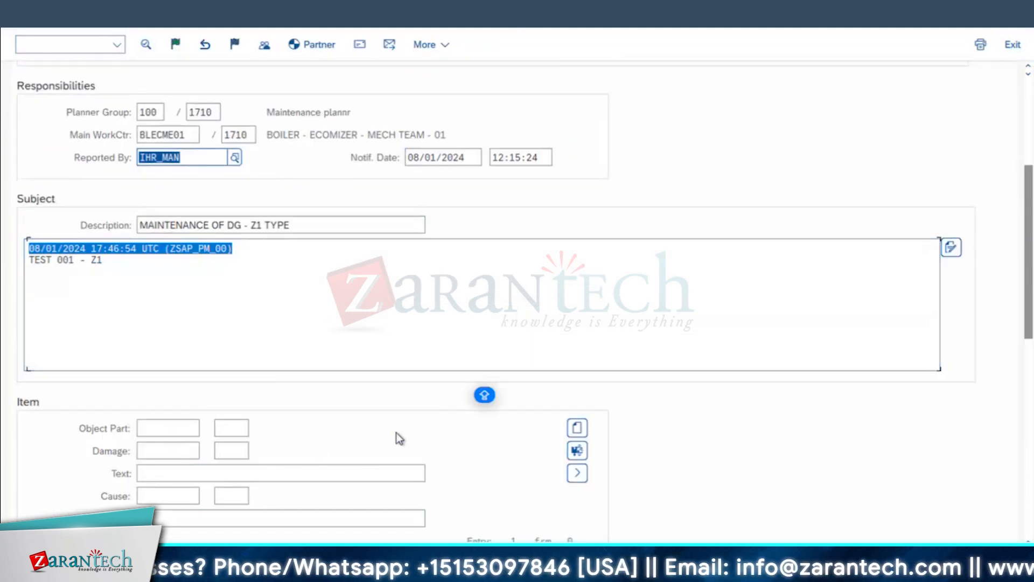
scroll(156, 409, "down", 1)
left_click(161, 409)
left_click(166, 384)
left_click(207, 384)
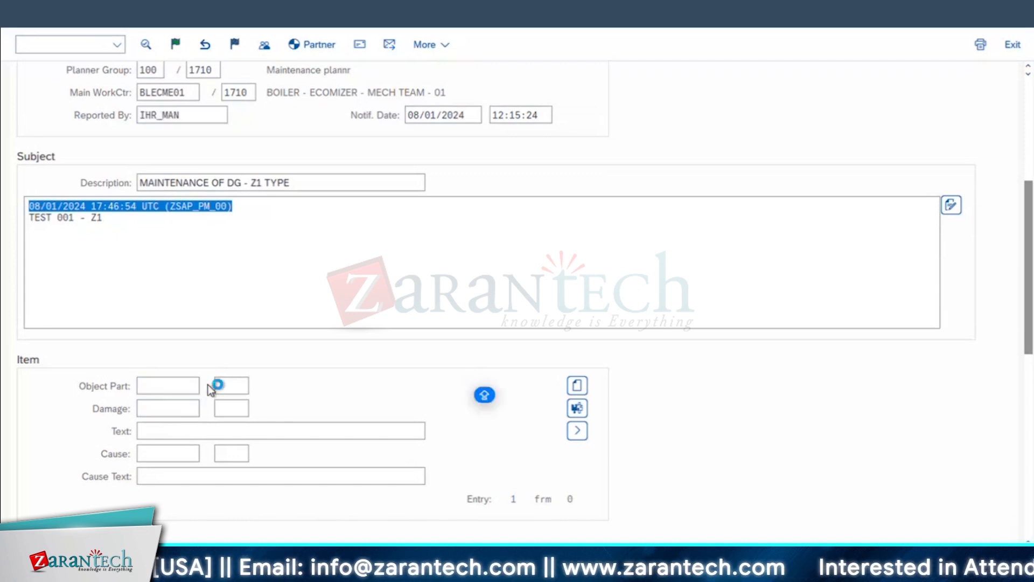
left_click(523, 33)
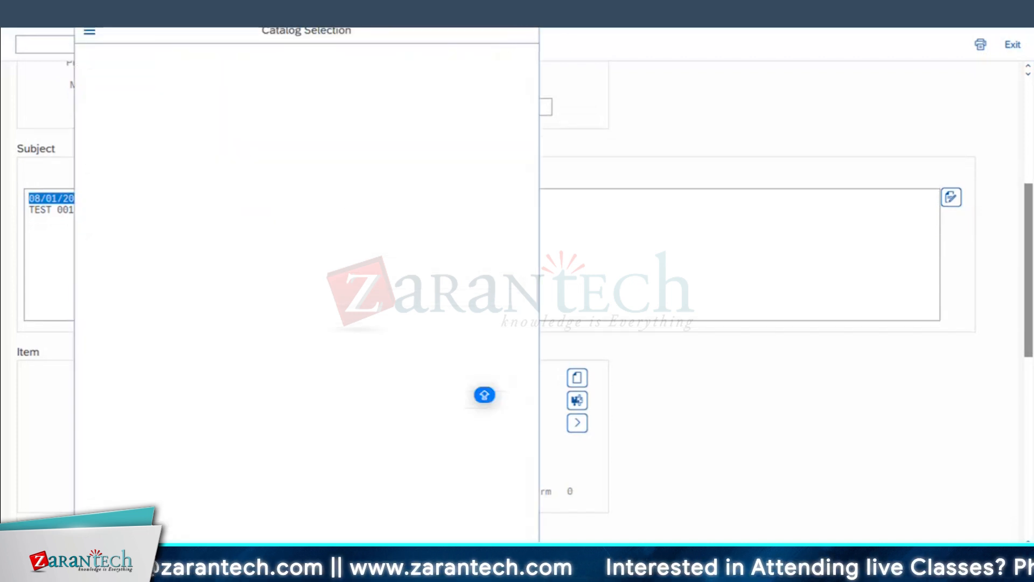
- Set the notification's priority to Very High with newly determined dates, and mark Breakdown in both the dates and malfunction sections
scroll(1009, 70, "up", 6)
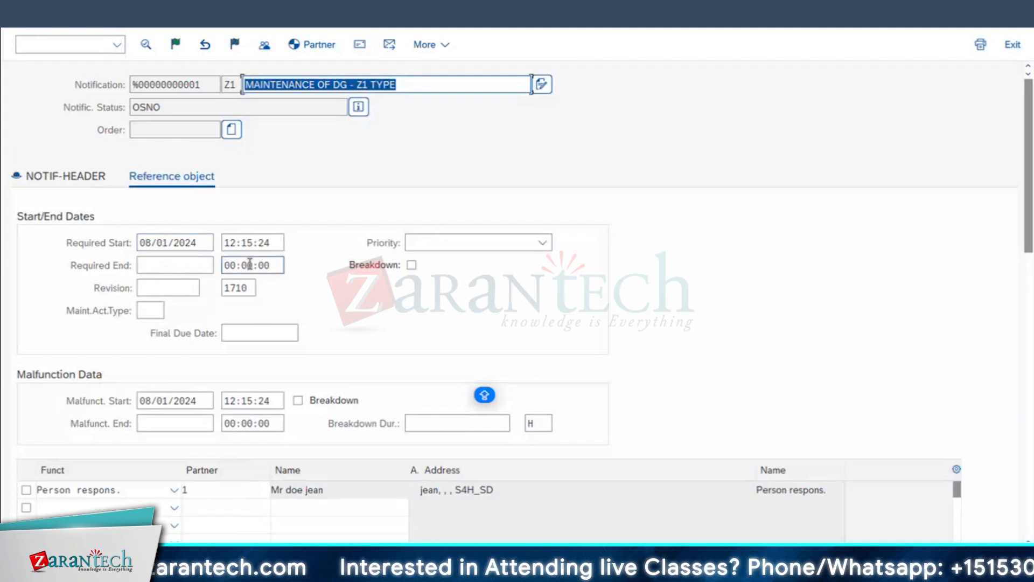
left_click(434, 247)
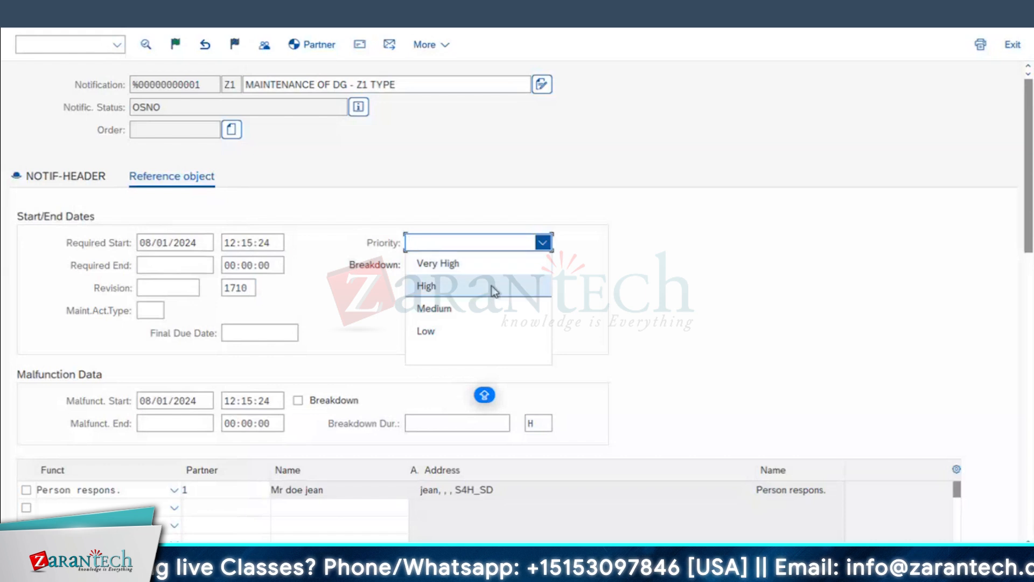
left_click(437, 263)
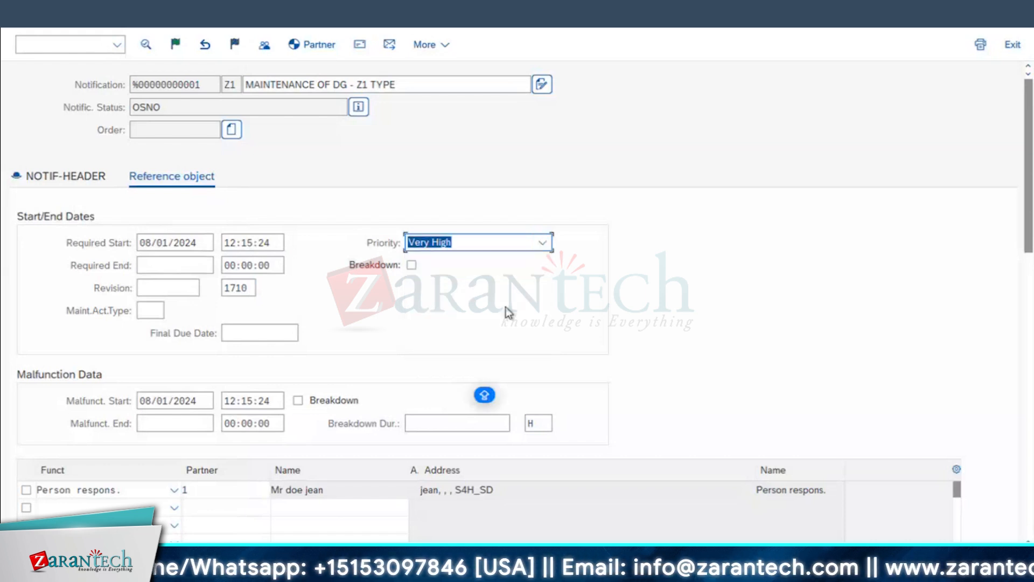
key("Return")
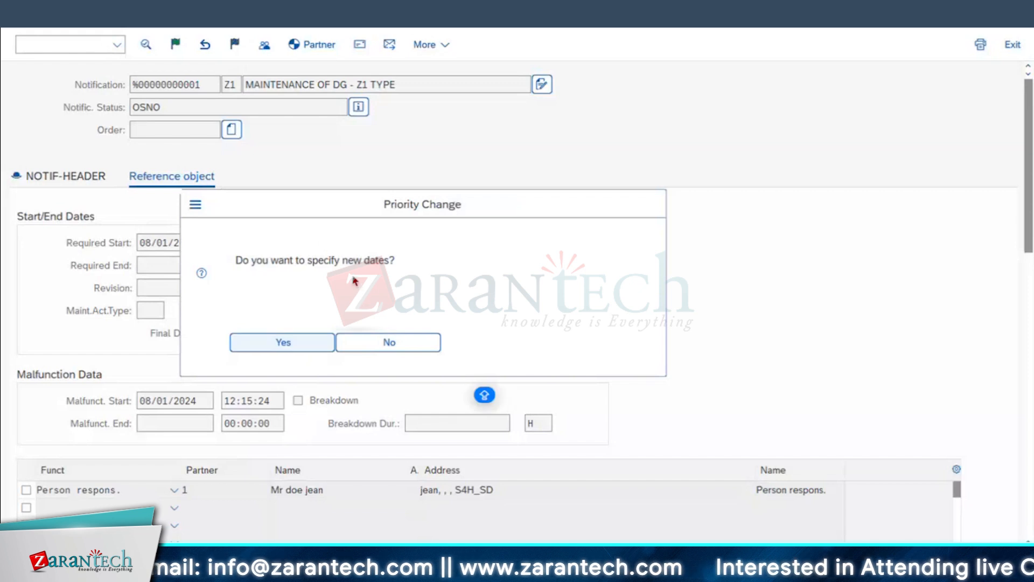
key("Return")
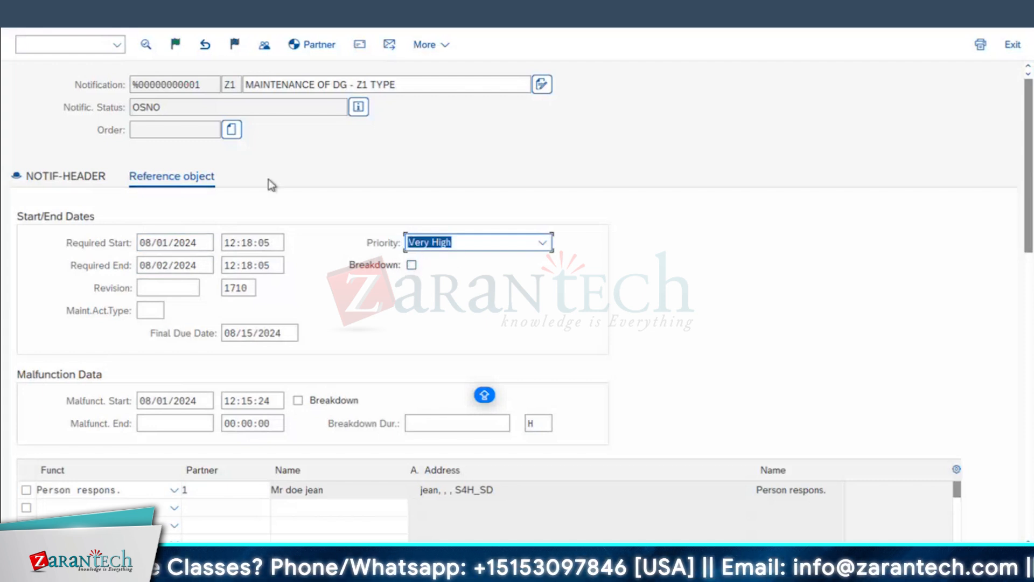
left_click(412, 265)
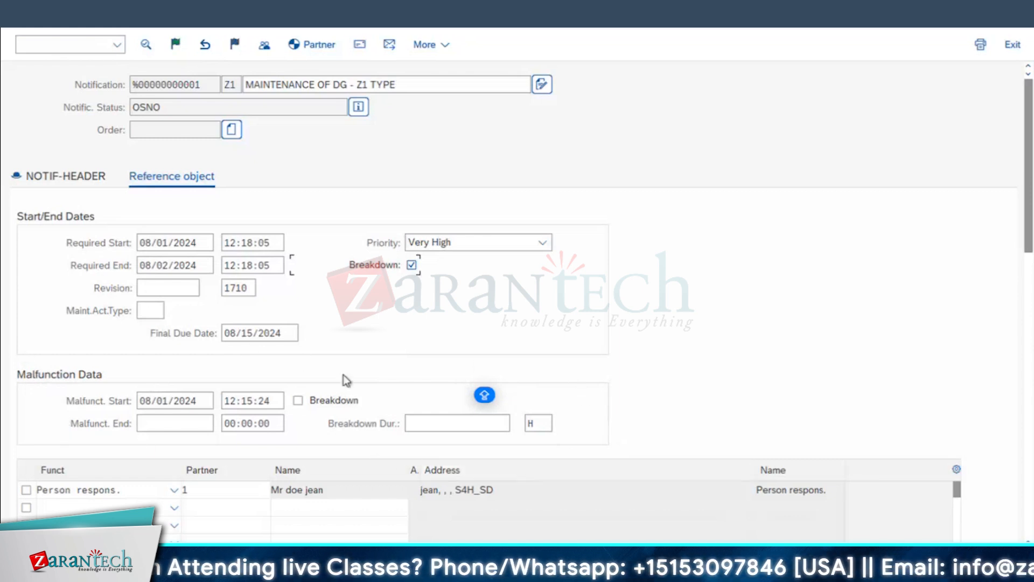
left_click(322, 401)
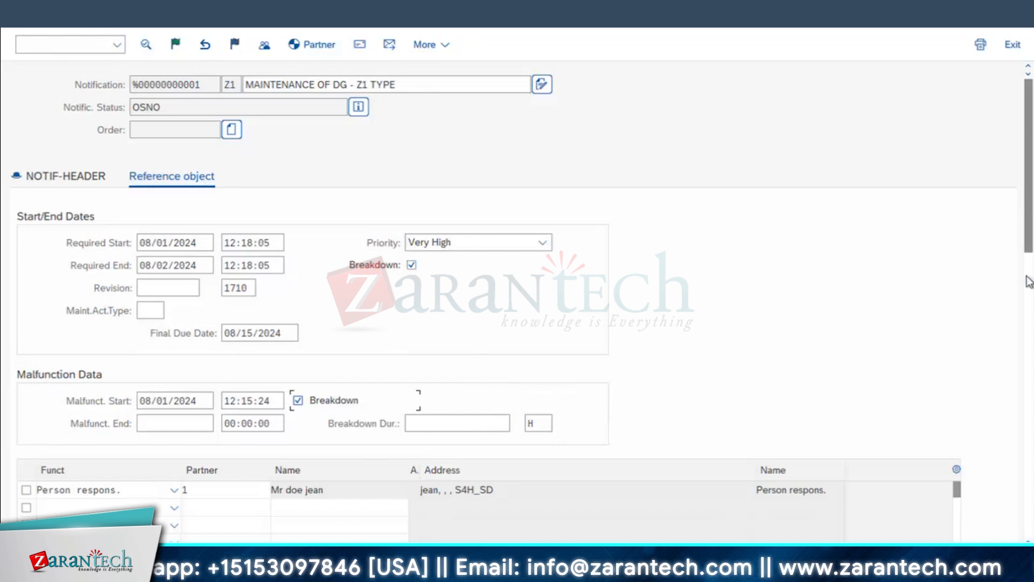
- Assign the Supplier function to the second partner row and accept the malfunction start of 08/01/2024, 12:15:24
scroll(1029, 281, "down", 4)
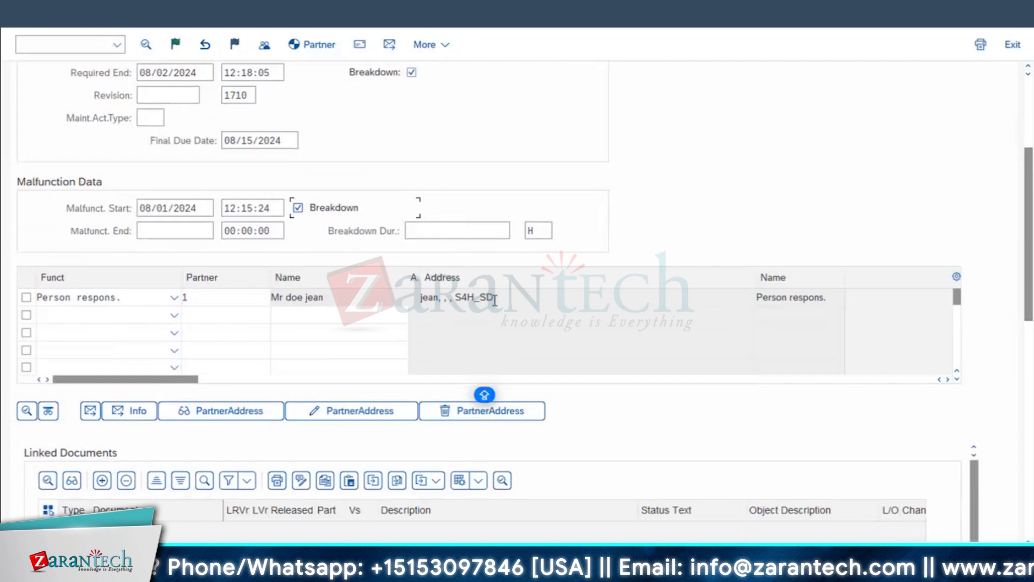
left_click(174, 316)
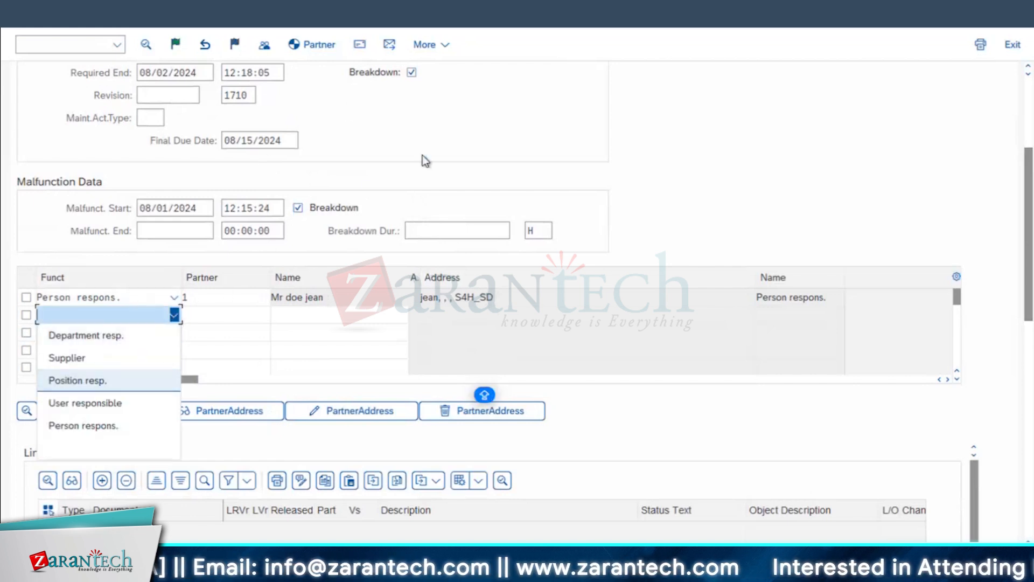
left_click(82, 358)
key("Return")
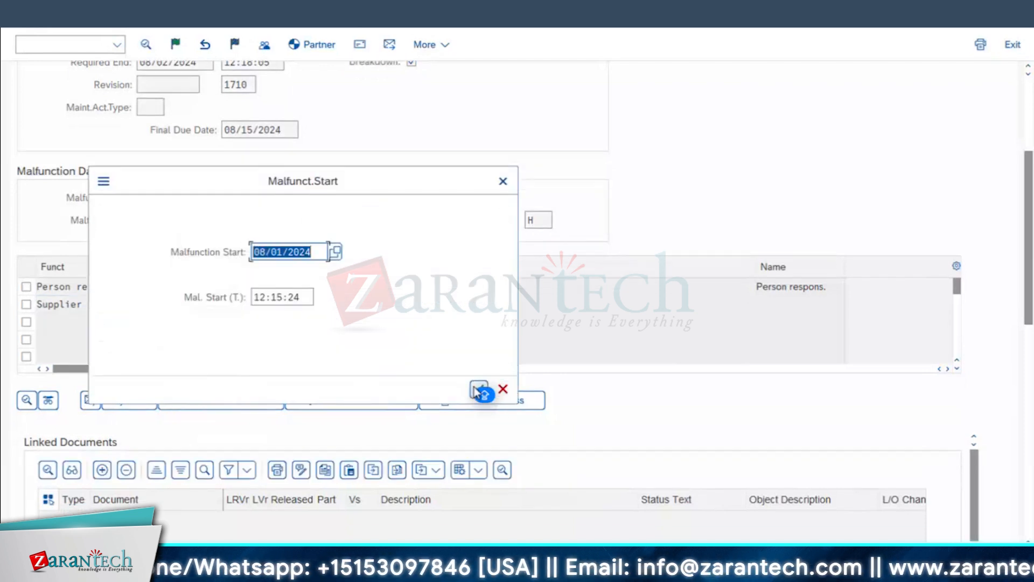
left_click(478, 389)
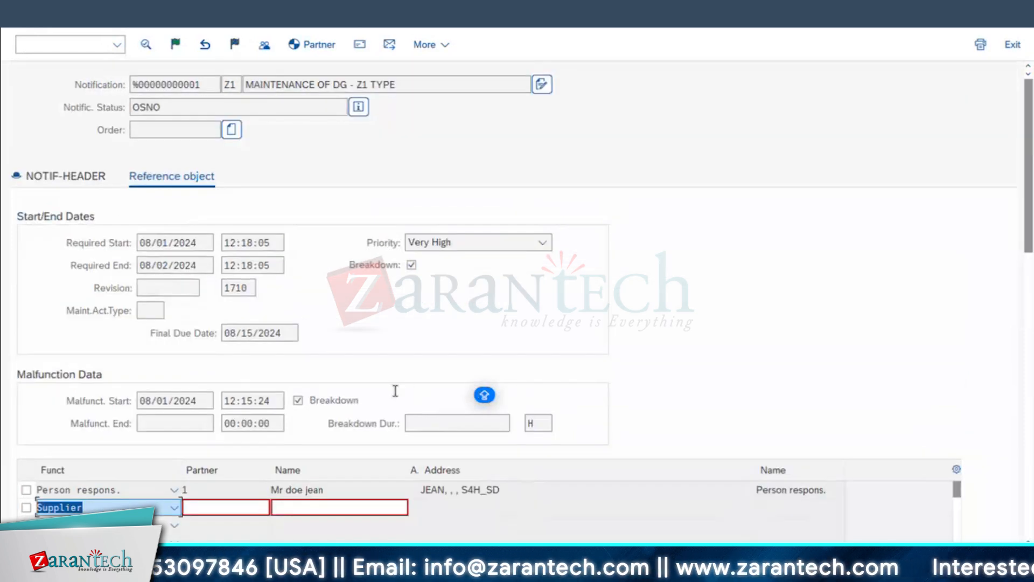
- Search the suppliers without restrictions and assign KAATI as the partner in the Supplier row
left_click(257, 504)
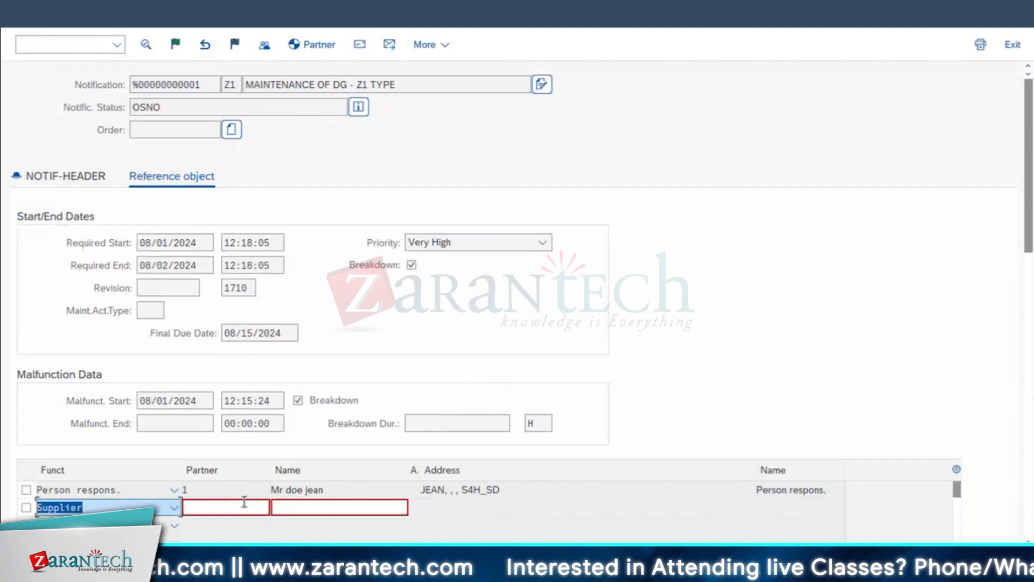
left_click(243, 501)
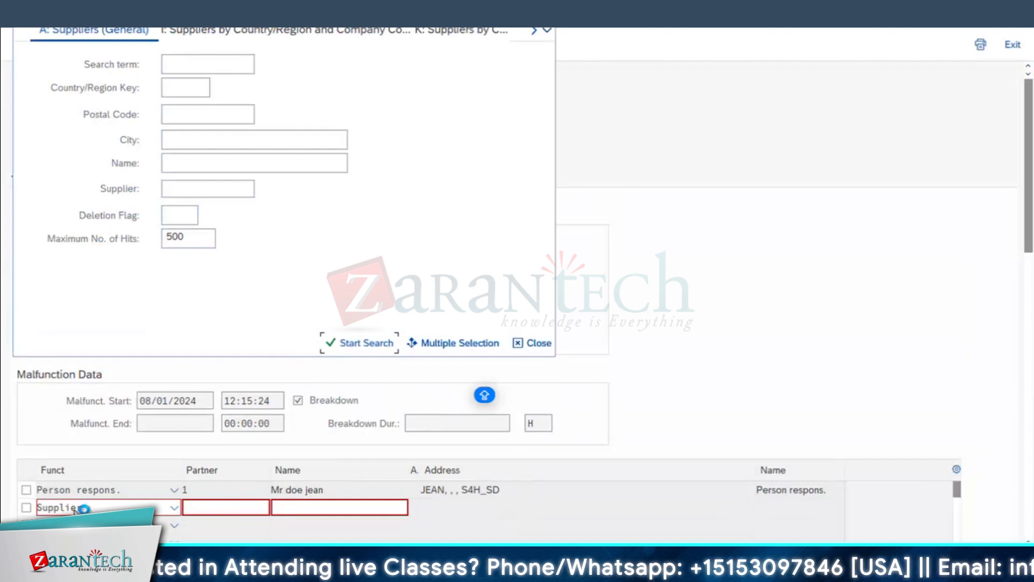
key("Return")
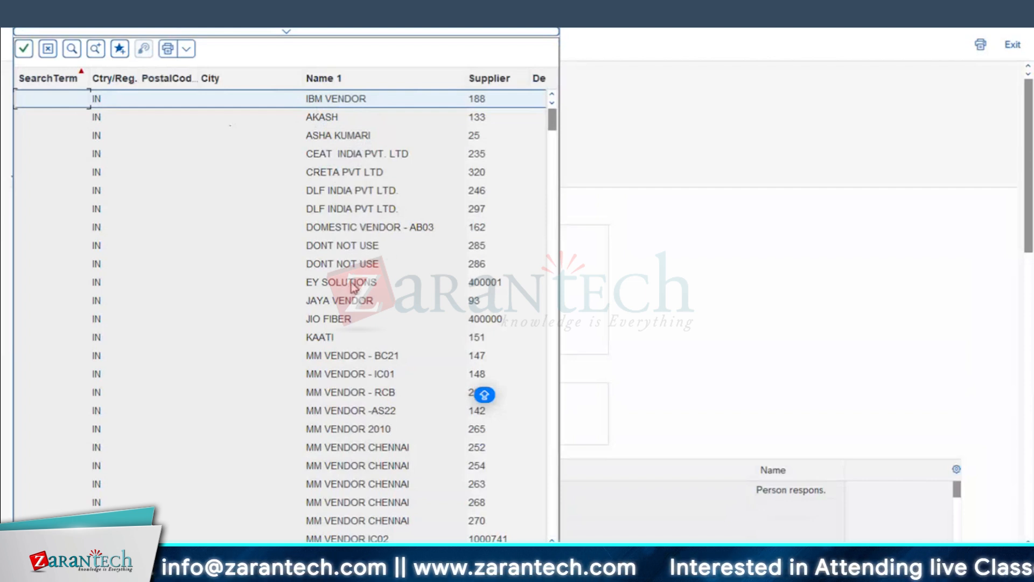
double_click(325, 339)
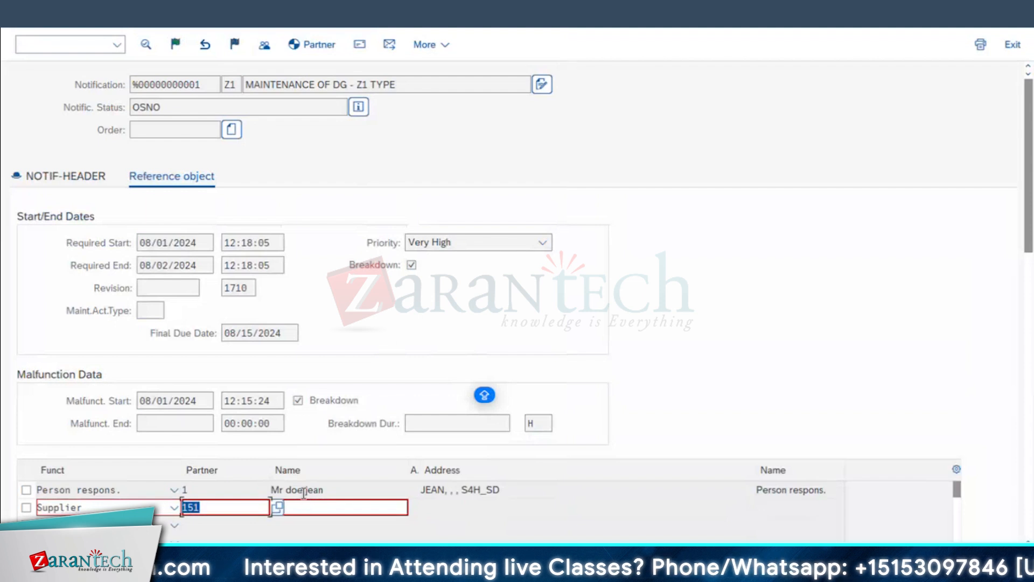
key("Return")
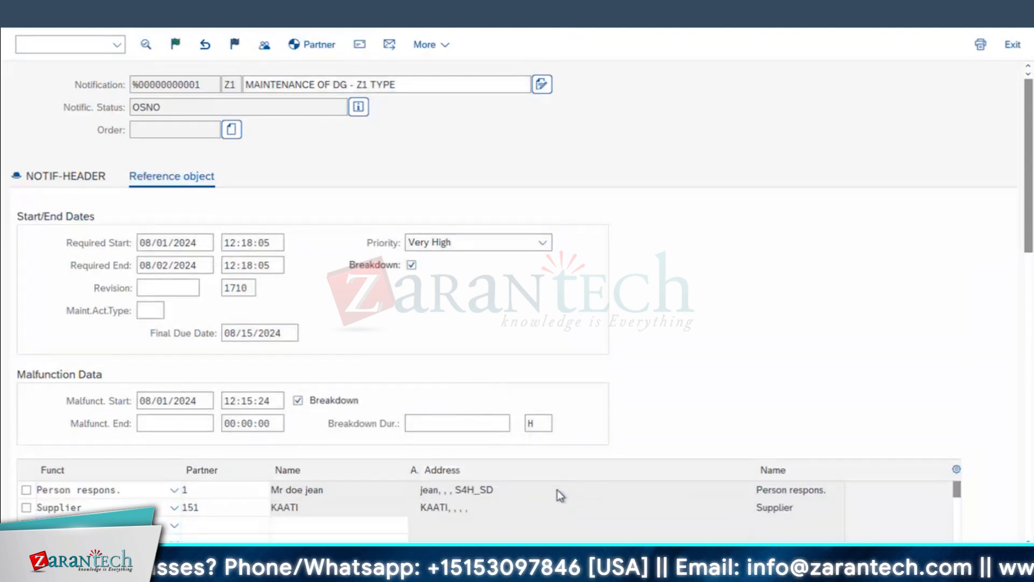
- Save the completed Z1 malfunction report
scroll(557, 489, "down", 1)
scroll(557, 492, "up", 1)
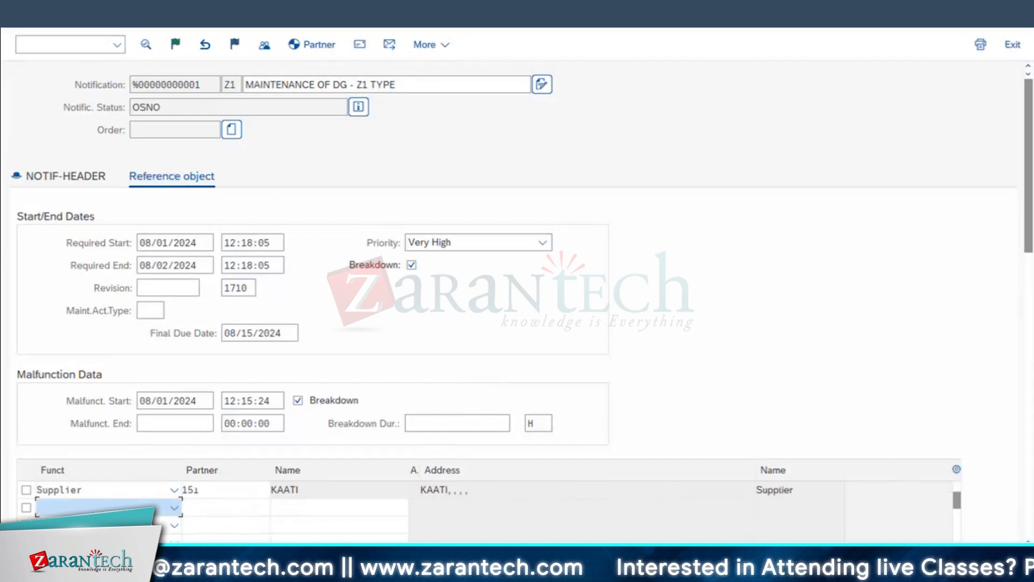
left_click(968, 558)
left_click(103, 178)
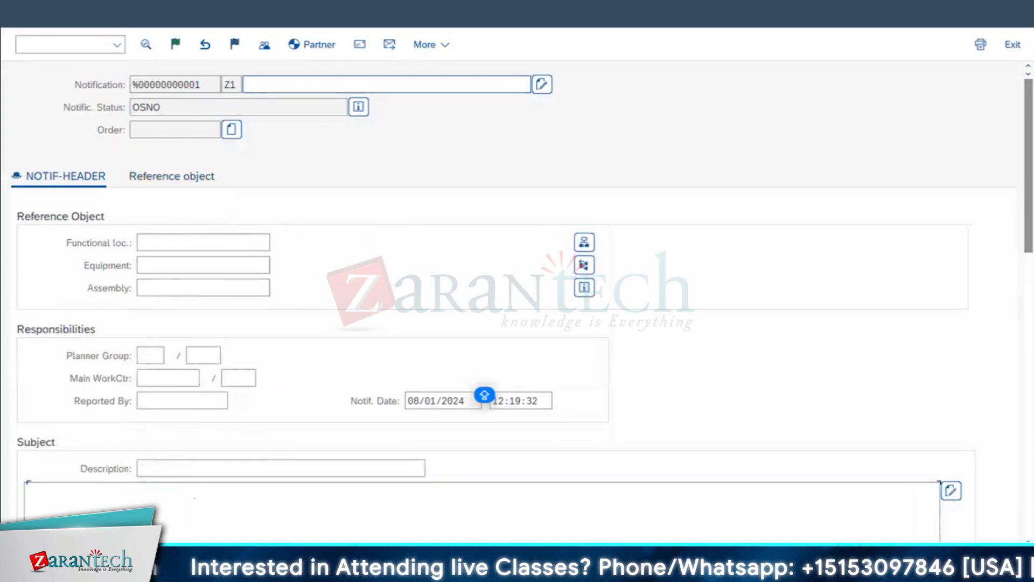
- Open the most recently saved notification for changing with transaction IW22
left_click(35, 42)
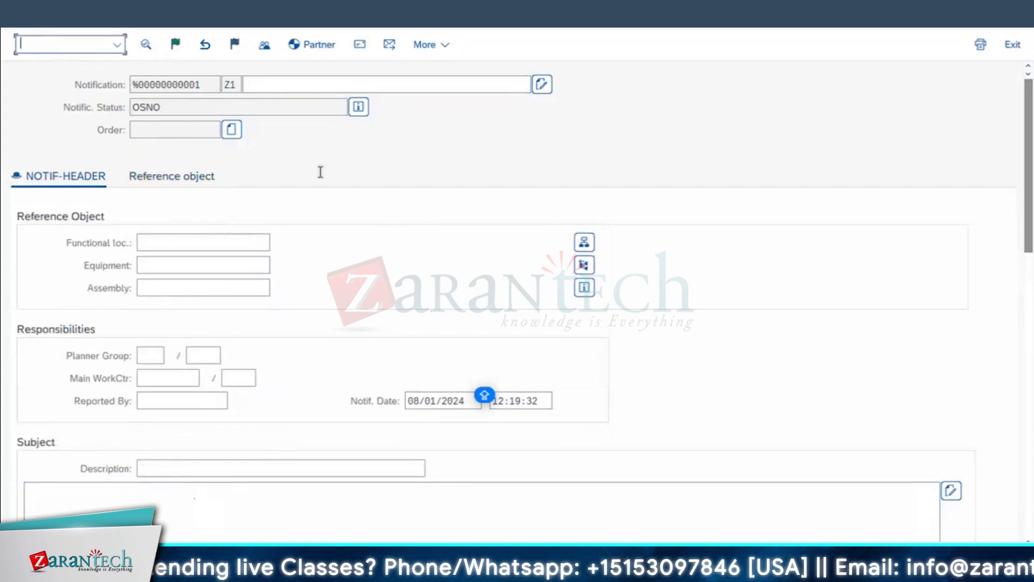
type("/NI")
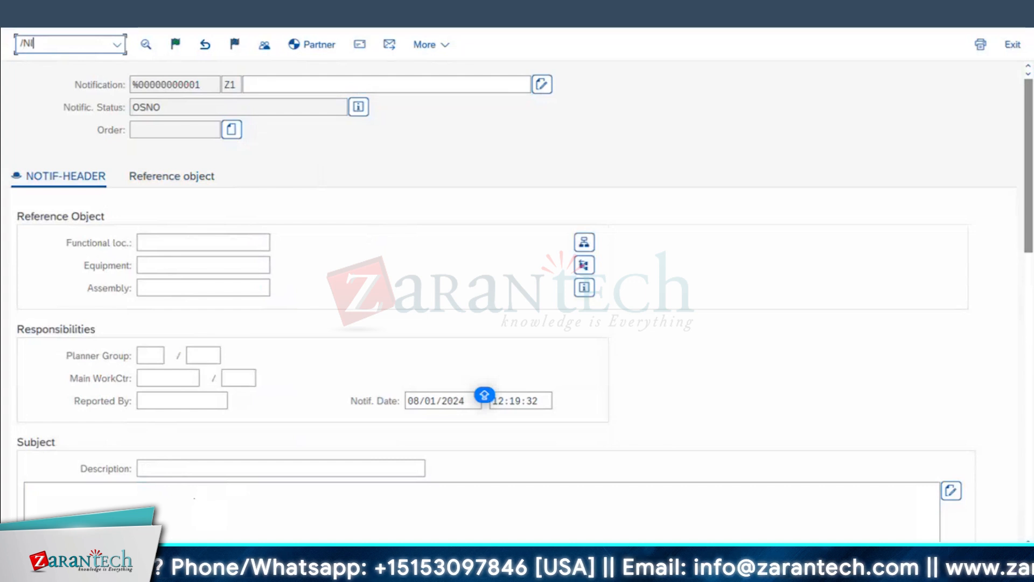
type("W22")
key("Return")
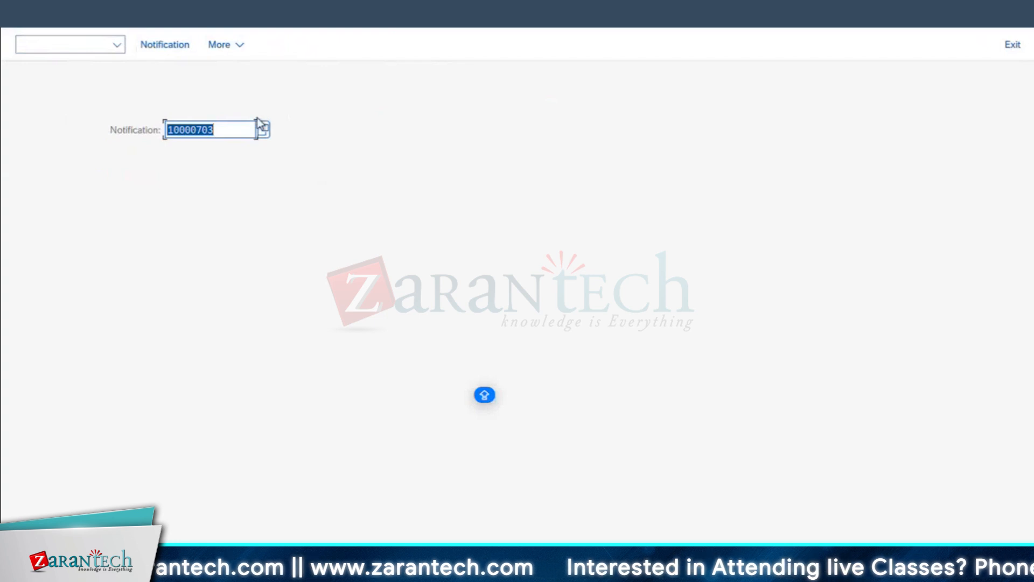
key("Return")
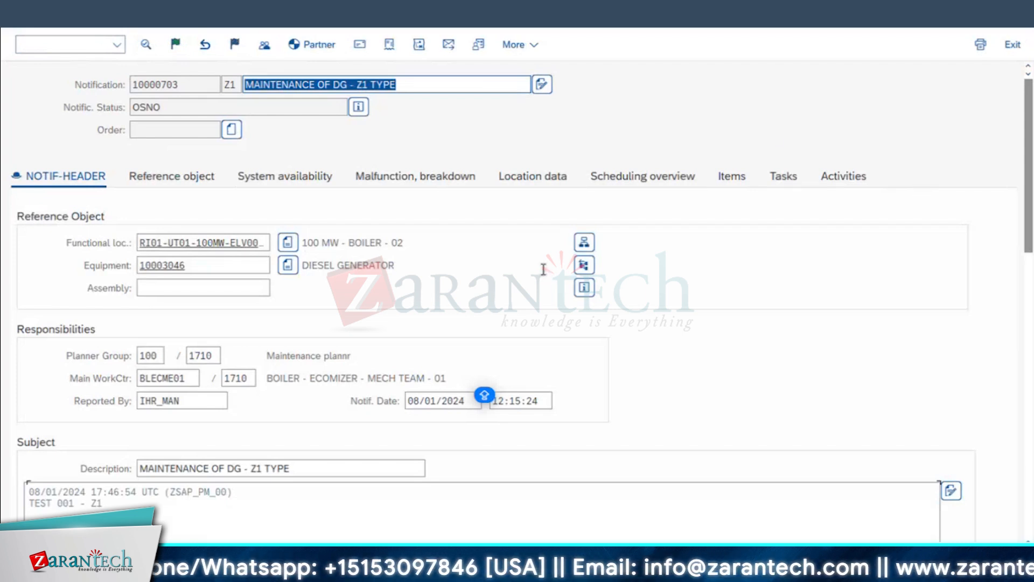
- Look over the notification's header data and postpone the notification
scroll(1011, 201, "down", 1)
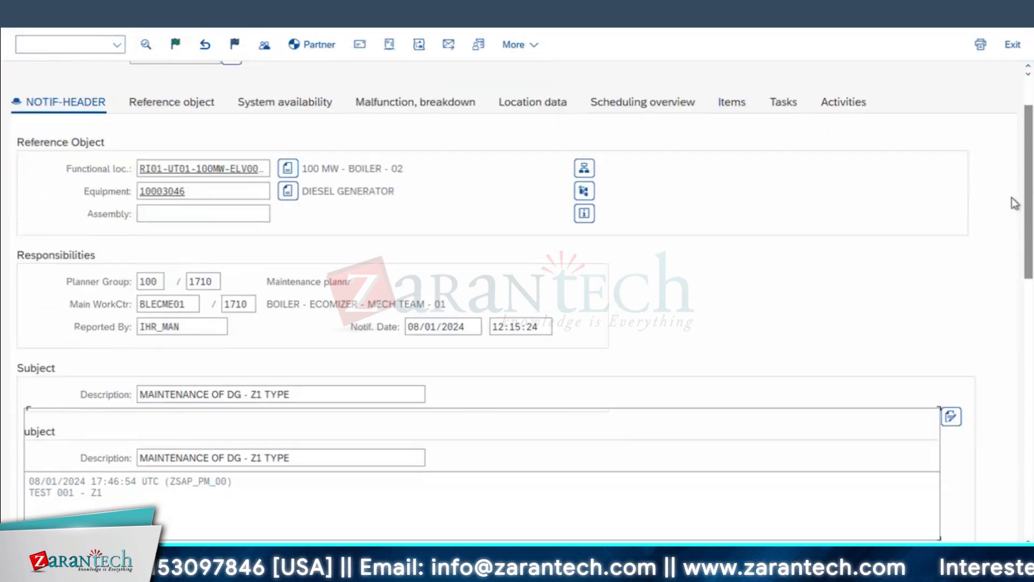
scroll(1026, 248, "down", 2)
scroll(1027, 161, "up", 3)
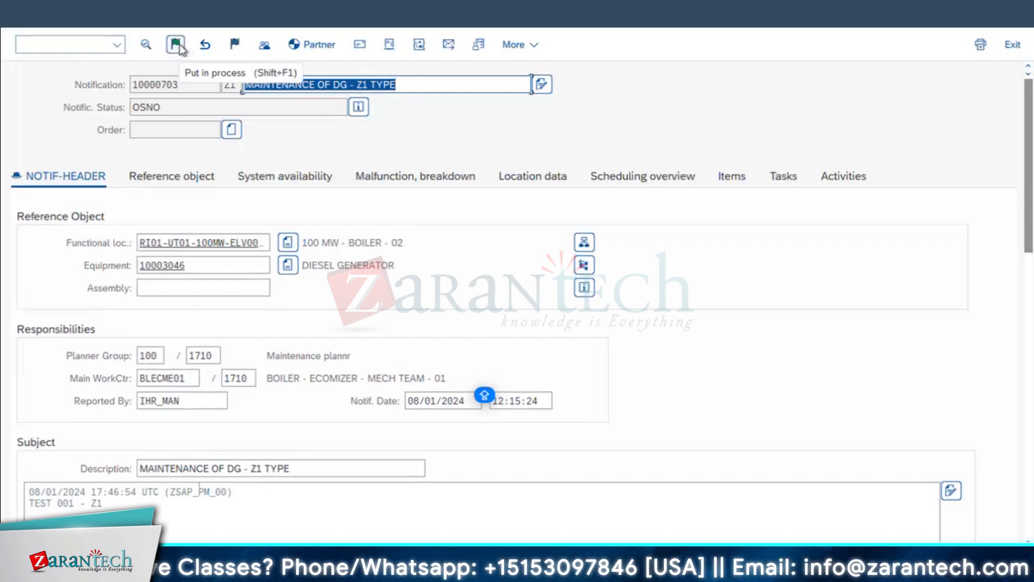
left_click(164, 100)
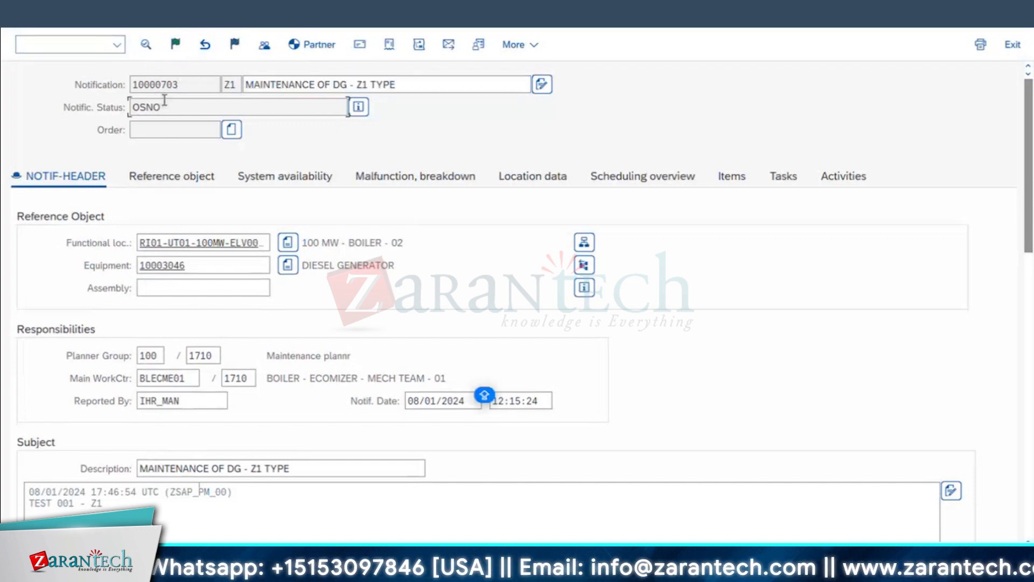
left_click(61, 6)
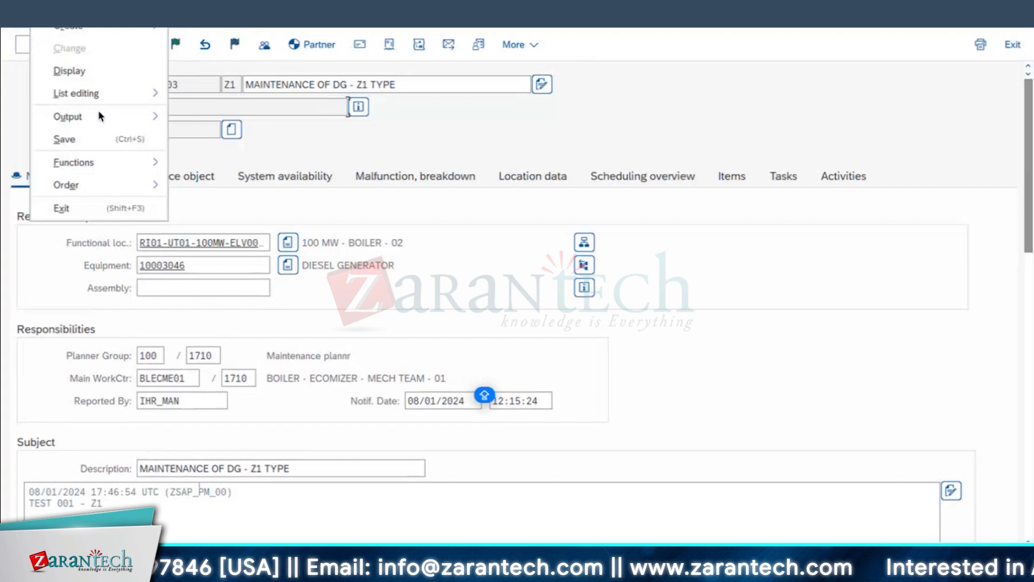
mouse_move(105, 164)
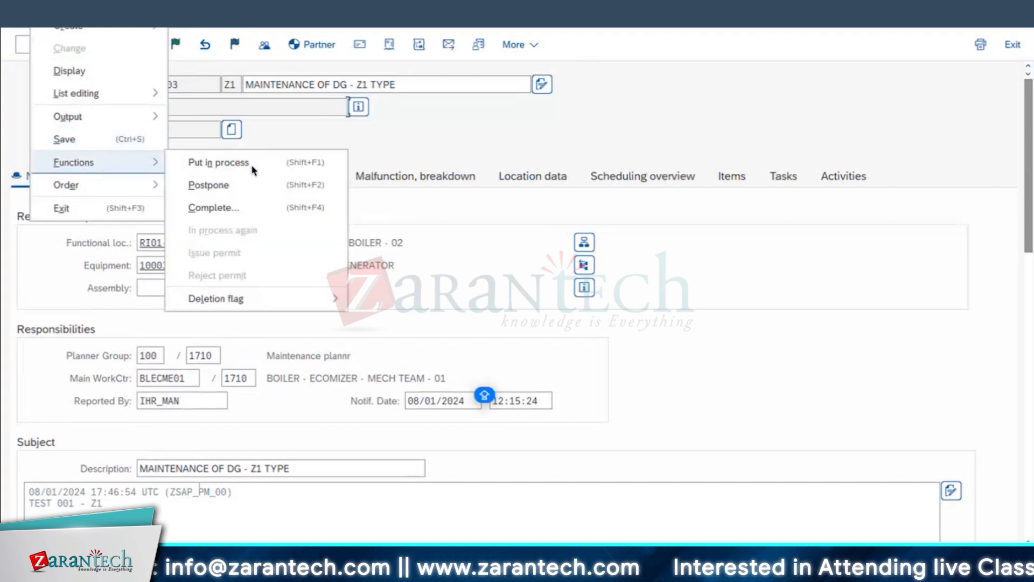
left_click(210, 184)
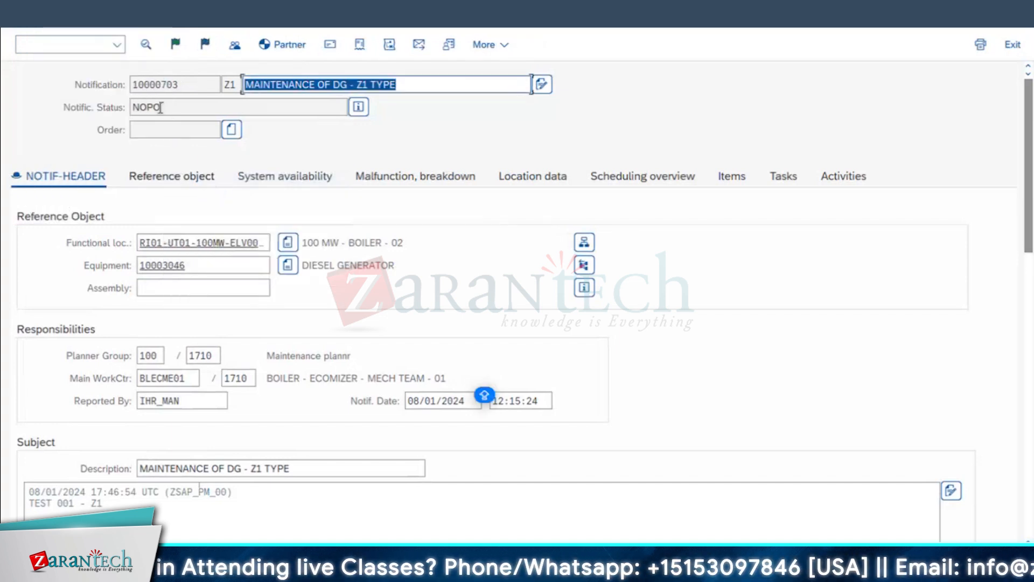
- Check the postponed notification's system status details and return to the notification
left_click(358, 107)
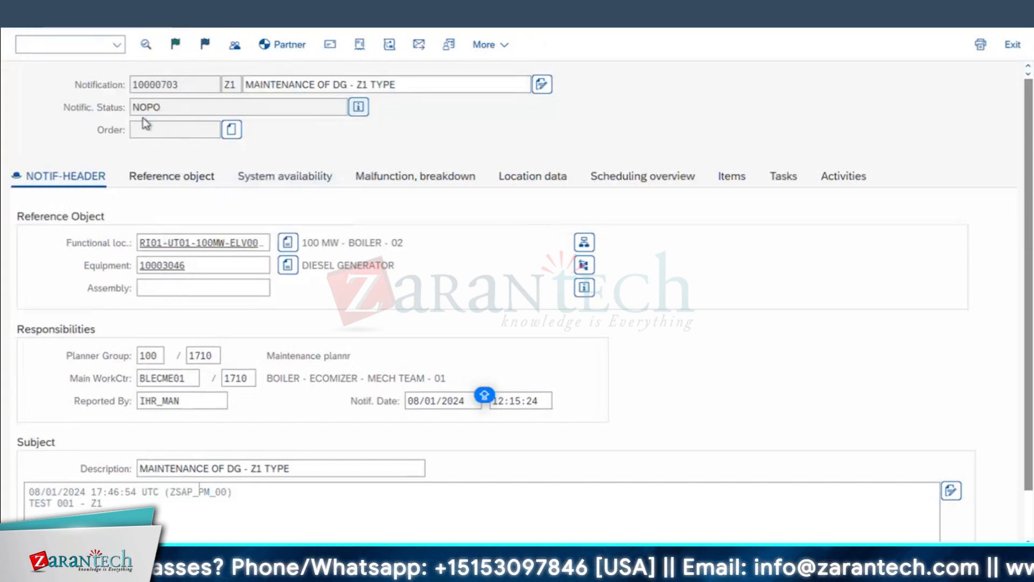
left_click(148, 201)
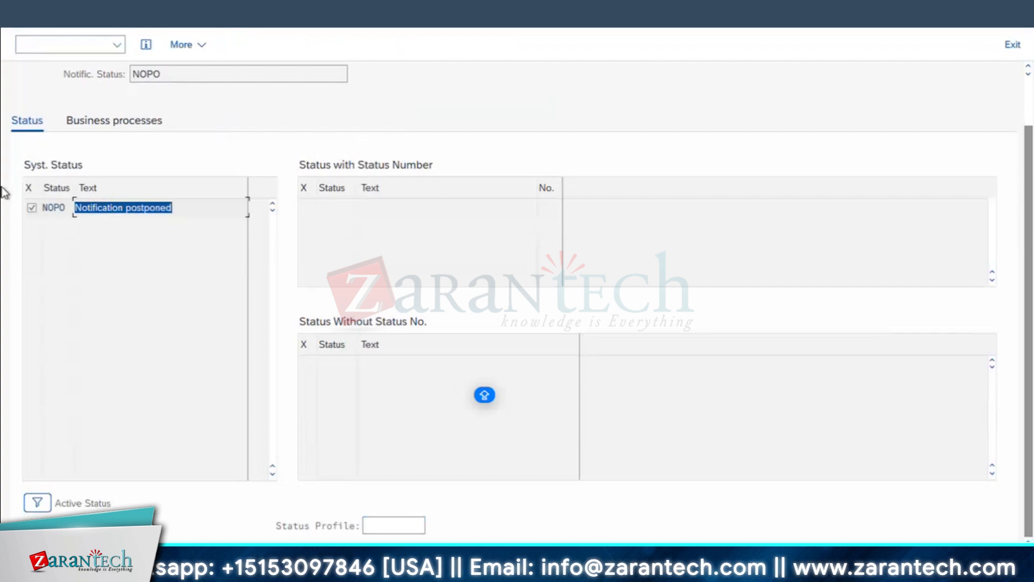
left_click(26, 16)
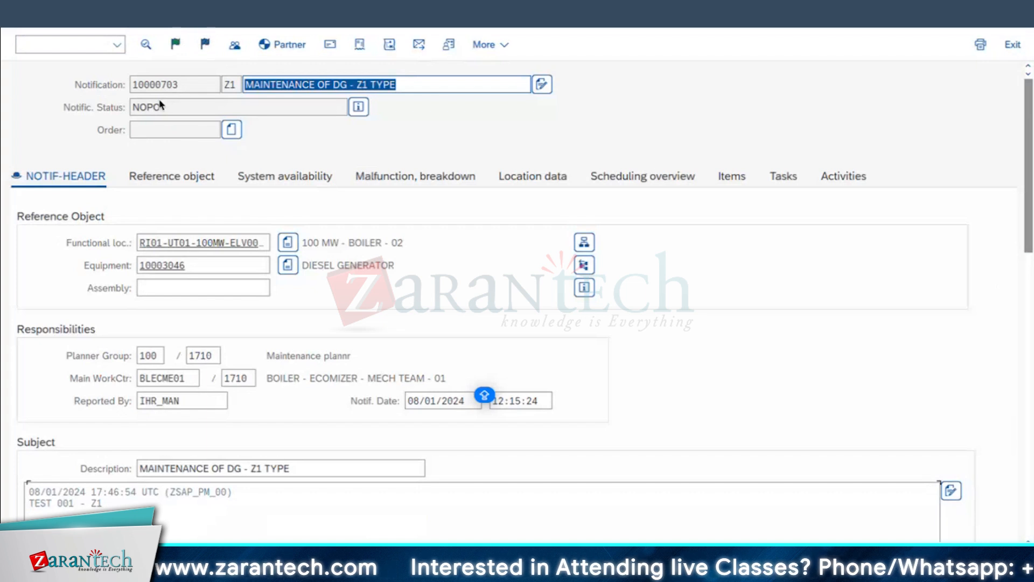
- Put the postponed notification in process
left_click(68, 11)
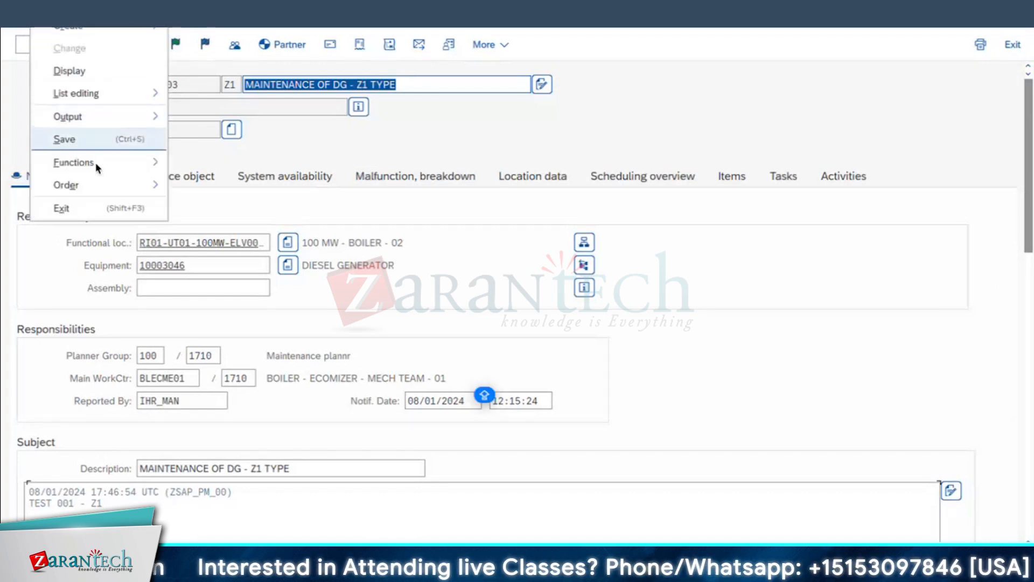
mouse_move(161, 161)
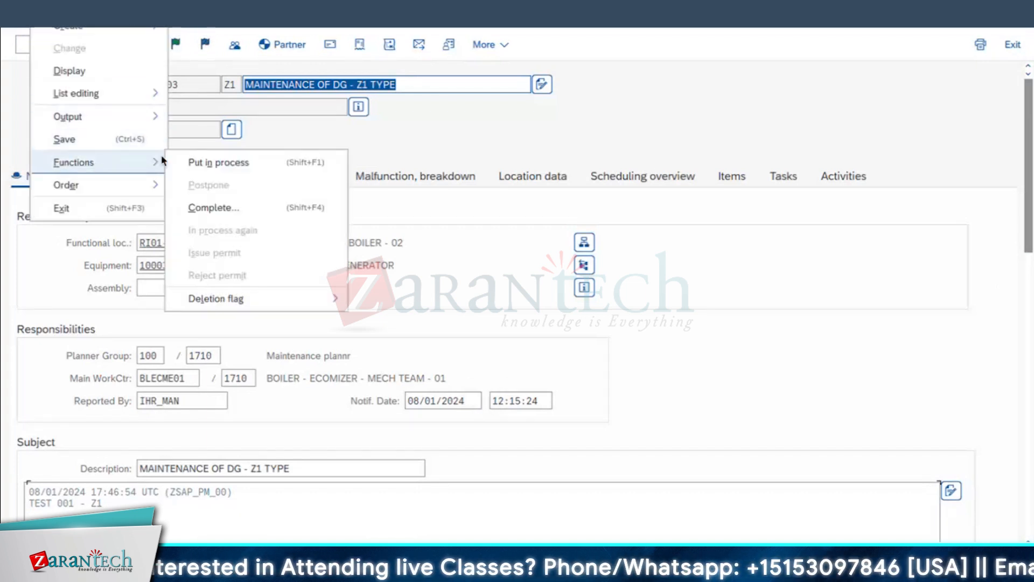
left_click(210, 162)
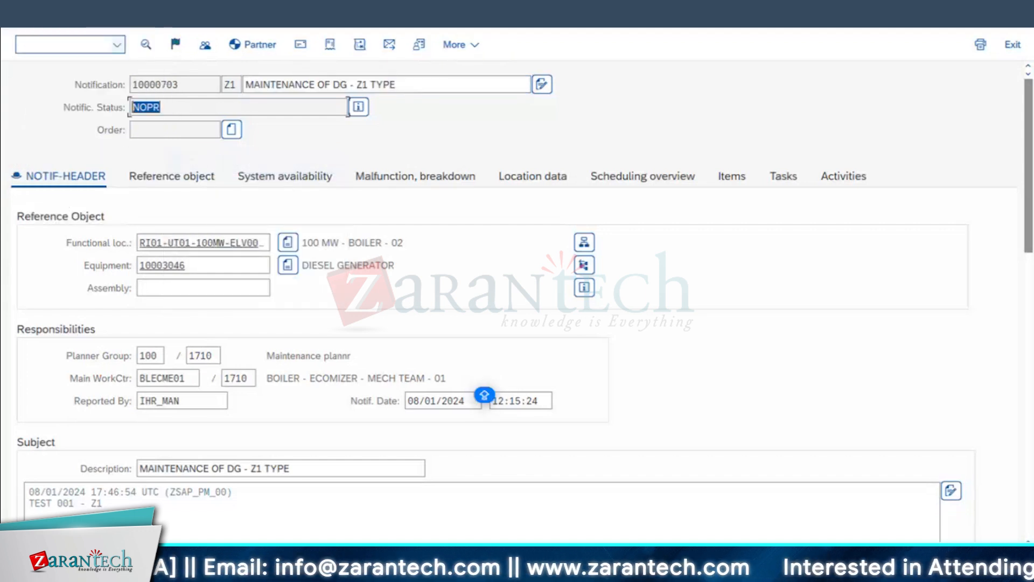
- Set the deletion flag on the in-process Z1 notification
left_click(70, 44)
mouse_move(106, 159)
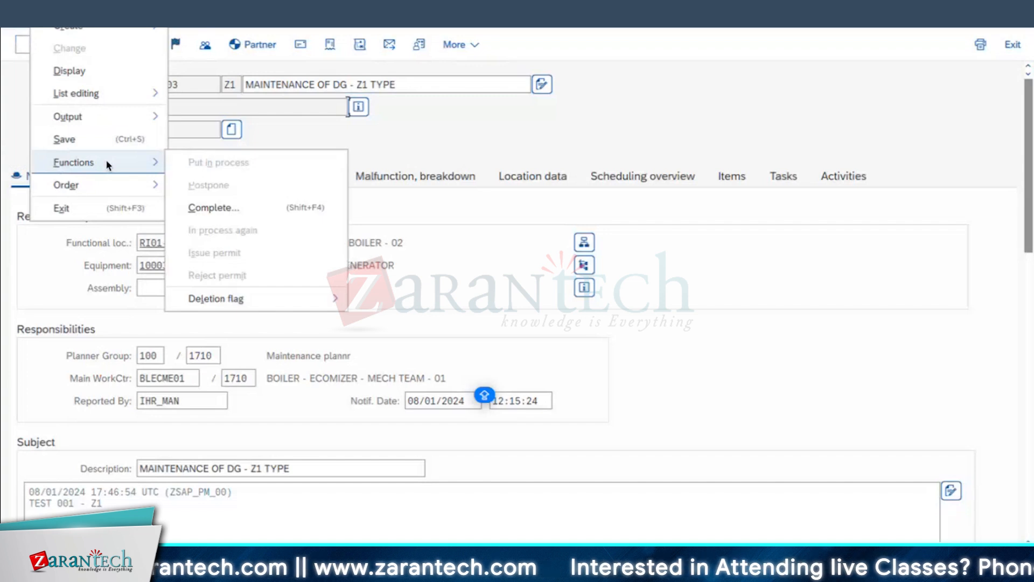
mouse_move(273, 298)
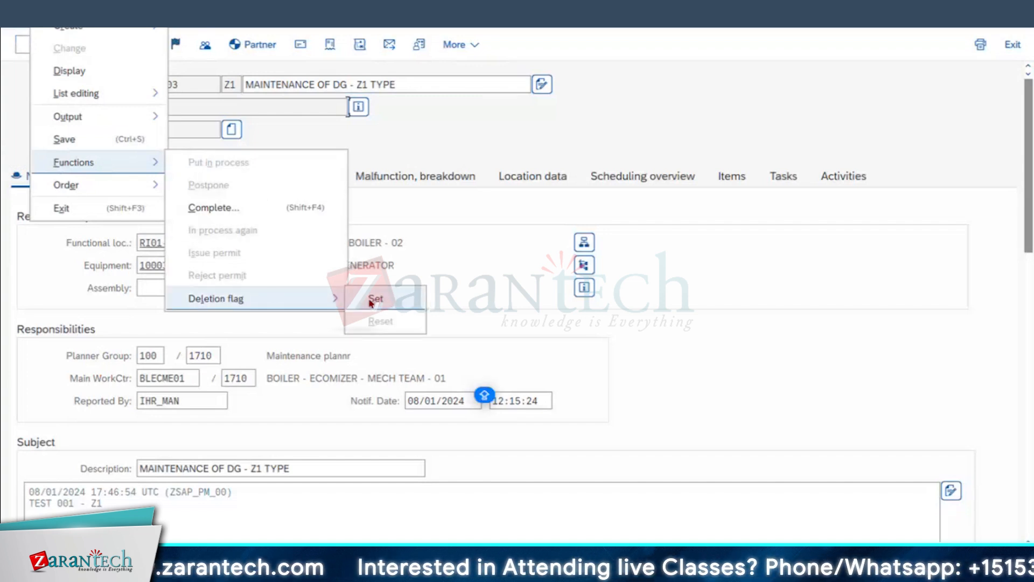
left_click(376, 300)
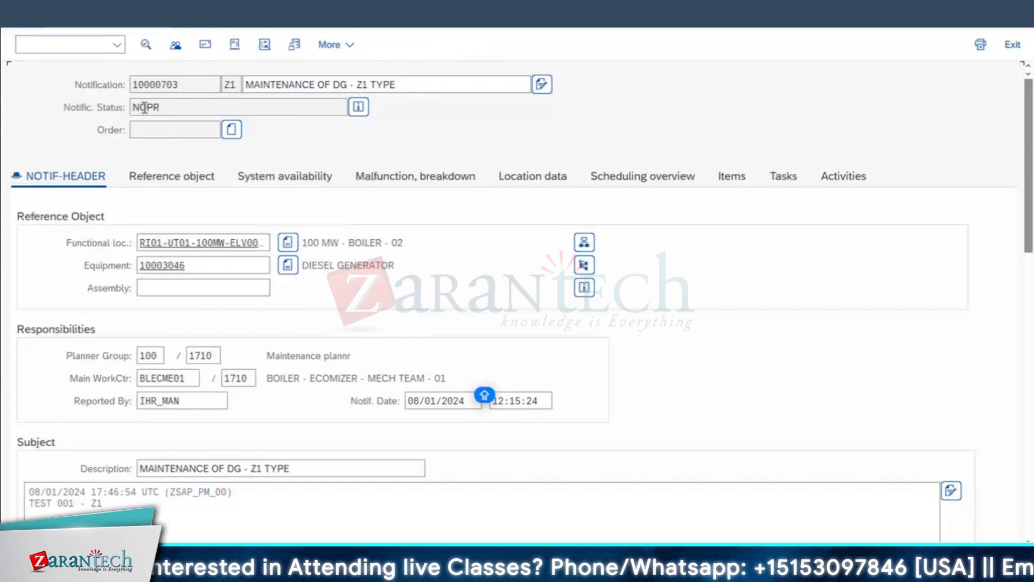
- Check the flagged notification's system status details and return to the notification
left_click(365, 108)
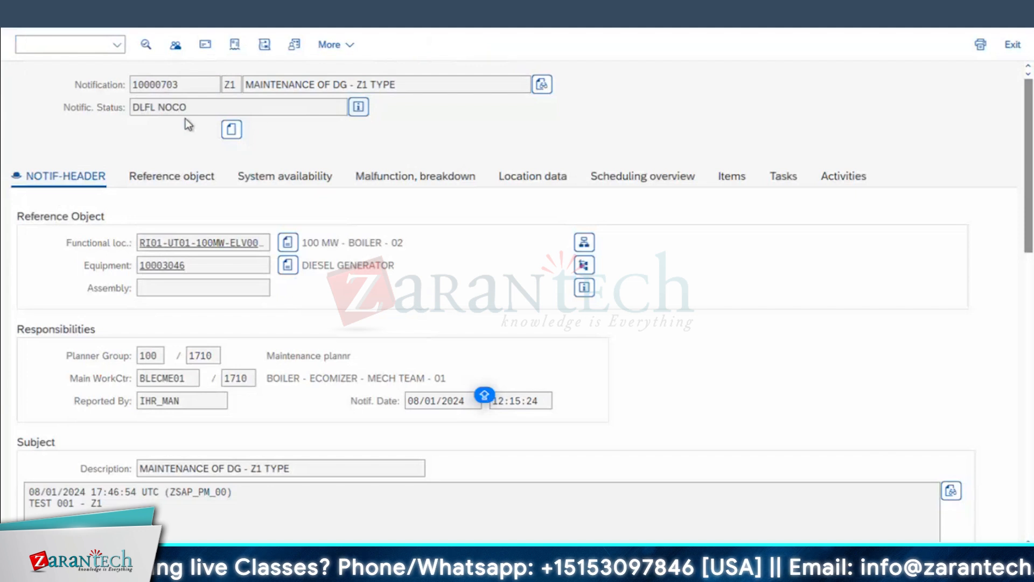
left_click_drag(132, 261, 75, 275)
left_click(180, 286)
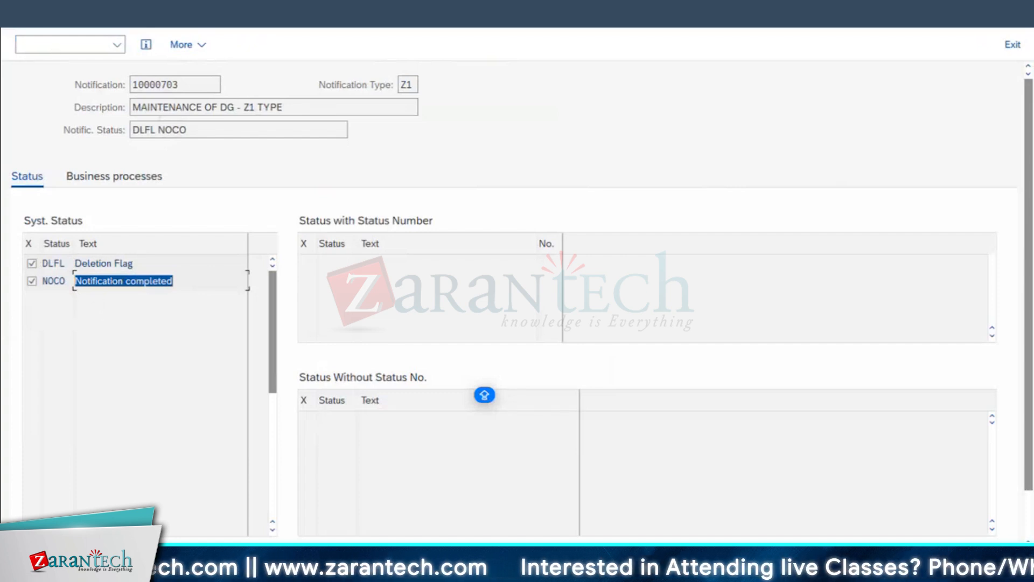
left_click(20, 14)
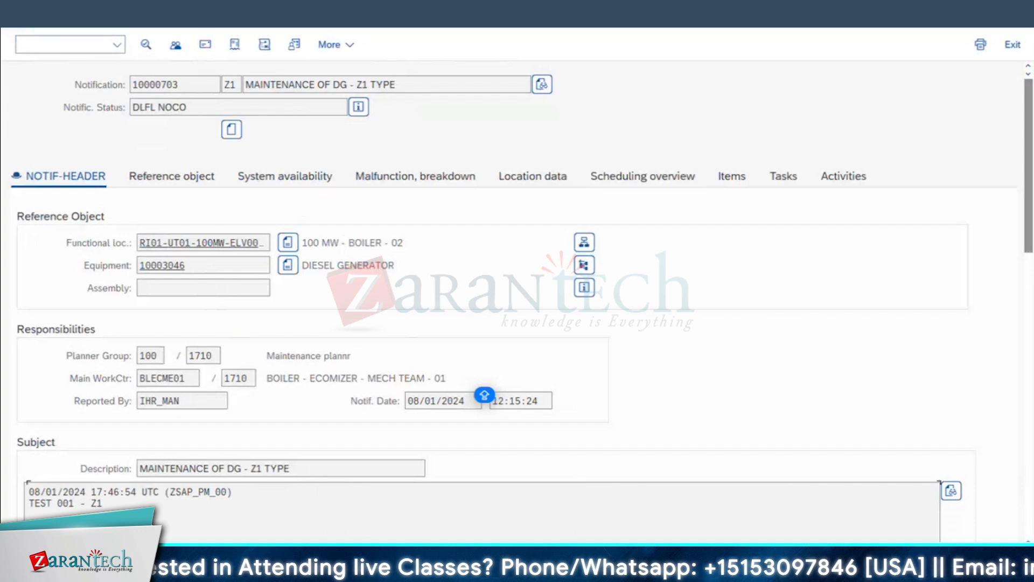
- Reset the notification's deletion flag and check its status in the header
left_click(116, 44)
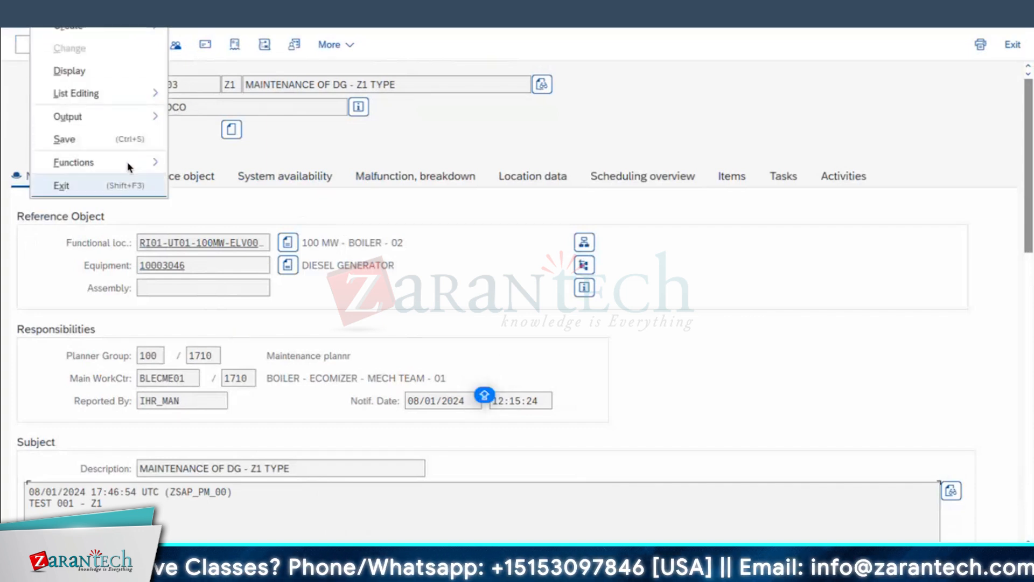
mouse_move(127, 161)
mouse_move(259, 307)
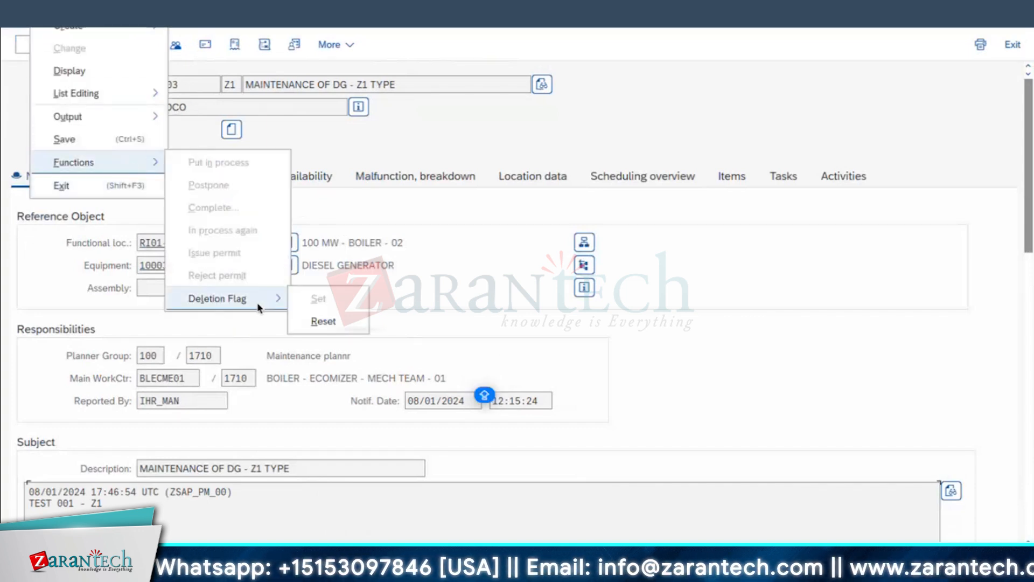
left_click(324, 321)
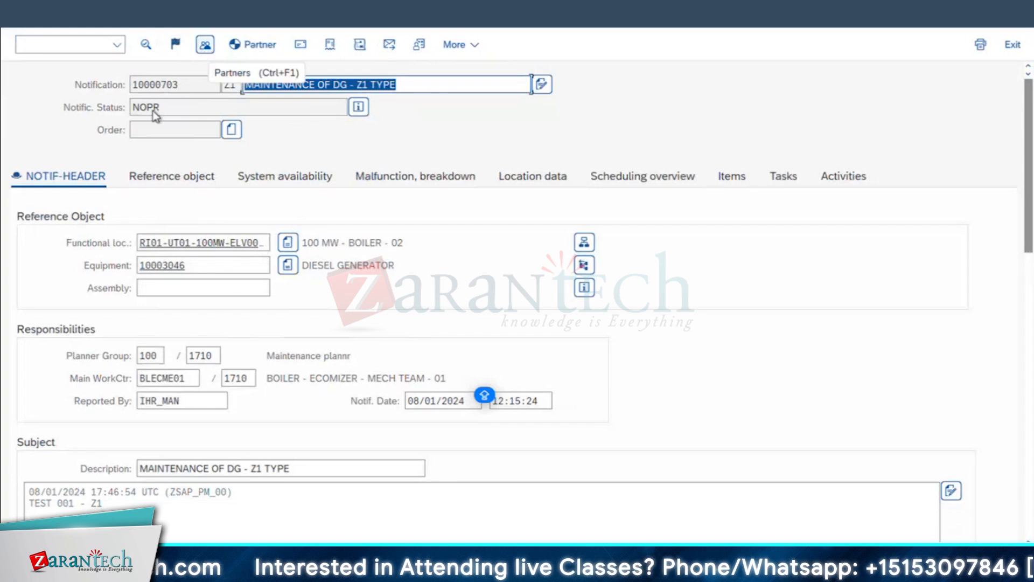
left_click(169, 109)
left_click_drag(11, 144, 14, 151)
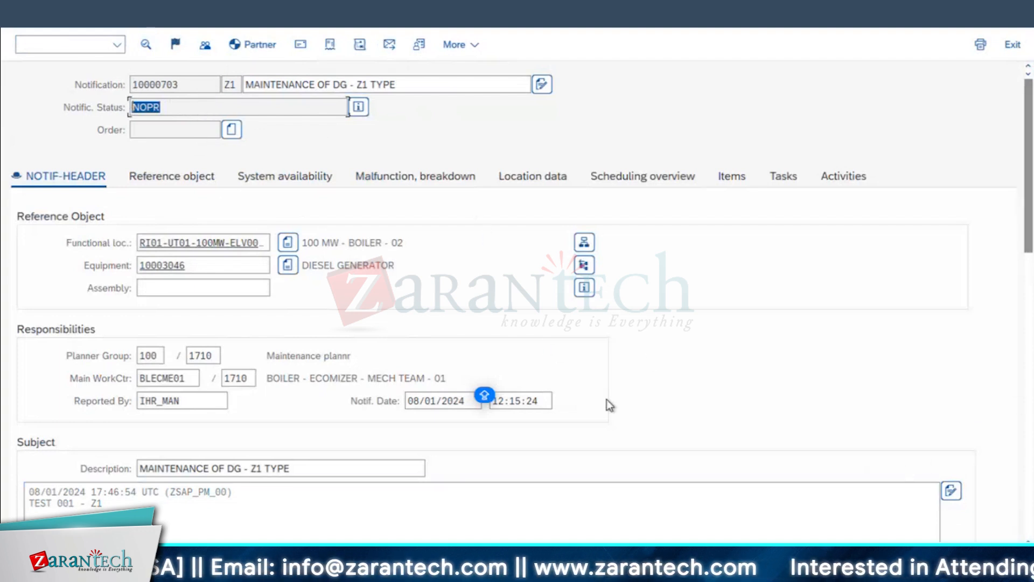
- Save the notification and reopen it for changing
left_click(973, 563)
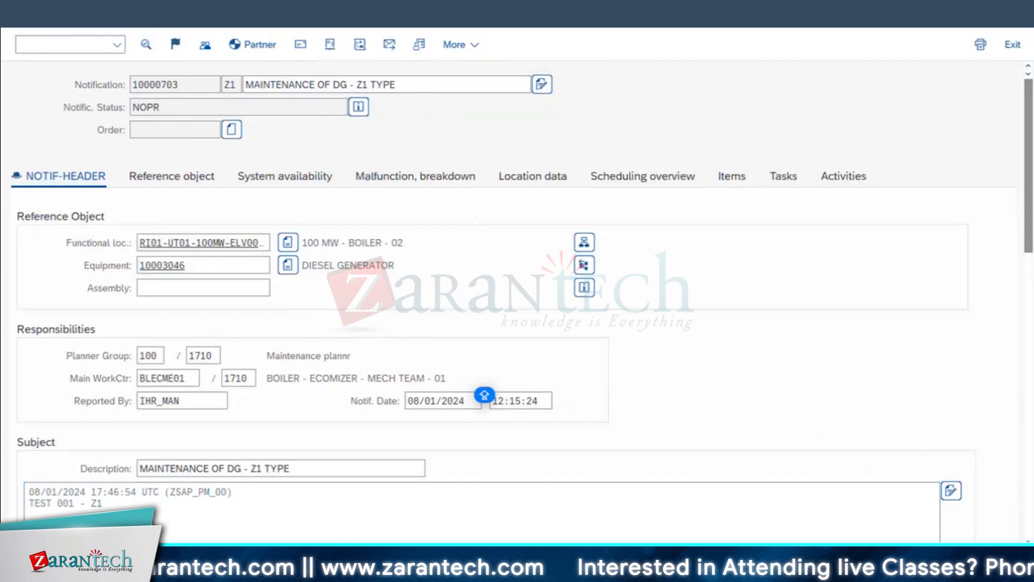
key("Return")
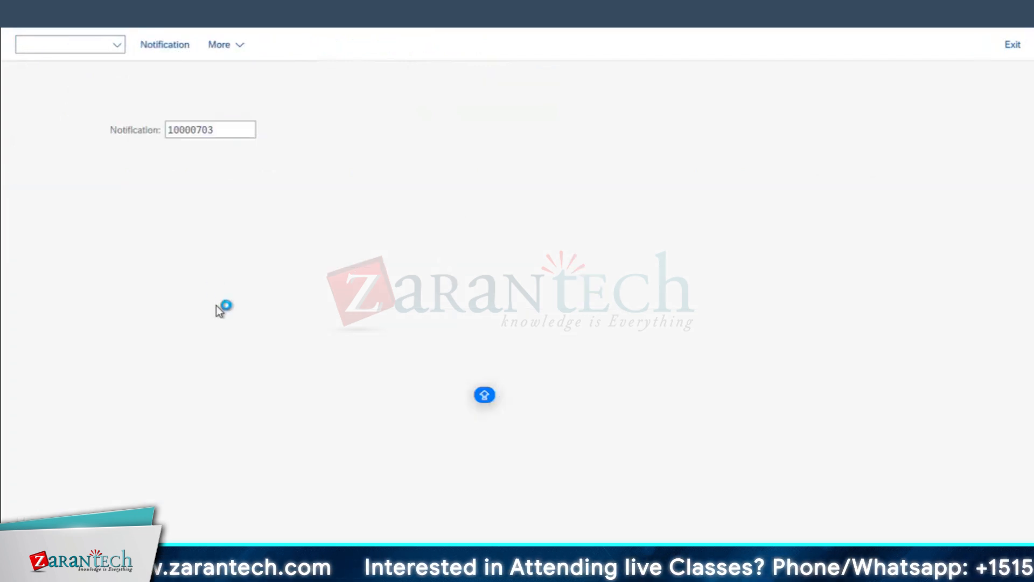
- Examine the object part catalog available for the notification item, then close it without choosing a code
scroll(502, 328, "down", 5)
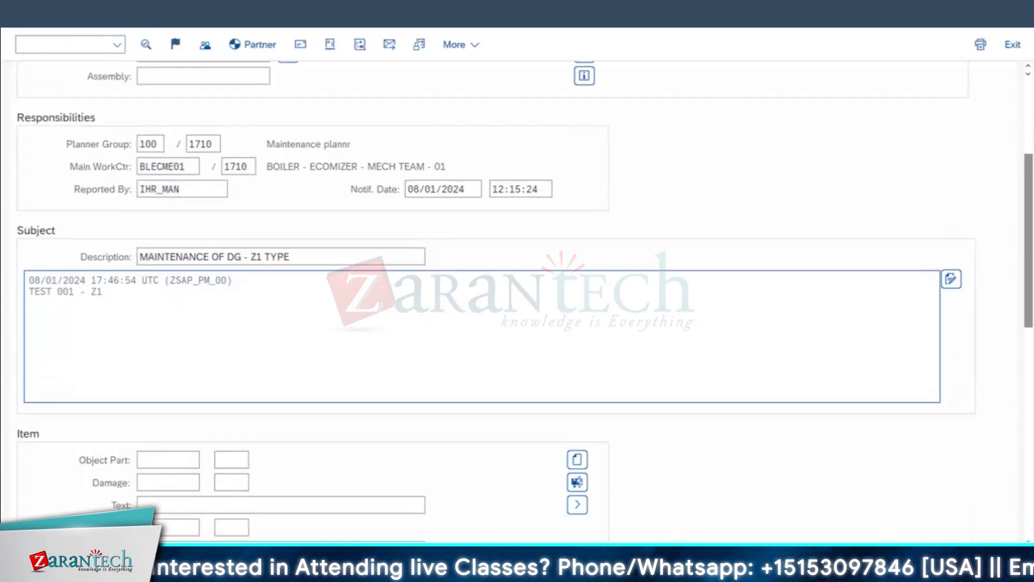
scroll(1025, 310, "down", 5)
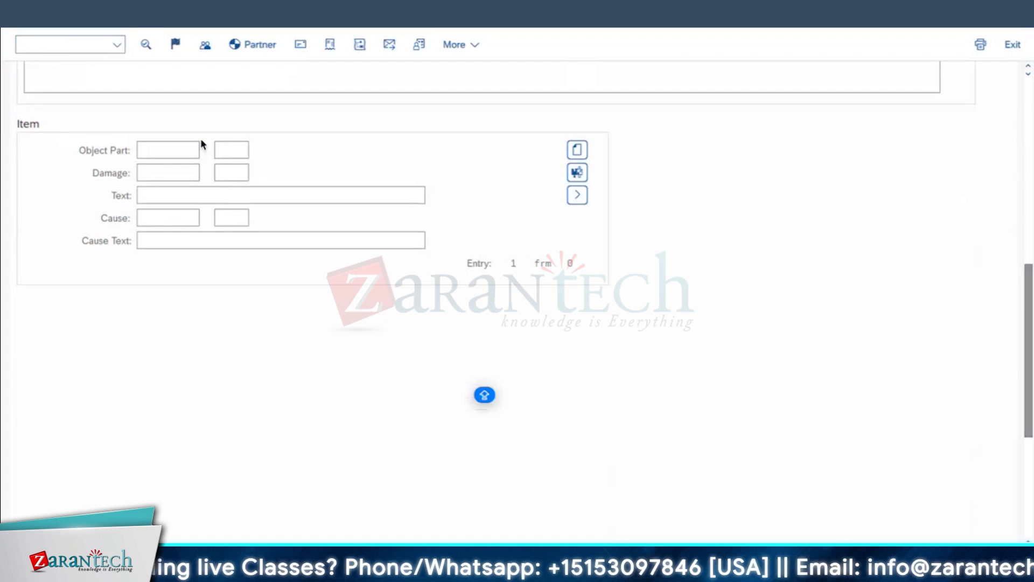
left_click(180, 153)
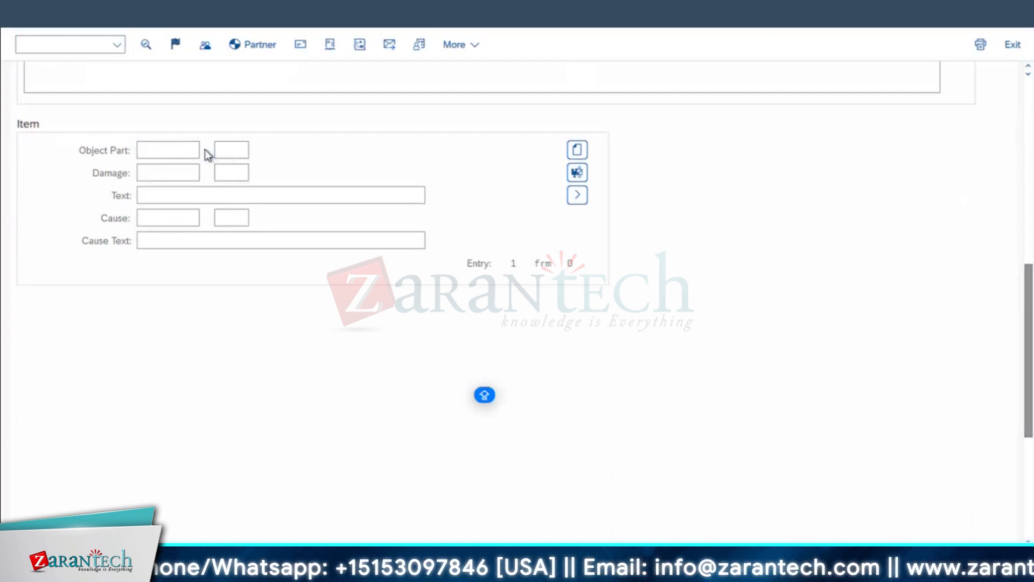
key("F4")
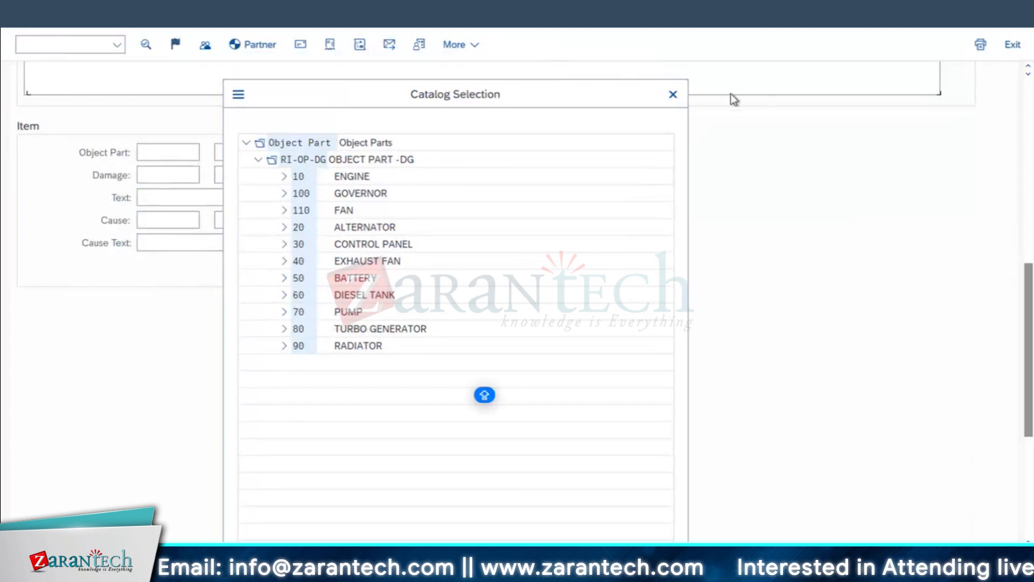
left_click(673, 95)
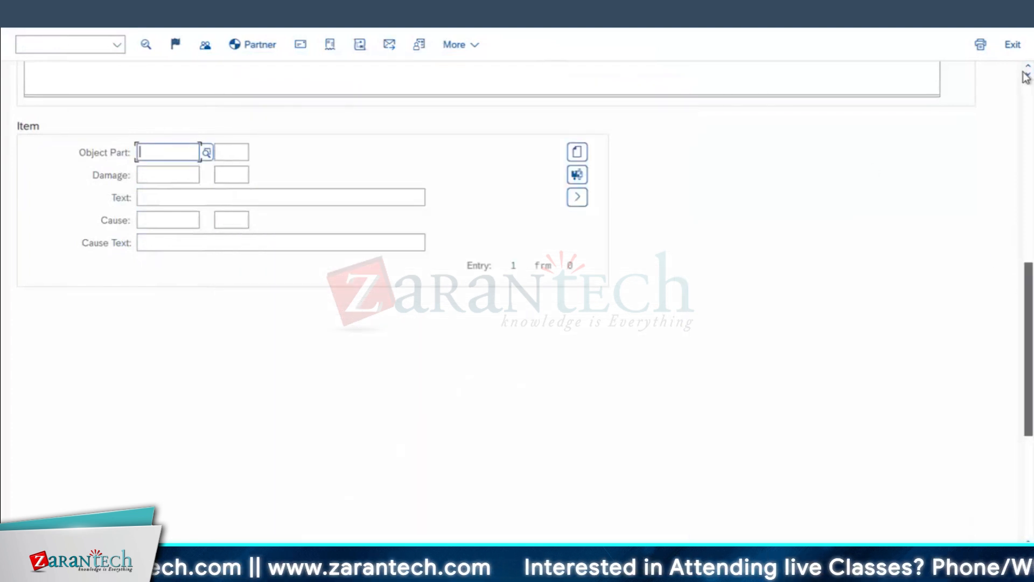
left_click(1026, 78)
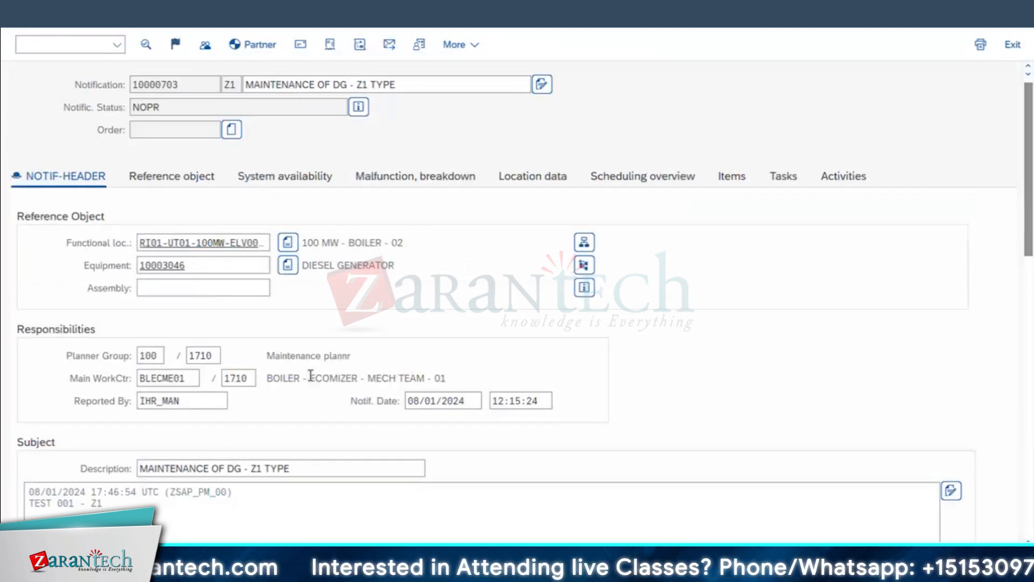
- Look over the notification's reference object data and task list, then return to the notification header data
scroll(148, 355, "down", 1)
scroll(154, 374, "down", 1)
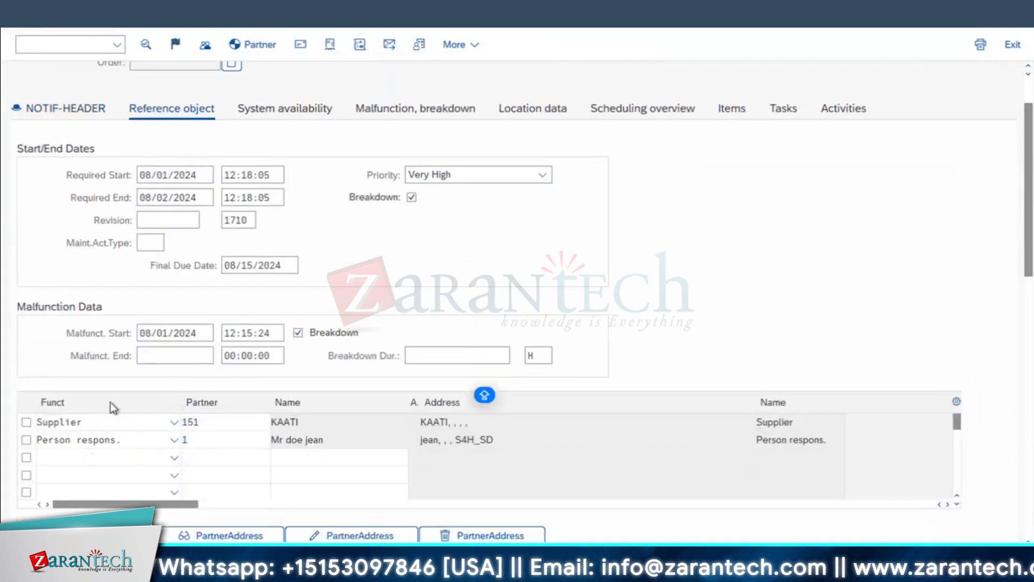
left_click(780, 109)
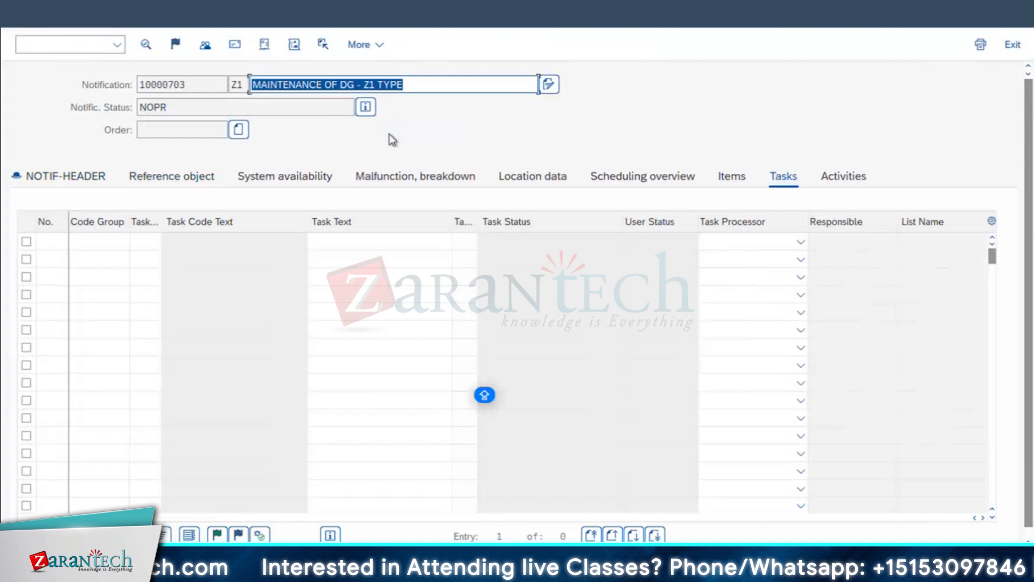
left_click(74, 177)
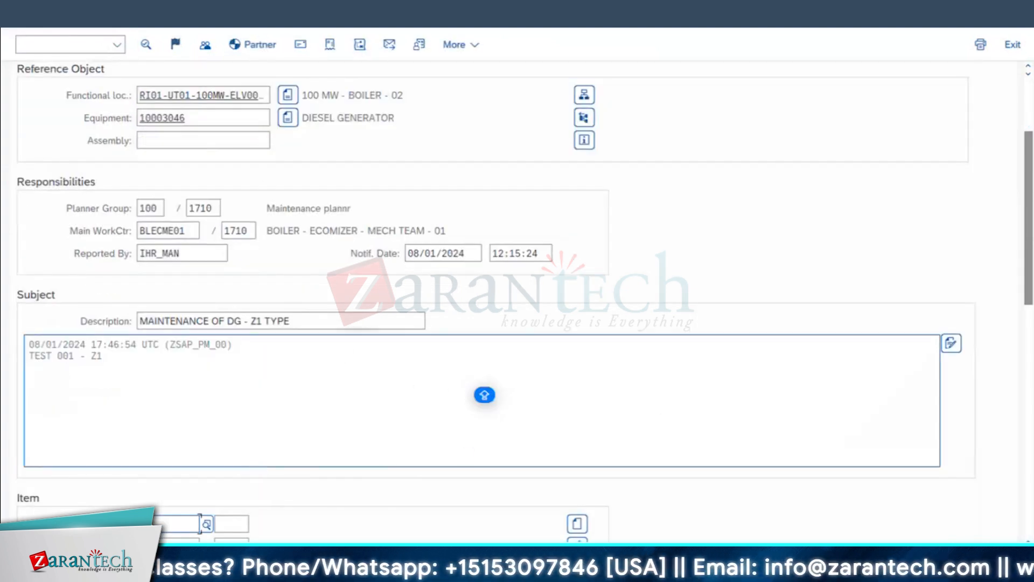
- Assign object part code 10 ENGINE and damage code 10 BEARING to the notification's first item
left_click_drag(1030, 248, 1025, 304)
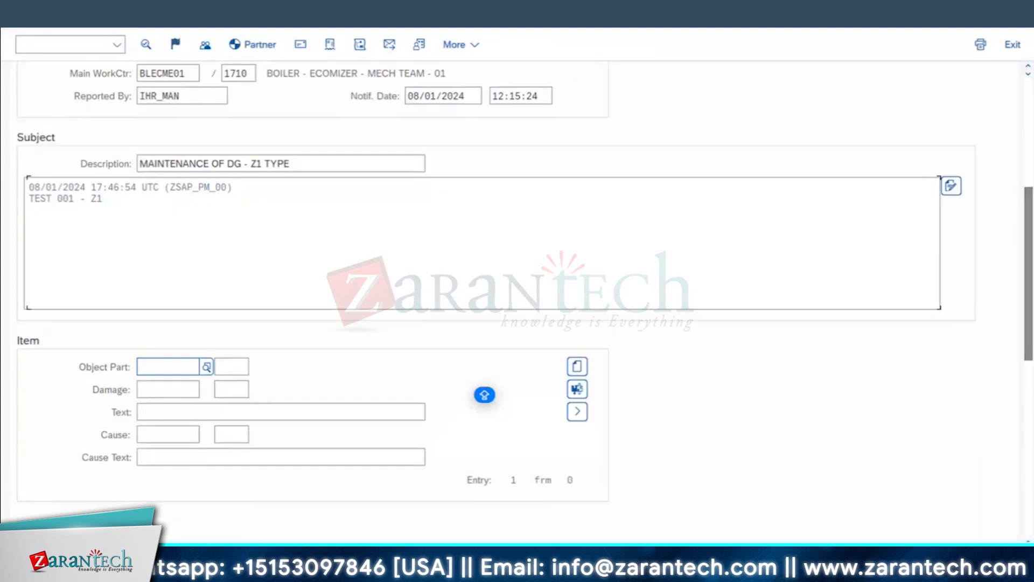
left_click(210, 366)
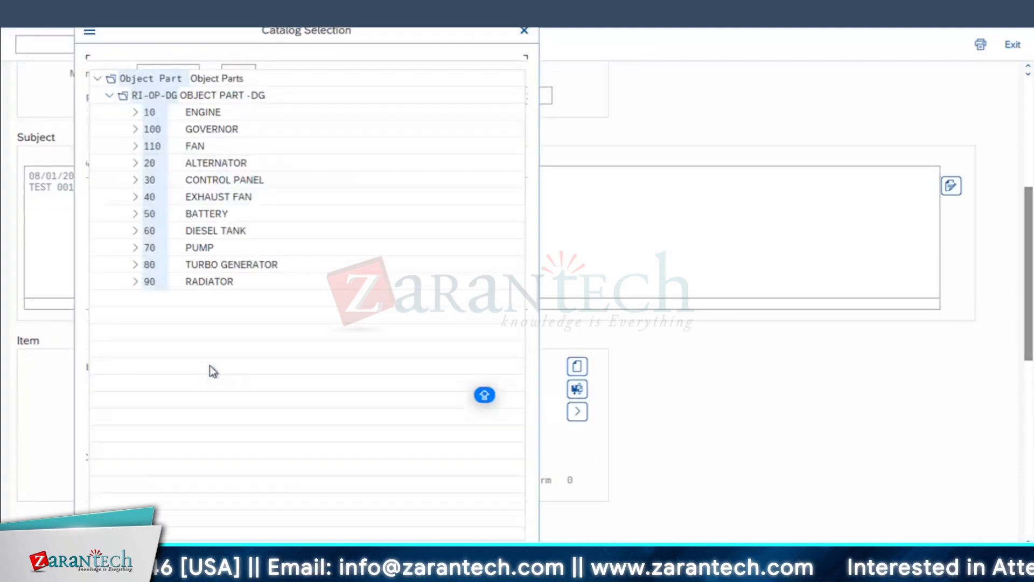
double_click(201, 113)
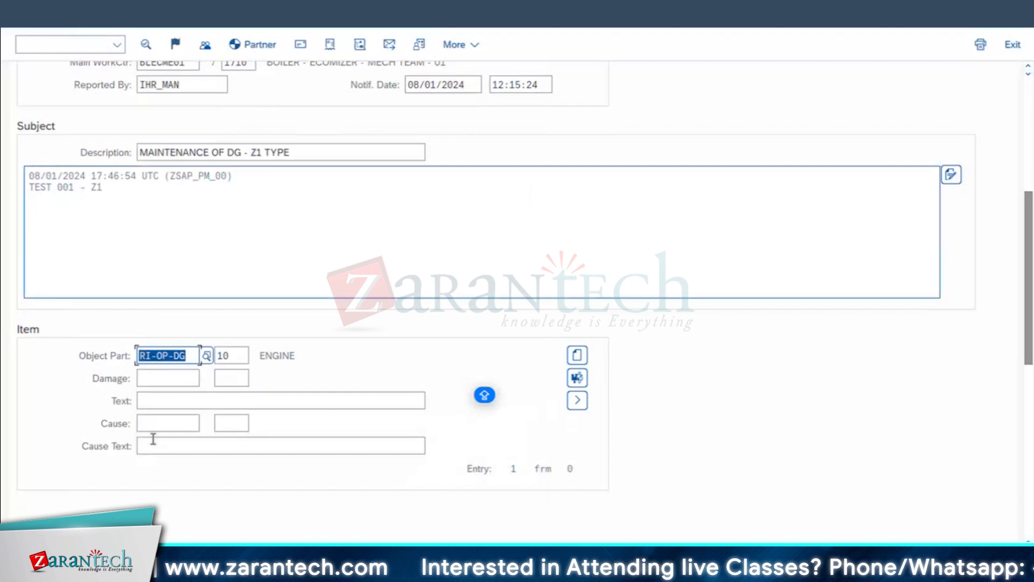
left_click(171, 380)
left_click(206, 378)
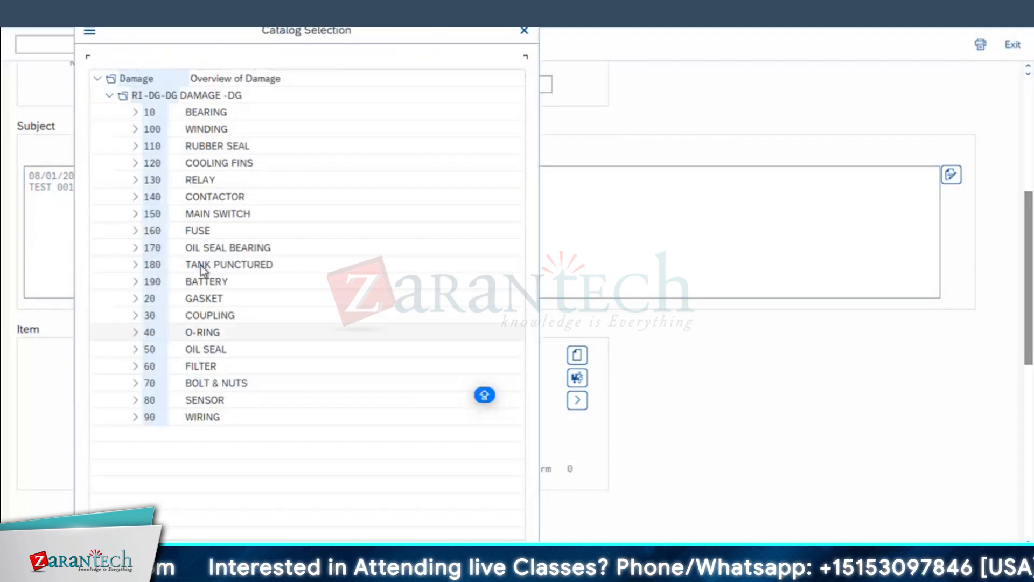
double_click(207, 113)
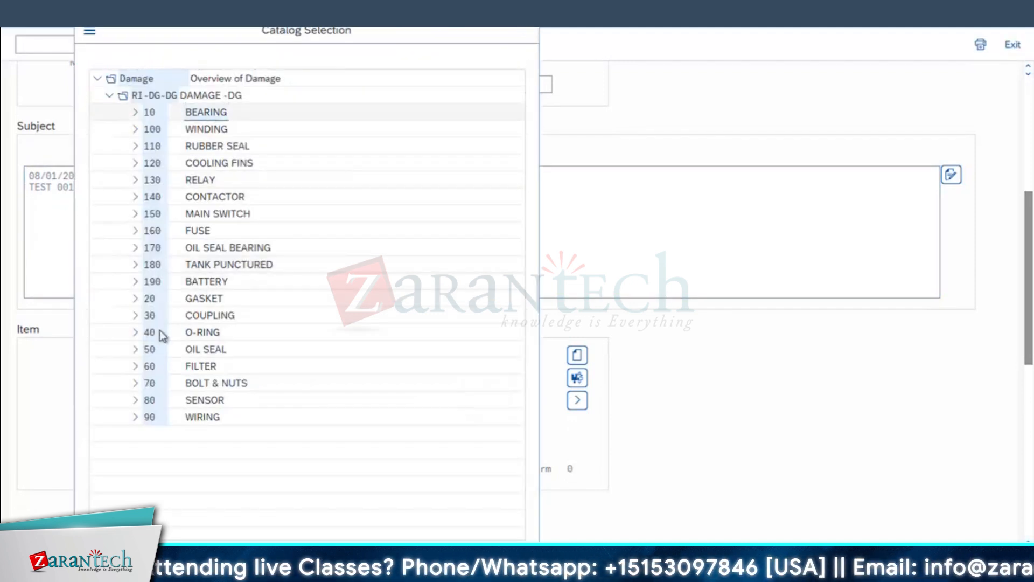
- Enter the item text BEARING - ISSUE and assign cause code 10 OVER LOAD to the item
left_click(166, 422)
left_click(157, 398)
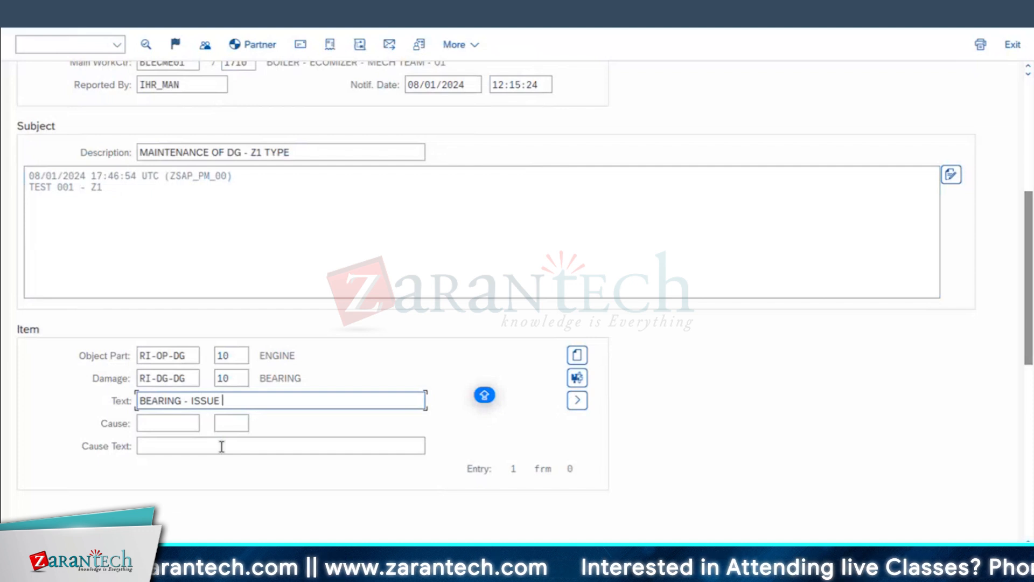
left_click(208, 423)
left_click(207, 424)
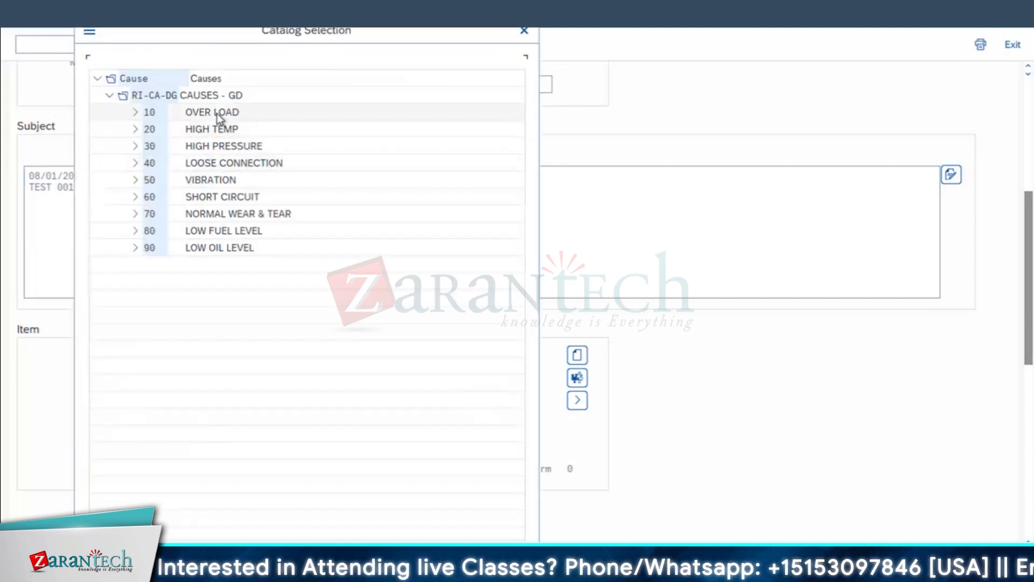
double_click(218, 113)
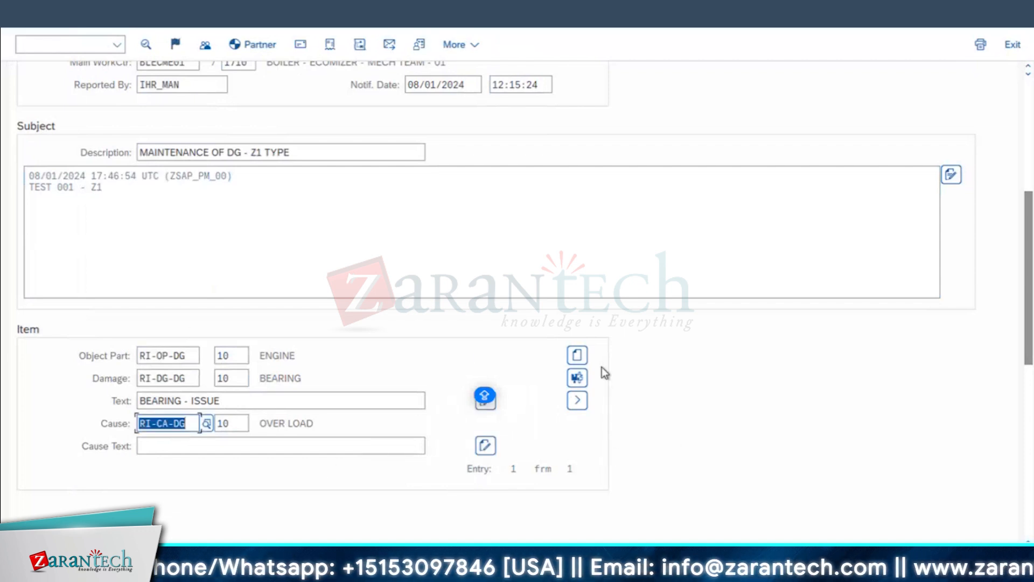
- Add a second notification item with object part code 20 ALTERNATOR and damage code 100 WINDING
left_click(578, 356)
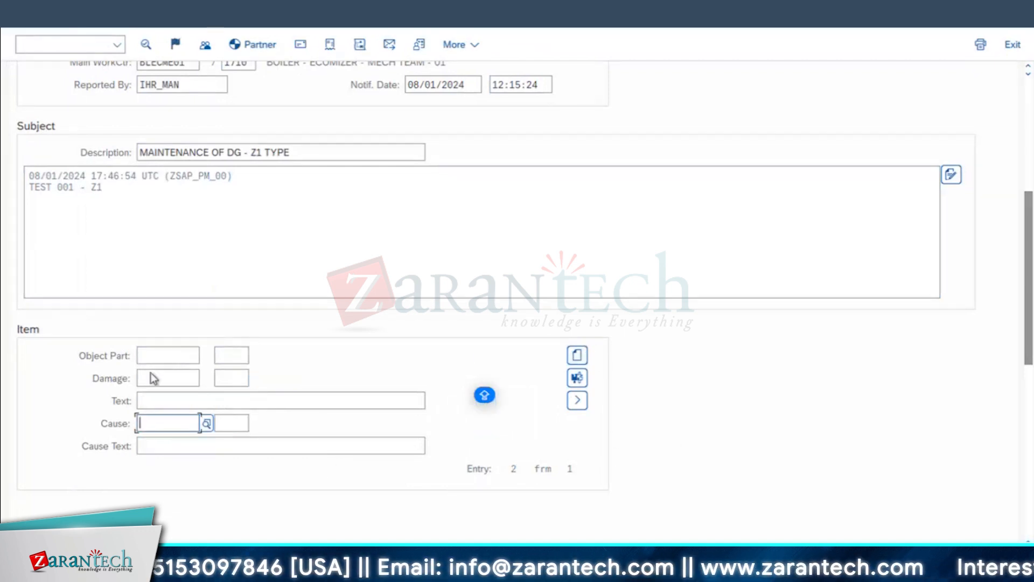
left_click(160, 358)
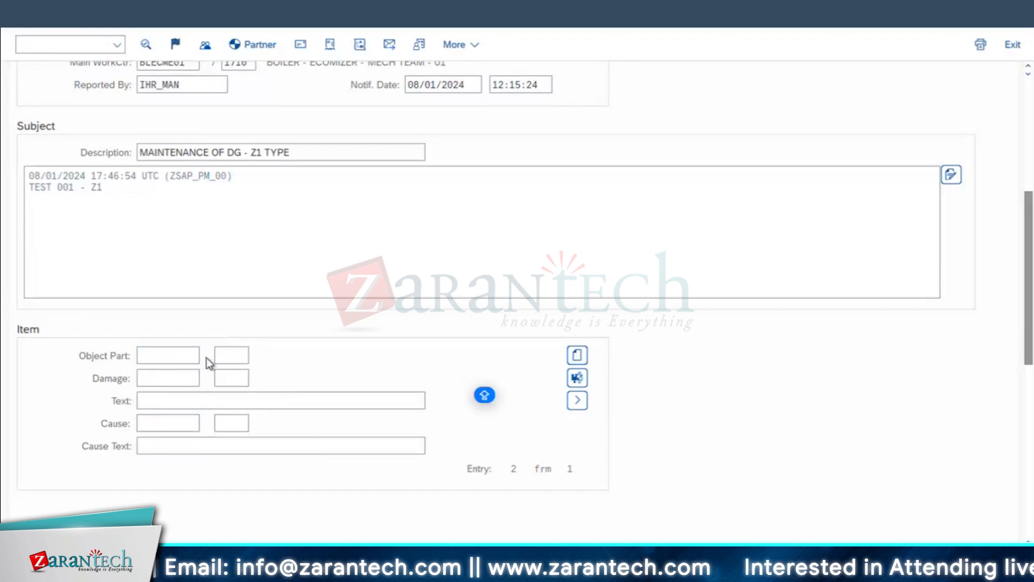
left_click(205, 357)
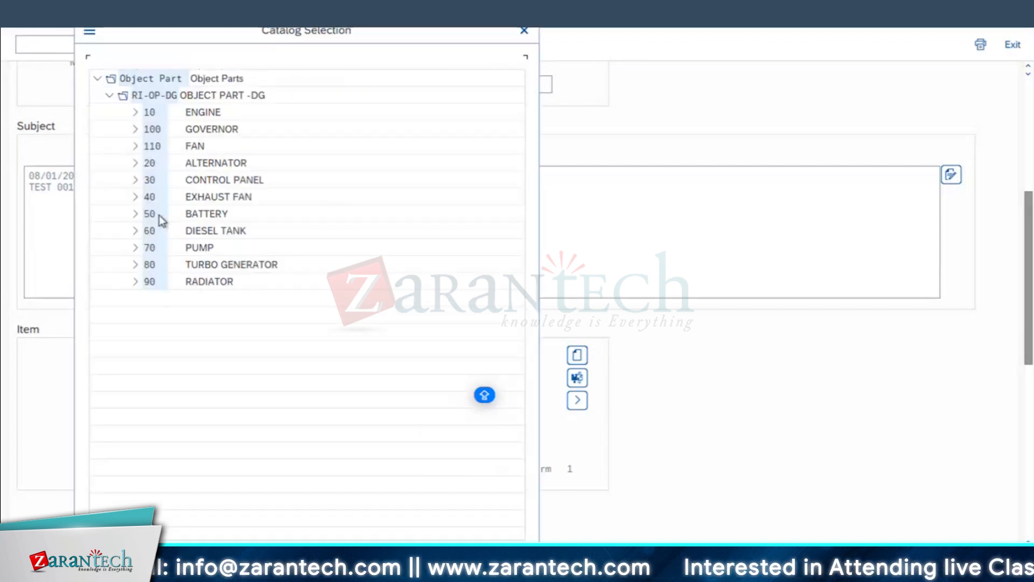
double_click(211, 164)
left_click(207, 379)
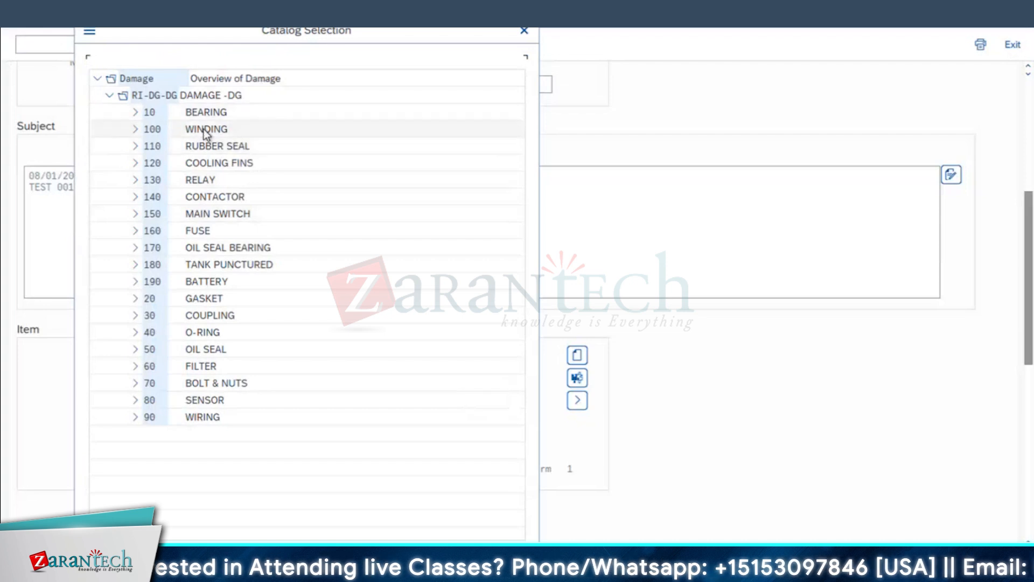
double_click(206, 131)
- Assign cause code 20 HIGH TEMP to the second notification item
left_click(169, 423)
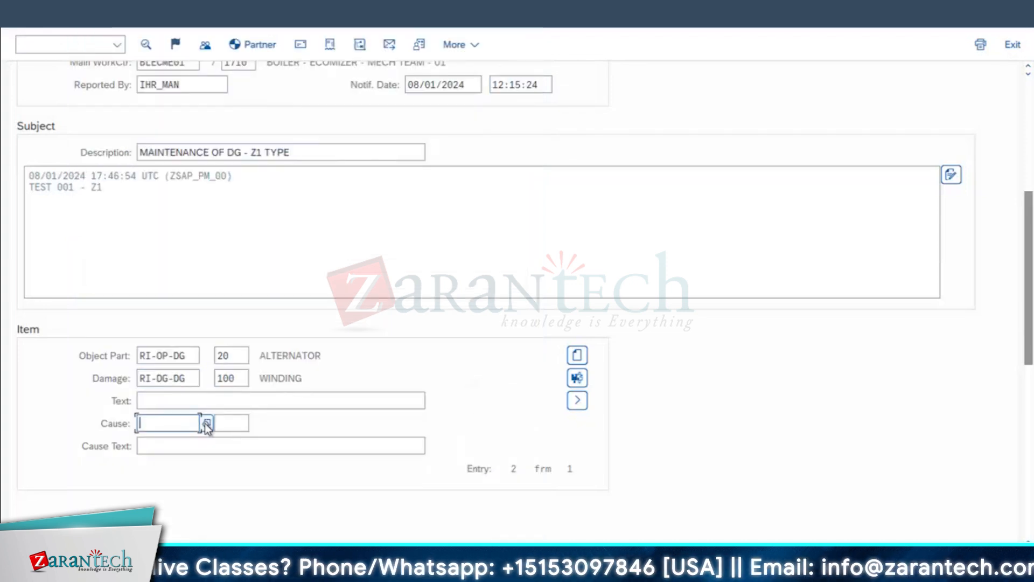
left_click(206, 424)
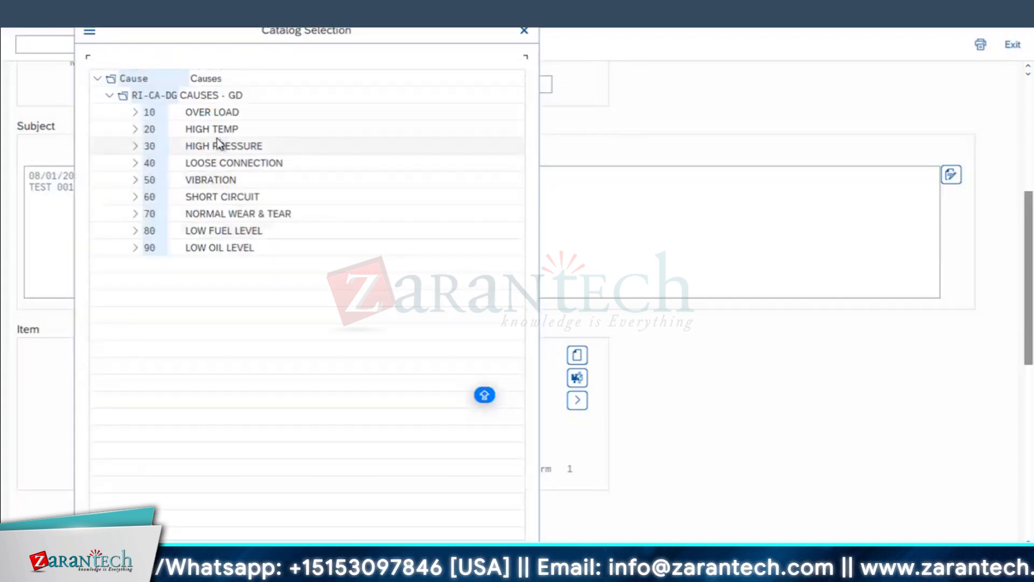
double_click(218, 131)
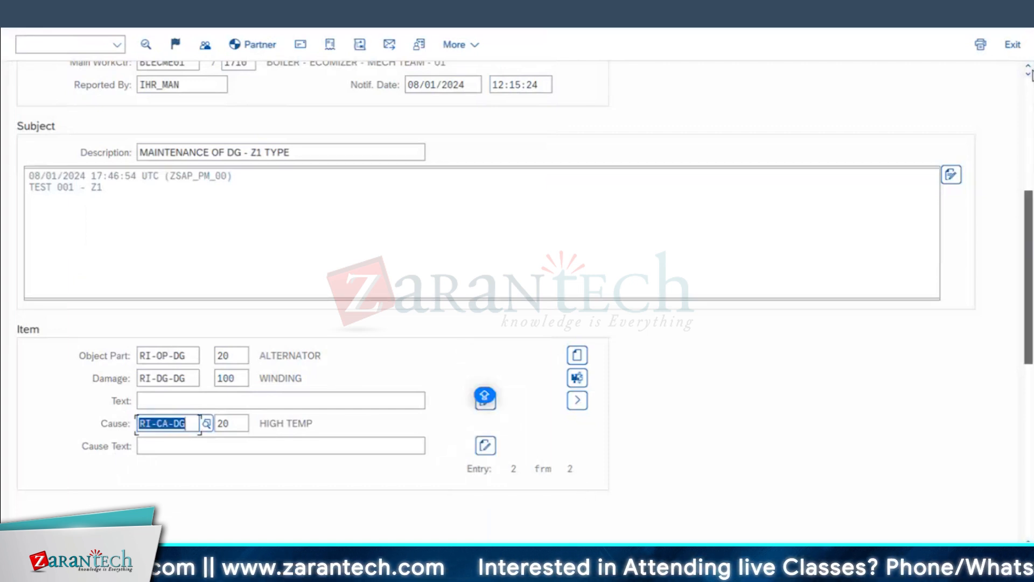
- Set the notification's effect on the system to 3 Production breakdown in the system availability data
scroll(1030, 73, "up", 6)
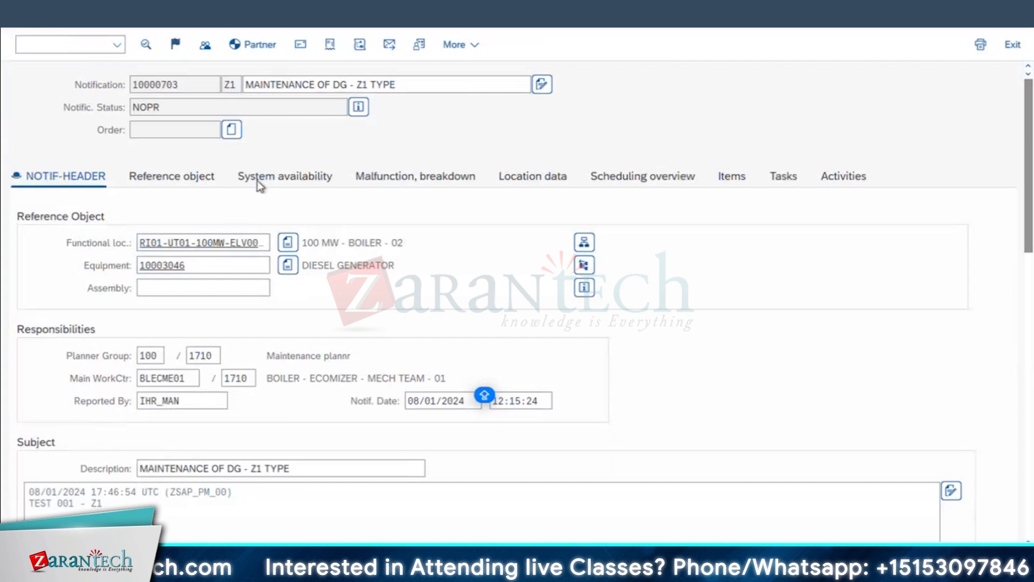
left_click(273, 176)
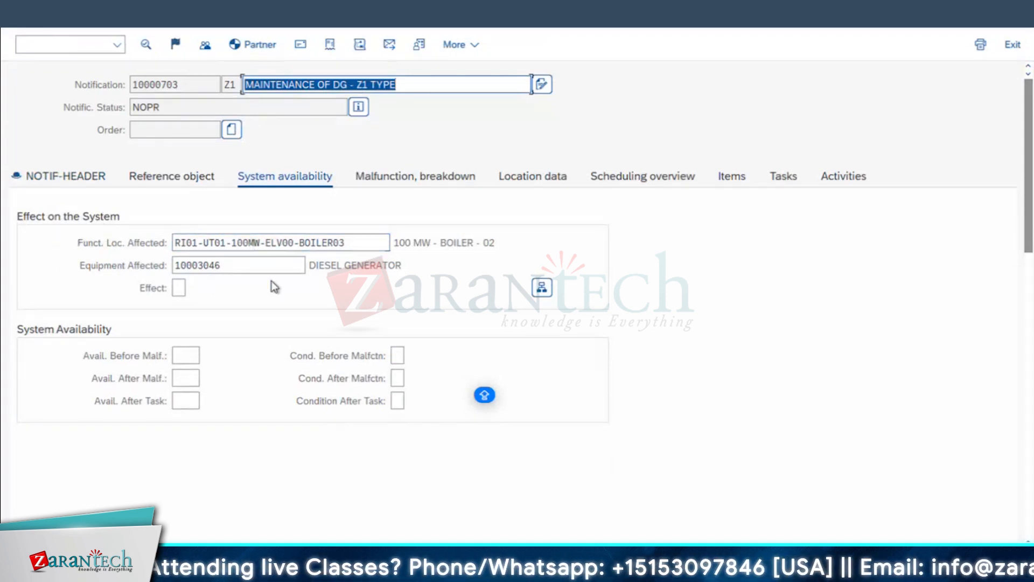
left_click(182, 288)
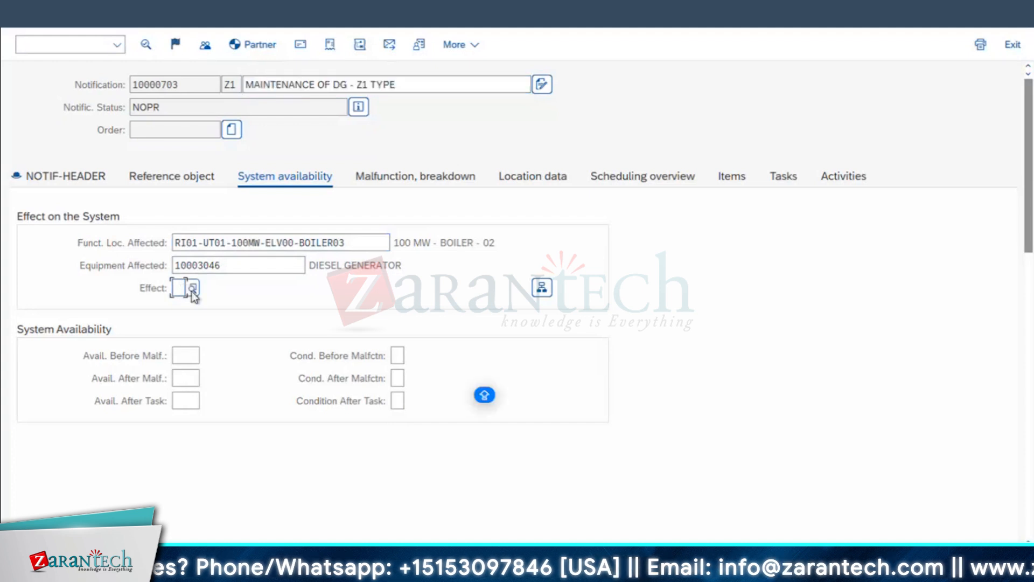
left_click(192, 289)
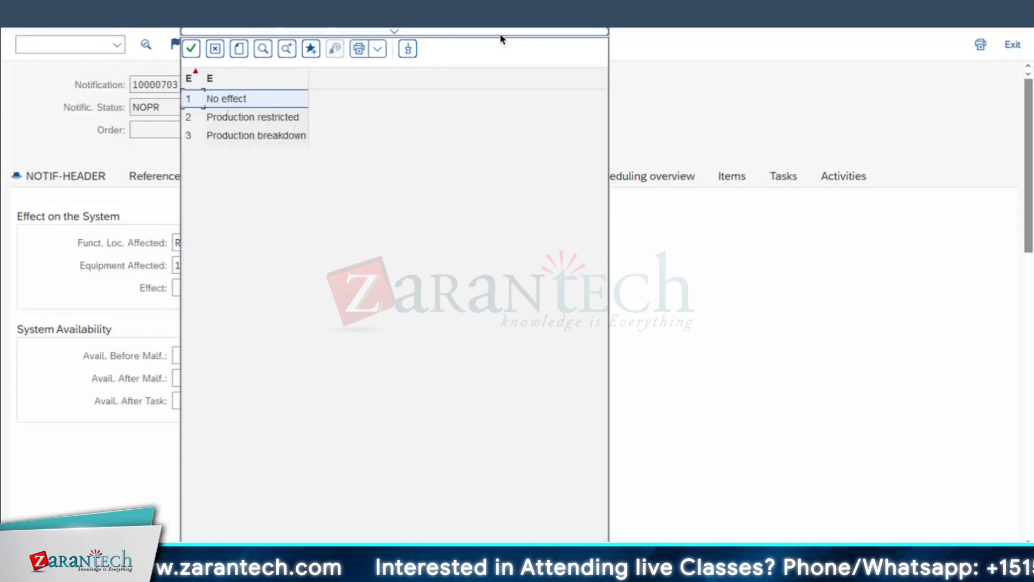
left_click_drag(502, 10, 677, 54)
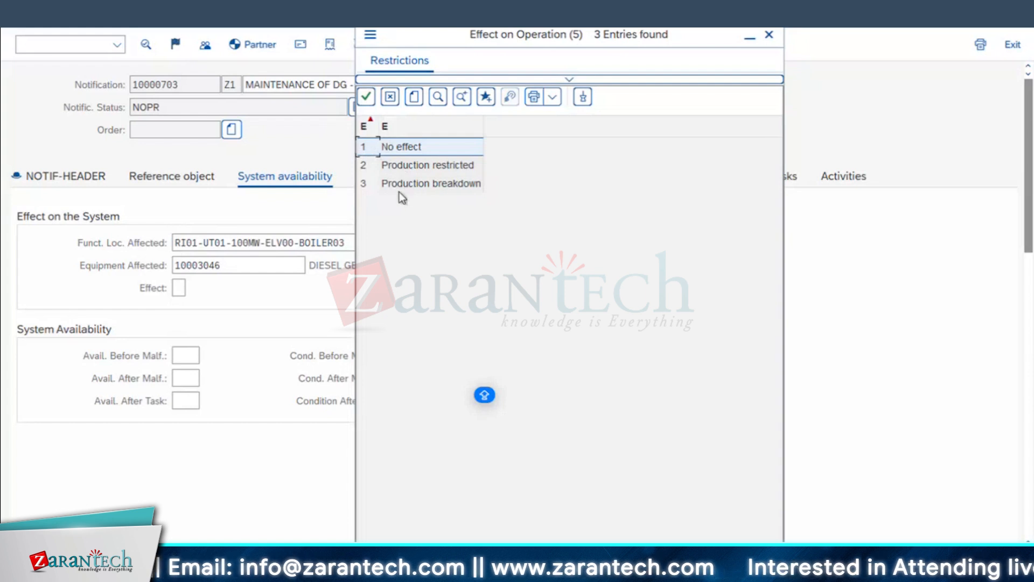
double_click(436, 186)
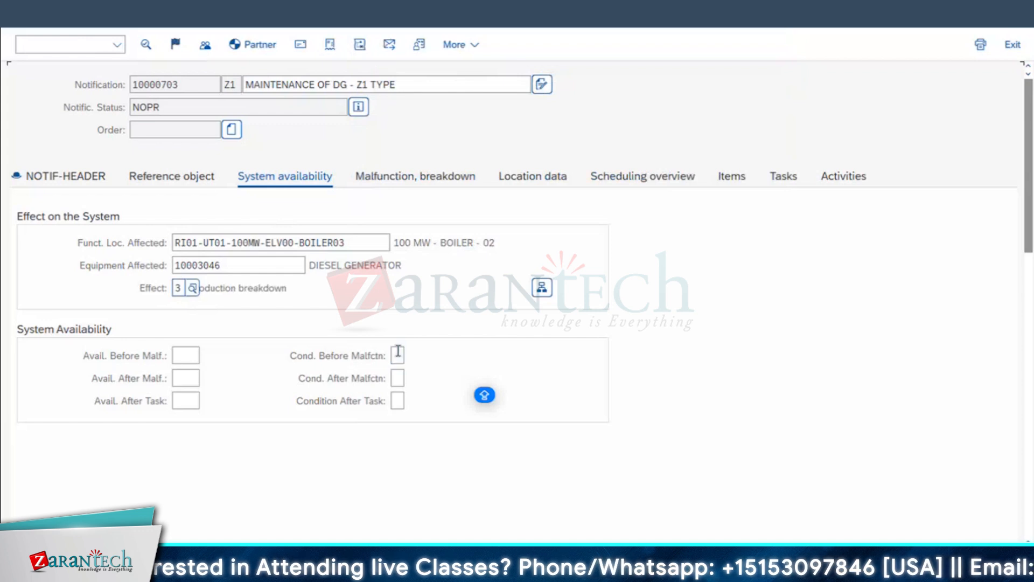
left_click(188, 356)
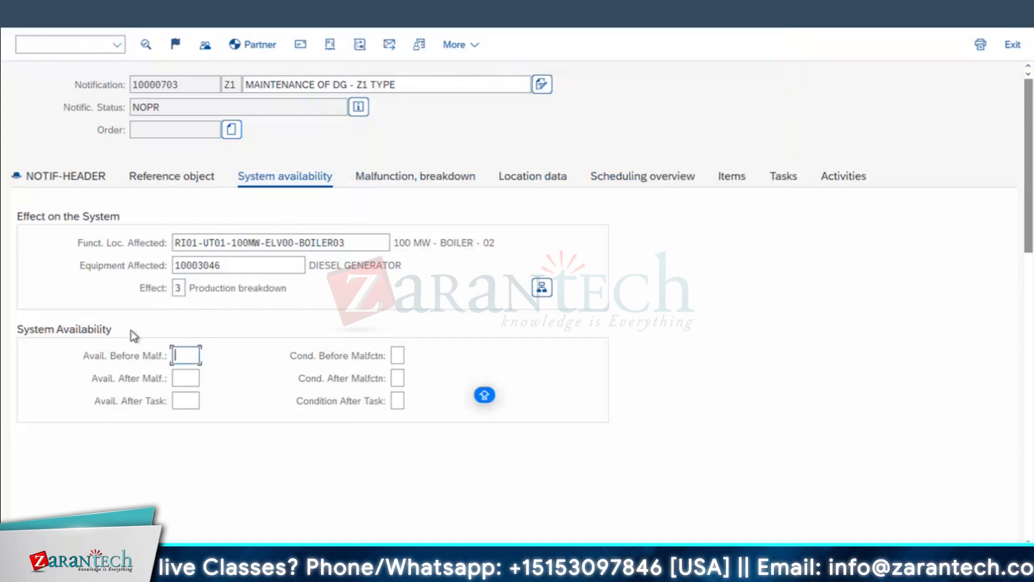
left_click(183, 375)
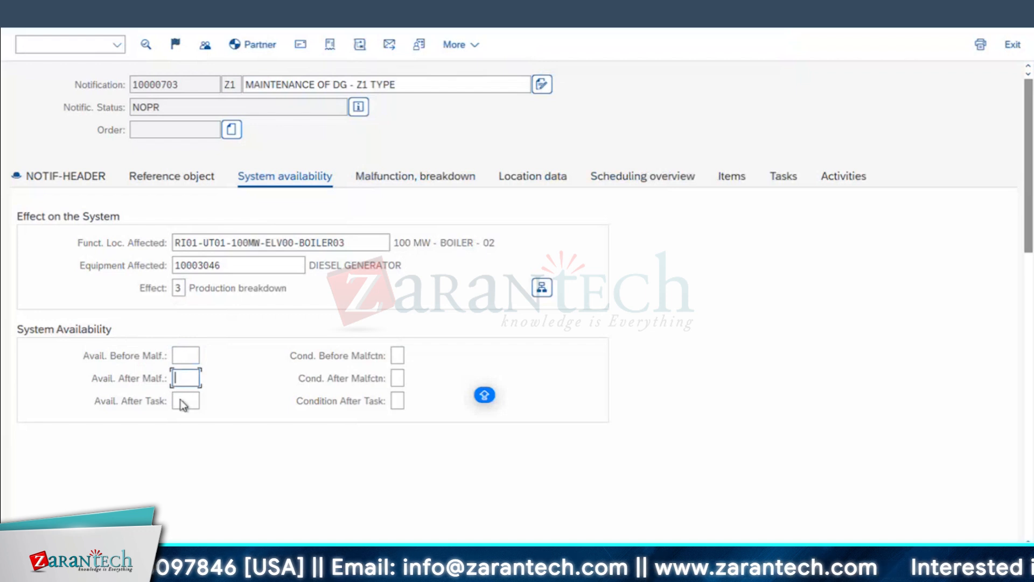
left_click(184, 402)
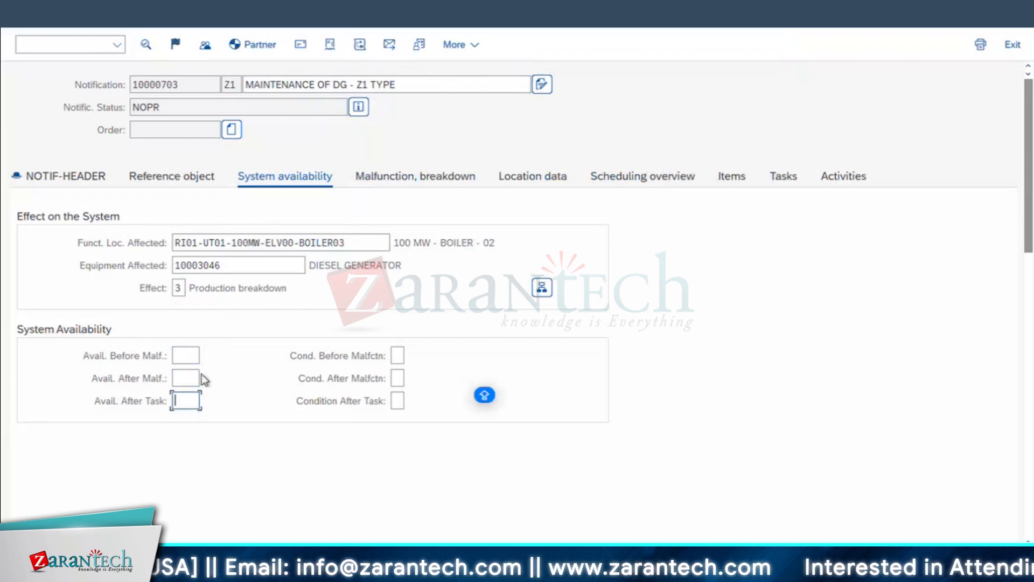
- Set the system condition before malfunction to 1 operational and the condition after malfunction to 3 out of order
left_click(399, 357)
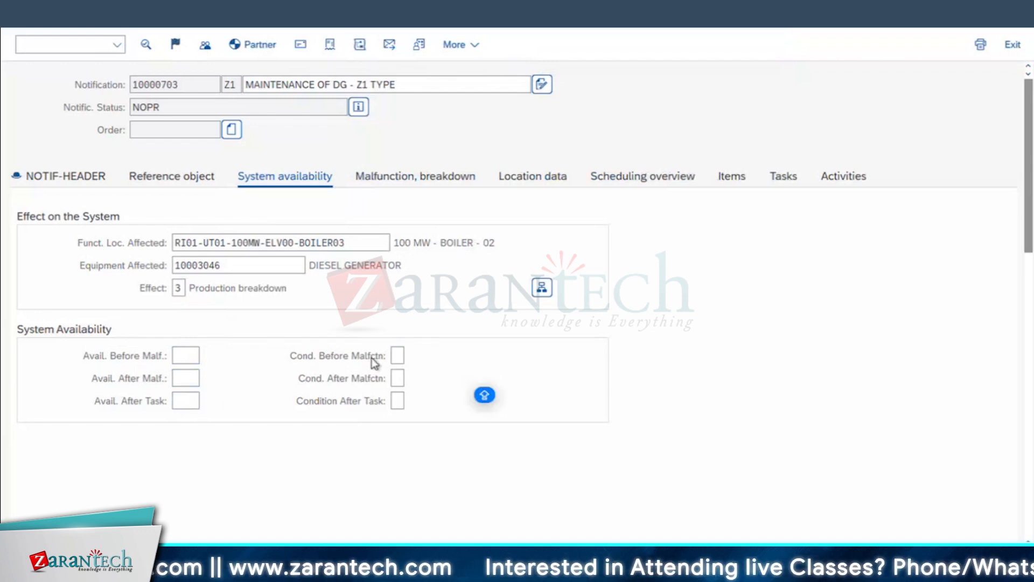
left_click(413, 360)
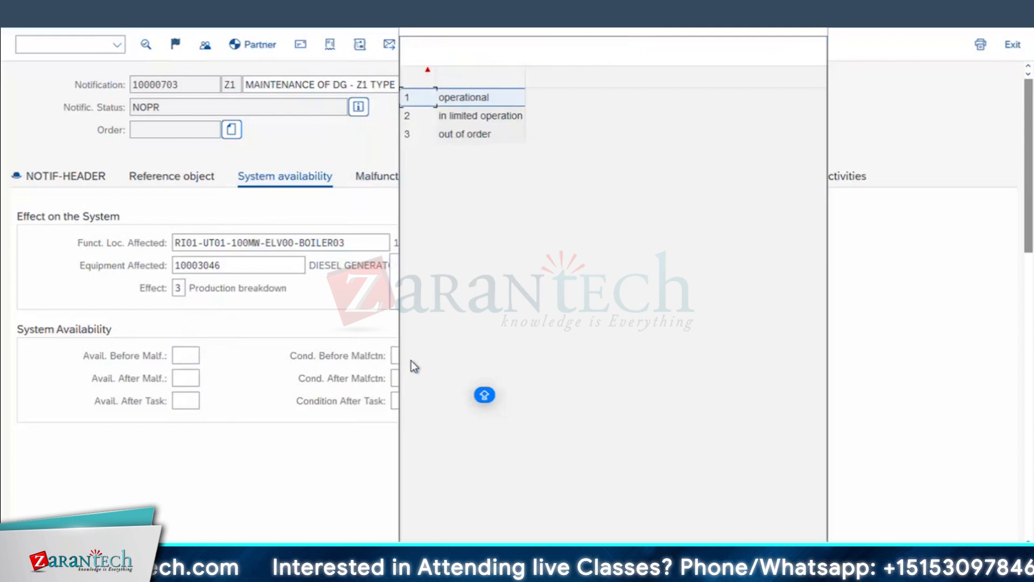
double_click(467, 101)
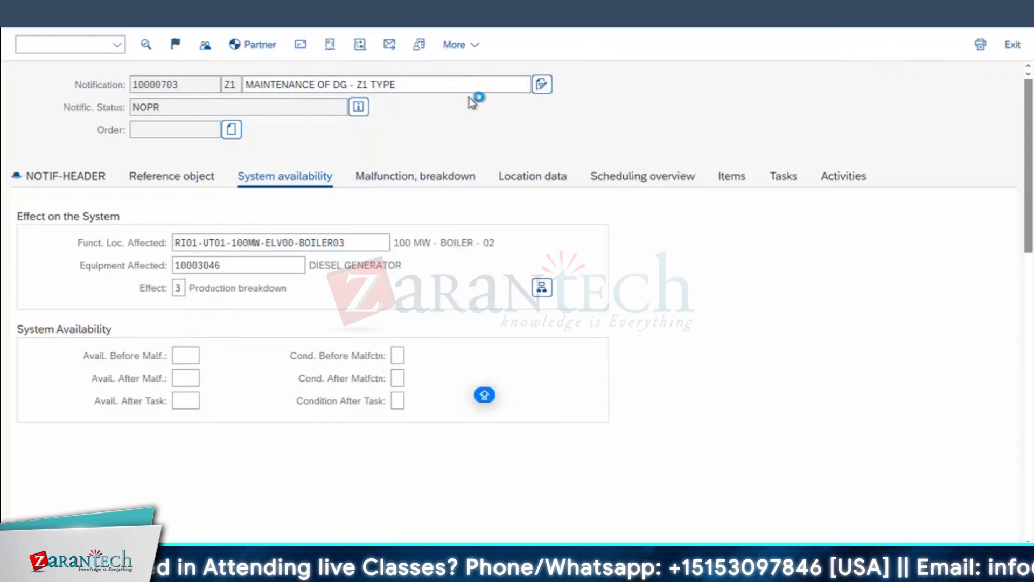
left_click(399, 377)
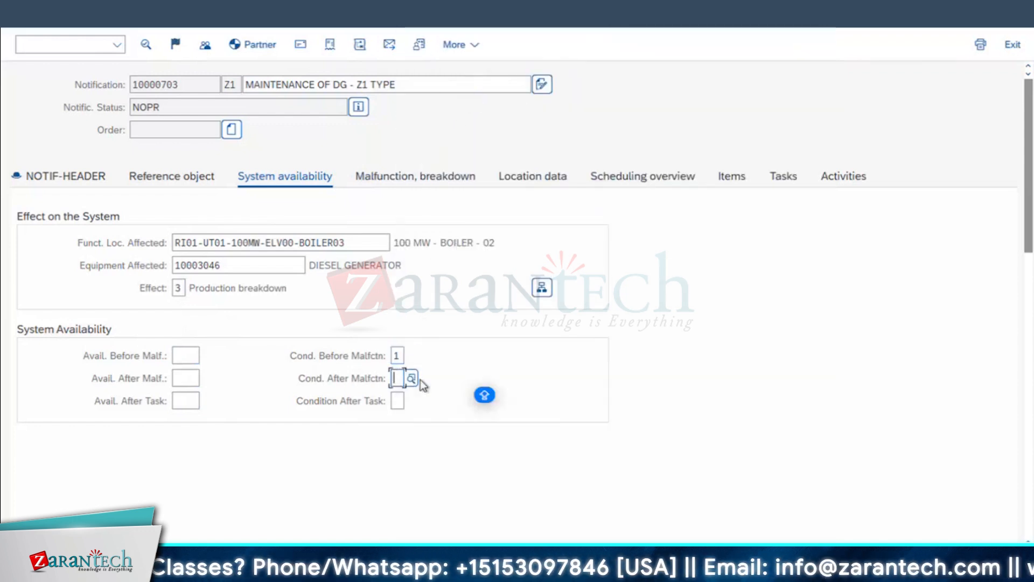
left_click(412, 379)
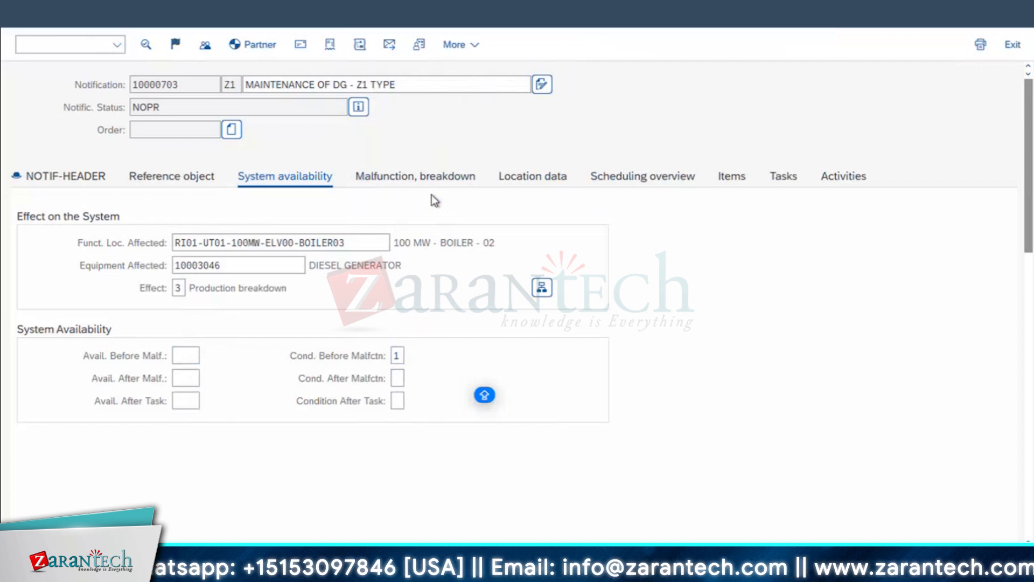
left_click(457, 137)
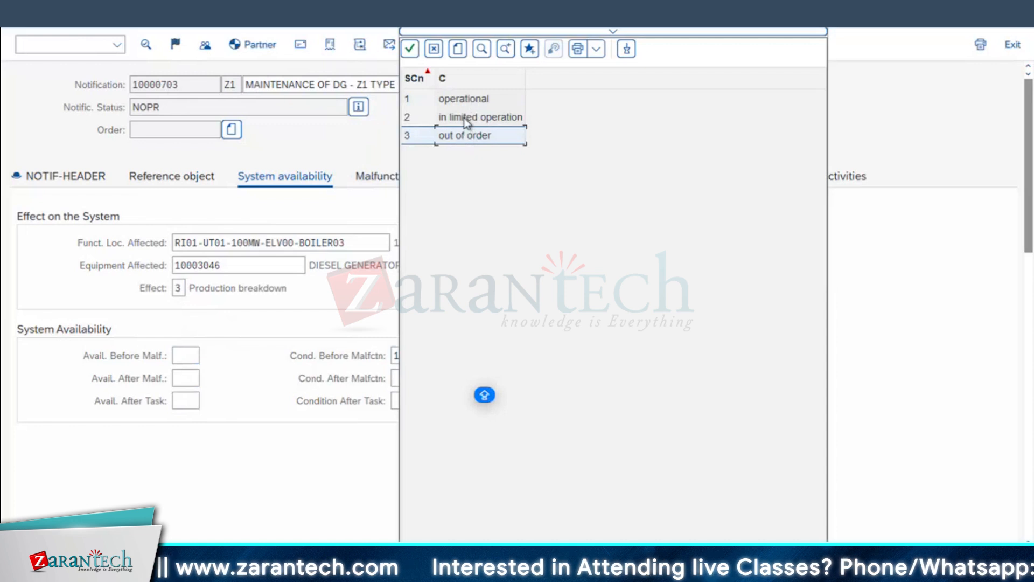
double_click(451, 138)
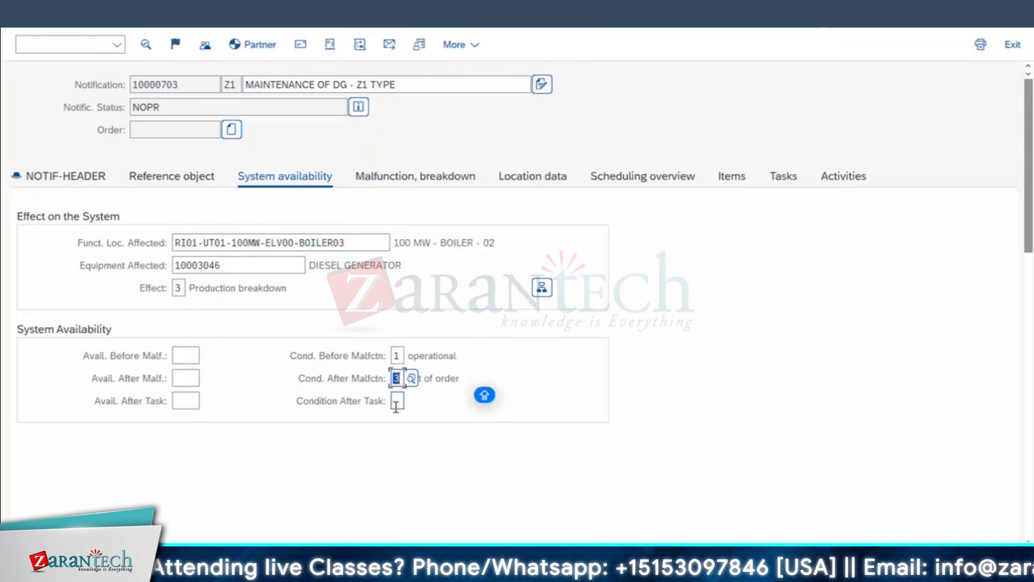
- Look over the notification's malfunction and breakdown data, location and account assignment data, and scheduling overview
left_click(425, 175)
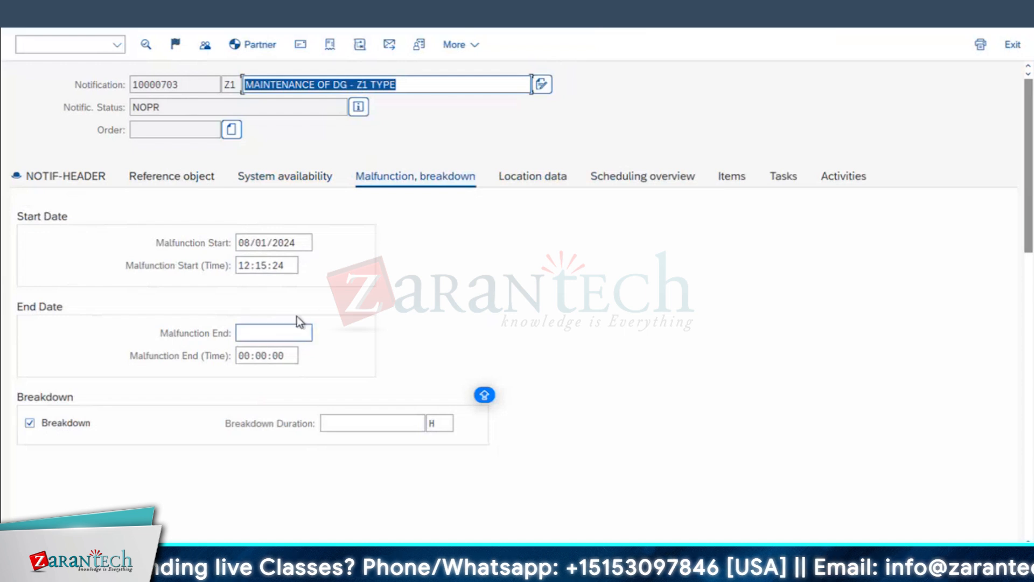
left_click(536, 172)
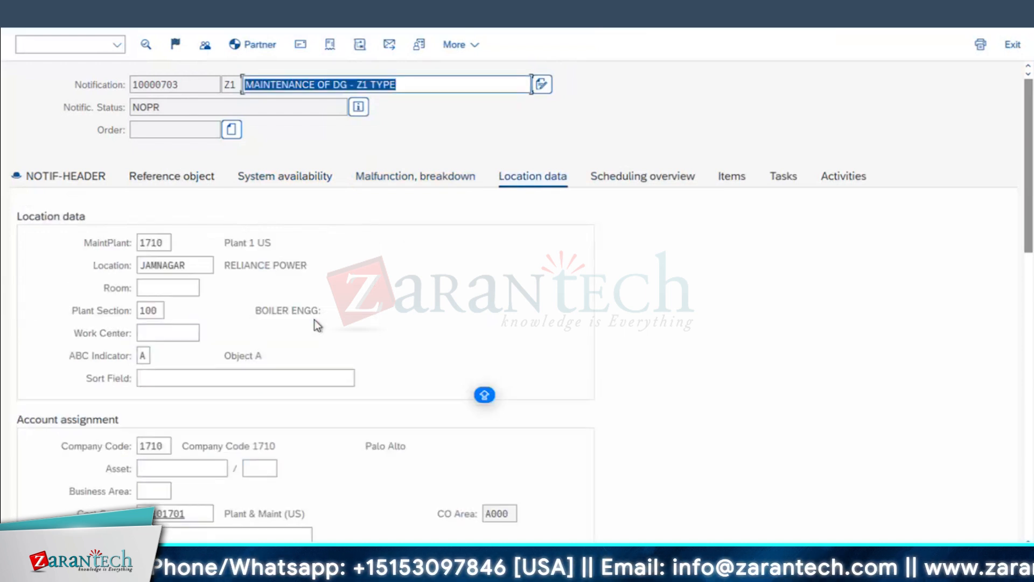
scroll(497, 287, "down", 1)
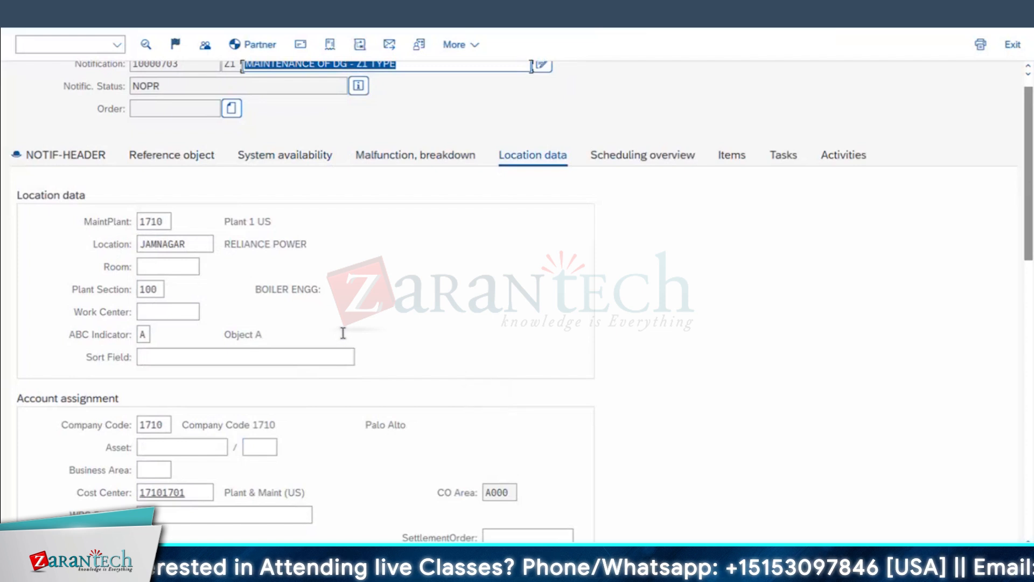
scroll(344, 335, "down", 1)
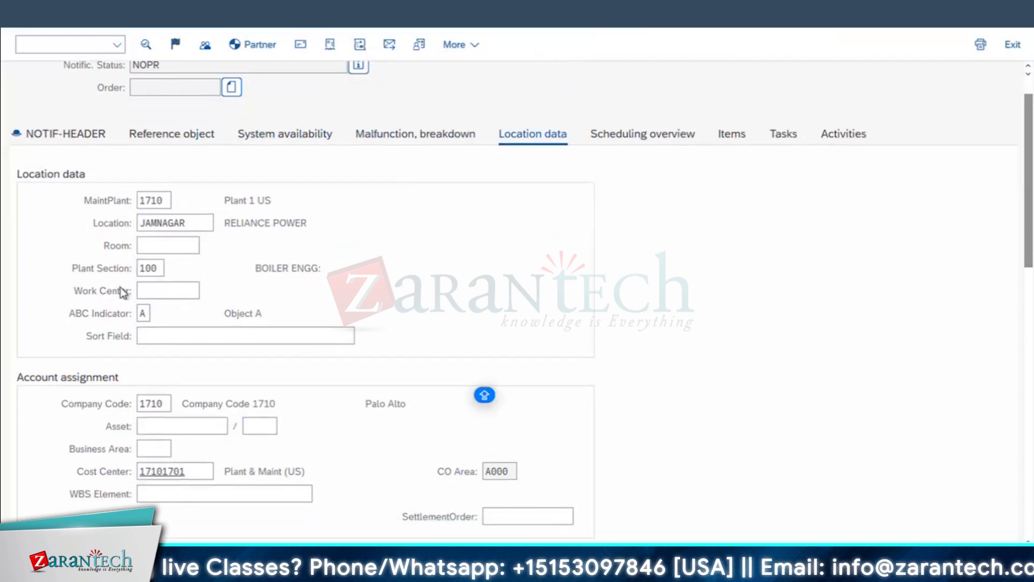
scroll(185, 288, "down", 2)
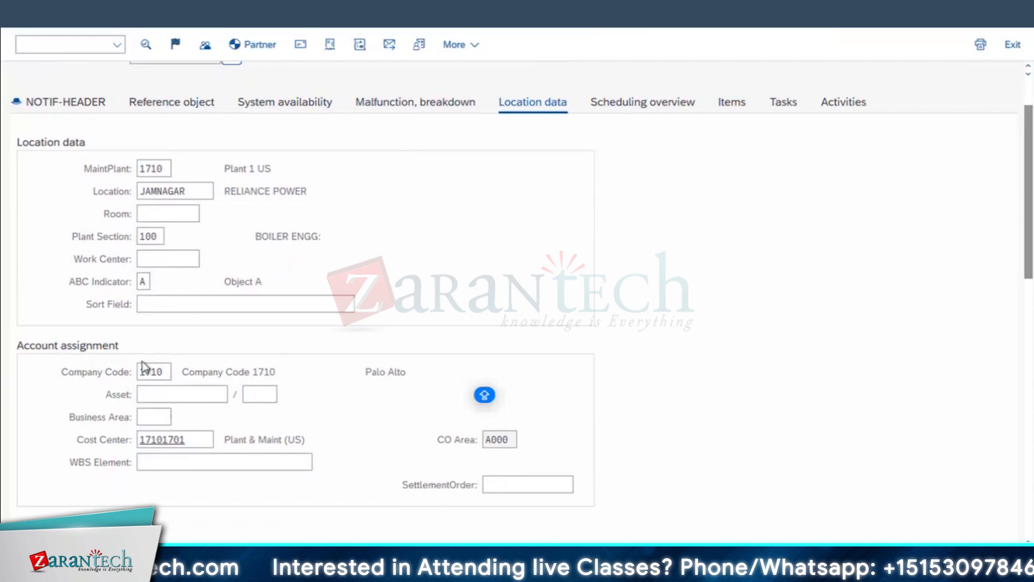
scroll(572, 93, "up", 3)
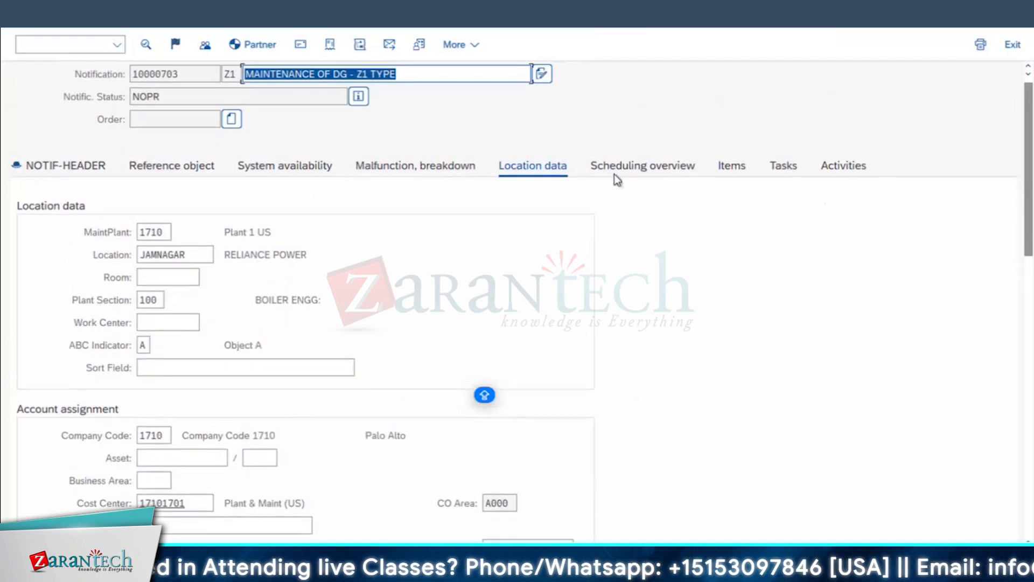
left_click(619, 163)
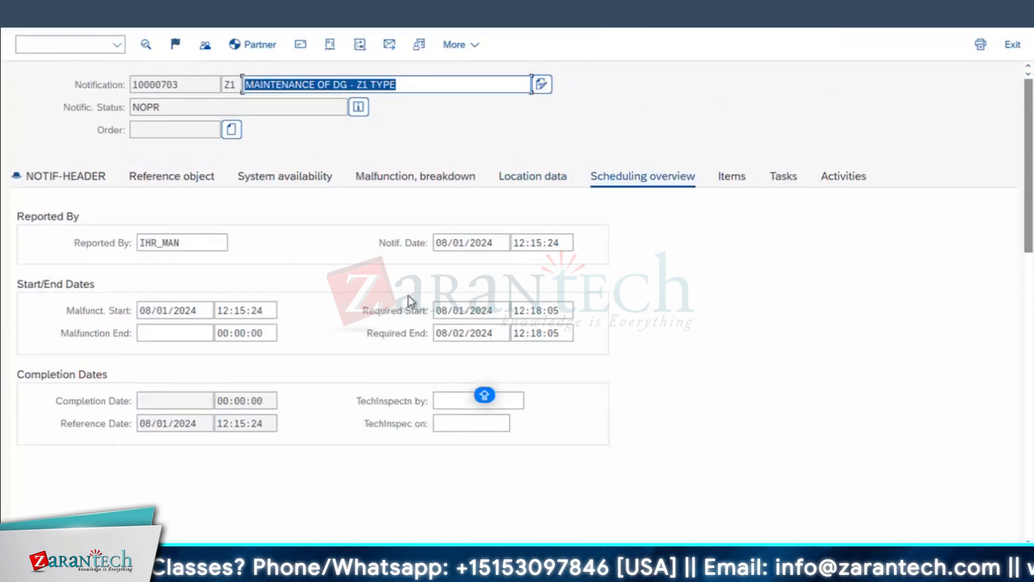
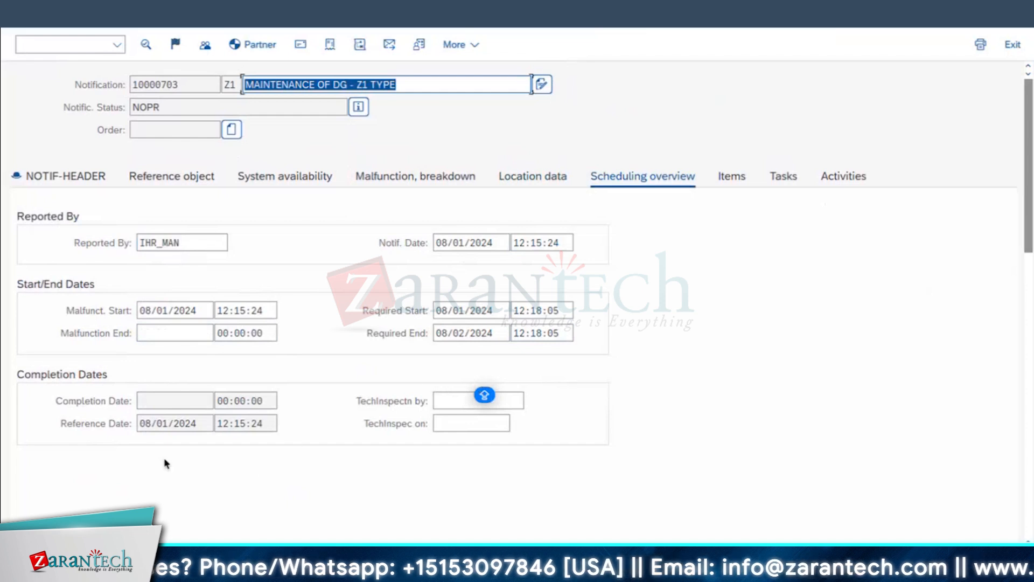
- Select the ENGINE item in the notification's item list and open its recorded causes
left_click(732, 182)
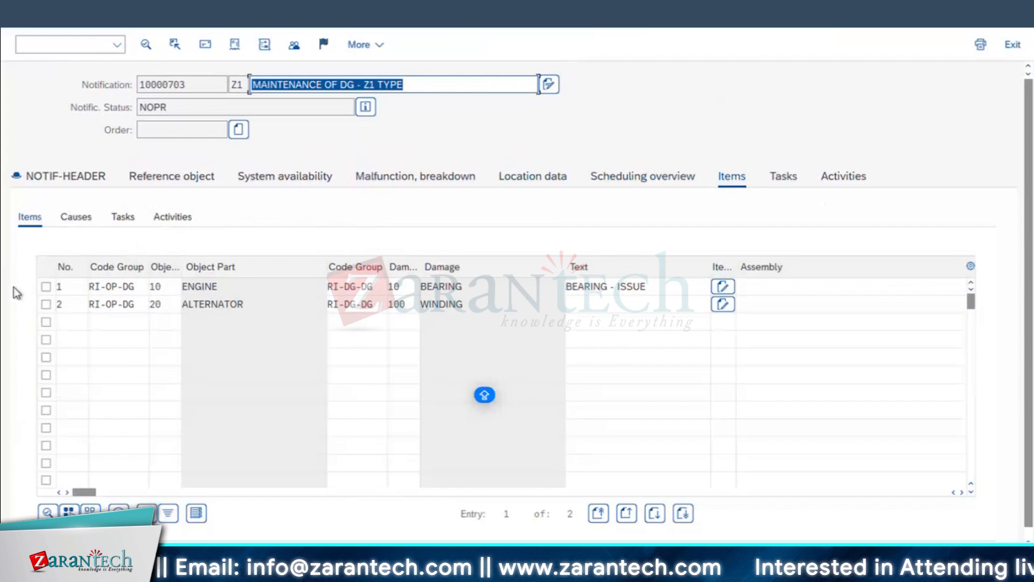
left_click(46, 287)
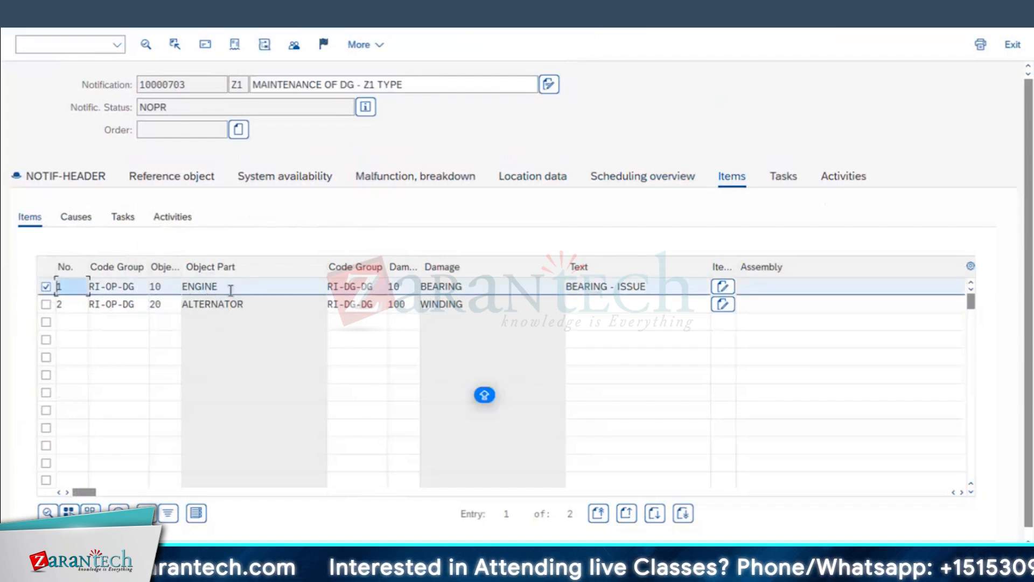
left_click(78, 219)
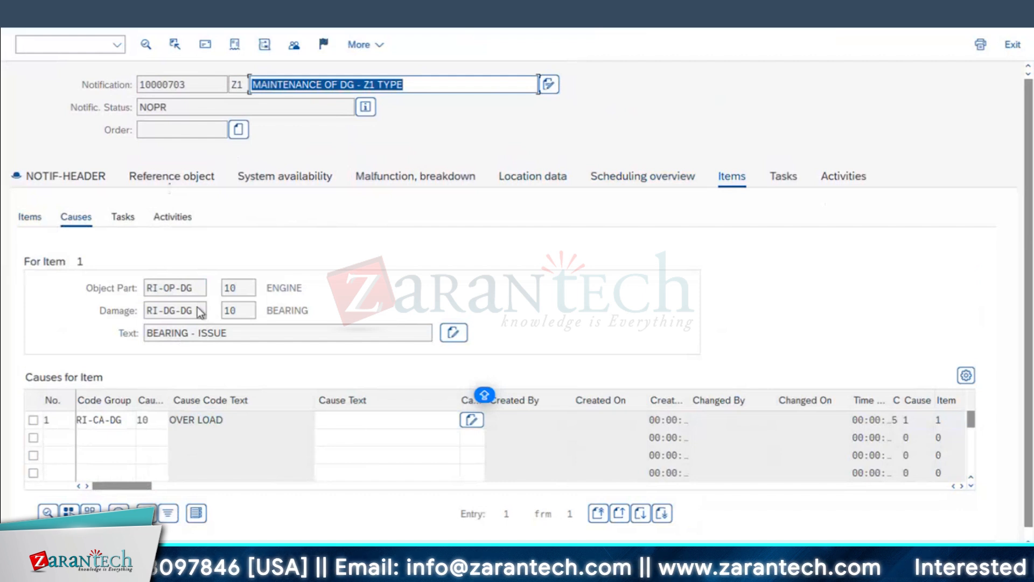
left_click_drag(236, 336, 21, 357)
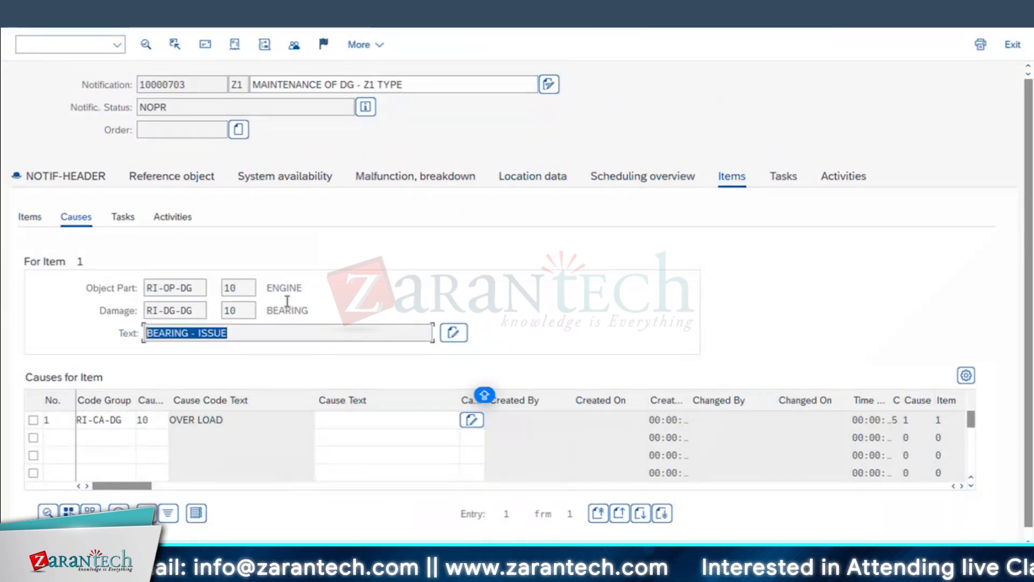
left_click_drag(221, 419, 124, 416)
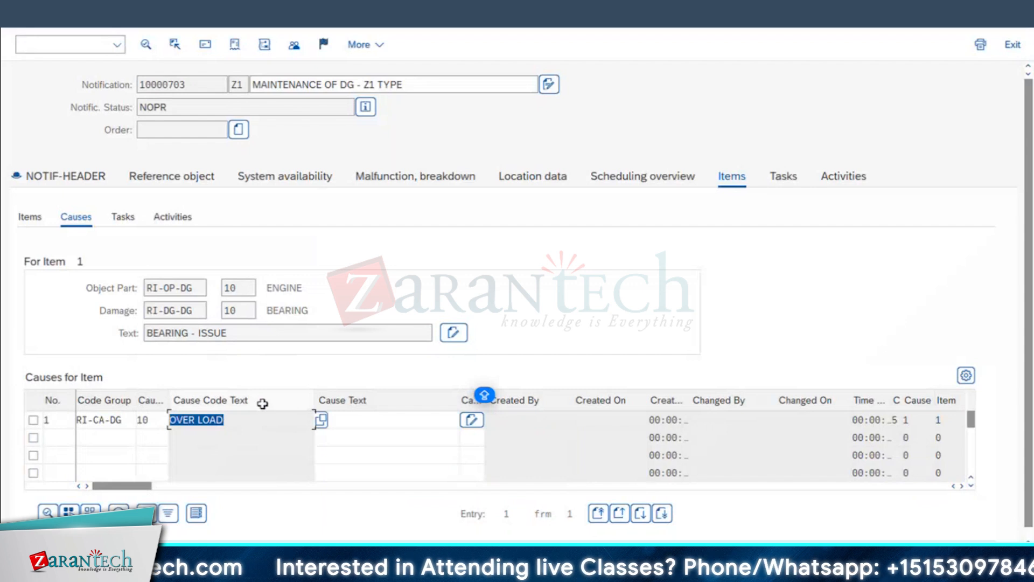
- Add cause code 20 HIGH TEMP as a second cause for the ENGINE item and open the cause catalog for a third row
left_click(123, 437)
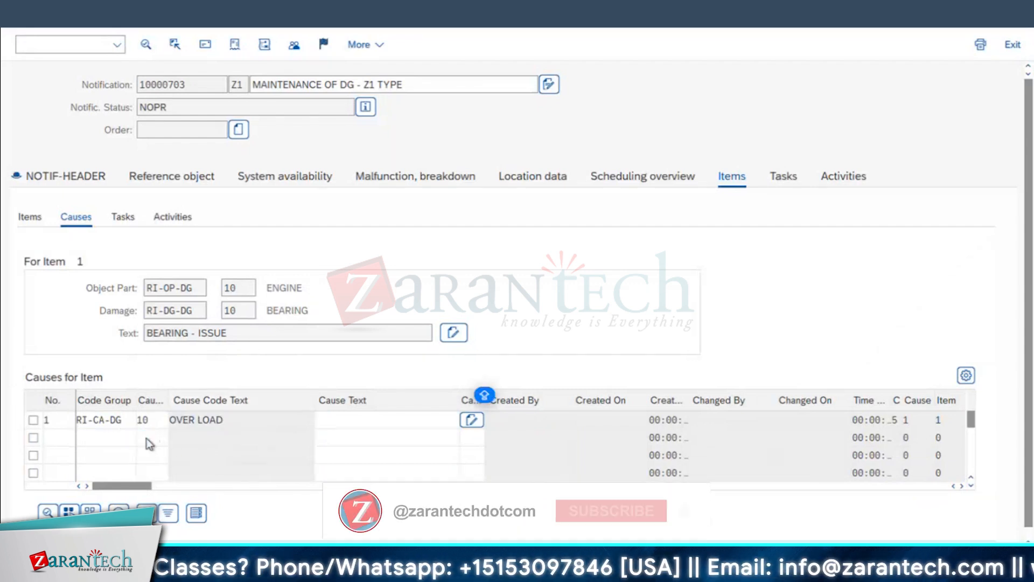
left_click(143, 437)
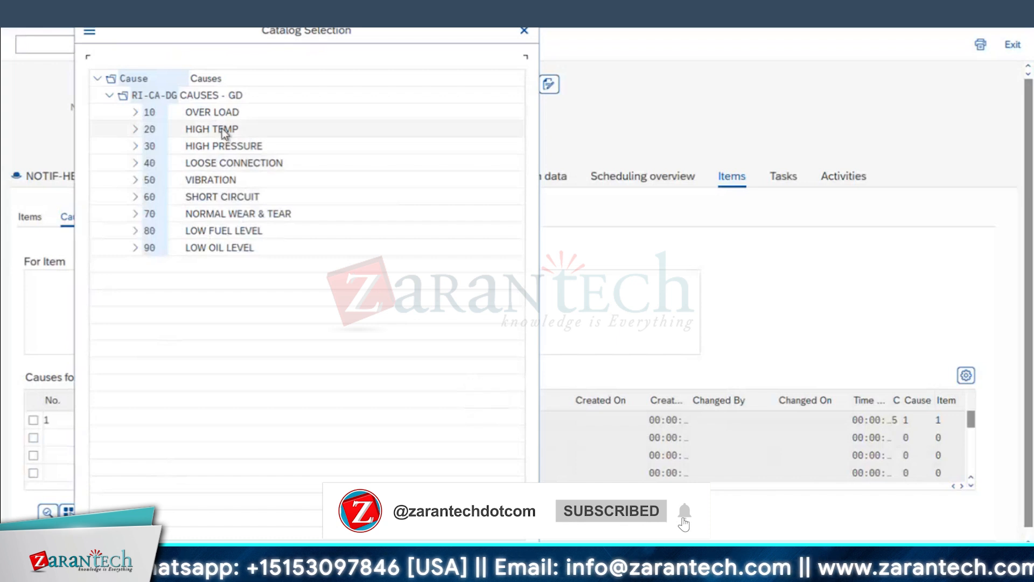
left_click(224, 135)
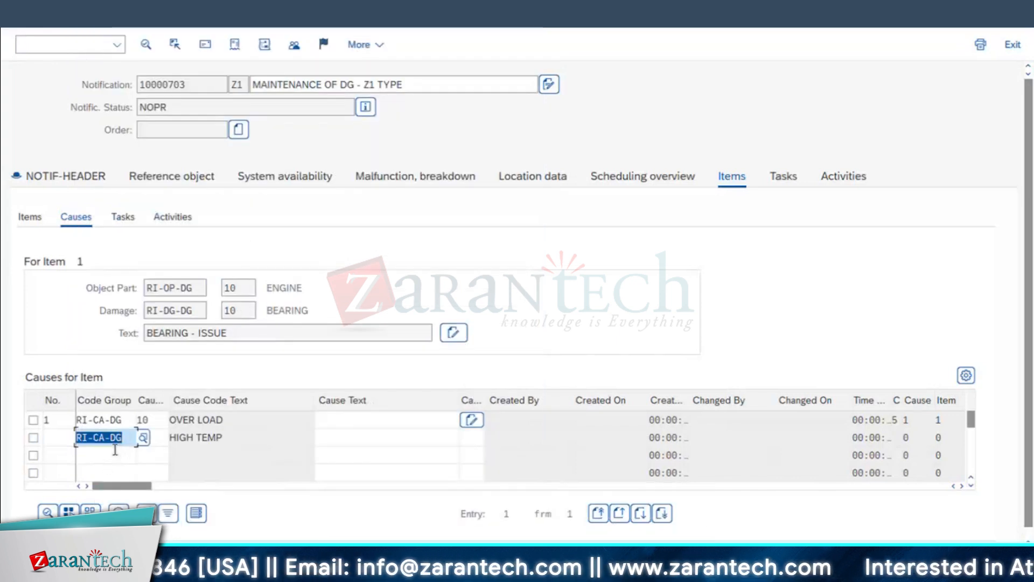
left_click(115, 455)
left_click(144, 455)
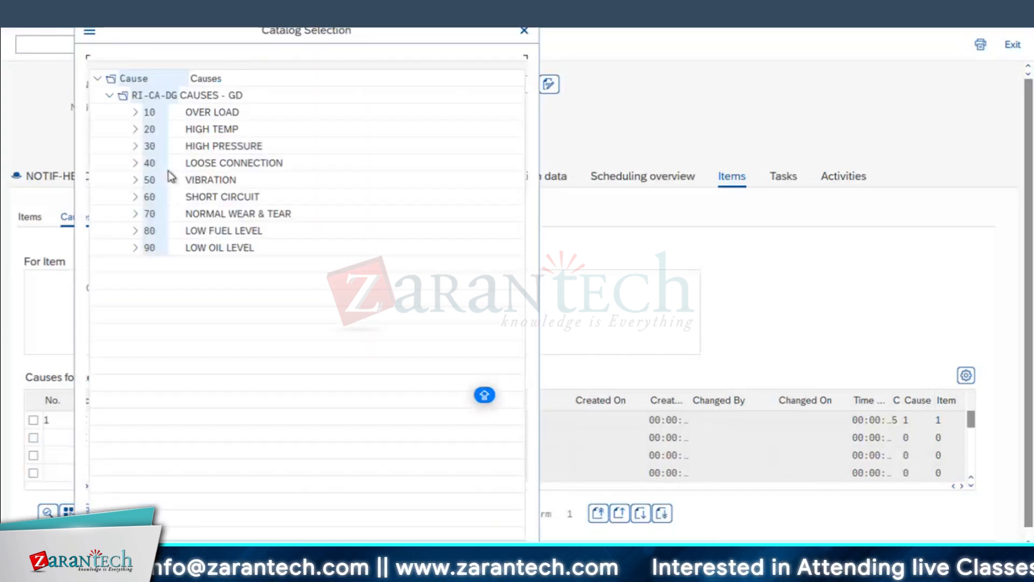
- Add the causes 50 VIBRATION and 90 LOW OIL LEVEL to the bearing item's cause list and confirm the entries
left_click(222, 181)
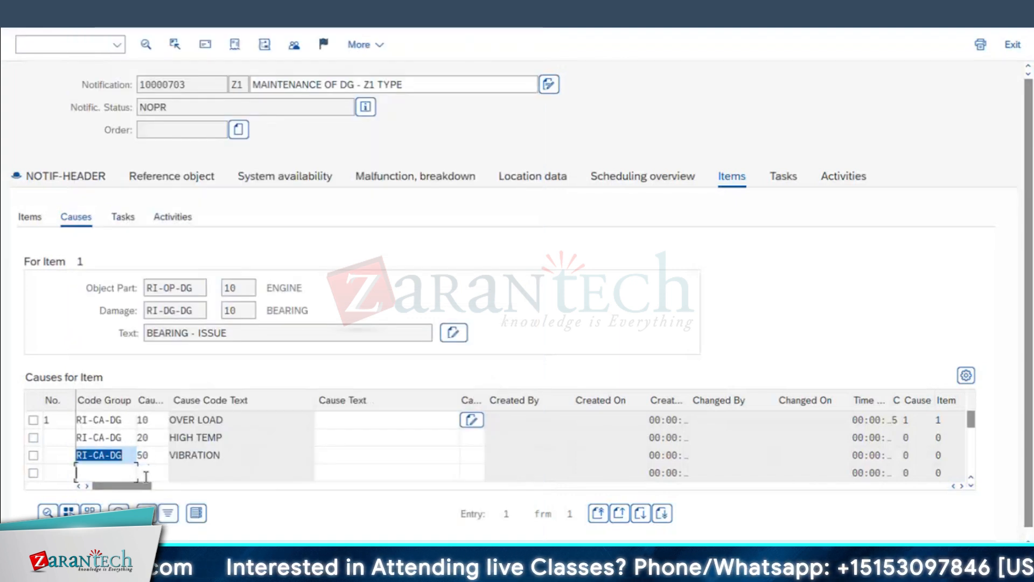
left_click(125, 474)
left_click(144, 473)
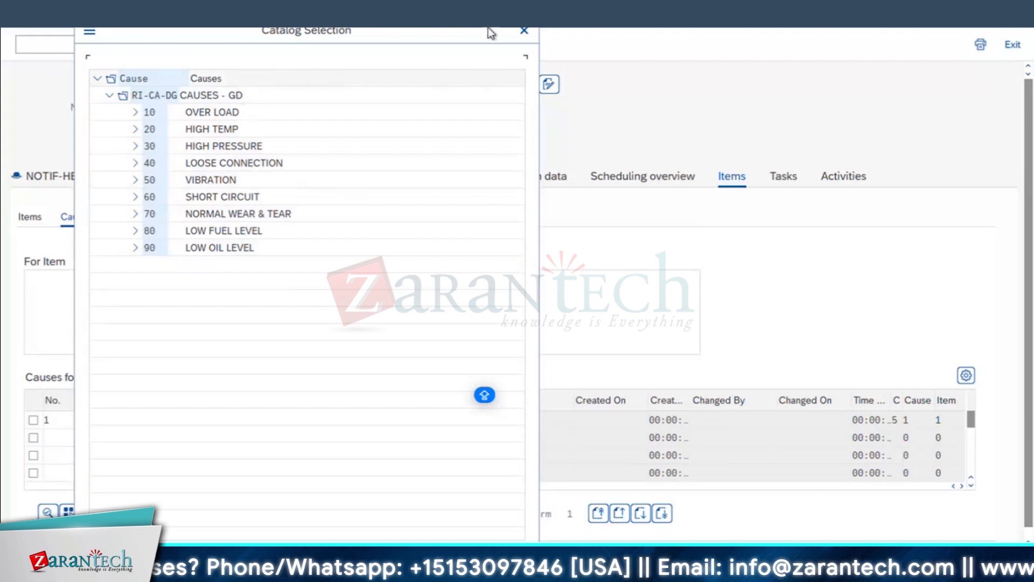
left_click(524, 30)
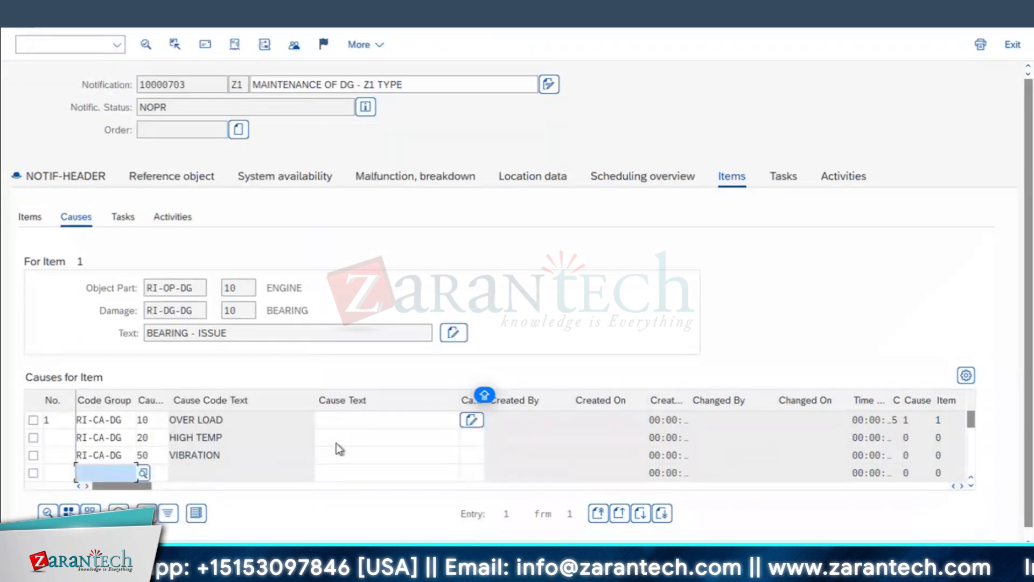
left_click(143, 473)
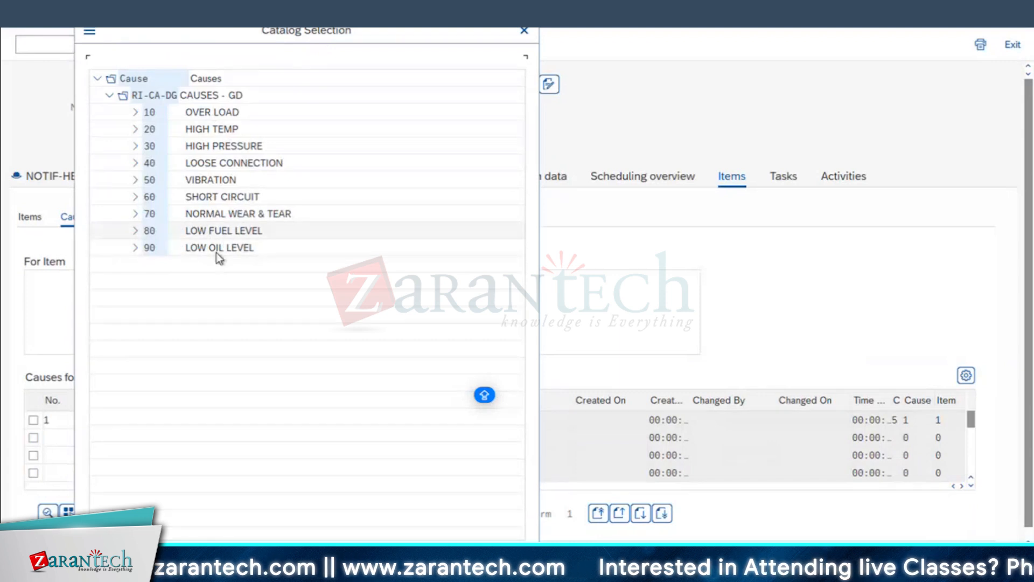
double_click(216, 249)
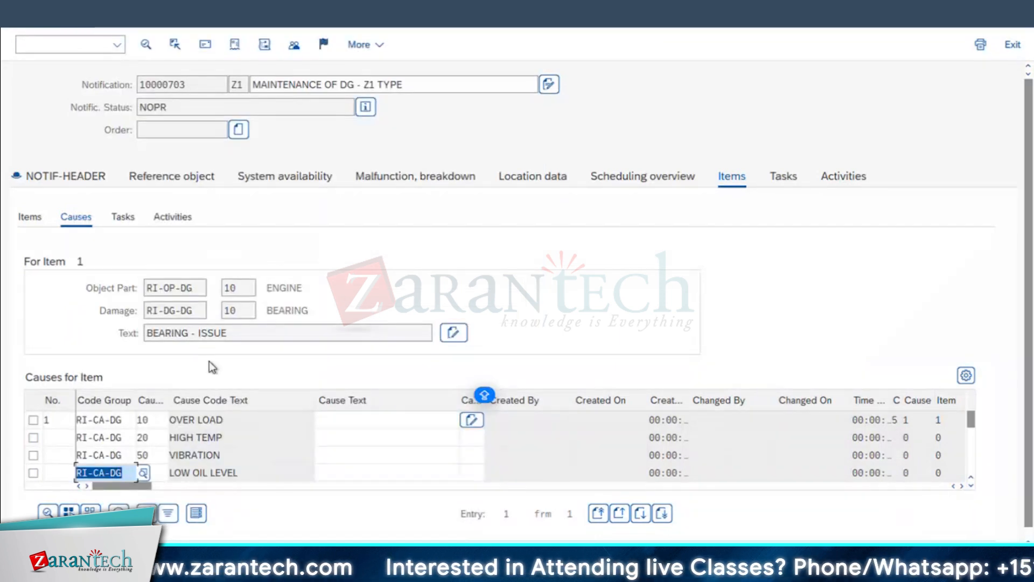
key("Return")
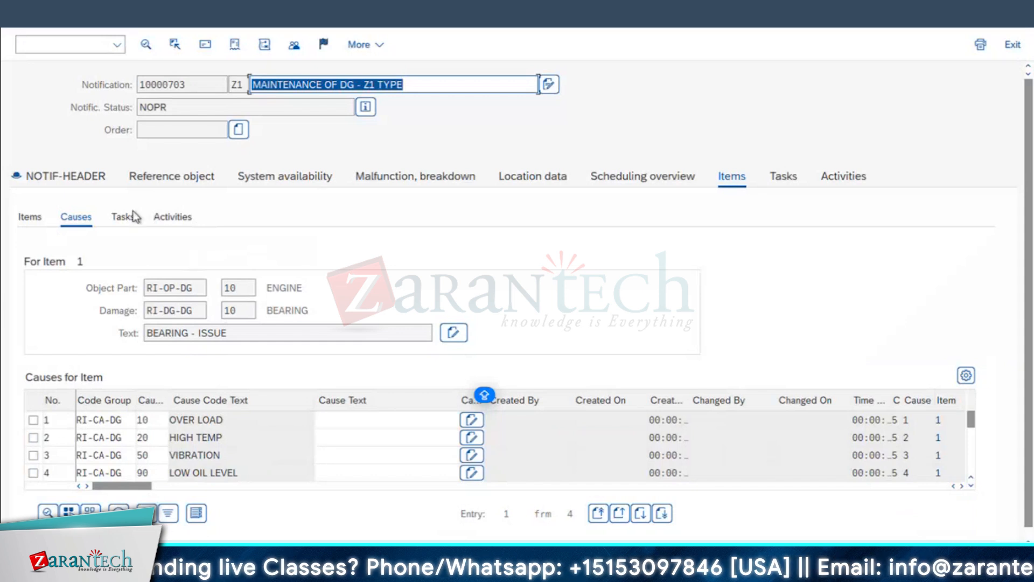
- Add the notification tasks 10 REPLACE THE BEARING and 100 RE WINDING TO BE DONE from the RI-TA-DG code group
left_click(799, 183)
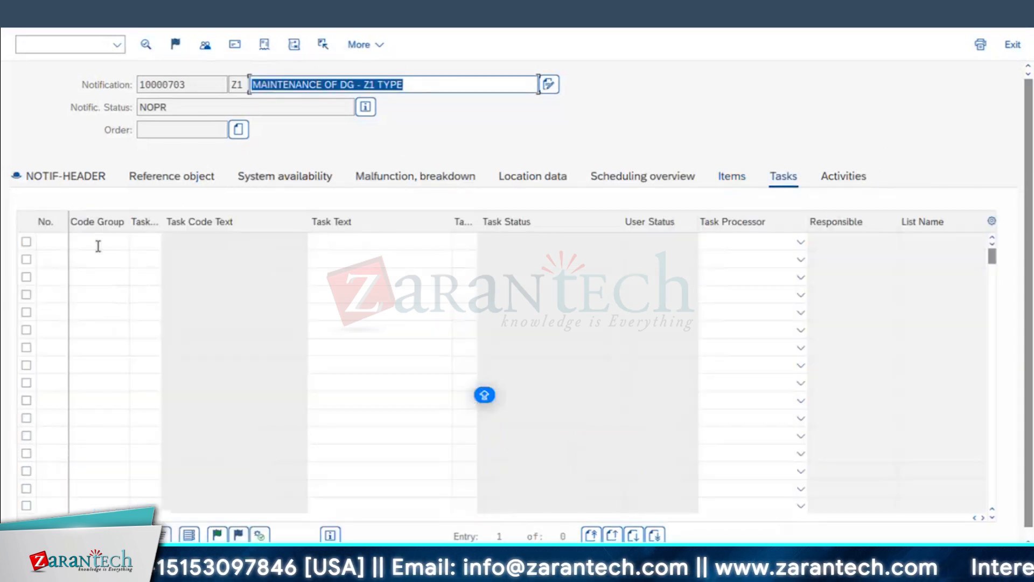
left_click(135, 245)
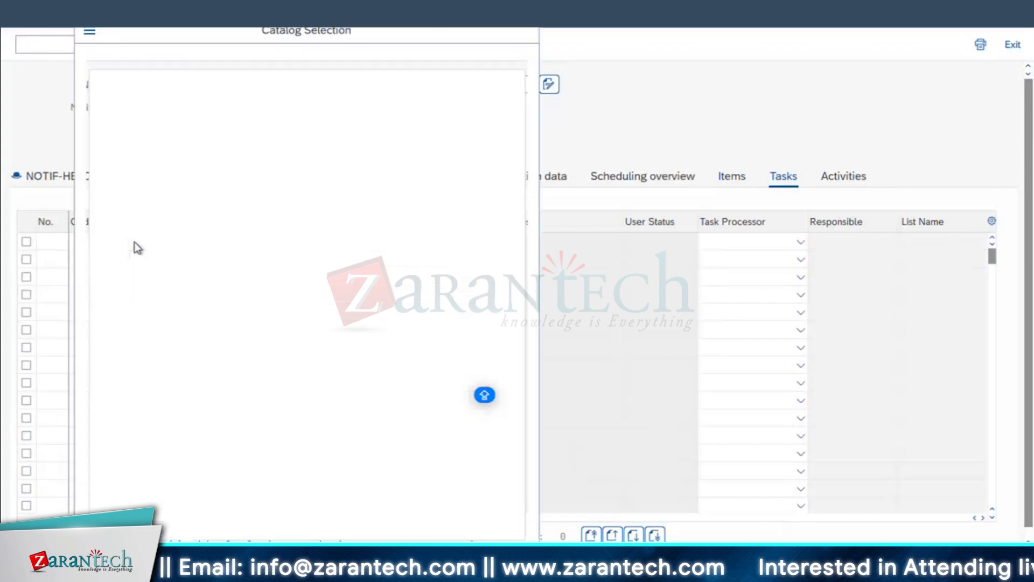
double_click(232, 110)
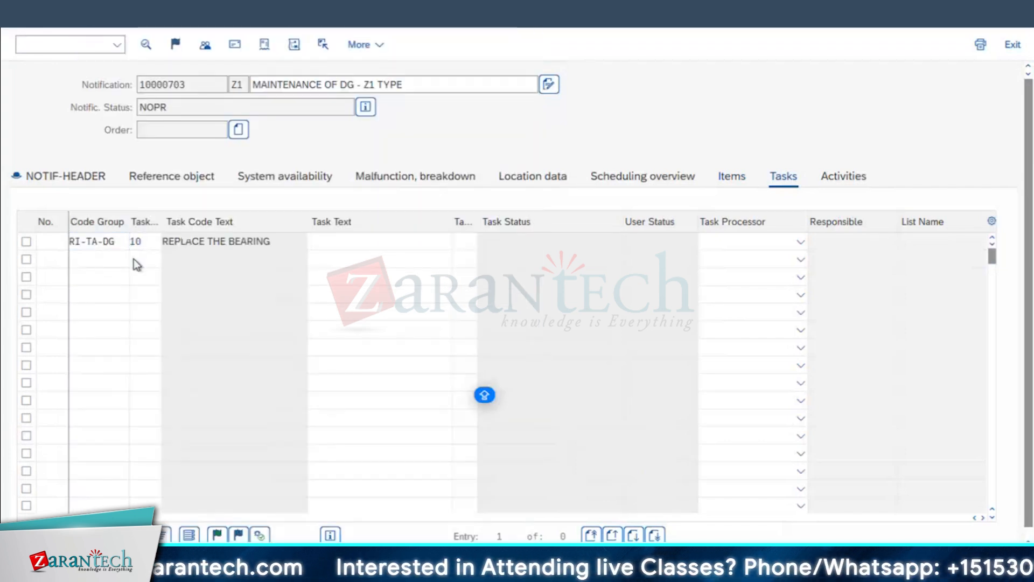
left_click(133, 259)
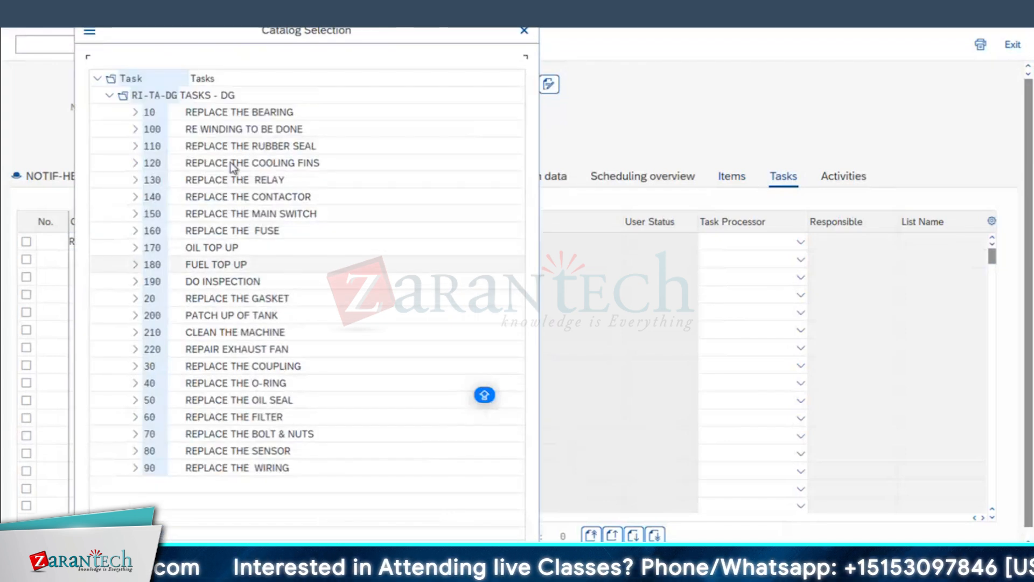
double_click(219, 129)
- Add the tasks 170 OIL TOP UP and 190 DO INSPECTION from the RI-TA-DG catalog and confirm the task list
left_click(130, 281)
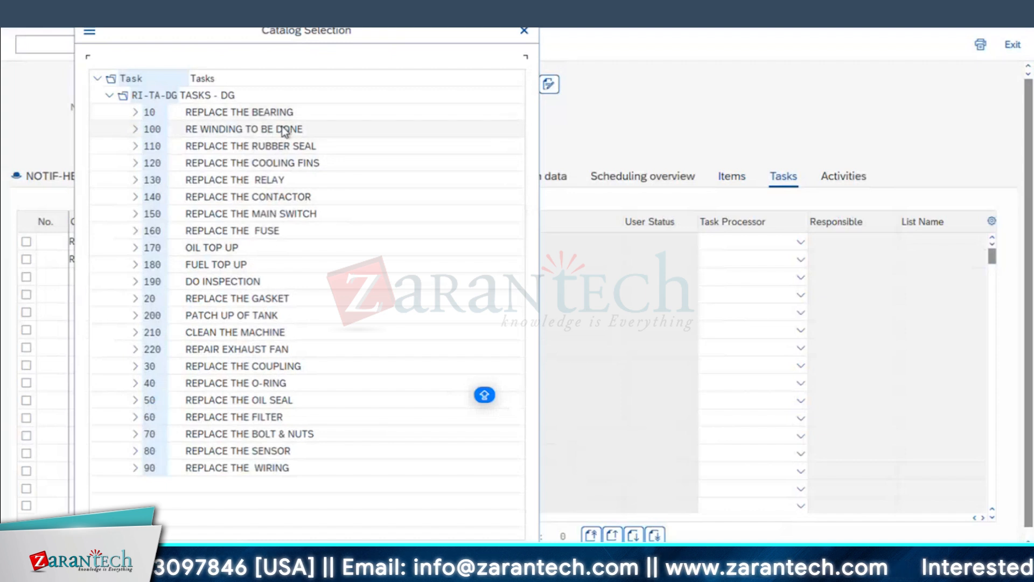
left_click_drag(237, 31, 368, 48)
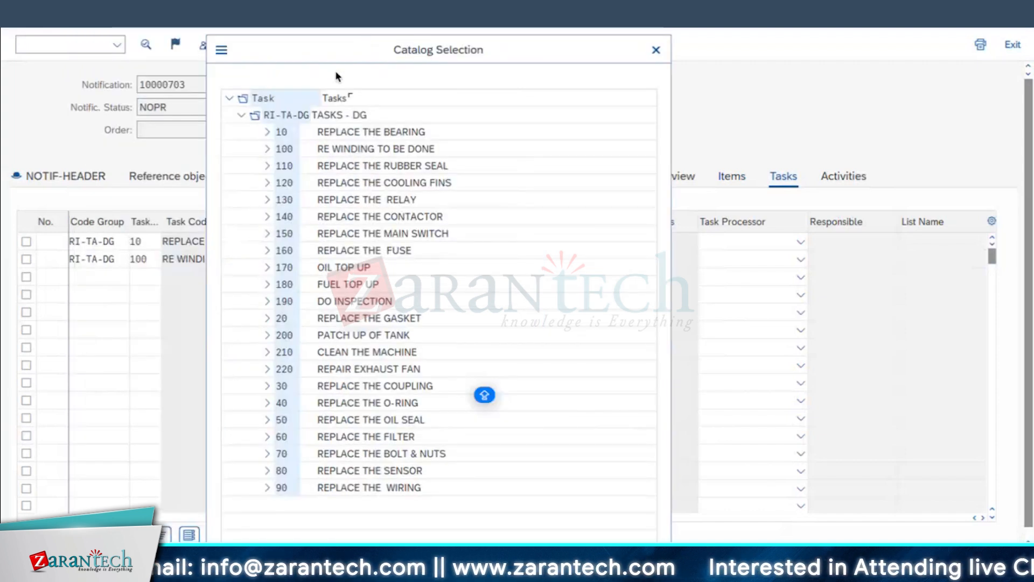
left_click(358, 268)
left_click(136, 295)
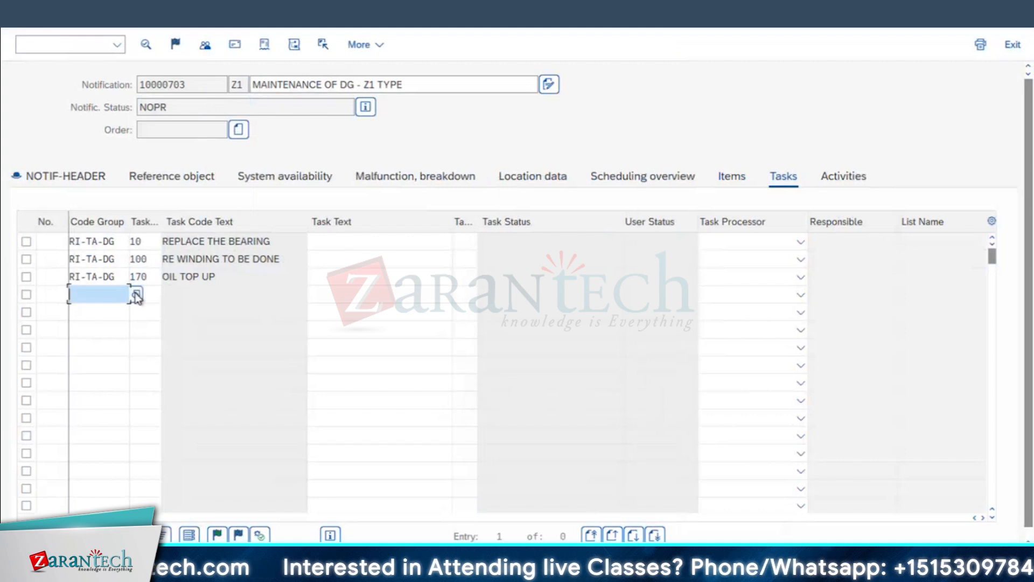
left_click(136, 295)
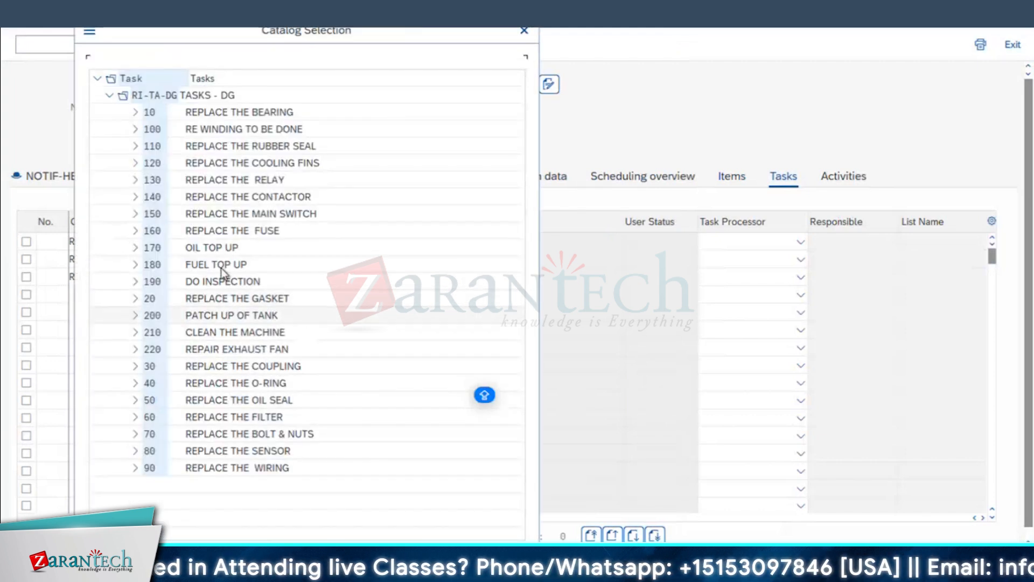
left_click(220, 251)
left_click(222, 281)
key("Return")
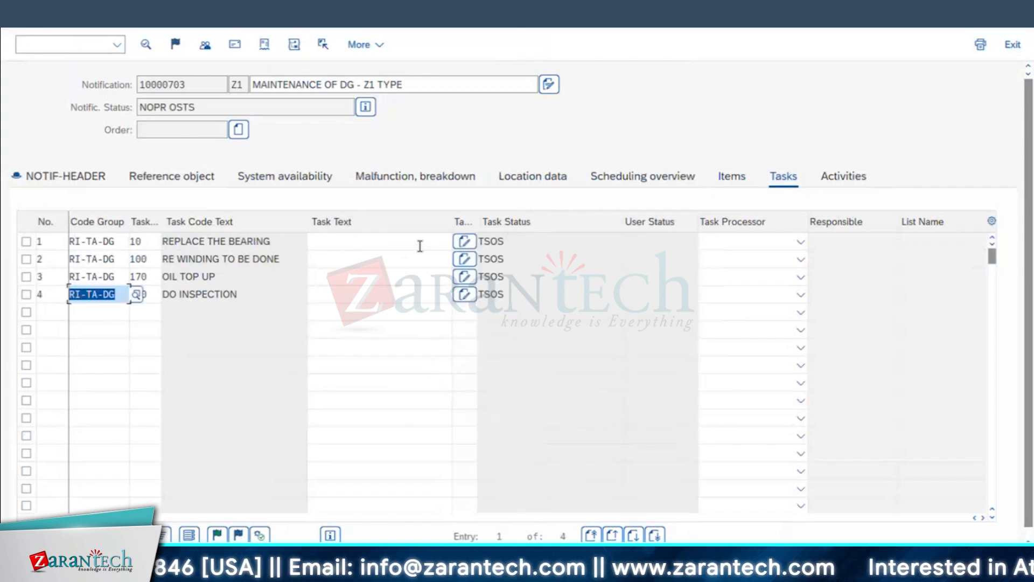
- Set the task processor of the REPLACE THE BEARING task to User responsible and narrow the Task Status column
left_click(493, 241)
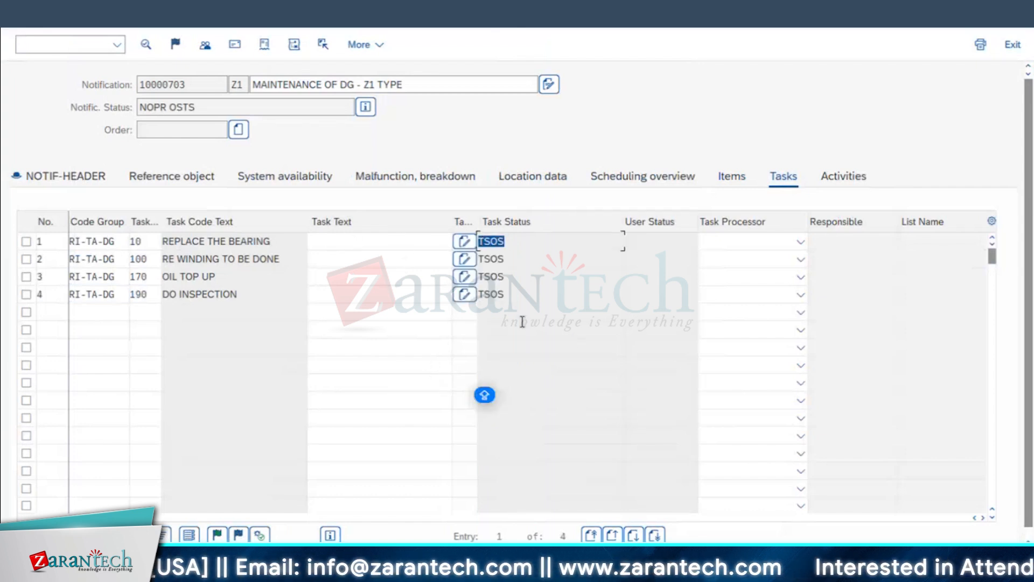
left_click(800, 242)
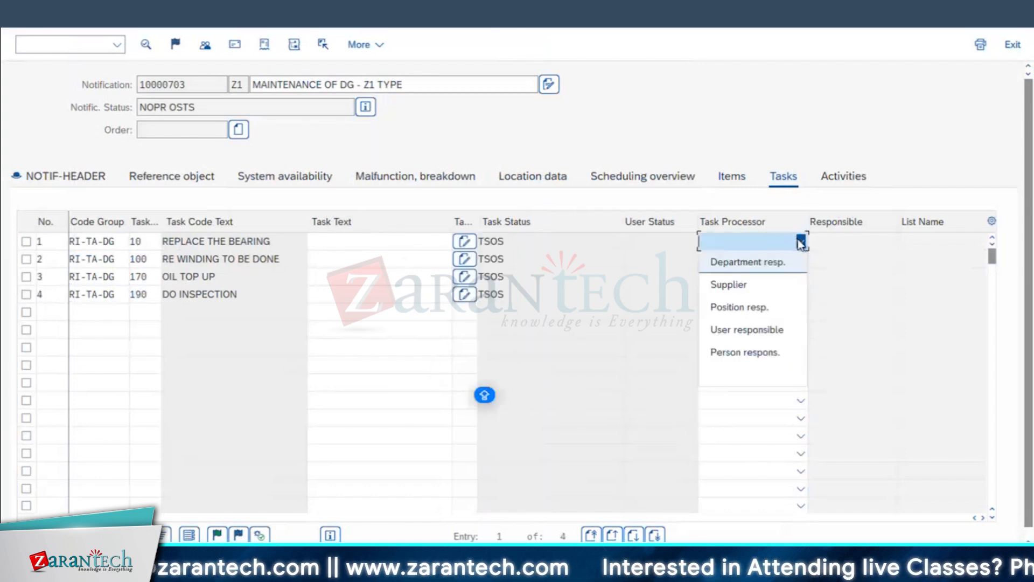
left_click(748, 330)
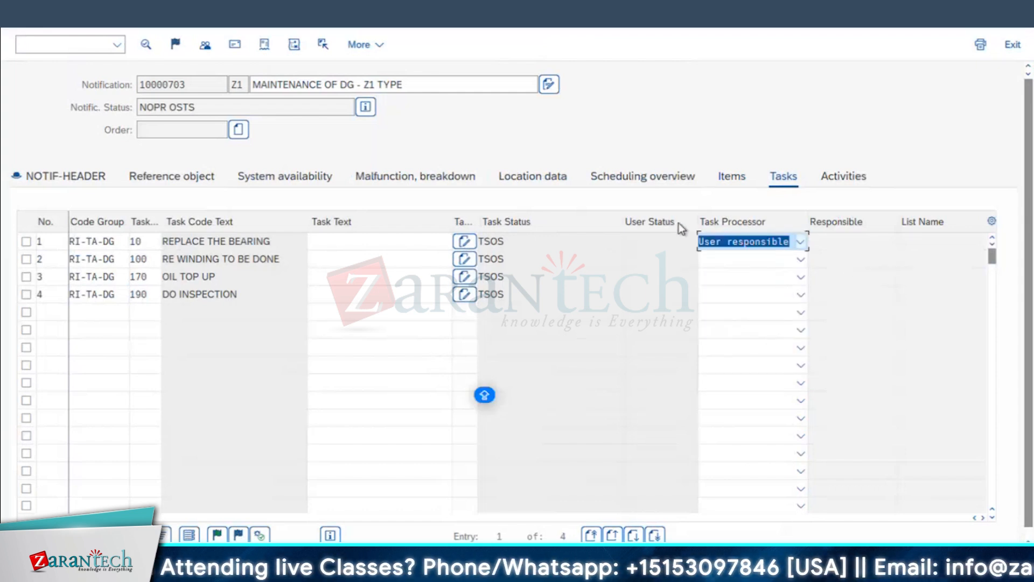
left_click_drag(623, 221, 531, 220)
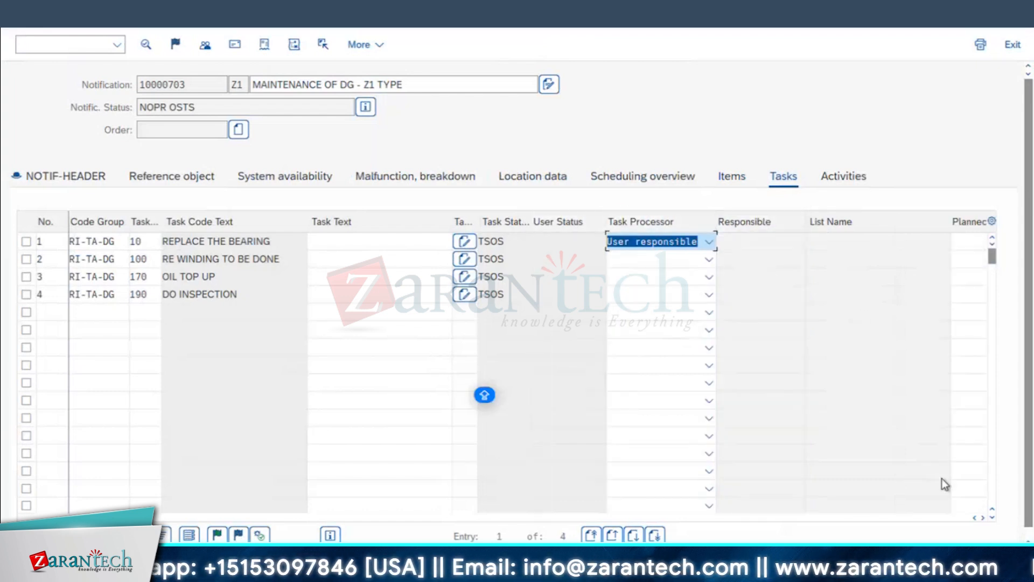
left_click(983, 518)
left_click(984, 518)
left_click(983, 517)
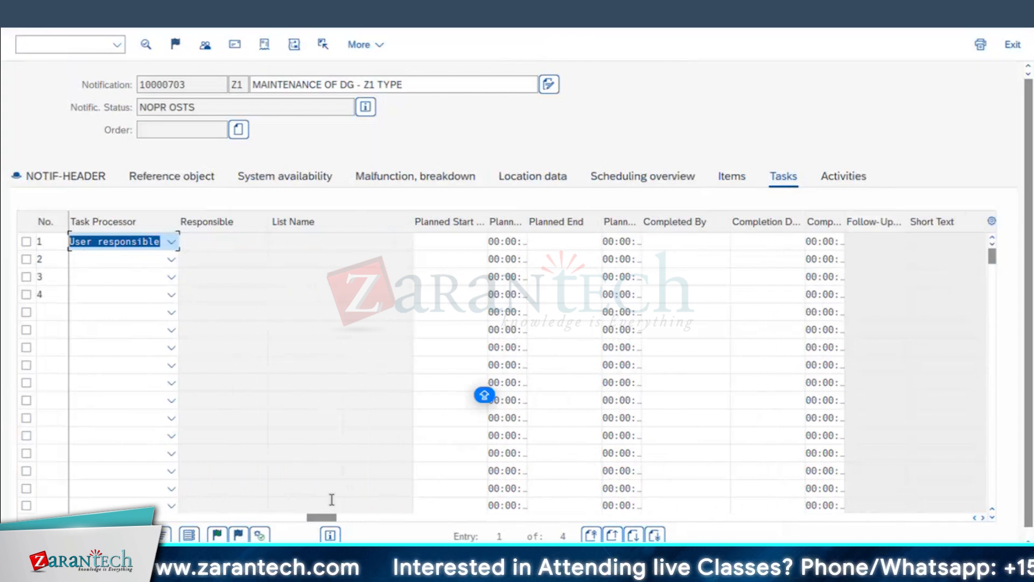
left_click_drag(329, 519, 143, 503)
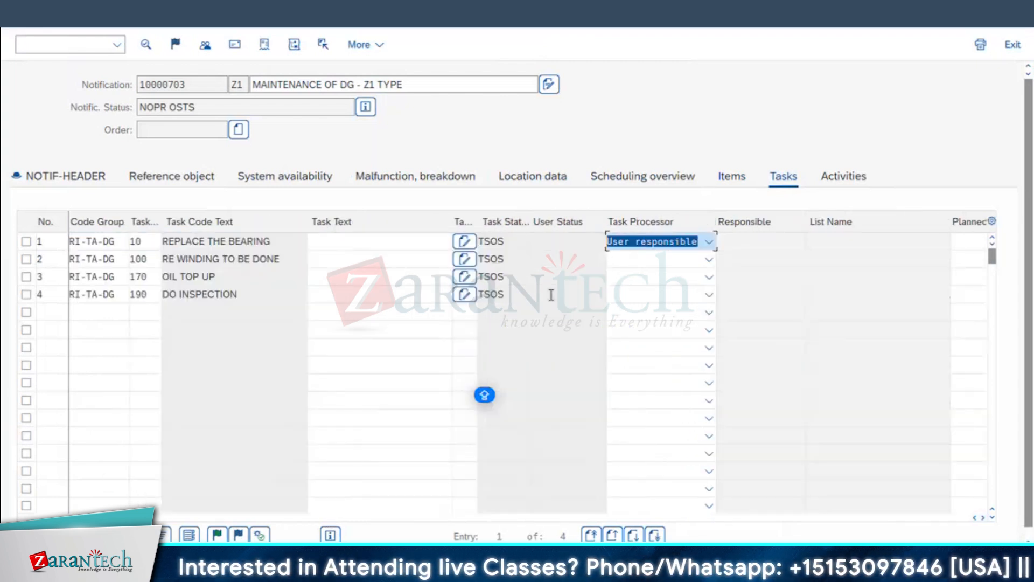
- Release all four notification tasks together, checking the notification's system status details before the release
left_click(26, 242)
left_click(26, 259)
left_click(26, 276)
left_click(26, 295)
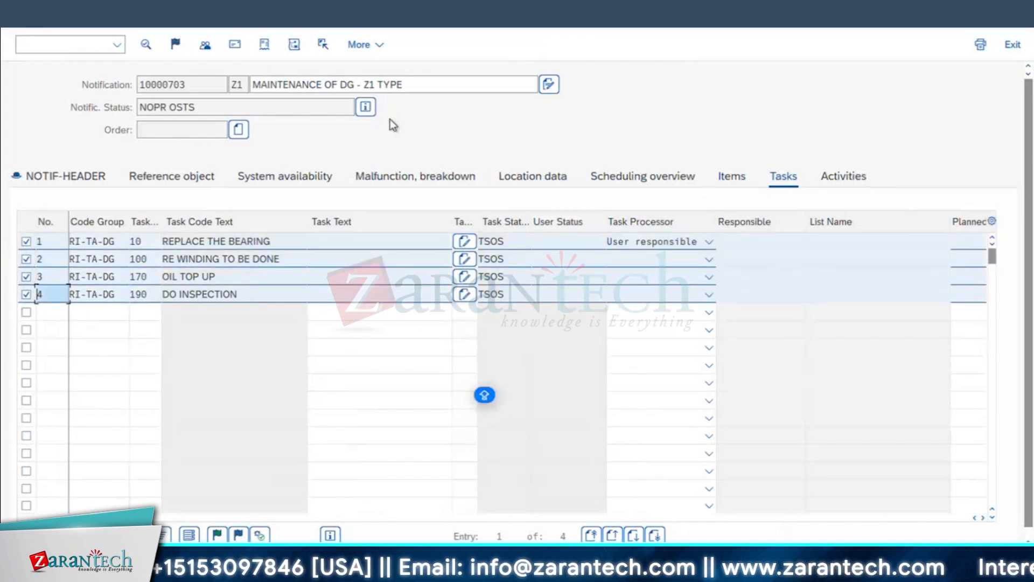
left_click(366, 106)
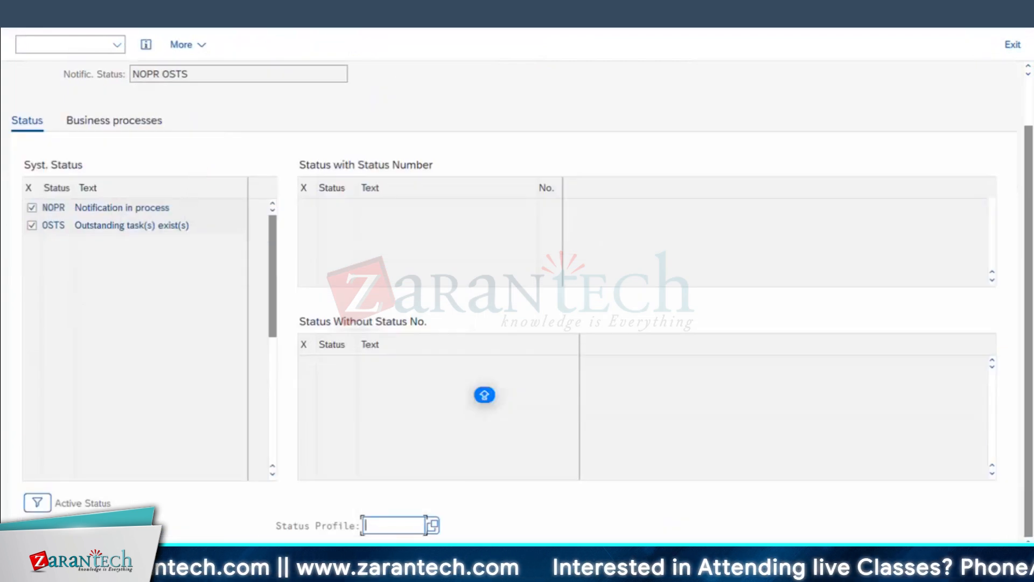
left_click(24, 17)
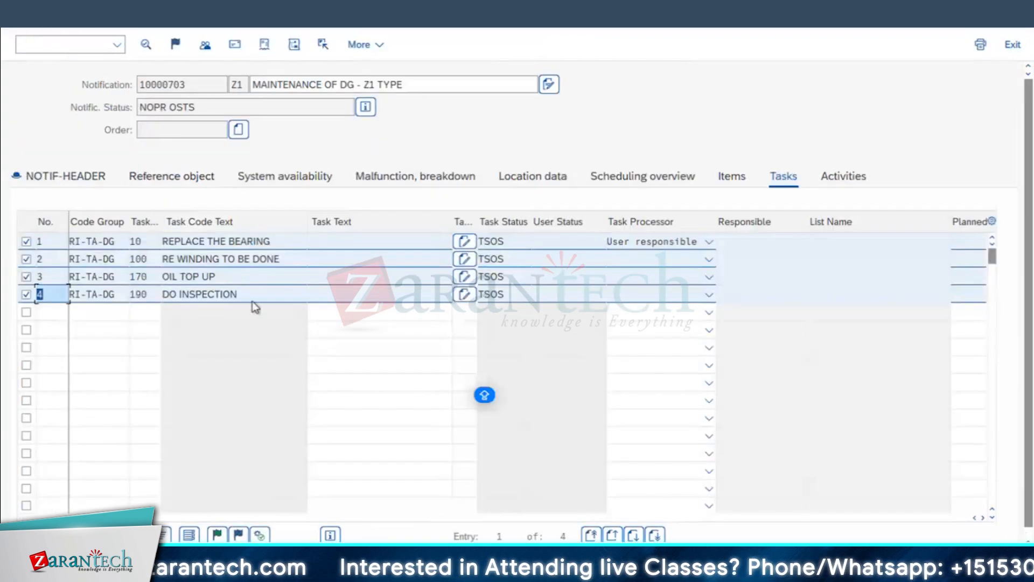
left_click(217, 534)
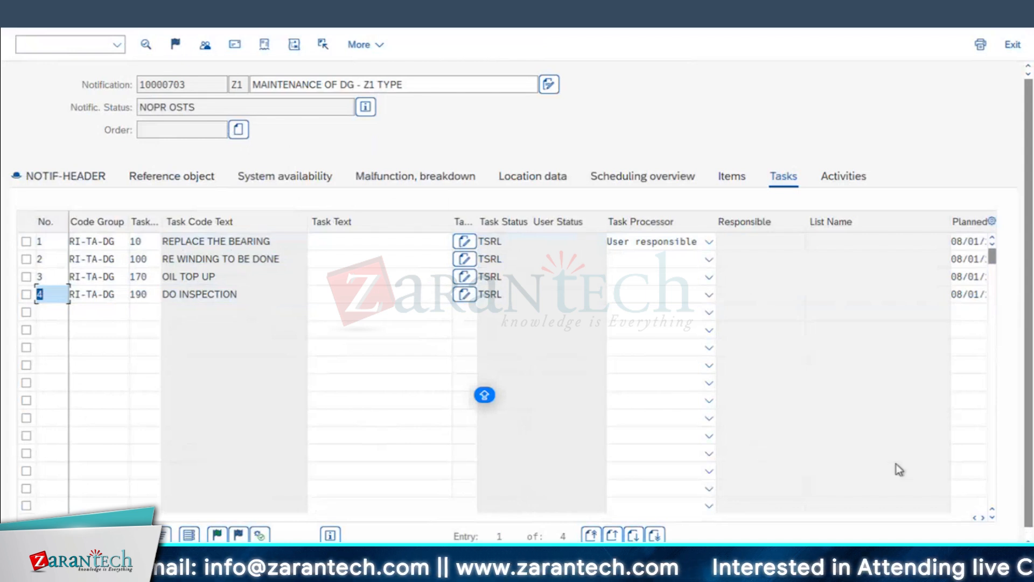
- Complete all four tasks of the reopened notification and view its system status details
left_click(668, 232)
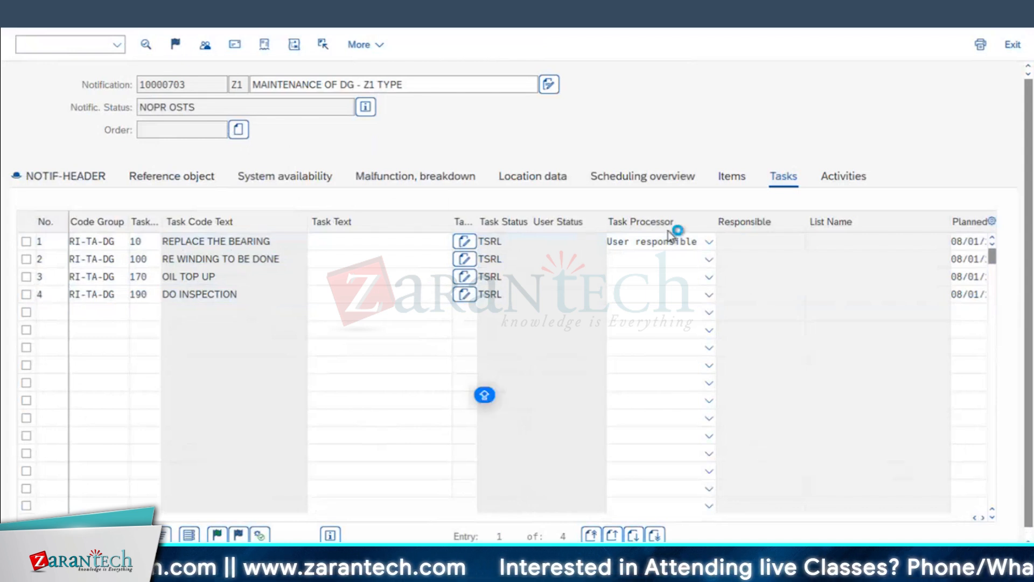
key("Return")
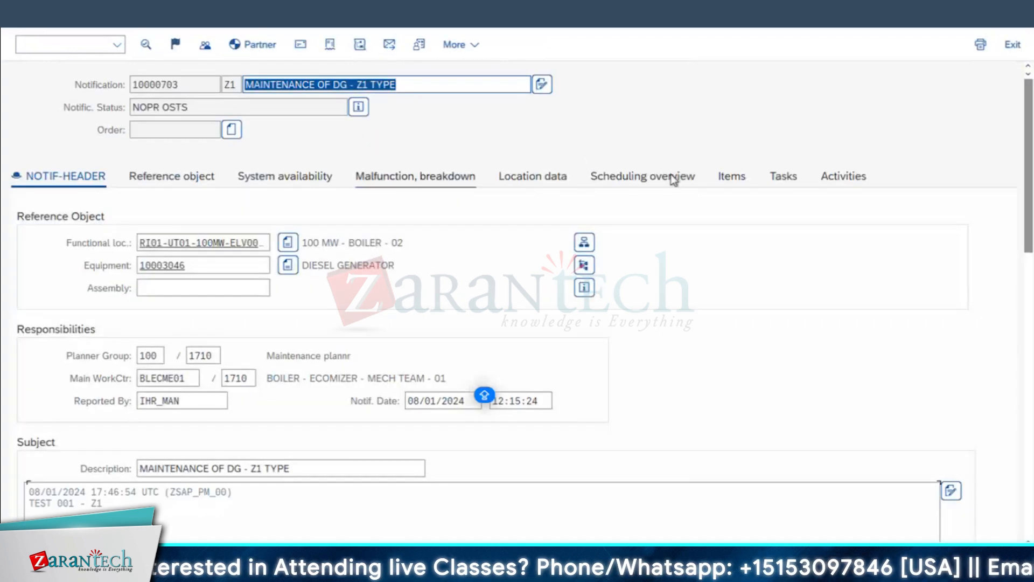
left_click(782, 178)
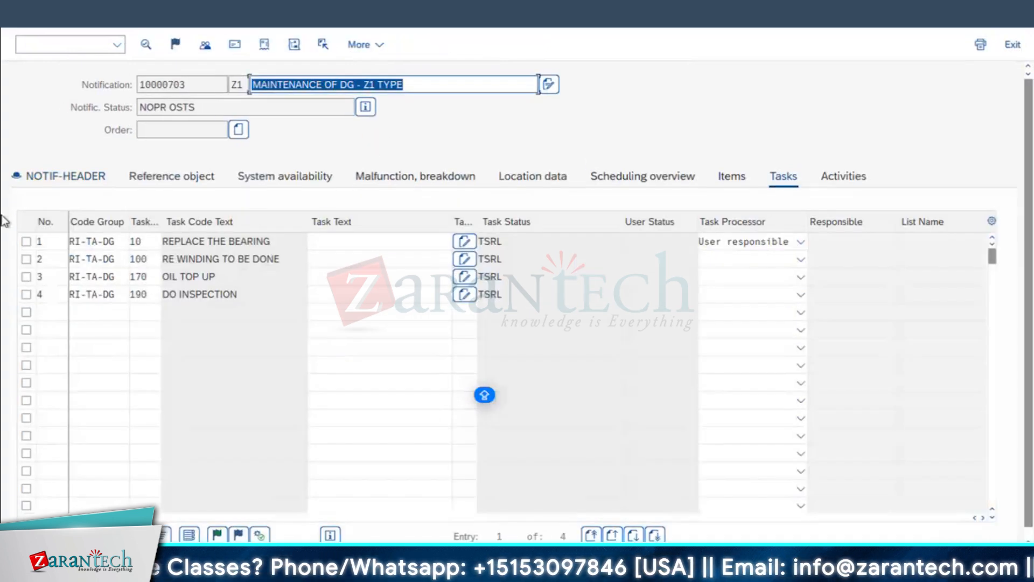
left_click(26, 241)
left_click(26, 259)
left_click(25, 276)
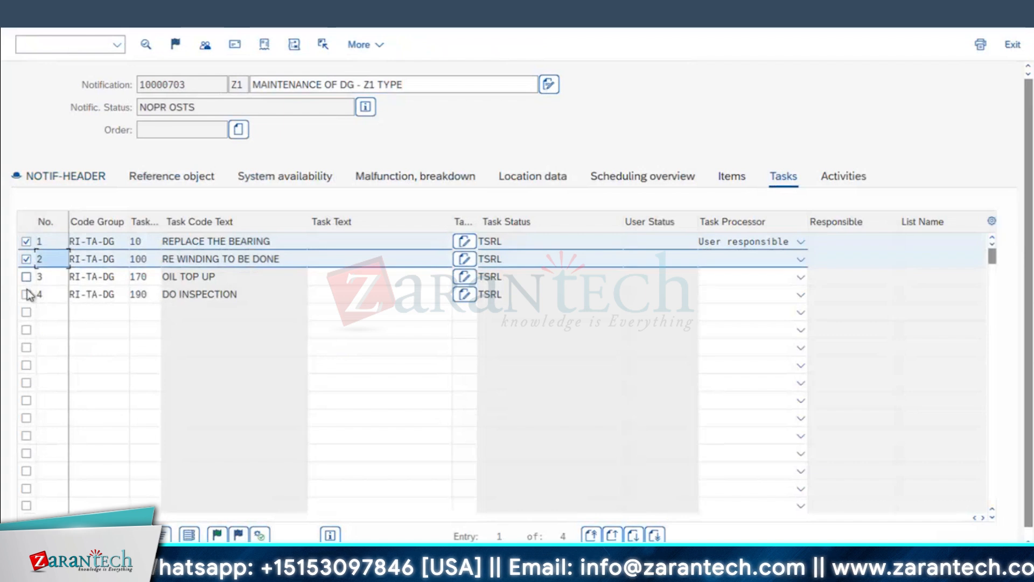
left_click(26, 294)
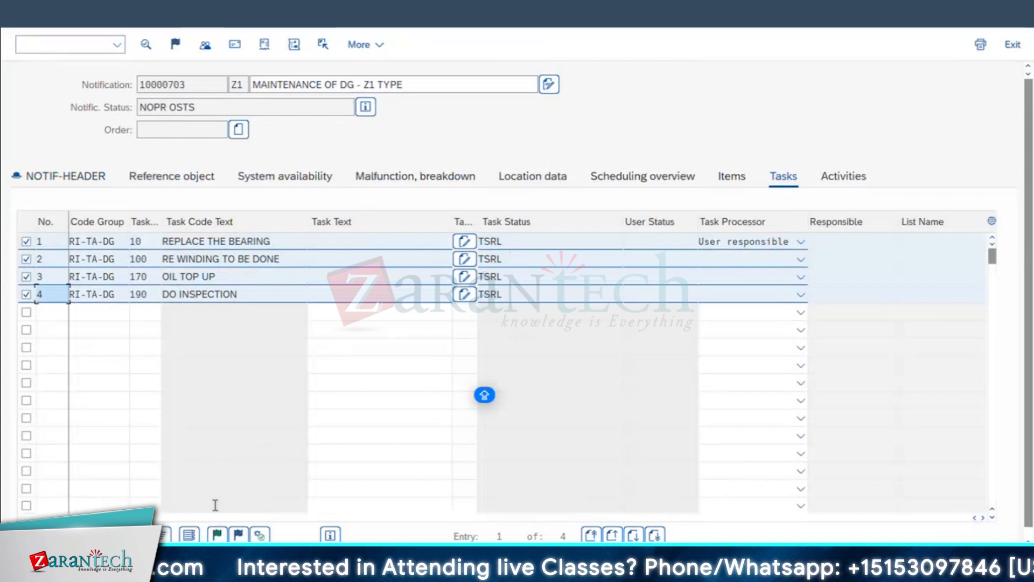
left_click(239, 536)
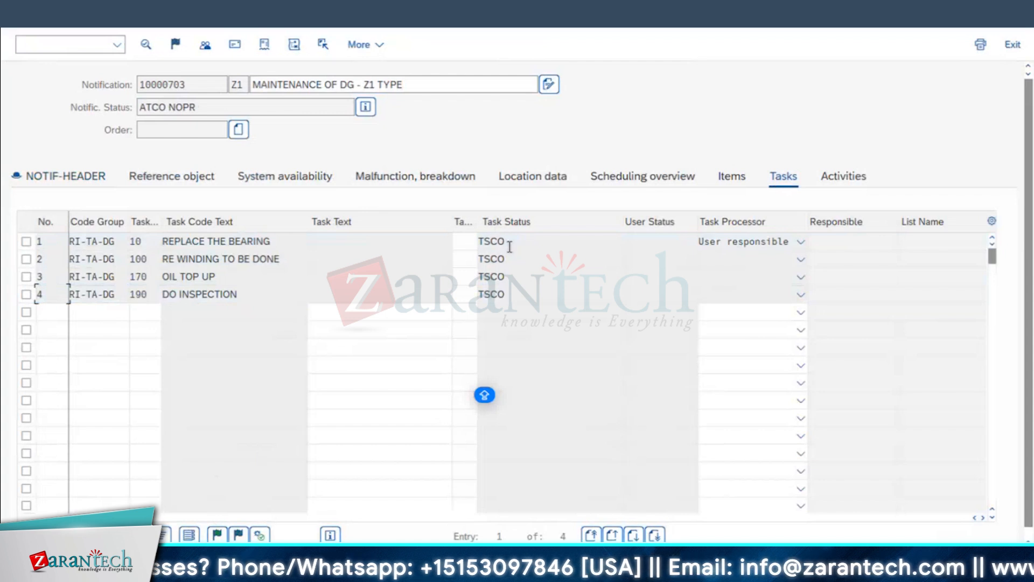
left_click(365, 108)
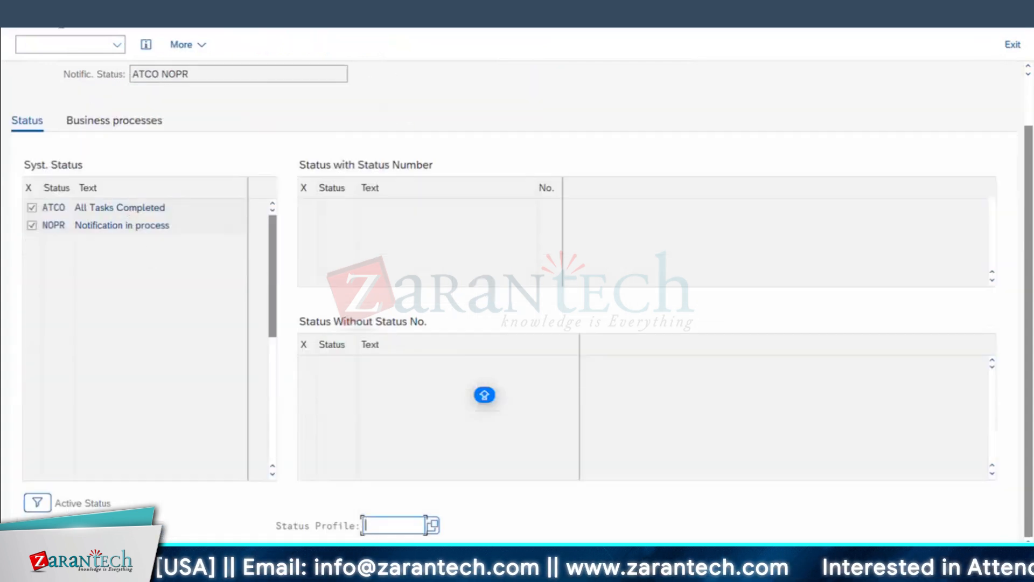
key("F3")
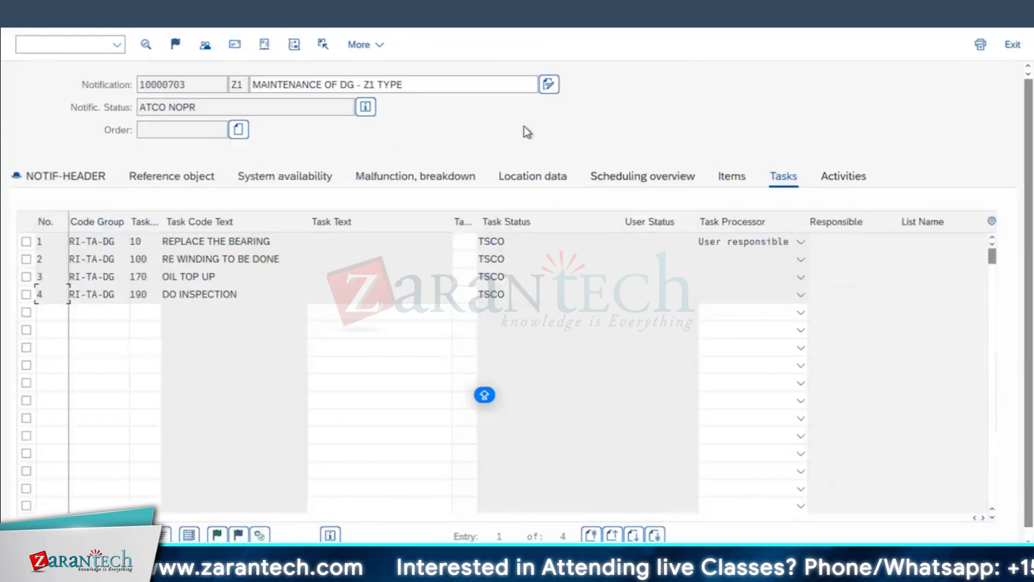
- Add the activities 10 REPLACED BEARING and 100 REWINDING DONE from the RI-ACT-D catalog to the notification
left_click(854, 177)
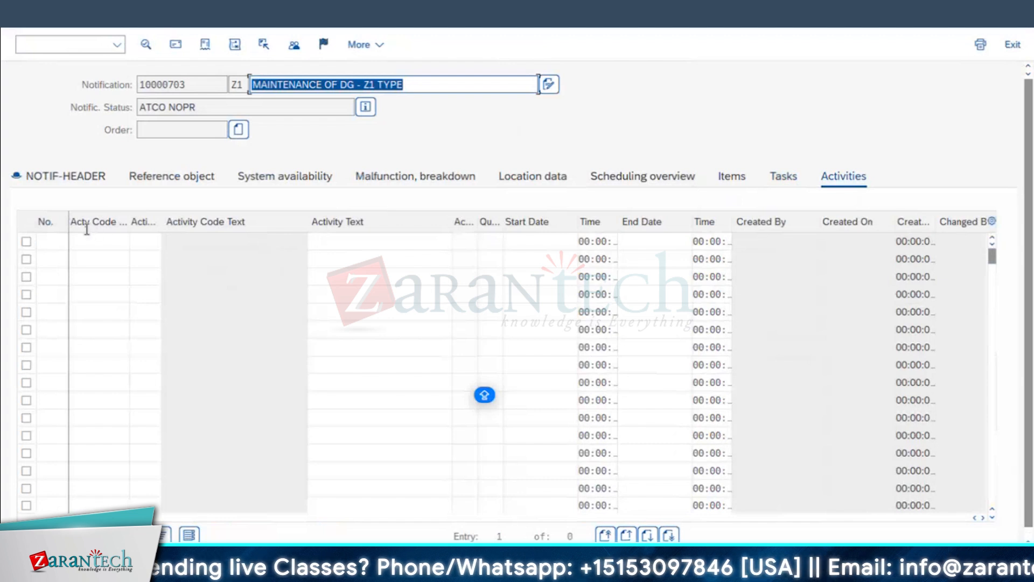
left_click(135, 243)
left_click(137, 242)
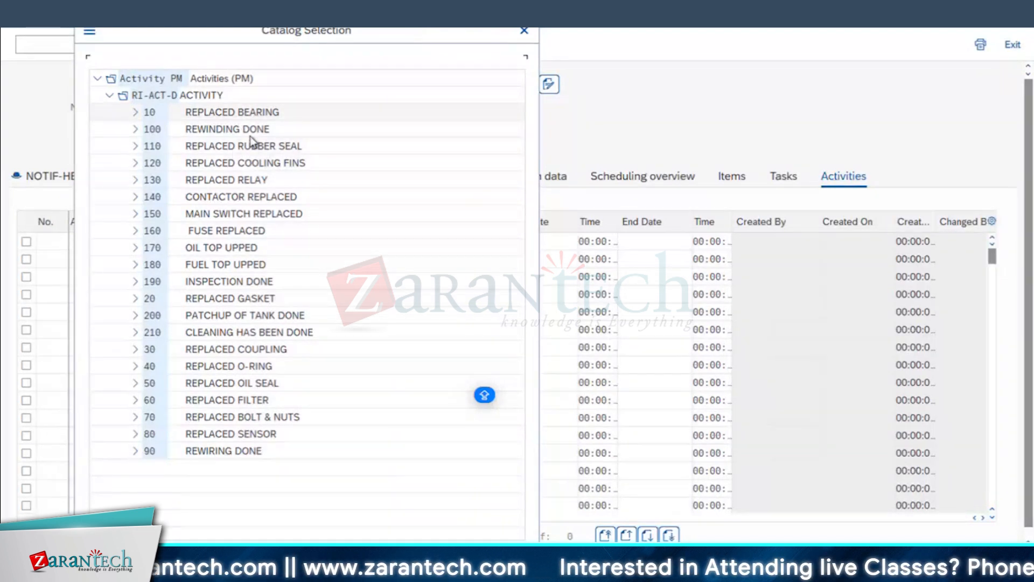
double_click(209, 112)
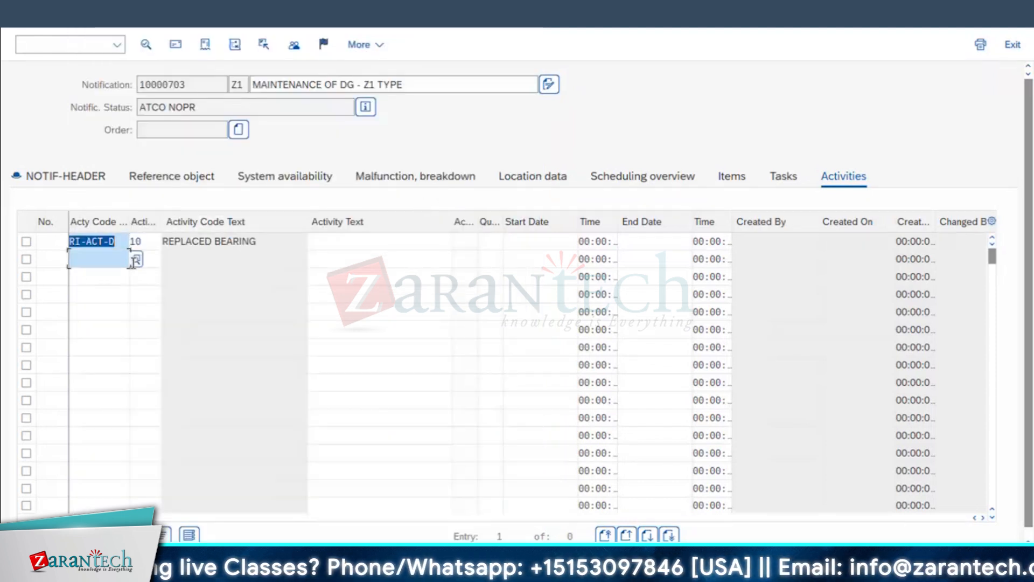
left_click(133, 261)
left_click(136, 259)
double_click(211, 128)
- Add the activities 170 OIL TOP UPPED and 190 INSPECTION DONE from the RI-ACT-D catalog
left_click(139, 276)
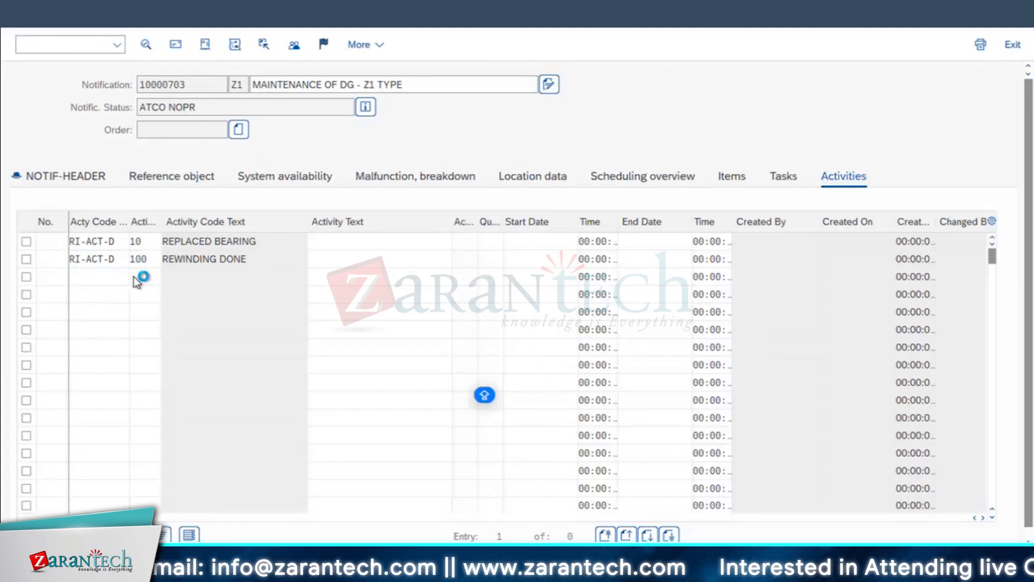
left_click(136, 276)
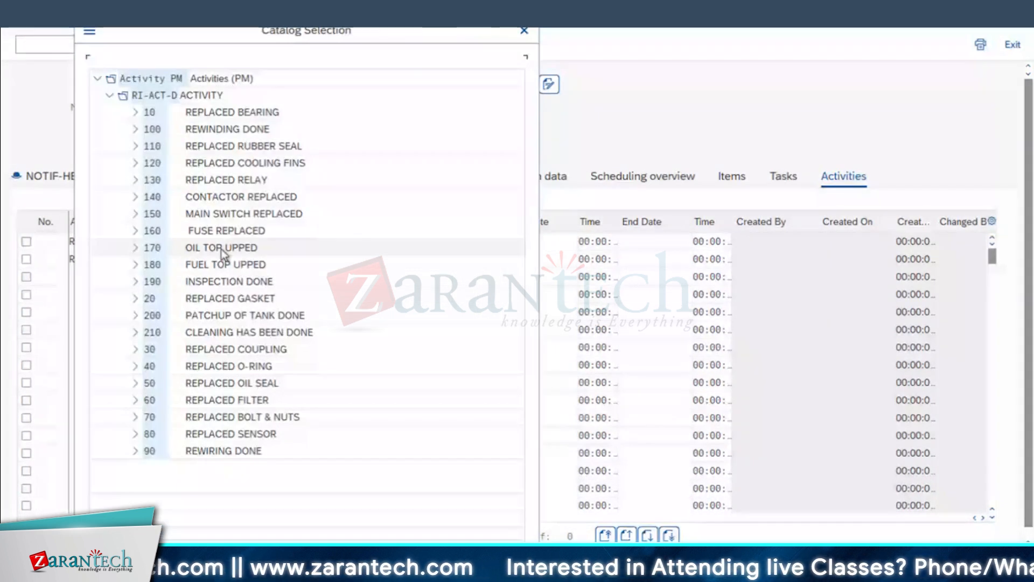
double_click(221, 248)
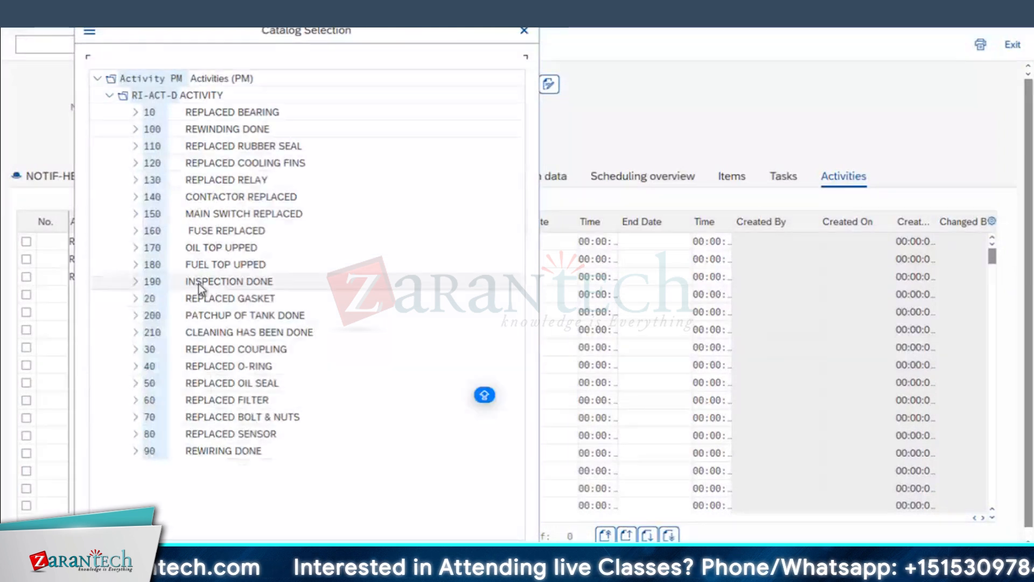
double_click(212, 281)
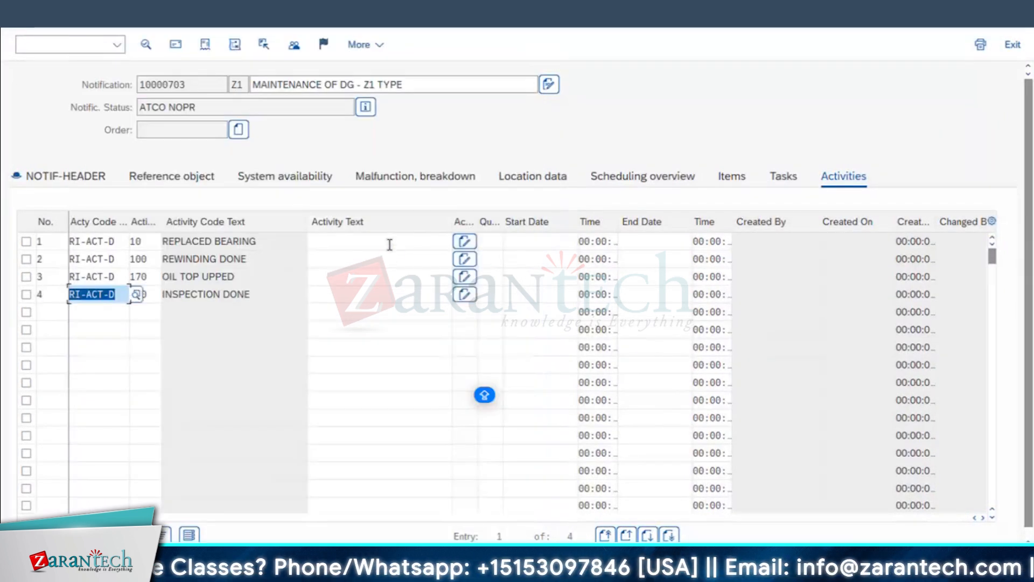
- Examine the activity text, start and end date and time, and the created and changed columns of the activities list
left_click(387, 243)
left_click(376, 278)
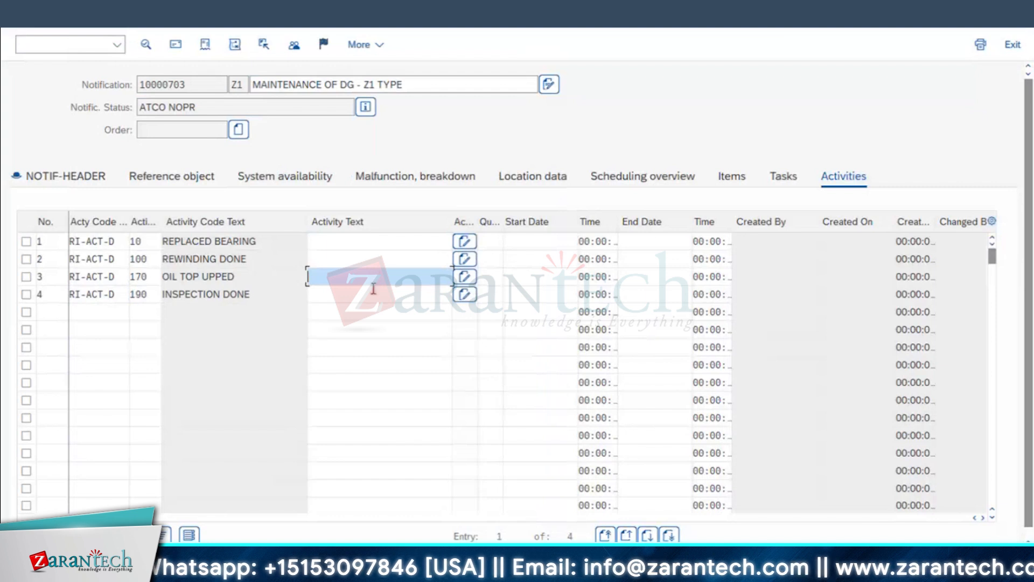
left_click(373, 289)
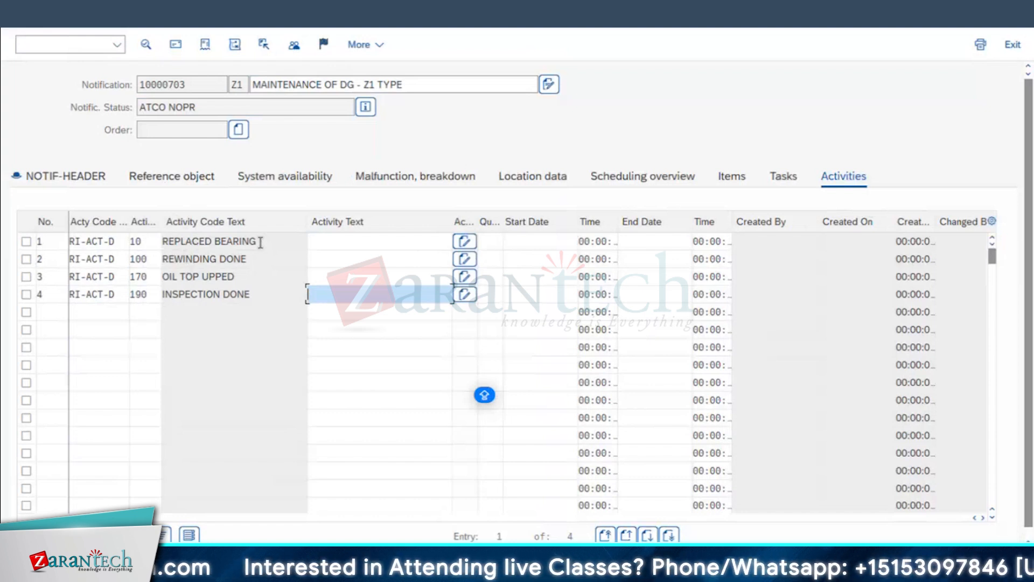
left_click(225, 241)
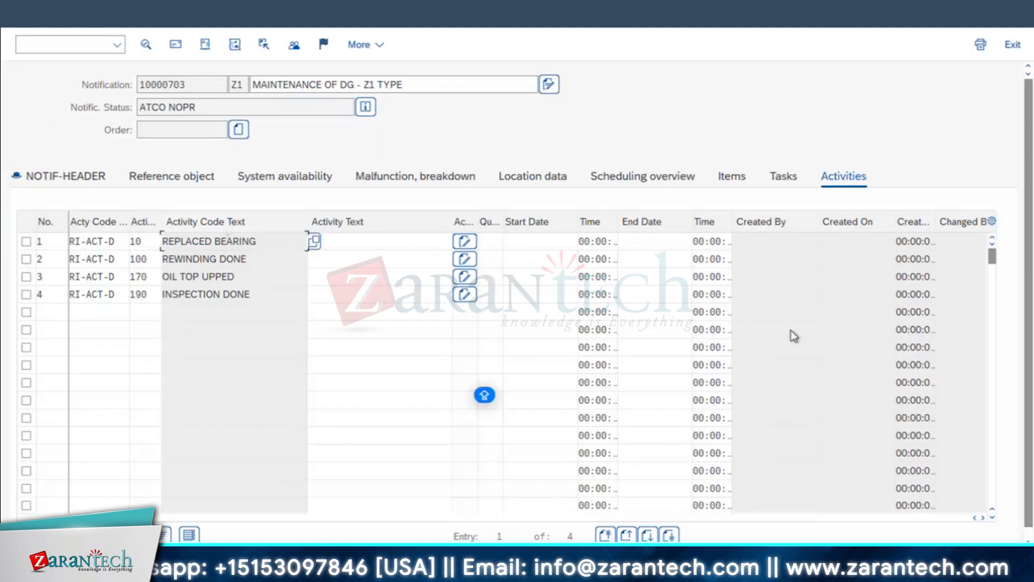
left_click(509, 241)
left_click(609, 241)
left_click(715, 241)
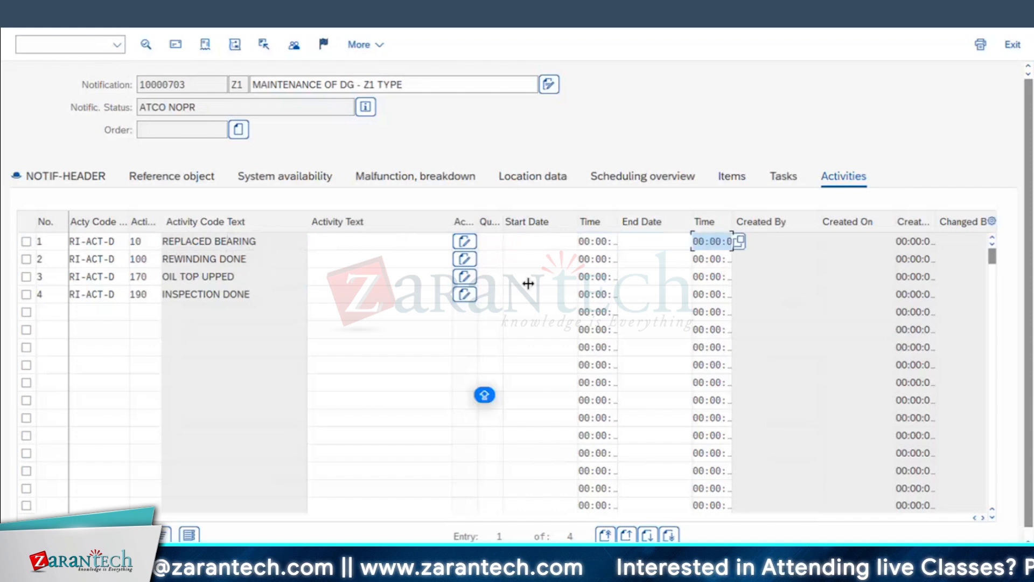
left_click(983, 518)
left_click(984, 518)
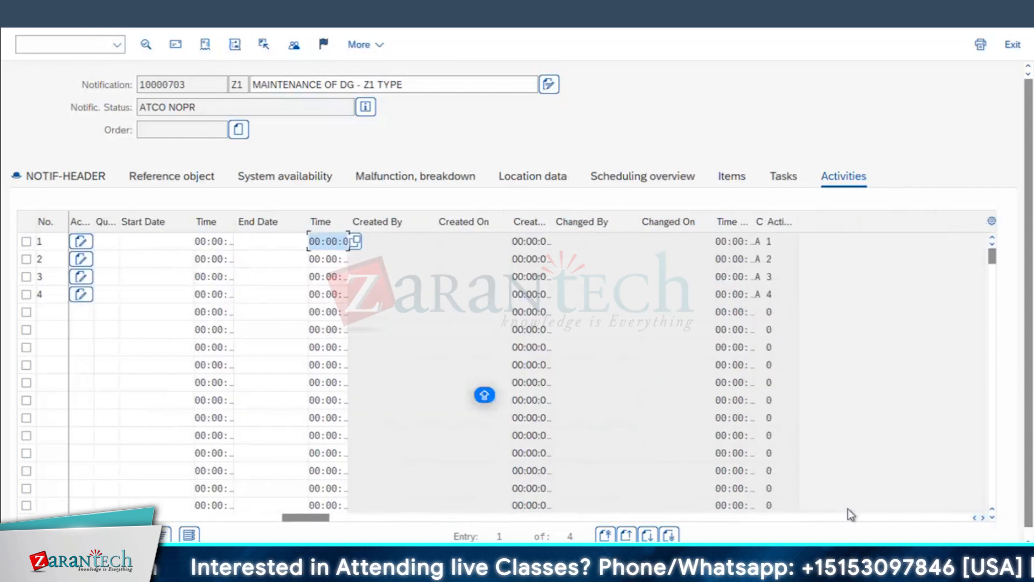
left_click_drag(310, 519, 96, 519)
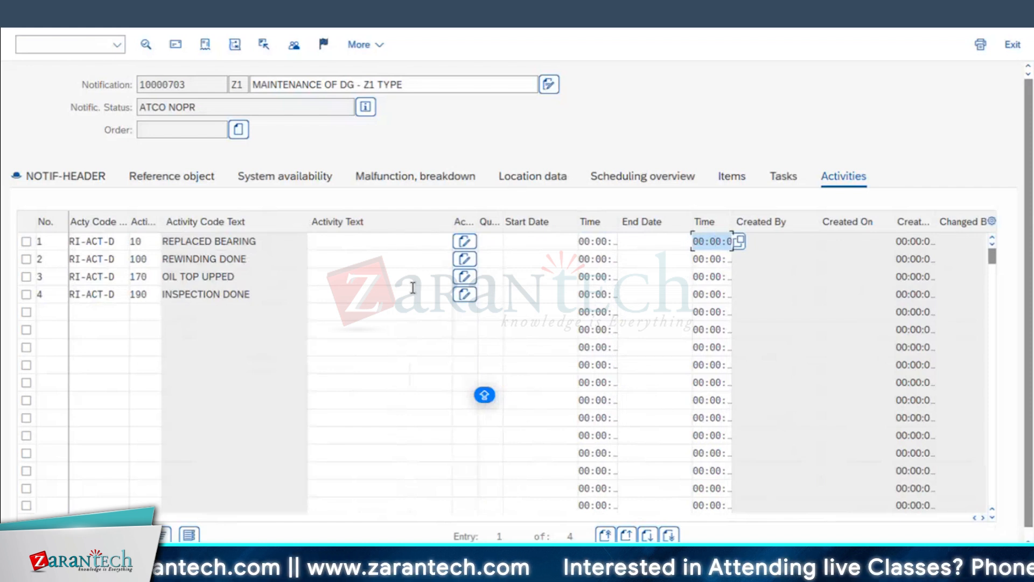
- Switch to the notification configuration sheet in Excel and enter the heading NOTIFICATION in cell D14
key("super+Tab")
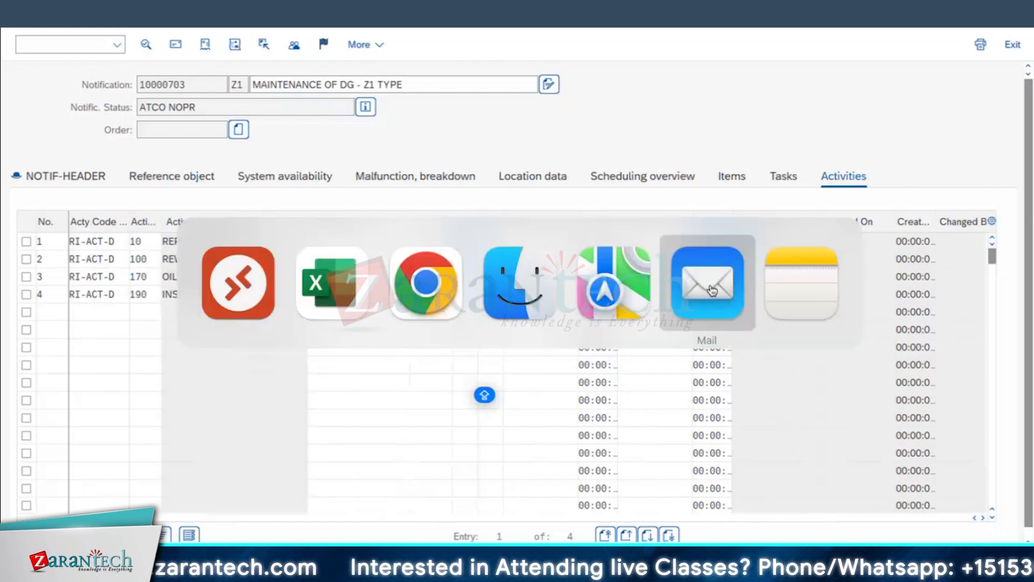
key("super+shift+Tab")
key("super+shift+Tab")
key("super+shift+Tab")
key("super+shift+Tab")
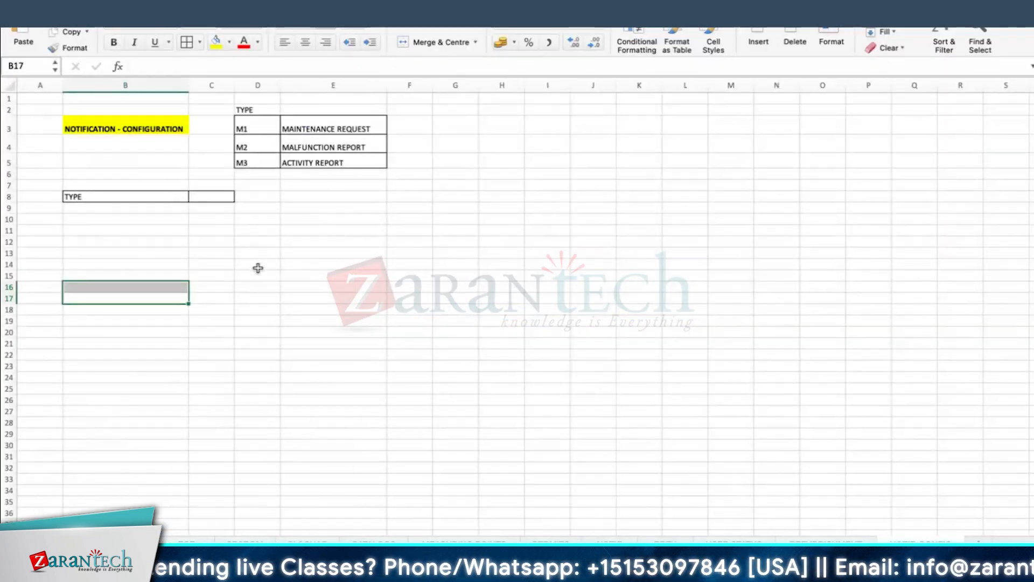
left_click(258, 266)
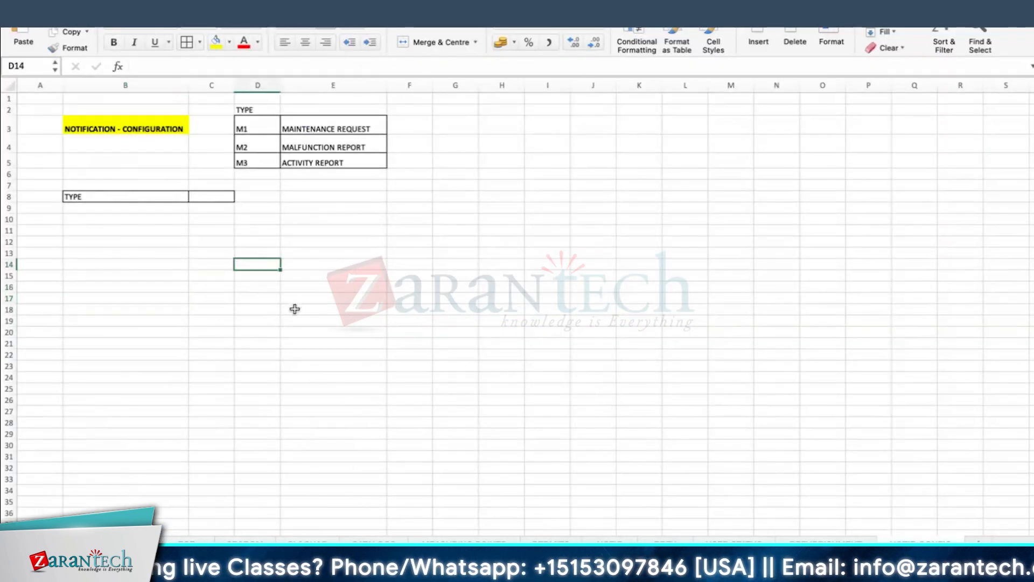
type("NOTIFICATION")
key("Return")
- Enter REQUEST /DOCUMENT in cell D16 and fit column D to its contents
key("Return")
type("REQUEST ")
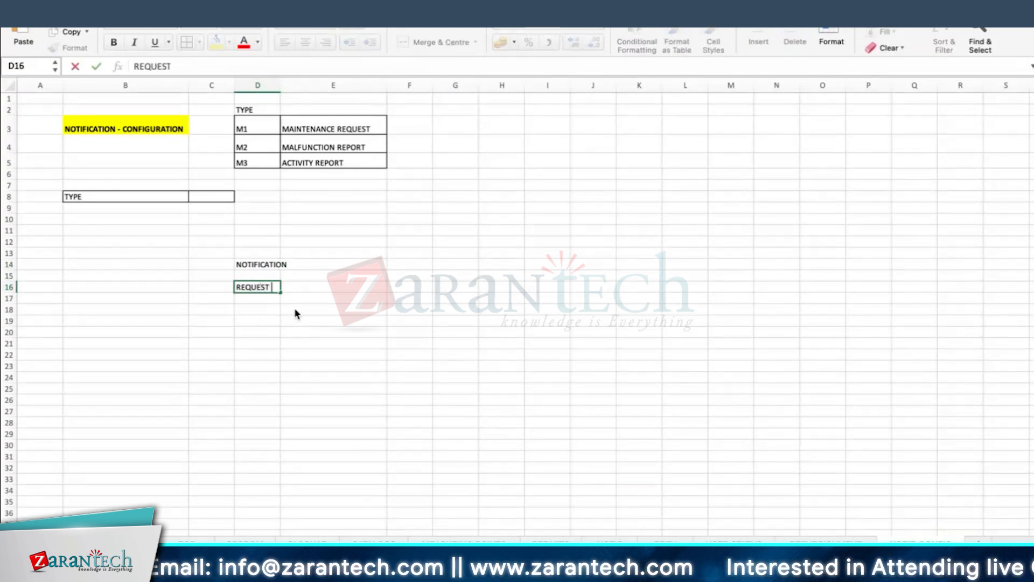
type("/DIC")
key("BackSpace")
key("BackSpace")
type("OC")
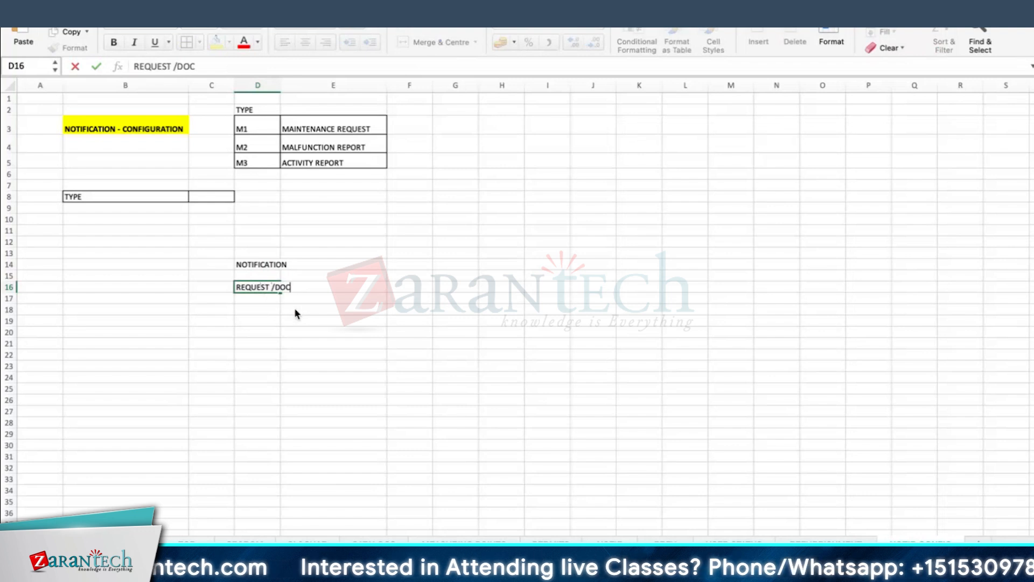
type("UMENT")
key("Return")
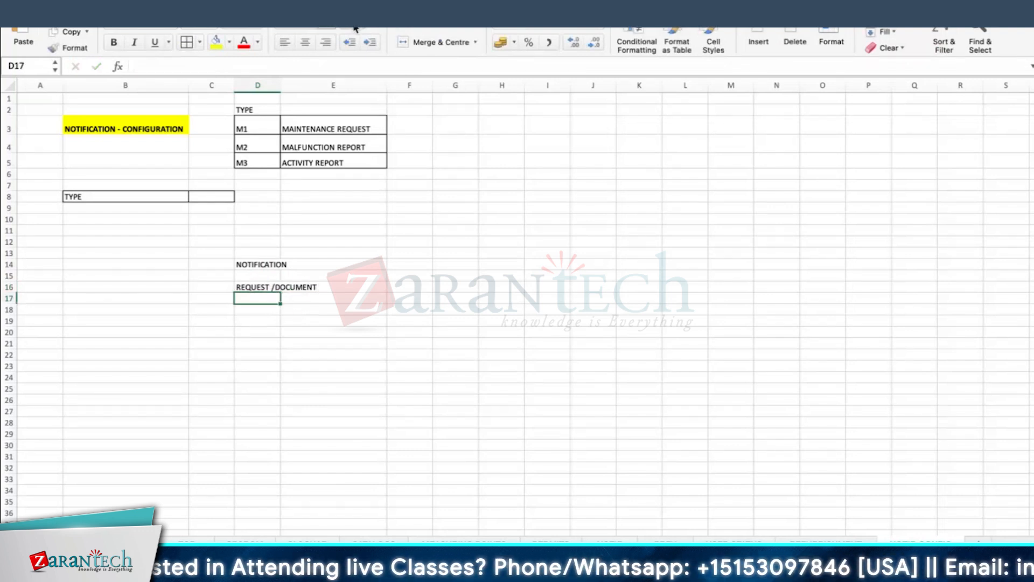
double_click(280, 82)
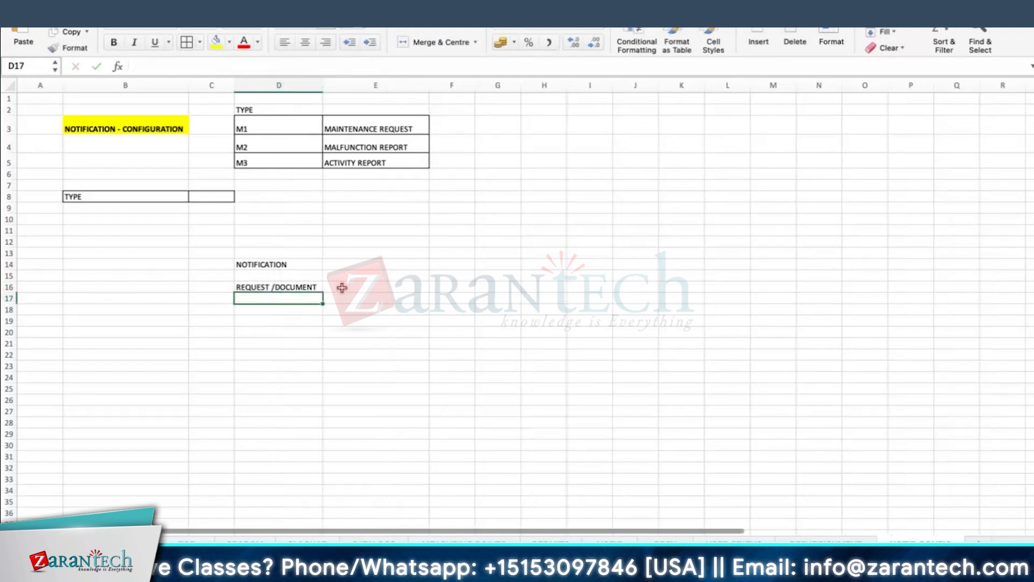
- Enter the heading ORDER in cell F14 and widen column F
left_click(462, 277)
left_click(459, 254)
left_click(457, 264)
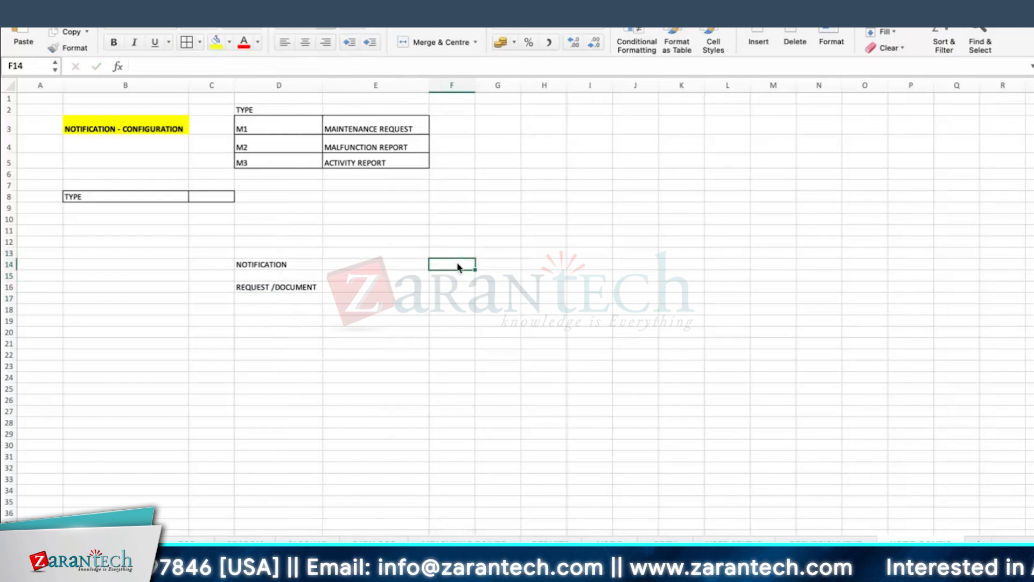
type("ORDER")
key("Return")
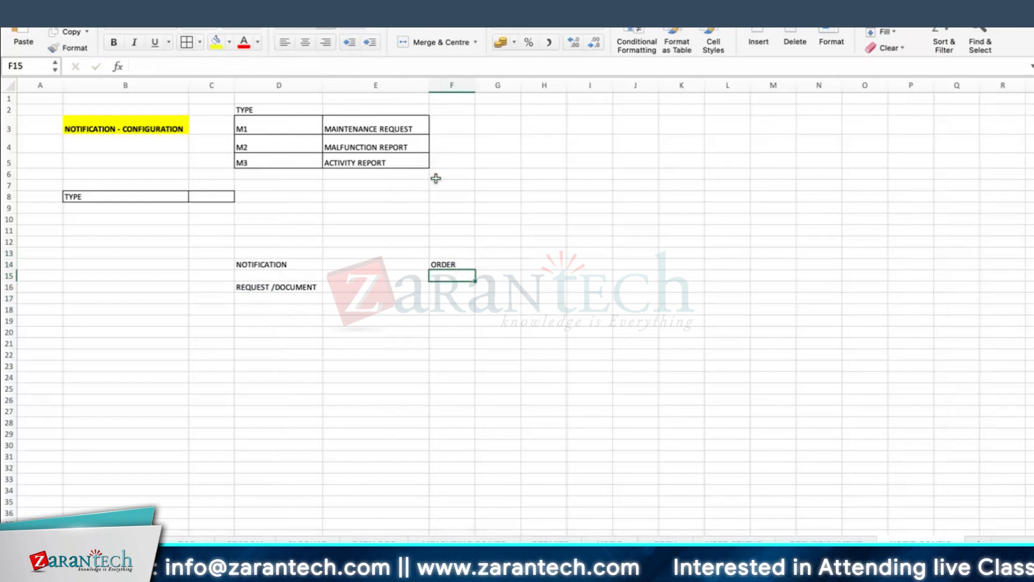
left_click_drag(475, 81, 517, 81)
- Enter TECHNICAL DETAILS in cell D18 and PROCESS DETAILS in cell F18
left_click(265, 309)
type("TCHNICAL DETAILS")
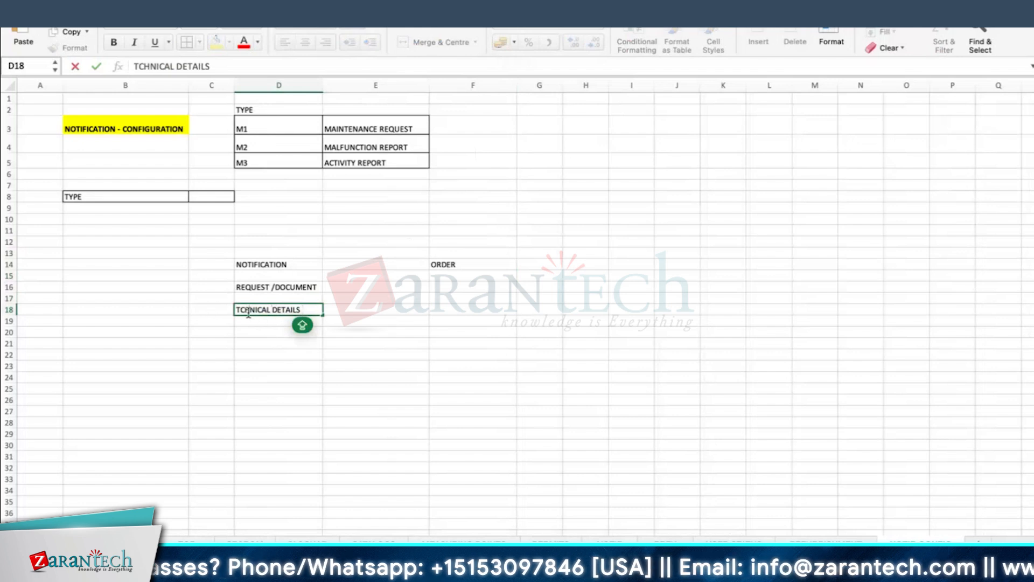
type("E")
left_click(302, 355)
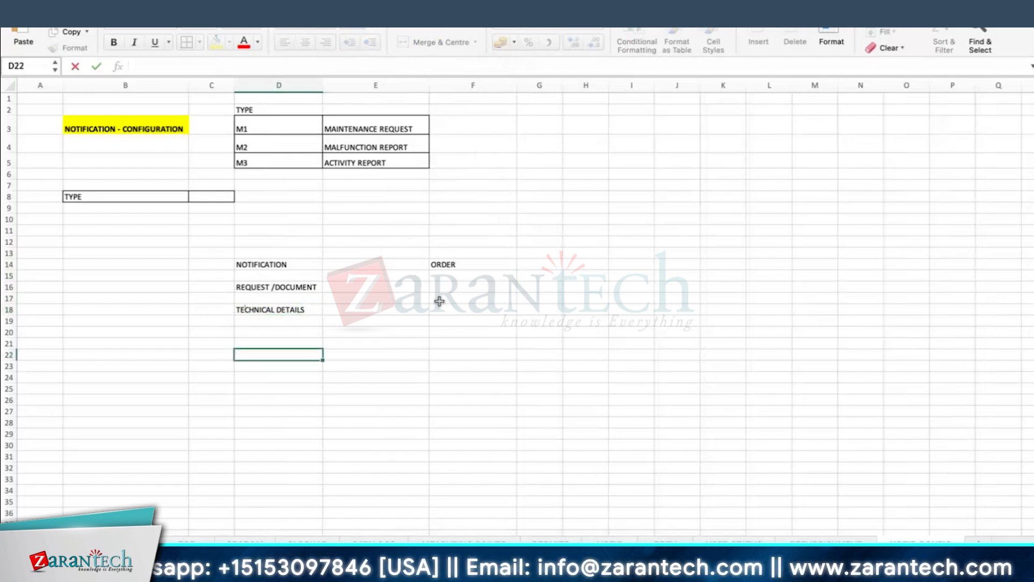
left_click(447, 309)
type("PROCESS DETAILS")
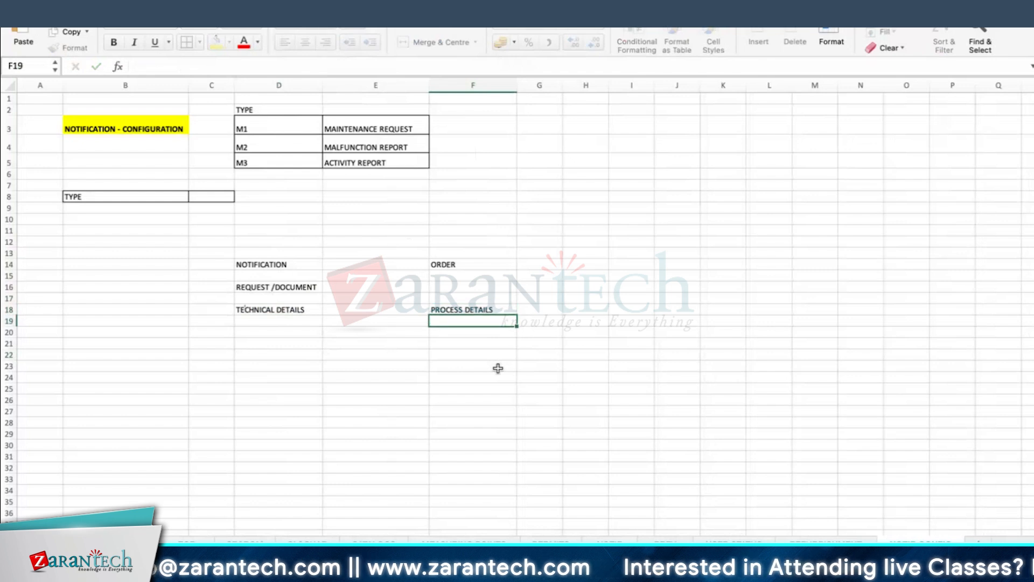
- Enter PLAN/PROCESS in cell F16 under the ORDER heading
left_click(457, 283)
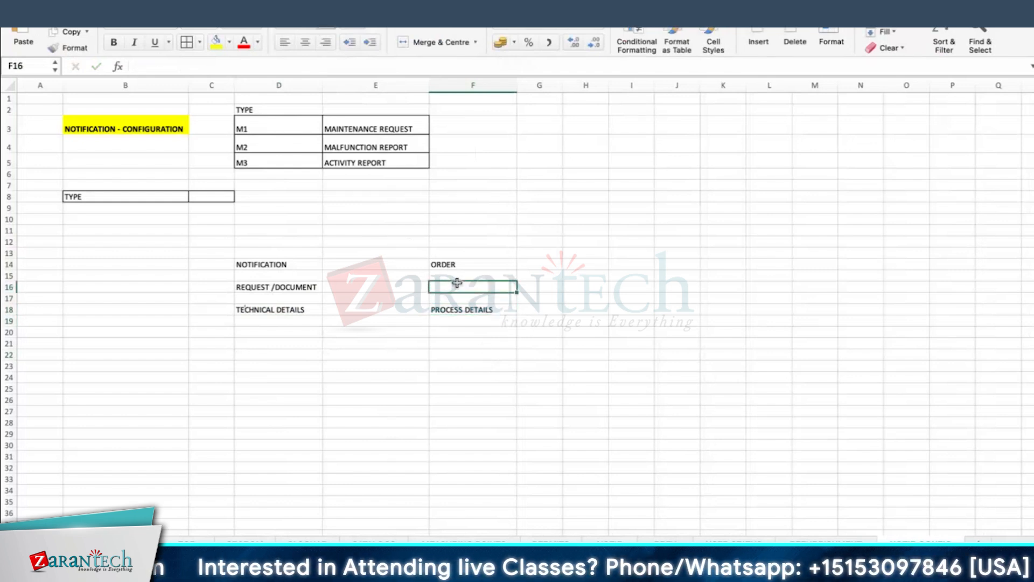
type("PLAN")
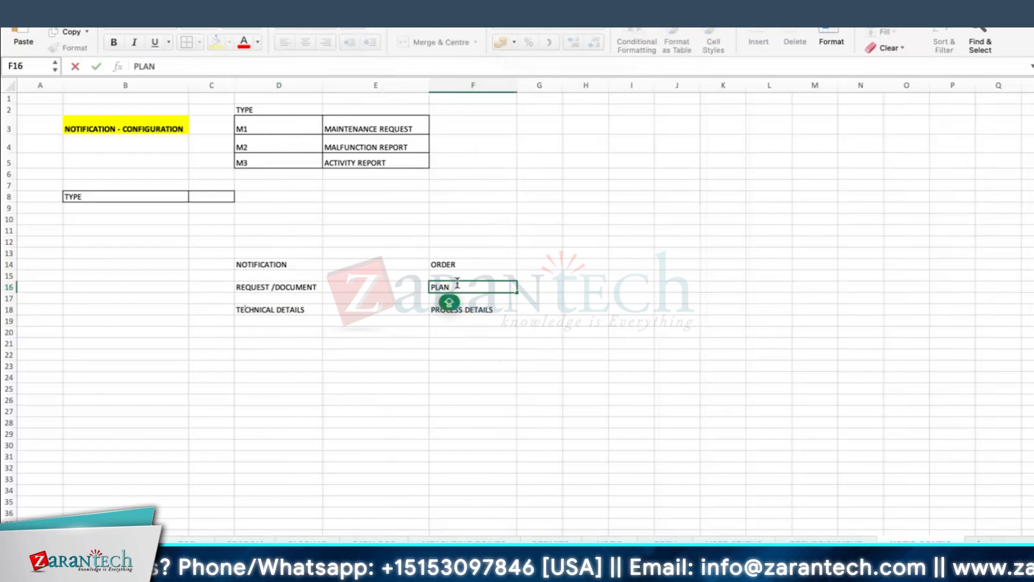
type("/P")
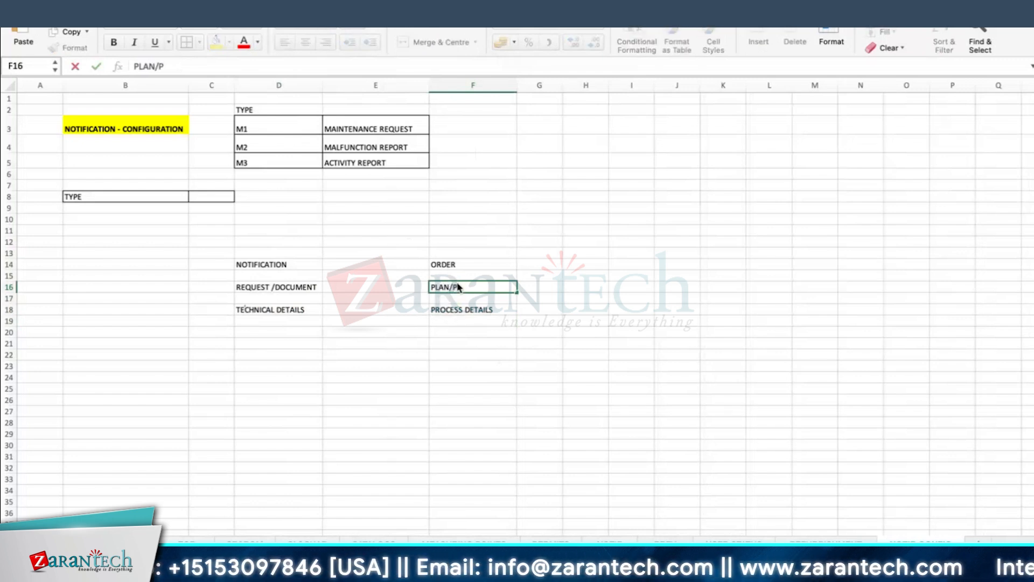
key("Return")
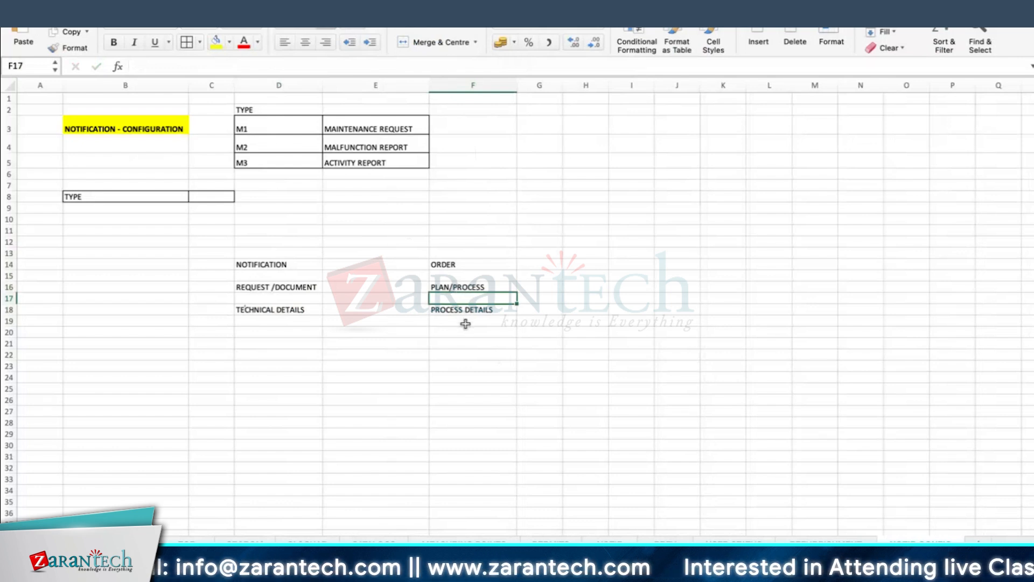
left_click(471, 287)
- Enter NO INTEGRATION WITH FICO, MM ETC in cell D20 and wrap its text
left_click(279, 336)
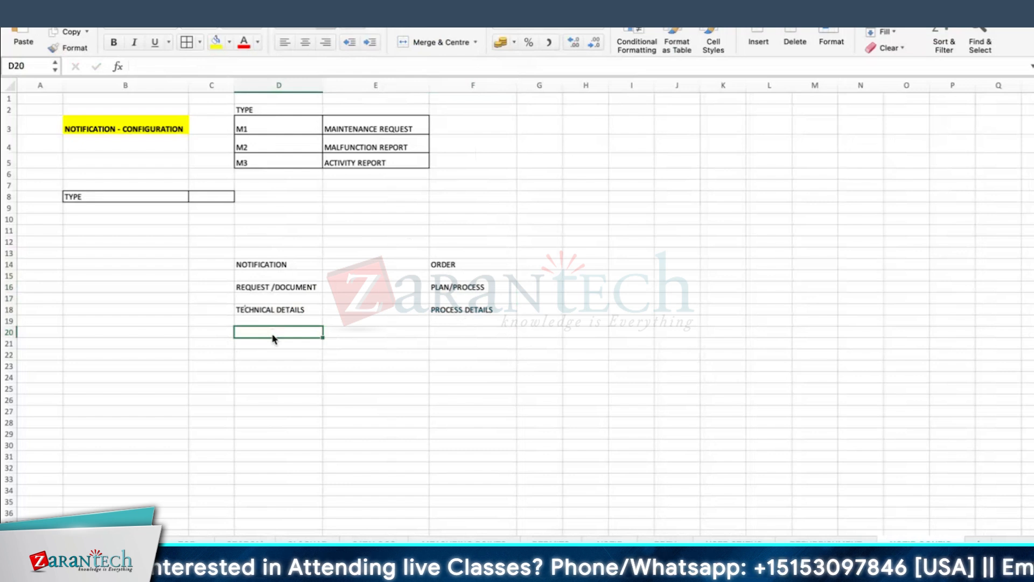
type("IN")
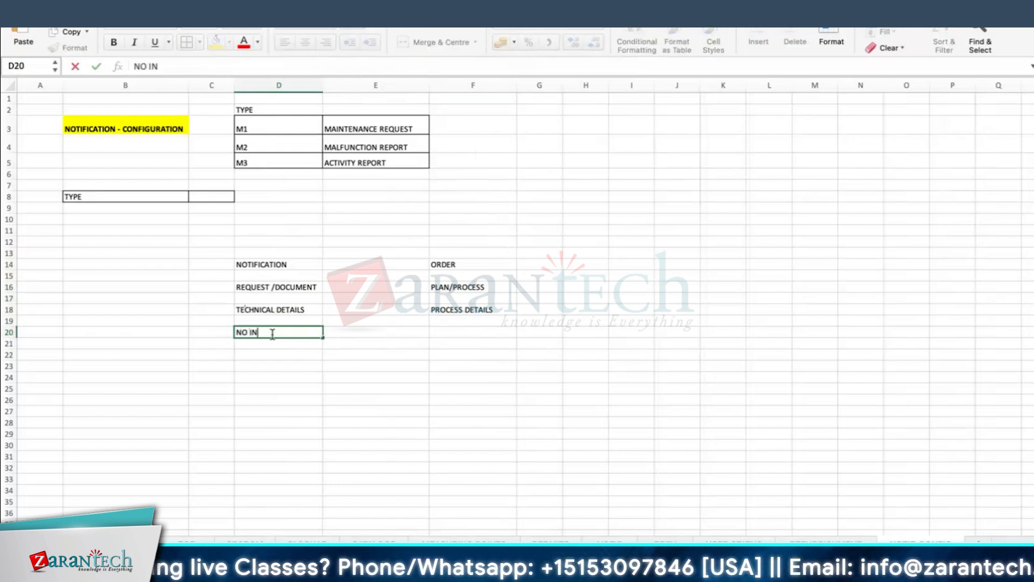
type("TEGRAT")
key("BackSpace")
key("BackSpace")
type("TEGRATION WITH FICO, MM ETC")
key("Return")
left_click(272, 331)
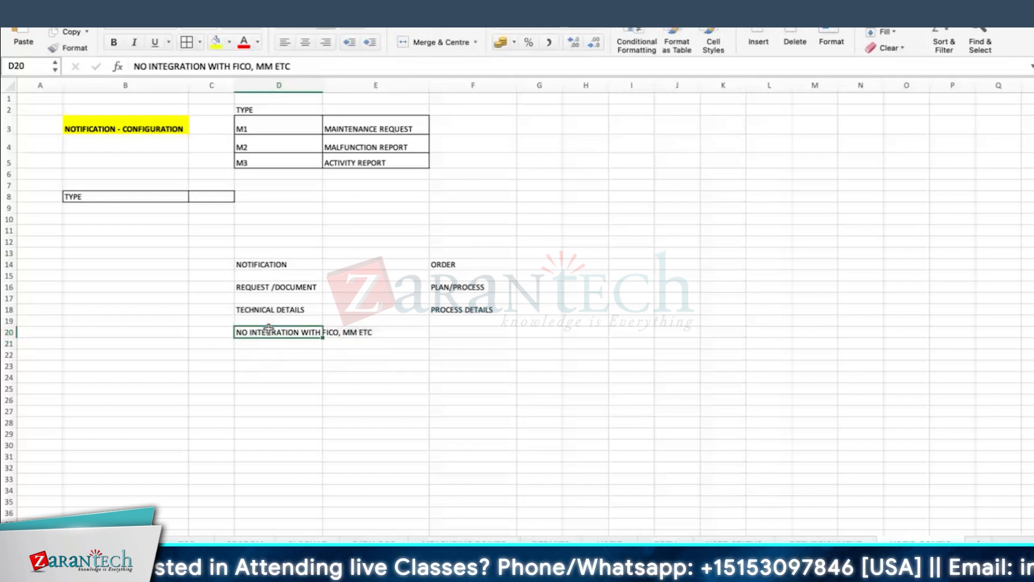
left_click(429, 27)
- Enter COST in cell F20 under the ORDER heading
left_click(474, 331)
type("COST")
key("Return")
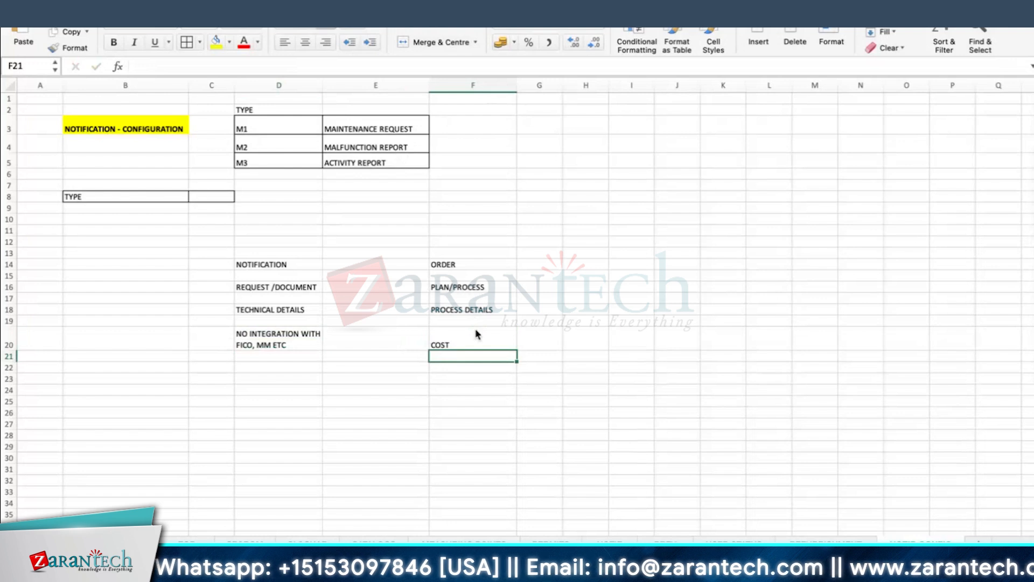
- Apply all borders to the comparison table D14:F20 and fill its header cells D14:F14 with yellow
left_click_drag(273, 265, 497, 332)
left_click(187, 43)
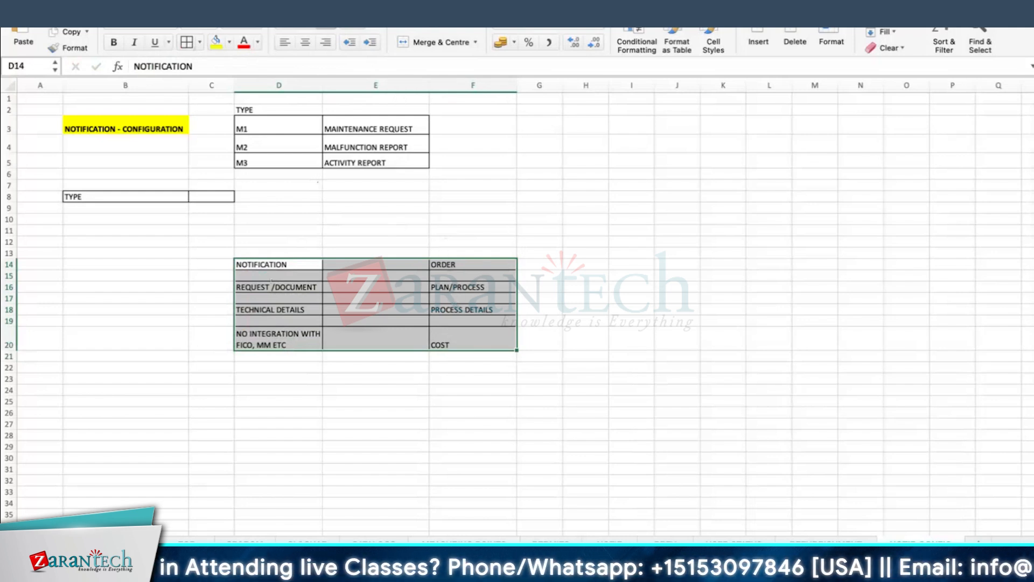
left_click_drag(277, 263, 432, 261)
left_click(216, 42)
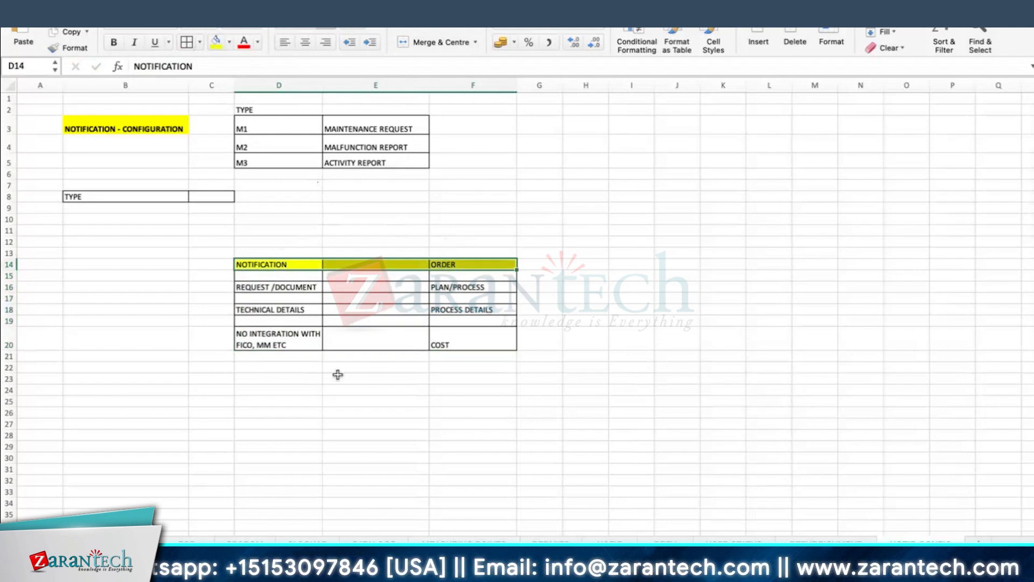
- Switch to the SAP notification and set the malfunction end date to 08/01/2024 in its malfunction and breakdown data
left_click(249, 462)
key("super+Tab")
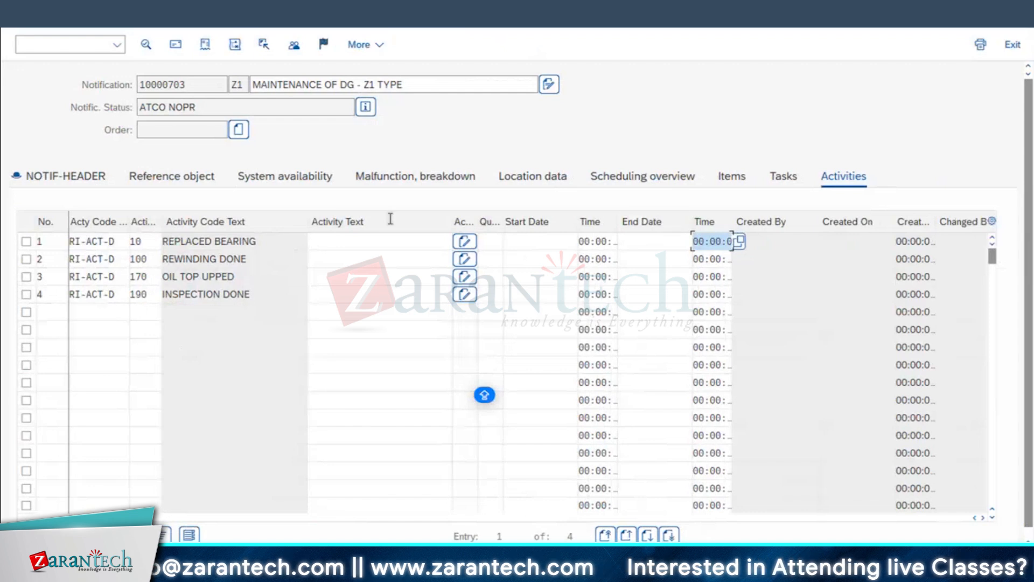
left_click(180, 177)
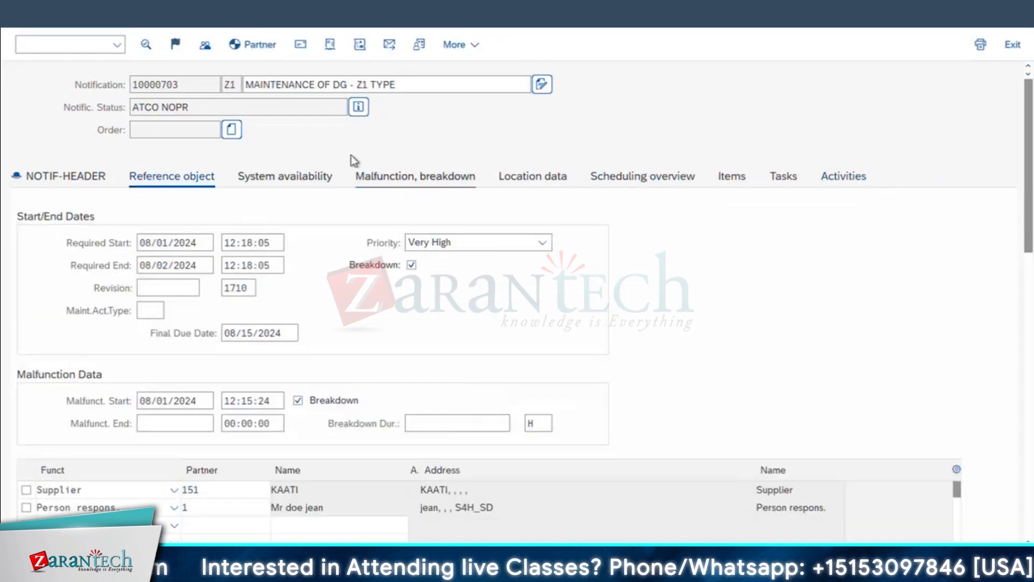
left_click(377, 176)
left_click(296, 334)
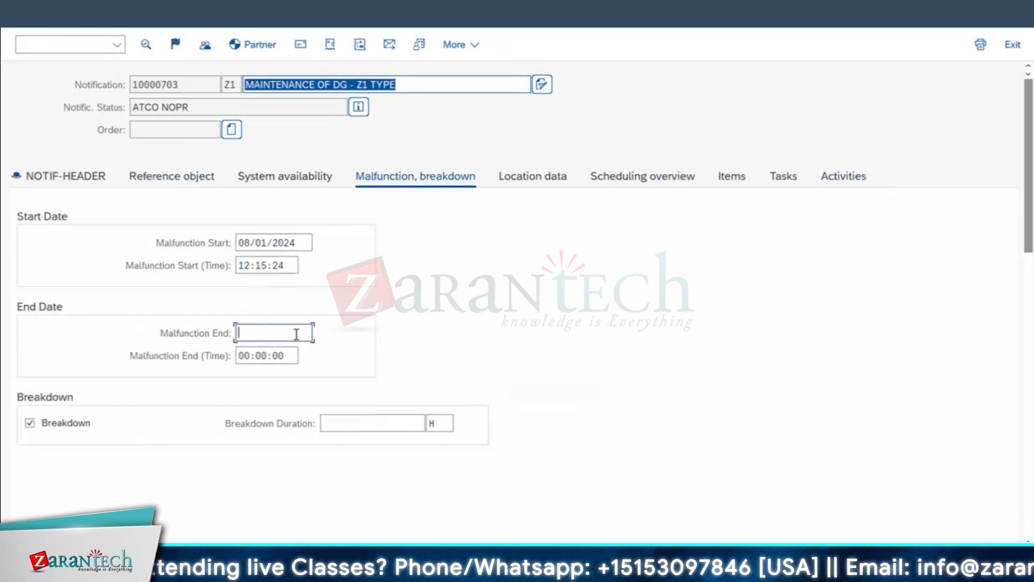
left_click(320, 333)
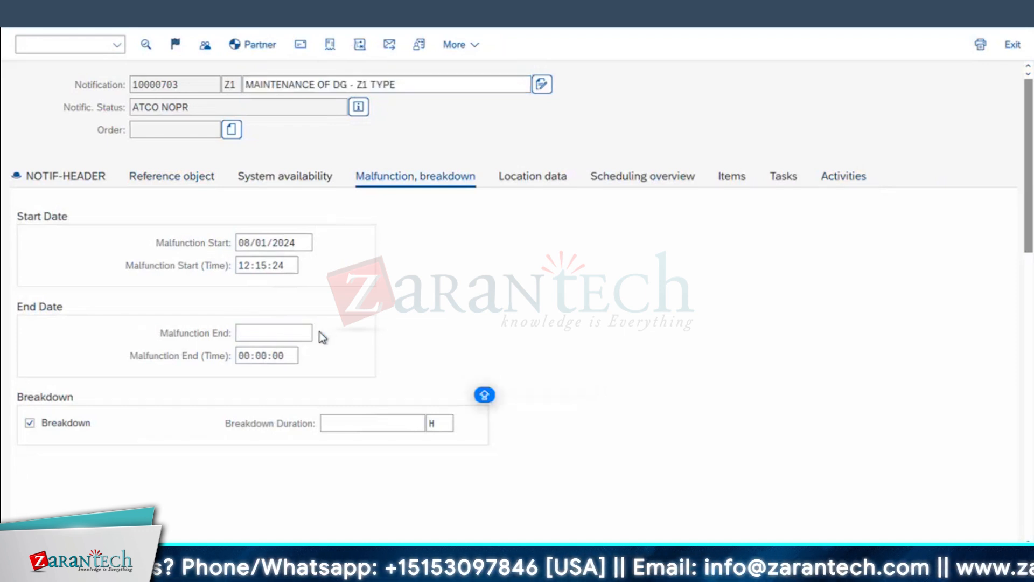
left_click_drag(267, 182, 462, 203)
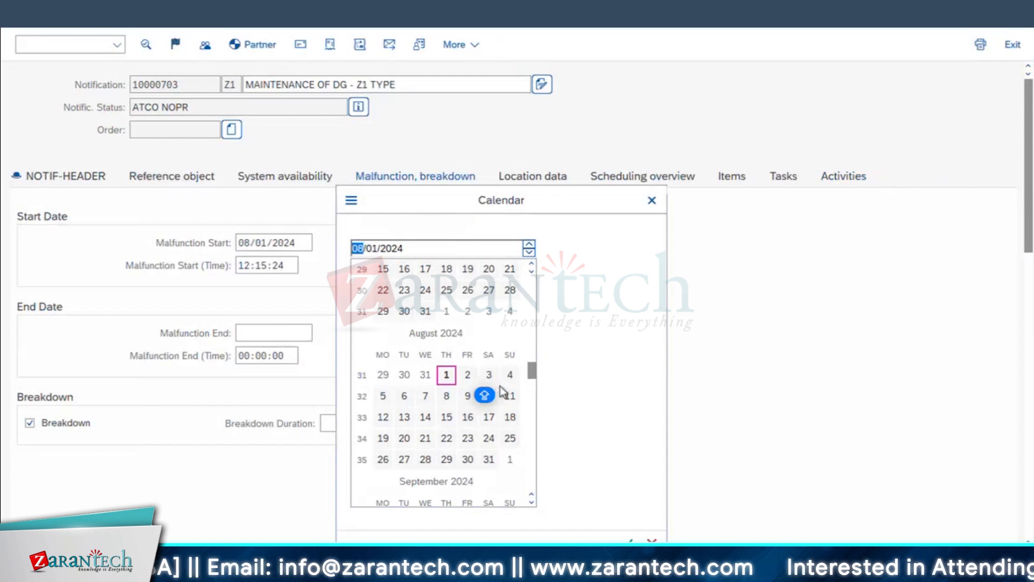
left_click(446, 375)
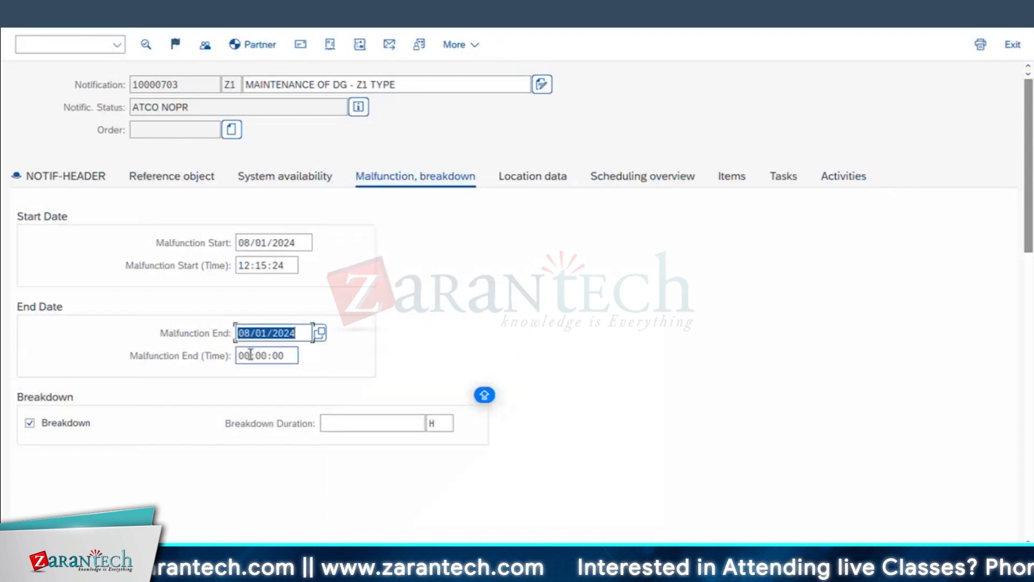
- Set the malfunction end time to 12:45:00 and have the breakdown duration calculated
left_click(250, 355)
type("12")
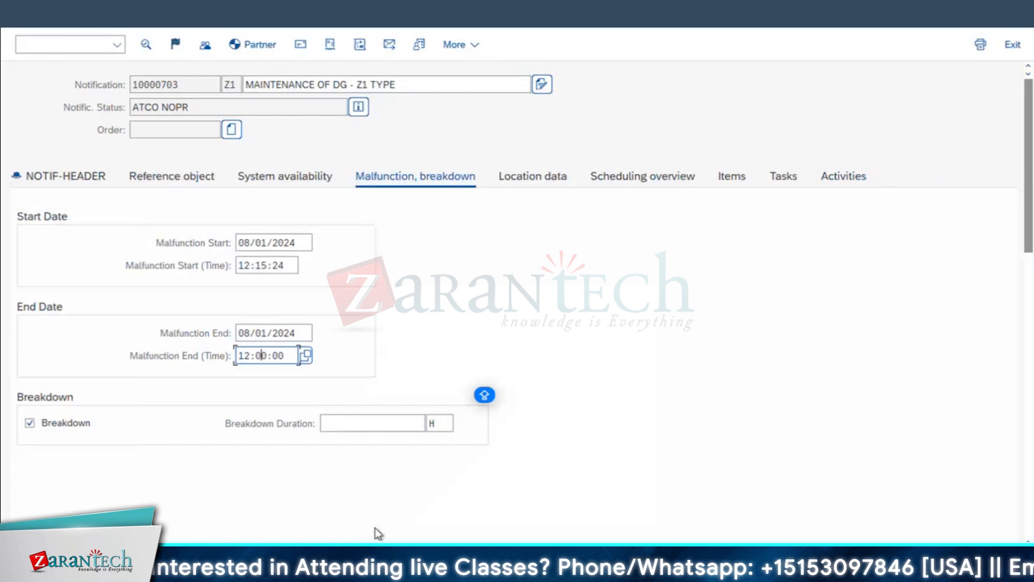
key("BackSpace")
key("BackSpace")
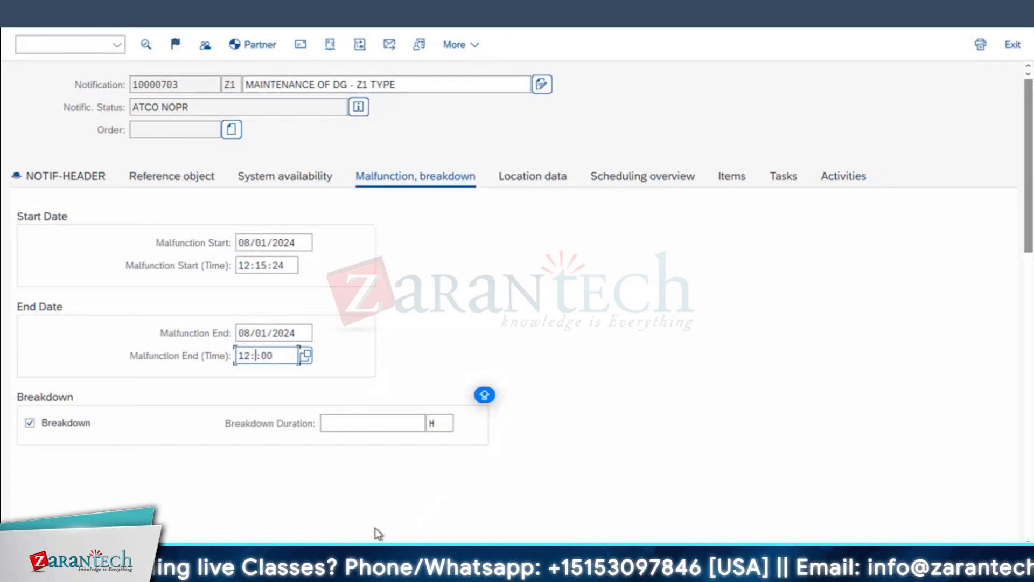
type("45")
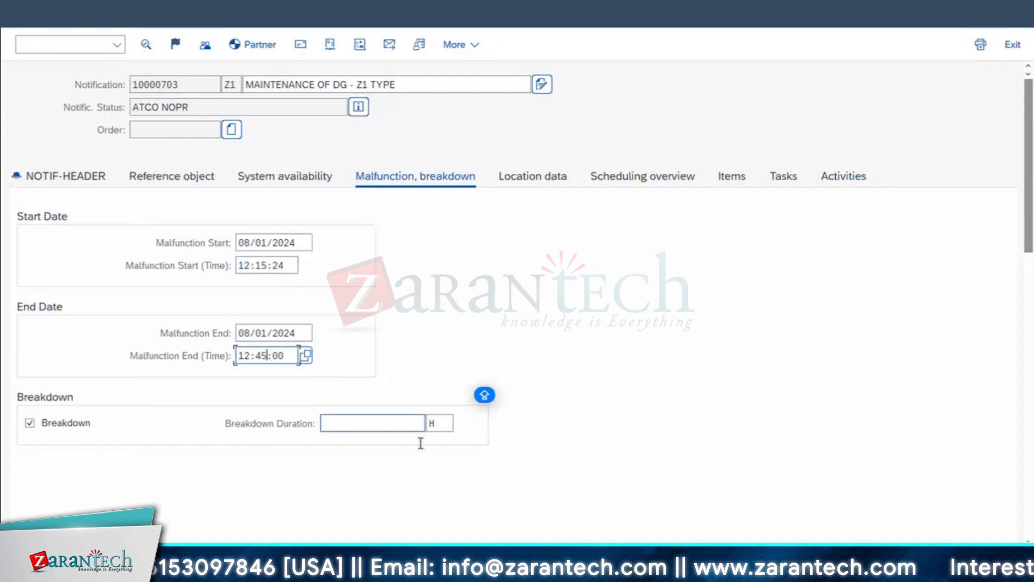
key("Return")
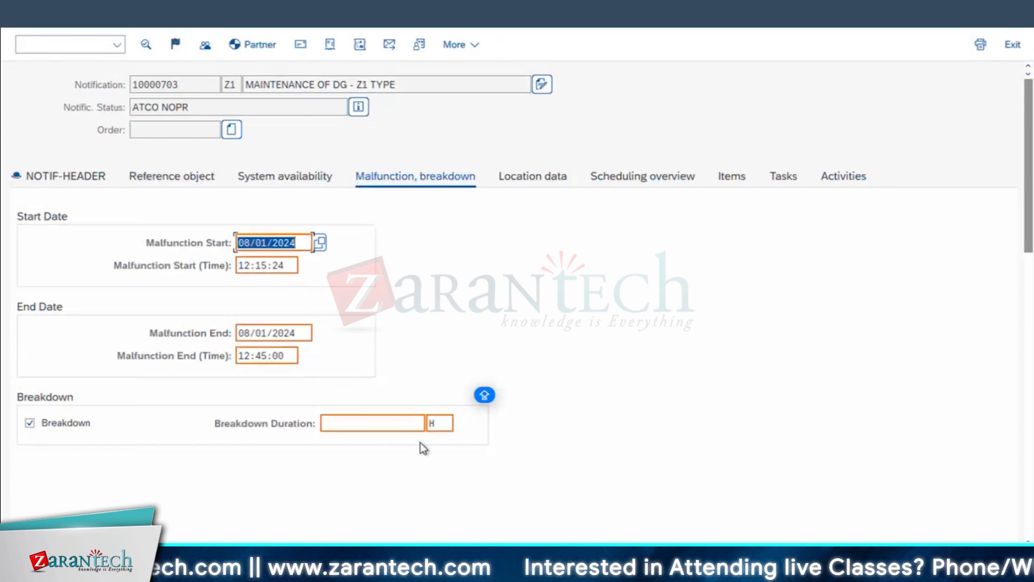
key("Return")
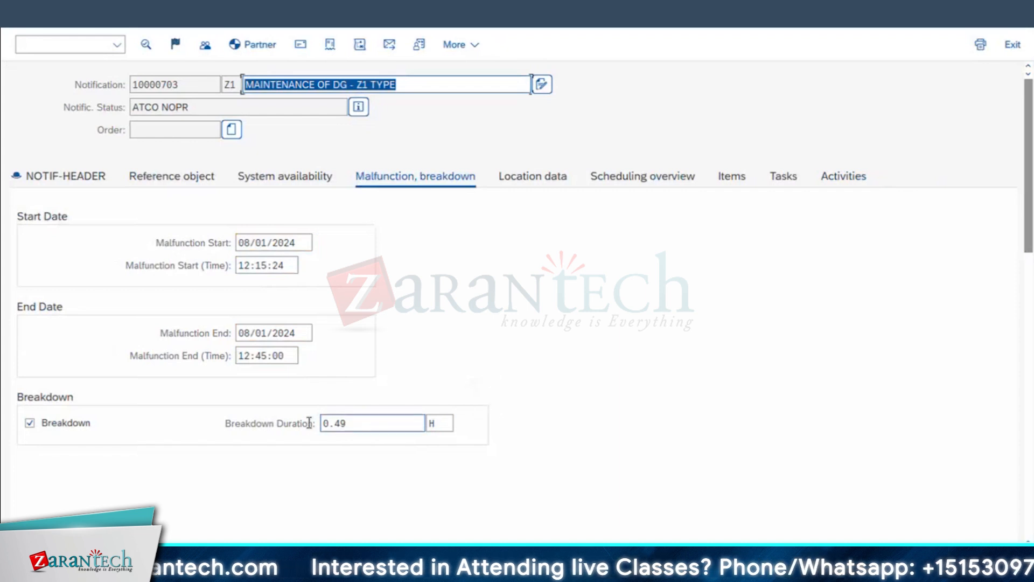
double_click(353, 424)
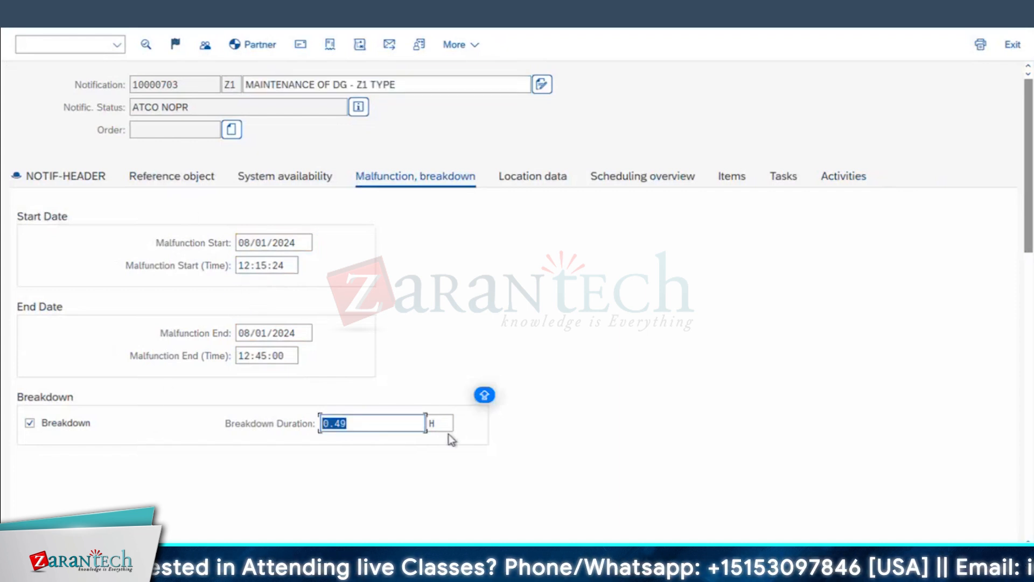
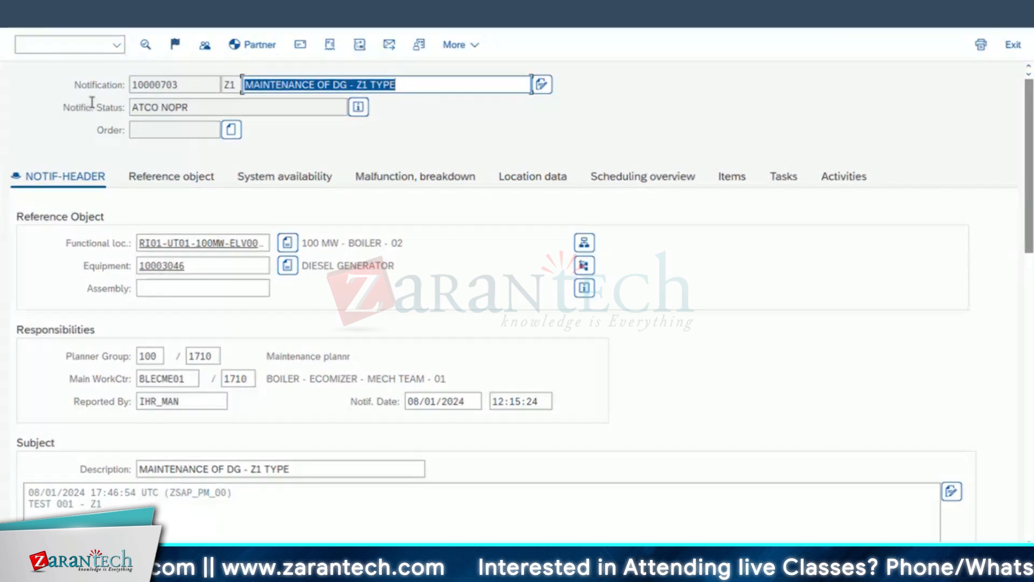
- Examine the notification's active system statuses and return to the notification
left_click(359, 107)
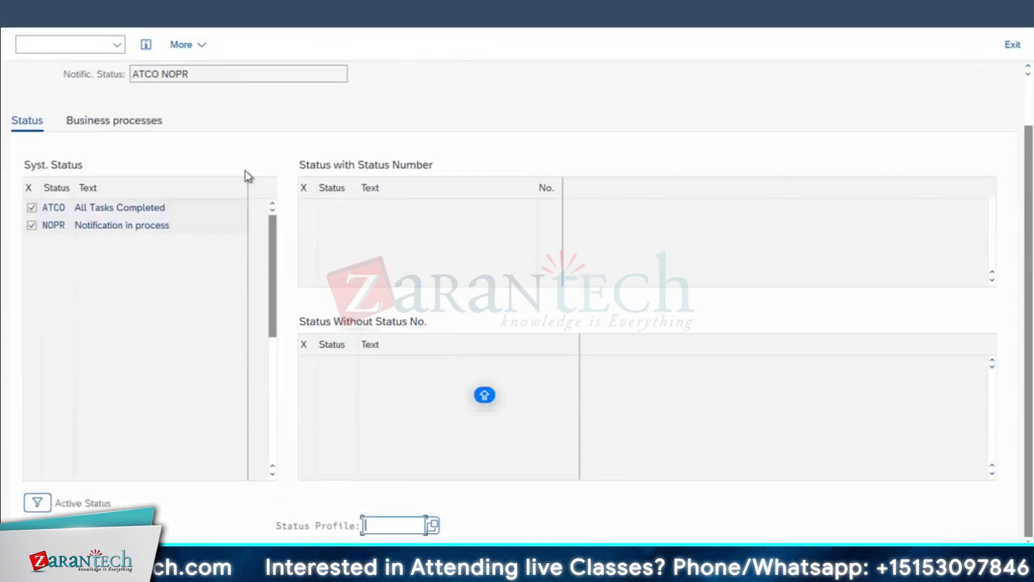
left_click_drag(179, 220, 3, 208)
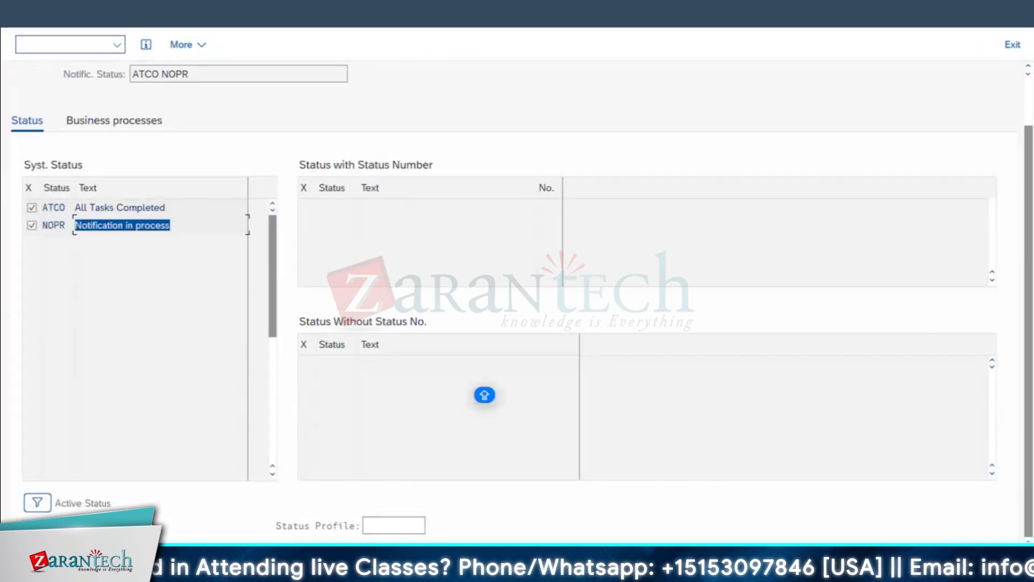
left_click(22, 14)
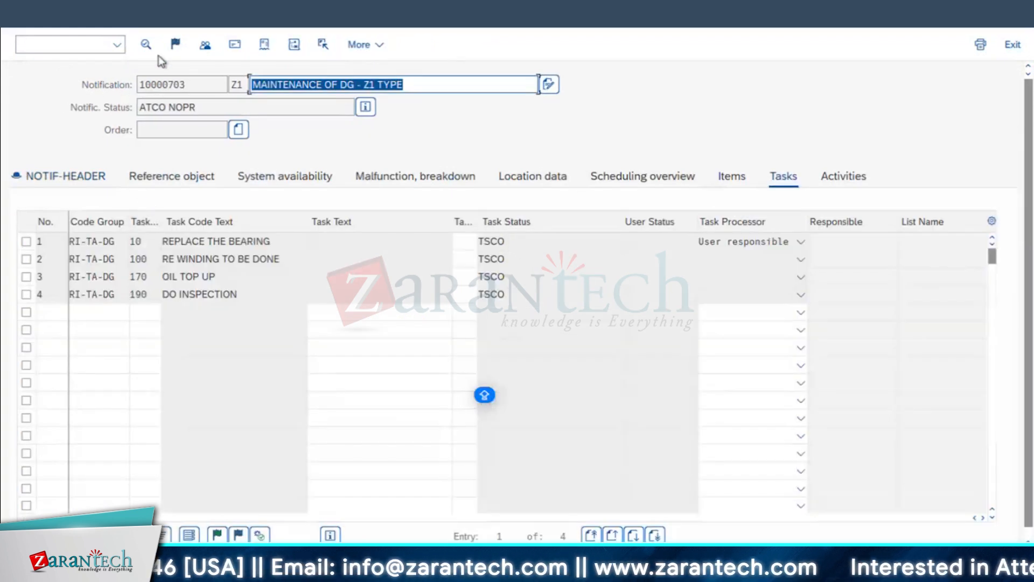
- Complete the notification with reference date 08/01/2024 and reference time 12:15:24
left_click(175, 46)
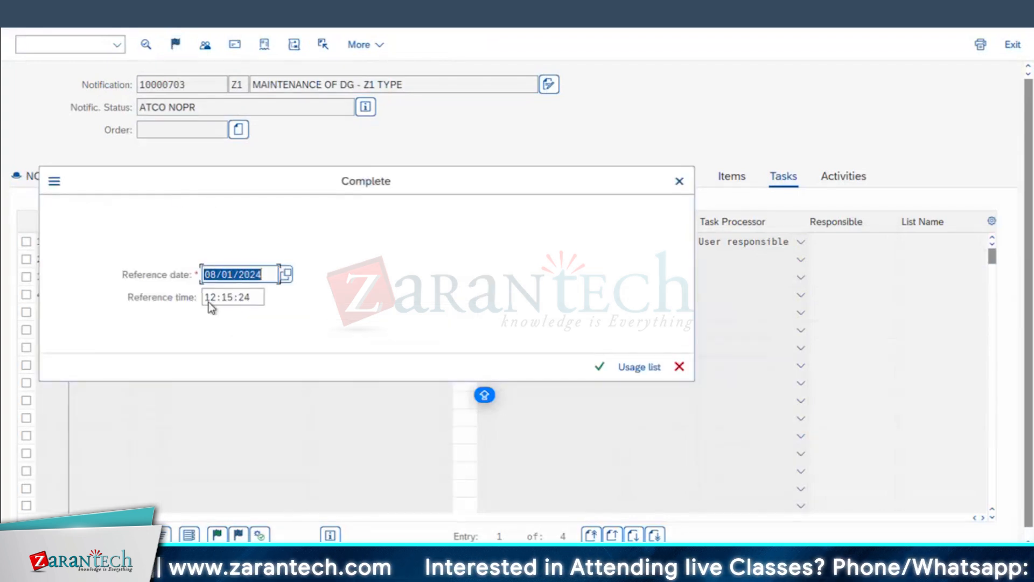
left_click(600, 367)
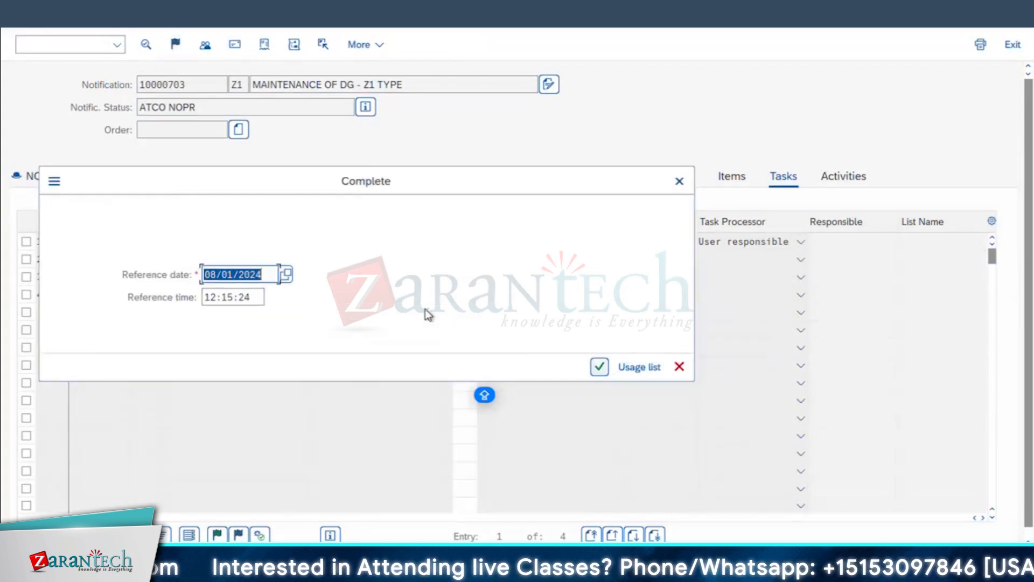
left_click(599, 367)
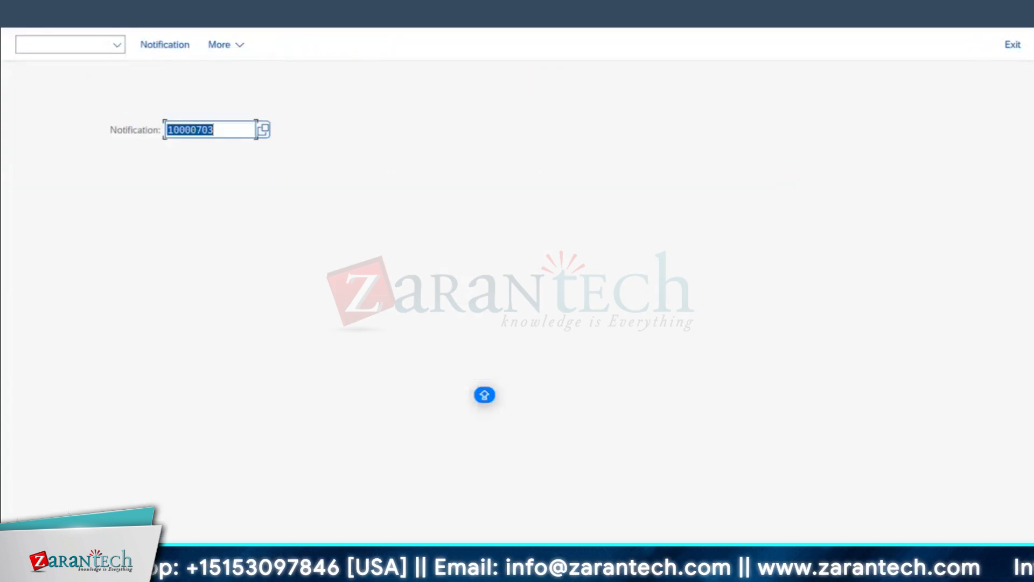
- Reopen the completed notification to check its status, and leave it for the SAP start screen
left_click(429, 22)
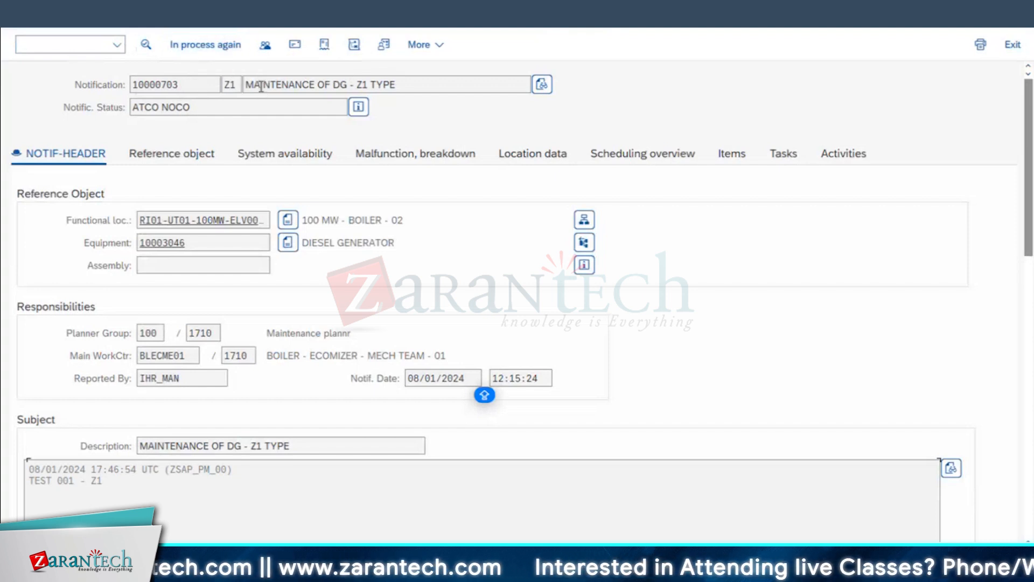
left_click(26, 15)
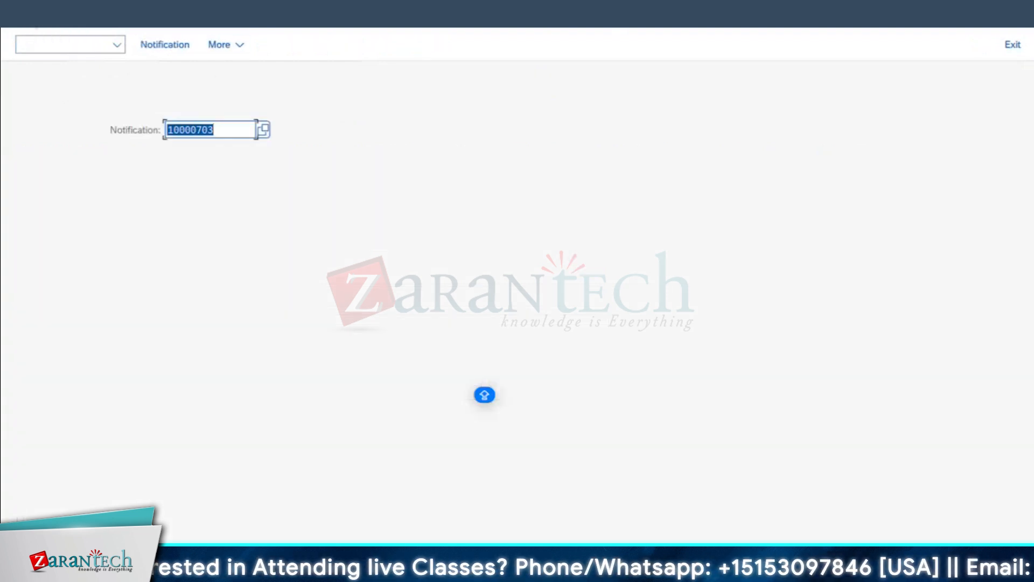
left_click(26, 15)
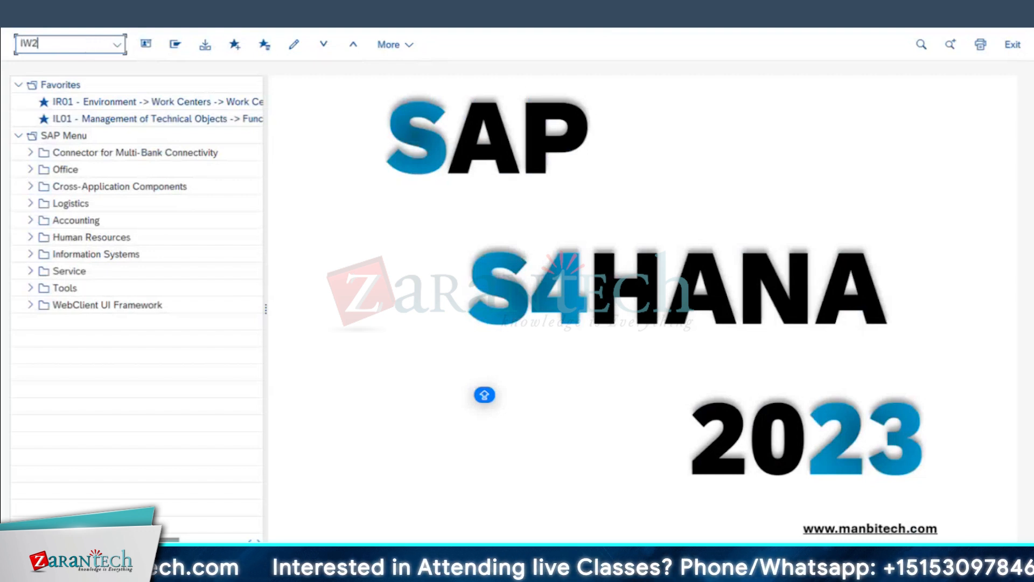
- Create a Z1 notification with transaction IW24 and describe it as BREAKDOWN OF DG - Z1 TYPE
type("4")
key("Return")
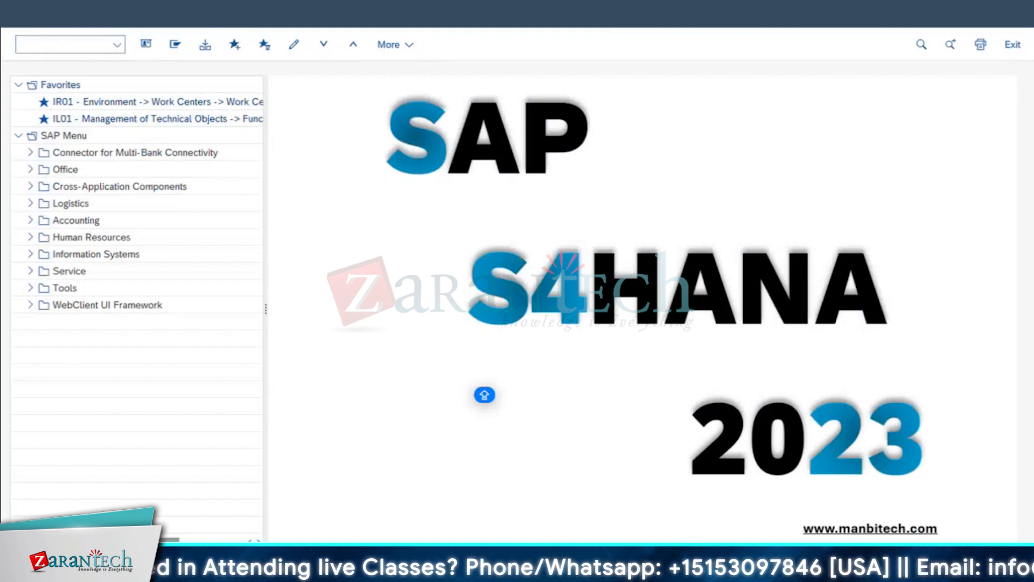
left_click(267, 85)
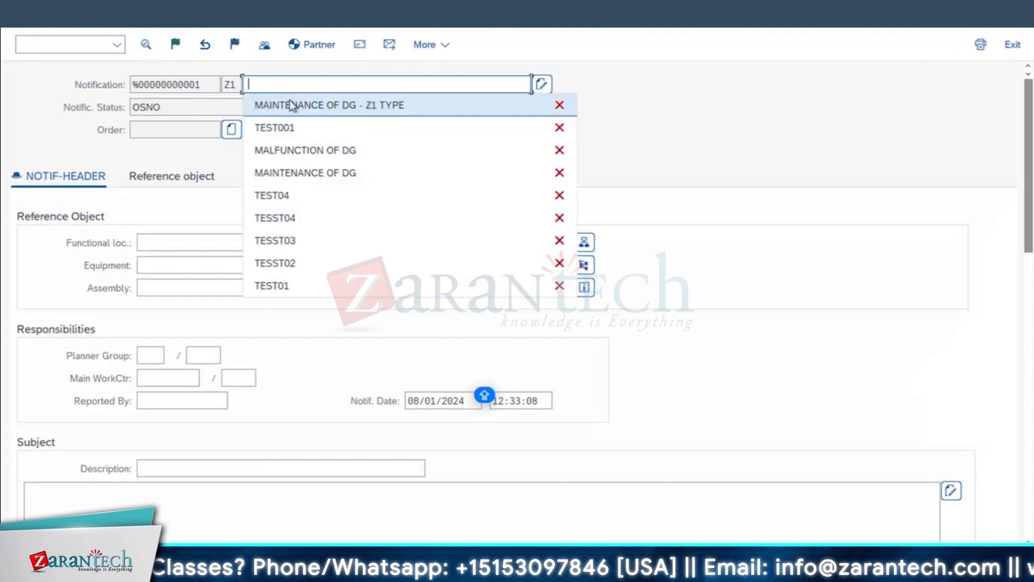
left_click(324, 105)
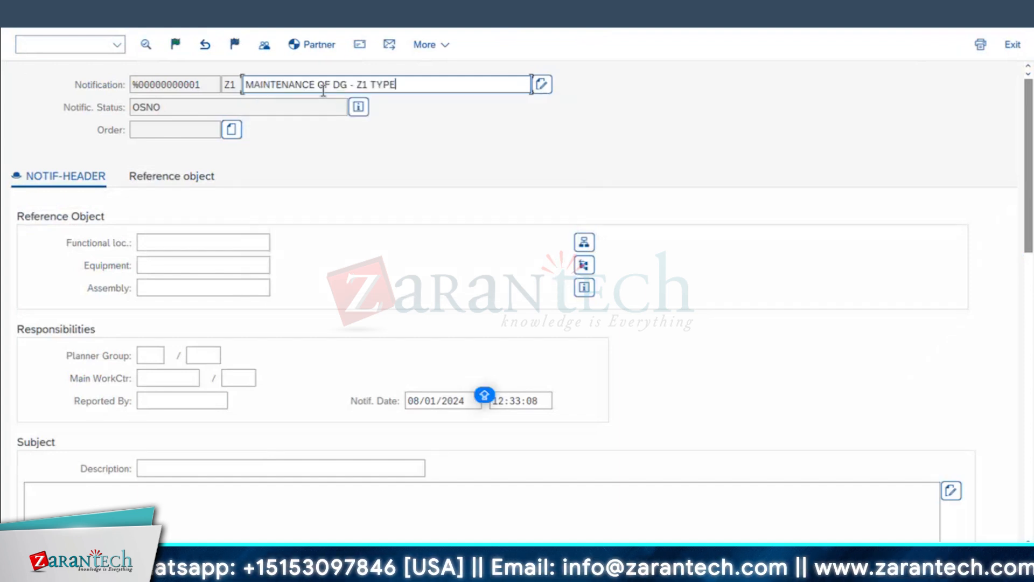
double_click(281, 85)
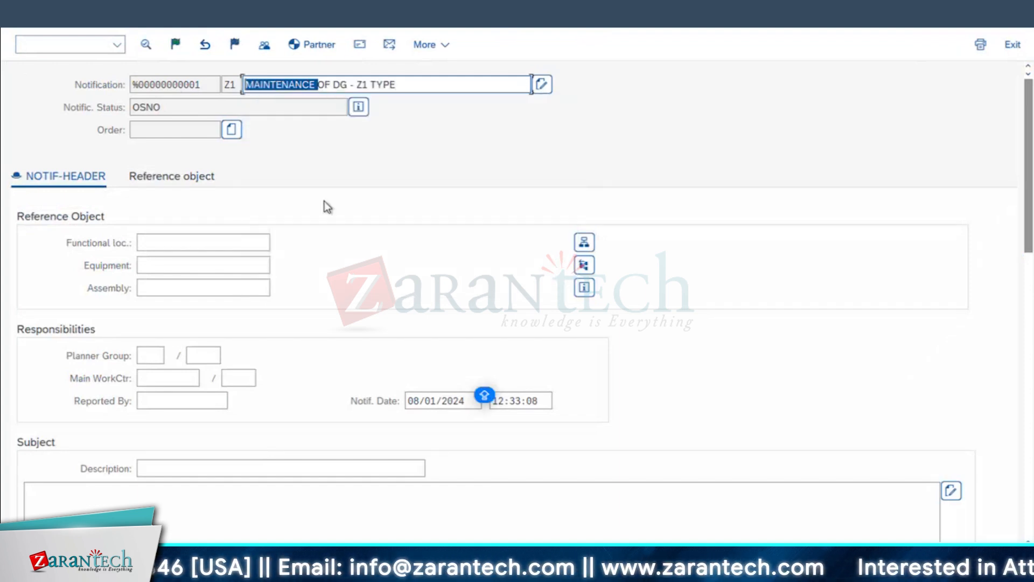
type("RE")
key("BackSpace")
key("BackSpace")
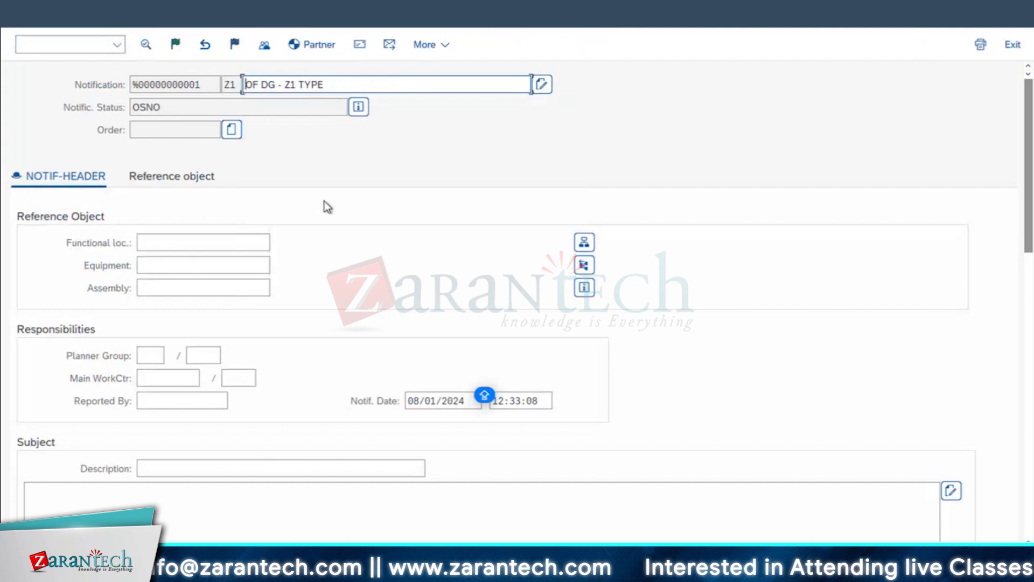
type("BREAKDOW")
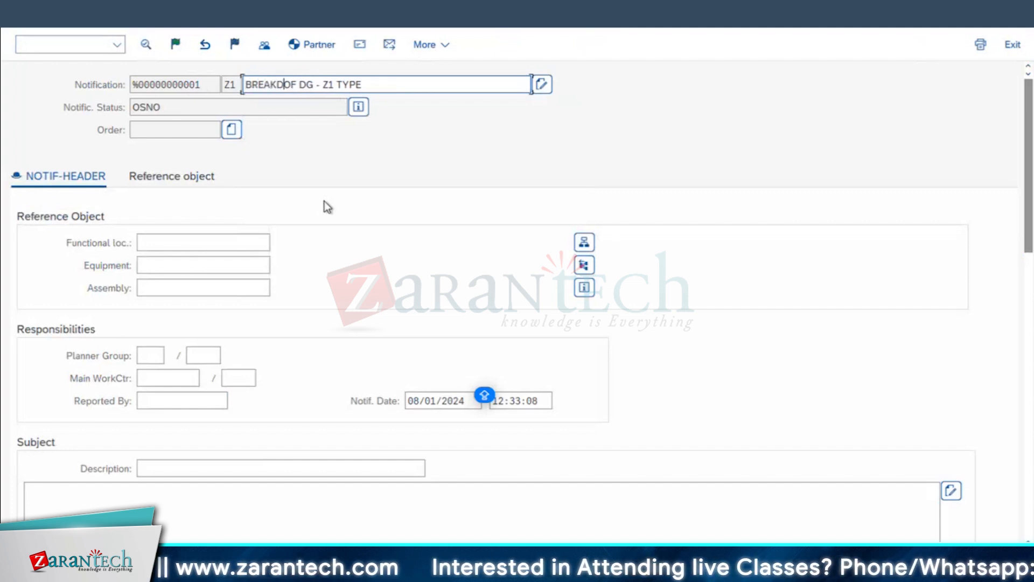
type("N OF")
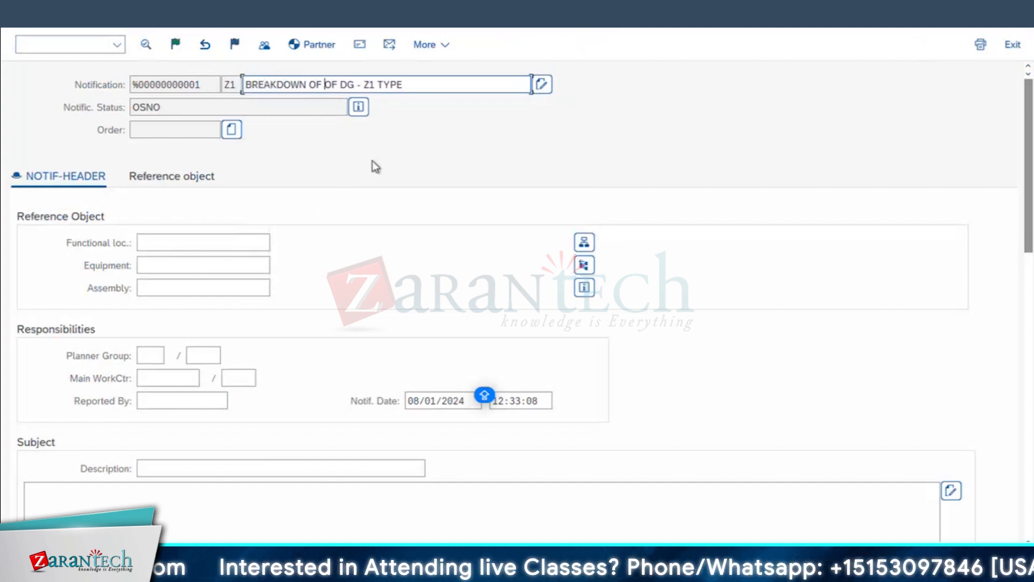
key("BackSpace")
key("BackSpace")
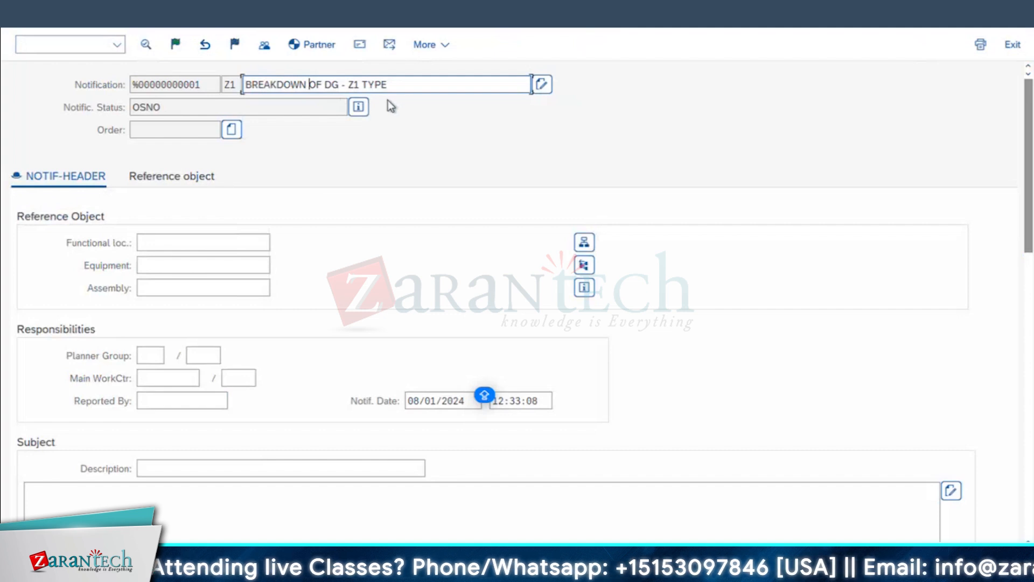
- Assign equipment 10003046 as the reference object and load its functional location and responsibility data
left_click(174, 266)
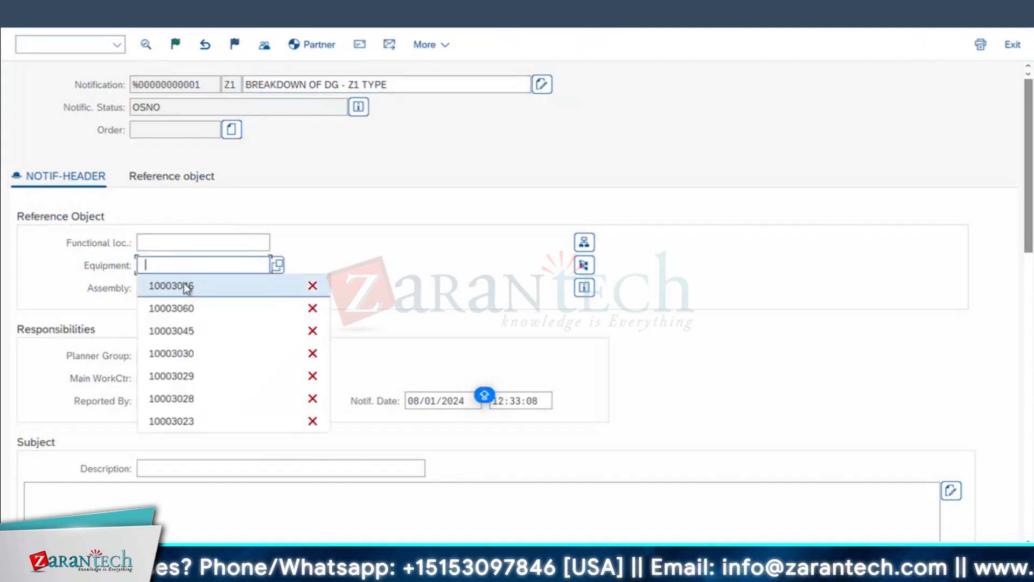
left_click(192, 287)
key("Return")
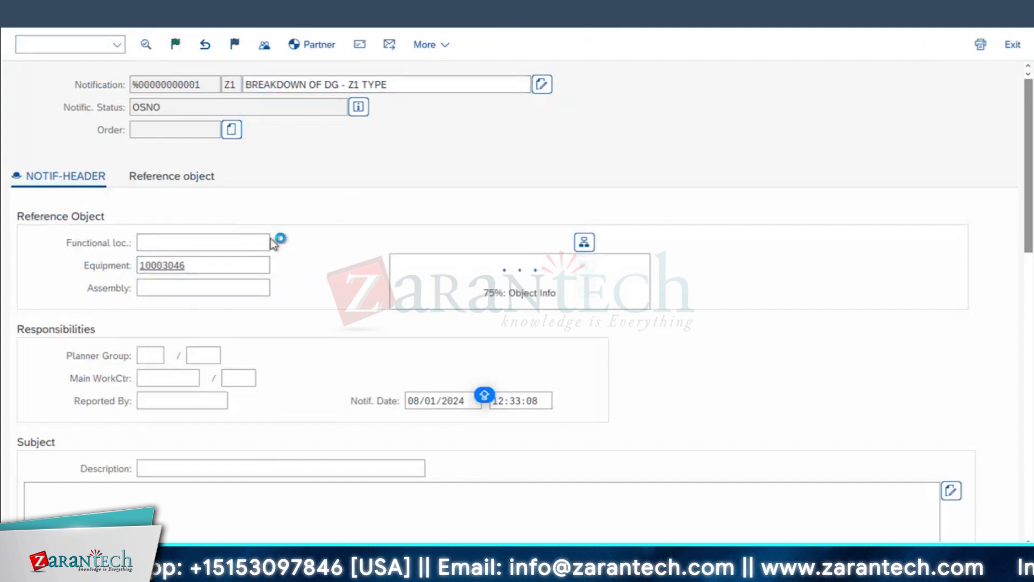
key("Return")
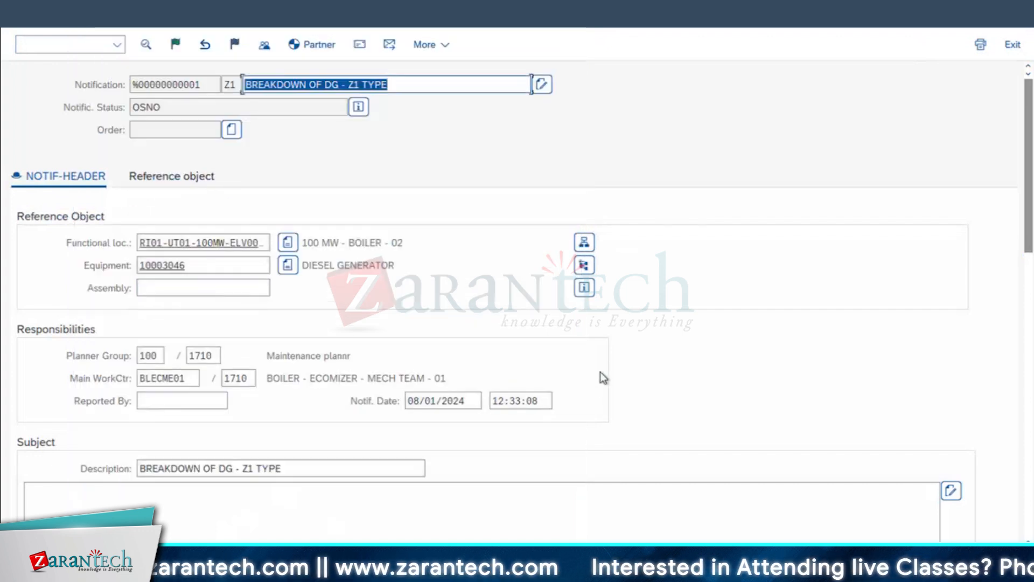
- Re-enter BREAKDOWN OF DG - Z1 TYPE as the notification's description
scroll(599, 380, "down", 3)
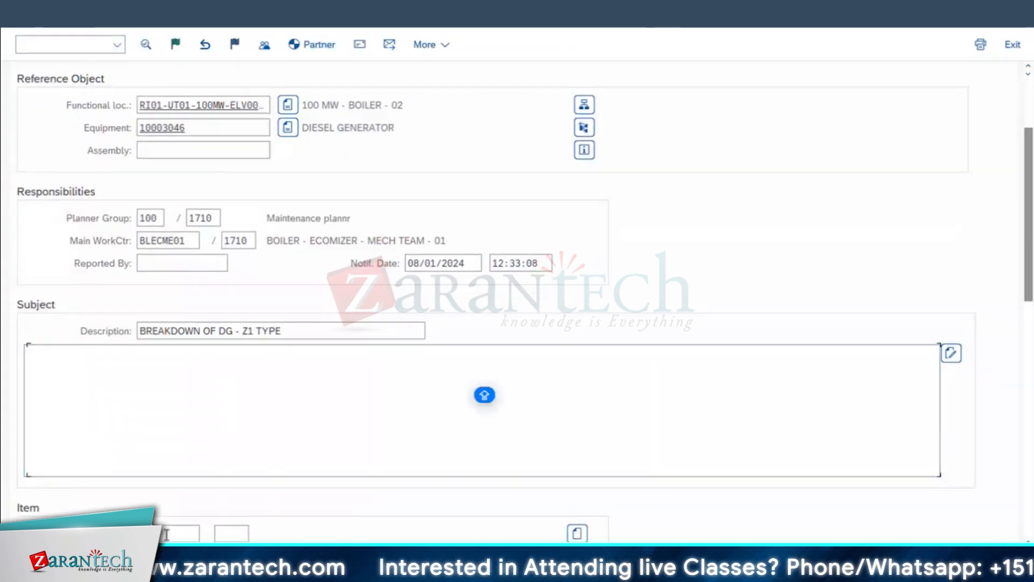
key("BackSpace")
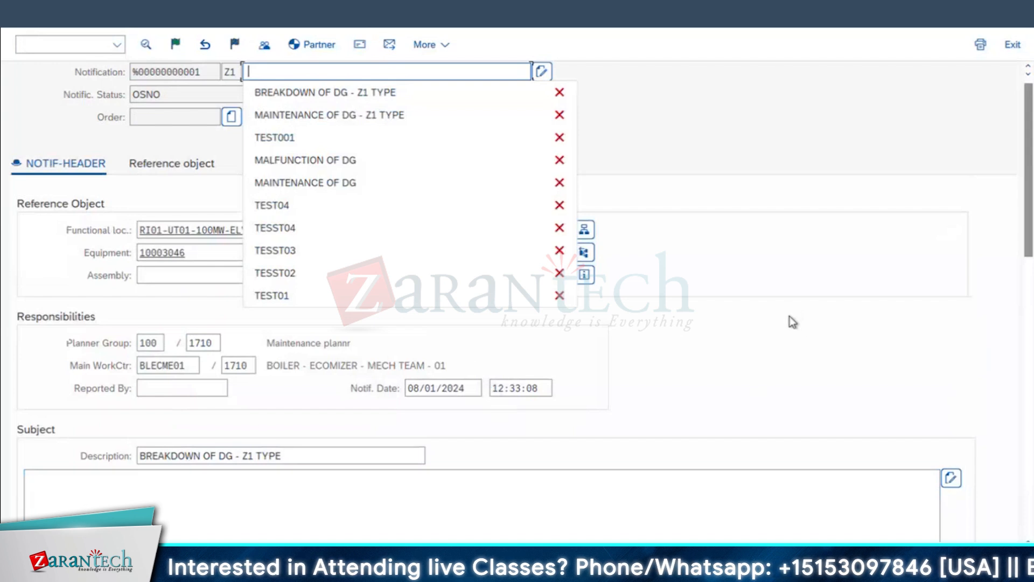
key("Caps_Lock")
left_click(281, 77)
left_click(291, 93)
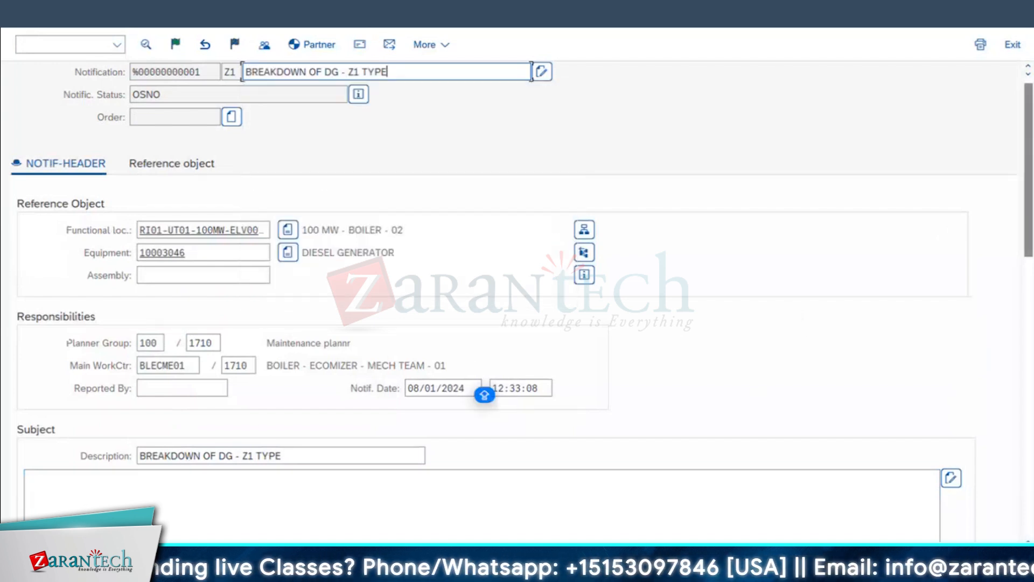
- Set the item's code groups to RI-OP-DG for object part, RI-DG-DG for damage and RI-CA-DG for cause
left_click_drag(1026, 135, 1026, 305)
left_click(183, 184)
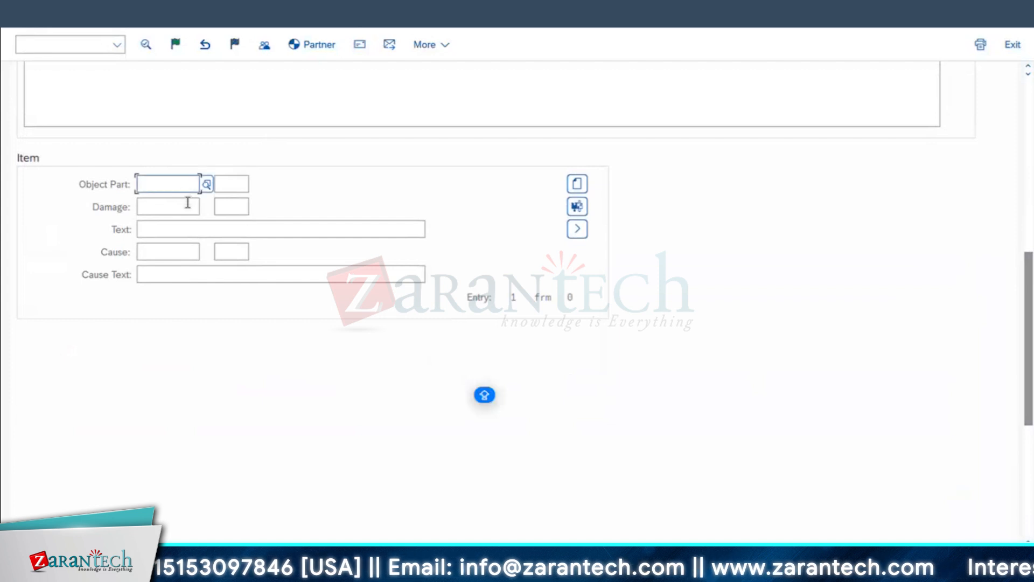
left_click(182, 206)
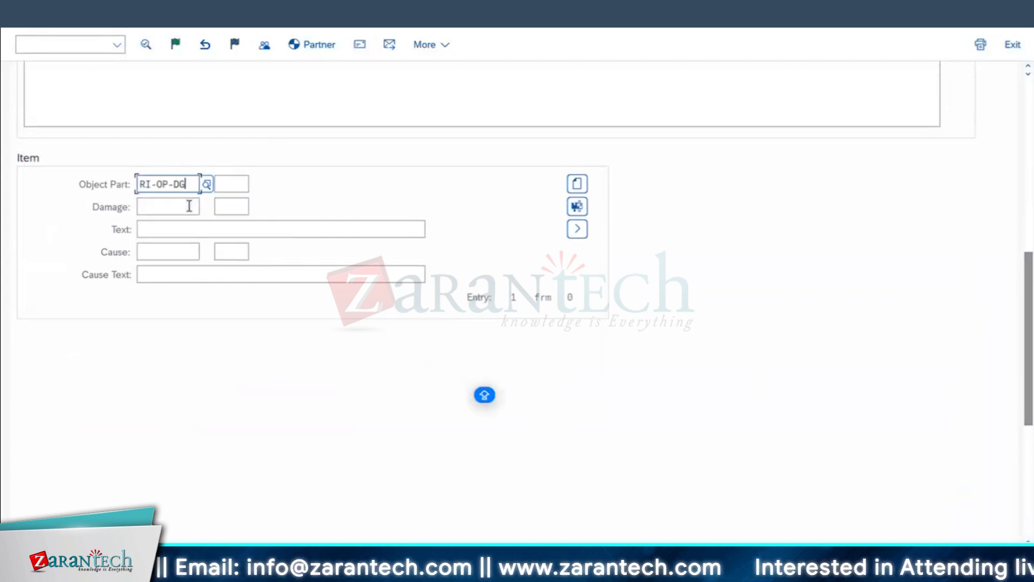
left_click(180, 206)
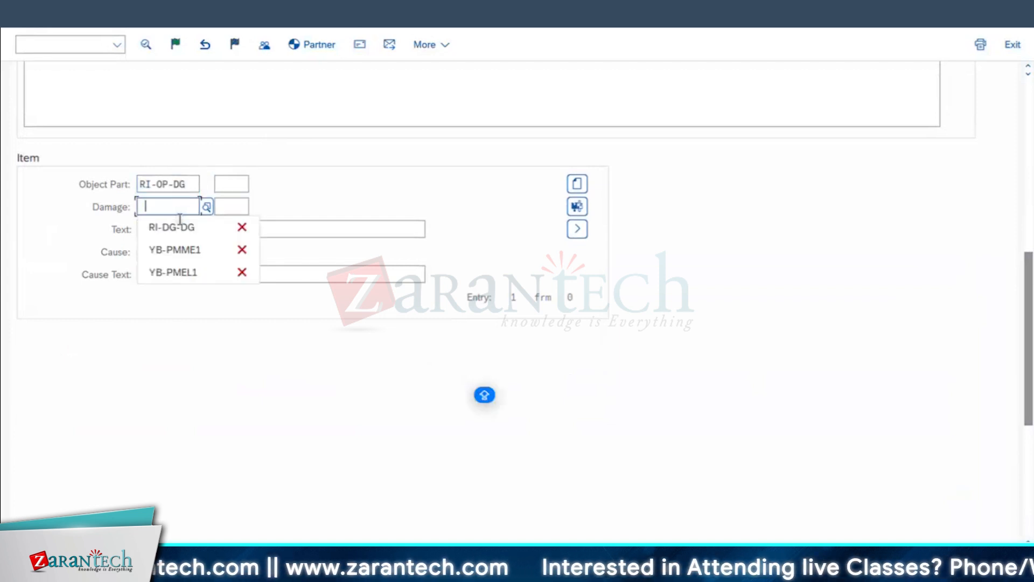
left_click(180, 228)
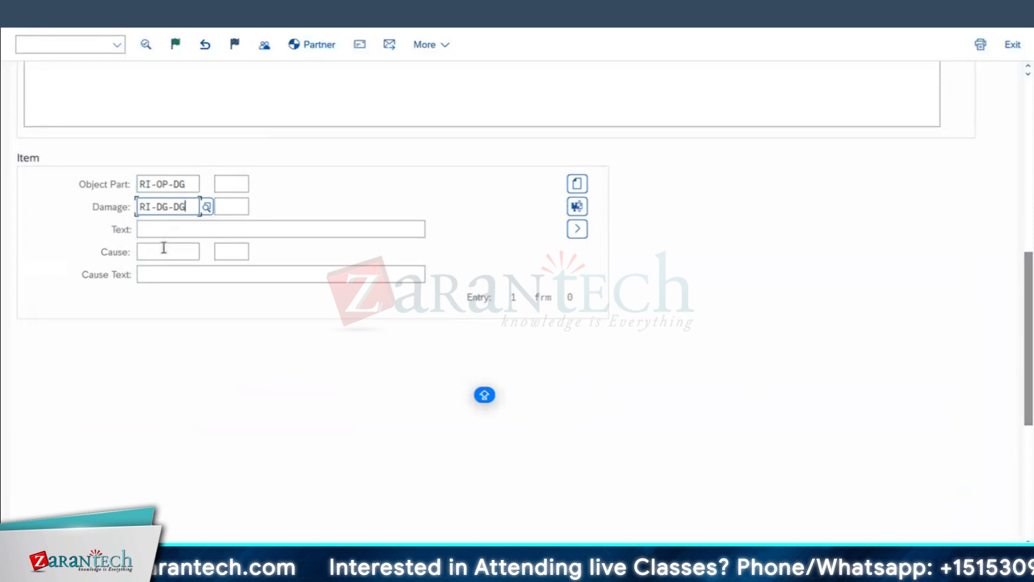
left_click(166, 251)
left_click(178, 274)
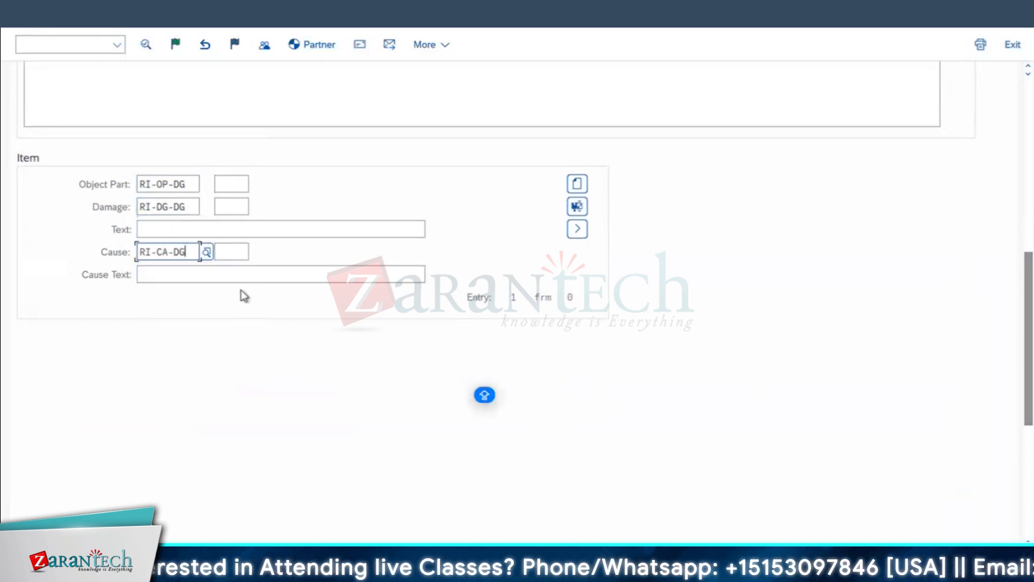
- Choose catalog codes 10 ENGINE for the object part, 10 BEARING for the damage and 10 OVER LOAD for the cause
left_click(232, 207)
left_click(255, 207)
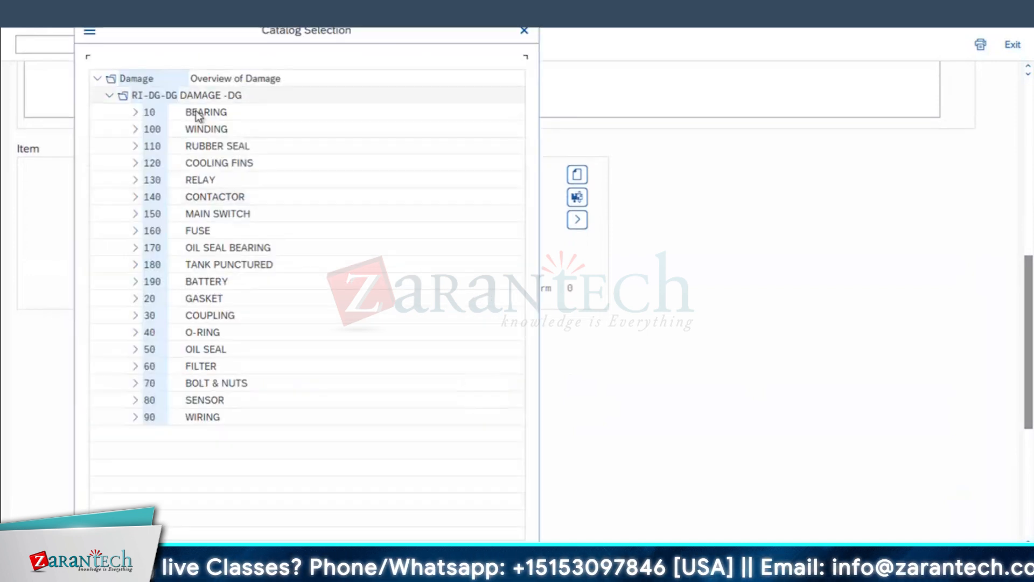
left_click(215, 180)
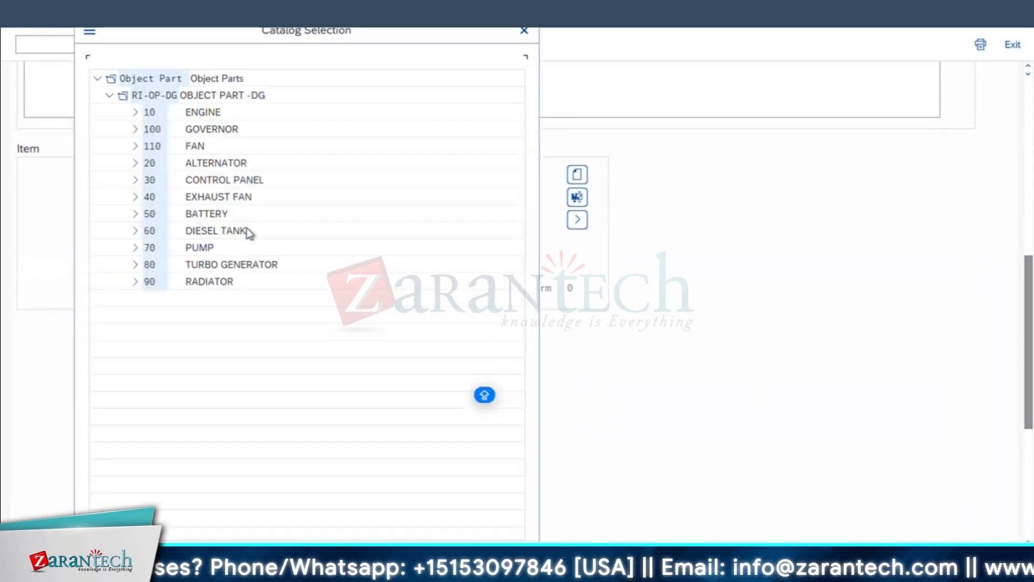
left_click(210, 117)
left_click(210, 112)
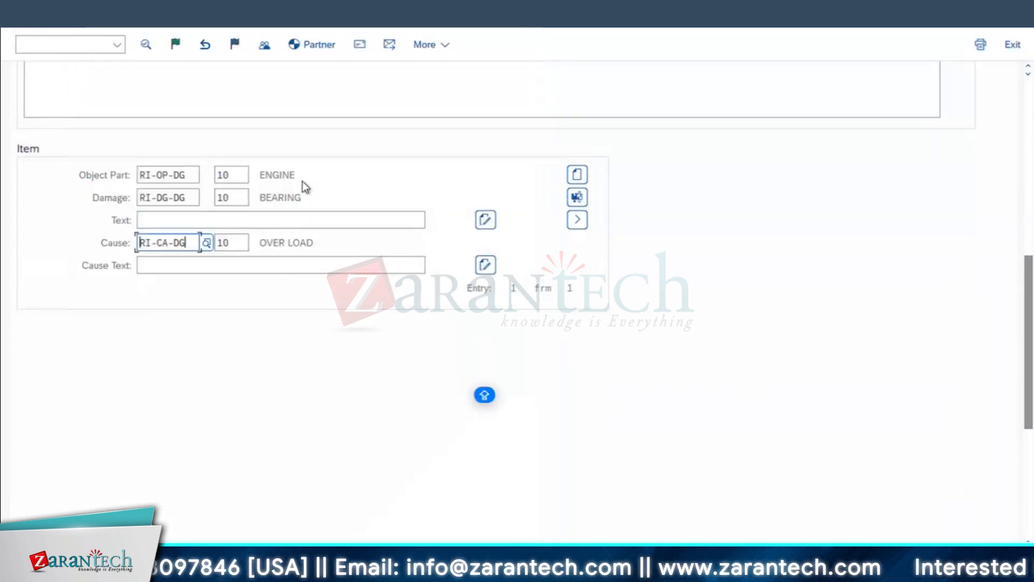
key("Return")
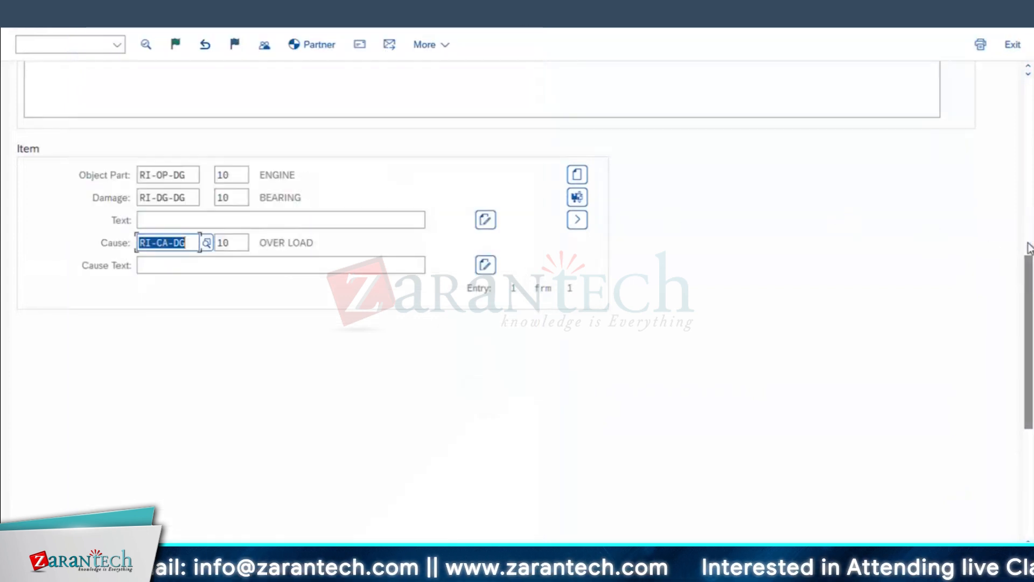
- Put the breakdown notification in process and save it
left_click_drag(1028, 274, 1021, 87)
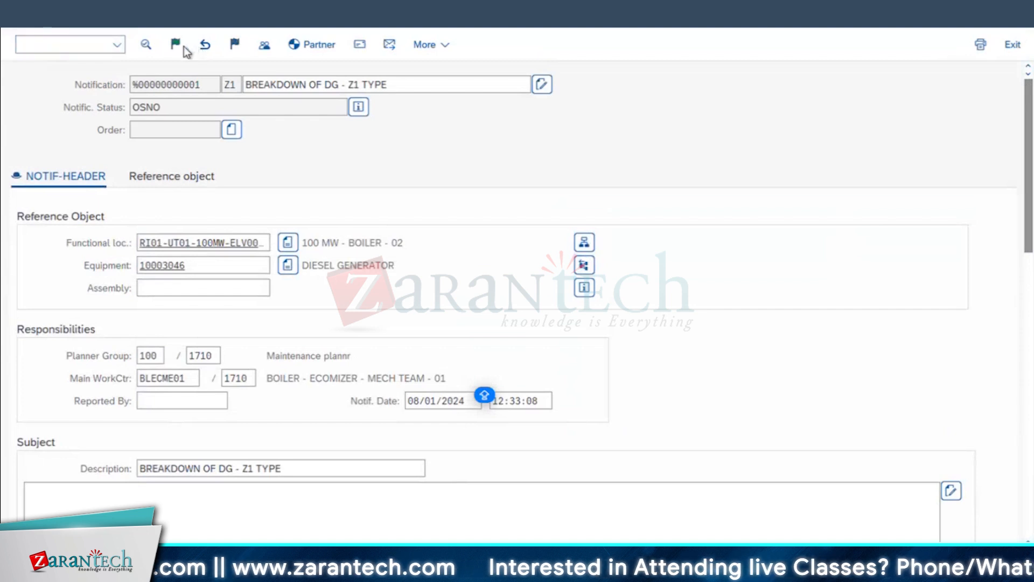
left_click(178, 44)
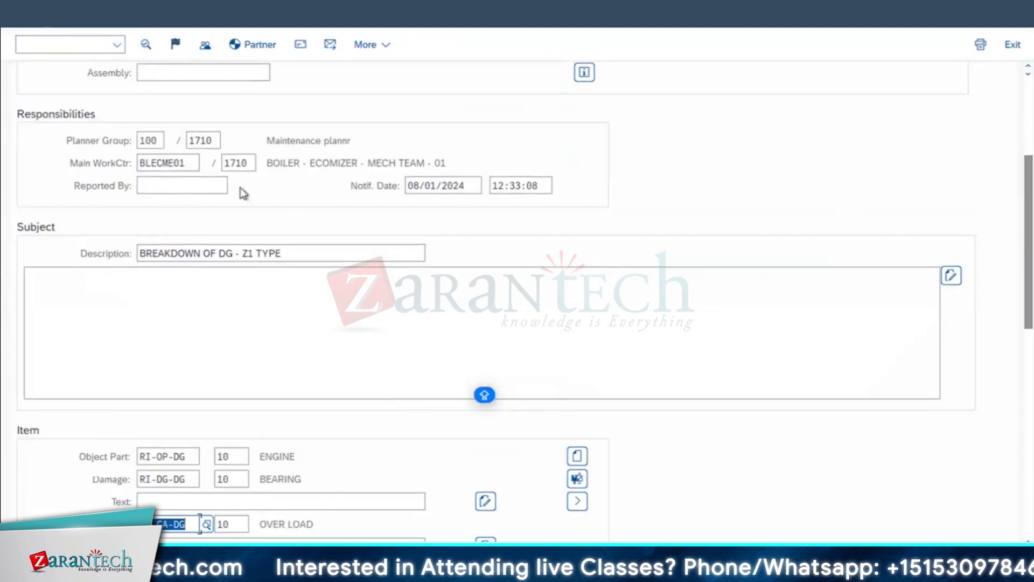
key("ctrl+s")
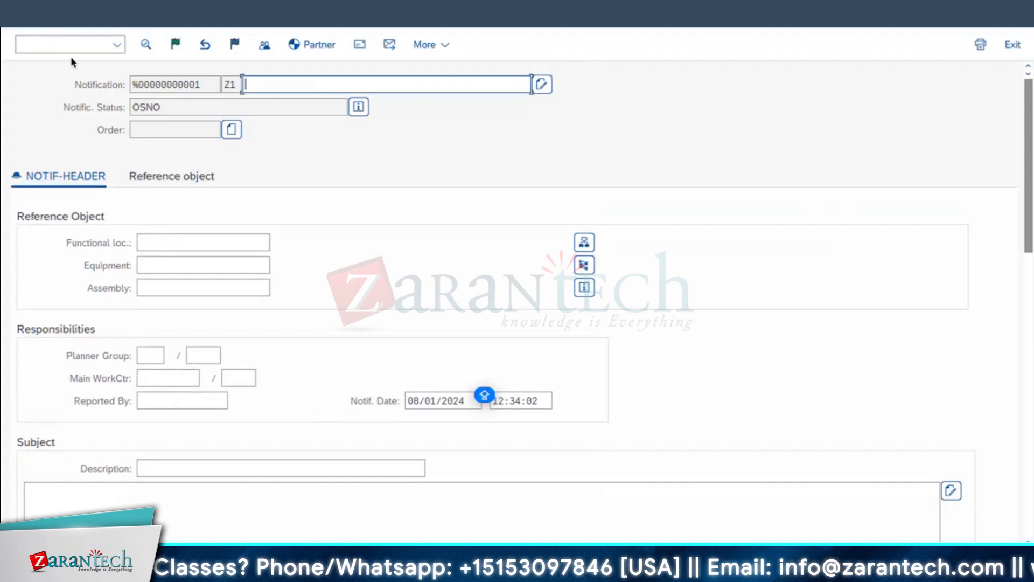
- Open the saved breakdown notification for changes with transaction /NIW22
left_click(74, 43)
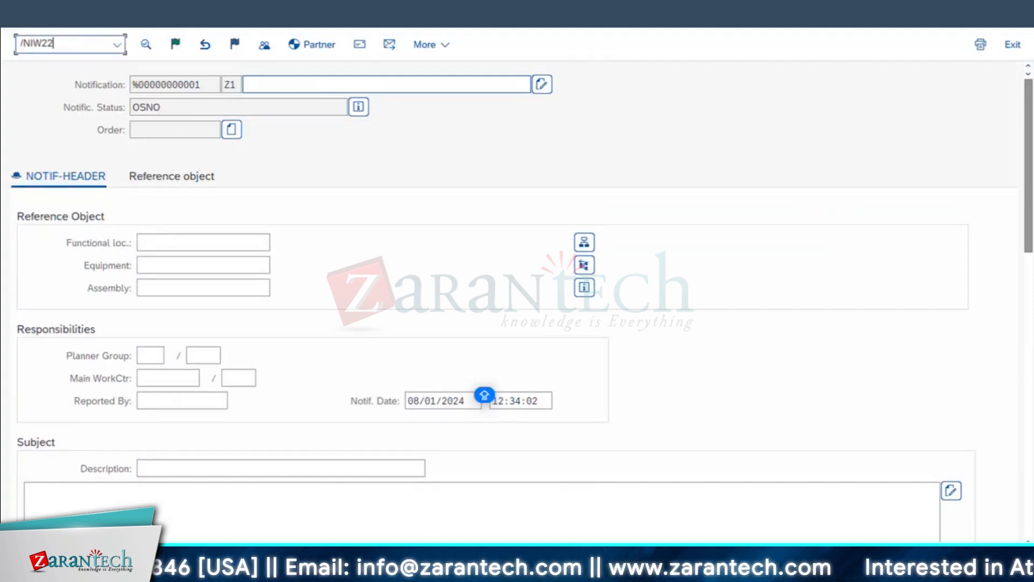
key("Return")
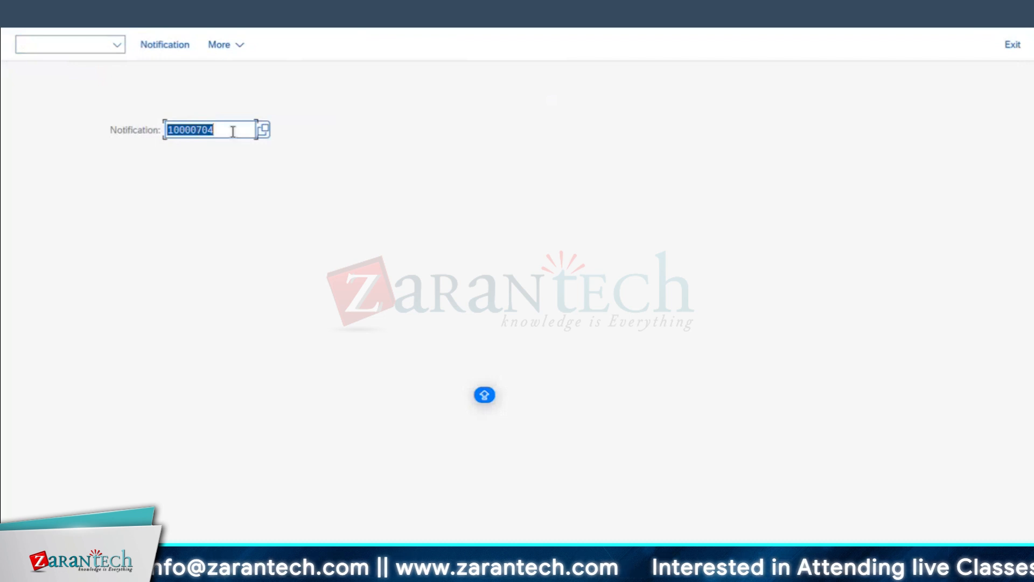
key("Return")
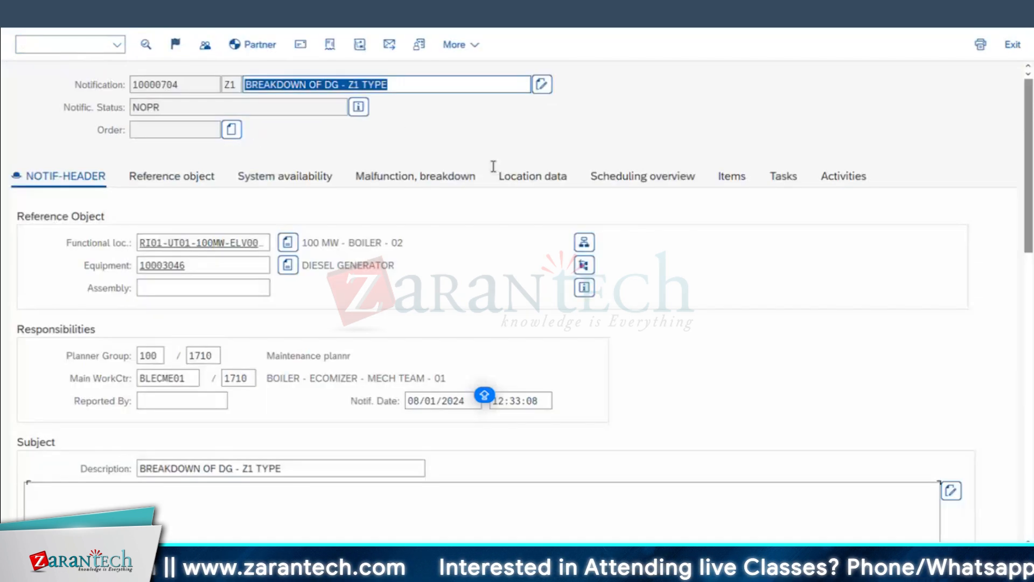
- Add task code 10 REPLACE THE BEARING from code group RI-TA-DG to the notification and release the task
left_click(783, 176)
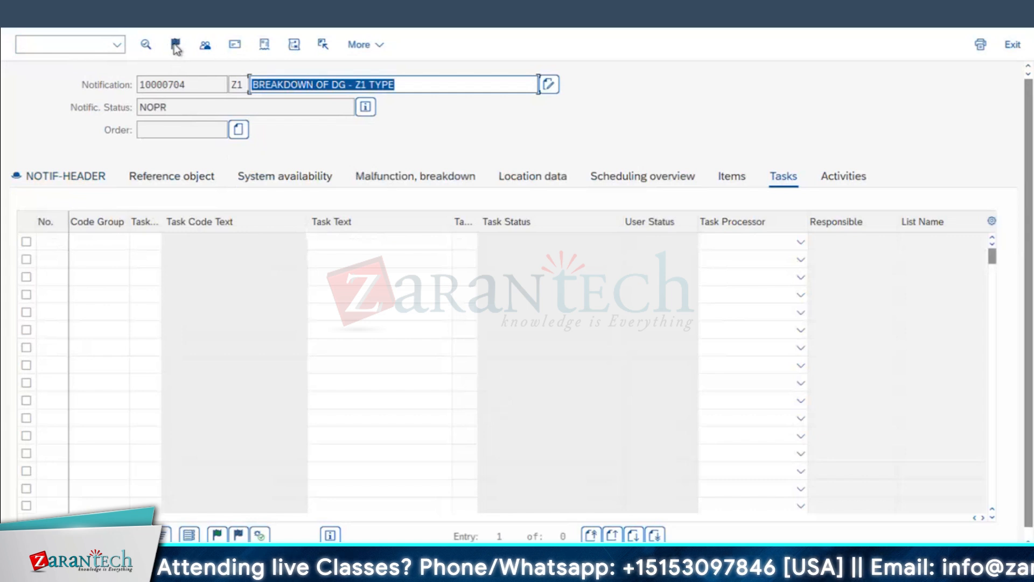
left_click(175, 44)
left_click(679, 182)
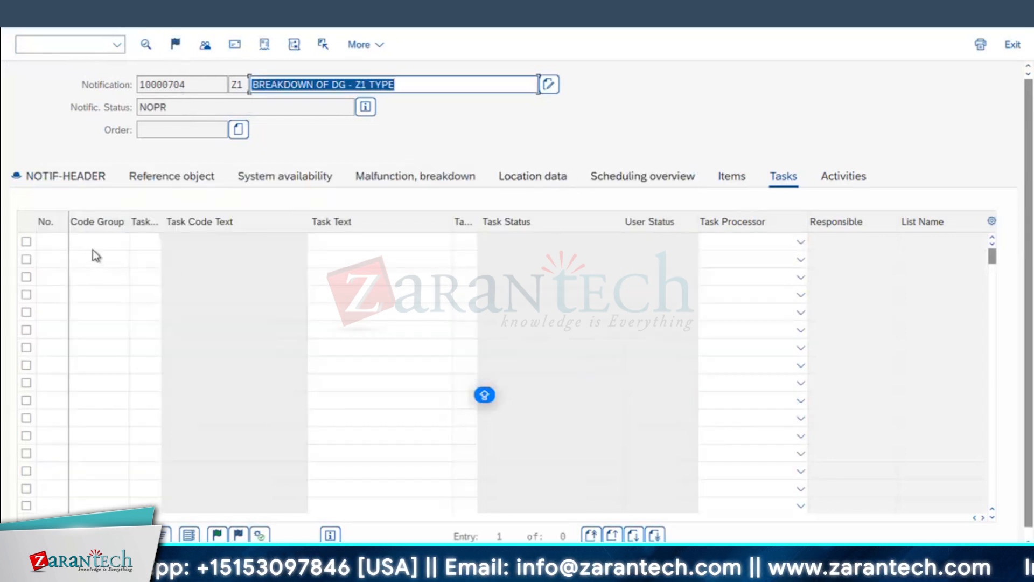
left_click(136, 241)
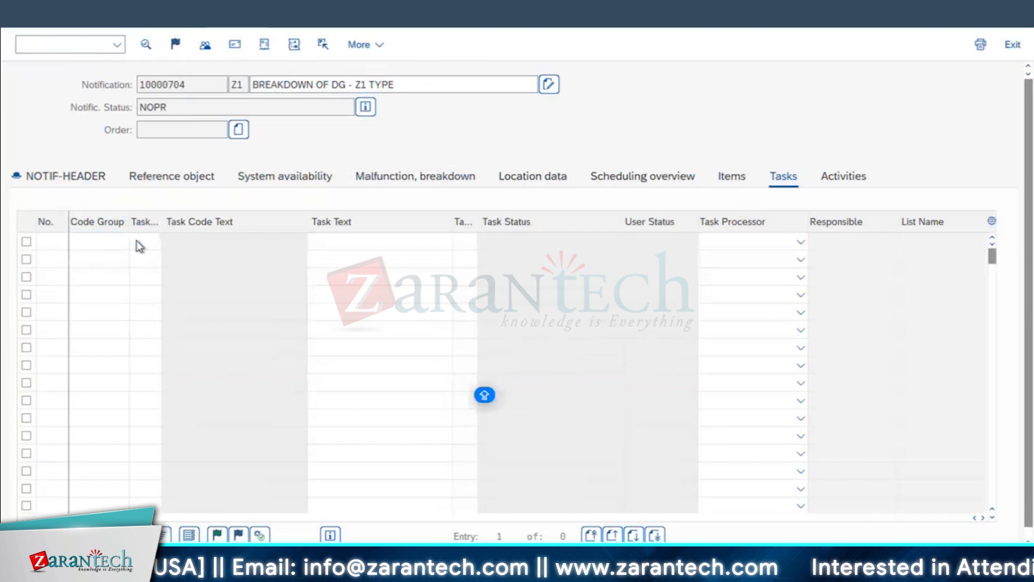
key("F4")
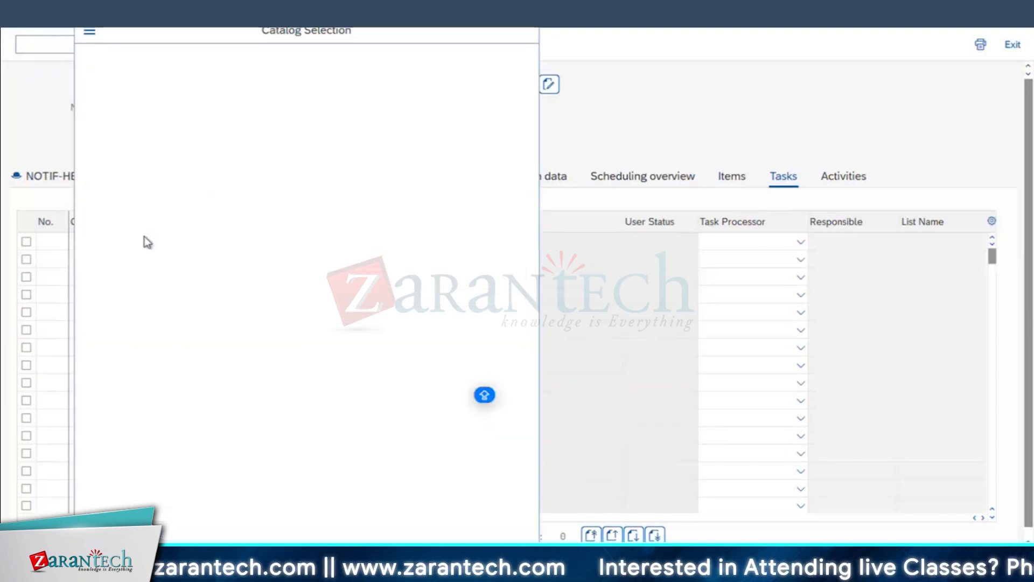
left_click(26, 241)
left_click(215, 533)
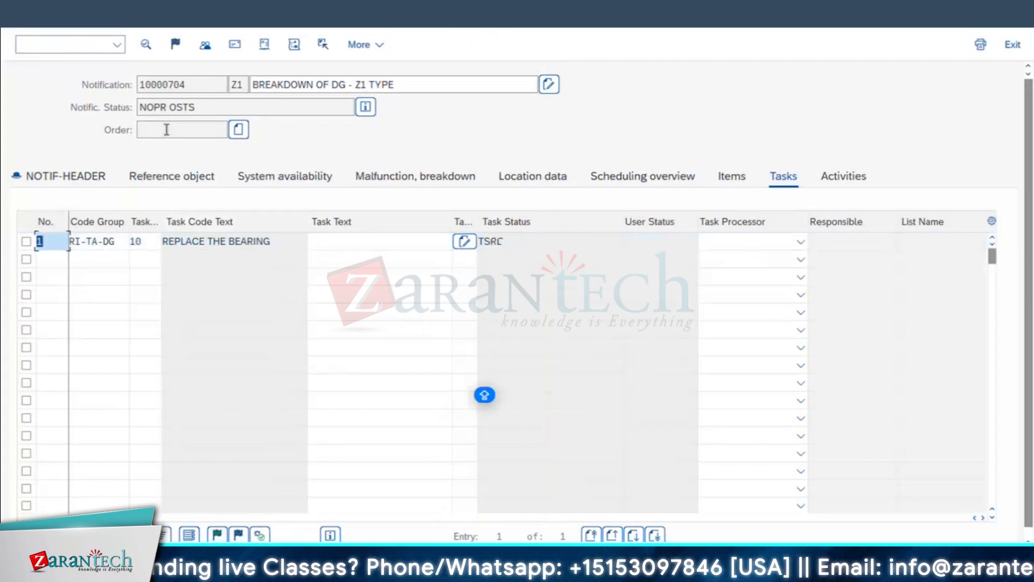
- Create a PM01 maintenance order from the notification with main work center BLECME01, and check its linked notification and user status
left_click(221, 130)
left_click(240, 130)
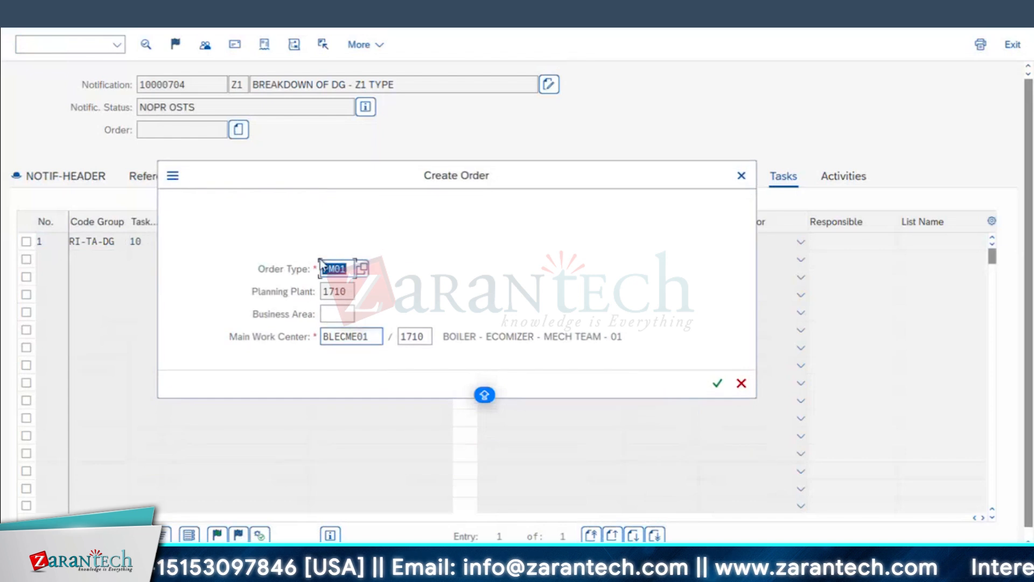
left_click(340, 267)
left_click(362, 269)
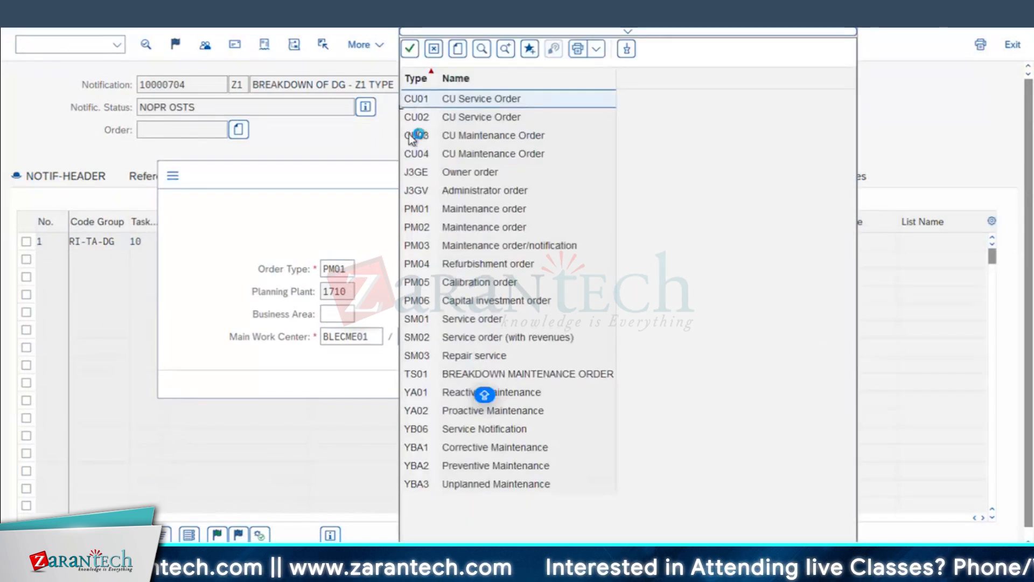
left_click(421, 214)
double_click(420, 214)
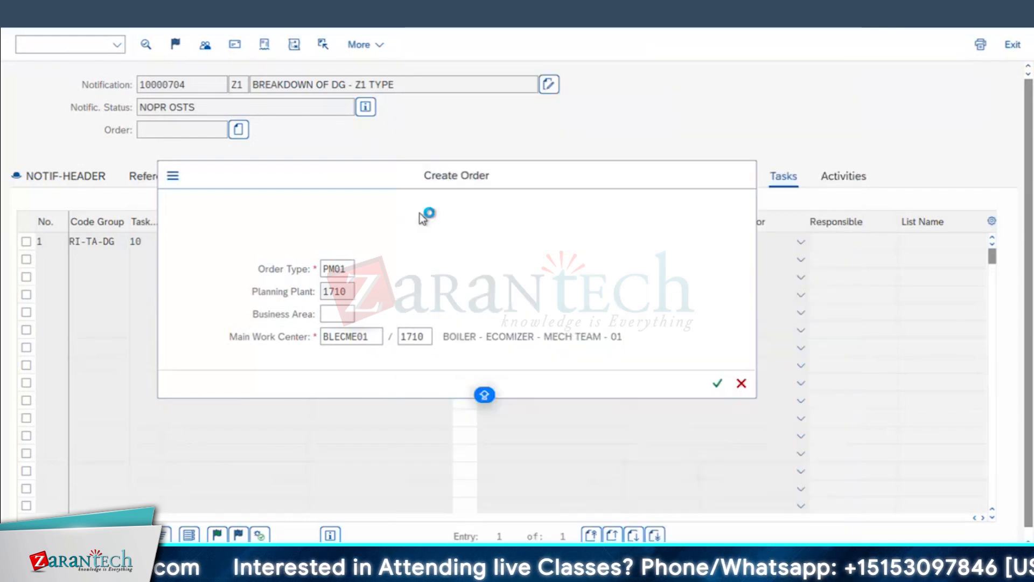
left_click(718, 384)
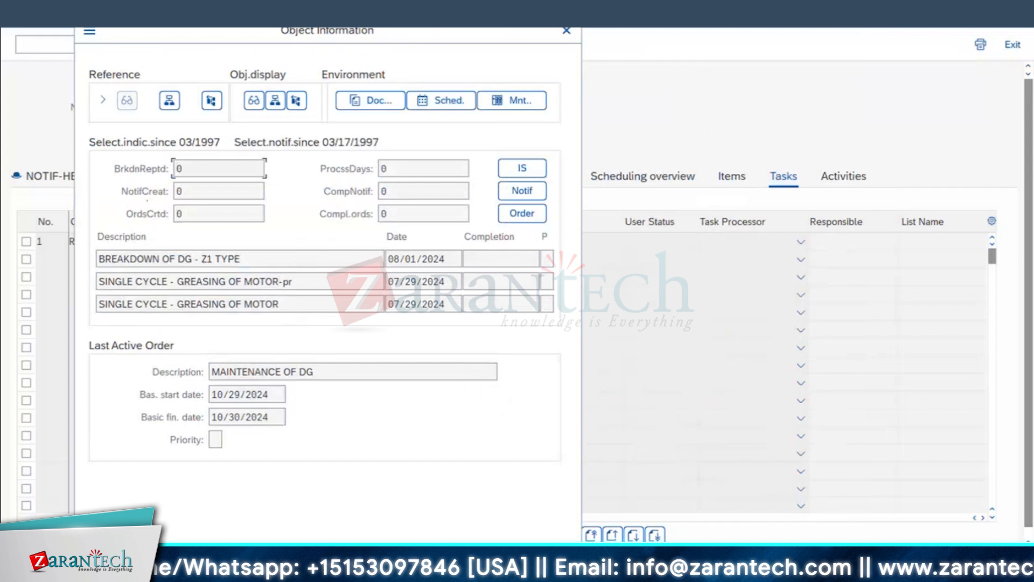
key("Return")
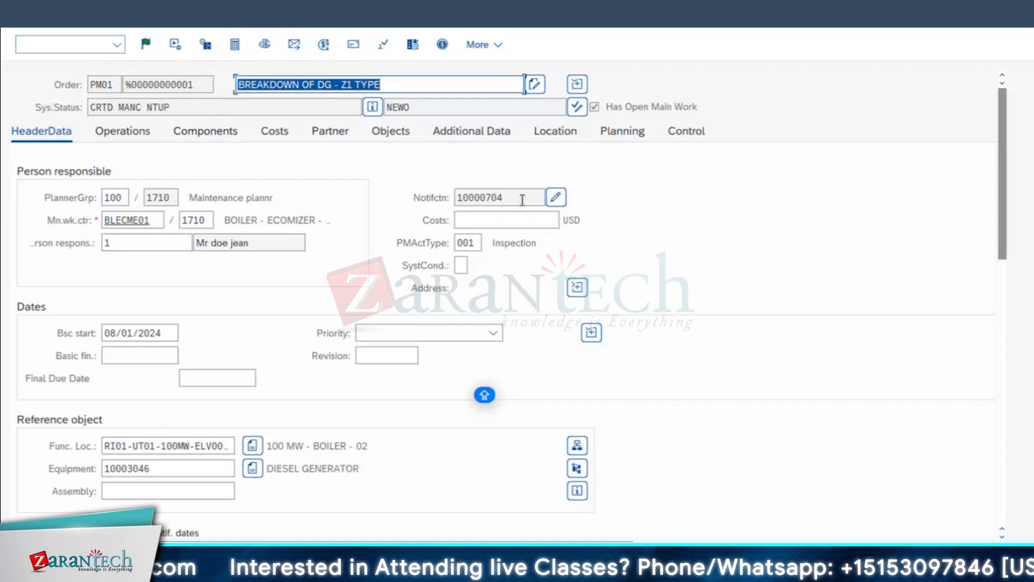
left_click_drag(455, 198, 565, 207)
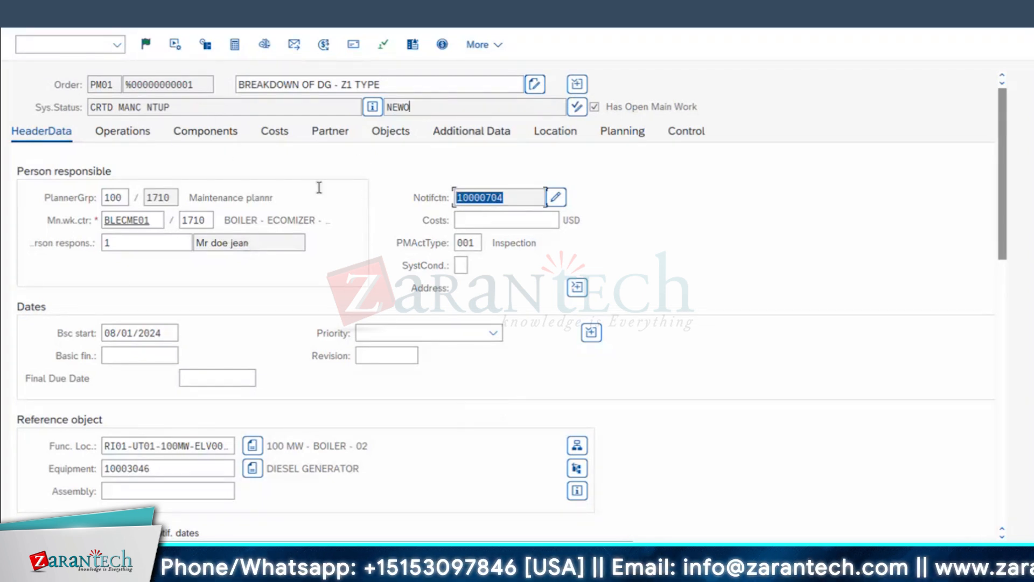
left_click(433, 103)
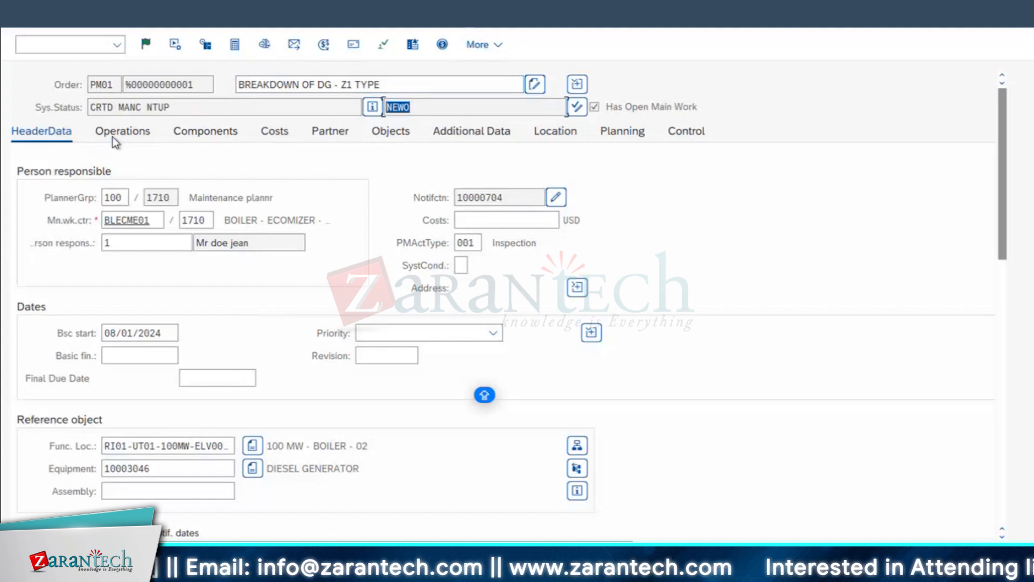
- Add operation 0020 to the order with the short text CHANGE THE BEARING
left_click(136, 133)
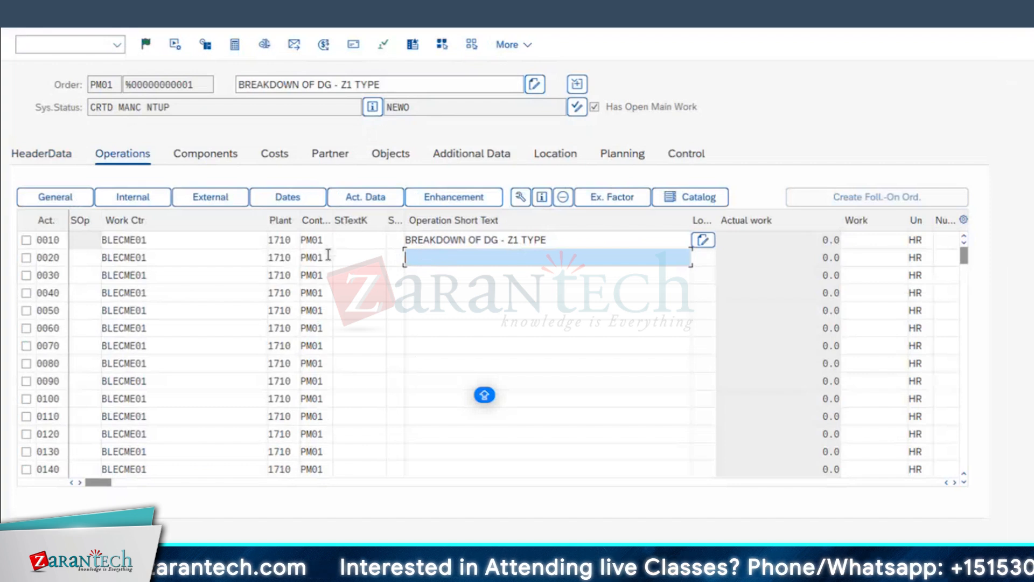
type("OPERA")
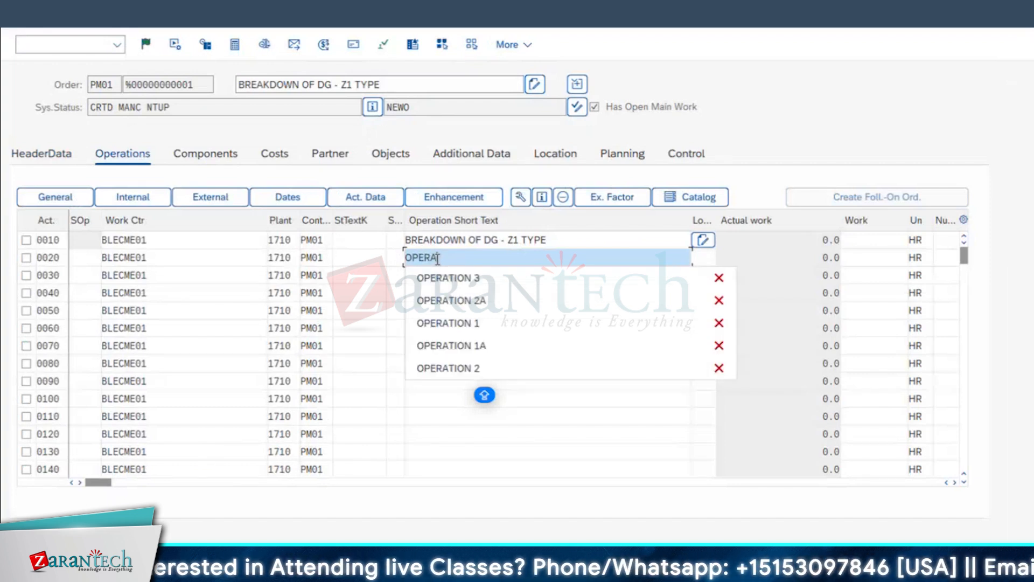
left_click(420, 255)
double_click(419, 256)
type("CHNAGE")
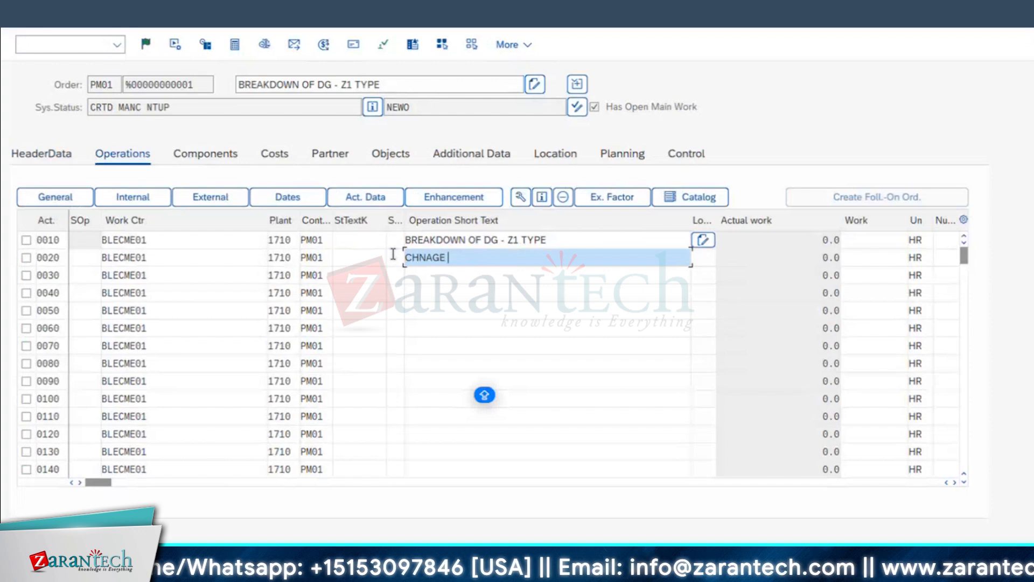
key("BackSpace")
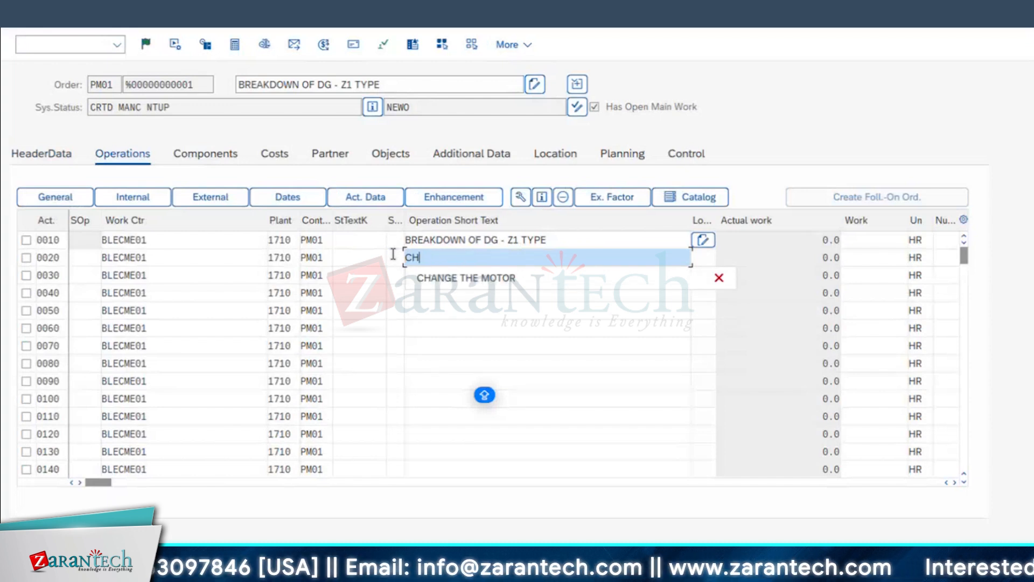
type("ANGE THE")
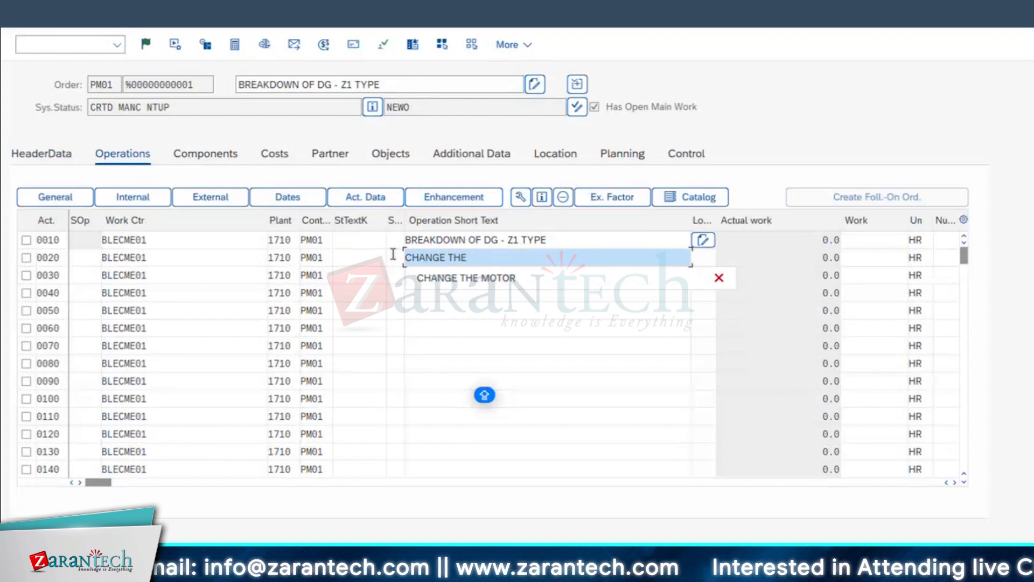
type(" BEARING")
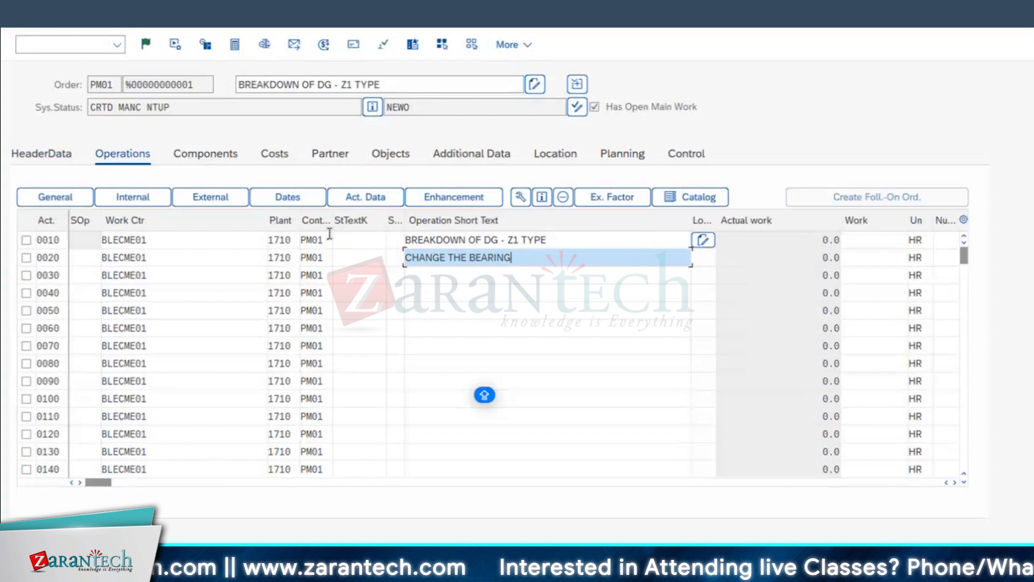
- Plan operation 0010 with calculation key Calculate work, 3 capacities and a duration of 2 HR
left_click_drag(333, 221, 348, 221)
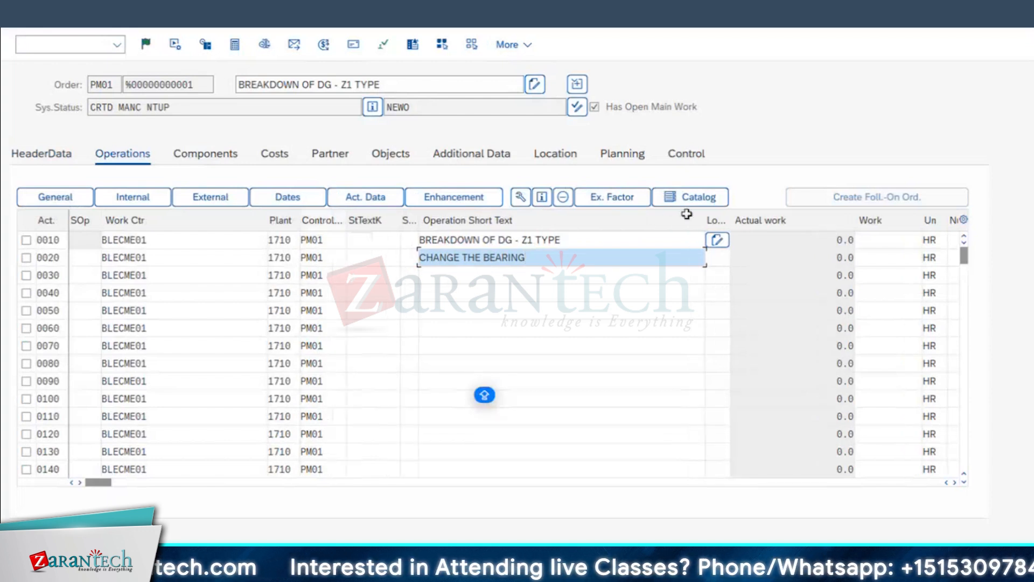
left_click_drag(700, 216, 564, 216)
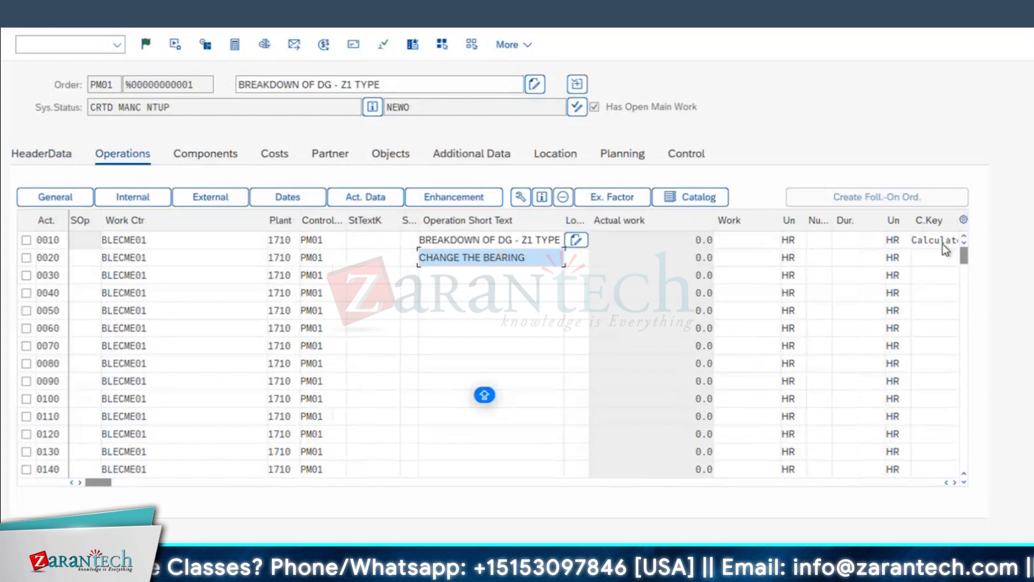
left_click(954, 482)
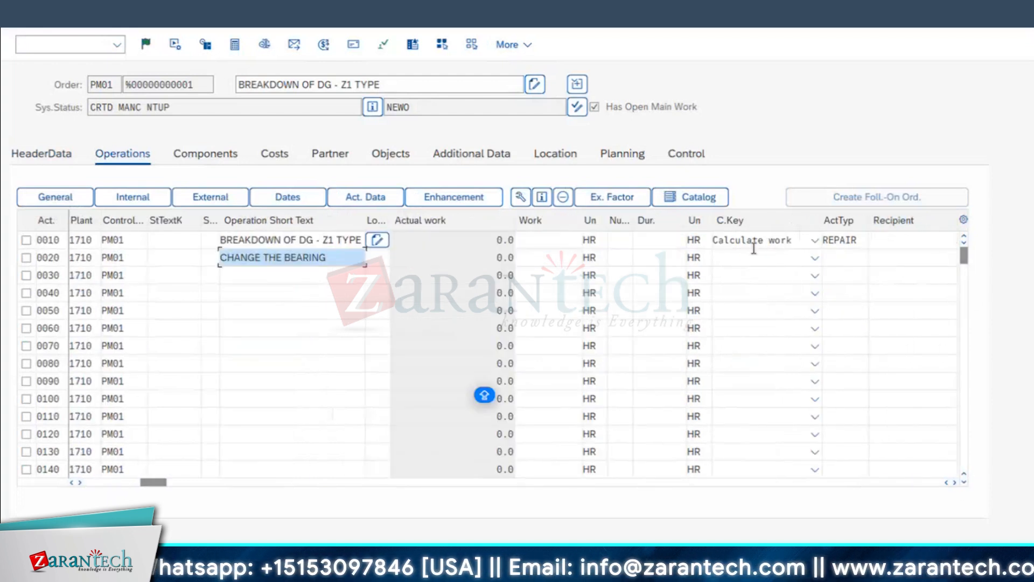
left_click(755, 246)
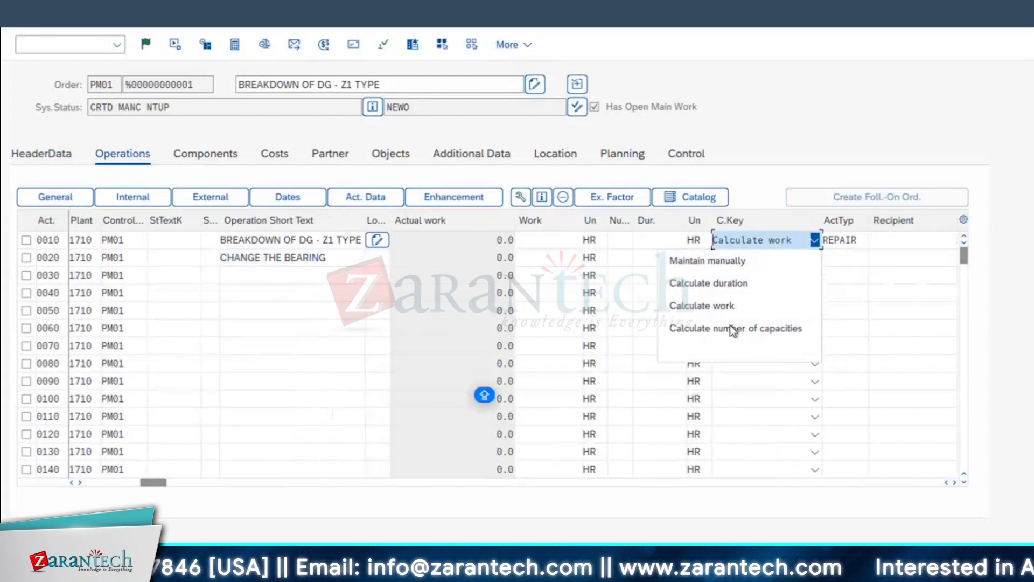
left_click(728, 305)
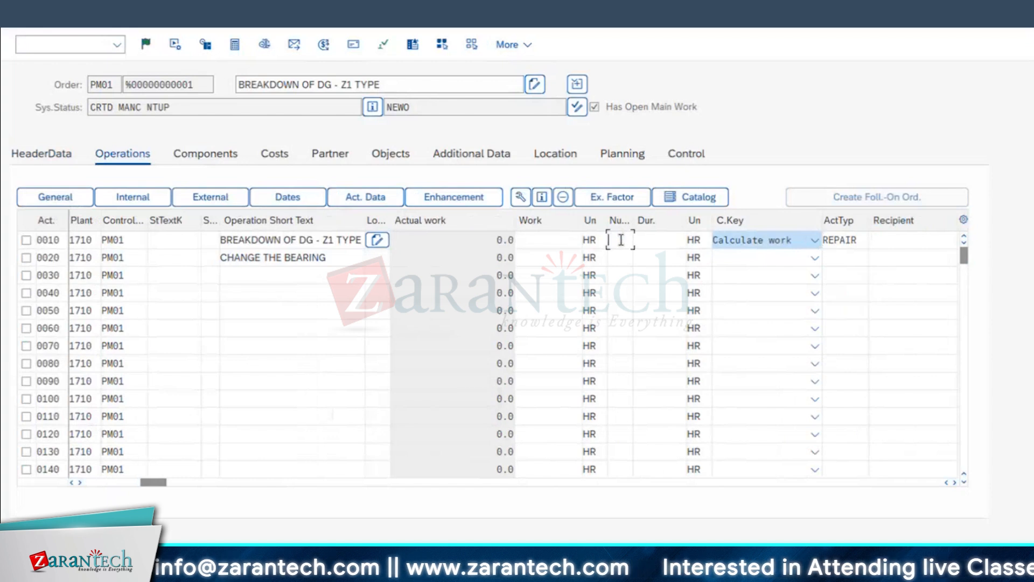
left_click(620, 239)
type("3")
key("Tab")
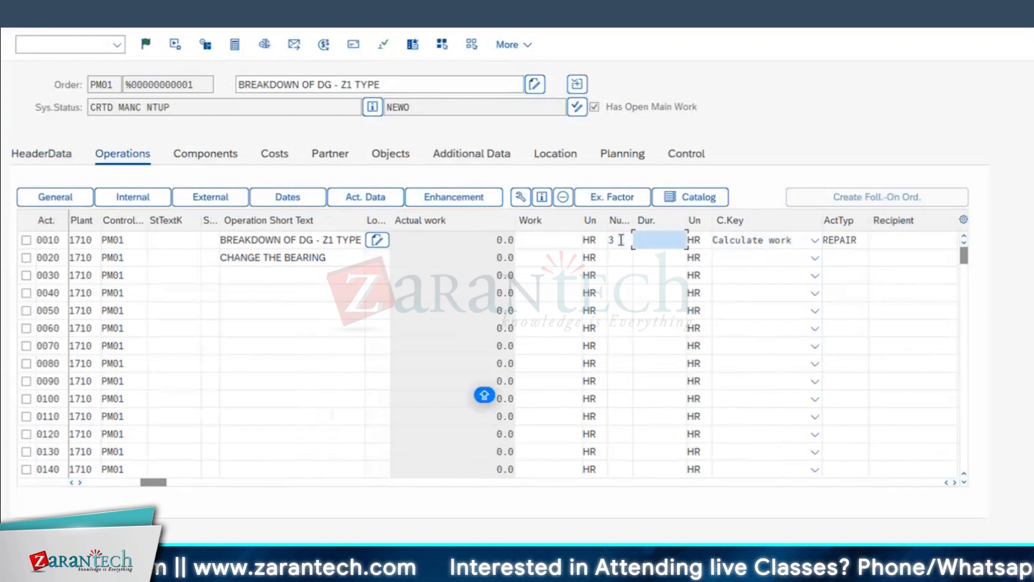
type("2")
key("Return")
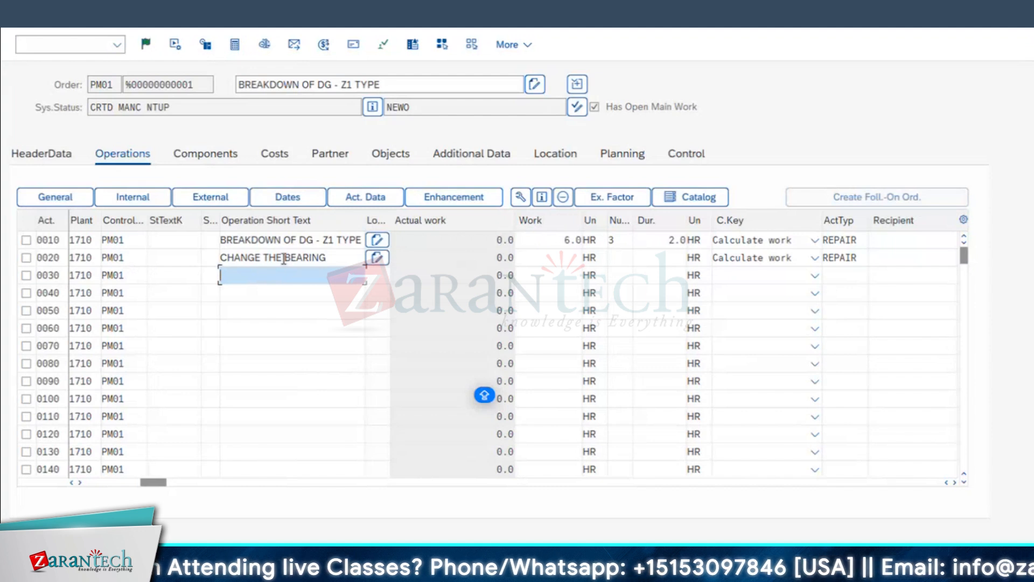
- Change the control key of operation 0020 to PM02, Plant maintenance - external
left_click(133, 261)
left_click(154, 258)
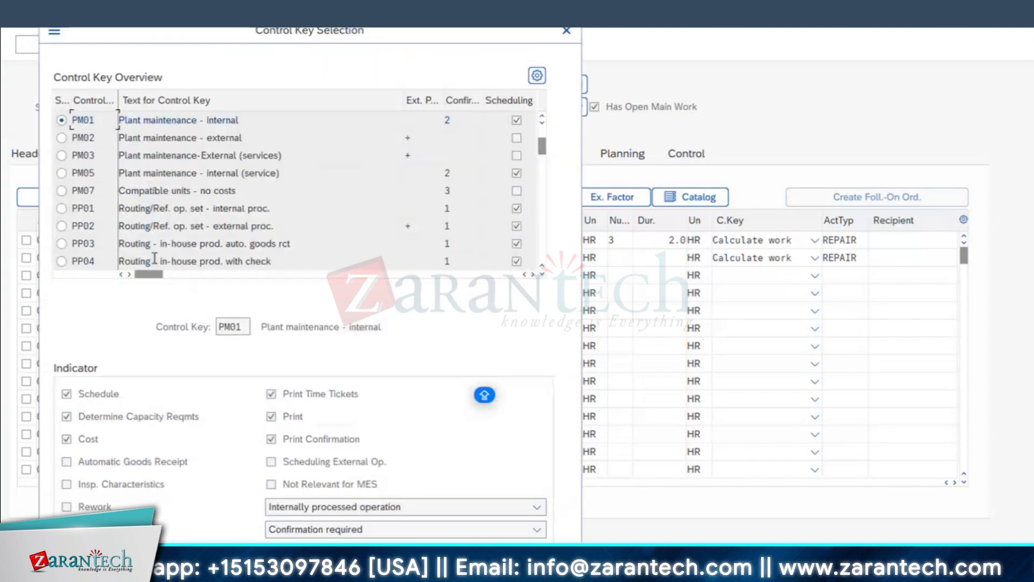
left_click(61, 138)
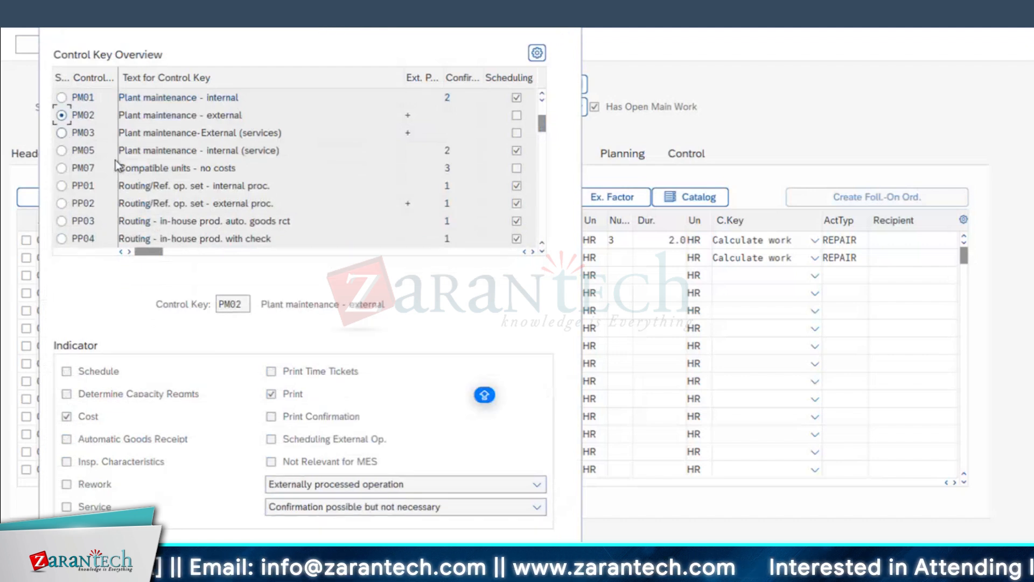
double_click(200, 113)
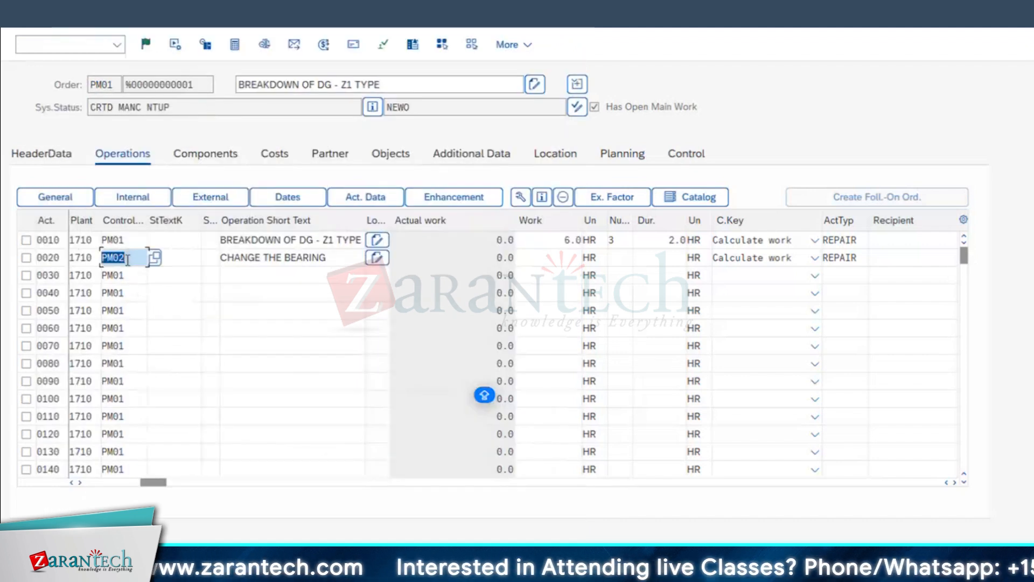
- Add operation 0030 INSPECTION OF DG with 3 capacities and a duration of 3 HR
left_click(325, 340)
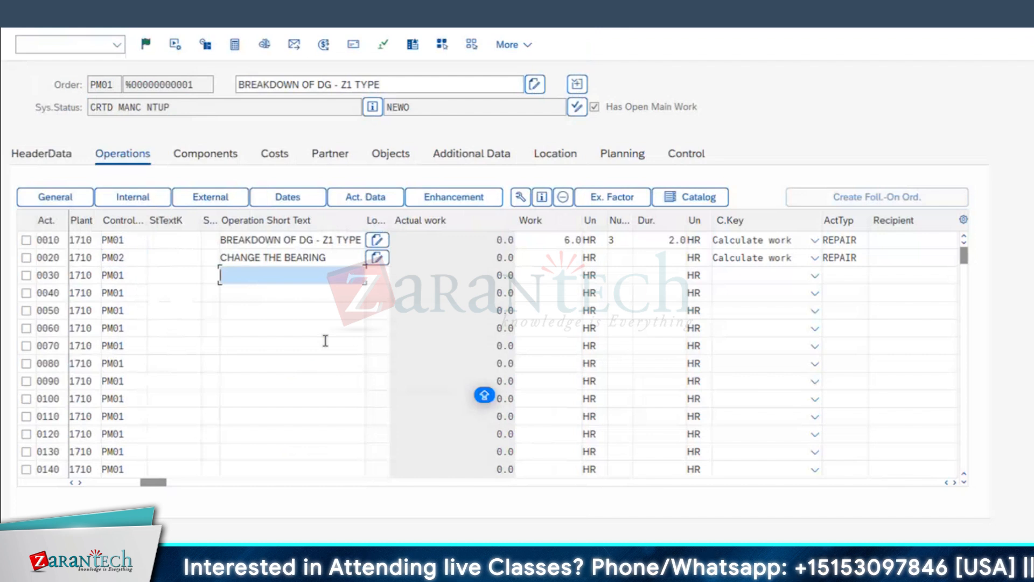
type("INSPECTION")
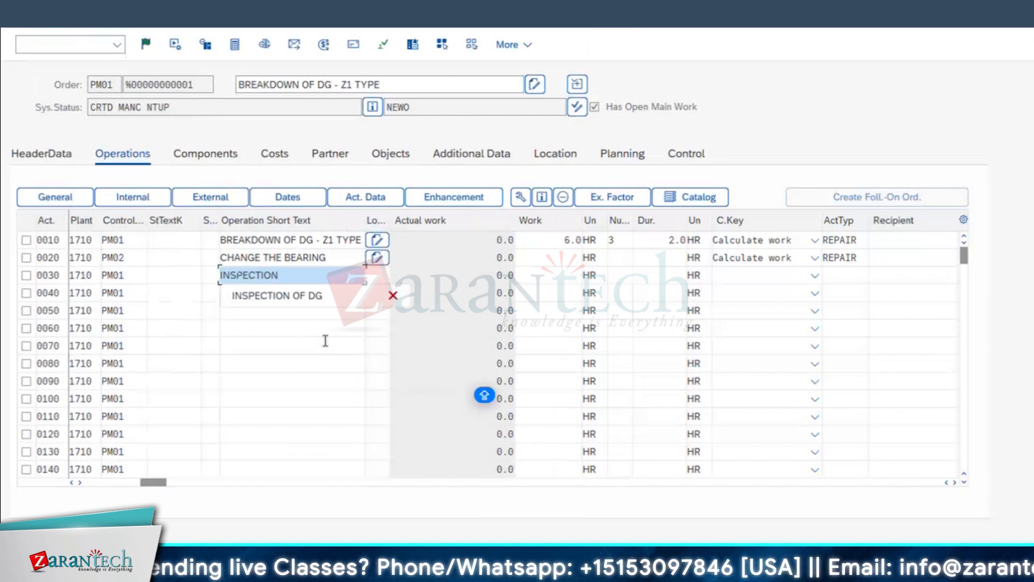
type(" OF DG")
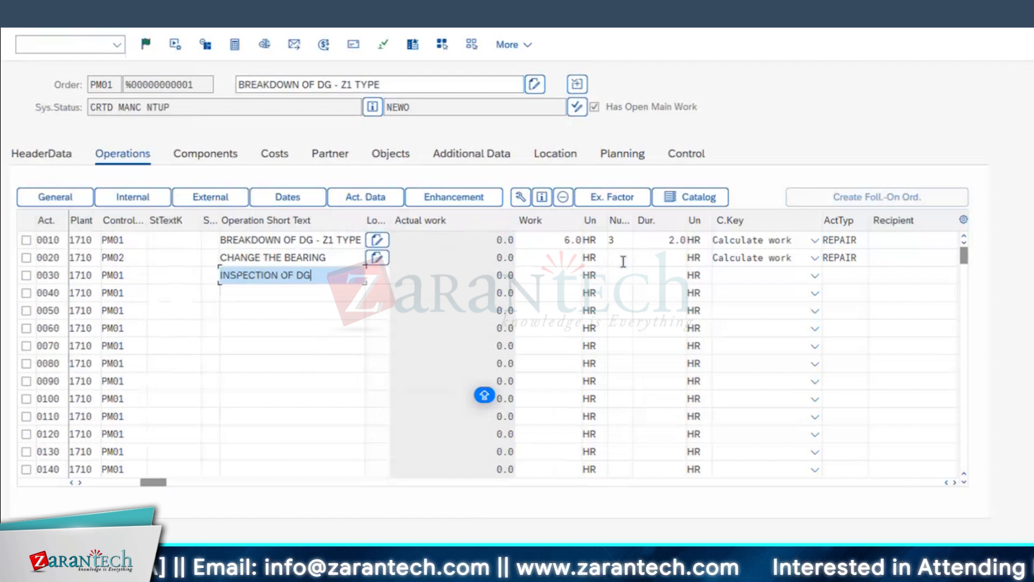
left_click_drag(363, 217, 385, 217)
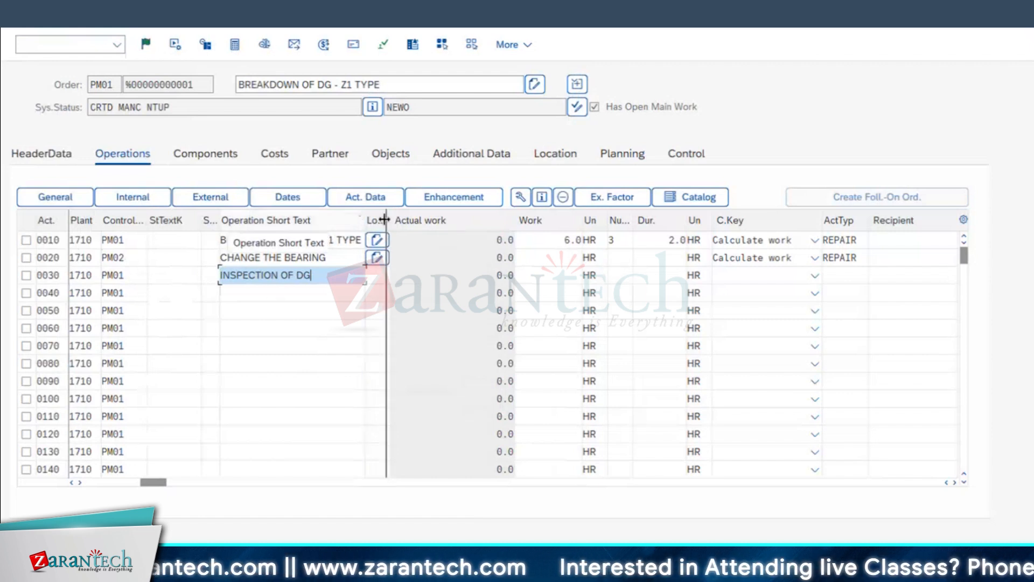
left_click(649, 276)
type("3")
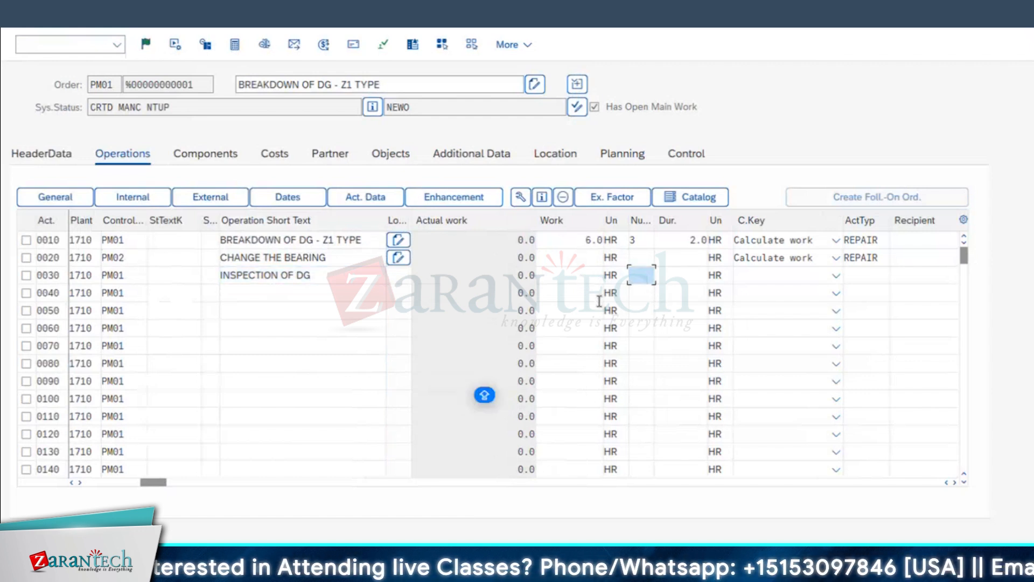
left_click(596, 277)
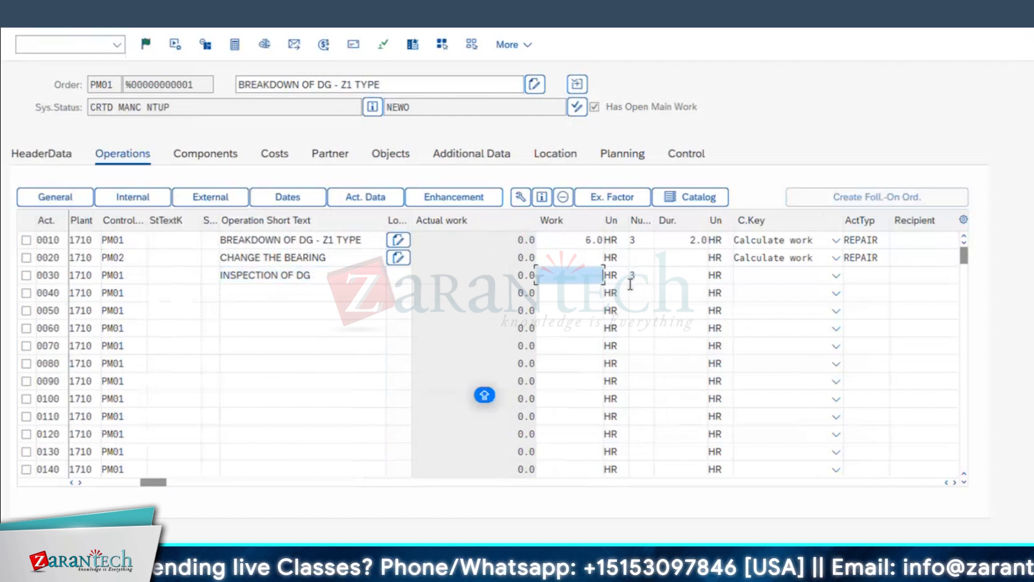
left_click(668, 275)
type("3")
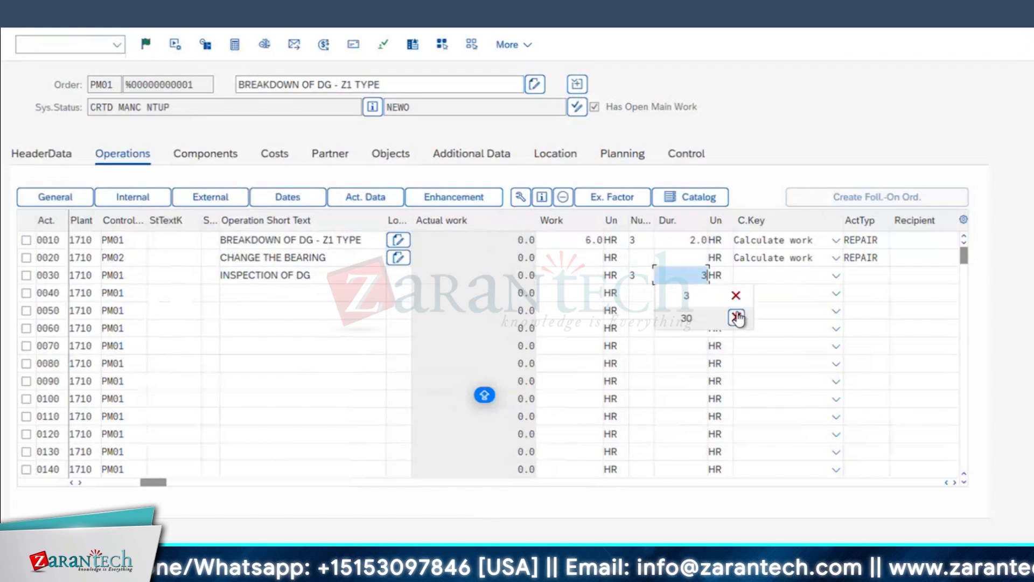
key("Return")
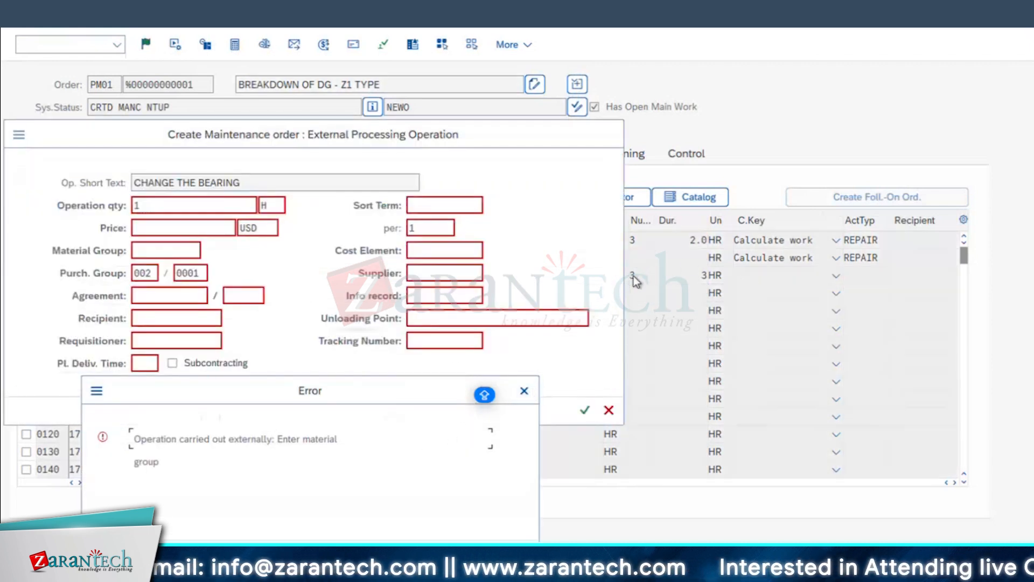
- Enter price 100 USD, material group 01 and purchasing organization 1710 for the external CHANGE THE BEARING operation
left_click(524, 392)
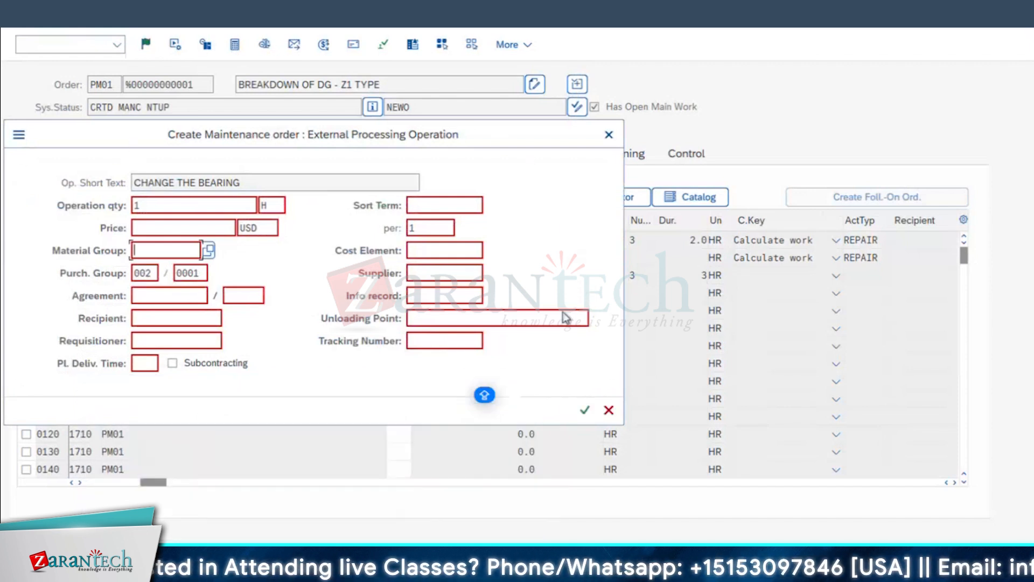
left_click_drag(297, 134, 580, 259)
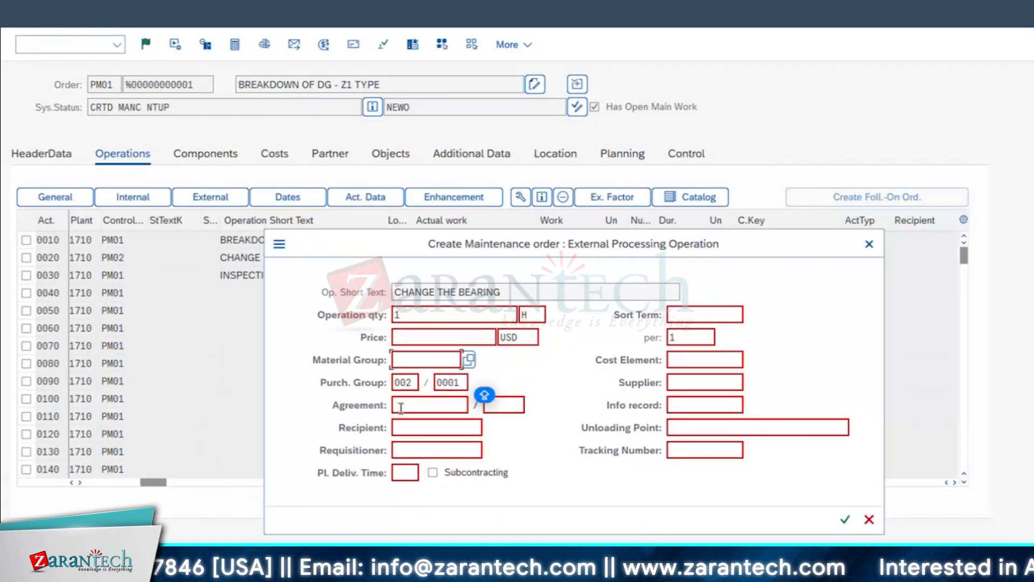
left_click(445, 337)
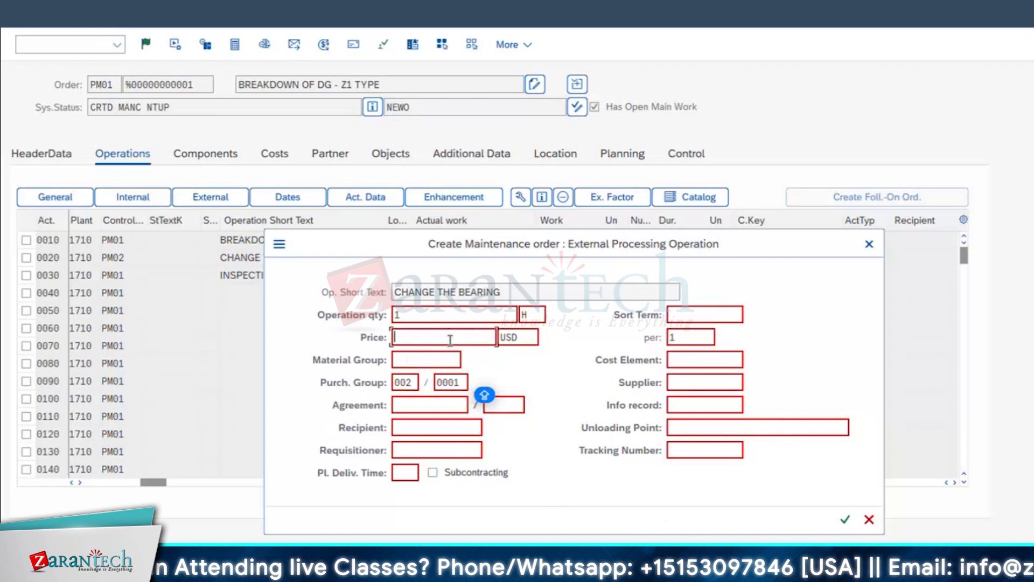
type("100")
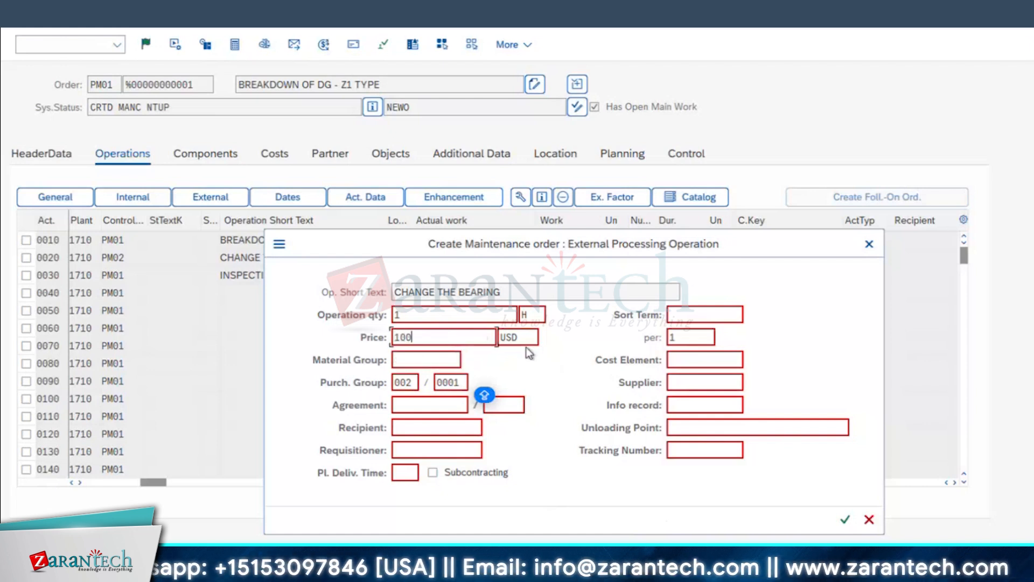
left_click(433, 361)
type("01")
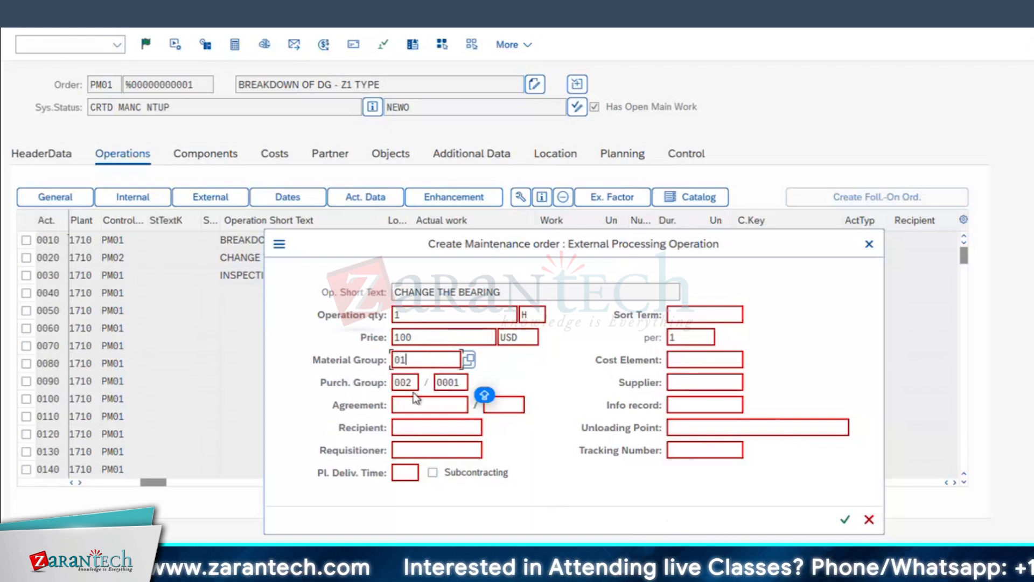
left_click_drag(461, 382, 397, 381)
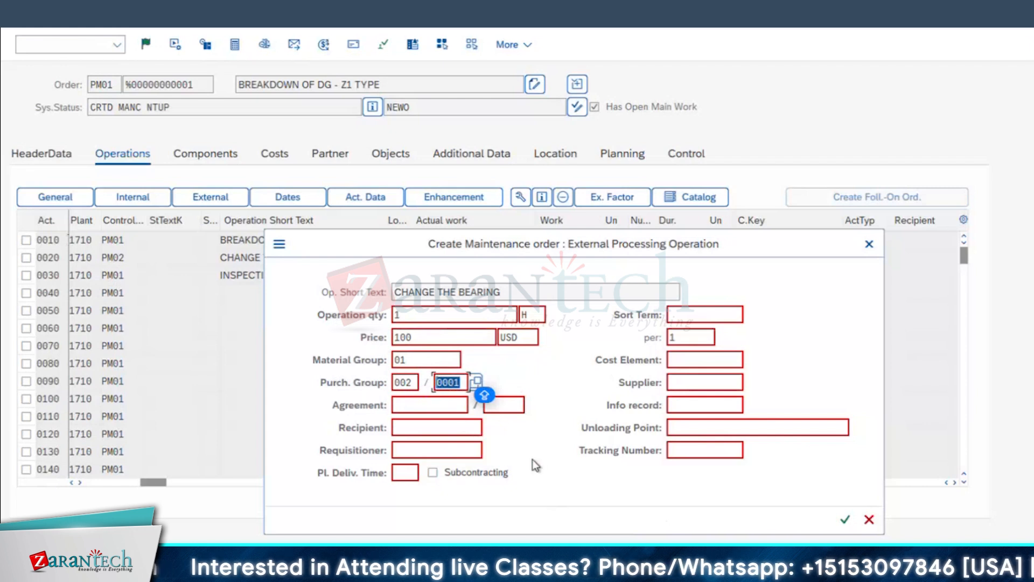
type("1710")
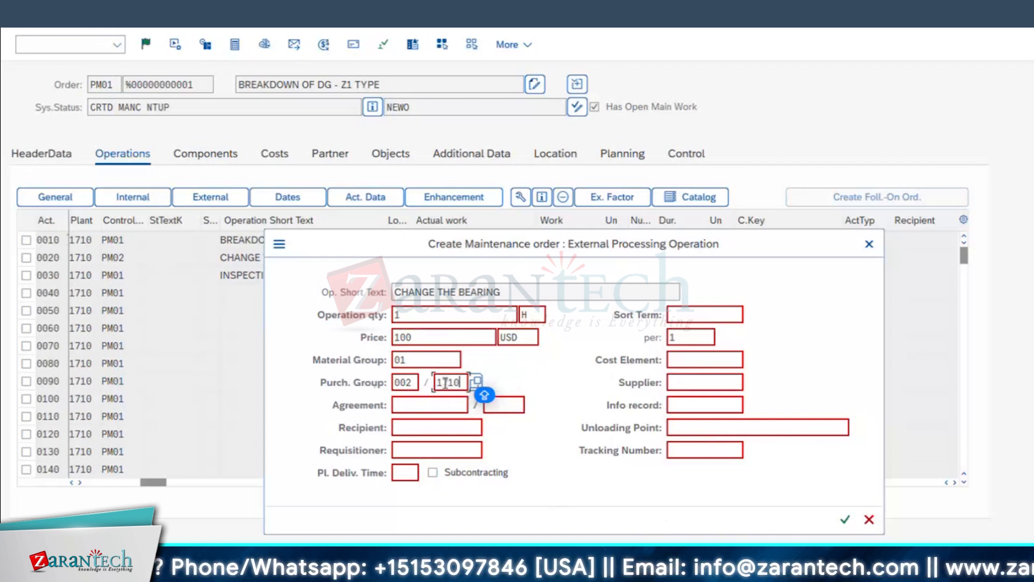
- Assign supplier 323 and a cost element to the external operation, and accept its external processing data
left_click(682, 380)
type("3")
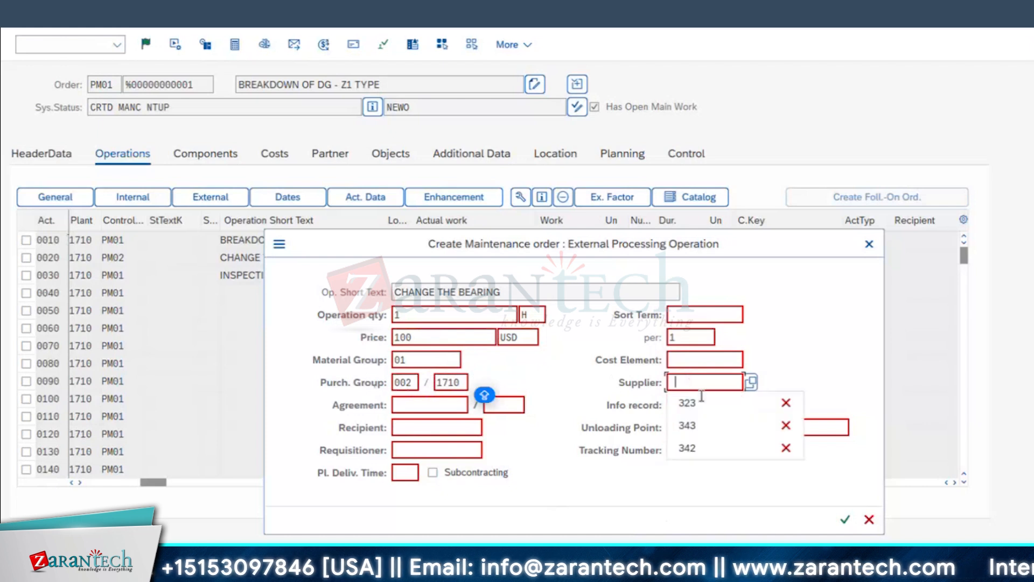
left_click(713, 397)
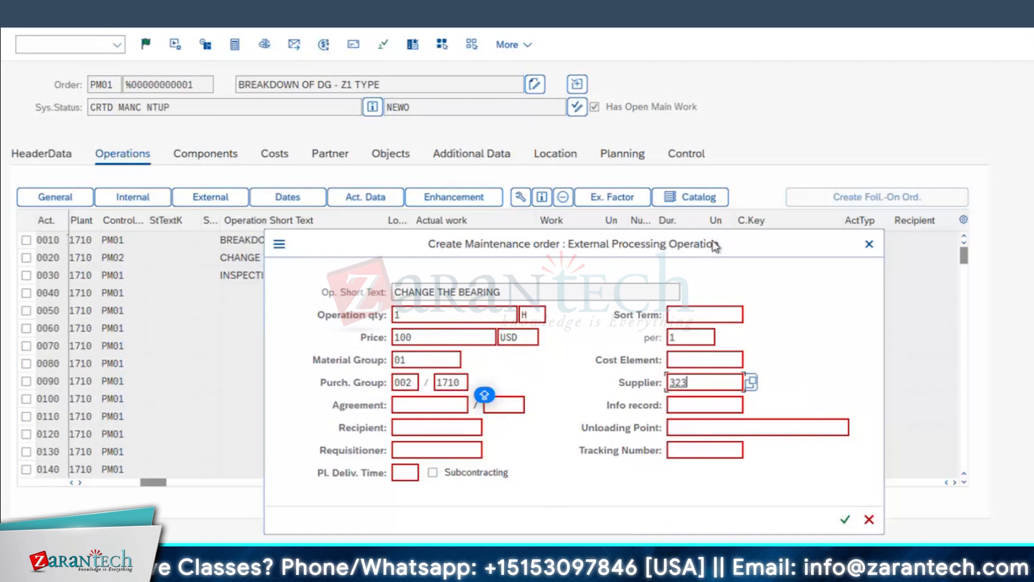
left_click(844, 519)
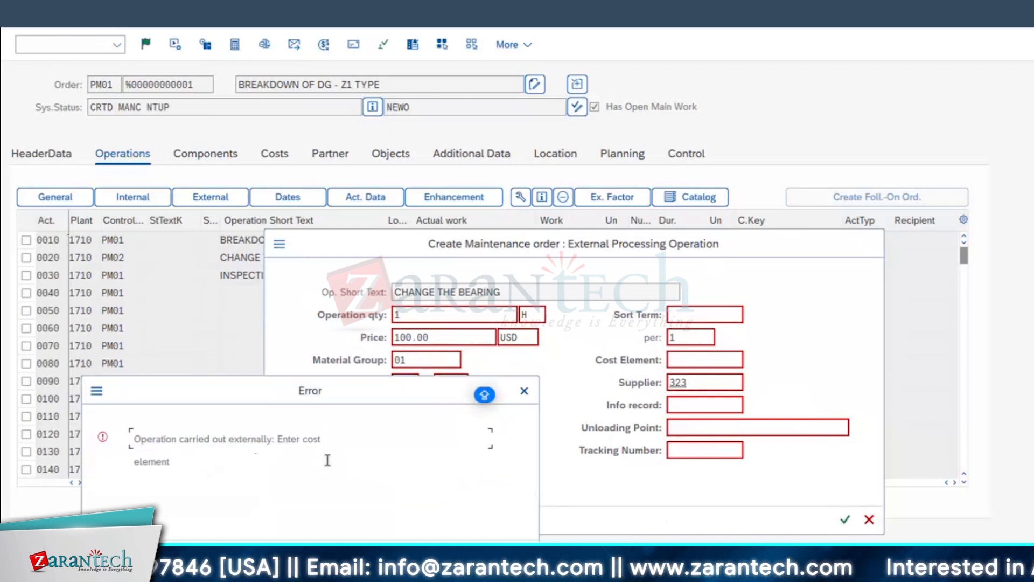
left_click(689, 359)
left_click(695, 382)
key("Return")
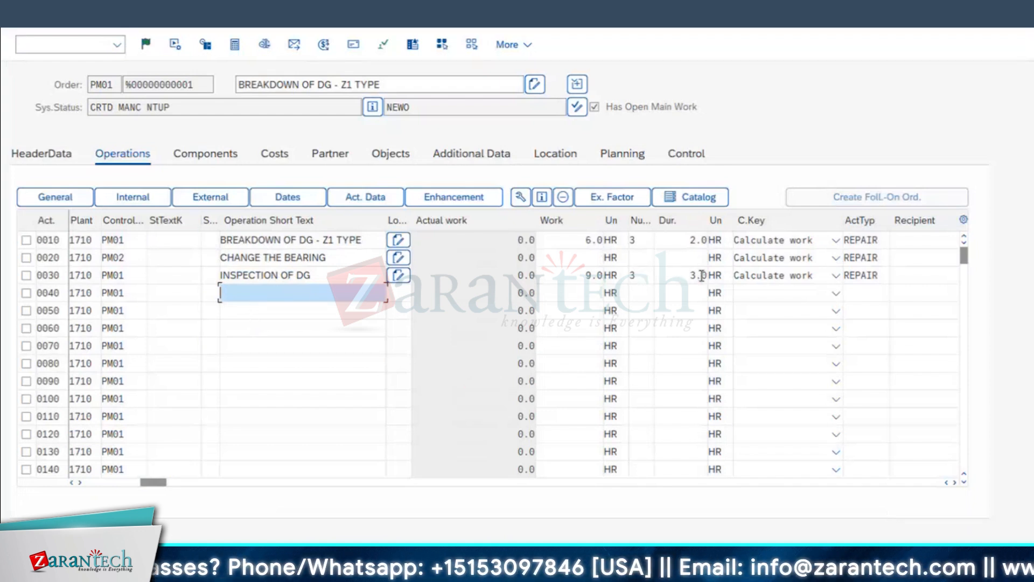
- Review the work, capacity, duration and control key of operation 0030, and the control key of operation 0020
left_click_drag(706, 275, 593, 275)
left_click(573, 275)
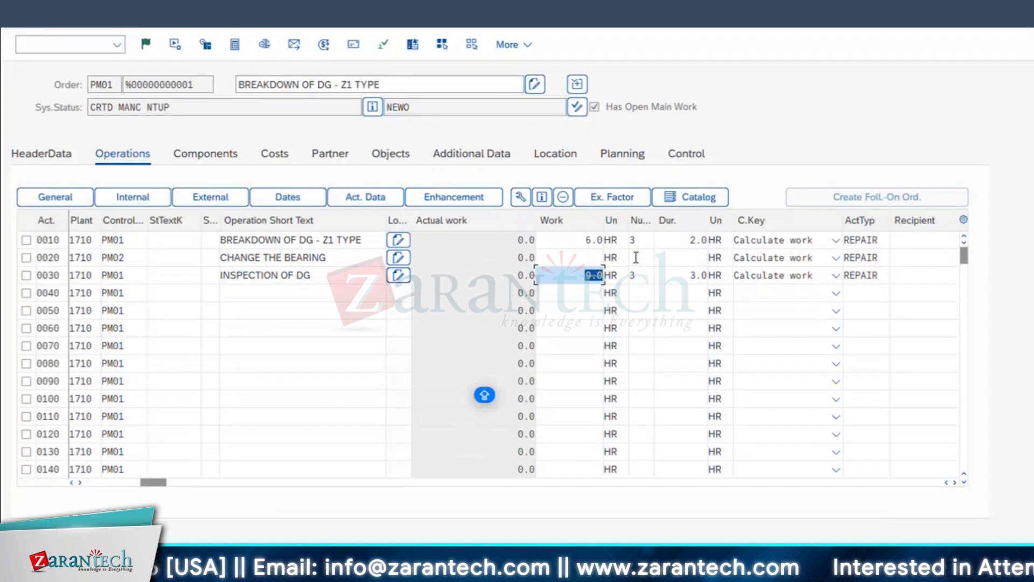
left_click(637, 275)
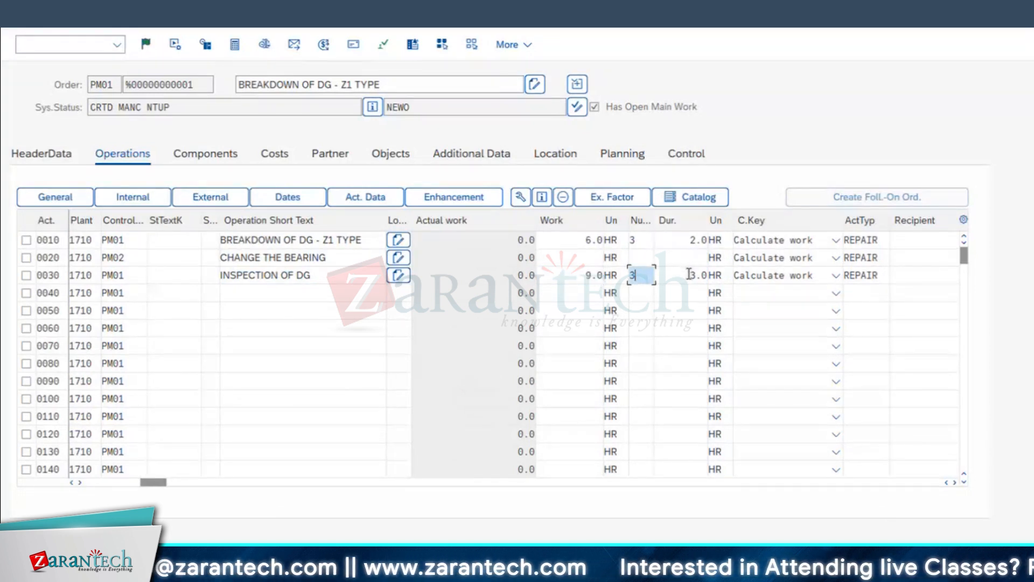
left_click(690, 275)
left_click(118, 276)
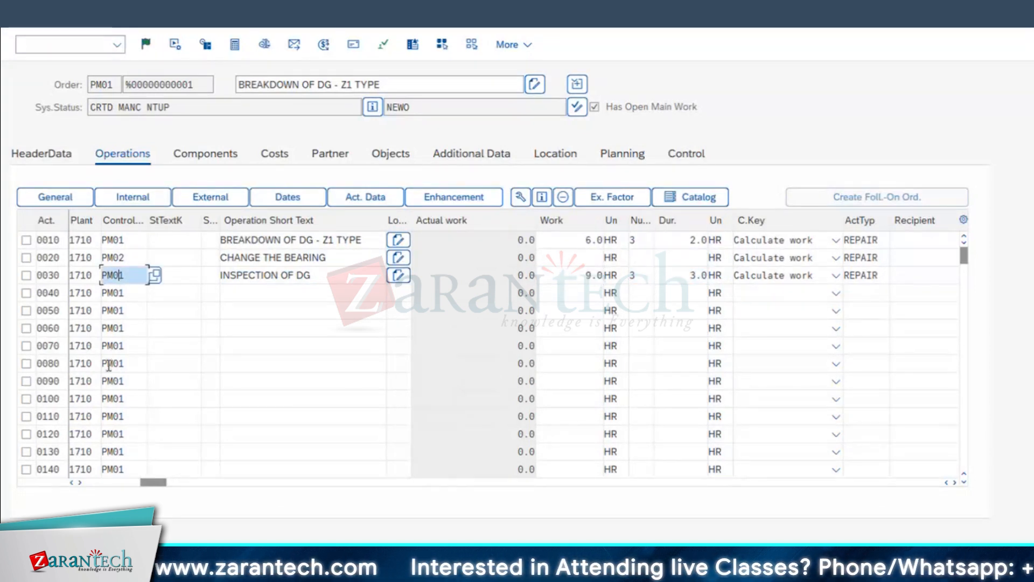
left_click(690, 275)
left_click(119, 257)
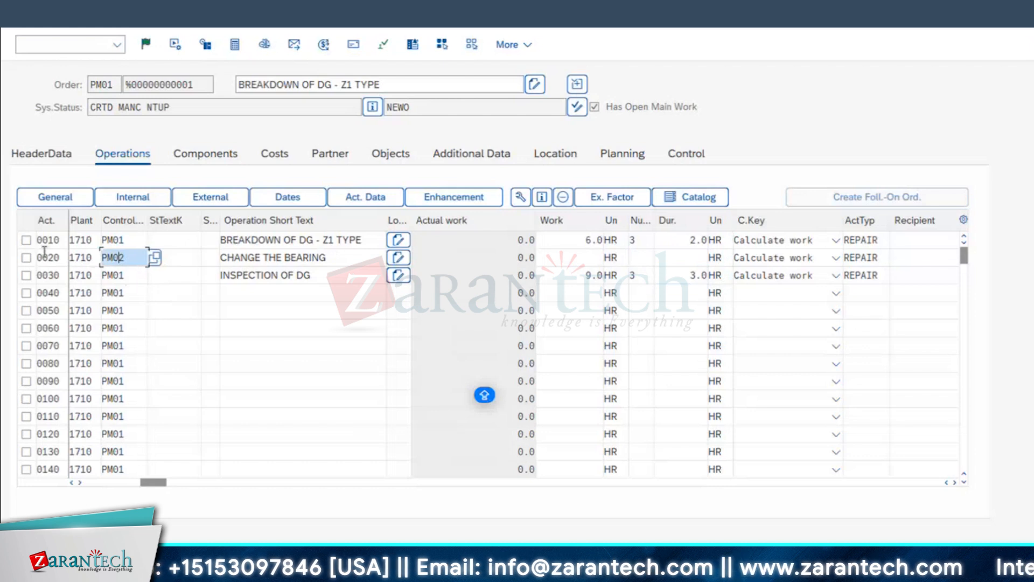
- Open the external processing data of operation 0020 CHANGE THE BEARING and review its quantity and price
left_click(26, 257)
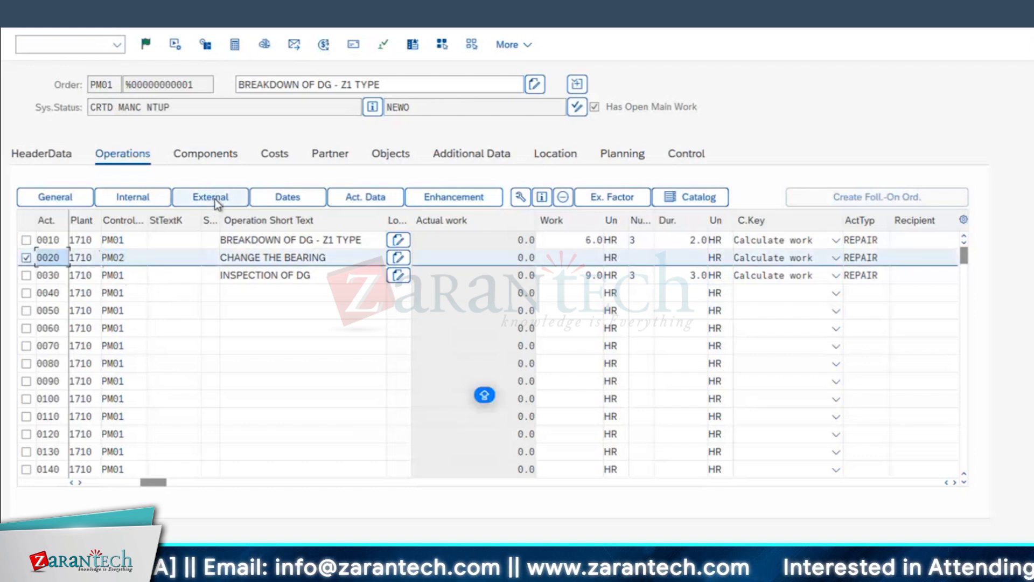
left_click(216, 199)
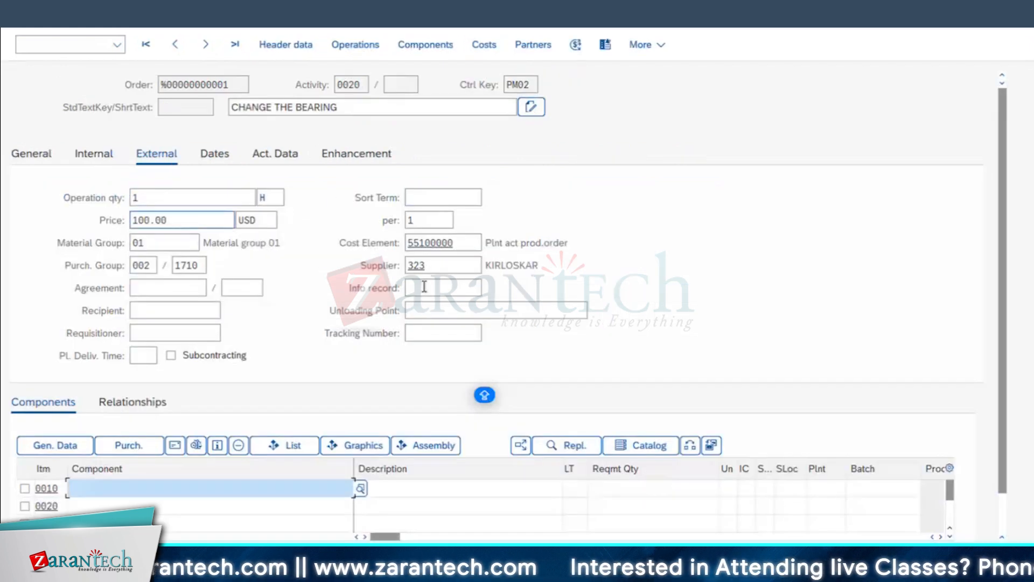
left_click(185, 219)
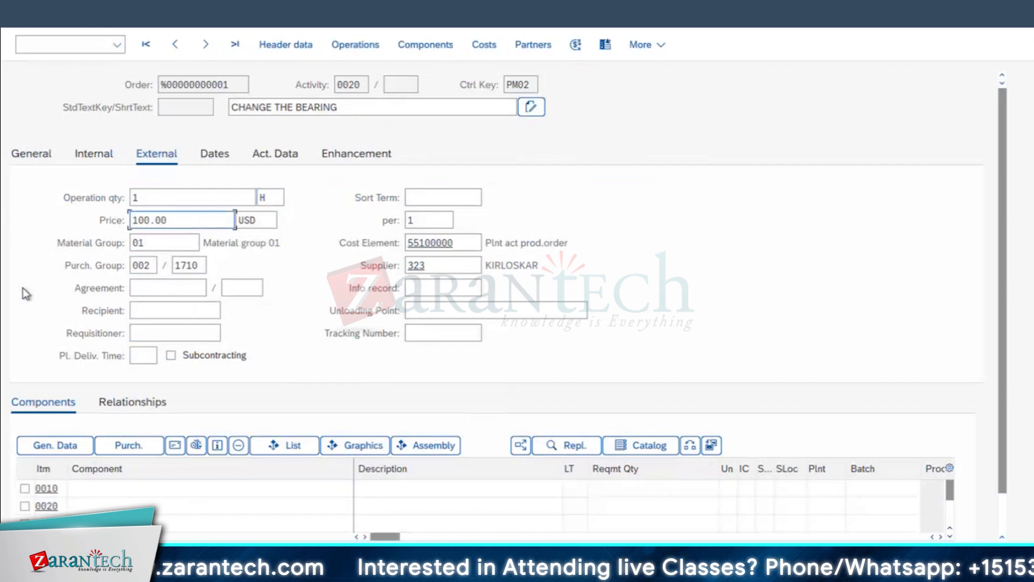
left_click(159, 199)
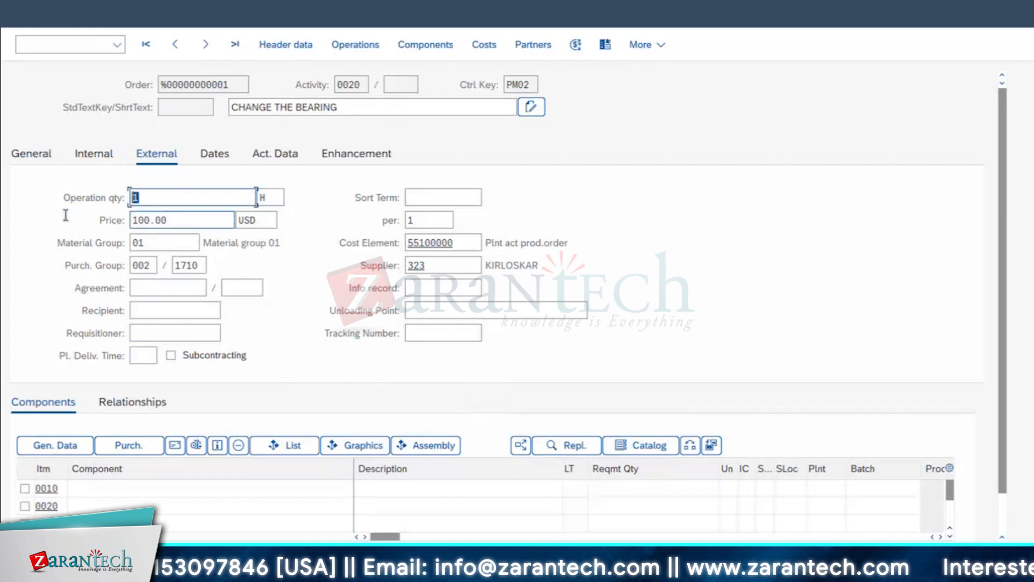
key("Tab")
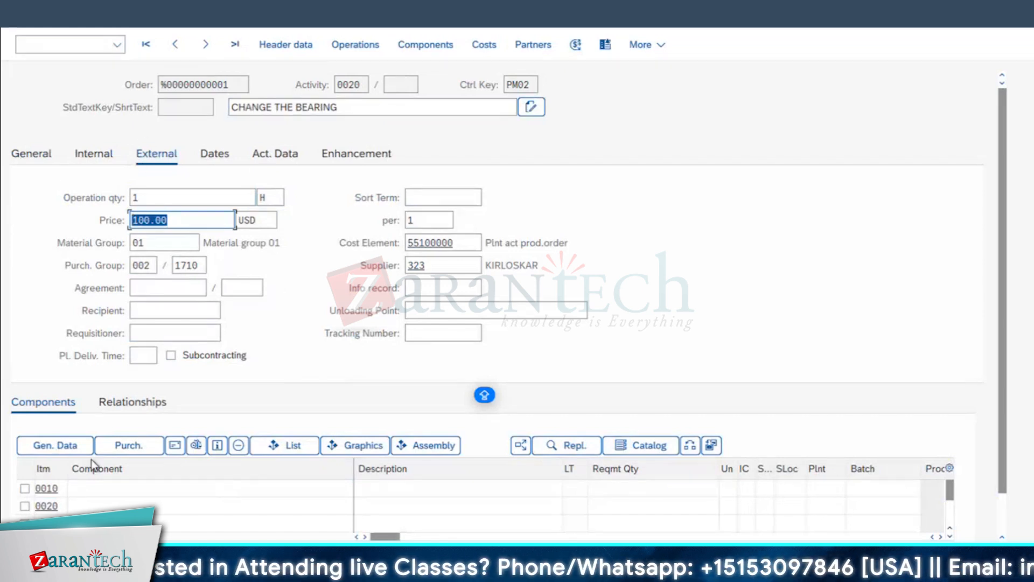
double_click(358, 85)
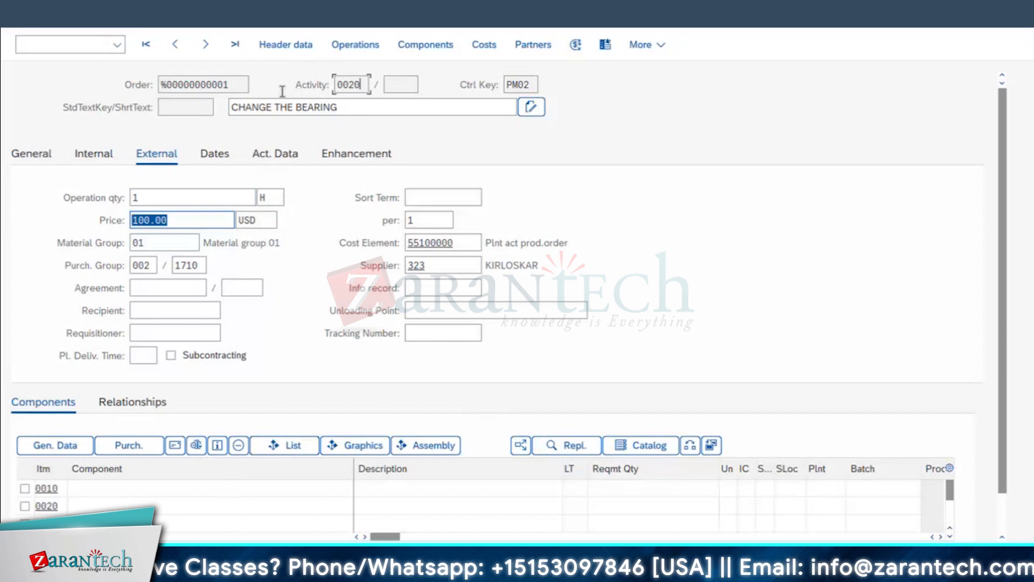
- Add component AVC_RBT_MOTOR_1XX, Motor 1XX, to operation 0020 from the diesel generator's structure list
left_click(104, 486)
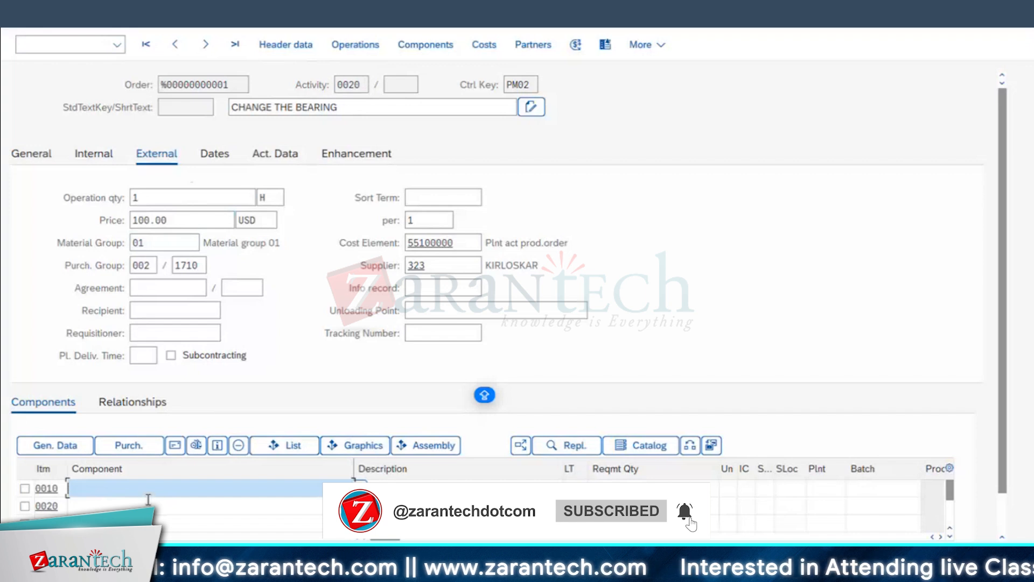
left_click(284, 448)
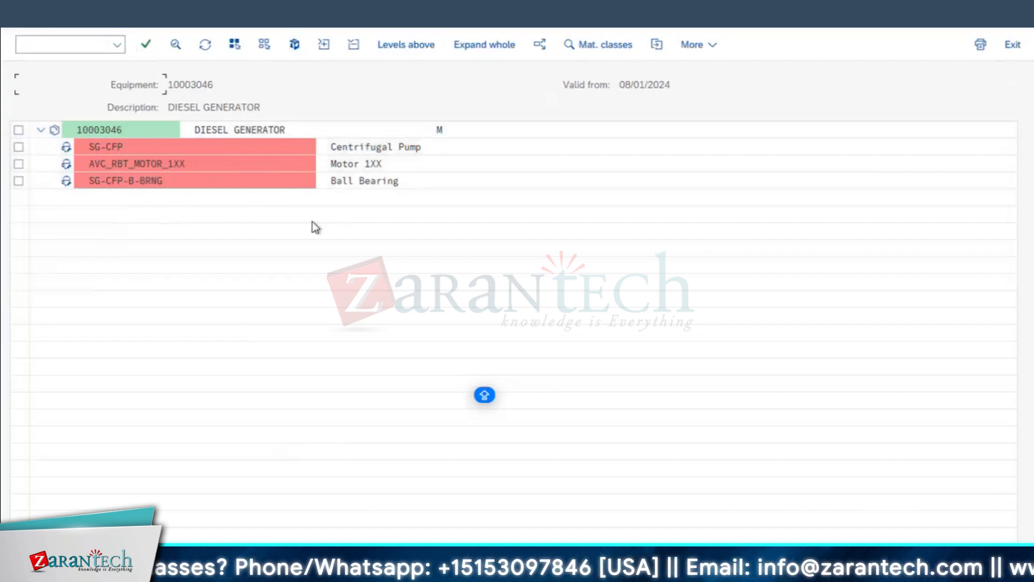
left_click(339, 165)
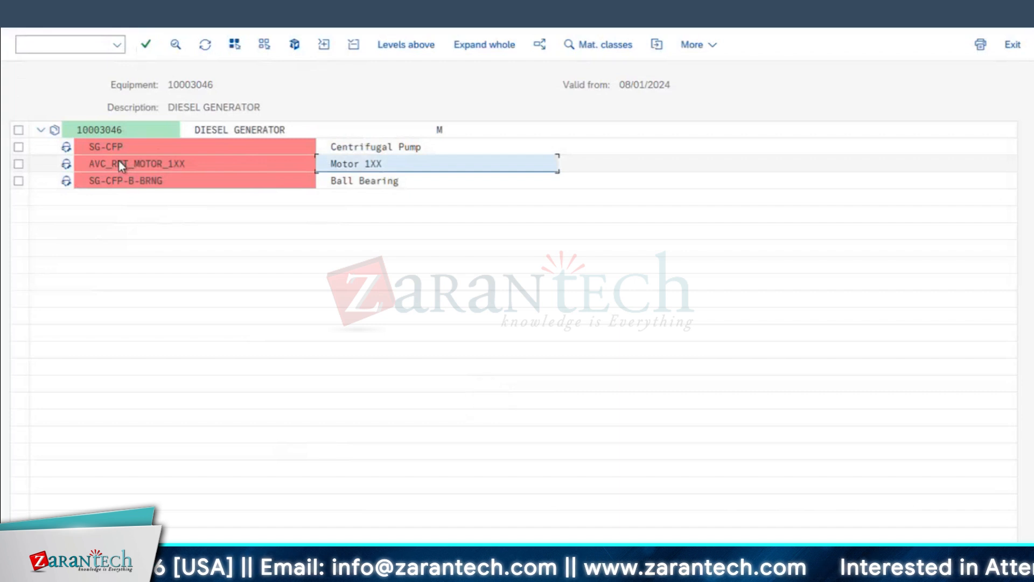
double_click(119, 161)
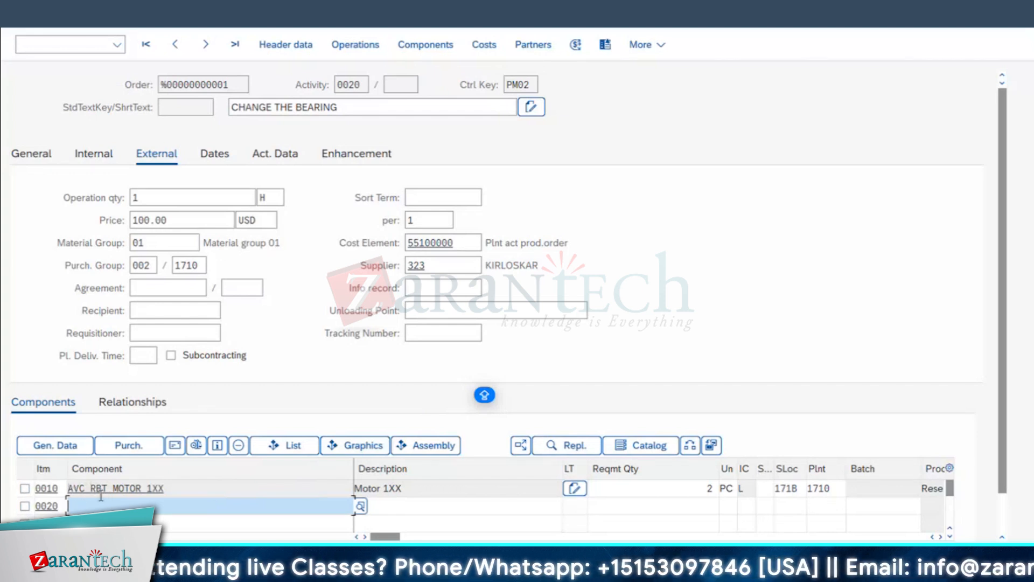
- Add component SG-CFP-B-BRNG, Ball Bearing, to operation 0020 from the structure list and check both required quantities
left_click(292, 445)
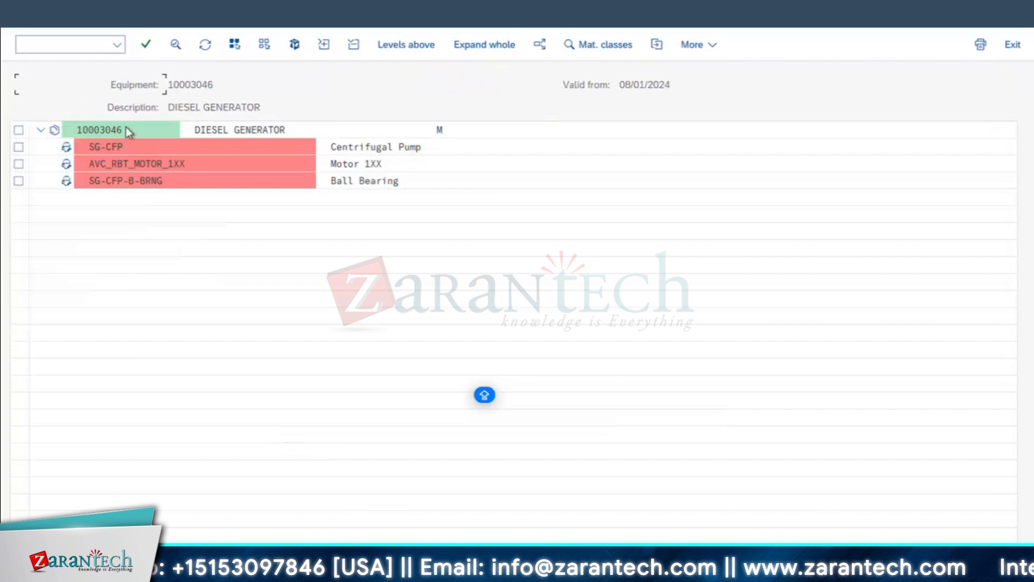
left_click(112, 180)
double_click(112, 181)
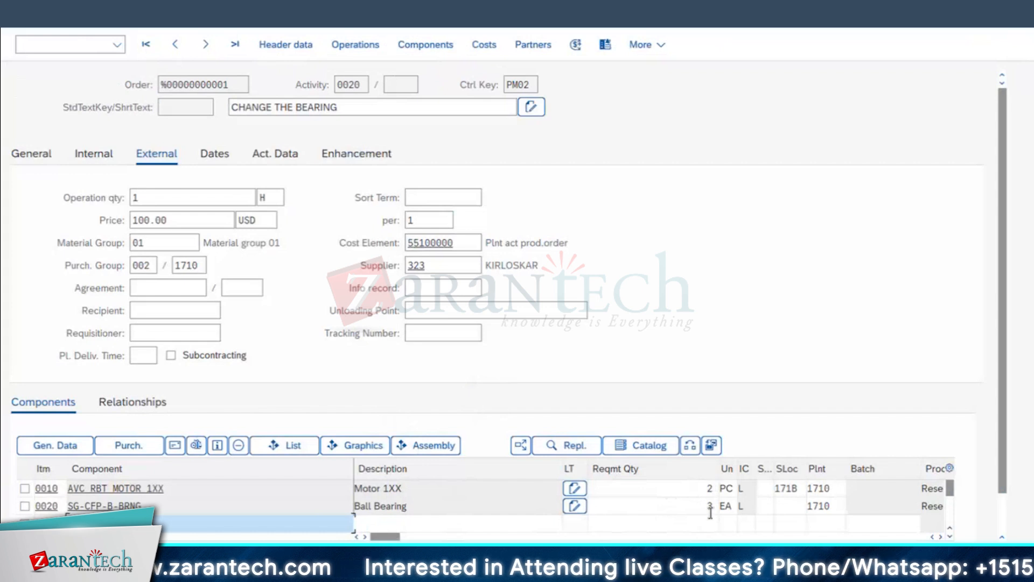
left_click(712, 489)
left_click(711, 506)
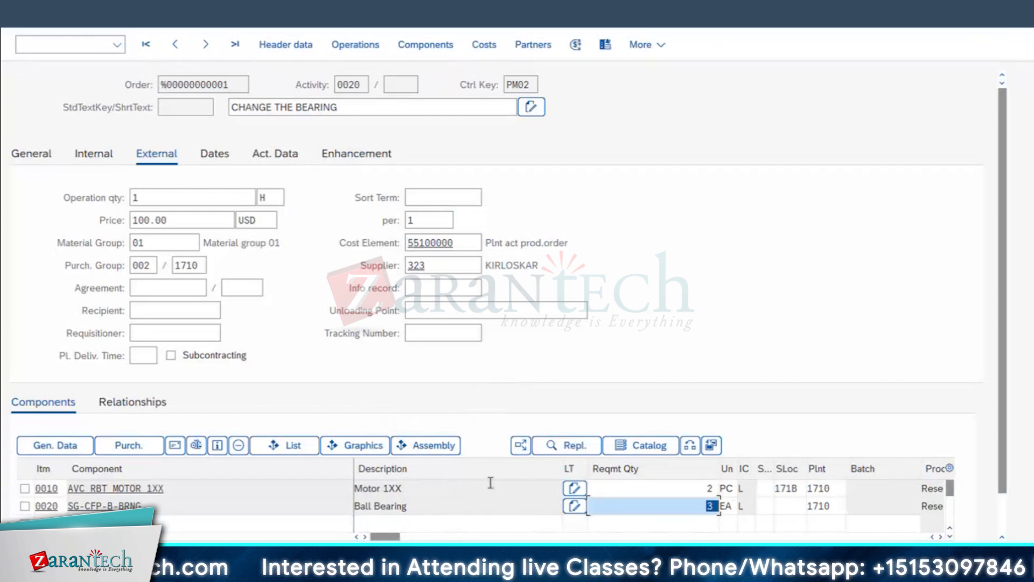
- Save the maintenance order and reopen it in the change order transaction
left_click(24, 488)
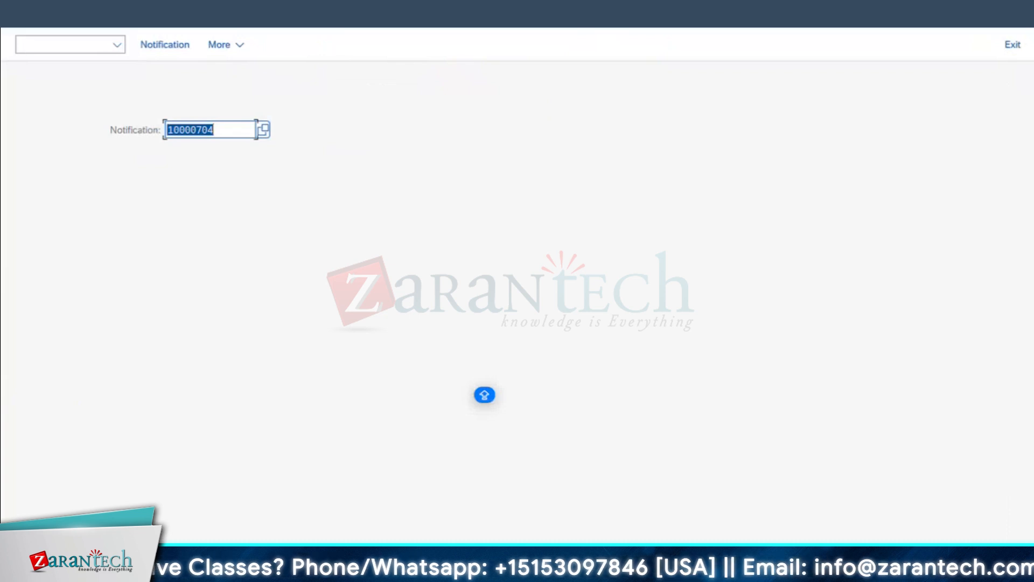
left_click(56, 46)
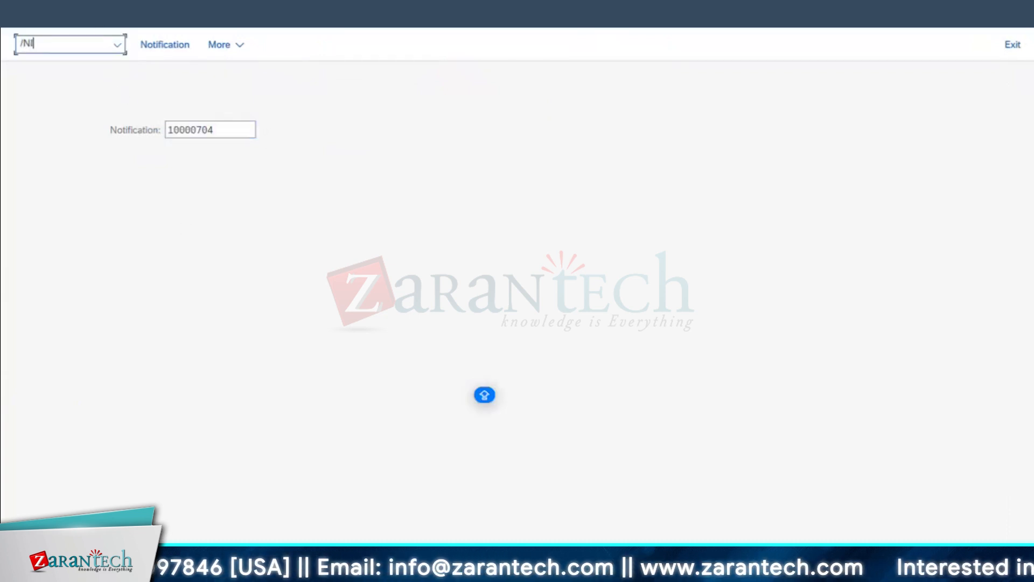
key("Return")
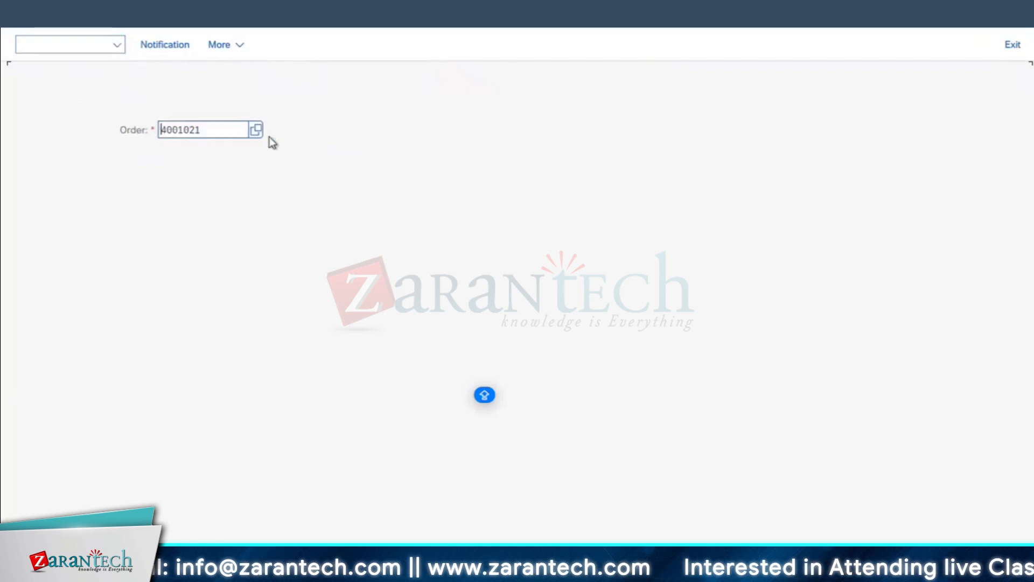
key("Return")
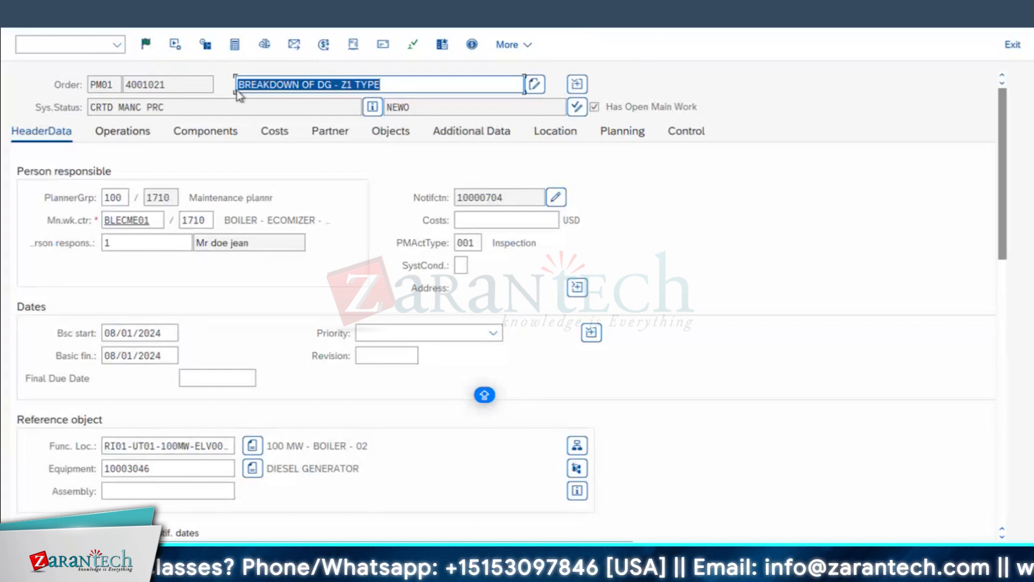
- Delete the AVC_RBT_MOTOR_1XX component from the order's component list and save the order
left_click(217, 138)
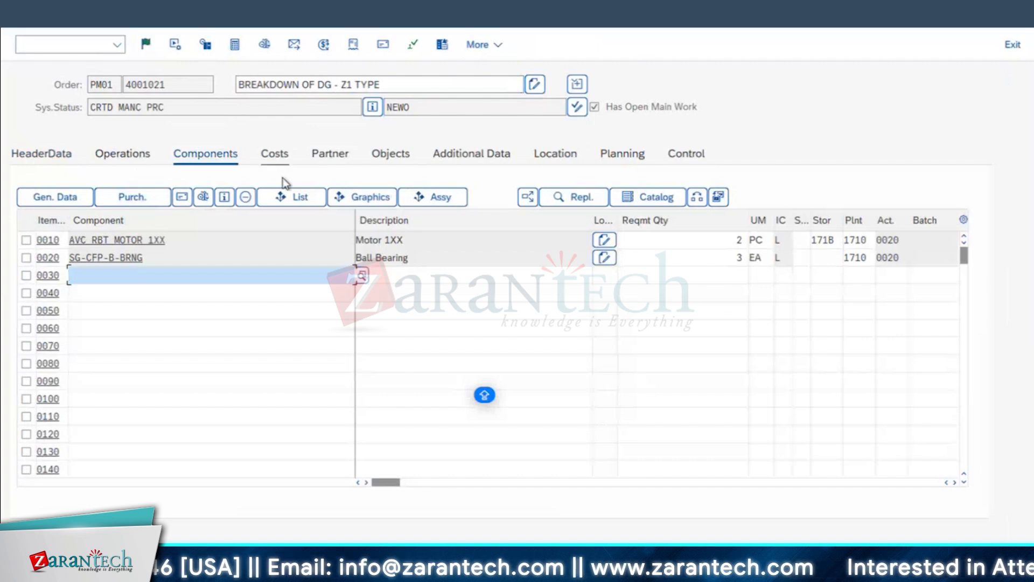
left_click(26, 240)
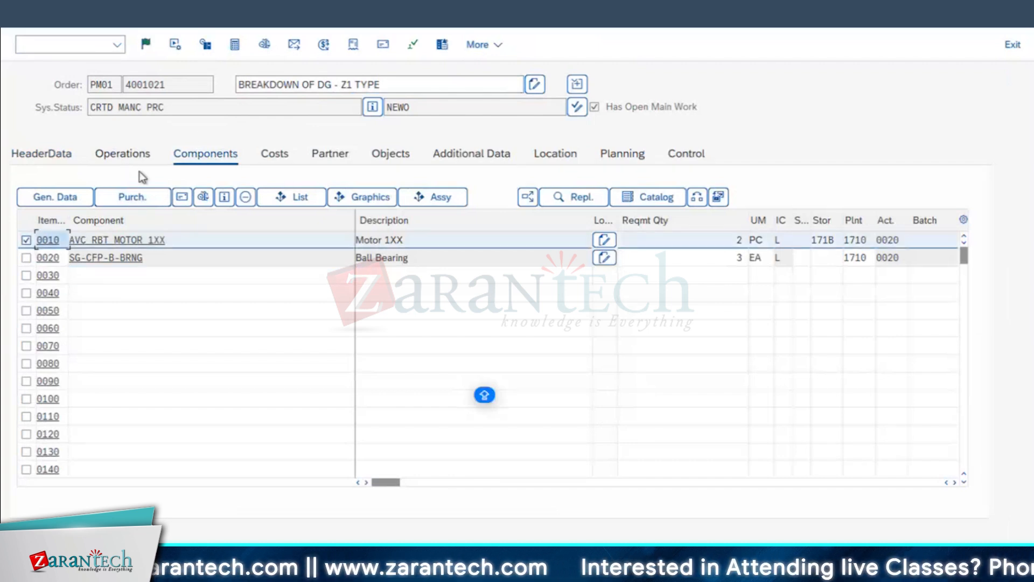
left_click(245, 197)
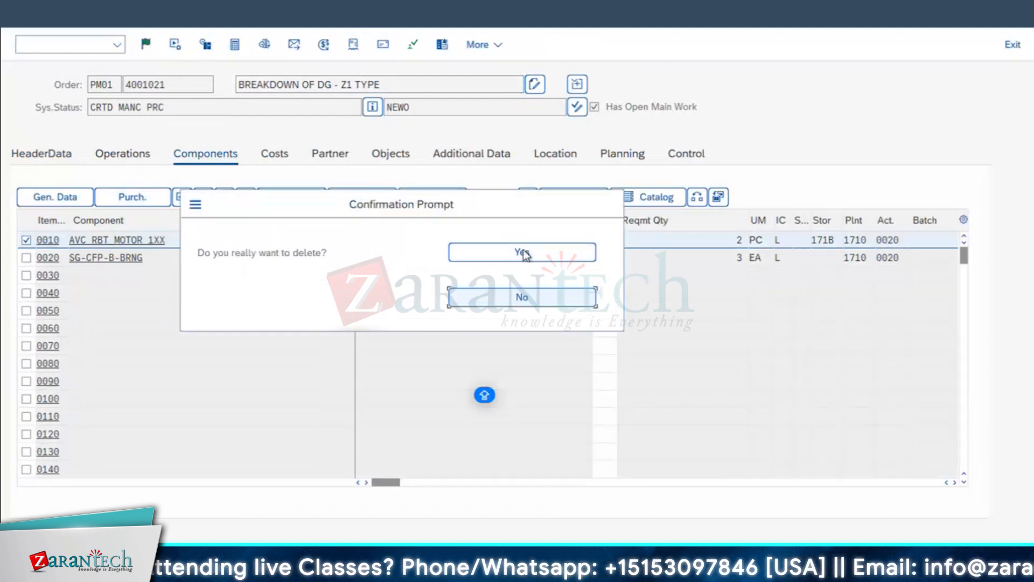
left_click(526, 253)
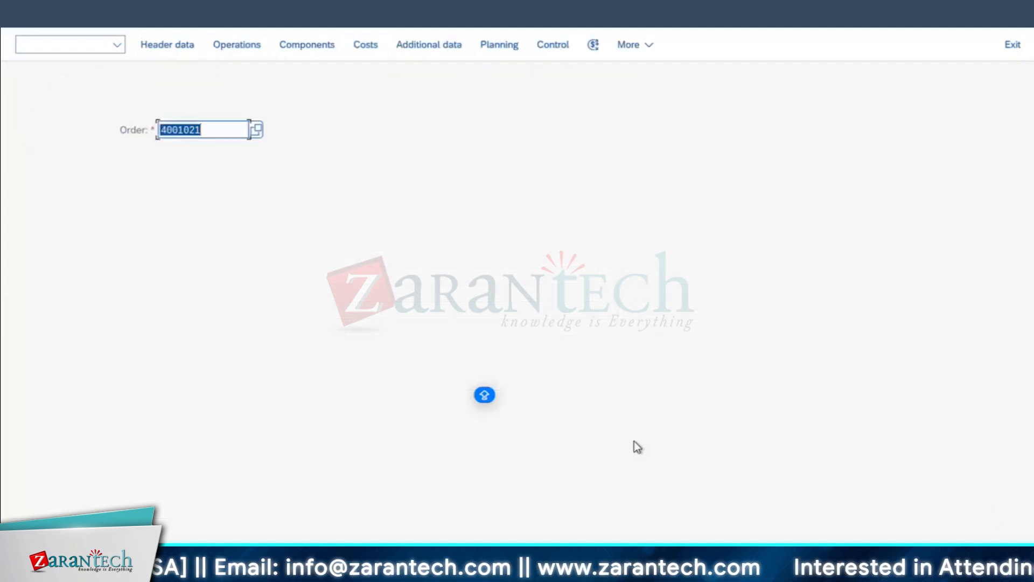
- Reopen the saved order and check the component list for its remaining material
key("Return")
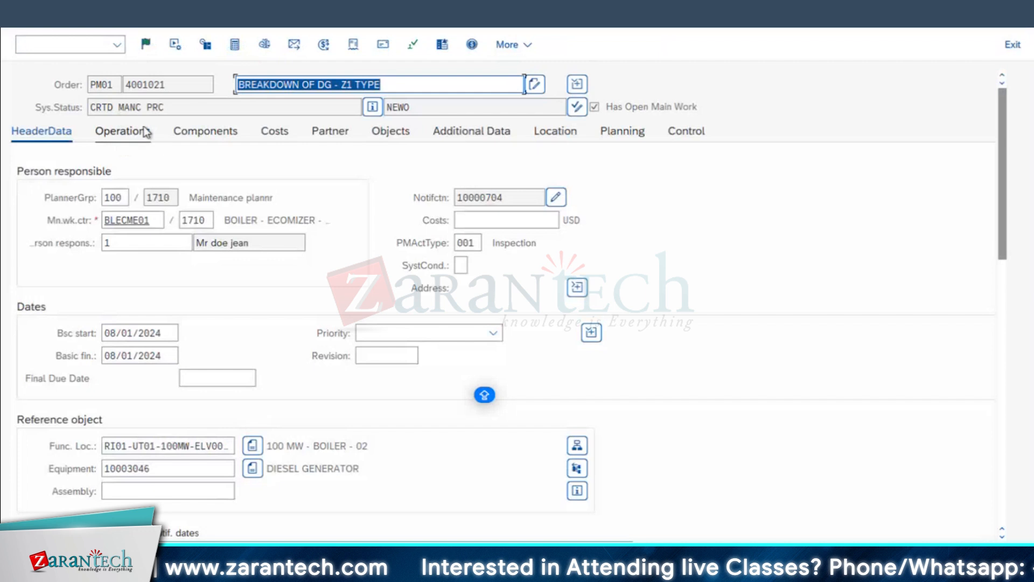
left_click(215, 131)
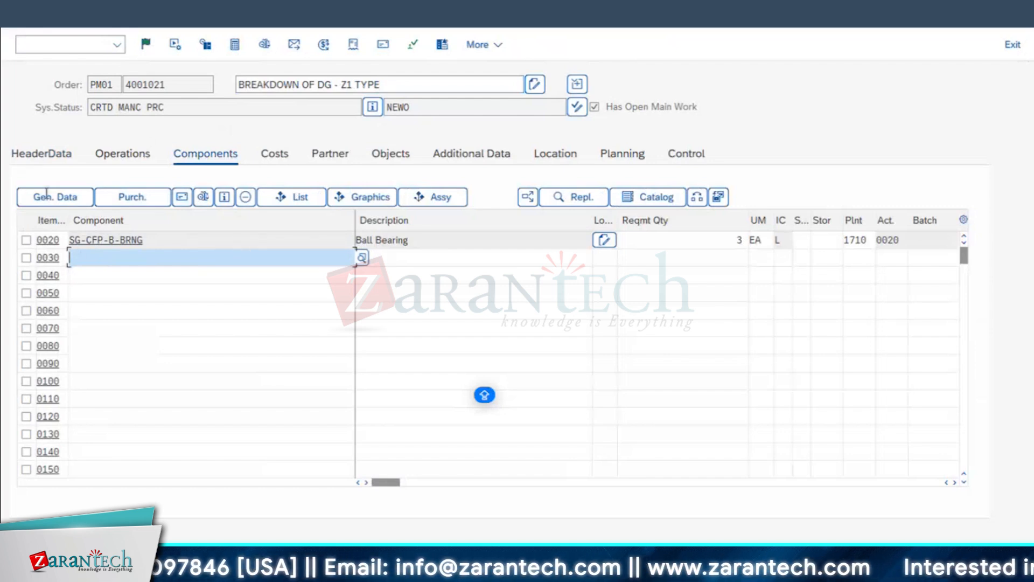
left_click(150, 238)
left_click(150, 239)
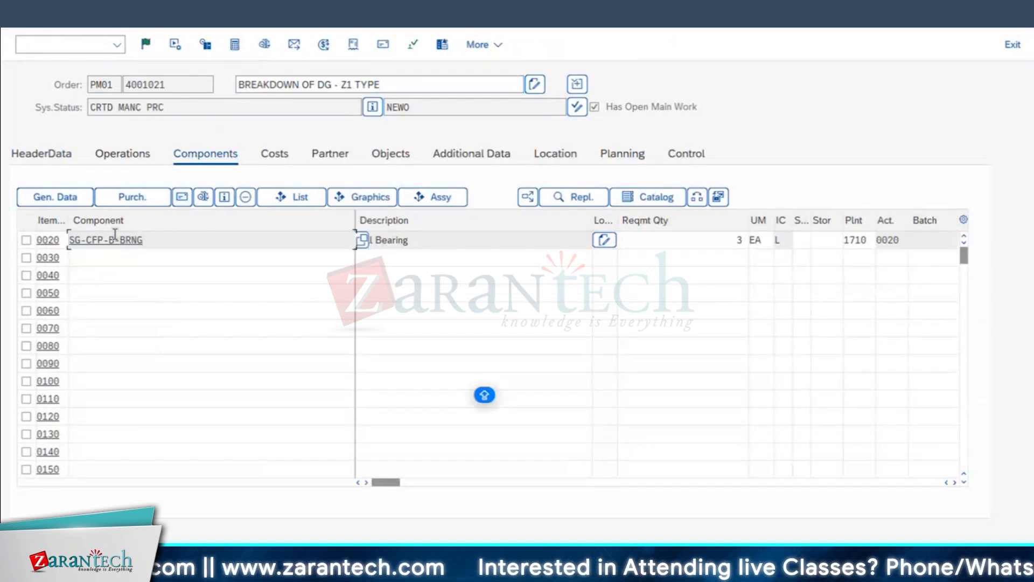
- Turn on the display of deletions for the order's component list and reopen the order
left_click(114, 12)
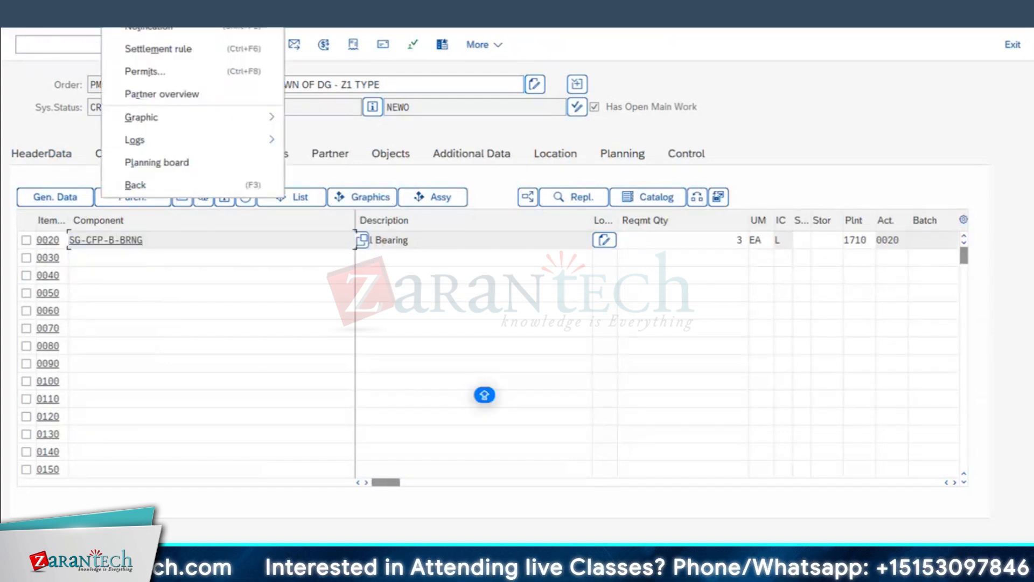
mouse_move(151, 11)
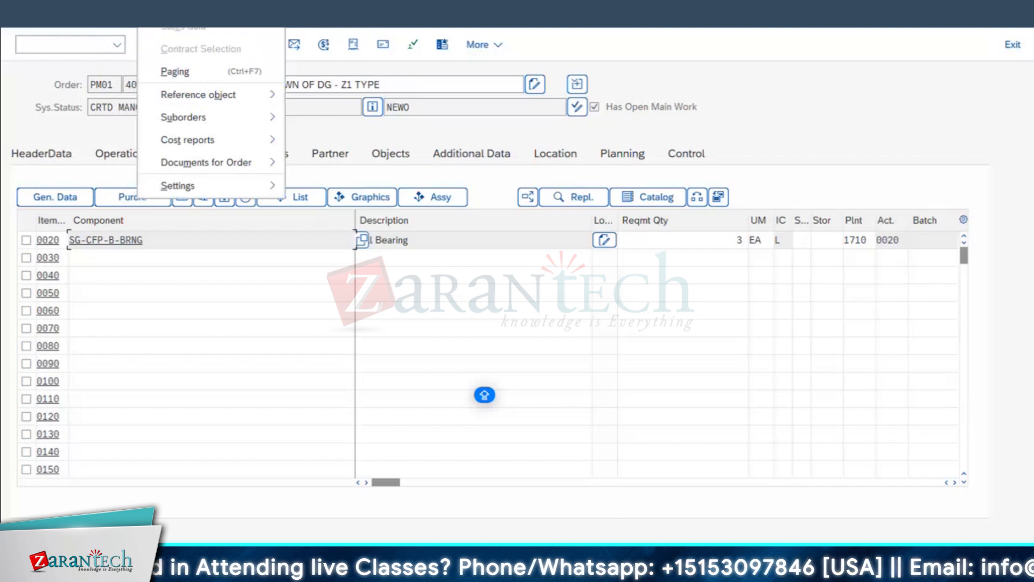
mouse_move(83, 12)
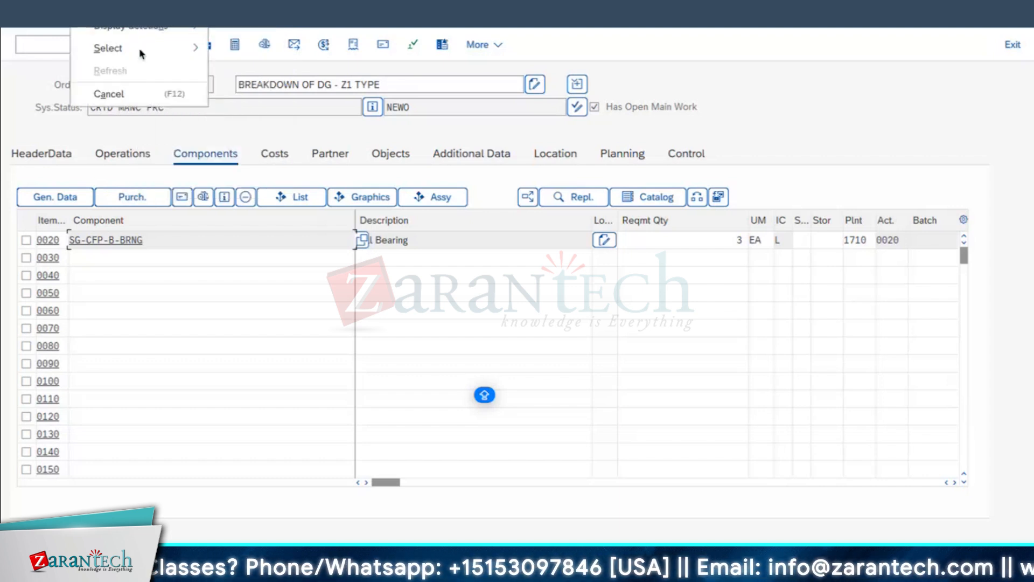
mouse_move(136, 33)
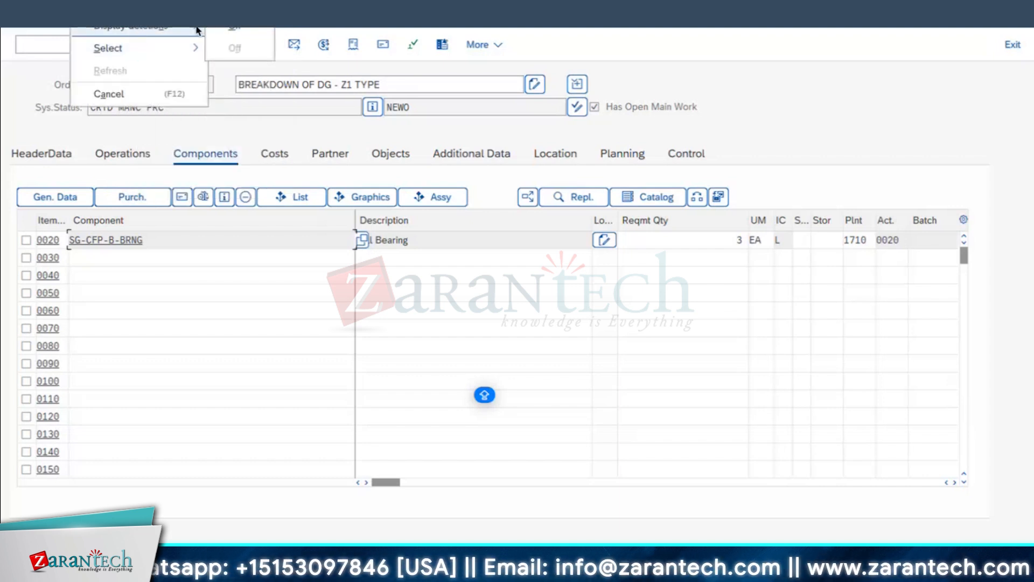
left_click(245, 32)
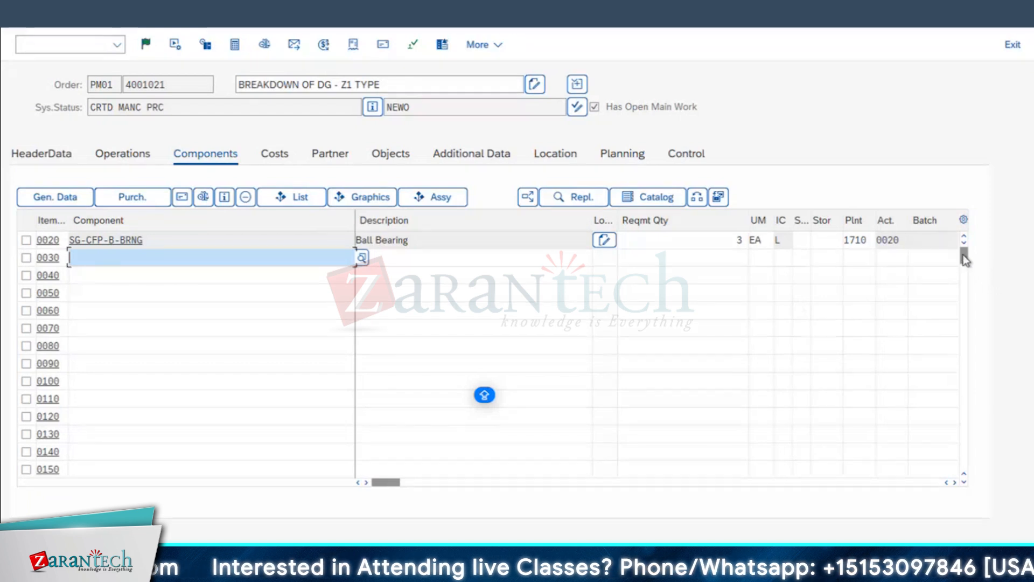
left_click_drag(962, 265, 963, 234)
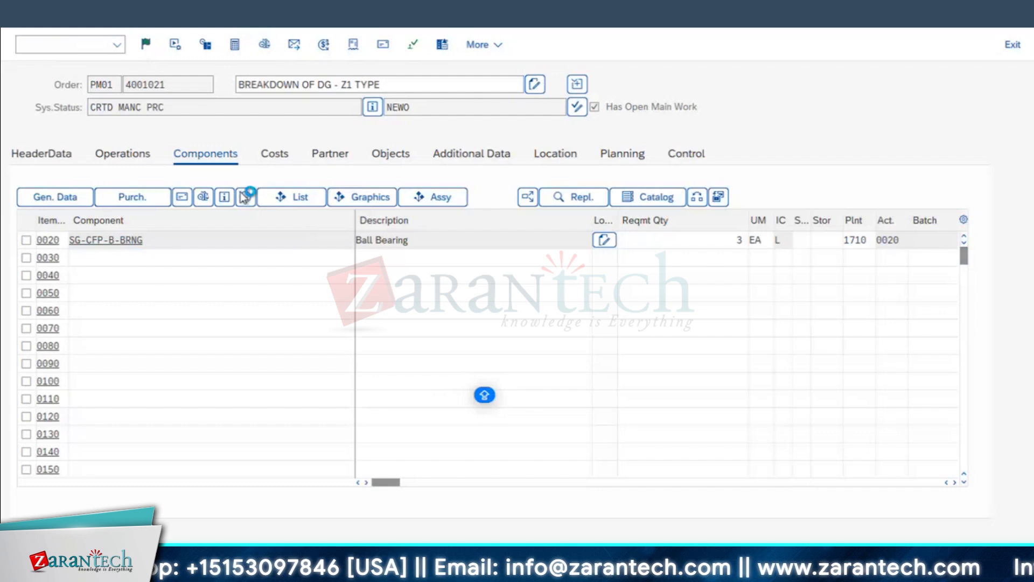
key("Return")
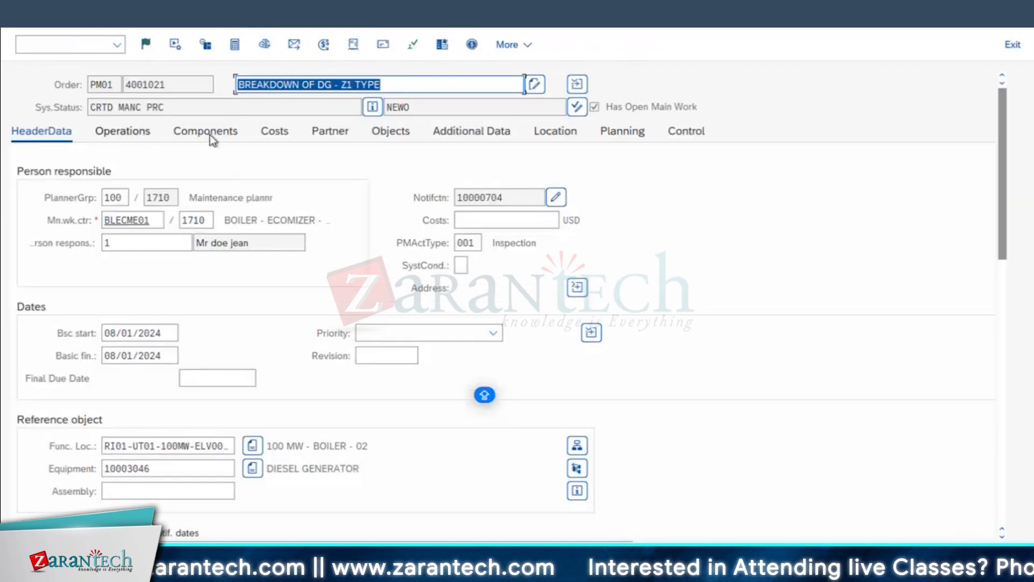
- Check the order's component list for the deleted material with the display of deletions toggled
left_click(209, 133)
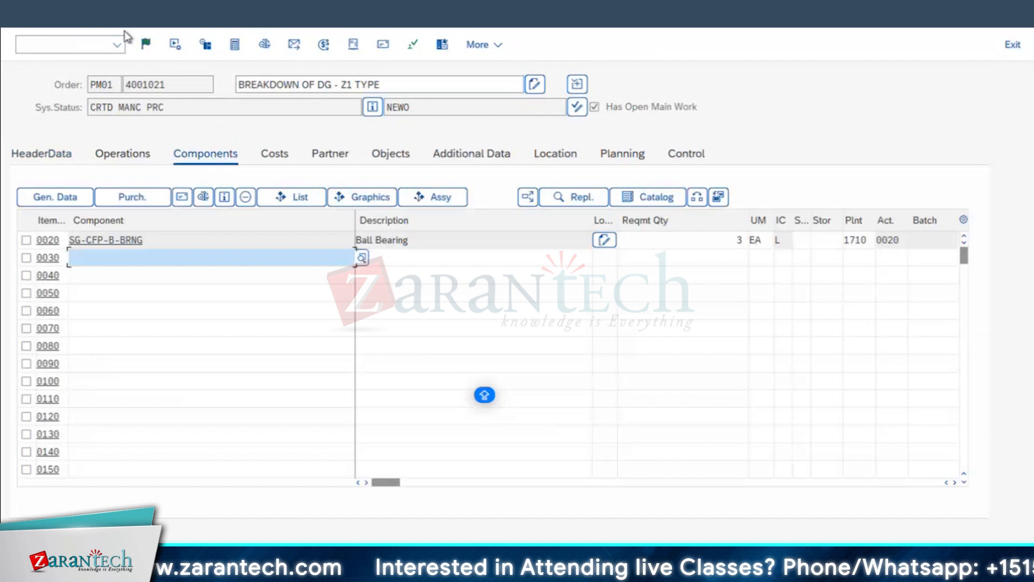
left_click(85, 12)
mouse_move(199, 30)
left_click(235, 30)
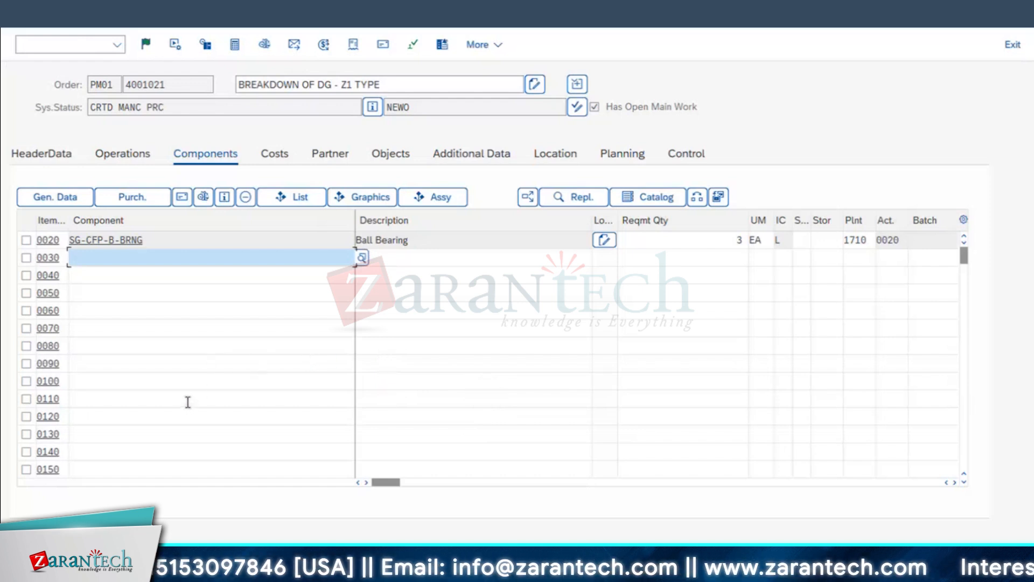
- Add component AVC_RBT_MOTOR_1XX to operation 0020 with quantity 1, save the order and reopen it
left_click(114, 255)
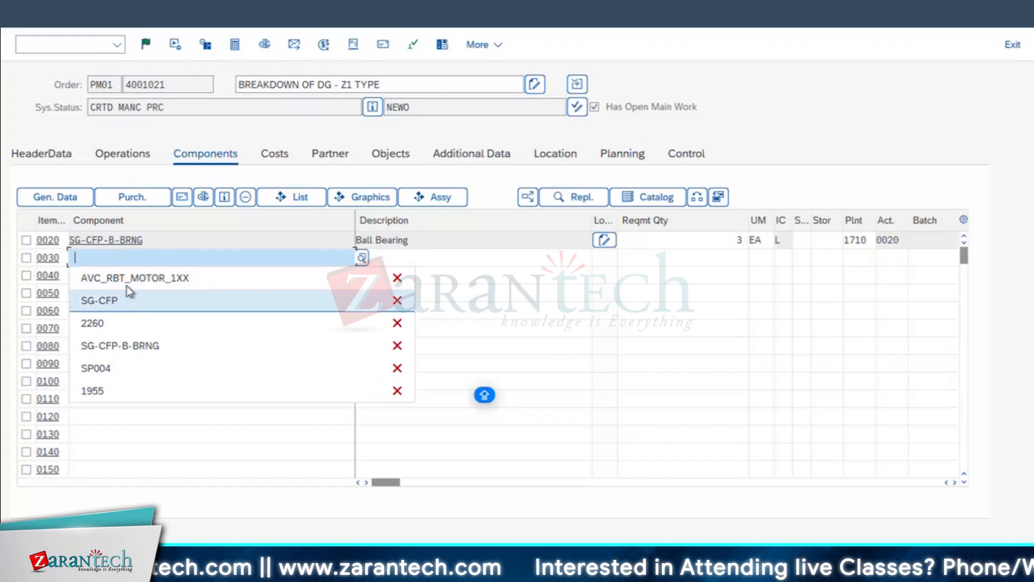
left_click(131, 278)
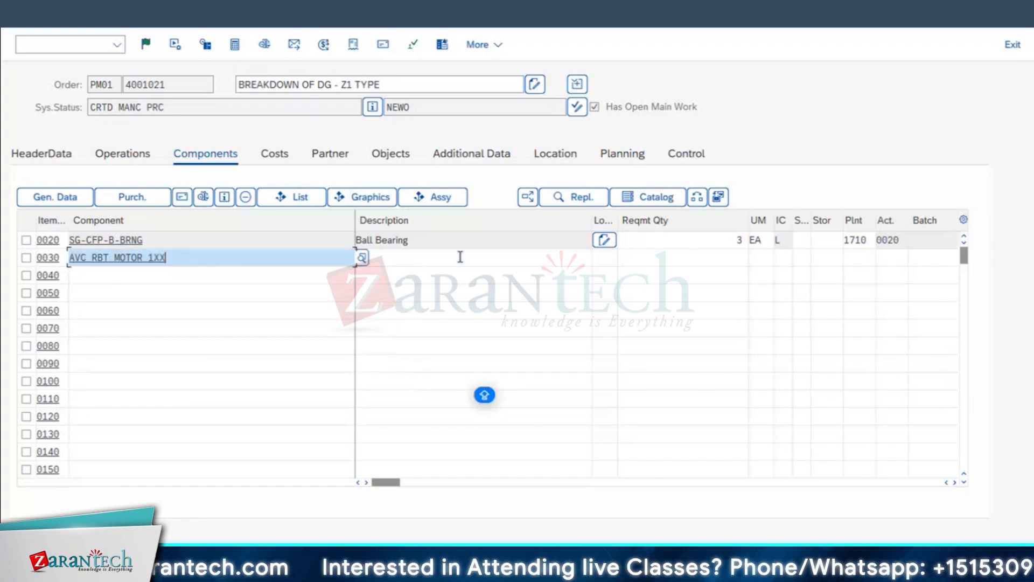
key("Return")
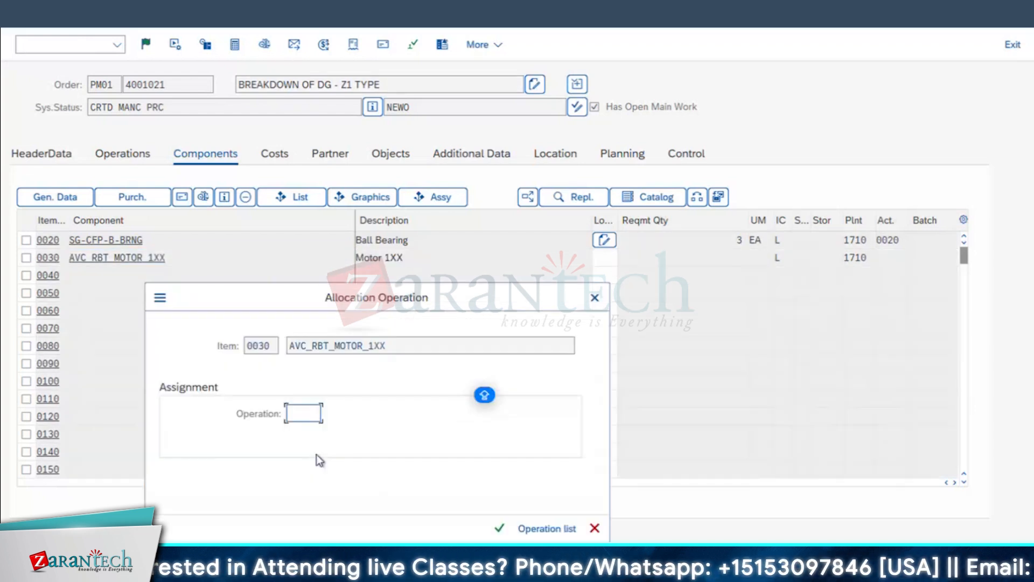
type("0020")
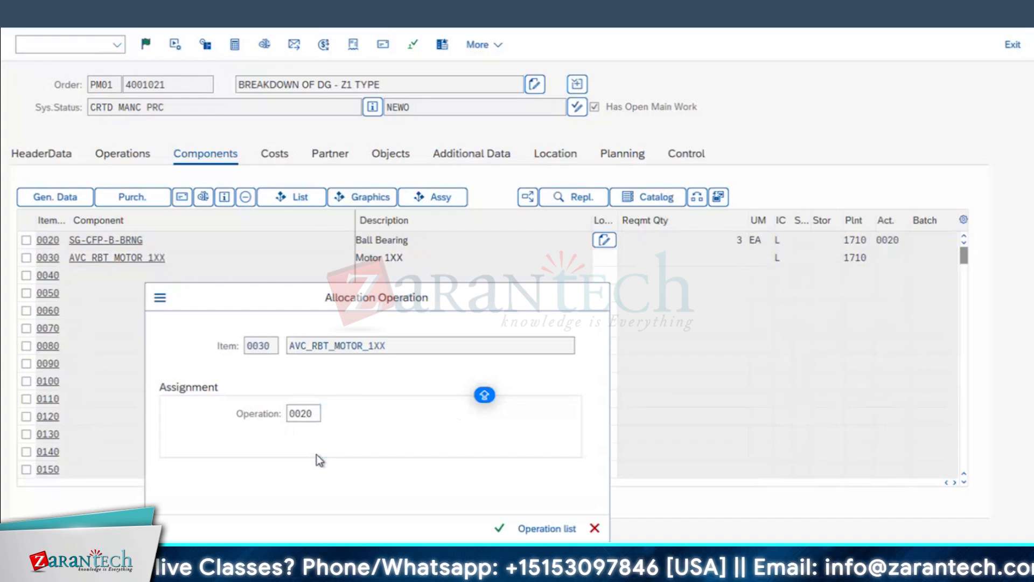
key("Return")
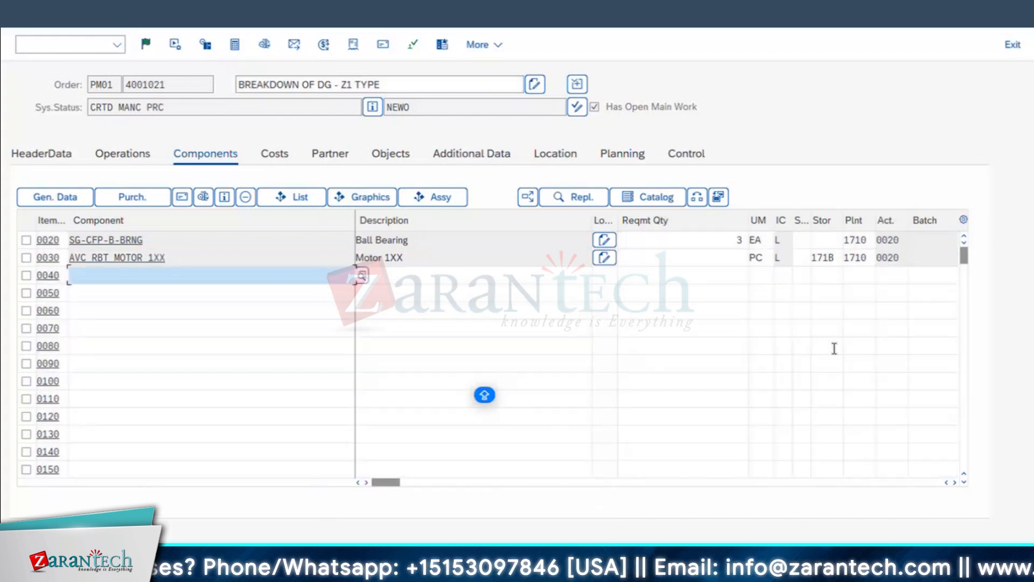
left_click(723, 261)
type("1")
key("Return")
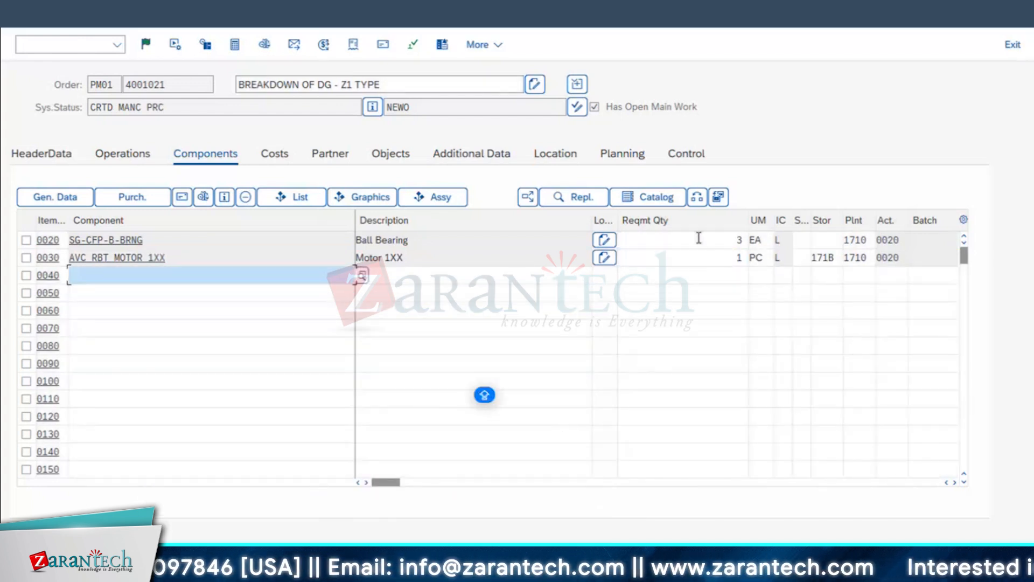
key("Return")
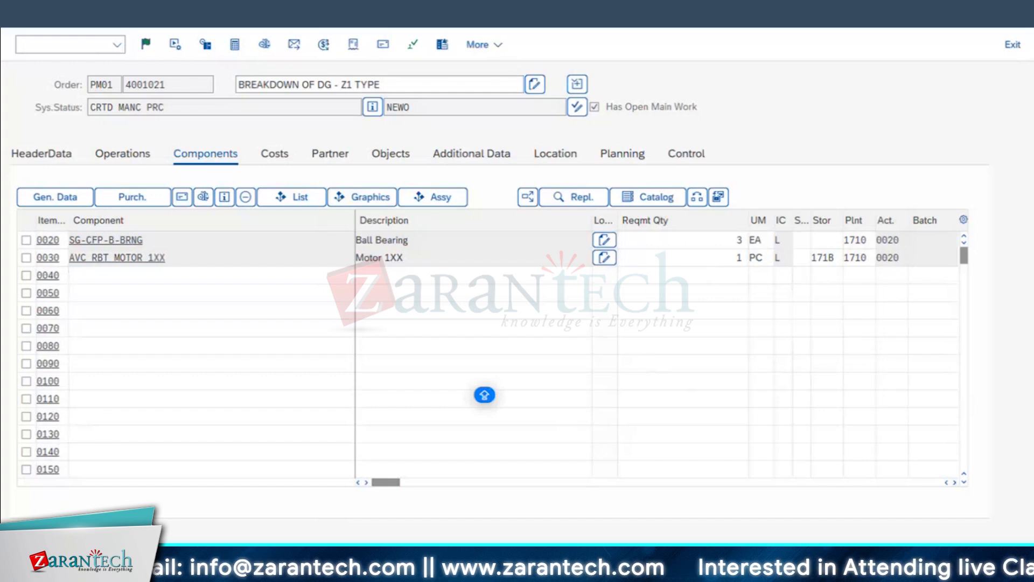
key("Return")
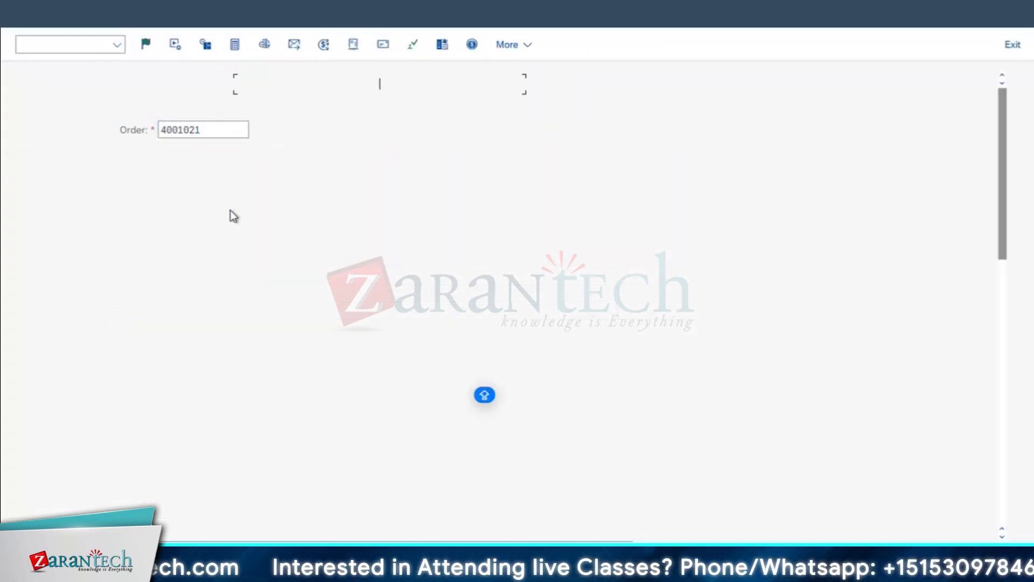
- Delete the AVC_RBT_MOTOR_1XX item 0030 from the component list, save the order and reopen it
left_click(211, 132)
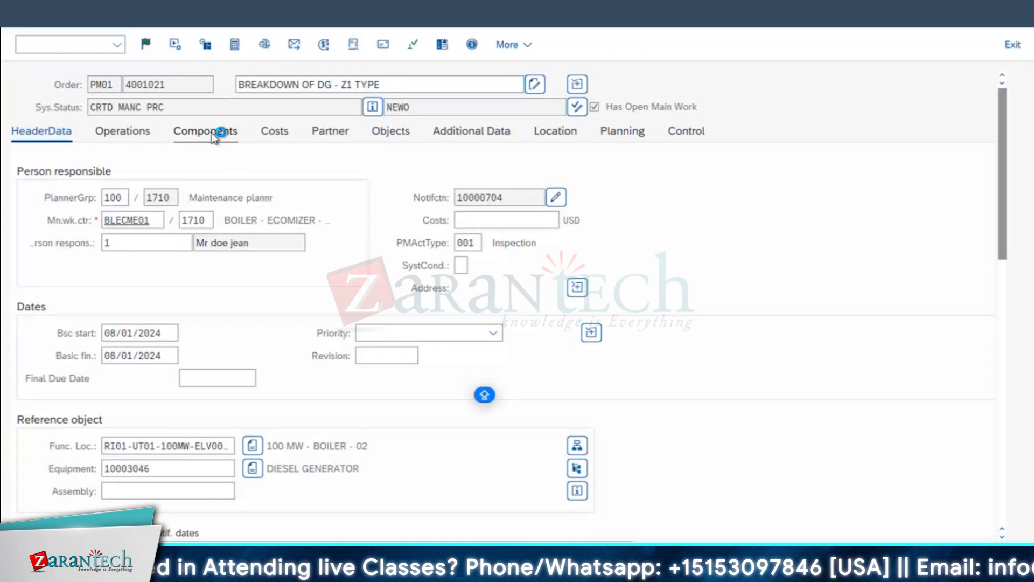
left_click(27, 258)
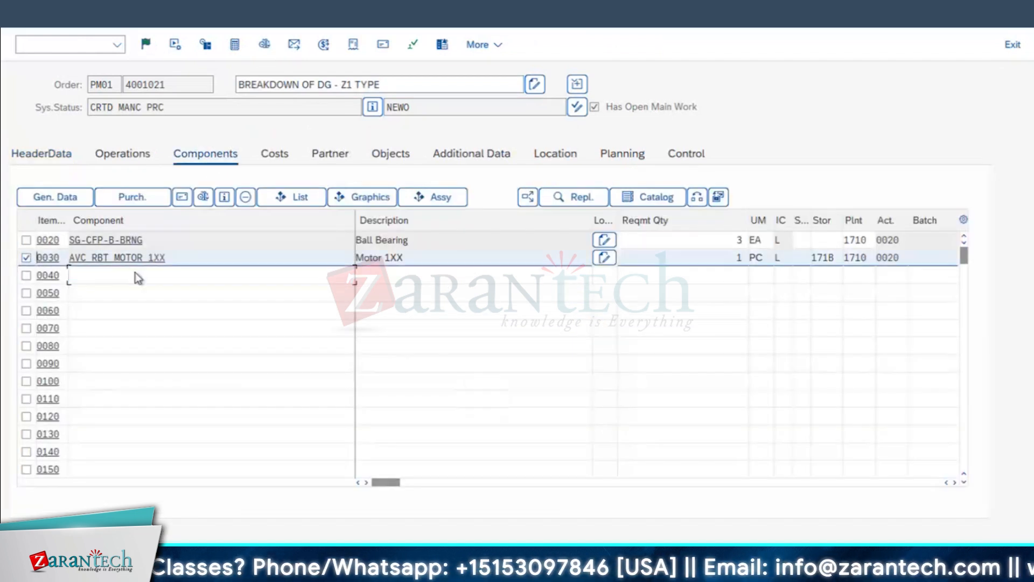
left_click(248, 197)
left_click(517, 253)
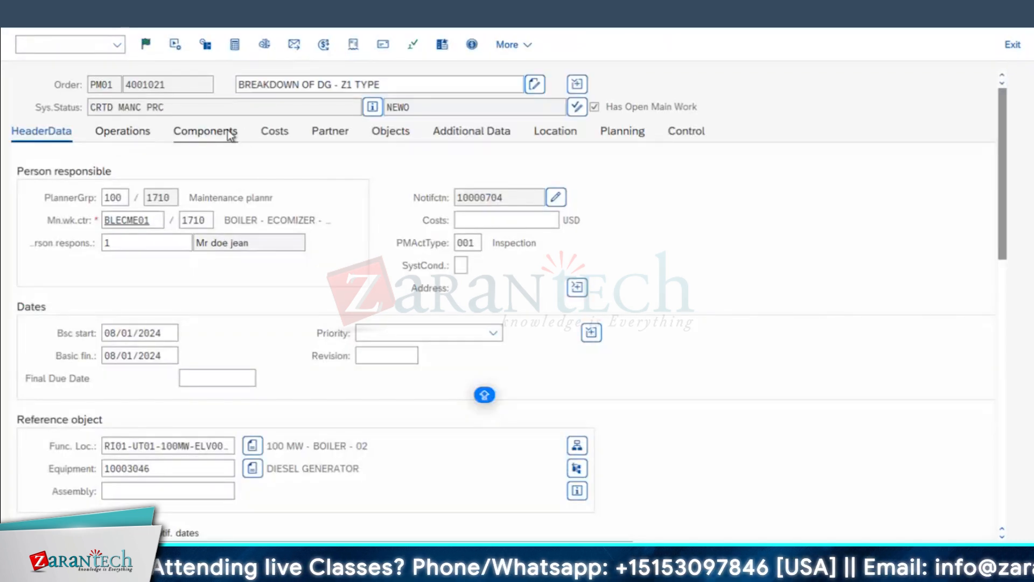
- Toggle the display of deletions again and check the component list for the deleted motor item
left_click(231, 135)
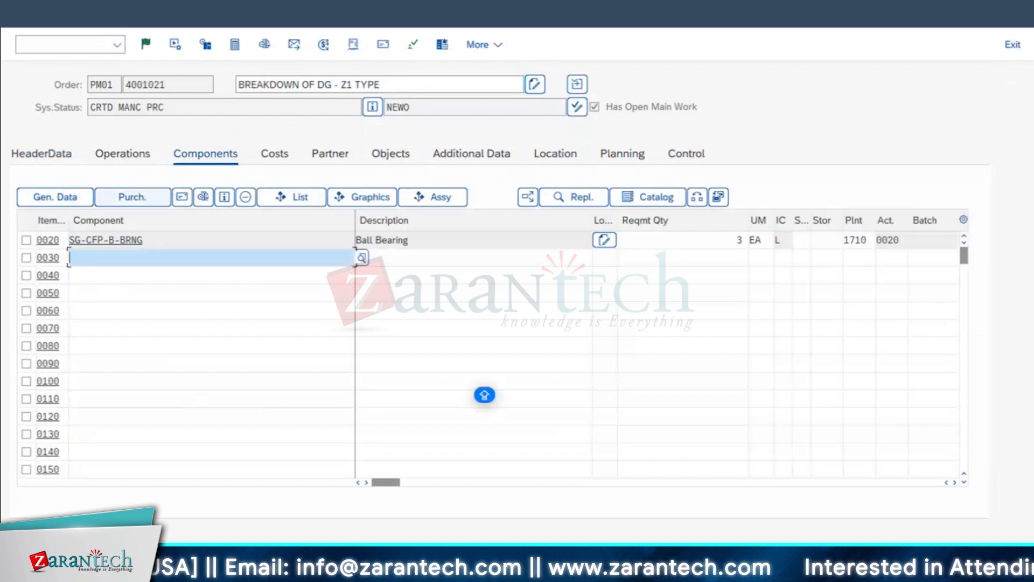
left_click(114, 15)
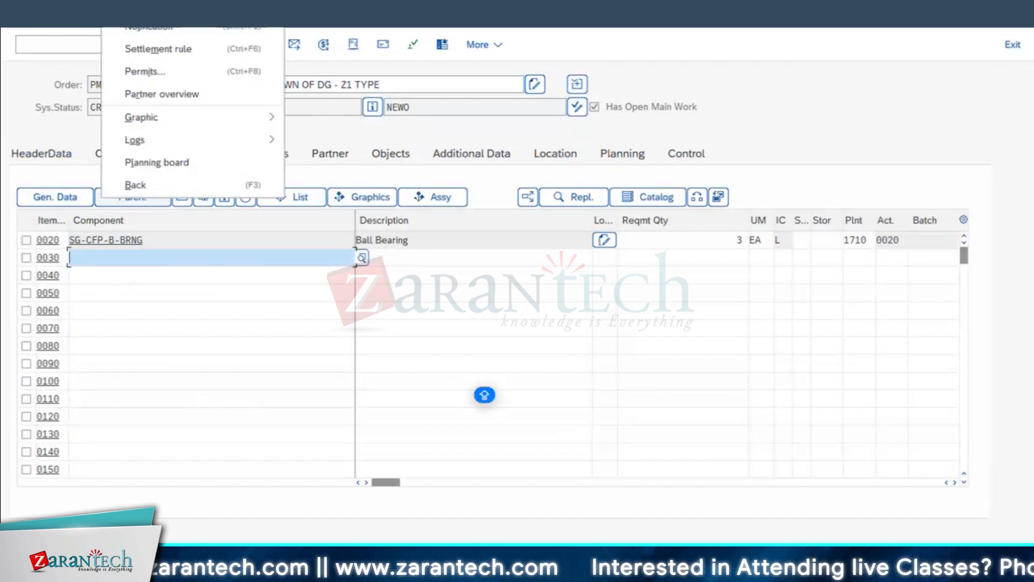
left_click(83, 15)
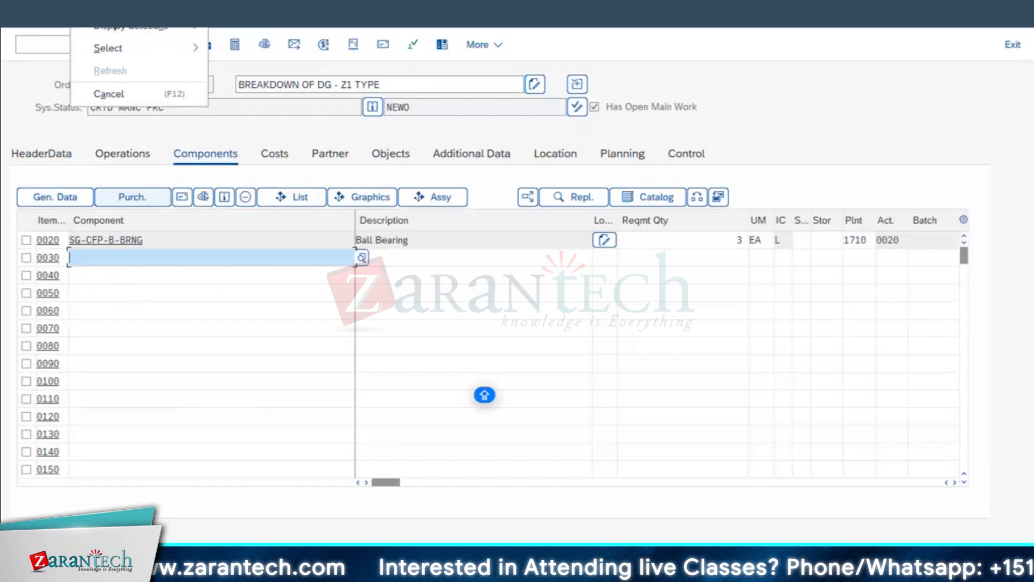
mouse_move(120, 30)
left_click(242, 31)
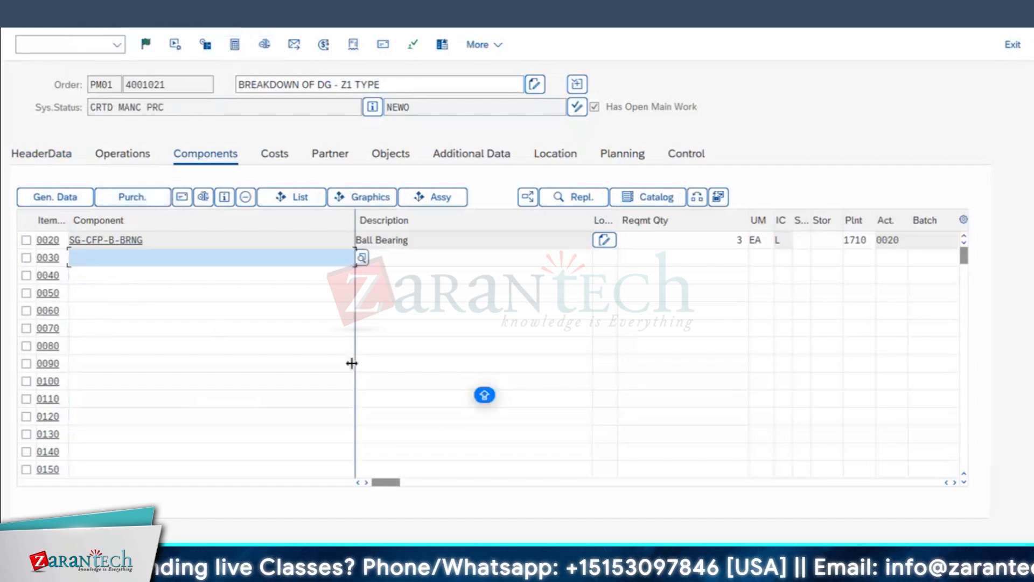
key("Return")
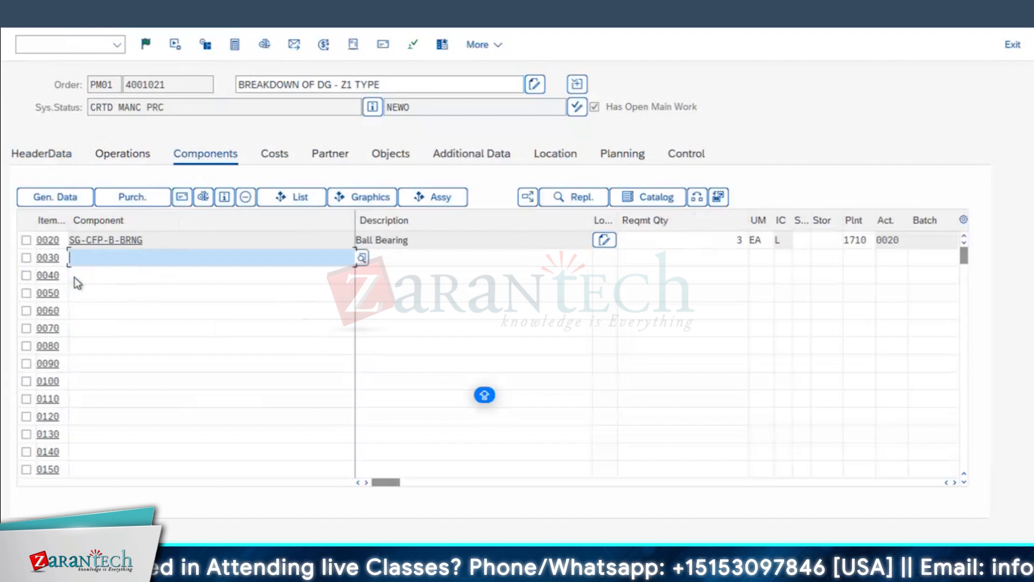
- Set the storage location of component SG-CFP-B-BRNG to 171A and try to release the order
left_click(828, 241)
left_click(832, 264)
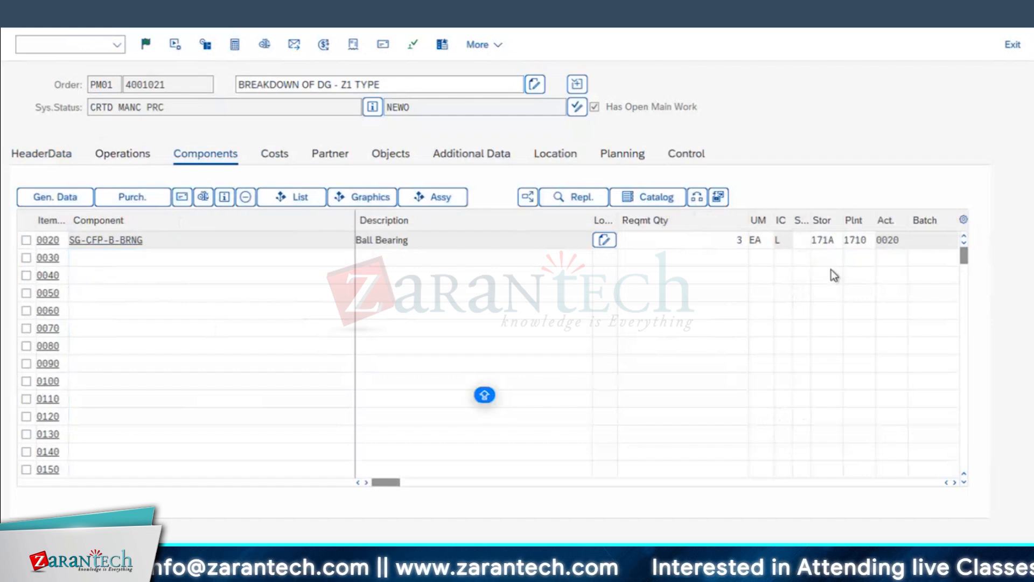
key("Return")
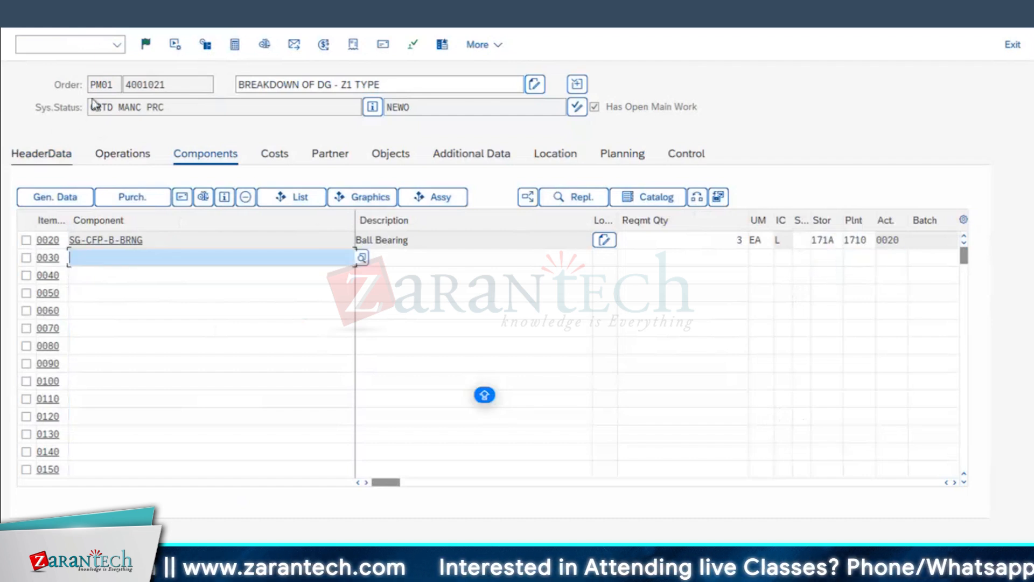
left_click(147, 47)
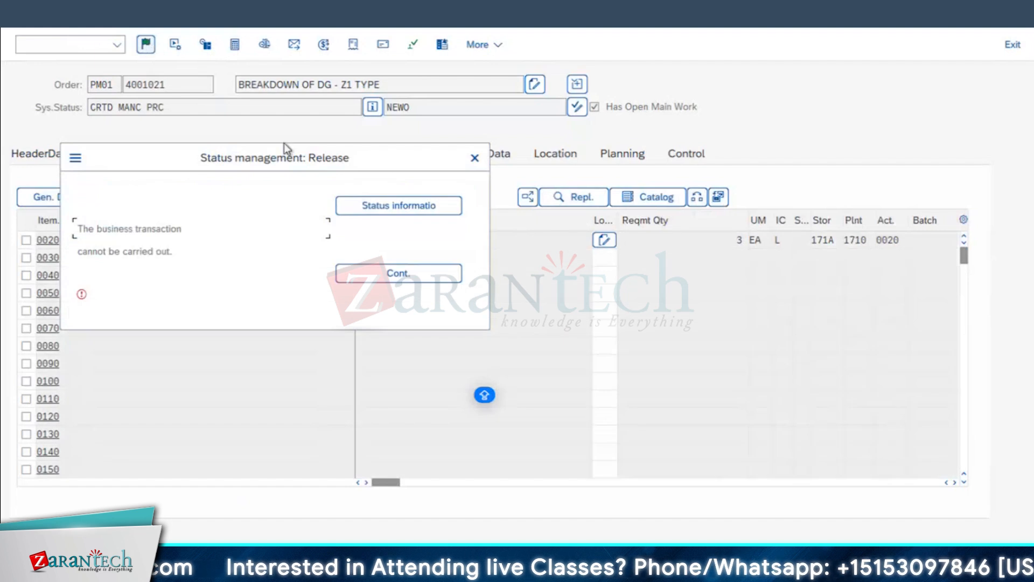
left_click(475, 158)
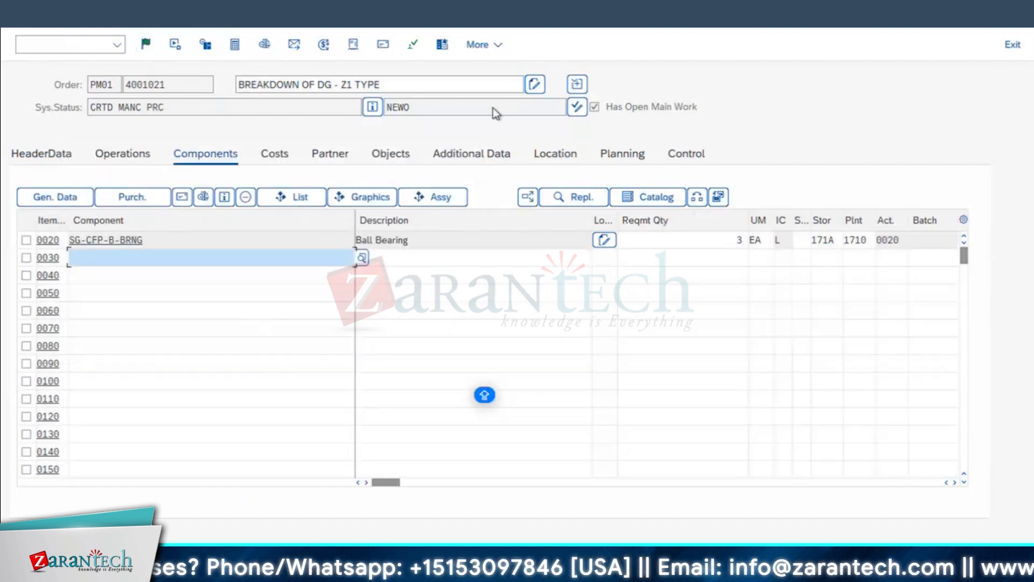
- Set the order's user status to SCHD with COLJ, MATP, MATW and PER, then save and reopen the order
left_click(577, 108)
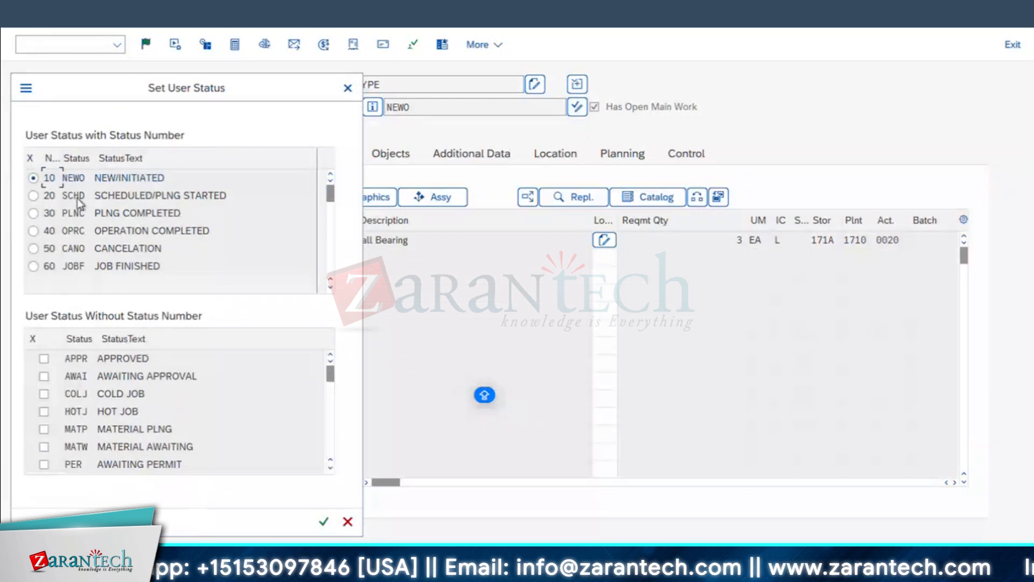
left_click(34, 195)
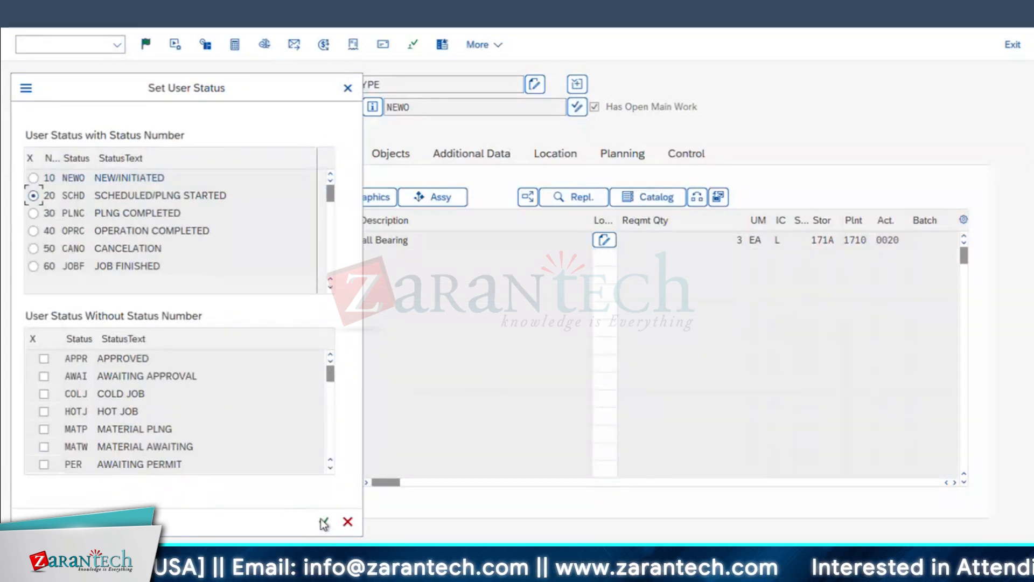
key("Return")
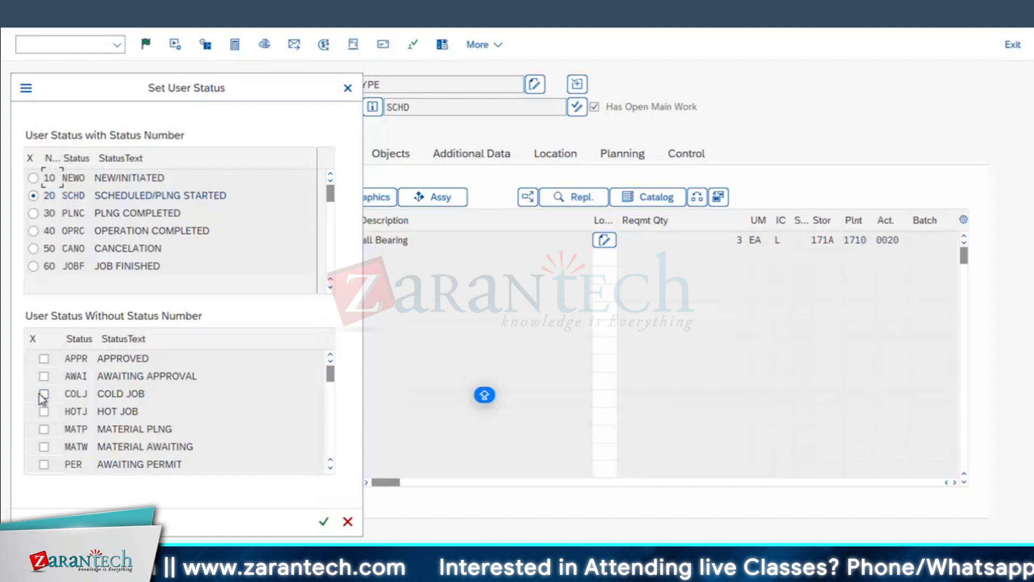
left_click(43, 394)
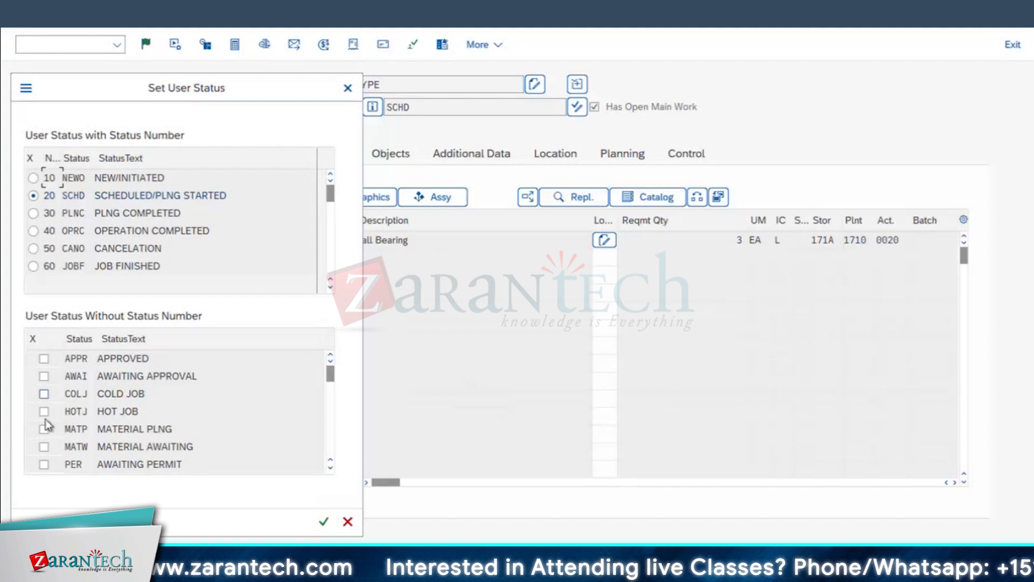
left_click(43, 430)
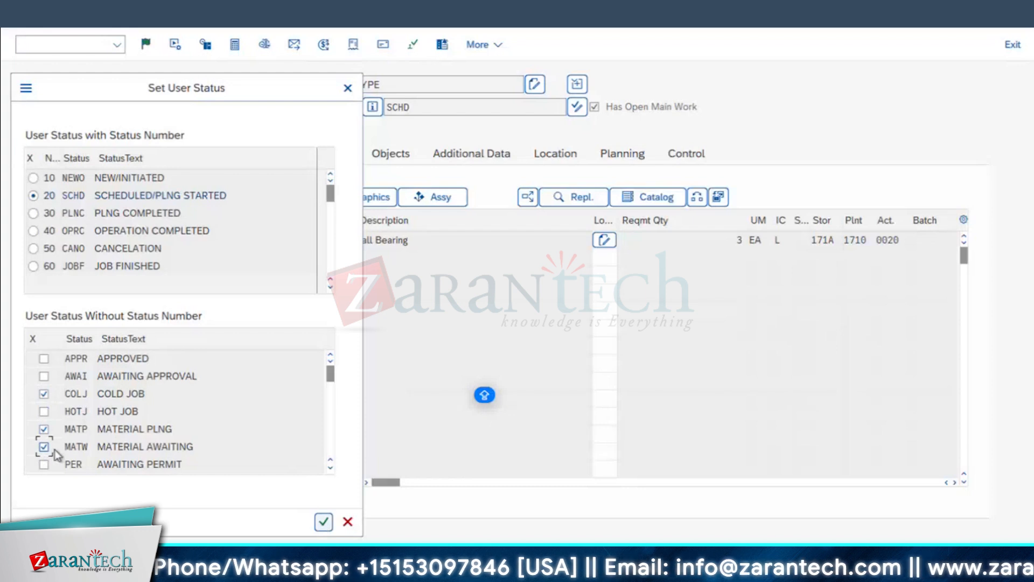
left_click(324, 521)
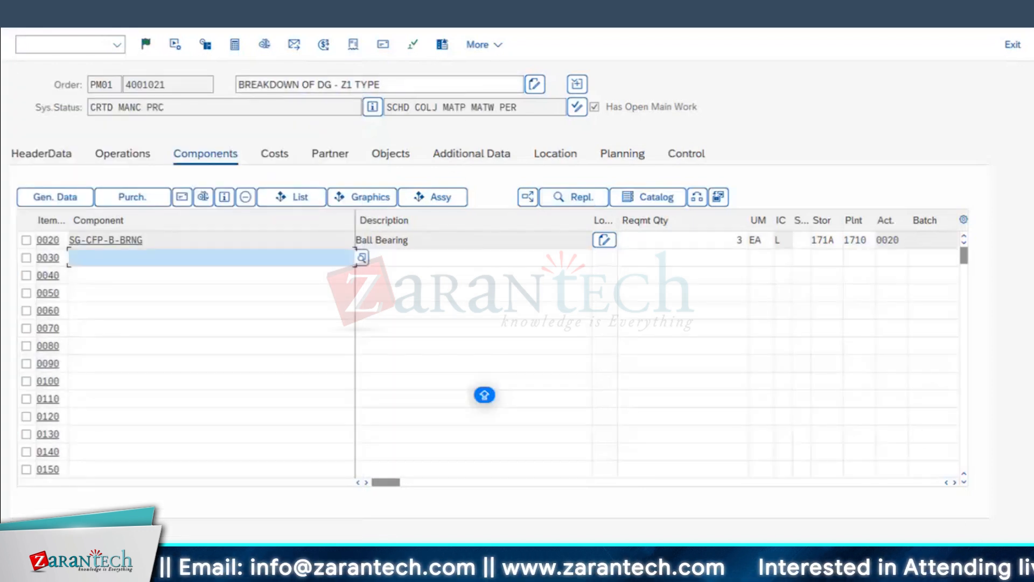
key("ctrl+s")
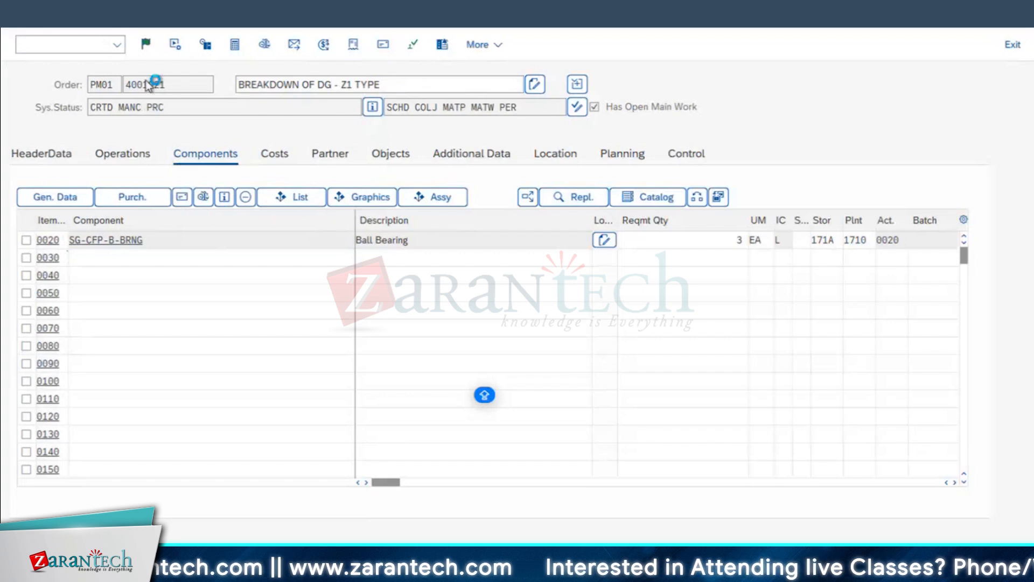
key("Return")
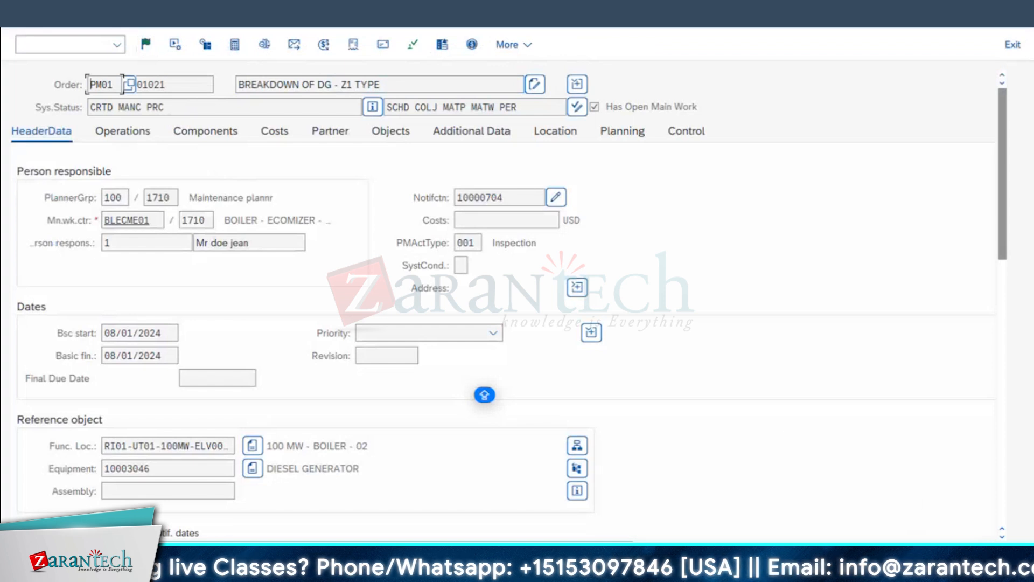
- Enter the approver for the order's WORKPERMIT permit and save
left_click(413, 45)
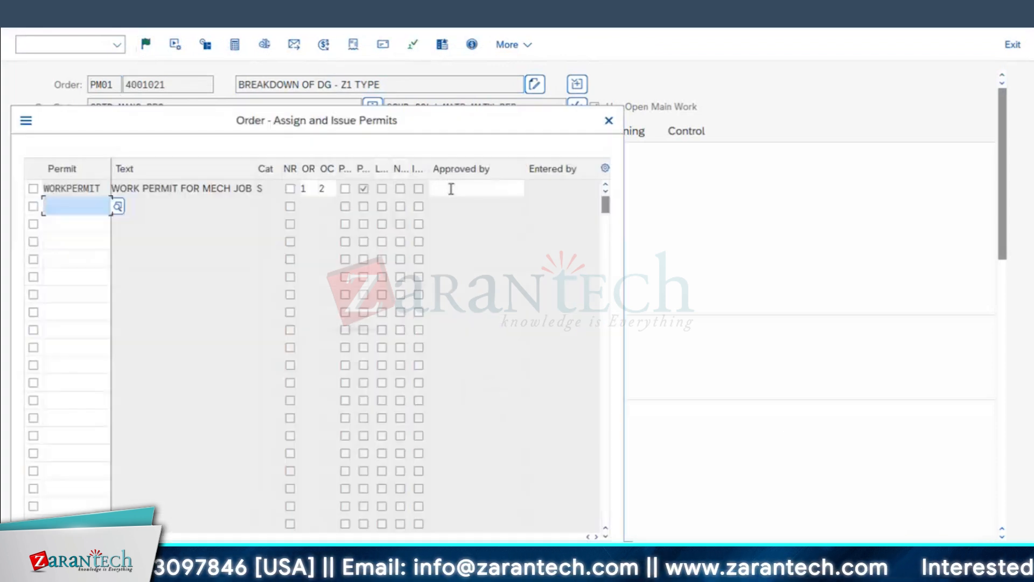
left_click(451, 189)
left_click(465, 209)
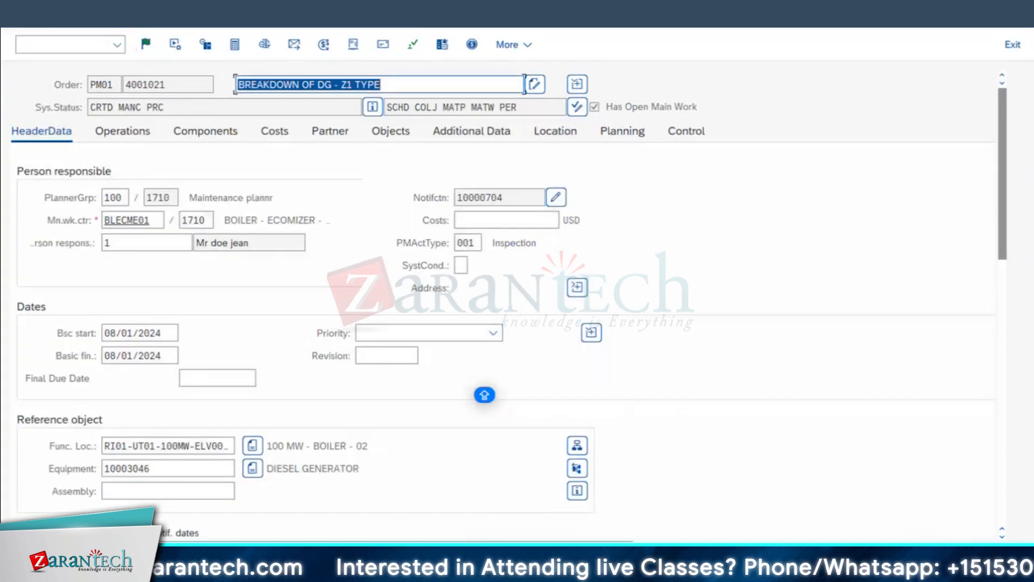
left_click(964, 559)
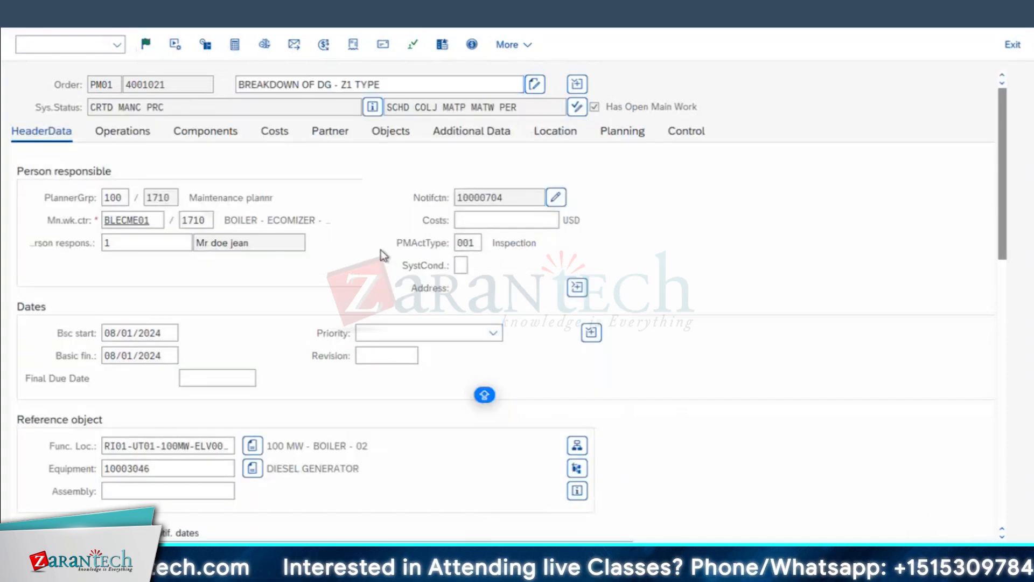
- Release the maintenance order and open its component list
left_click(147, 46)
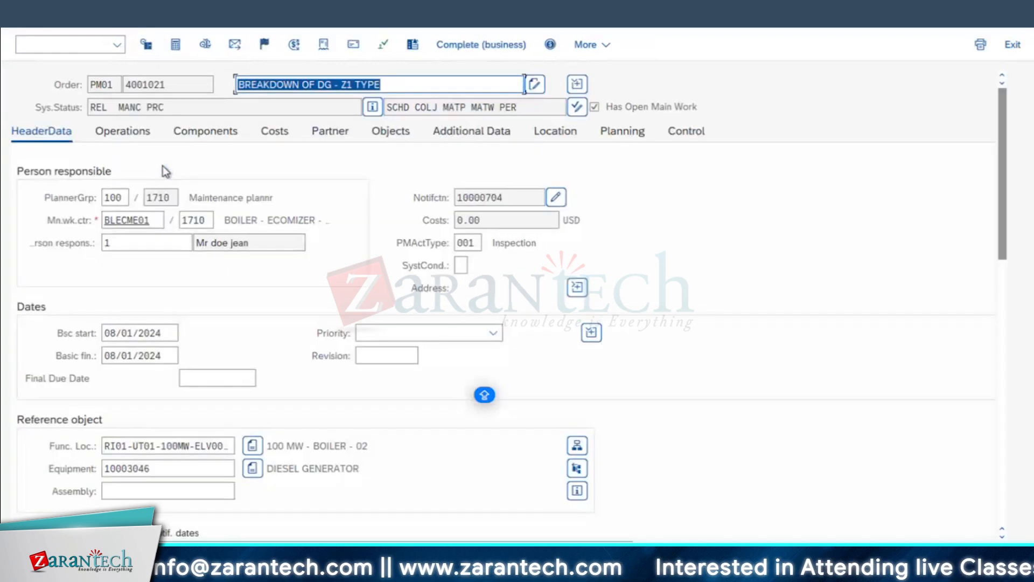
left_click(214, 133)
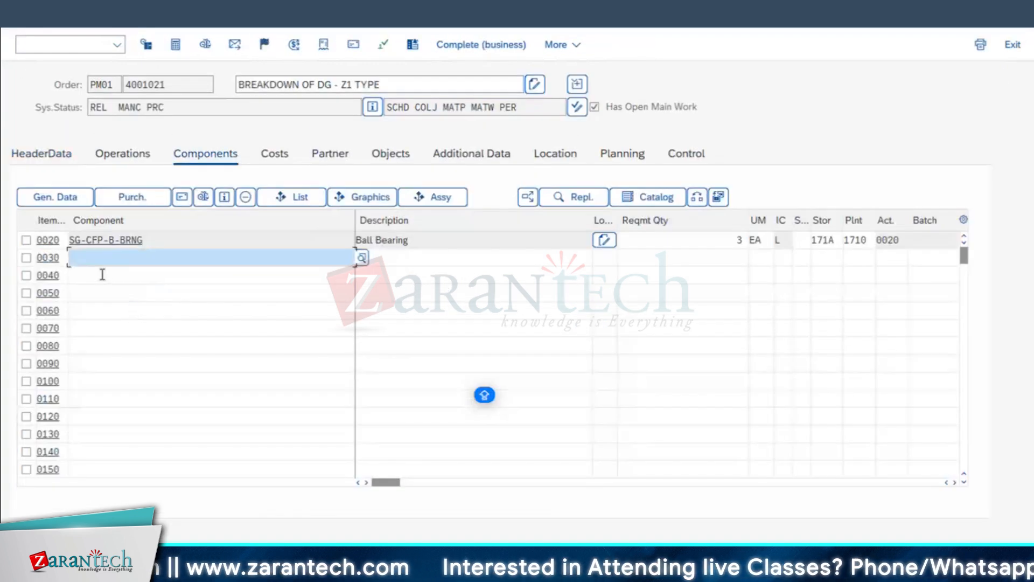
- Add component AVC_RBT_MOTOR_1XX to item 0030 with quantity 1 and item category L, assigned to operation 0010
left_click(121, 263)
left_click(223, 274)
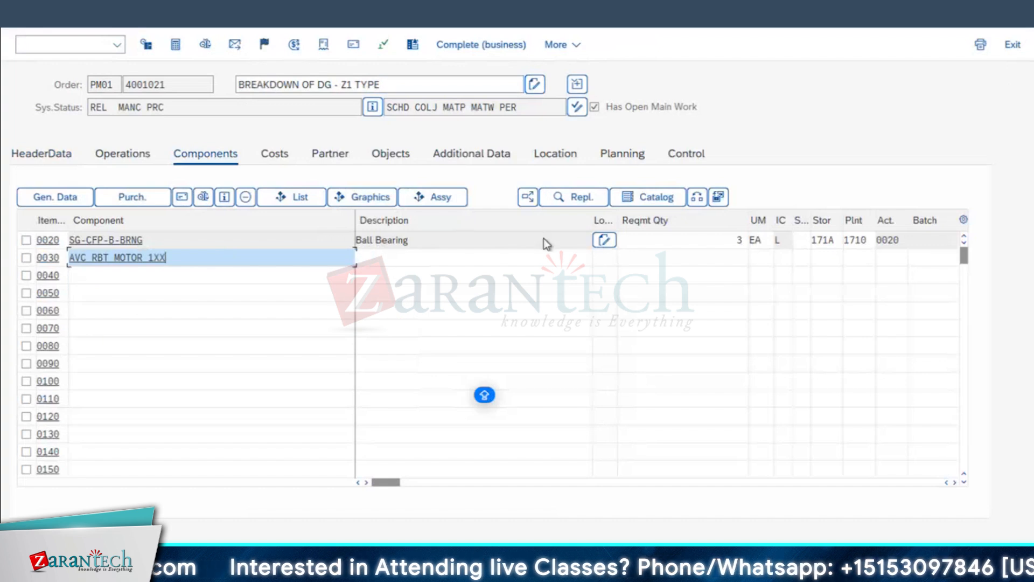
left_click(739, 257)
type("1")
key("Tab")
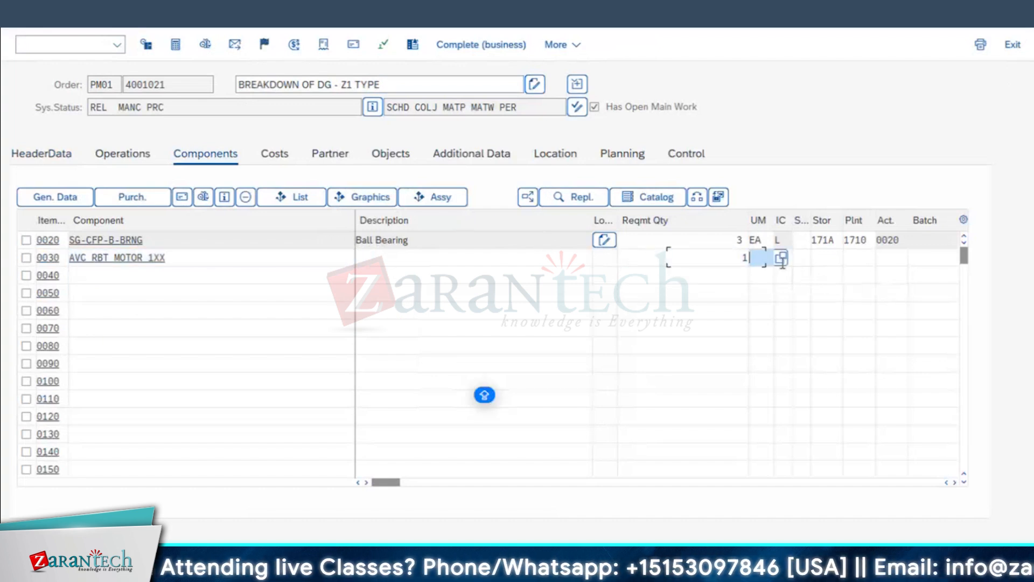
key("Return")
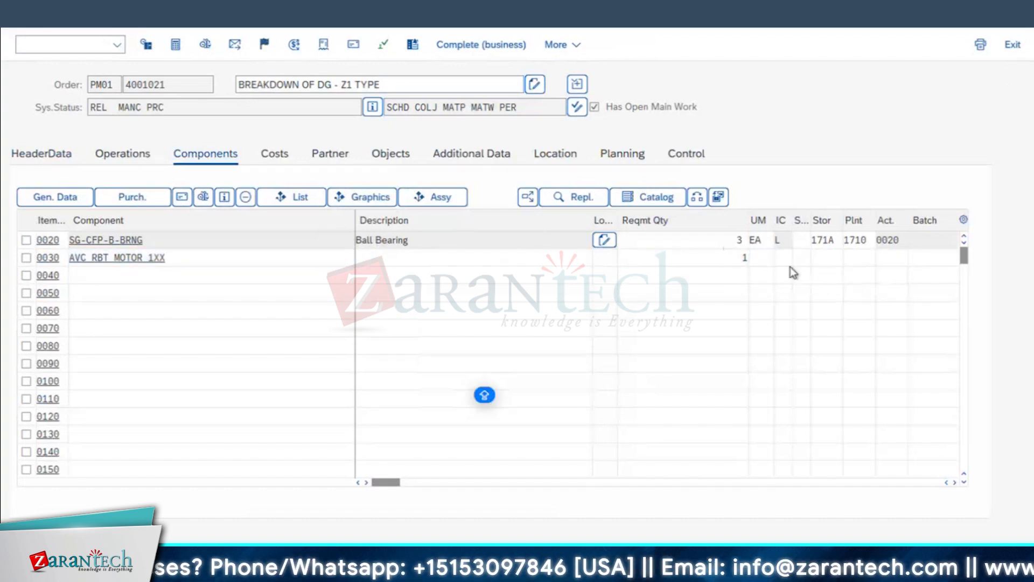
left_click(300, 416)
left_click(310, 456)
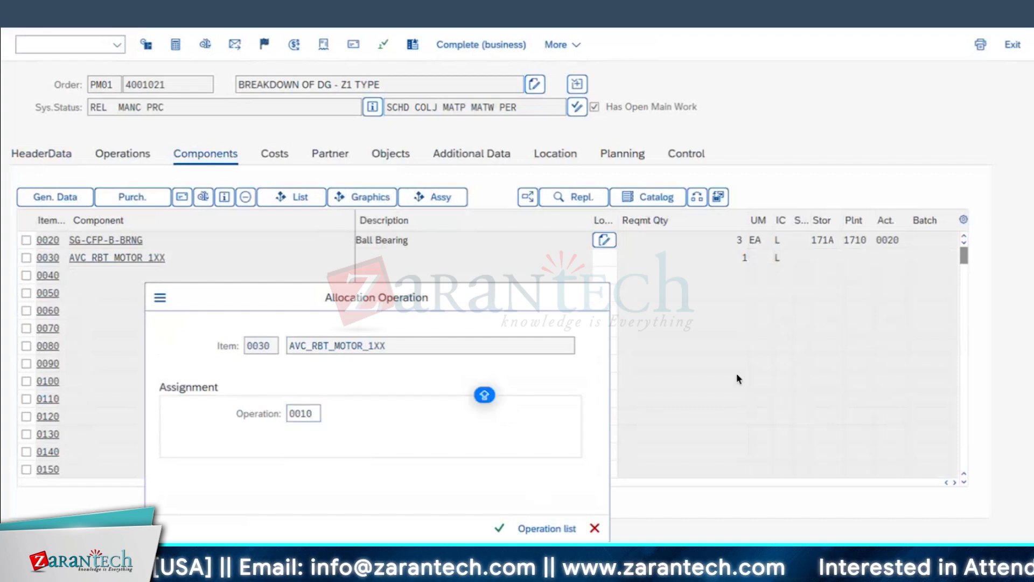
key("Return")
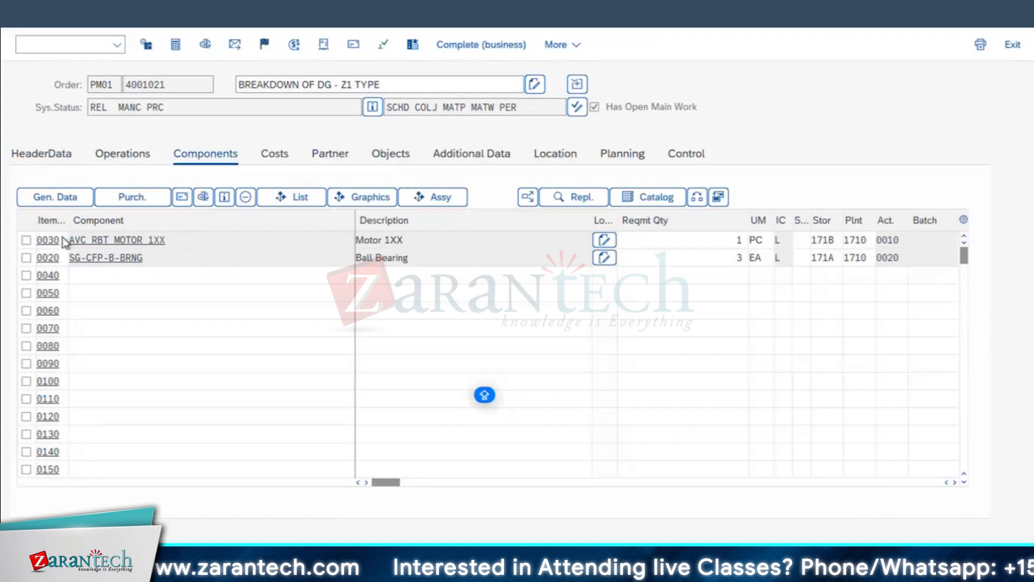
- Save and reopen the order, and examine the further columns of its component list
key("Return")
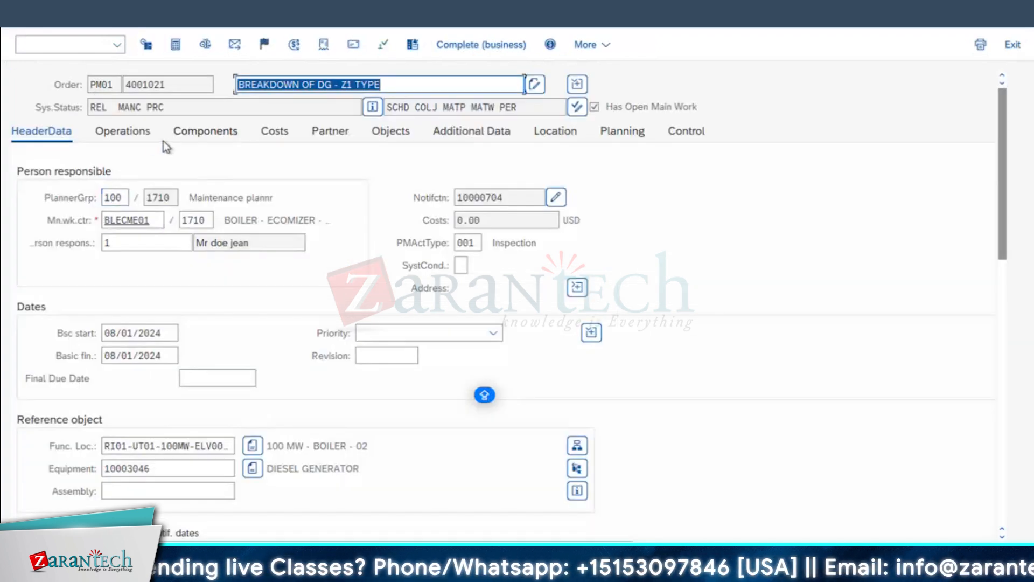
left_click(204, 131)
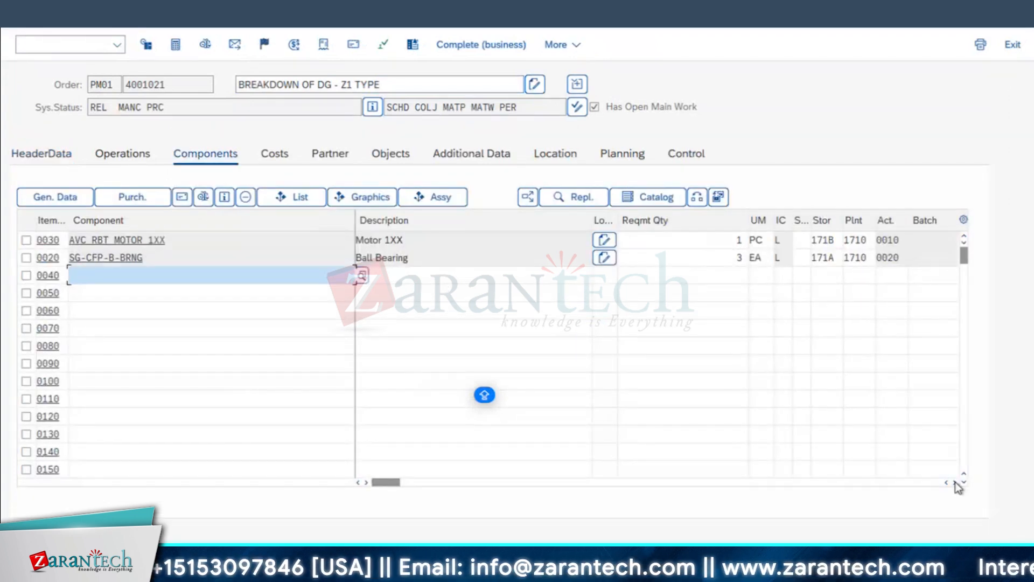
left_click(954, 482)
left_click(954, 482)
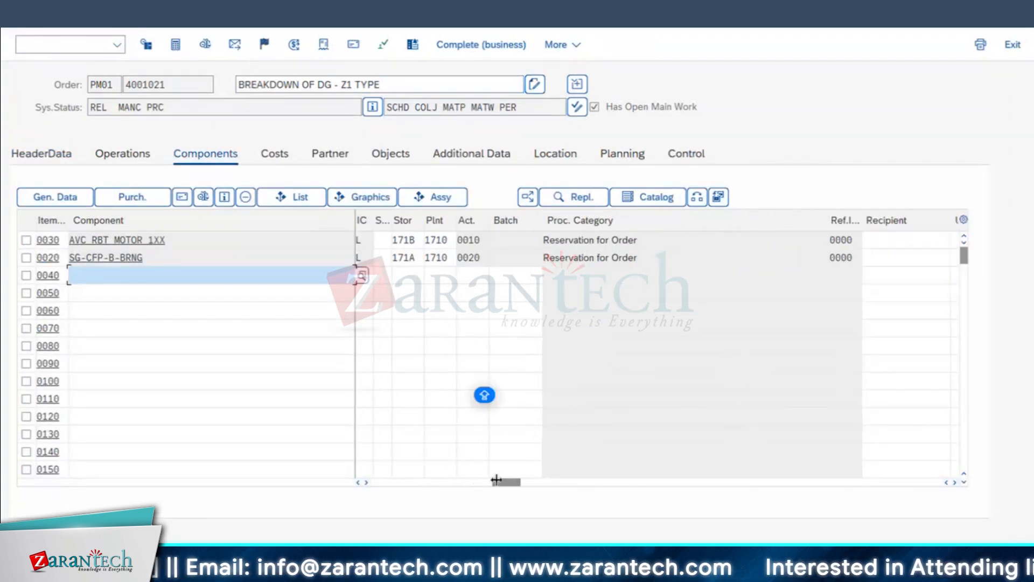
left_click(358, 482)
left_click(359, 482)
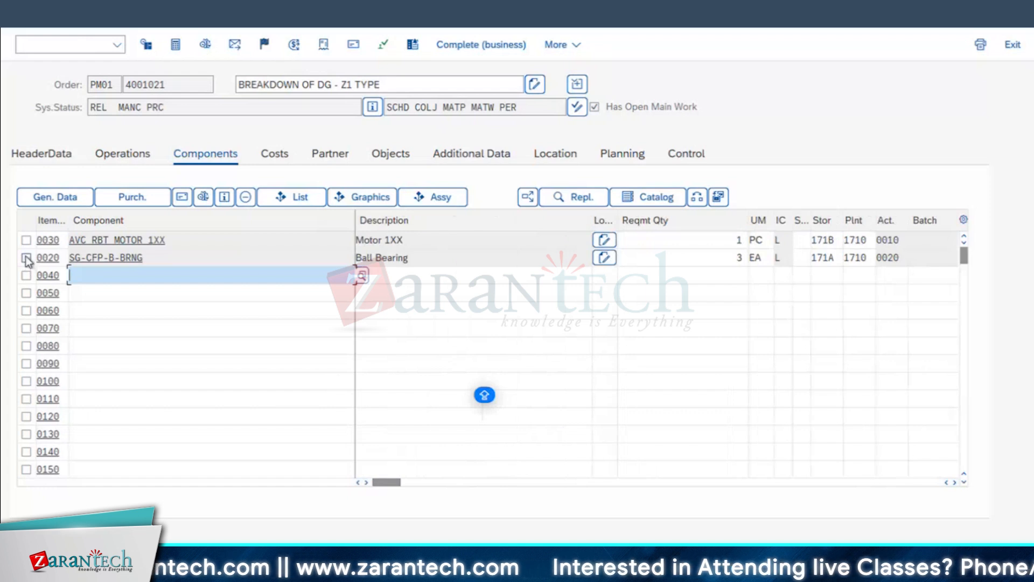
- Delete component item 0030 (AVC_RBT_MOTOR_1XX), then save and reopen the order
left_click(25, 240)
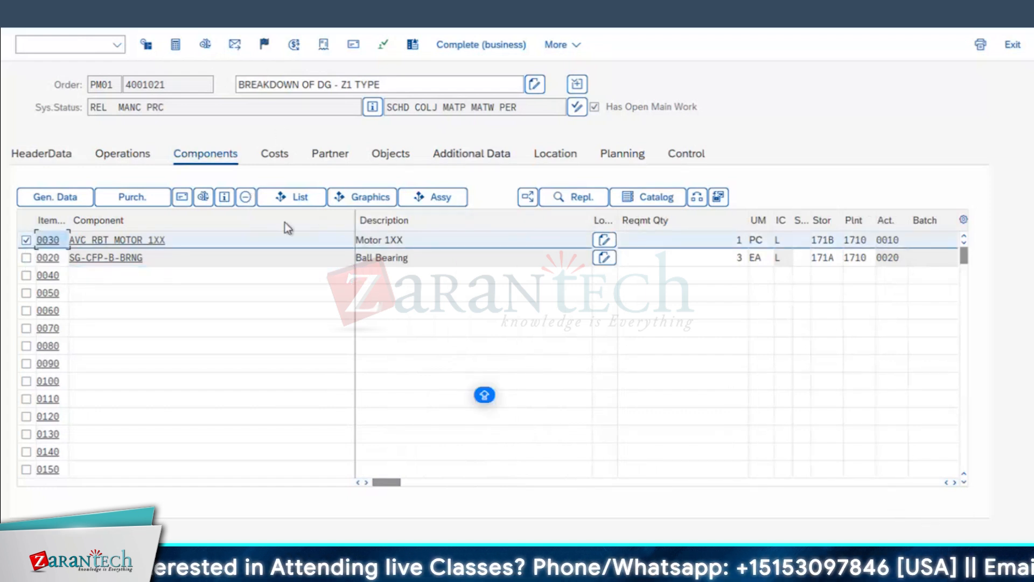
left_click(245, 197)
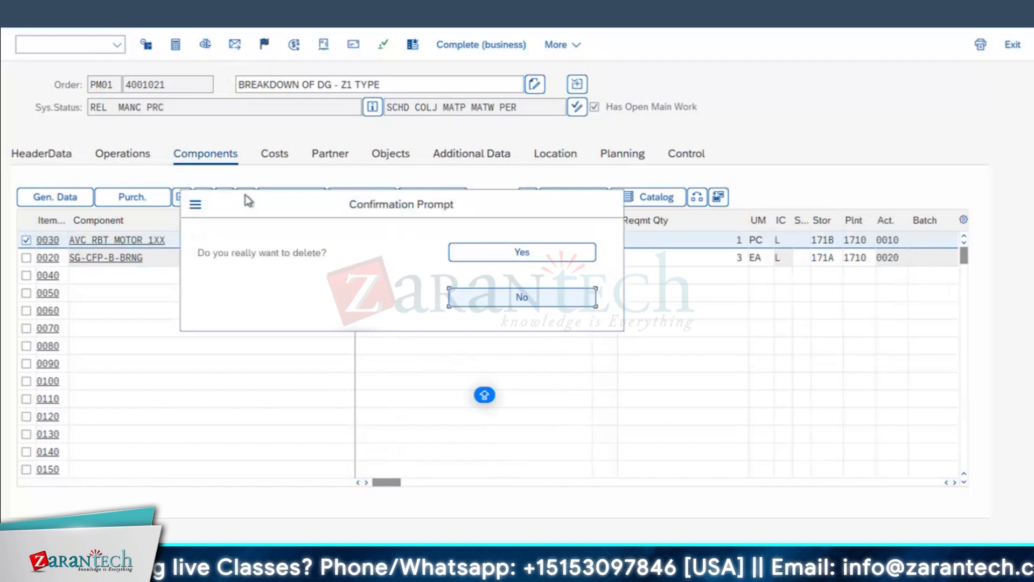
left_click(514, 254)
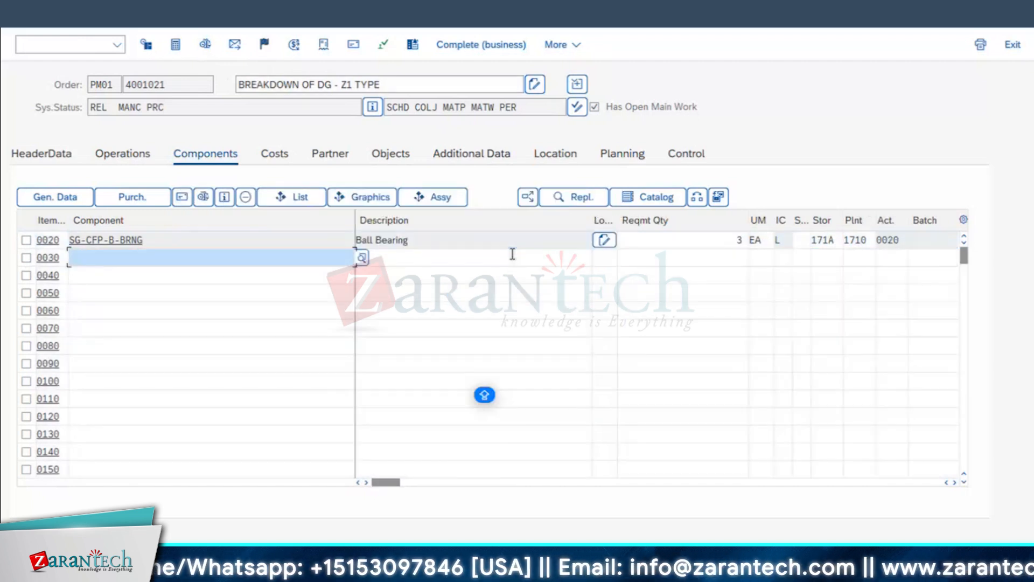
left_click(221, 261)
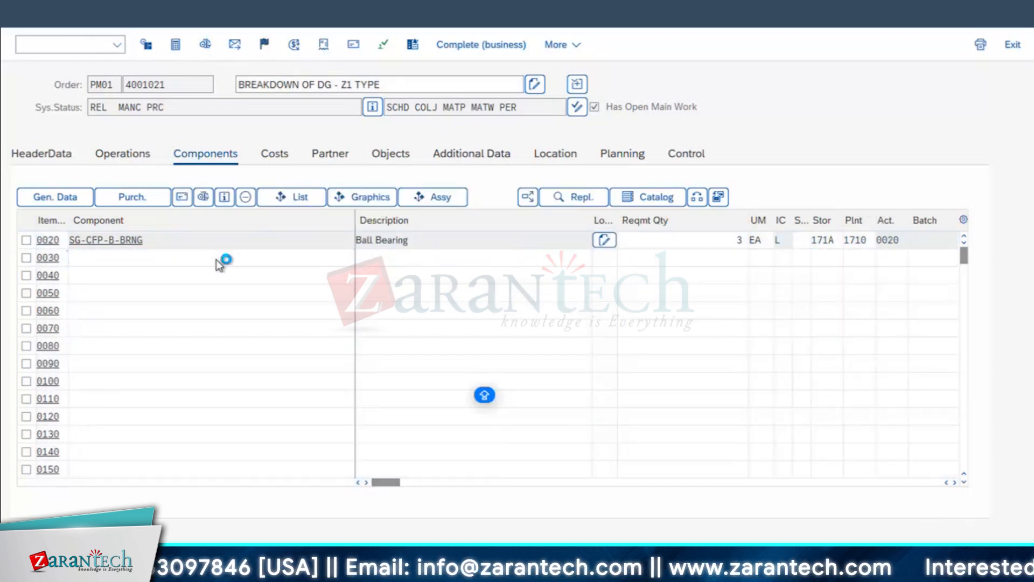
key("Return")
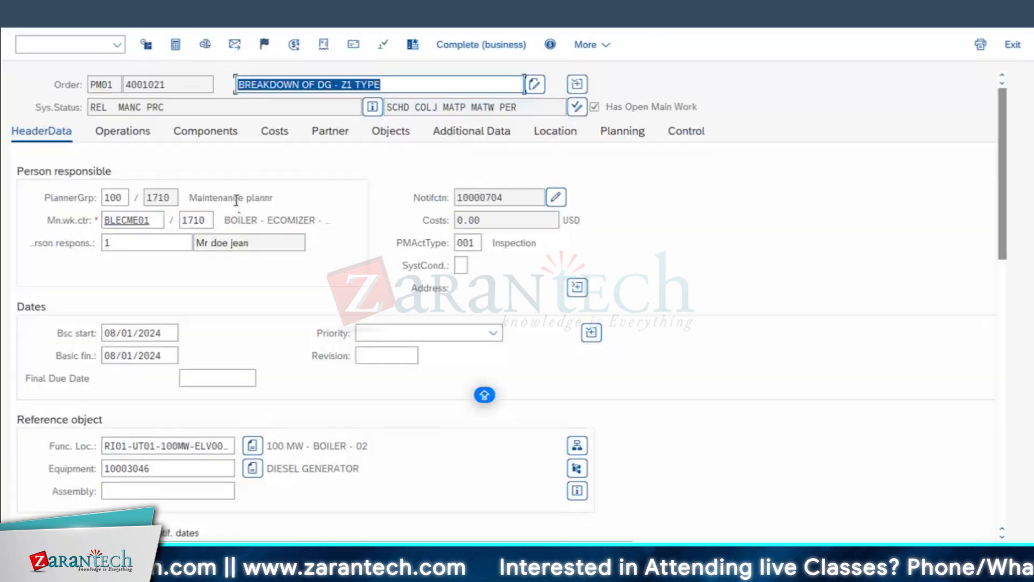
- Open the order's component list and switch on the display of deleted items
left_click(215, 131)
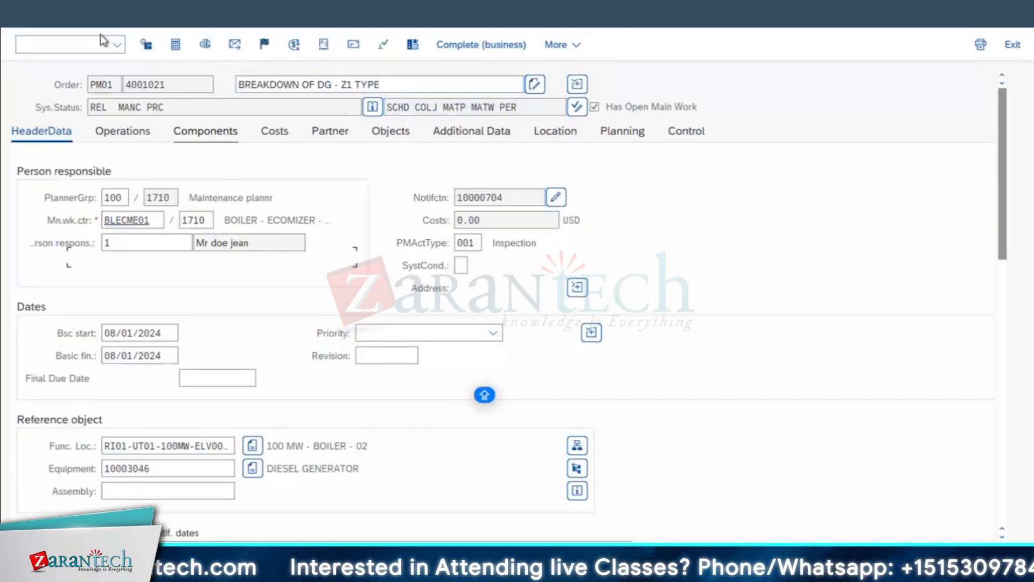
key("alt+e")
mouse_move(129, 28)
left_click(235, 30)
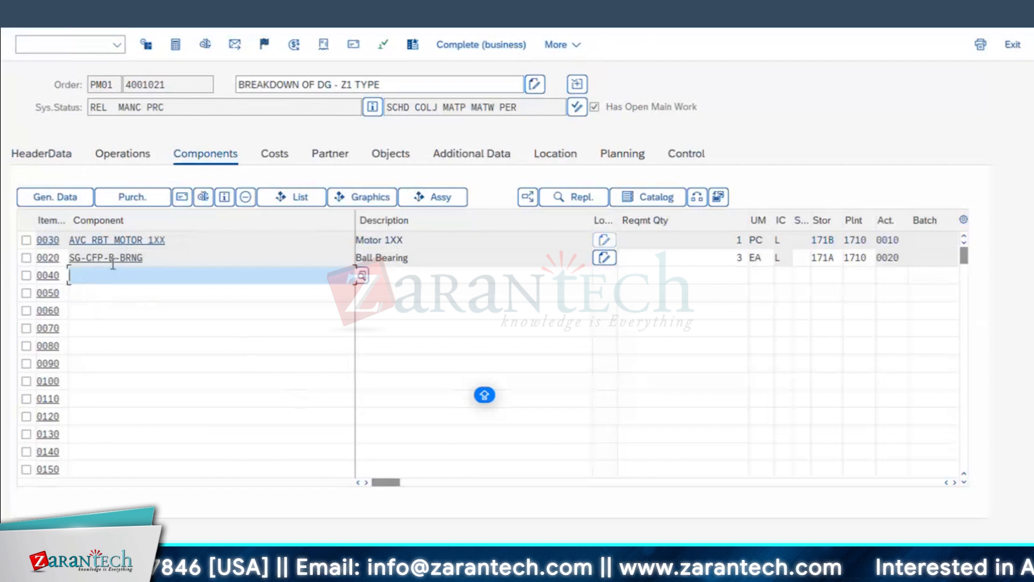
- Examine the general data of the deleted component AVC_RBT_MOTOR_1XX and return to the component list
left_click(150, 261)
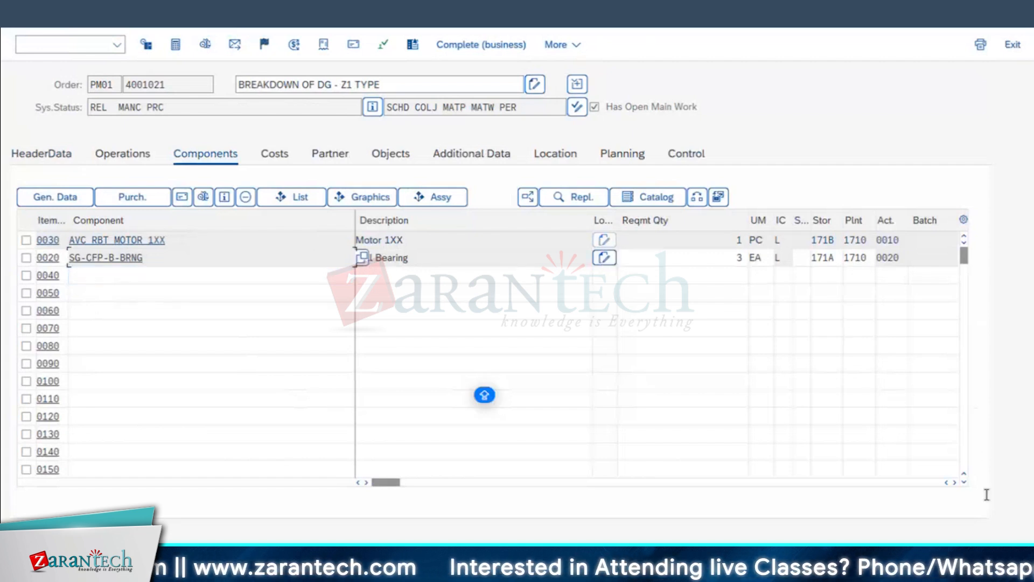
left_click(956, 485)
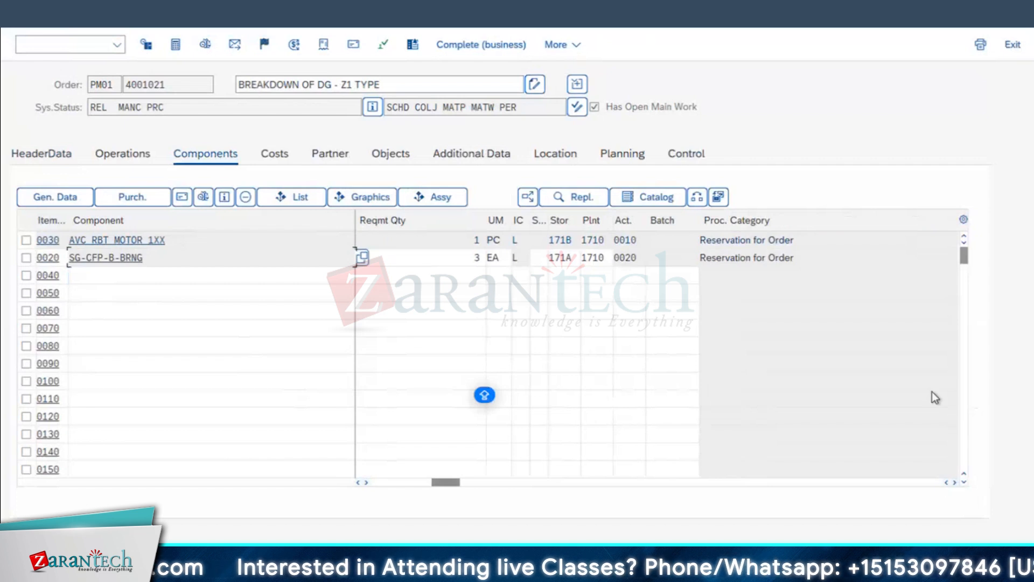
left_click(27, 241)
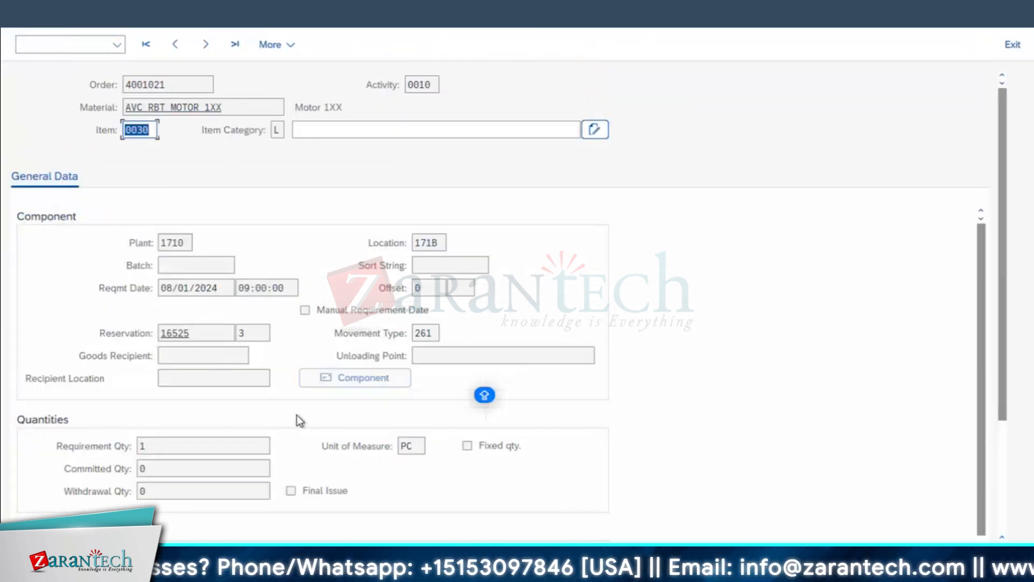
scroll(298, 412, "down", 2)
scroll(298, 412, "down", 2)
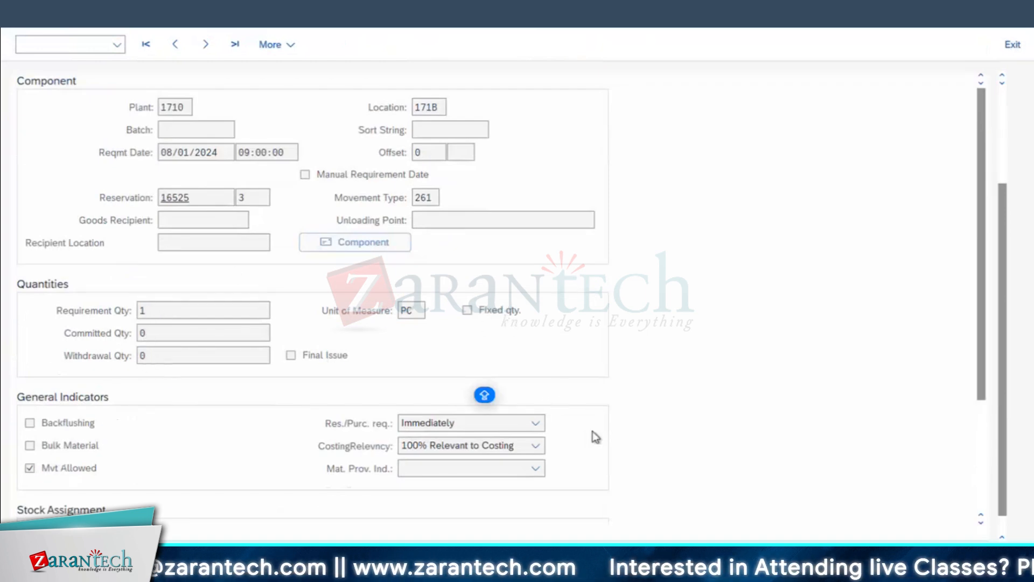
scroll(595, 435, "down", 1)
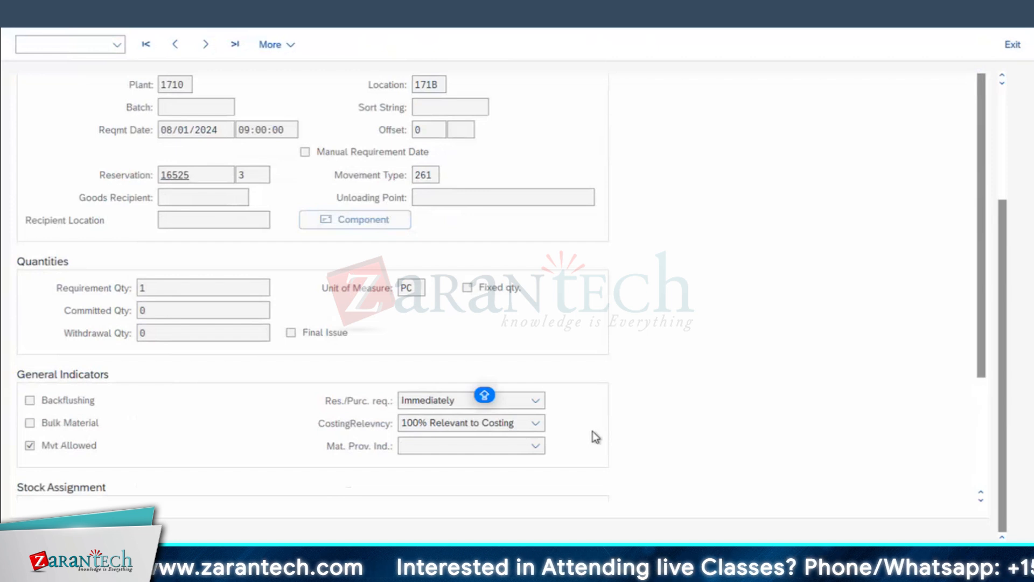
scroll(595, 436, "up", 5)
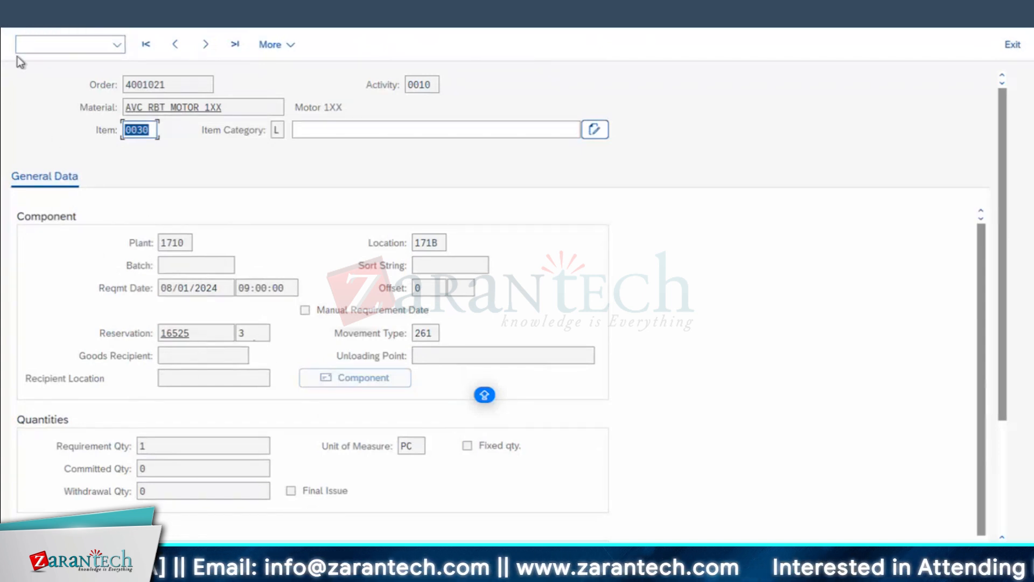
left_click(27, 16)
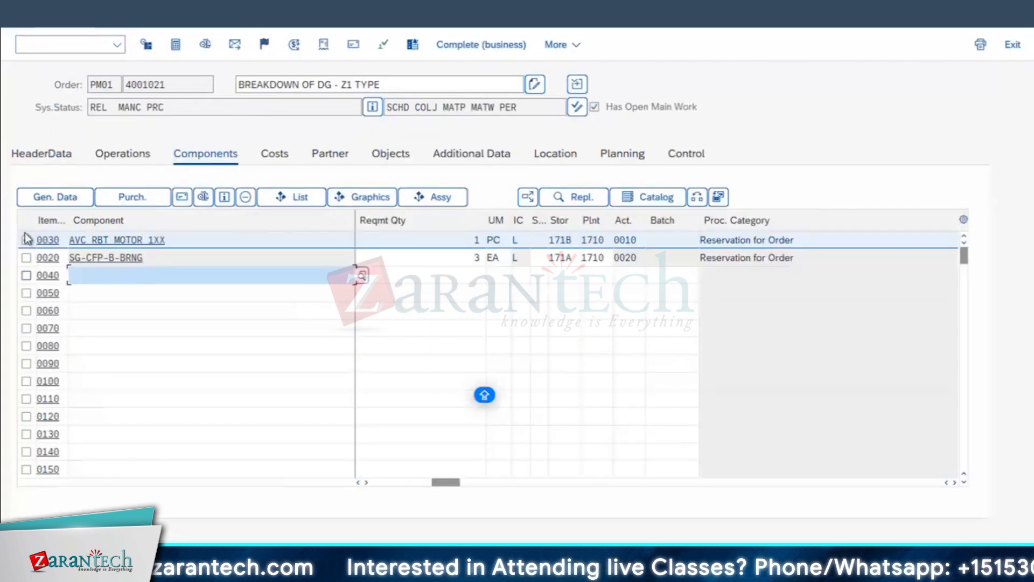
- Check the Deleted indicator of the AVC_RBT_MOTOR_1XX item in the component list
left_click(955, 482)
left_click_drag(372, 214, 472, 213)
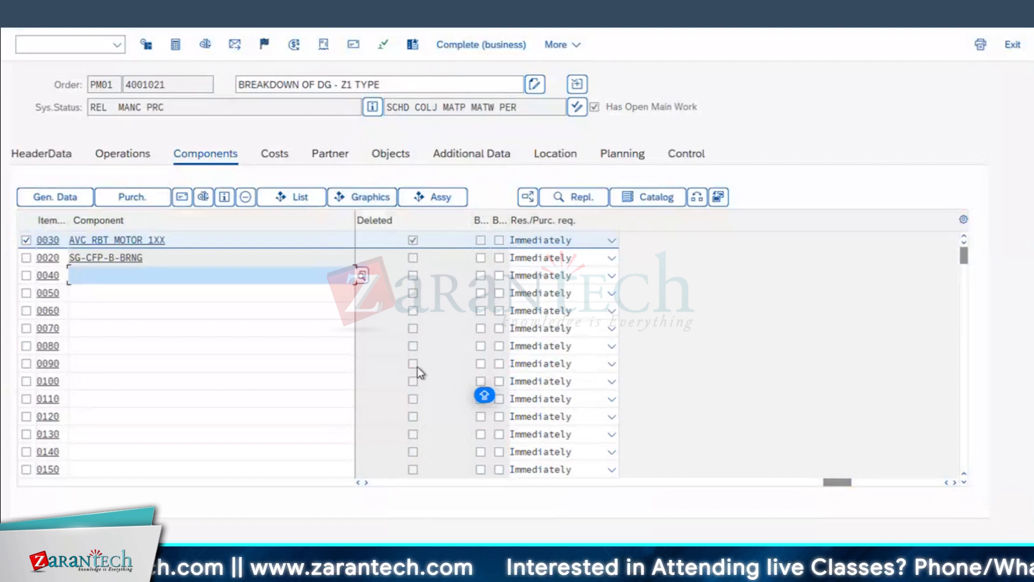
left_click_drag(824, 482, 303, 488)
- Deselect the deleted motor item and switch off the display of deleted items
left_click(26, 239)
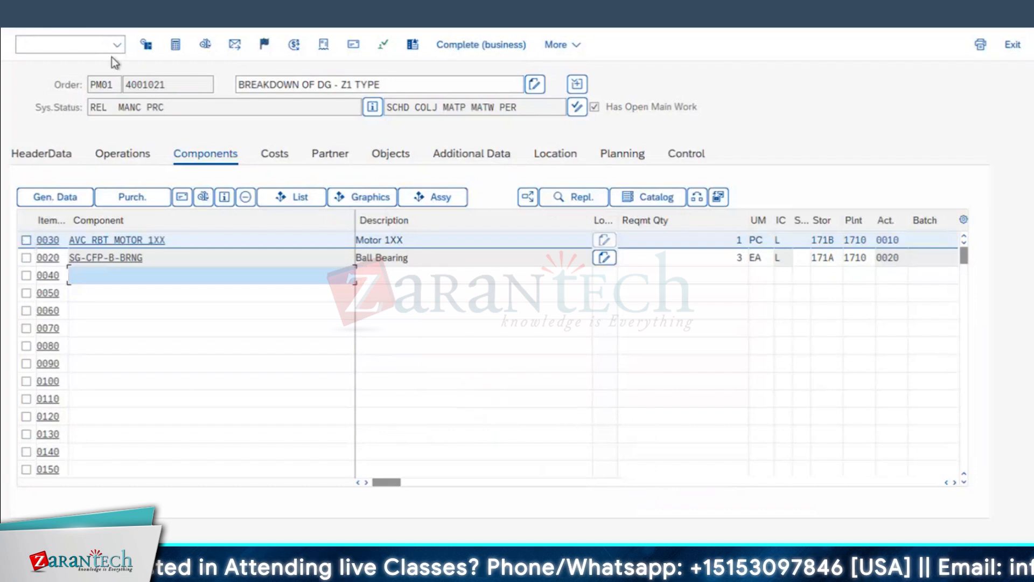
left_click(82, 14)
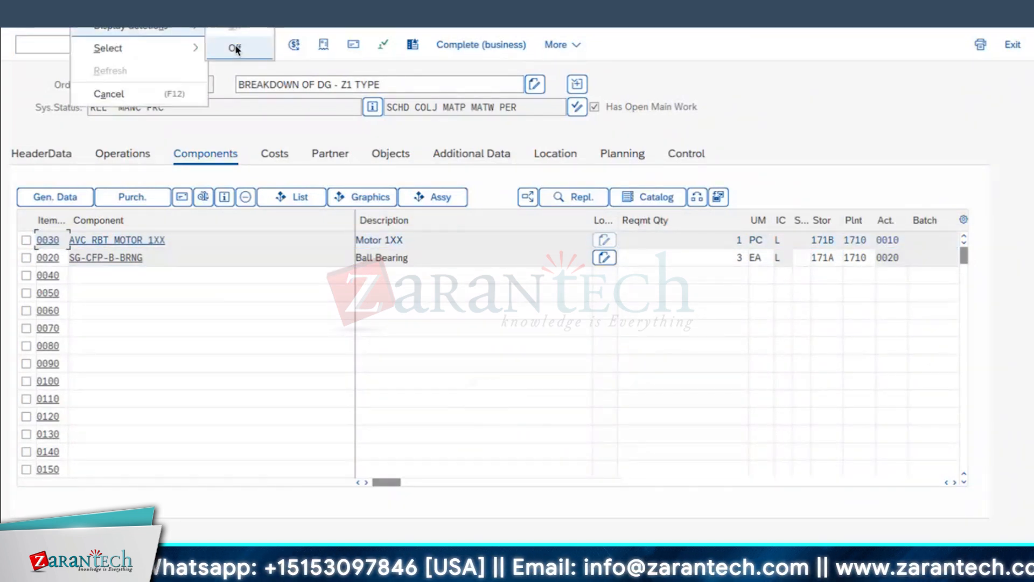
left_click(236, 48)
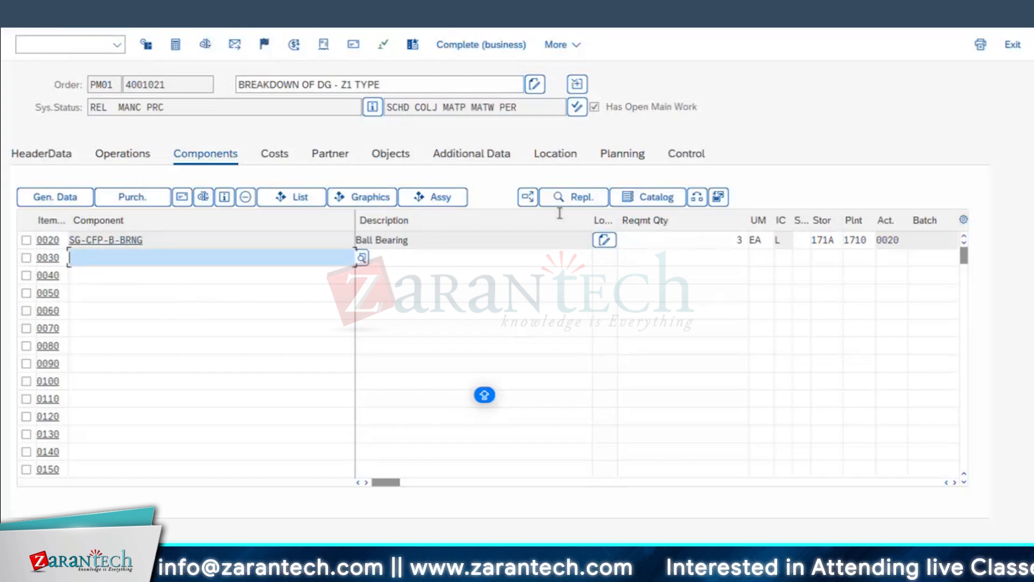
- Narrow the Description column of the component list and check the ball bearing's procurement category
left_click_drag(590, 212, 453, 227)
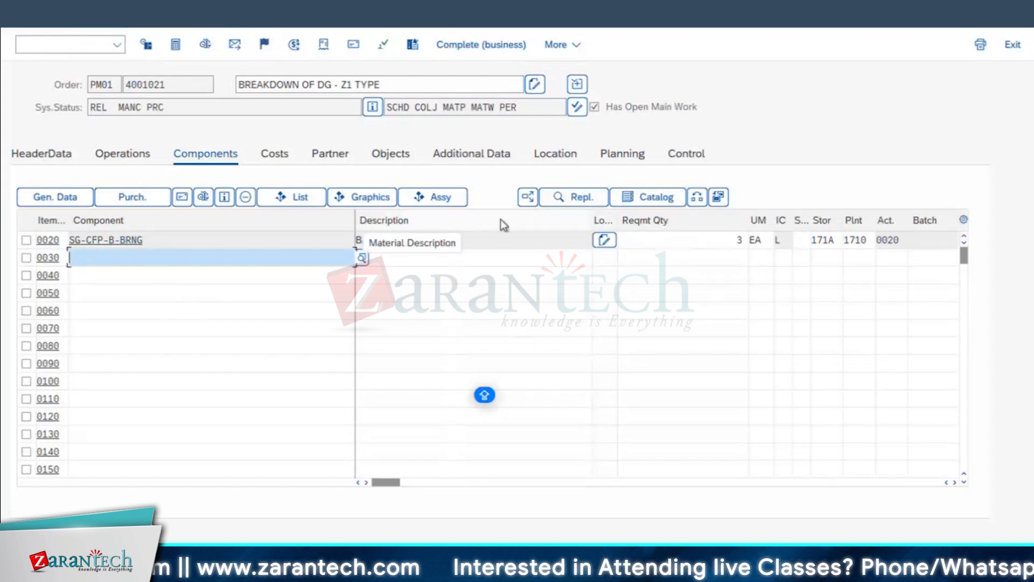
left_click(852, 242)
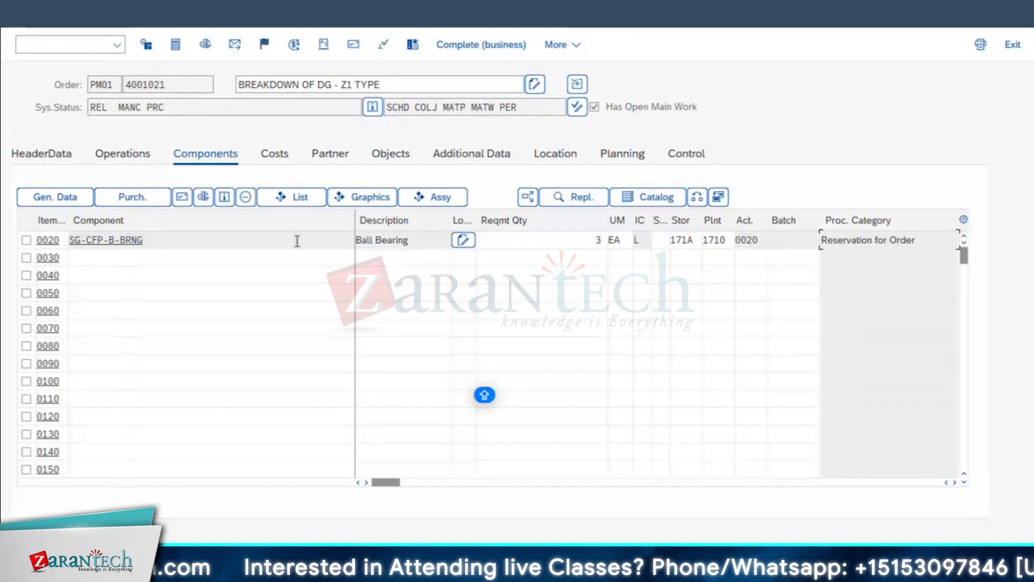
- Add component AVC_RBT_MOTOR_1XX with quantity 1 and item category N, and assign it to operation 0010
left_click(88, 258)
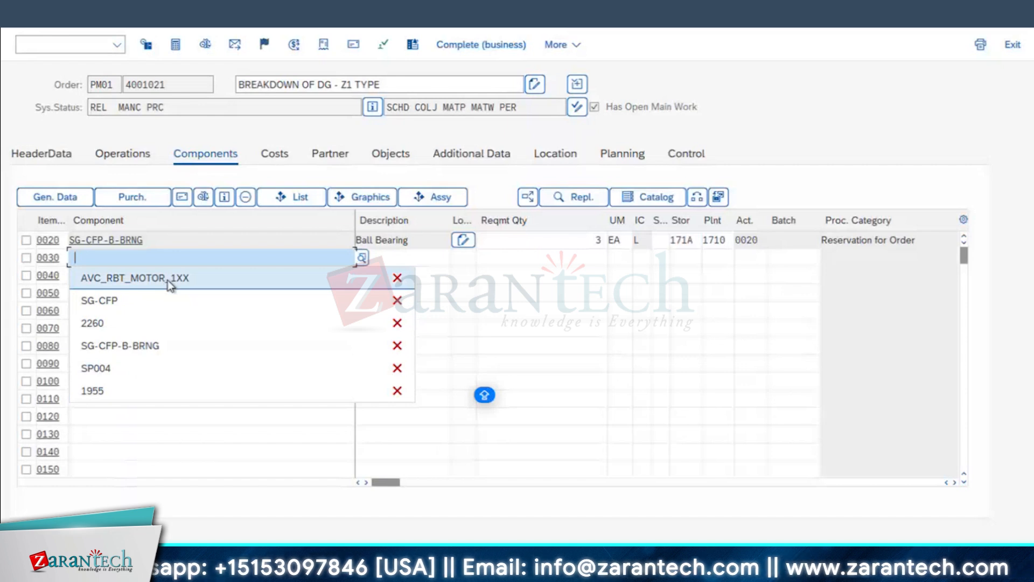
left_click(169, 281)
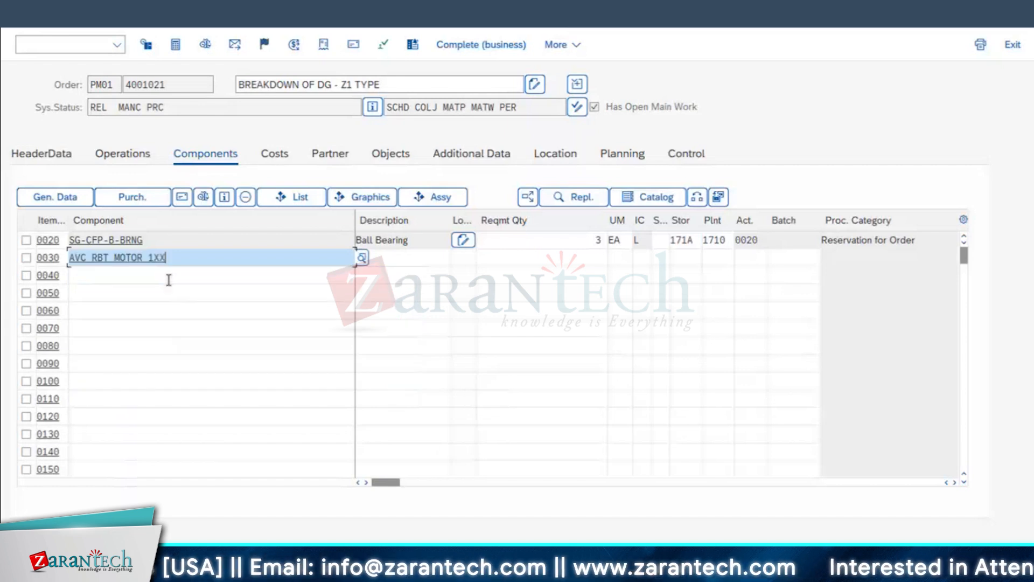
left_click(585, 264)
type("1")
key("Tab")
key("Tab")
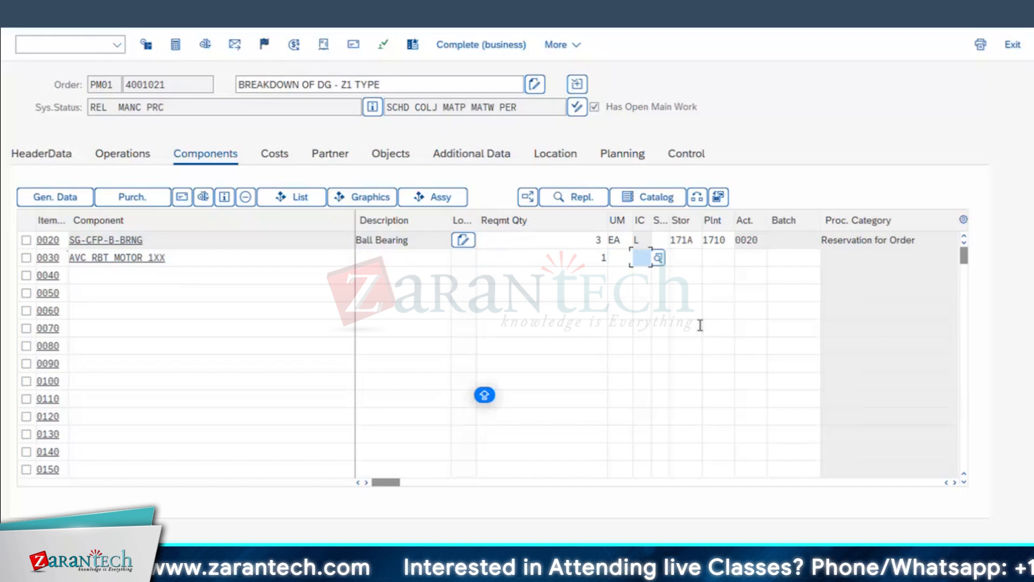
type("L")
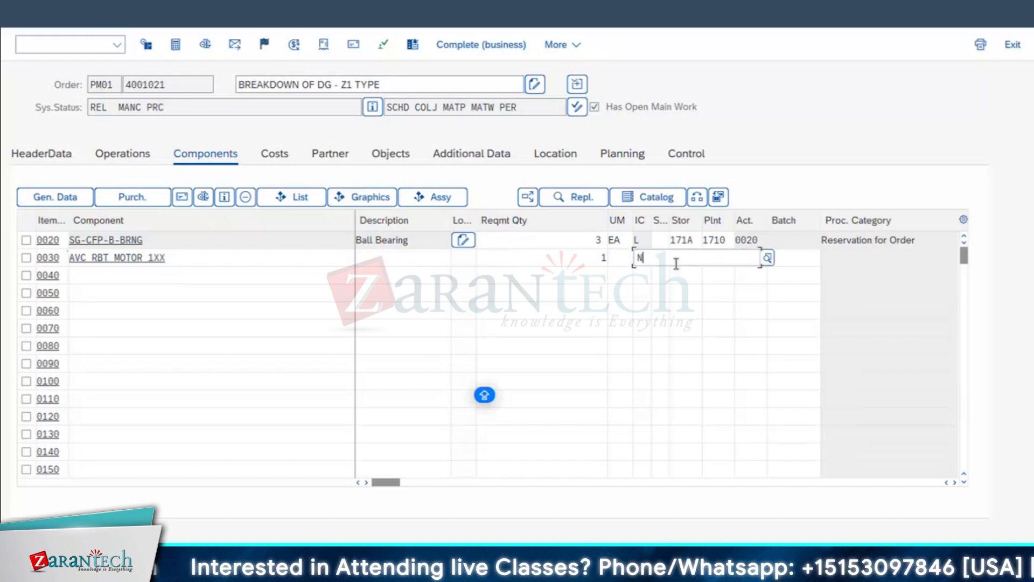
left_click(662, 342)
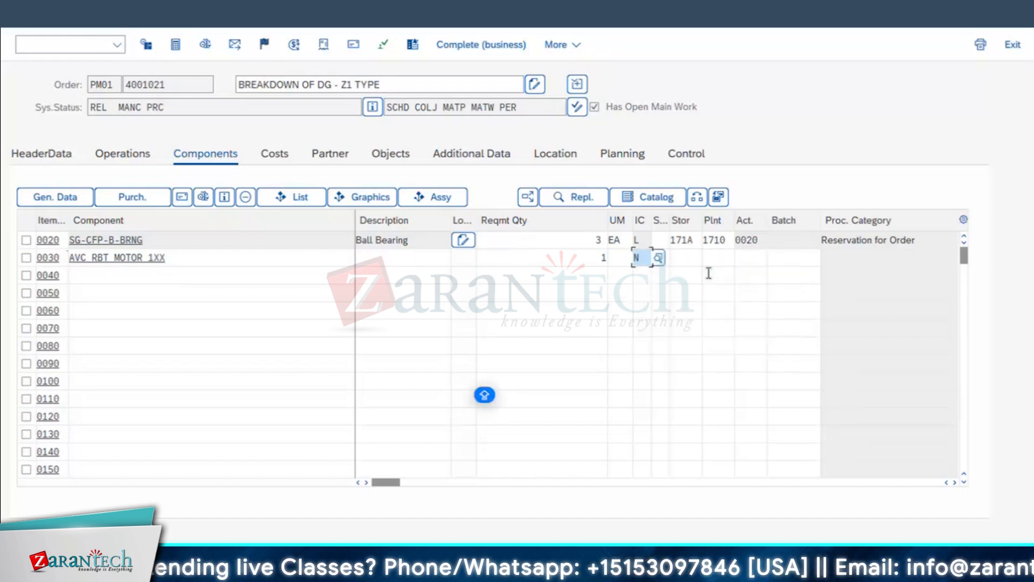
key("Return")
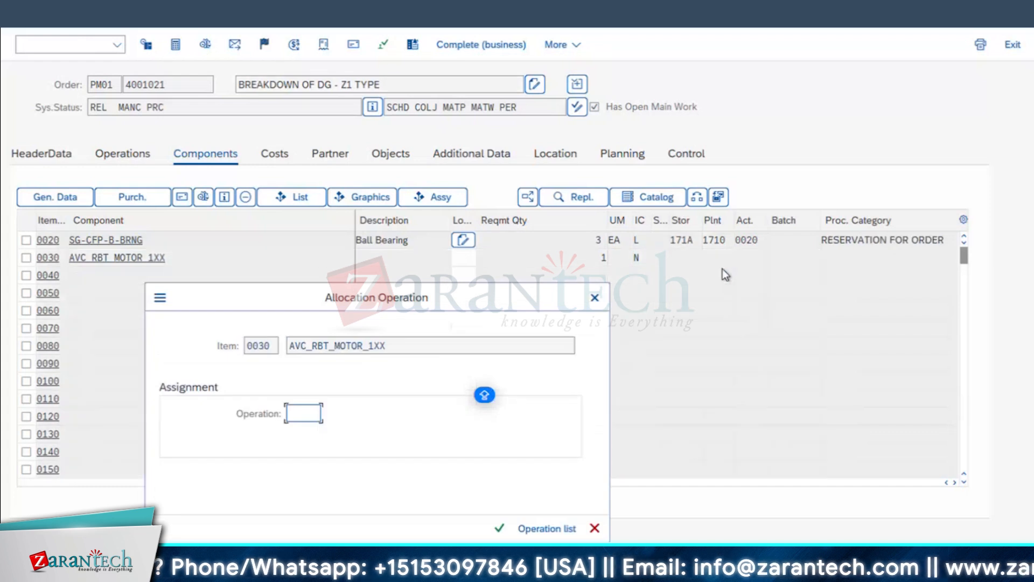
type("0010")
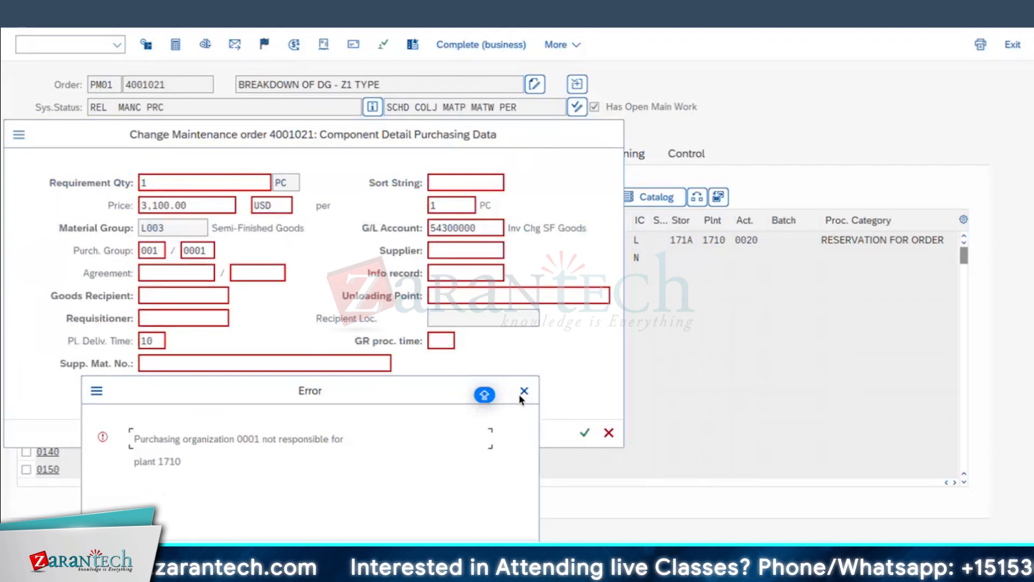
- Set purchasing organization 1710 and supplier 323 in the motor's purchasing data and accept the entries
left_click(500, 549)
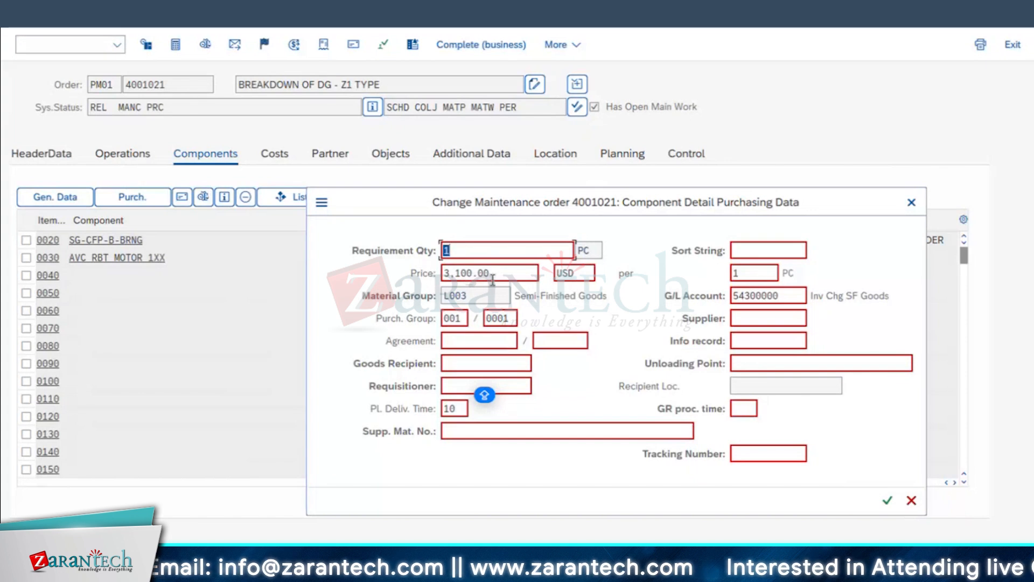
key("Tab")
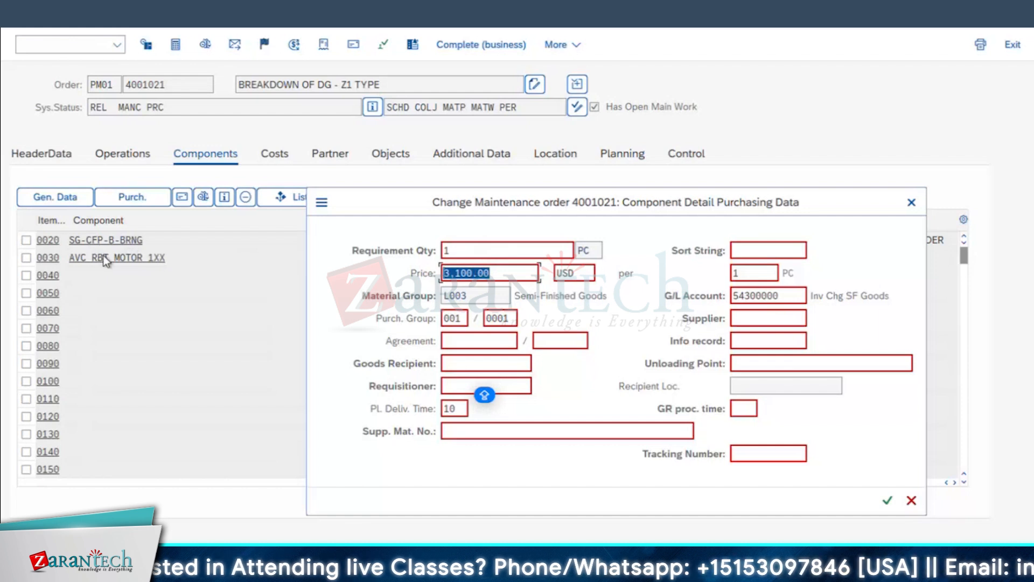
left_click(506, 318)
left_click(554, 336)
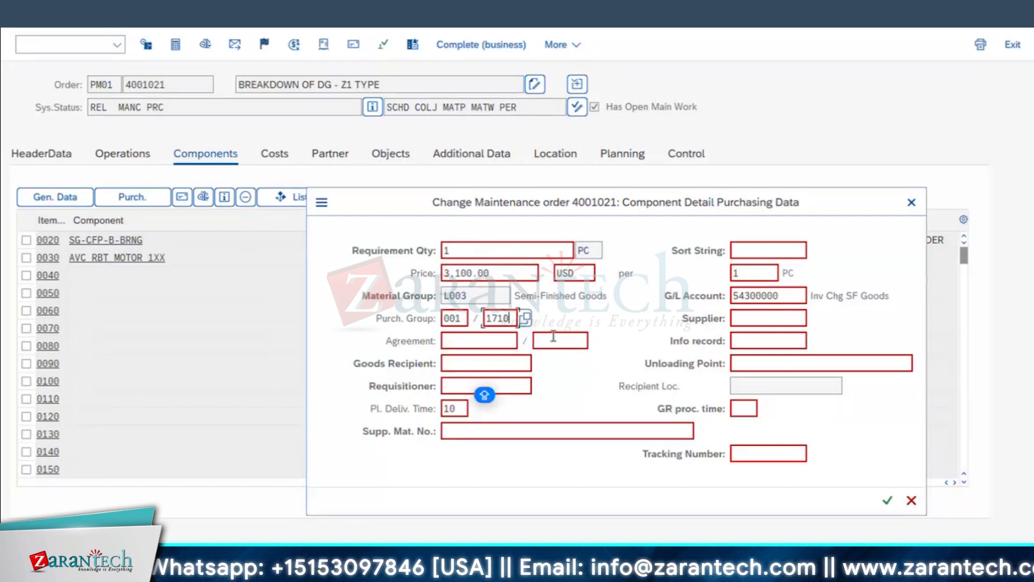
left_click(769, 319)
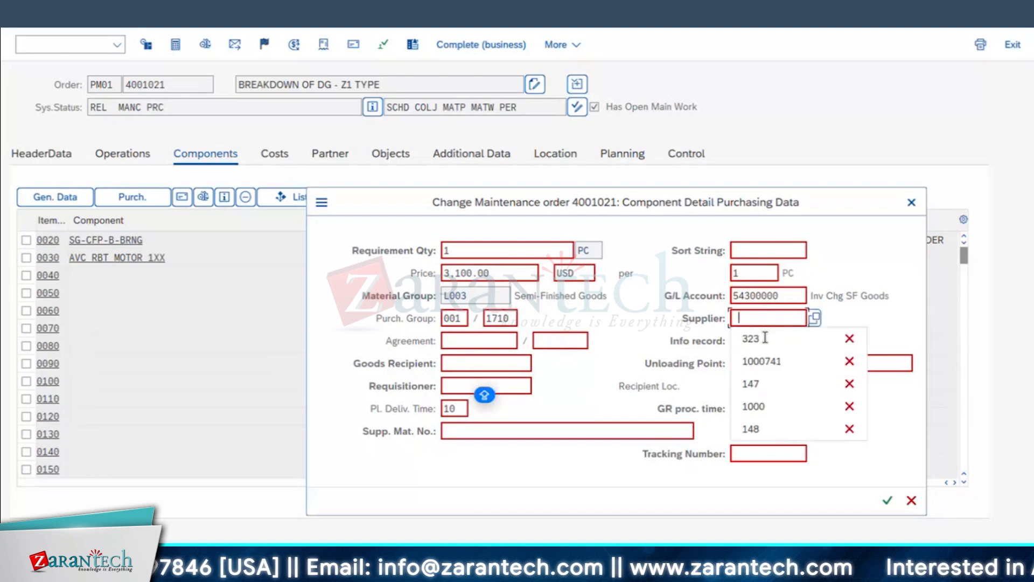
left_click(759, 341)
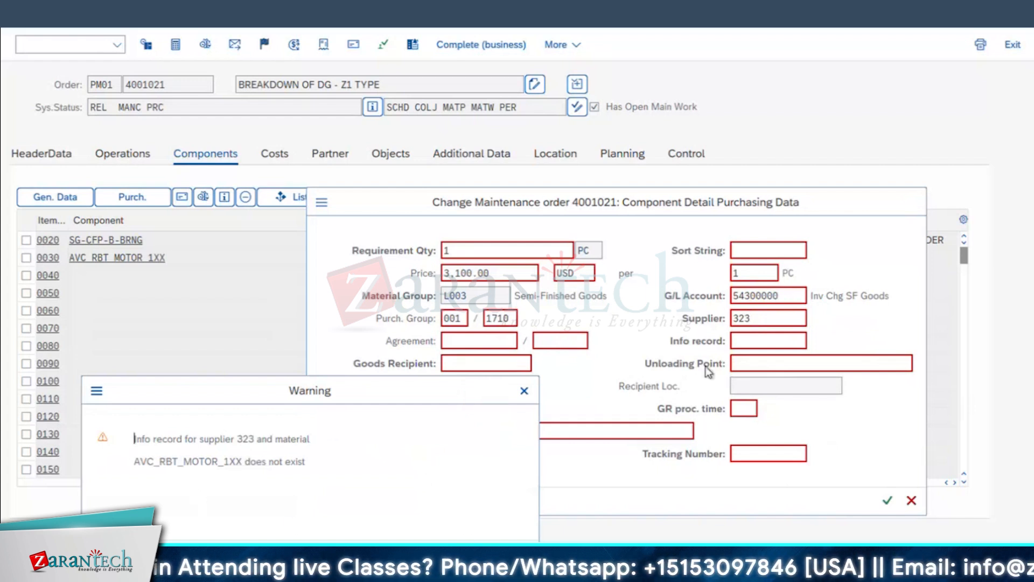
key("Return")
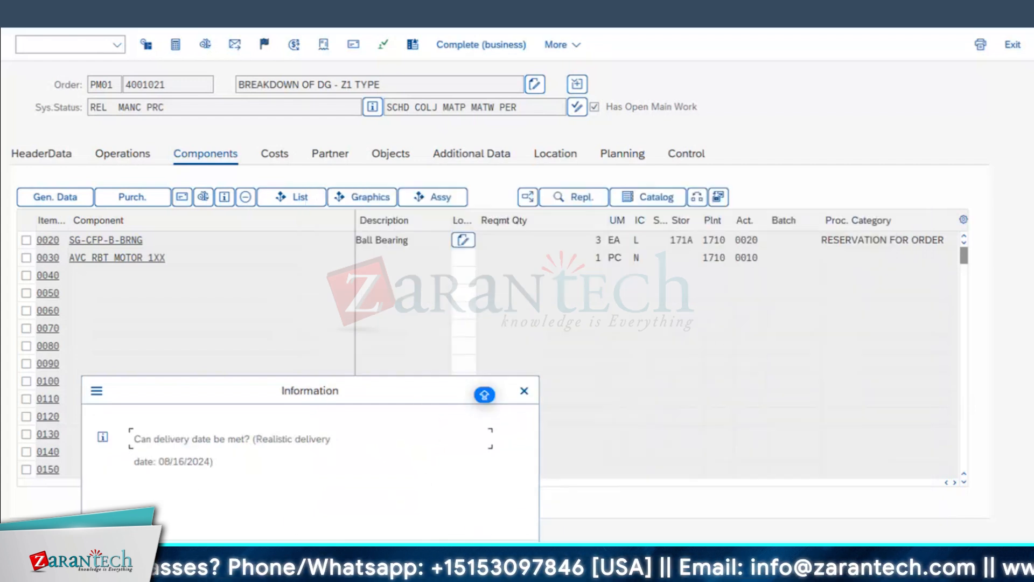
key("Return")
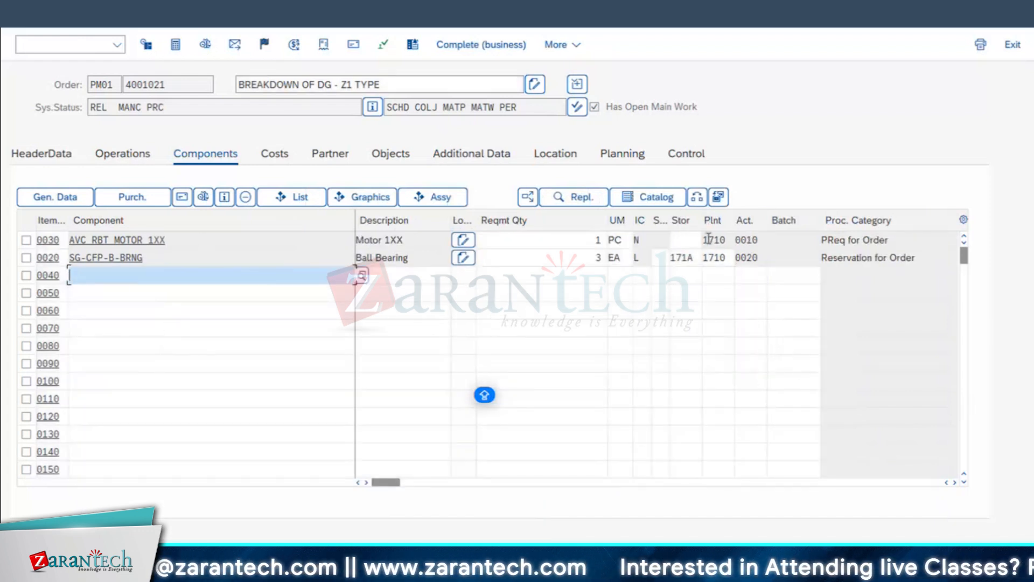
- Check the motor's procurement category, then save the maintenance order and reopen it
left_click(897, 240)
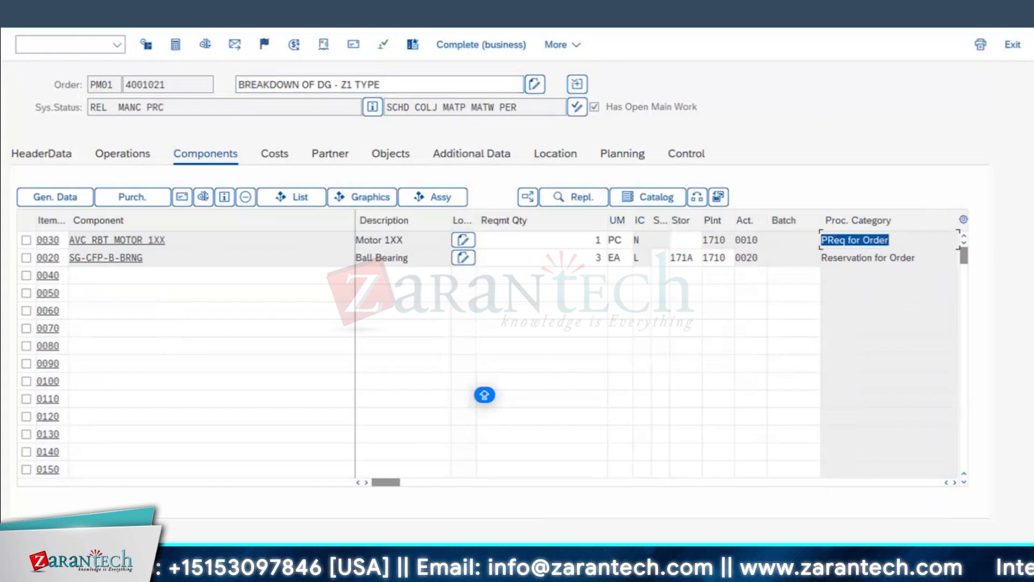
left_click(743, 343)
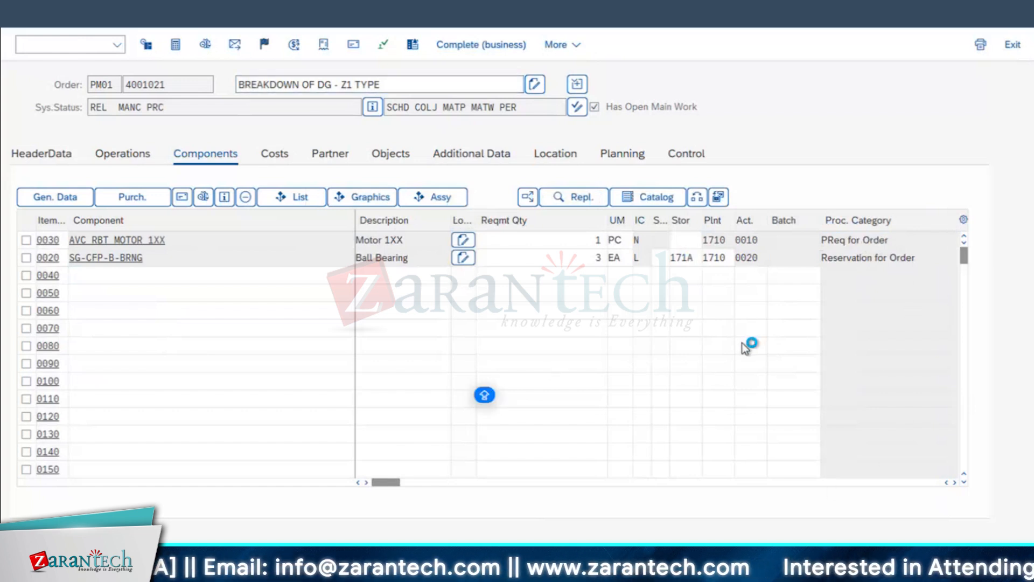
left_click(260, 153)
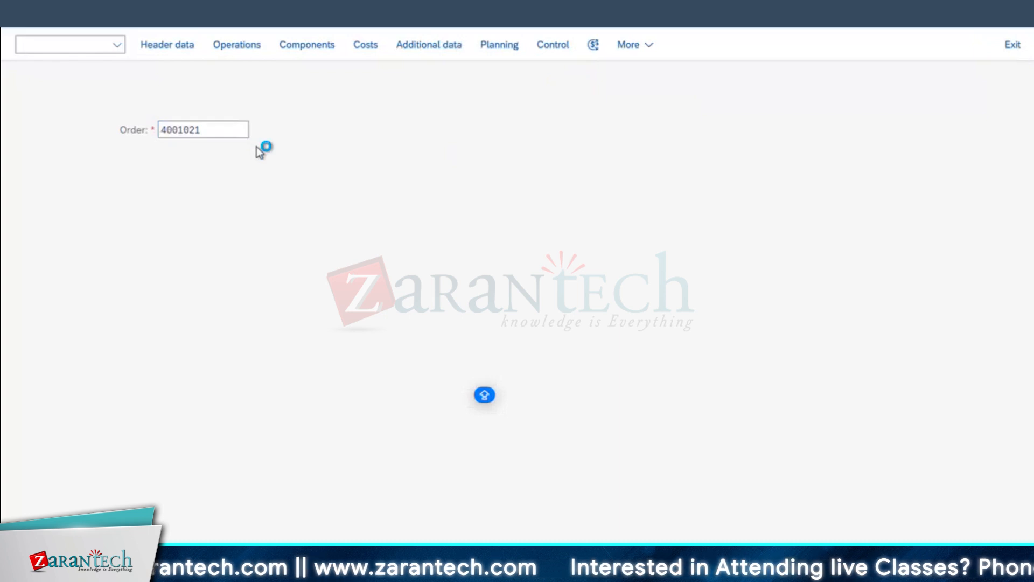
- Examine the external and actual data of operation 0020 for its purchase requisition and item, and return to the operations list
left_click(127, 132)
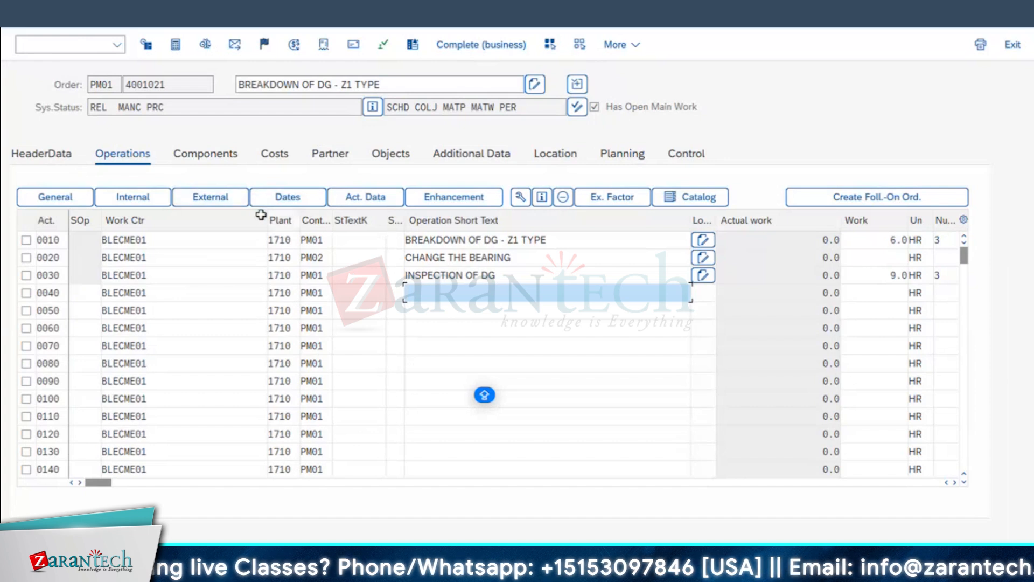
left_click_drag(267, 215, 157, 216)
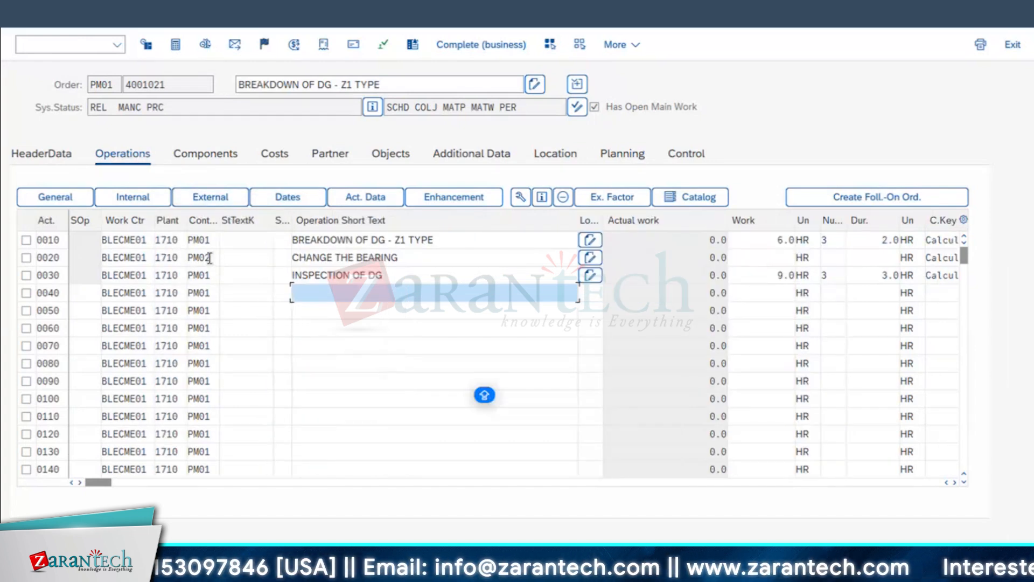
left_click(25, 258)
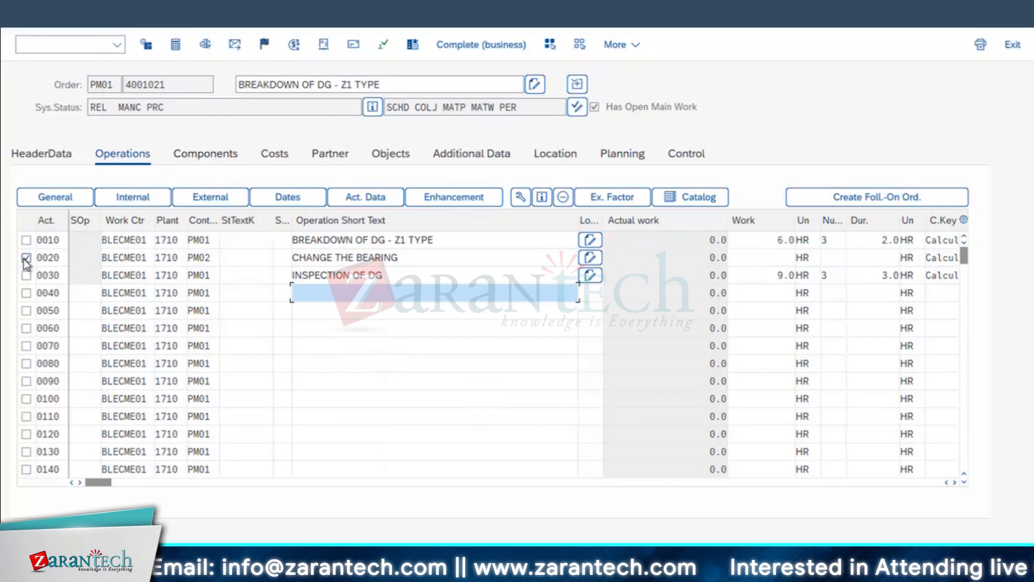
left_click(213, 196)
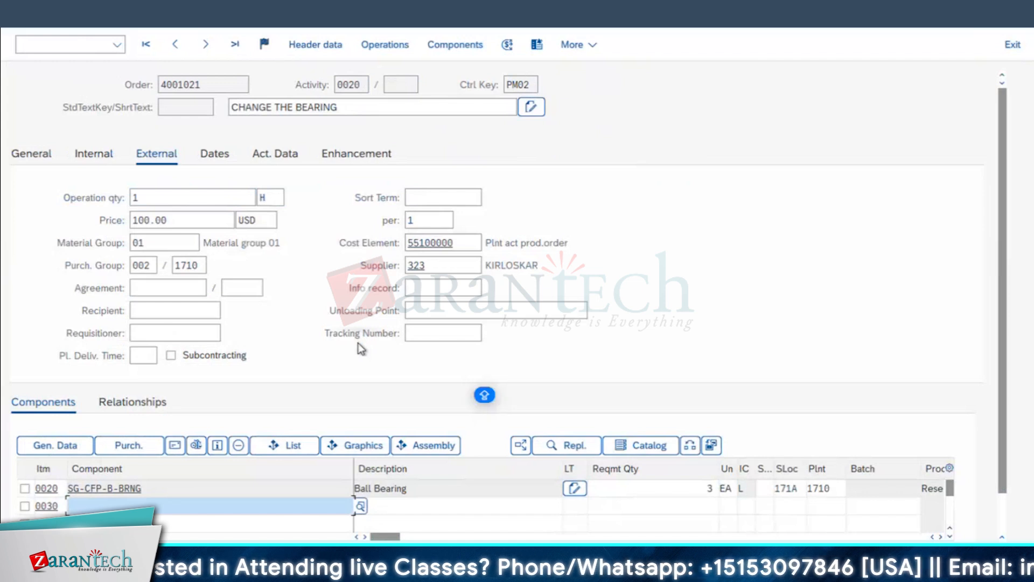
left_click(278, 158)
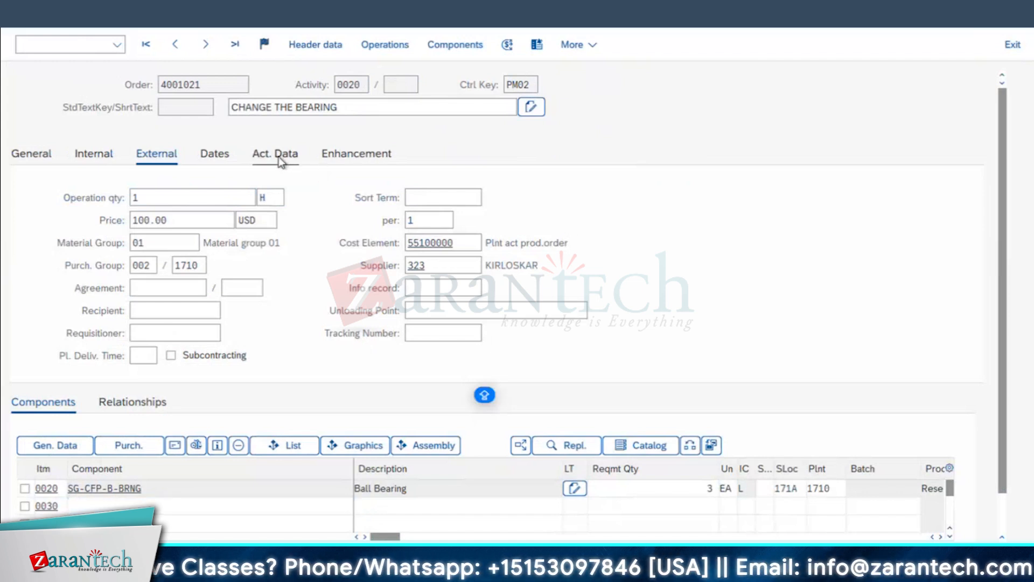
double_click(189, 311)
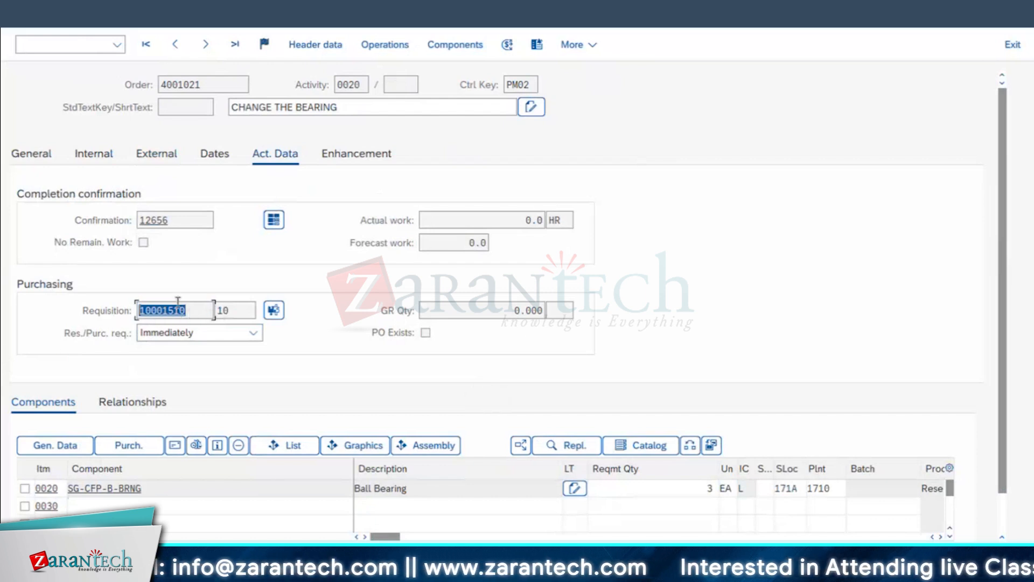
double_click(224, 311)
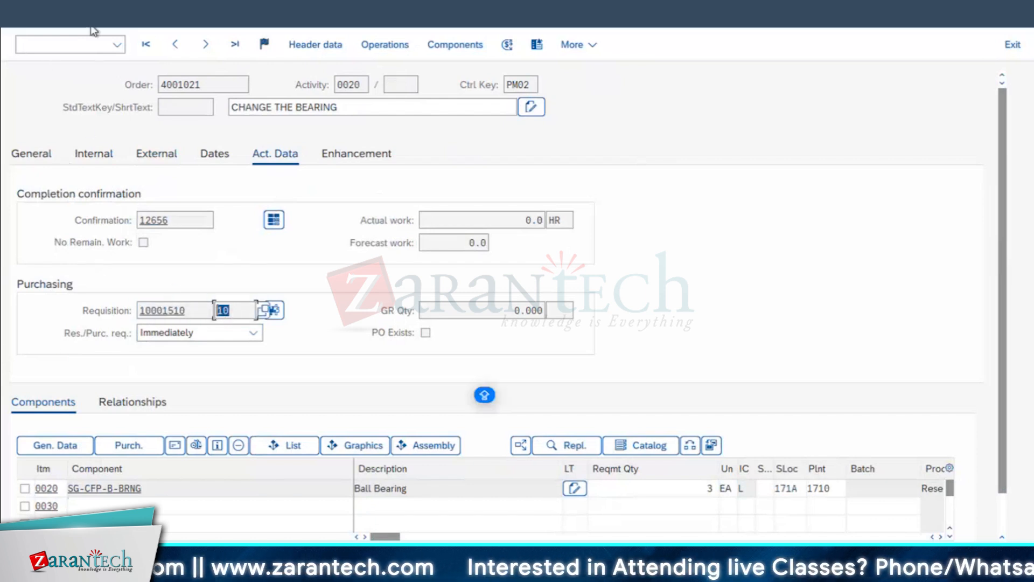
left_click(18, 23)
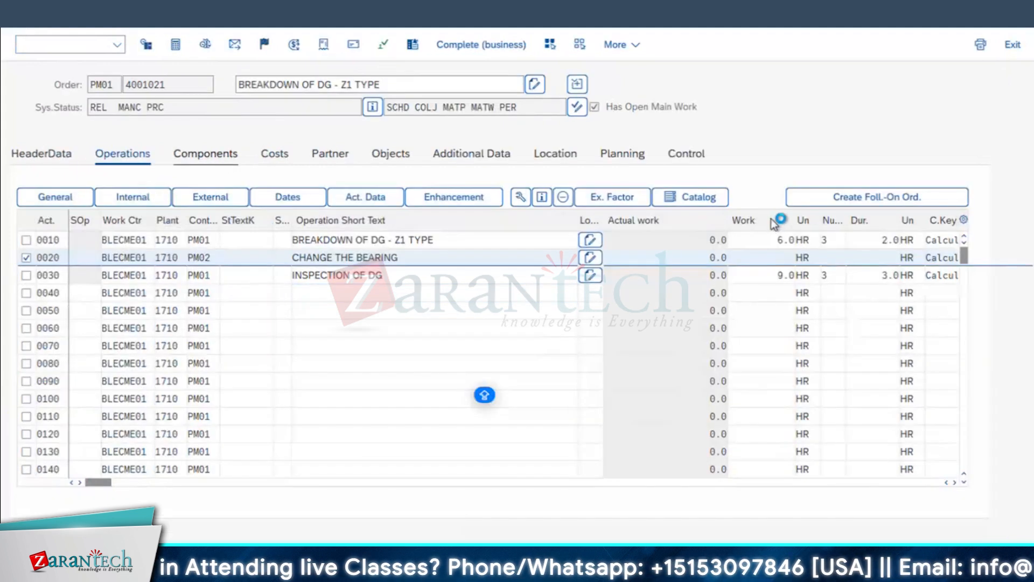
- Check the purchase requisition and item in the purchasing data of component AVC_RBT_MOTOR_1XX and return to the component list
left_click(205, 153)
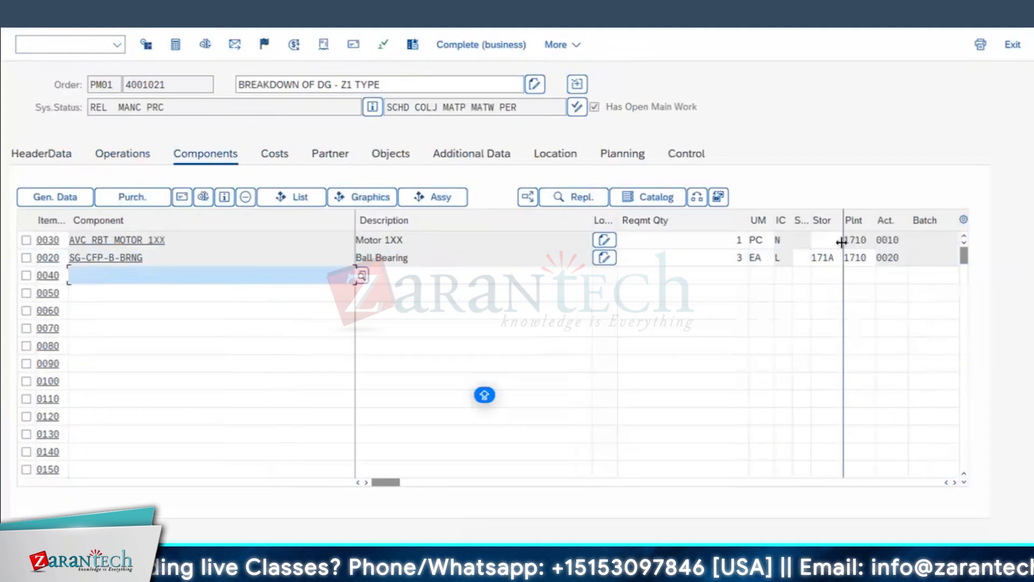
left_click(30, 241)
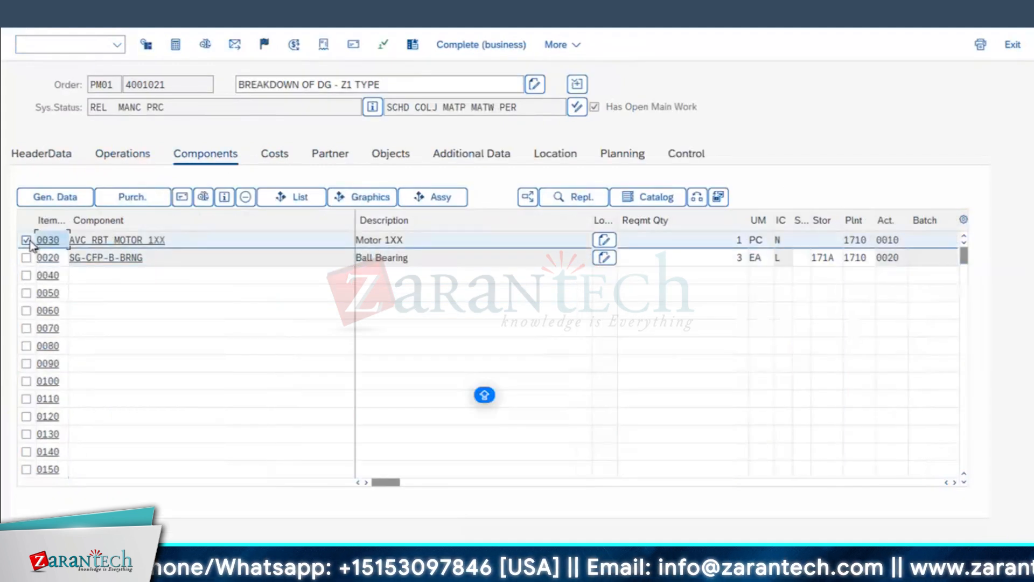
left_click(125, 198)
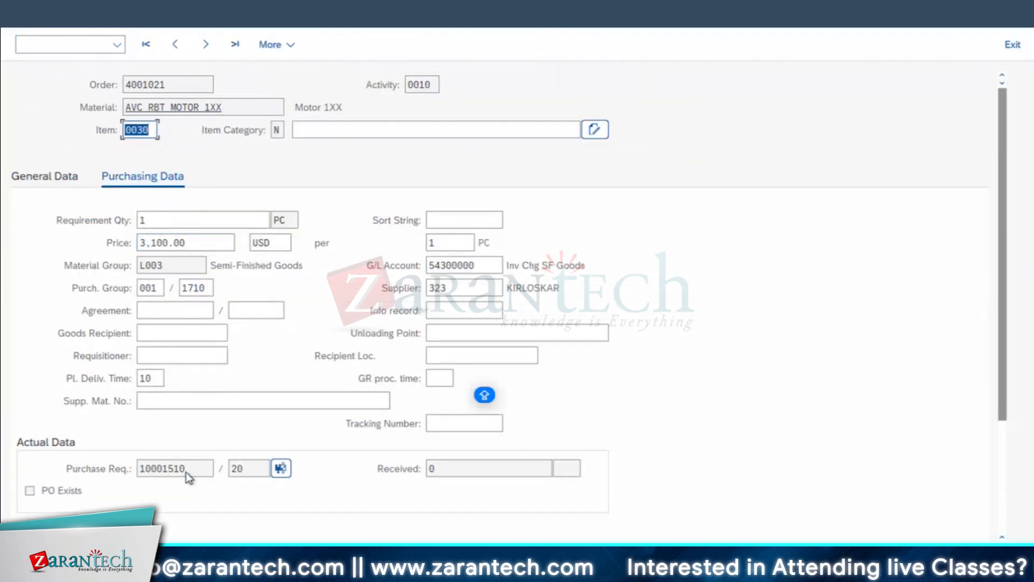
left_click(188, 470)
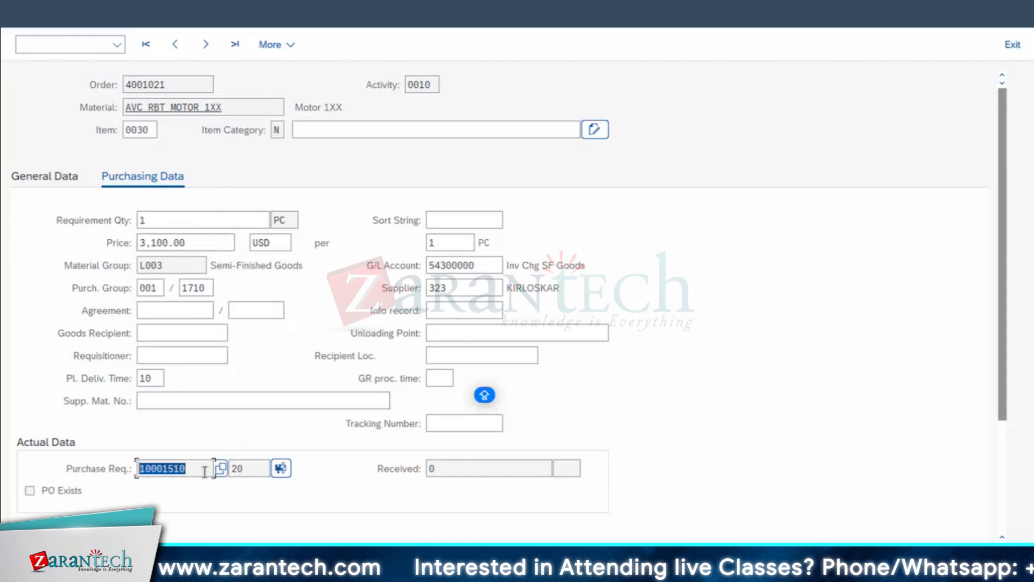
key("Tab")
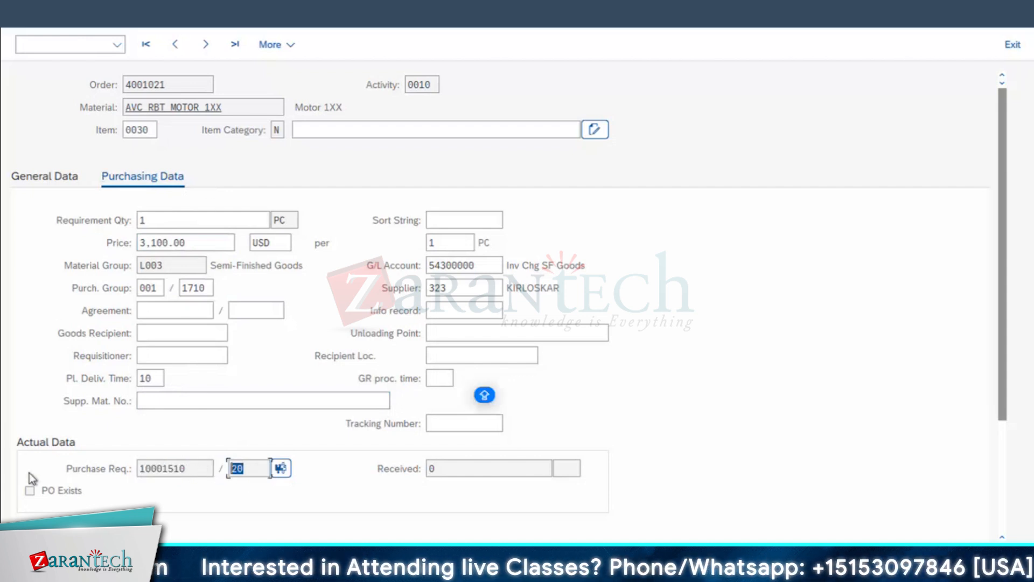
left_click(24, 15)
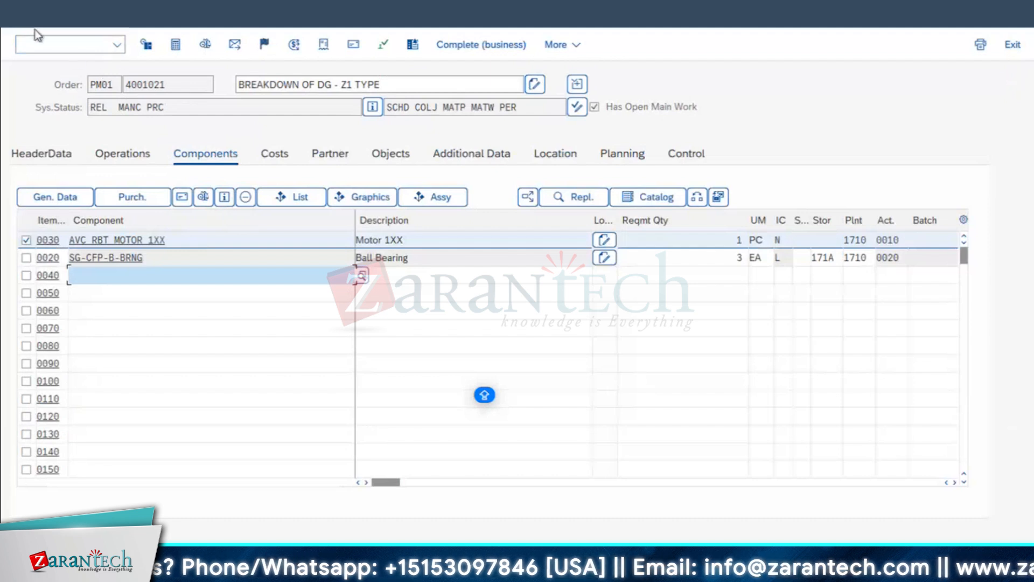
- Leave the maintenance order, open the purchase requisition display in the Easy Access session, and show its document overview
left_click(24, 15)
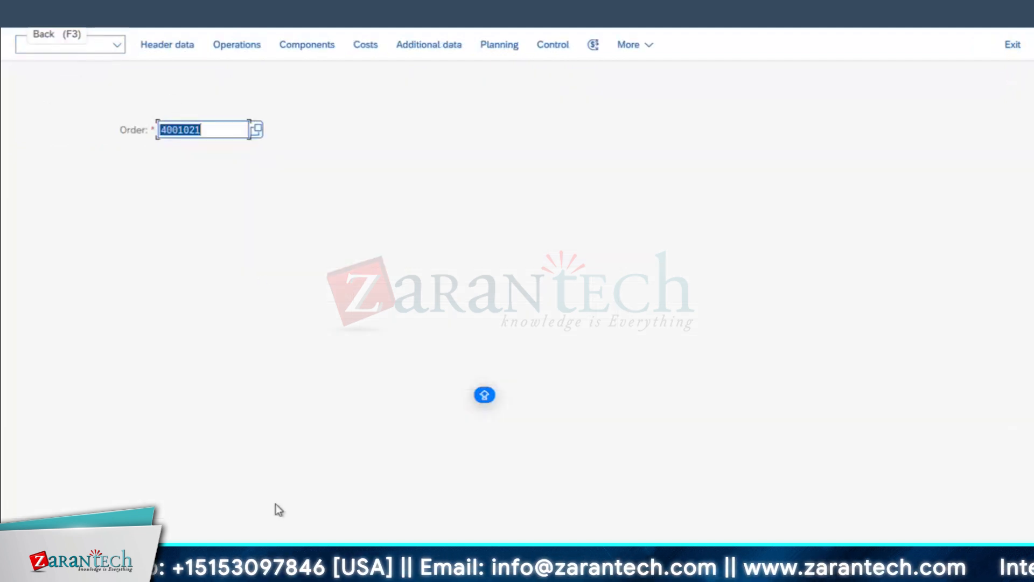
left_click(372, 578)
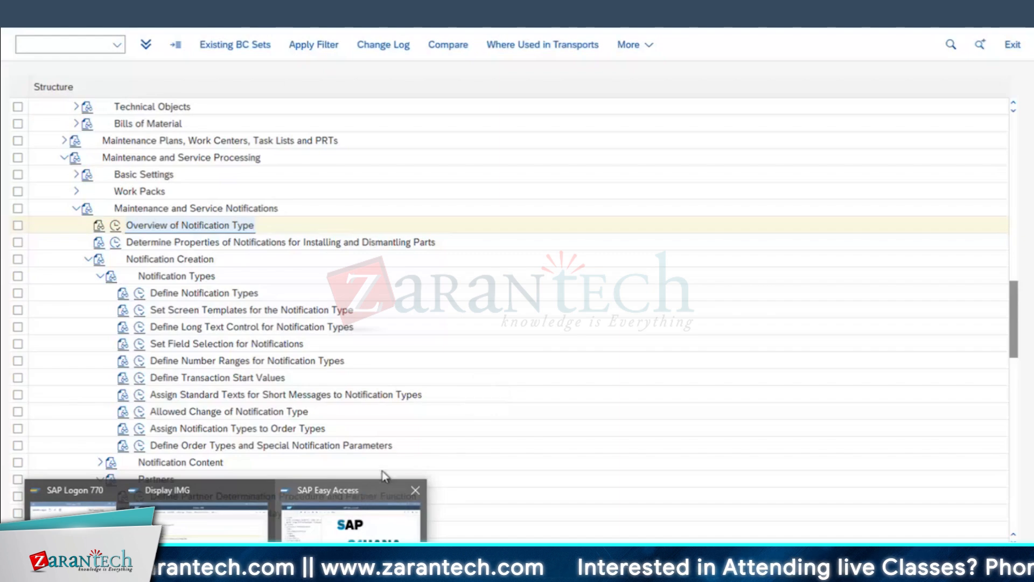
left_click(353, 501)
type("ME51N")
key("Return")
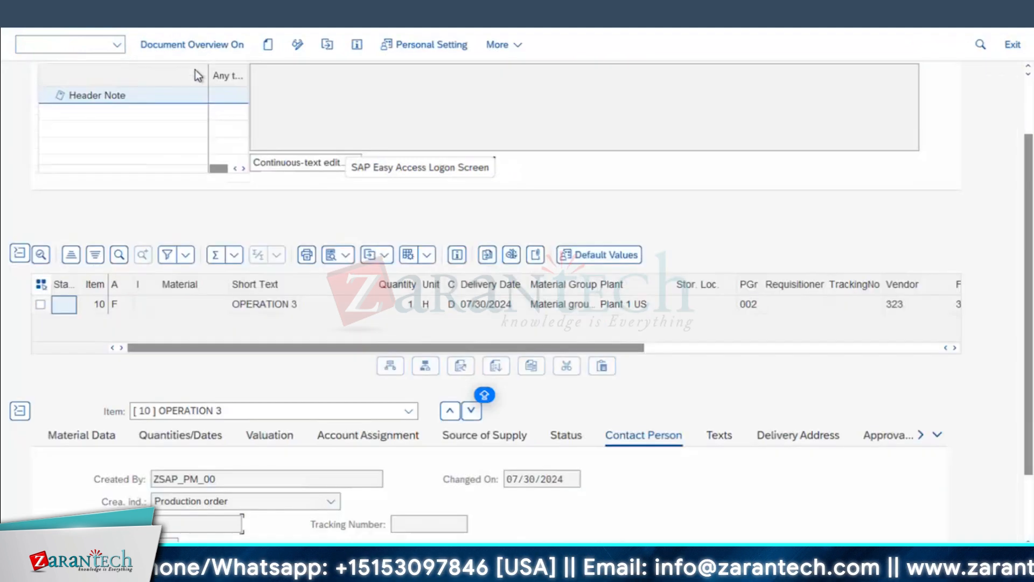
left_click(194, 46)
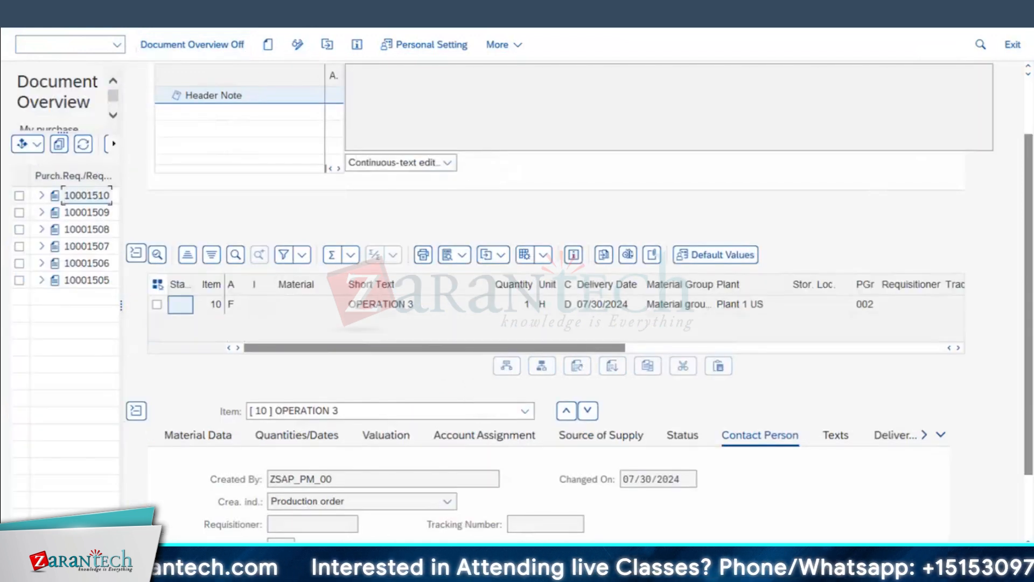
- Create a standard purchase order in a new session and adopt items 10 and 20 from the newest purchase requisition in the document overview
left_click(249, 10)
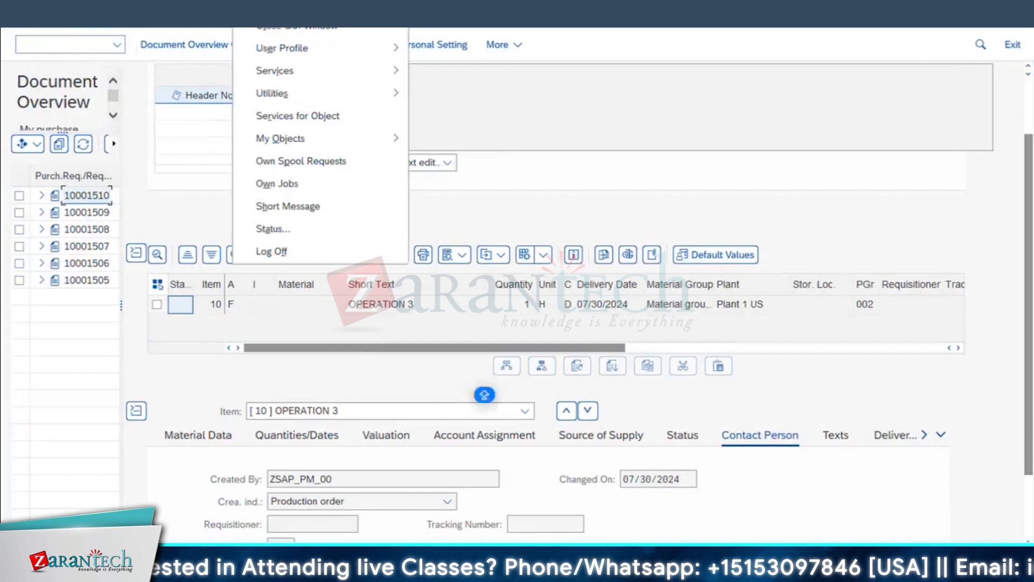
left_click(285, 5)
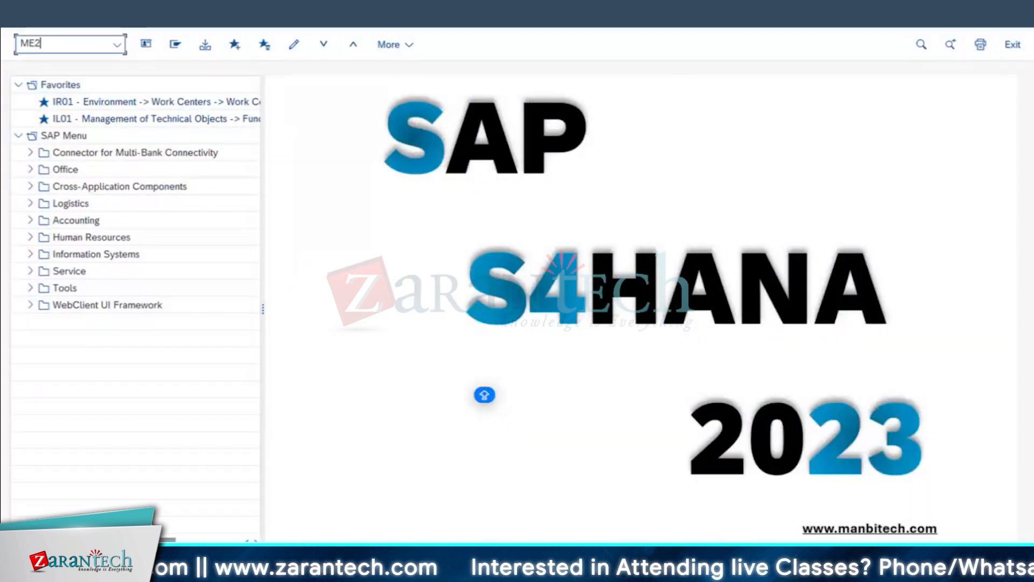
key("Return")
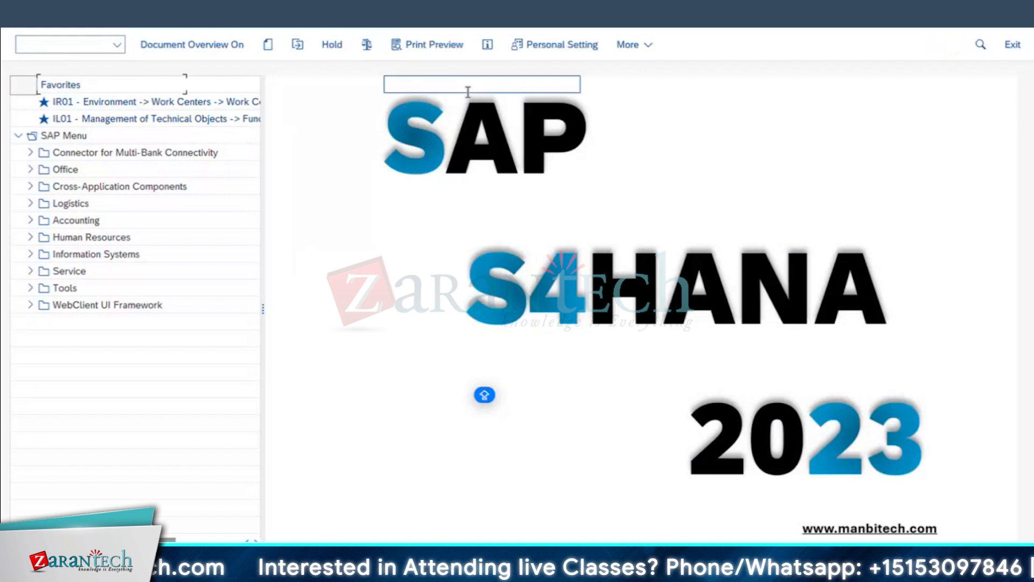
left_click(122, 131)
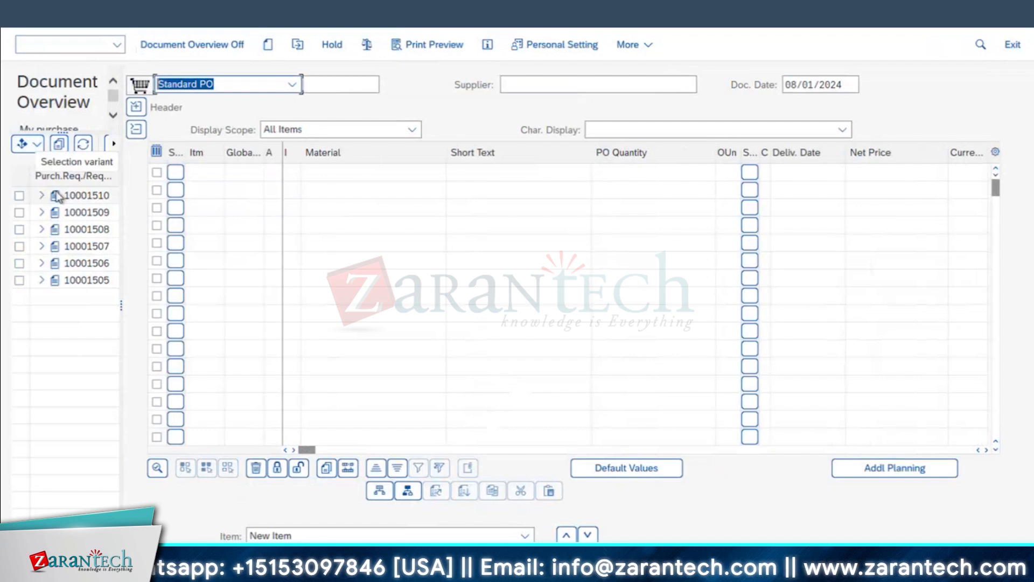
left_click(42, 195)
left_click(79, 212)
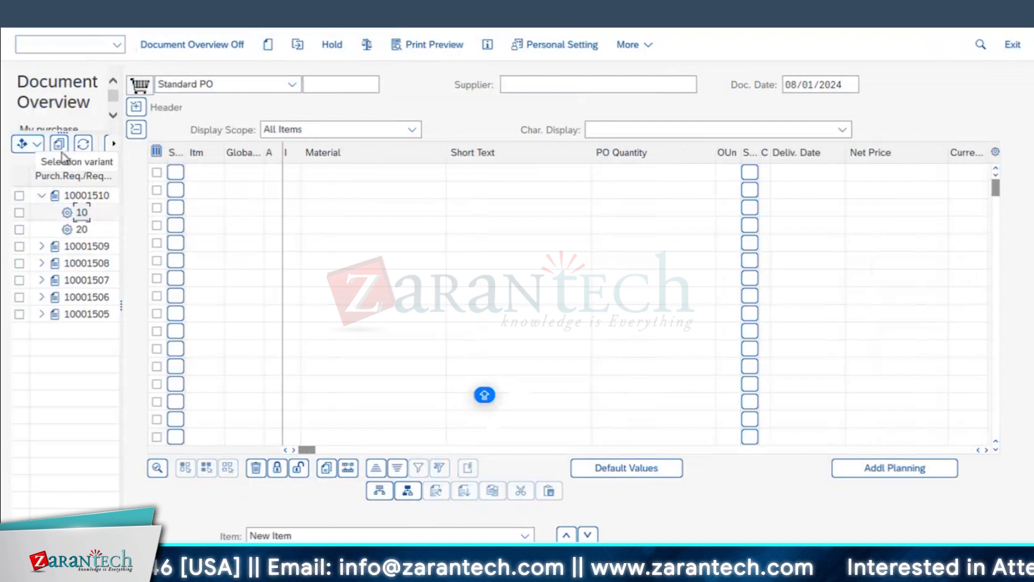
left_click_drag(79, 229, 512, 84)
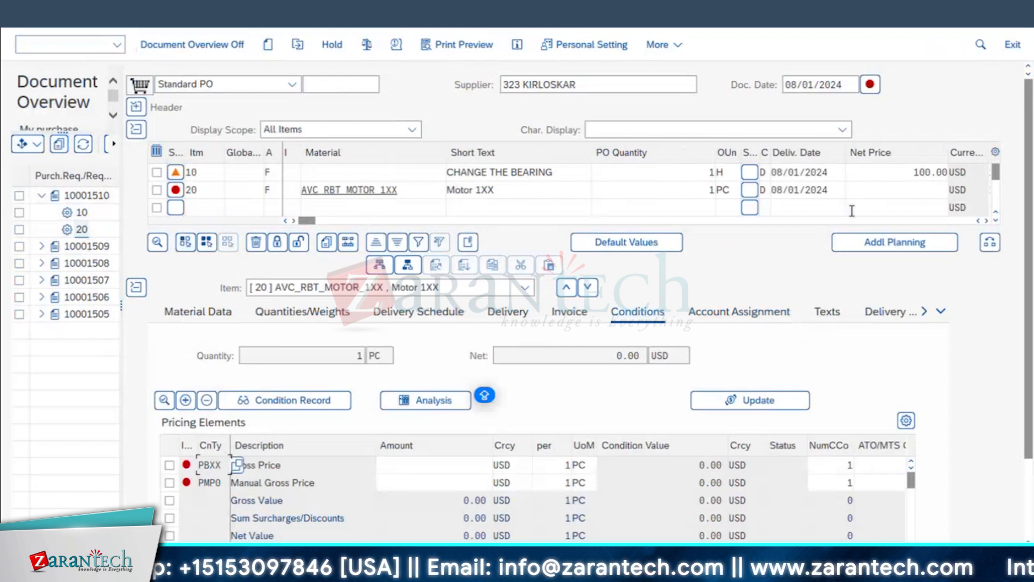
- Set the net price of item 20, AVC_RBT_MOTOR_1XX, to 3,100 USD in the purchase order
left_click_drag(312, 220, 325, 221)
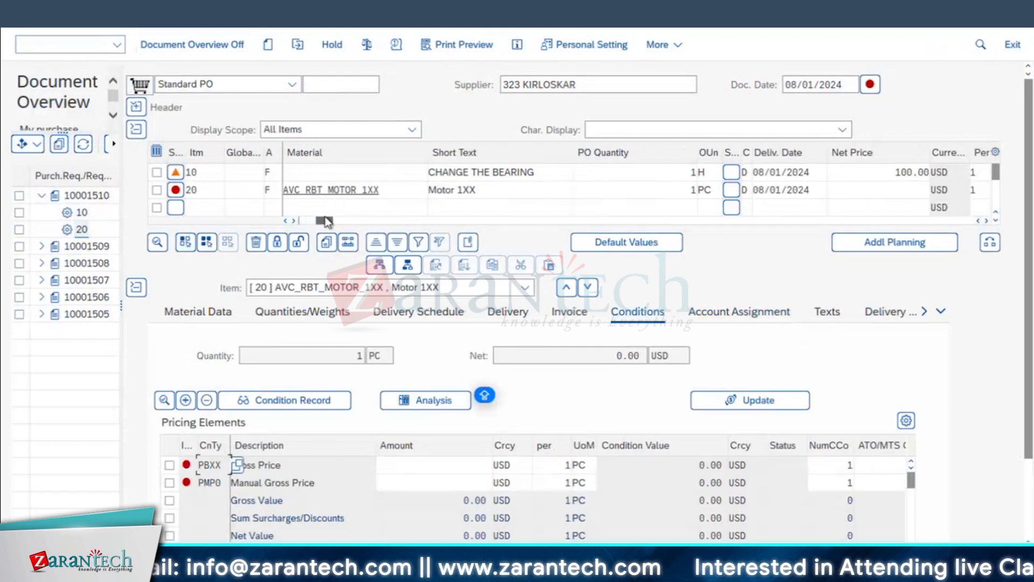
left_click(897, 191)
type("3,100")
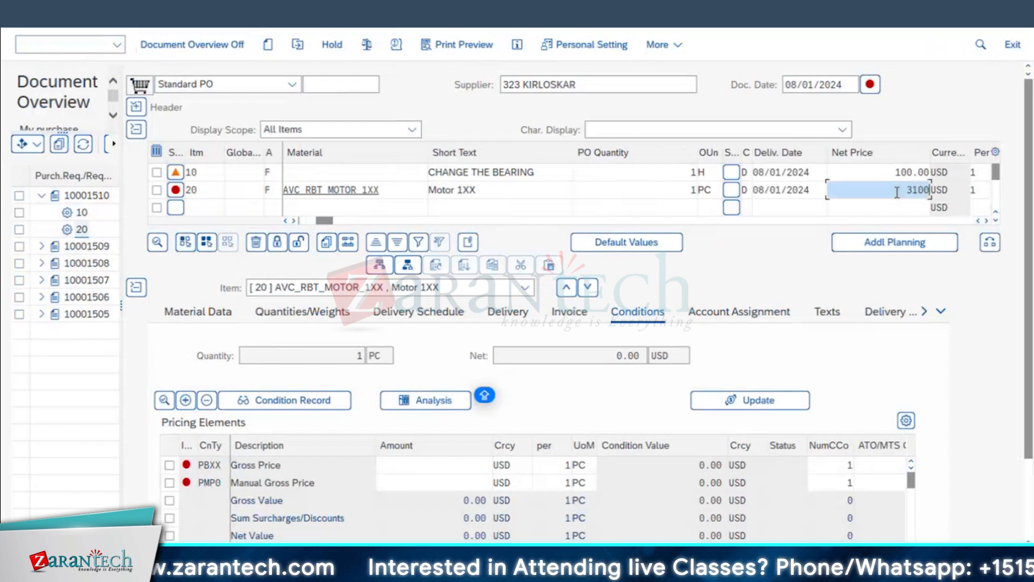
key("Return")
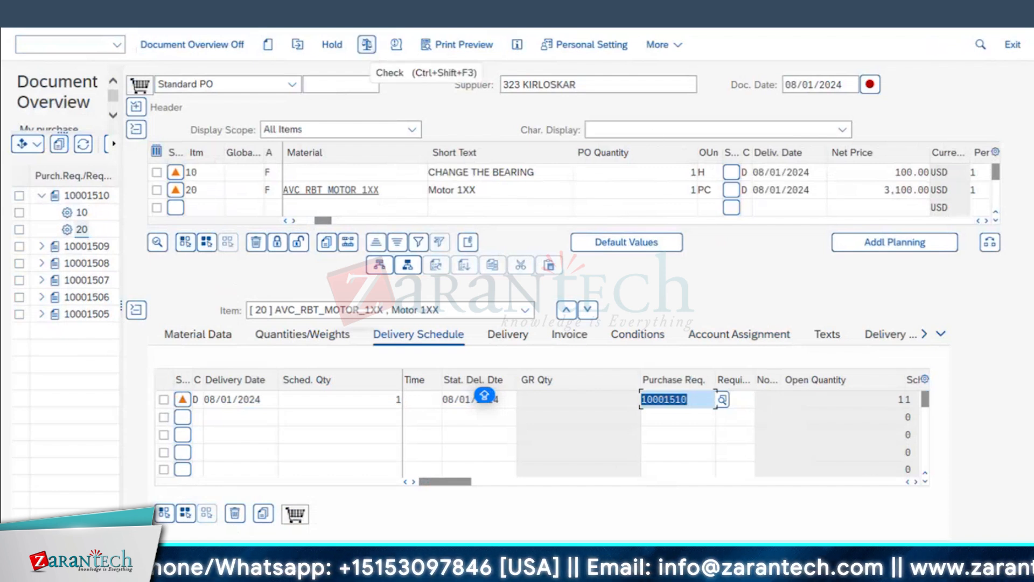
left_click(907, 171)
left_click(884, 190)
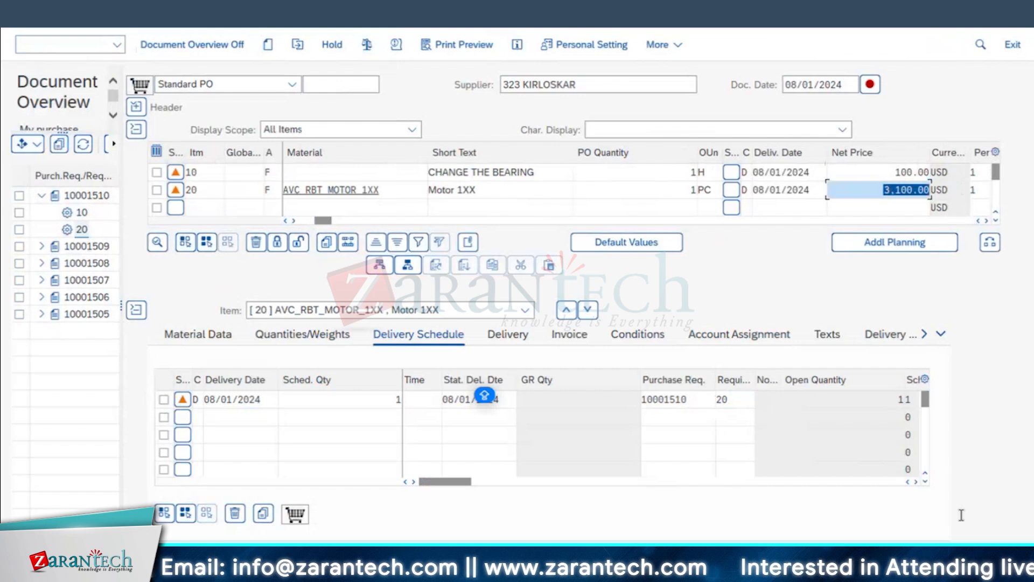
- Try to save the purchase order, return to editing it, and review its check messages and header errors
left_click(303, 190)
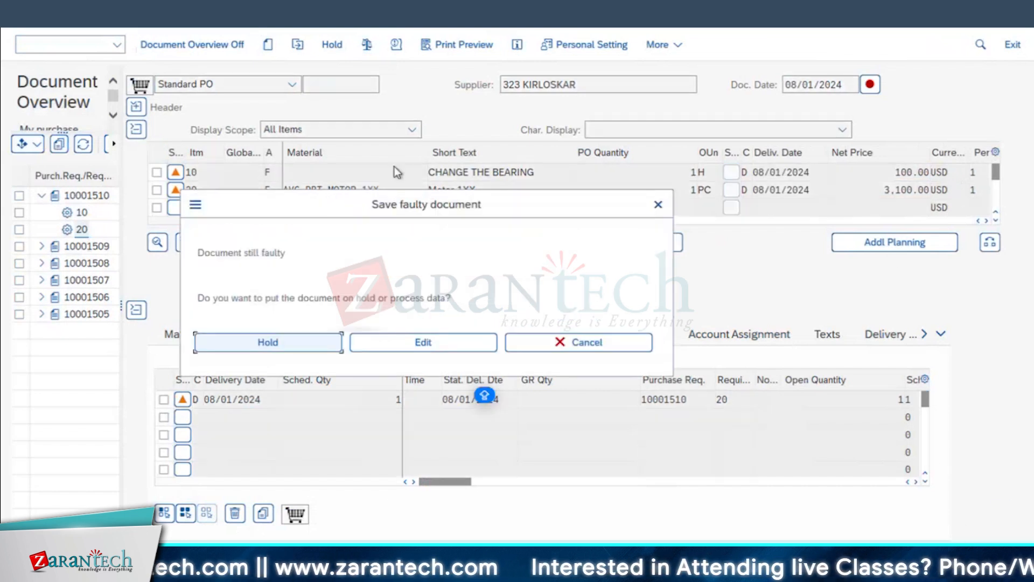
left_click(412, 344)
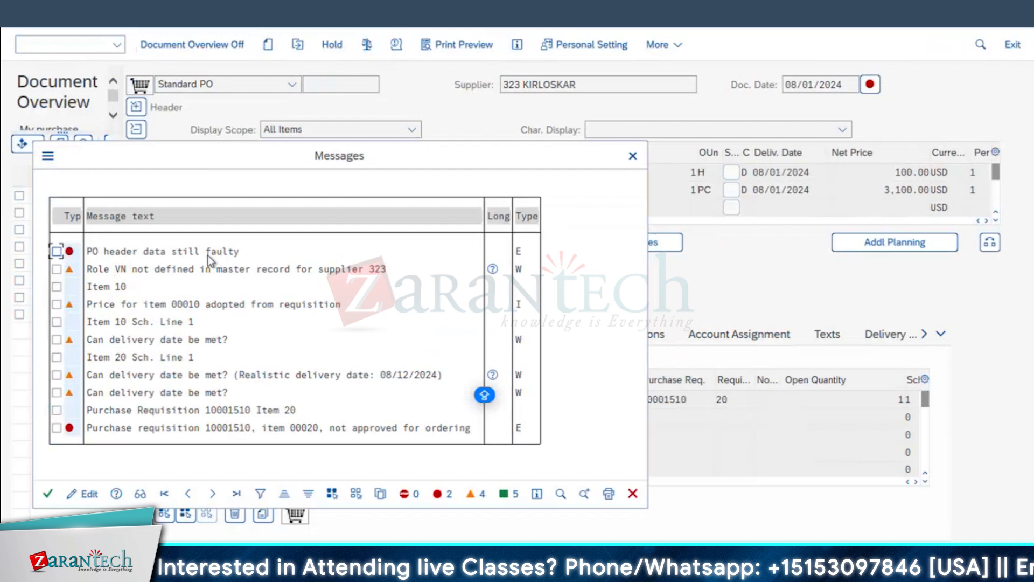
left_click(47, 493)
left_click(367, 45)
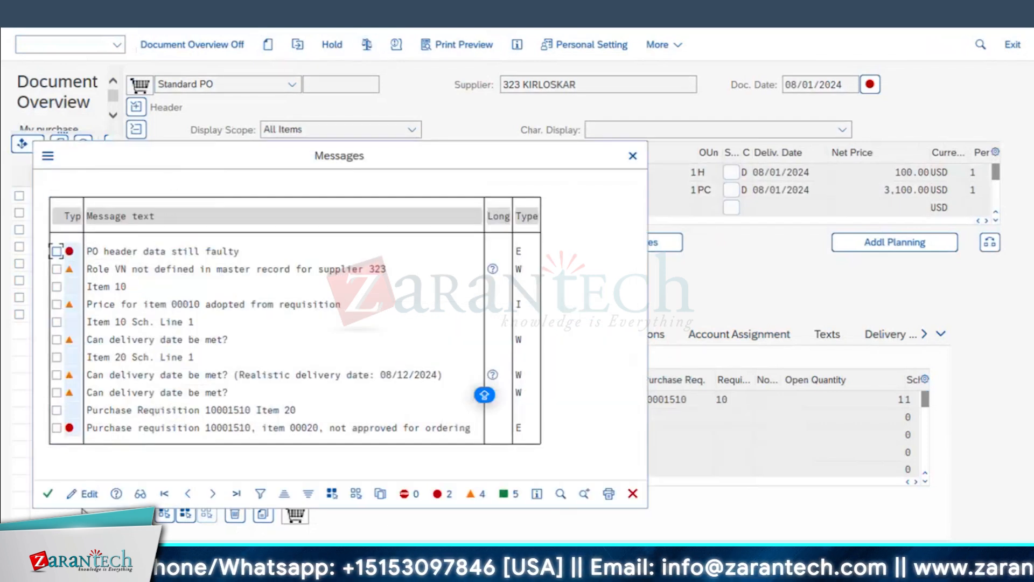
left_click(48, 493)
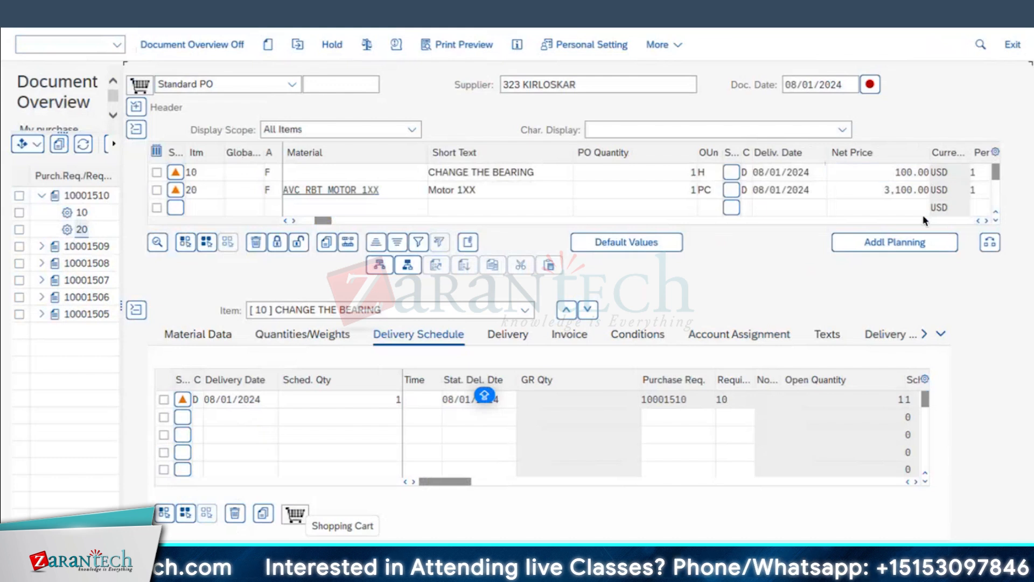
left_click(872, 87)
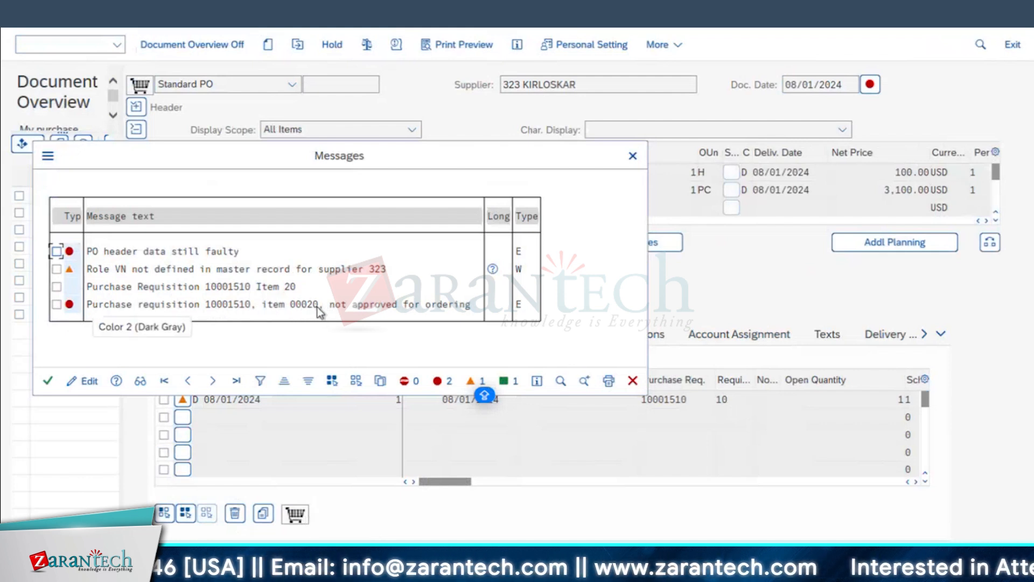
left_click(48, 385)
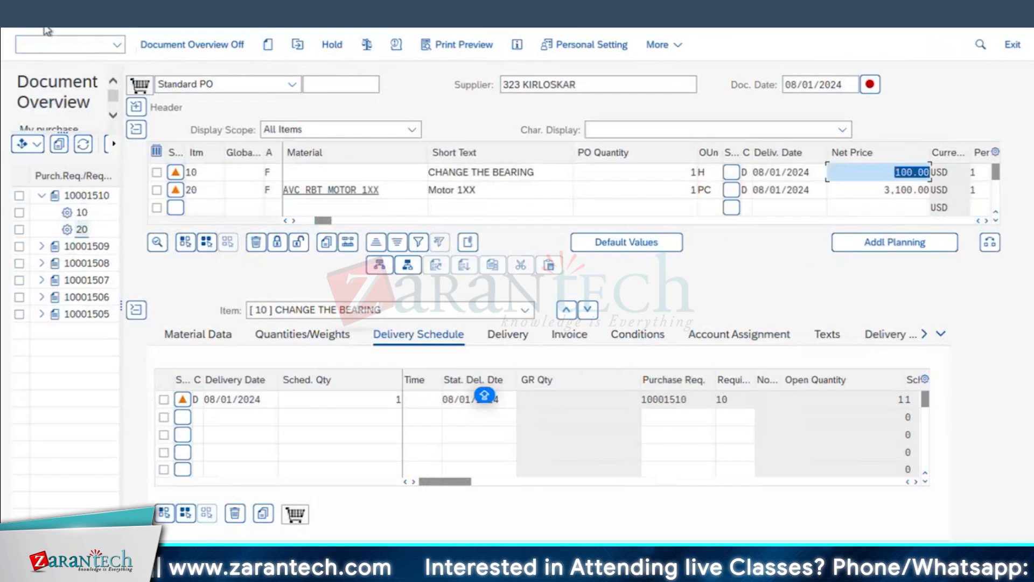
left_click(74, 15)
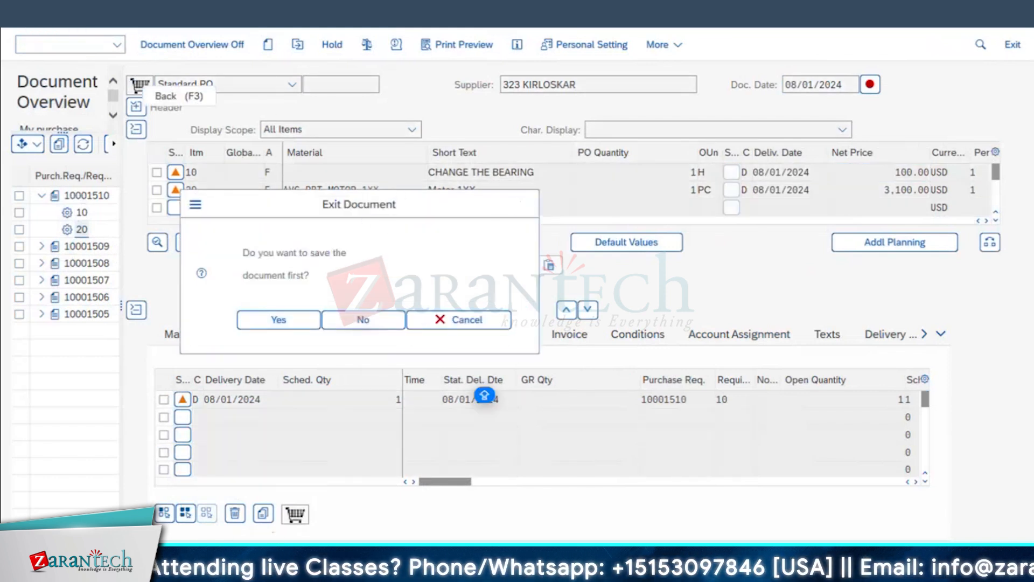
left_click(522, 204)
mouse_move(259, 563)
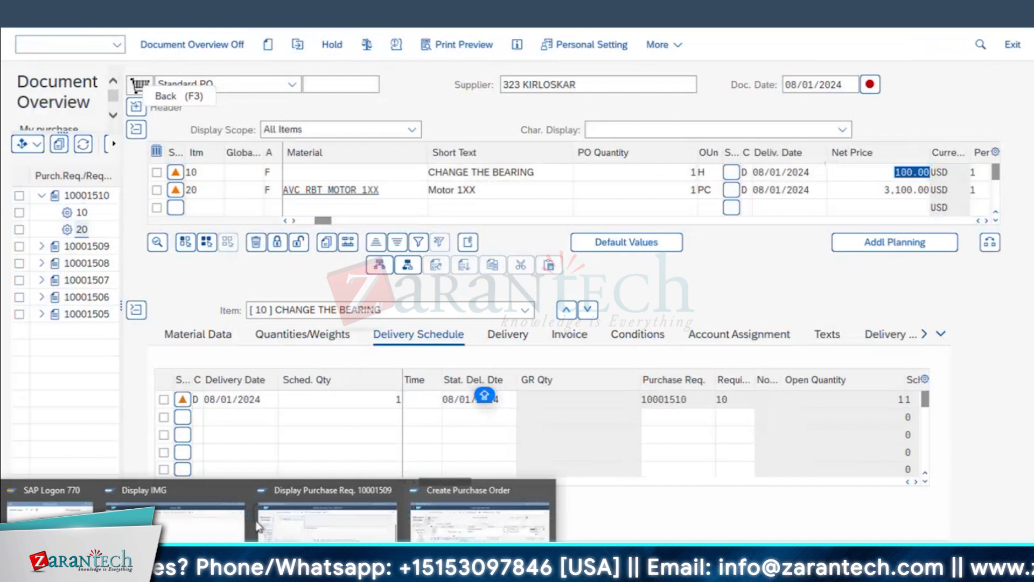
mouse_move(491, 528)
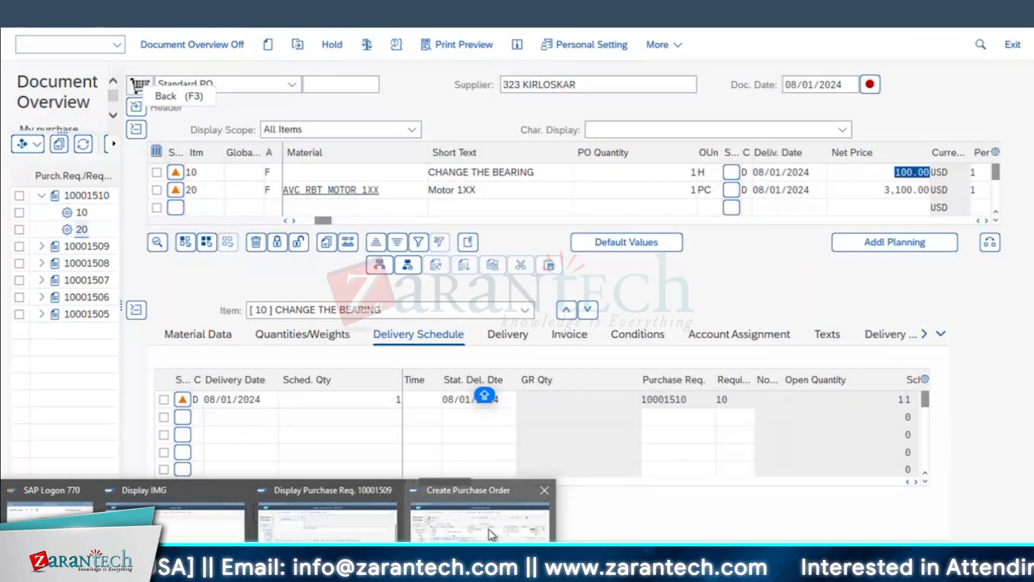
left_click(490, 529)
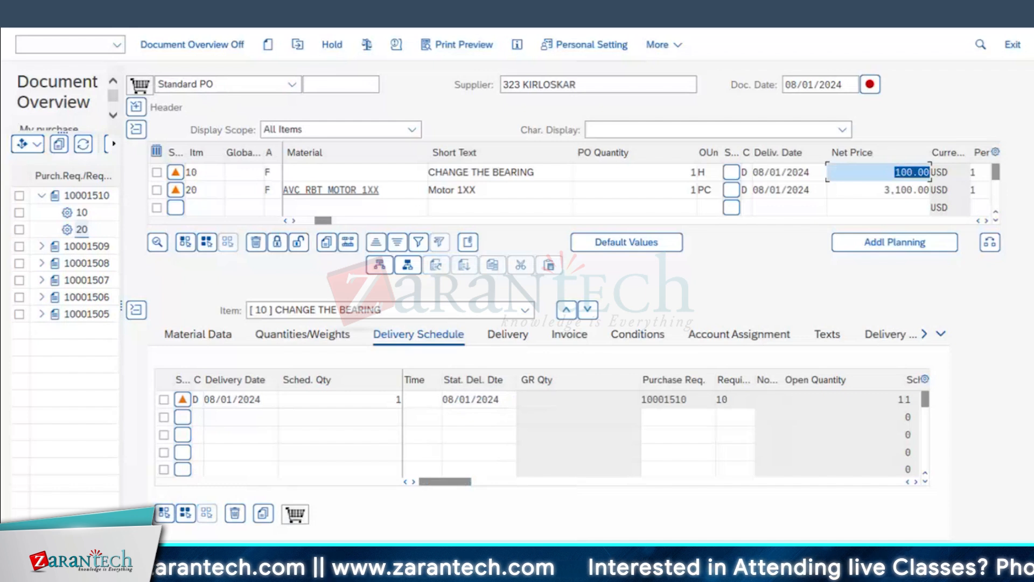
- Open another session, then switch to the requisition display and examine the vendor and purchasing organization columns of the OPERATION 3 item
left_click(263, 8)
left_click(286, 5)
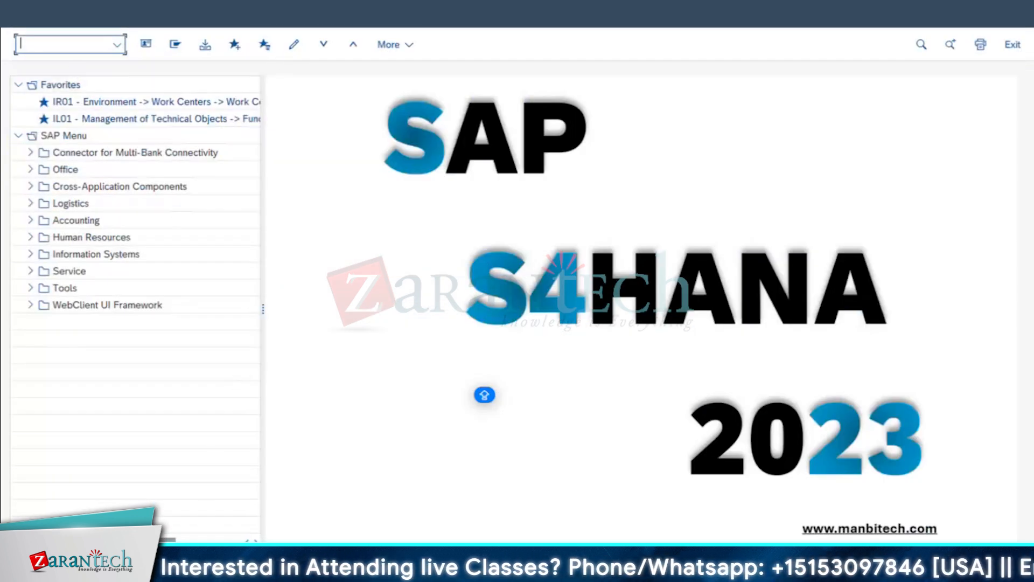
mouse_move(328, 565)
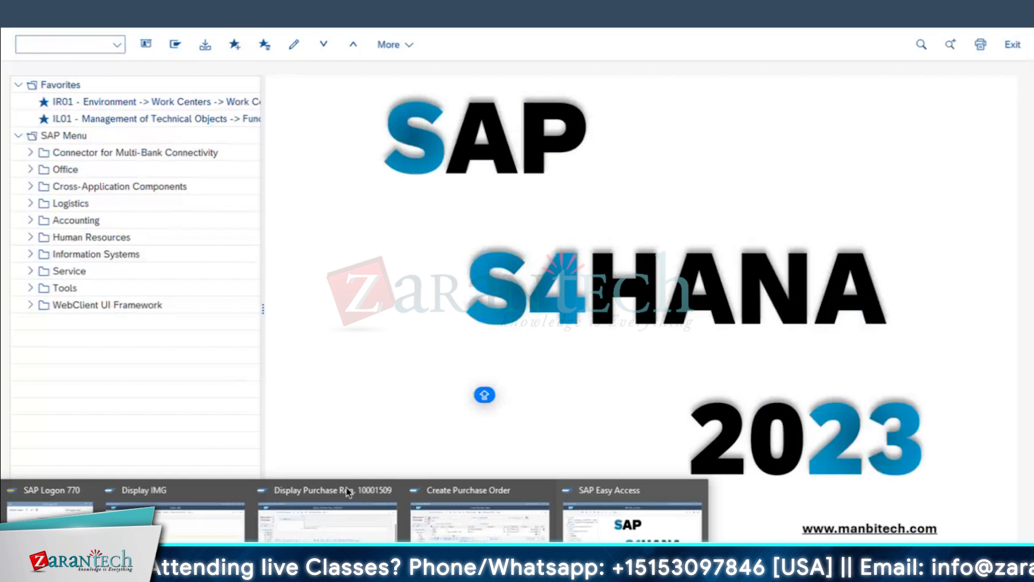
left_click(328, 521)
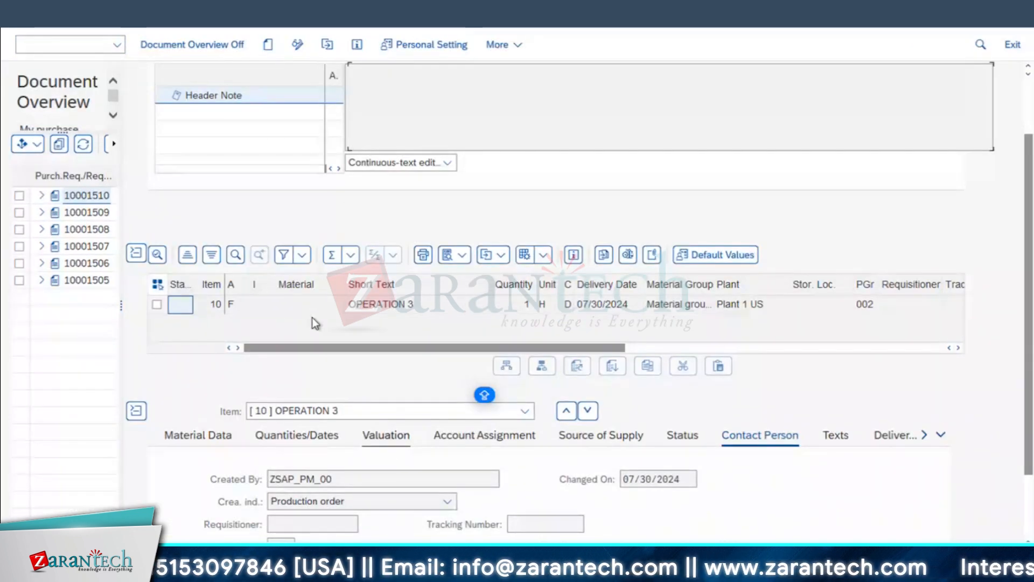
scroll(311, 315, "right", 5)
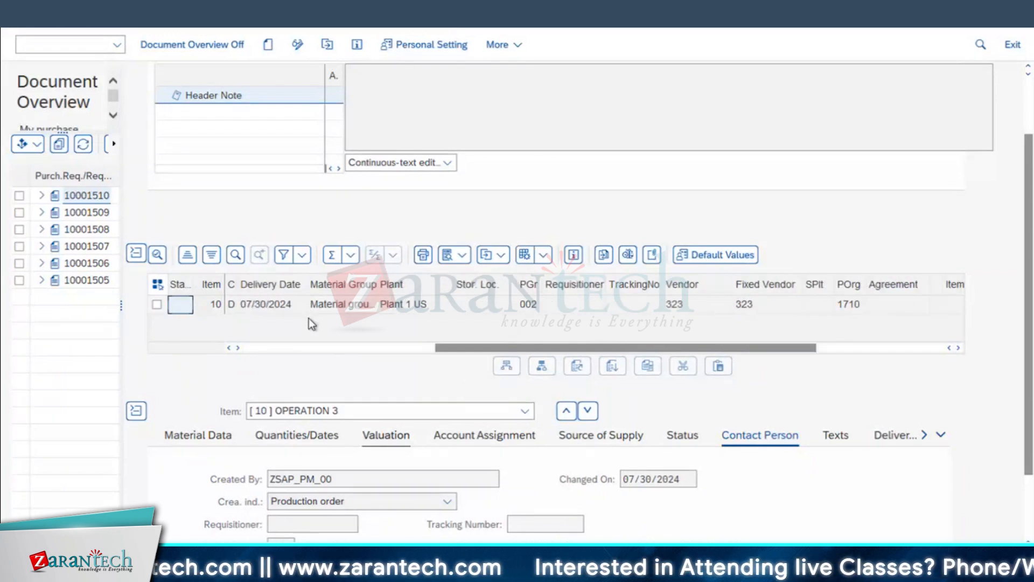
scroll(312, 323, "left", 5)
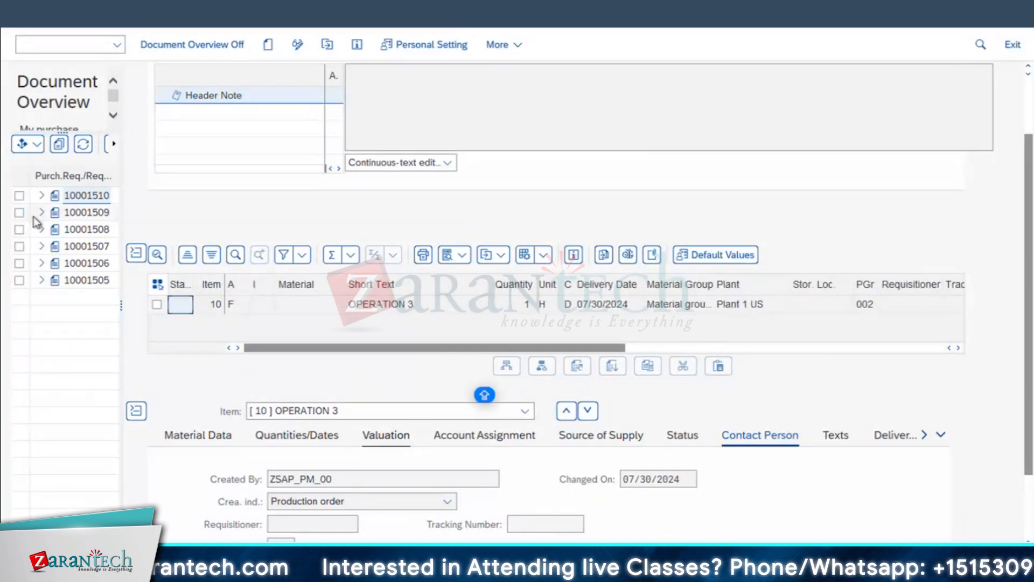
double_click(86, 212)
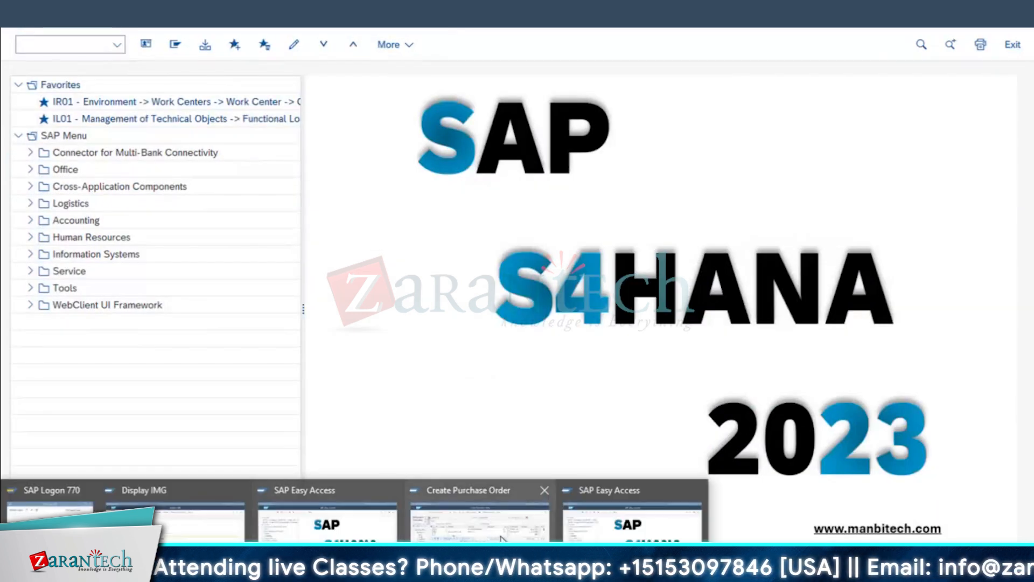
- Return to the purchase order, reread its header error messages, and select the short text of motor item 20
left_click(473, 509)
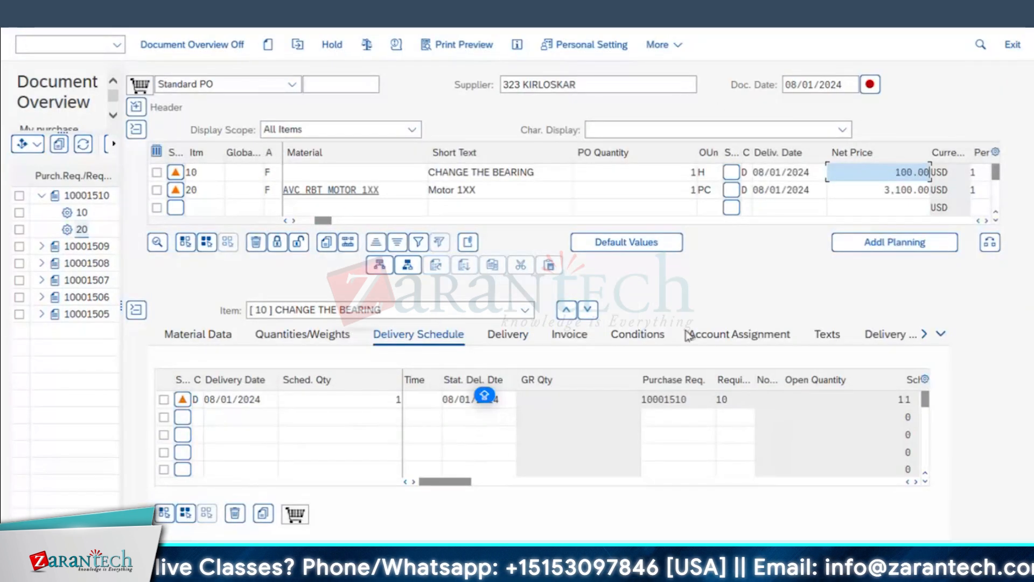
left_click(871, 84)
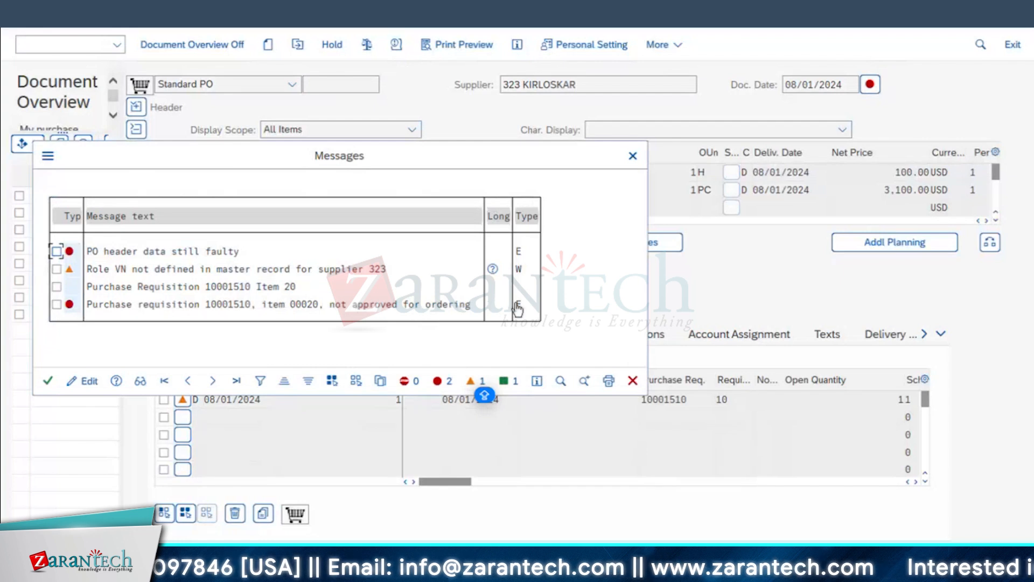
left_click_drag(286, 162, 573, 357)
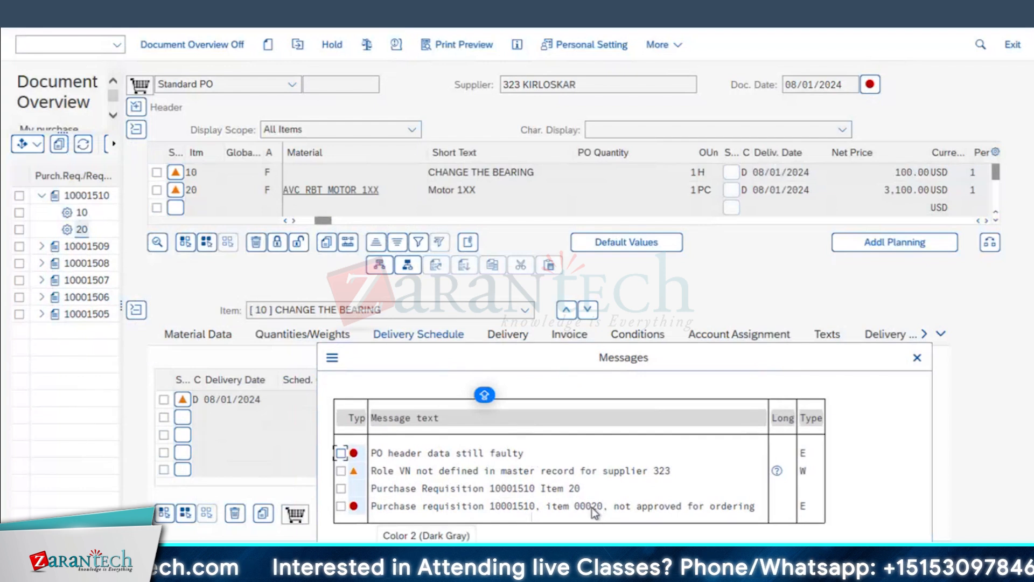
left_click(917, 358)
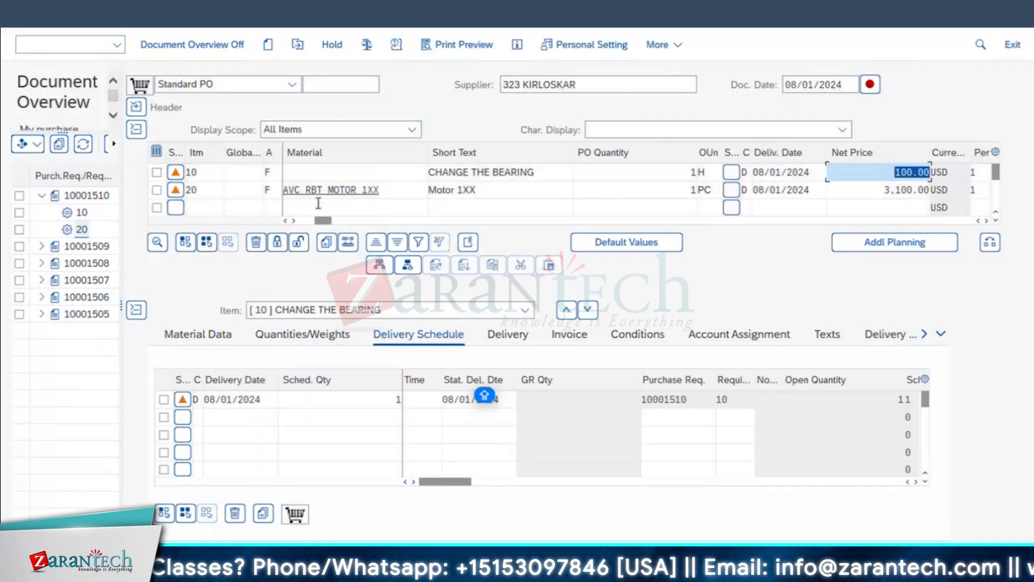
left_click(459, 196)
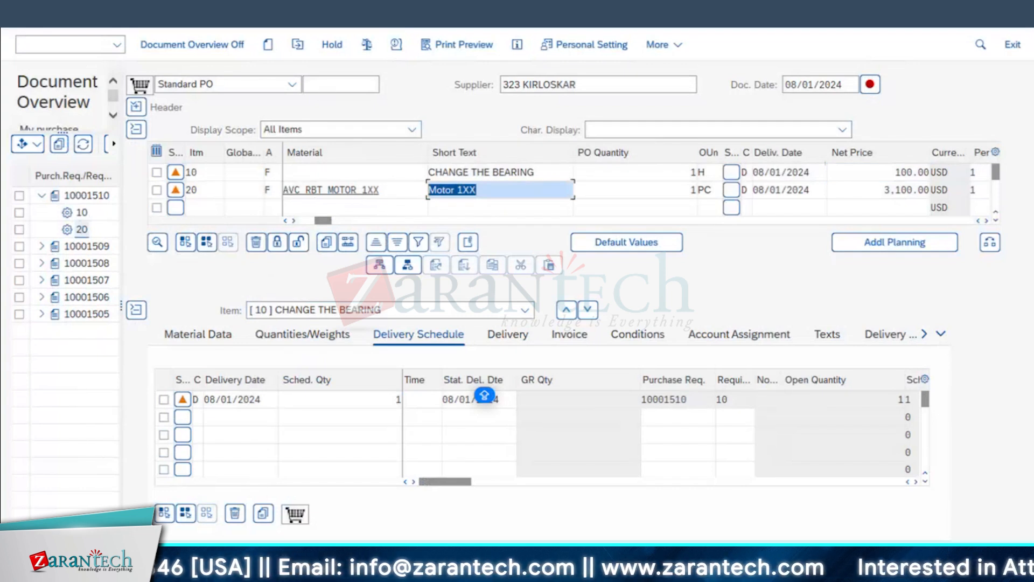
- In a free SAP session, start transaction IW32 and try to open the diesel generator breakdown order for changes
left_click(312, 577)
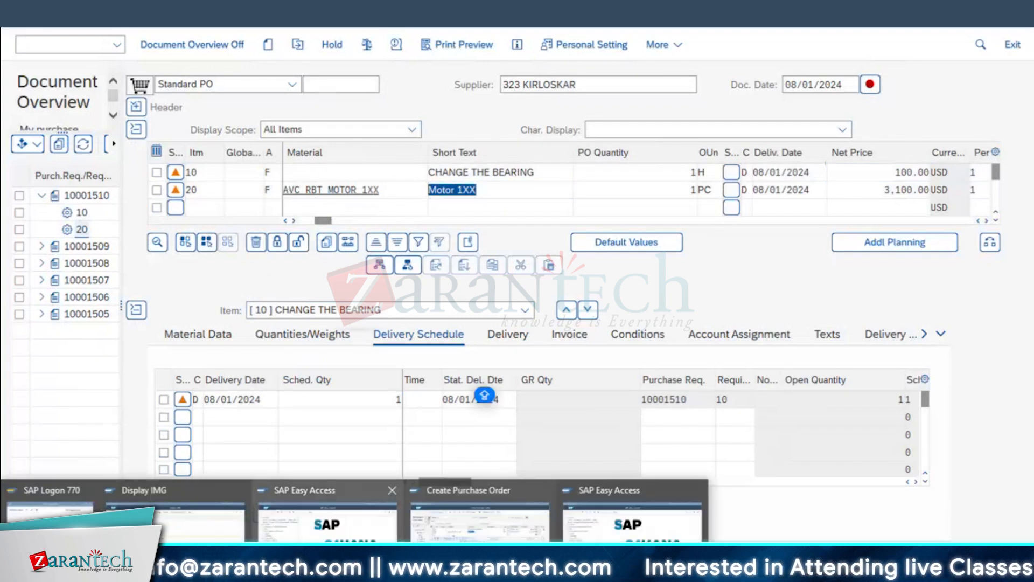
left_click(327, 517)
type("IW32")
key("Return")
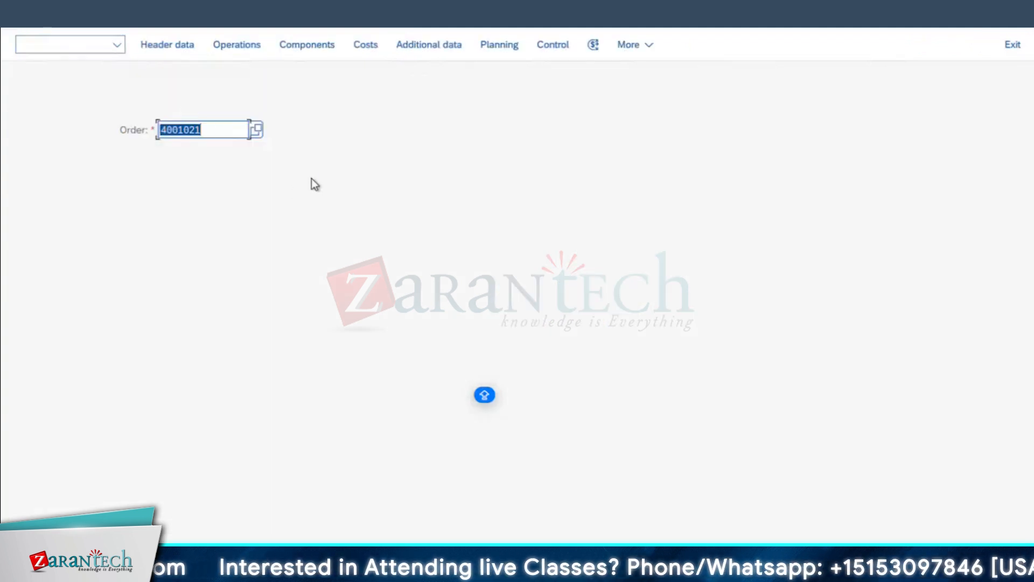
key("Return")
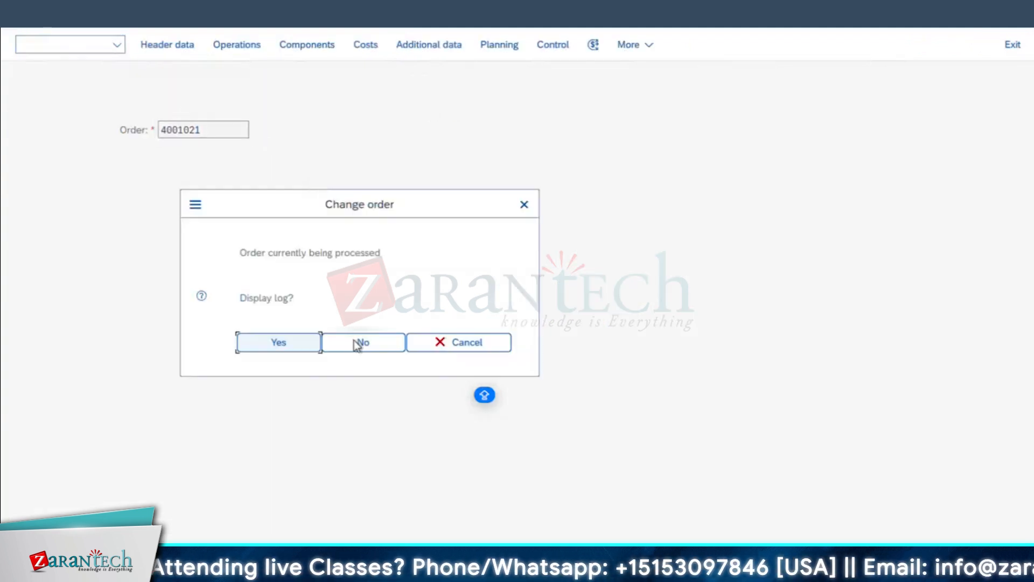
- Look through the purchase order and SAP Easy Access sessions for one that still has the maintenance order open
left_click(242, 565)
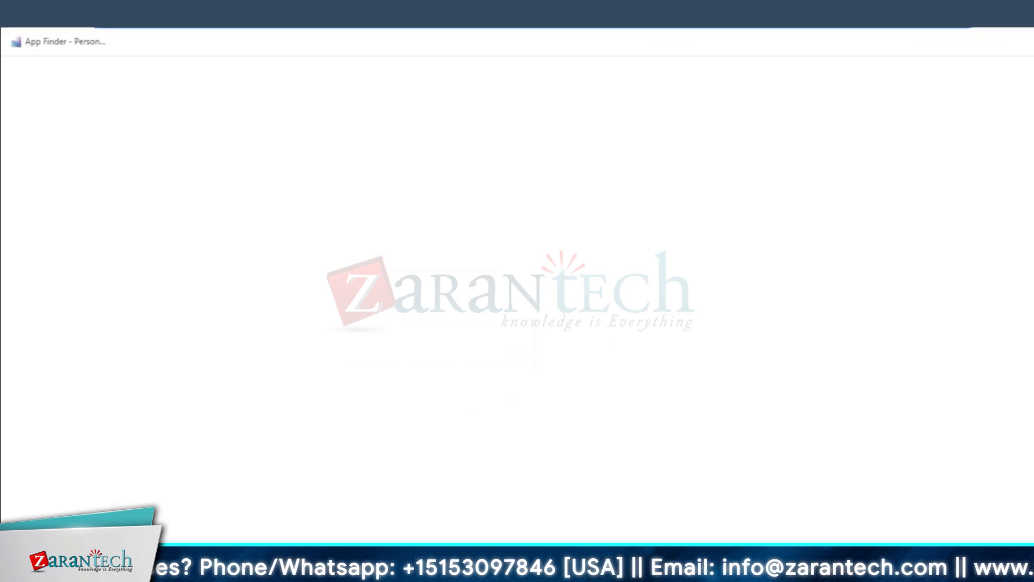
mouse_move(269, 565)
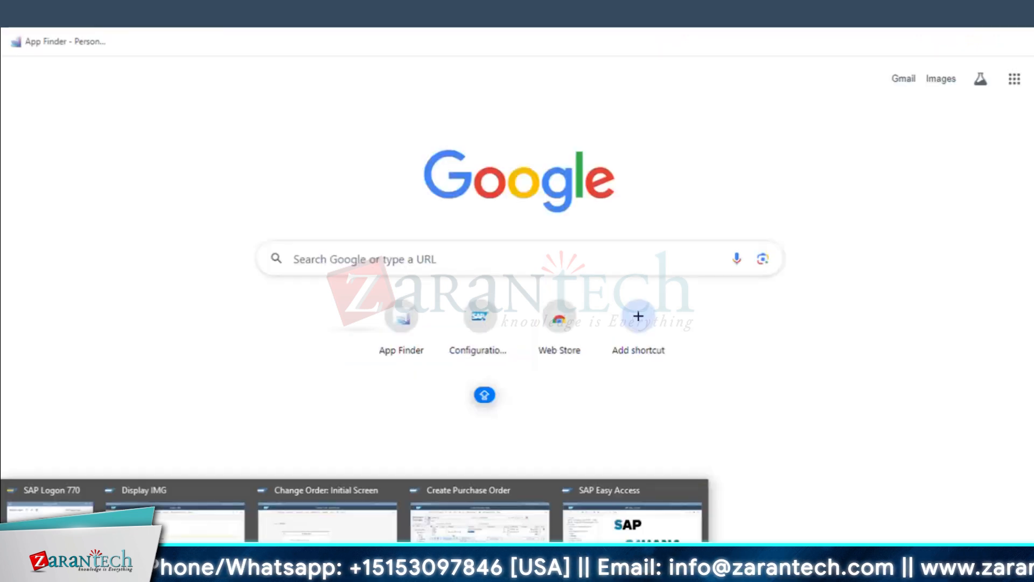
left_click(505, 536)
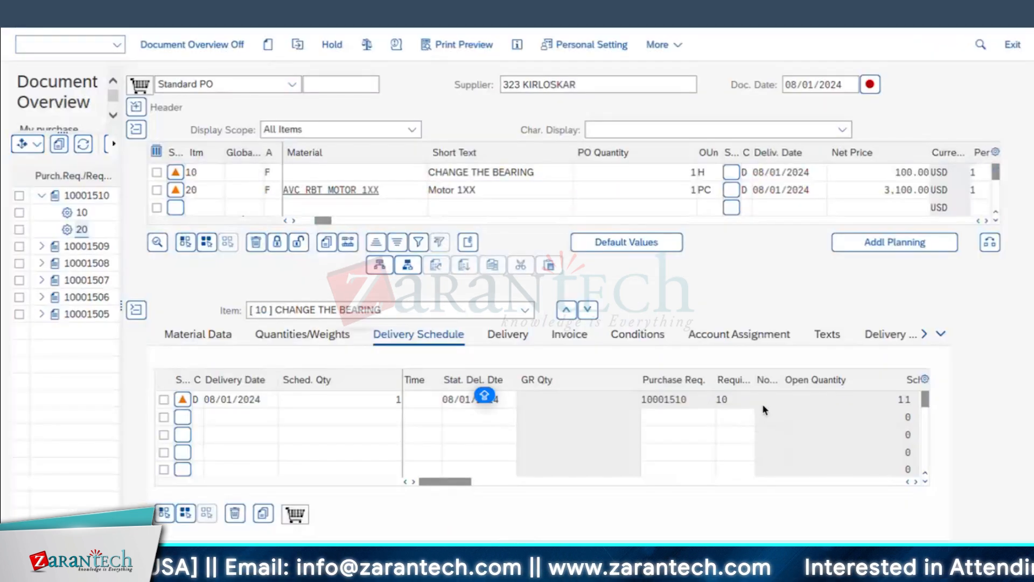
left_click(356, 318)
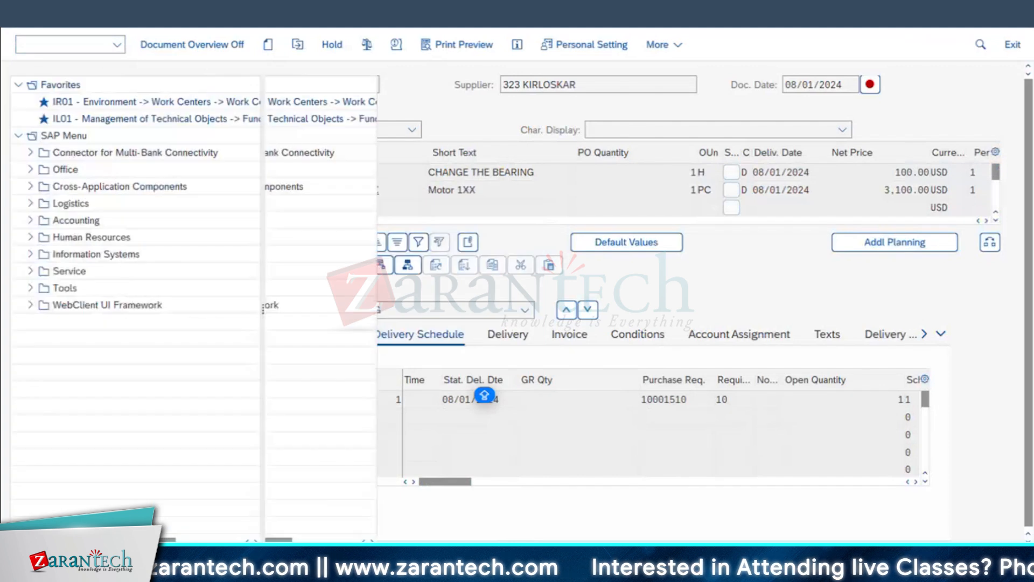
mouse_move(288, 528)
- Return to the Change Order session, decline the log display, and open the maintenance order BREAKDOWN OF DG - Z1 TYPE
left_click(346, 534)
left_click(379, 344)
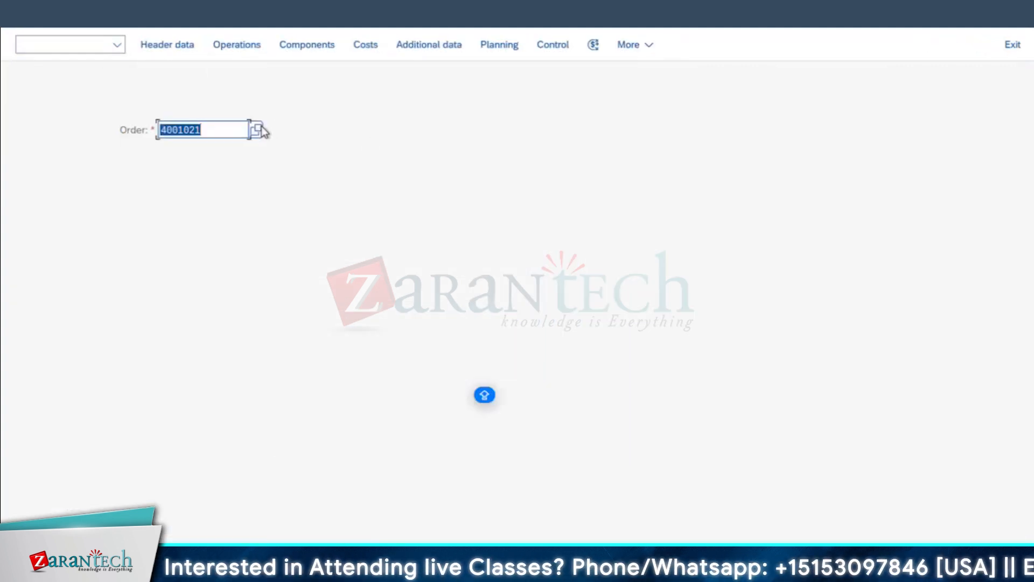
left_click(261, 126)
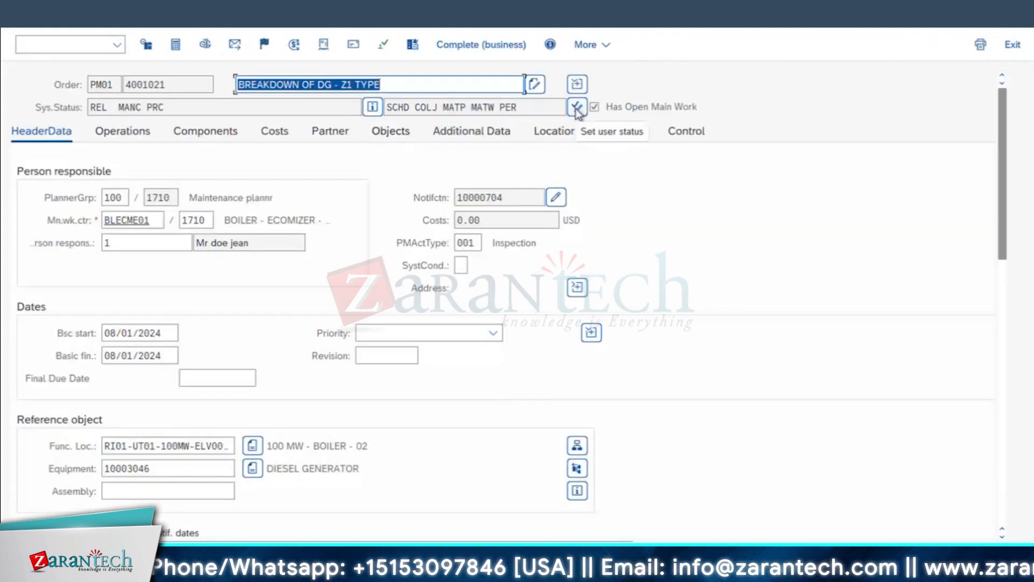
- Set the maintenance order's user status to 30 PLNC, PLNG COMPLETED
left_click(577, 108)
left_click(37, 214)
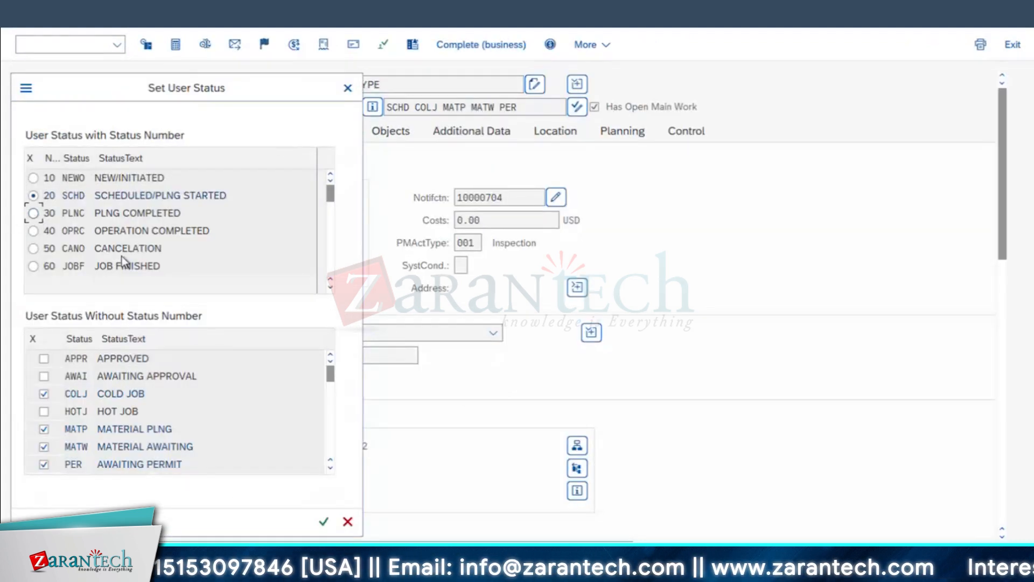
left_click(324, 523)
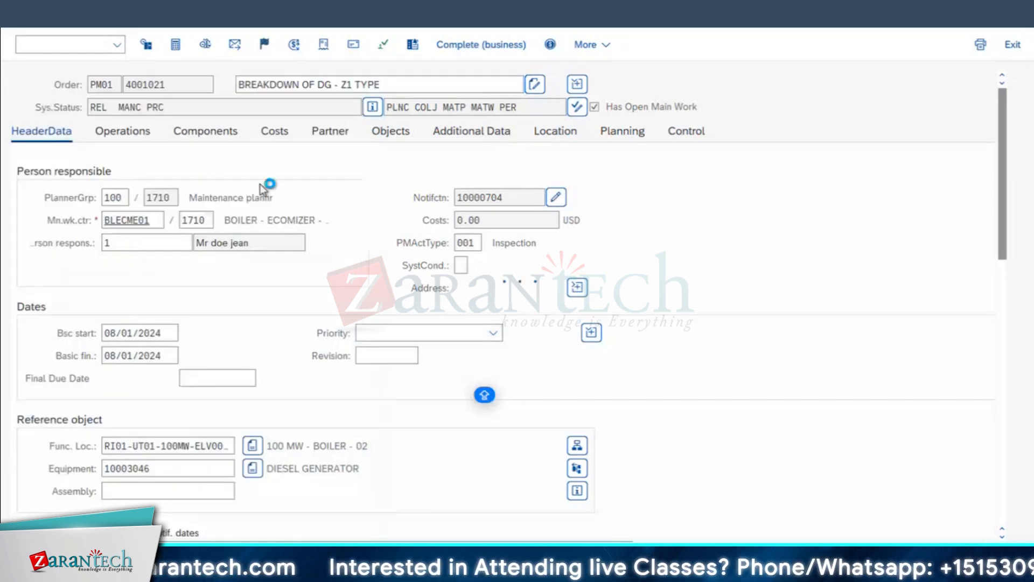
- Switch to a free SAP Easy Access session and open the Create Purchase Order transaction
left_click(215, 570)
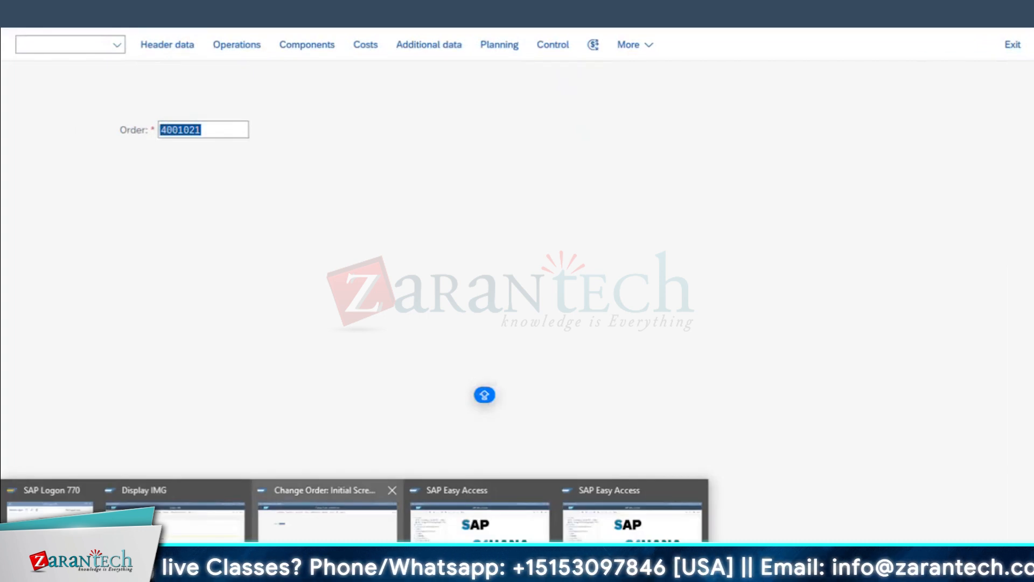
left_click(485, 523)
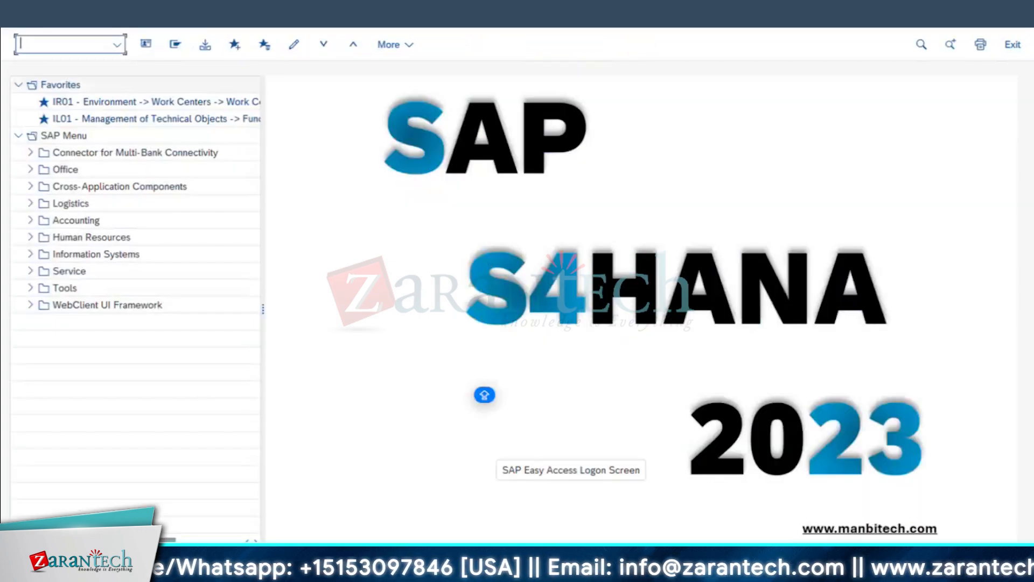
key("Return")
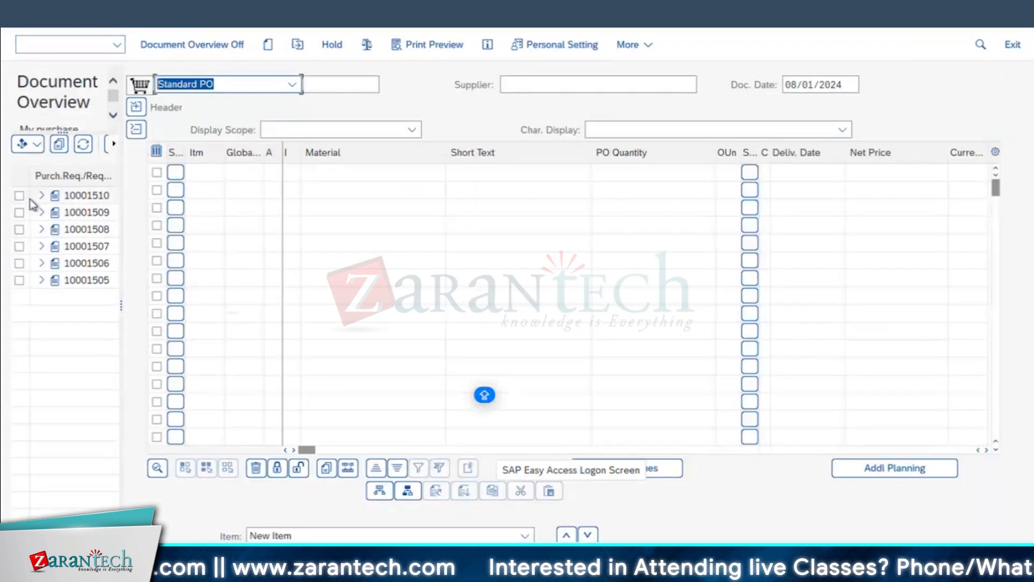
- Adopt the items of requisition 10001510 into the standard PO and set item 20, Motor 1XX, to a net price of 3100 USD
left_click(40, 196)
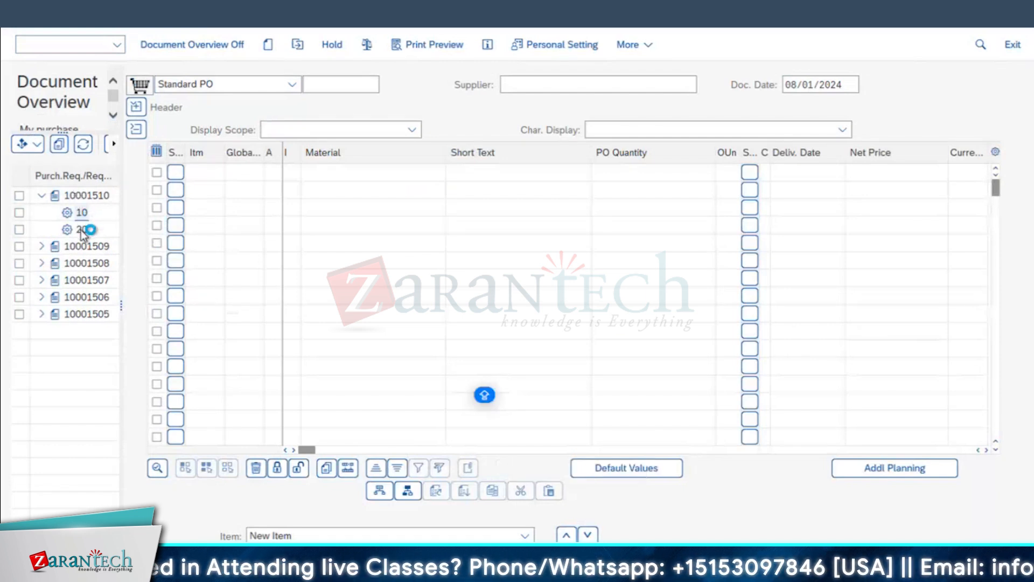
double_click(81, 231)
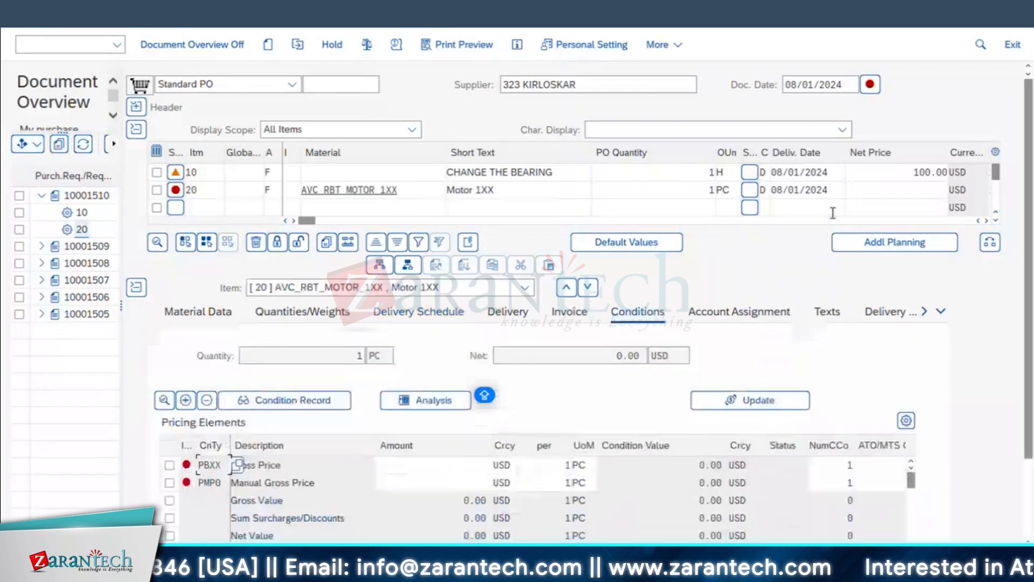
left_click(914, 191)
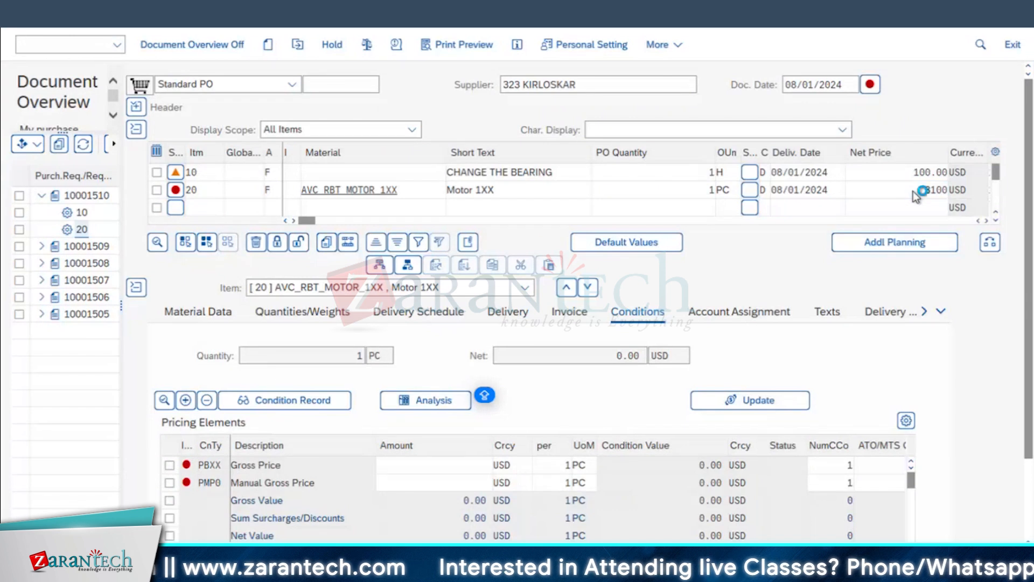
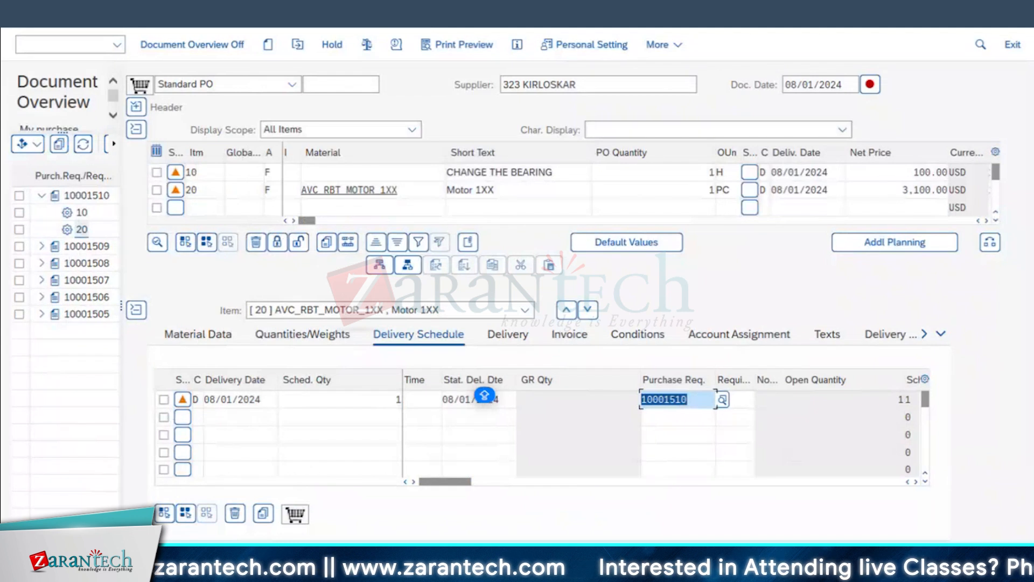
- Switch to the other free SAP Easy Access session and run transaction ME52N
left_click(354, 572)
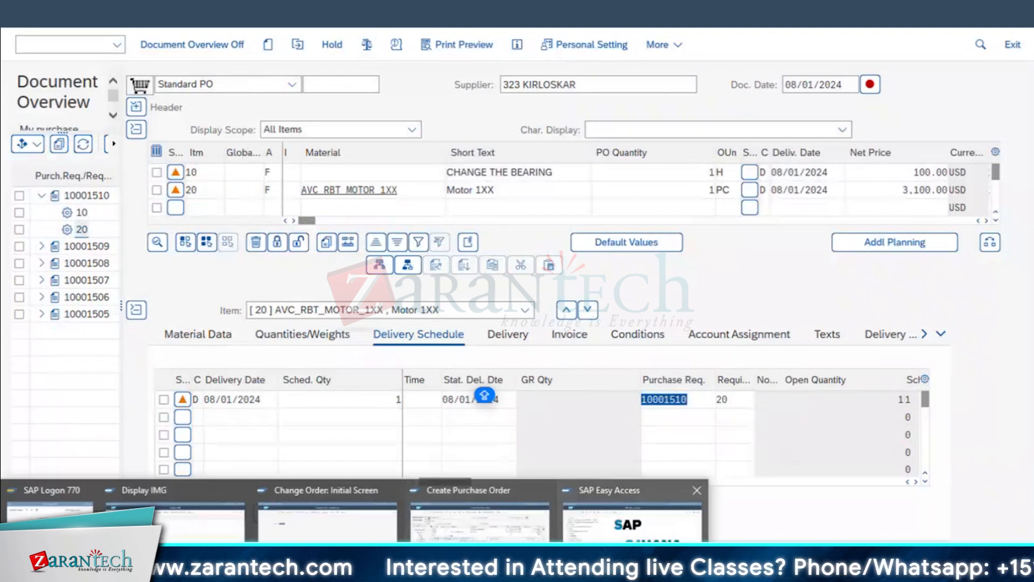
left_click(613, 540)
type("ME52")
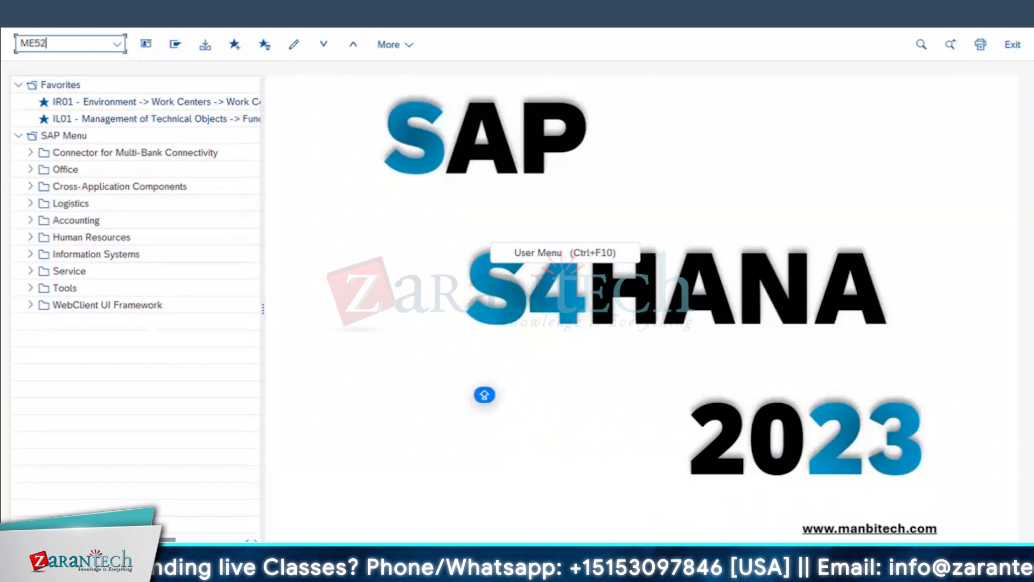
type("N")
key("Return")
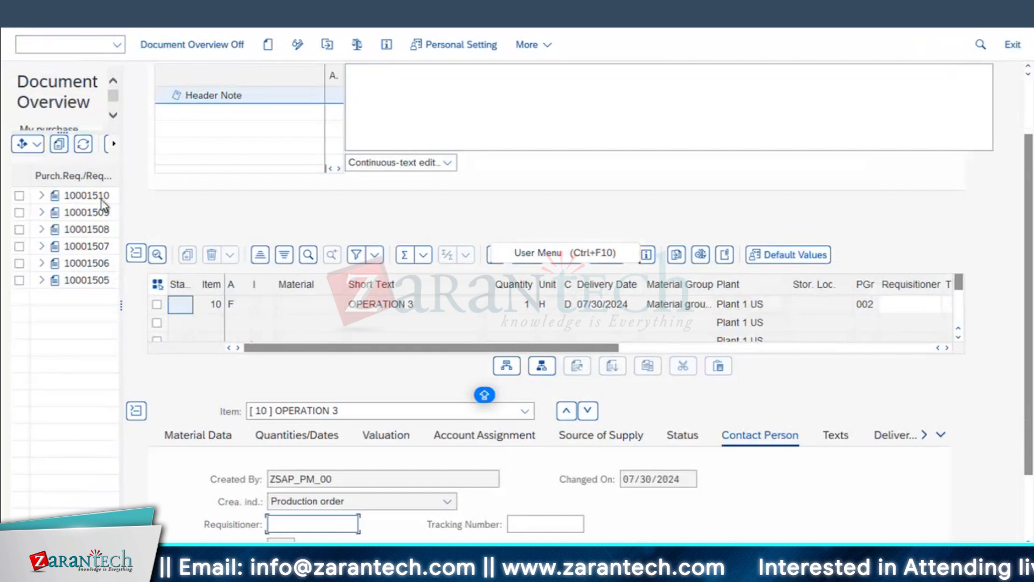
- Expand requisition 10001510 in the document overview and load it in place of the current requisition
left_click(42, 195)
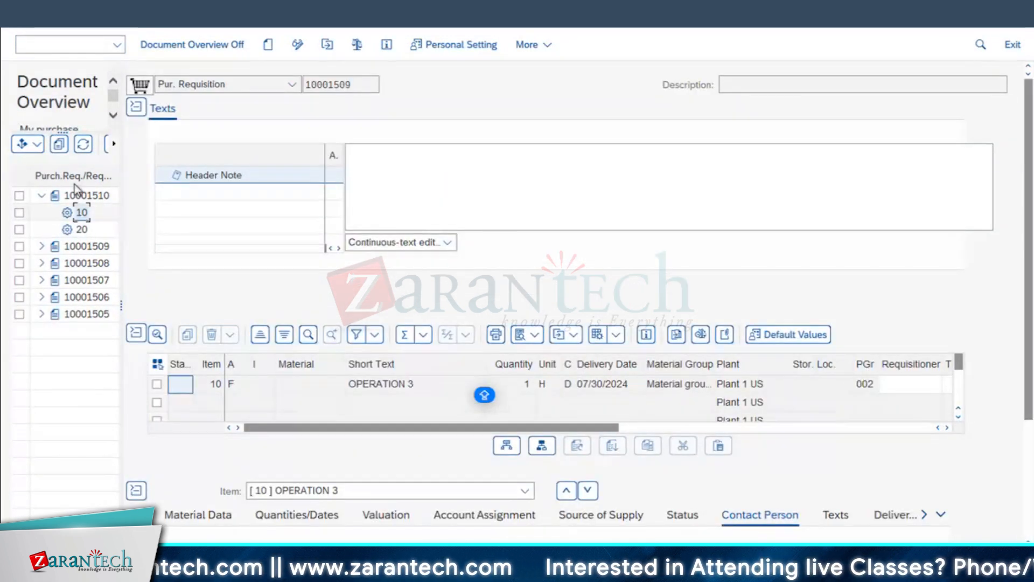
left_click(327, 44)
key("Return")
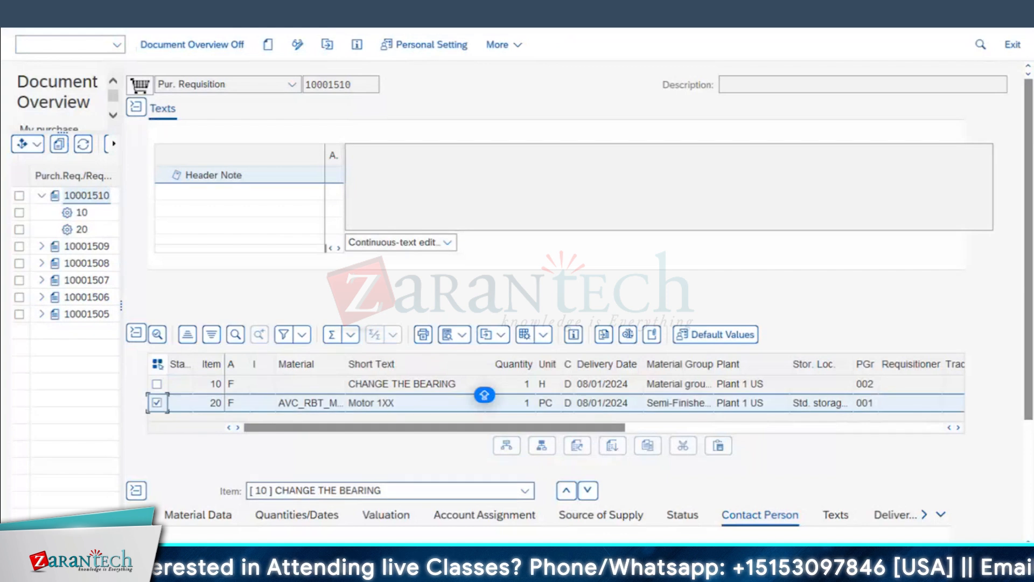
- Return to the purchase order session, hold the KIRLOSKAR order and leave purchase order creation
left_click(529, 529)
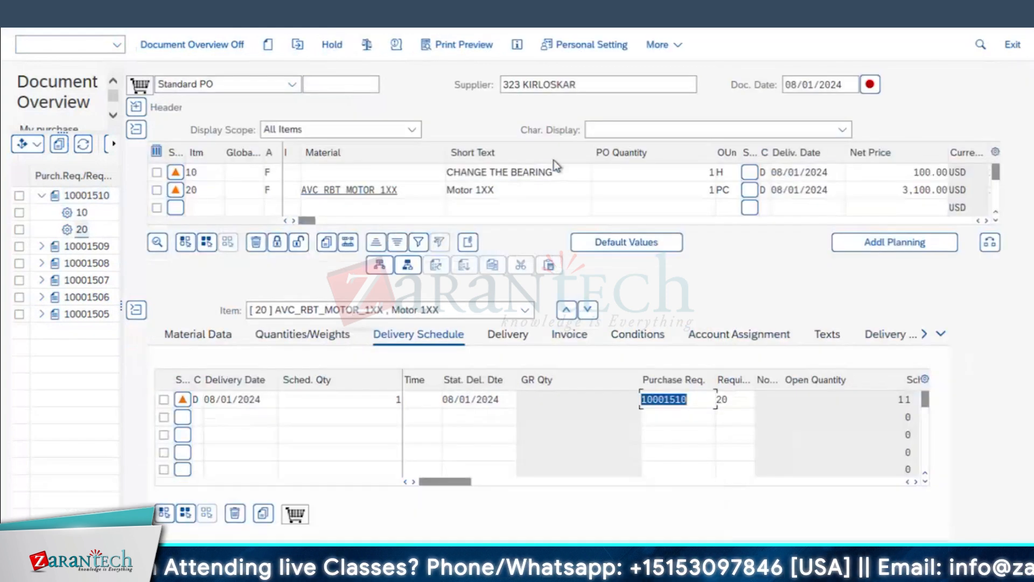
left_click(332, 44)
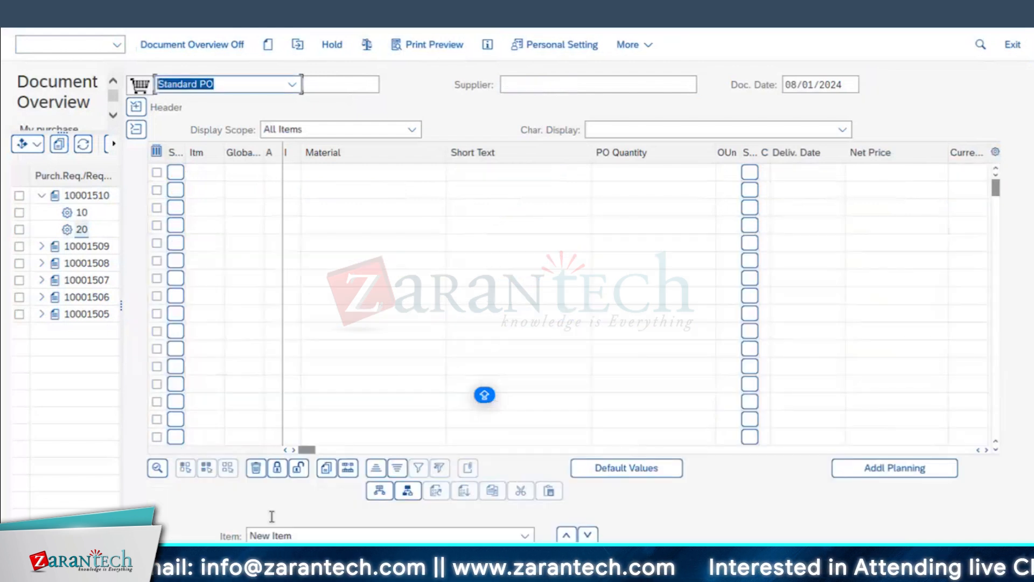
key("F3")
- Switch back to the session with purchase requisition 10001510 and put the requisition into change mode
mouse_move(295, 528)
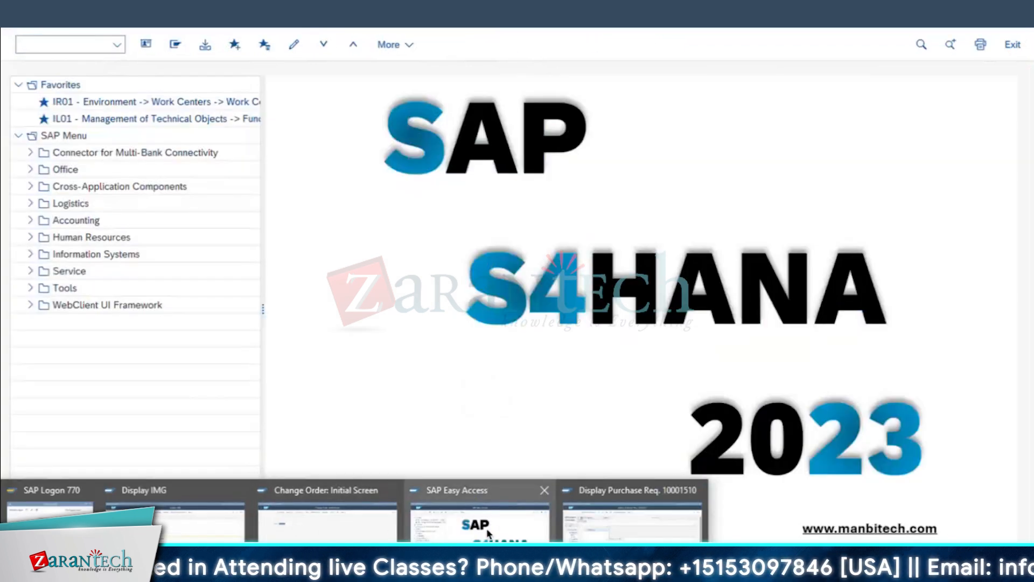
mouse_move(350, 565)
left_click(636, 515)
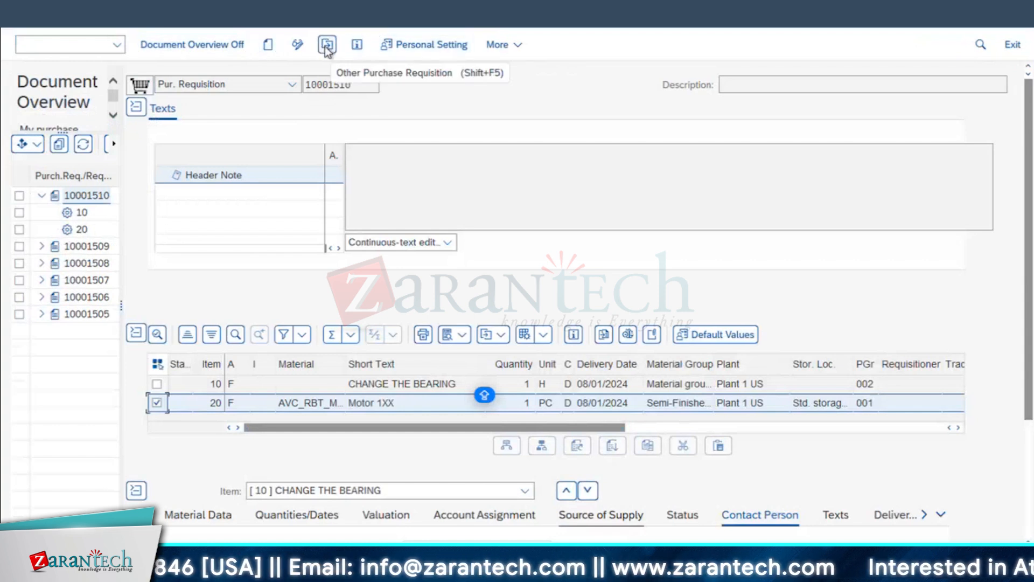
left_click(297, 44)
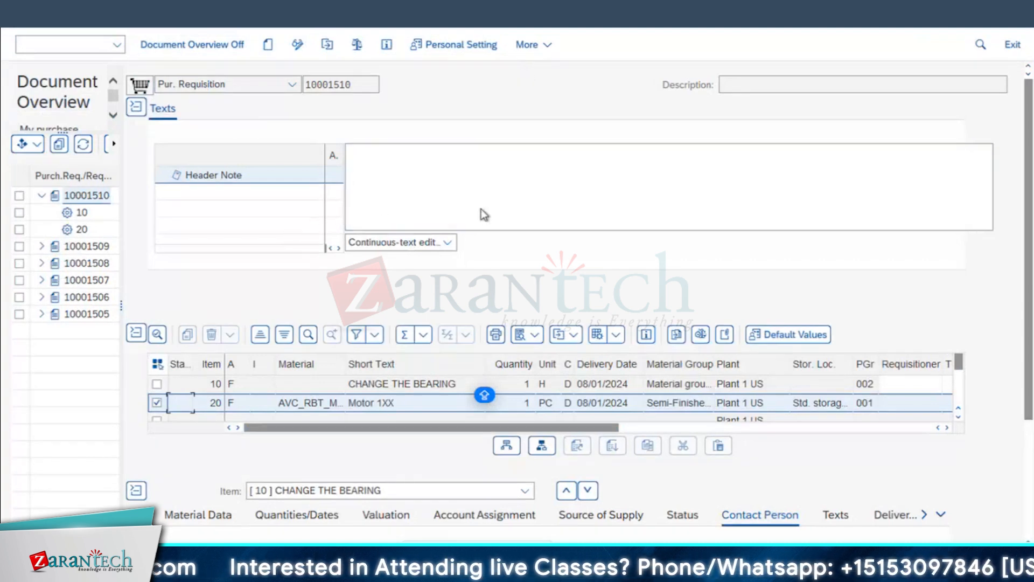
- Examine the material data, quantities and dates, and processing status with block ID of item 10, CHANGE THE BEARING
scroll(314, 399, "down", 3)
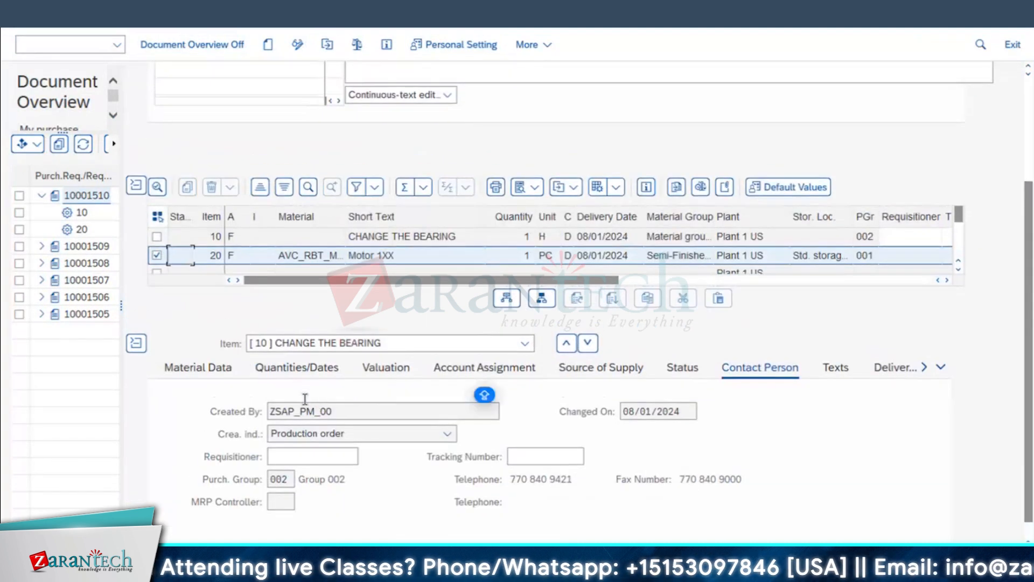
left_click(199, 367)
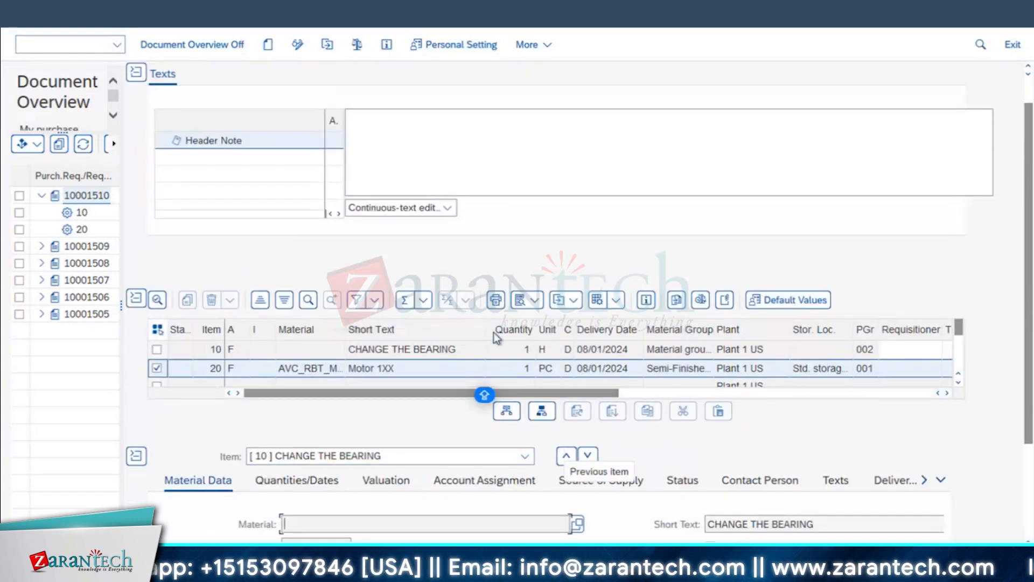
scroll(507, 369, "down", 3)
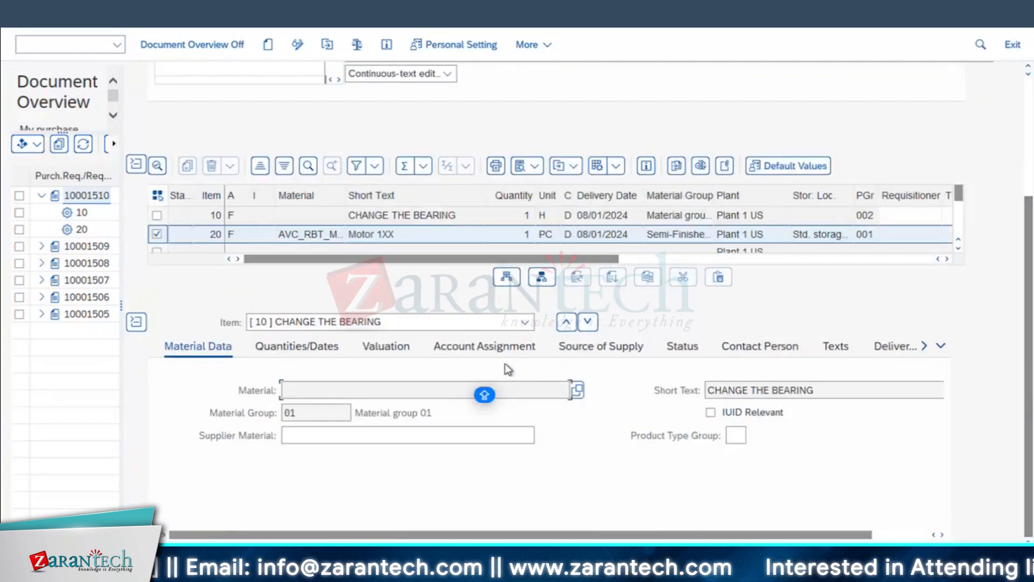
left_click(305, 347)
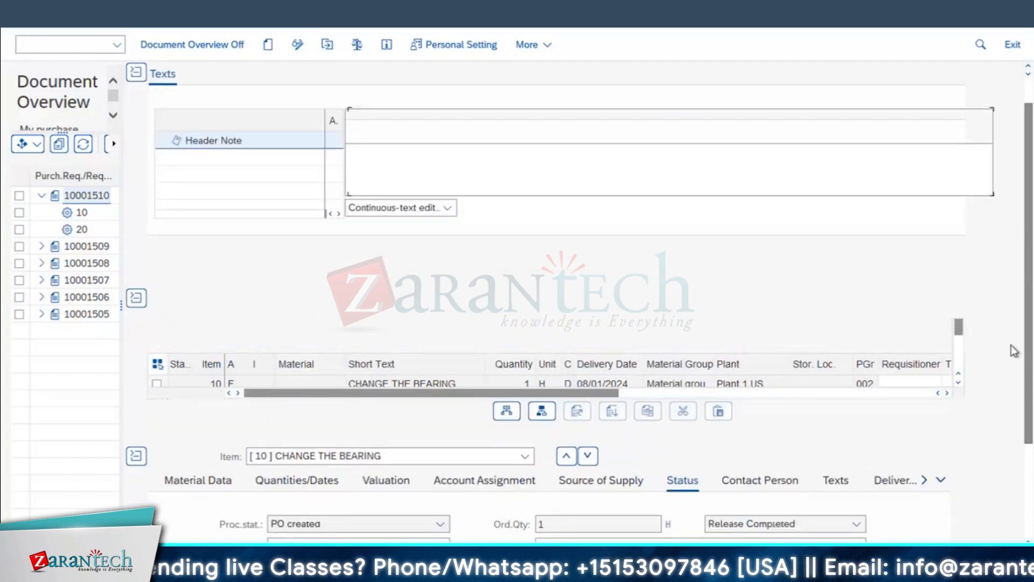
scroll(1015, 394, "down", 3)
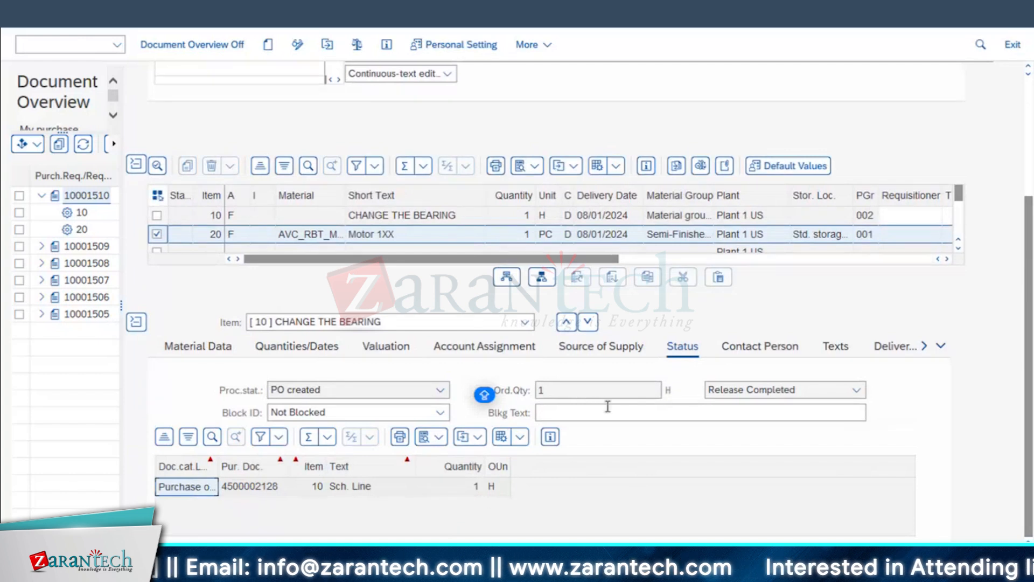
left_click(415, 414)
left_click(422, 408)
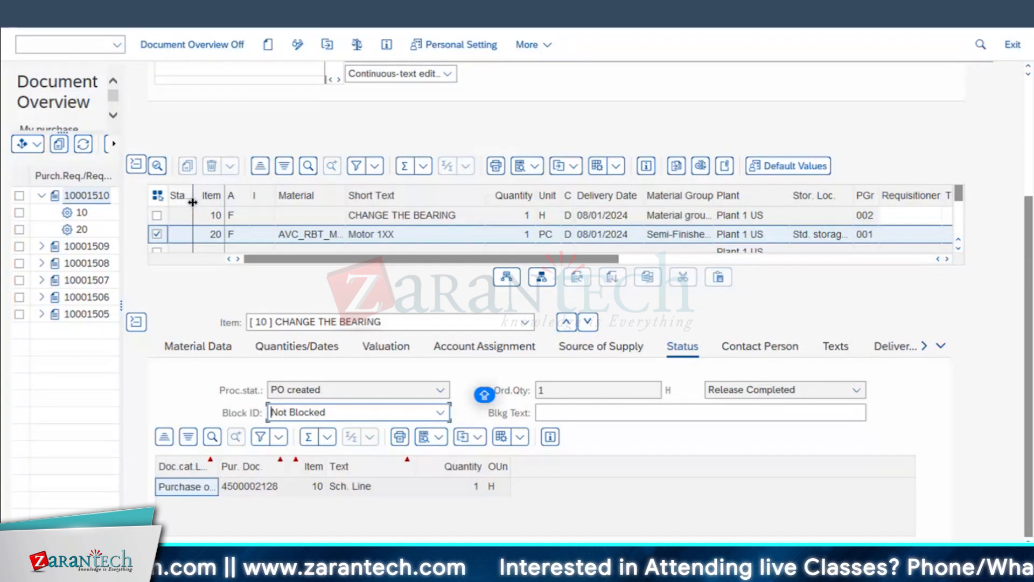
- Try to open the purchase requisition release transaction in the current session and dismiss the information message
left_click(49, 42)
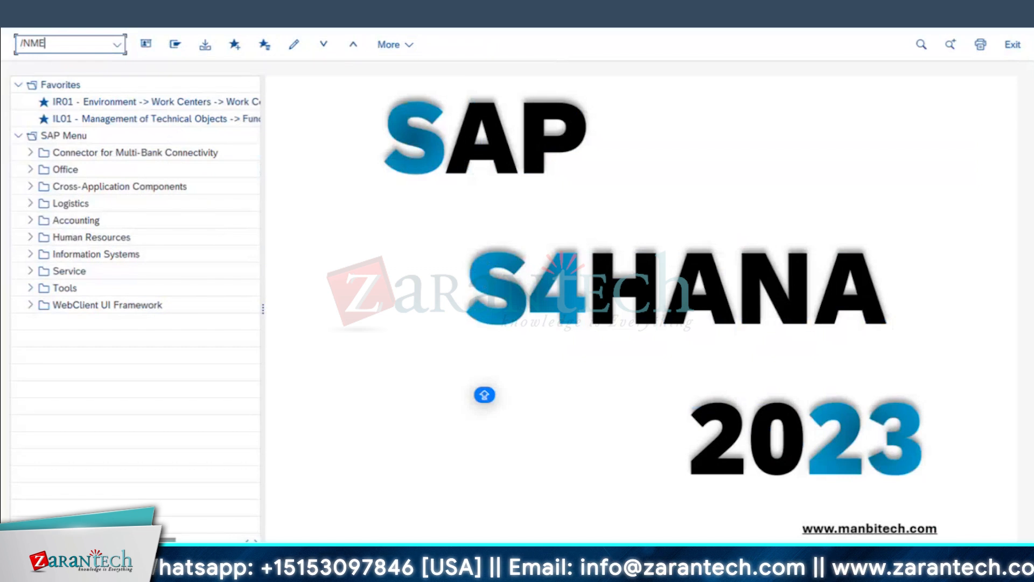
key("Return")
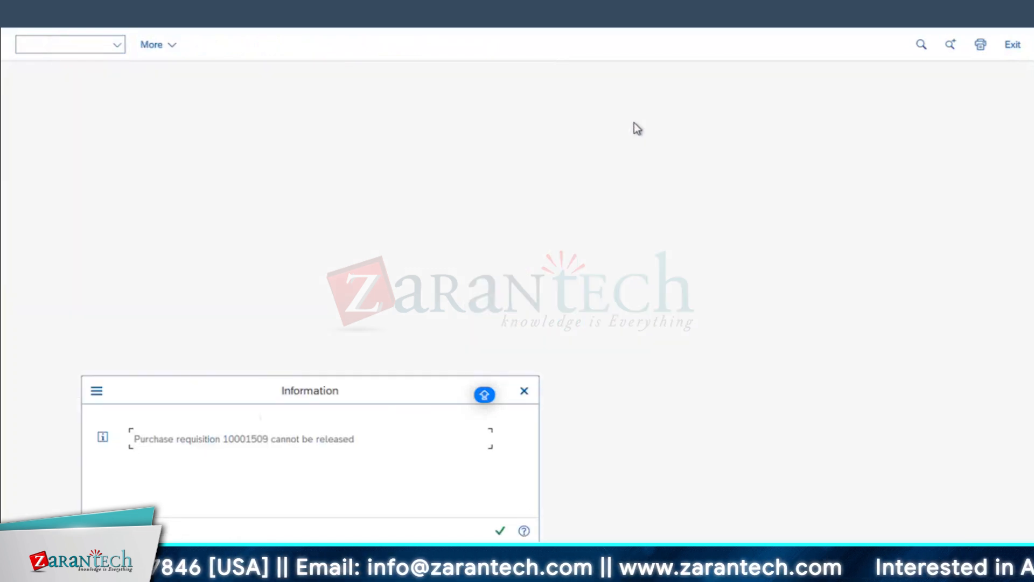
left_click(523, 392)
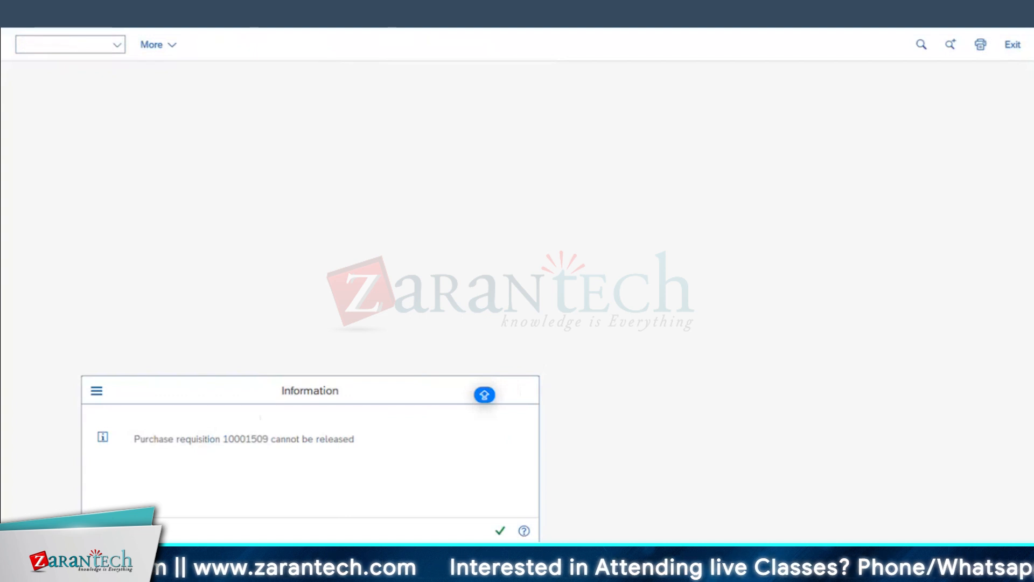
- Switch to the free SAP Easy Access session, run transaction ME54N and dismiss the information message
mouse_move(353, 568)
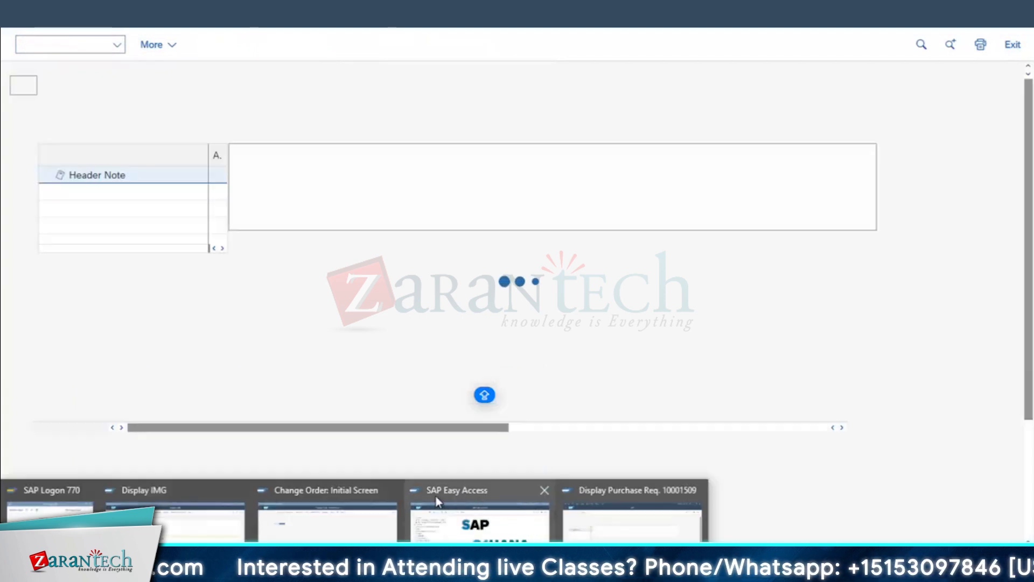
left_click(436, 501)
type("ME54N")
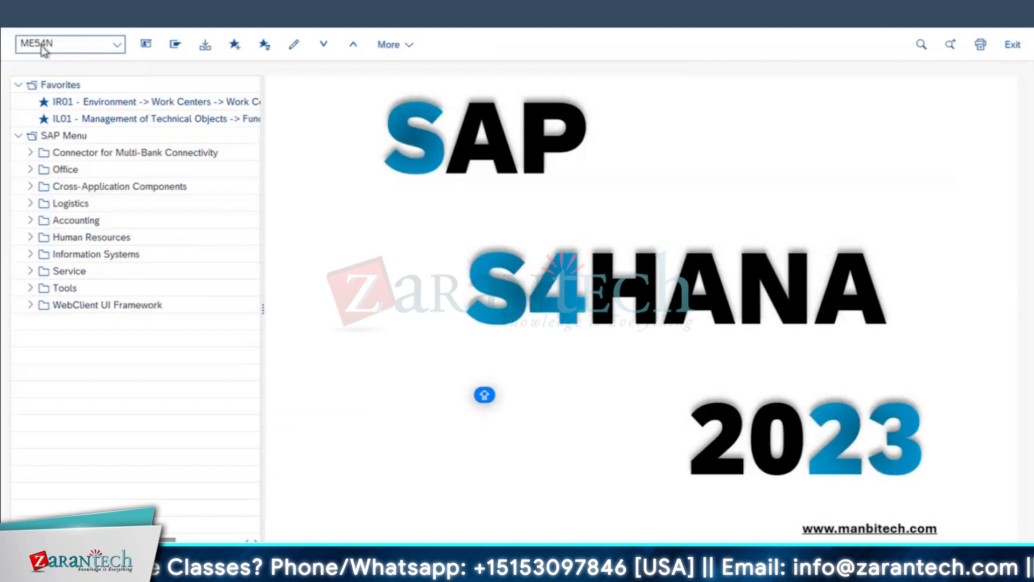
key("Return")
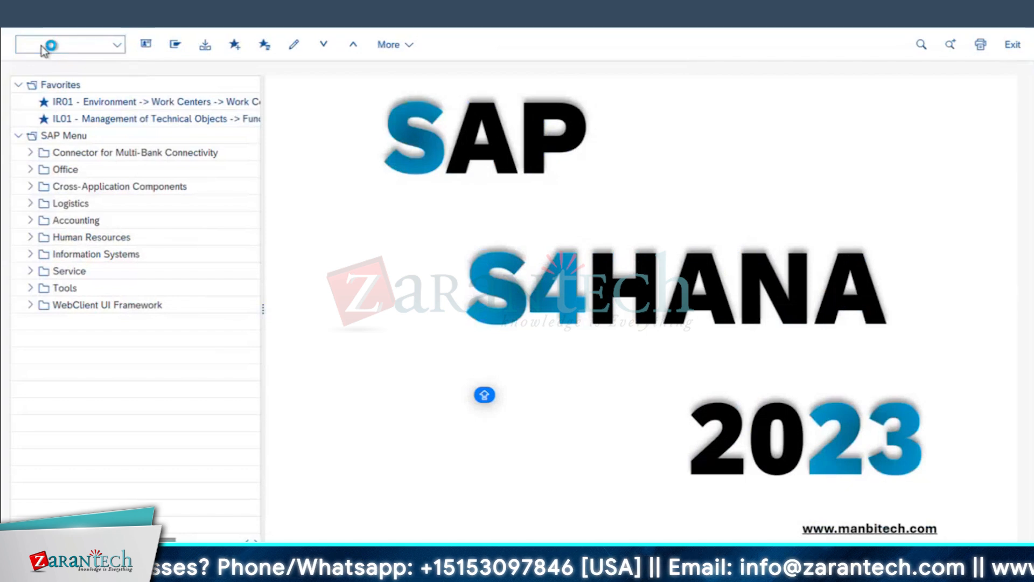
left_click(500, 531)
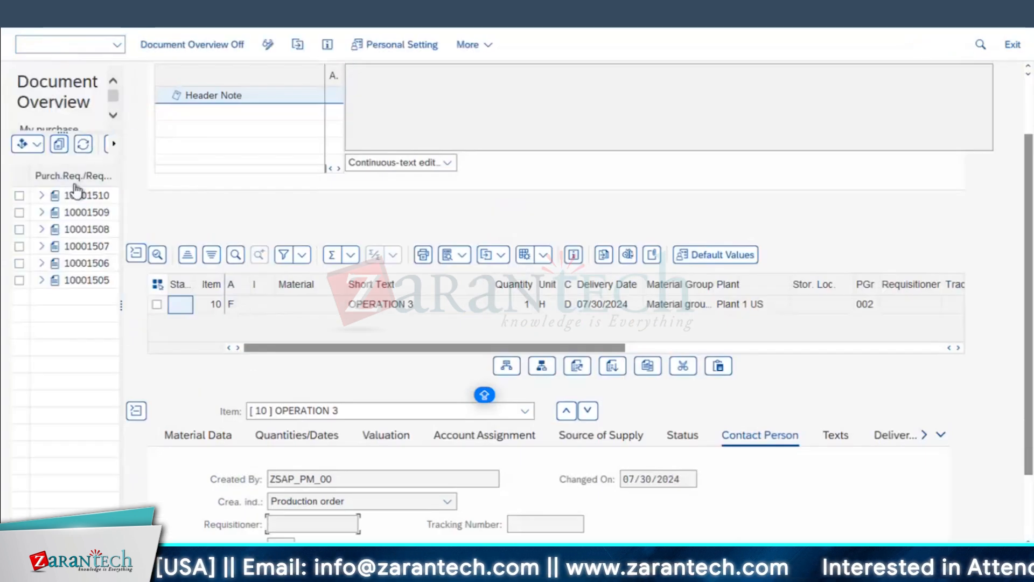
- Open purchase requisition 10001510 in the release session, put it into change mode and select item 20, Motor 1XX
left_click(296, 47)
key("Return")
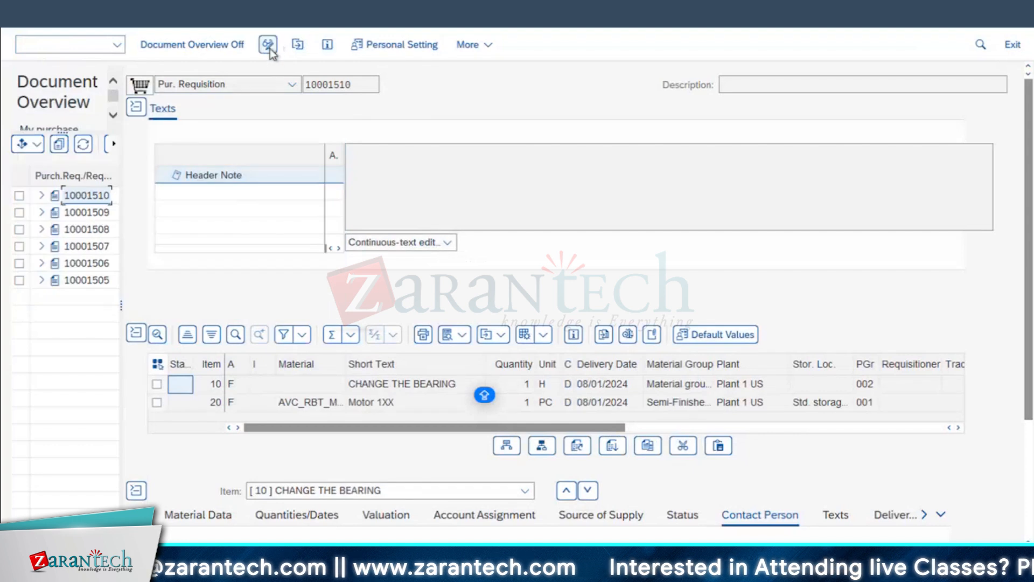
left_click_drag(769, 427, 864, 426)
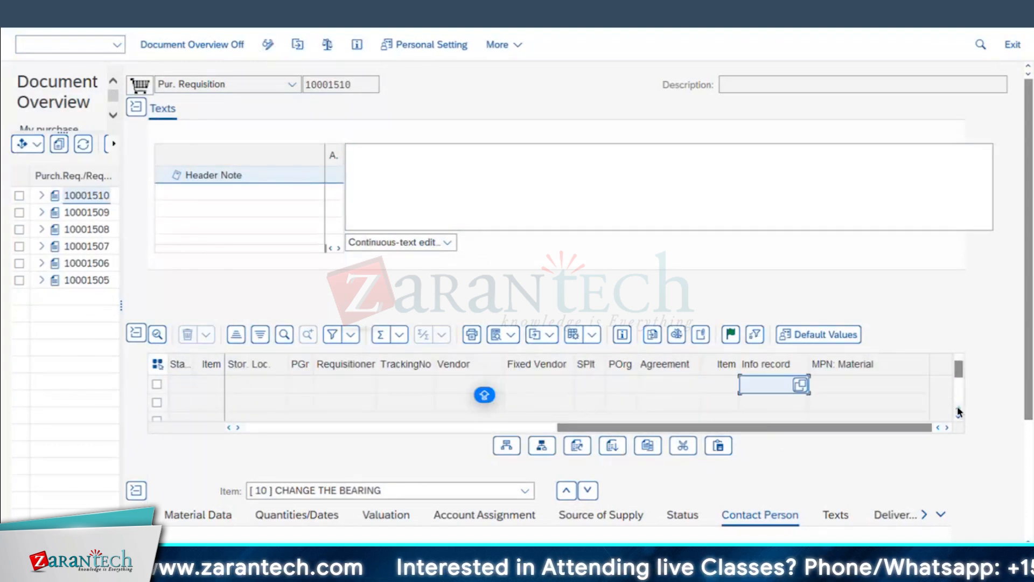
left_click(157, 403)
left_click(81, 10)
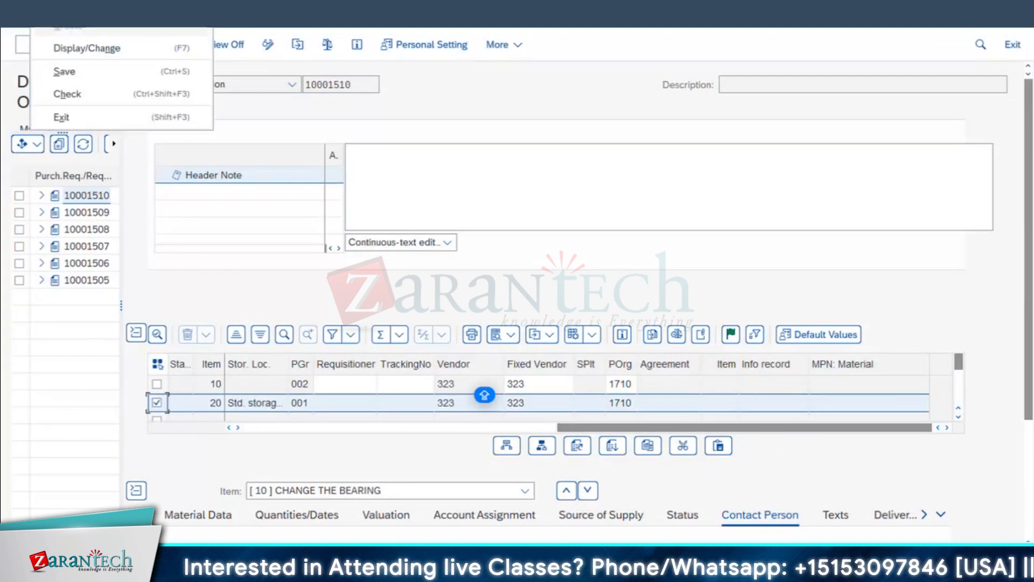
mouse_move(249, 10)
- Examine the approval details of item 10, CHANGE THE BEARING, and item 20, Motor 1XX
left_click(940, 516)
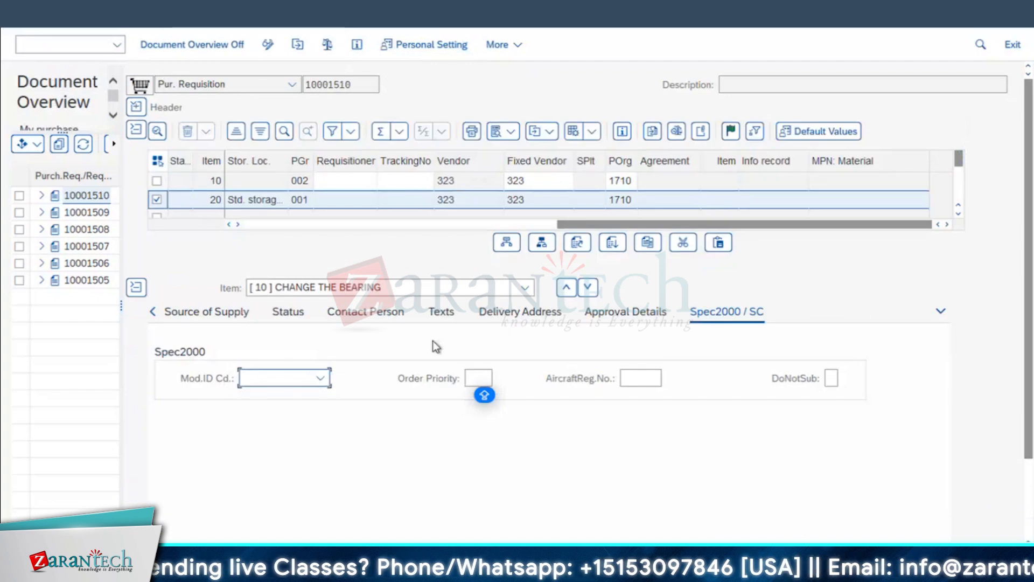
left_click(632, 316)
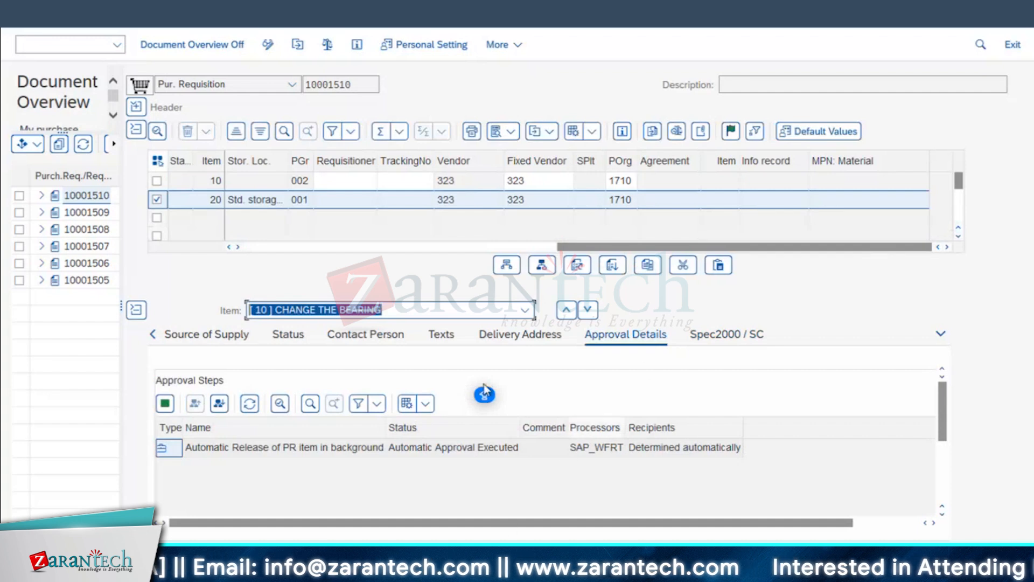
left_click(586, 310)
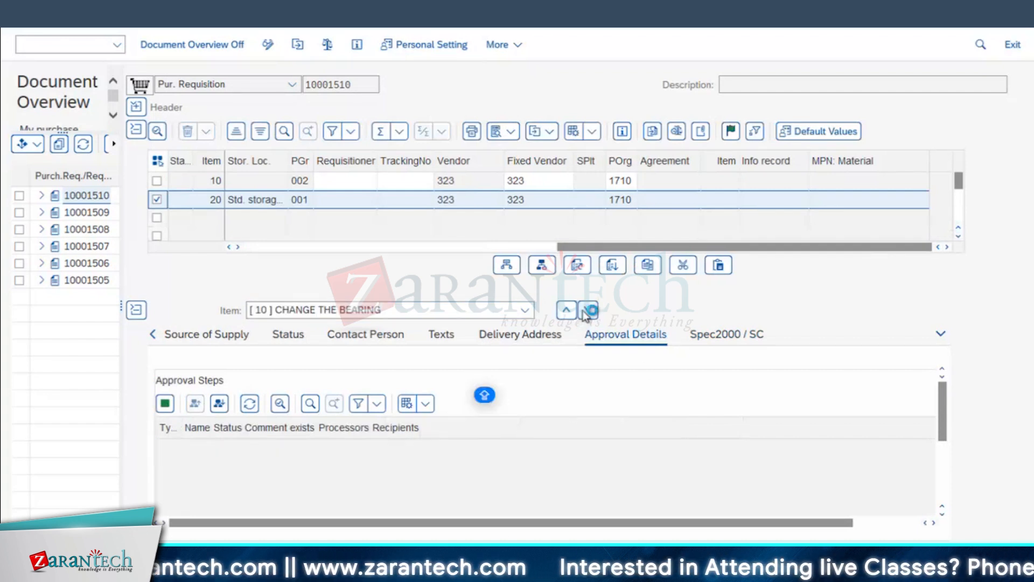
left_click(282, 515)
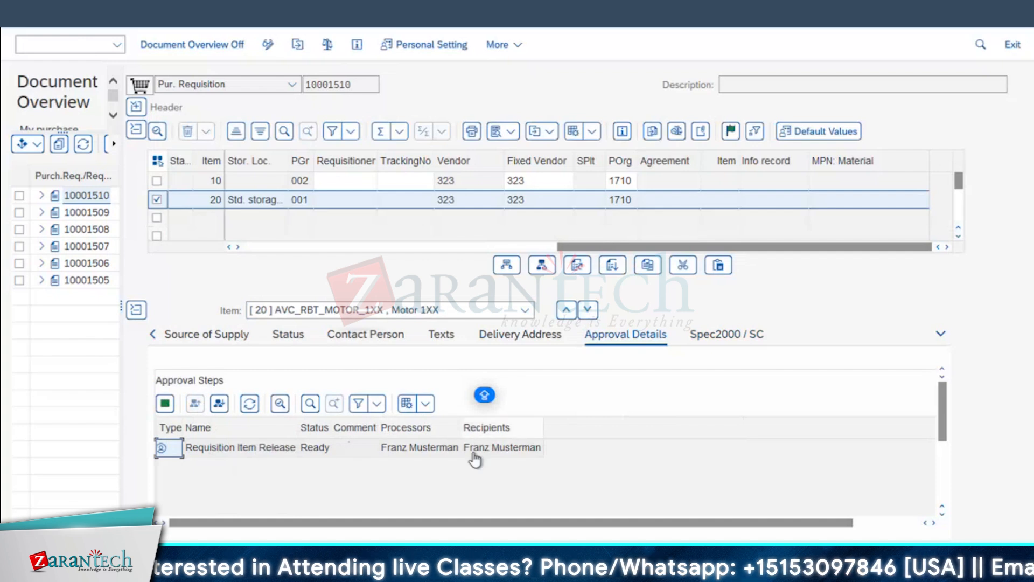
- Select item 20's Requisition Item Release approval step, try to save the requisition and dismiss the information message
left_click(425, 451)
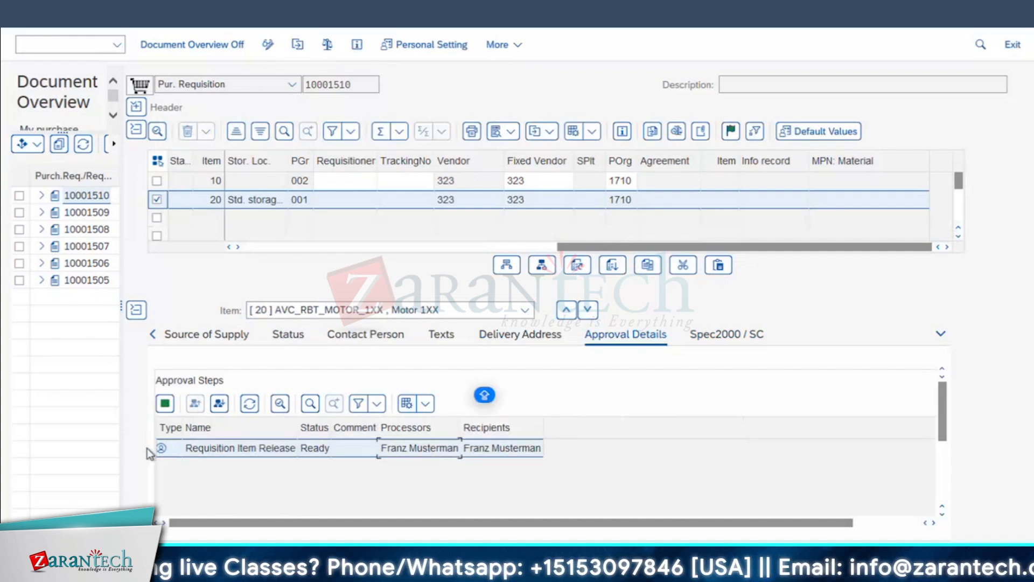
left_click(165, 404)
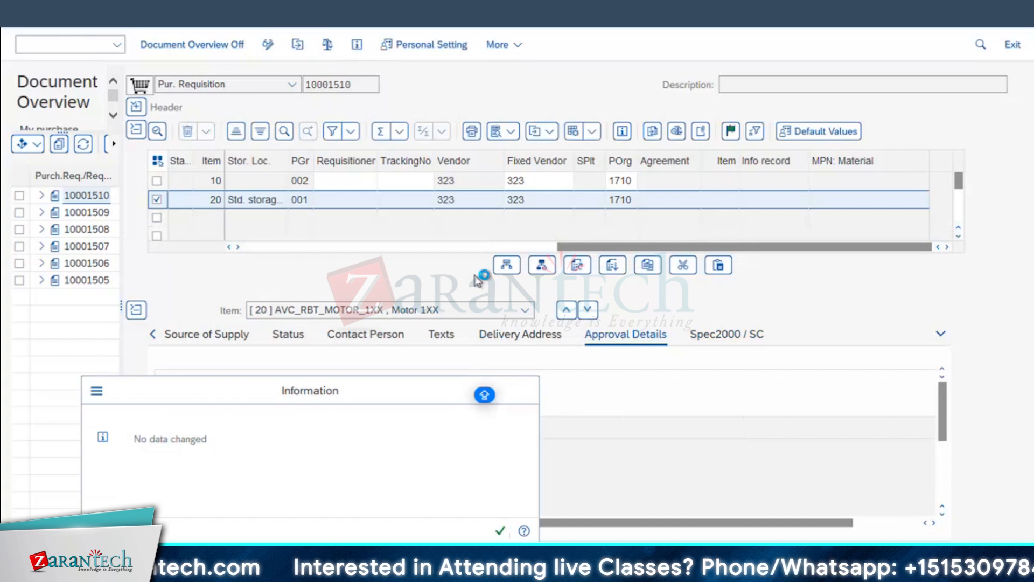
left_click(504, 531)
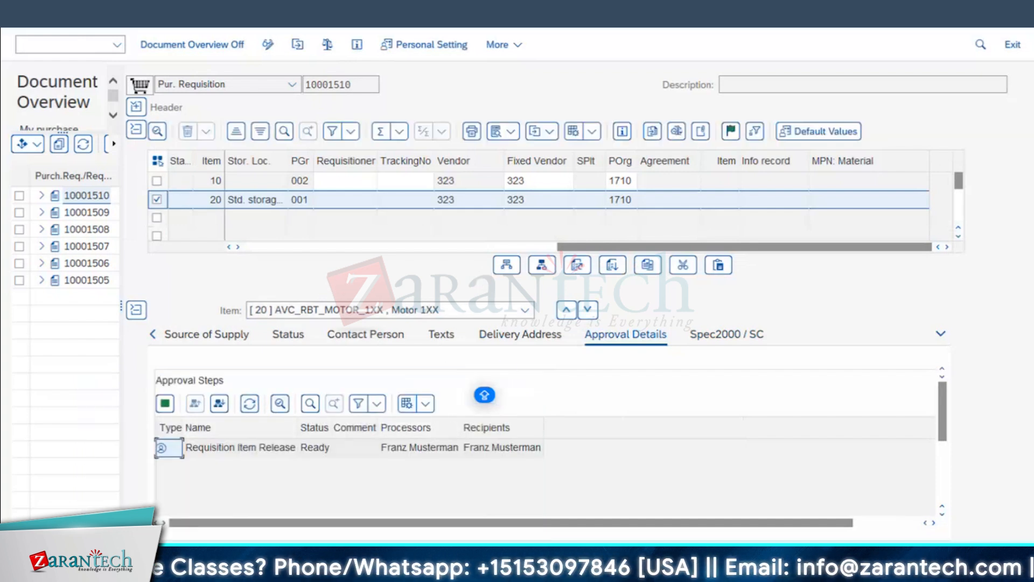
- Switch to the free SAP Easy Access session, run transaction ME22N, check the held standard purchase order and close its messages
left_click(237, 574)
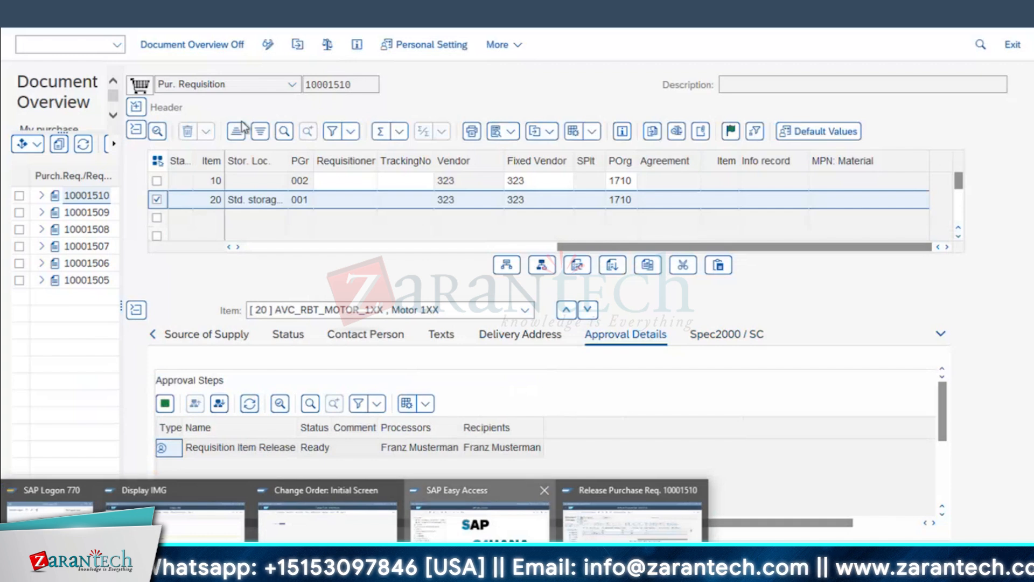
left_click(479, 515)
type("ME22N")
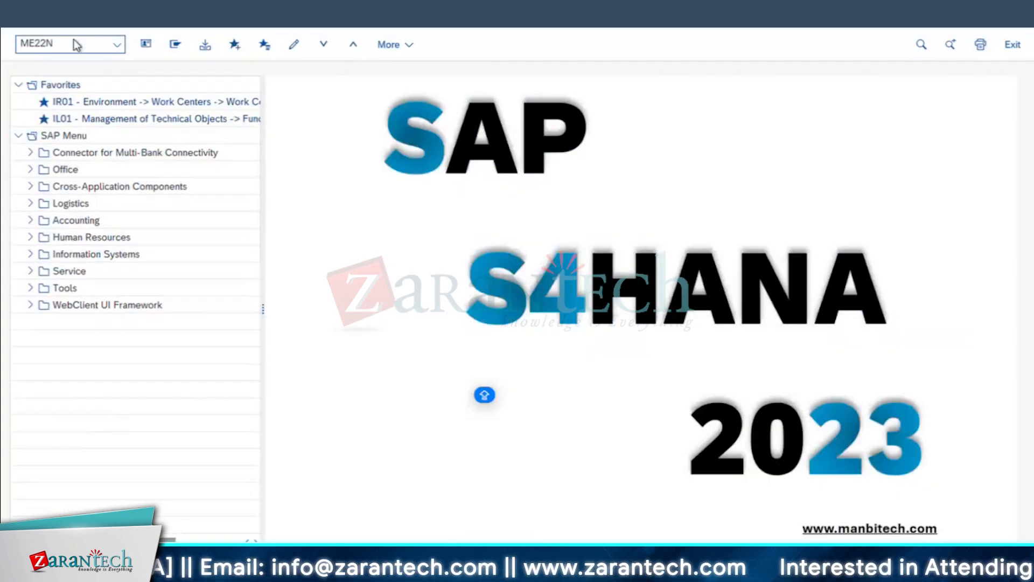
key("Return")
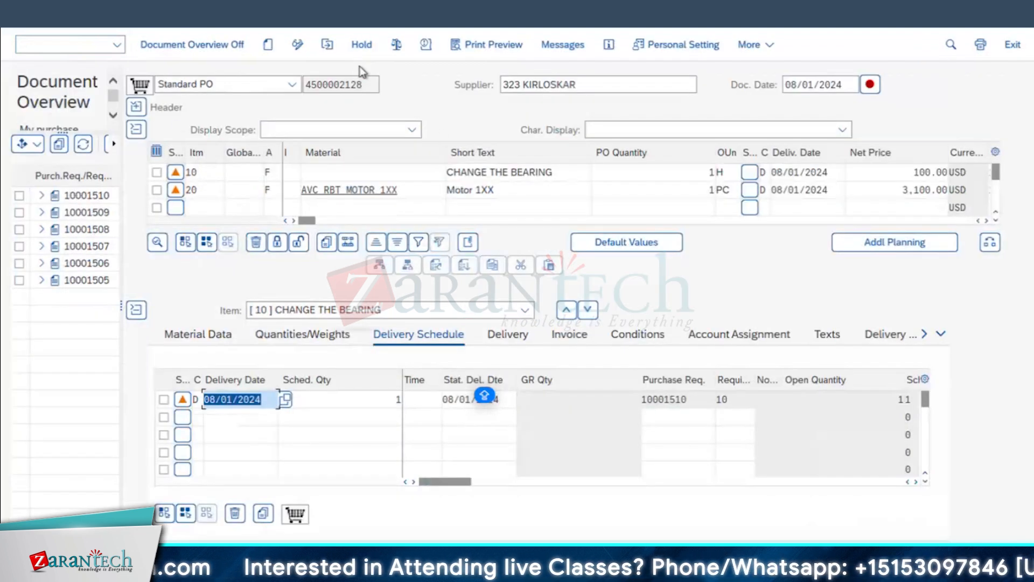
left_click(366, 47)
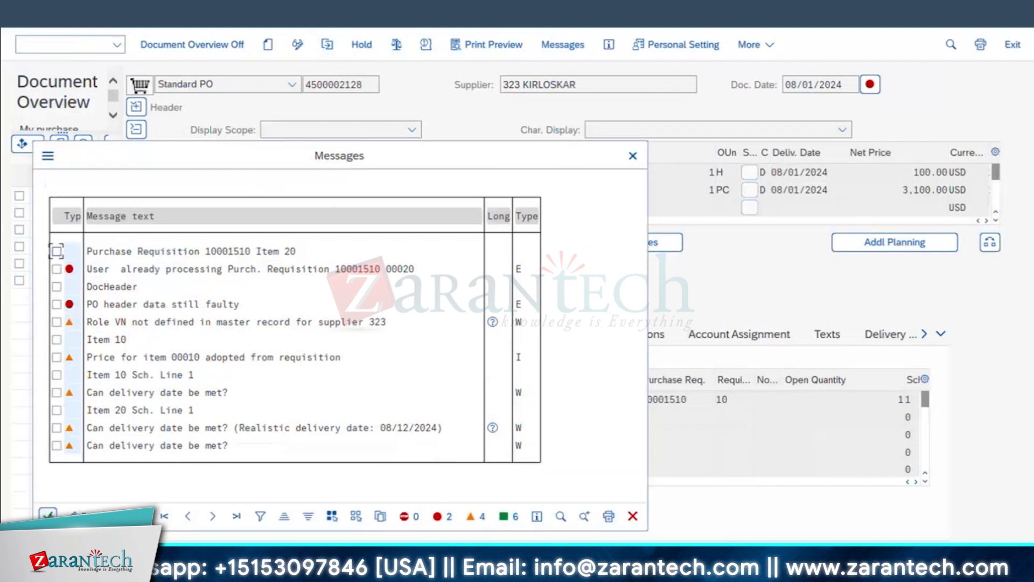
double_click(273, 397)
- Return to the release session for requisition 10001510, try to save it again and dismiss the information message
mouse_move(551, 524)
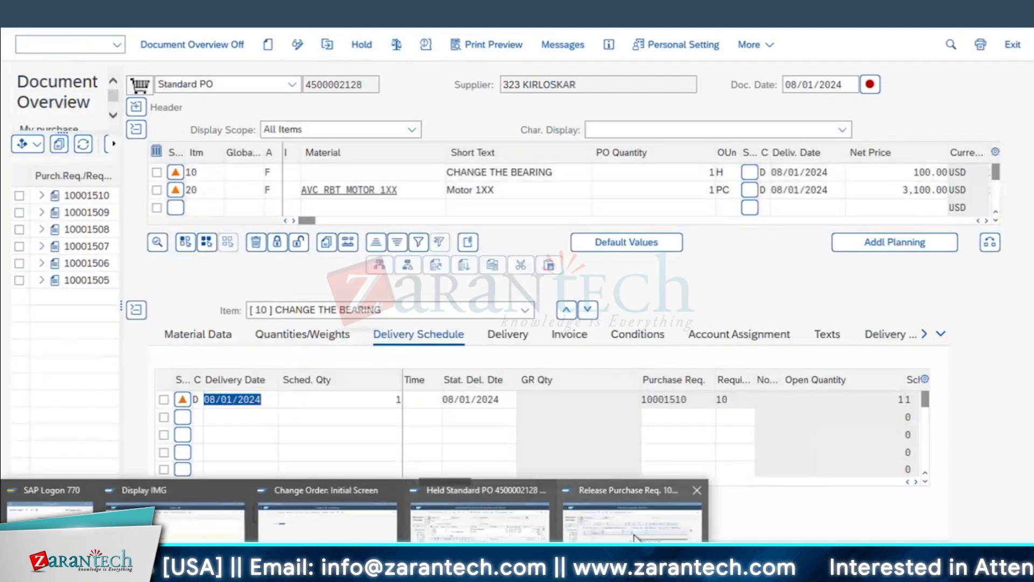
left_click(605, 517)
left_click(983, 554)
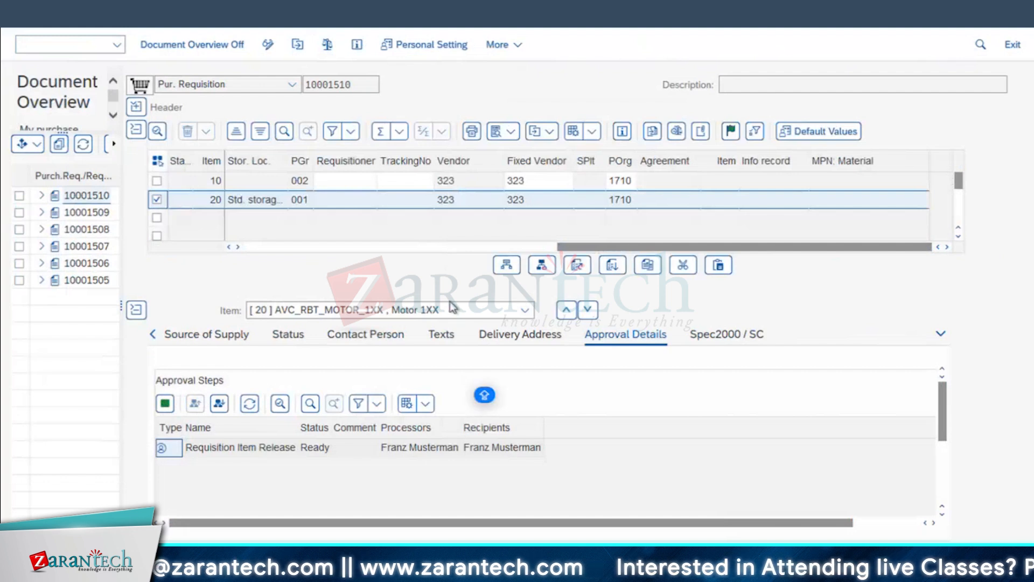
left_click(502, 528)
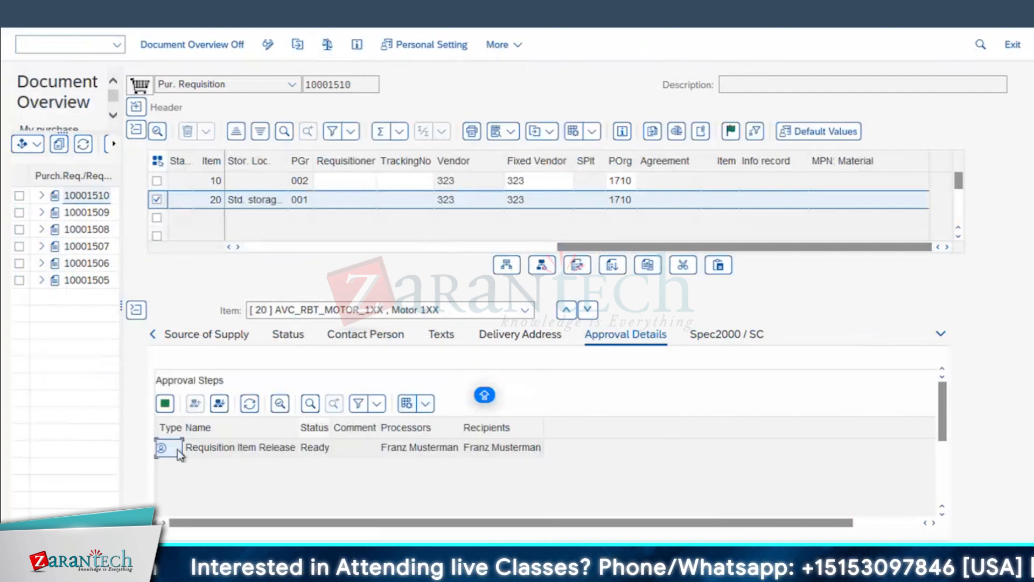
- View the details of item 20's Requisition Item Release step, retry saving and exit the release transaction
left_click(162, 448)
left_click(162, 448)
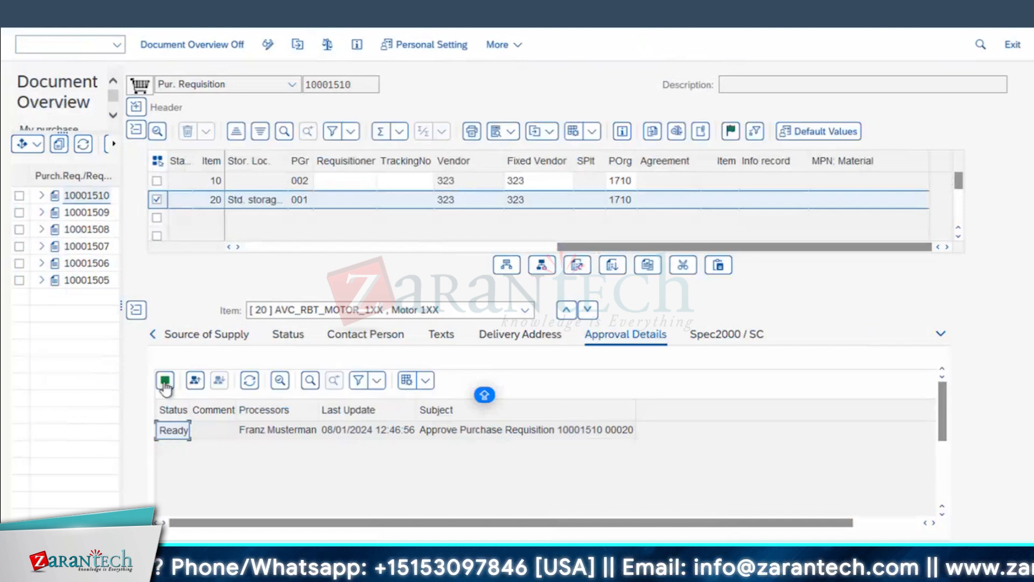
left_click(937, 561)
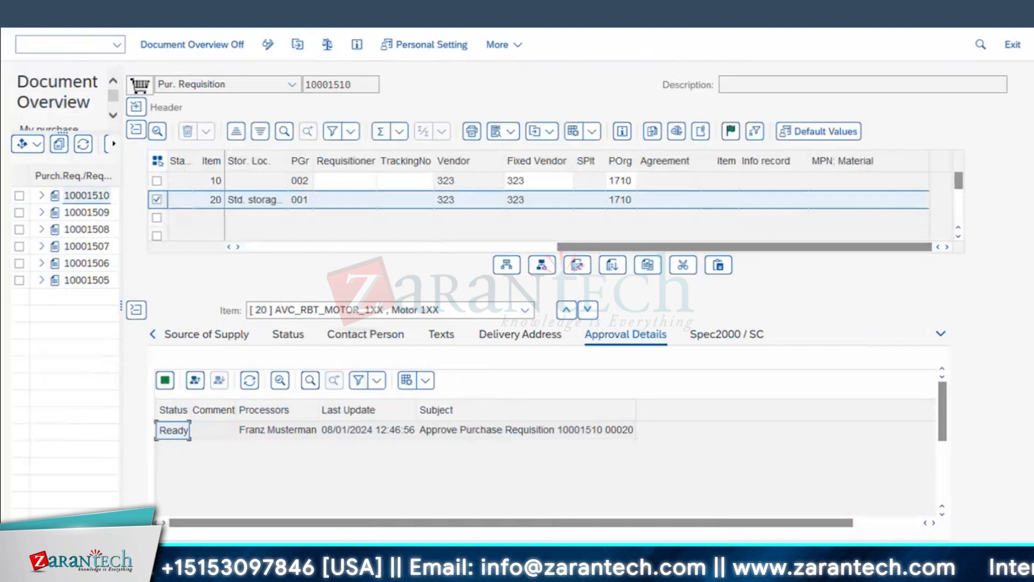
left_click(500, 531)
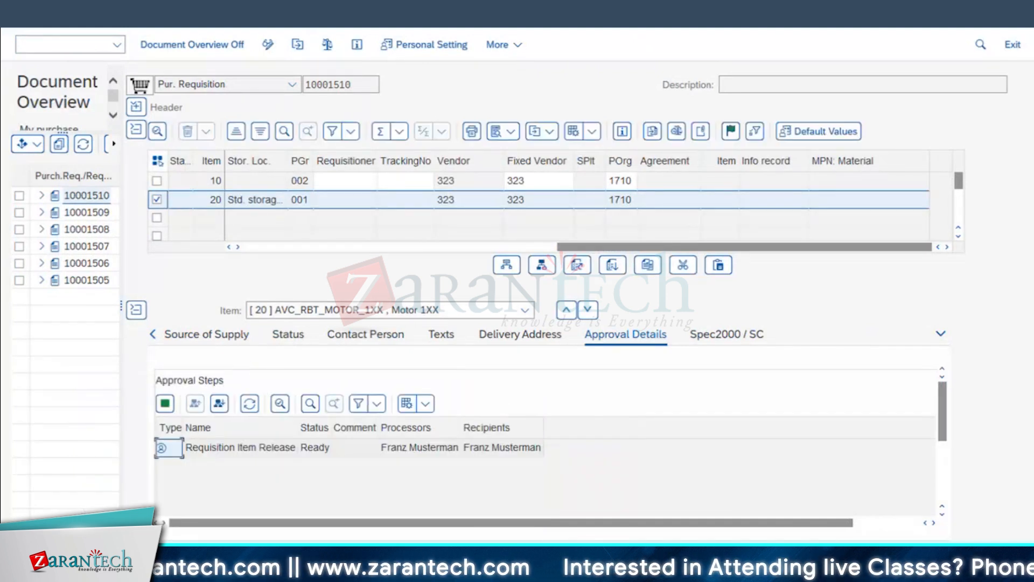
mouse_move(344, 570)
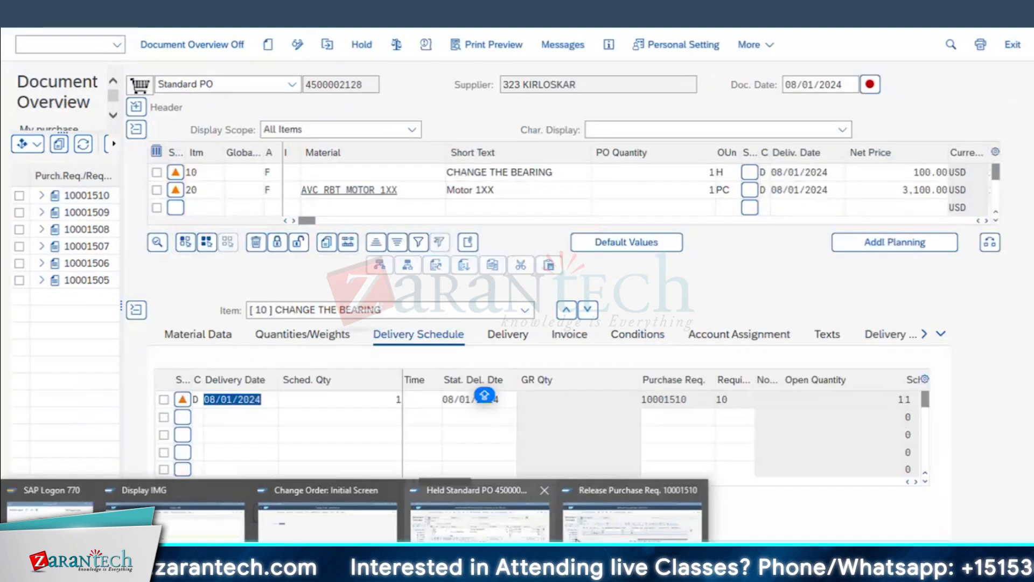
key("F3")
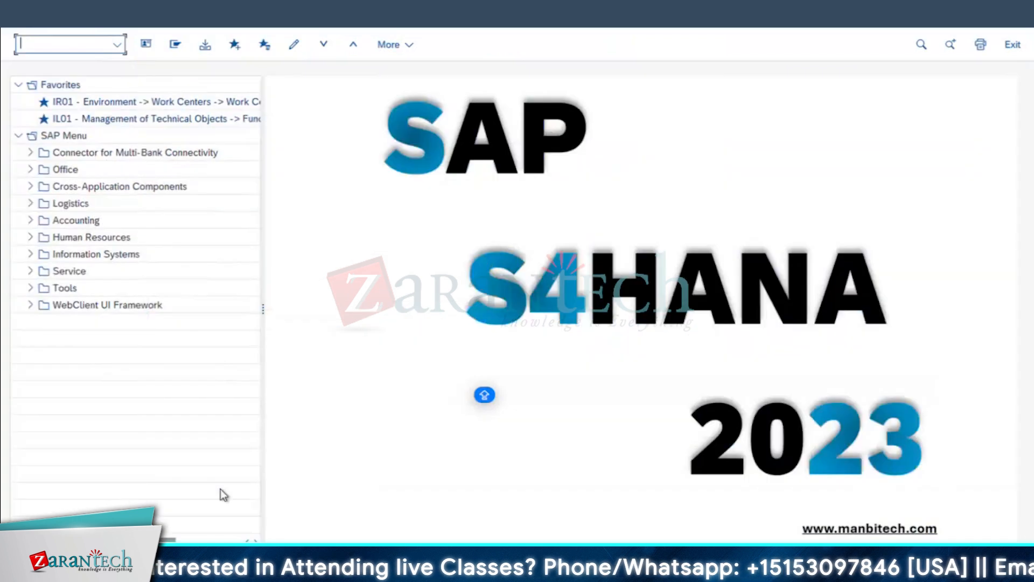
- Recheck the held purchase order, review and close its messages, and exit the order without saving
left_click(487, 509)
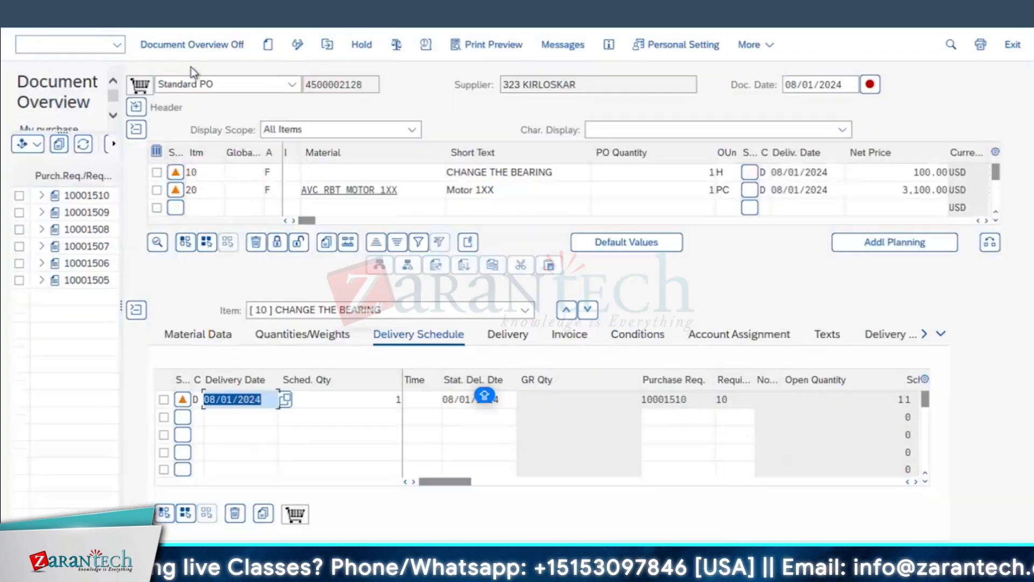
left_click(396, 45)
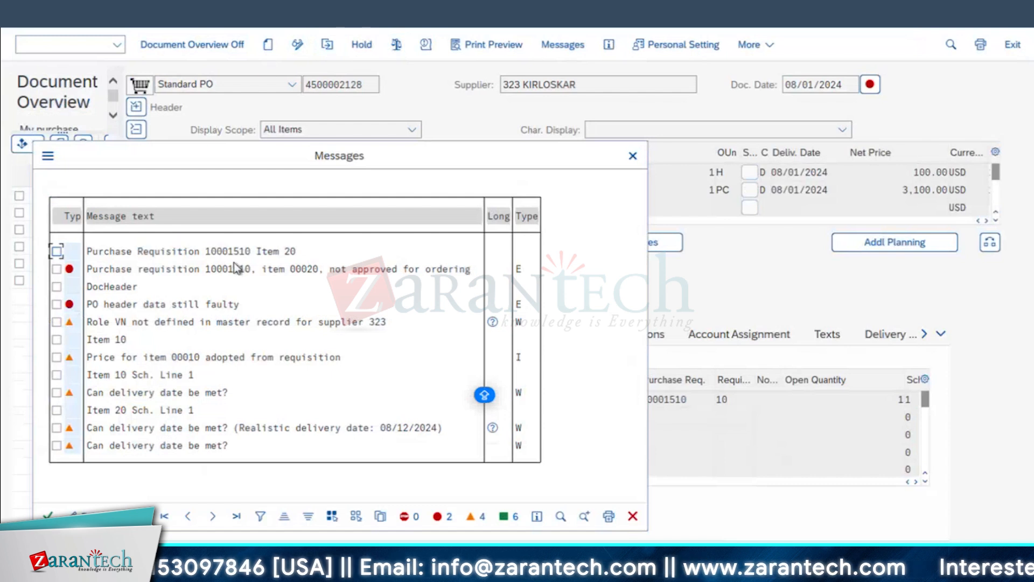
left_click(48, 516)
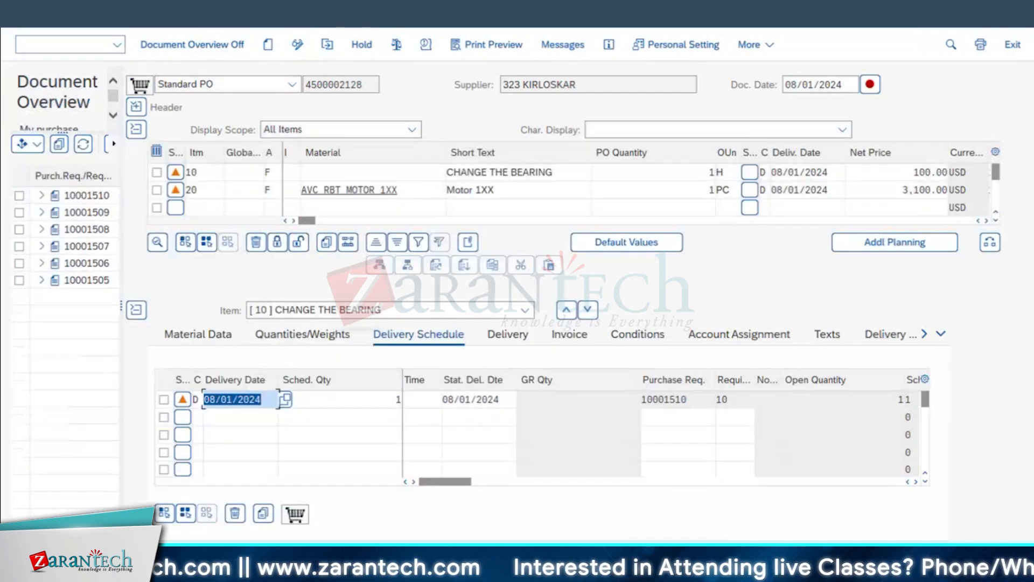
left_click(20, 19)
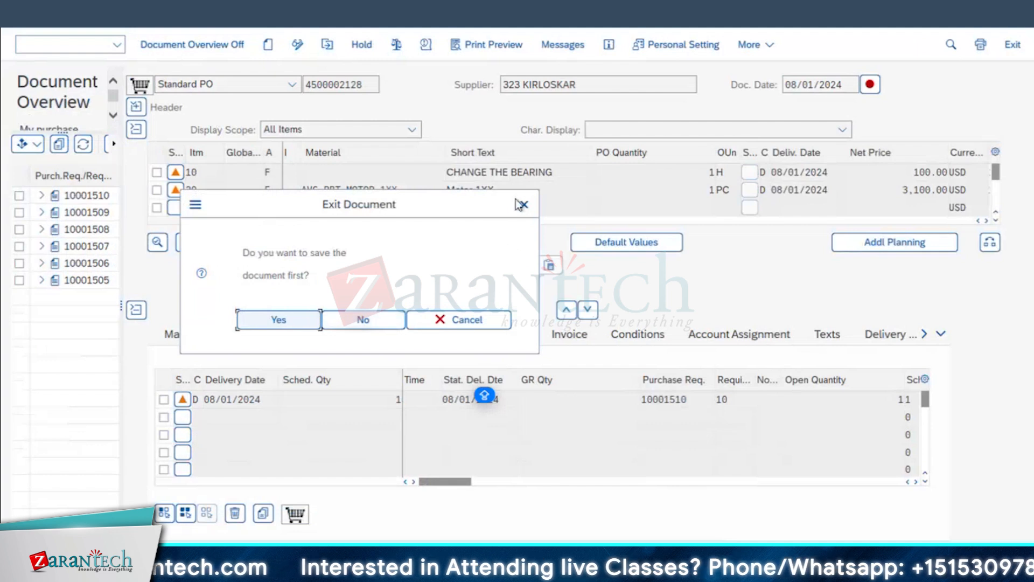
left_click(364, 320)
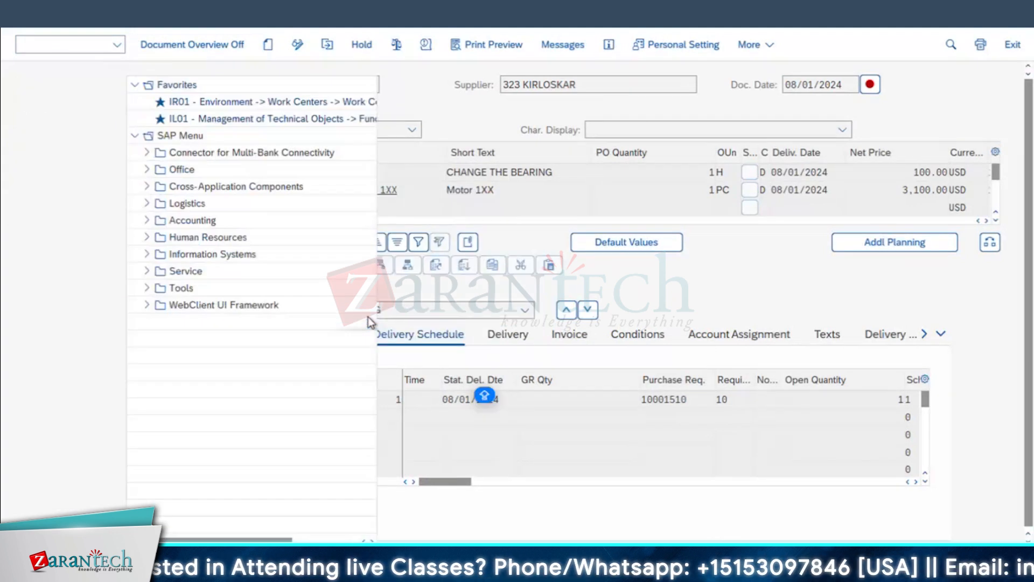
- Switch to the Change Order session and open maintenance order 4001021
left_click(353, 569)
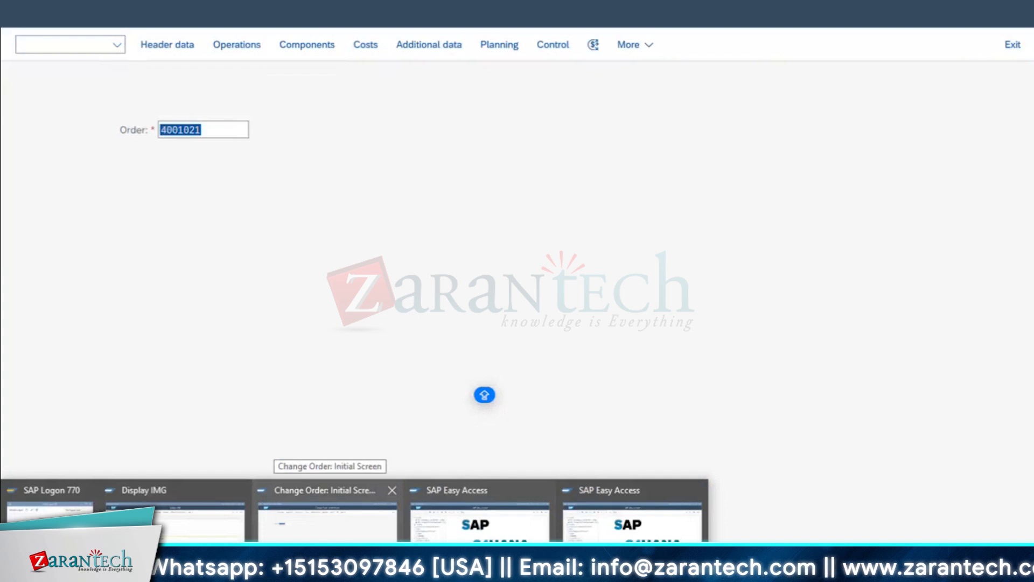
mouse_move(347, 535)
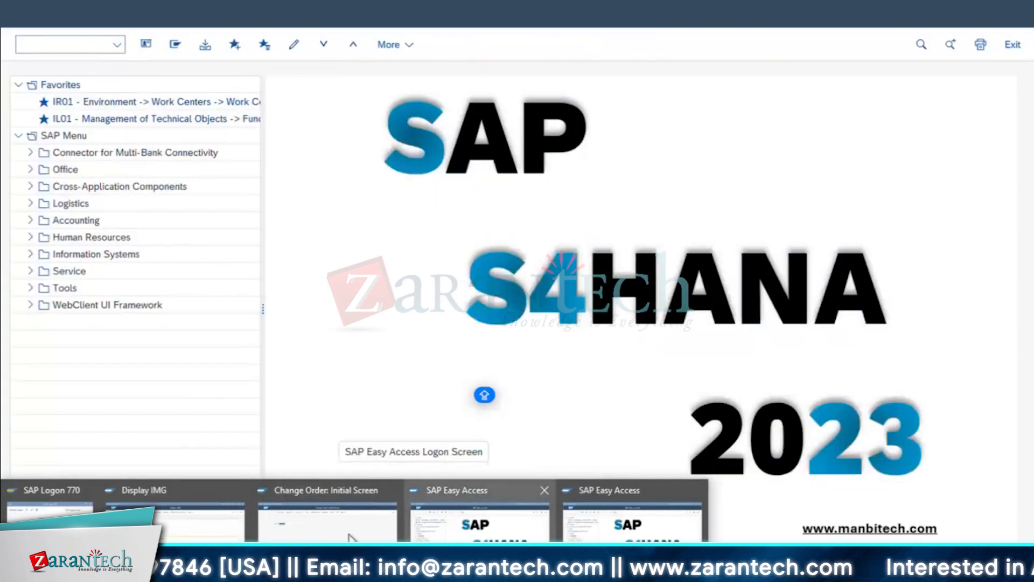
left_click(330, 526)
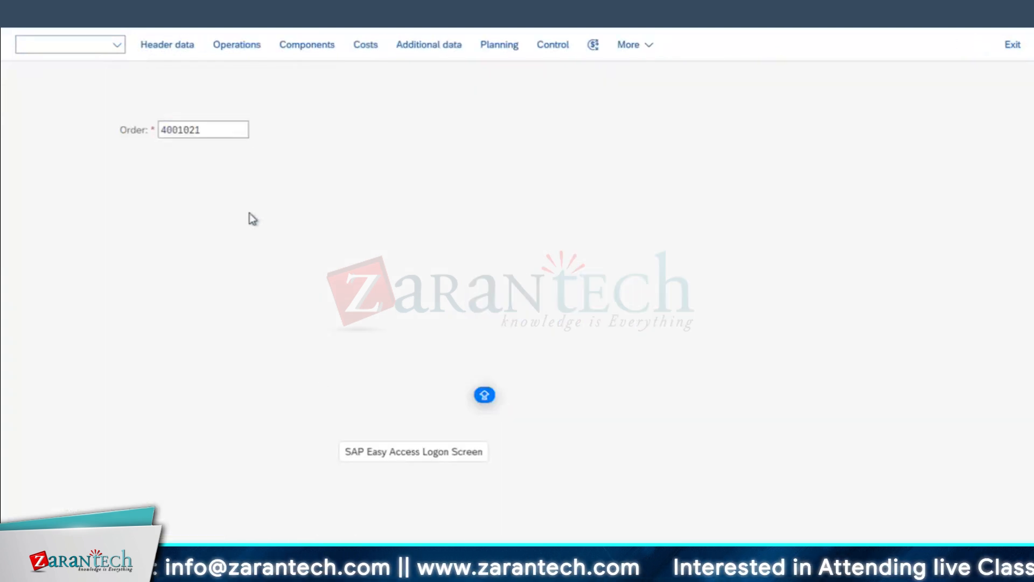
key("Return")
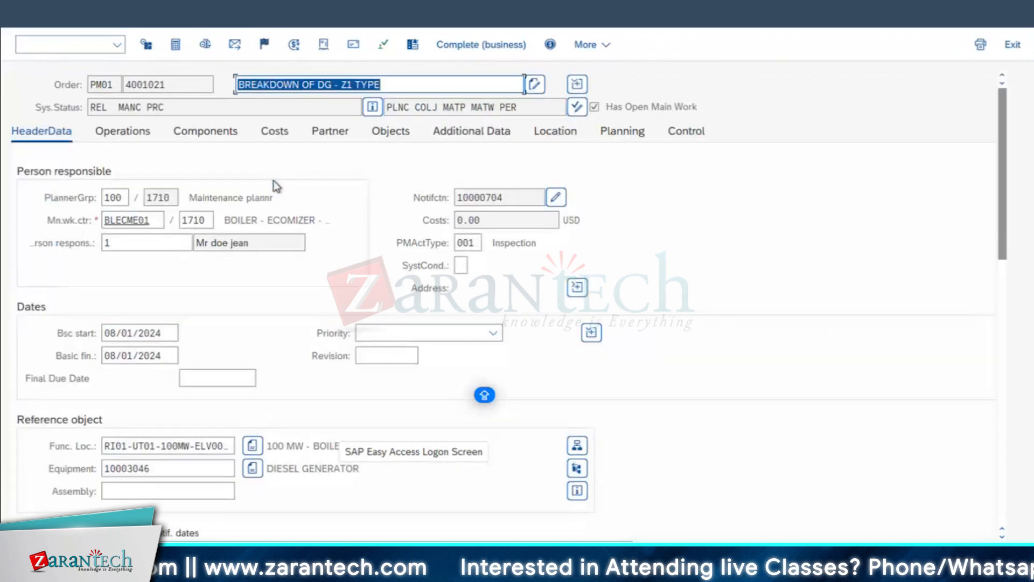
- Try twice to delete component 0030, AVC_RBT_MOTOR_1XX, from the maintenance order's component list, dismissing the information message each time
left_click(207, 131)
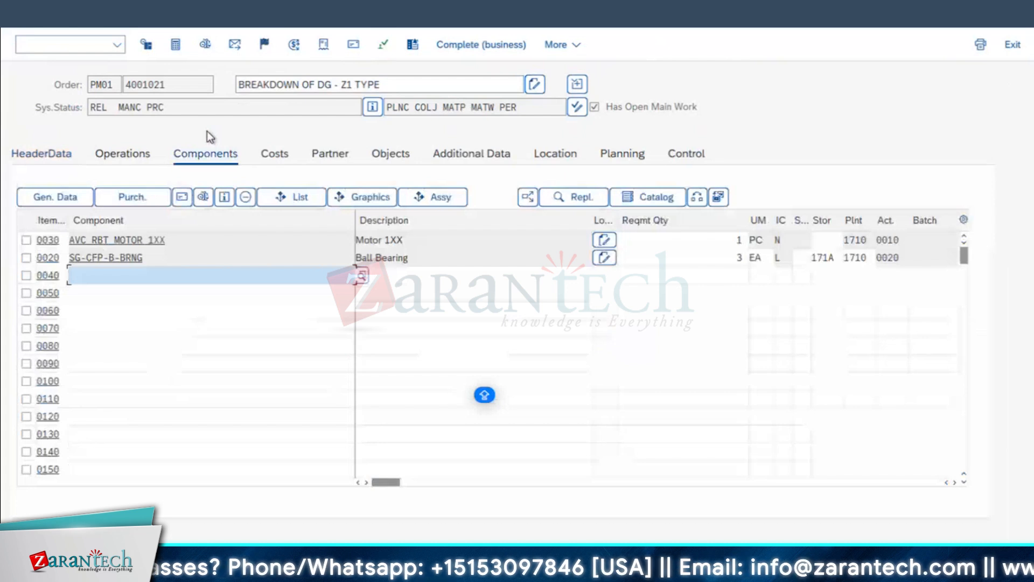
left_click(245, 197)
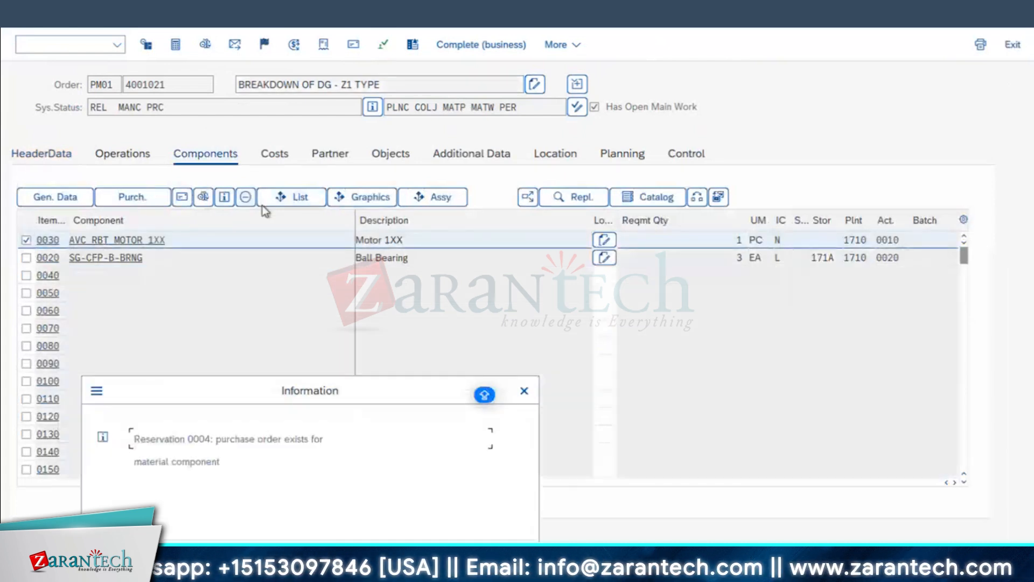
key("Return")
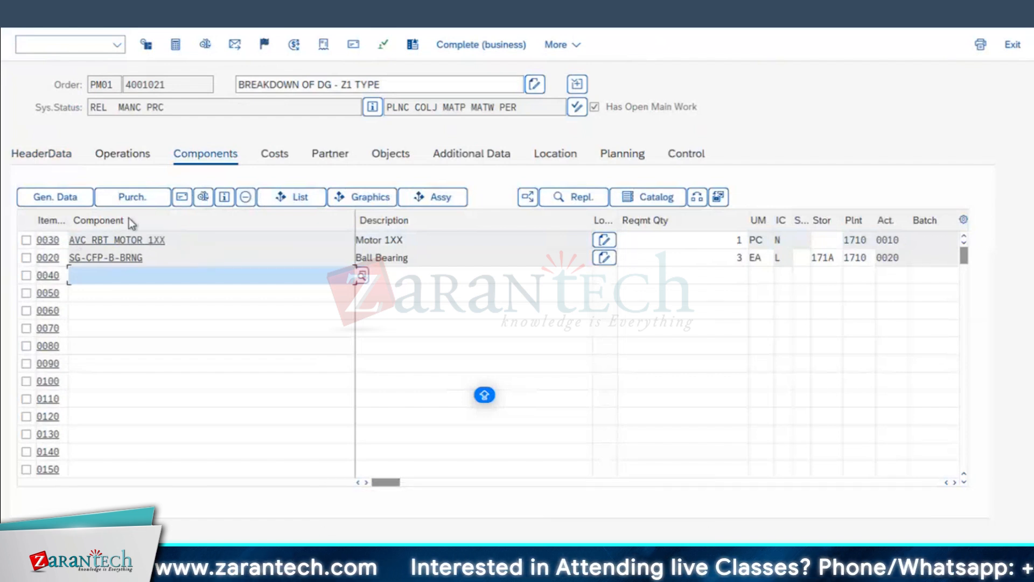
left_click(25, 240)
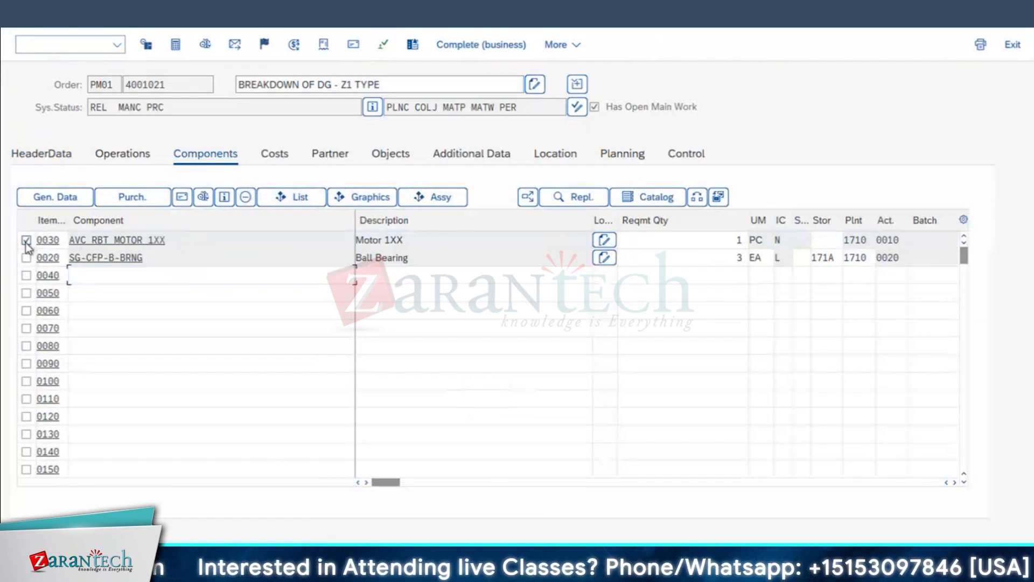
left_click(245, 197)
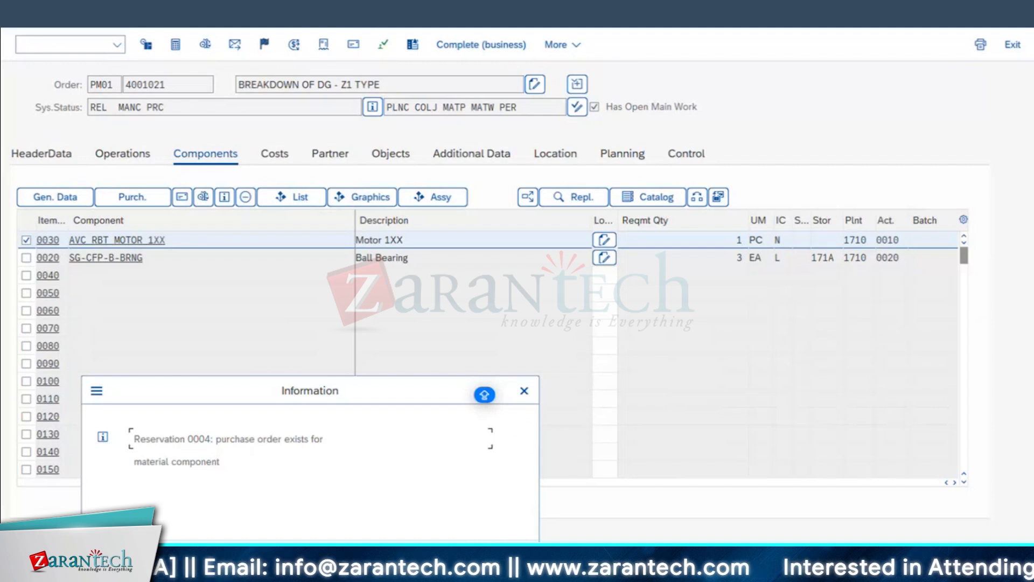
key("Return")
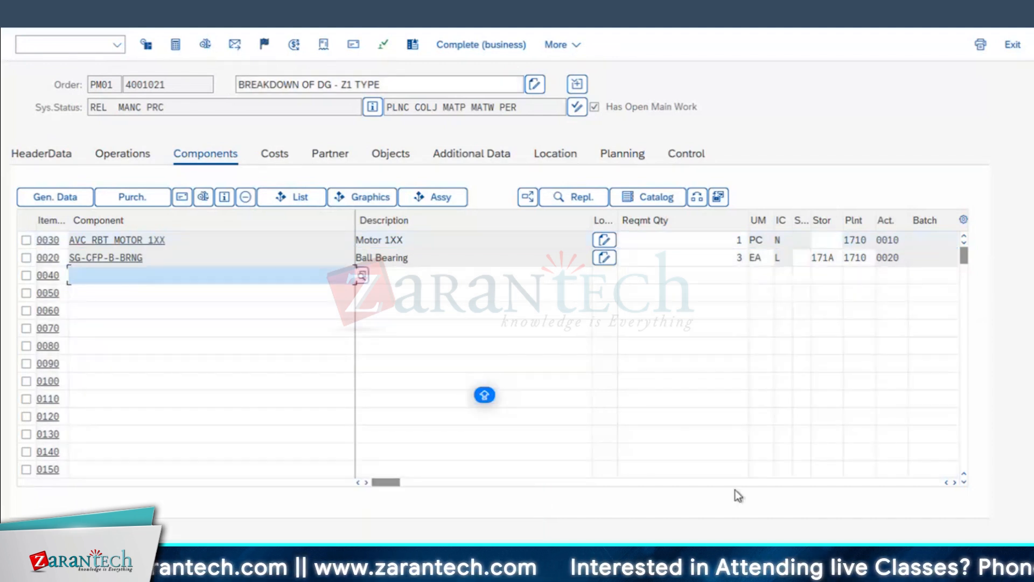
- Examine the procurement category and other component data in the order's component list, and return to the Change Order initial screen
left_click(952, 483)
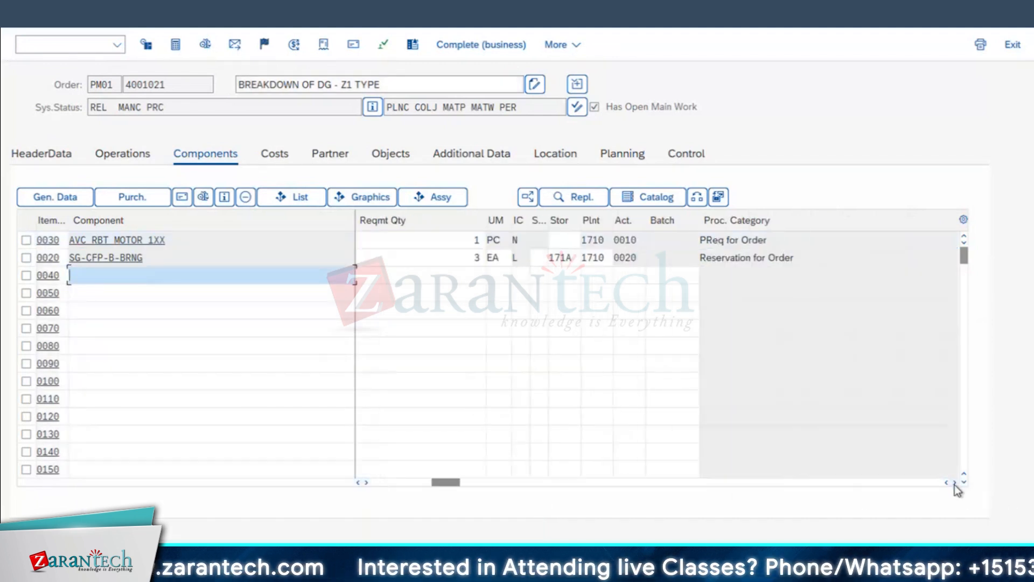
left_click(951, 482)
left_click(952, 483)
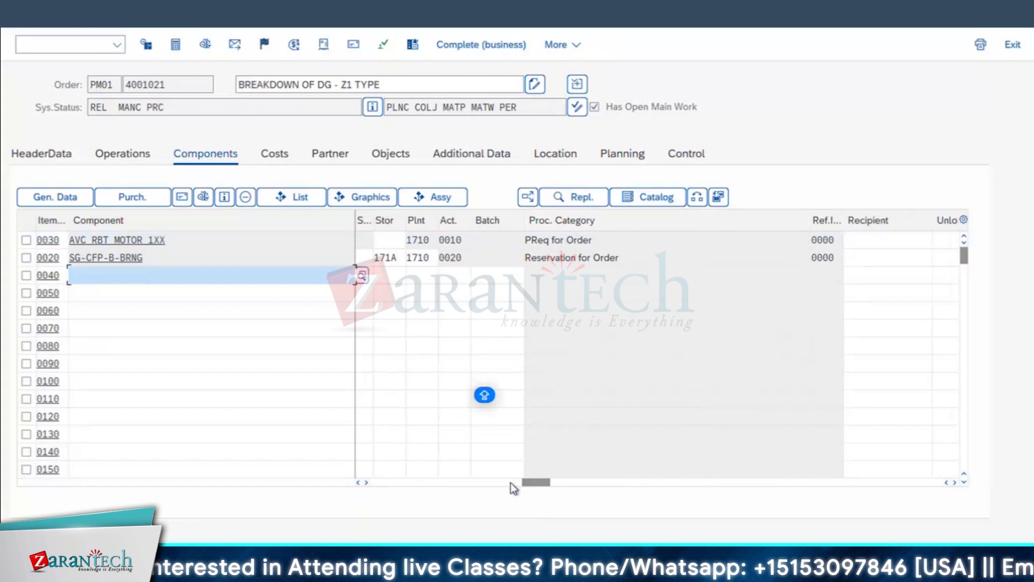
left_click_drag(536, 482, 350, 492)
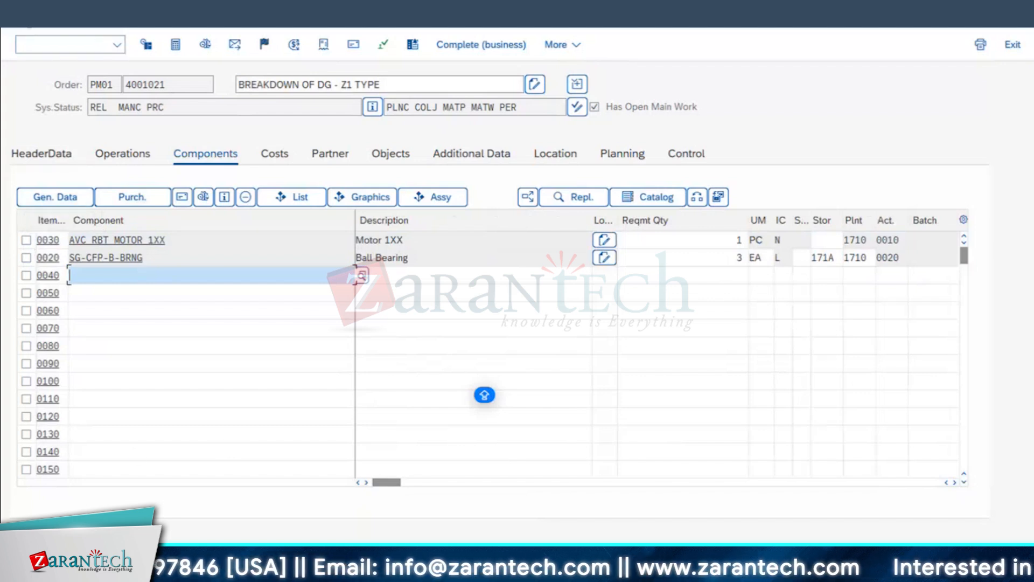
left_click(27, 24)
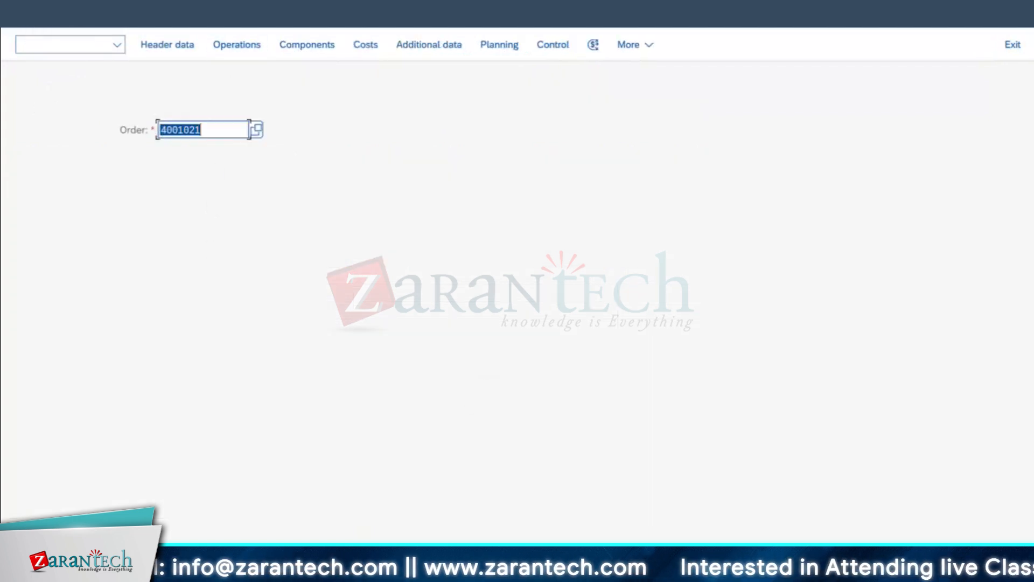
- Switch to a free SAP Easy Access session and open the purchase order change transaction ME22N
left_click(222, 569)
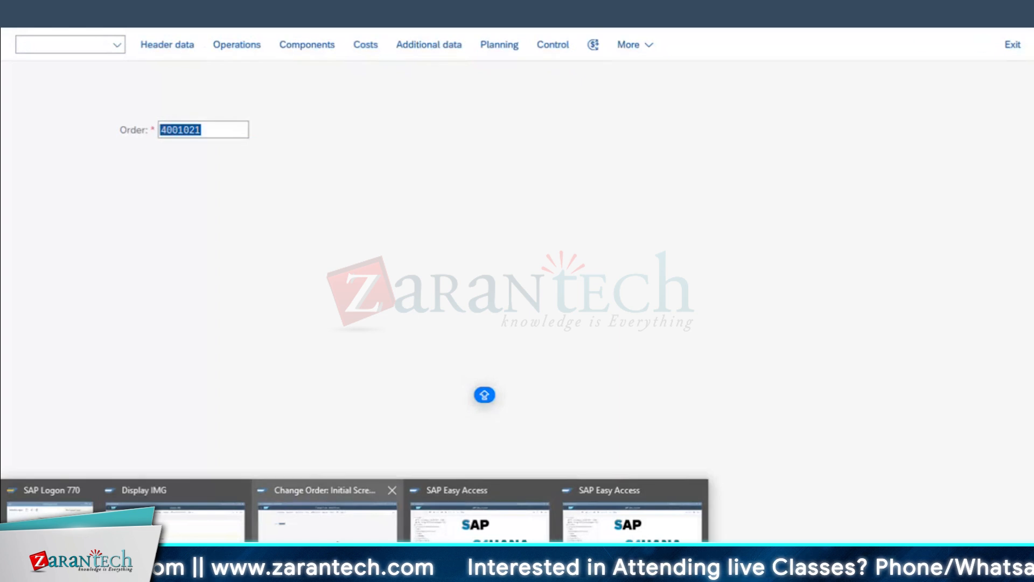
left_click(473, 529)
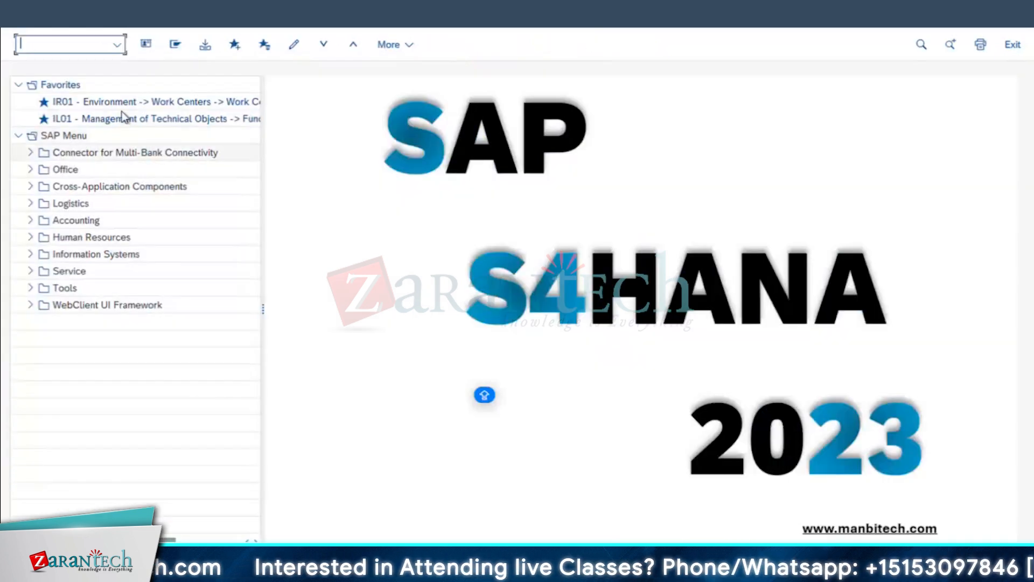
type("ME22")
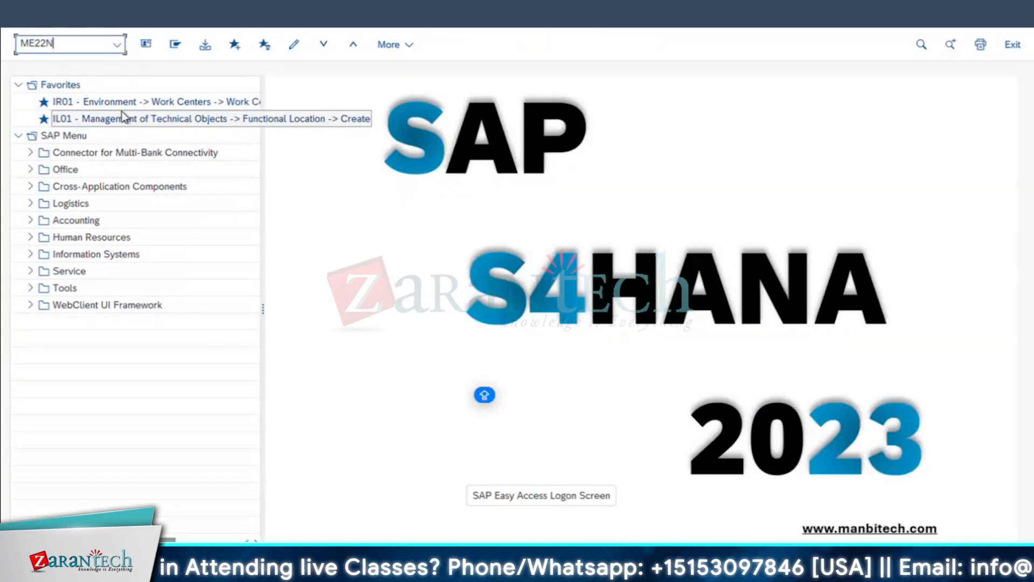
type("N")
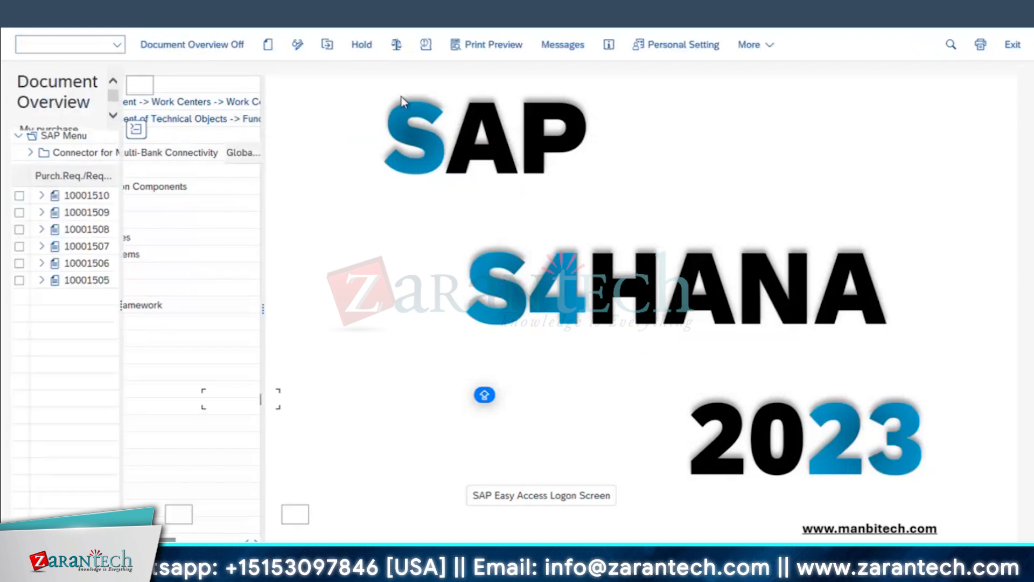
- Delete item 20, Motor 1XX, from the standard purchase order, confirm the deletion and save the order
left_click(157, 190)
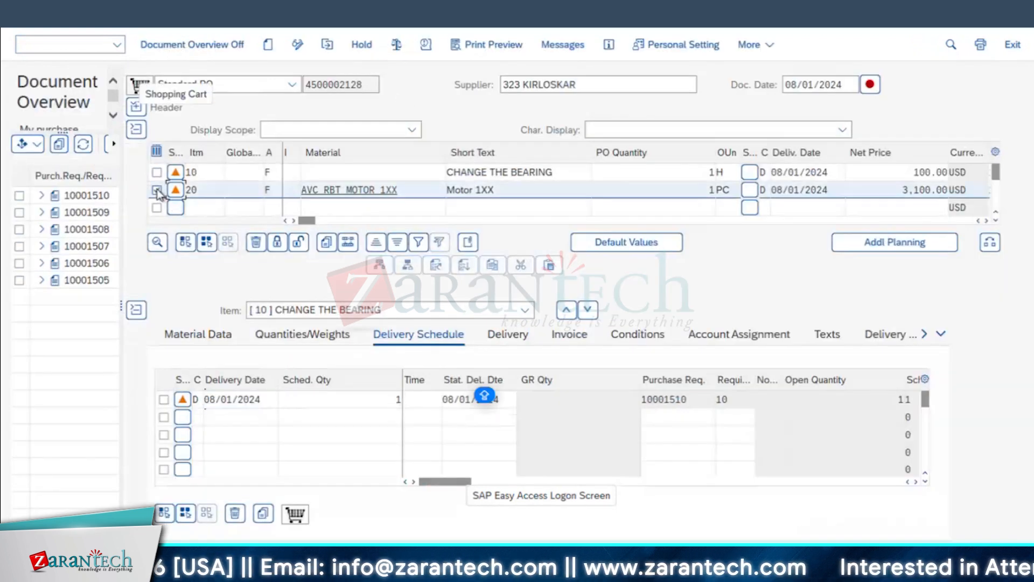
left_click(257, 243)
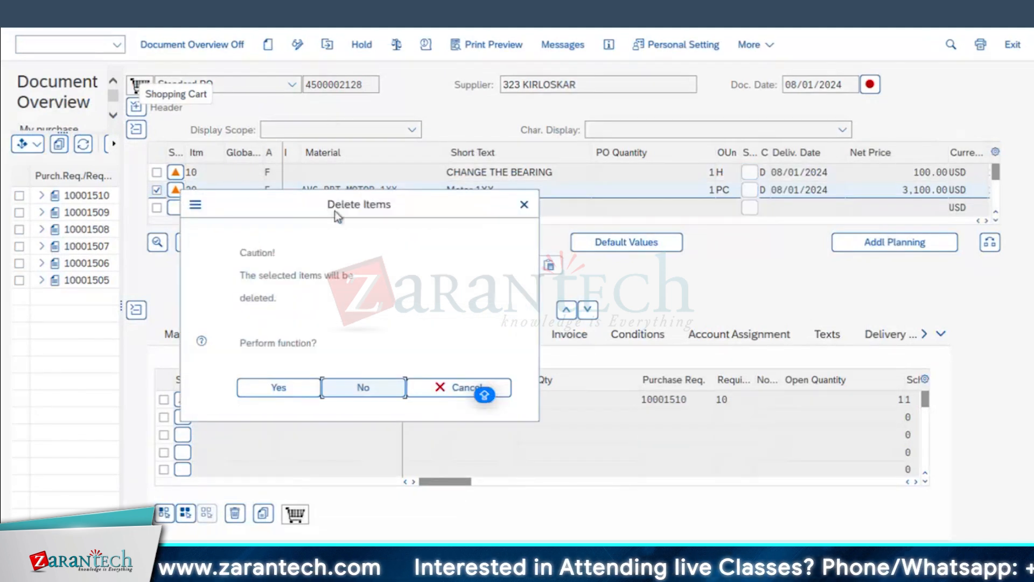
left_click(287, 387)
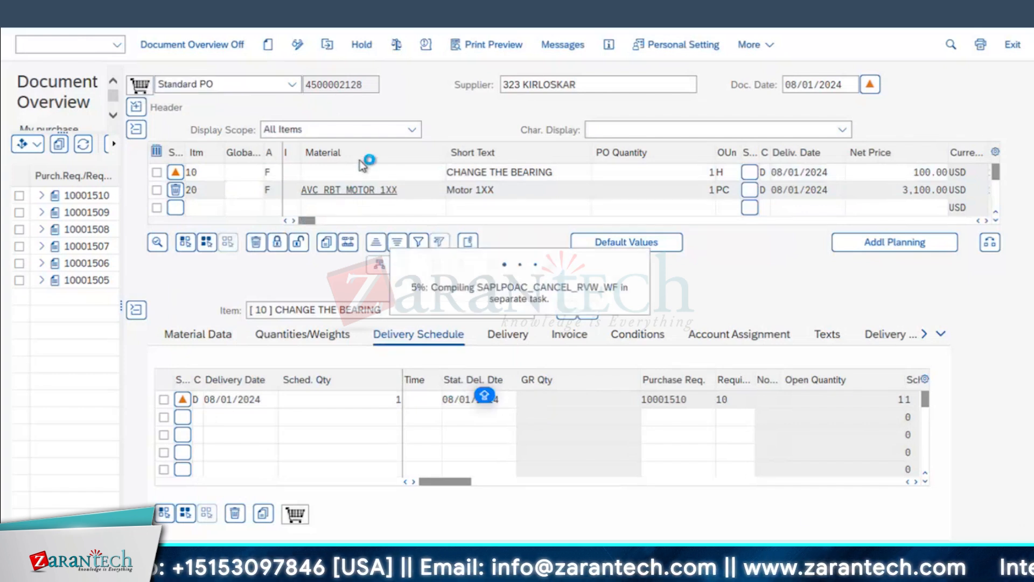
left_click(290, 342)
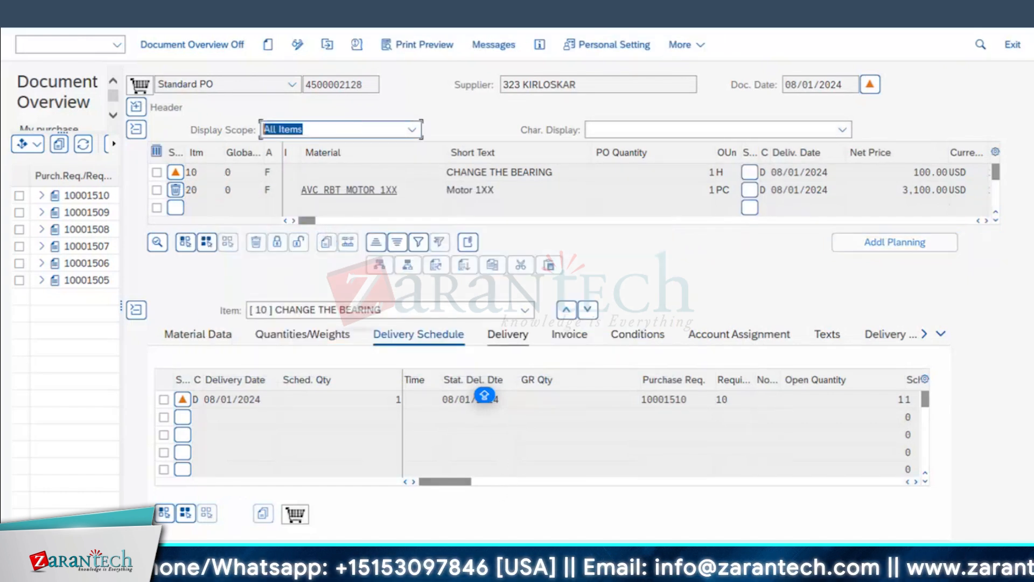
- Return to the purchase order session and end the transaction with /n
left_click(358, 569)
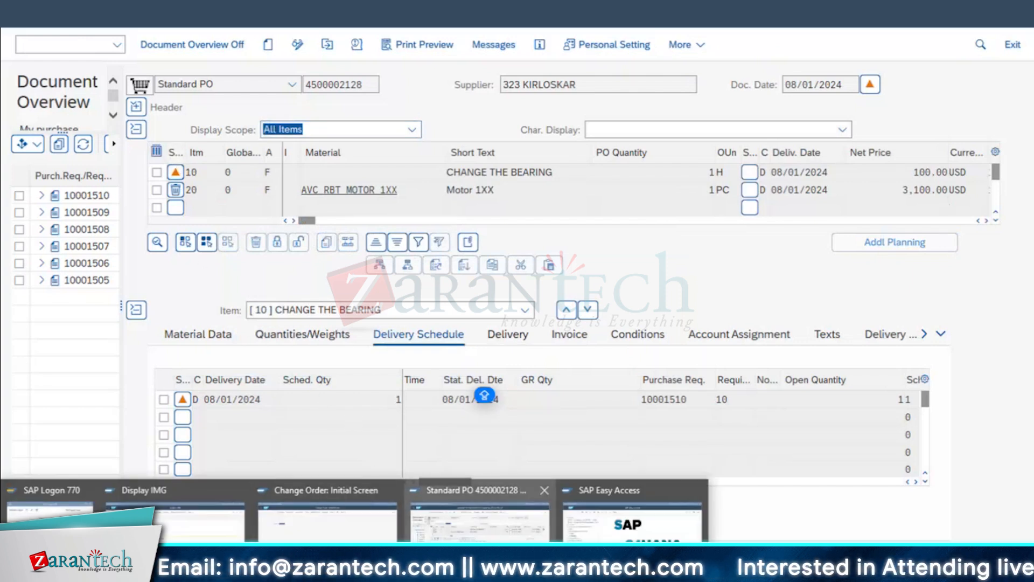
left_click(480, 517)
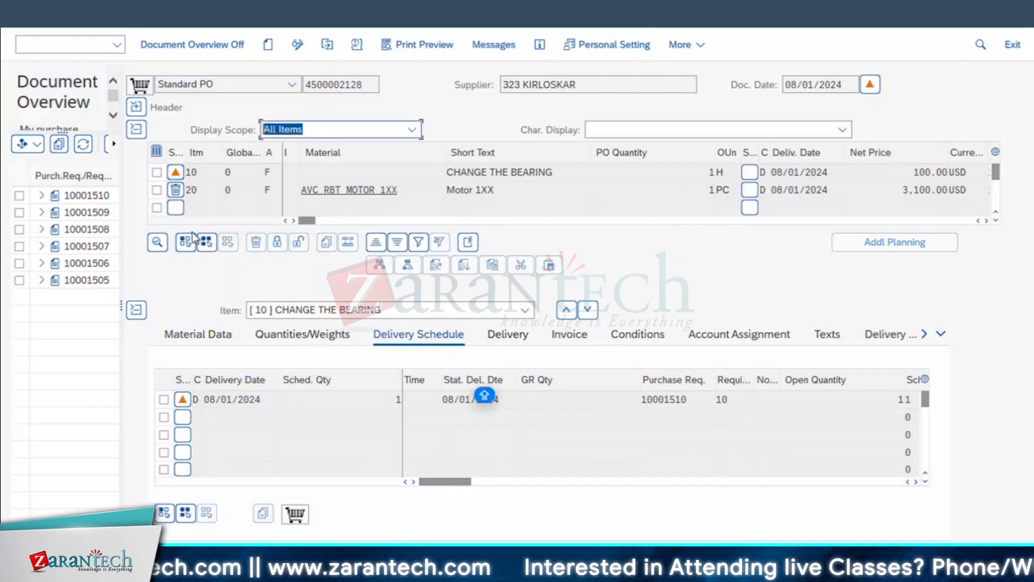
left_click(66, 45)
type("/n")
key("Return")
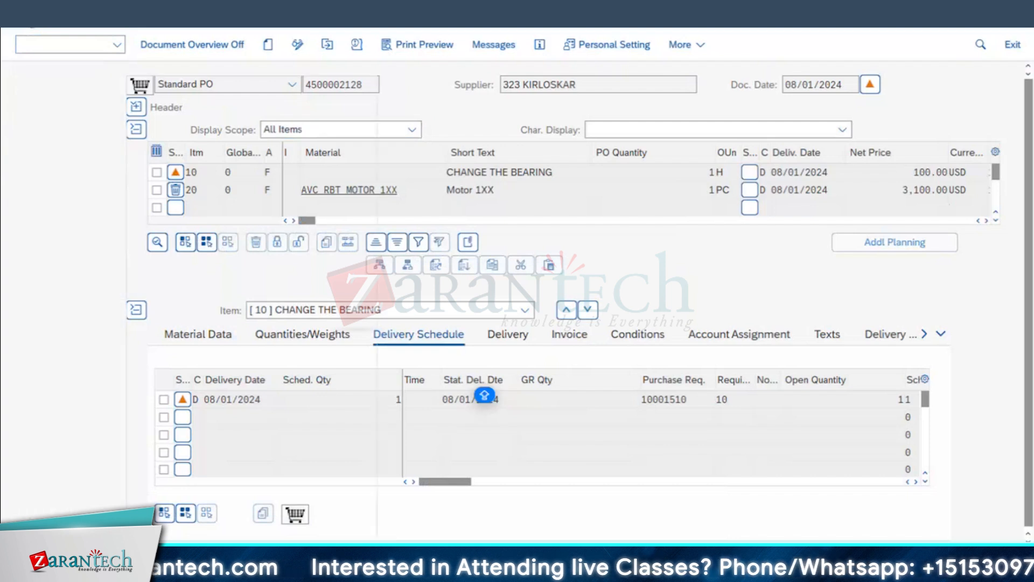
- Switch to the Change Order session and reopen the same maintenance order
left_click(322, 569)
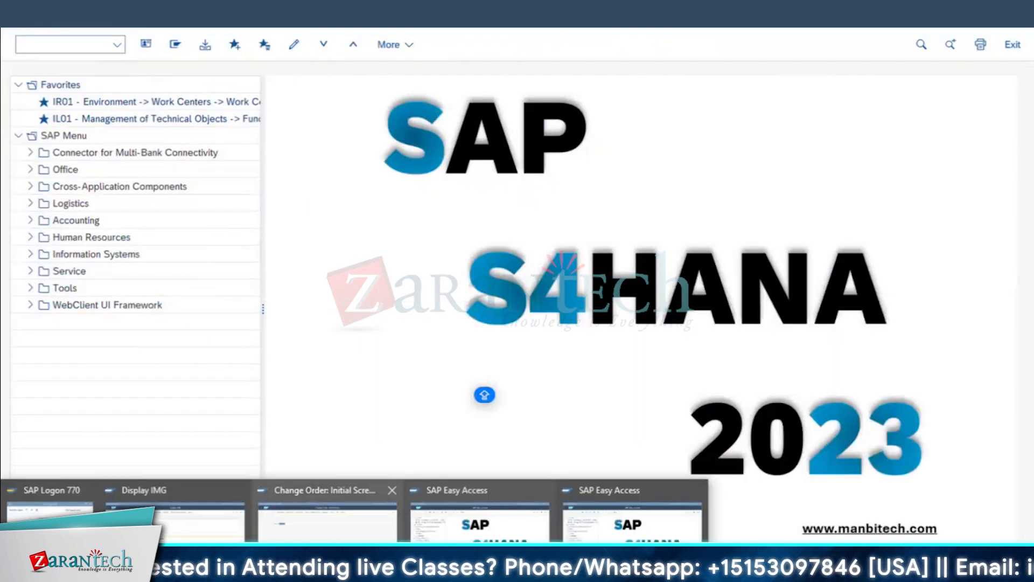
left_click(327, 520)
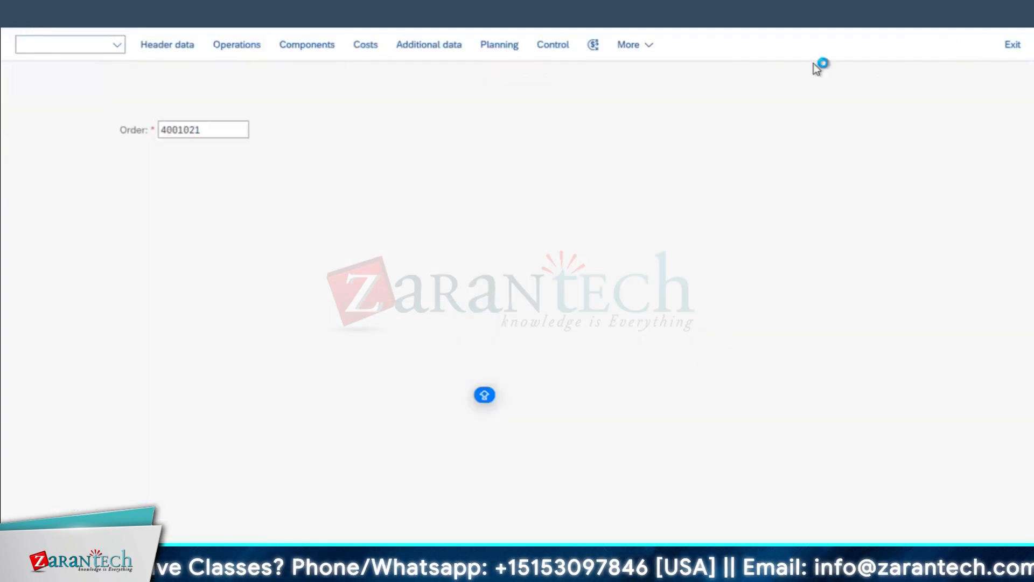
key("Return")
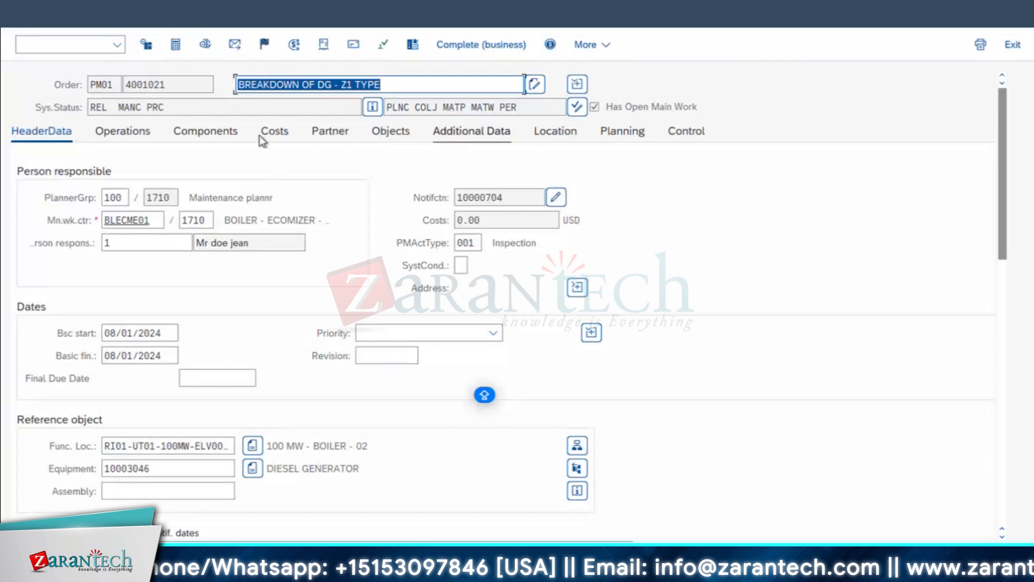
- Delete component 0030, AVC_RBT_MOTOR_1XX, from the maintenance order, confirm the deletion and leave the order
left_click(211, 134)
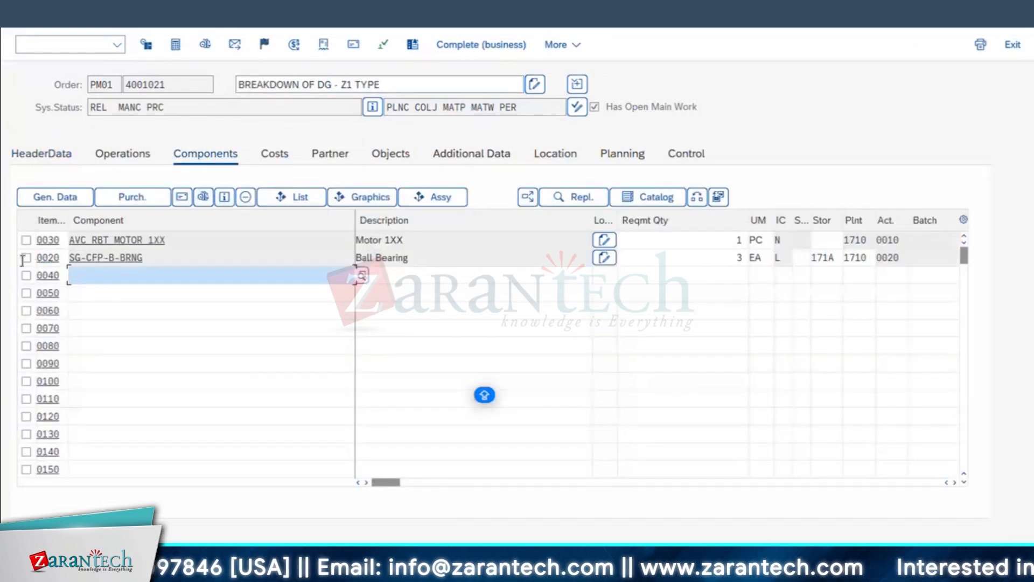
left_click(26, 240)
left_click(246, 197)
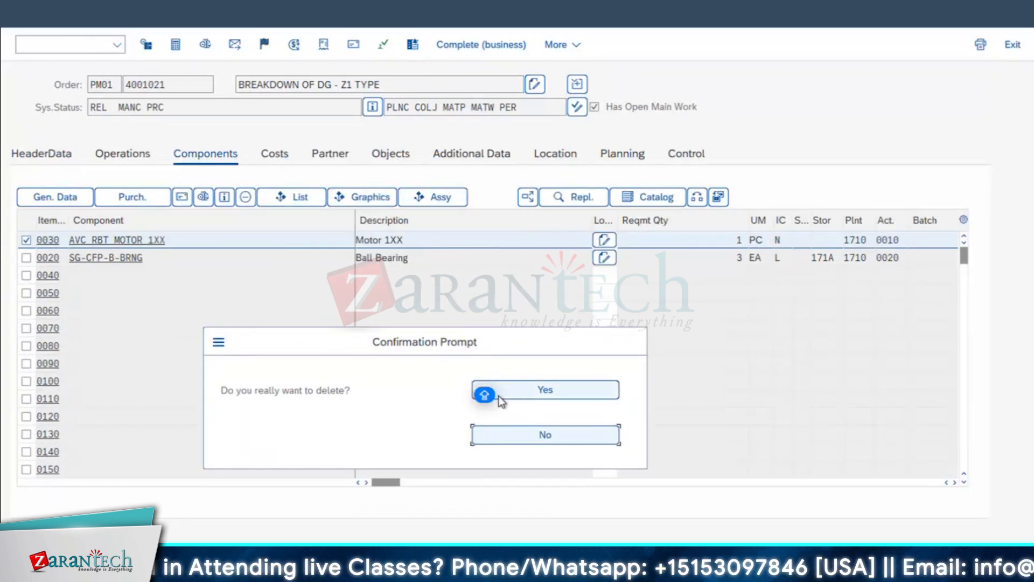
left_click(528, 394)
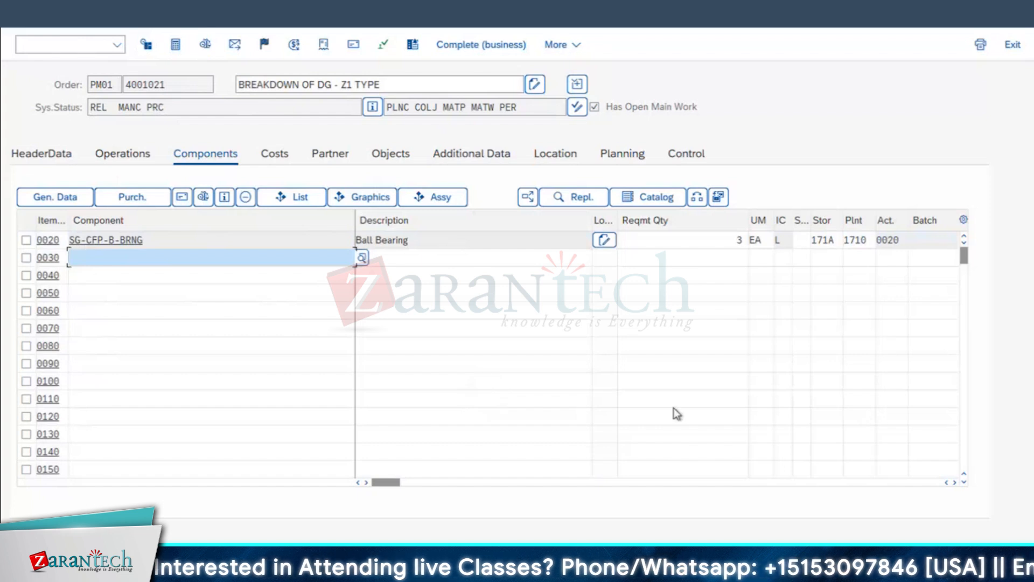
left_click(132, 155)
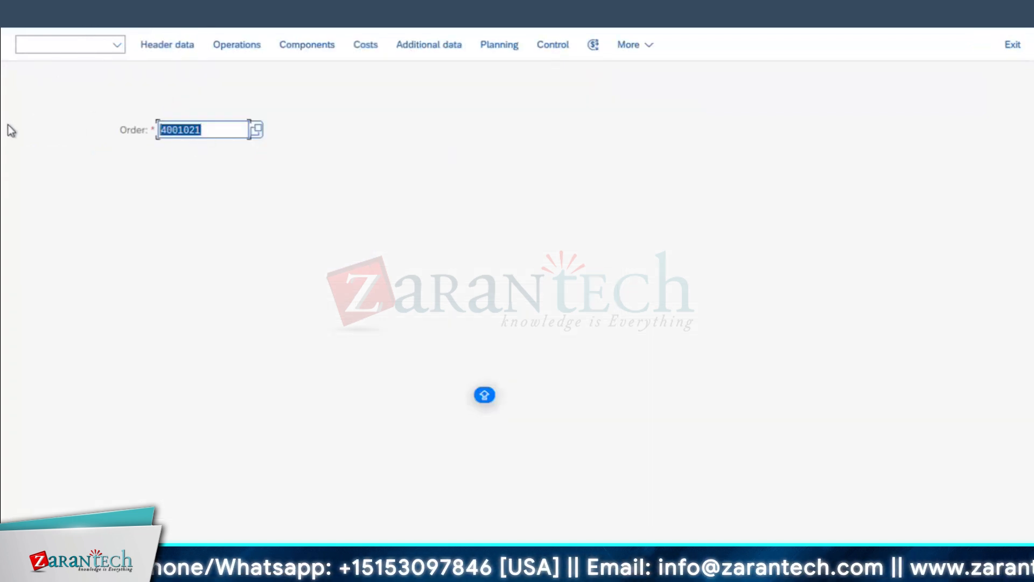
- Switch to a free SAP Easy Access session and open the goods movement transaction
left_click(162, 130)
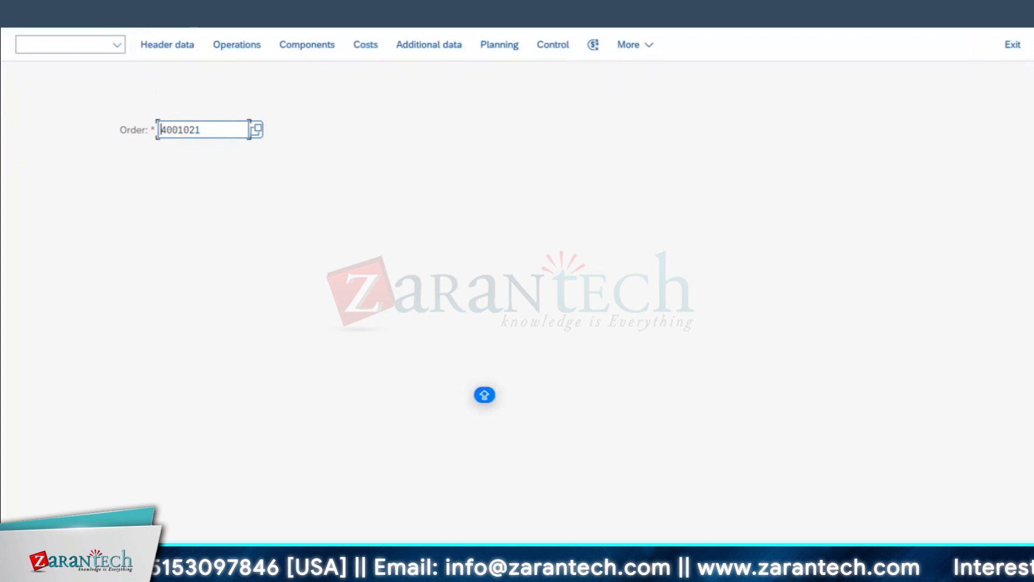
left_click(153, 8)
left_click(137, 64)
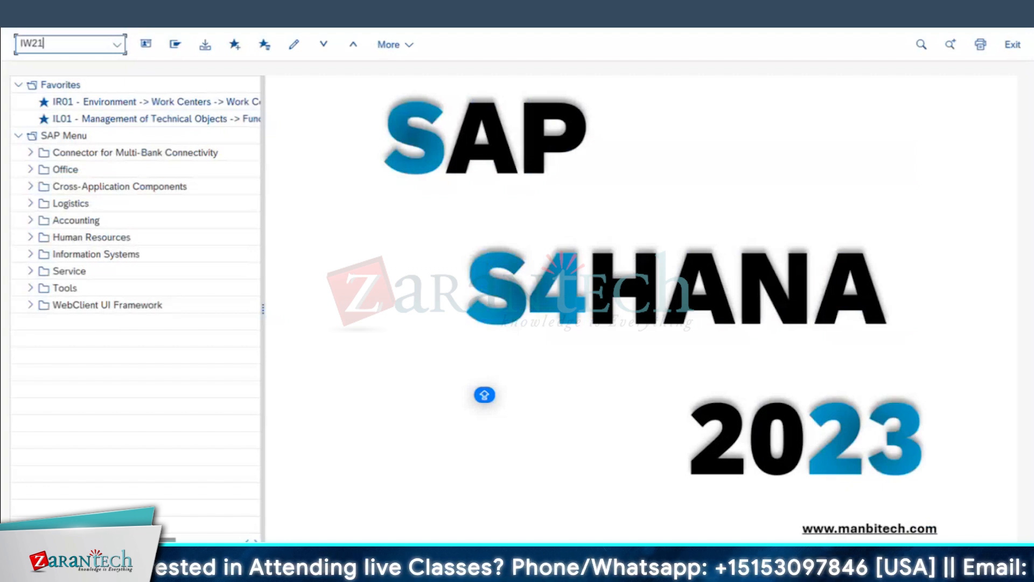
type("IW33")
key("Return")
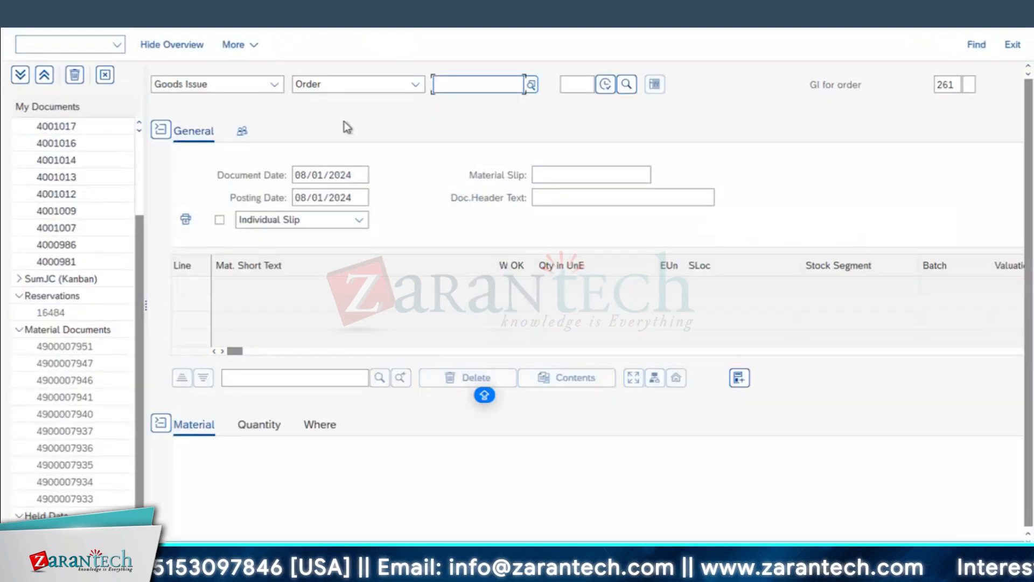
- Change the goods movement from Goods Issue to Transfer Posting and review its source, destination and quantity fields
left_click(250, 86)
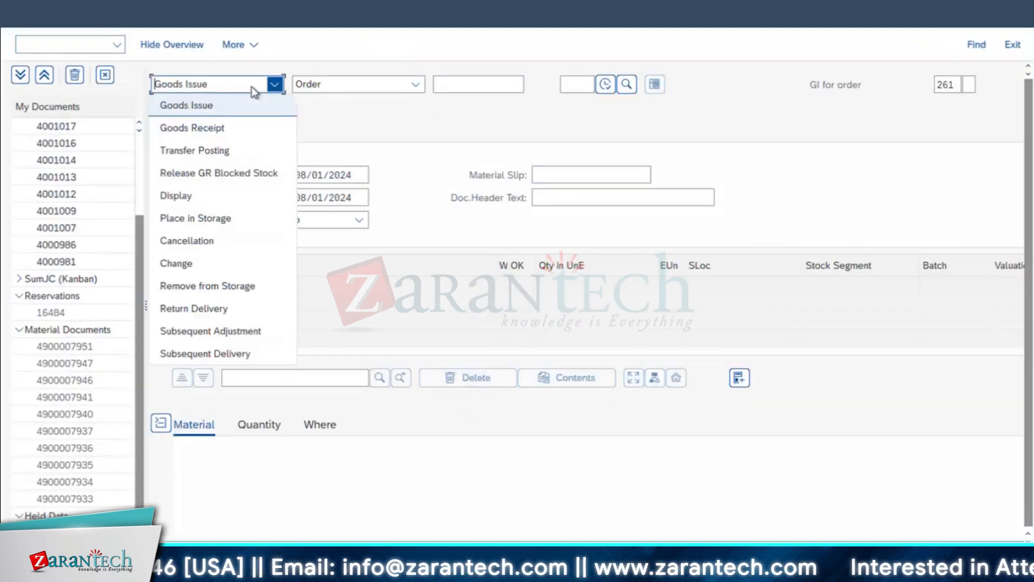
left_click(202, 153)
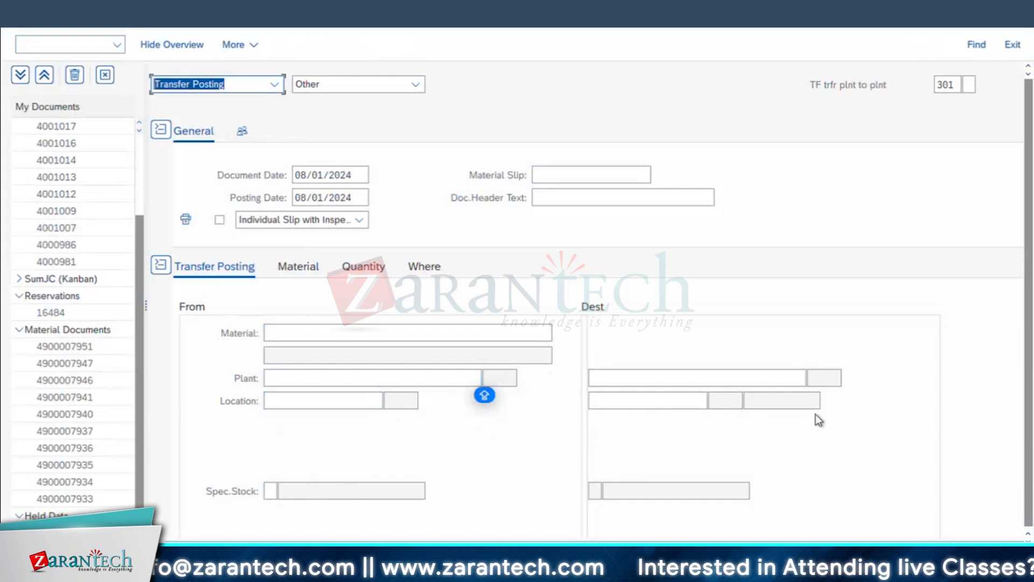
scroll(814, 414, "down", 5)
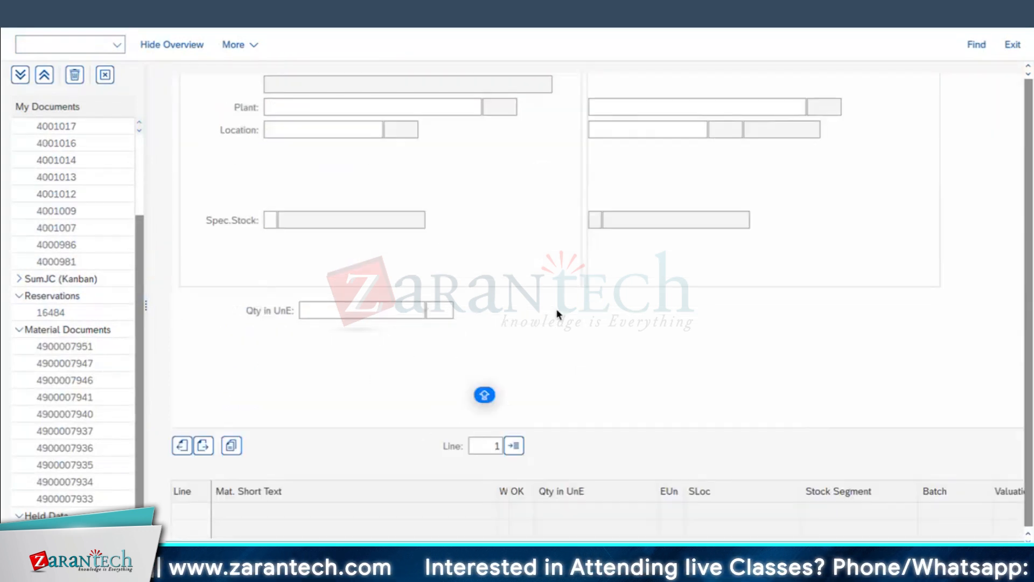
scroll(620, 324, "up", 3)
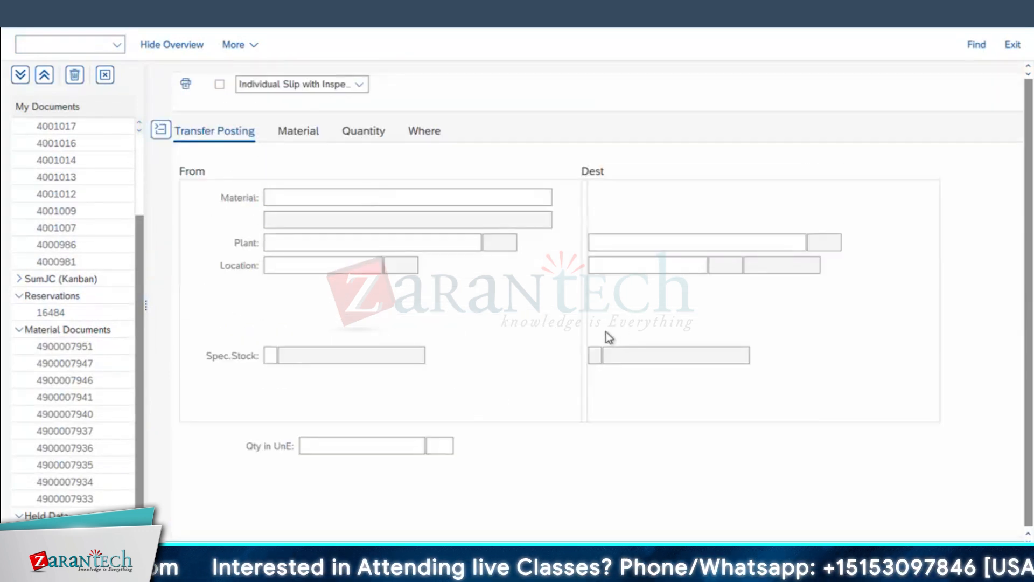
- Change the goods movement back to Goods Issue against an order and load the maintenance order's items
scroll(608, 328, "up", 3)
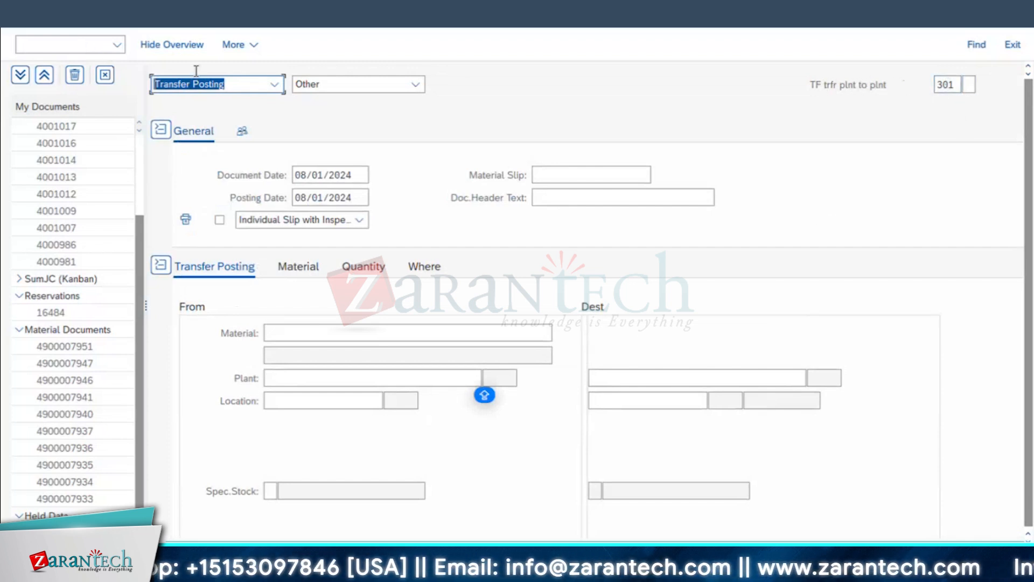
left_click(204, 84)
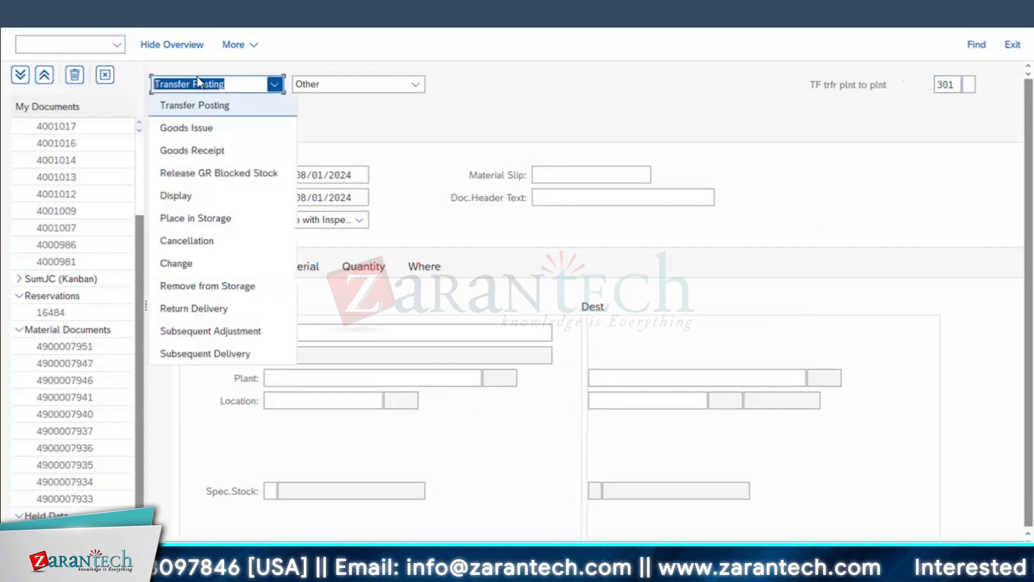
left_click(199, 131)
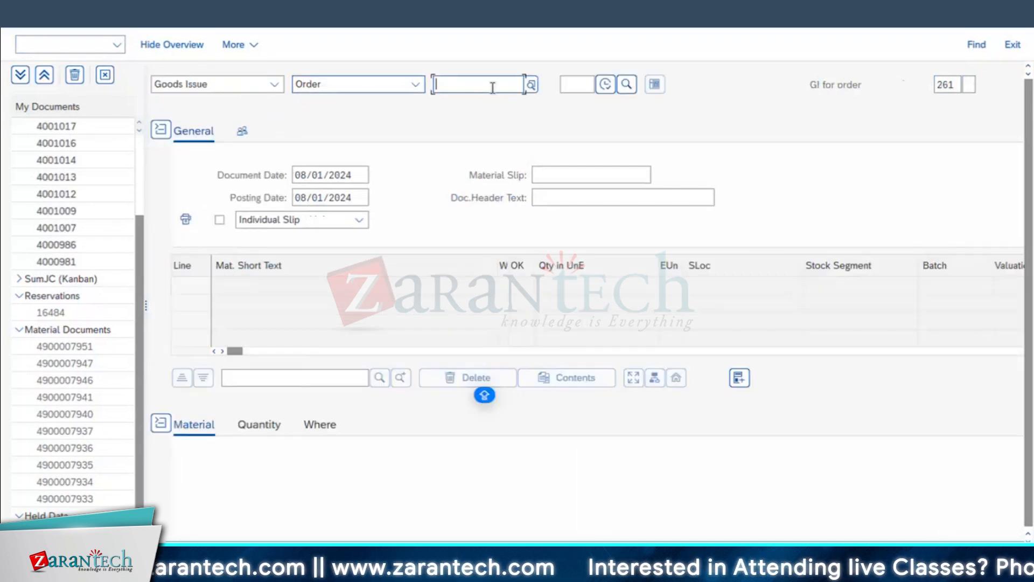
type("4001021")
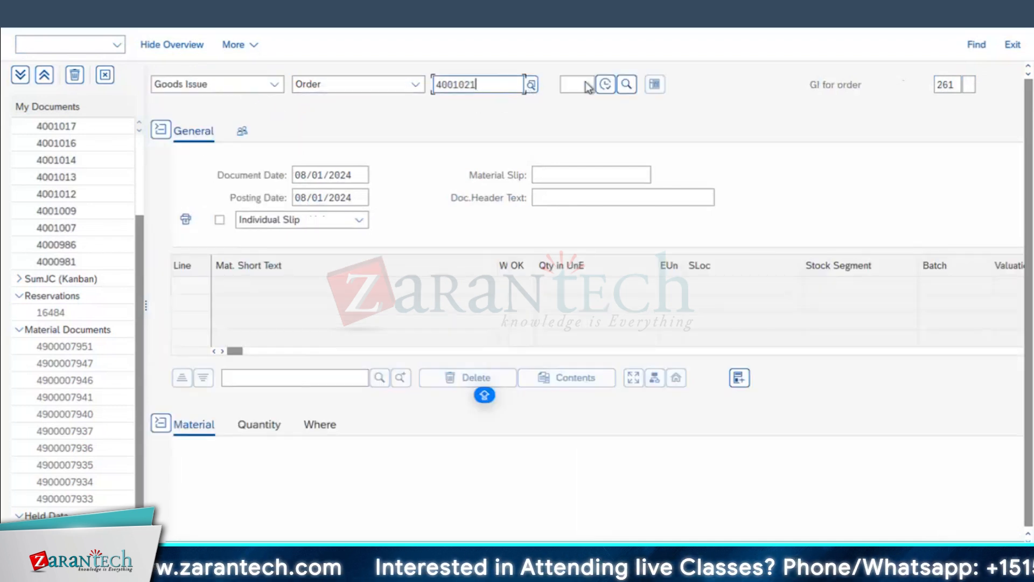
key("Return")
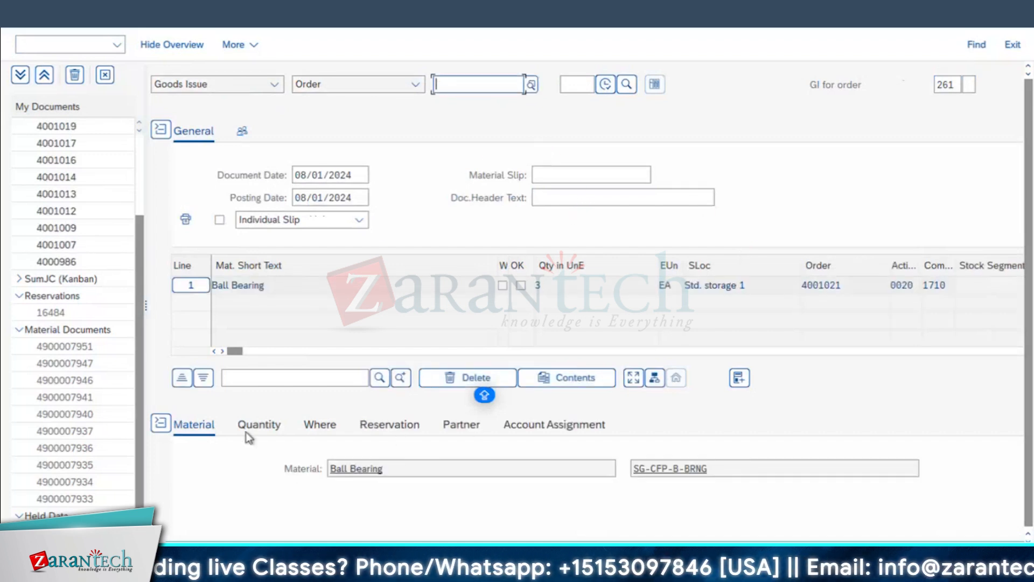
- Mark the Ball Bearing item as OK, try to post the goods issue and close the message log
left_click(521, 286)
scroll(245, 458, "down", 1)
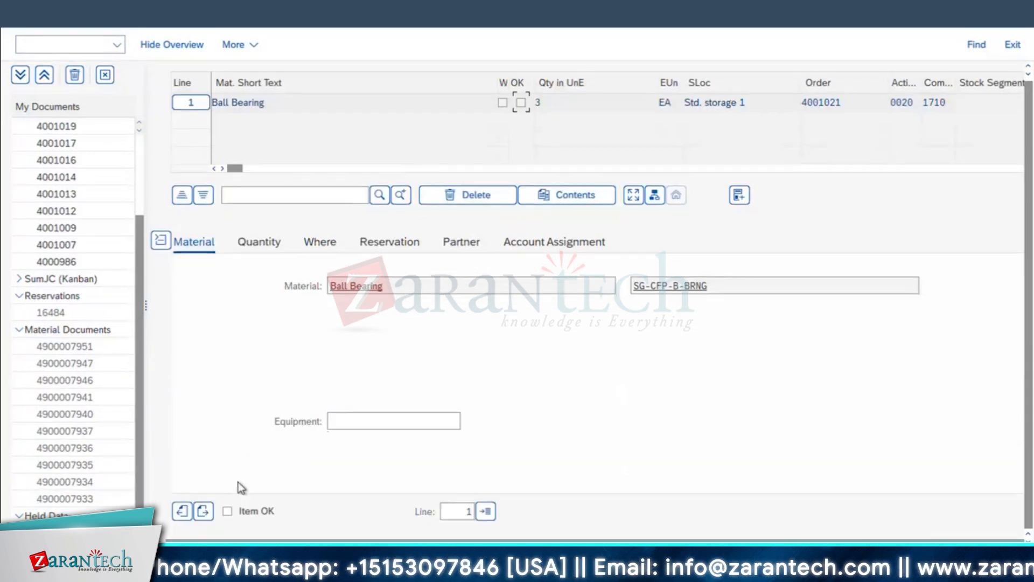
left_click(227, 511)
left_click(964, 556)
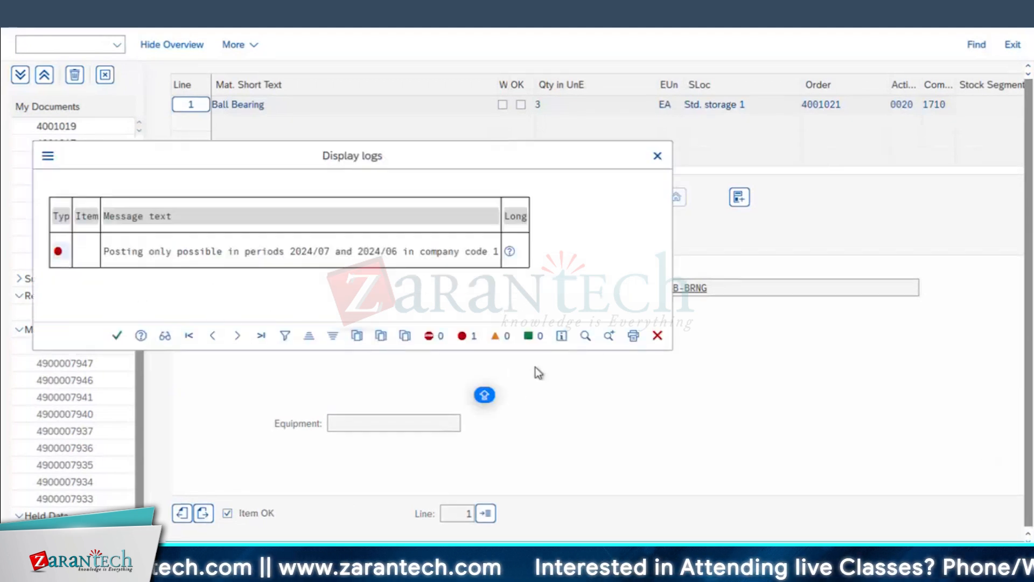
left_click(115, 336)
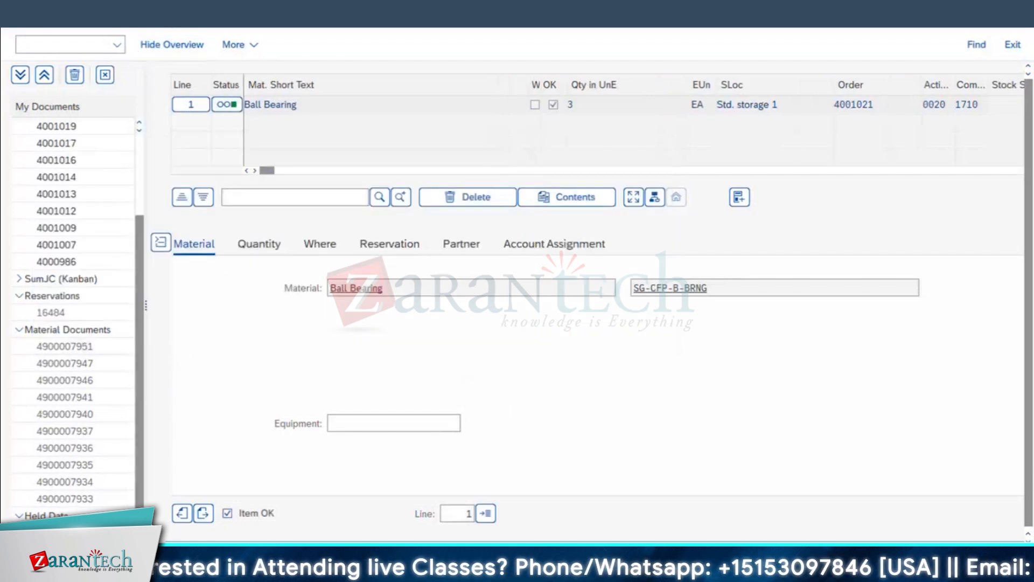
- Switch to a free SAP Easy Access session and open the MMPV period closing transaction
left_click(174, 11)
key("Escape")
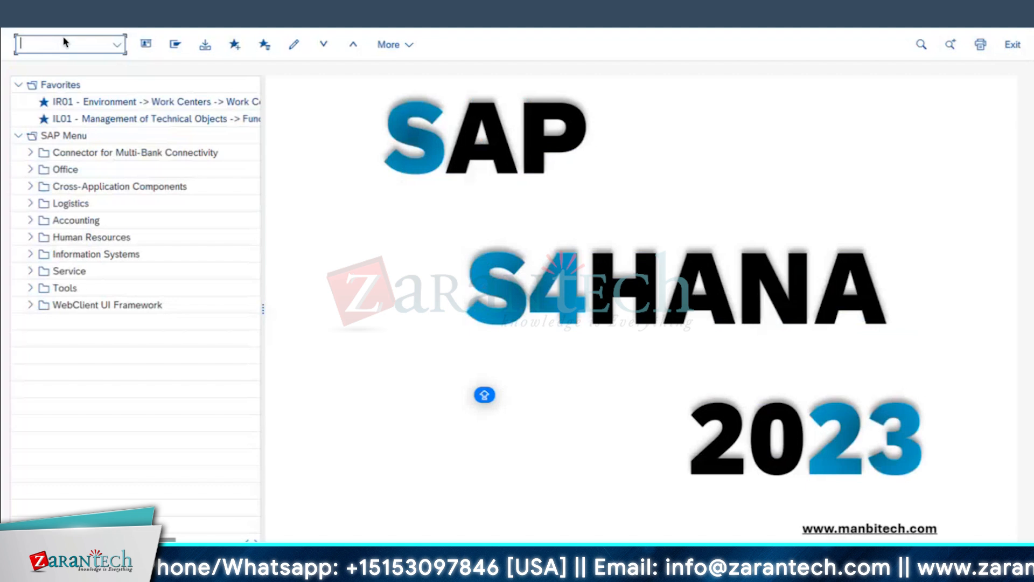
type("MMPV")
key("Return")
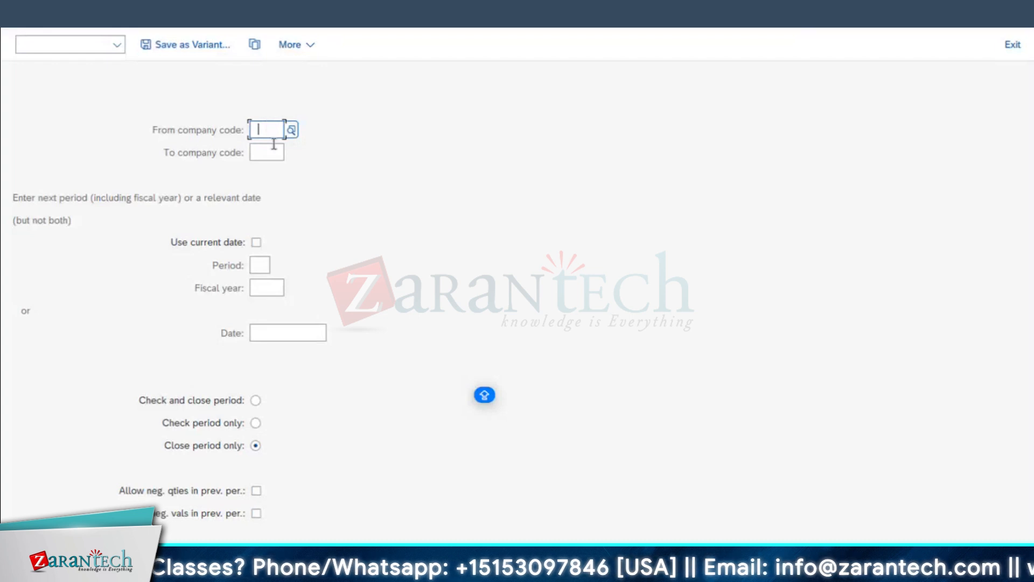
- Run Close period only for company code 1710 with period 08 and fiscal year 2024, and leave the transaction
type("1710")
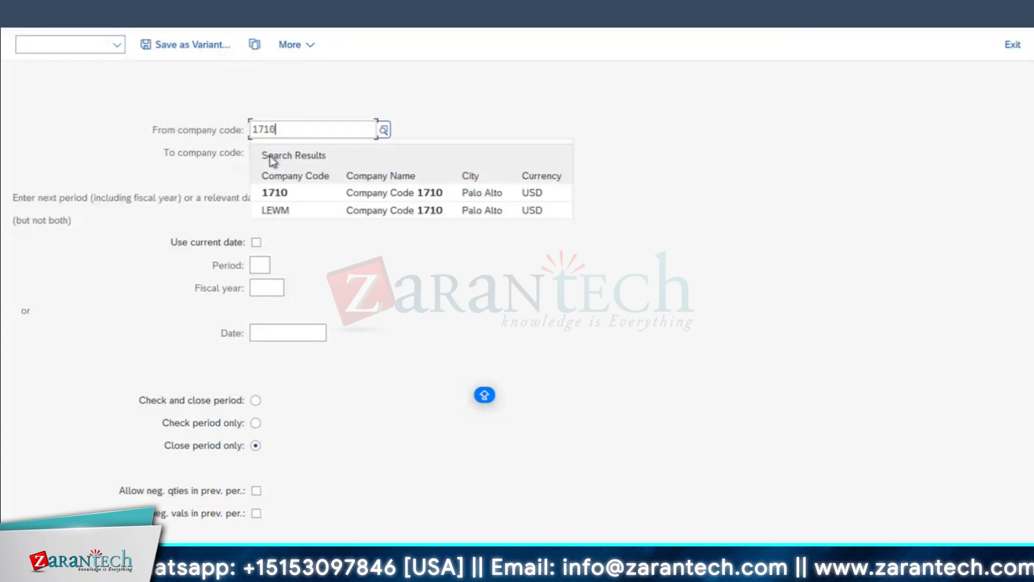
left_click(275, 193)
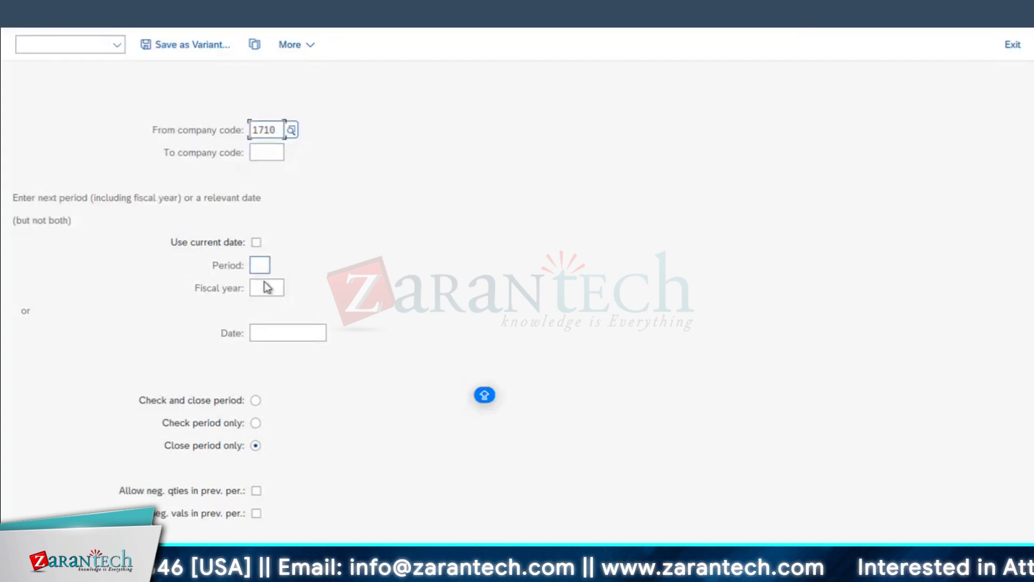
left_click(267, 265)
type("08")
key("Tab")
type("2024")
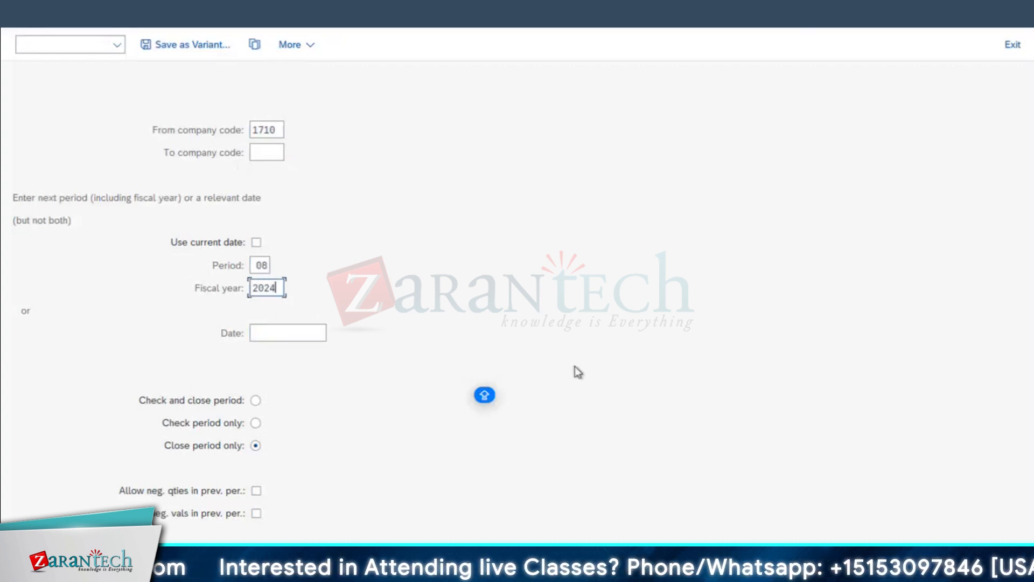
key("Return")
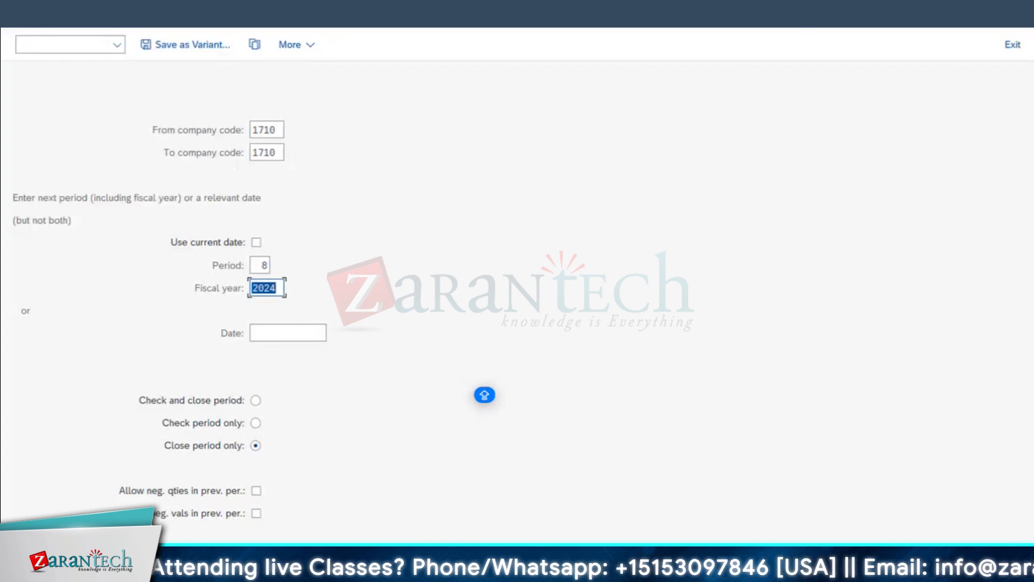
key("F8")
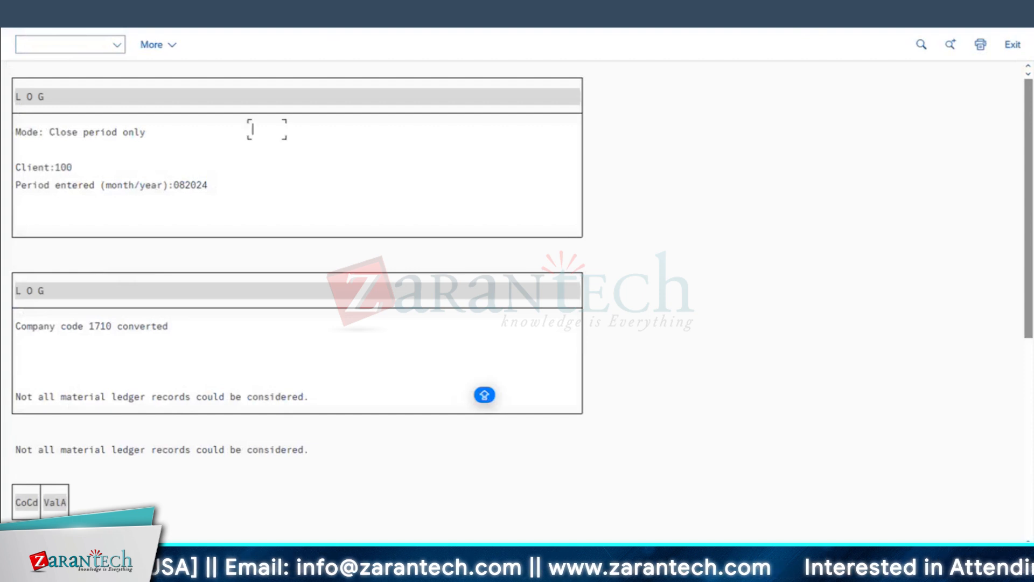
key("F3")
key("F3")
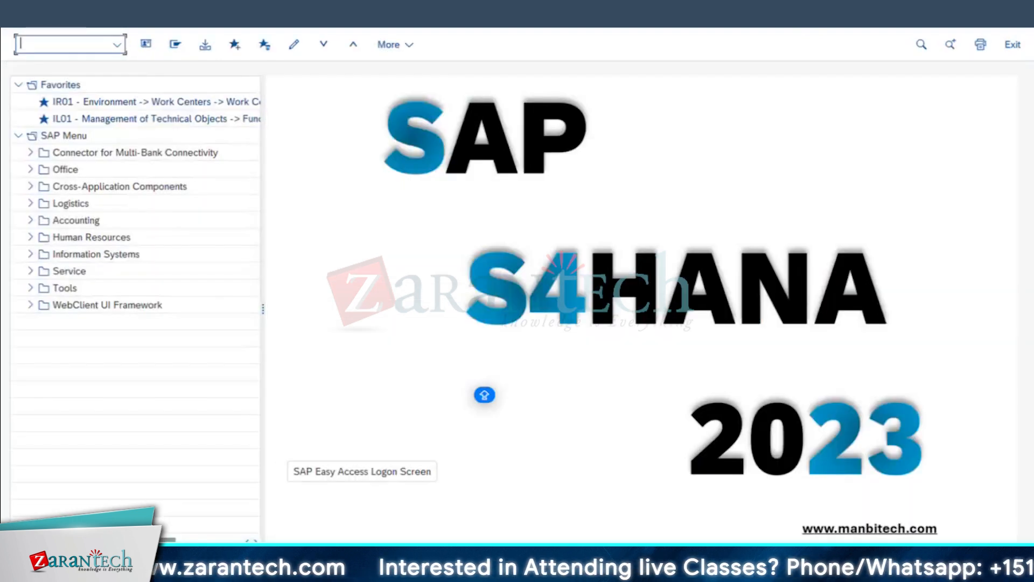
- Return to the goods movement session, post the Ball Bearing goods issue and leave the transaction
left_click(409, 567)
left_click(784, 509)
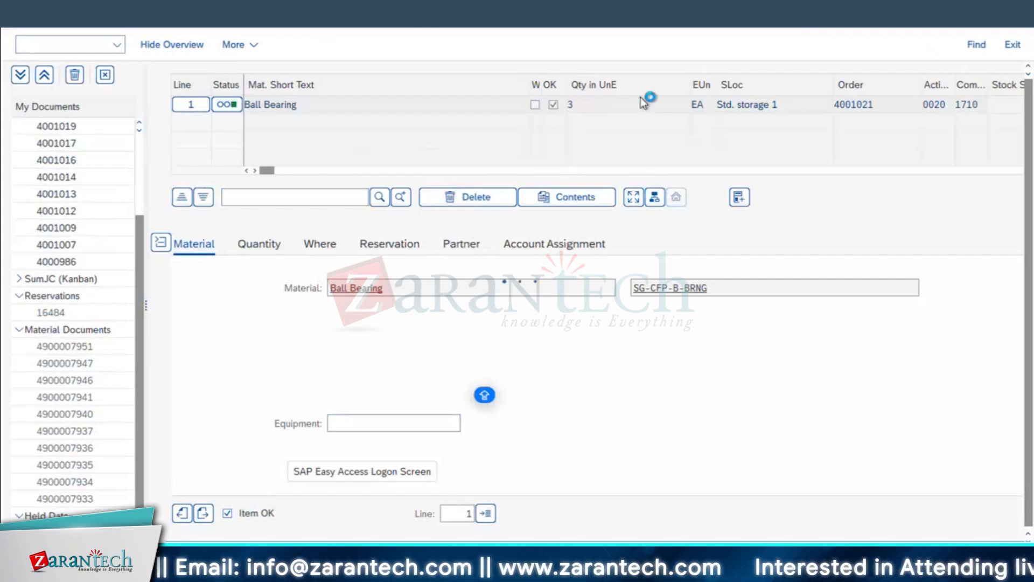
left_click(873, 125)
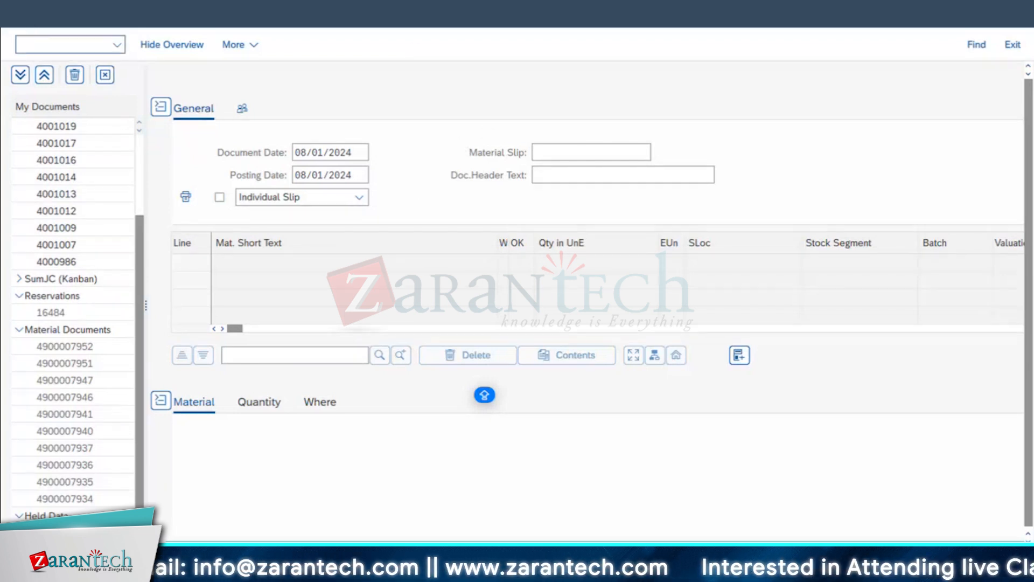
left_click(28, 24)
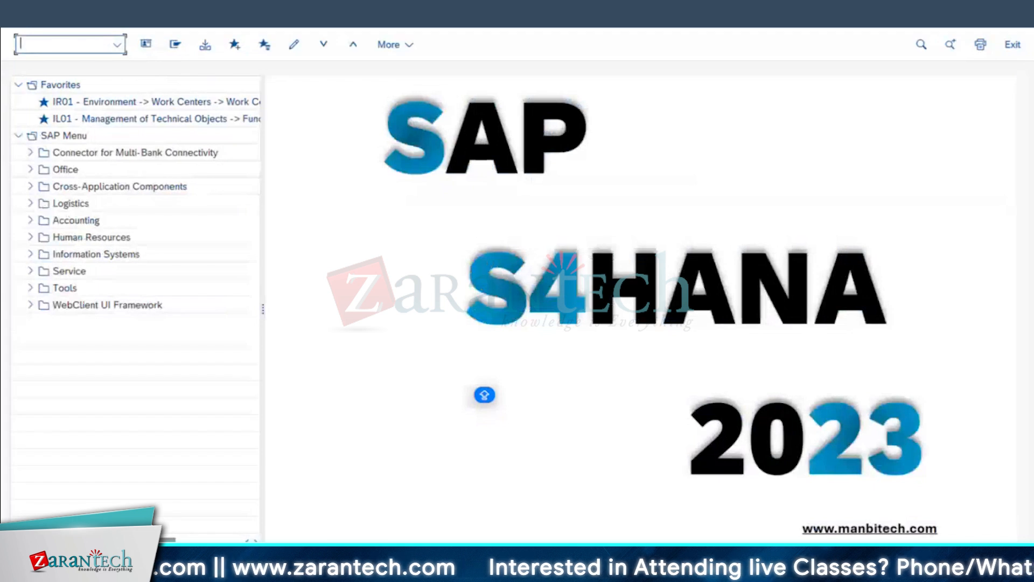
- Switch to the Change Order session, reopen the maintenance order and review its costs and the SG-CFP-B-BRNG component
left_click(328, 501)
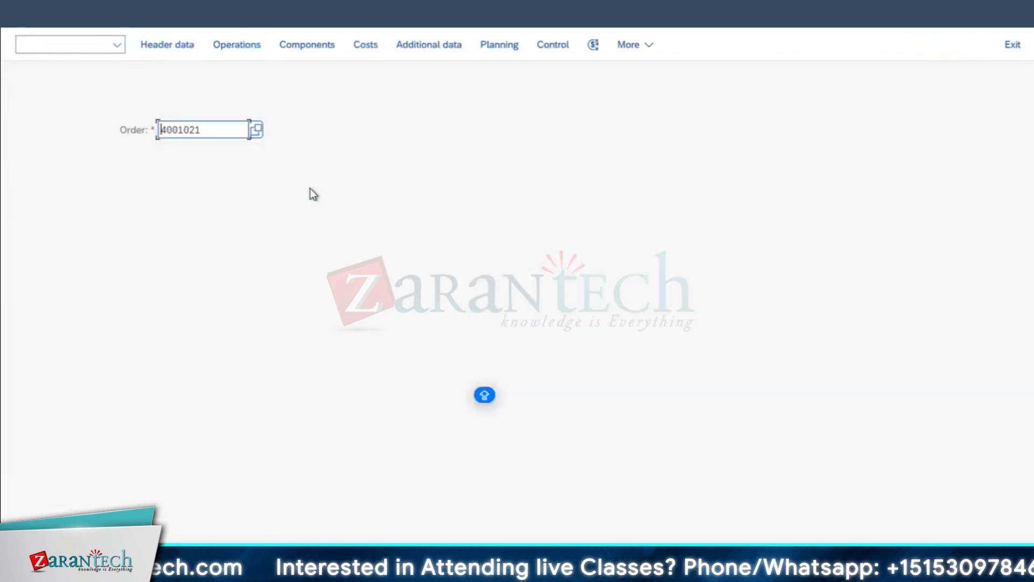
key("Return")
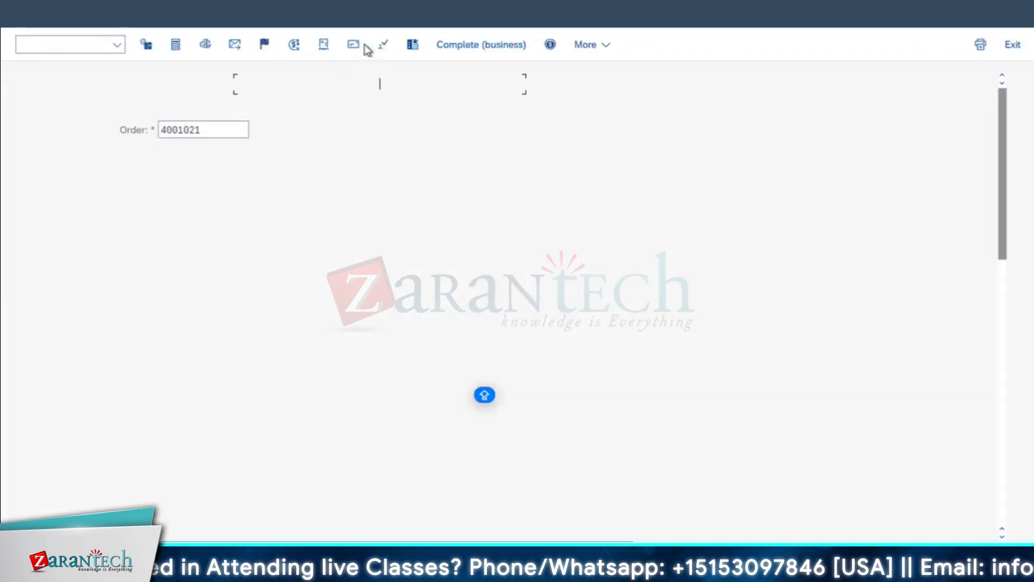
left_click(284, 134)
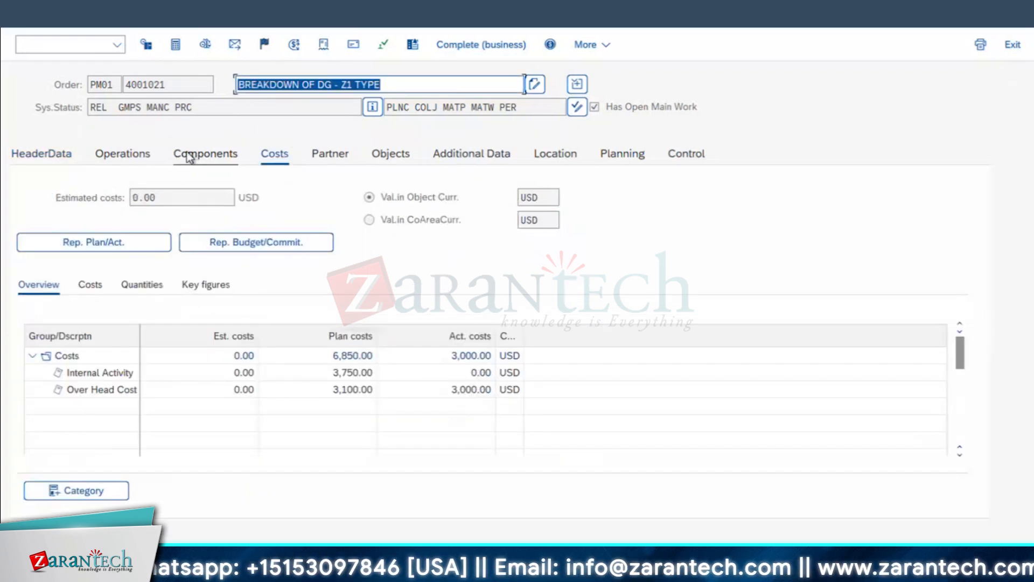
left_click(186, 152)
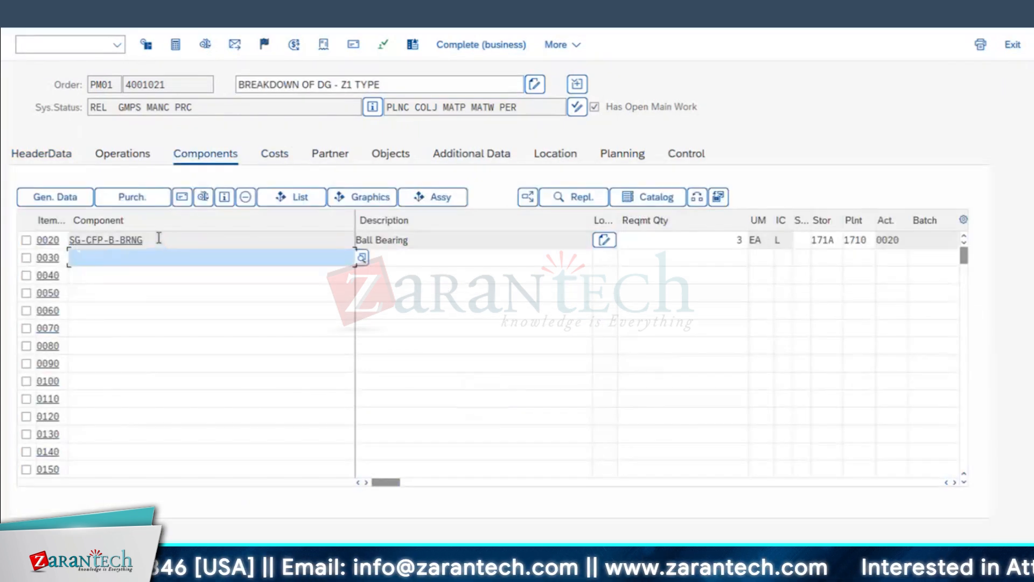
left_click_drag(170, 240, 5, 238)
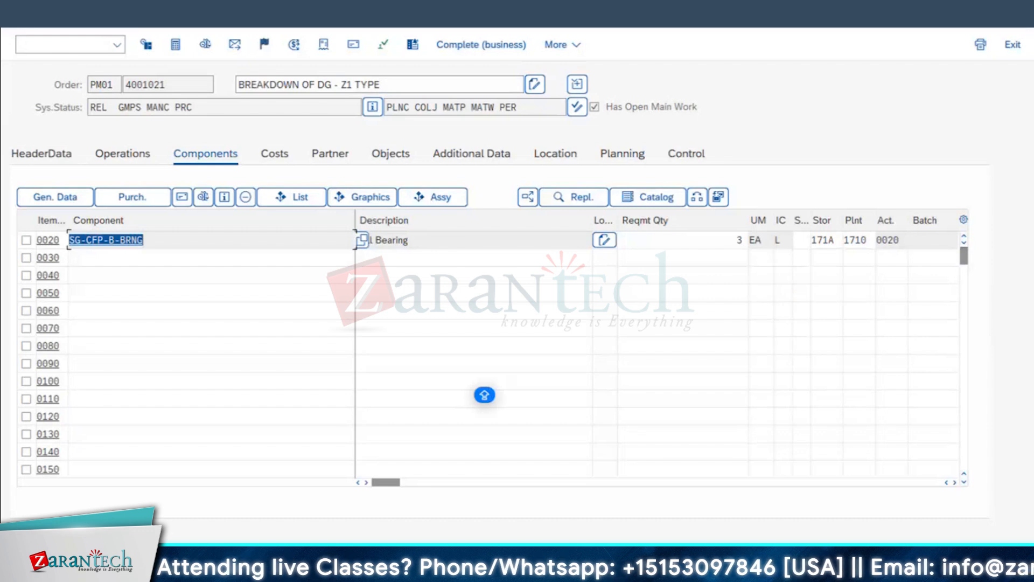
- Switch to a free SAP Easy Access session, open the purchase requisition display transaction and review the item's vendor columns
left_click(183, 572)
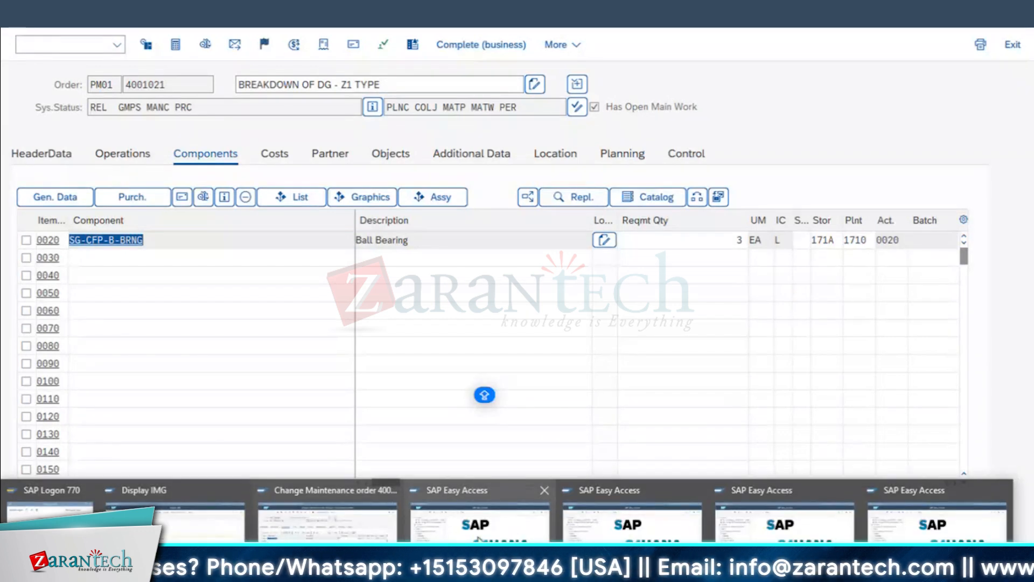
left_click(480, 533)
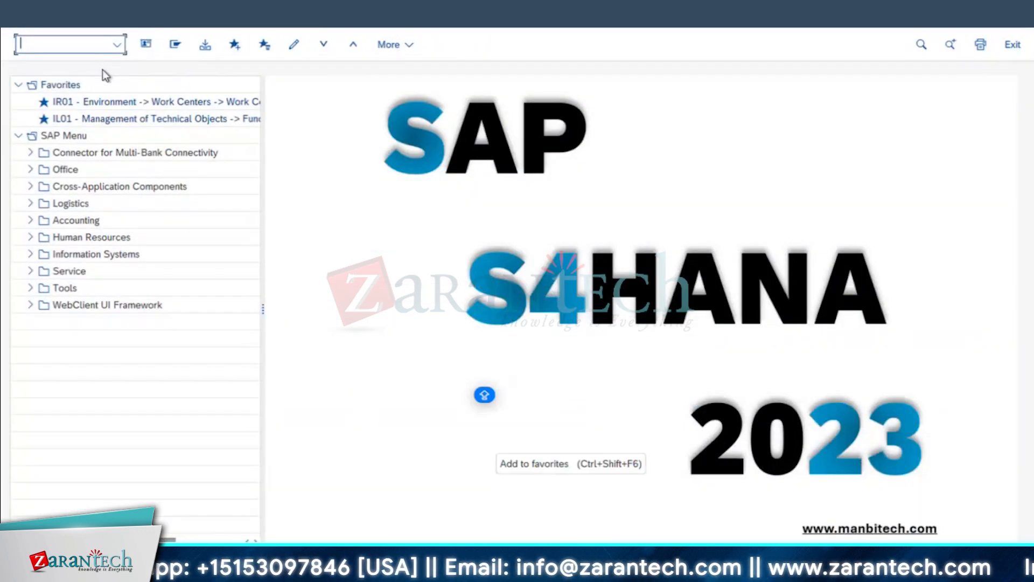
type("ME53")
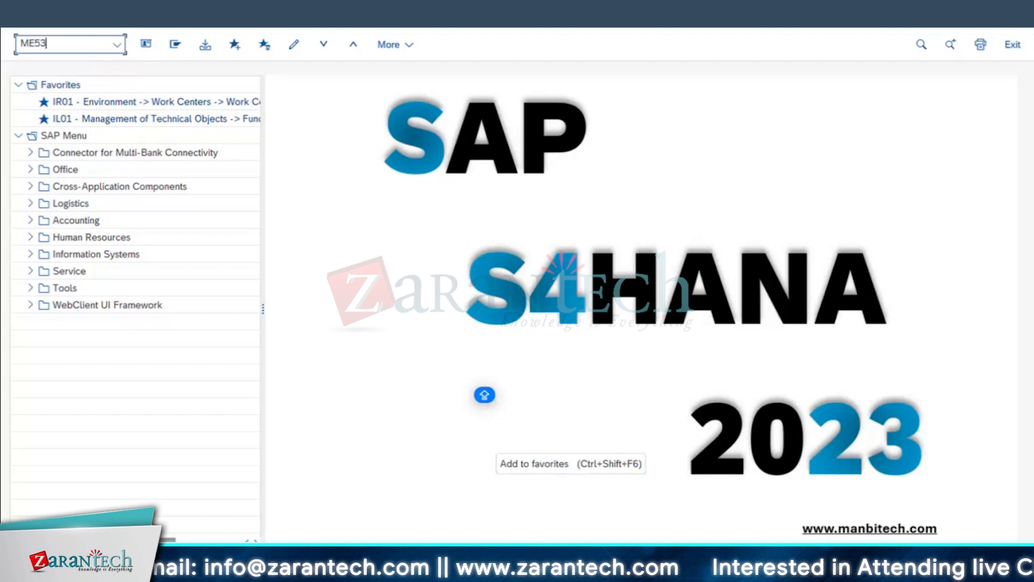
key("Return")
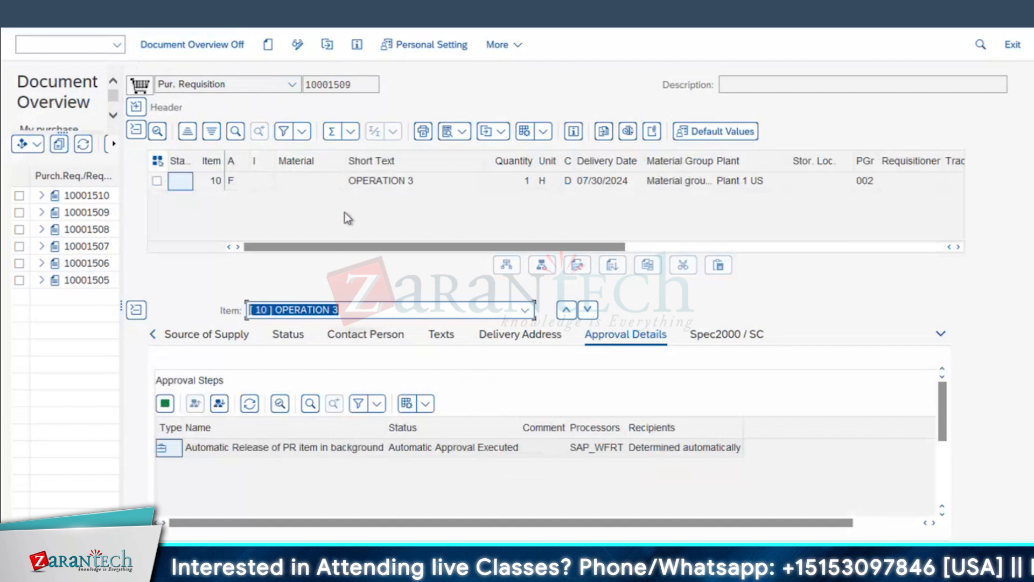
scroll(346, 216, "right", 5)
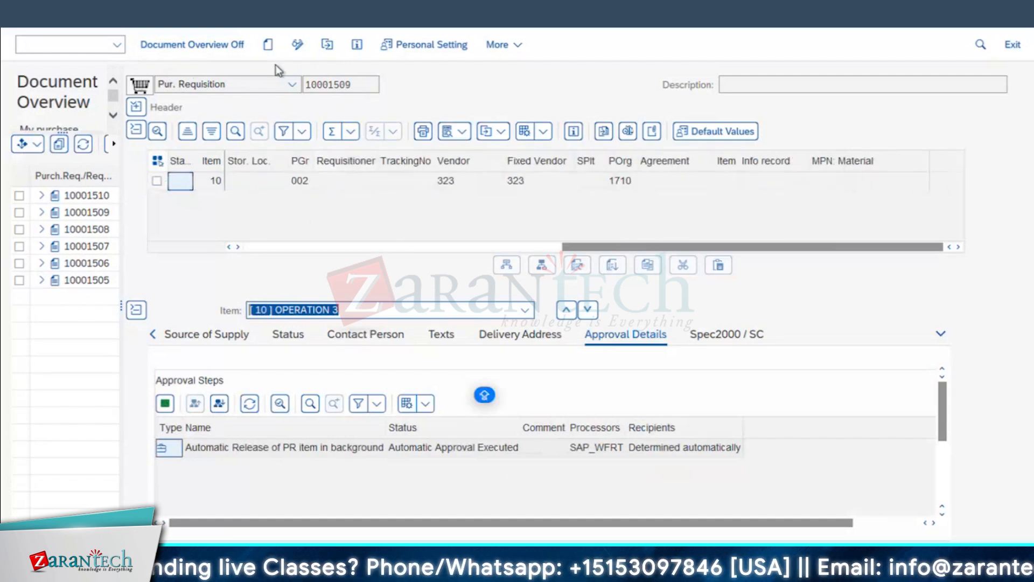
- Display purchase requisition 10001510 and check the vendor assigned to item 10
left_click(327, 44)
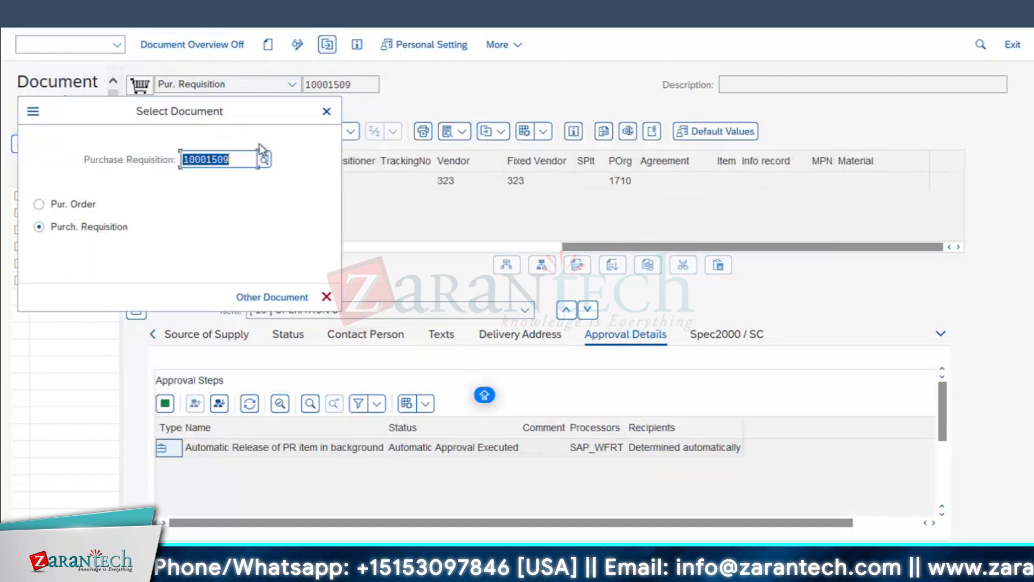
left_click(247, 156)
key("BackSpace")
key("BackSpace")
type("10")
key("Return")
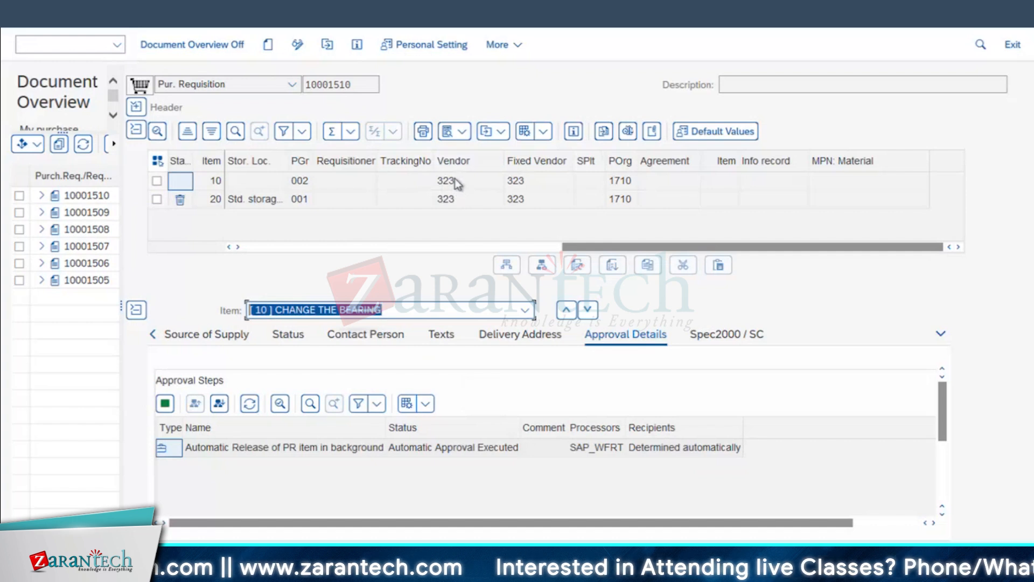
left_click(433, 182)
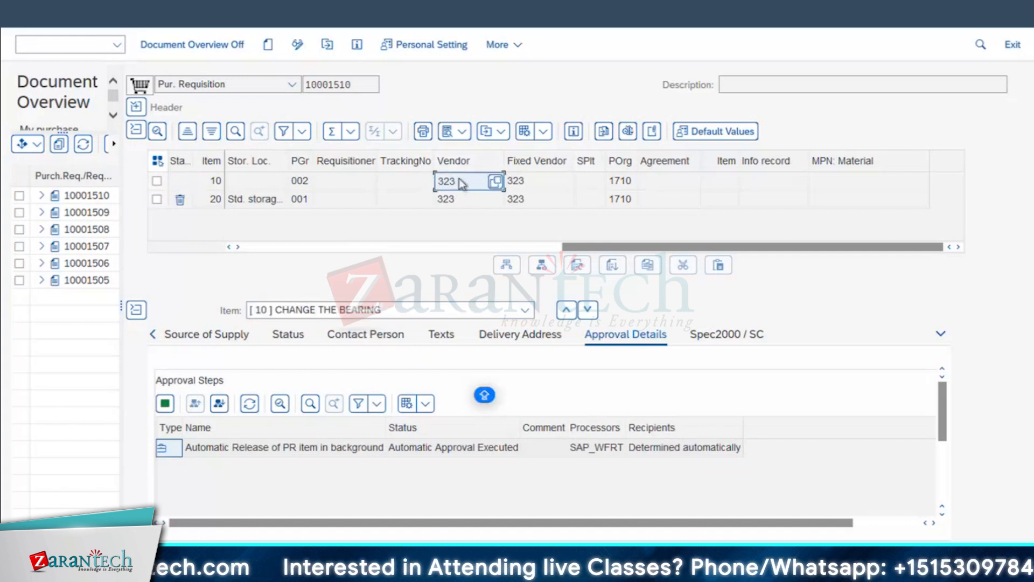
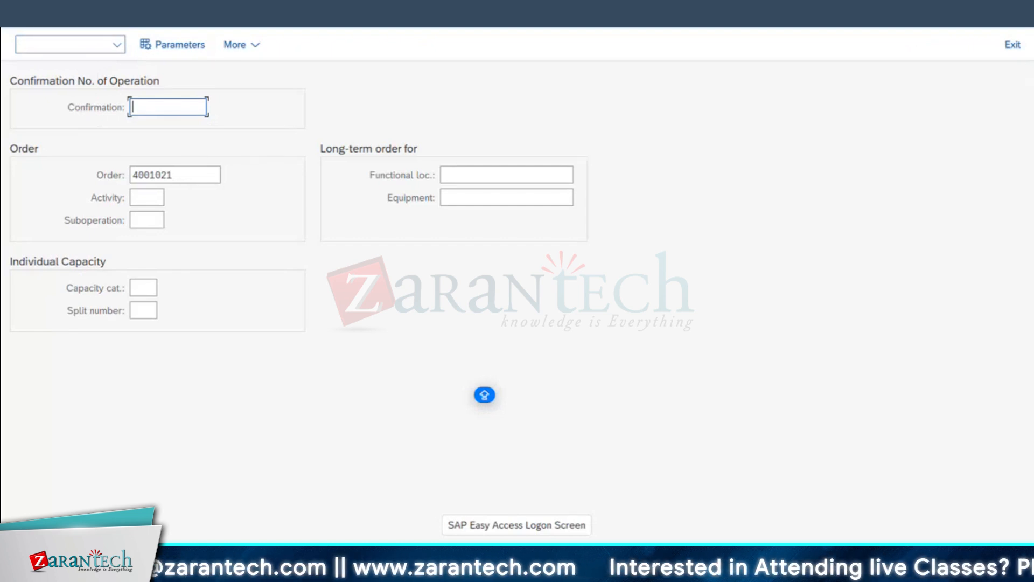
- Leave the single confirmation entry, open transaction IW42 and try to load the maintenance order for confirmation
left_click(32, 24)
type("IW42")
key("Return")
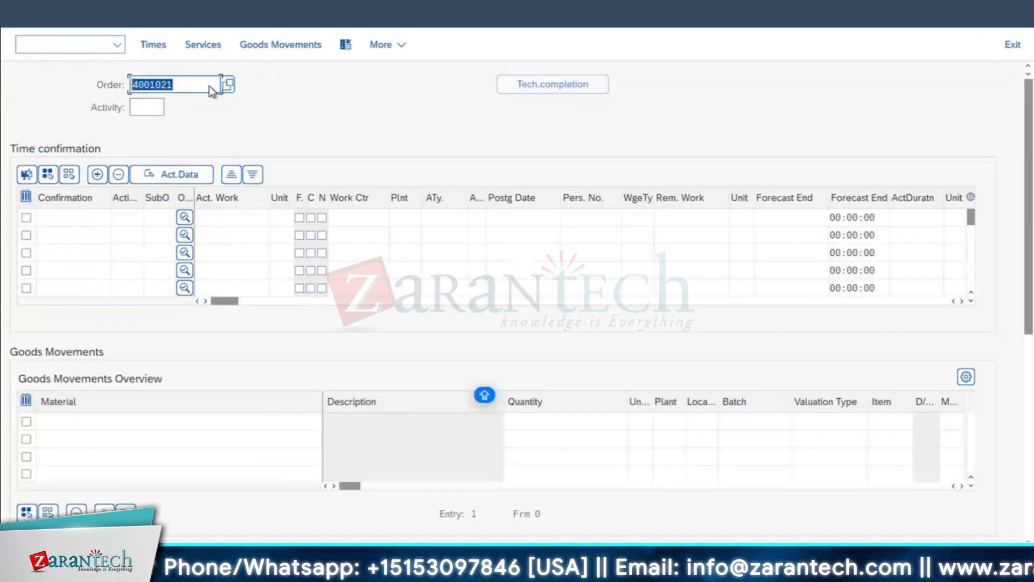
key("Return")
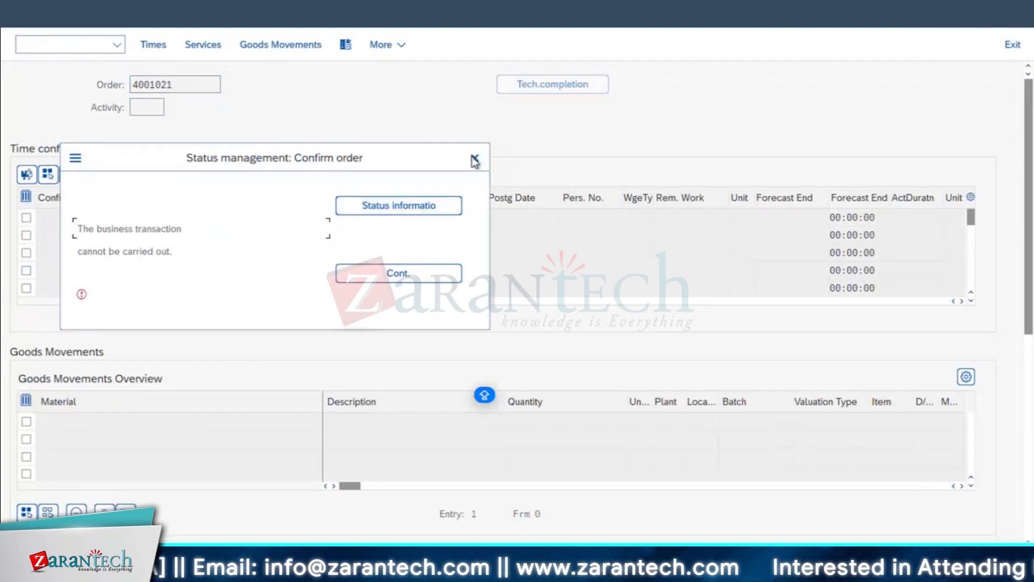
- Leave the overall confirmation, reopen the maintenance order in the Change Order session, set its user status to 40 OPRC and save it
key("Return")
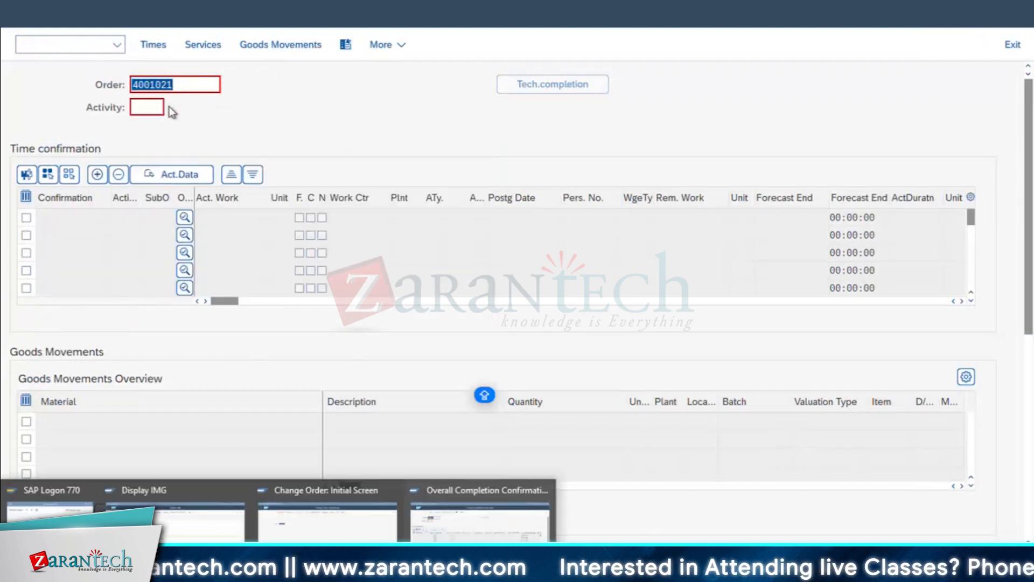
key("F3")
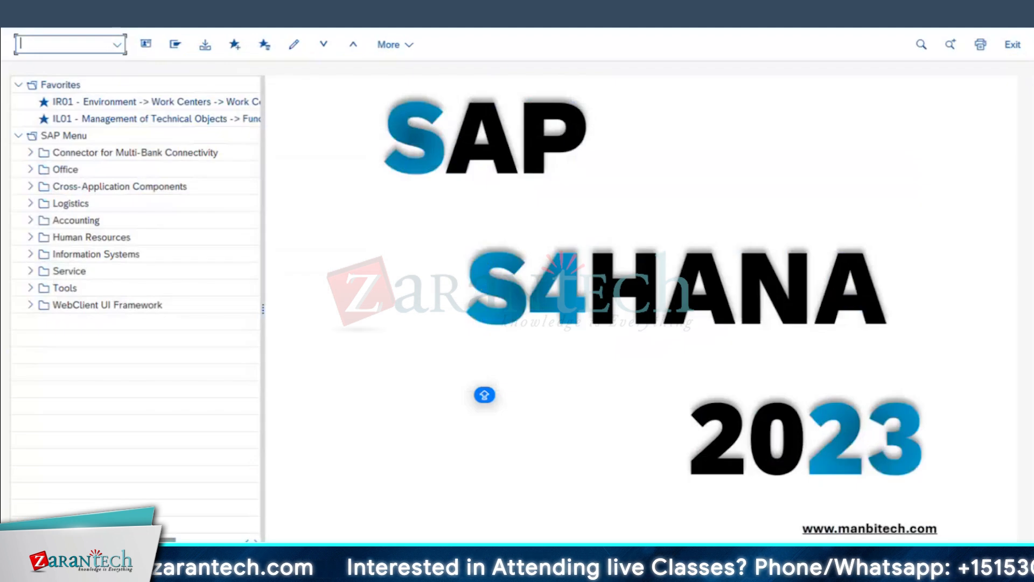
left_click(244, 562)
left_click(277, 528)
key("Return")
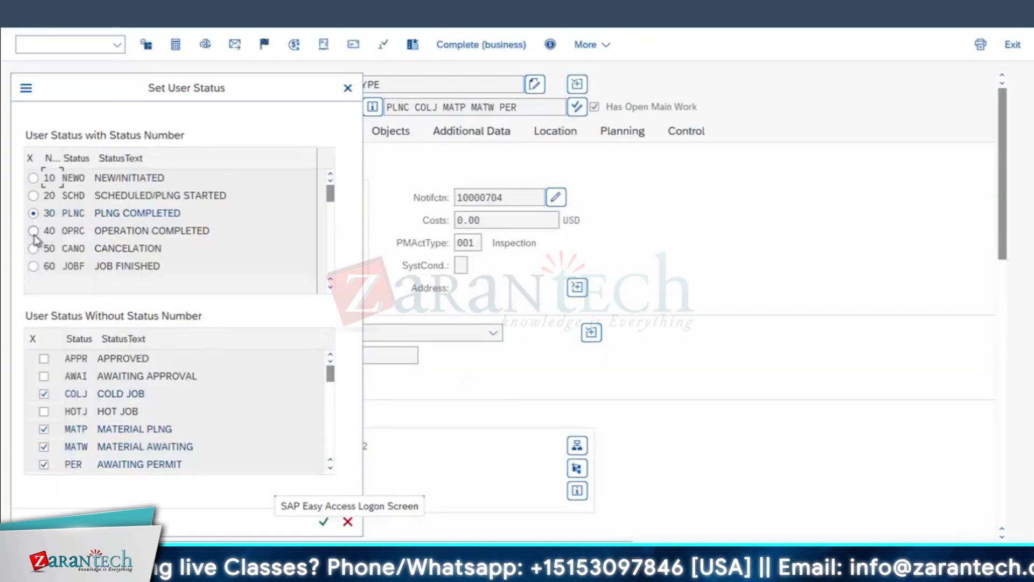
left_click(324, 521)
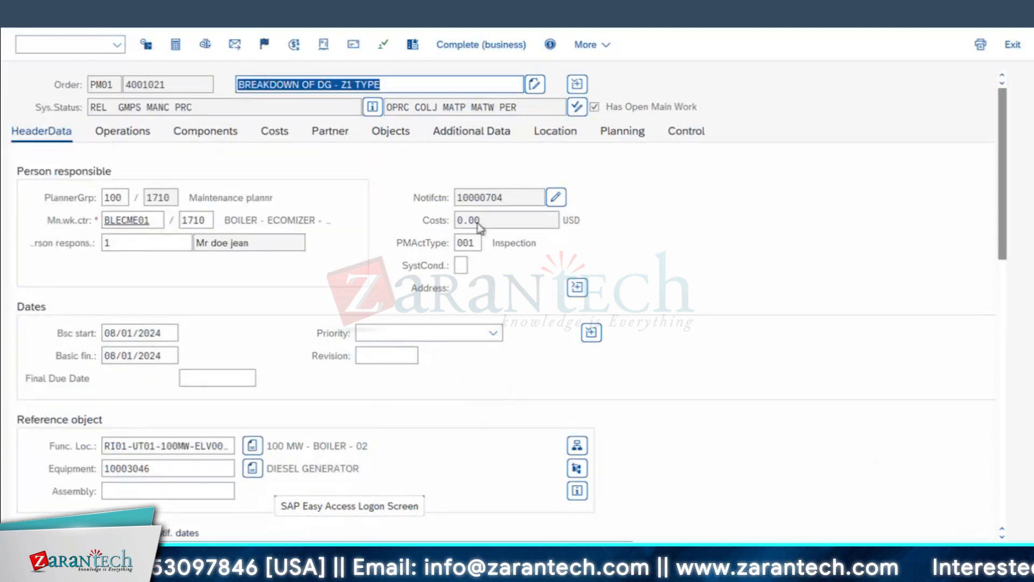
left_click(471, 199)
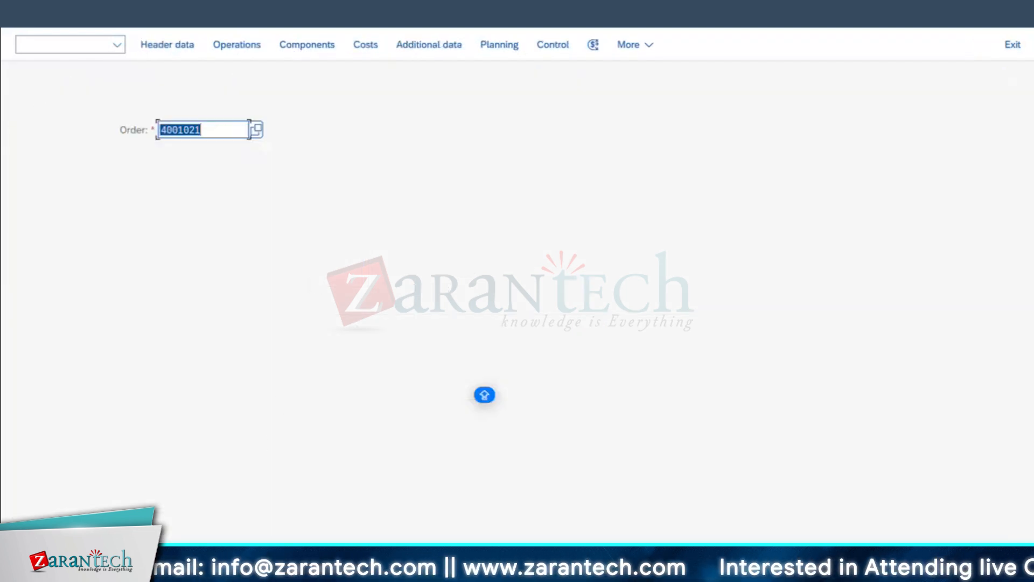
- Switch to the SAP Easy Access session, open transaction IW42 and load the maintenance order's operations for confirmation
left_click(278, 568)
left_click(461, 533)
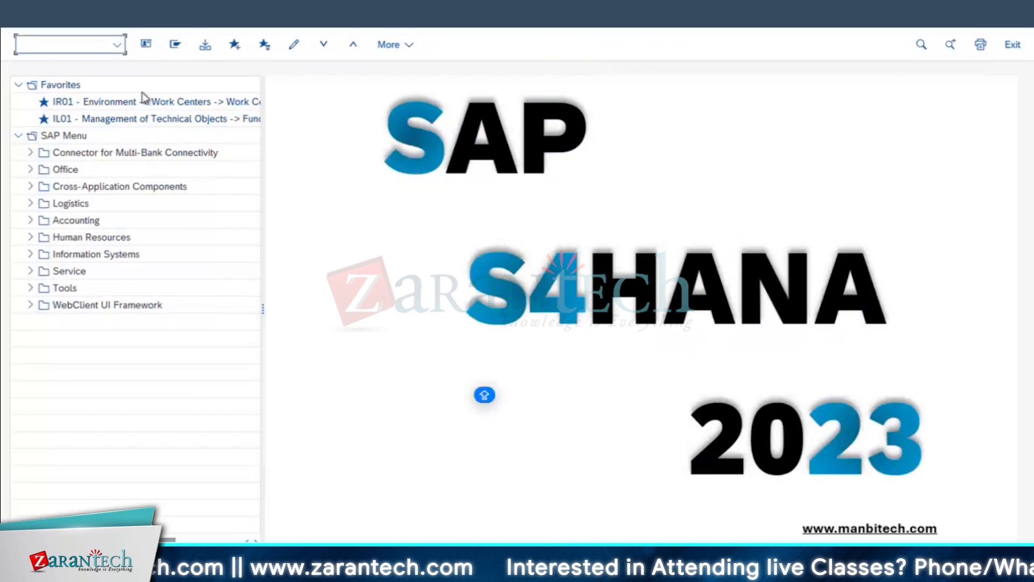
type("IW41")
key("Return")
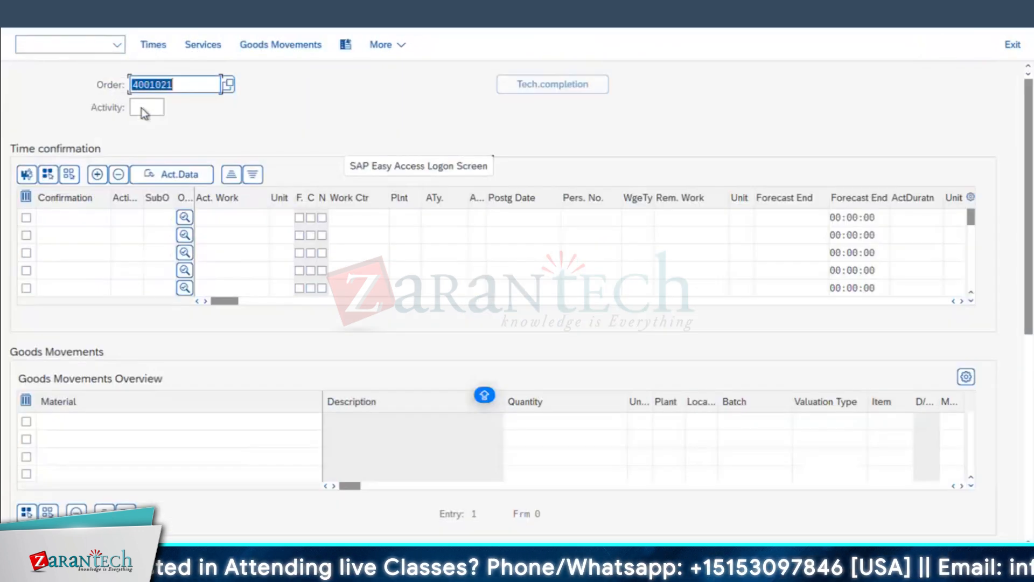
left_click(144, 107)
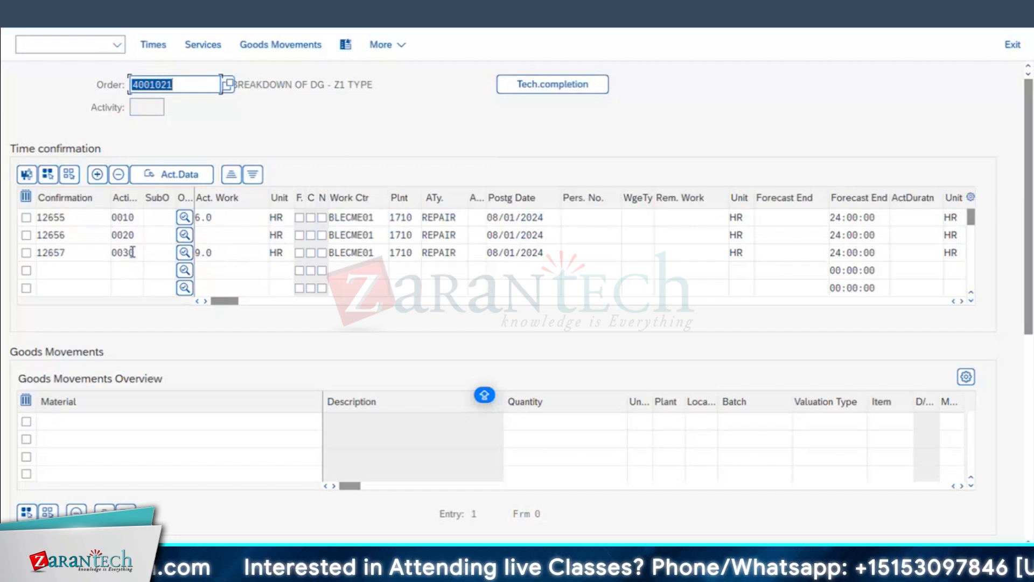
- Select the F, C and N indicators for operations 0010 and 0030 in the time confirmation
left_click(299, 217)
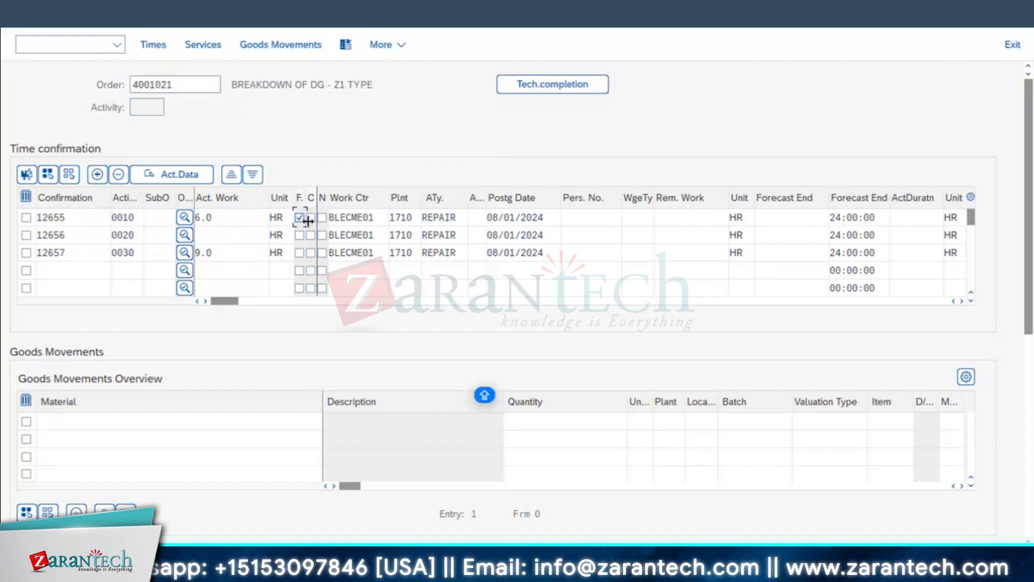
left_click(310, 217)
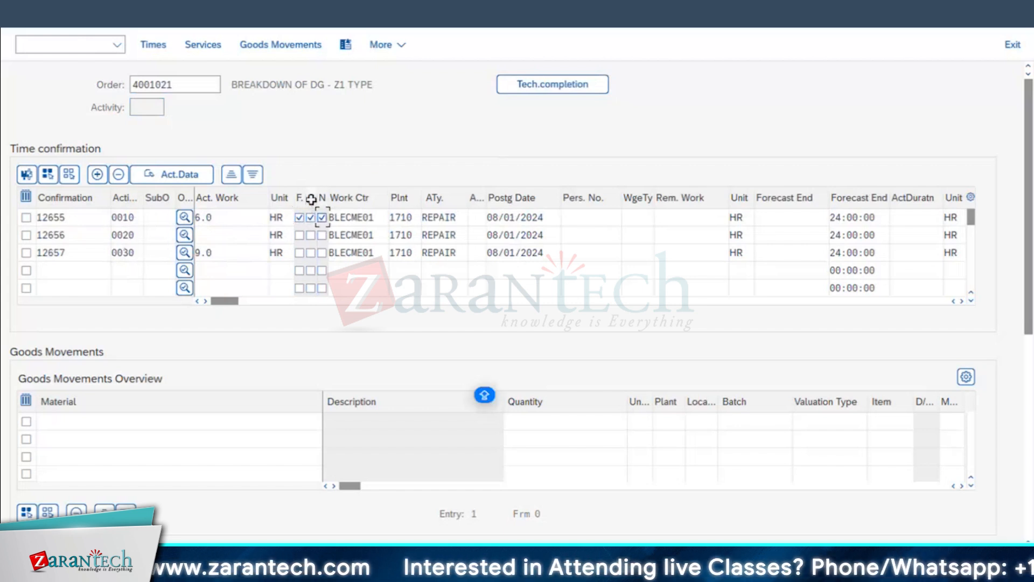
left_click(299, 253)
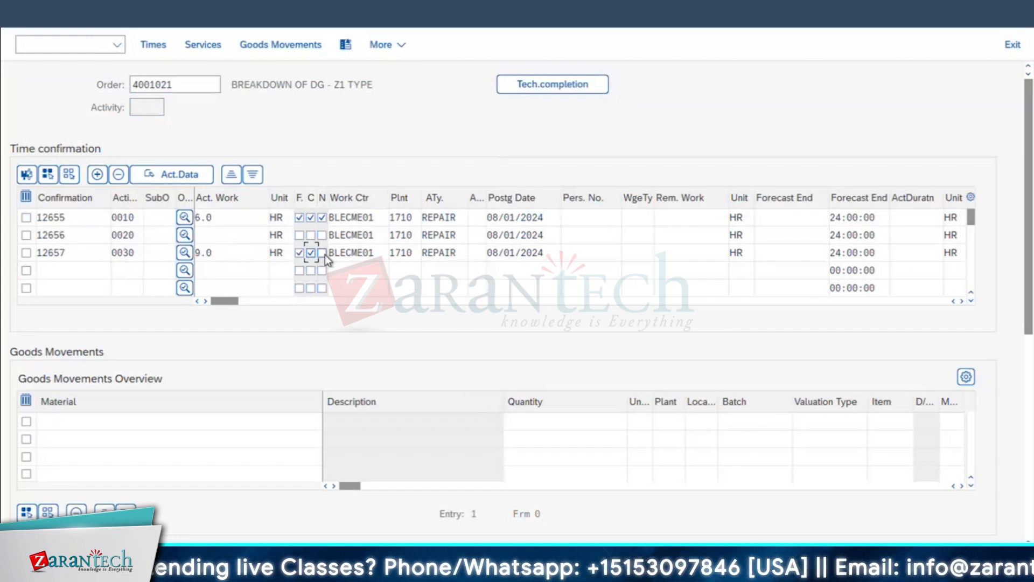
left_click(322, 253)
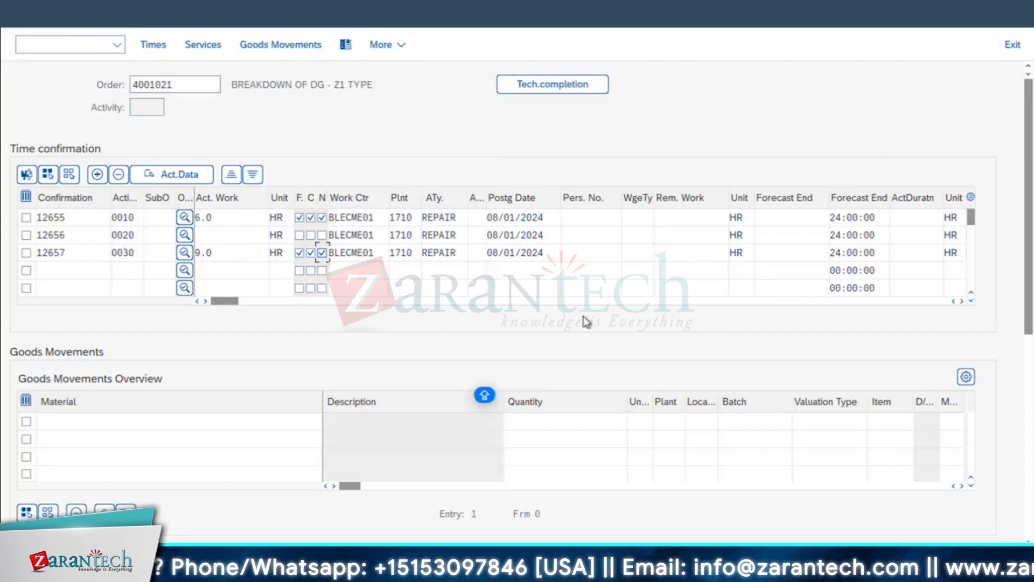
- Assign the first personnel number found for work center BLECME01 to operations 0010 and 0030, save the confirmation and leave the transaction
left_click(600, 217)
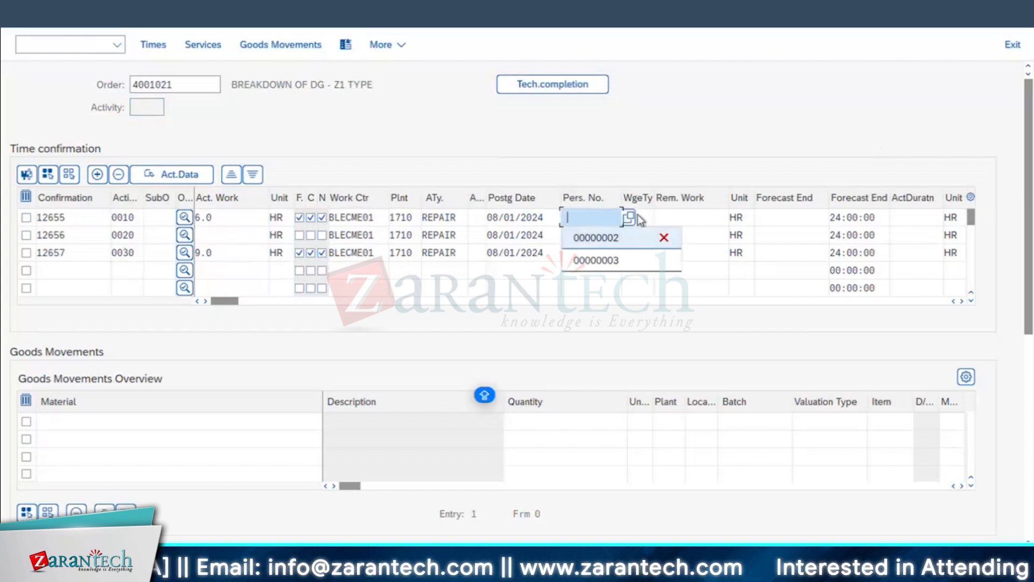
left_click(629, 218)
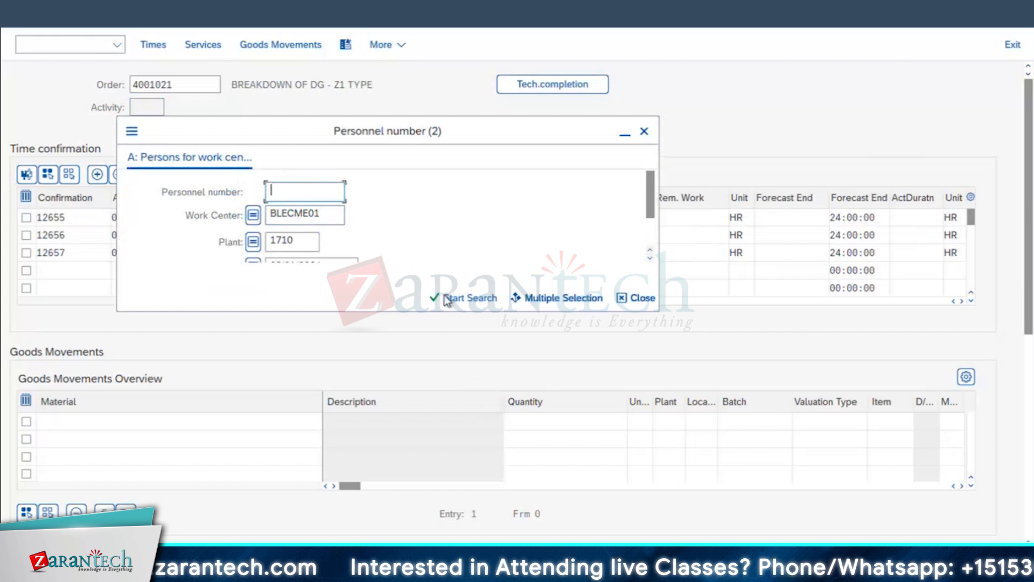
left_click(462, 298)
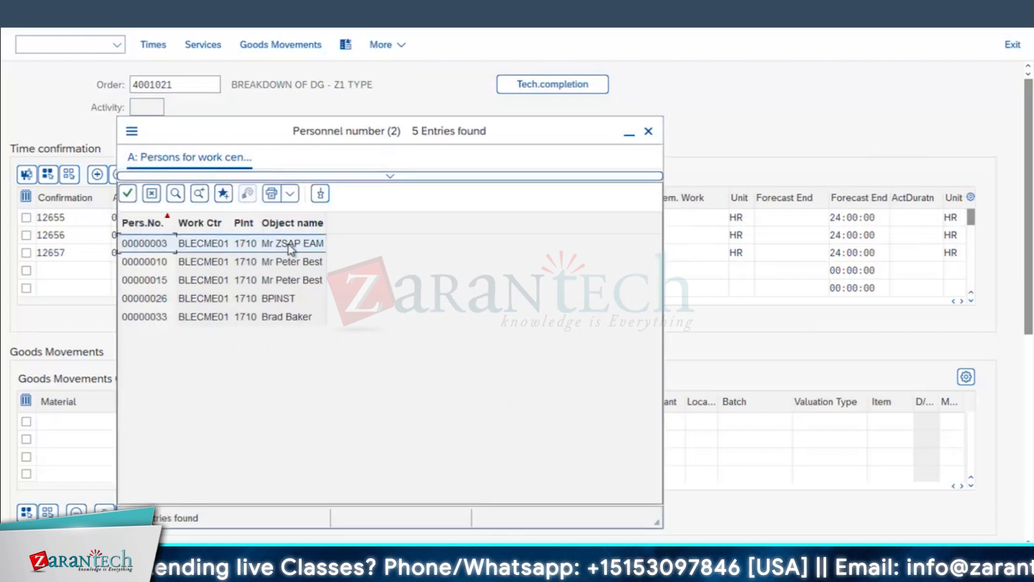
double_click(289, 244)
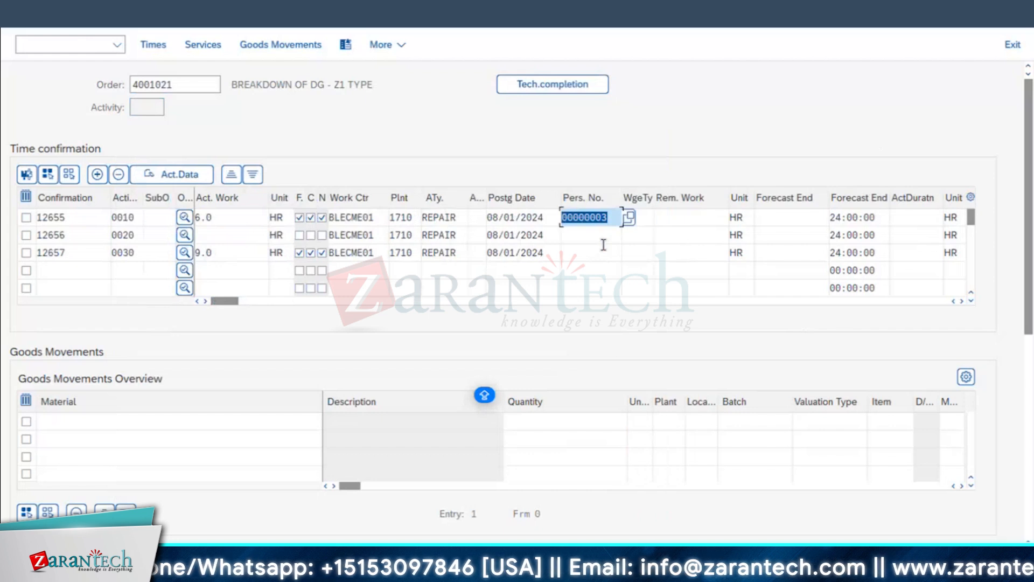
left_click(589, 252)
type("00000003")
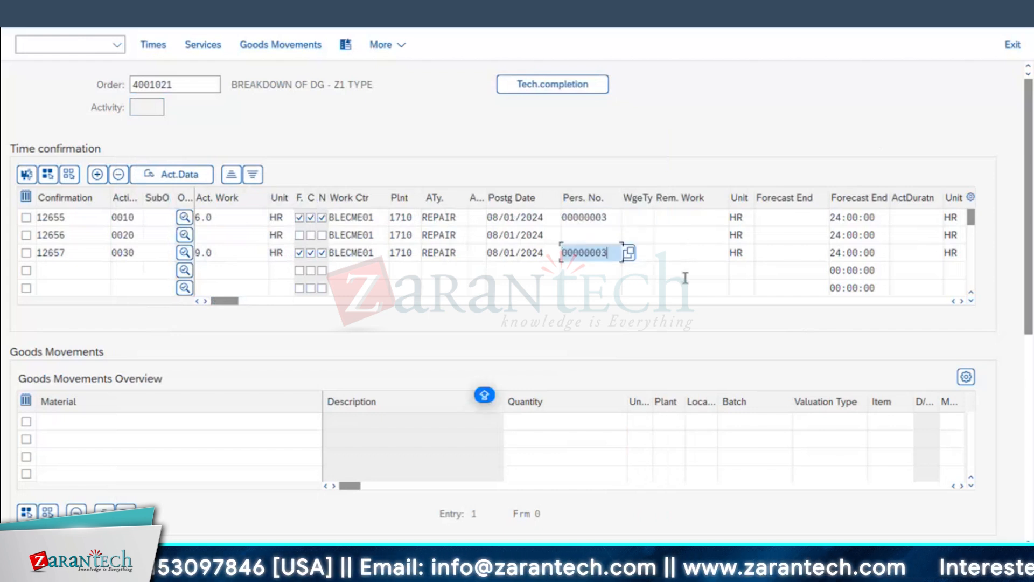
key("Return")
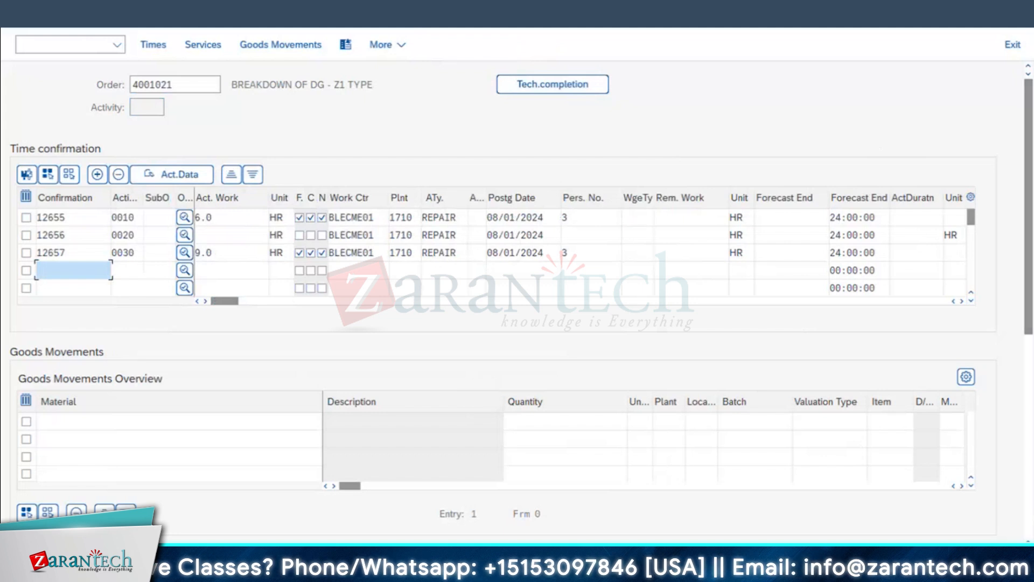
left_click(976, 560)
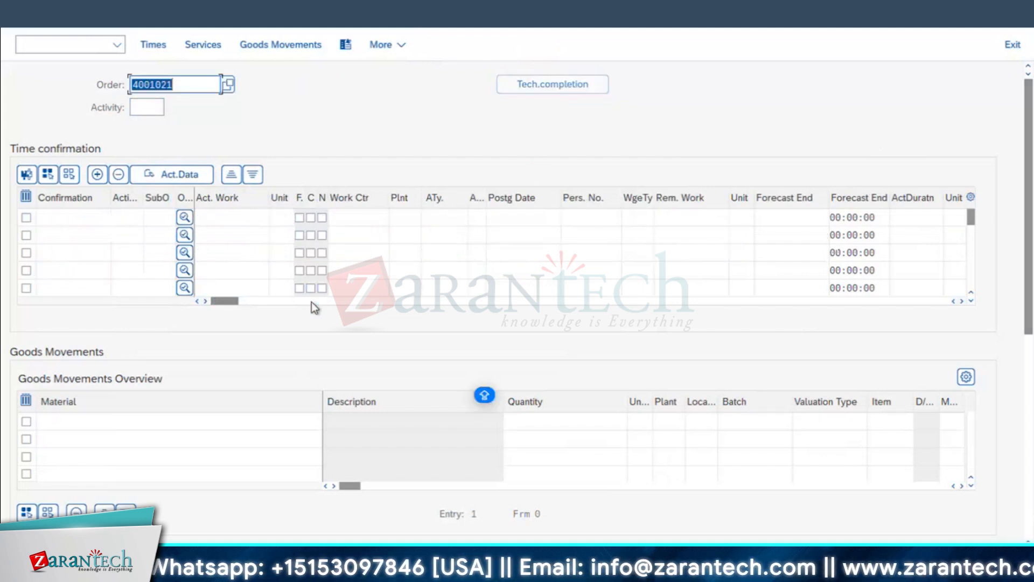
left_click(41, 19)
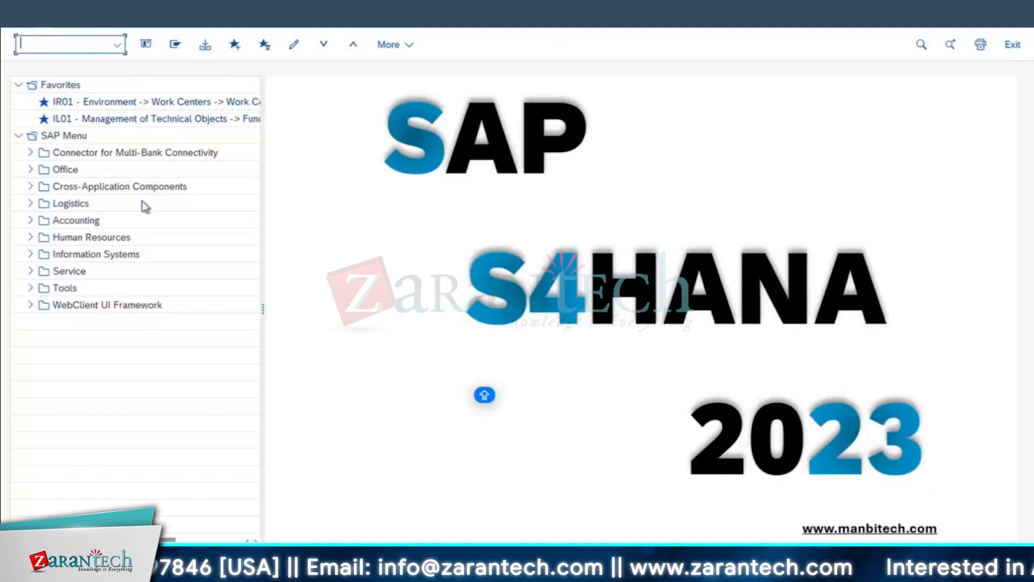
- Reopen the maintenance order in the Change Order session and examine the control key of operation 0020, CHANGE THE BEARING
left_click(274, 576)
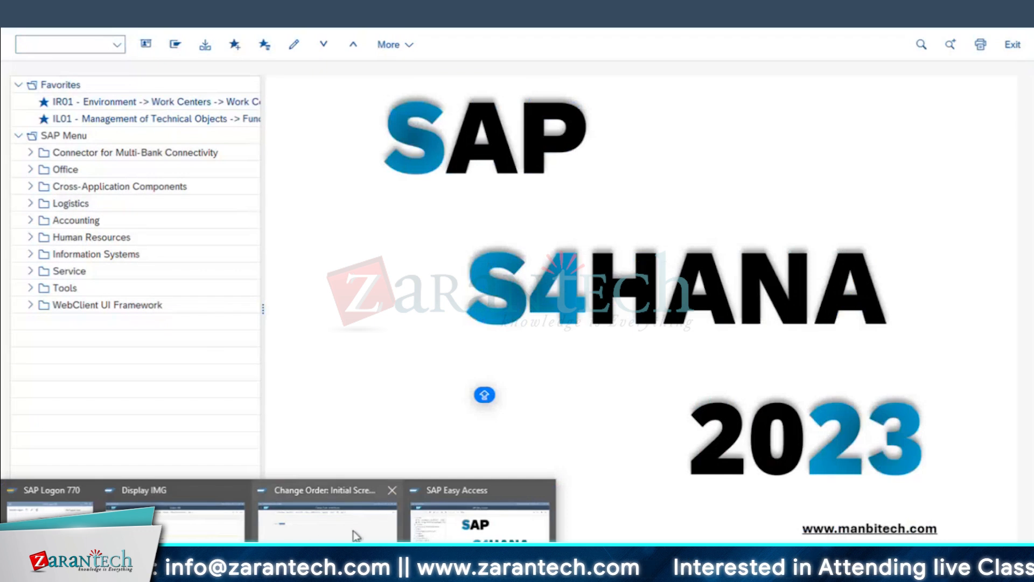
left_click(328, 517)
key("Return")
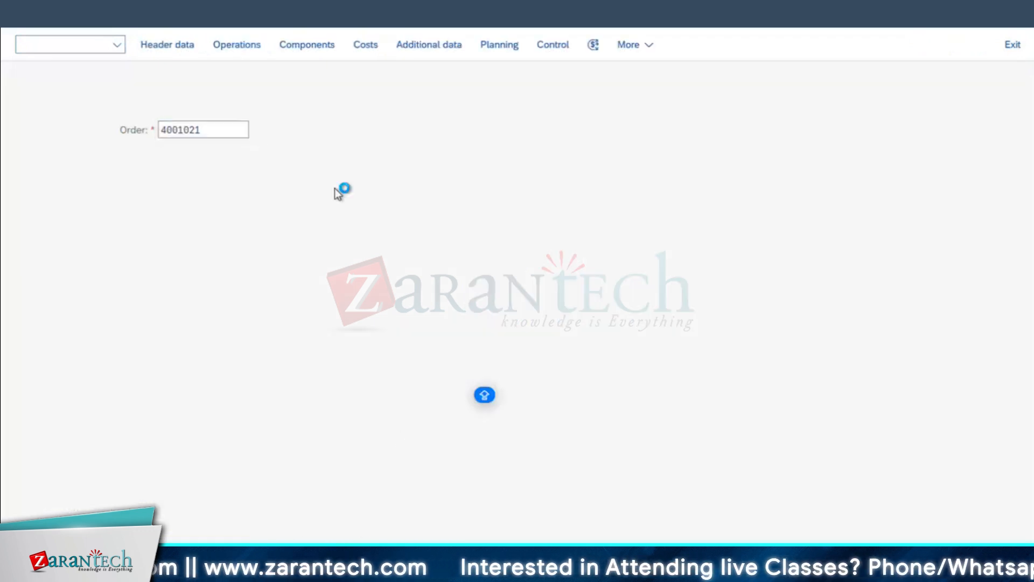
left_click(135, 160)
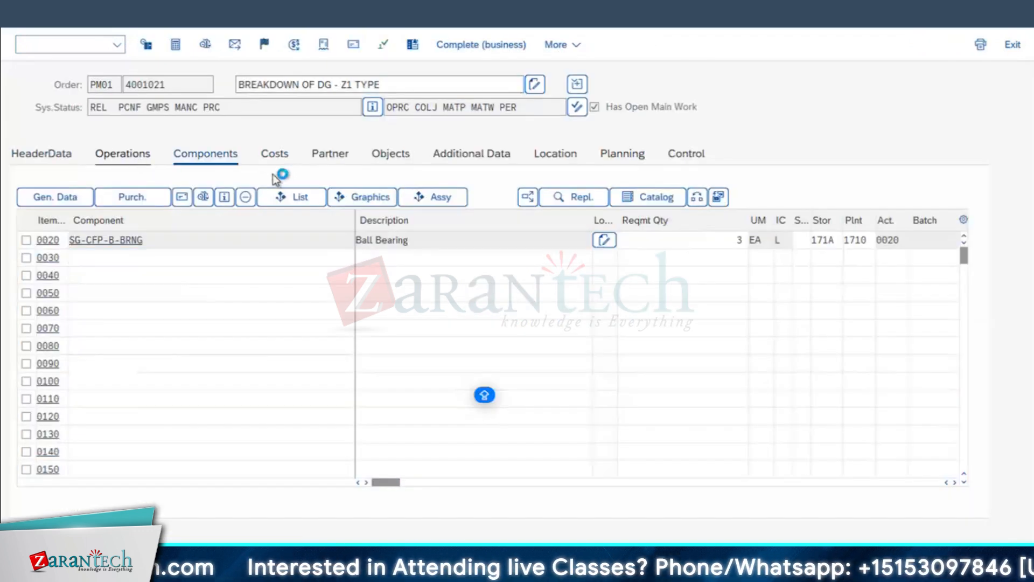
double_click(325, 257)
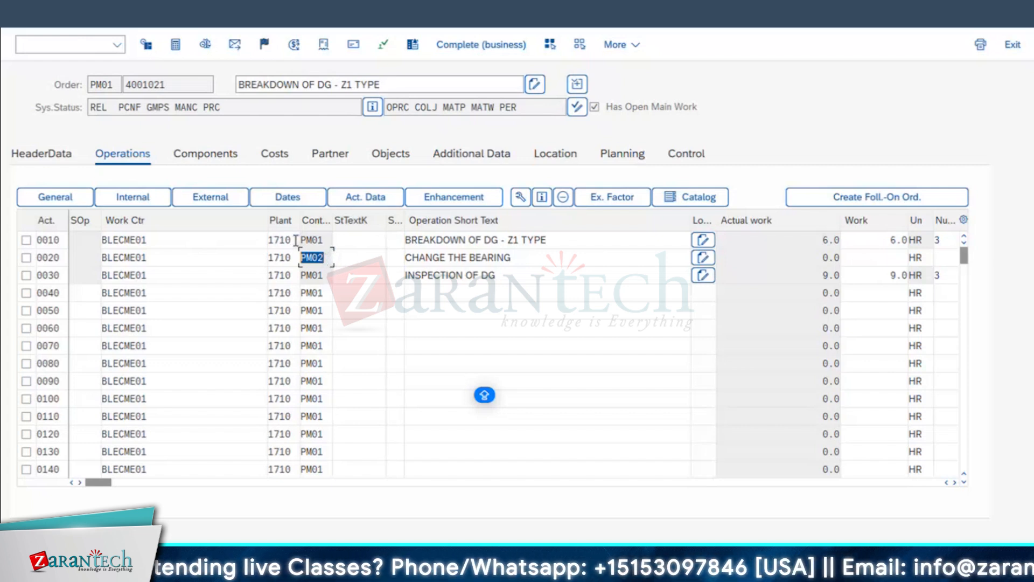
left_click_drag(514, 255, 228, 230)
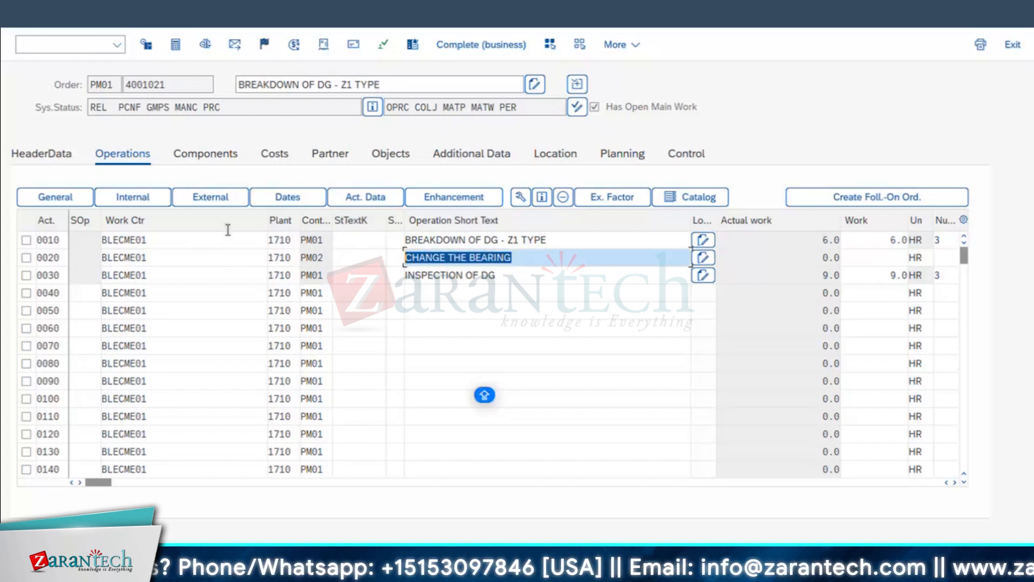
double_click(325, 258)
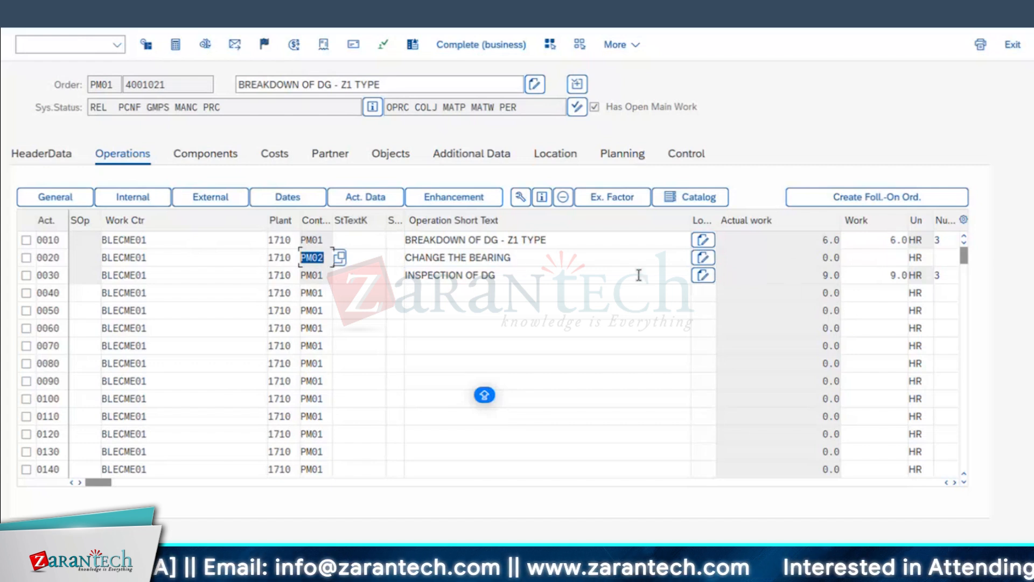
- Review the order's planned and actual cost report, checking the Plant Activity Production Order line, and exit the order
left_click(273, 157)
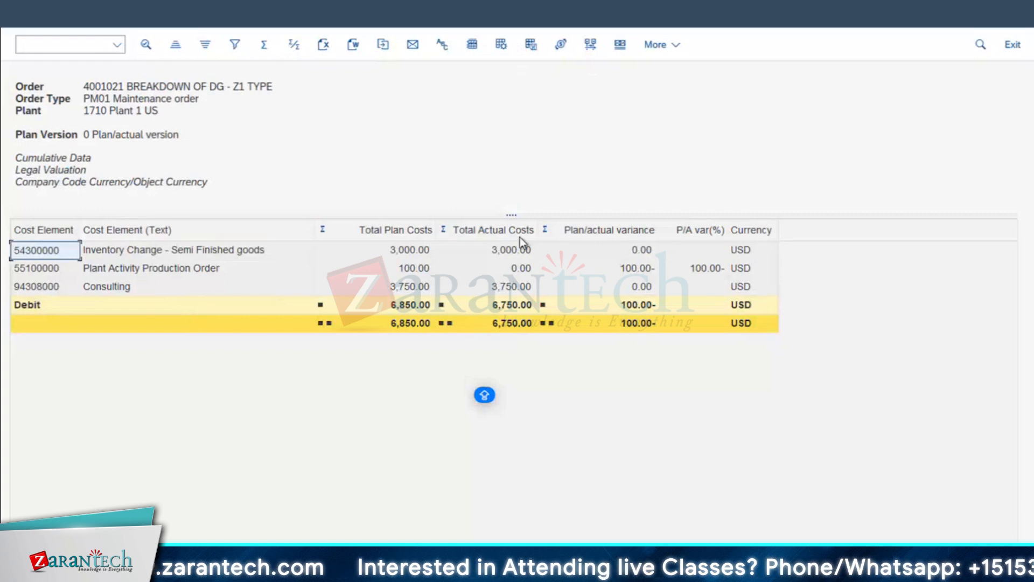
left_click(499, 269)
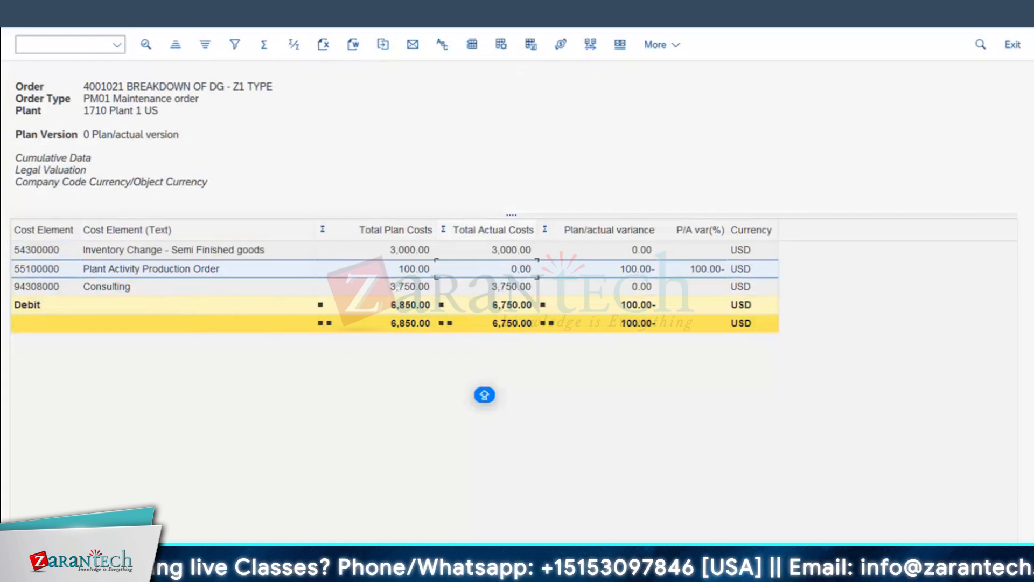
left_click(22, 19)
left_click(23, 18)
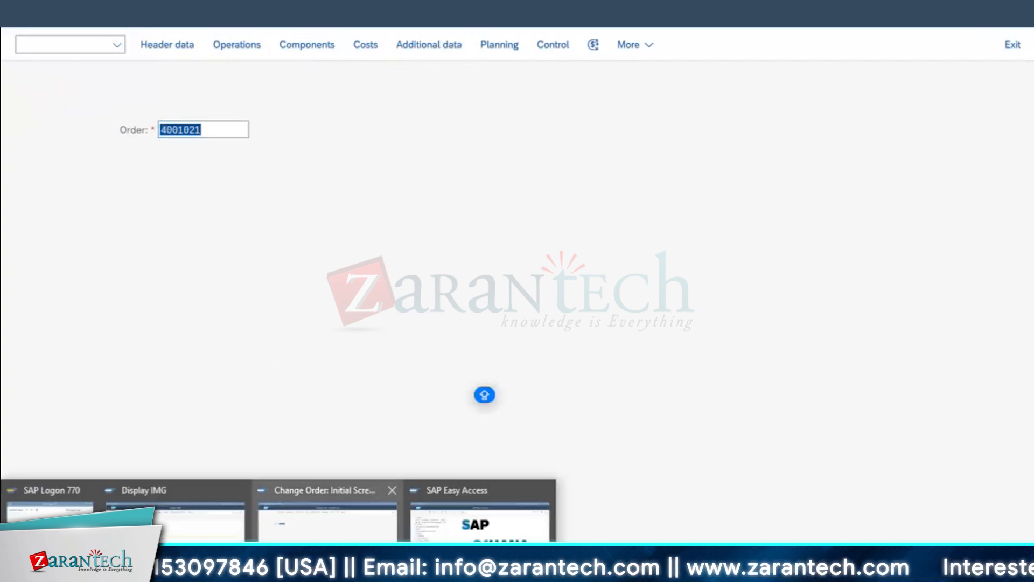
- Open transaction MIGO in the SAP Easy Access session and set it to Goods Receipt with reference to a Purchase Order
left_click(479, 519)
type("MIGO")
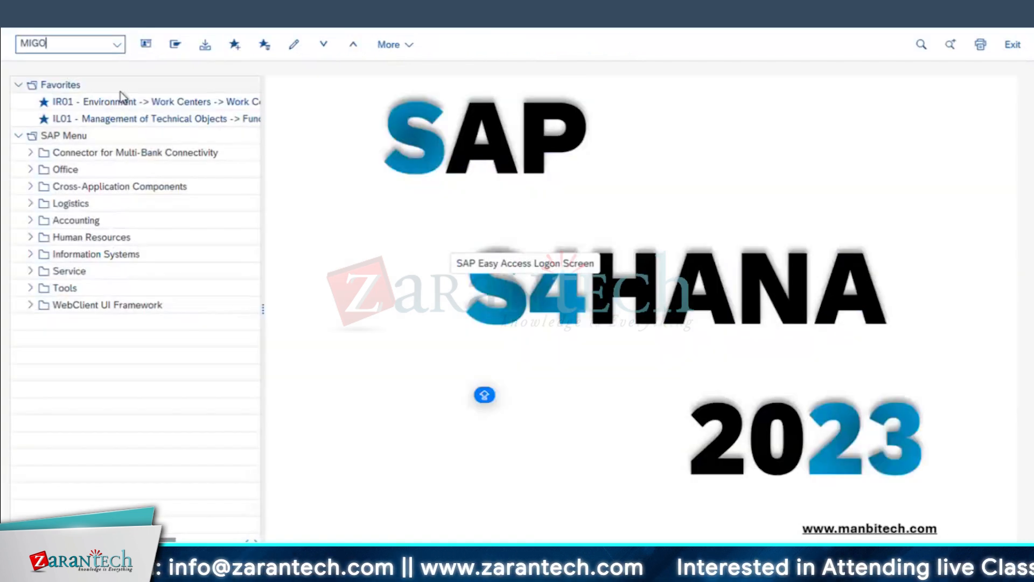
key("Return")
left_click(237, 84)
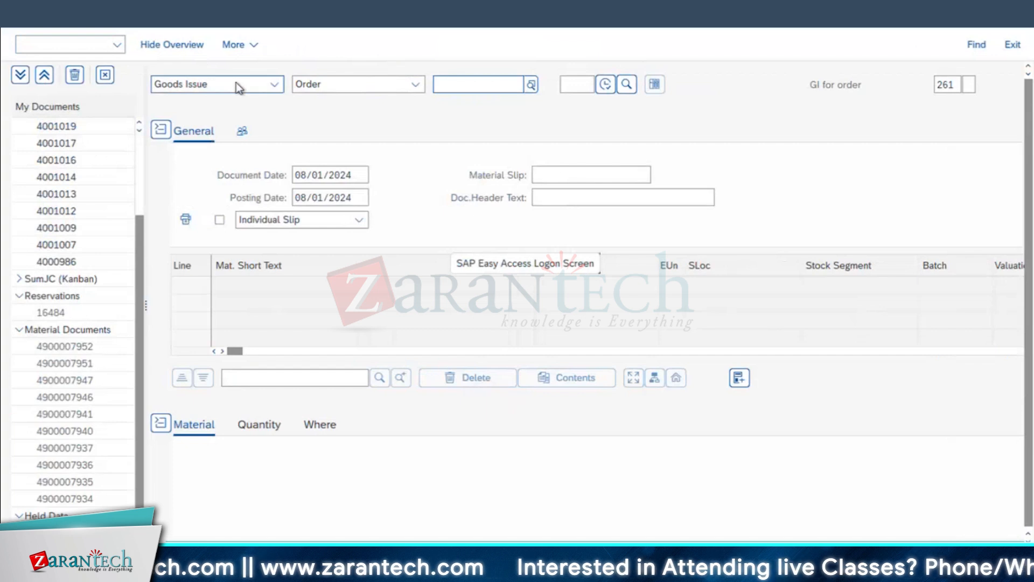
left_click(194, 152)
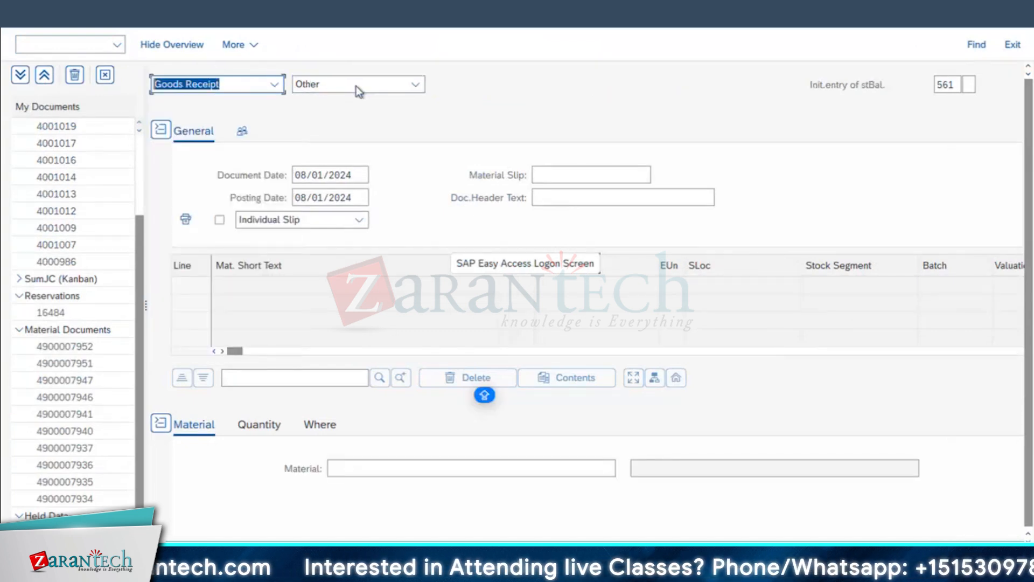
left_click(356, 84)
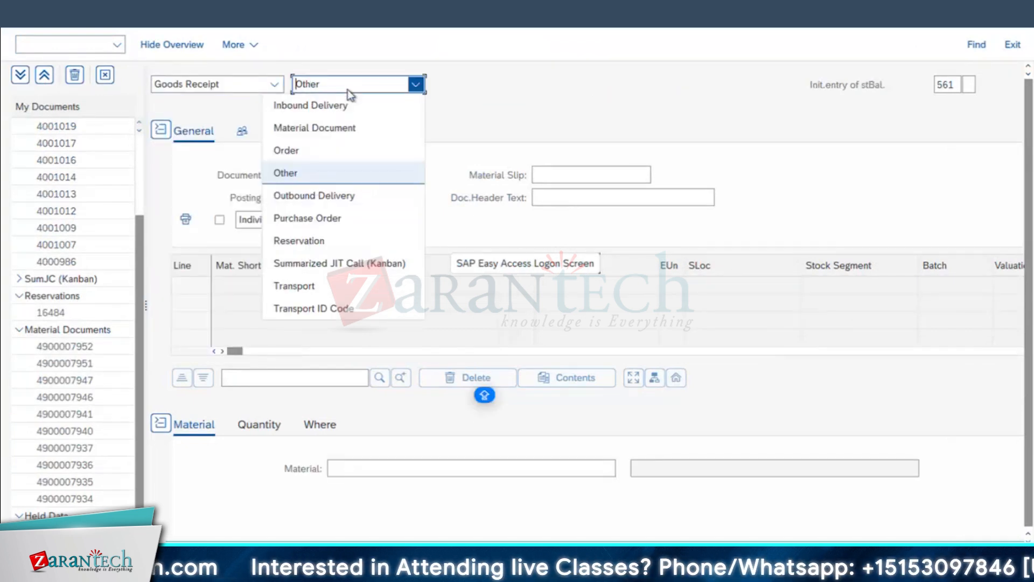
left_click(307, 218)
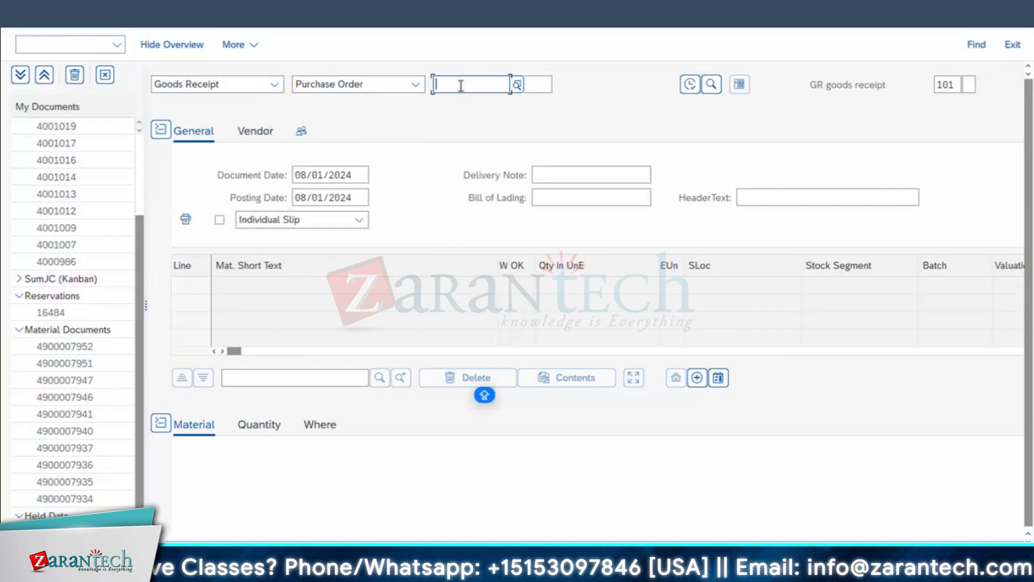
- Switch to the Change Order session, open the maintenance order in display mode and bring up its document flow
left_click(216, 576)
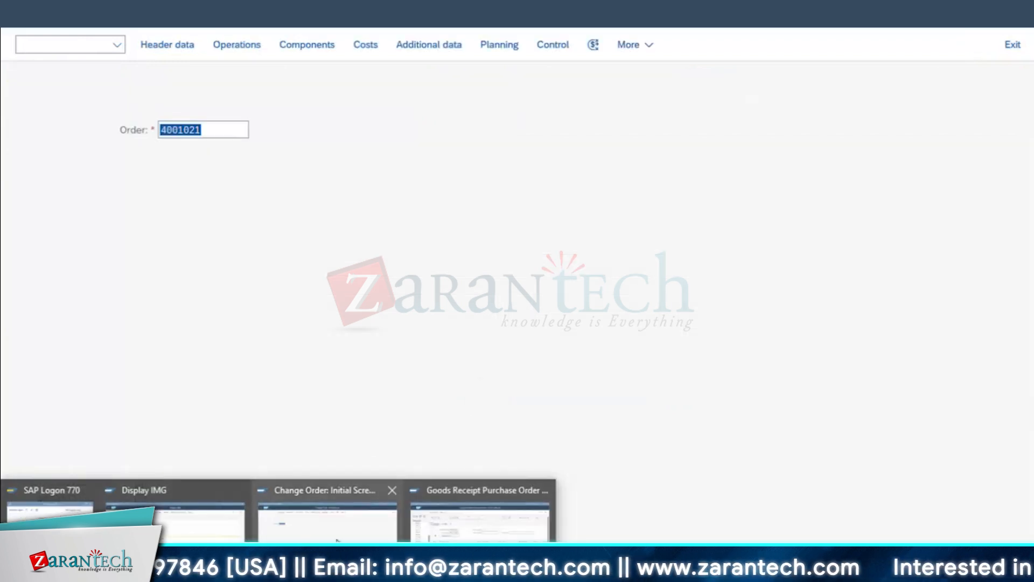
left_click(328, 521)
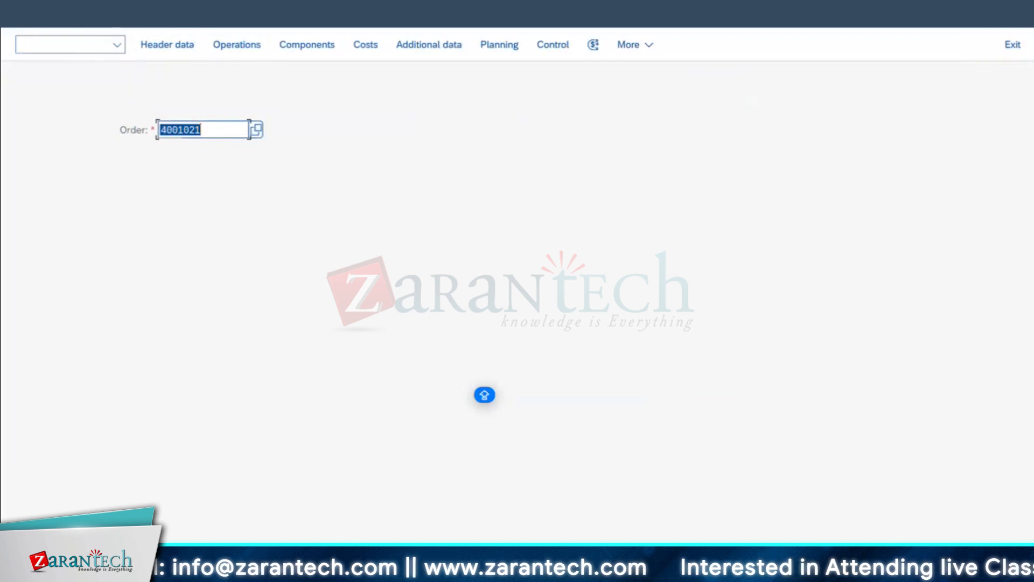
left_click(70, 44)
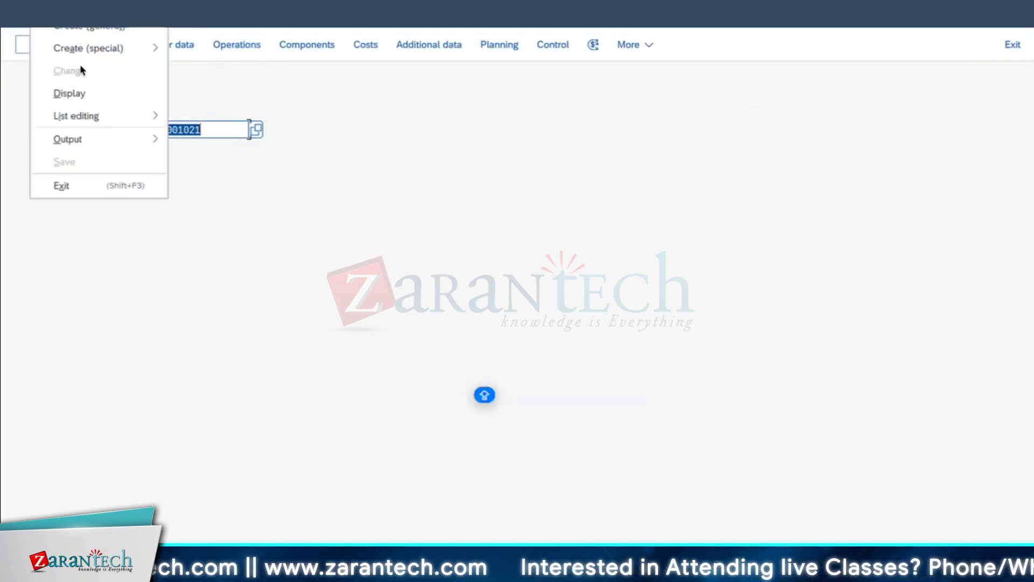
left_click(74, 102)
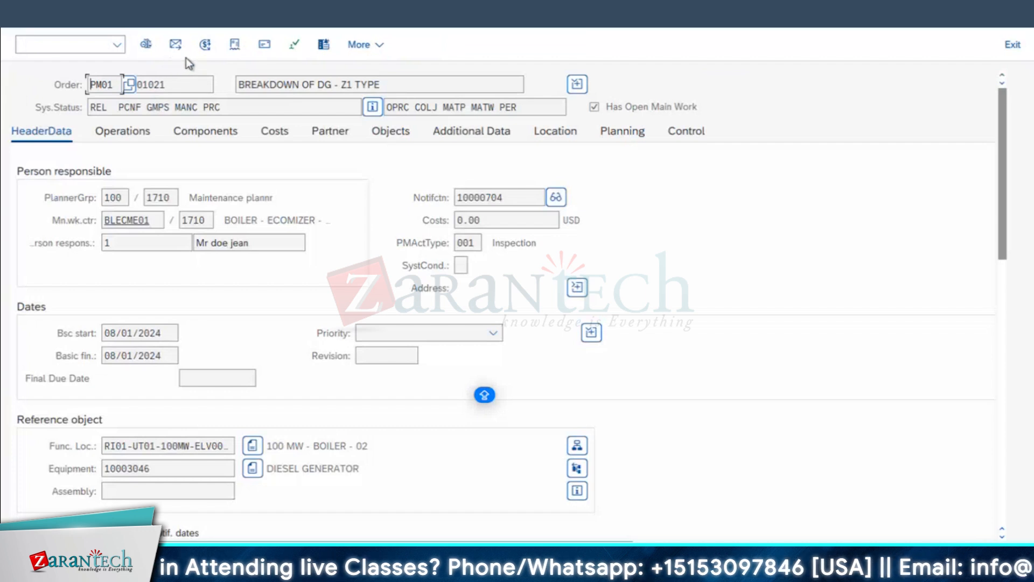
left_click(235, 45)
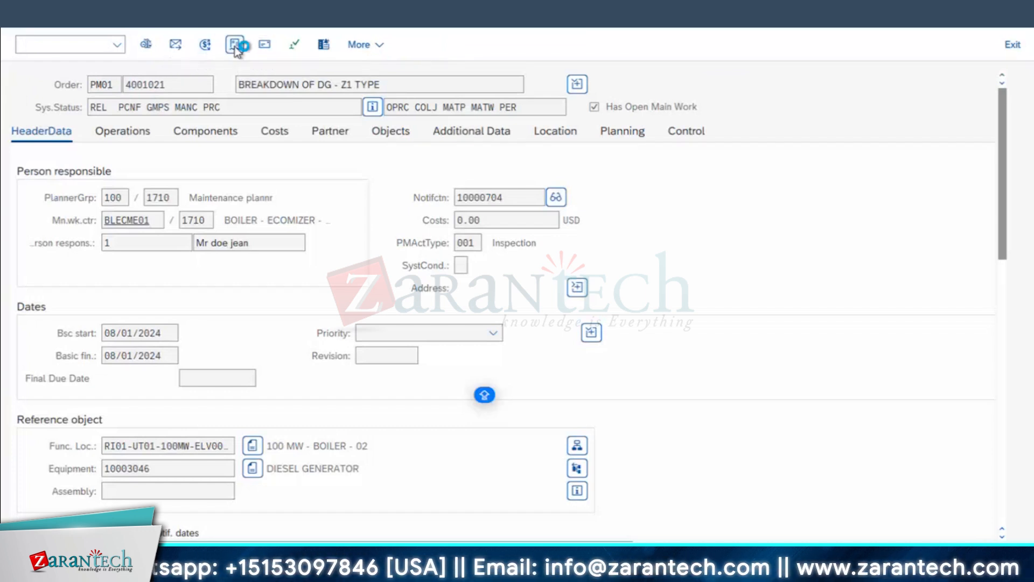
- Examine the order's document flow, going through its purchase orders, operations 0010 and 0020, the goods issue and the confirmations
left_click(99, 140)
left_click(141, 158)
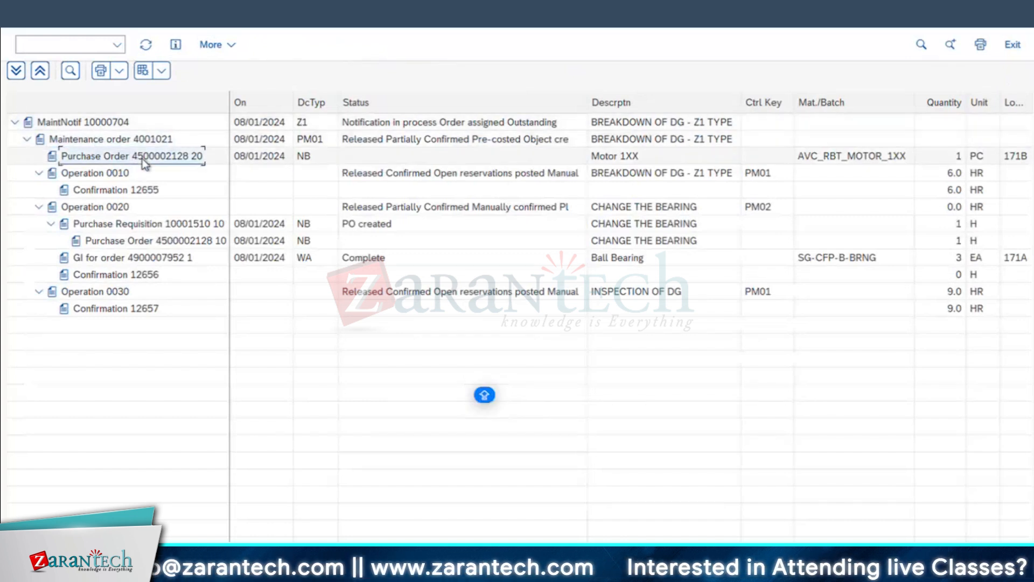
left_click(115, 176)
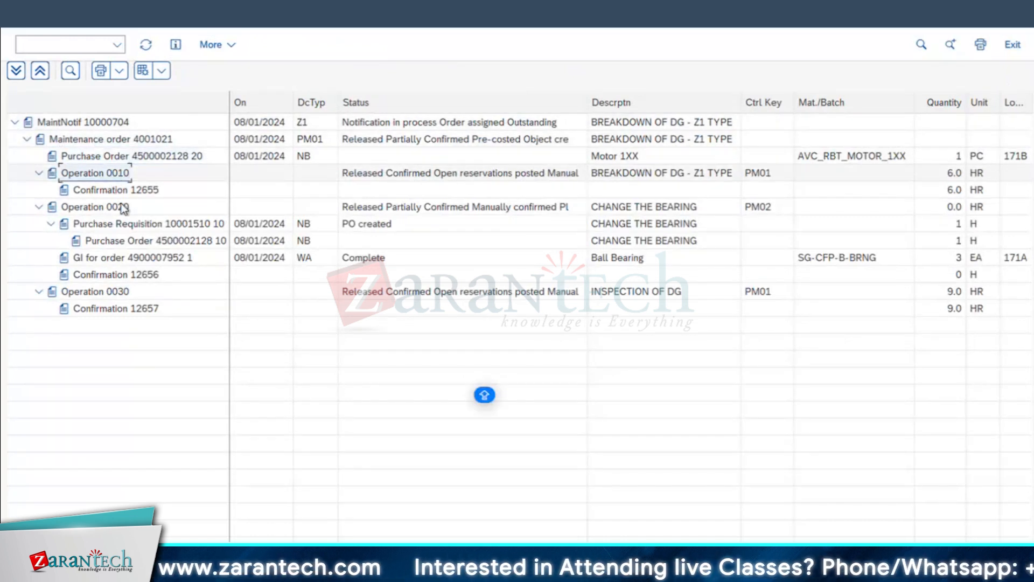
left_click(136, 192)
left_click(117, 210)
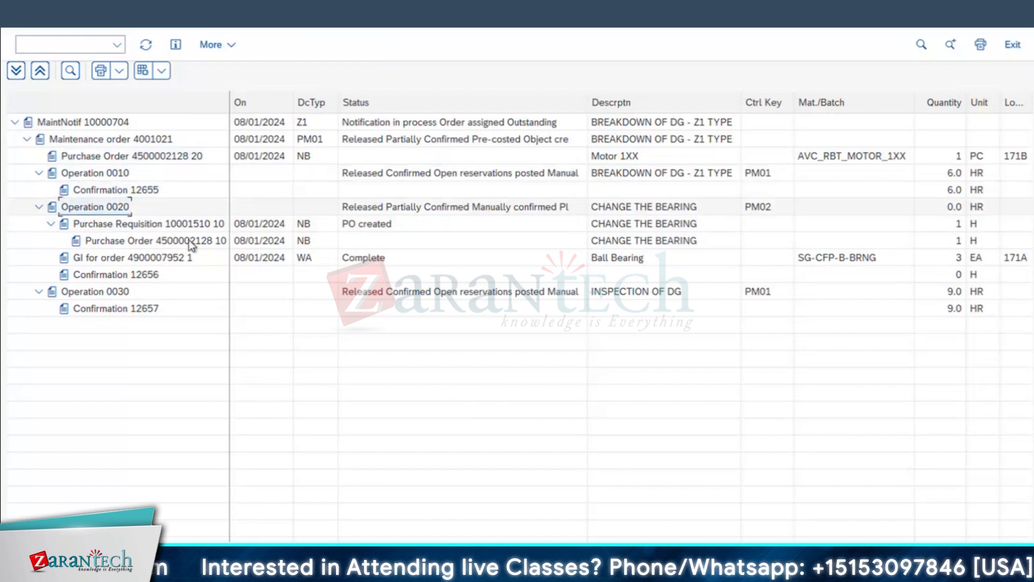
left_click(188, 225)
left_click(184, 243)
left_click(125, 259)
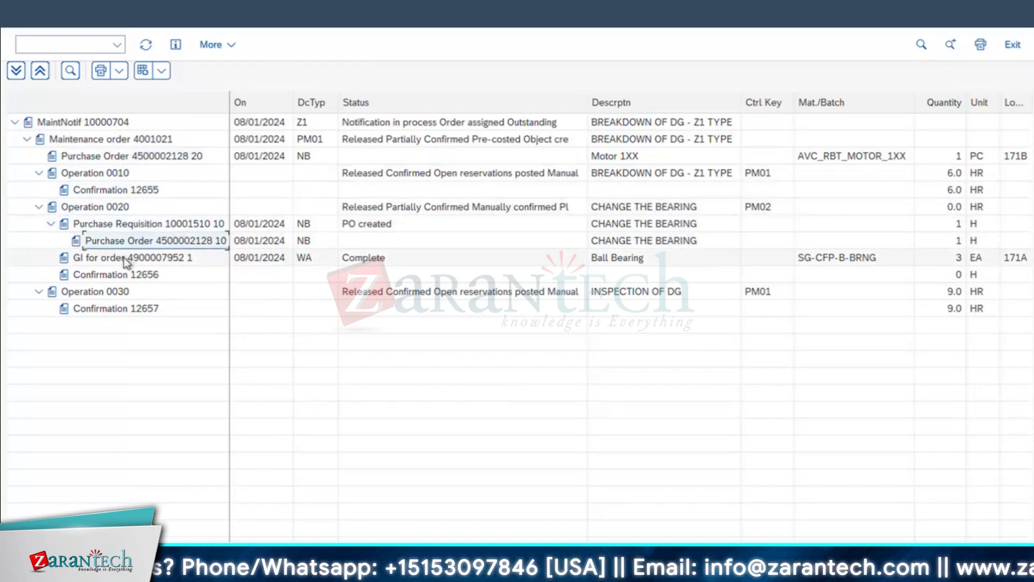
left_click(134, 275)
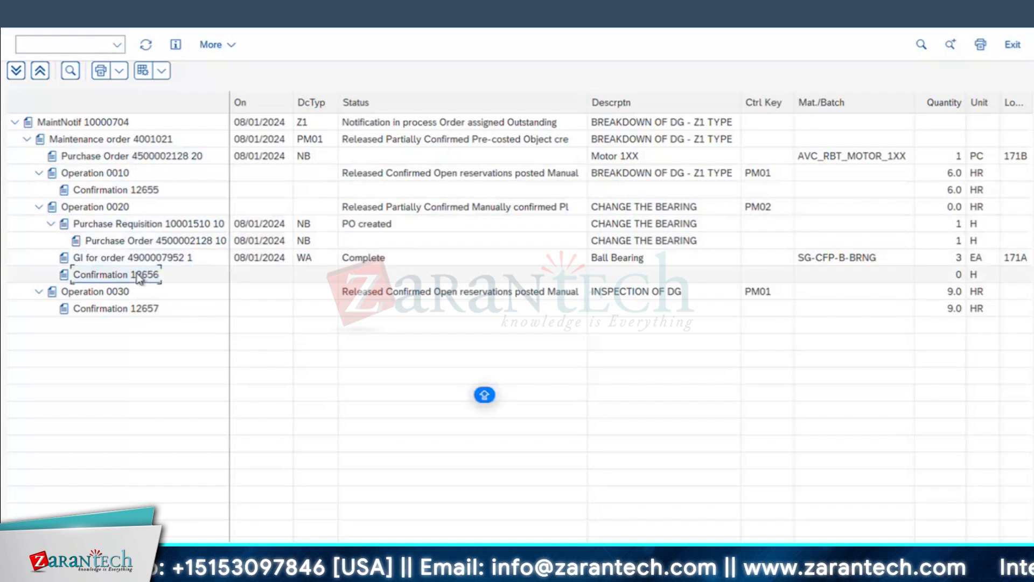
left_click(131, 309)
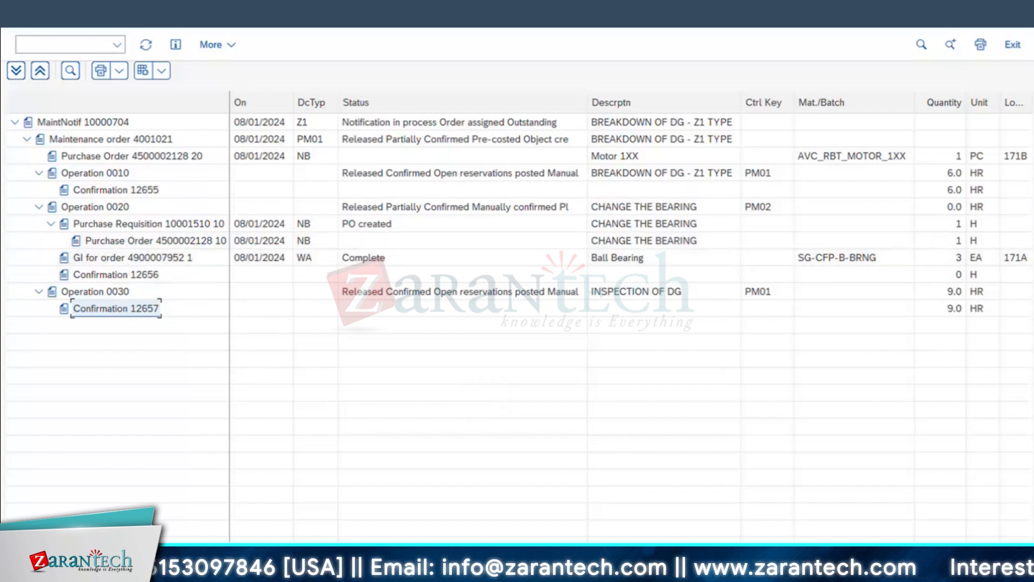
- Load the CHANGE THE BEARING purchase order in the Goods Receipt session, mark the line as Item OK and post the goods receipt
left_click(479, 500)
left_click(475, 85)
left_click(496, 101)
key("Return")
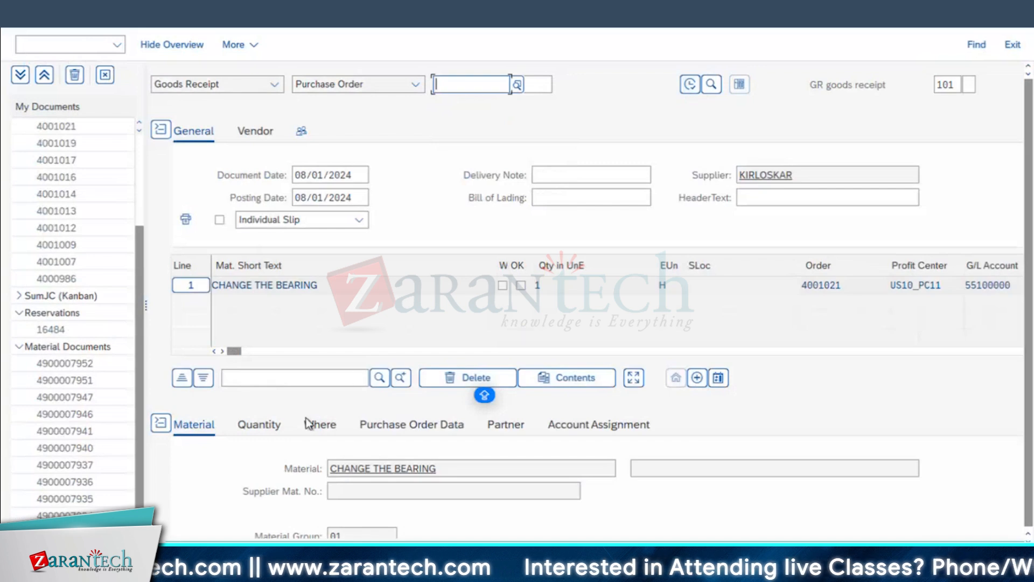
scroll(243, 430, "down", 3)
left_click(240, 509)
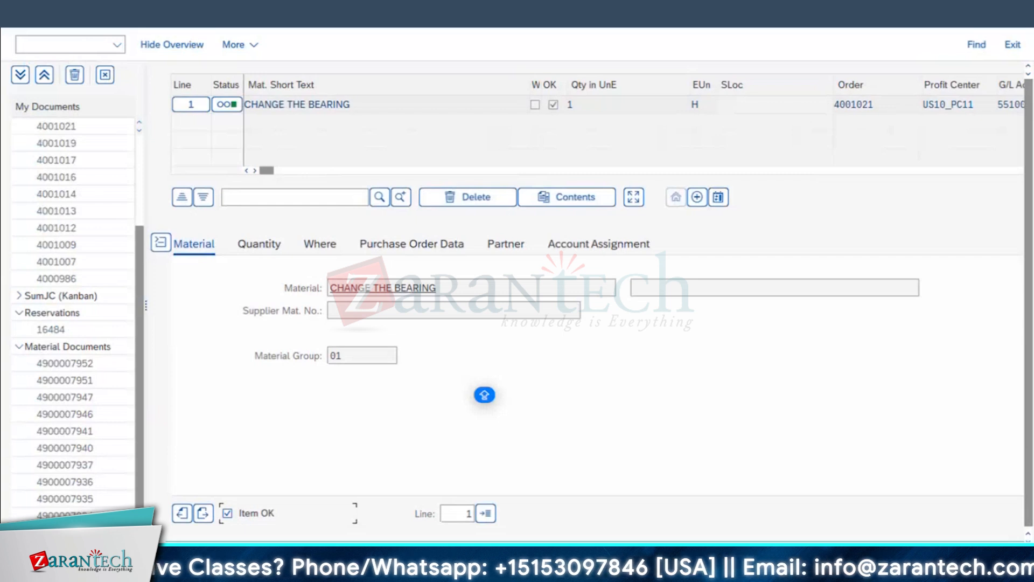
left_click(407, 267)
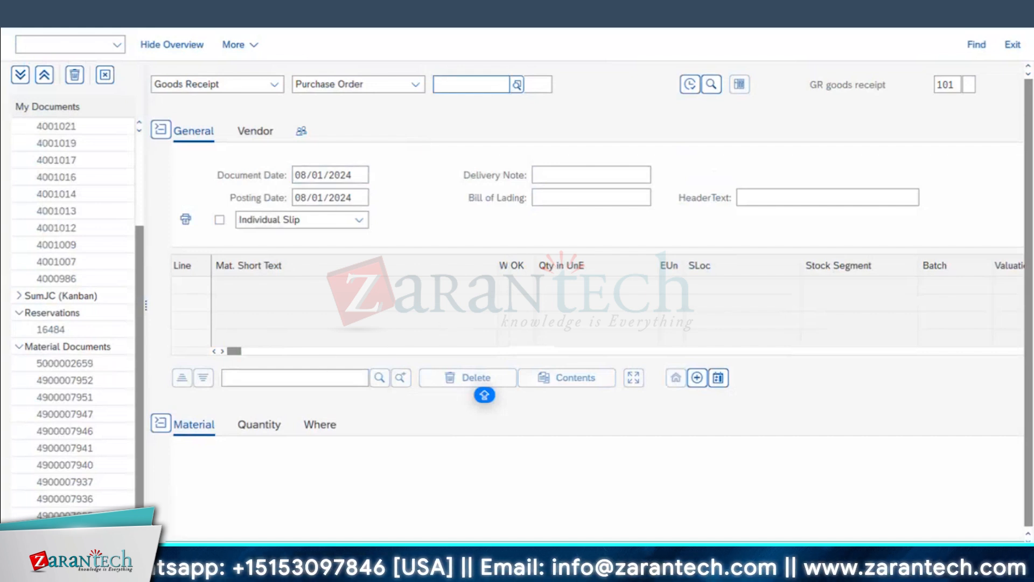
- Return to the Display Document Flow session, refresh it and check the goods receipt entry under operation 0020
left_click(248, 569)
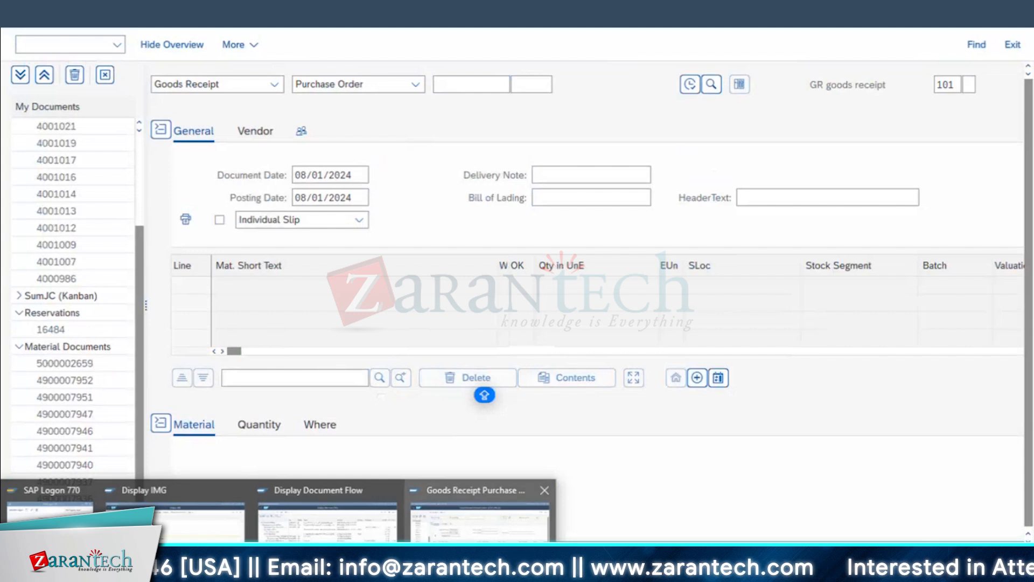
left_click(327, 517)
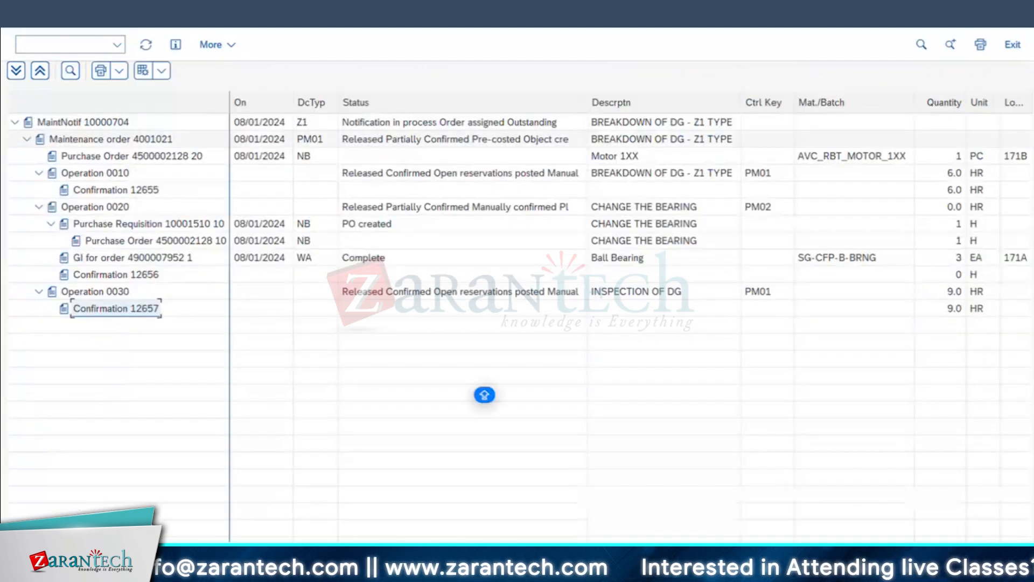
left_click(146, 46)
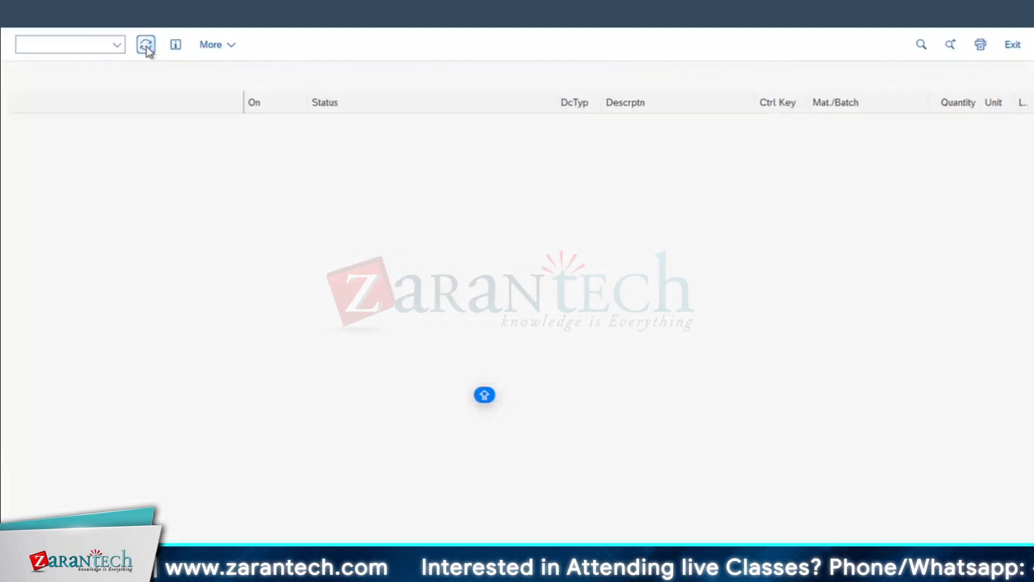
left_click(139, 259)
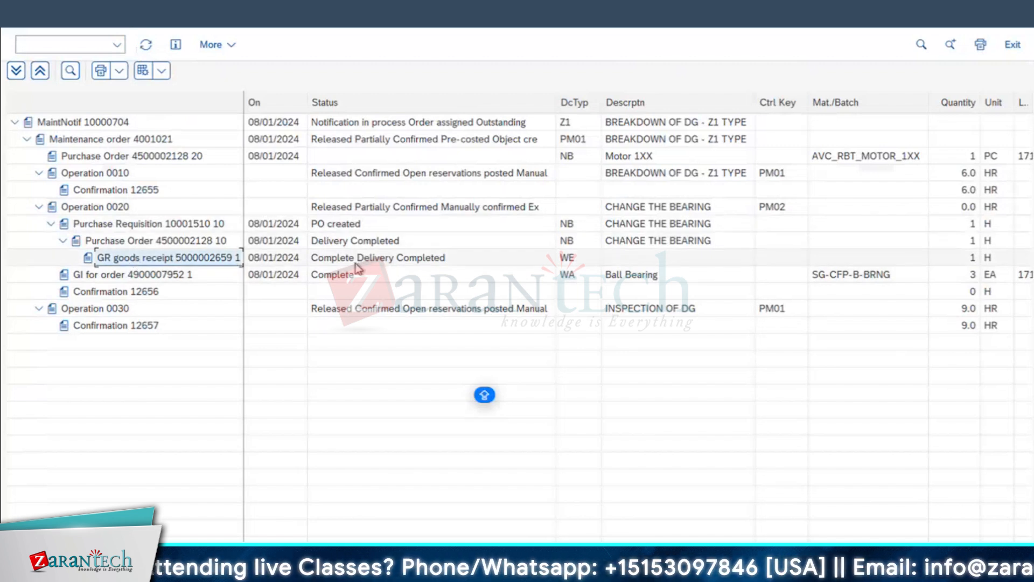
- Review the order's plan/actual cost report, comparing the Inventory Change and Consulting lines and the totals, and leave the report
left_click(21, 20)
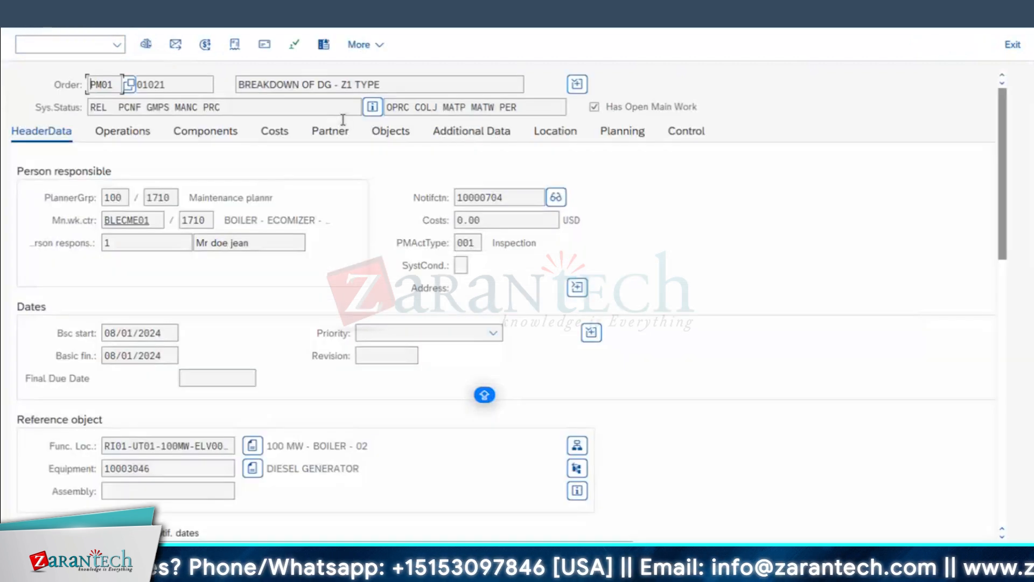
left_click(276, 132)
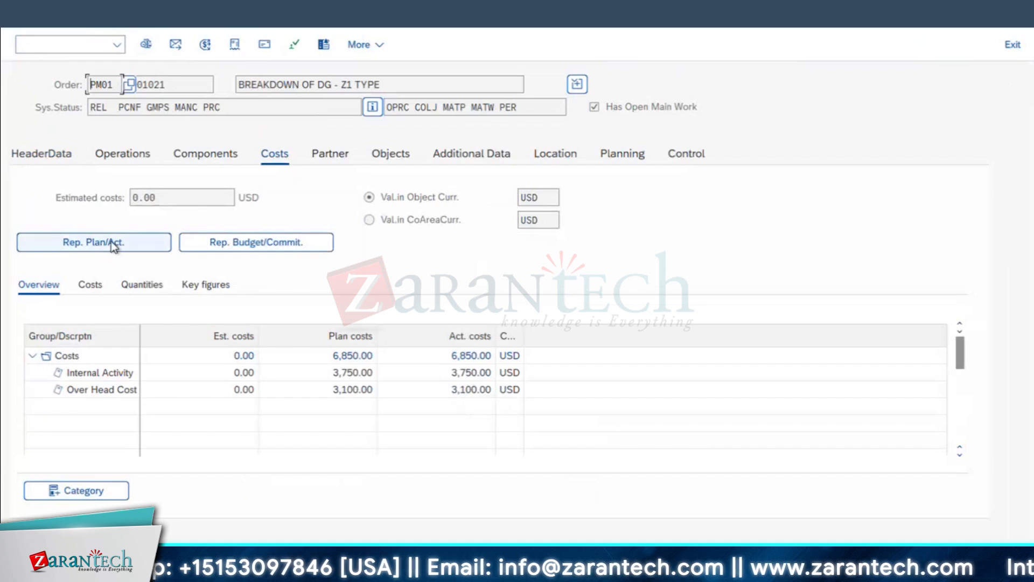
double_click(337, 372)
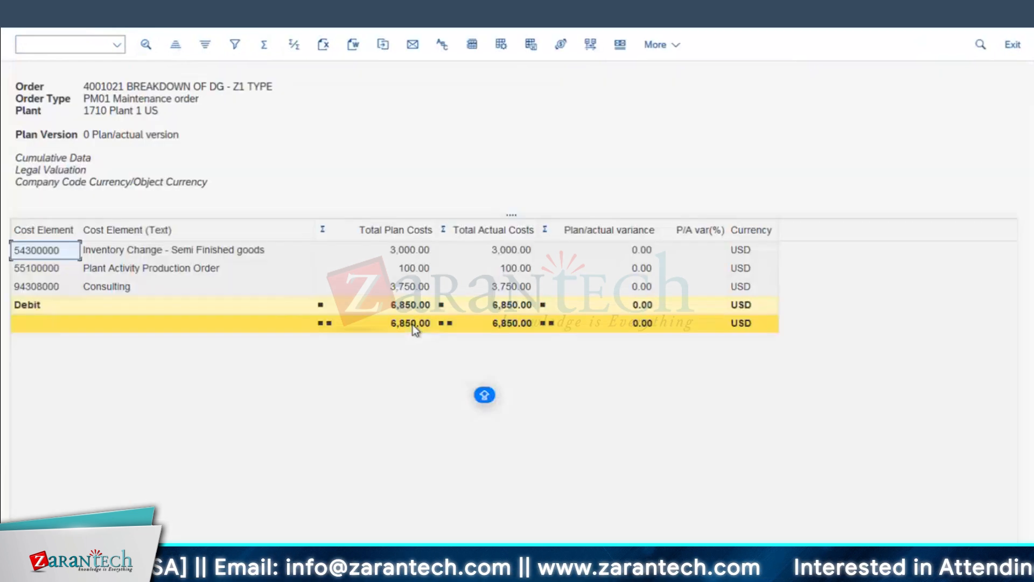
left_click(501, 323)
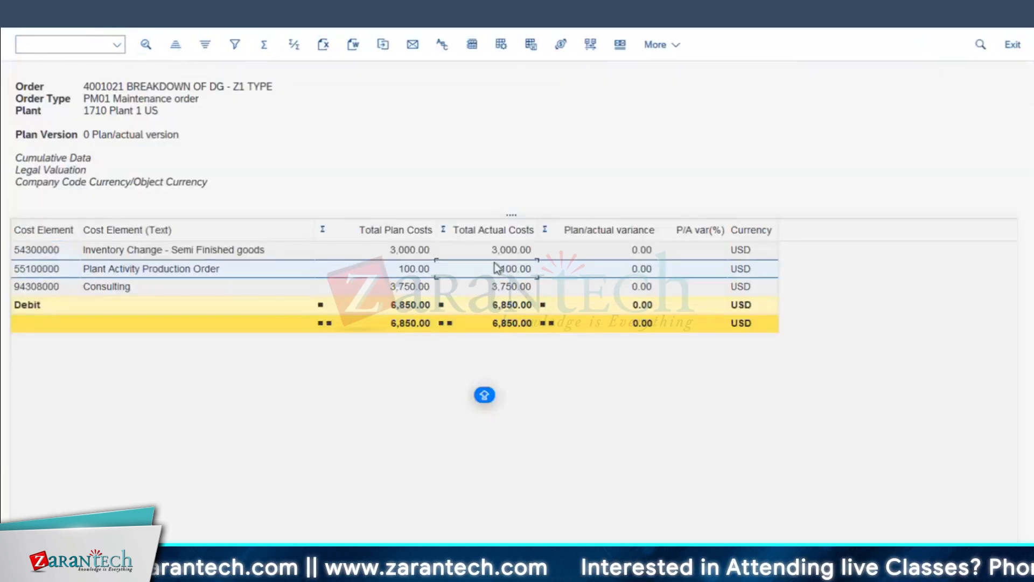
left_click(411, 250)
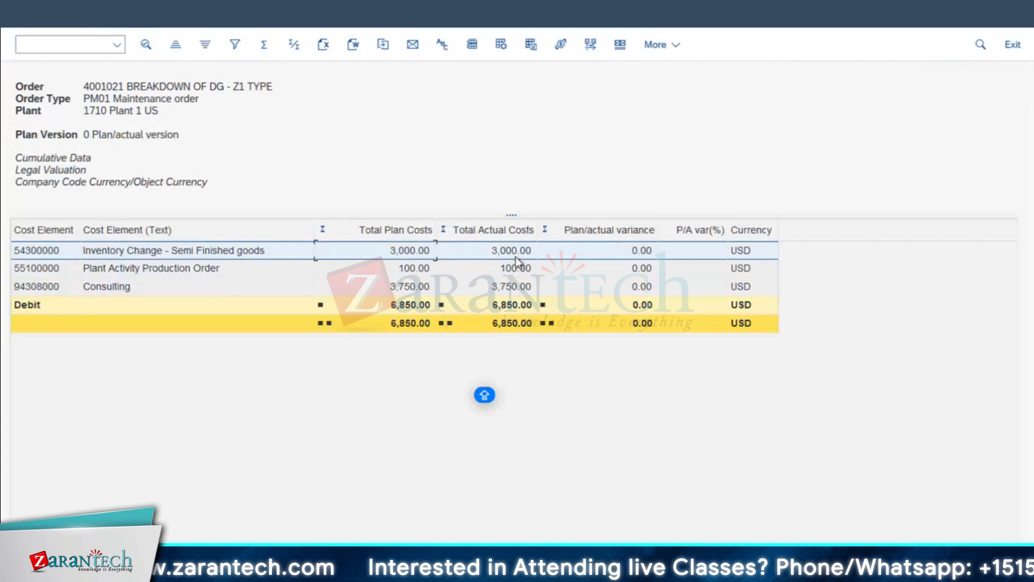
left_click(515, 252)
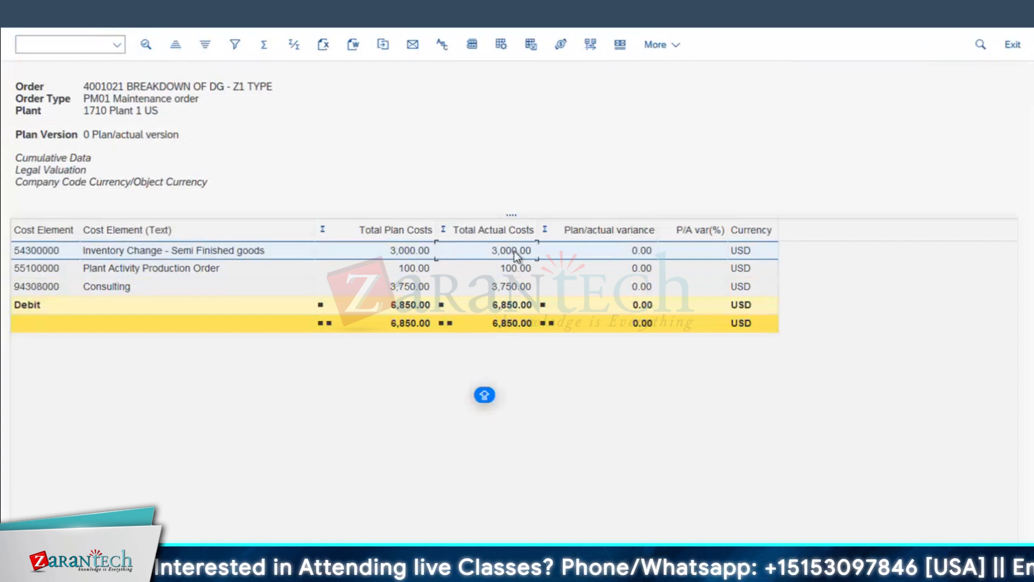
left_click(430, 291)
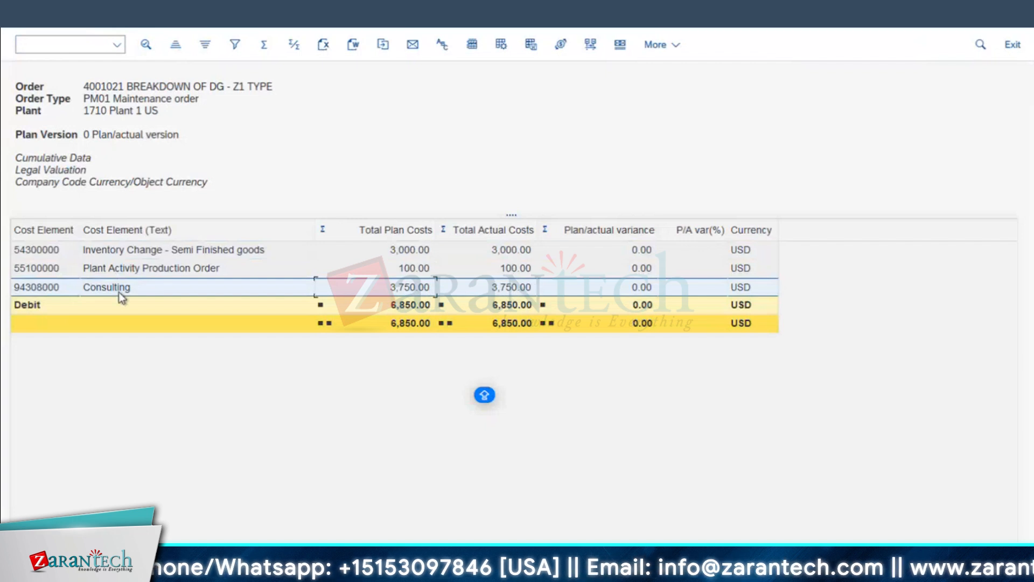
left_click(512, 290)
key("F3")
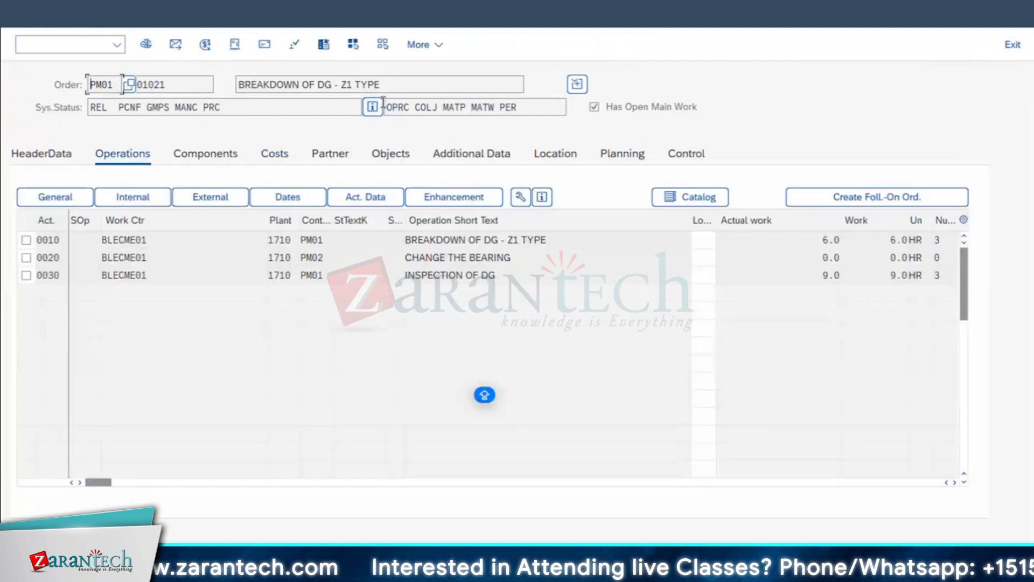
- Check the order's system and user status details, then reopen the order in change mode
left_click(372, 107)
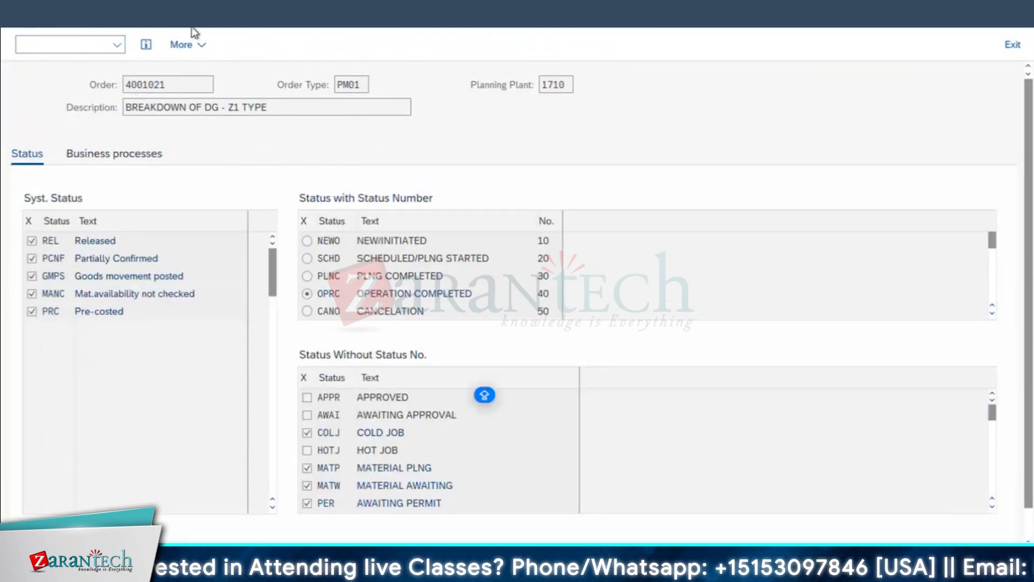
key("F3")
left_click(46, 11)
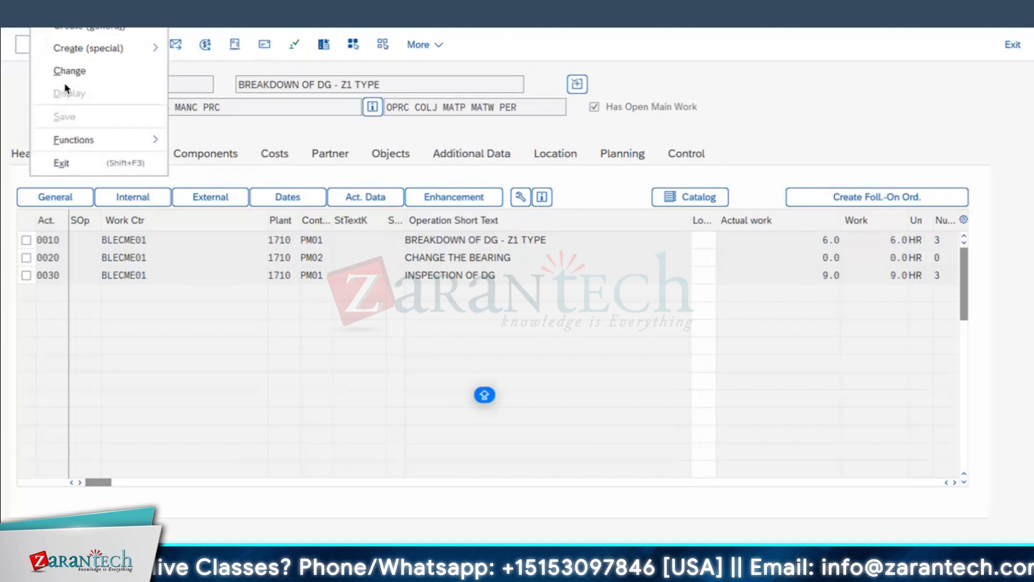
left_click(69, 72)
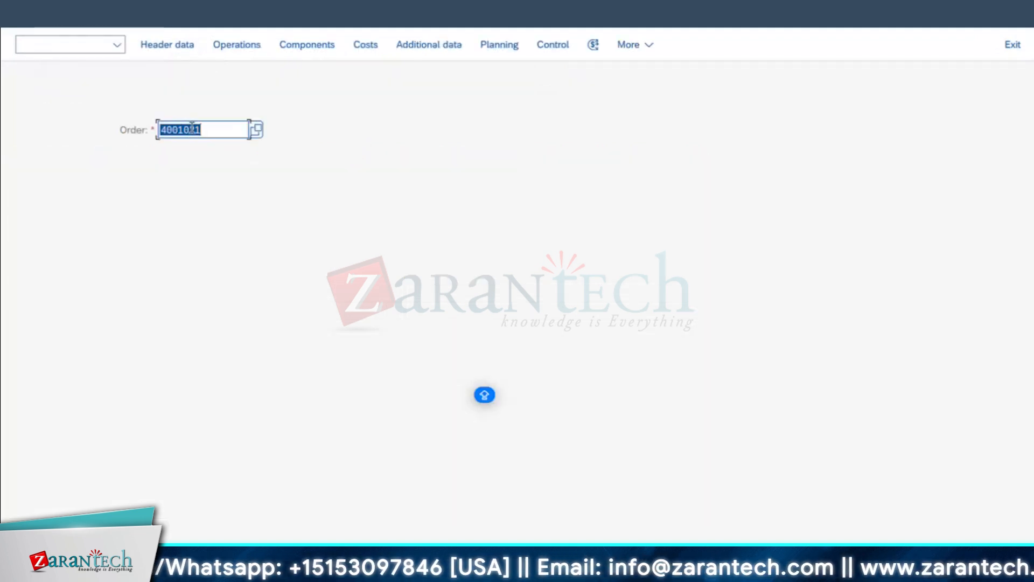
left_click(218, 122)
key("Return")
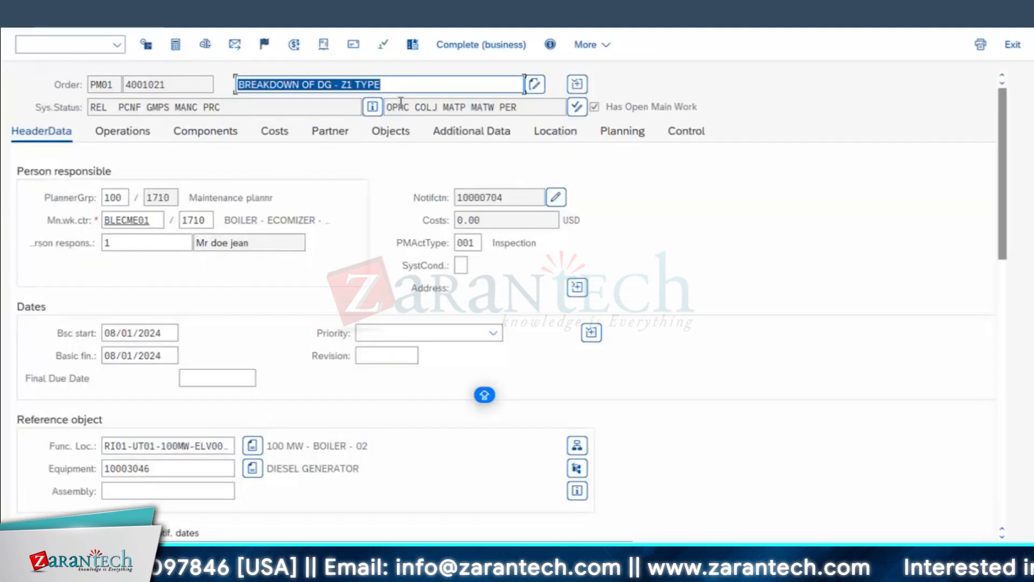
- Set the order's user status to 60 JOBF, JOB FINISHED, and save the order
left_click(577, 107)
left_click(33, 265)
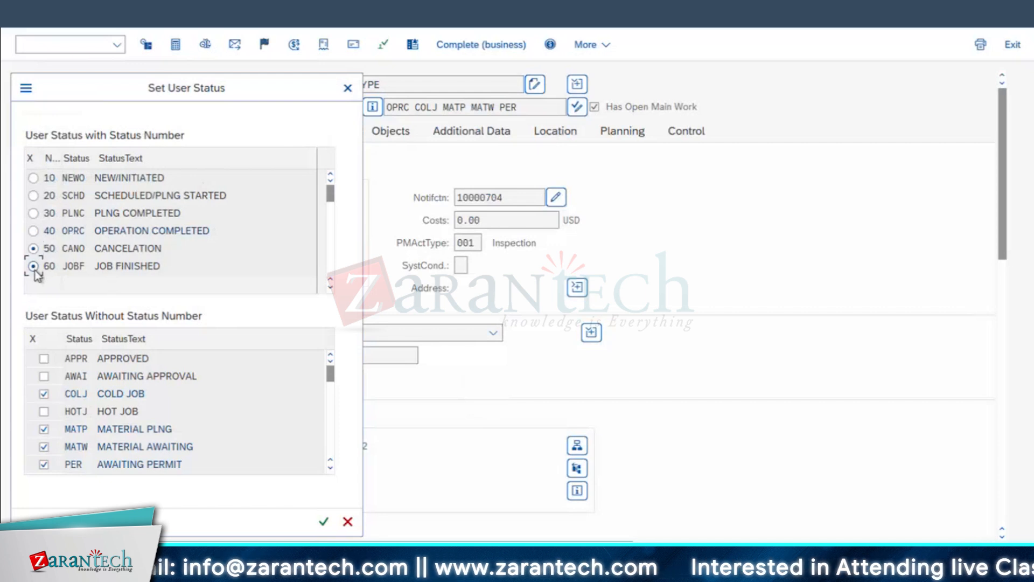
left_click(323, 521)
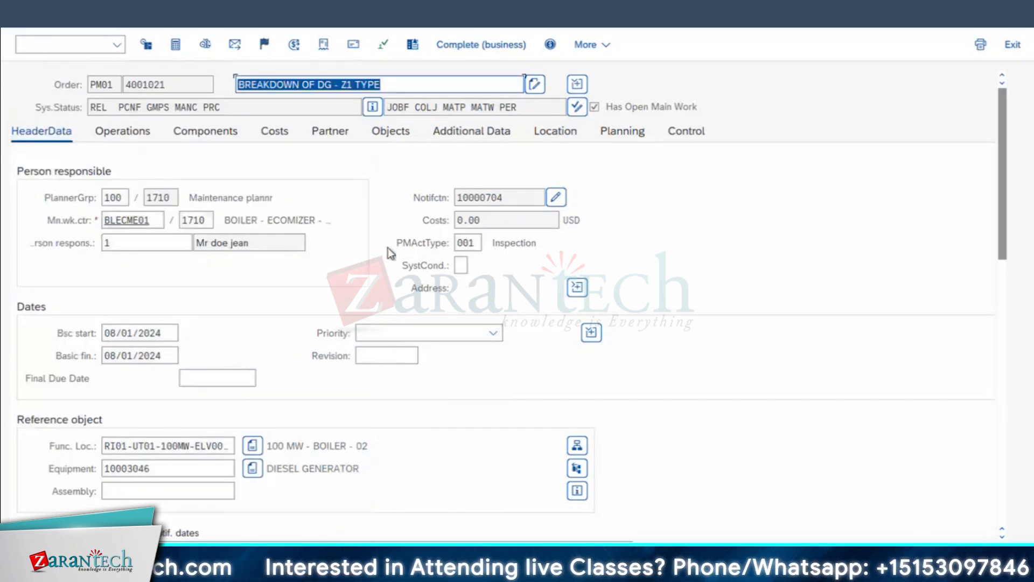
key("ctrl+s")
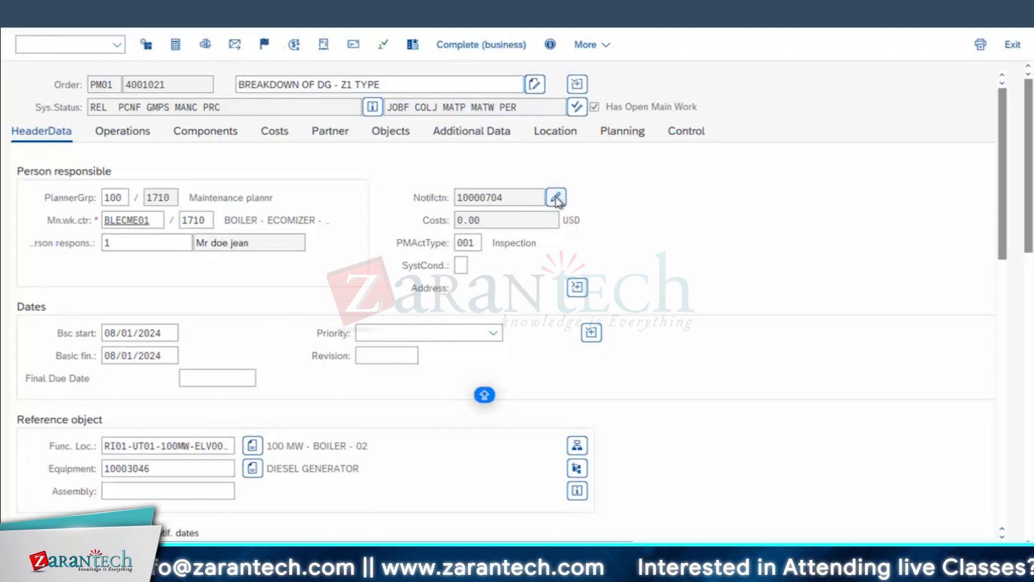
- Open the notification linked to the order and complete its REPLACE THE BEARING task
left_click(557, 197)
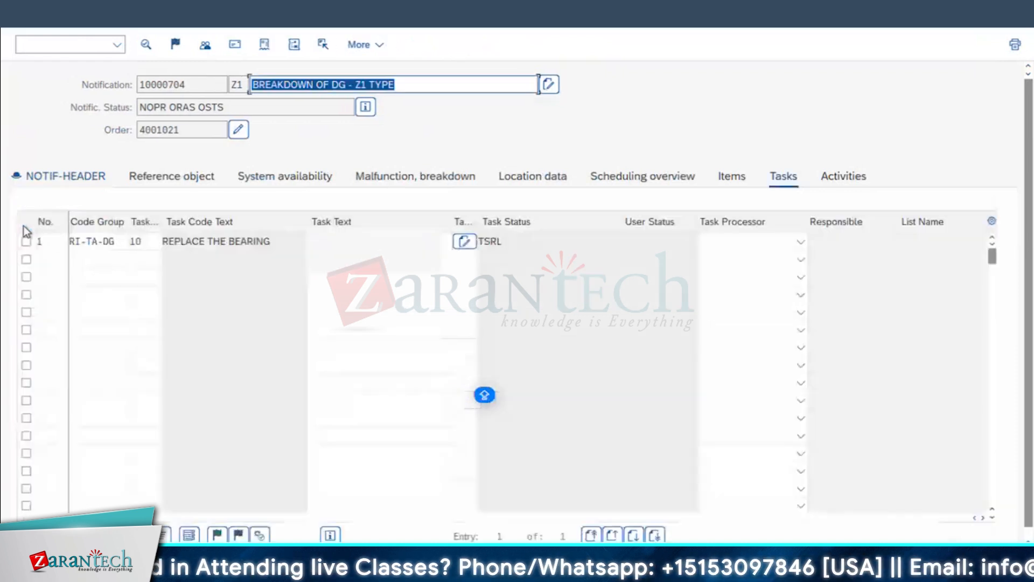
left_click(26, 241)
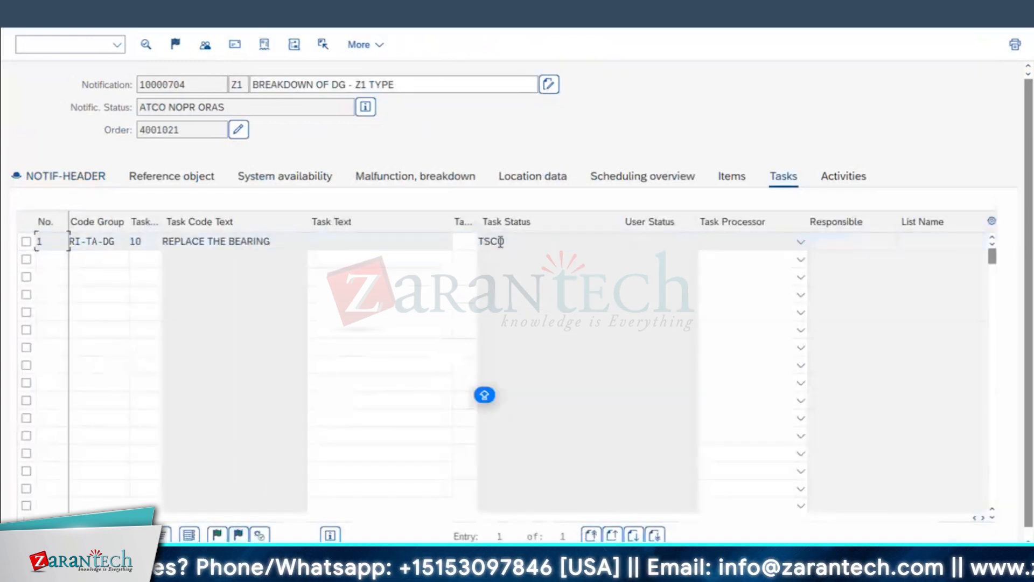
- Set the notification's malfunction end date to 08/01/2024 and its malfunction start time to 10:00:00
left_click(842, 180)
left_click(305, 182)
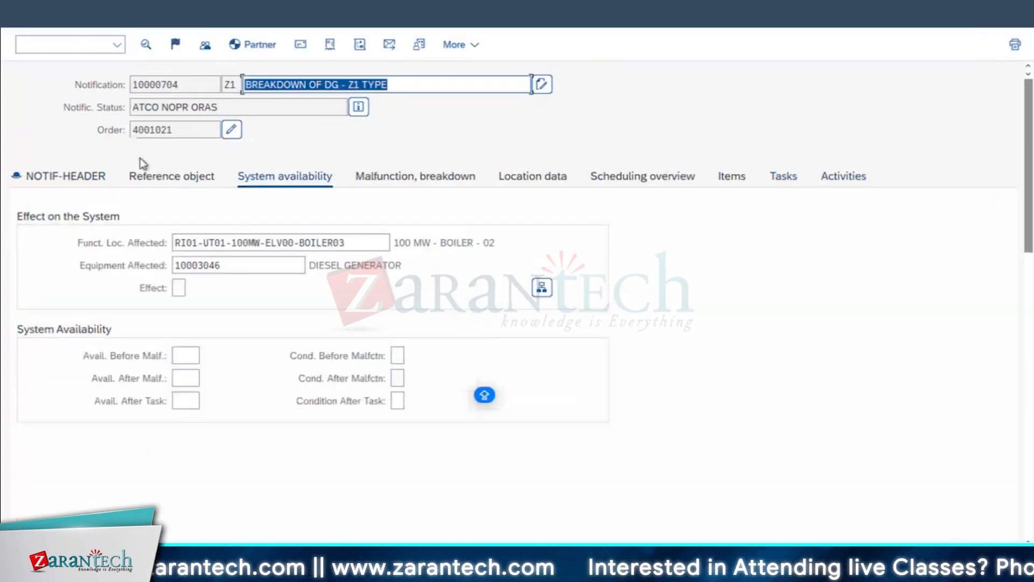
left_click(393, 179)
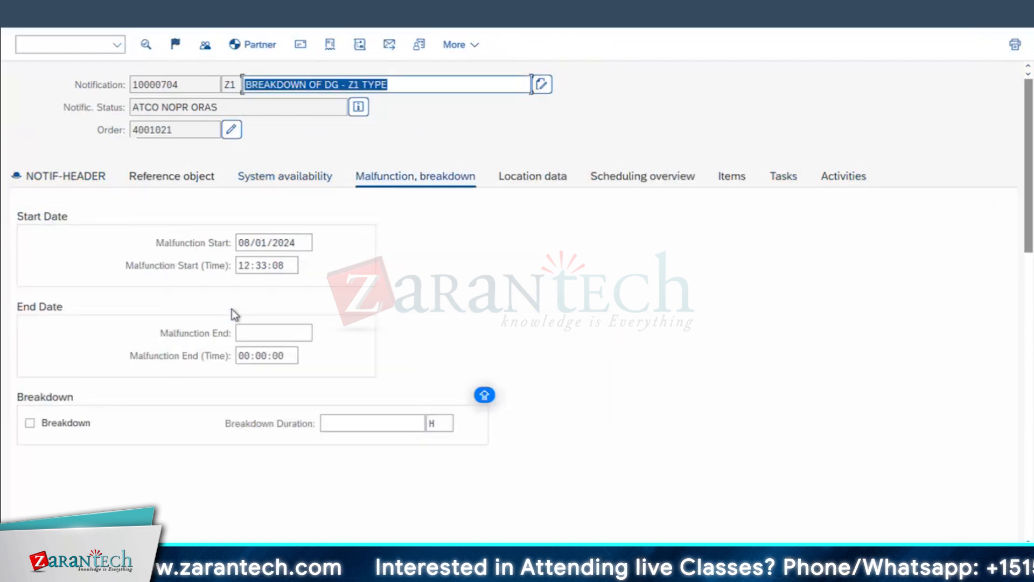
left_click(263, 335)
left_click(267, 353)
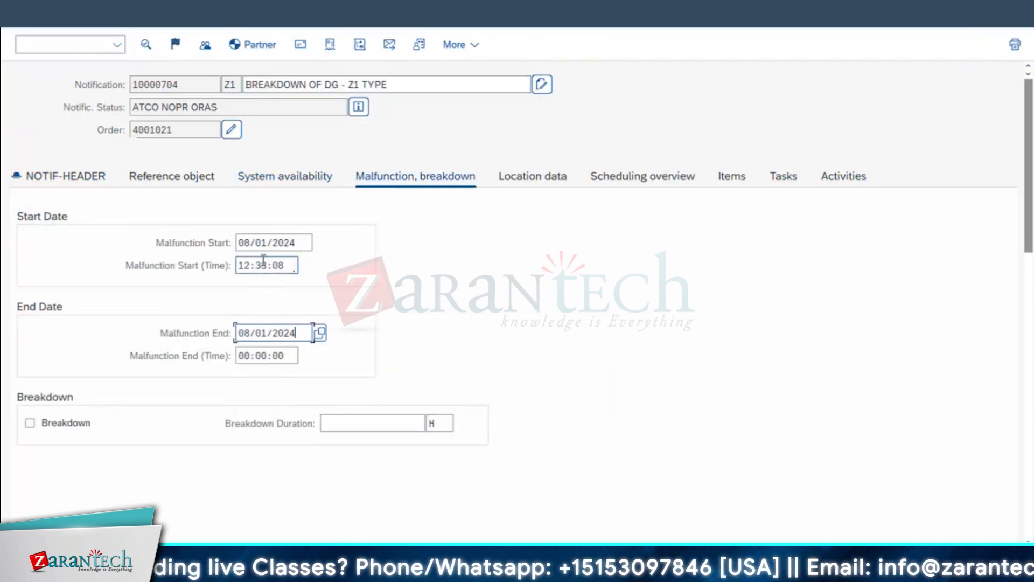
double_click(295, 266)
key("BackSpace")
left_click(272, 284)
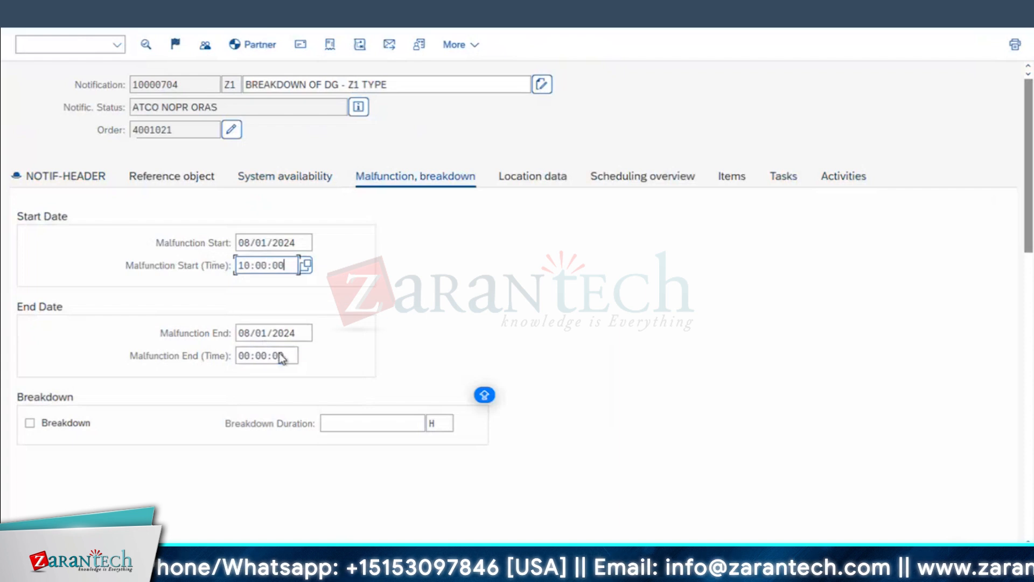
- Set the malfunction end time to 11:00:00 and flag the malfunction as a breakdown
double_click(267, 354)
key("BackSpace")
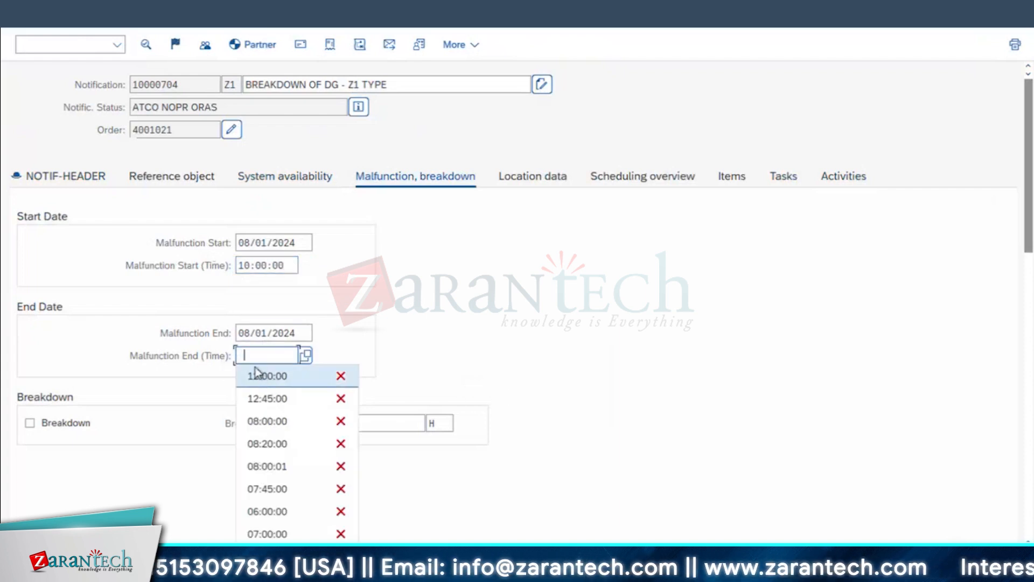
left_click(259, 376)
left_click(250, 356)
key("BackSpace")
type("11:00:00")
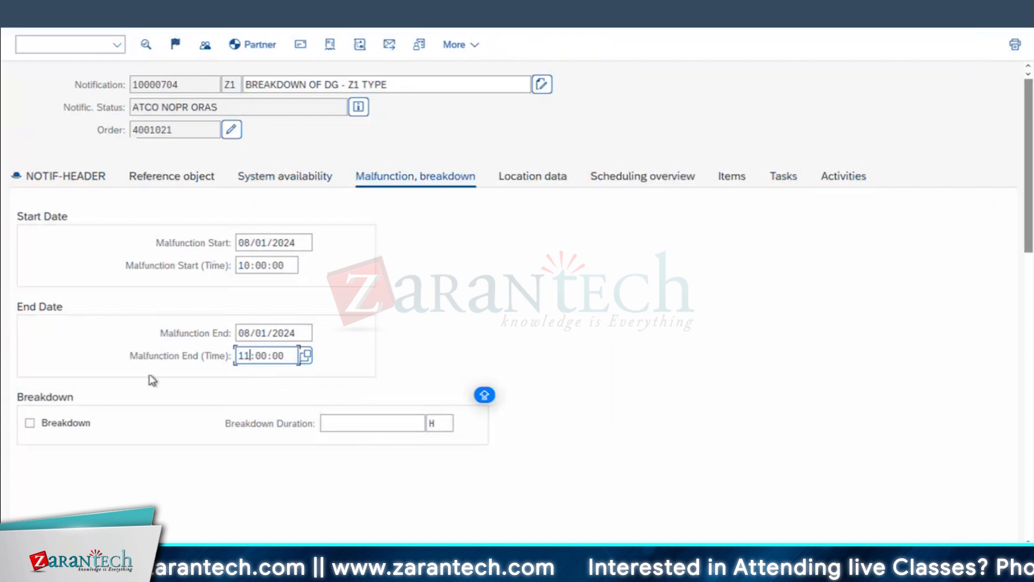
left_click(30, 423)
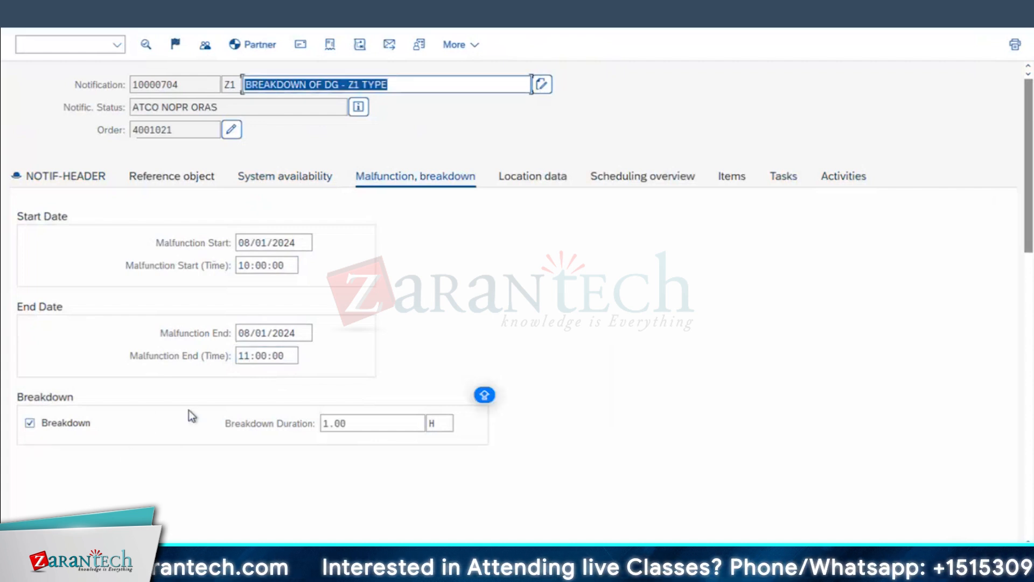
- Return from the notification to its order and check the malfunction data in the order header
left_click(78, 177)
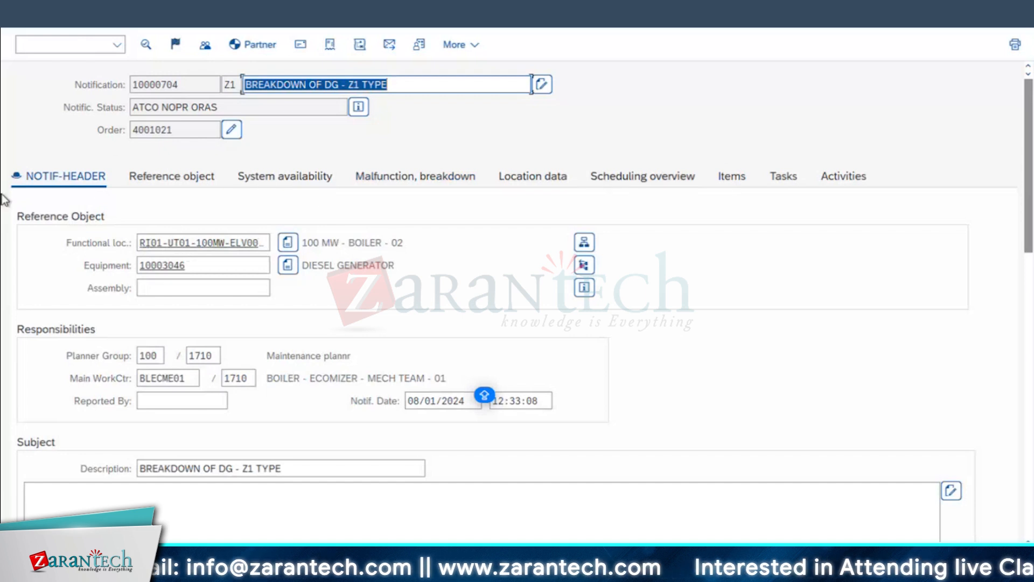
left_click(232, 130)
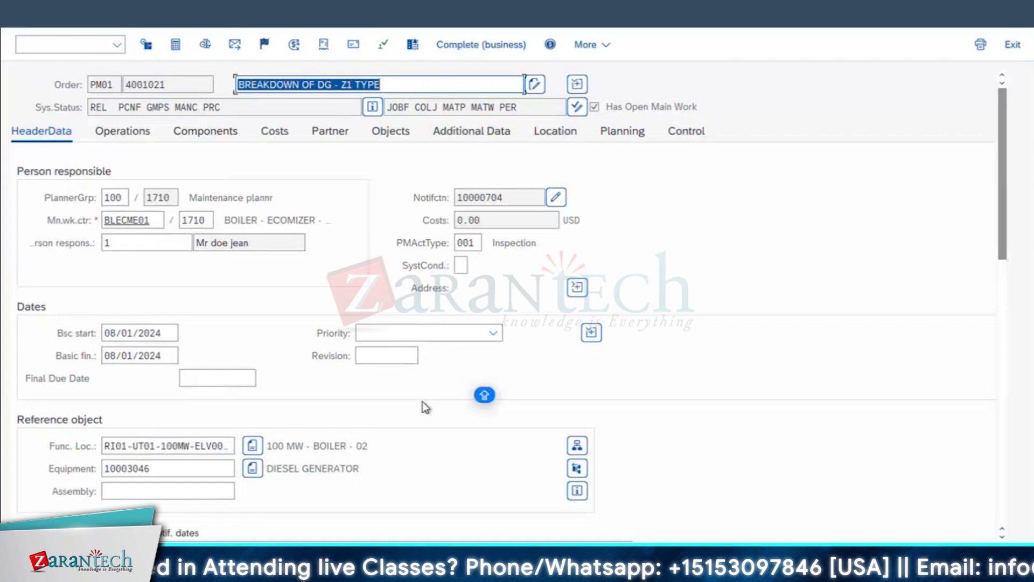
left_click_drag(1000, 237, 1001, 344)
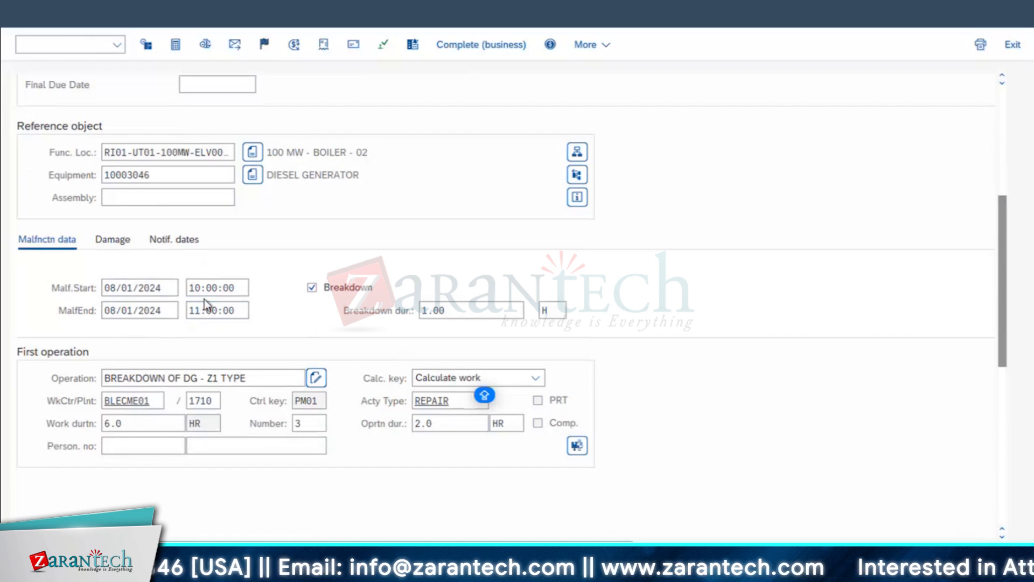
scroll(488, 198, "up", 5)
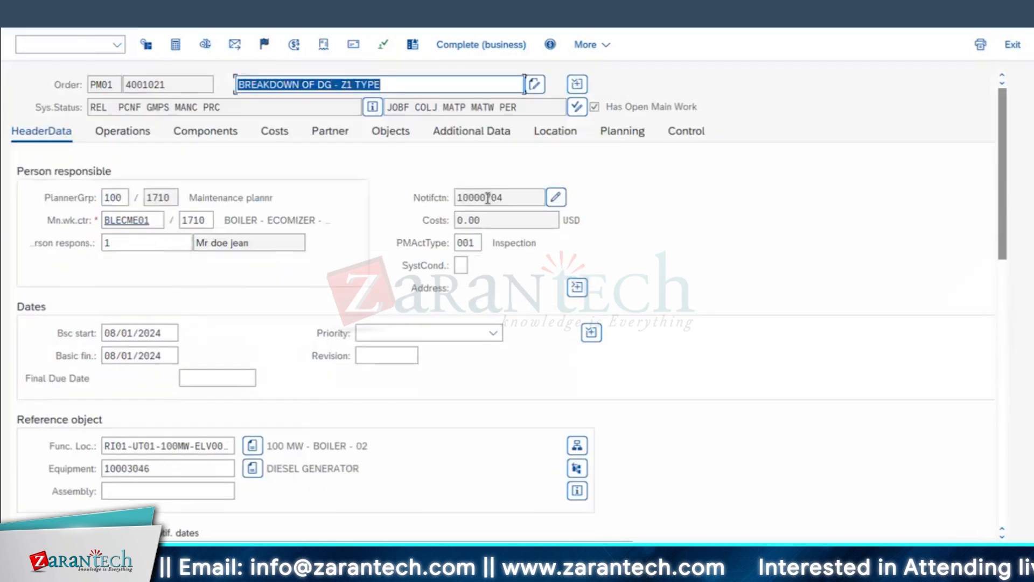
- Review the order's components and costs, compare the totals in the plan/actual report, and leave the report
left_click(198, 135)
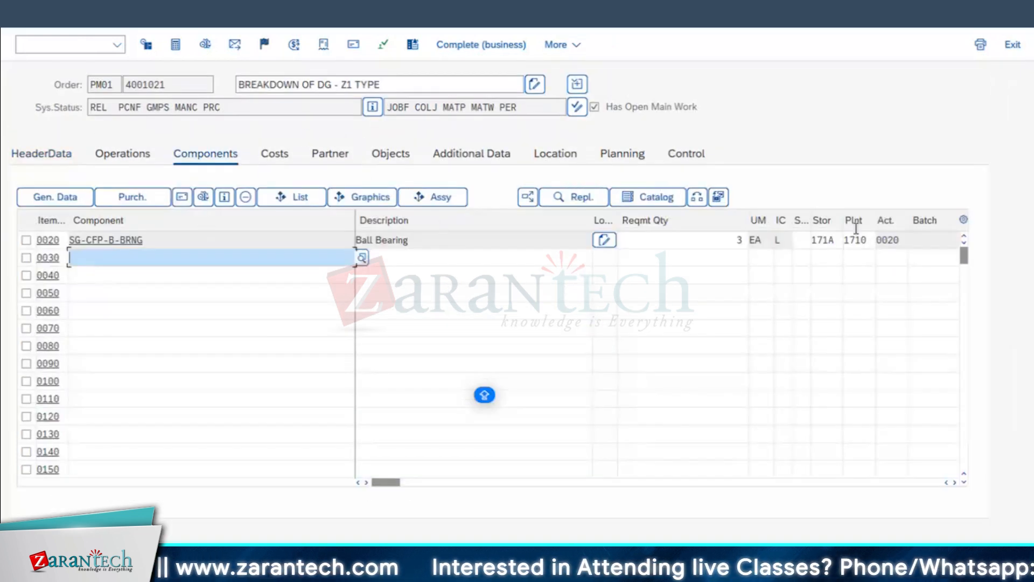
left_click(270, 155)
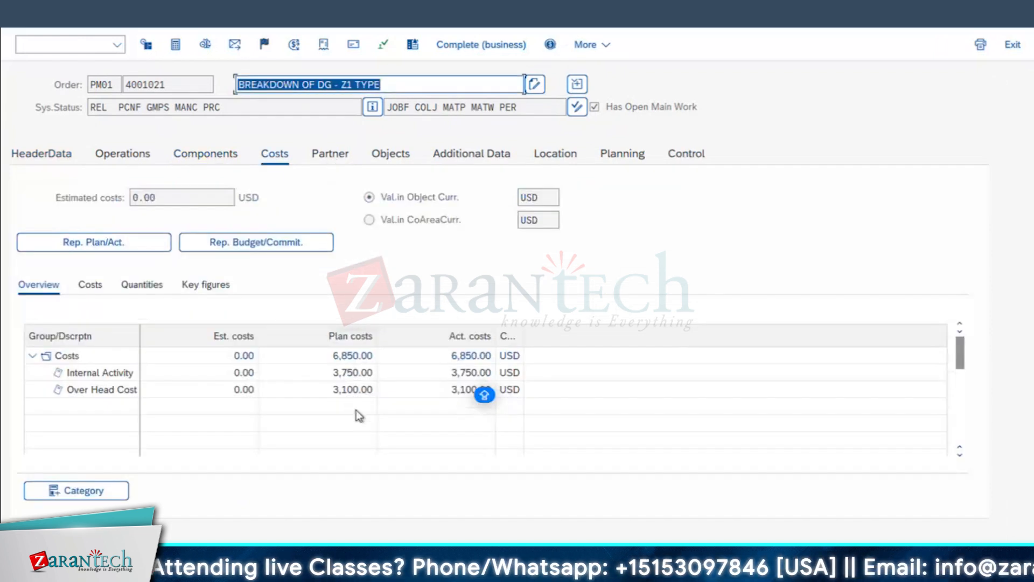
left_click(344, 390)
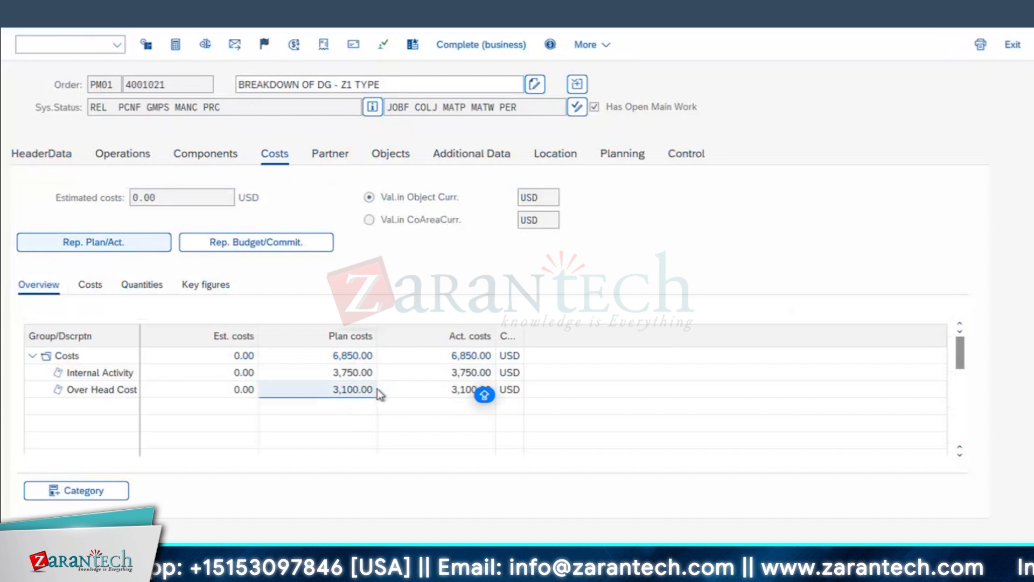
left_click(513, 324)
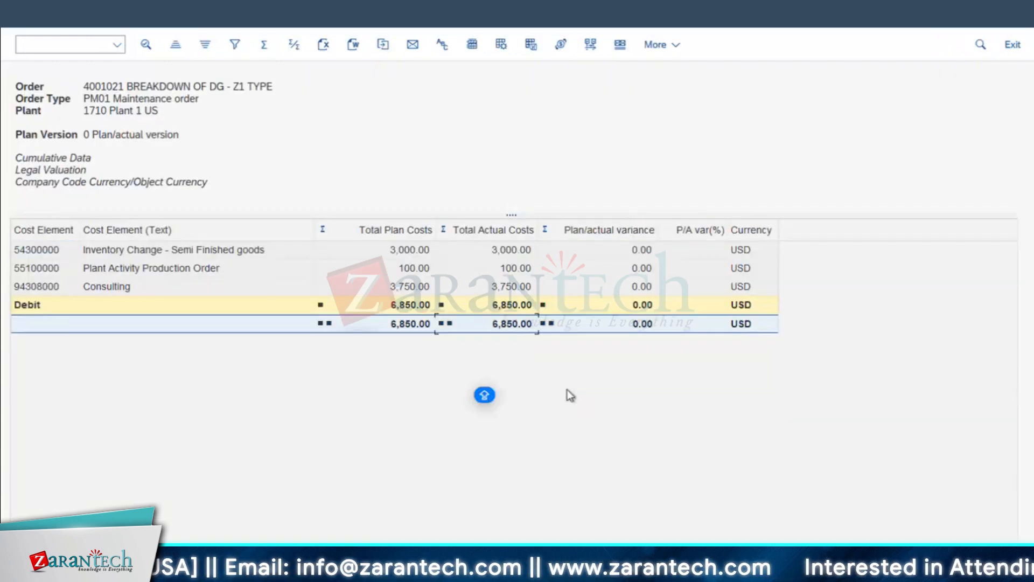
key("F3")
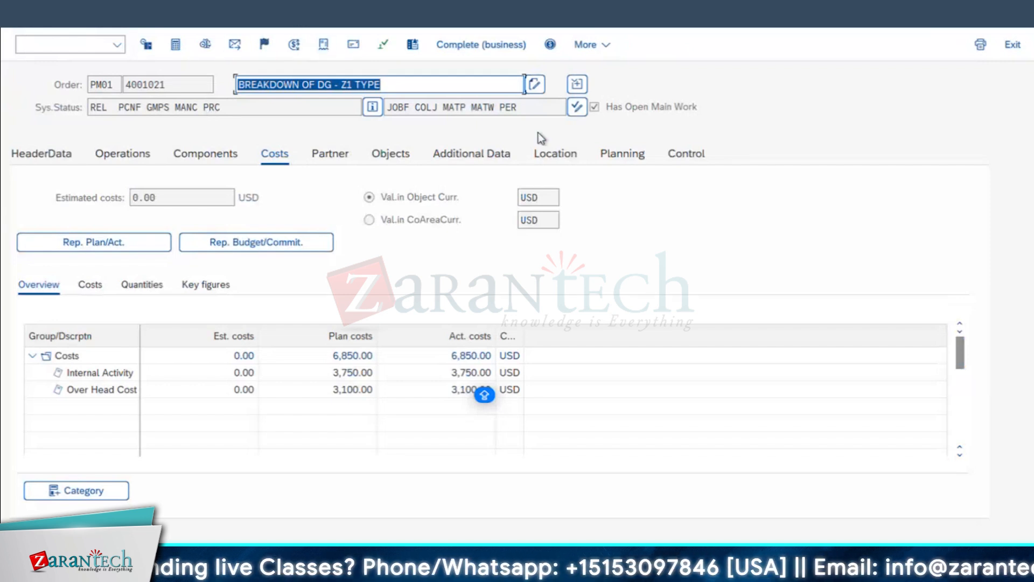
- Technically complete the order together with its notification, keeping the proposed reference date and time, and reopen the order
left_click(264, 45)
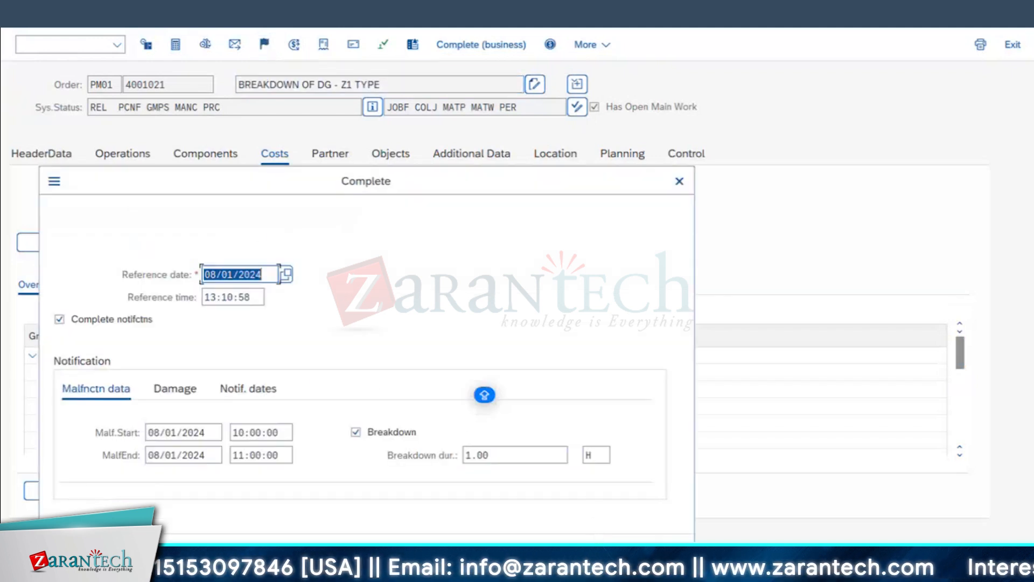
left_click(599, 548)
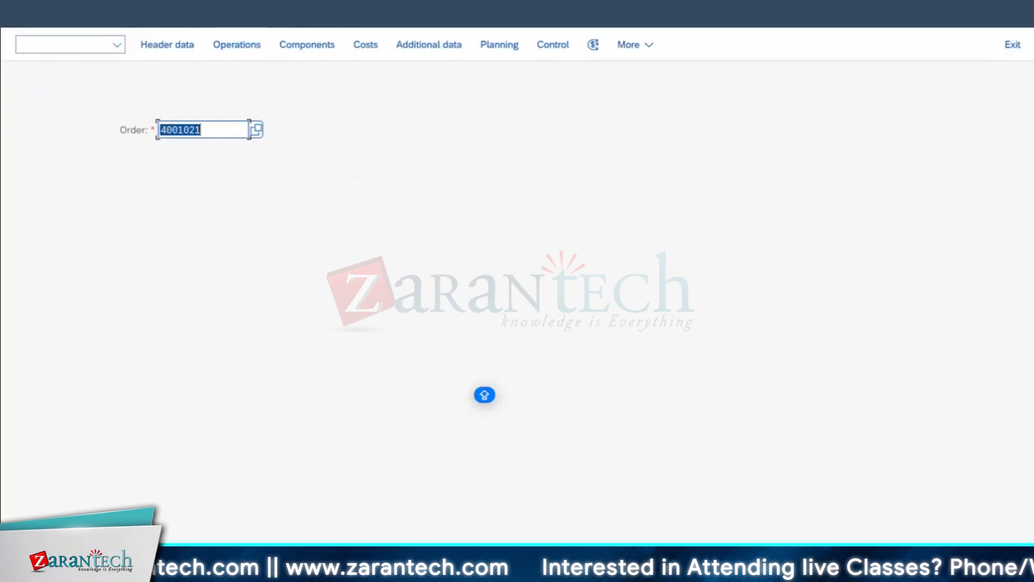
key("Return")
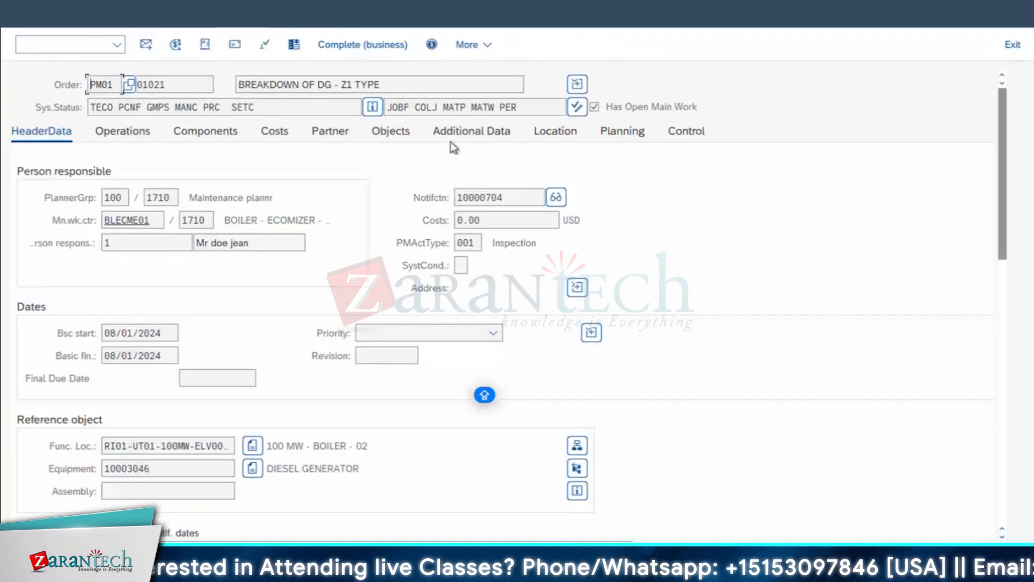
- Check the order's system status for the technical completion code TECO
left_click(230, 135)
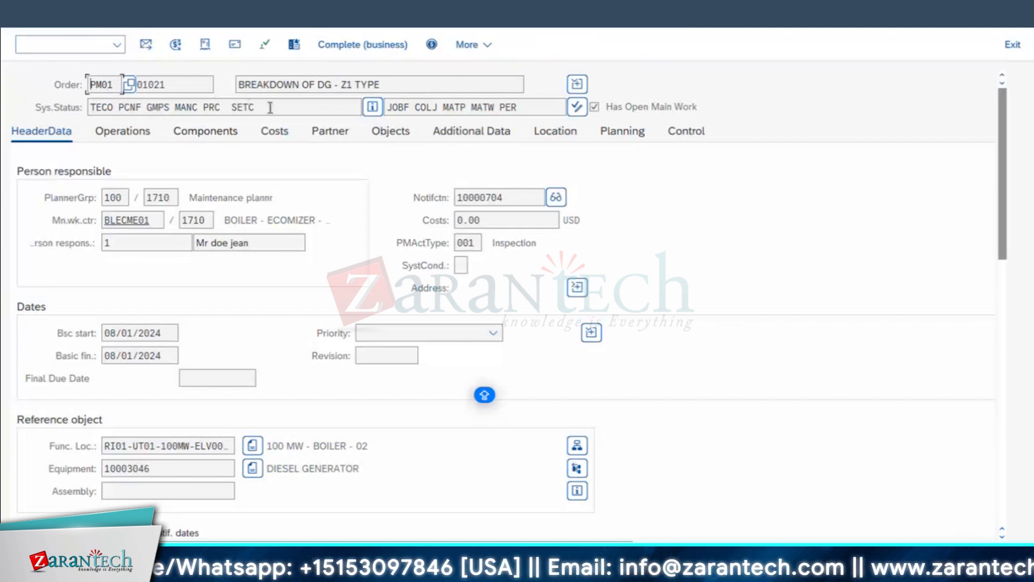
left_click_drag(270, 107, 98, 110)
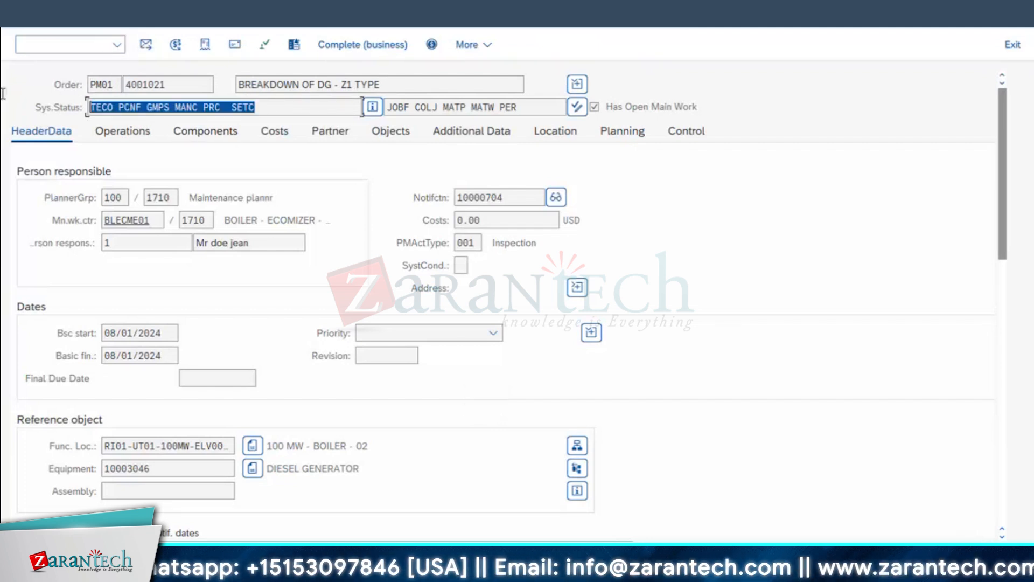
double_click(102, 108)
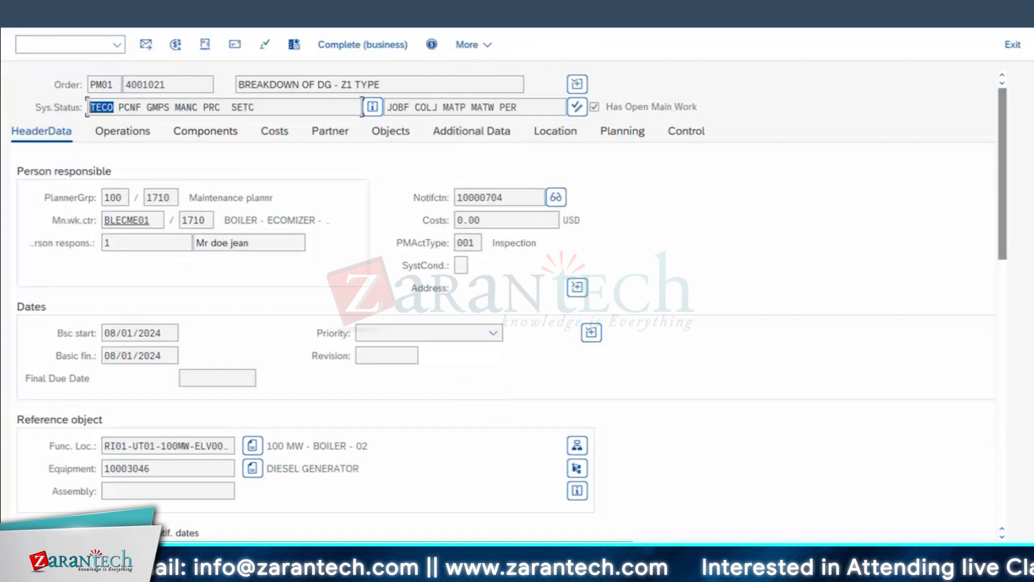
- Cancel the order's technical completion
left_click(45, 8)
mouse_move(115, 7)
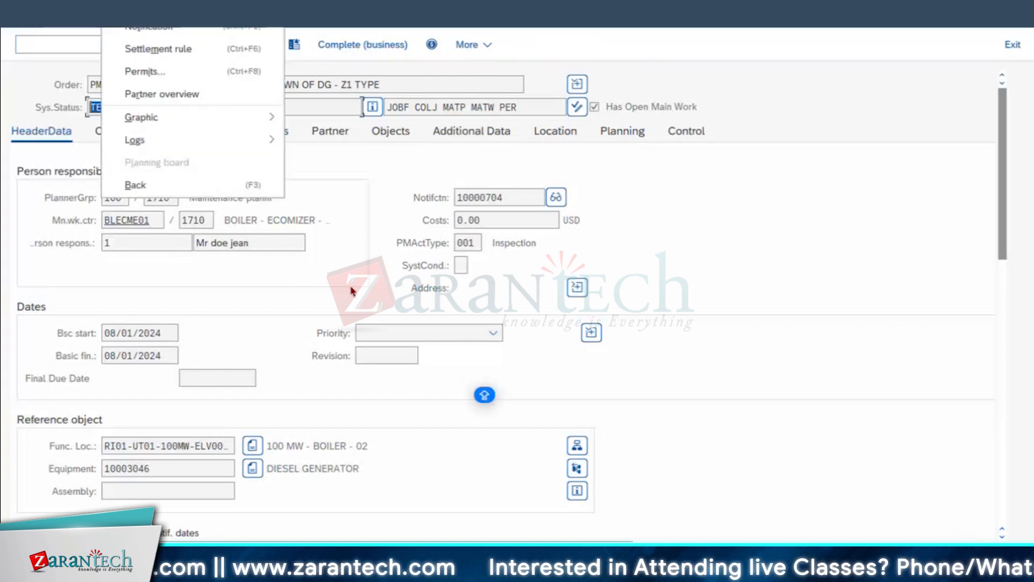
left_click(222, 402)
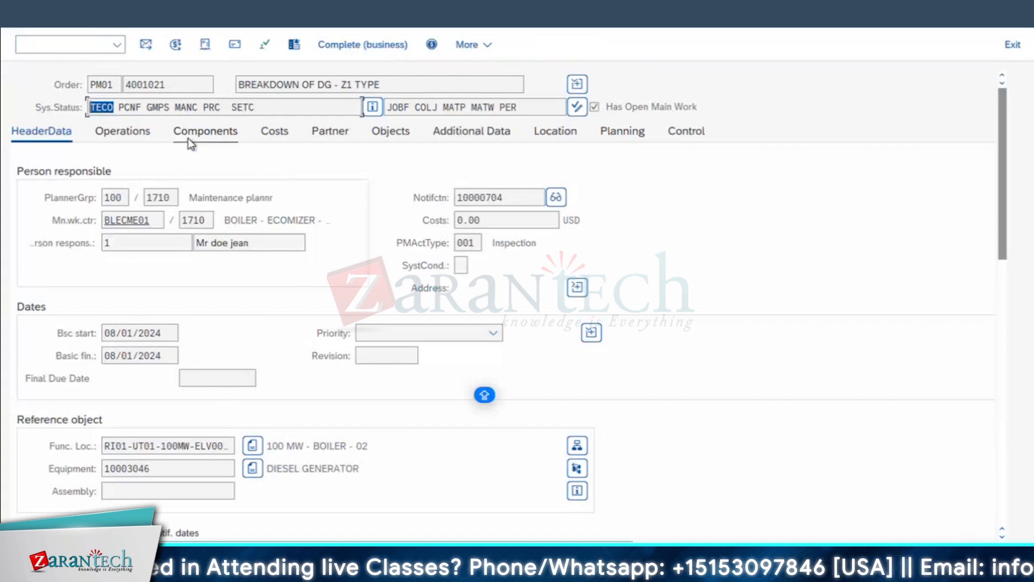
left_click(48, 7)
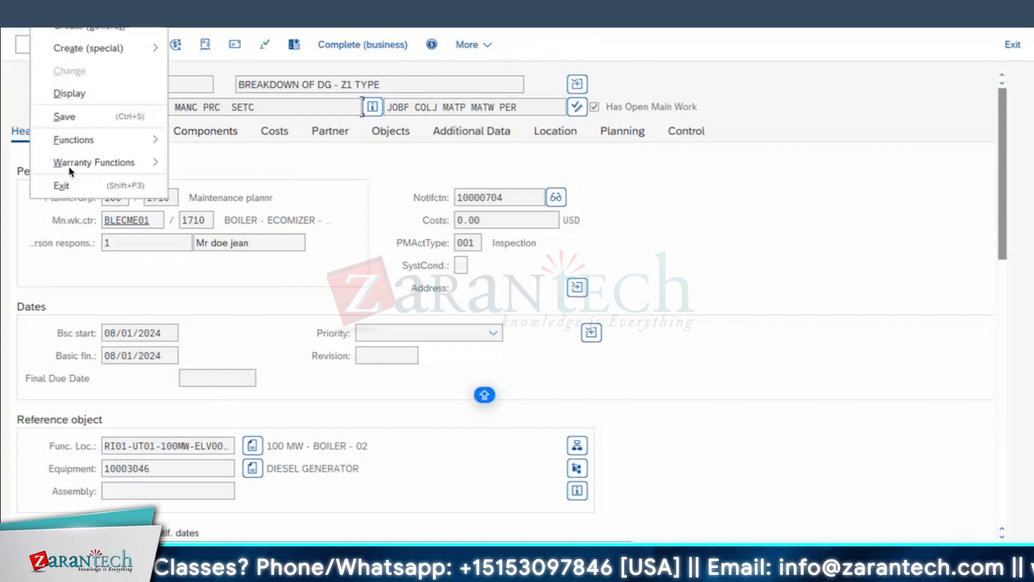
mouse_move(78, 143)
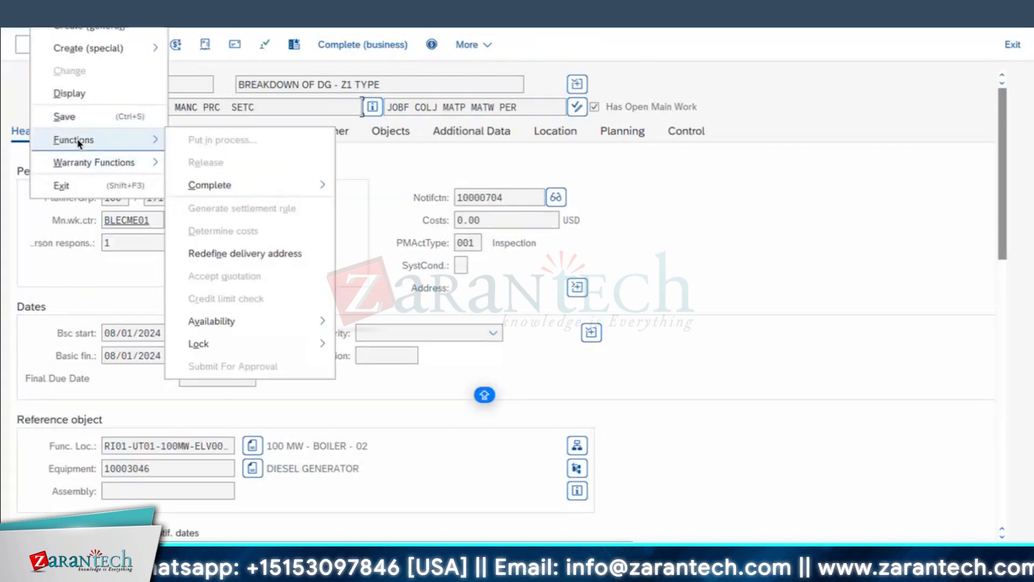
mouse_move(238, 187)
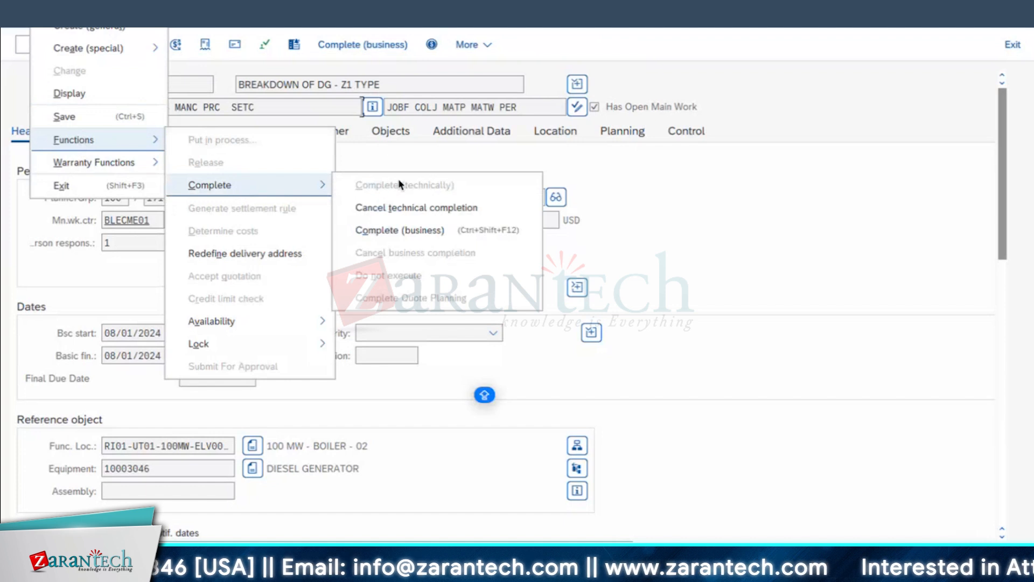
left_click(395, 209)
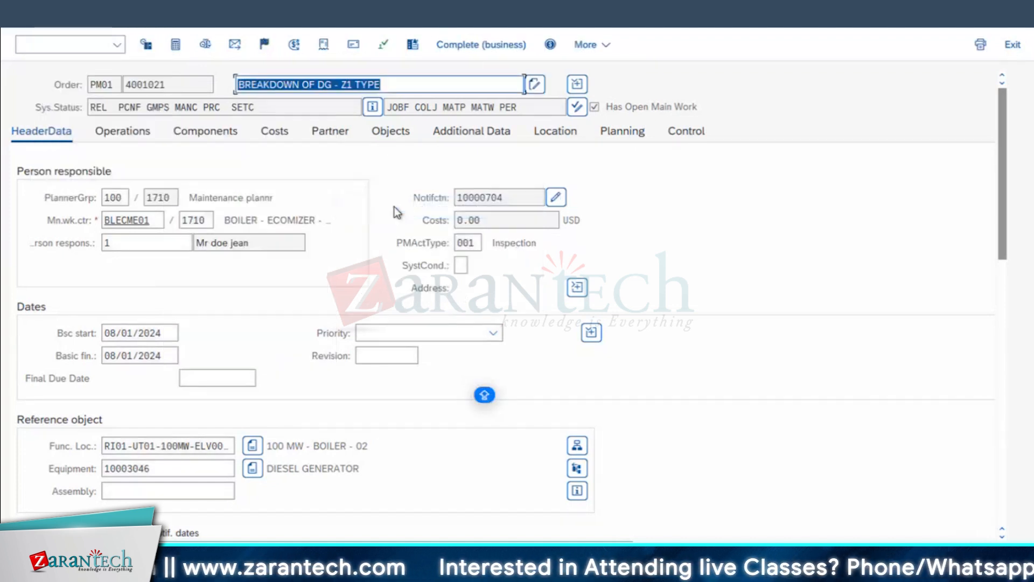
- Add notification 10000699 as a second entry in the order's object list
left_click(389, 132)
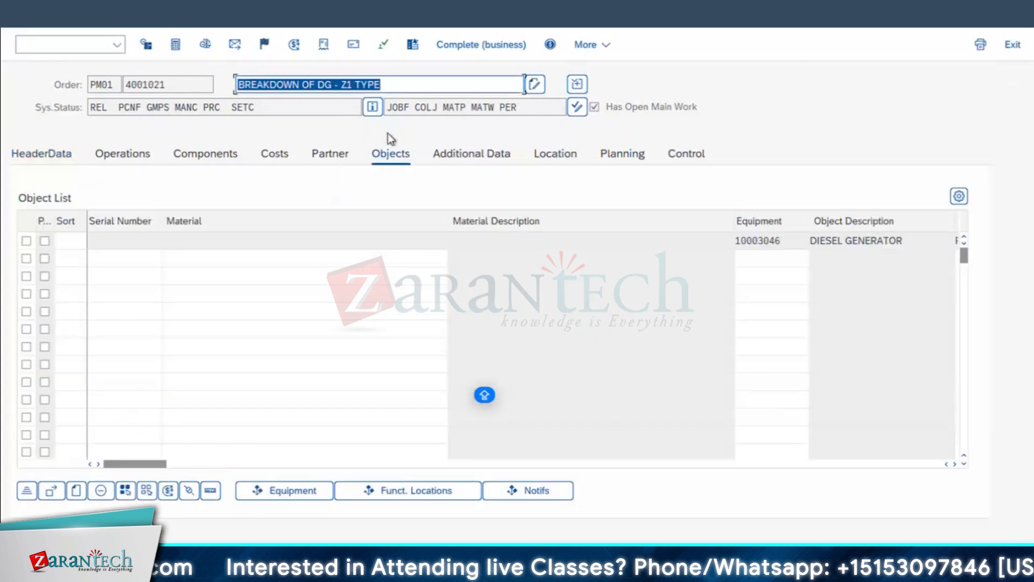
left_click(955, 464)
left_click(954, 463)
left_click(954, 464)
left_click(954, 463)
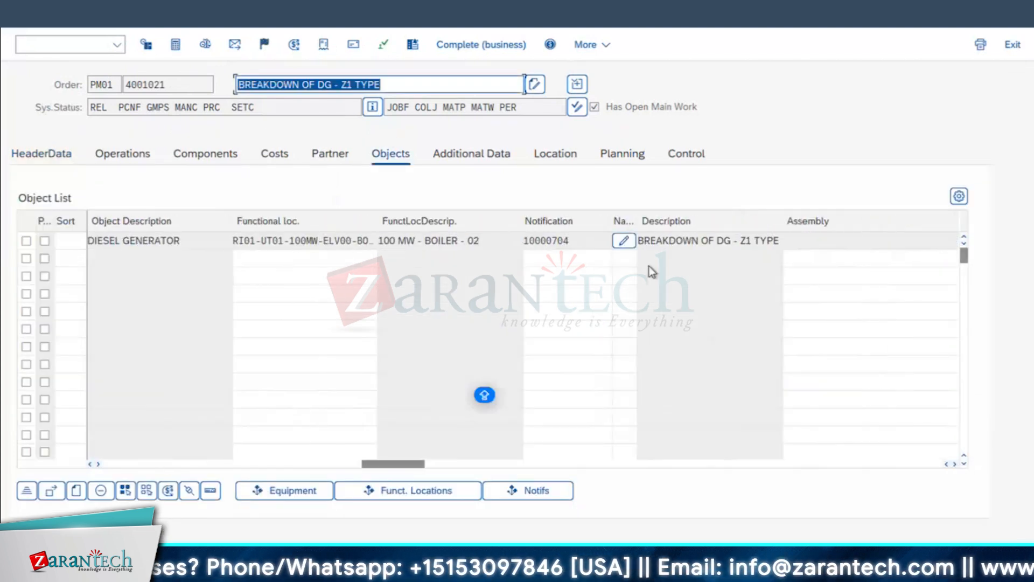
left_click(558, 260)
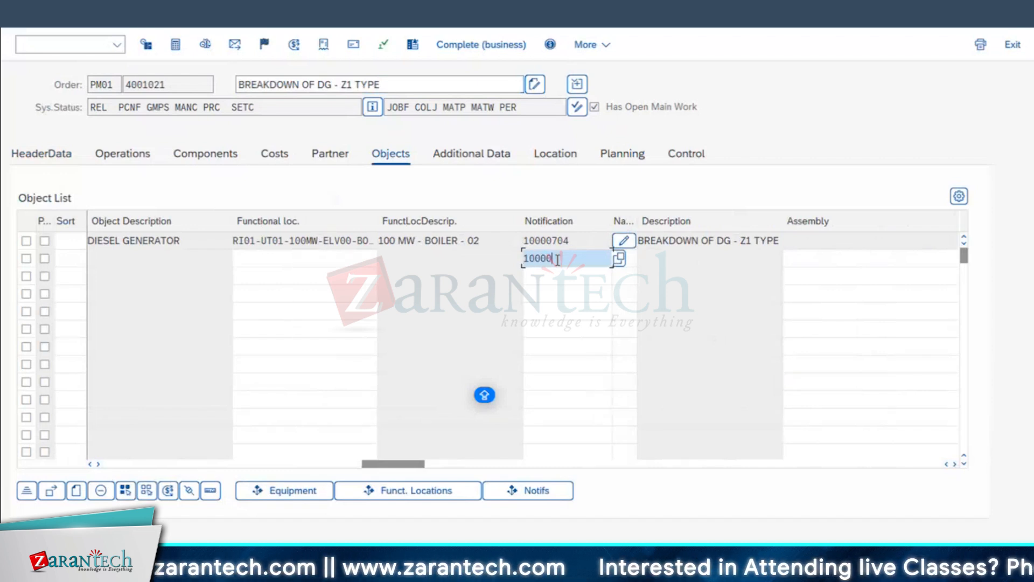
key("Return")
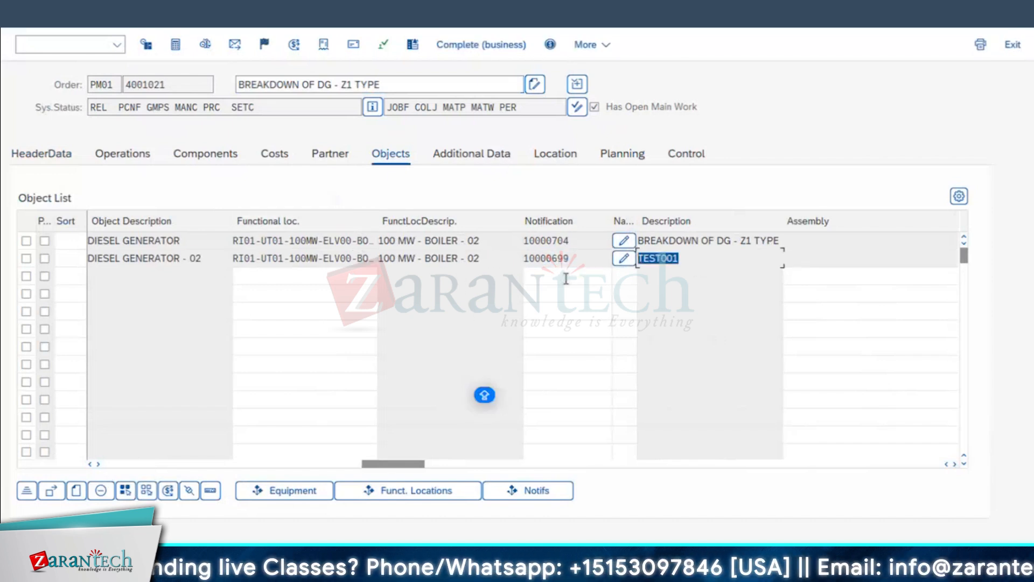
- Save the order with the added notification and reopen it at its object list
double_click(558, 258)
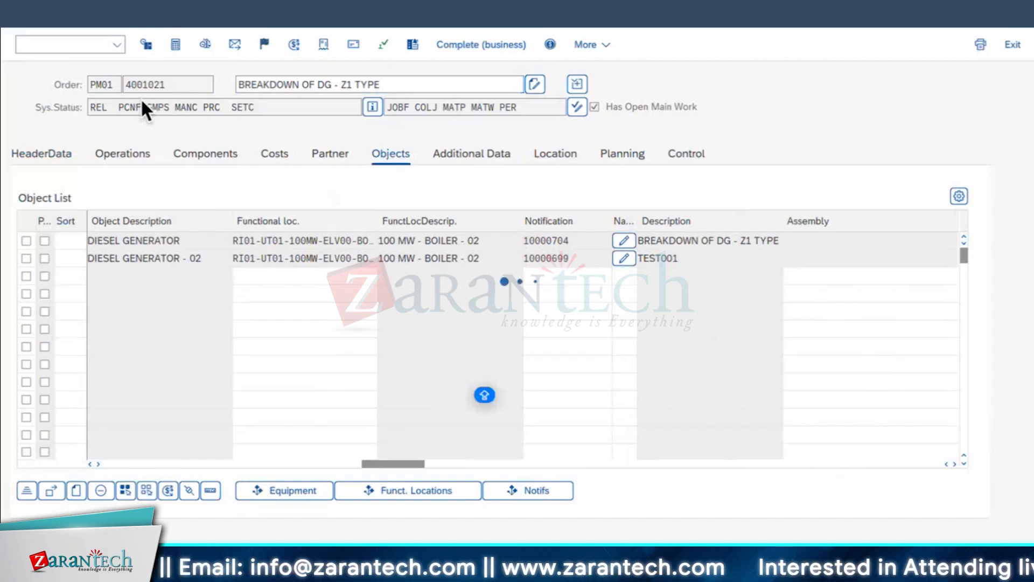
key("Return")
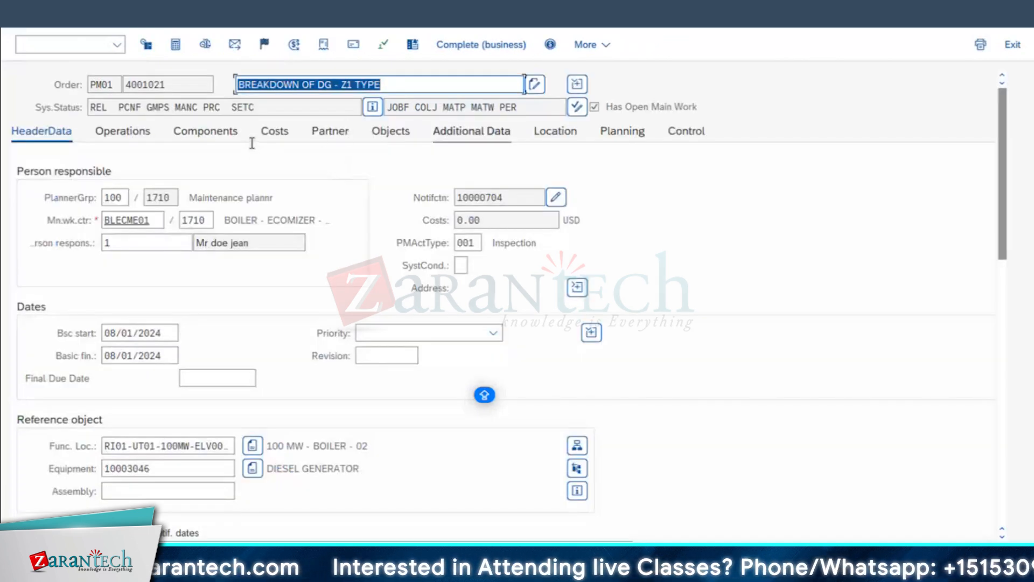
left_click(387, 131)
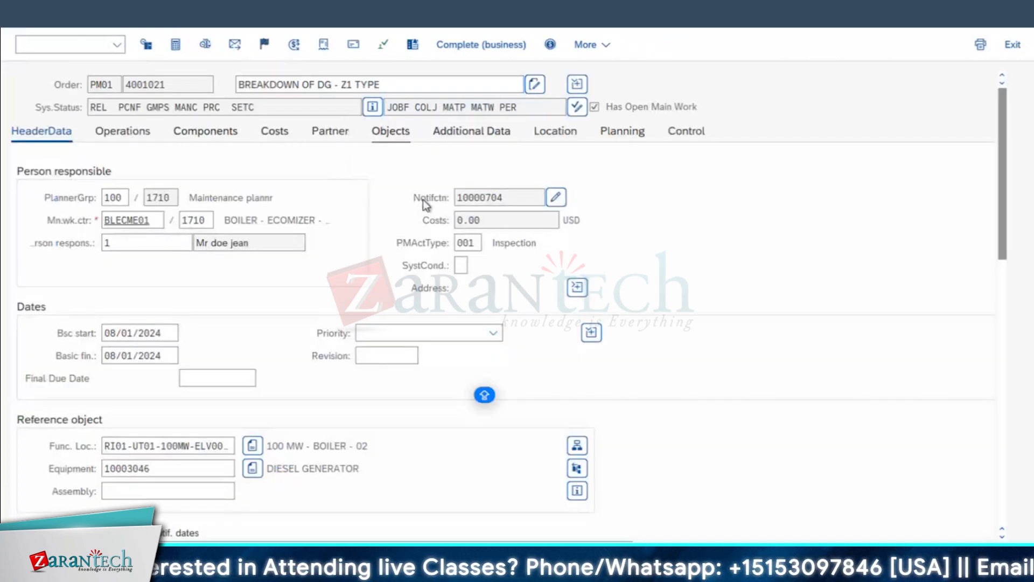
- Compare the equipment and notification entries in the order's object list with the notification assigned in the header data
left_click(785, 259)
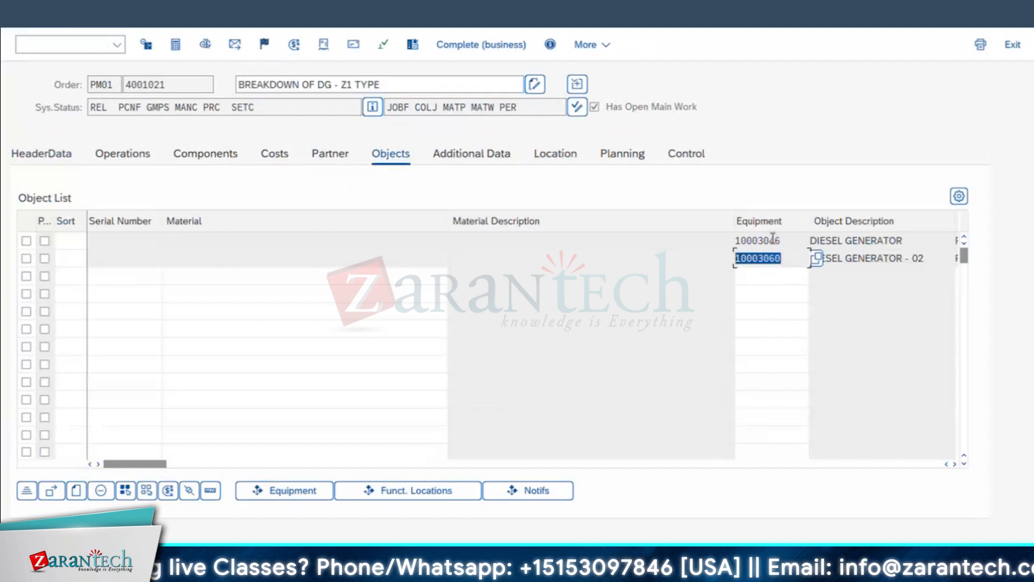
key("Up")
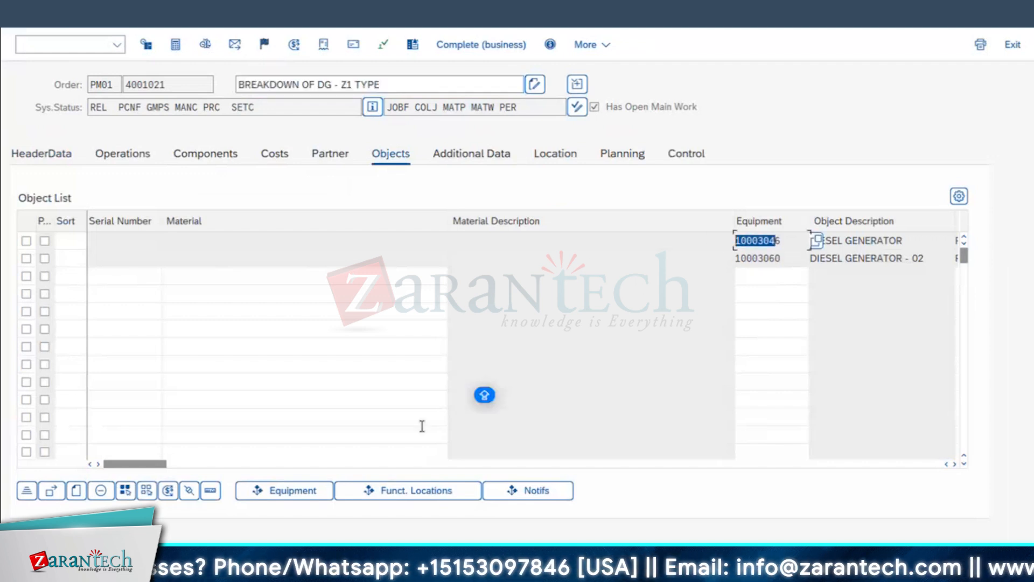
left_click(954, 464)
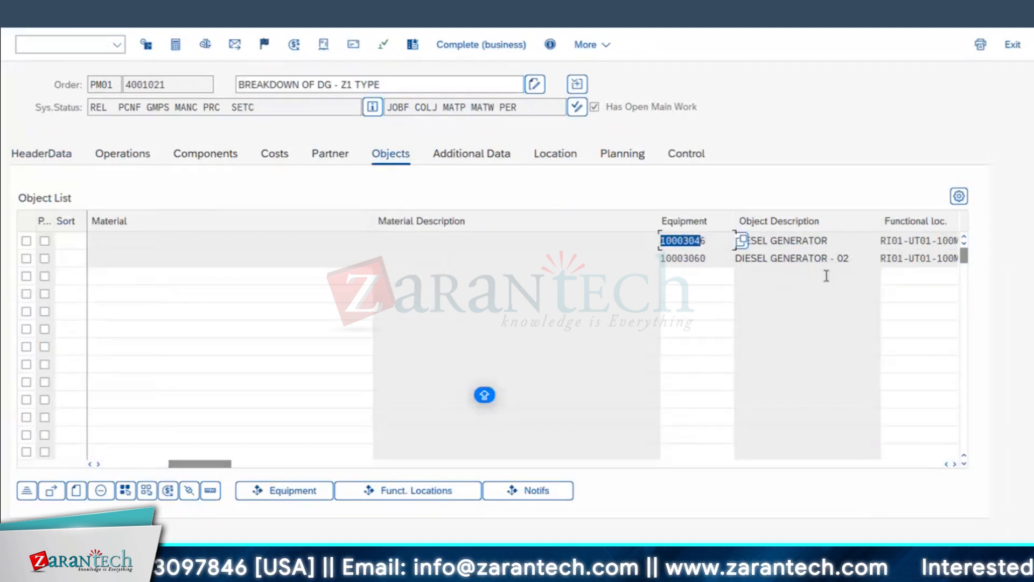
left_click(830, 252)
left_click(43, 155)
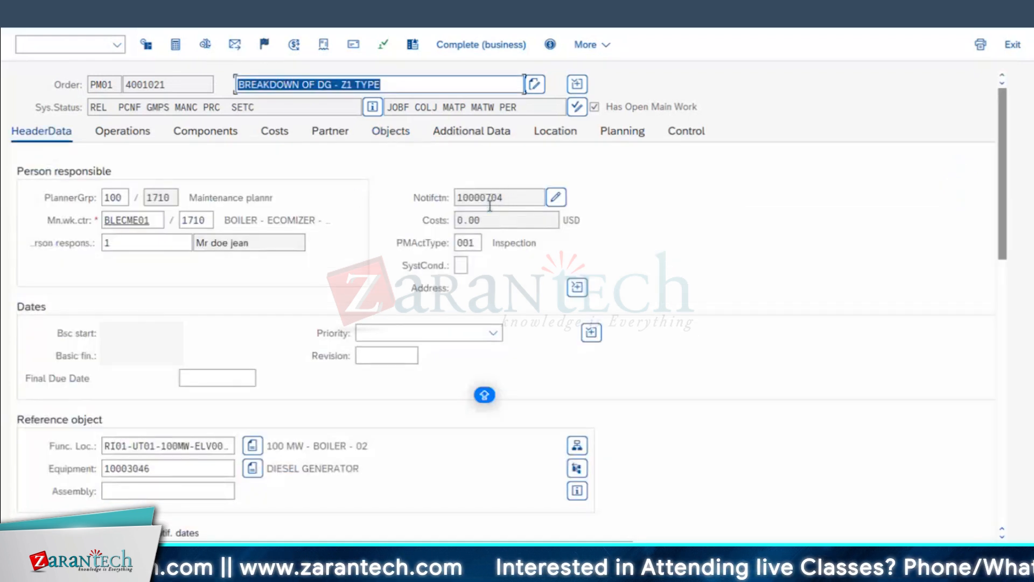
double_click(511, 197)
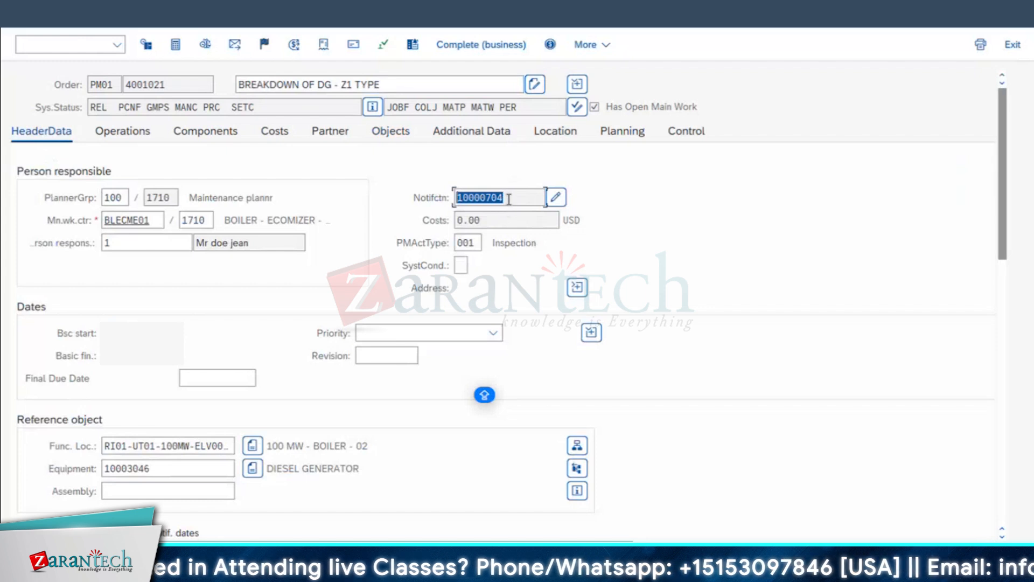
left_click(397, 137)
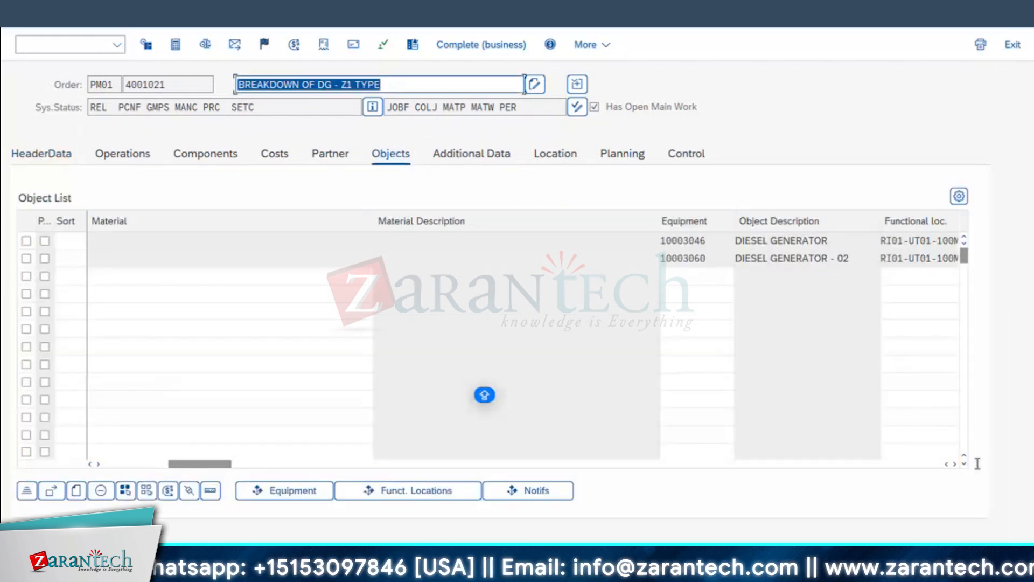
left_click(955, 463)
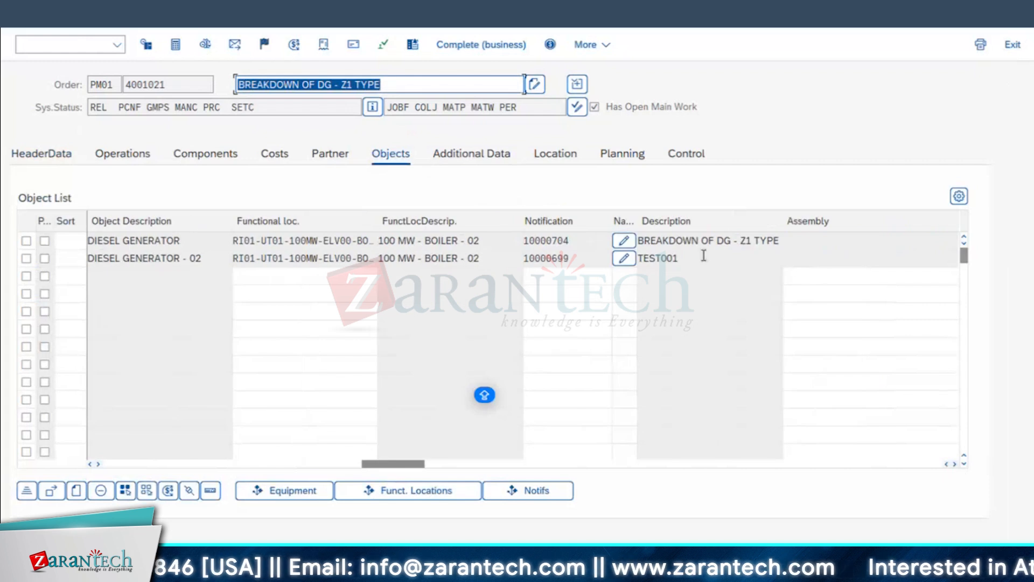
- Assign notification 10000699 from the object list as the order's header notification and check it in the header data
double_click(555, 258)
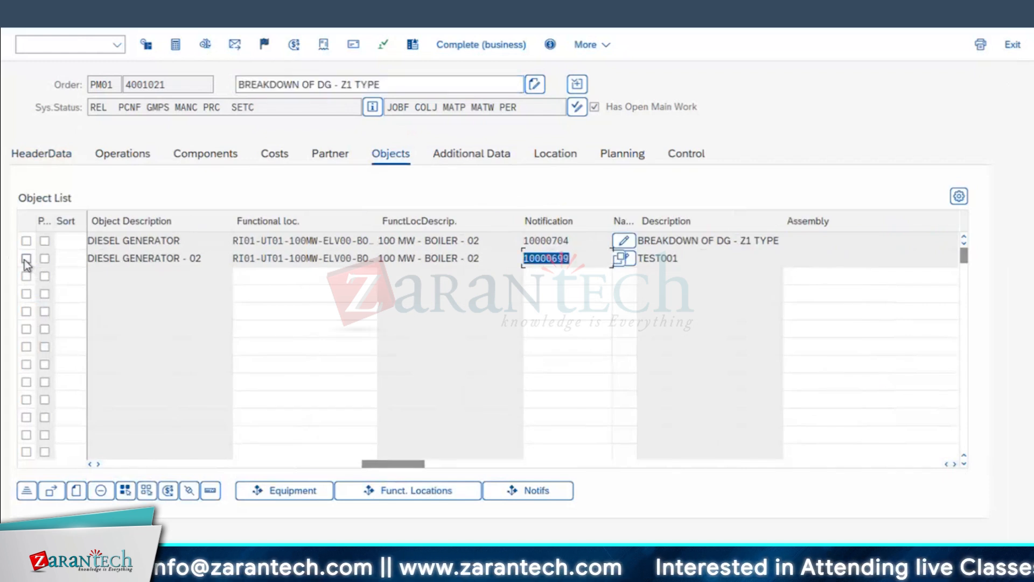
left_click(26, 258)
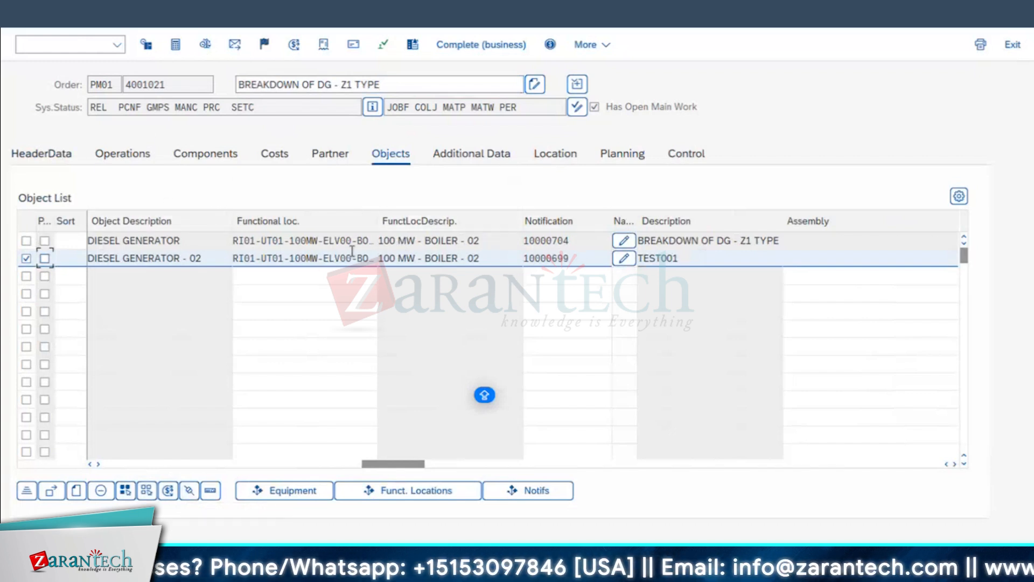
left_click(41, 156)
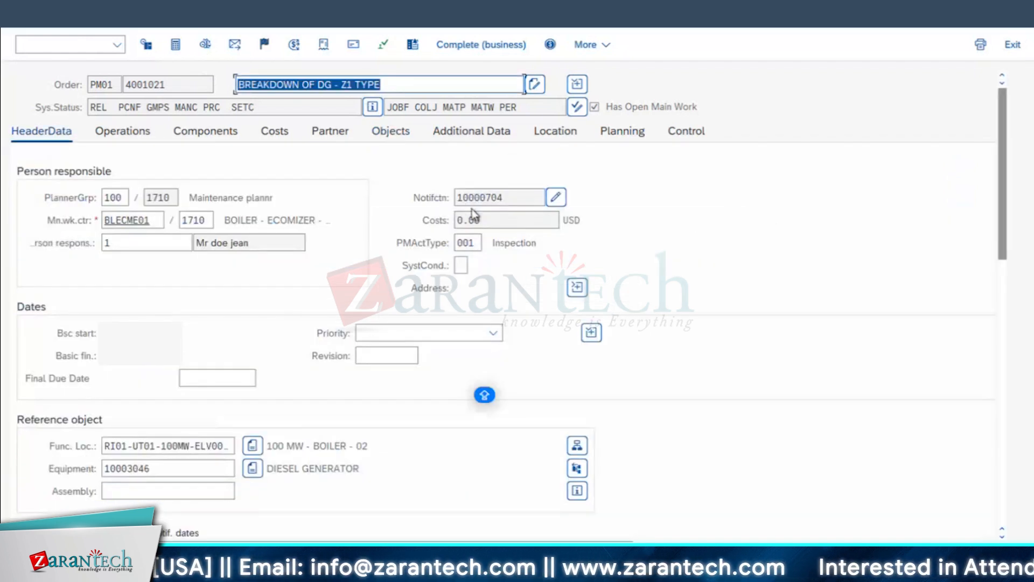
left_click(398, 135)
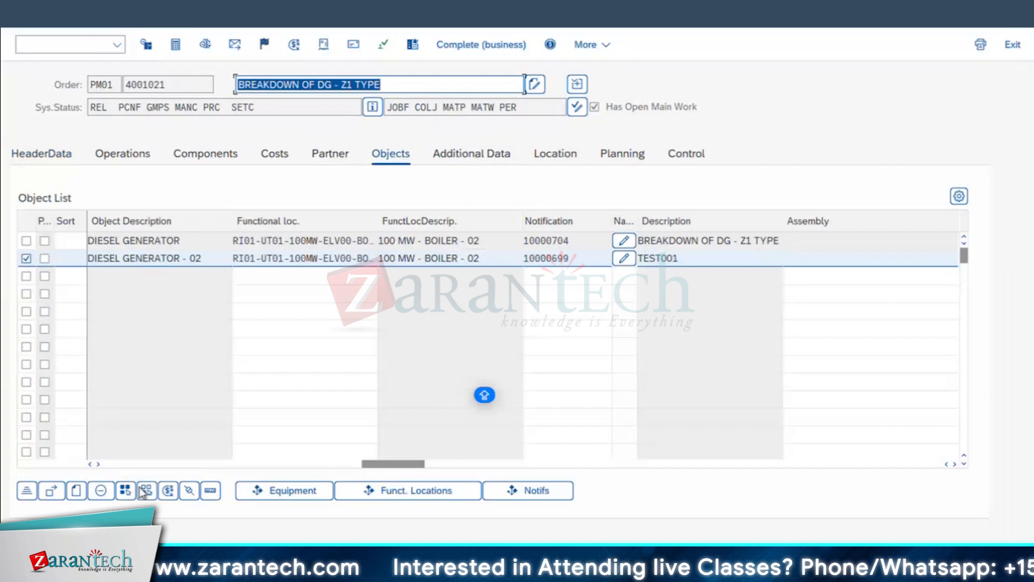
left_click(190, 494)
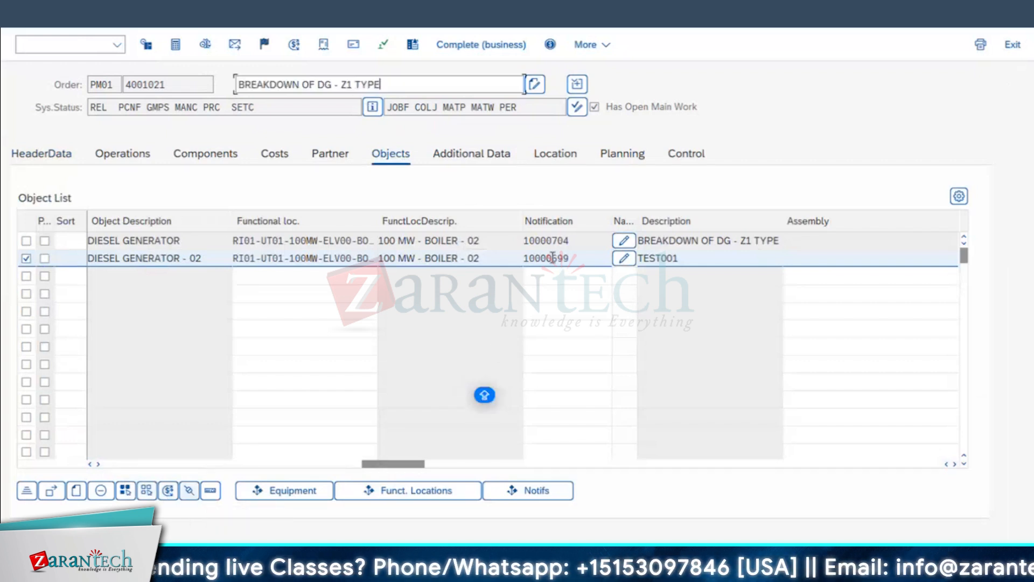
left_click(52, 155)
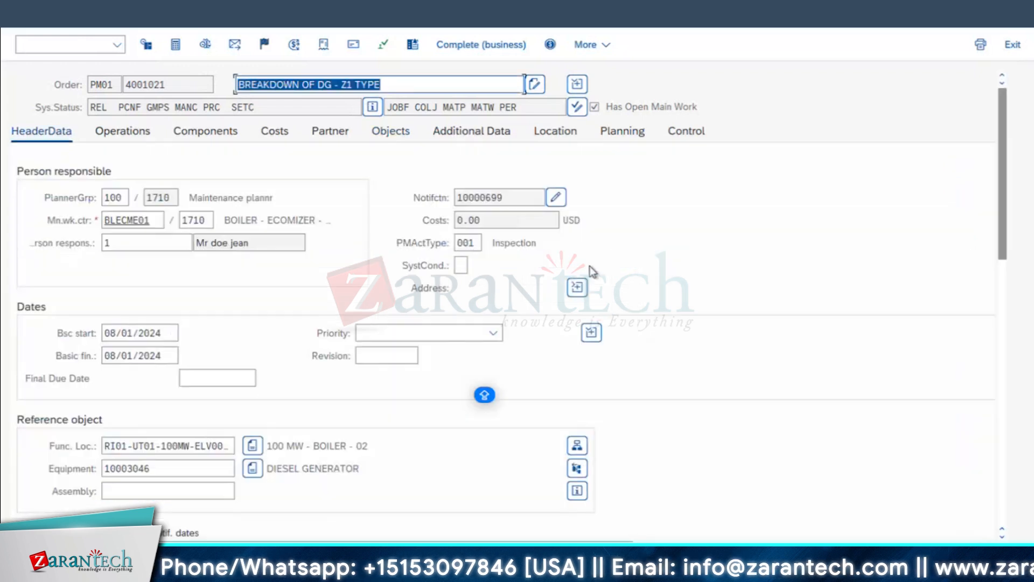
left_click(504, 203)
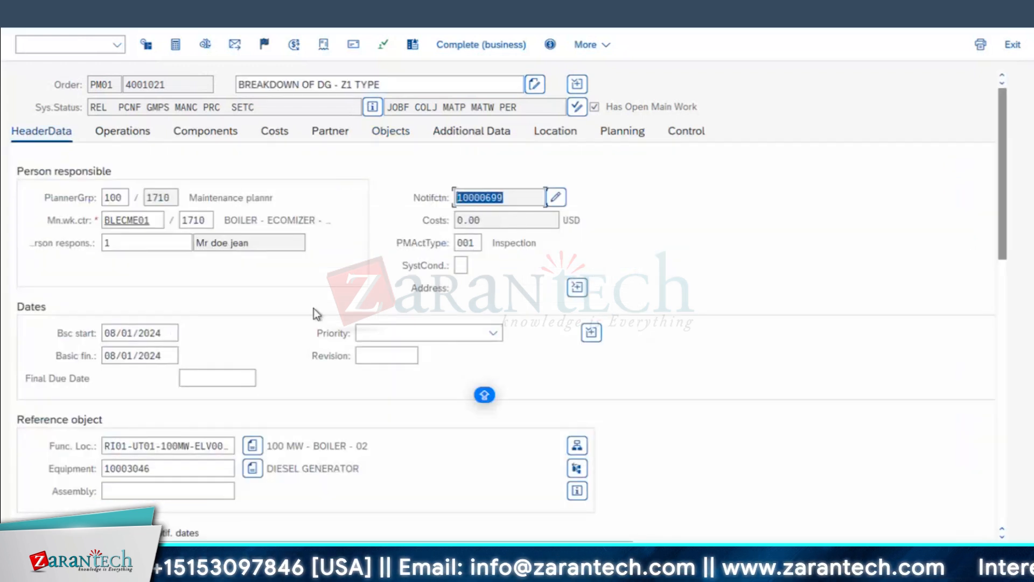
- Technically complete the order together with its notifications, keeping the proposed reference date and time
left_click(390, 135)
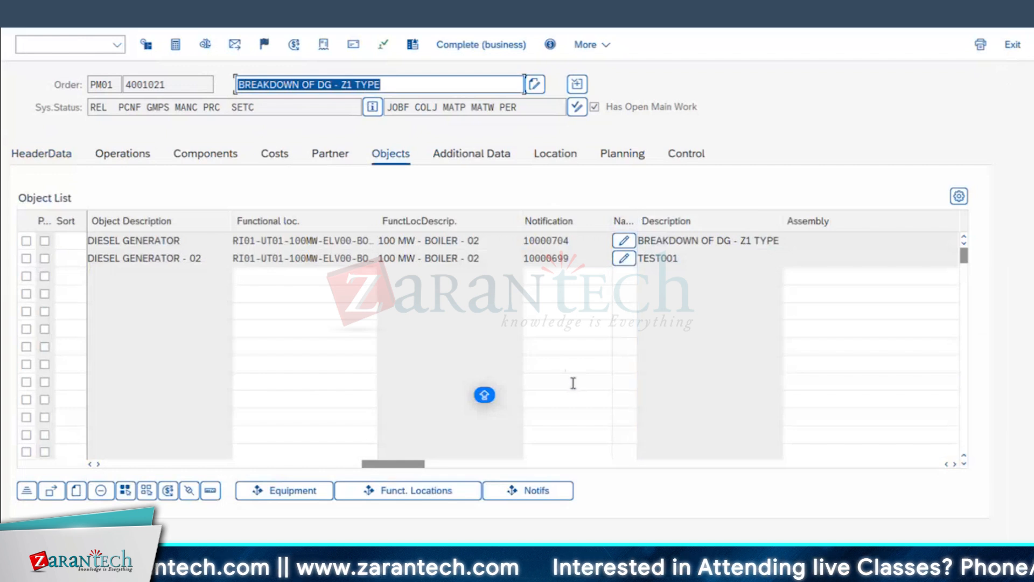
left_click(265, 45)
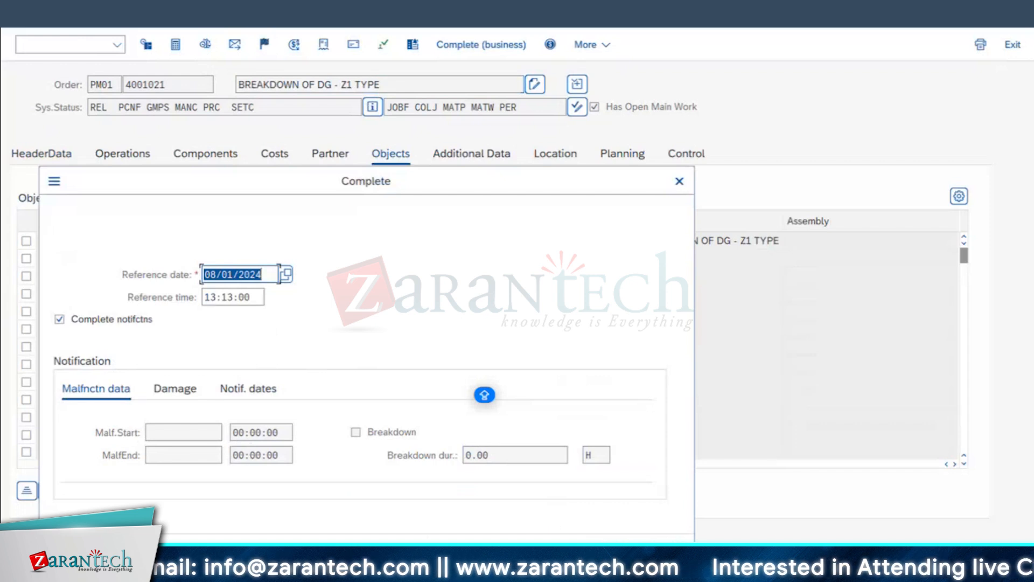
left_click(600, 548)
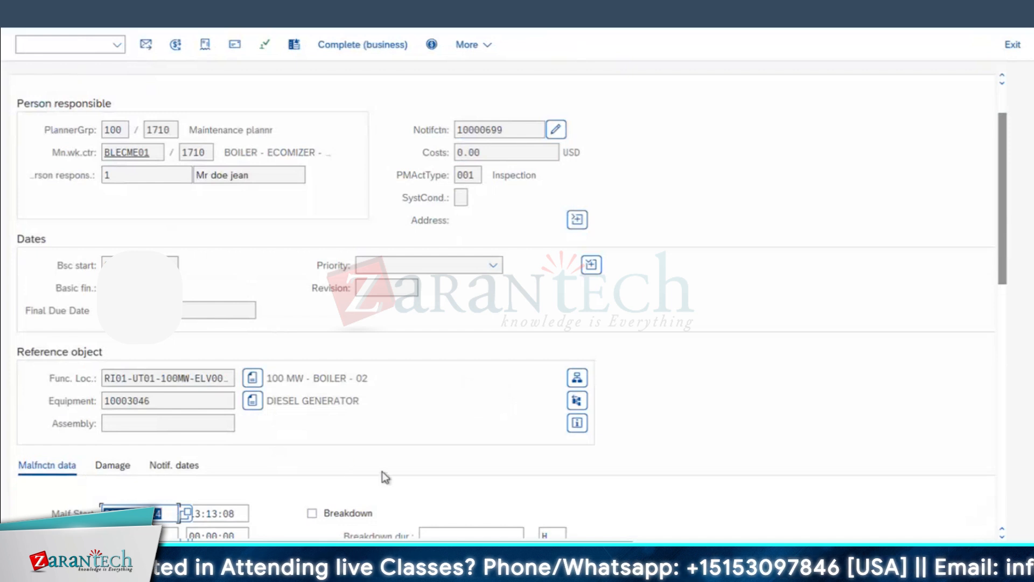
- Flag the malfunction as a breakdown in the malfunction data of the order's header
scroll(382, 474, "up", 2)
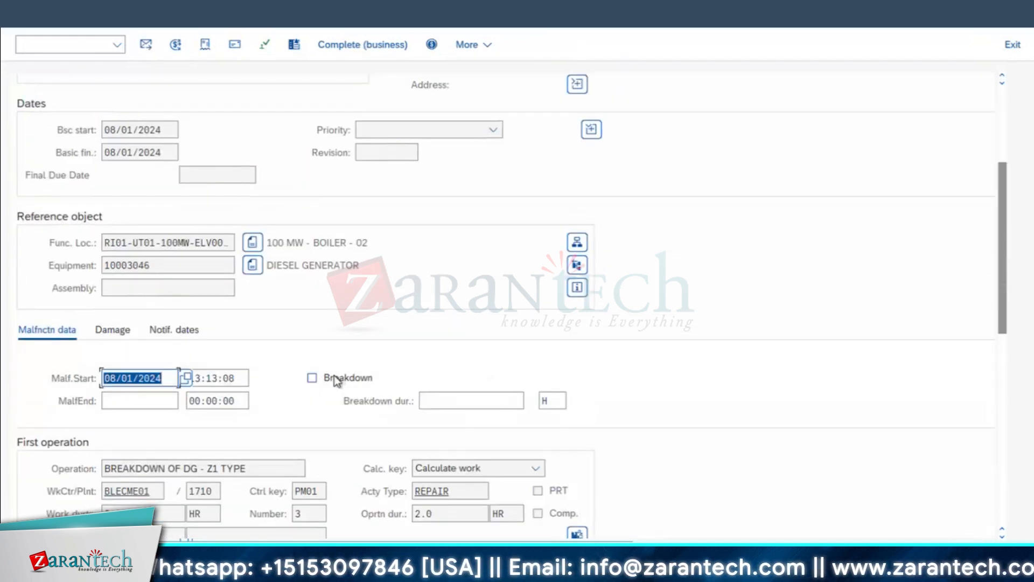
scroll(787, 325, "up", 4)
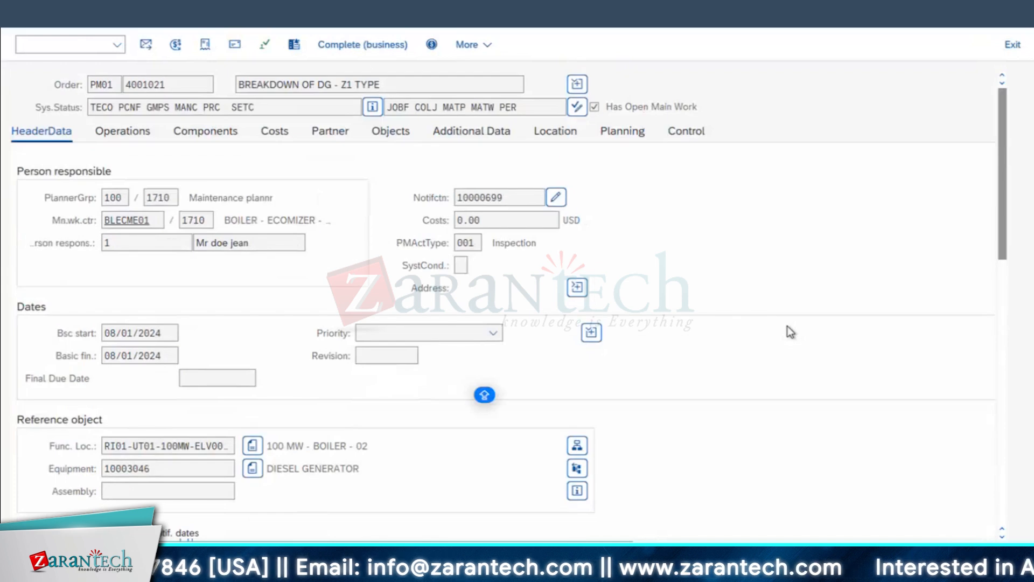
scroll(787, 325, "down", 4)
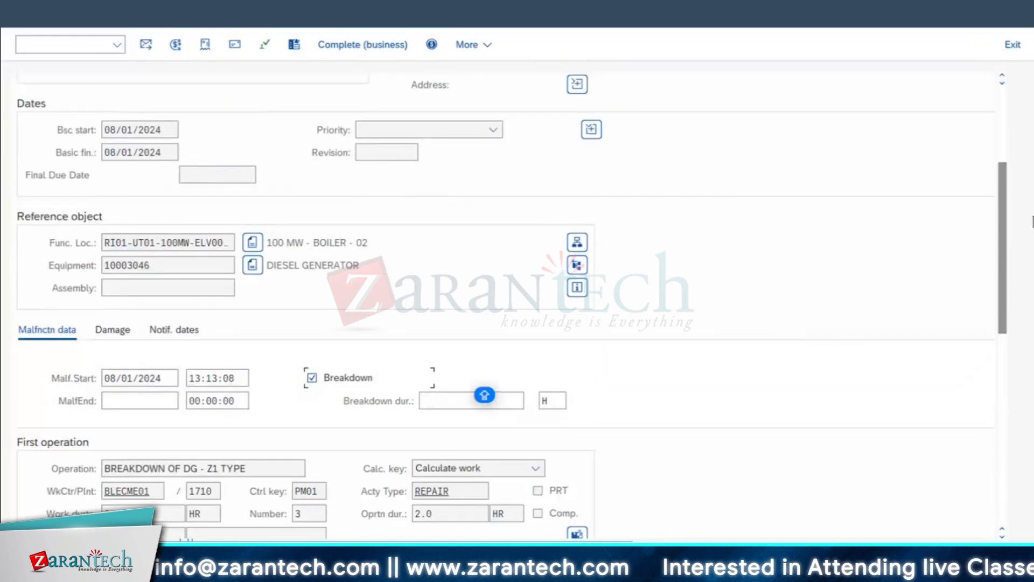
scroll(989, 121, "up", 4)
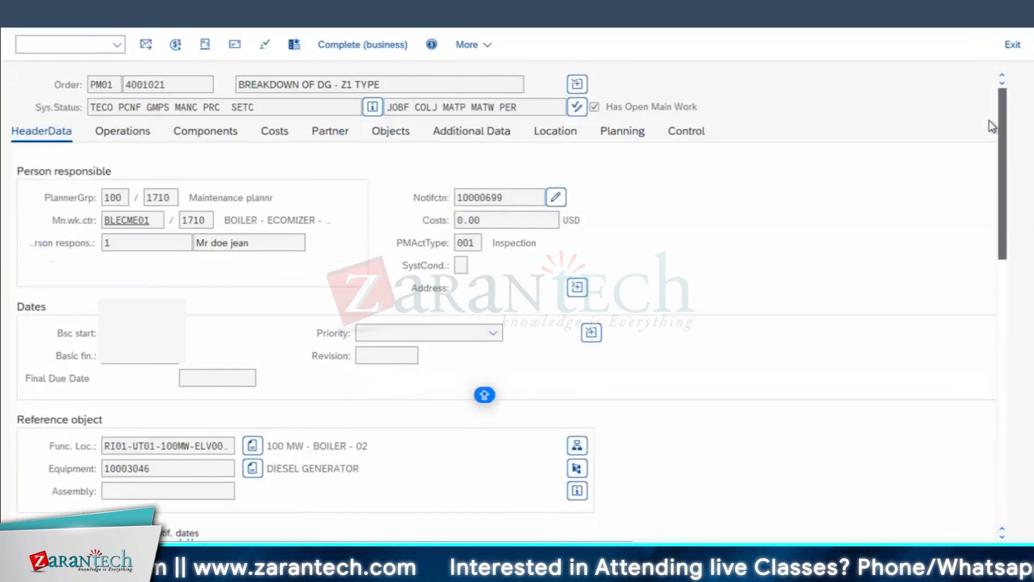
- Examine the header's assigned notification alongside its malfunction start, end and breakdown fields
double_click(485, 197)
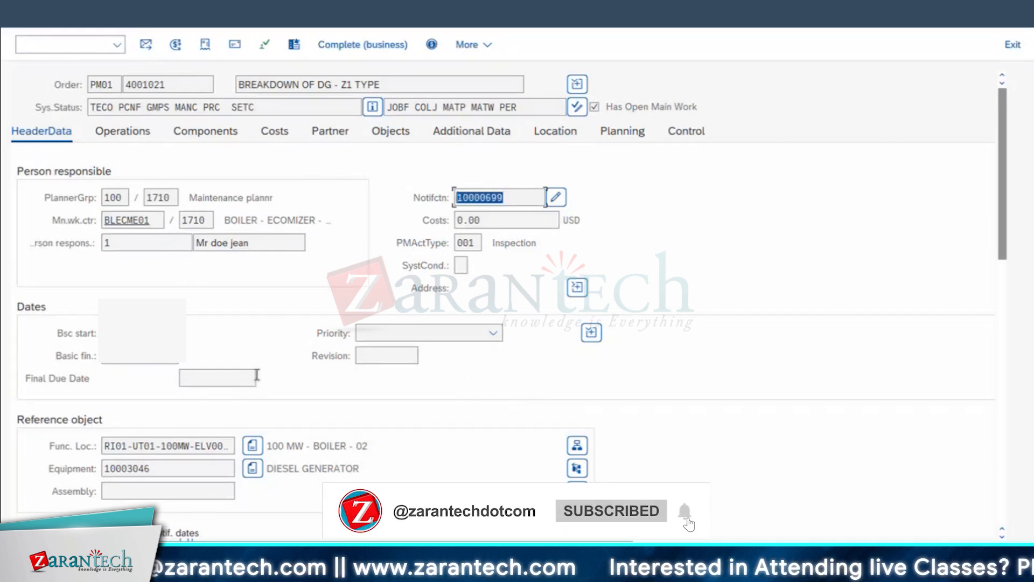
scroll(169, 411, "down", 5)
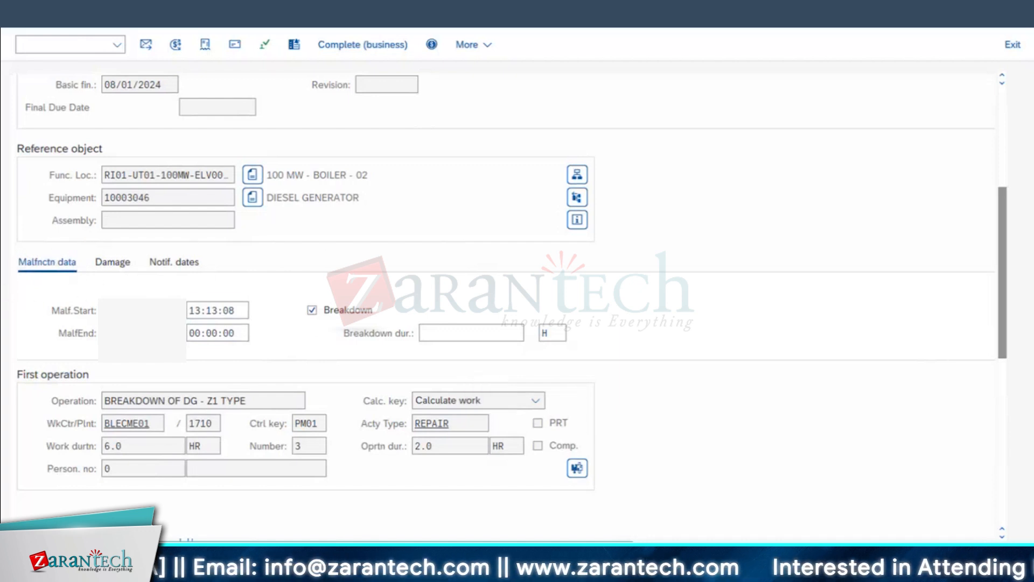
scroll(109, 311, "up", 1)
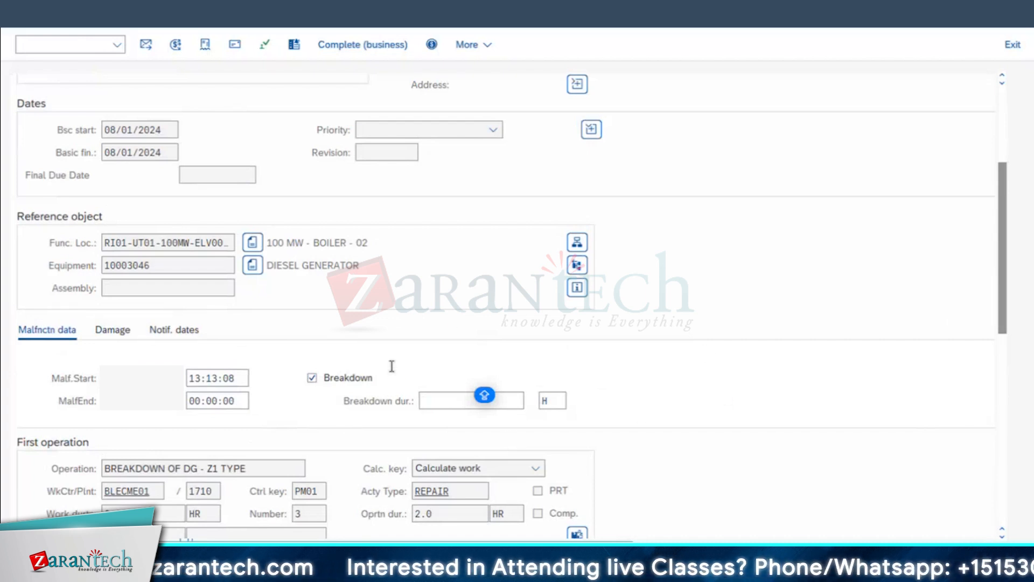
scroll(391, 366, "up", 3)
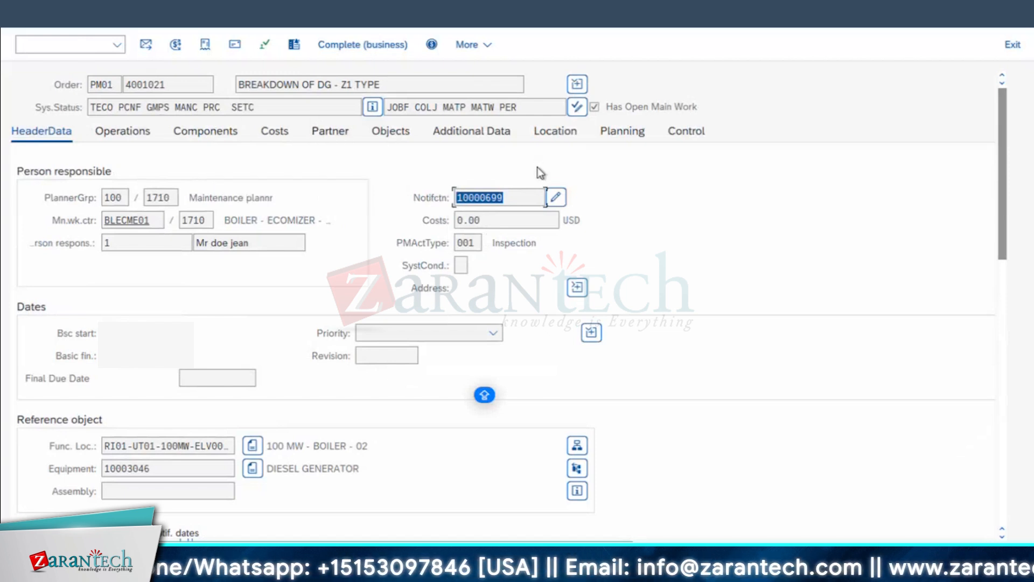
scroll(538, 167, "down", 1)
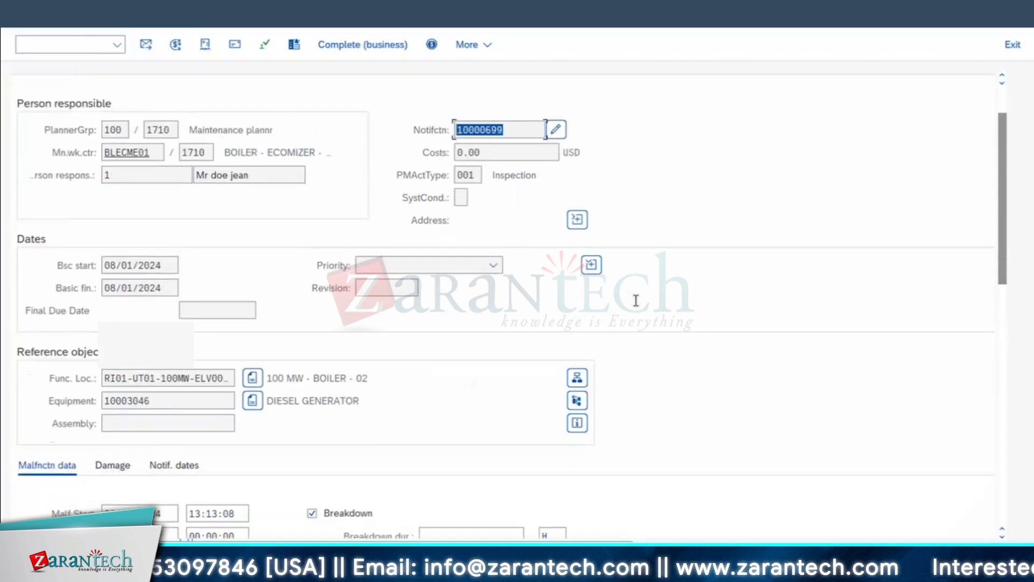
scroll(632, 299, "up", 1)
scroll(463, 262, "down", 3)
scroll(463, 262, "up", 3)
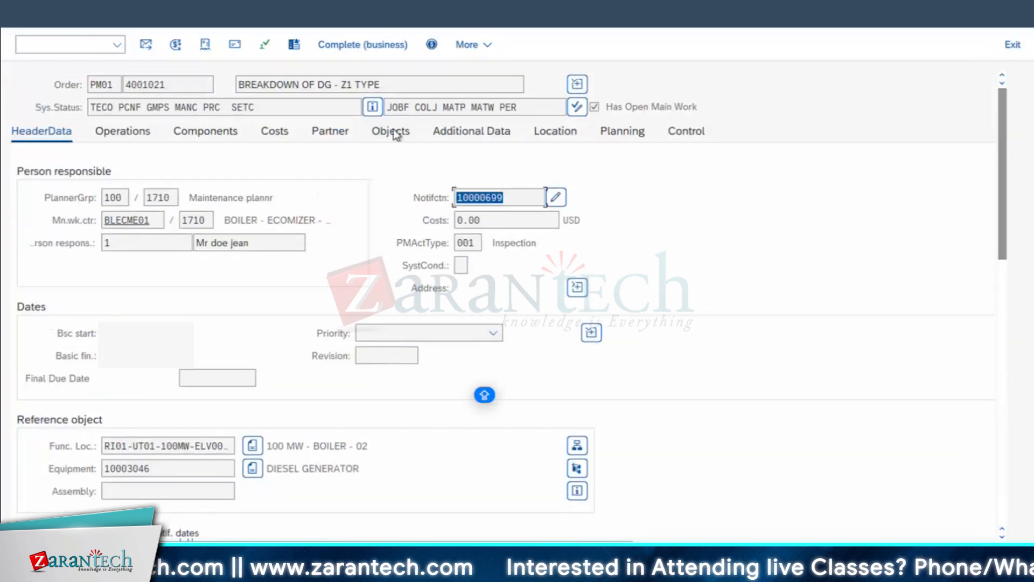
- Select the DIESEL GENERATOR entry with equipment 10003046 in the object list and cancel the order's technical completion
left_click(399, 132)
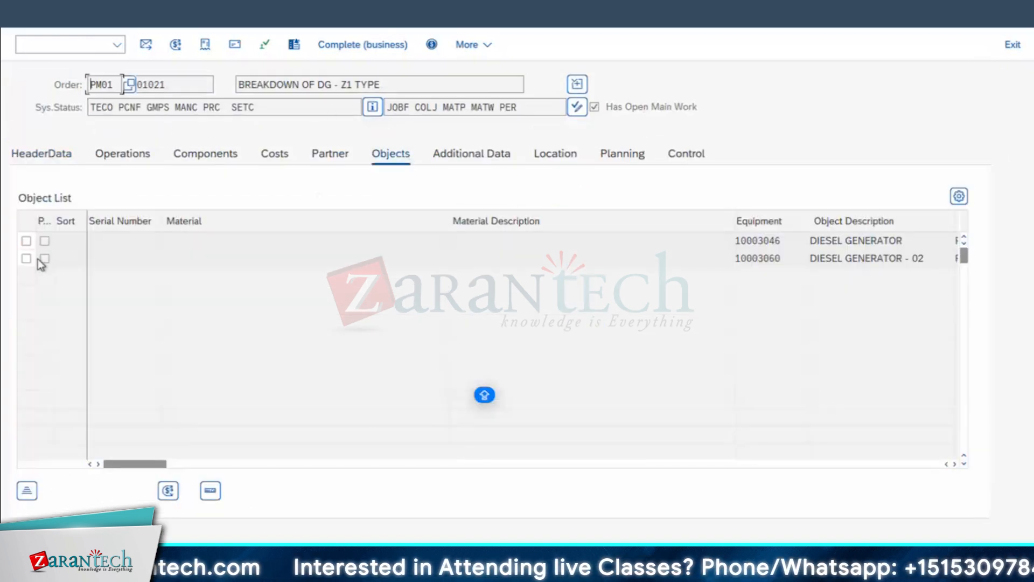
left_click(26, 241)
left_click(80, 45)
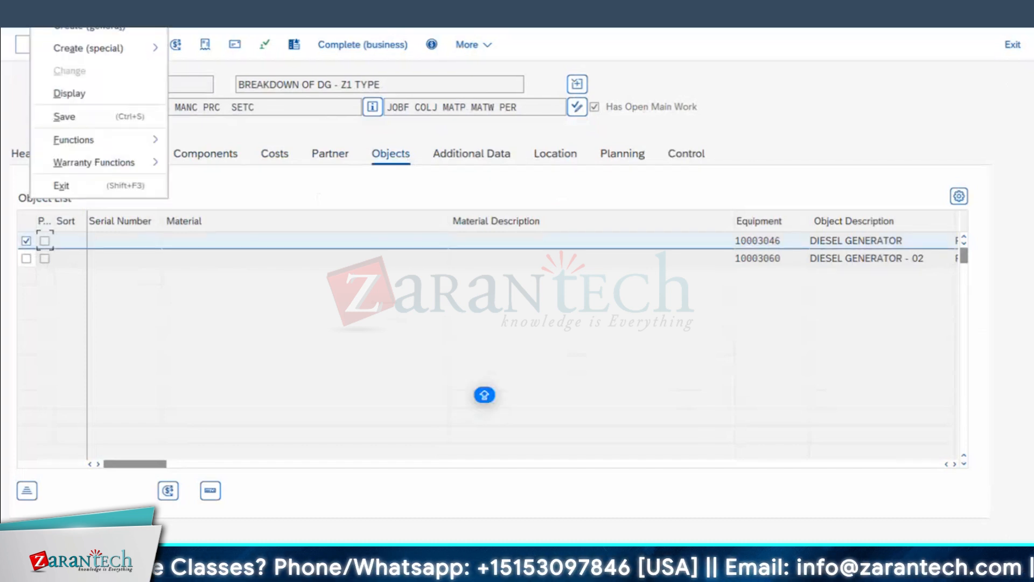
mouse_move(84, 141)
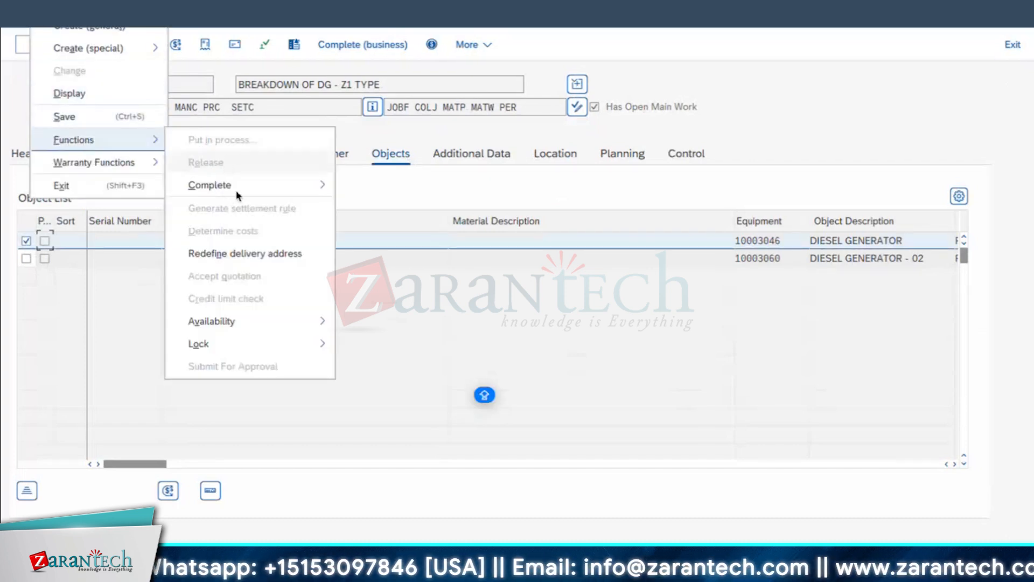
mouse_move(261, 183)
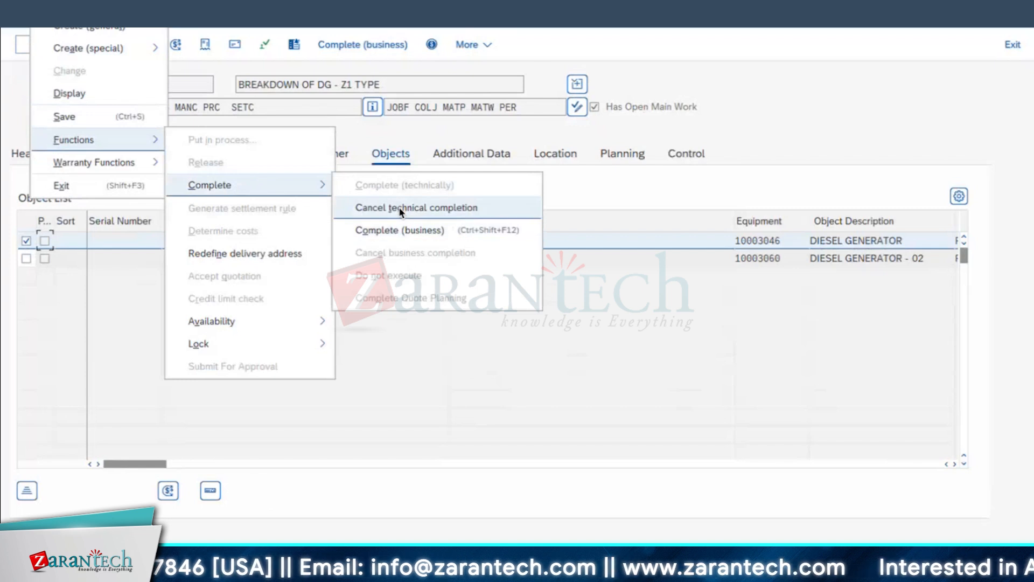
left_click(400, 208)
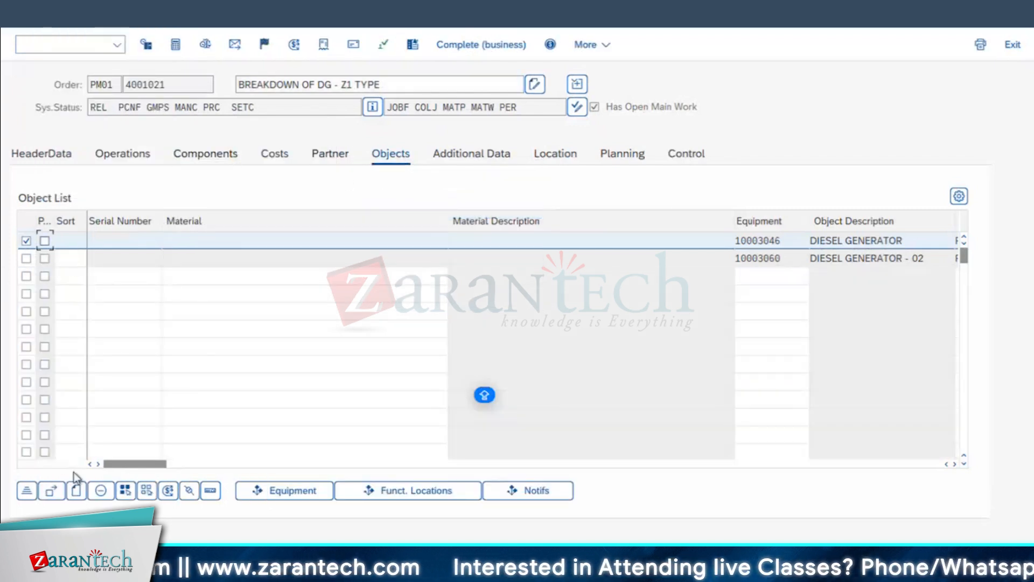
- Assign the selected entry's notification 10000704 as the order's header notification and check it in the header data
left_click(189, 490)
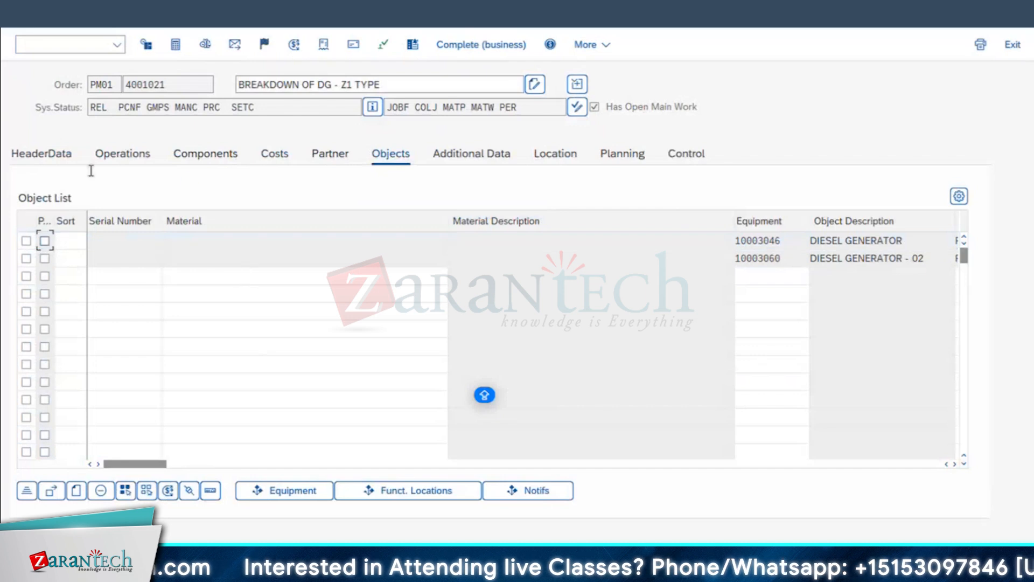
left_click(49, 157)
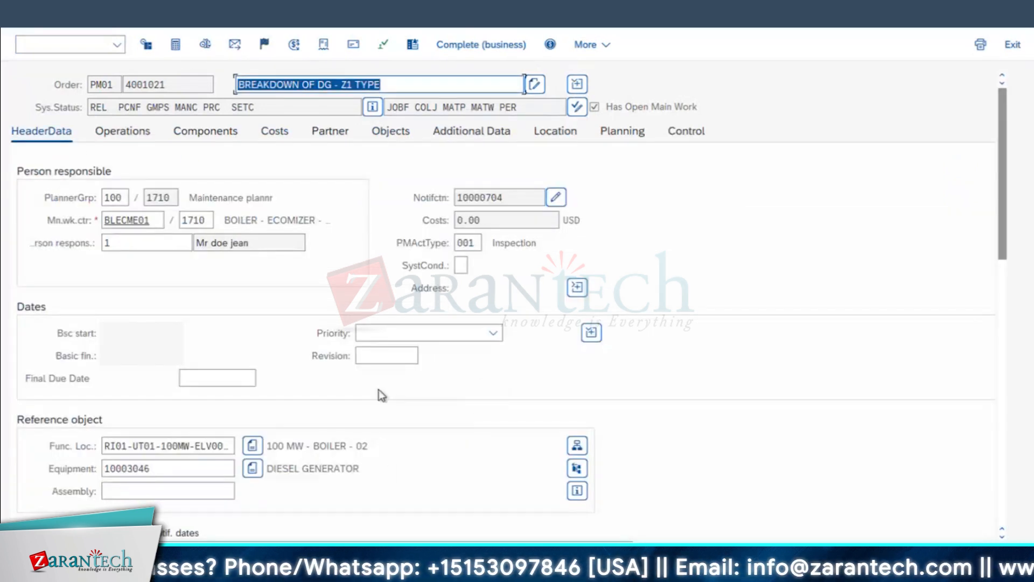
left_click(611, 387)
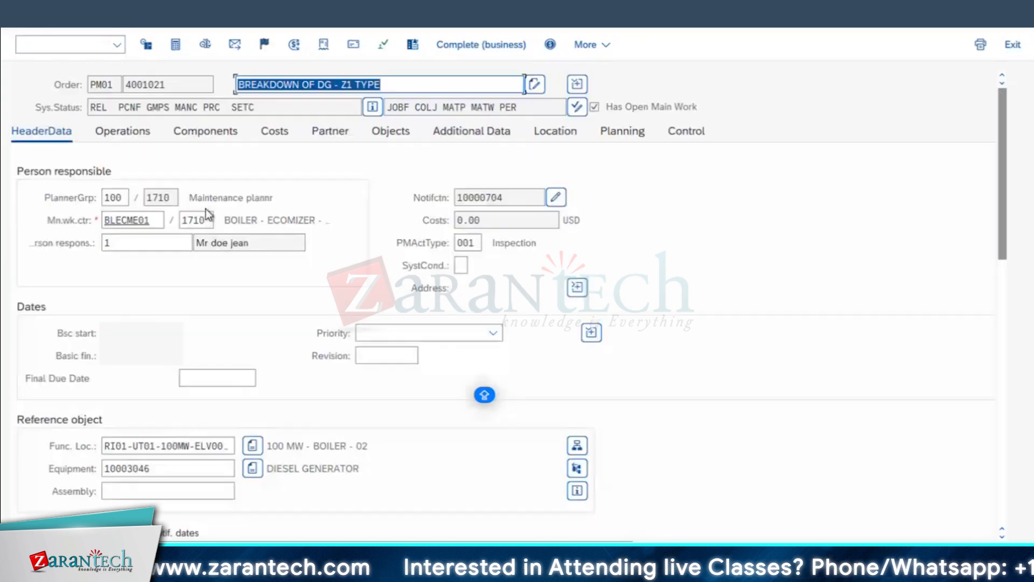
- Check the header's assigned notification and the malfunction start, malfunction end and breakdown duration in the malfunction data
left_click(502, 198)
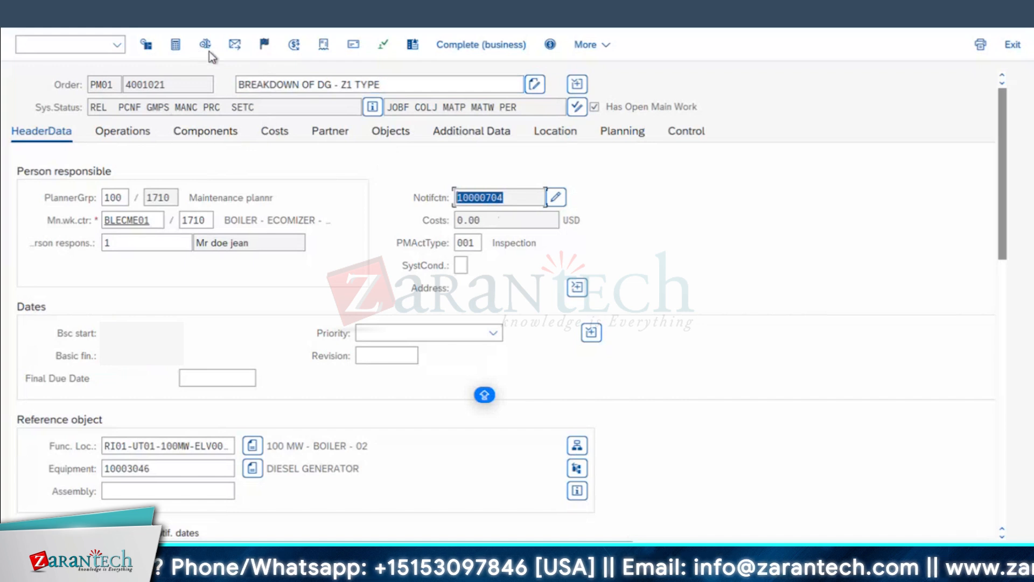
scroll(377, 411, "down", 6)
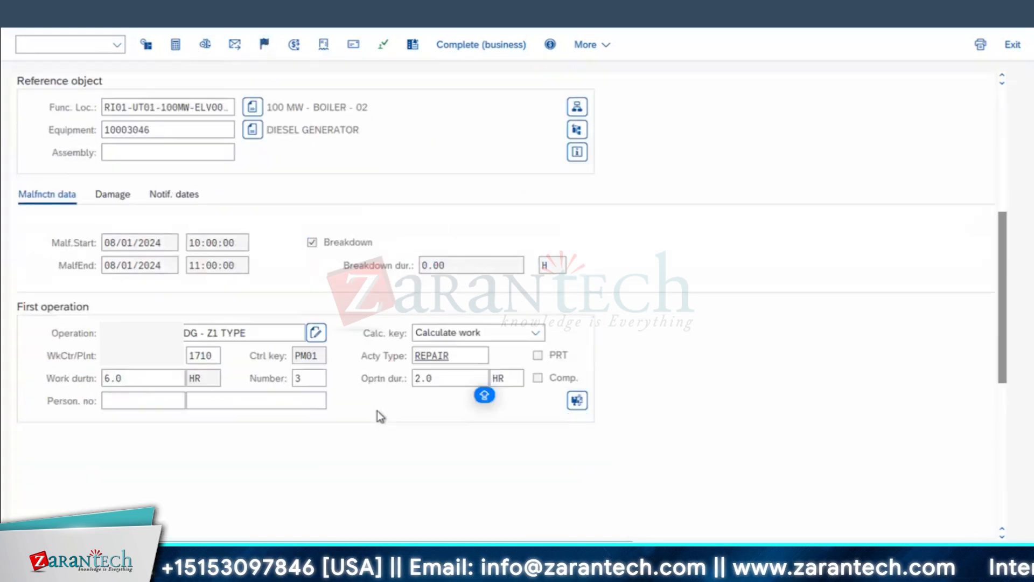
scroll(379, 412, "up", 3)
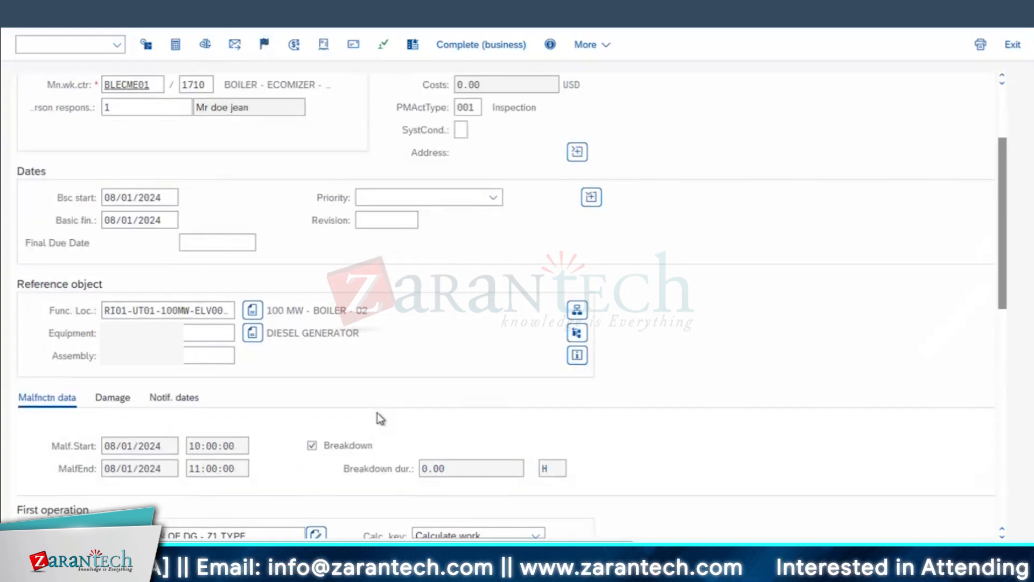
scroll(377, 414, "down", 2)
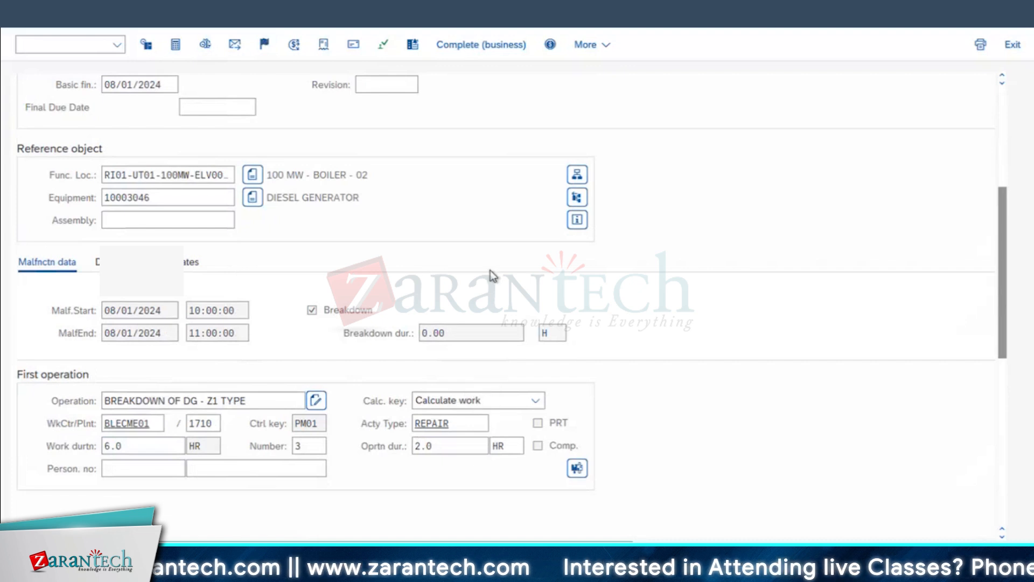
scroll(491, 270, "up", 4)
- Check the breakdown duration in the technical completion dialog, close it without completing, and compare the header's malfunction data
left_click(264, 44)
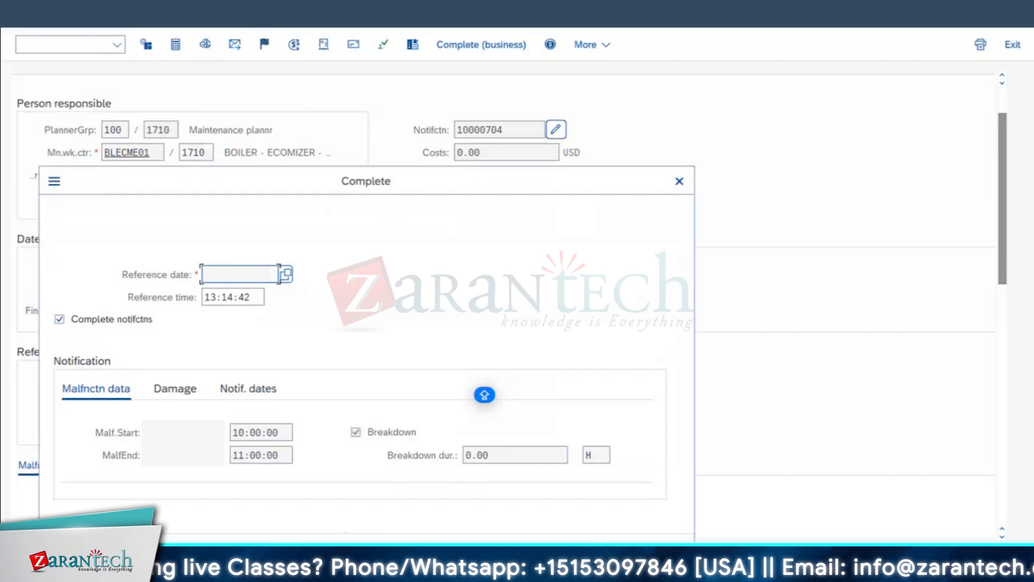
double_click(486, 456)
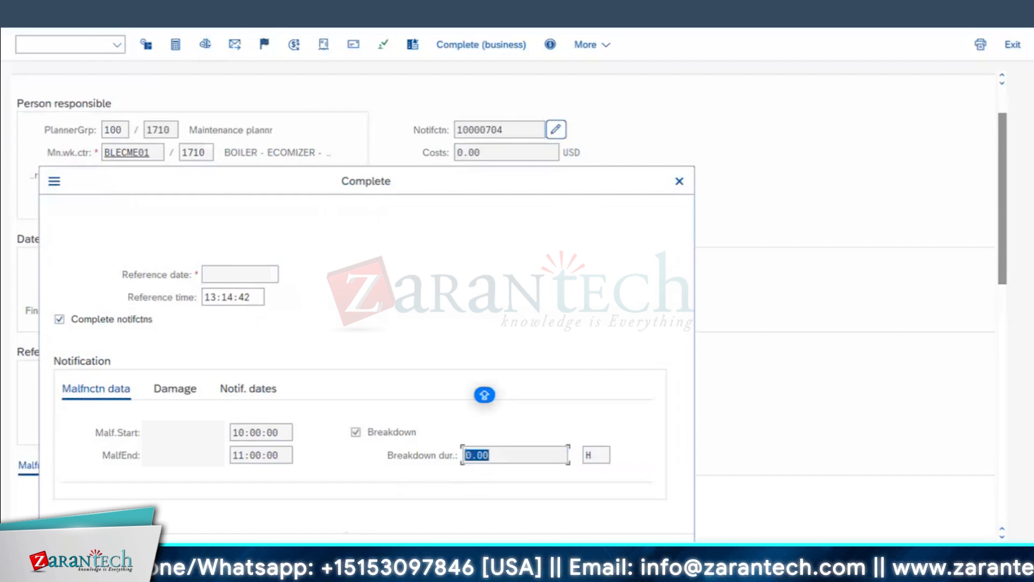
left_click(679, 182)
scroll(220, 405, "down", 5)
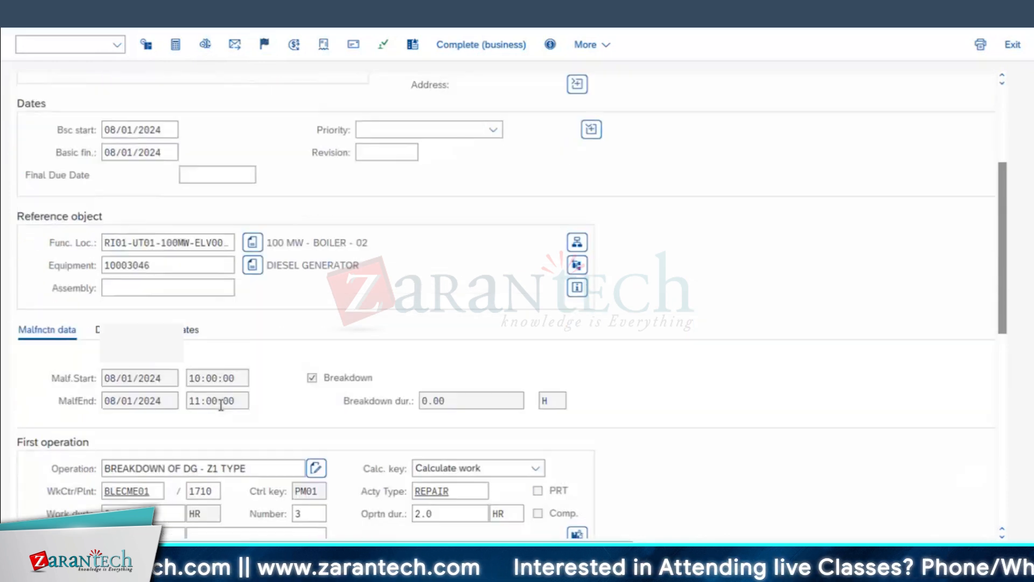
scroll(418, 362, "up", 5)
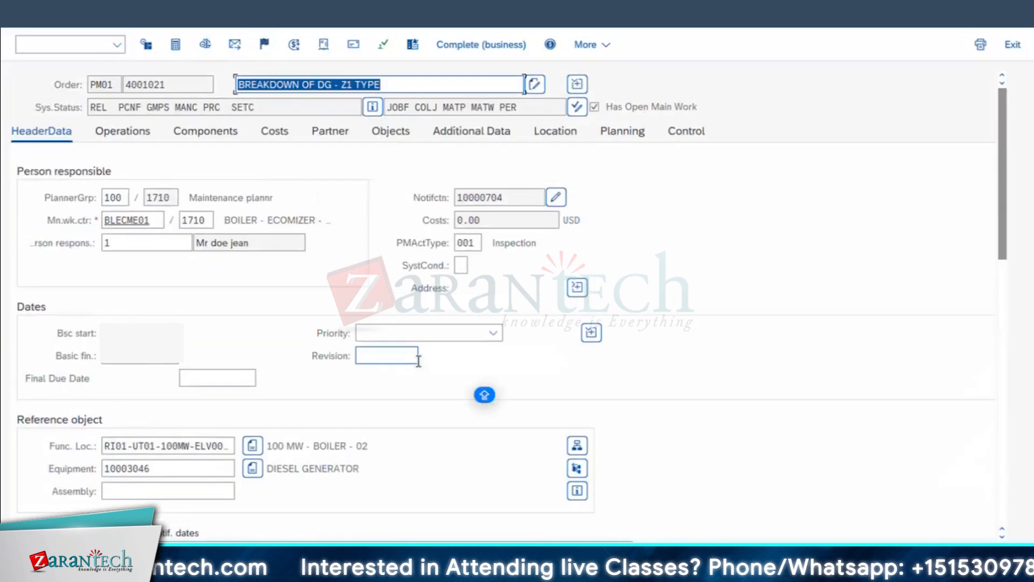
- Open the header notification from the order, put it back in process and accept new dates for the priority change
left_click(556, 198)
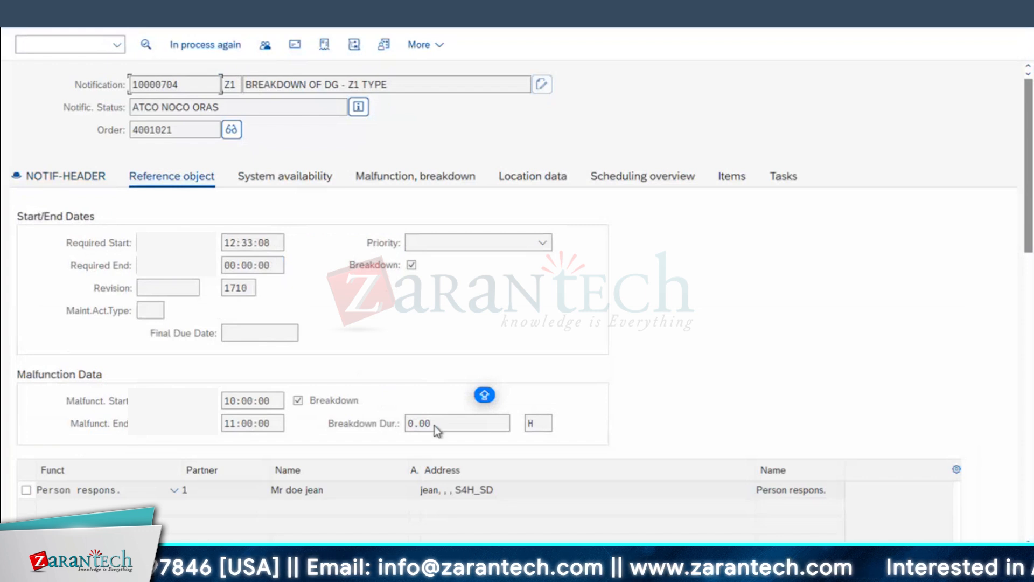
left_click(198, 44)
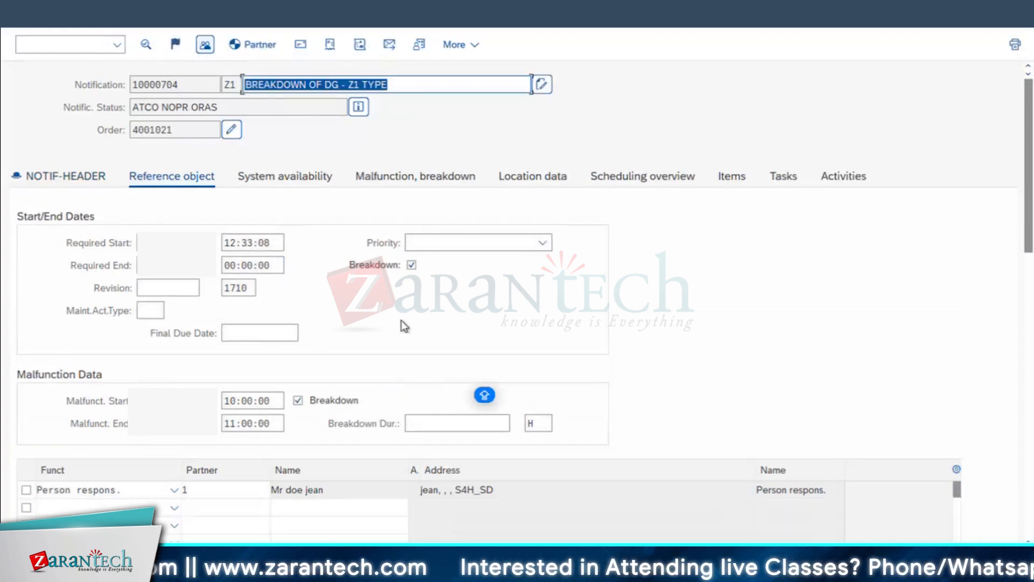
left_click(428, 426)
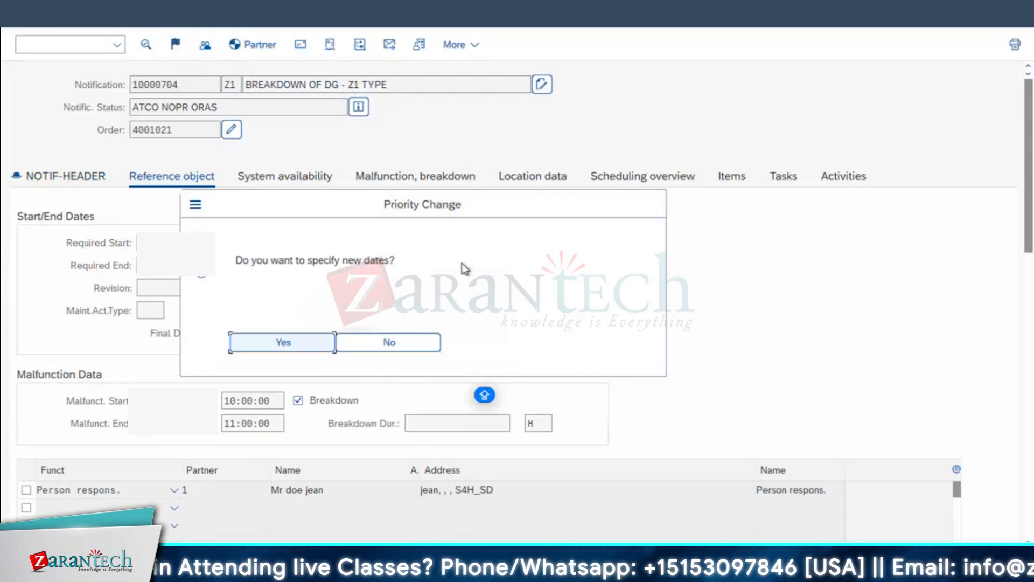
left_click(297, 341)
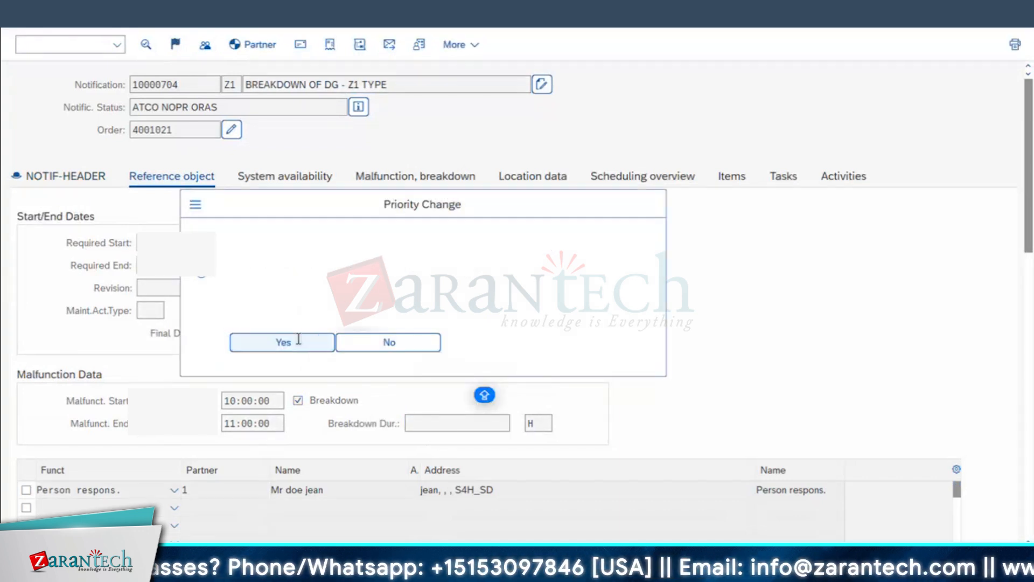
- Set the notification's breakdown duration to 1.00 H in its malfunction data
left_click(445, 426)
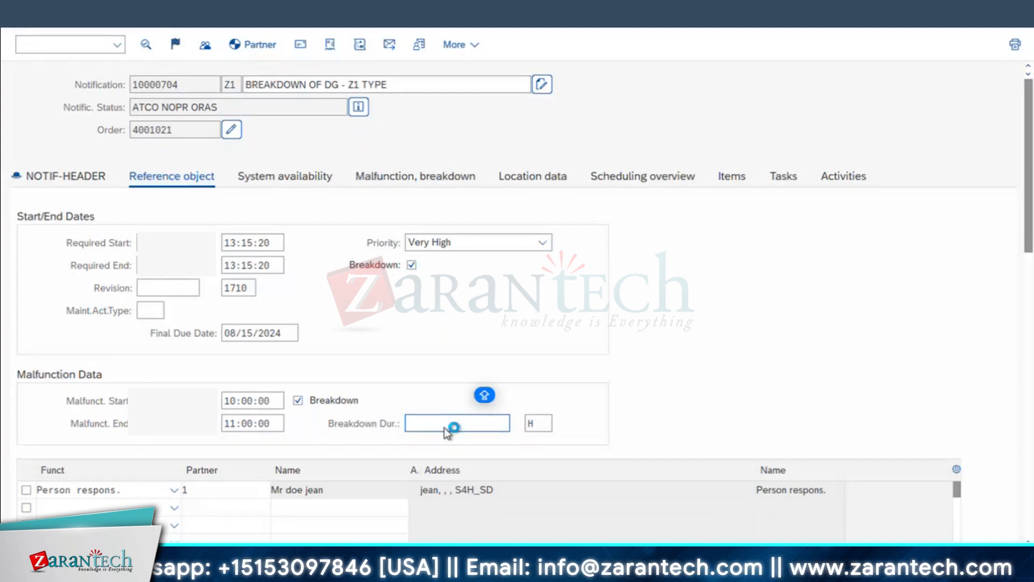
type("1")
key("Return")
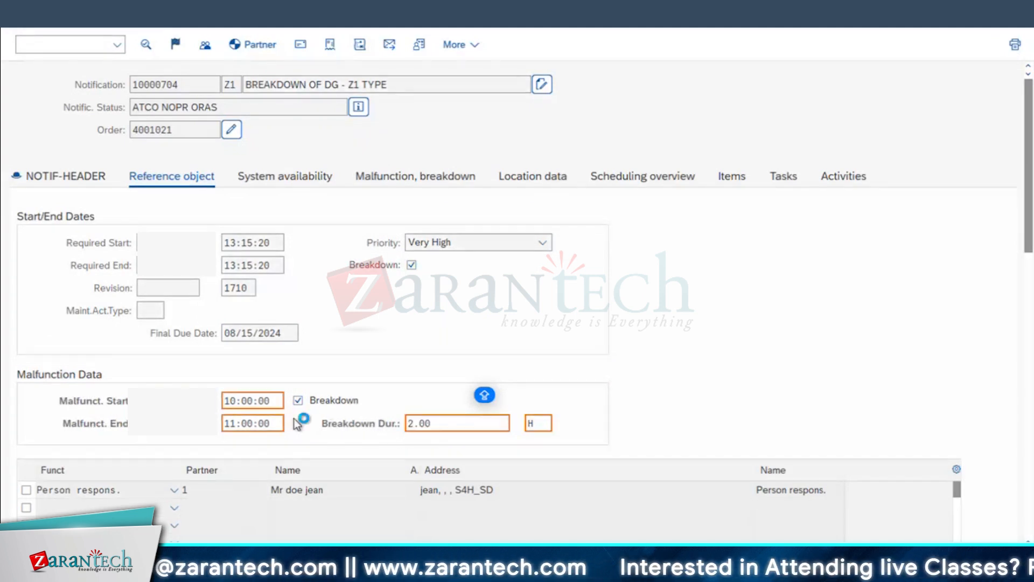
double_click(461, 422)
type("1")
key("BackSpace")
double_click(458, 424)
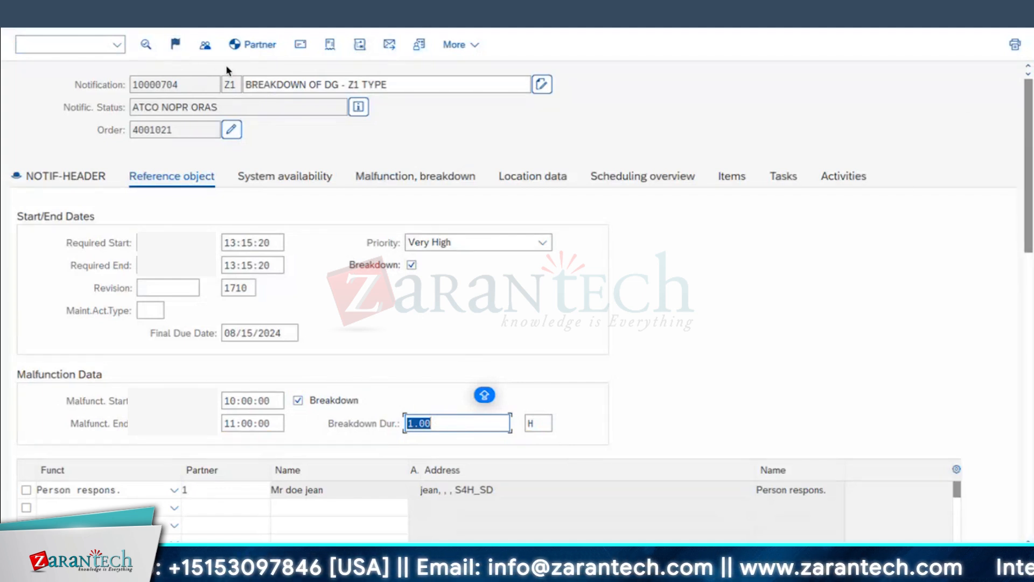
- Go from the notification to its maintenance order and check the breakdown duration in the header's malfunction data
left_click(175, 45)
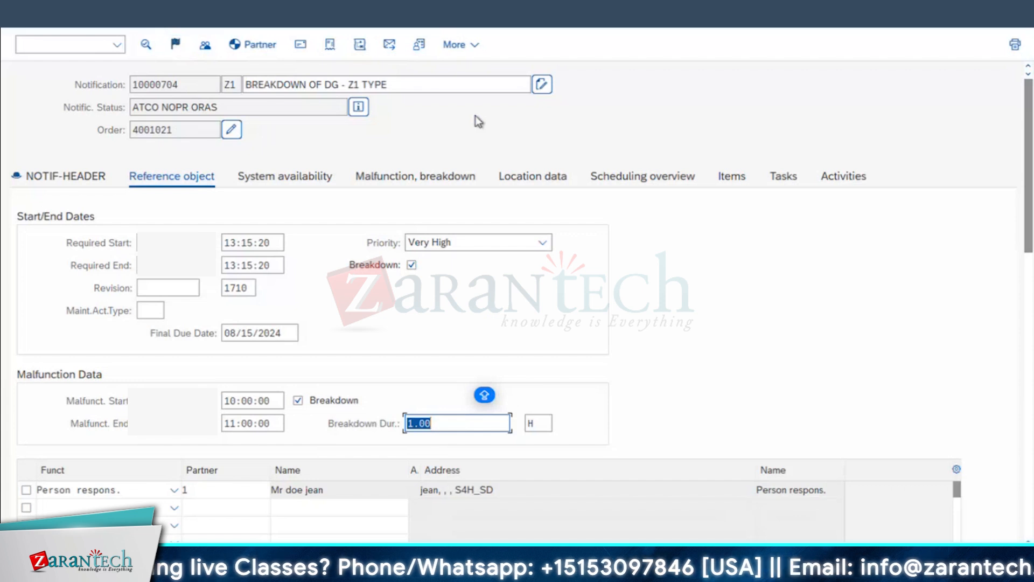
left_click(232, 130)
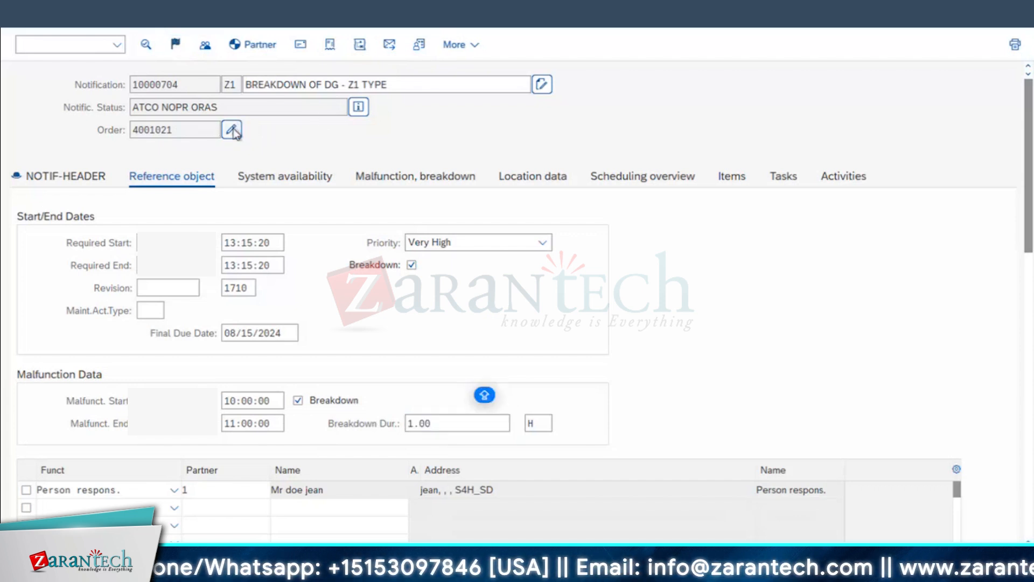
scroll(418, 432, "down", 5)
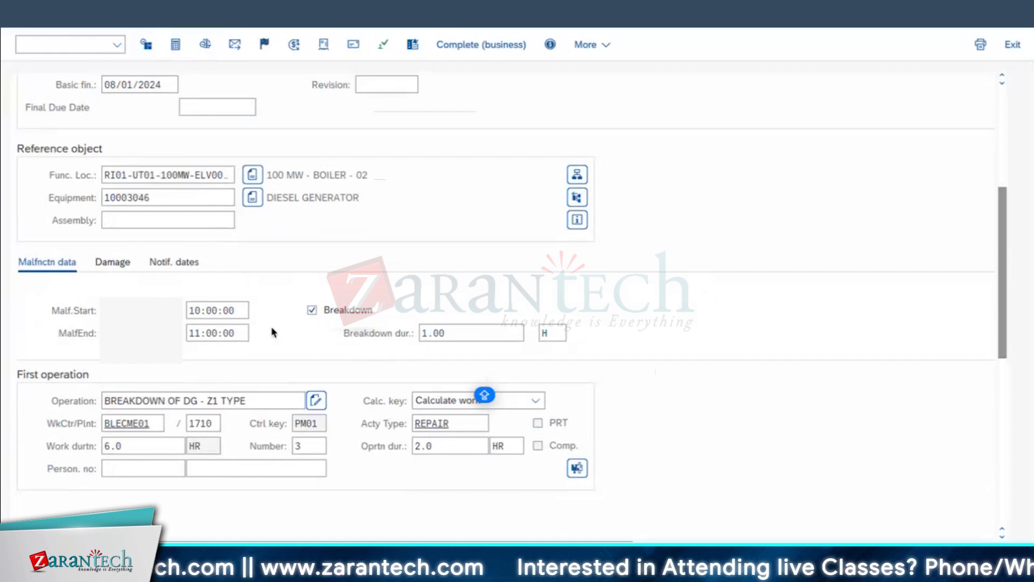
scroll(273, 327, "up", 2)
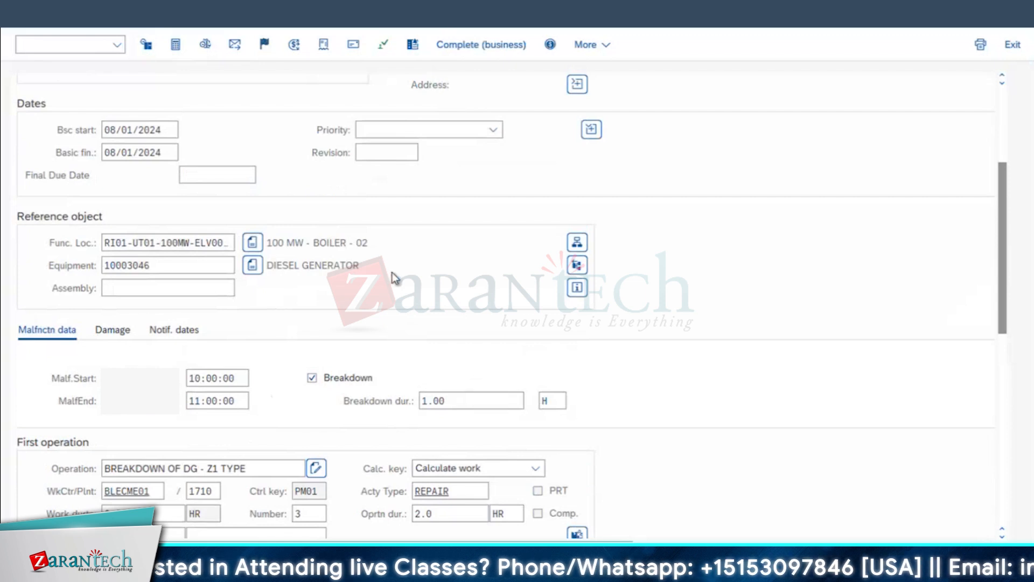
scroll(388, 242, "up", 5)
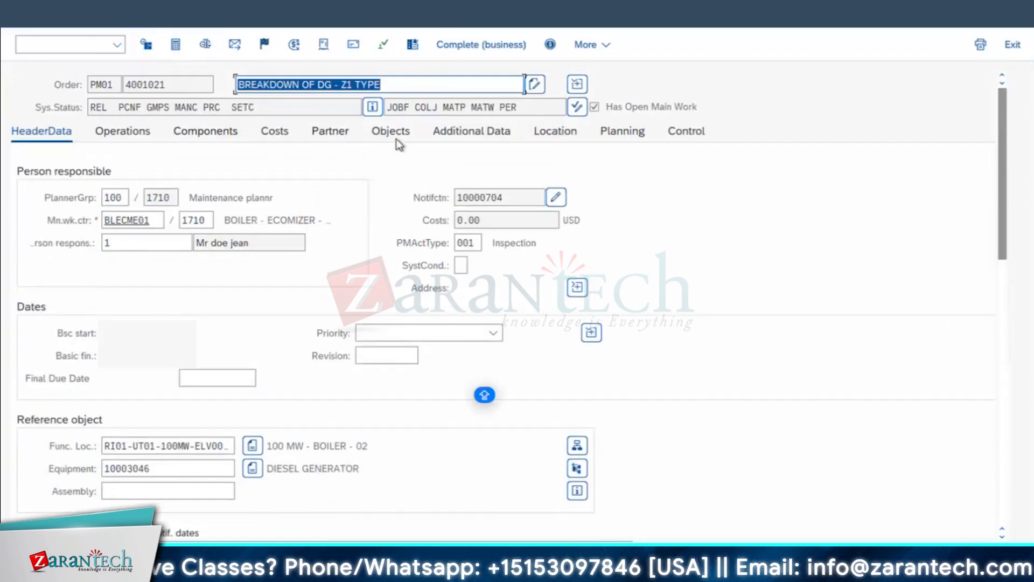
- Technically complete the order together with its notifications, keeping the proposed reference time and malfunction data
left_click(264, 46)
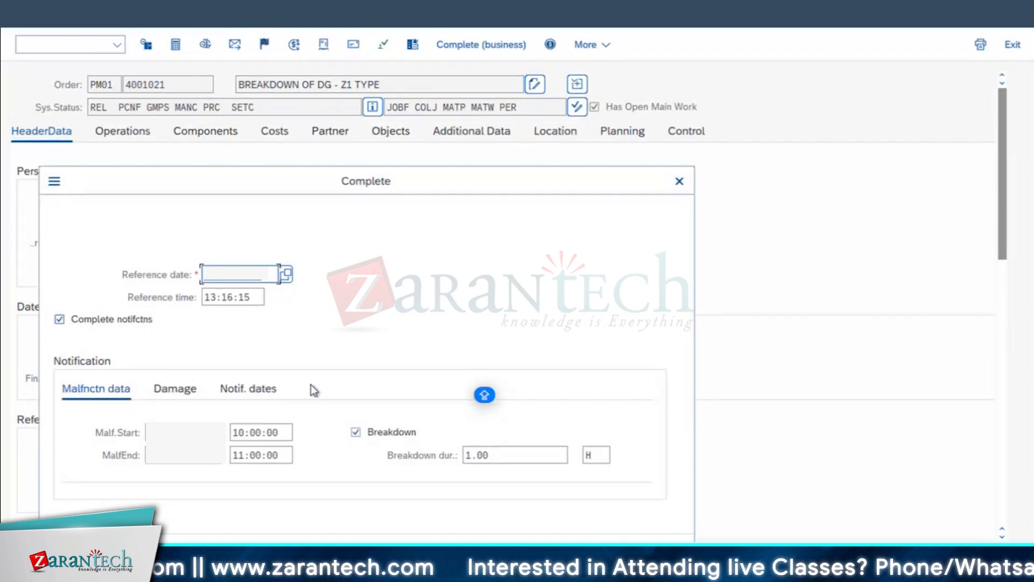
left_click(474, 447)
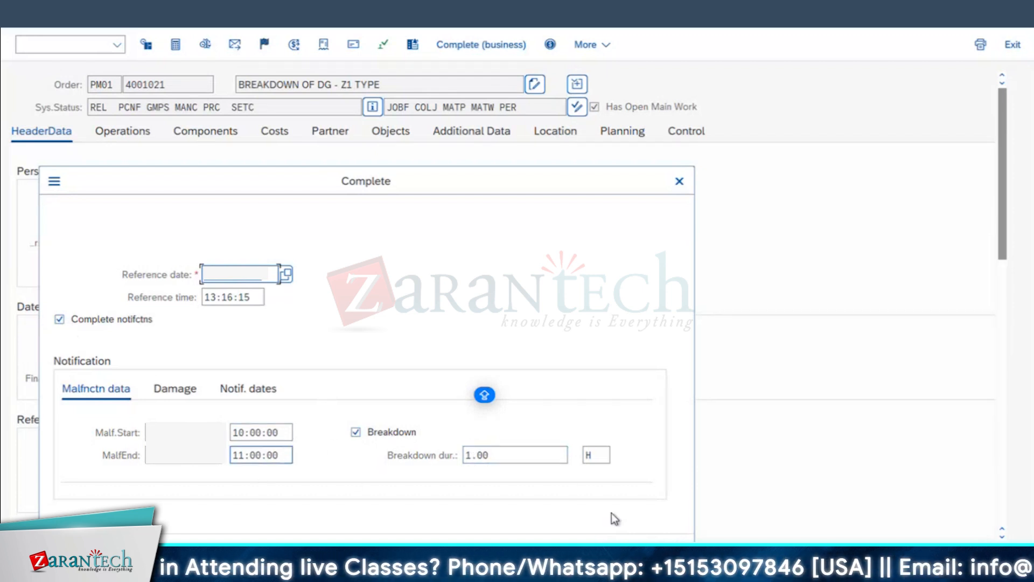
left_click(600, 542)
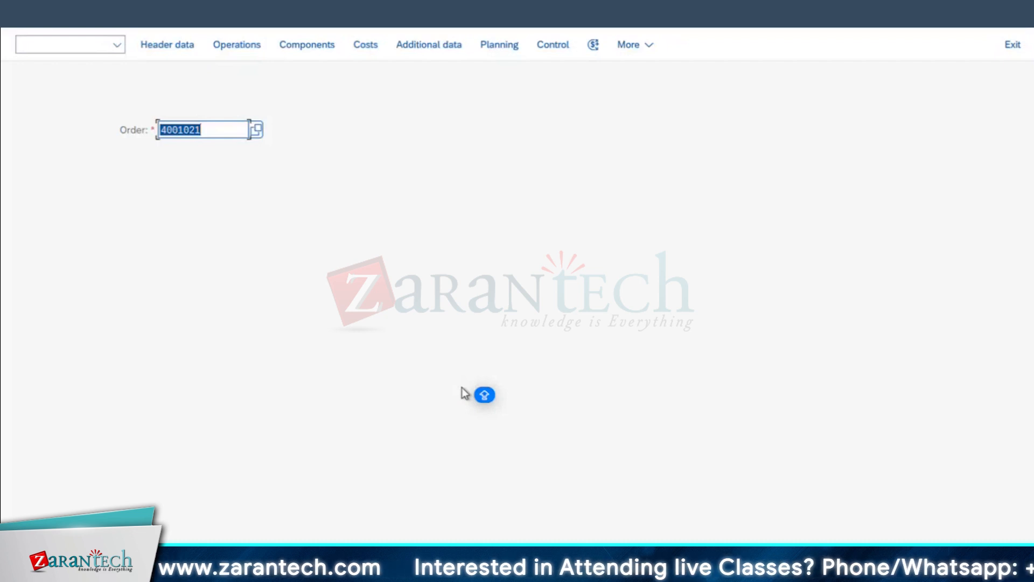
- Display the completed order and check its system status for technical completion
key("Return")
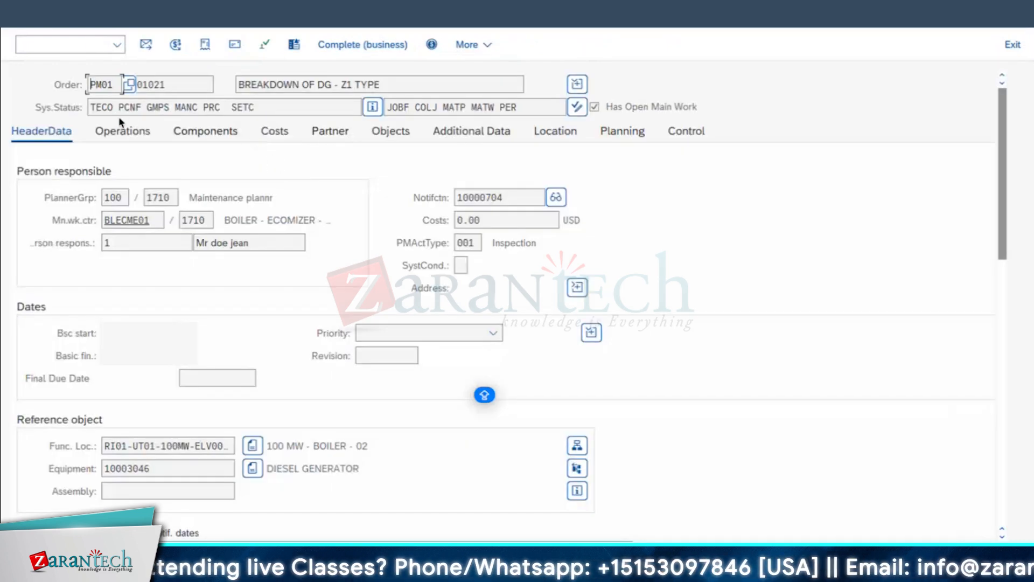
left_click_drag(115, 107, 4, 94)
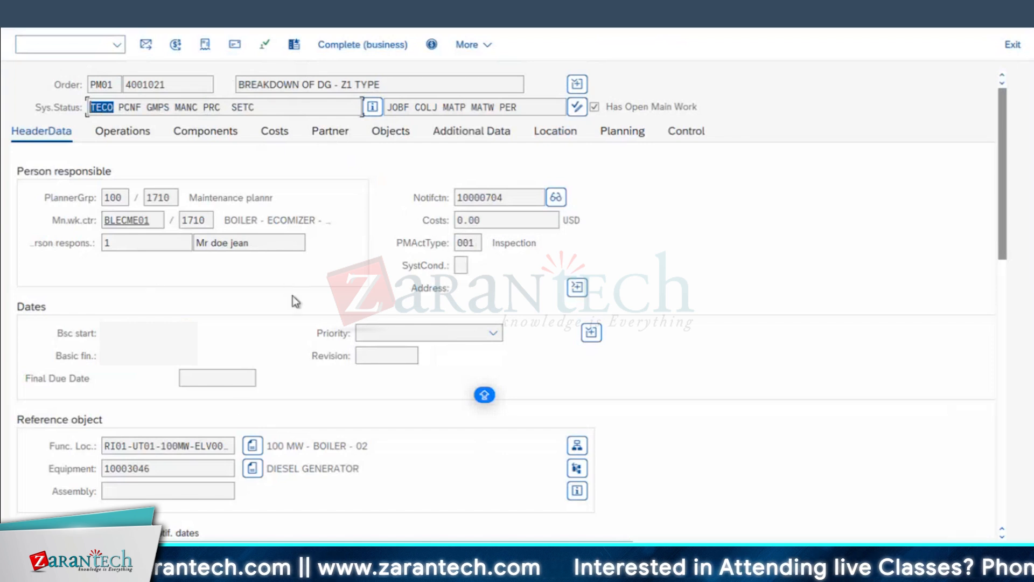
scroll(310, 381, "down", 4)
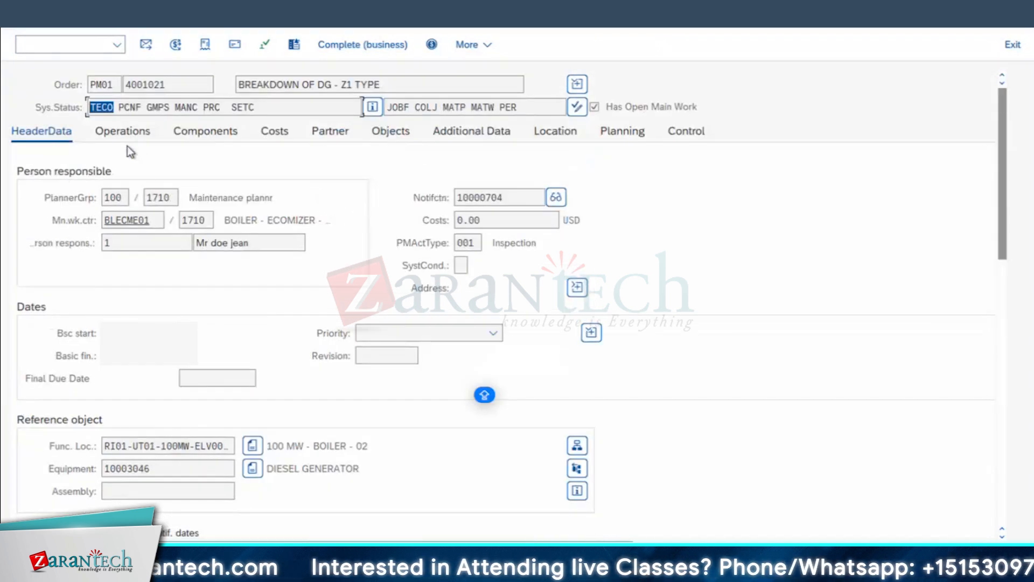
- Show the order's operations and open the list of possible execution stages for operation 0010
left_click(127, 138)
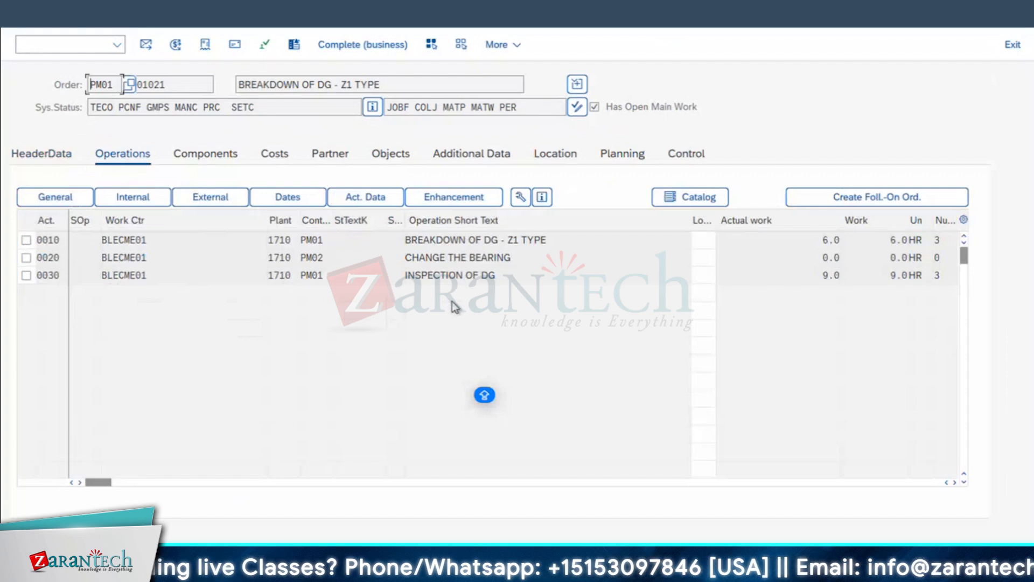
left_click_drag(102, 482, 920, 461)
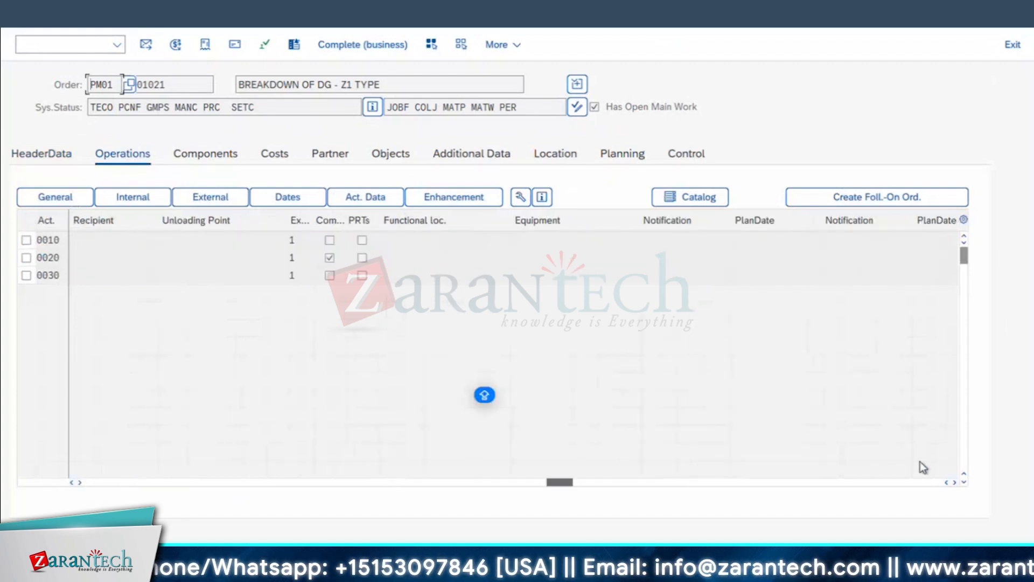
left_click_drag(852, 470, 712, 479)
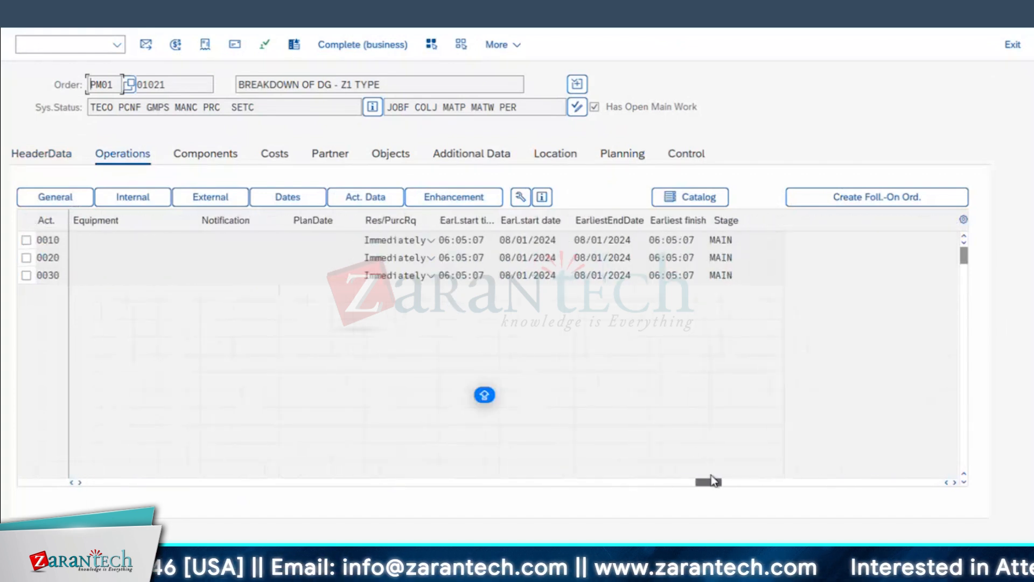
left_click(729, 240)
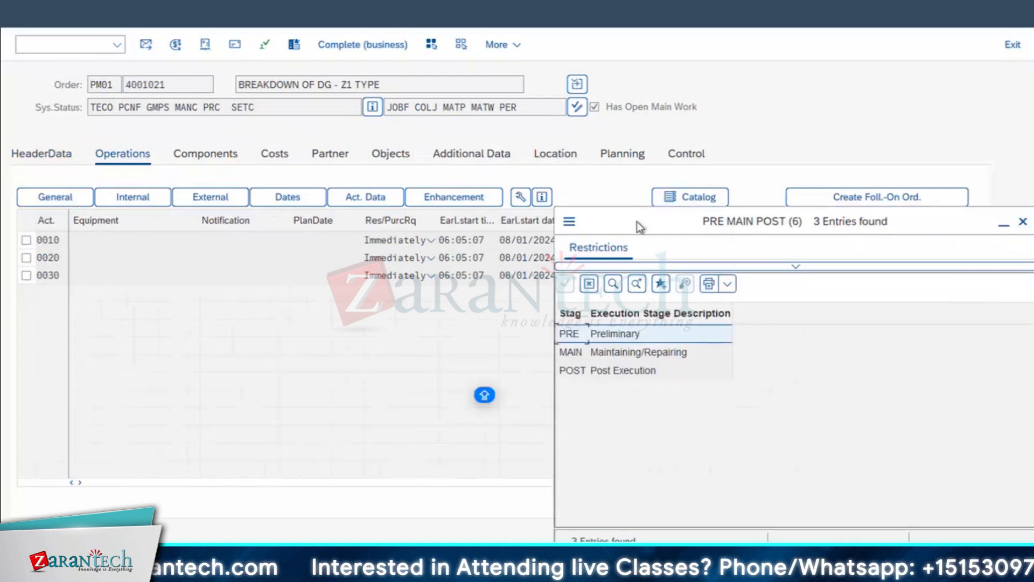
- Examine the Preliminary, Maintaining/Repairing and Post Execution entries in the execution stage list
left_click_drag(637, 221, 441, 167)
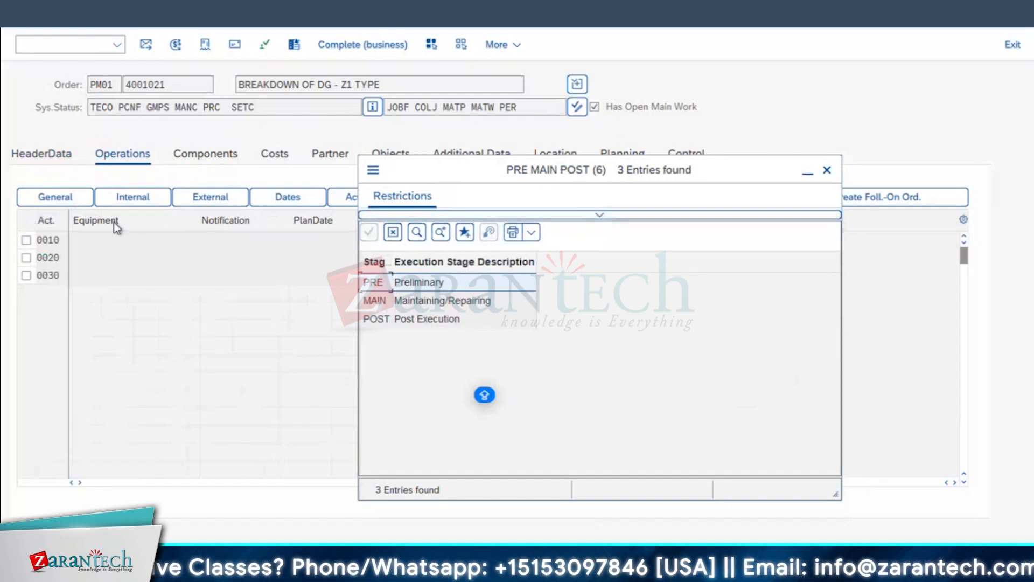
left_click(412, 319)
left_click(408, 300)
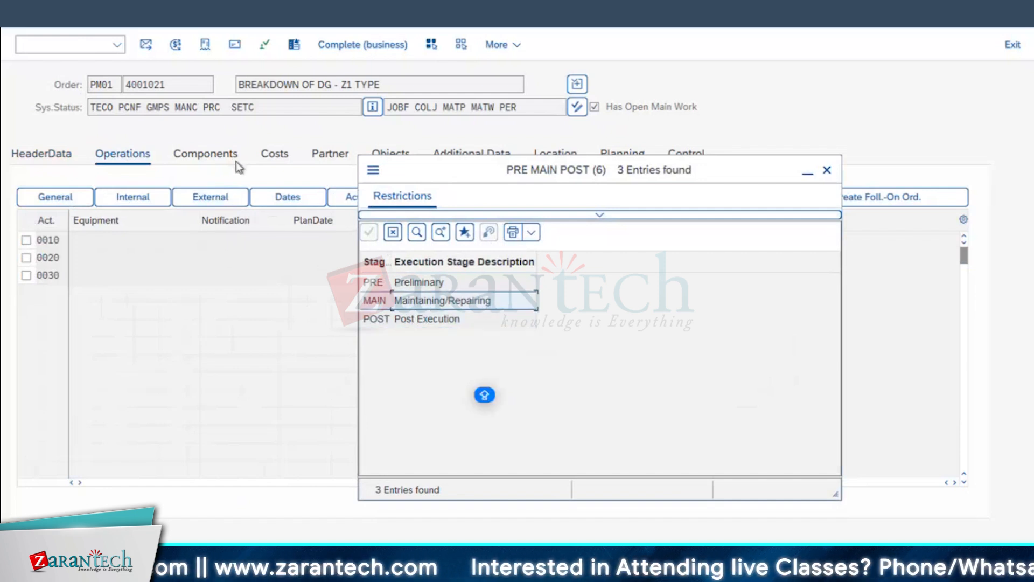
left_click(405, 317)
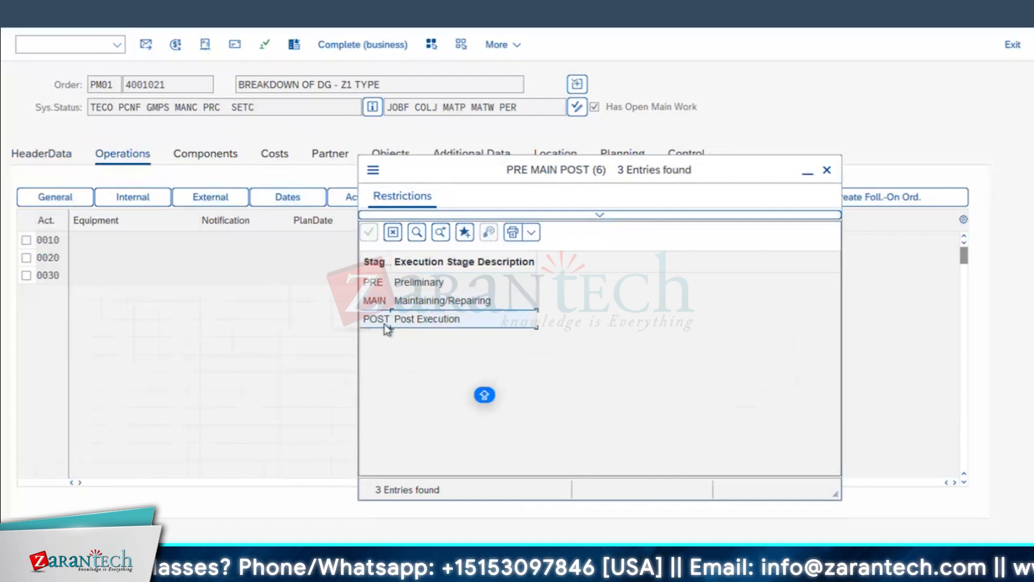
left_click(396, 283)
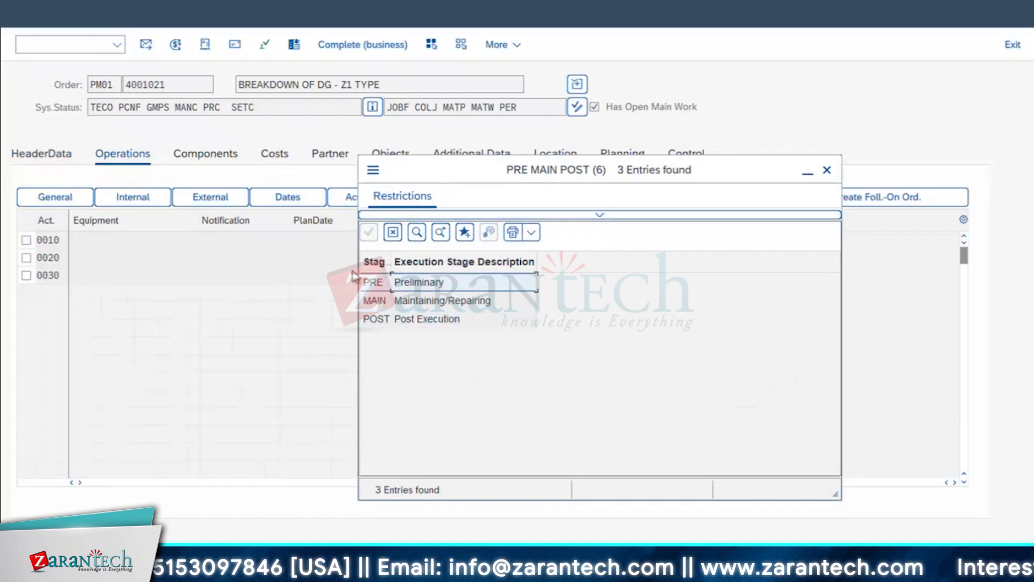
left_click(401, 303)
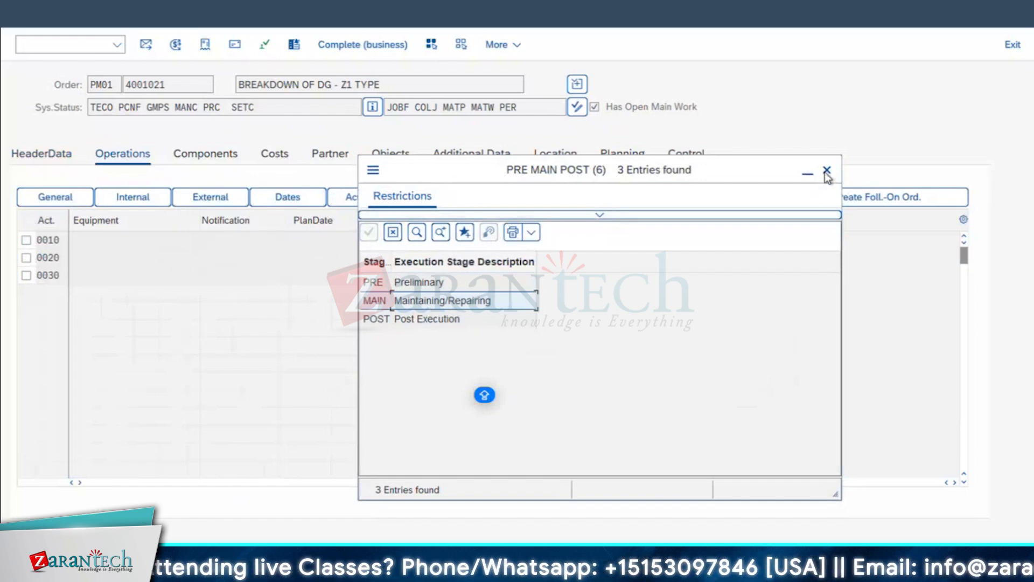
- Close the execution stage list, review the Stage assignment of operations 0010 to 0030, and leave the order
double_click(530, 298)
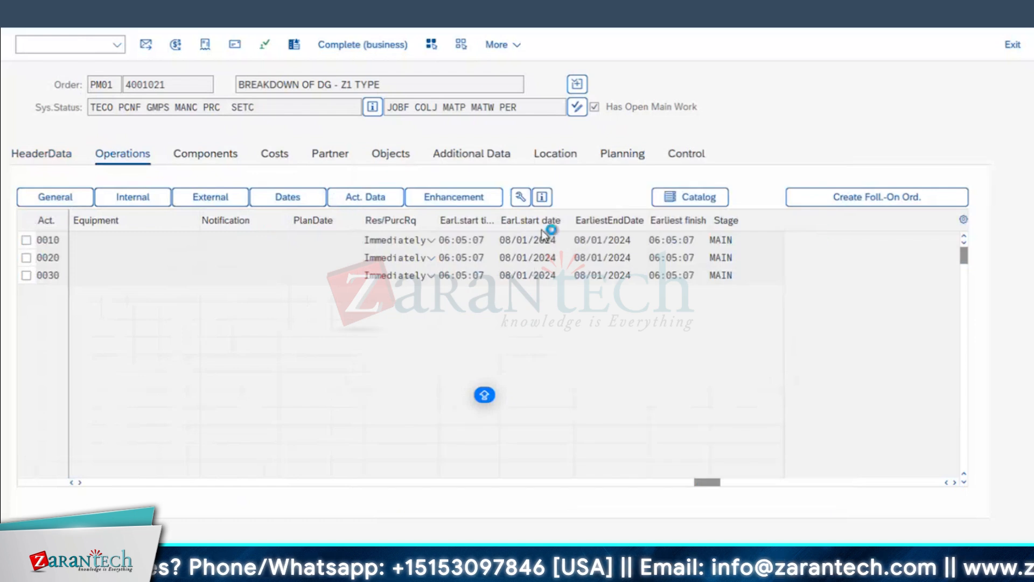
left_click(737, 220)
left_click_drag(569, 210, 325, 215)
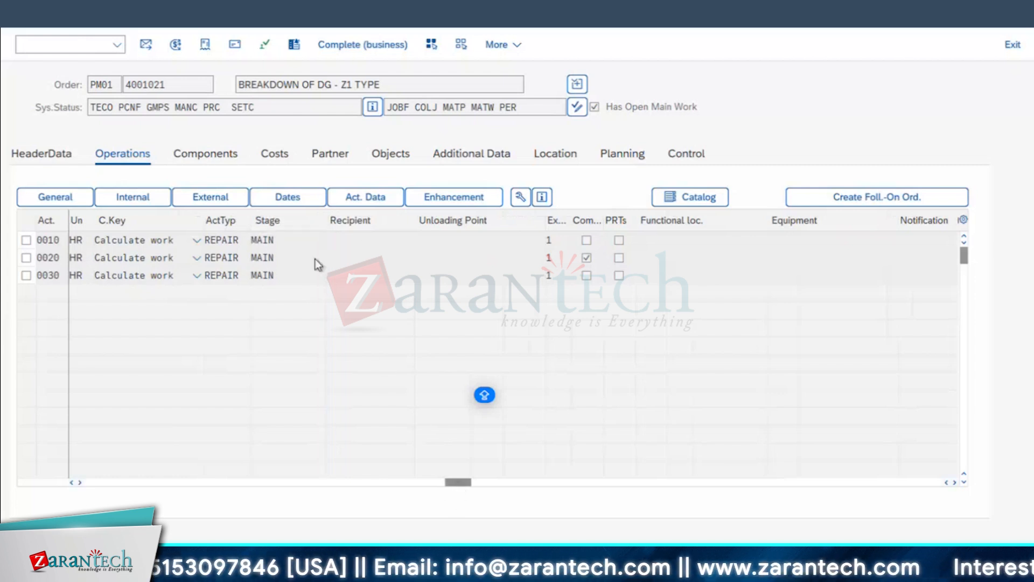
double_click(274, 276)
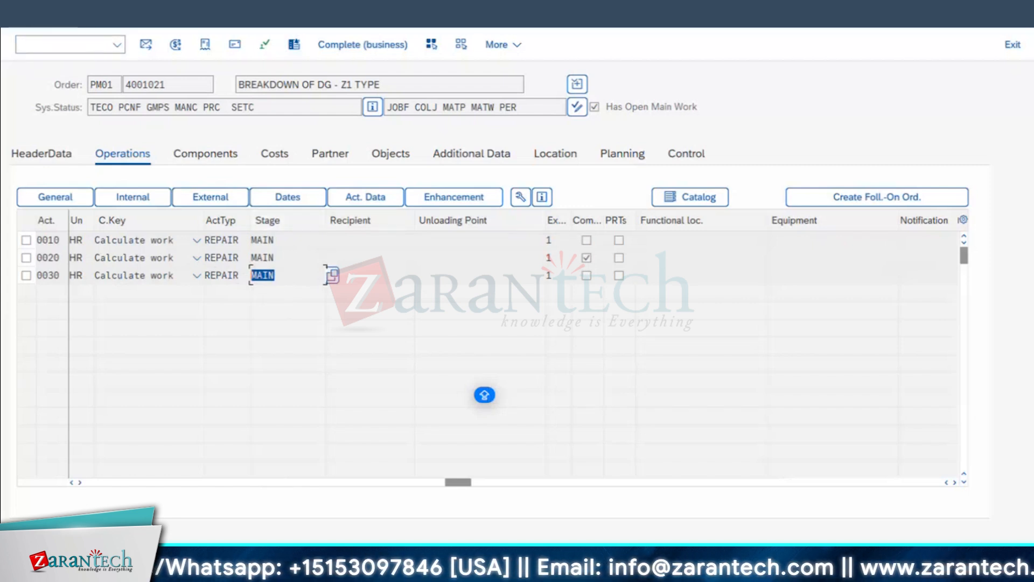
key("F3")
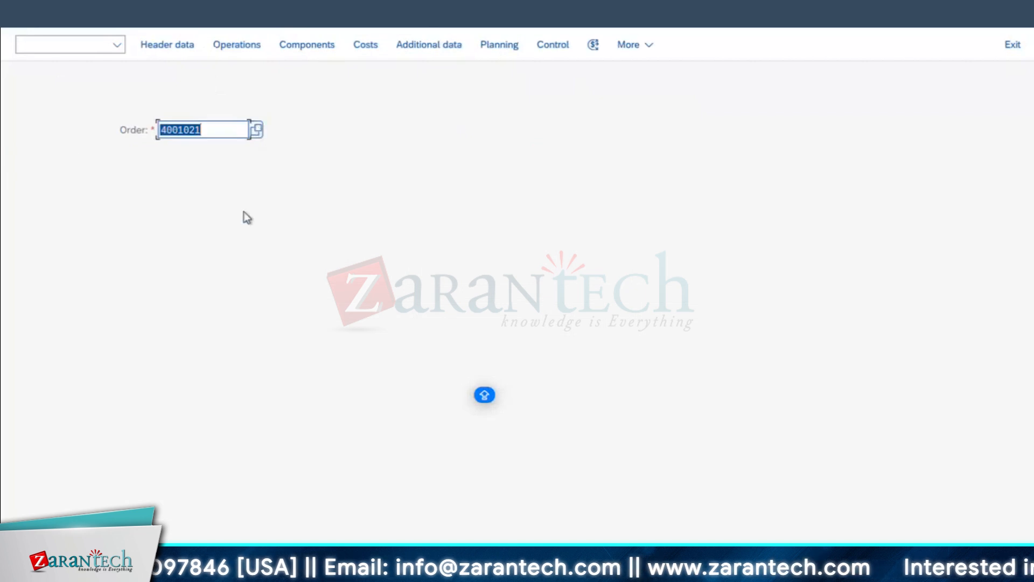
- Switch to the session showing the purchase order goods receipt and start the actual settlement transaction /NKO88 there
left_click(278, 571)
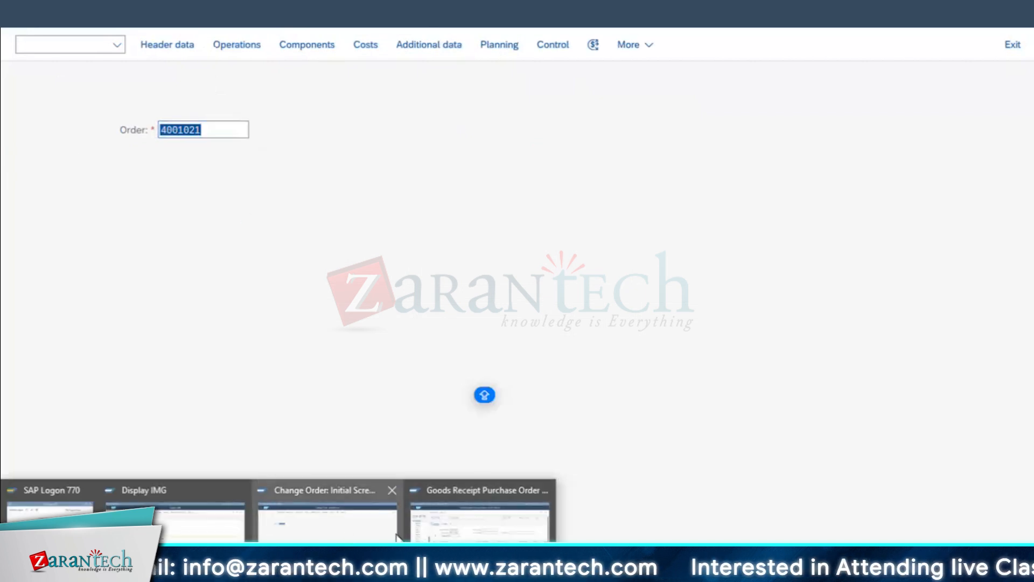
left_click(67, 44)
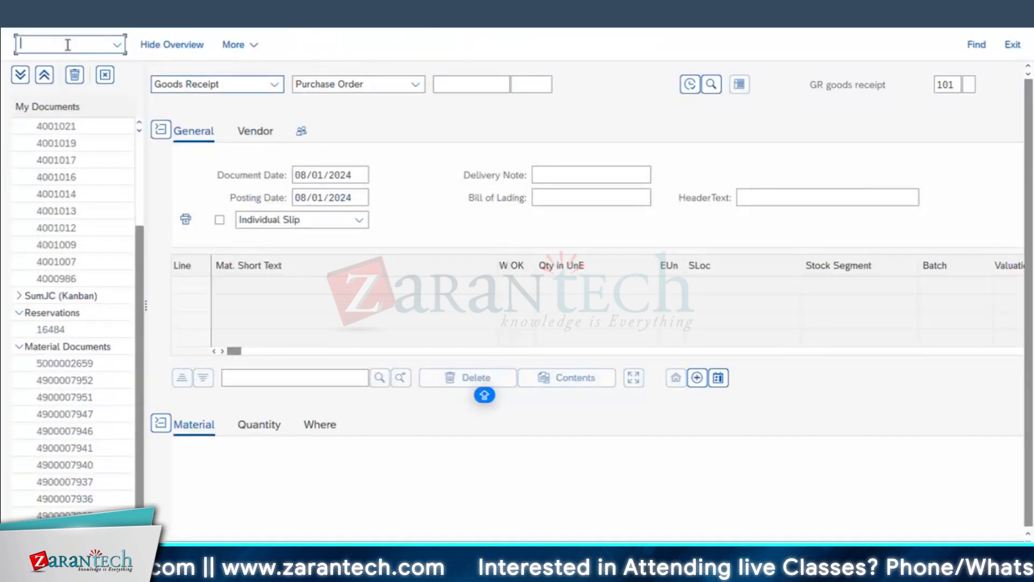
type("/NKO88")
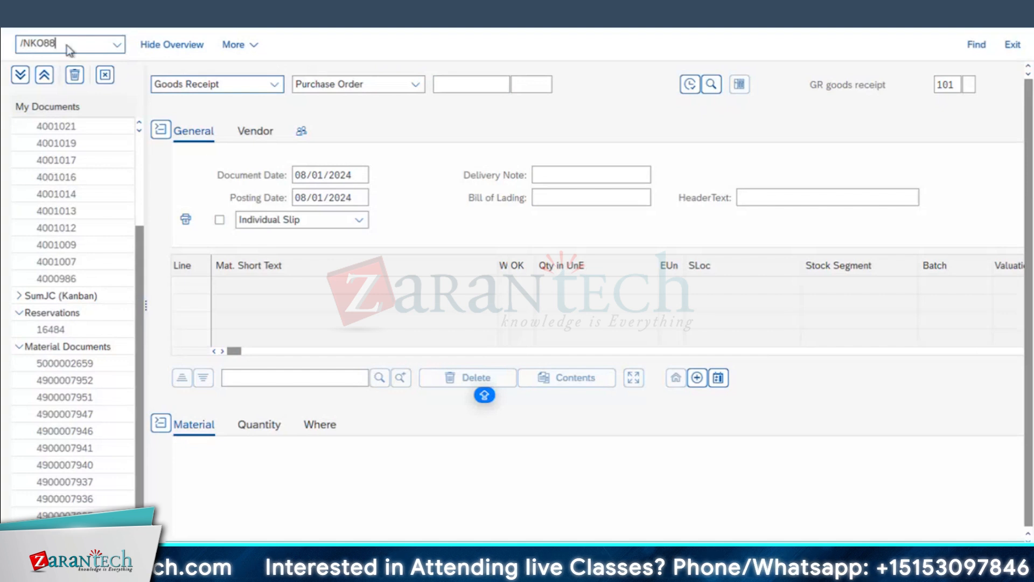
key("Return")
- Set the settlement period to 08 for fiscal year 2024 and turn off Test Run
left_click(181, 220)
left_click(186, 241)
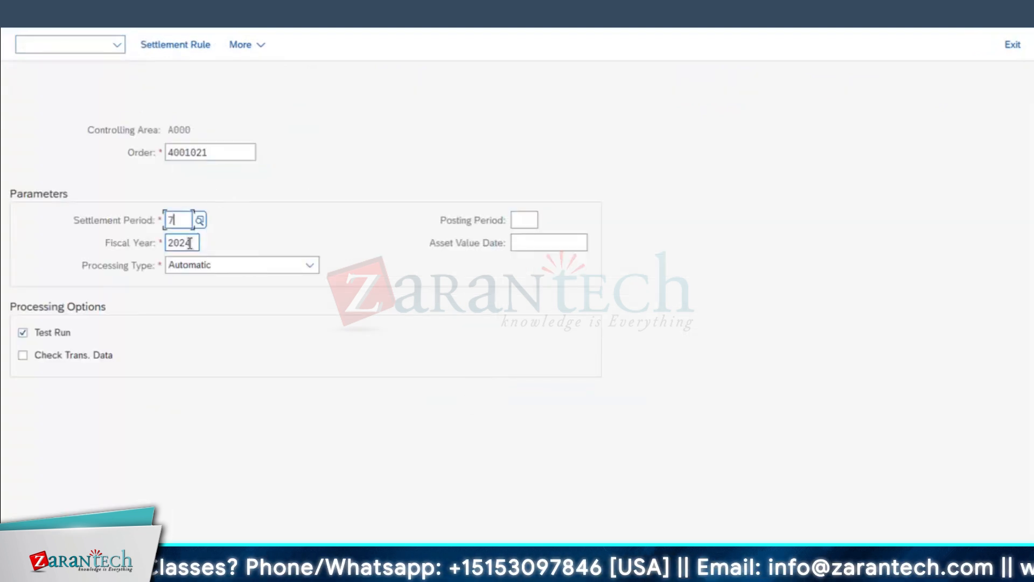
key("BackSpace")
type("08")
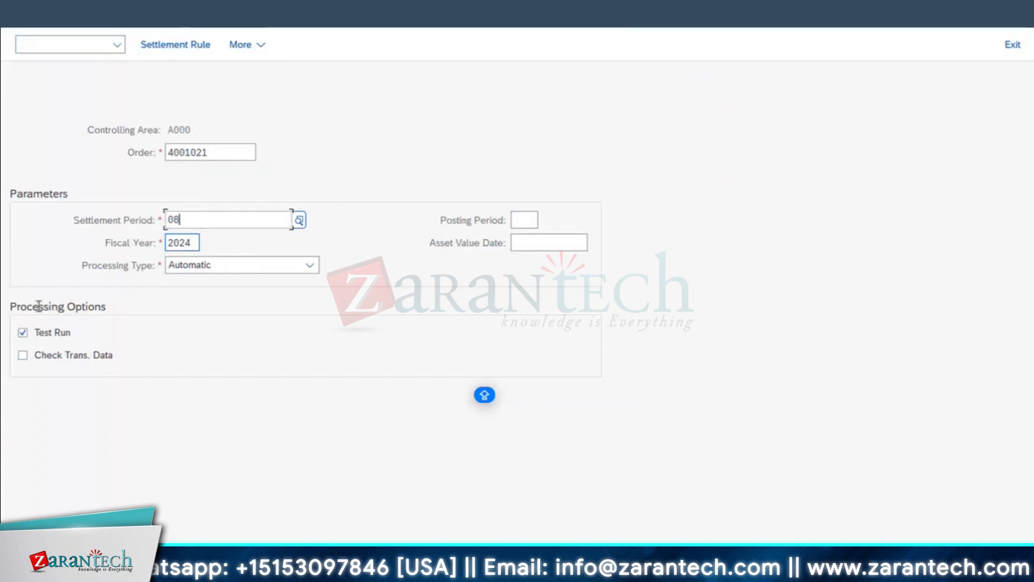
left_click(38, 334)
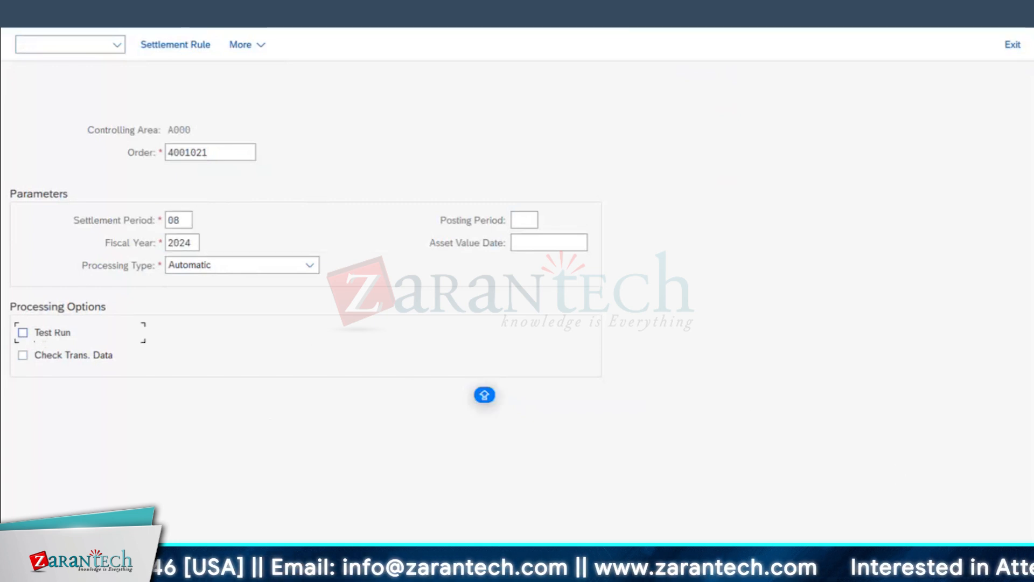
- Execute the order settlement and examine the sender and receiver in the detail list of settled values
left_click(1001, 561)
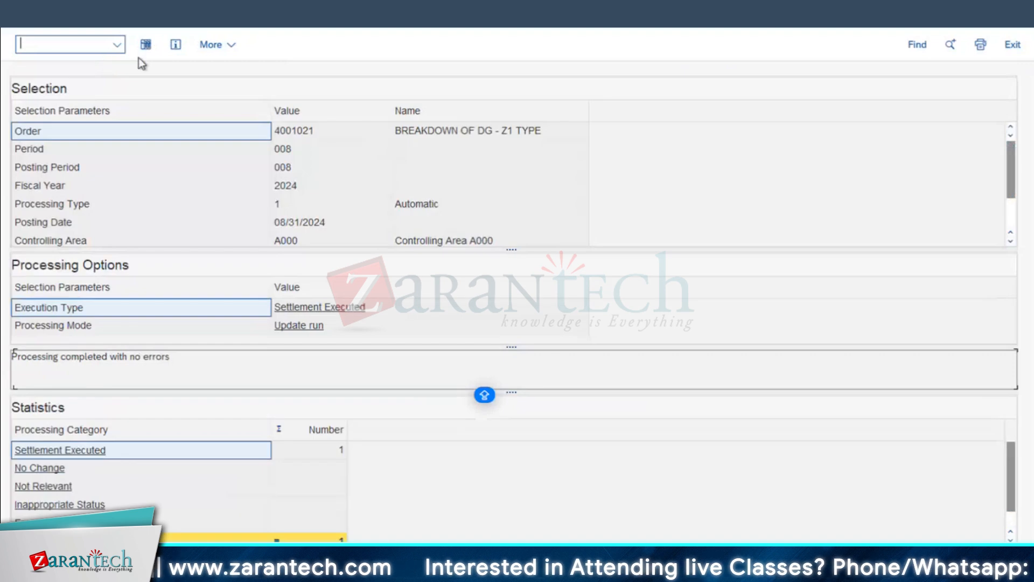
left_click(145, 44)
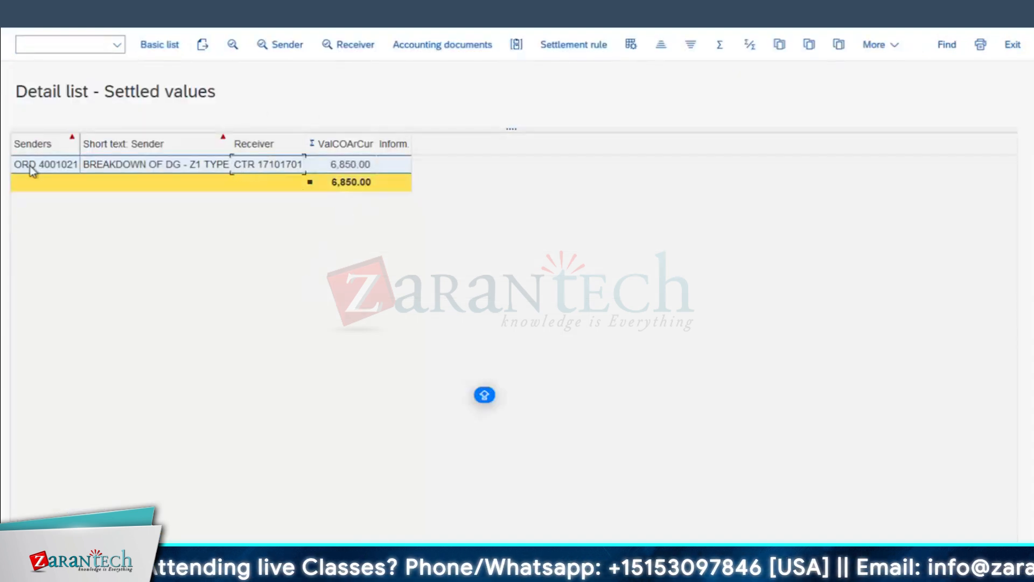
double_click(269, 164)
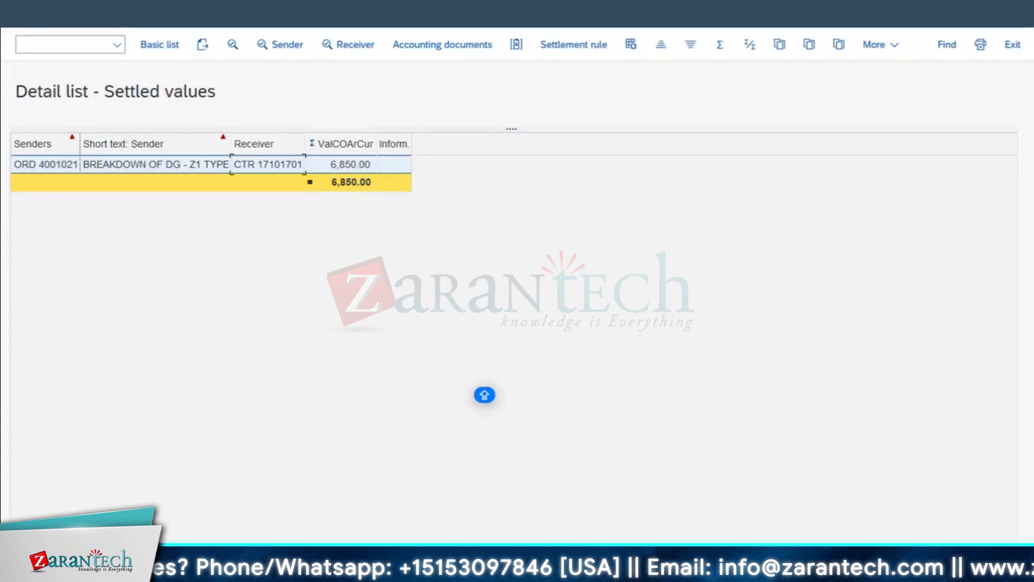
- Switch to the Change Order session, check the Last Used period in the order's settlement rule, and return to the order header
mouse_move(262, 571)
left_click(334, 541)
left_click(172, 49)
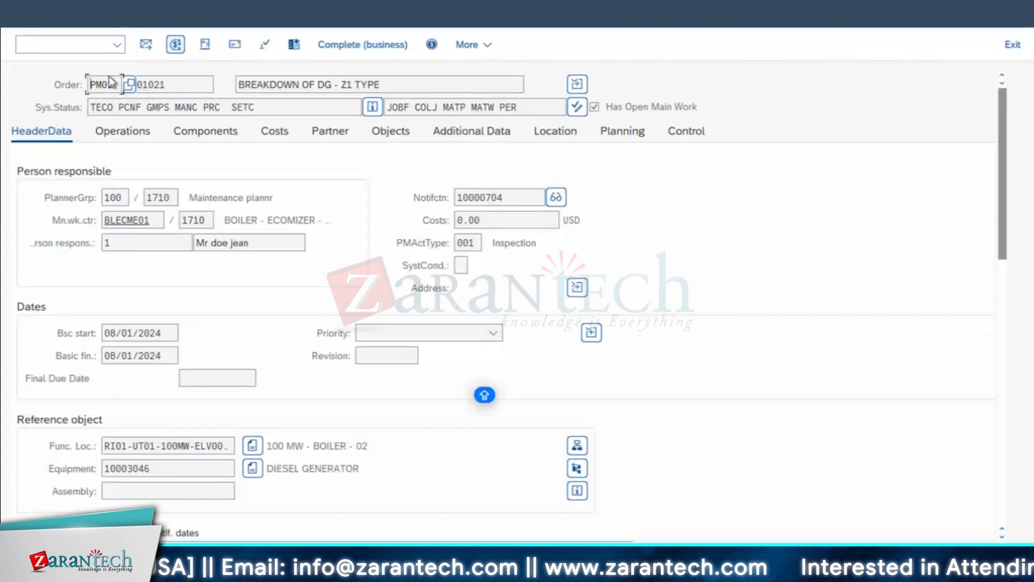
left_click(175, 45)
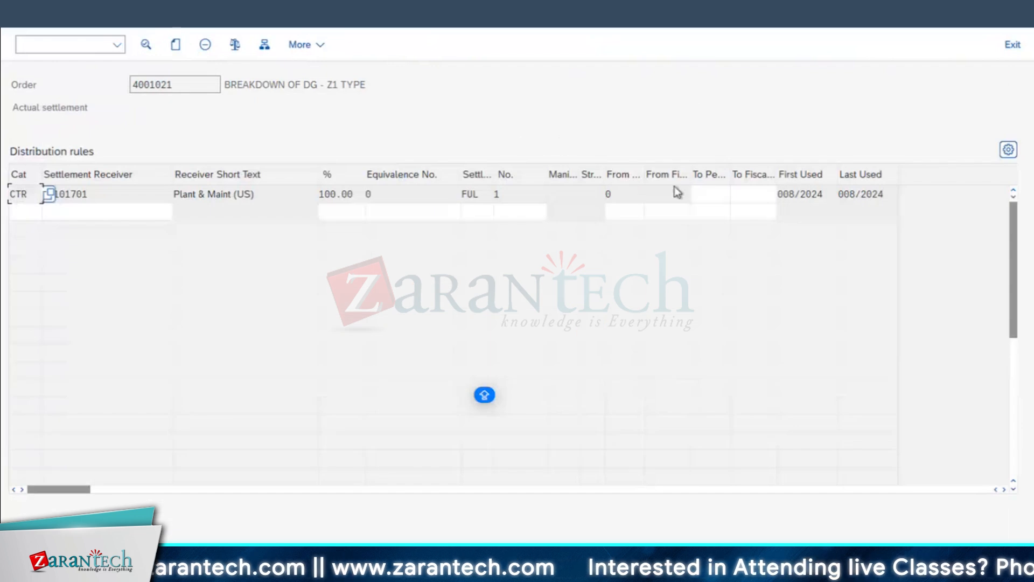
left_click_drag(872, 195, 838, 195)
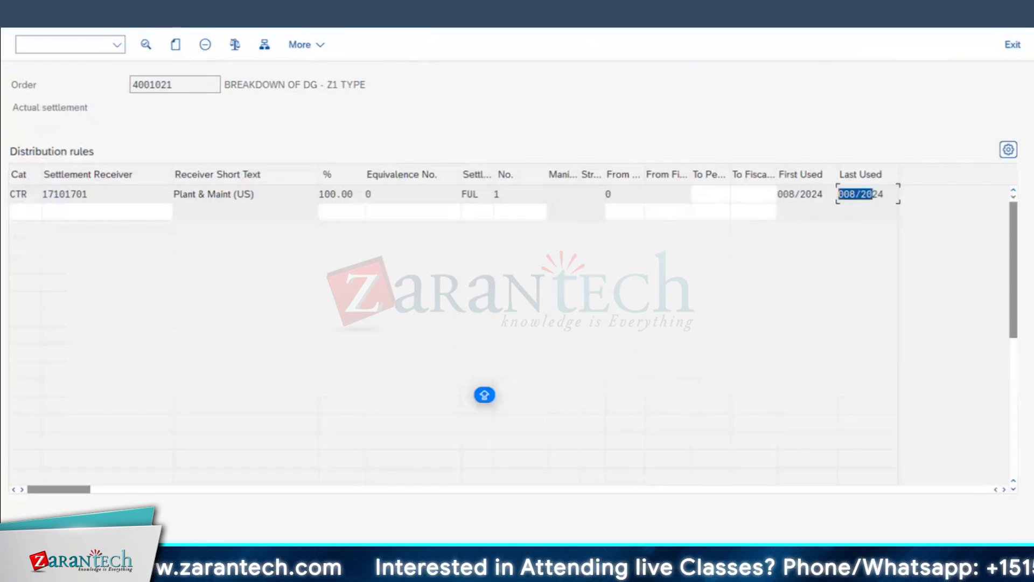
key("F3")
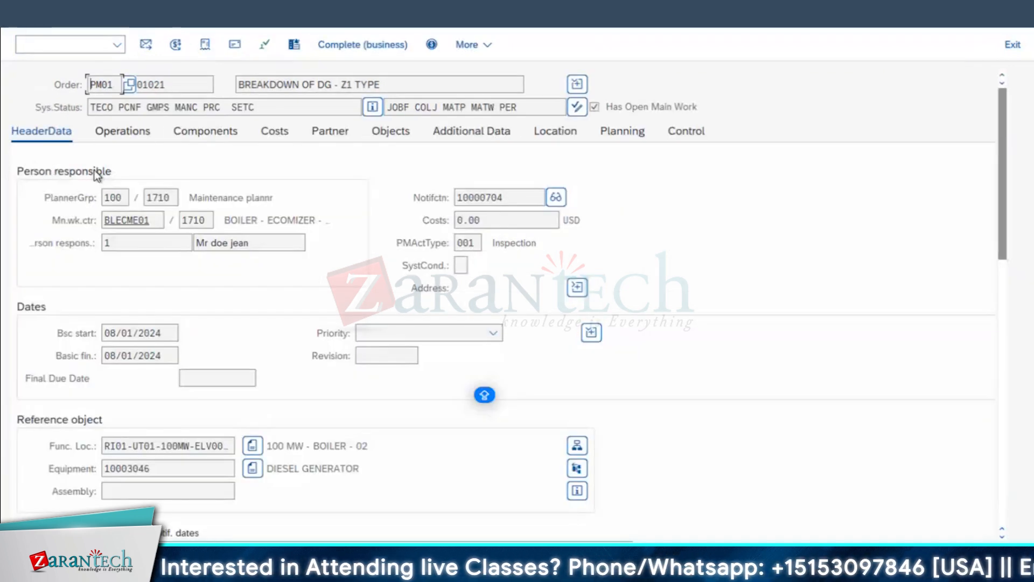
- Try to complete the order from a business perspective and review the messages in the completion log
left_click(337, 46)
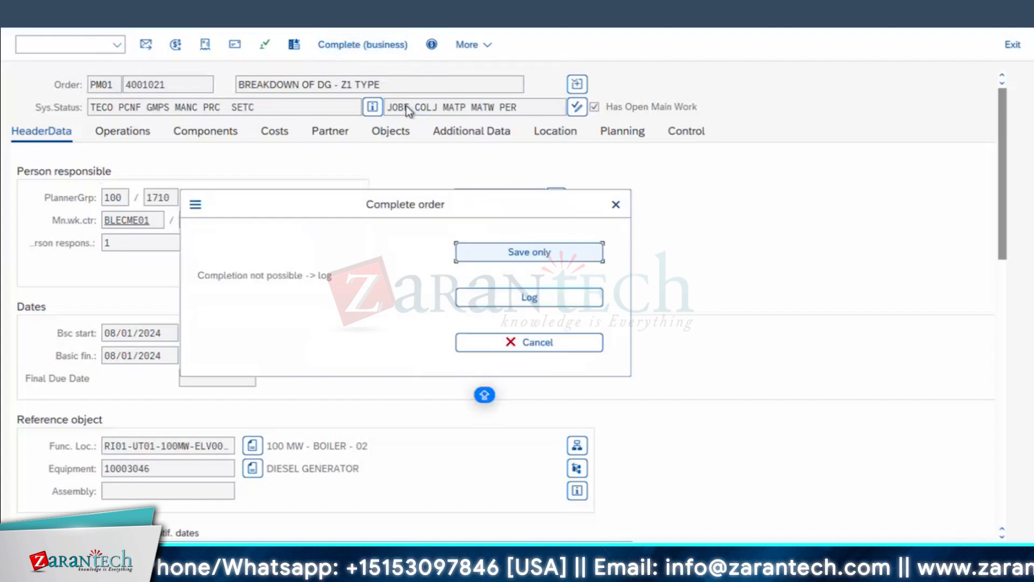
left_click(528, 298)
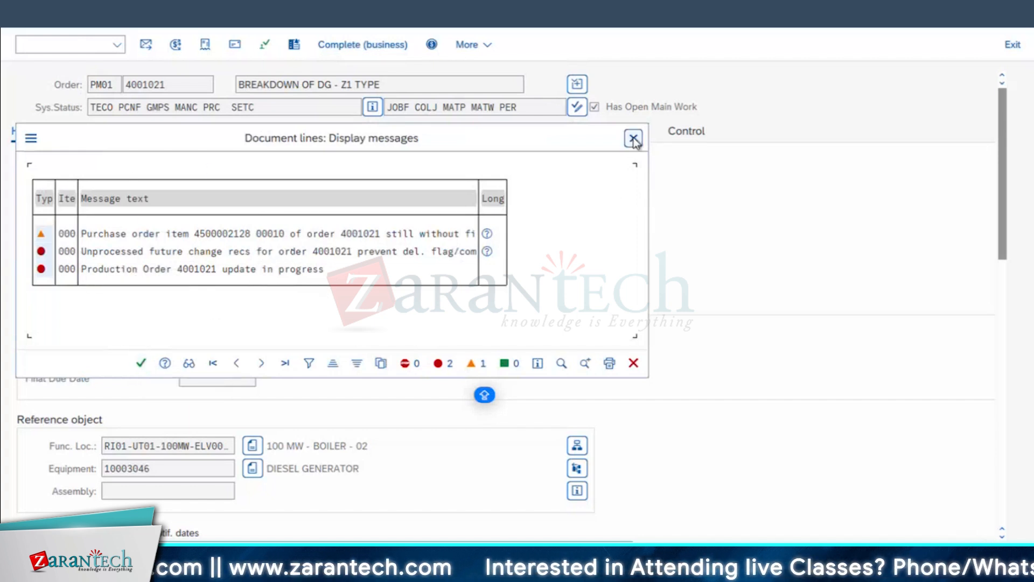
key("Return")
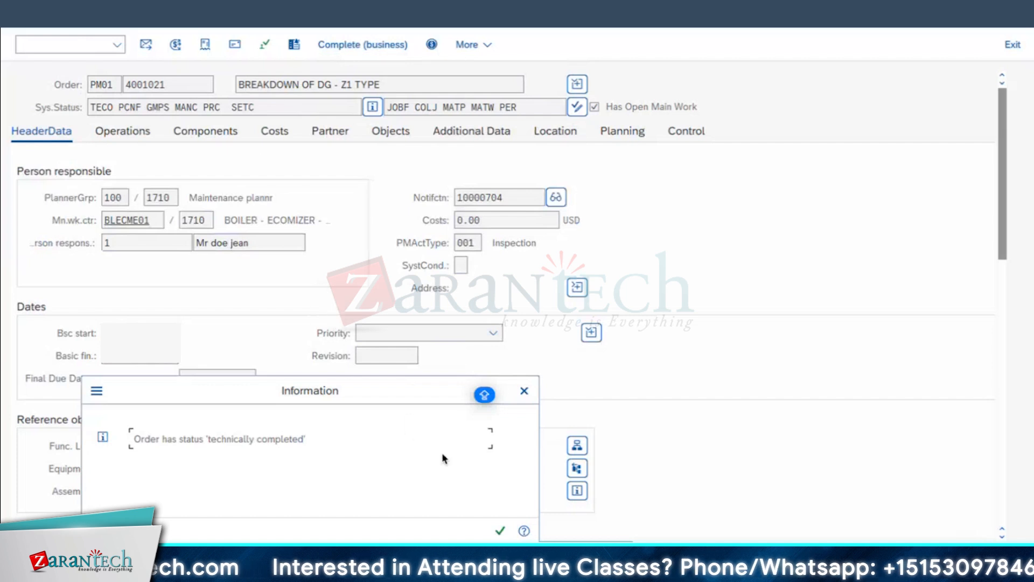
left_click(524, 390)
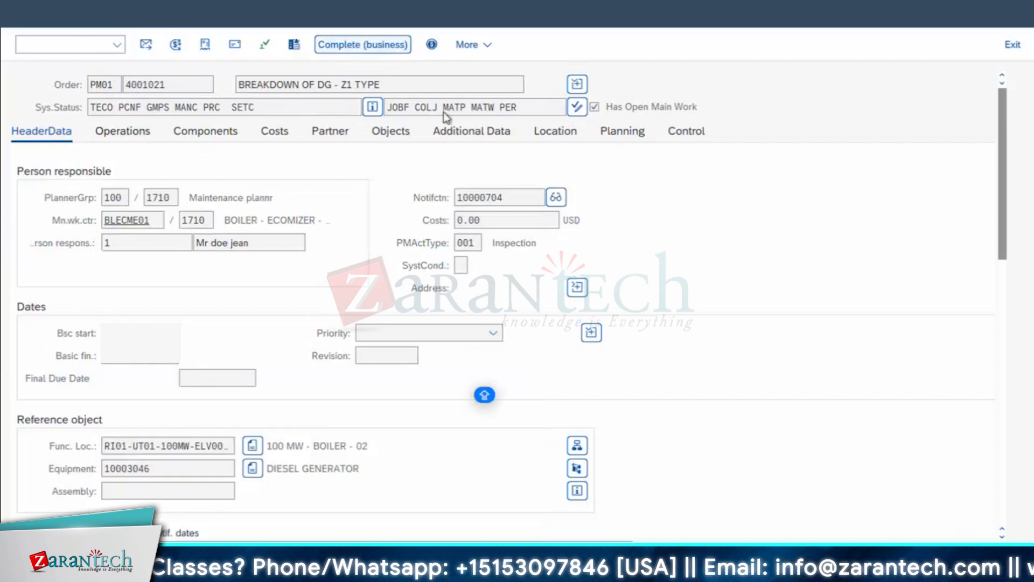
- Try the order's business completion again, choose to save only, and reopen the order
left_click(399, 46)
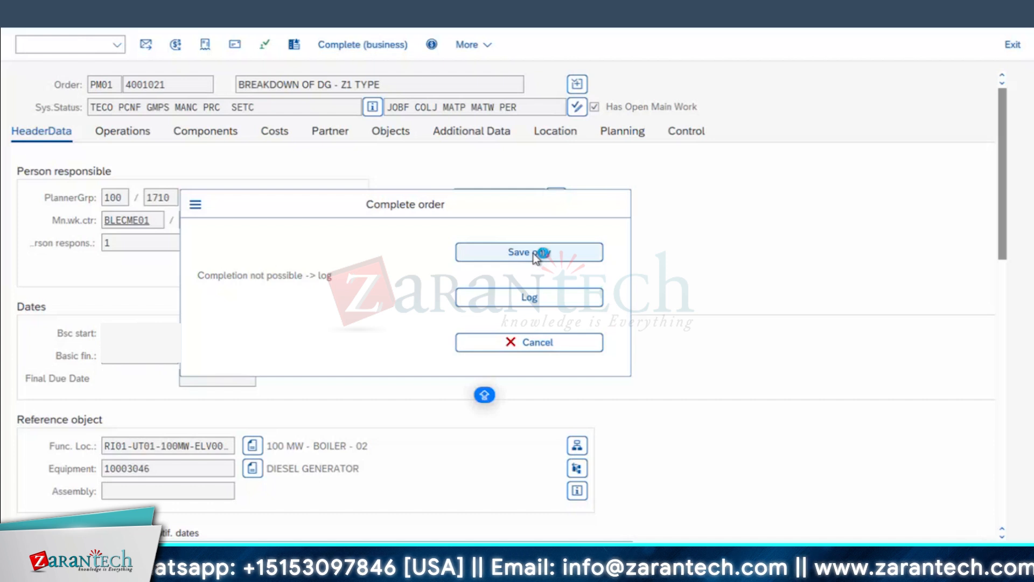
left_click(534, 254)
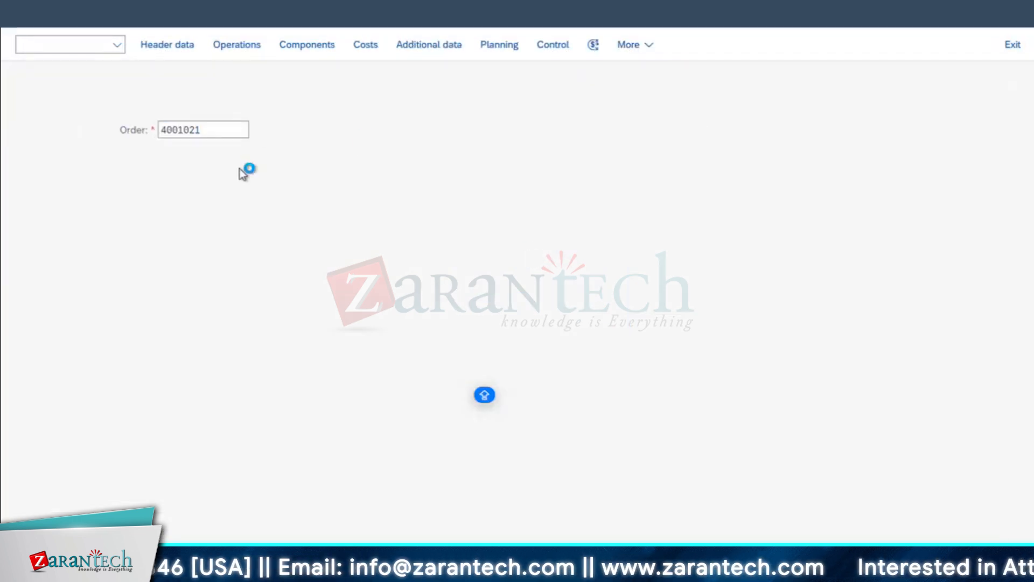
key("Return")
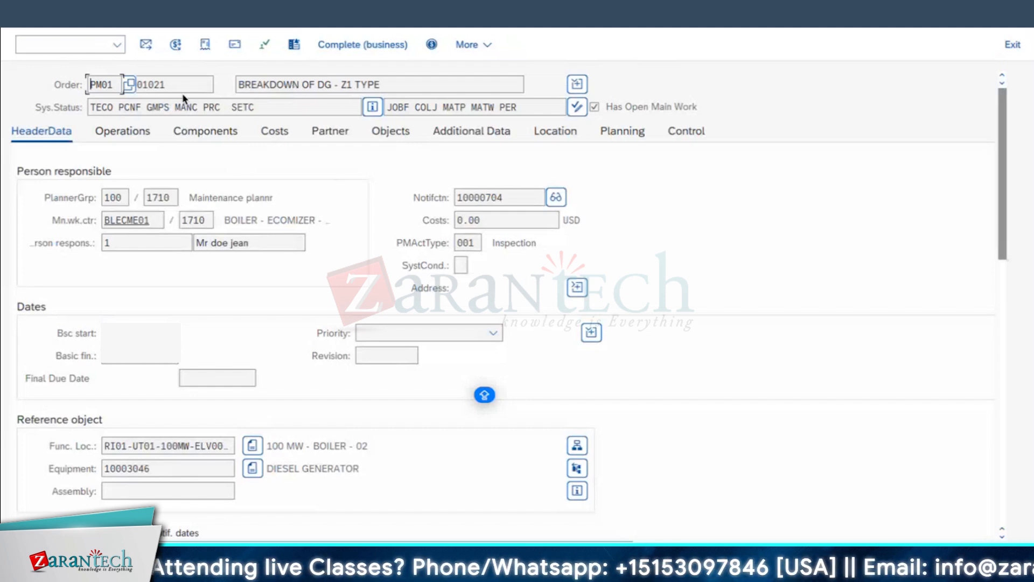
- Show the order's operations and check its technical completion and confirmation entries in the system status
left_click(128, 132)
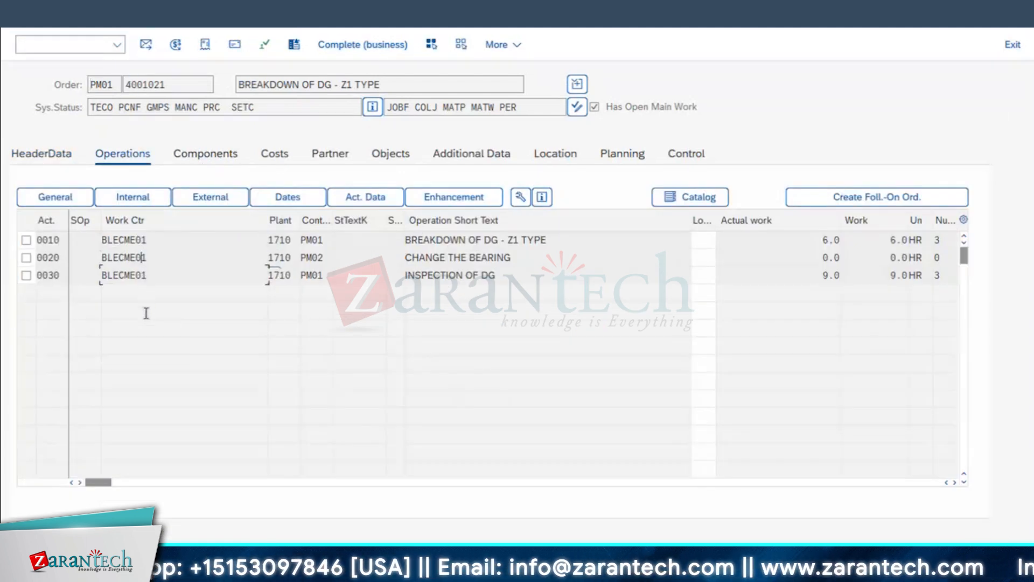
left_click_drag(118, 106, 142, 106)
left_click(114, 106)
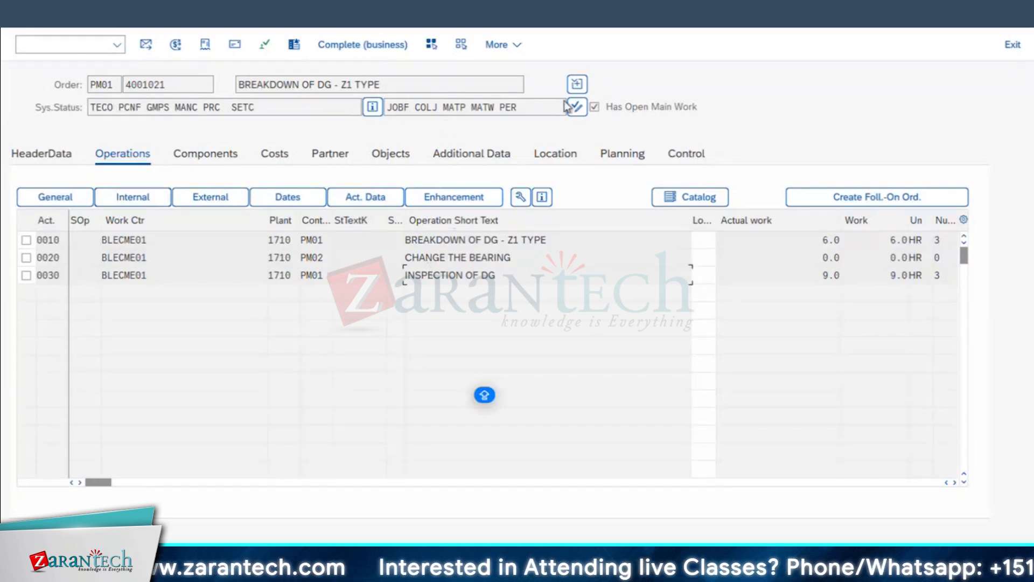
left_click_drag(107, 107, 31, 103)
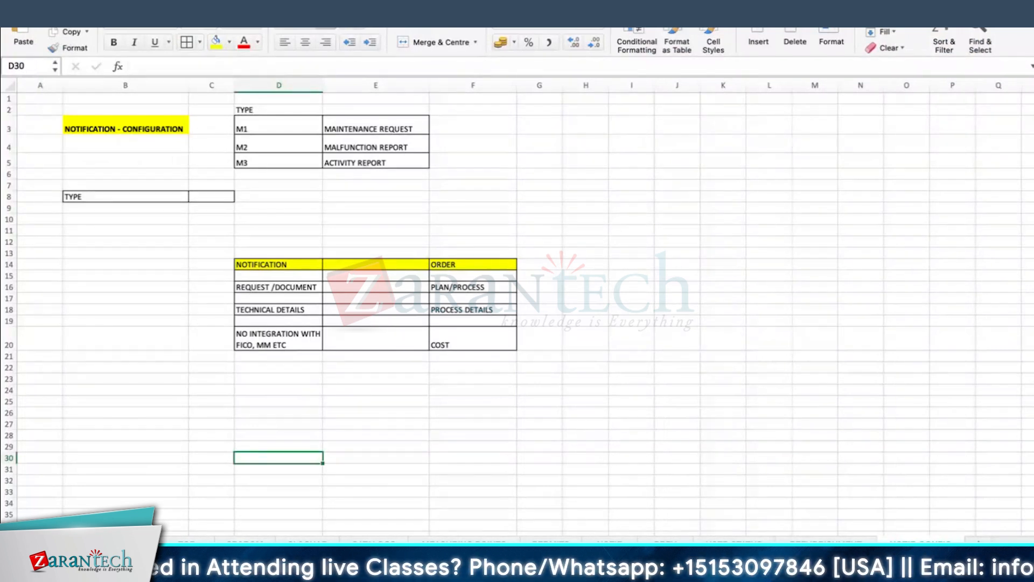
- In the Excel notes workbook, go to the cost scenario table and fill cells B47:E47 with standard light blue
left_click(609, 542)
left_click(417, 369)
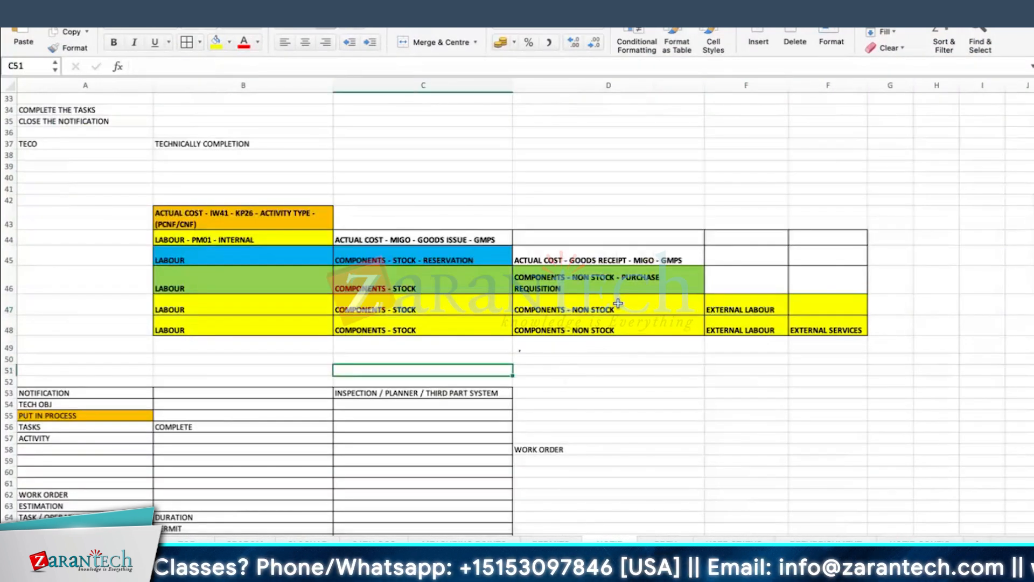
left_click(618, 303)
left_click_drag(754, 308, 285, 310)
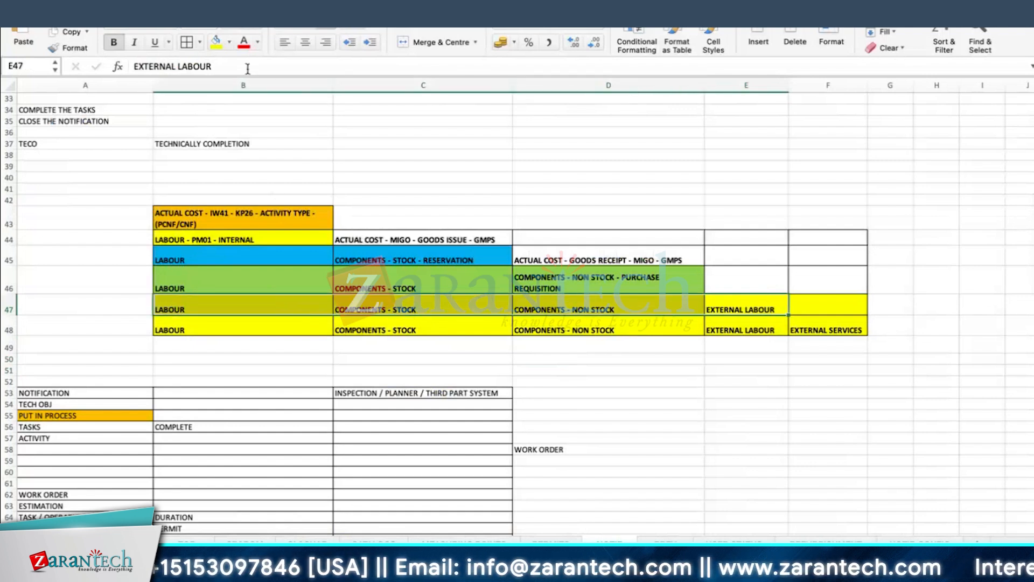
left_click(229, 44)
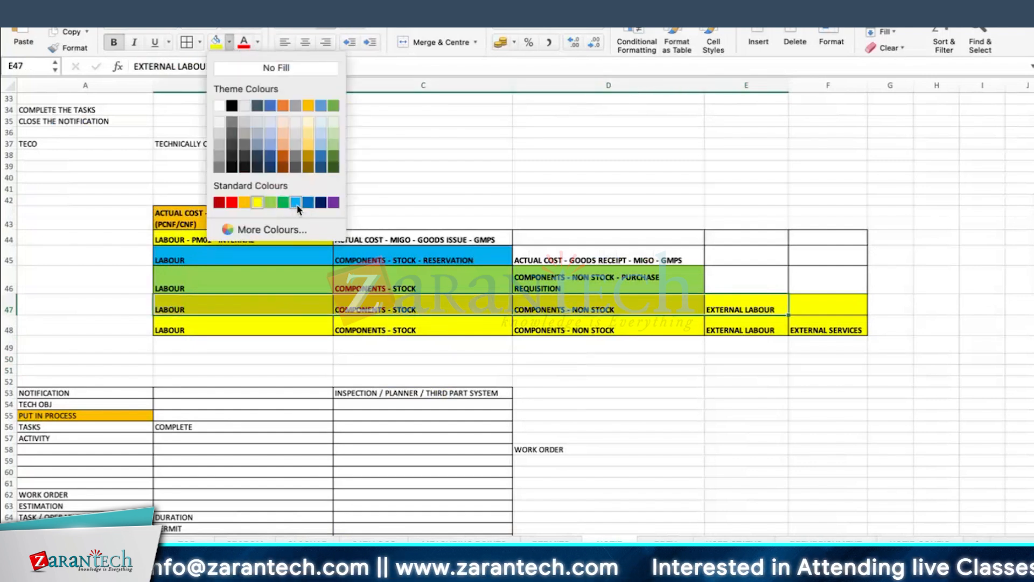
left_click(296, 204)
- Begin a note reading "MIGO -" in cell E46, beside the non-stock components purchase requisition entry
left_click(828, 329)
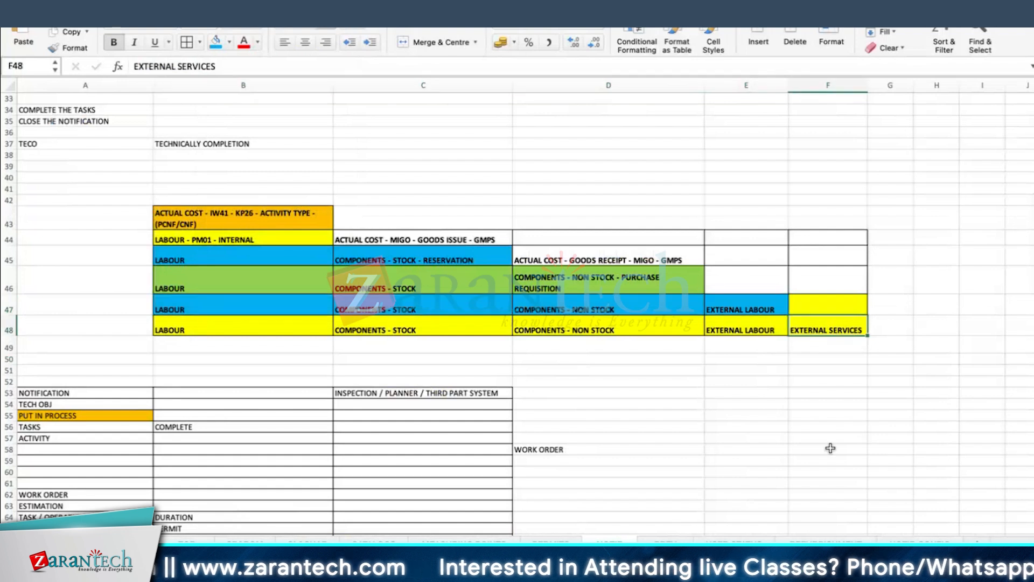
left_click(753, 290)
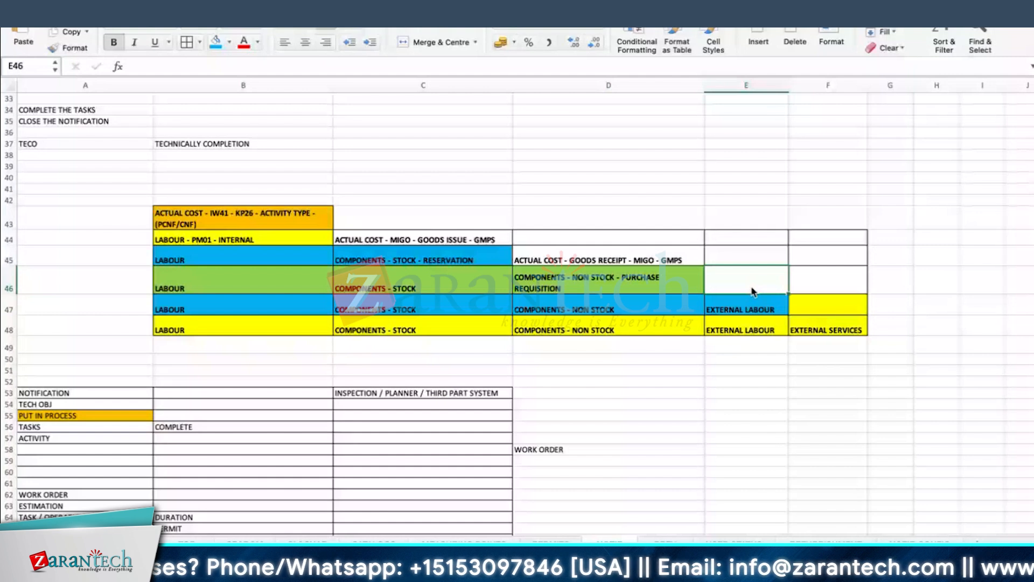
type("MIGO -")
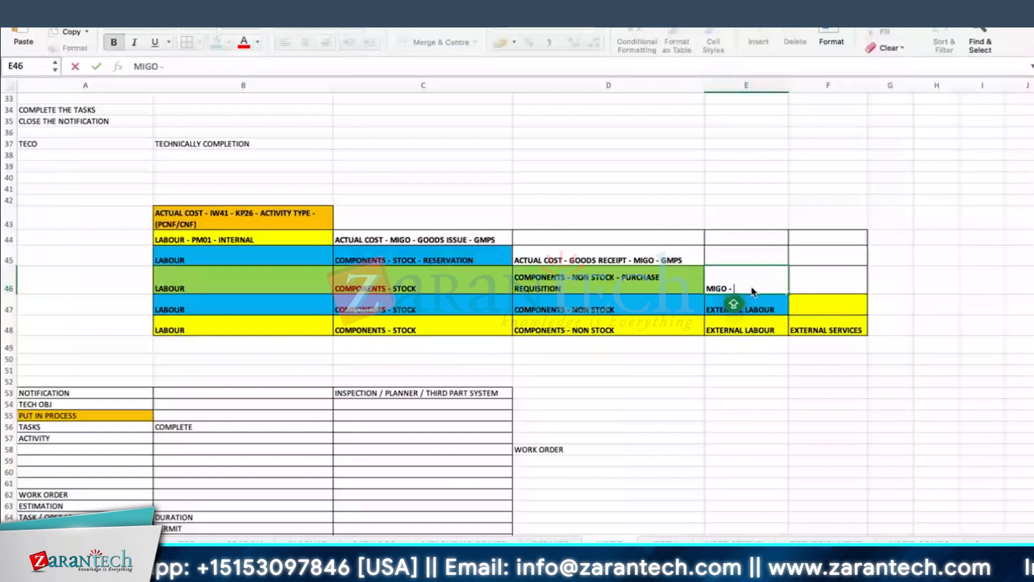